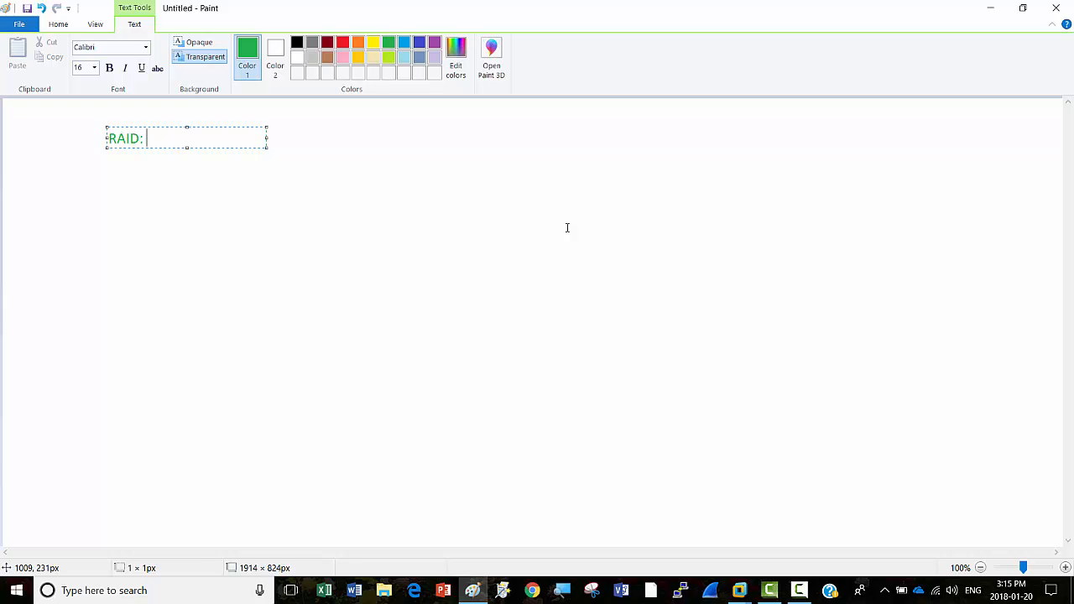
# Step: Replace the colon after RAID with 'is technology that is used to increase the performance and relability of data storage'
pyautogui.press('BackSpace')
pyautogui.press('BackSpace')
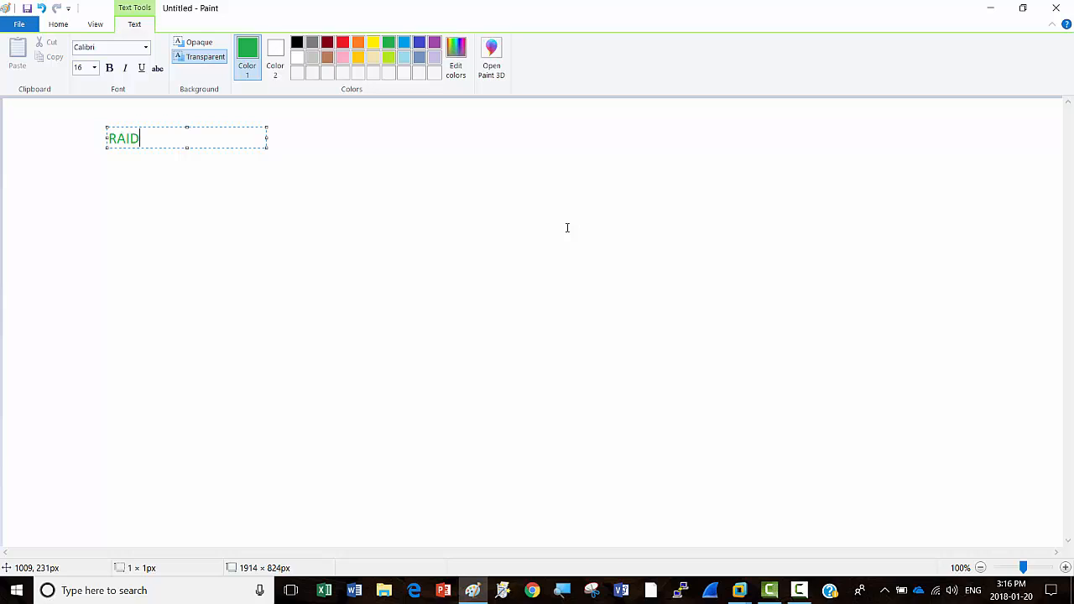
pyautogui.write('is technology th')
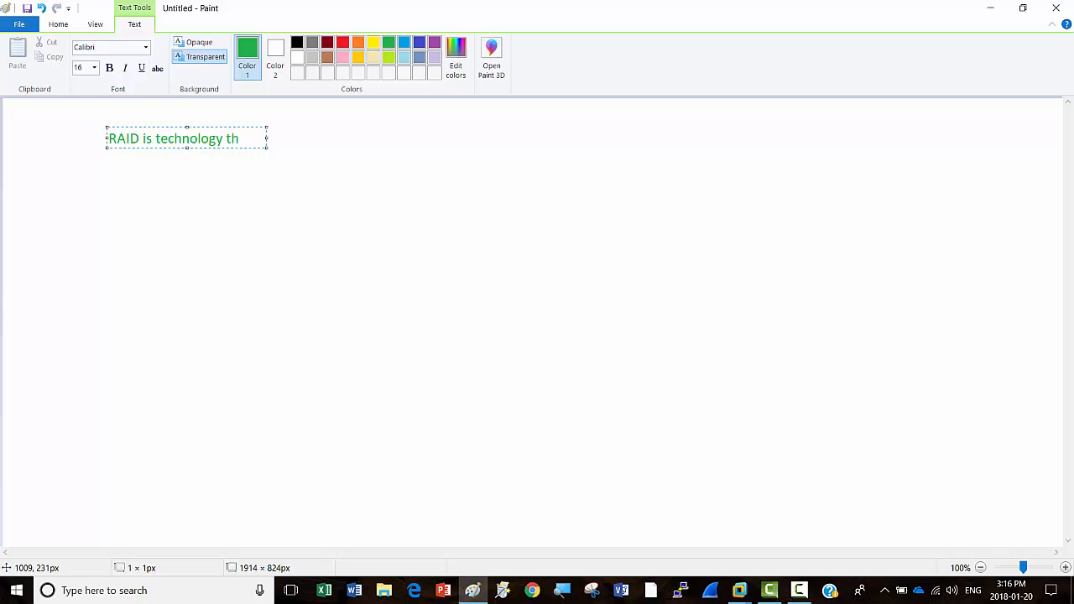
pyautogui.write('at is use')
pyautogui.write('d to incr')
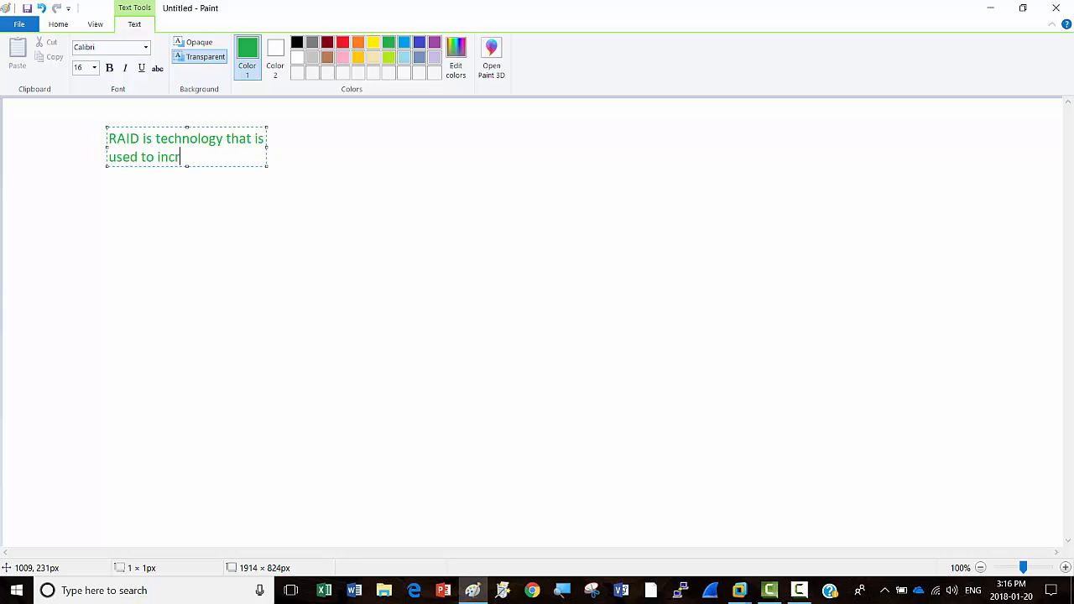
pyautogui.write('ease the performa')
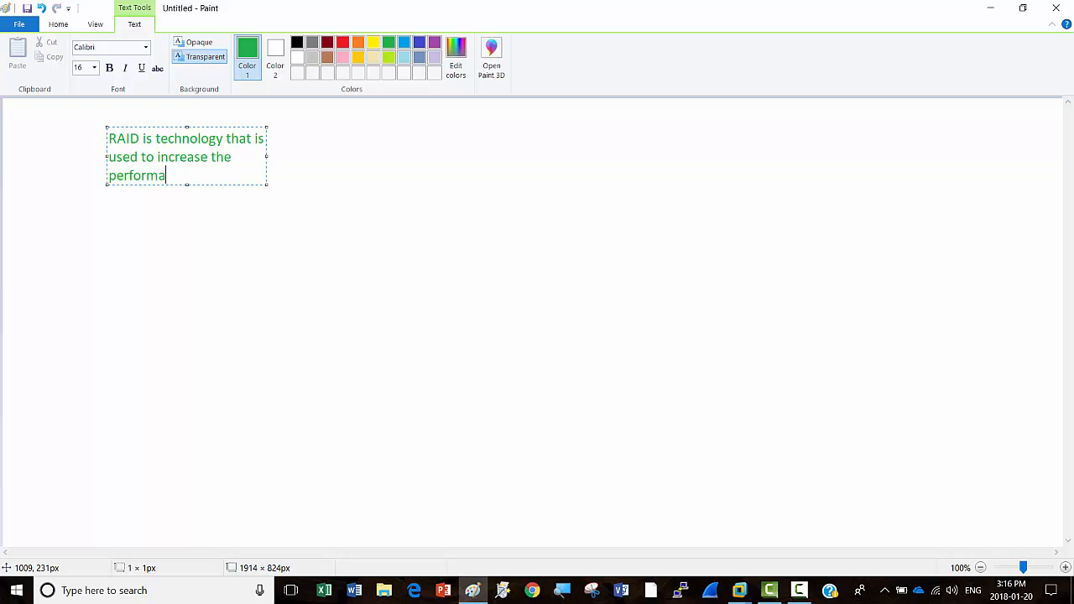
pyautogui.write('nce and relability of ')
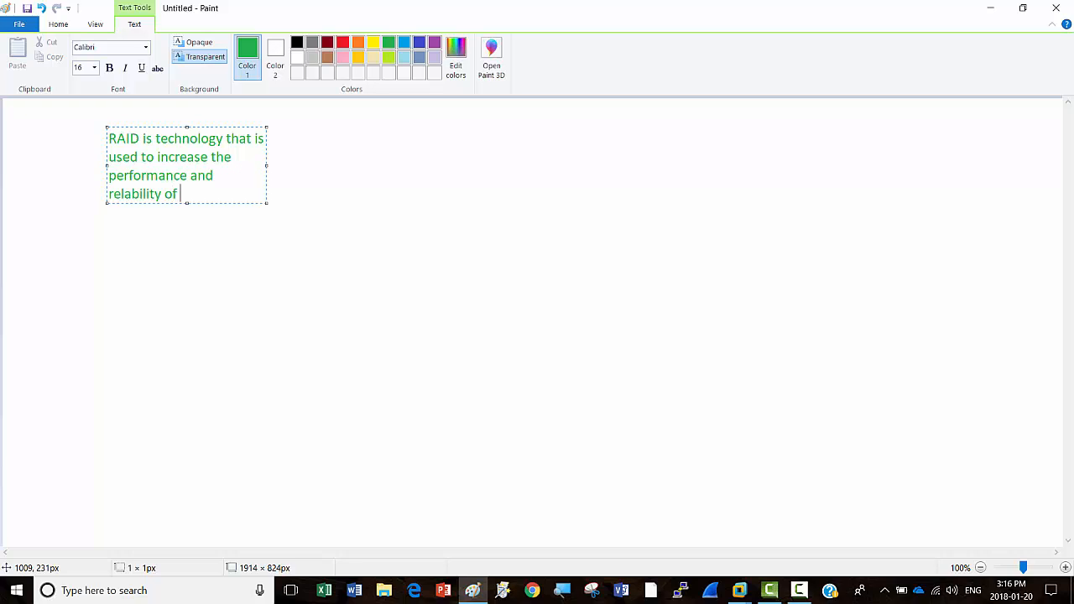
pyautogui.write('data storage')
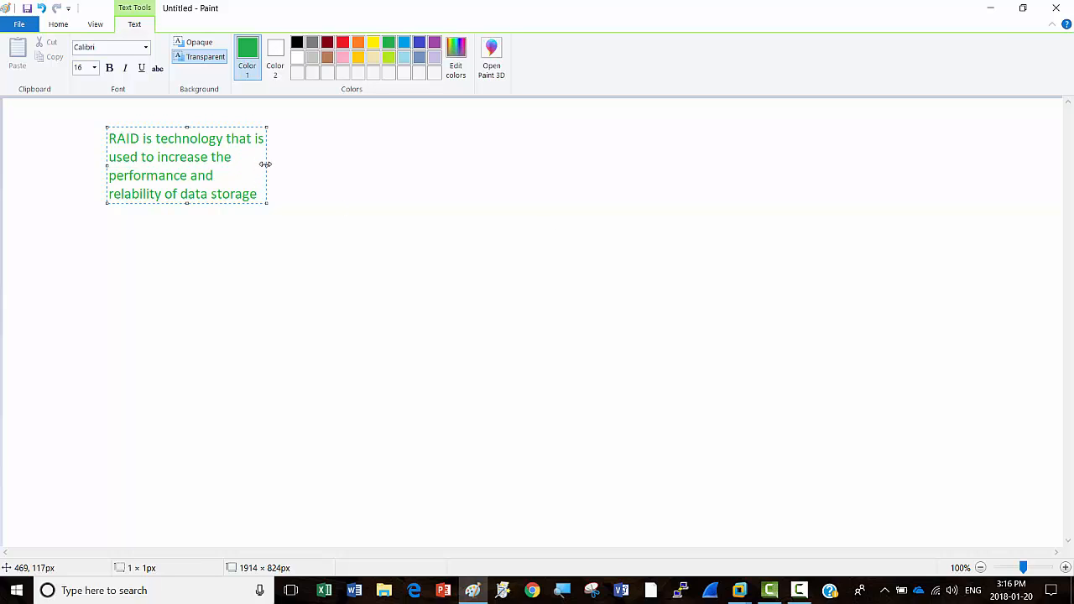
# Step: Widen the text box so the RAID definition fits one line, and end it with a period
pyautogui.moveTo(265, 164); pyautogui.dragTo(743, 131)
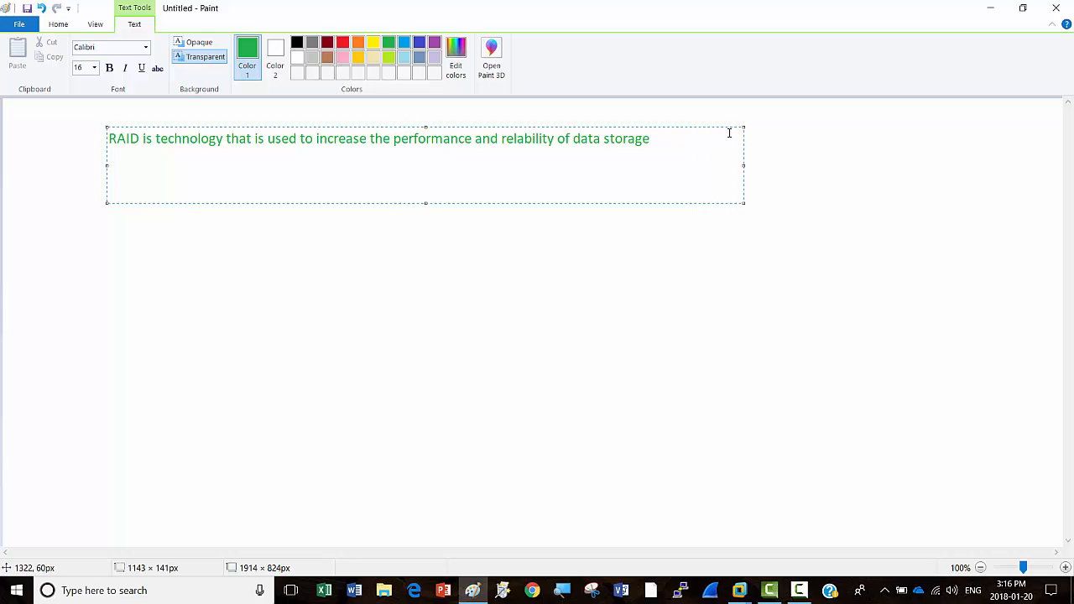
pyautogui.write('.')
pyautogui.press('Return')
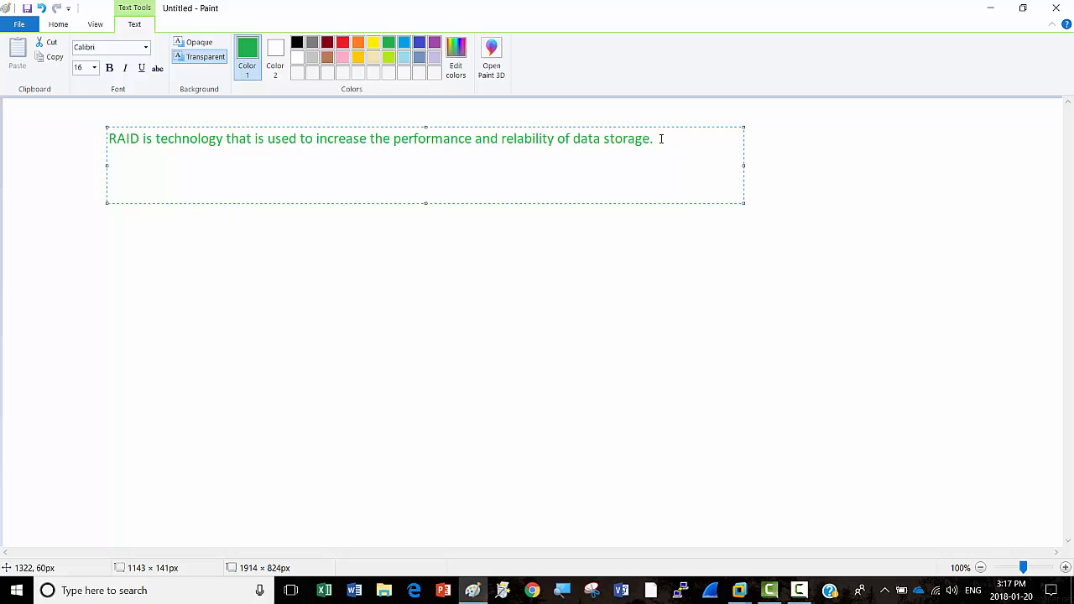
# Step: Add 'RAID 0: Data splists up into blocks that gets written across the drives.' and begin 'RAID 1:'
pyautogui.write('RAID 0:')
pyautogui.write('Dat')
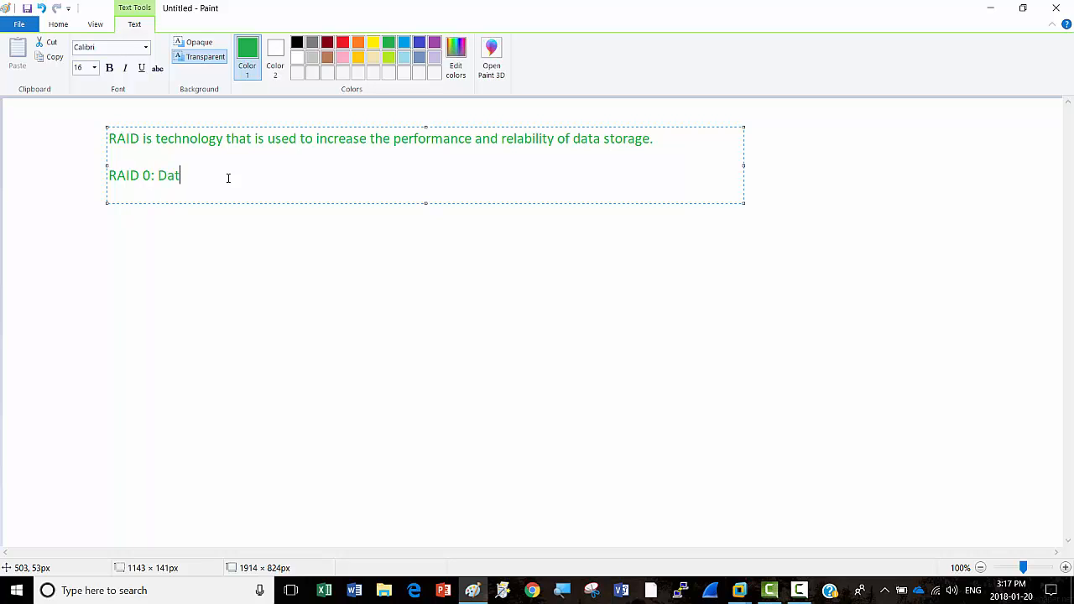
pyautogui.write('a splists up into blocks that g')
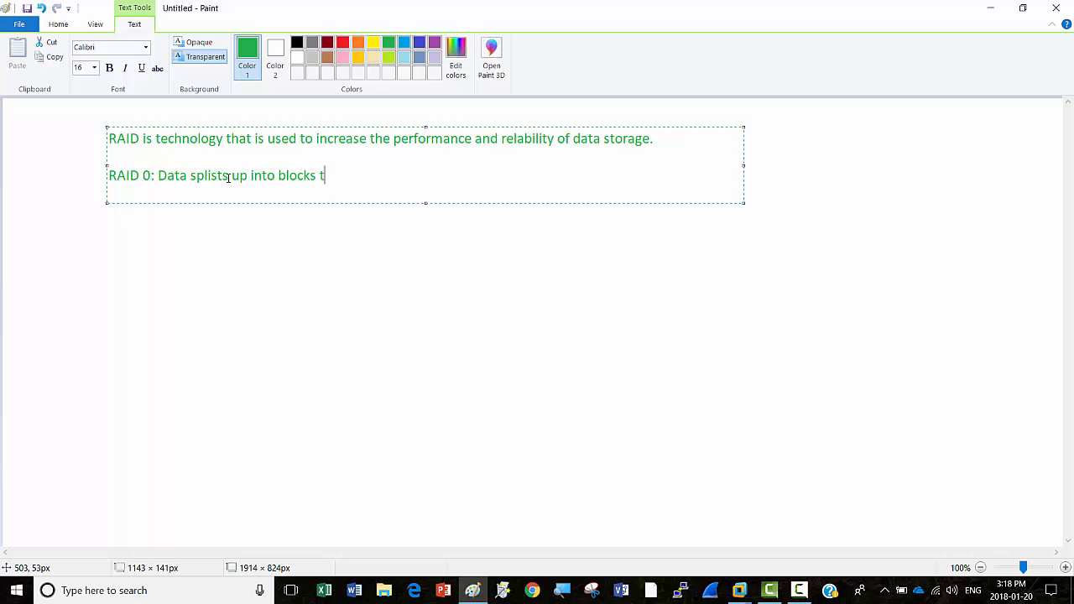
pyautogui.write('ets writt')
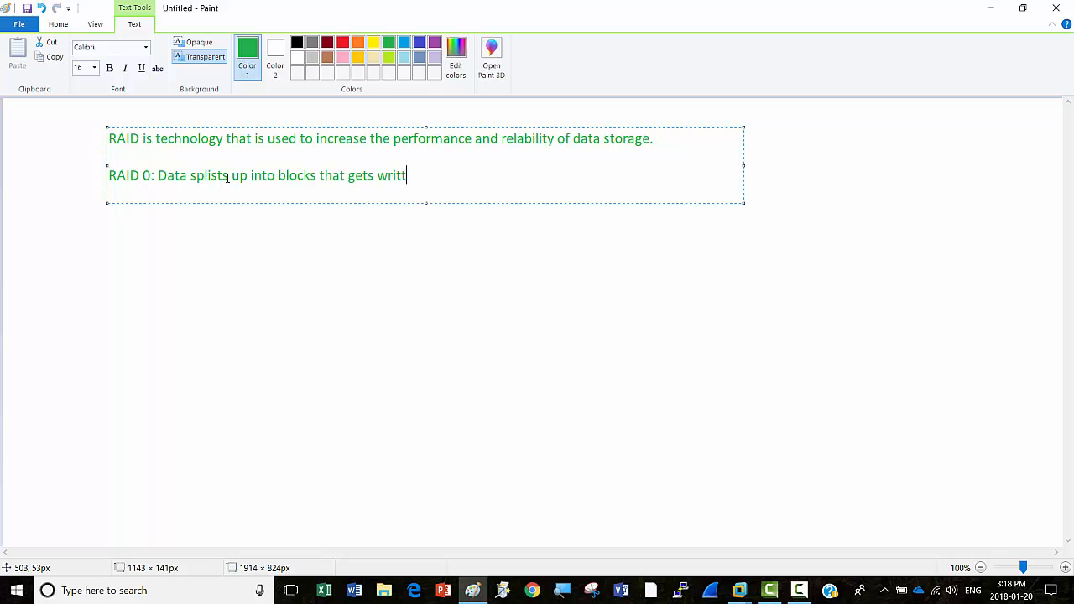
pyautogui.write('en across the drives')
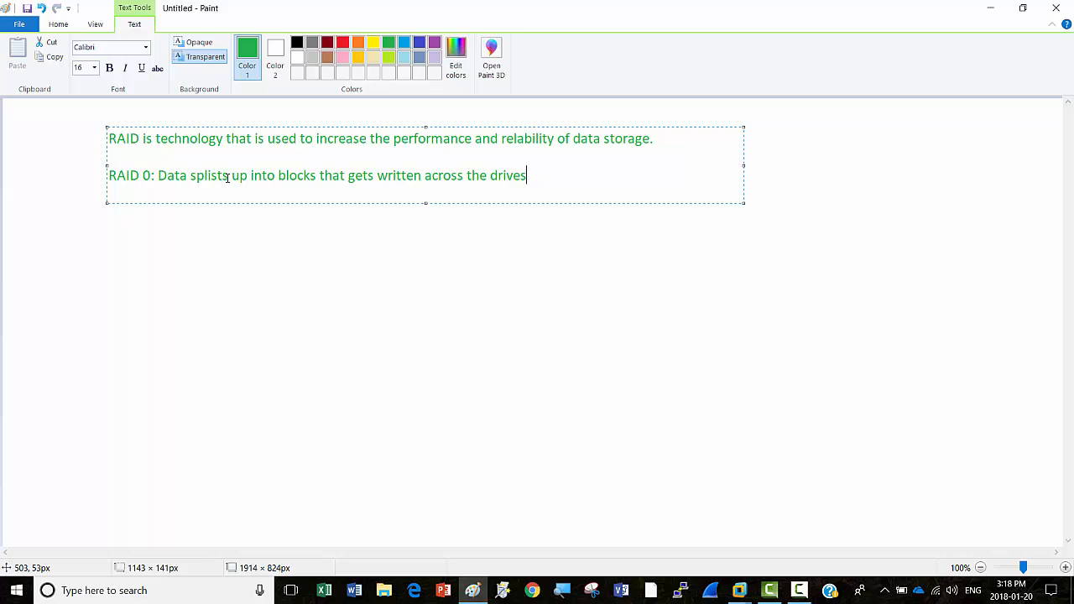
pyautogui.write('.')
pyautogui.press('Return')
pyautogui.press('Return')
pyautogui.write('RAID 1:')
# Step: Type 'It mirros the data on 2nd disk. IOPS are good as compare to single disk' and start a new line
pyautogui.write('It mr')
pyautogui.press('BackSpace')
pyautogui.write('irros')
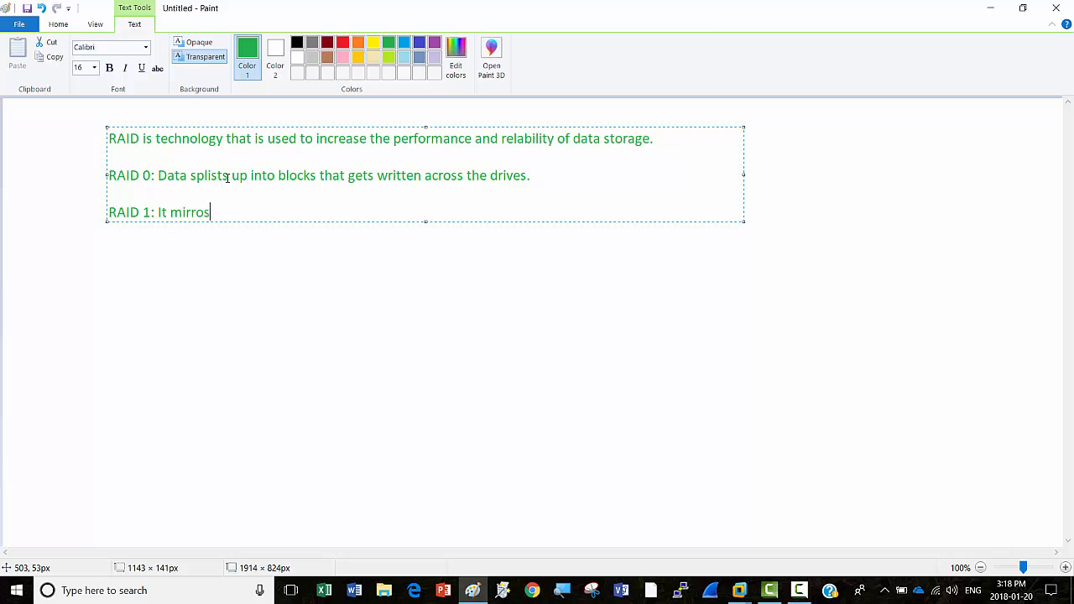
pyautogui.write(' the data')
pyautogui.write('on 2nd disk')
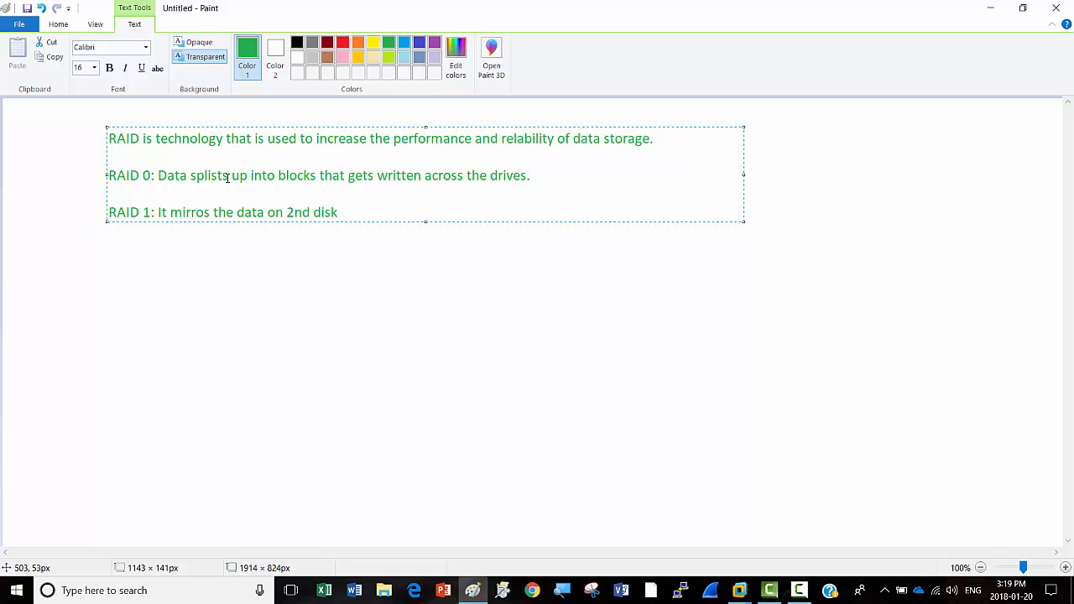
pyautogui.write('. IOPs')
pyautogui.press('BackSpace')
pyautogui.write('S are good by')
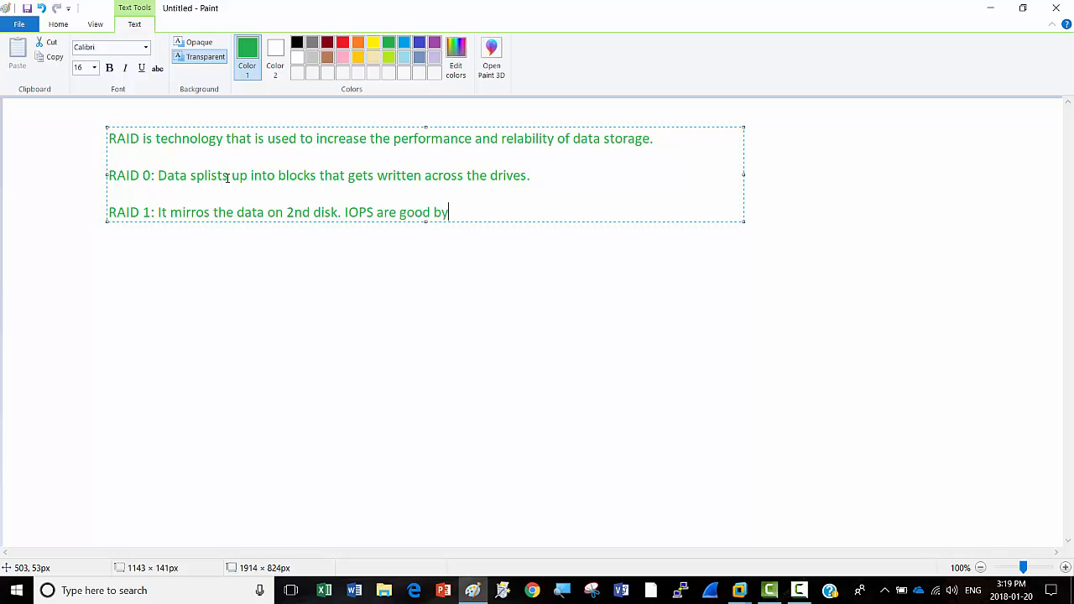
pyautogui.press('BackSpace')
pyautogui.write('ut')
pyautogui.press('BackSpace')
pyautogui.press('BackSpace')
pyautogui.press('BackSpace')
pyautogui.write('as compare to single disk')
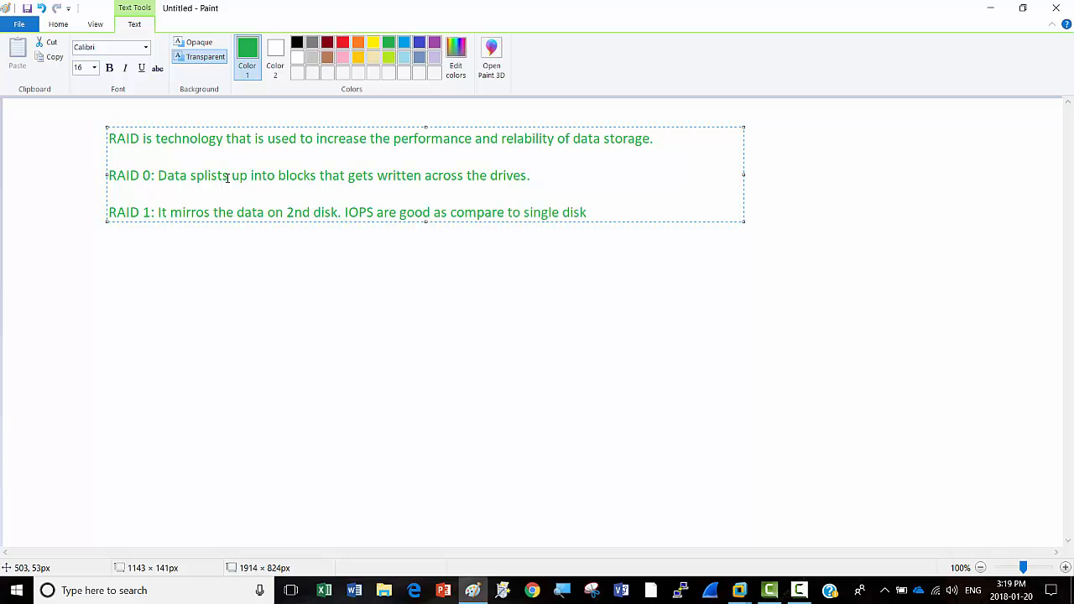
pyautogui.press('Return')
pyautogui.press('Return')
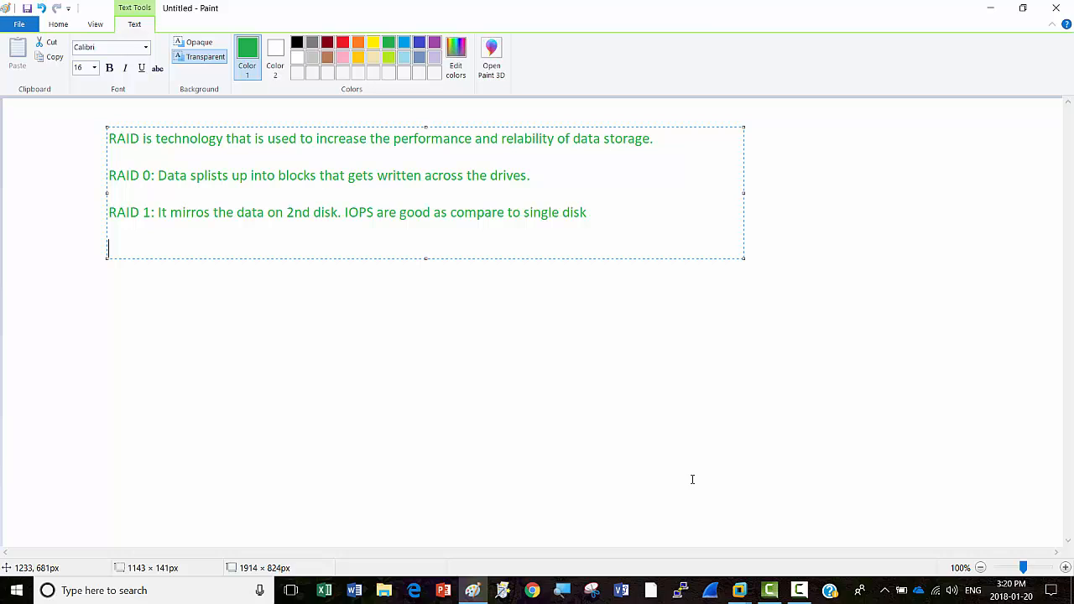
# Step: Type the line 'RAID 5: Data and data parity striped accross the disks'
pyautogui.write('RAID 5:')
pyautogui.write('Data parity')
pyautogui.press('BackSpace')
pyautogui.press('BackSpace')
pyautogui.press('BackSpace')
pyautogui.press('BackSpace')
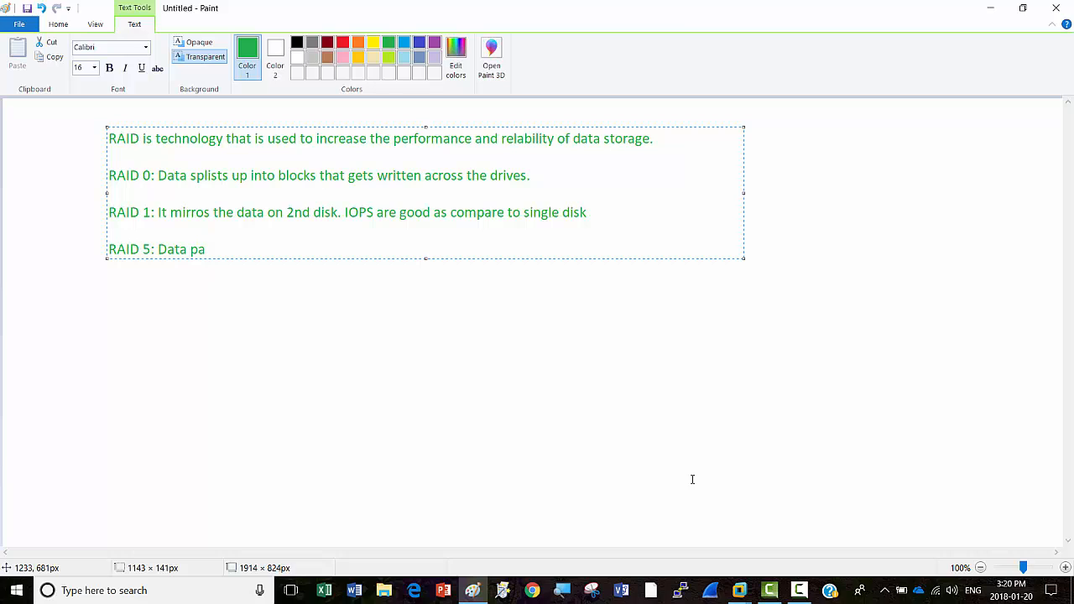
pyautogui.press('BackSpace')
pyautogui.press('BackSpace')
pyautogui.write('and data parity str')
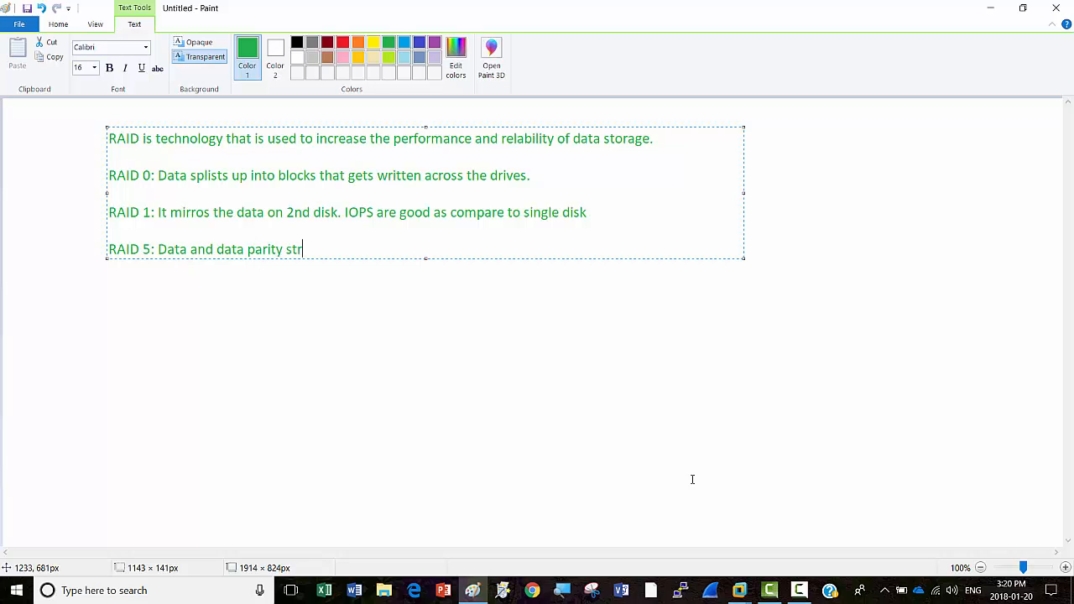
pyautogui.write('iped ac')
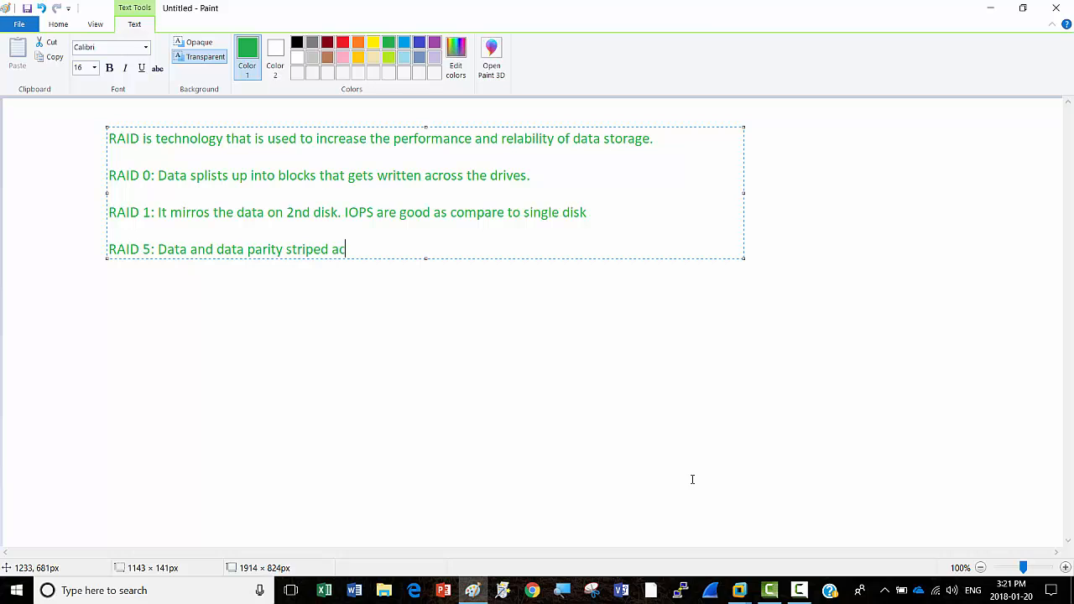
pyautogui.write('cross the disks')
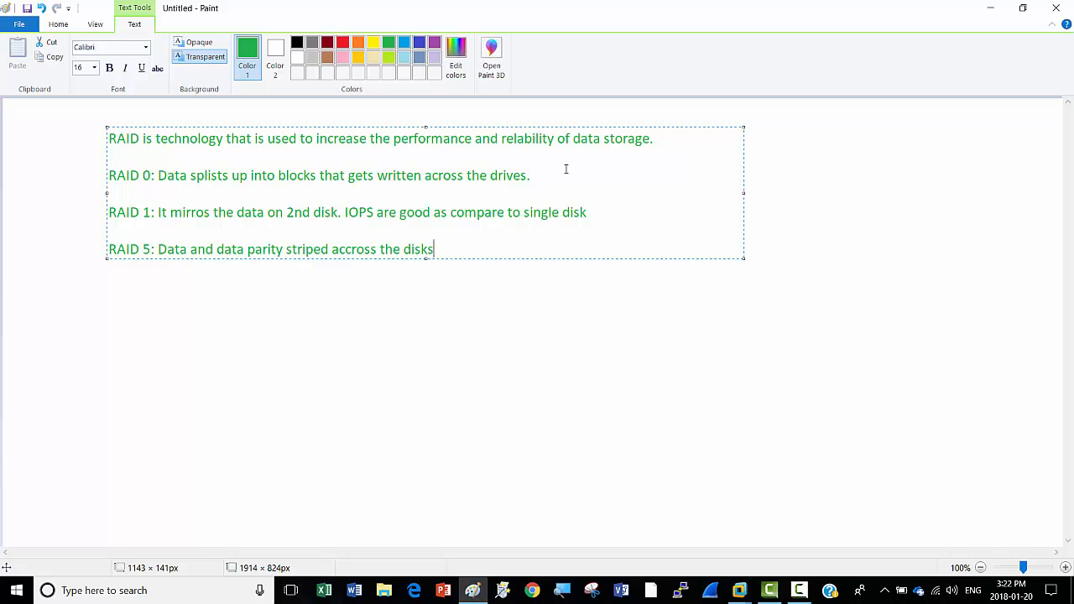
# Step: Minimize the Paint notes and bring up the NT-TOR-DC1 virtual machine
pyautogui.click(994, 10)
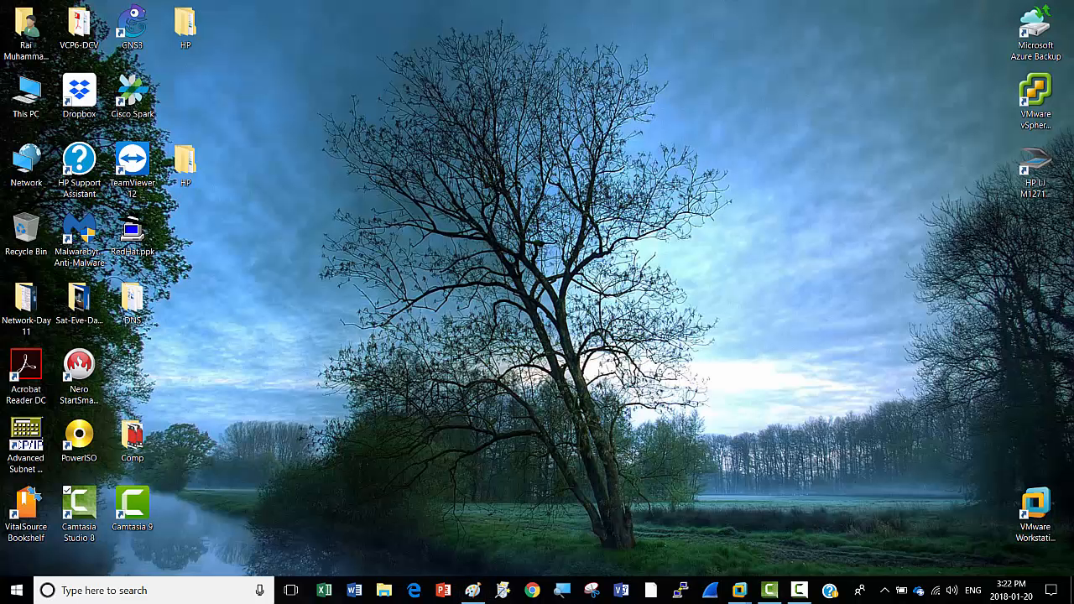
pyautogui.moveTo(740, 590)
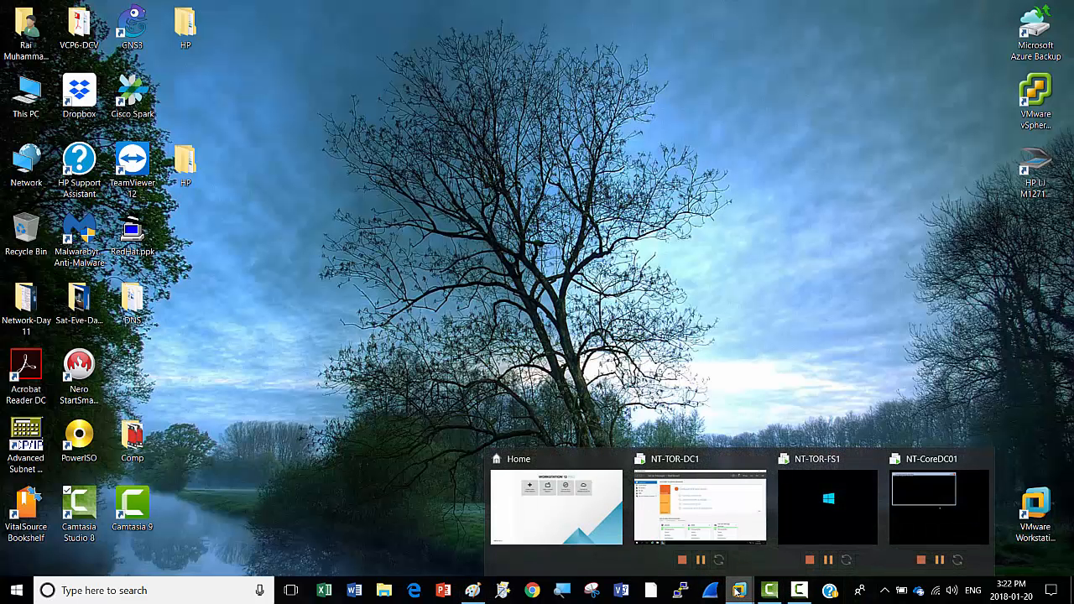
pyautogui.moveTo(826, 520)
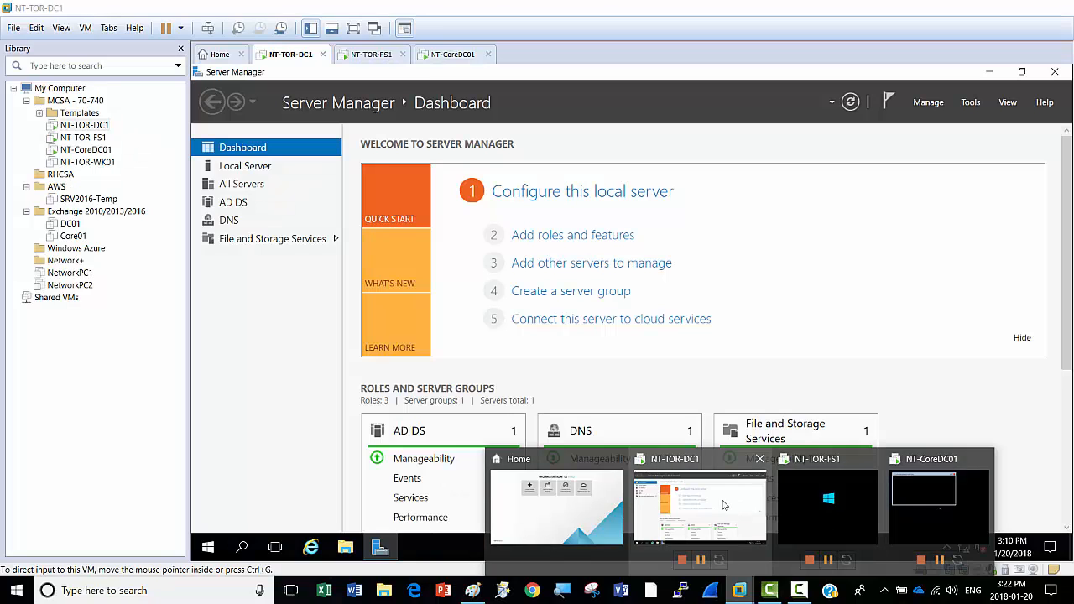
pyautogui.moveTo(719, 504)
pyautogui.click(716, 508)
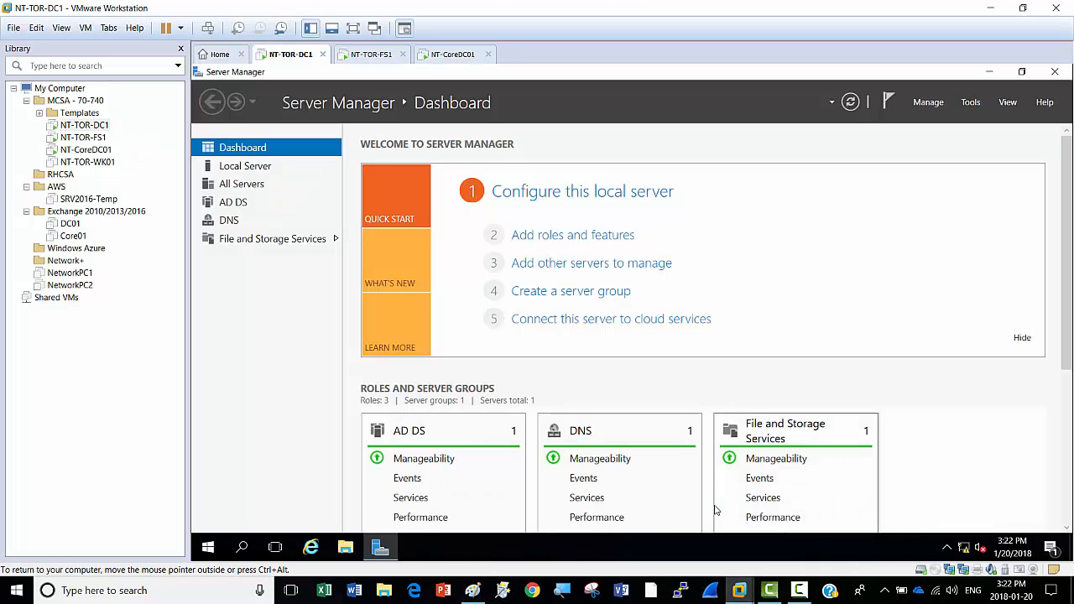
# Step: Switch to NT-TOR-FS1, send Ctrl+Alt+Del, and enter the administrator password
pyautogui.click(370, 57)
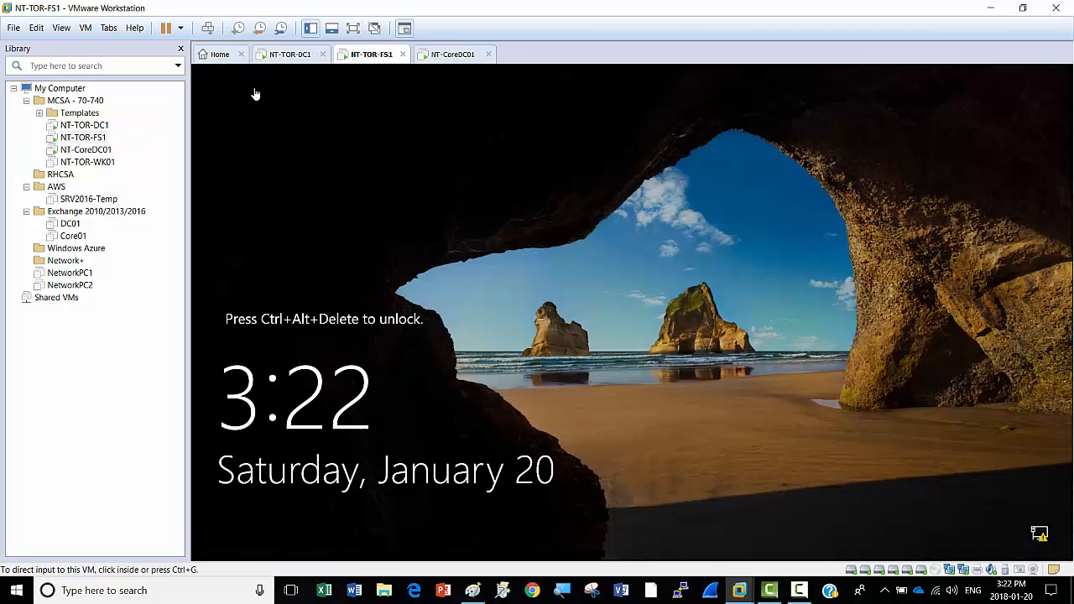
pyautogui.click(215, 31)
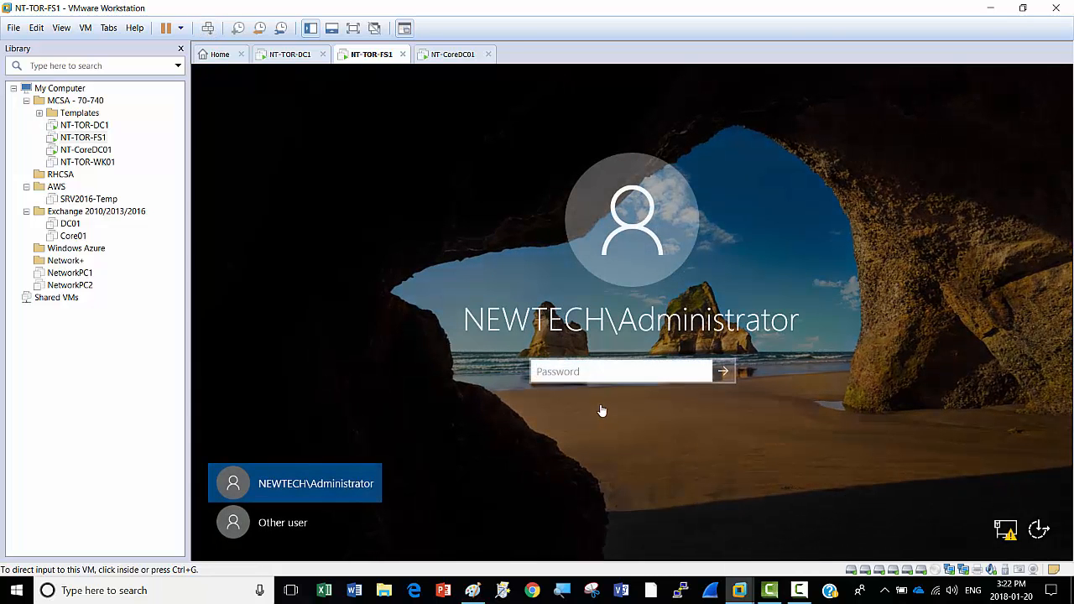
pyautogui.click(598, 374)
pyautogui.write('Pa')
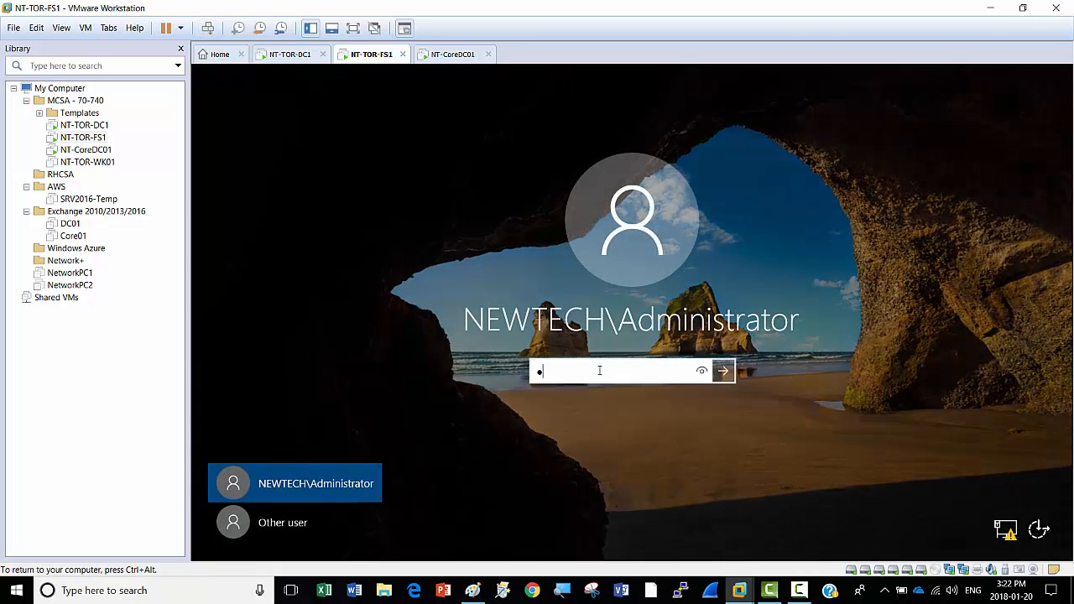
pyautogui.write('$$w0rd')
# Step: Sign in to NT-TOR-FS1 and open its Virtual Machine Settings, which list six hard disks
pyautogui.press('Return')
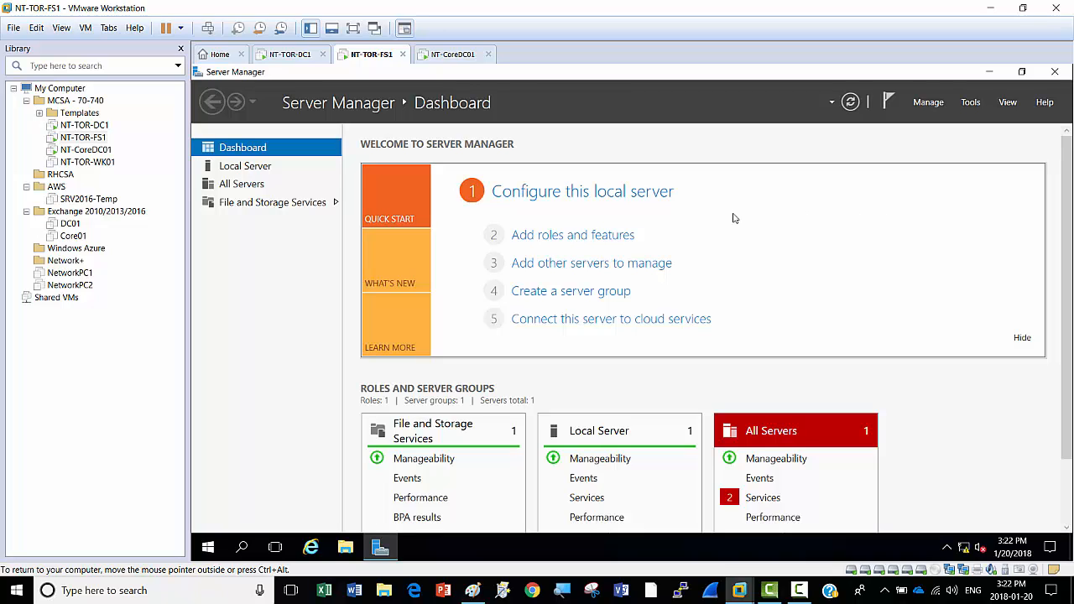
pyautogui.rightClick(379, 55)
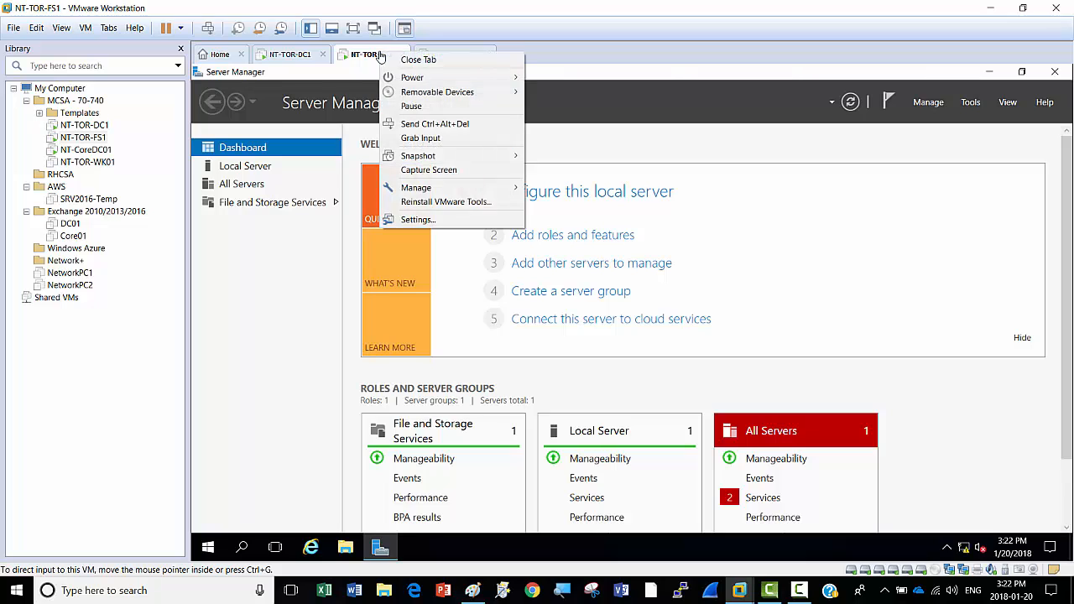
pyautogui.click(428, 222)
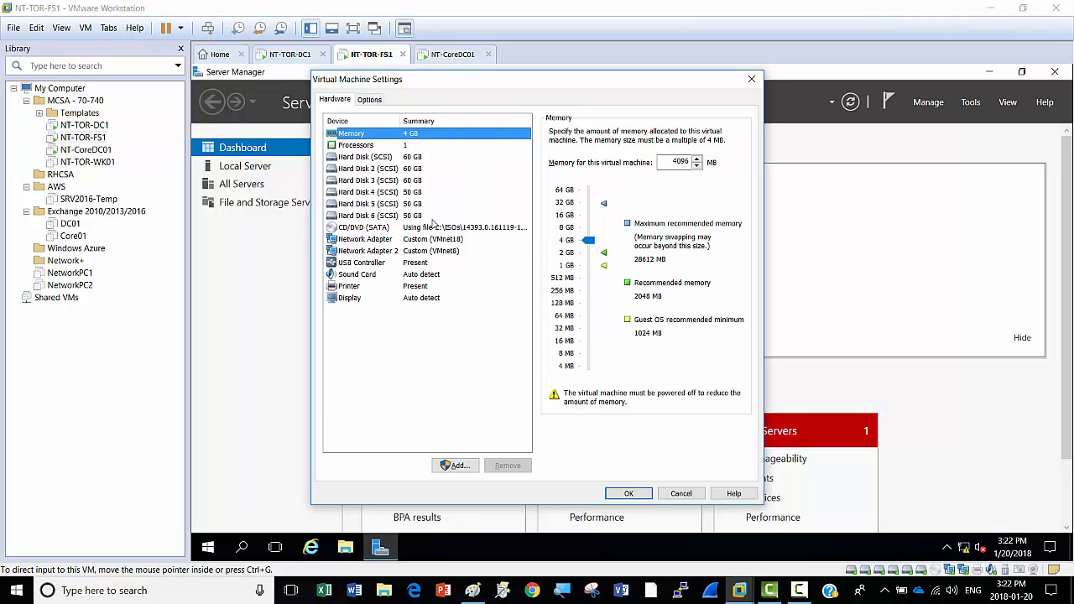
# Step: Check the disk details, then remove Hard Disks 2, 3 and 4
pyautogui.click(390, 170)
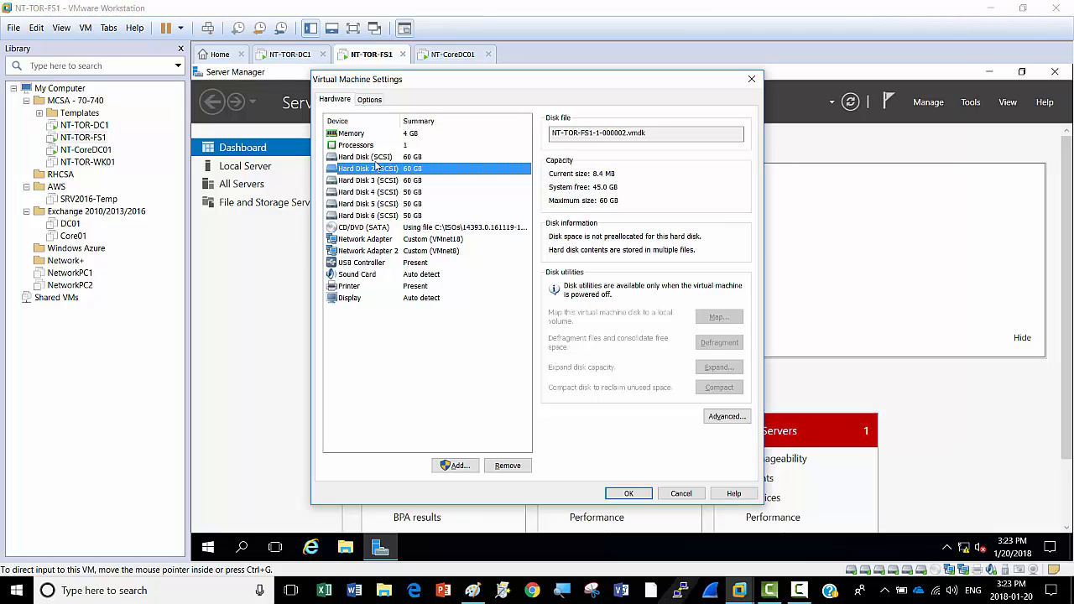
pyautogui.click(374, 158)
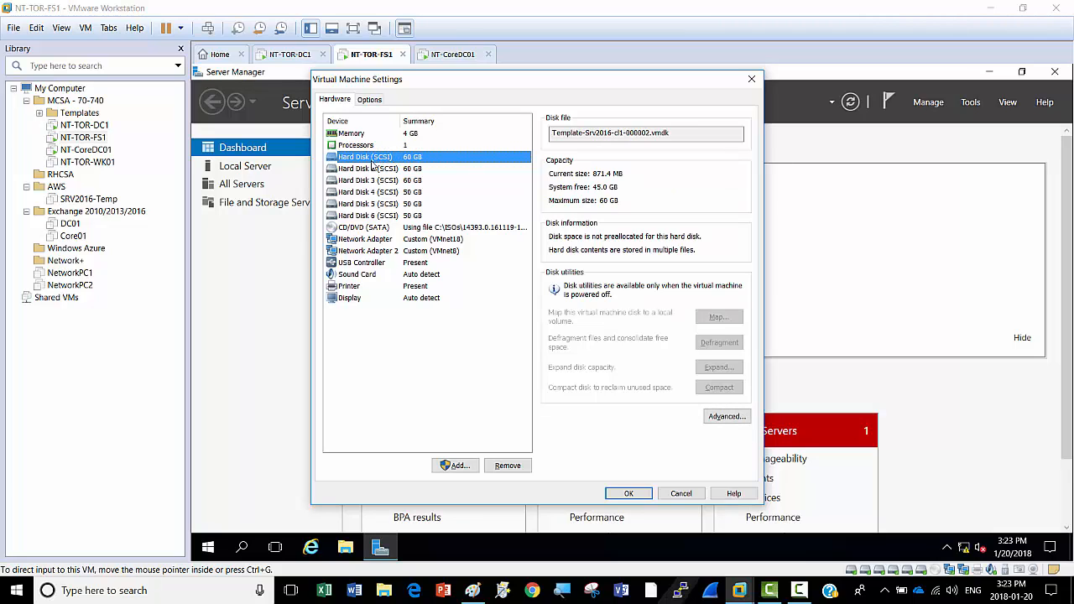
pyautogui.click(376, 170)
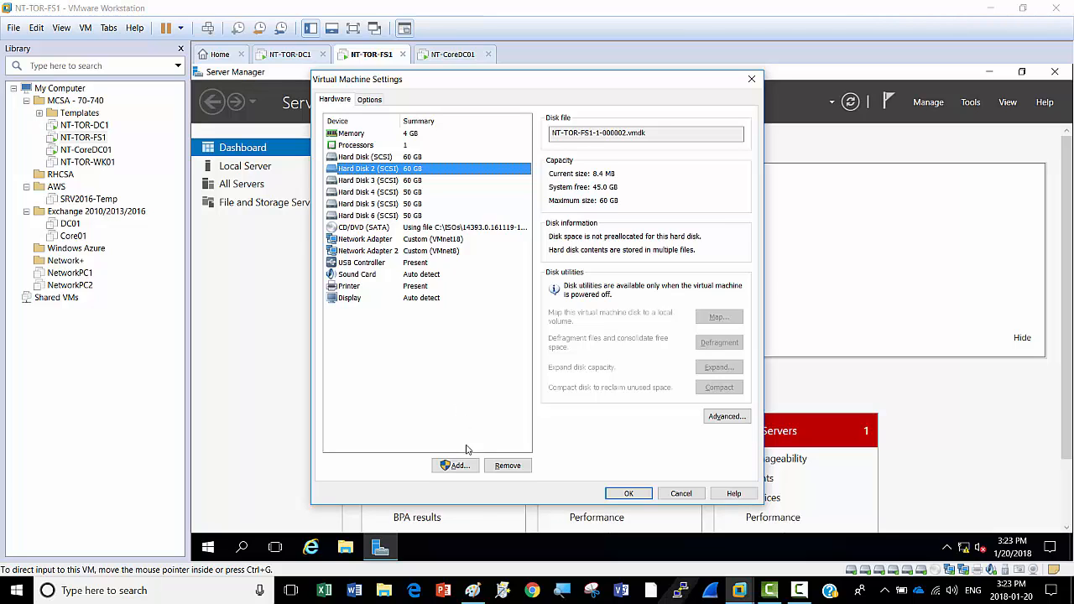
pyautogui.click(508, 467)
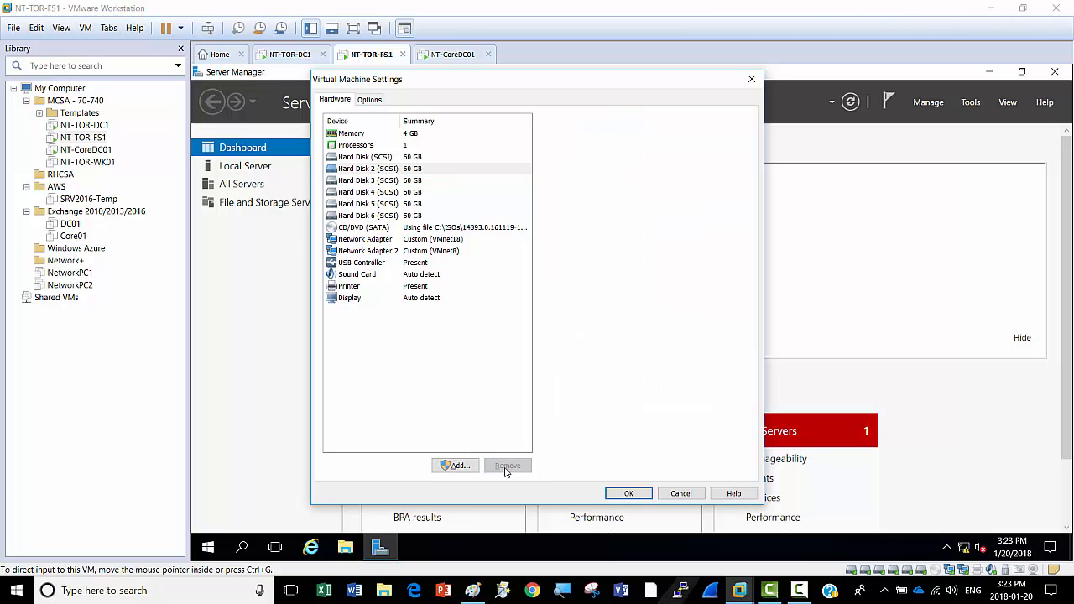
pyautogui.click(393, 172)
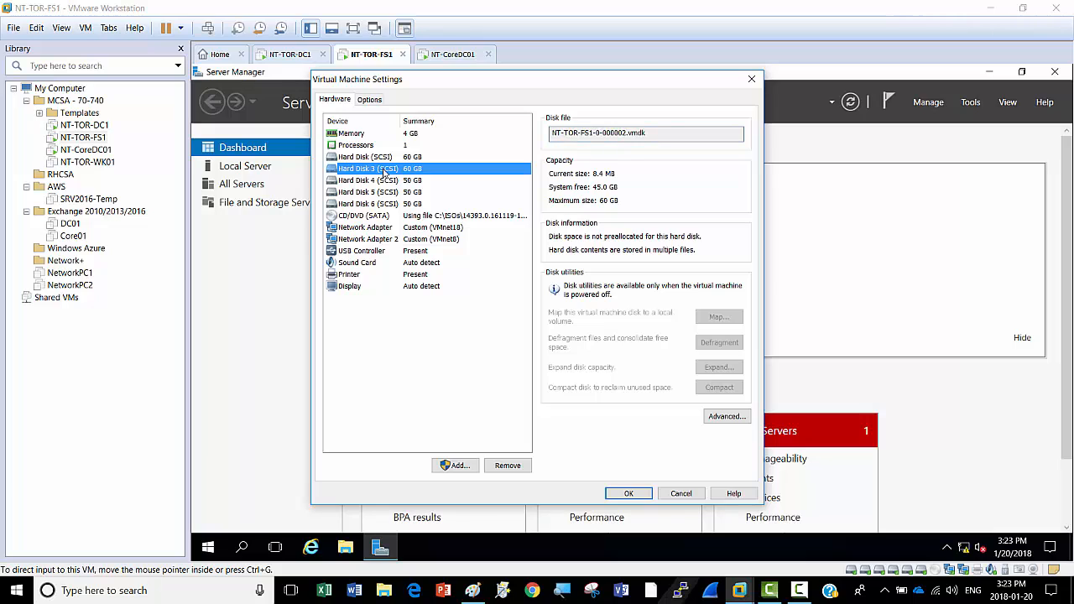
pyautogui.click(507, 470)
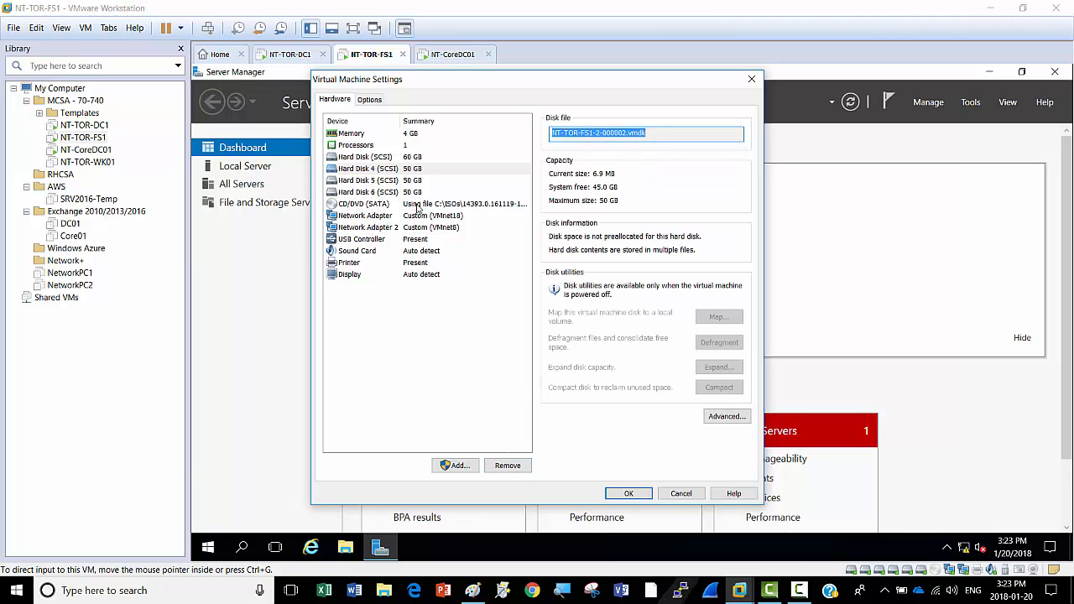
pyautogui.click(375, 170)
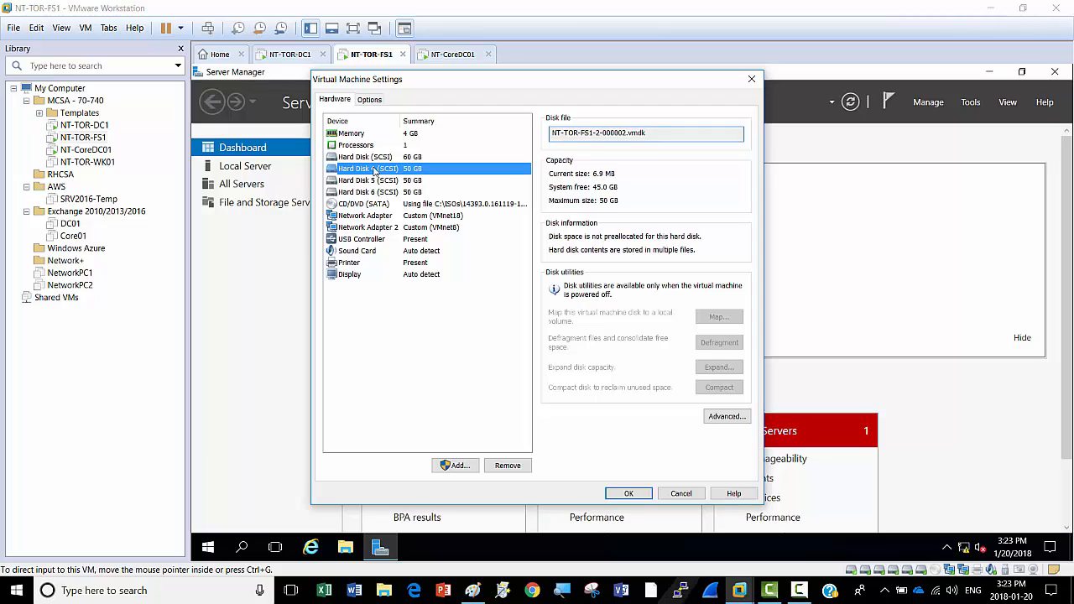
pyautogui.click(508, 467)
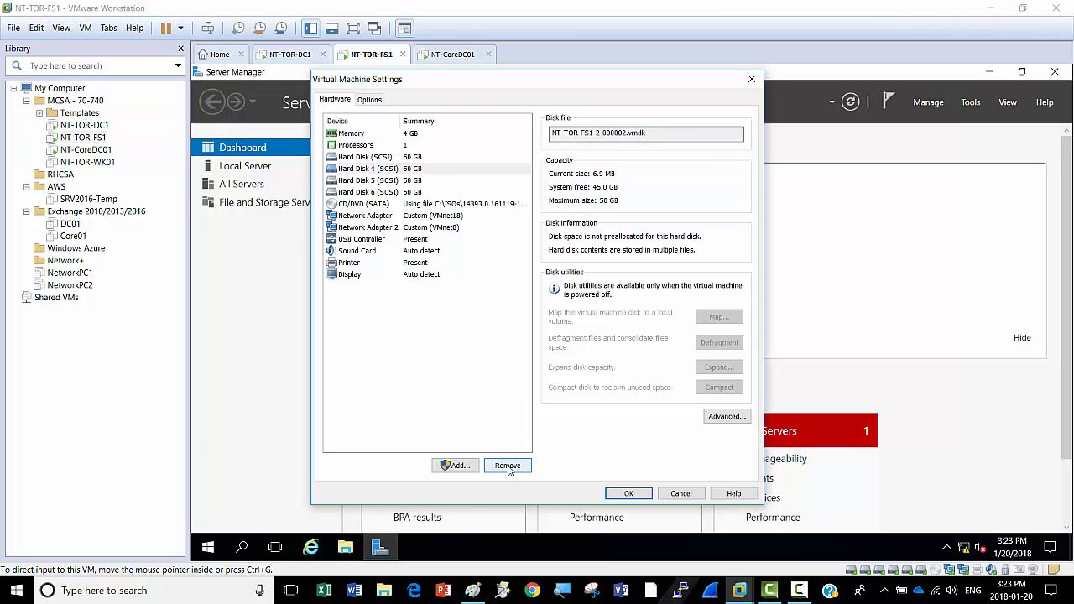
# Step: Remove Hard Disks 5 and 6, confirm the 60 GB system disk remains, and save
pyautogui.click(391, 173)
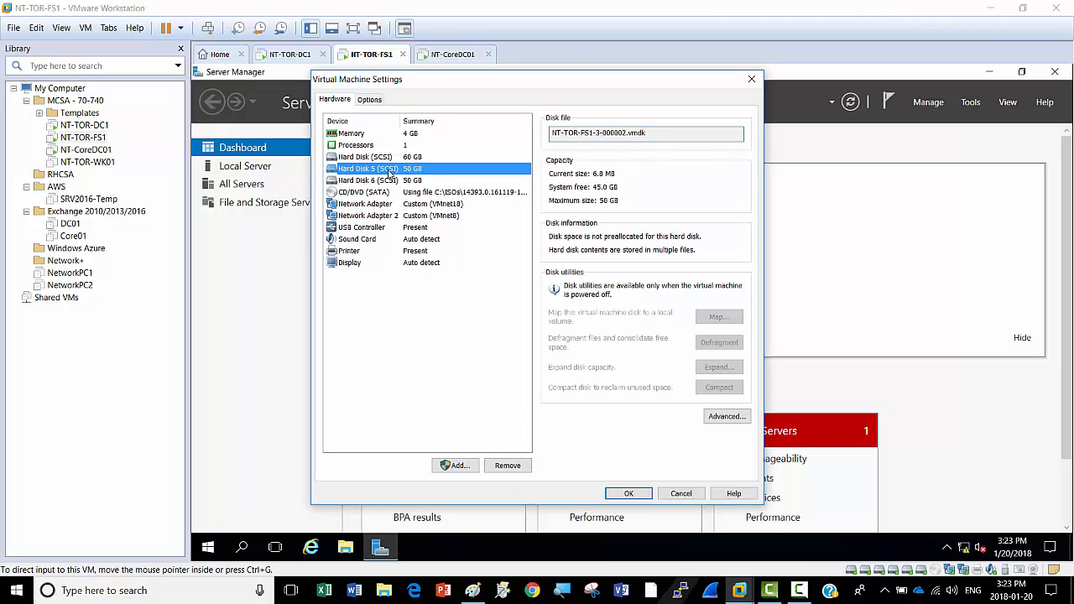
pyautogui.click(508, 465)
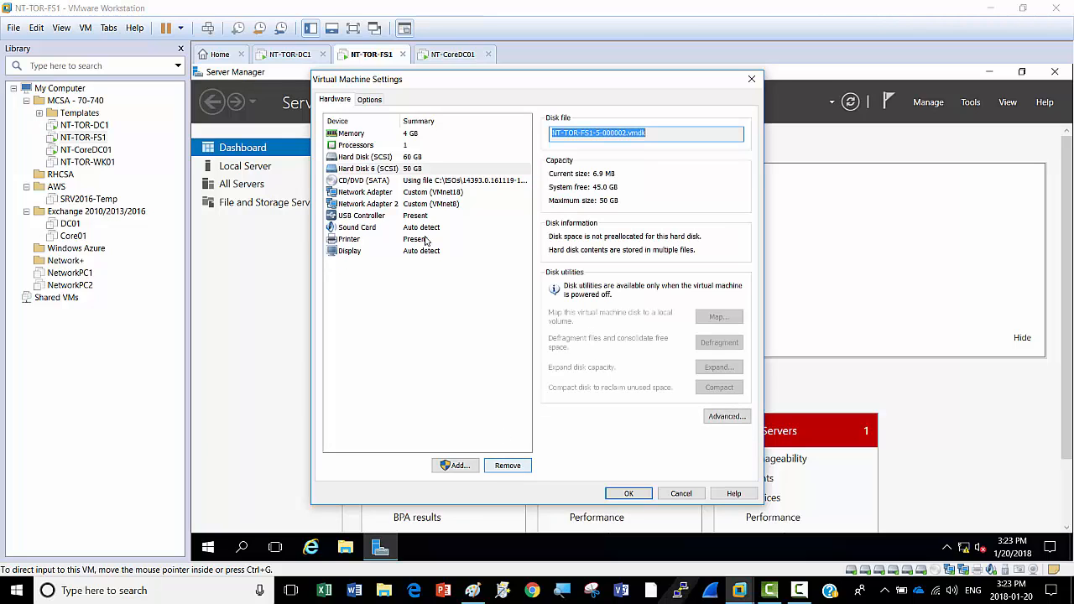
pyautogui.click(391, 171)
pyautogui.click(512, 466)
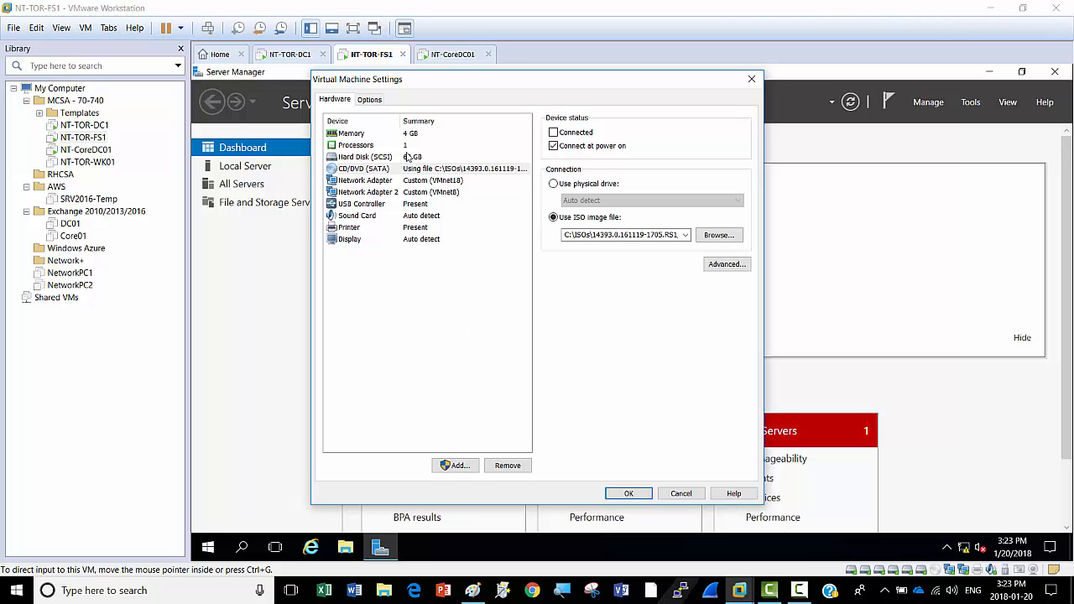
pyautogui.click(377, 158)
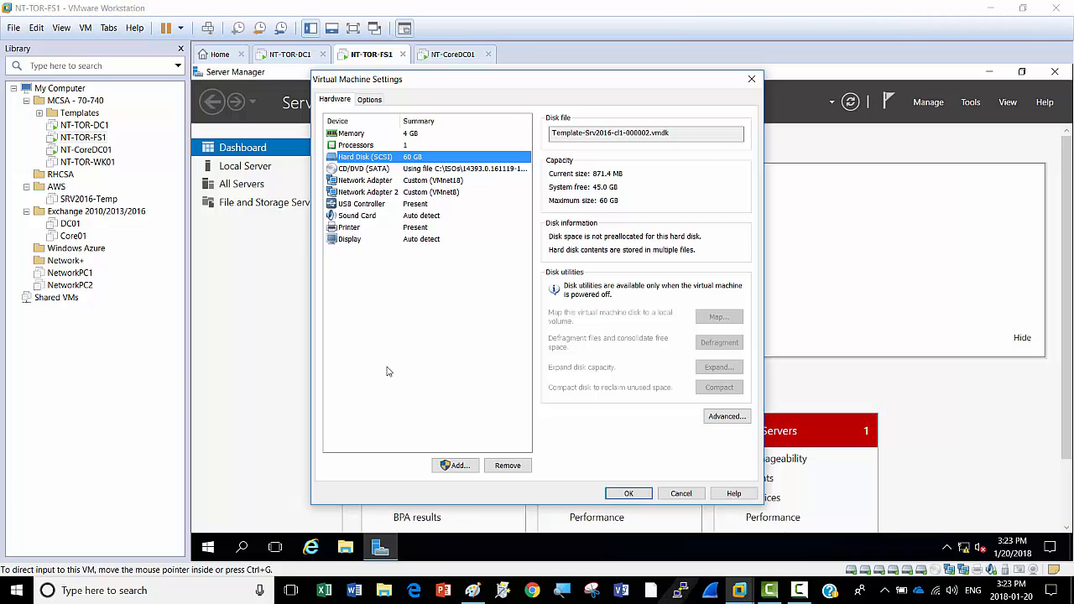
pyautogui.click(628, 494)
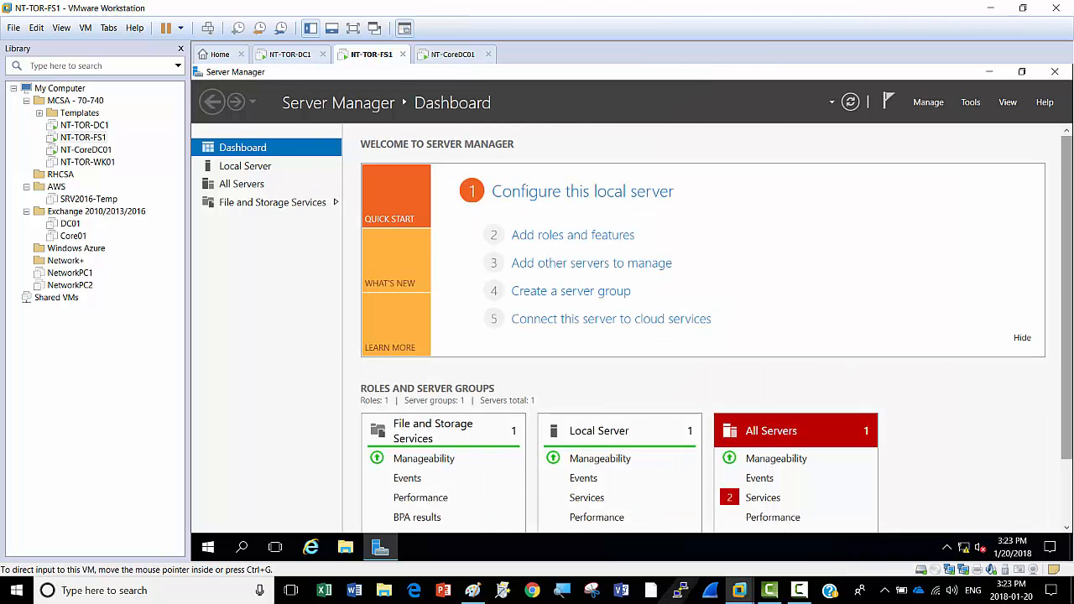
# Step: Confirm in File Explorer's This PC that only Local Disk (C:) and DVD Drive (D:) remain, then minimize it
pyautogui.scroll(-2, 728, 396)
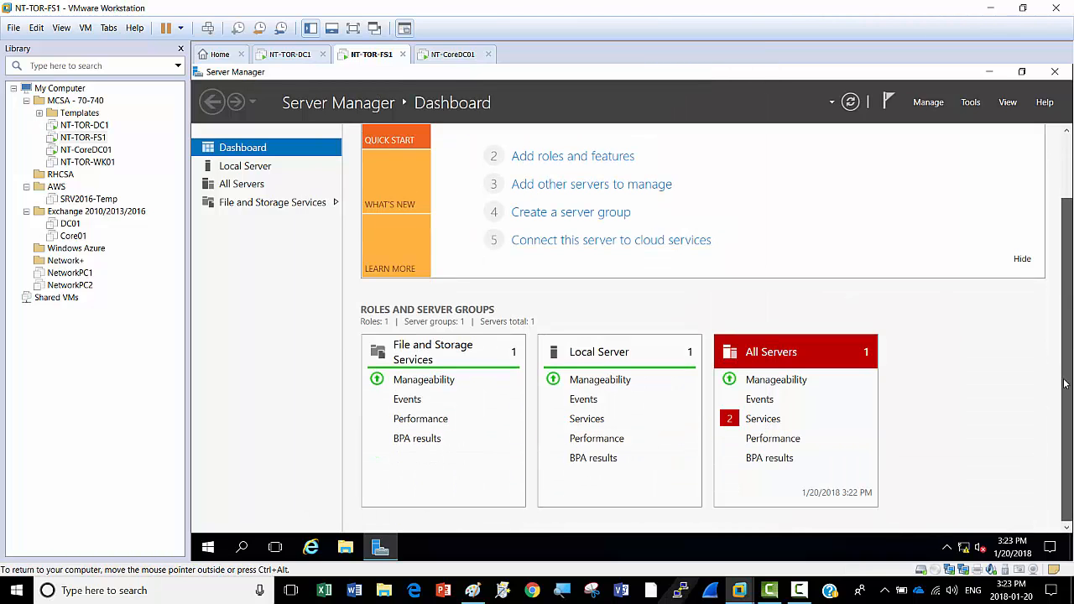
pyautogui.click(356, 549)
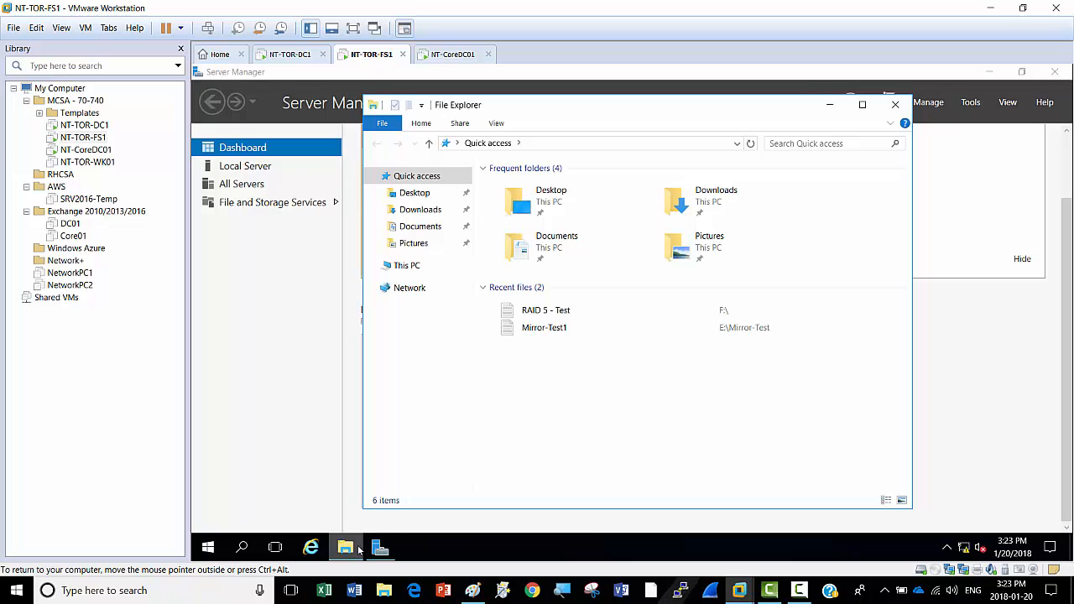
pyautogui.moveTo(349, 555)
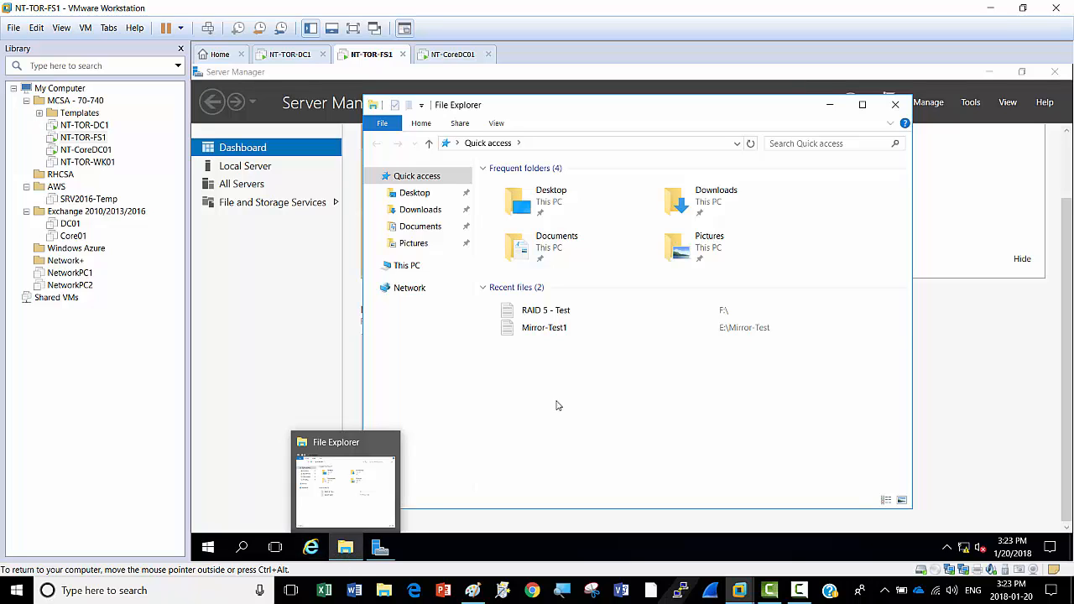
pyautogui.click(410, 268)
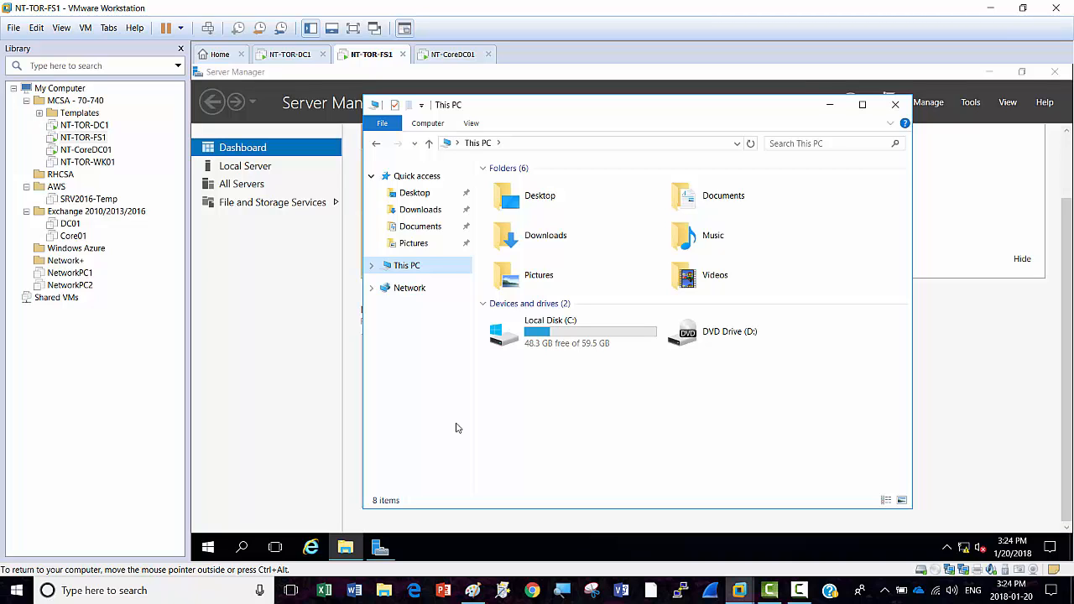
pyautogui.click(832, 105)
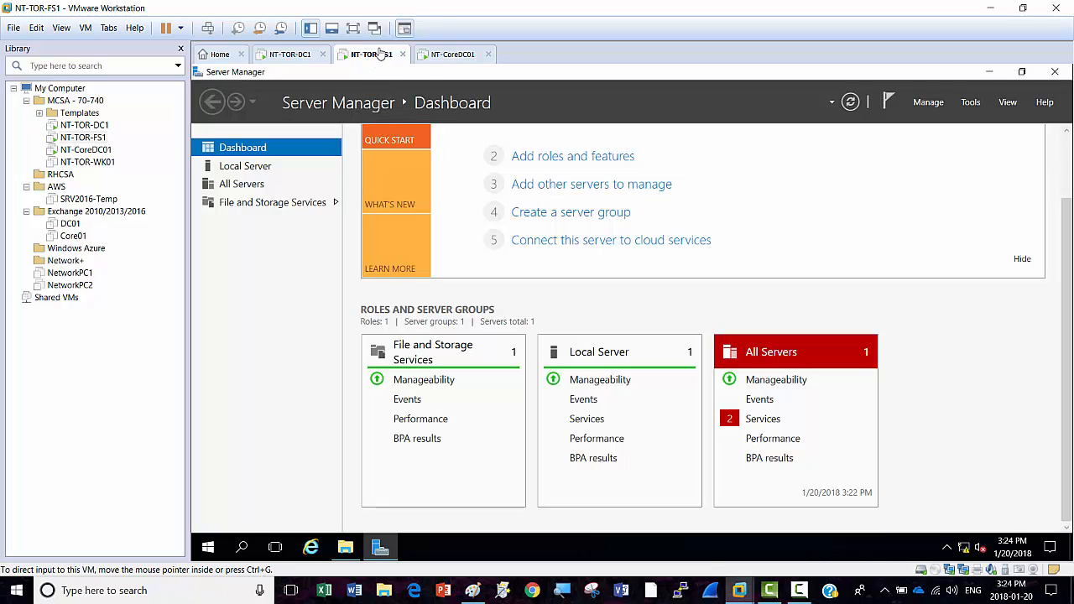
# Step: Open NT-TOR-FS1's settings and add a new 30 GB SCSI virtual hard disk
pyautogui.rightClick(372, 57)
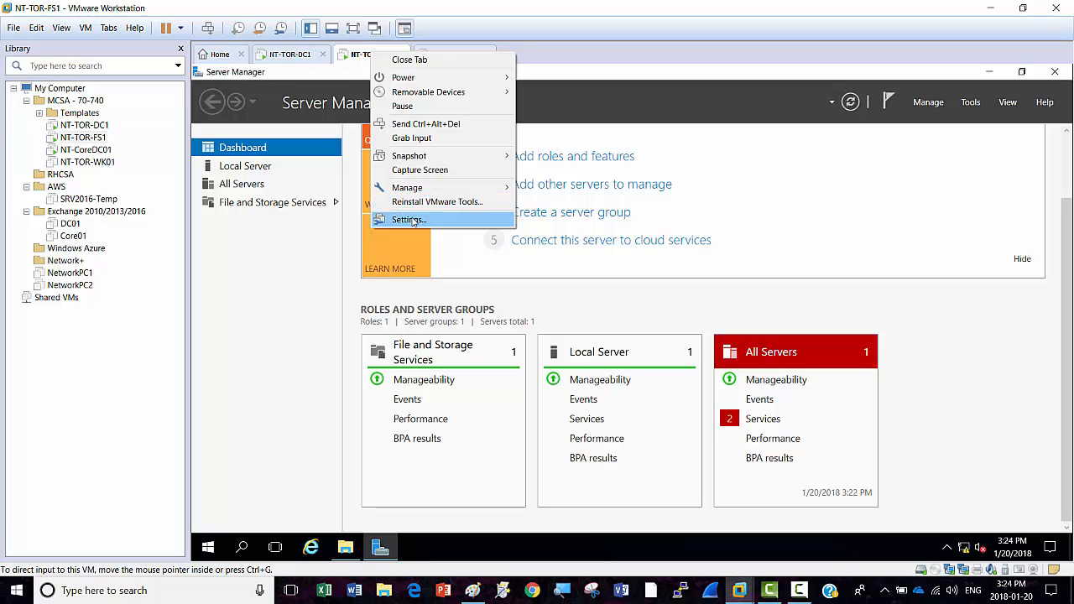
pyautogui.click(409, 219)
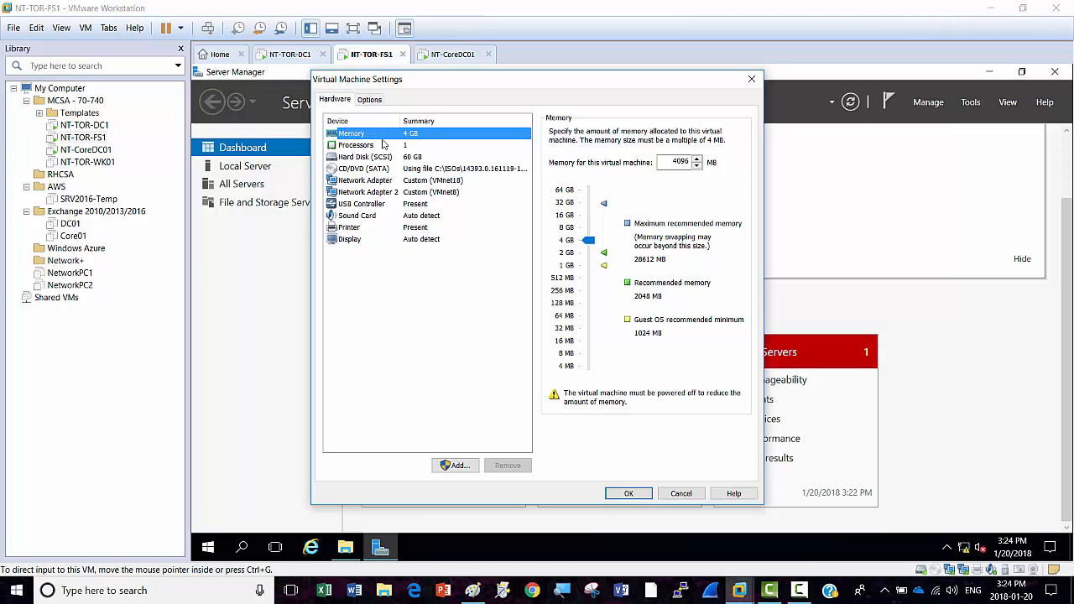
pyautogui.click(450, 467)
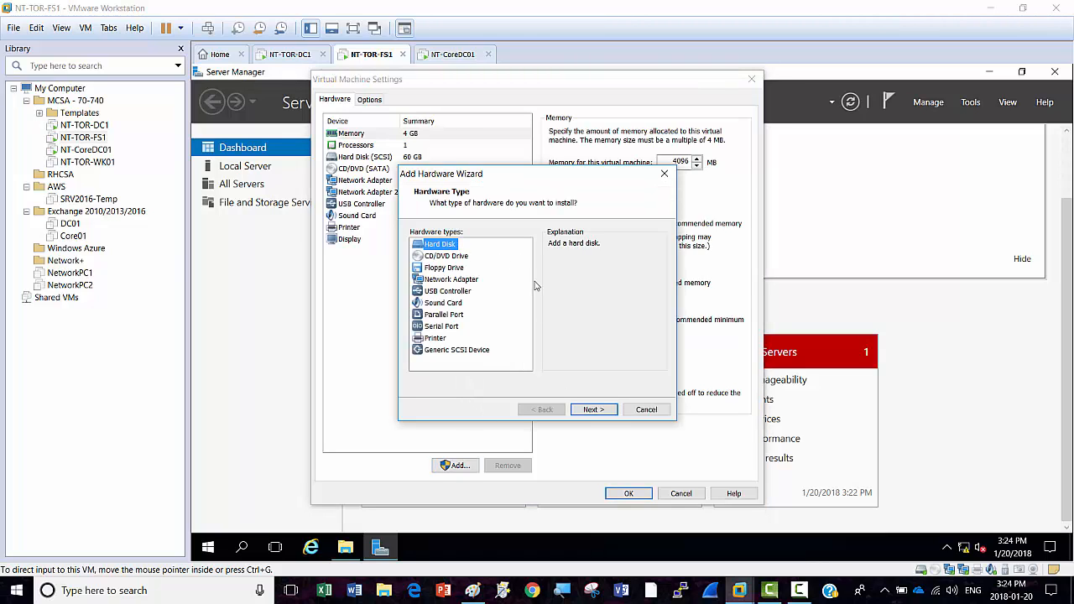
pyautogui.click(593, 410)
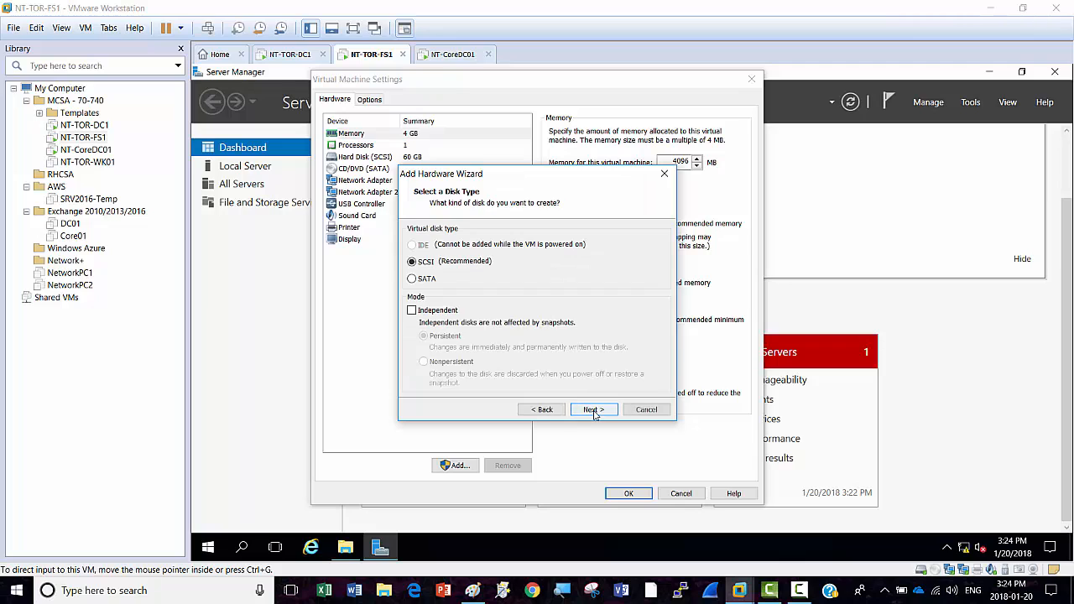
pyautogui.click(593, 410)
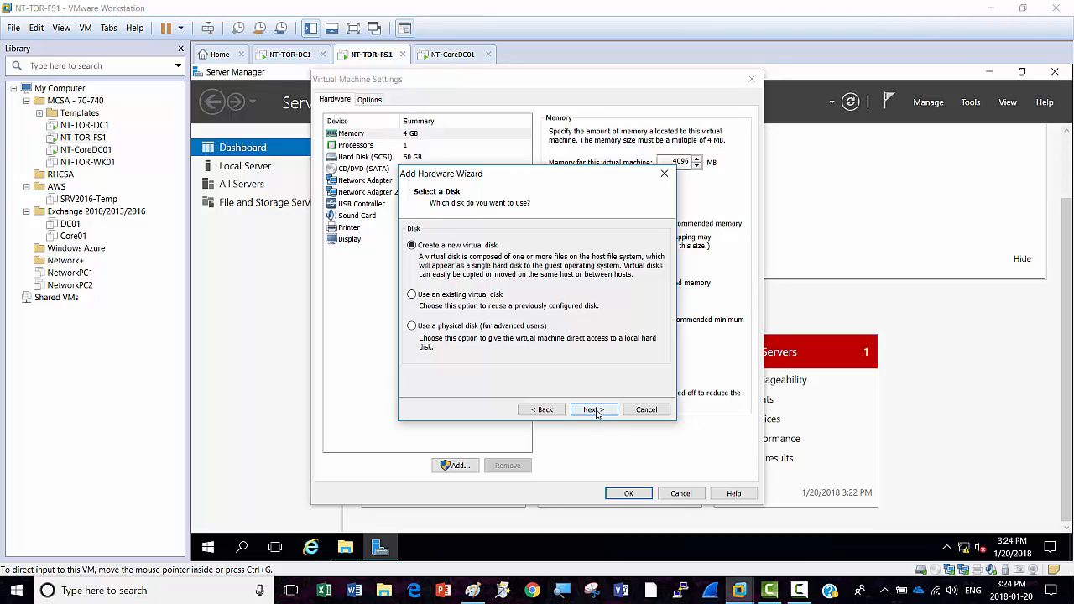
pyautogui.click(595, 411)
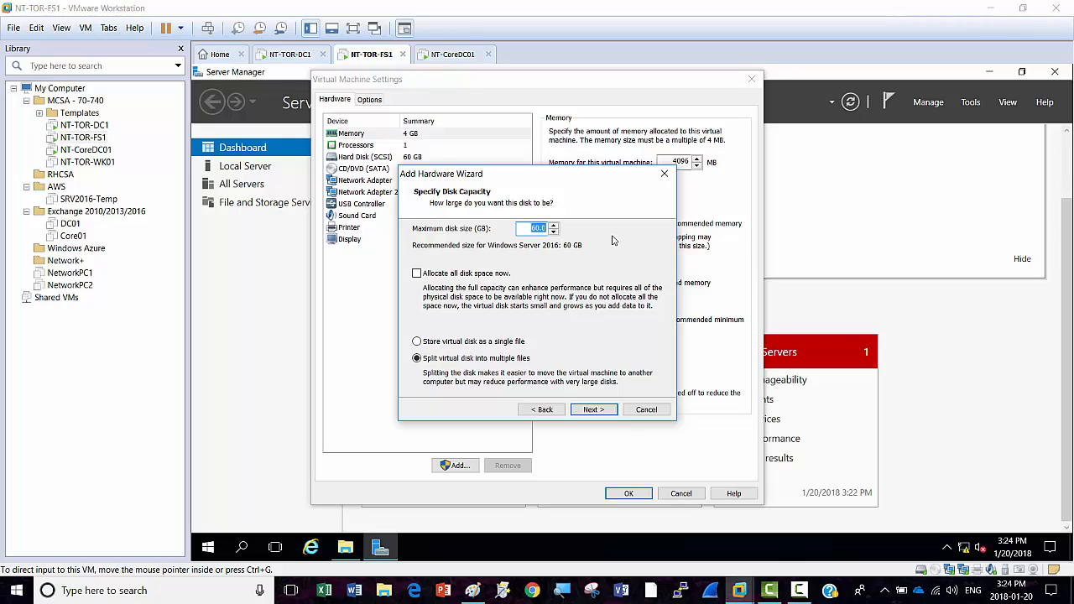
pyautogui.write('30')
pyautogui.click(595, 410)
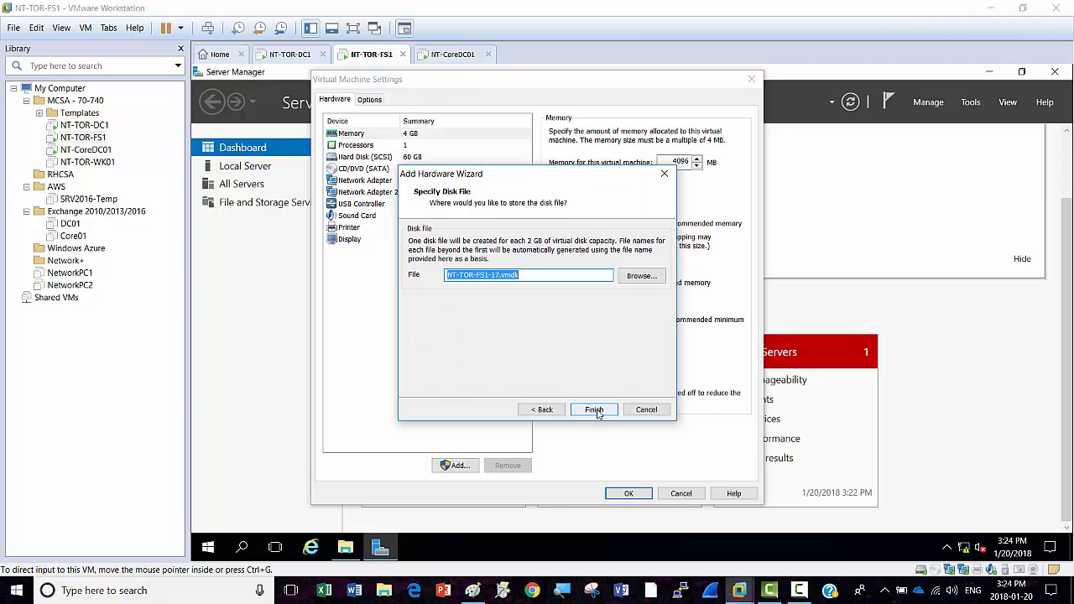
pyautogui.click(595, 411)
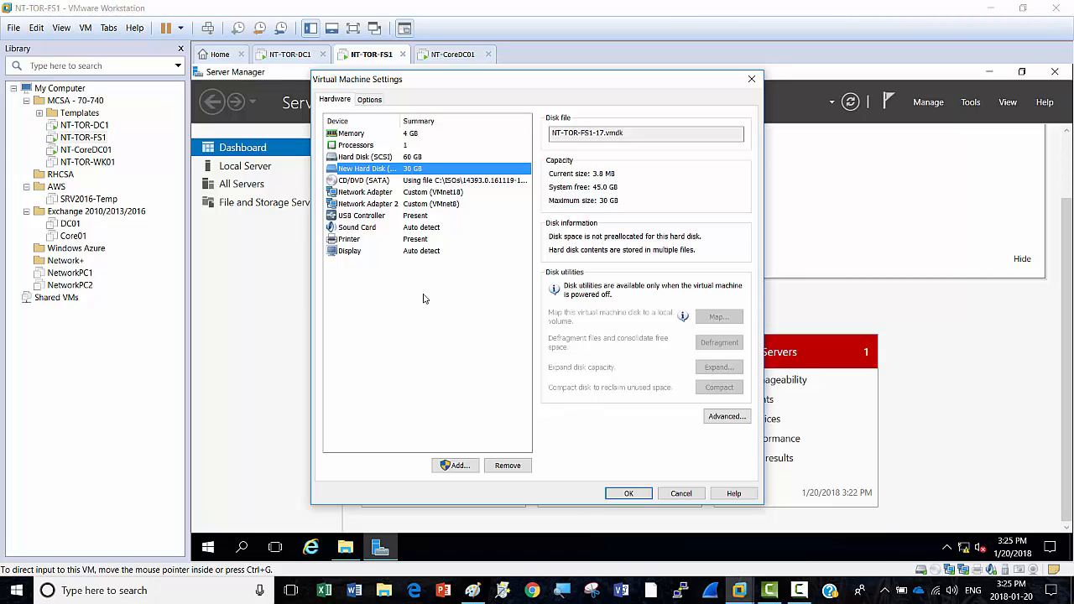
# Step: Add a second new 30 GB SCSI virtual hard disk
pyautogui.click(454, 467)
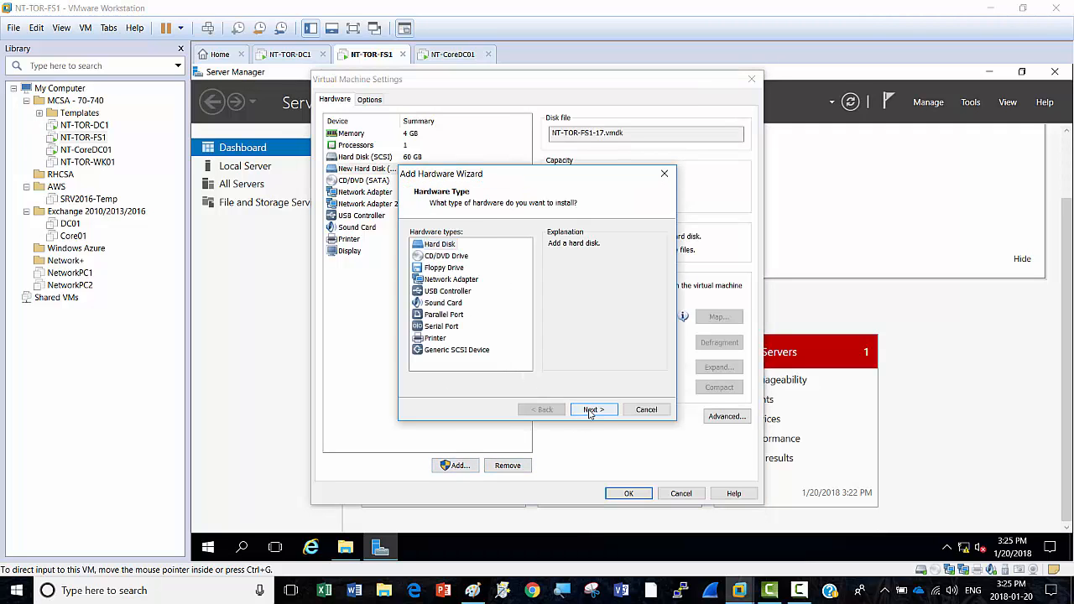
pyautogui.click(590, 410)
pyautogui.click(590, 411)
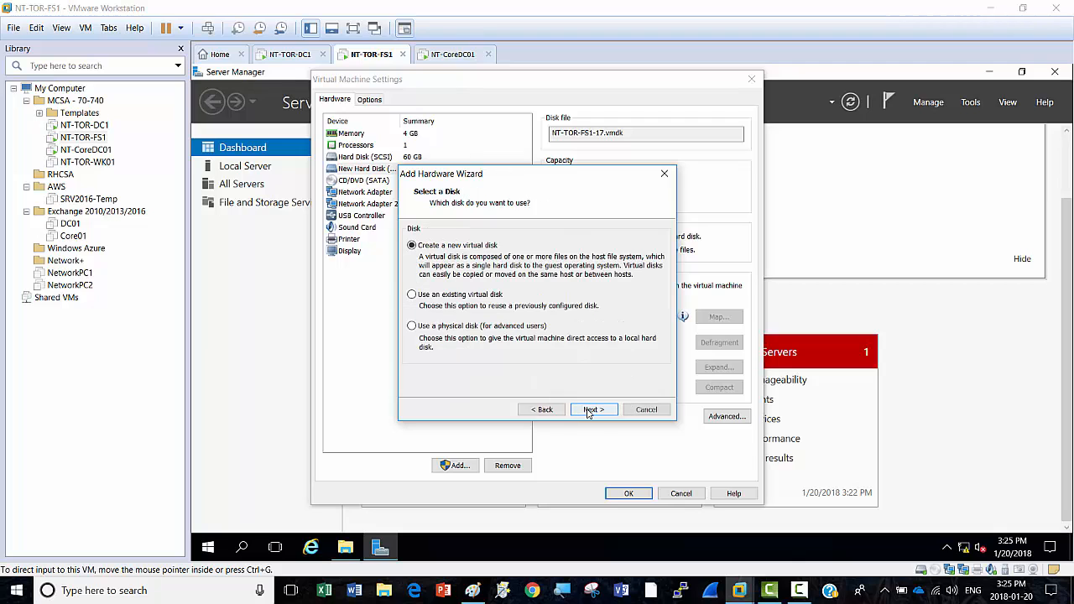
pyautogui.click(591, 410)
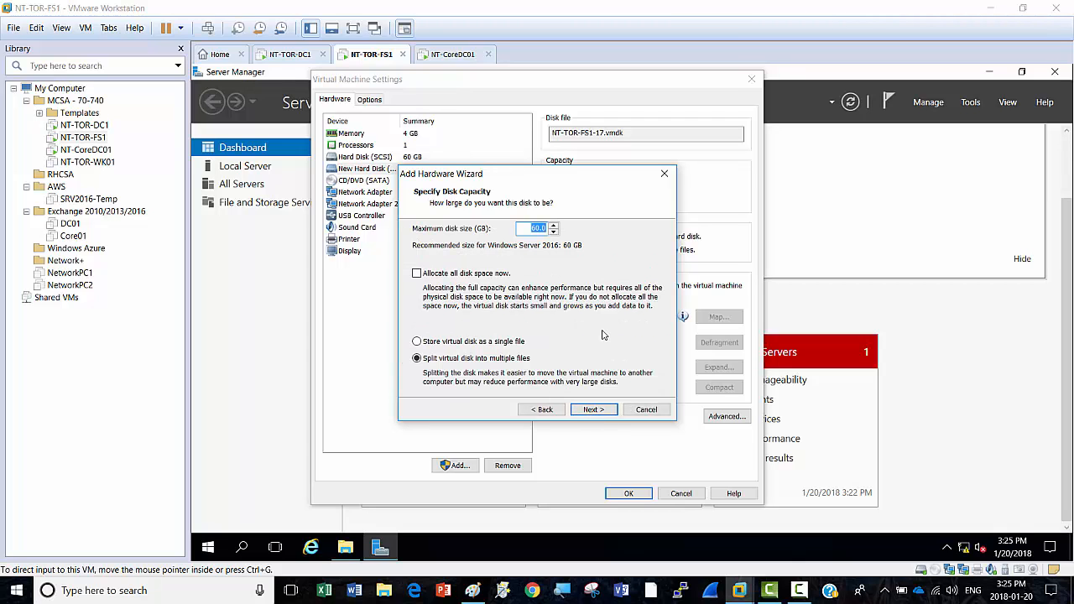
pyautogui.write('30')
pyautogui.click(591, 411)
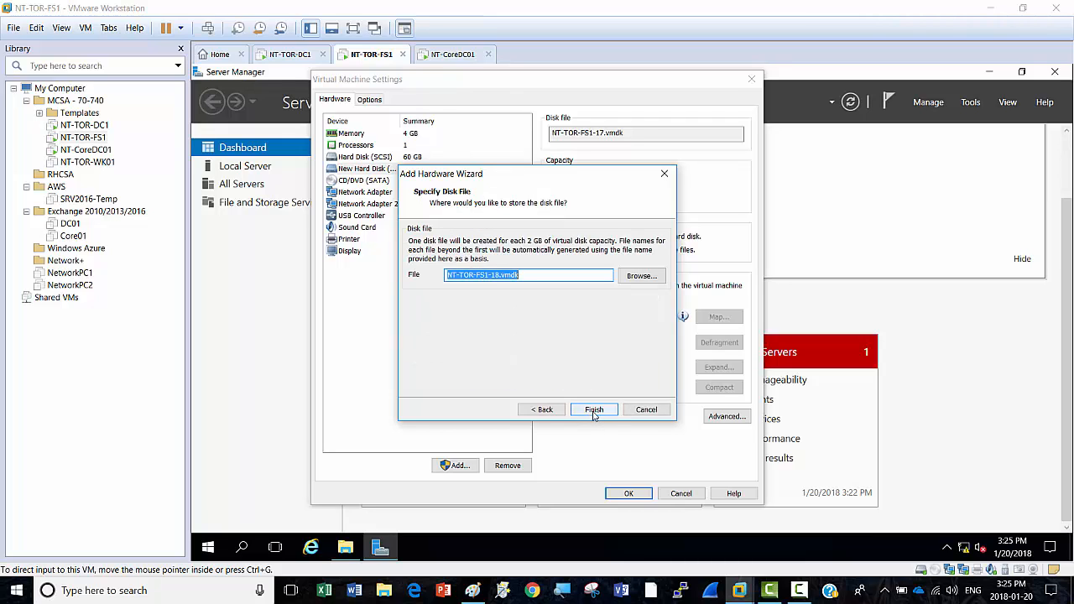
pyautogui.click(594, 410)
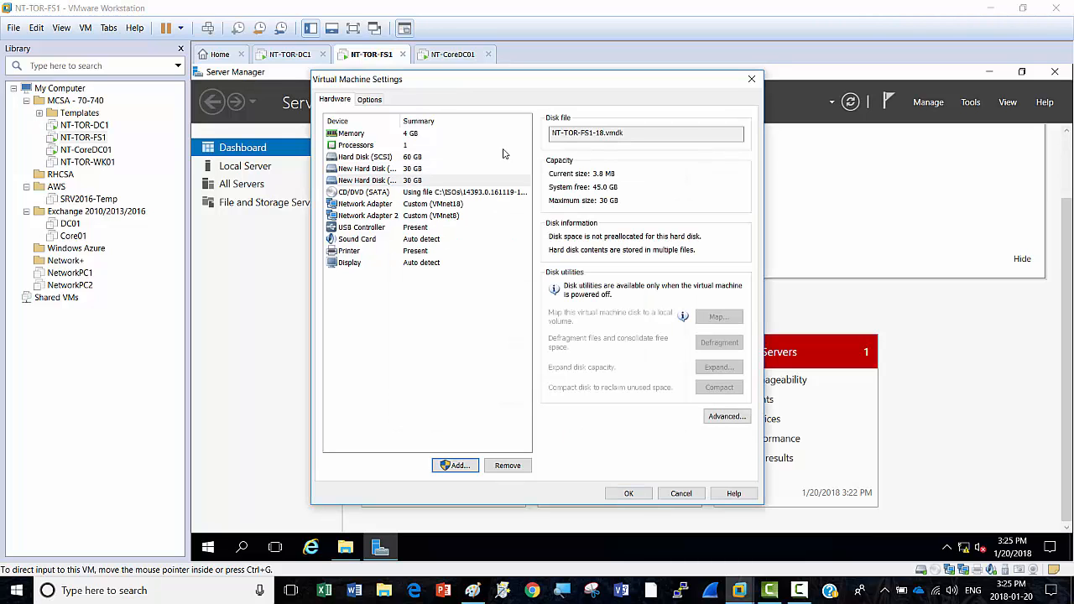
# Step: Add a third new 30 GB SCSI virtual hard disk
pyautogui.click(453, 465)
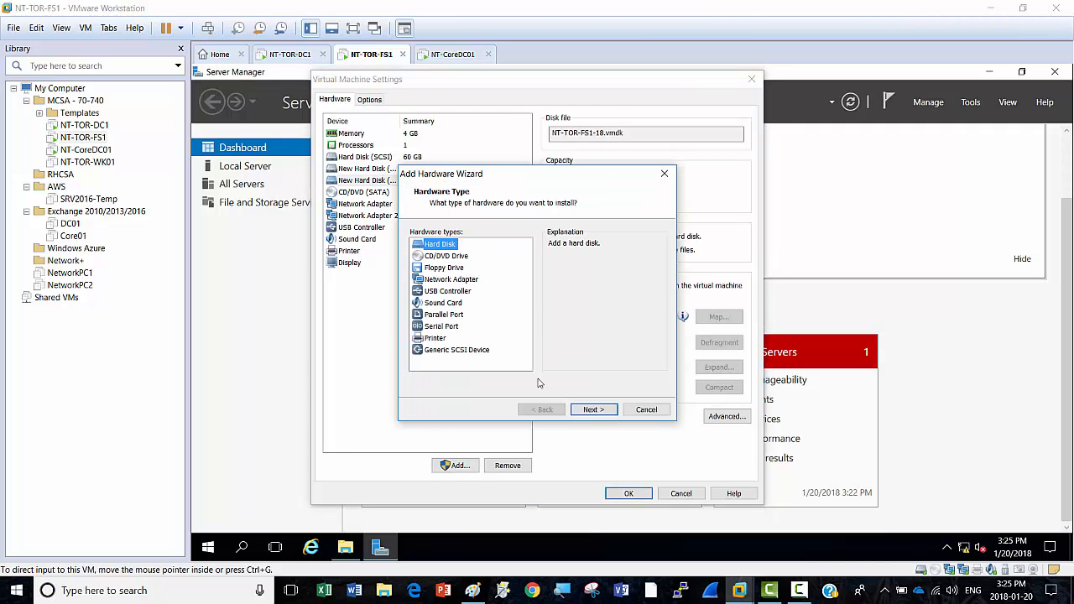
pyautogui.click(592, 411)
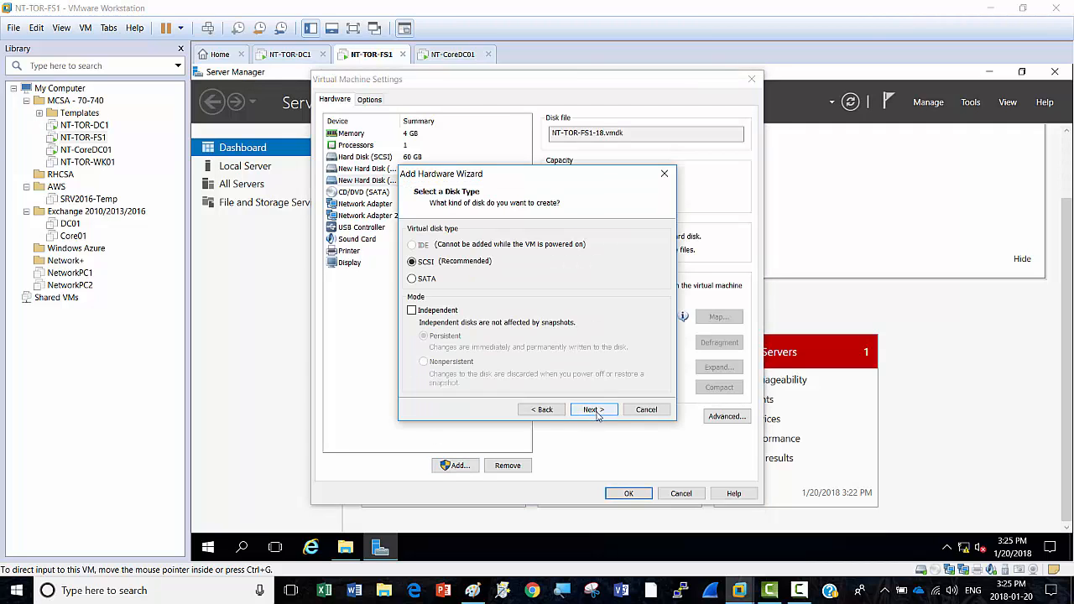
pyautogui.click(594, 411)
pyautogui.click(596, 411)
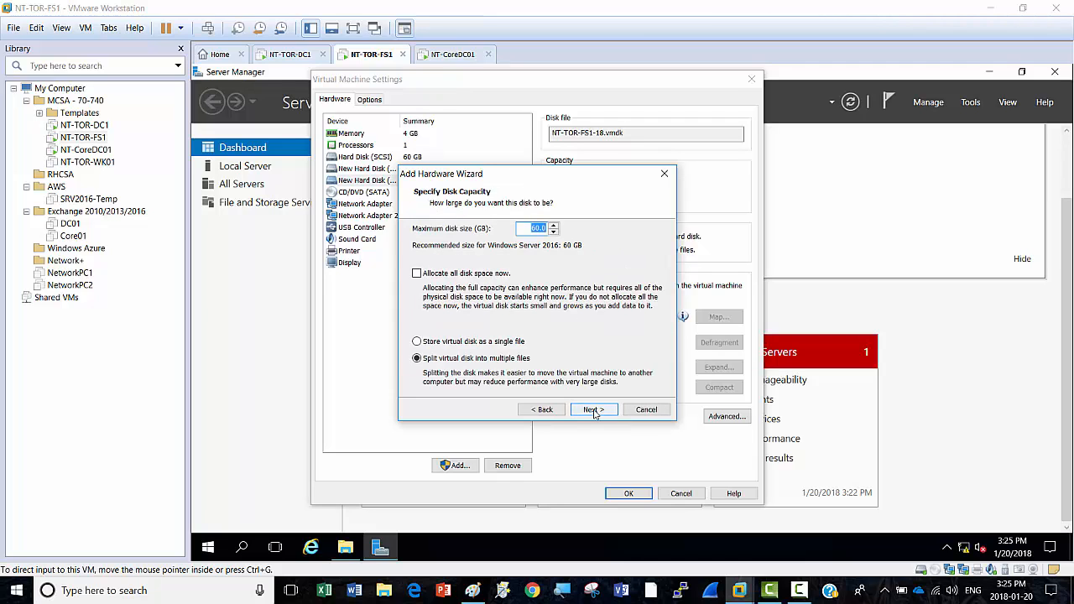
pyautogui.write('30')
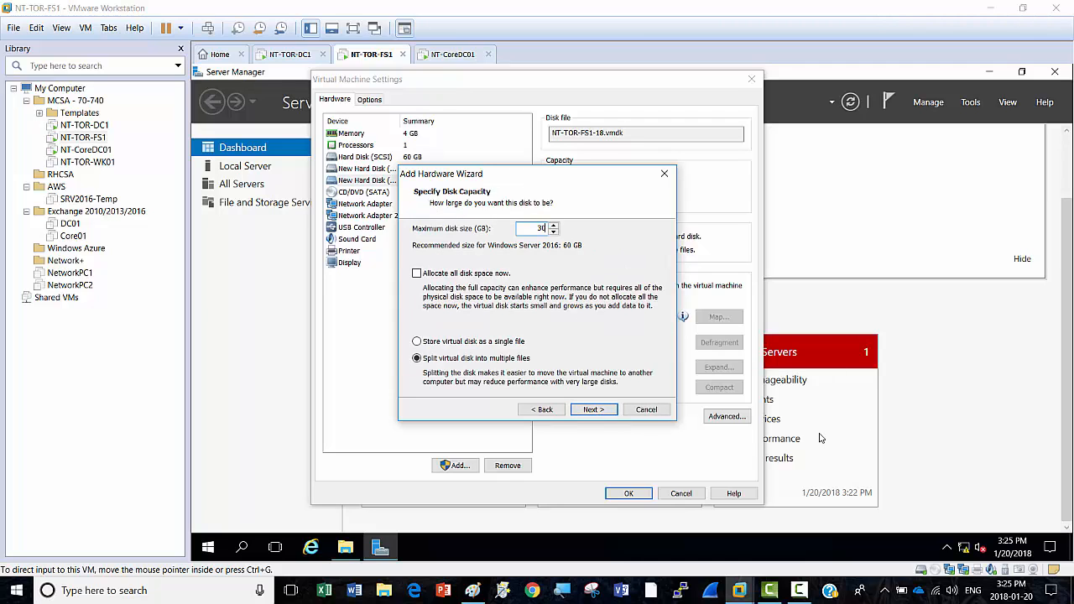
pyautogui.click(594, 410)
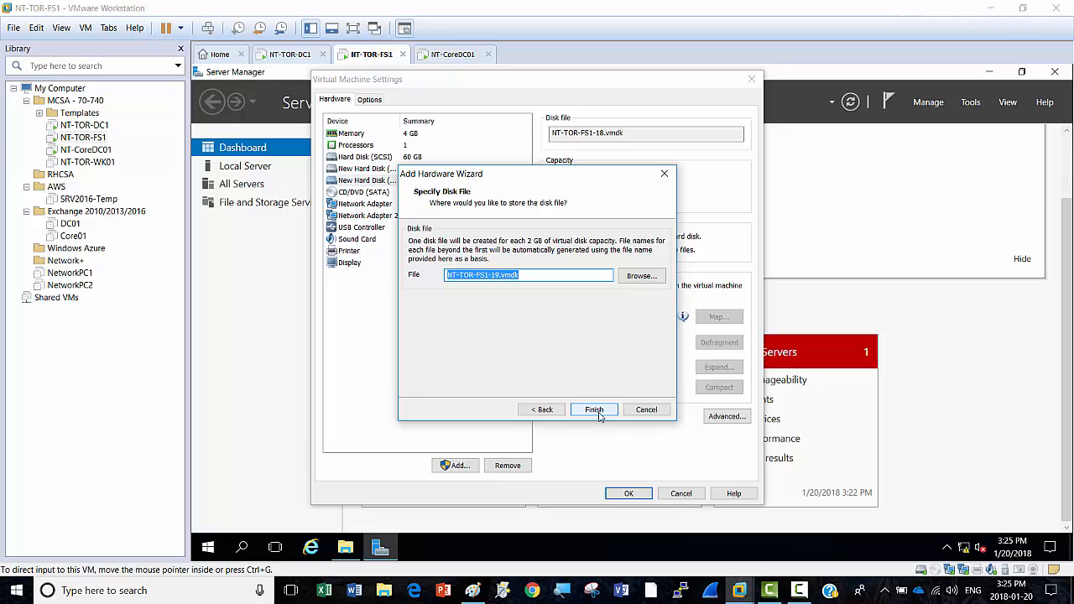
pyautogui.click(596, 411)
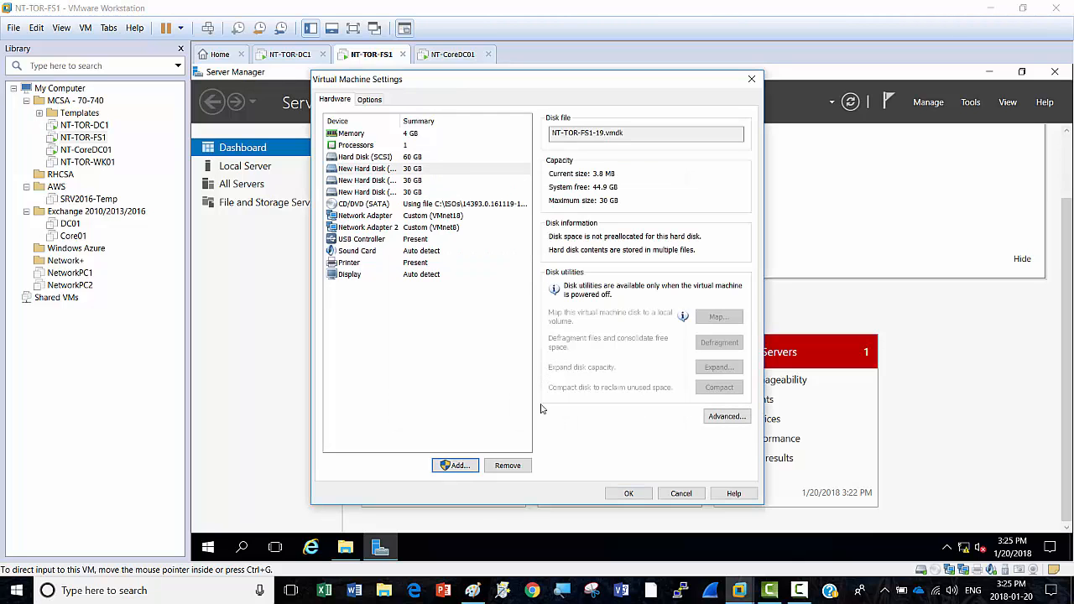
# Step: Add a fourth new 30 GB SCSI virtual hard disk
pyautogui.click(454, 467)
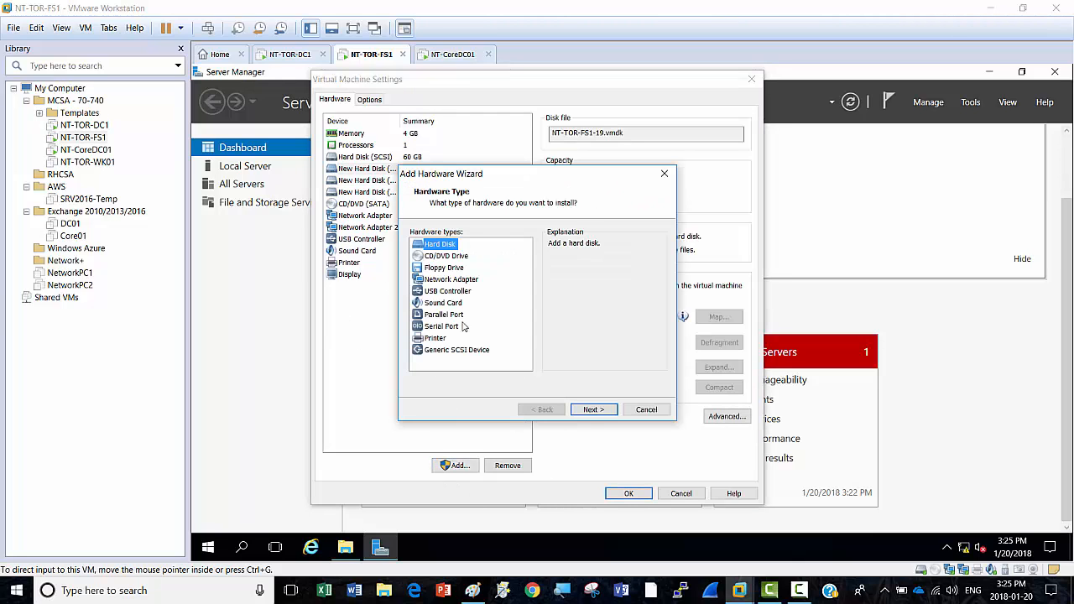
pyautogui.click(592, 410)
pyautogui.click(592, 410)
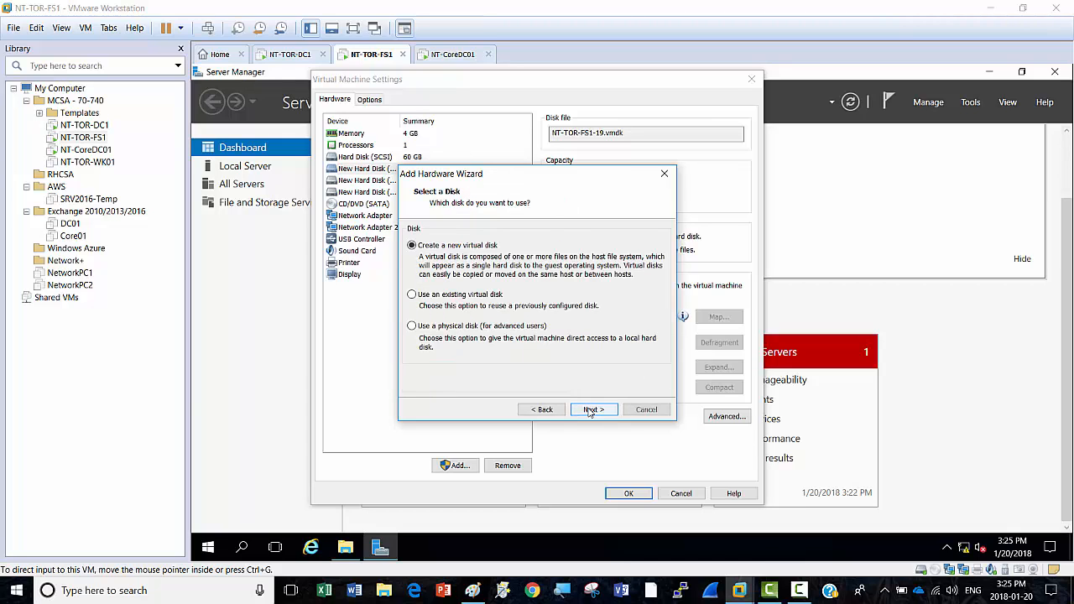
pyautogui.click(591, 411)
pyautogui.write('30')
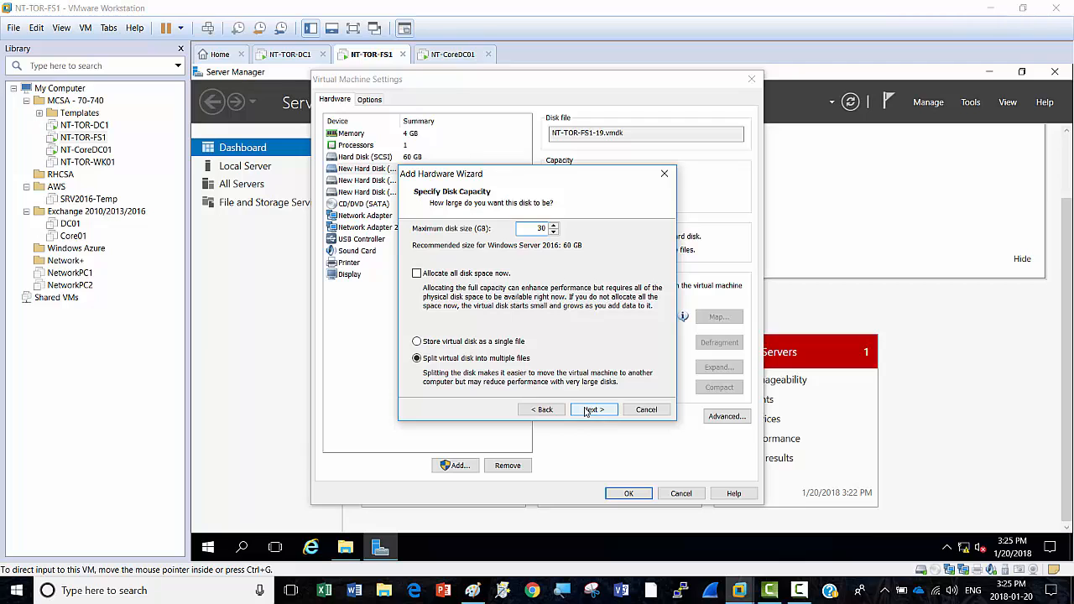
pyautogui.click(599, 413)
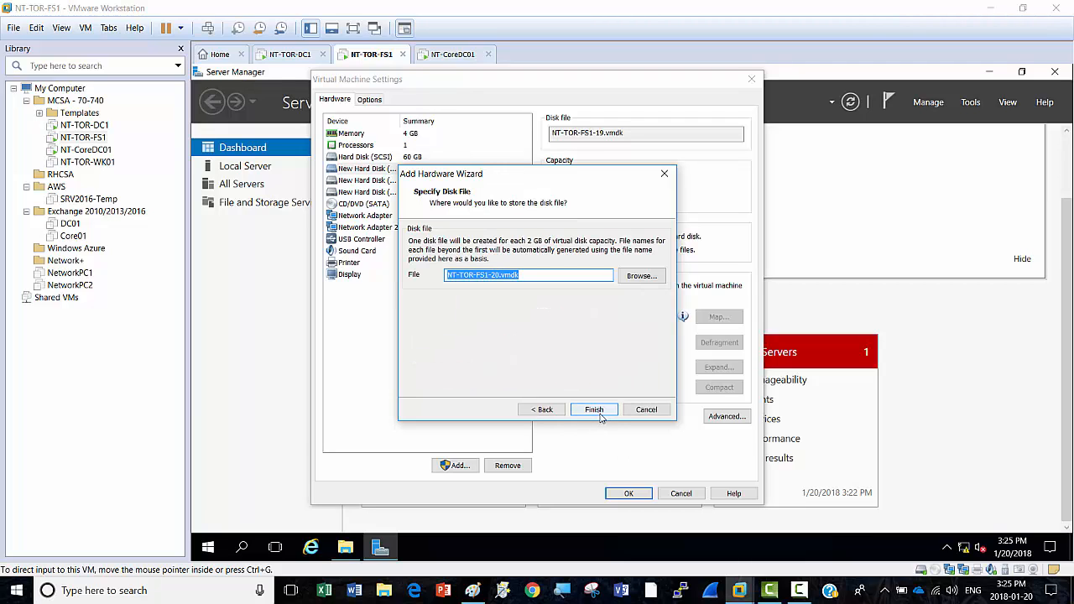
pyautogui.click(597, 410)
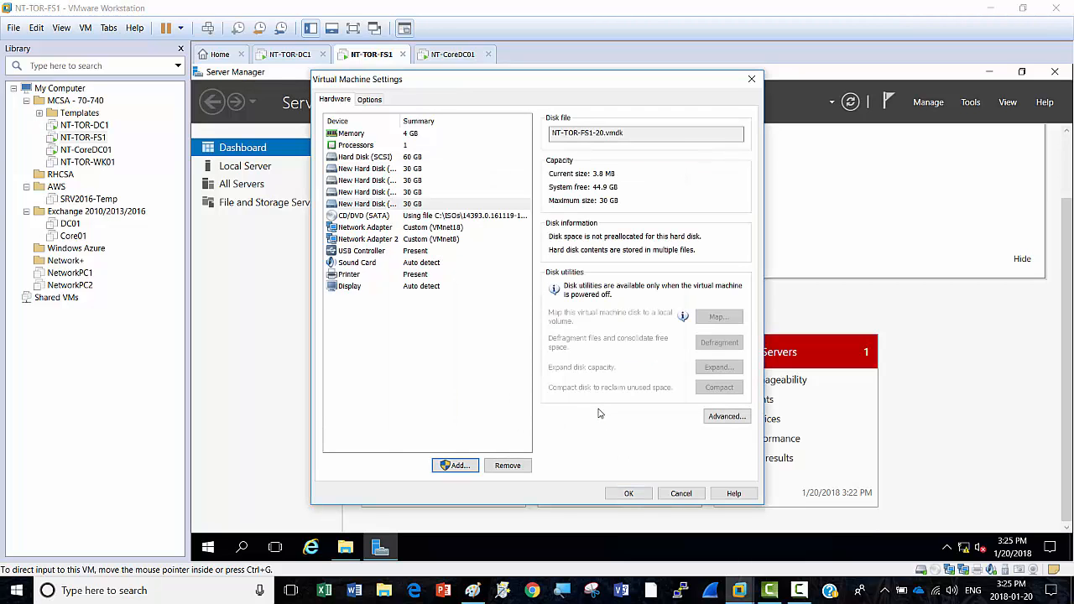
# Step: Add one more 30 GB SCSI disk, stored as NT-TOR-FS1-21.vmdk, and check its details
pyautogui.click(454, 465)
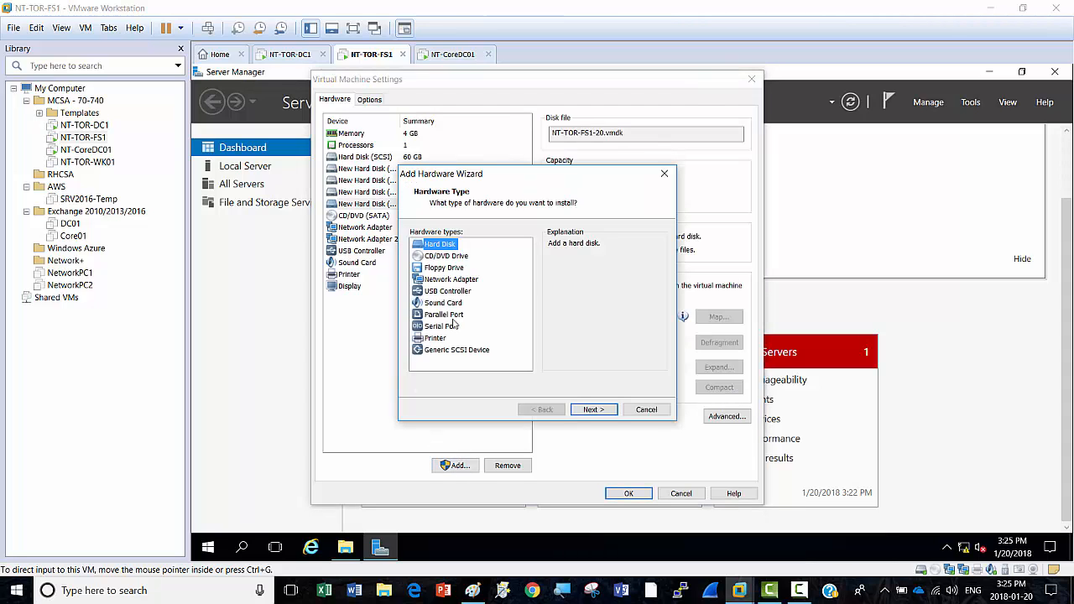
pyautogui.click(593, 409)
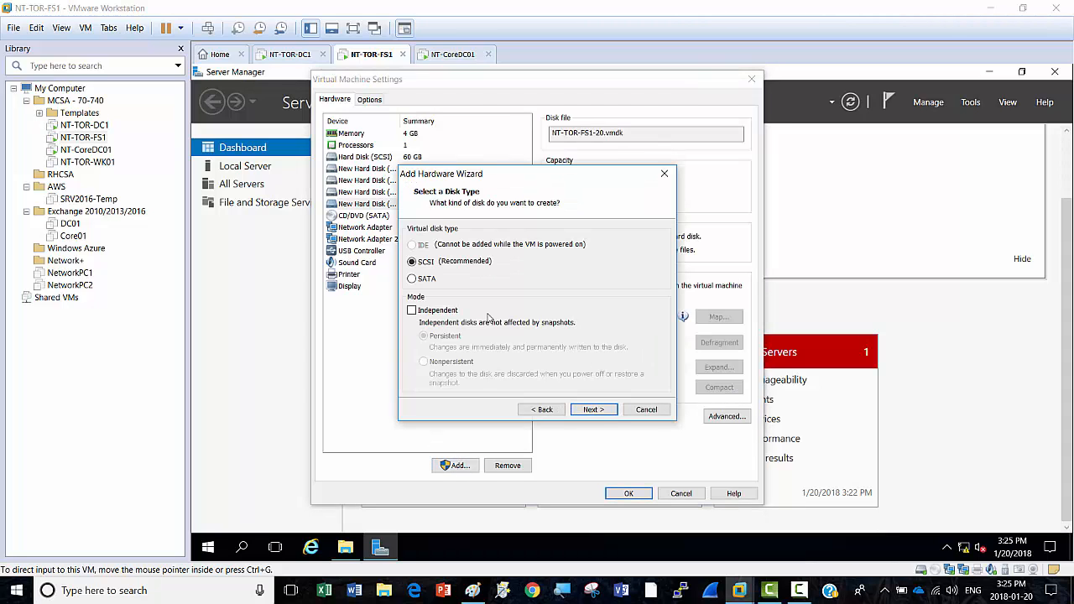
pyautogui.click(594, 410)
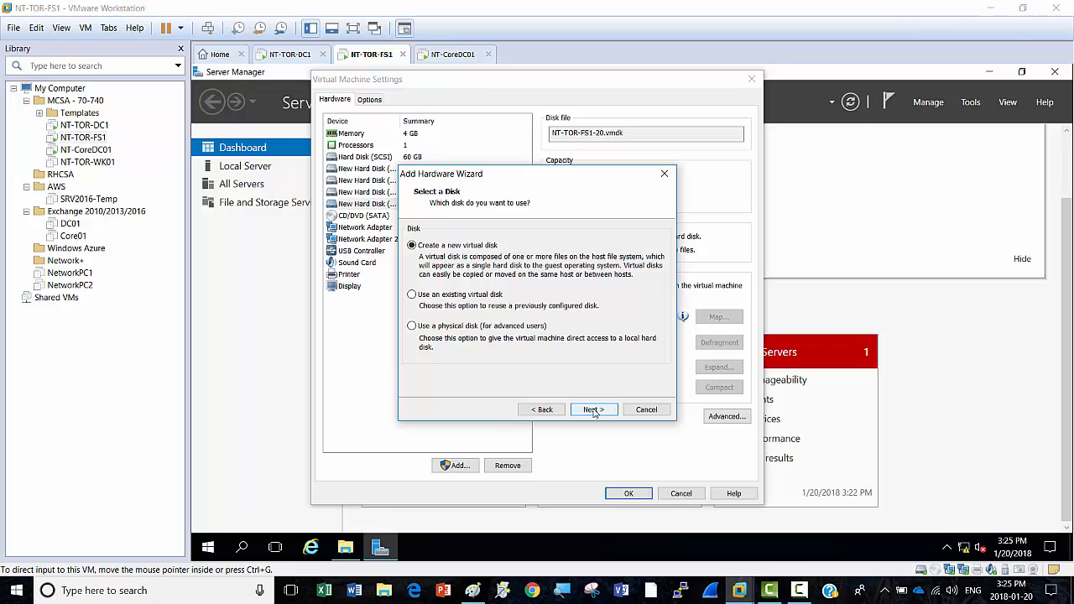
pyautogui.click(594, 409)
pyautogui.write('30')
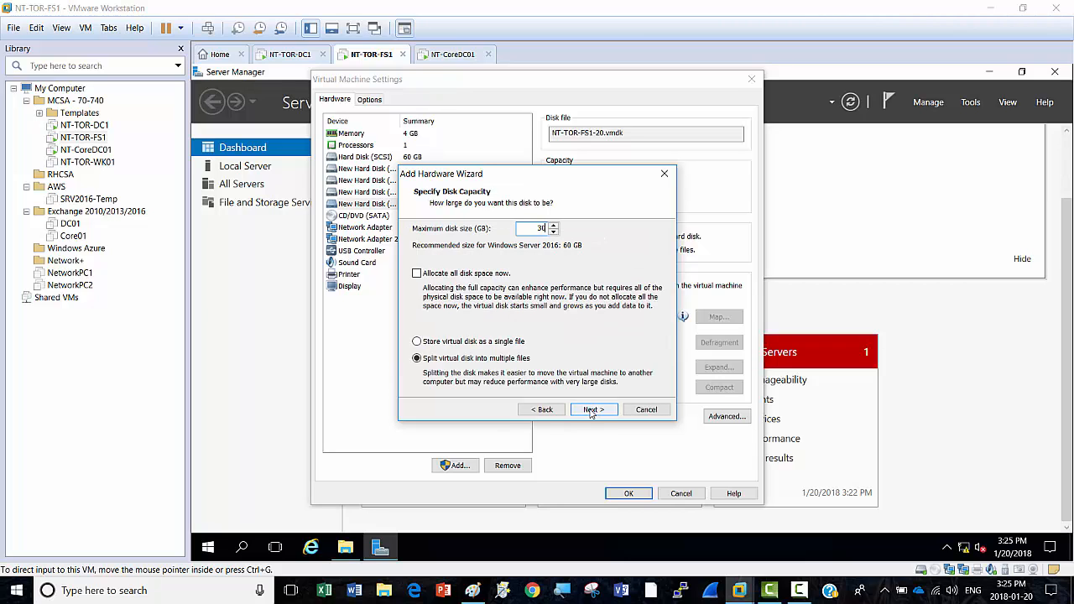
pyautogui.click(594, 411)
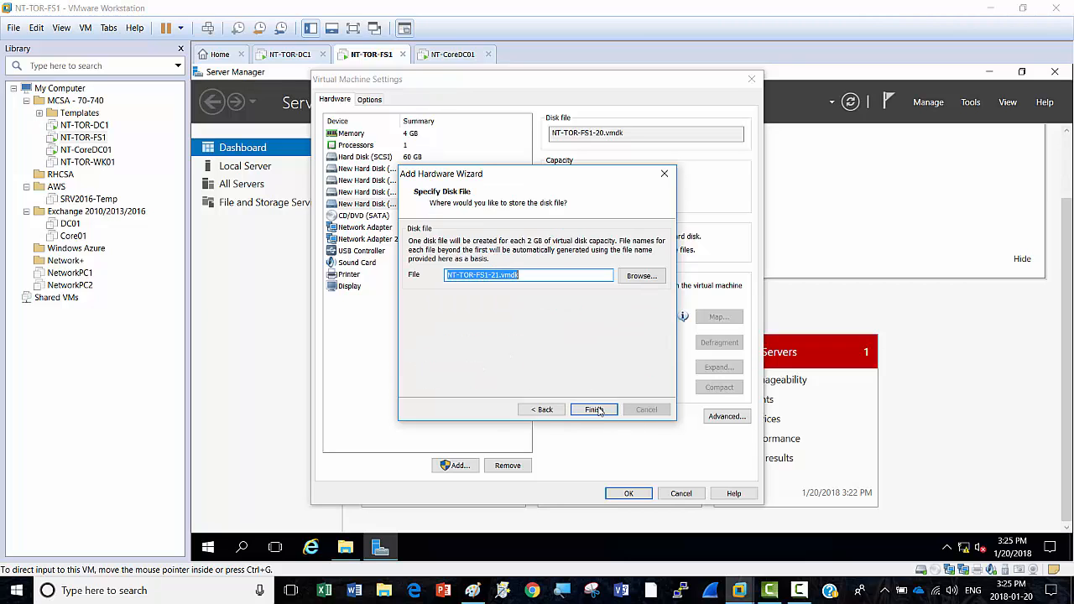
pyautogui.click(596, 411)
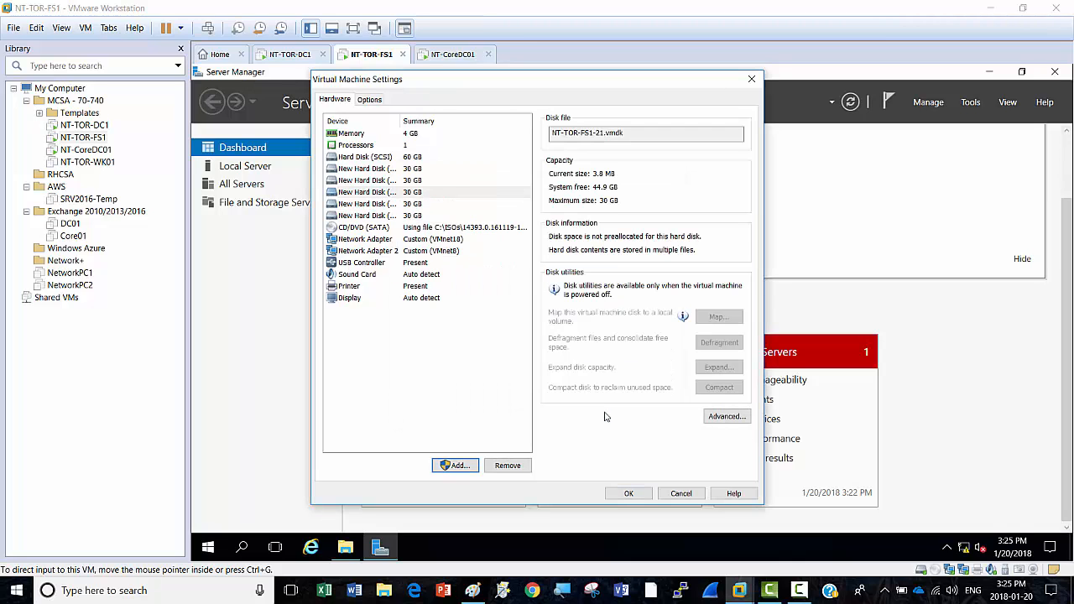
pyautogui.click(408, 216)
# Step: Confirm Virtual Machine Settings so the new disks apply, returning to the Server Manager dashboard
pyautogui.click(628, 493)
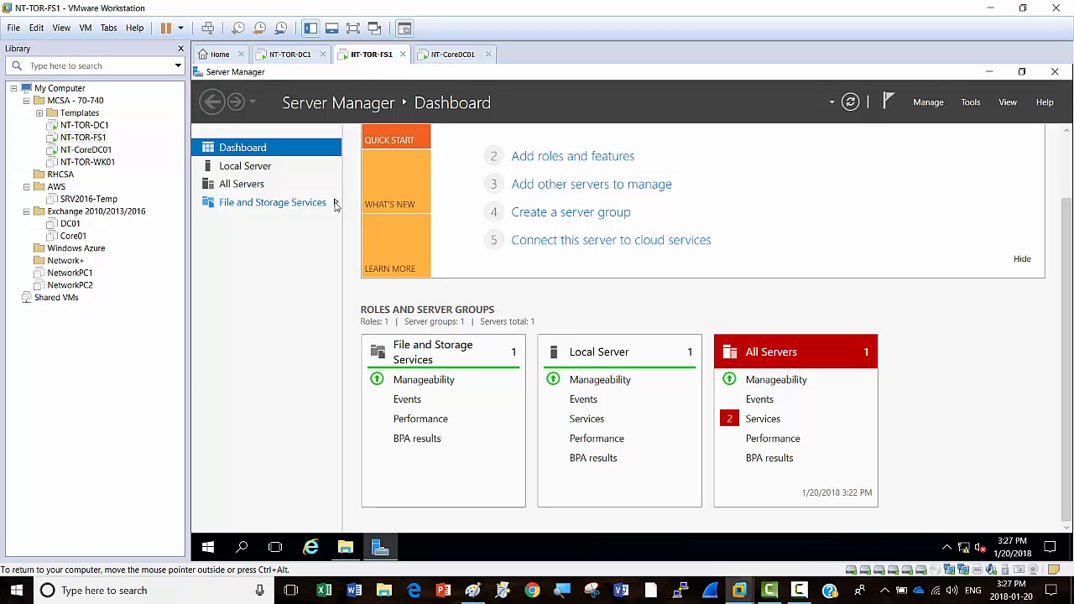
# Step: Show the Disks list under File and Storage Services and select disk 1 among six disks
pyautogui.click(334, 206)
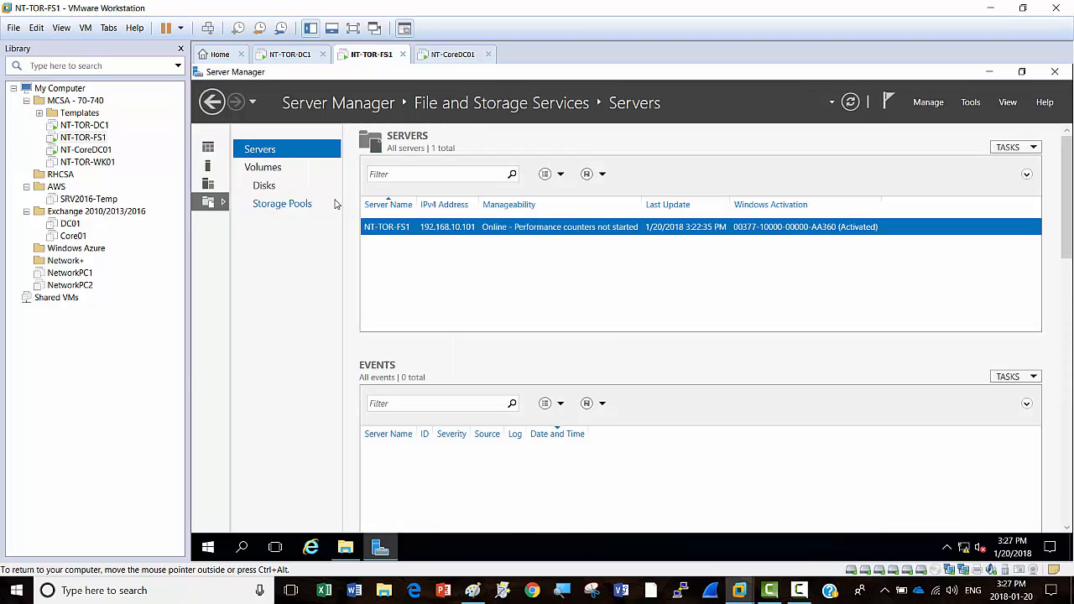
pyautogui.click(265, 187)
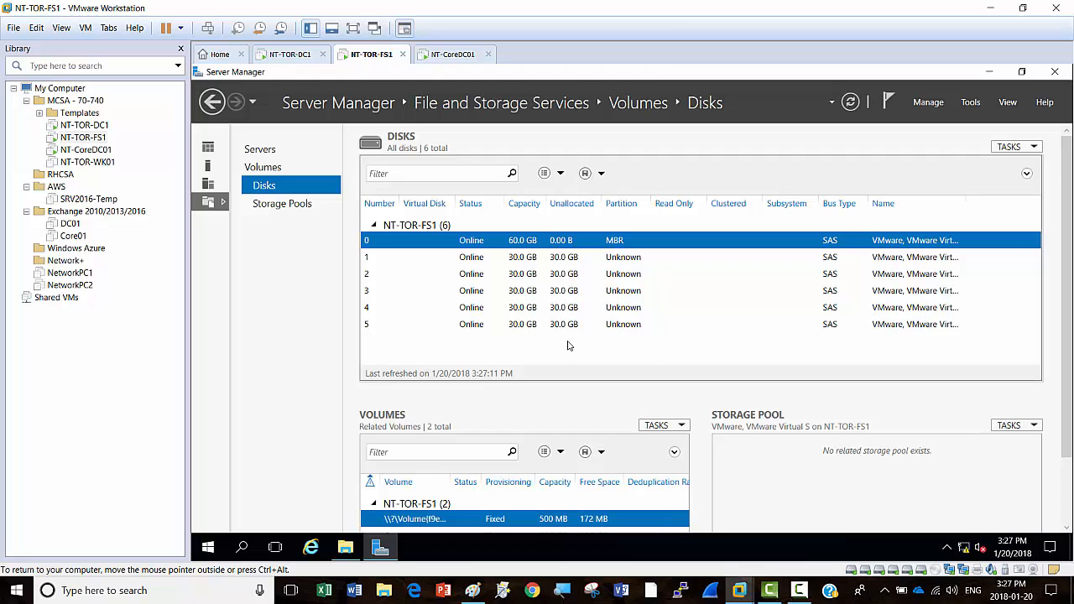
pyautogui.click(482, 260)
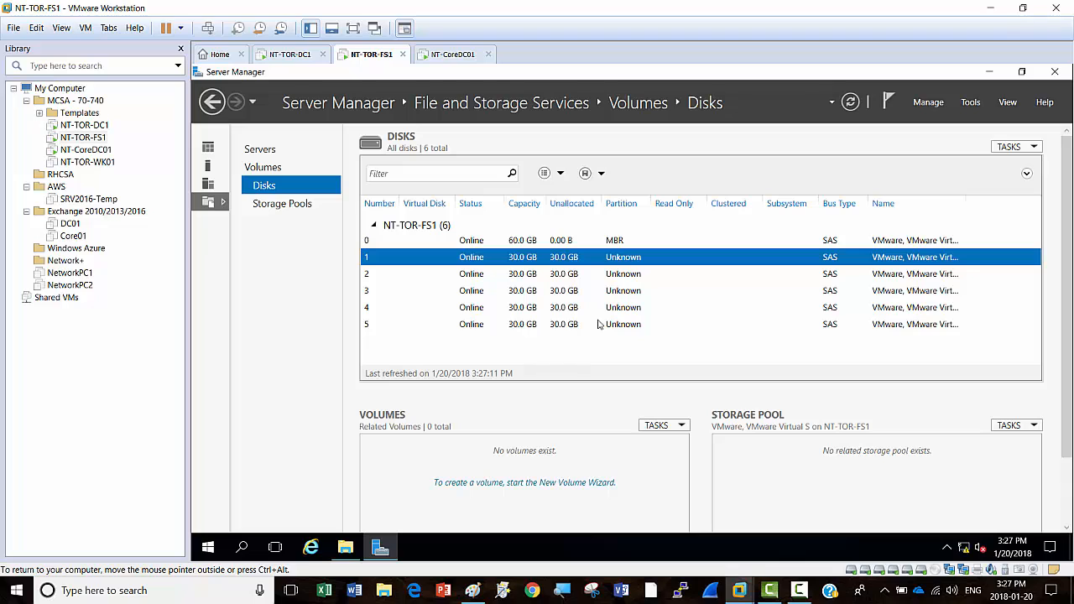
pyautogui.scroll(-1, 1069, 285)
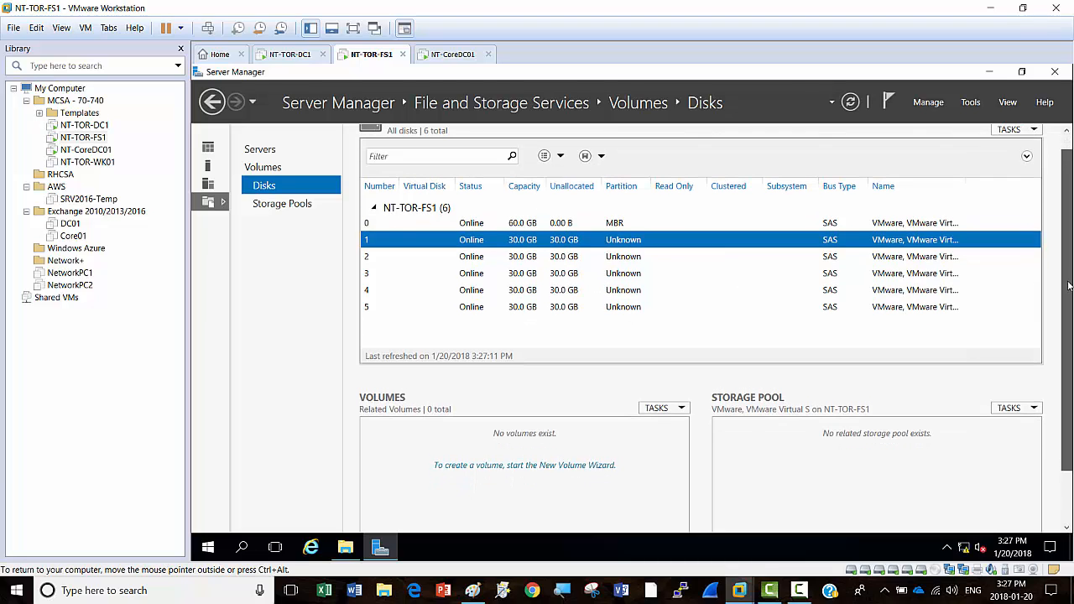
# Step: View Storage Pools, widen the physical disk Name column and select the first 30 GB disk
pyautogui.click(279, 206)
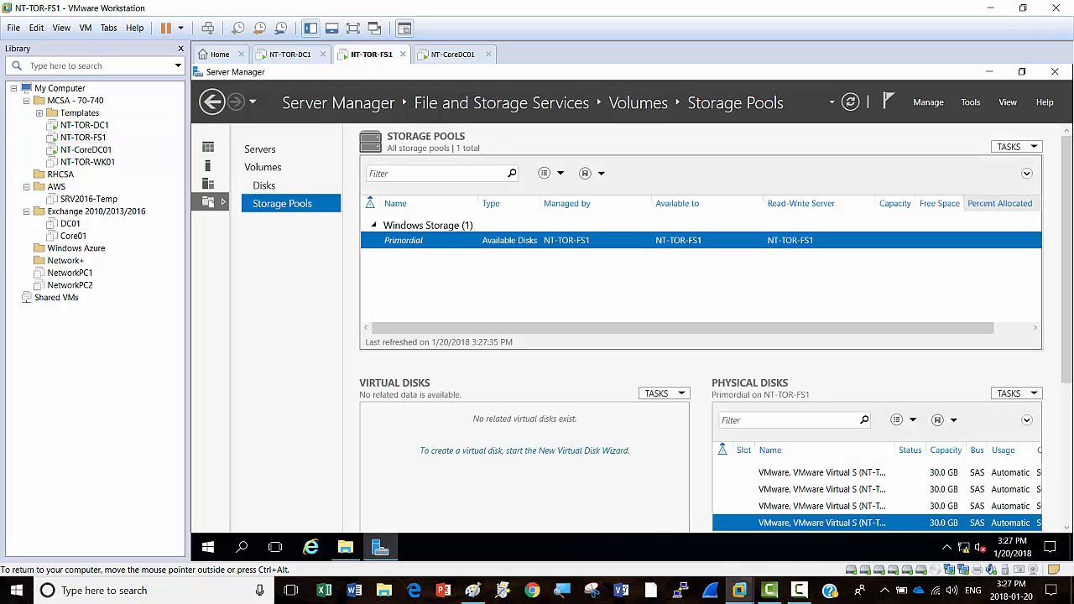
pyautogui.scroll(-1, 1067, 239)
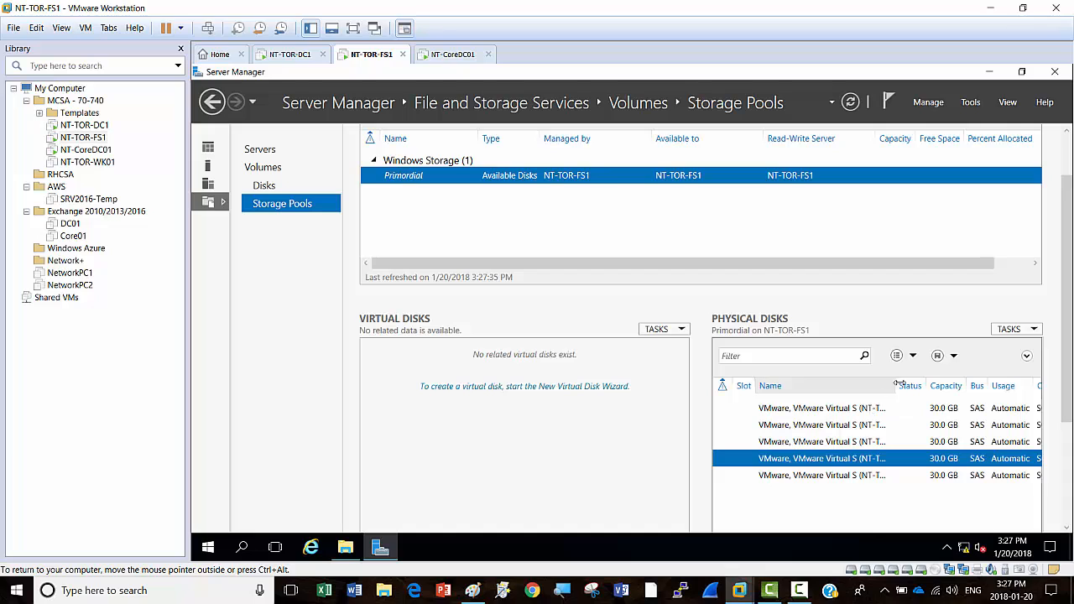
pyautogui.moveTo(894, 386); pyautogui.dragTo(935, 386)
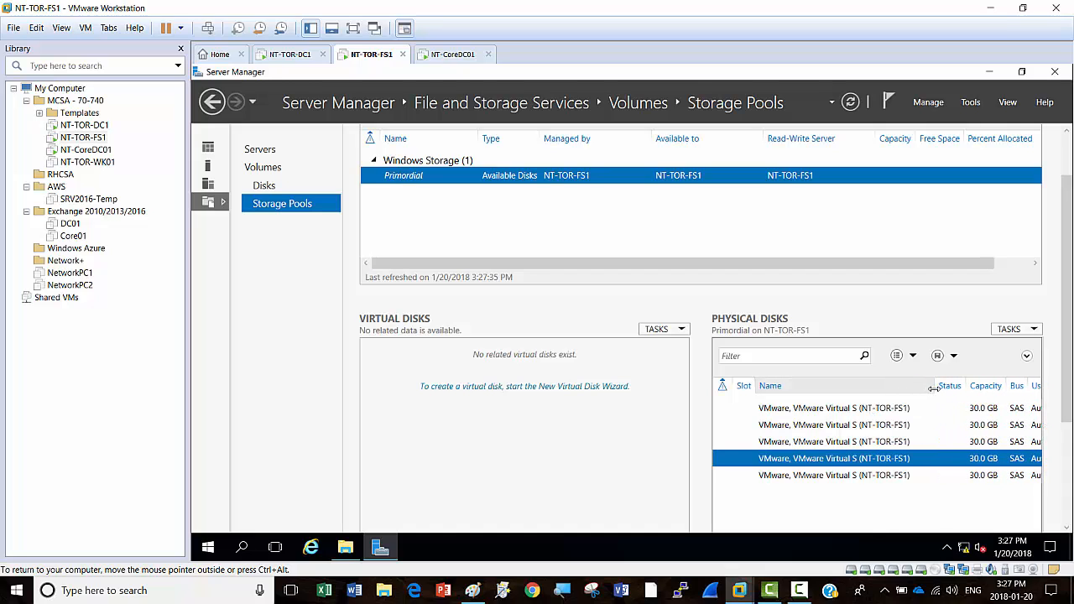
pyautogui.click(812, 409)
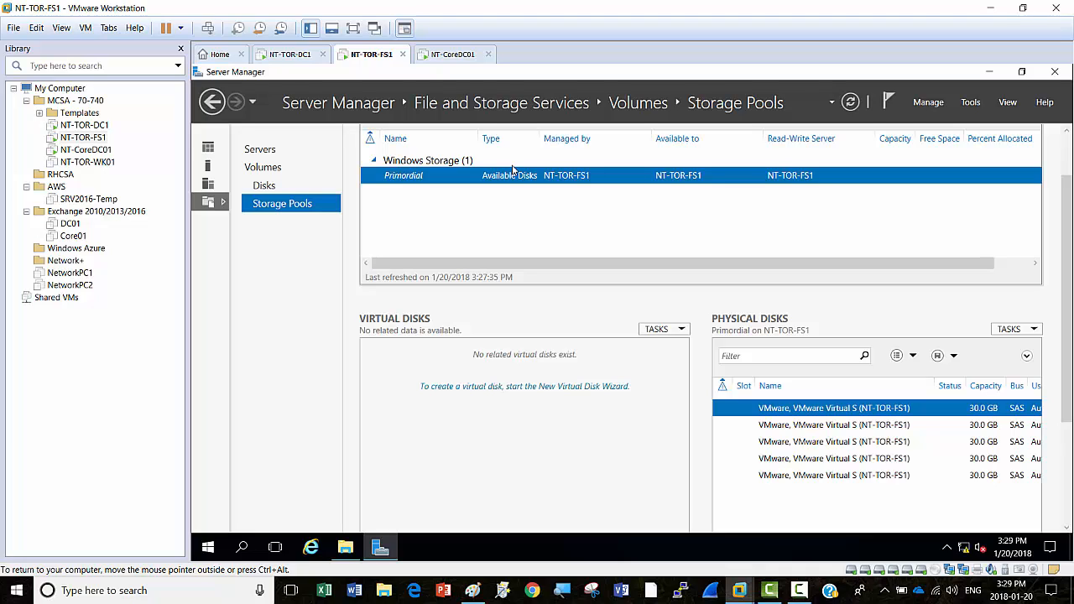
# Step: Launch the New Storage Pool wizard from Primordial and name the pool NTPool1
pyautogui.rightClick(445, 181)
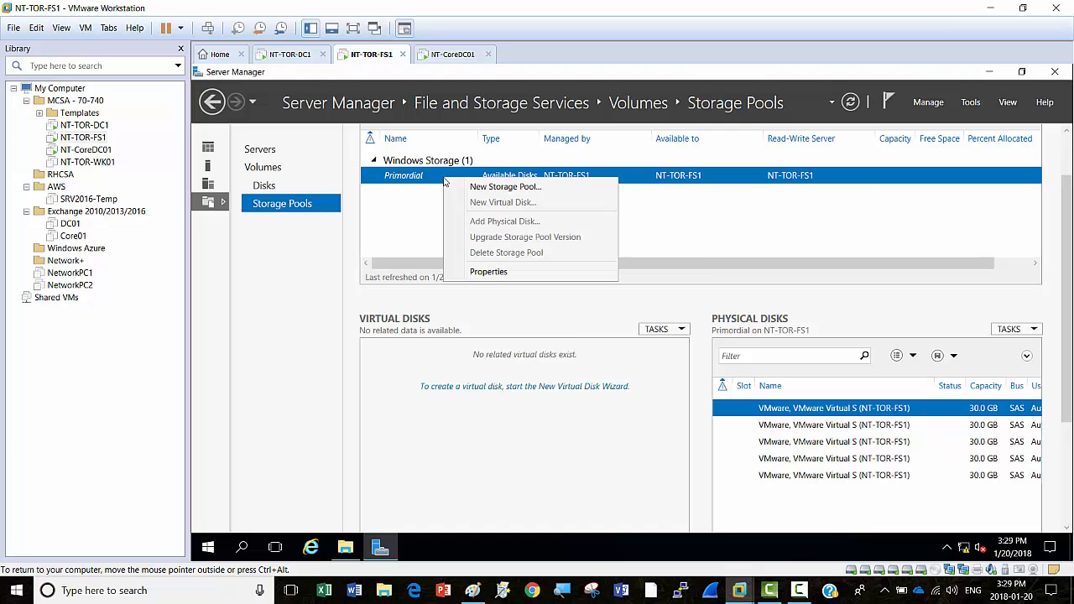
pyautogui.click(513, 188)
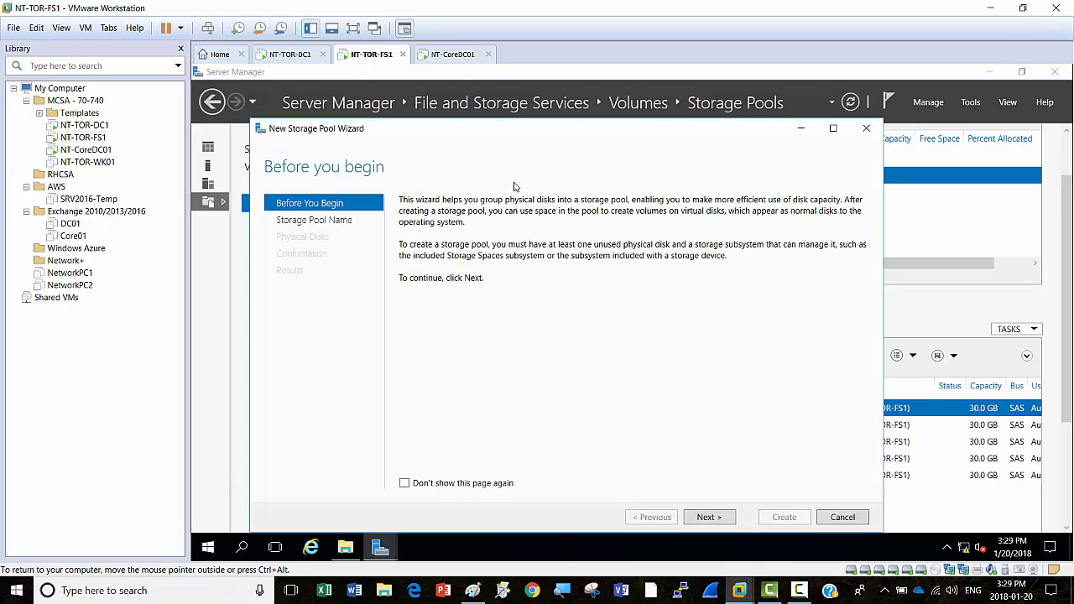
pyautogui.moveTo(589, 130); pyautogui.dragTo(621, 77)
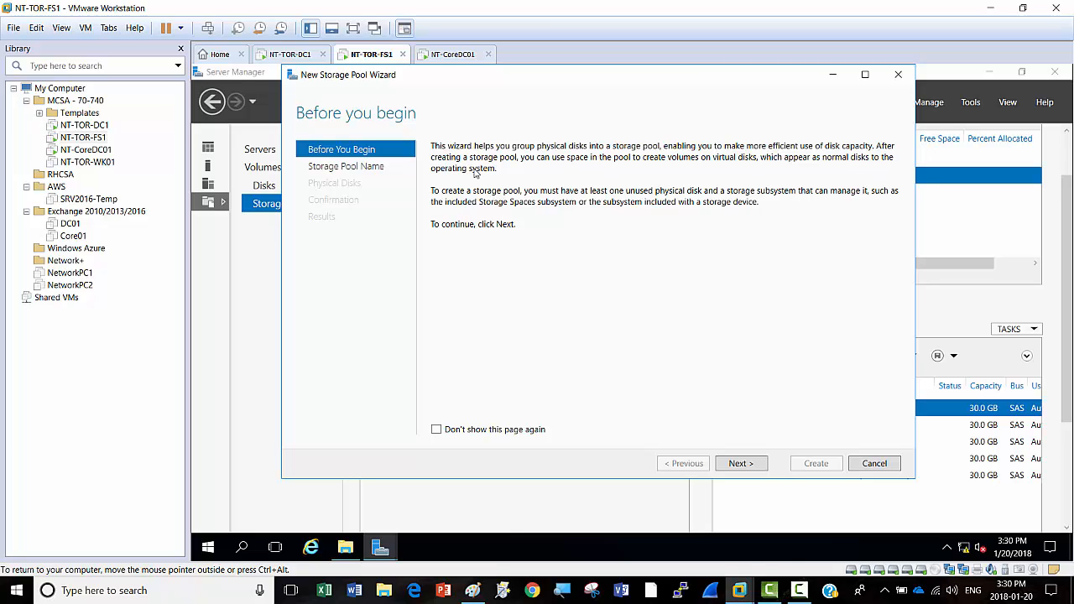
pyautogui.click(744, 466)
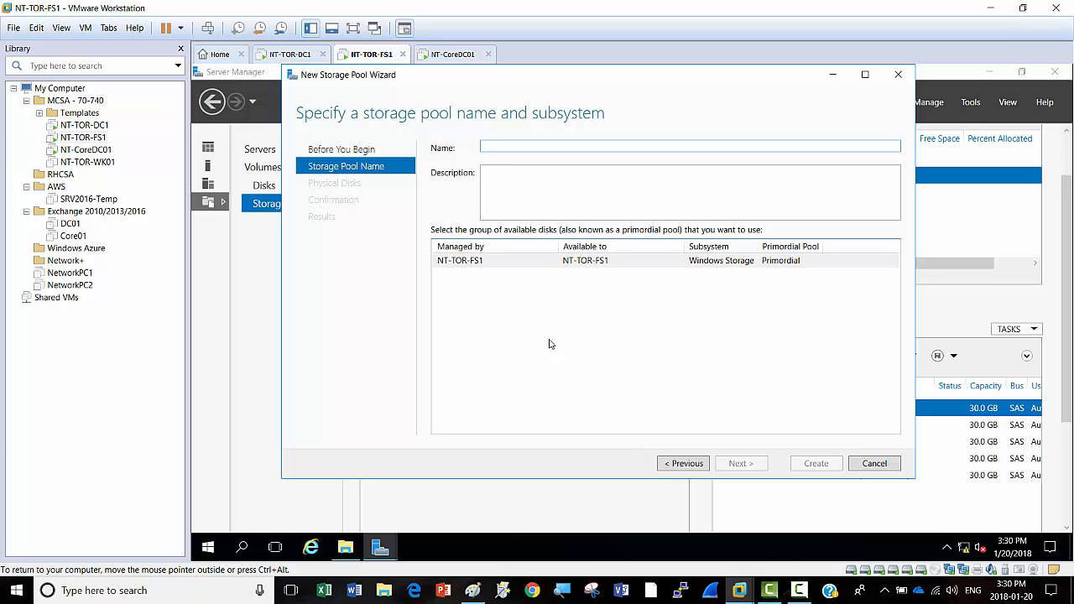
pyautogui.write('N')
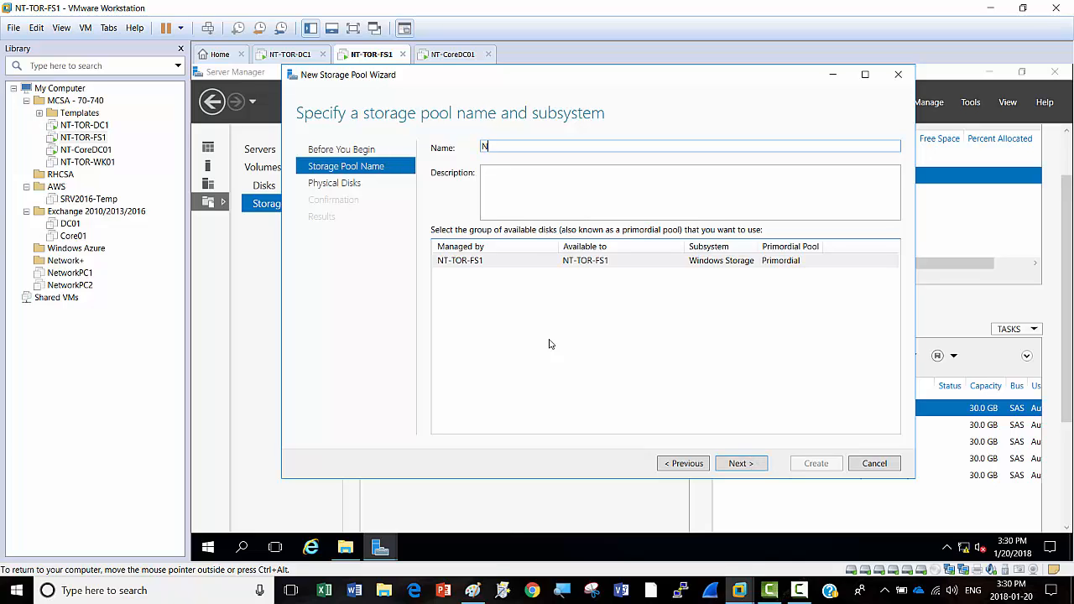
pyautogui.write('TPol')
pyautogui.press('BackSpace')
pyautogui.press('BackSpace')
pyautogui.write('ol1')
pyautogui.click(741, 463)
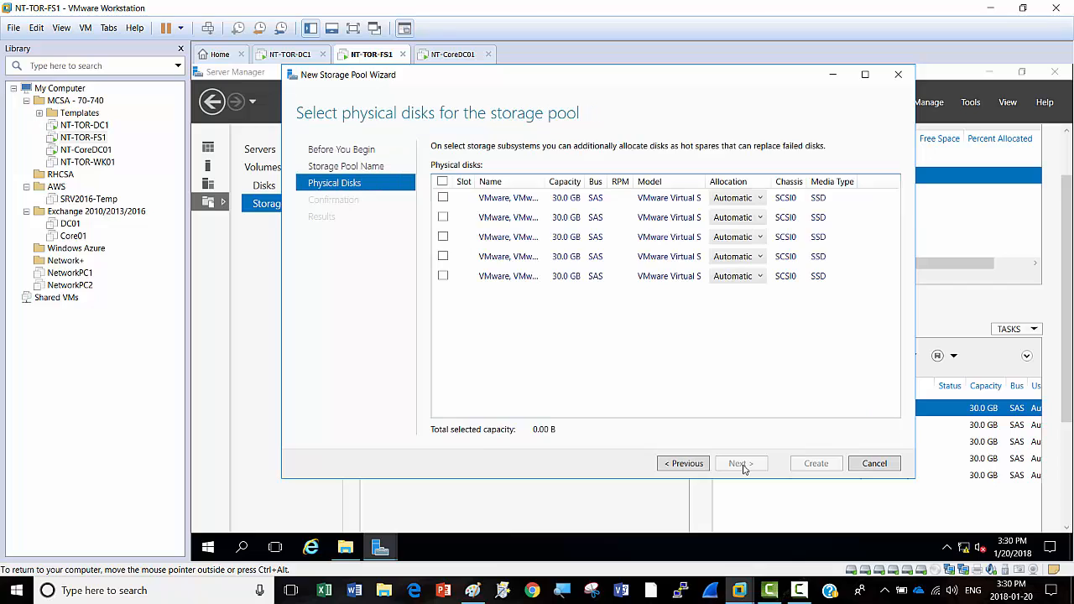
# Step: Select all five 30 GB disks for the pool, keeping Automatic allocation for 150 GB total
pyautogui.click(442, 182)
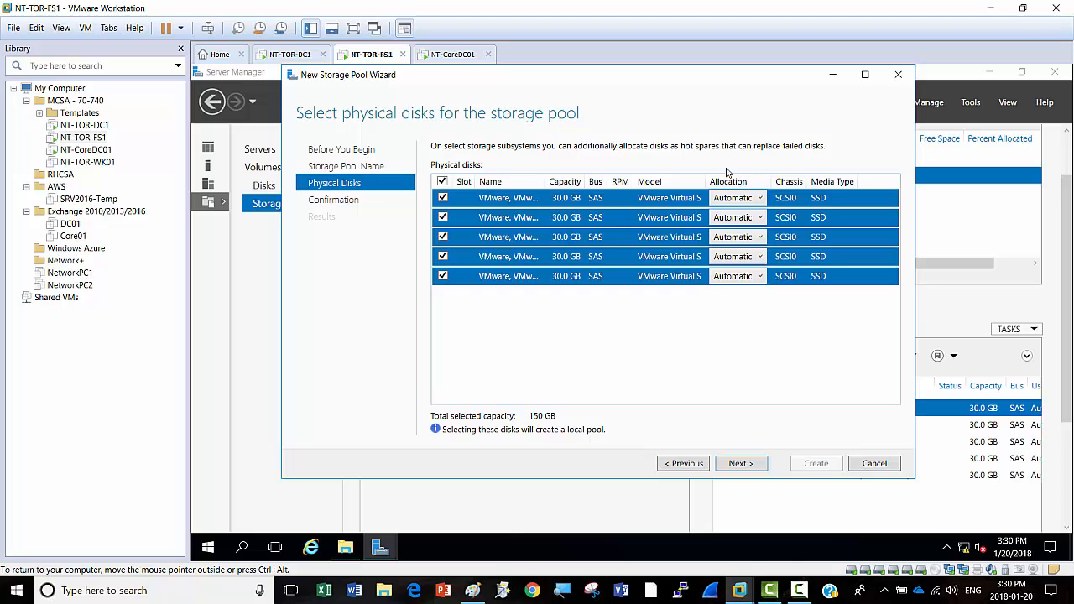
pyautogui.click(760, 198)
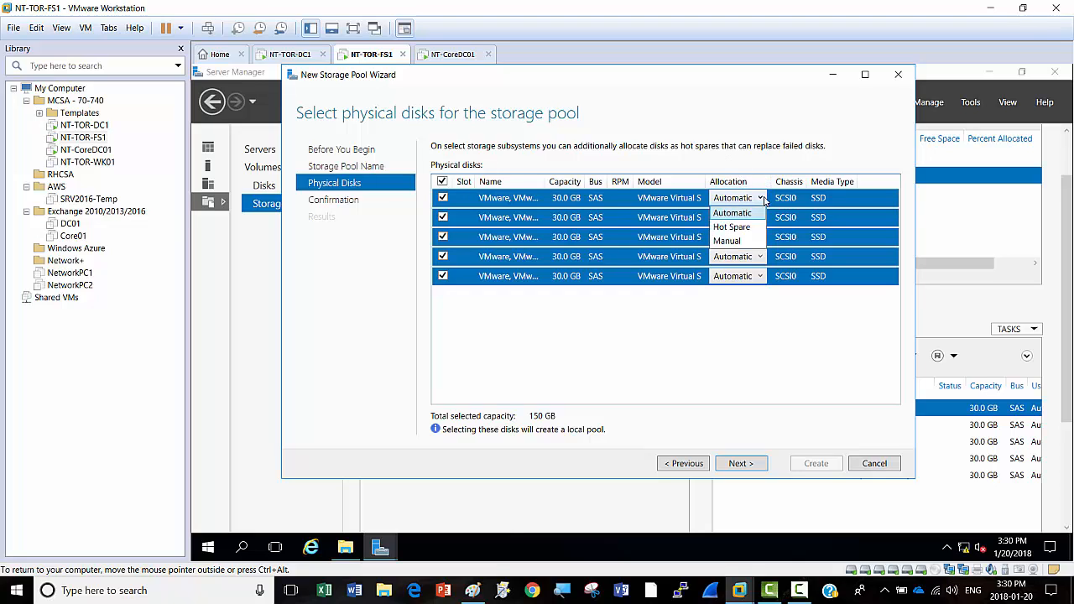
pyautogui.click(758, 373)
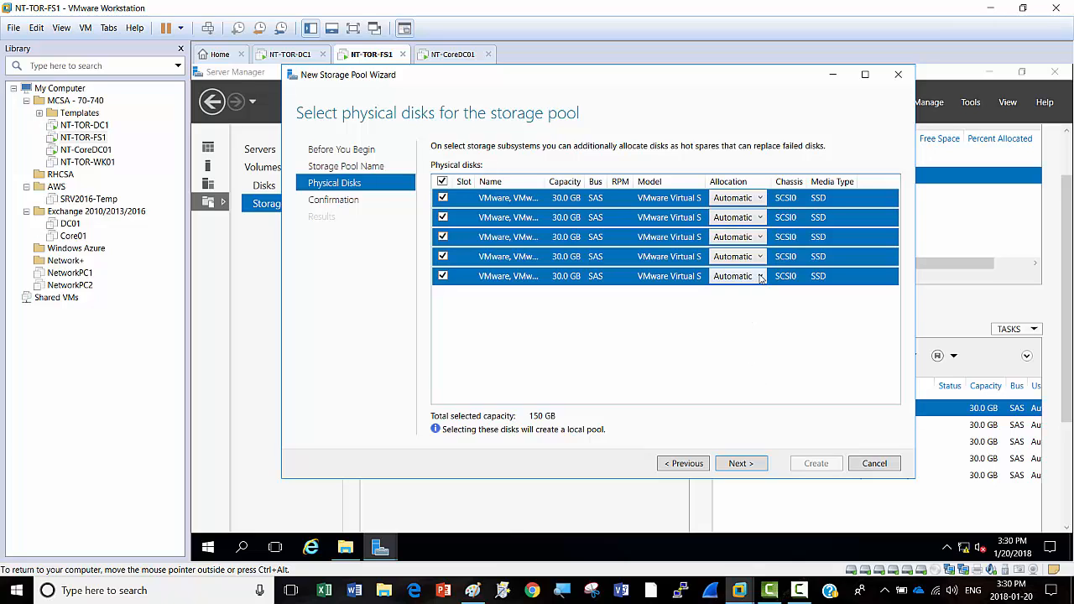
pyautogui.click(760, 276)
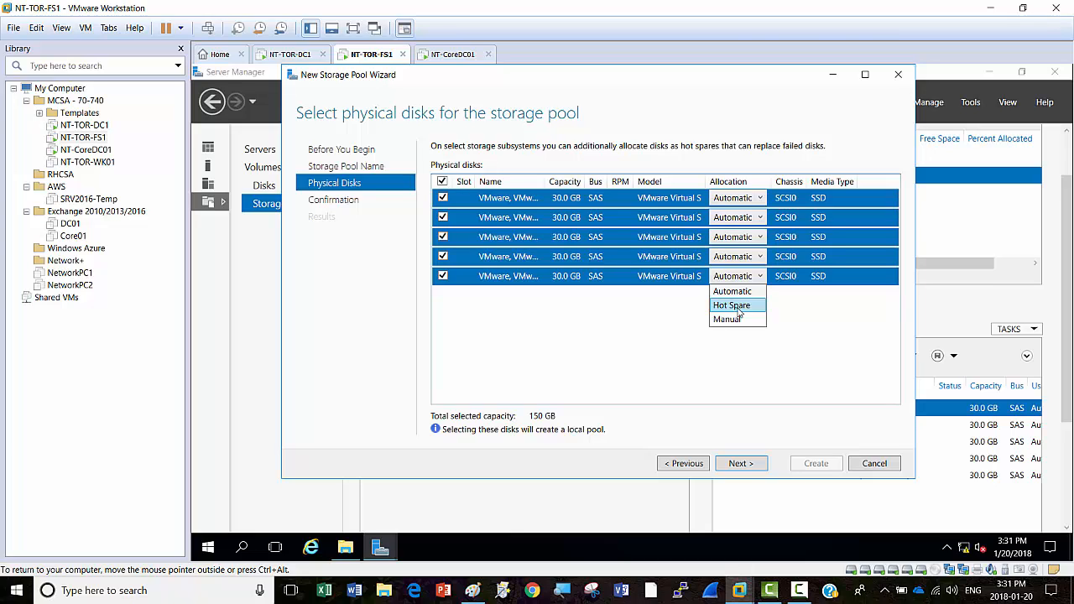
pyautogui.click(647, 311)
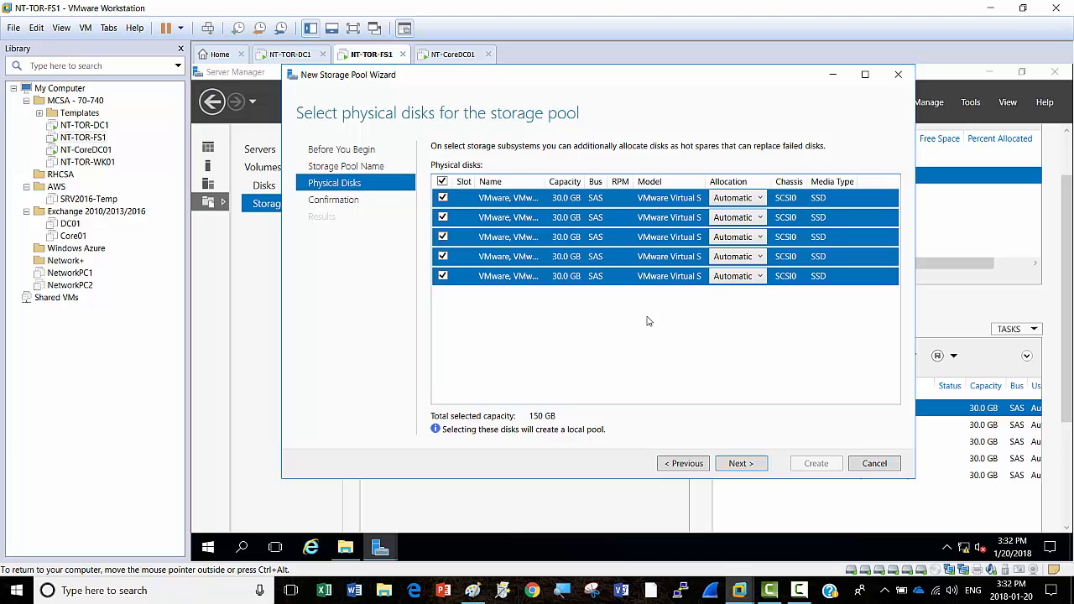
pyautogui.click(760, 277)
pyautogui.click(584, 332)
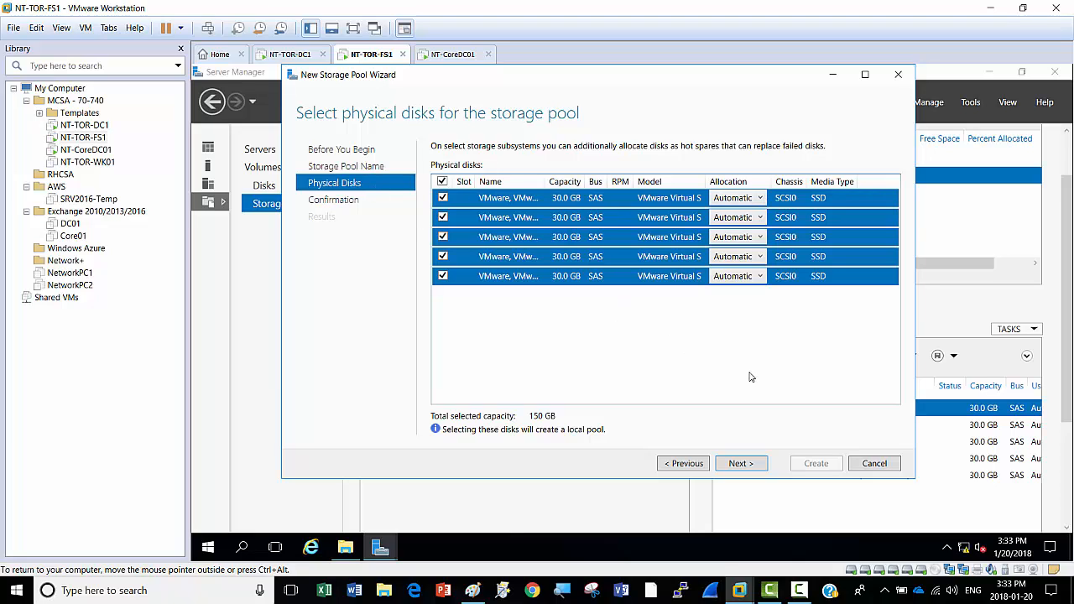
# Step: Create the NTPool1 pool and opt to create a virtual disk when the wizard closes
pyautogui.click(741, 464)
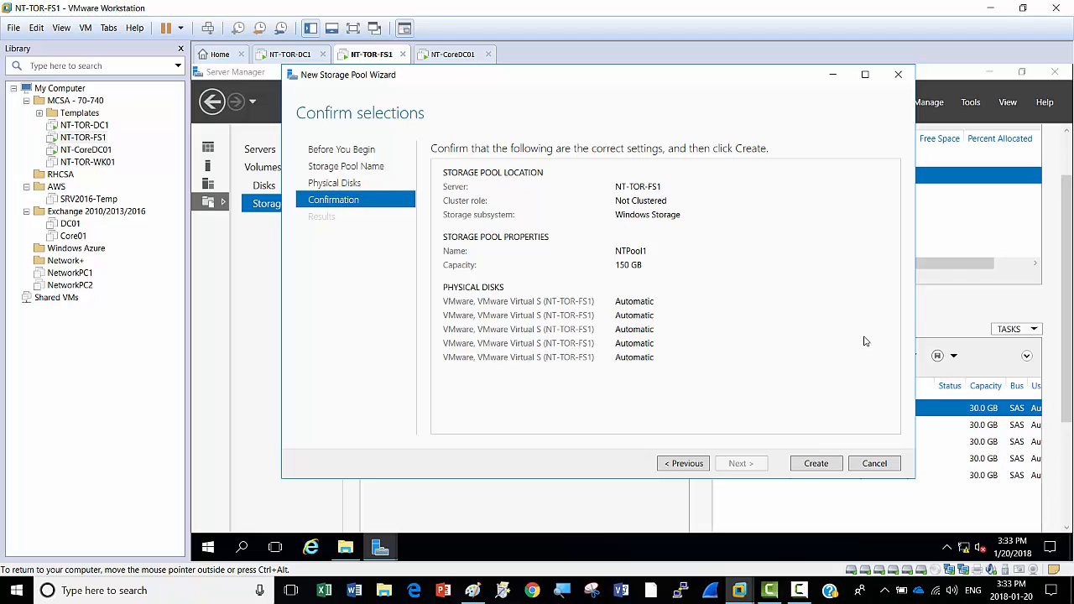
pyautogui.click(815, 464)
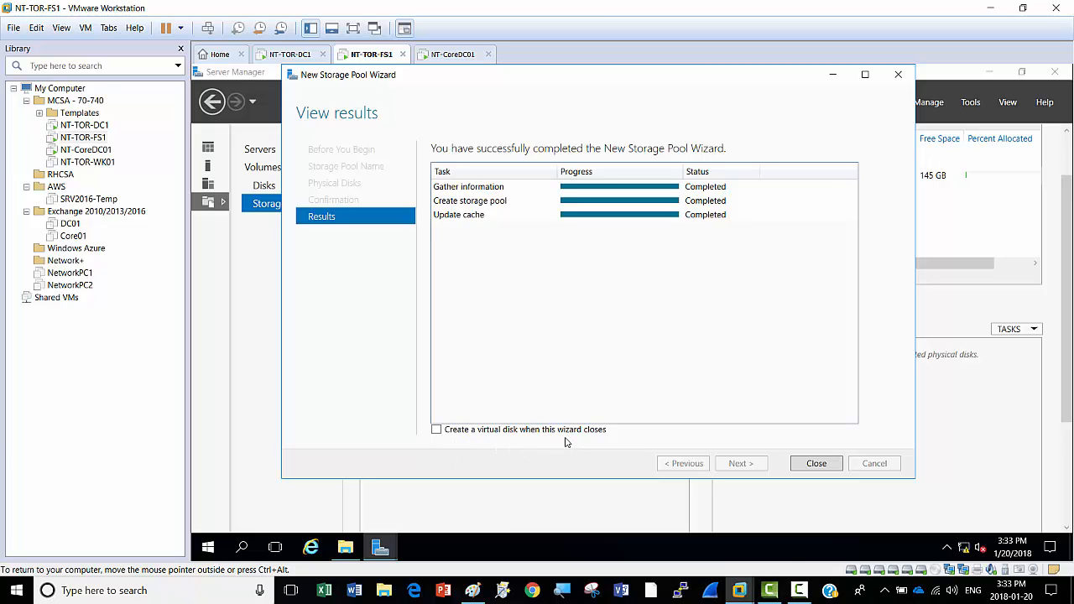
pyautogui.click(437, 431)
# Step: Select NTPool1 to show its five 30 GB disks and open the Virtual Disks tasks menu
pyautogui.click(821, 464)
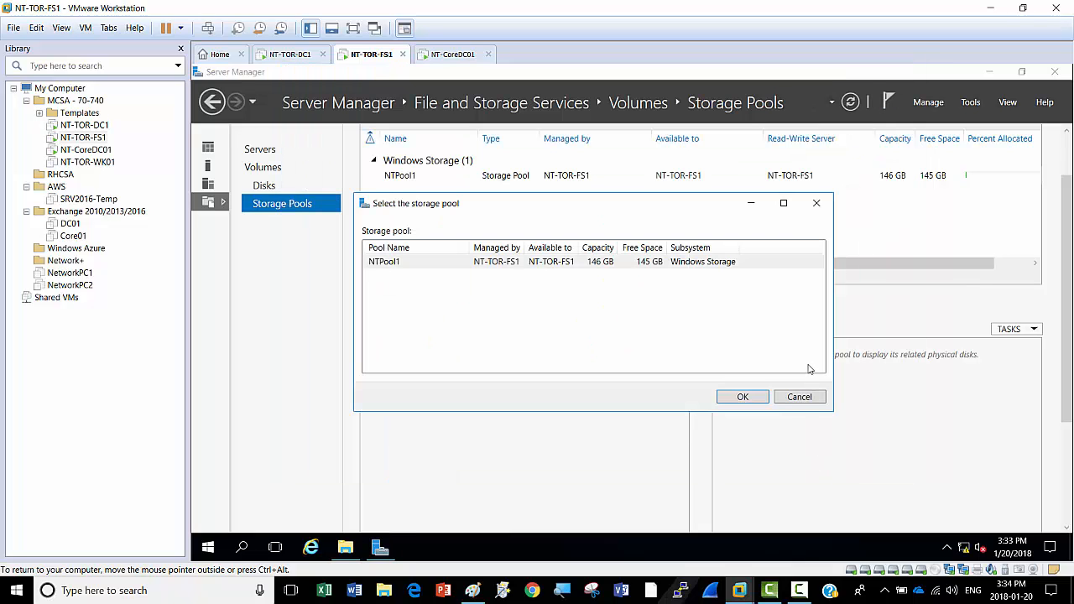
pyautogui.click(819, 205)
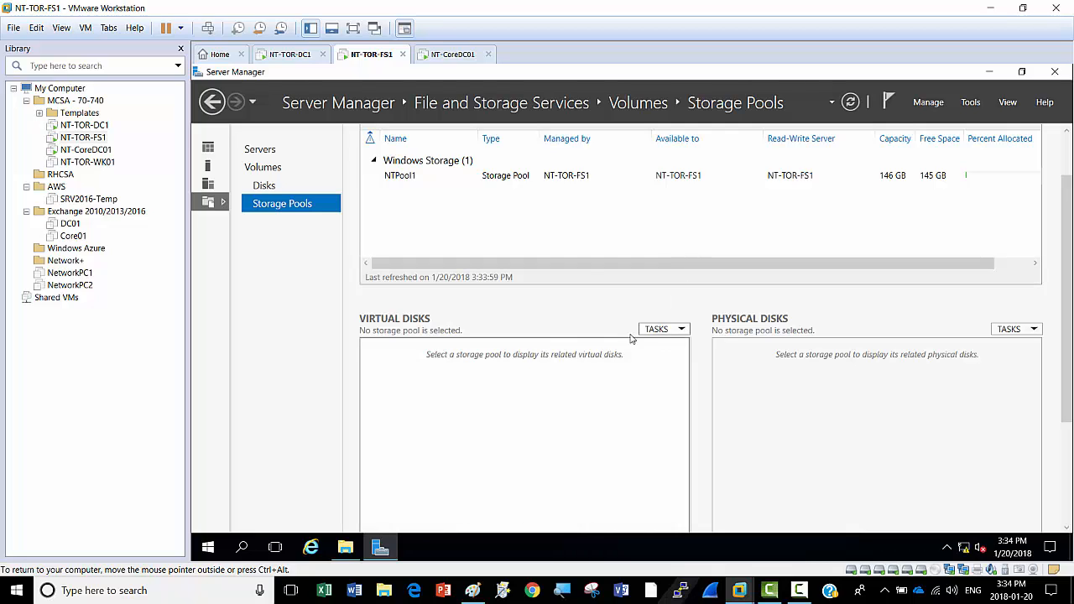
pyautogui.click(400, 177)
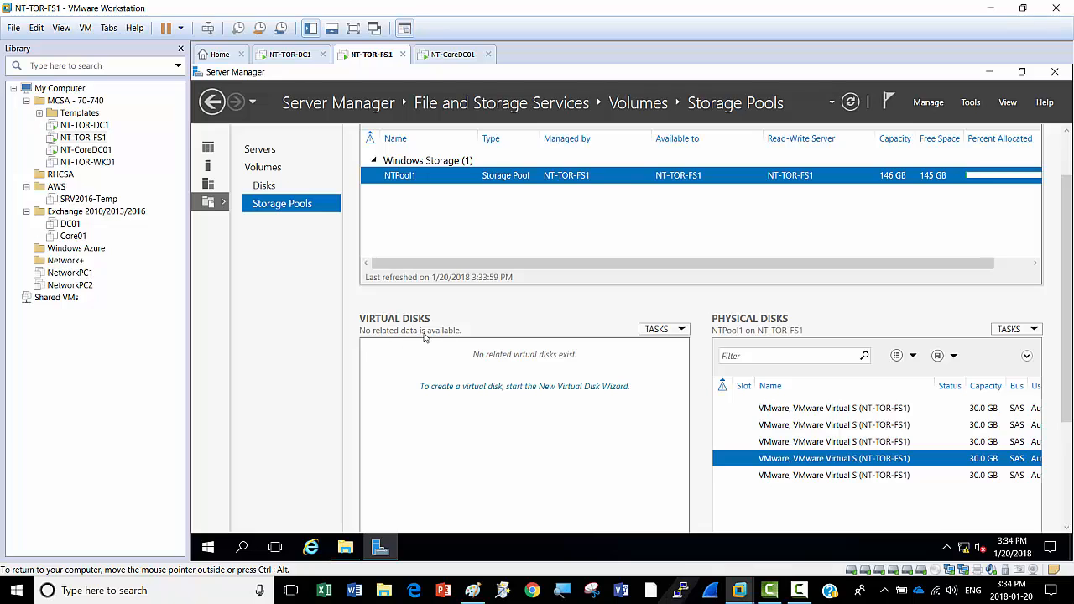
pyautogui.click(682, 330)
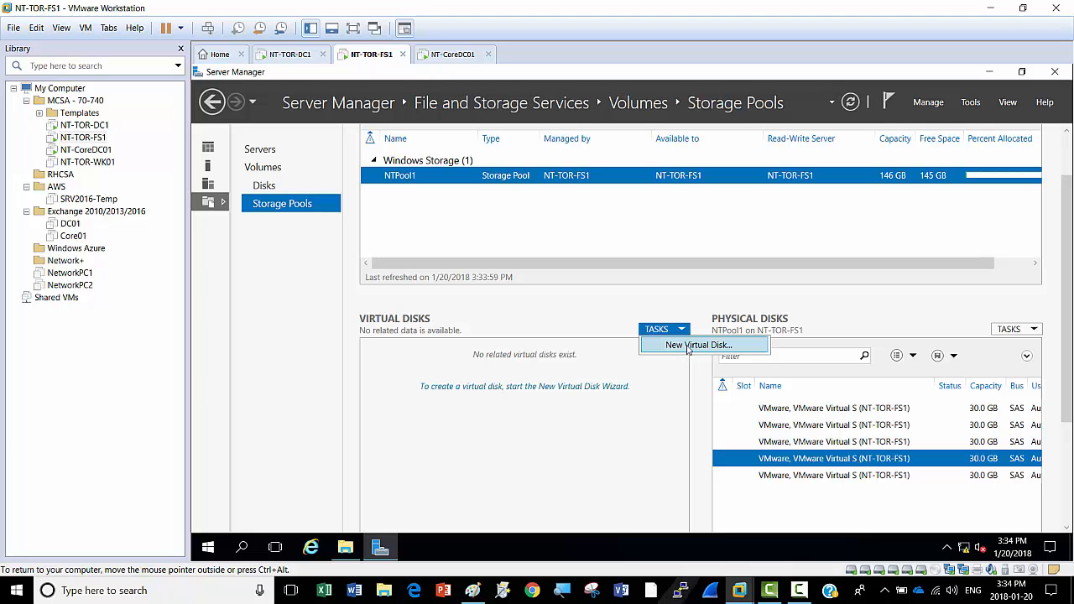
# Step: Launch the New Virtual Disk wizard on NTPool1 and advance to the name step
pyautogui.click(688, 346)
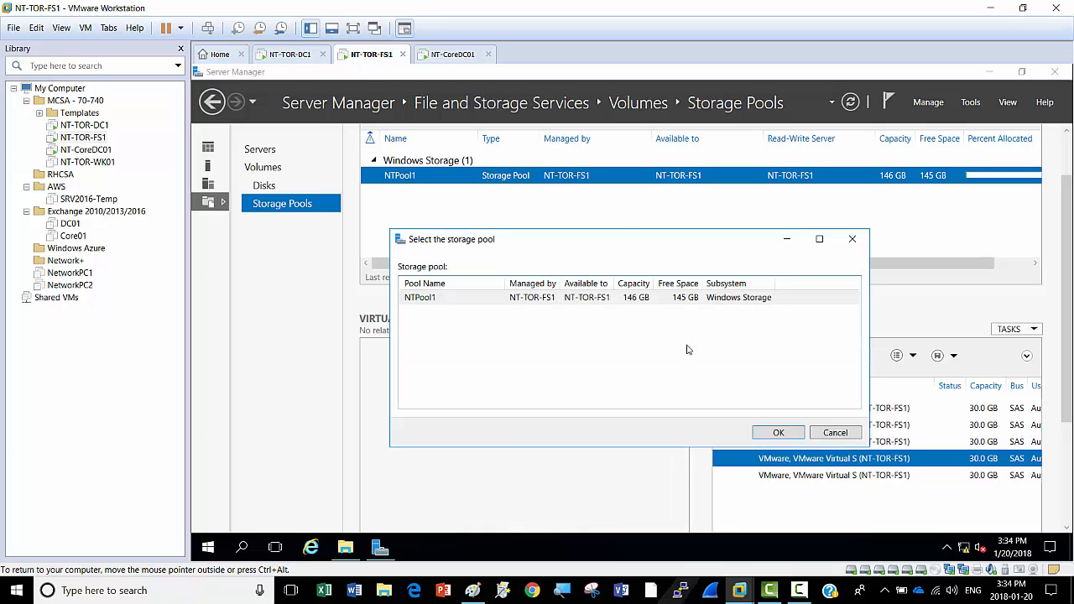
pyautogui.click(449, 301)
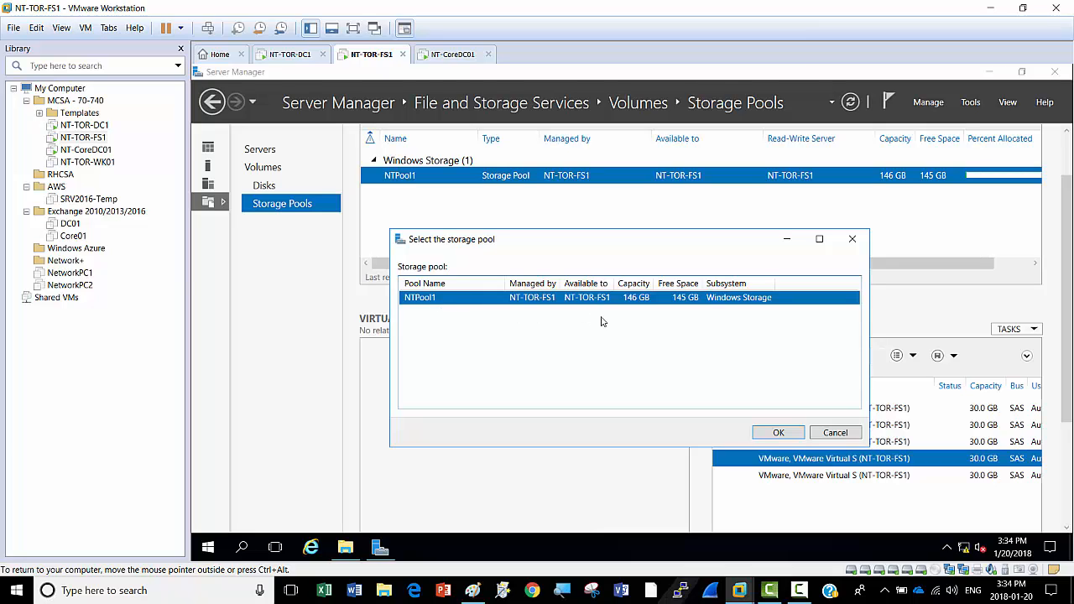
pyautogui.click(778, 433)
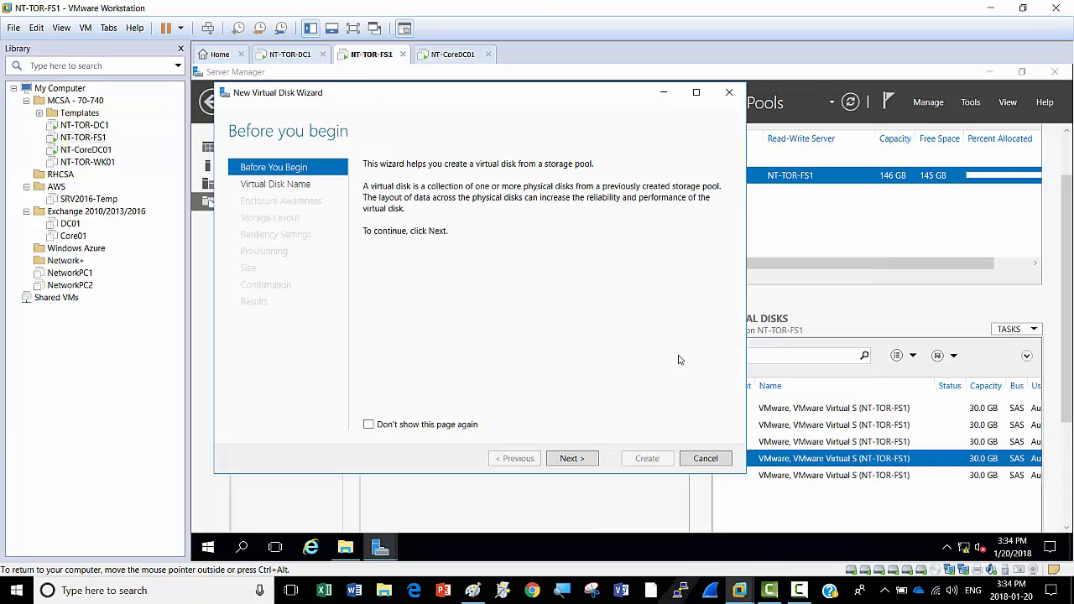
pyautogui.moveTo(487, 101); pyautogui.dragTo(580, 103)
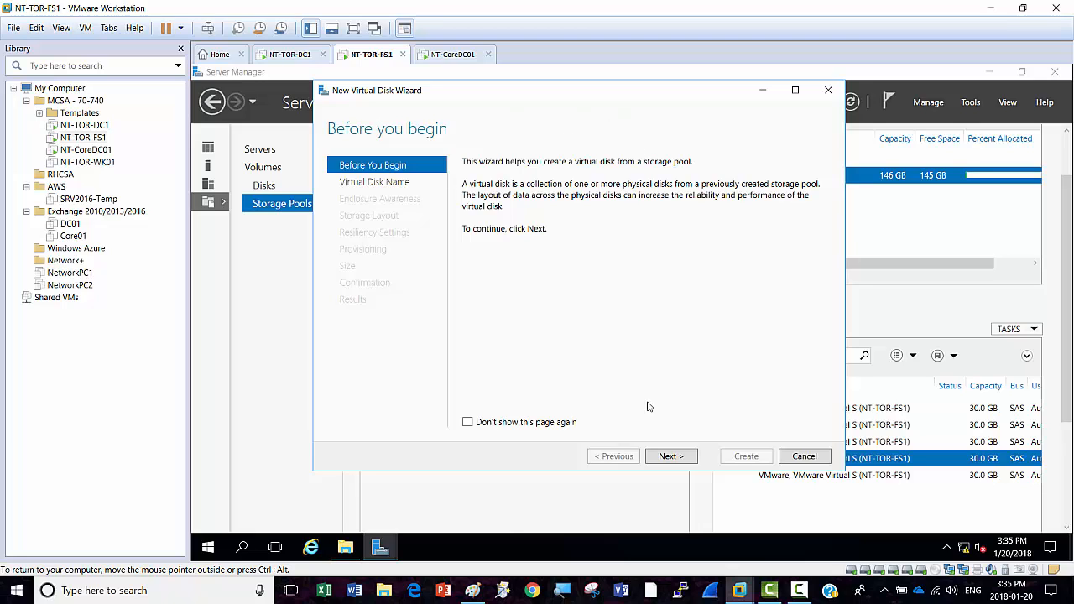
pyautogui.click(681, 457)
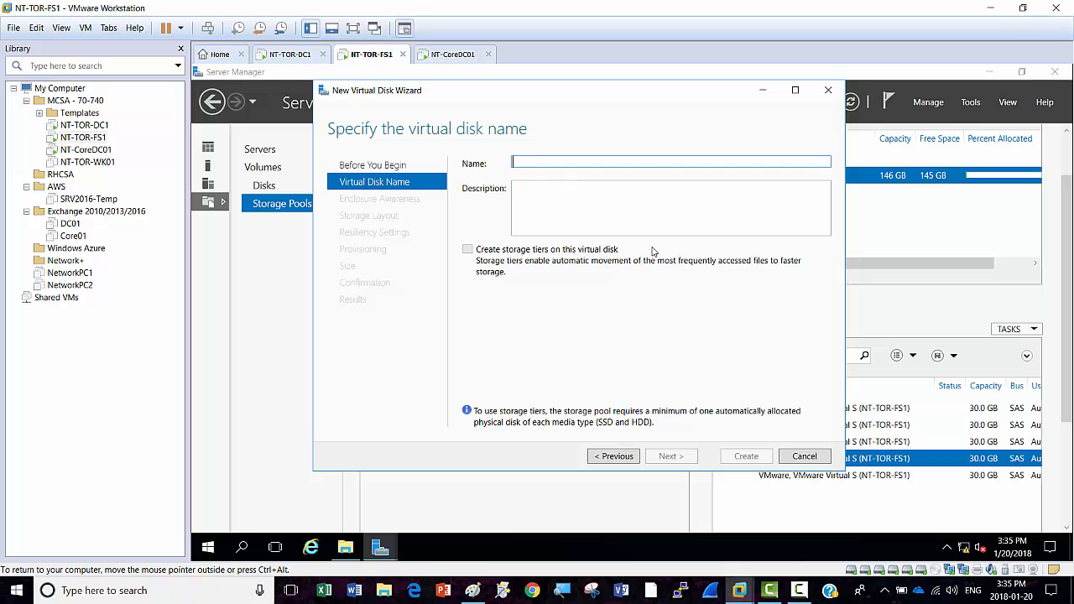
# Step: Name the virtual disk VDisk1, then switch to the Paint RAID notes and on to Chrome
pyautogui.write('V')
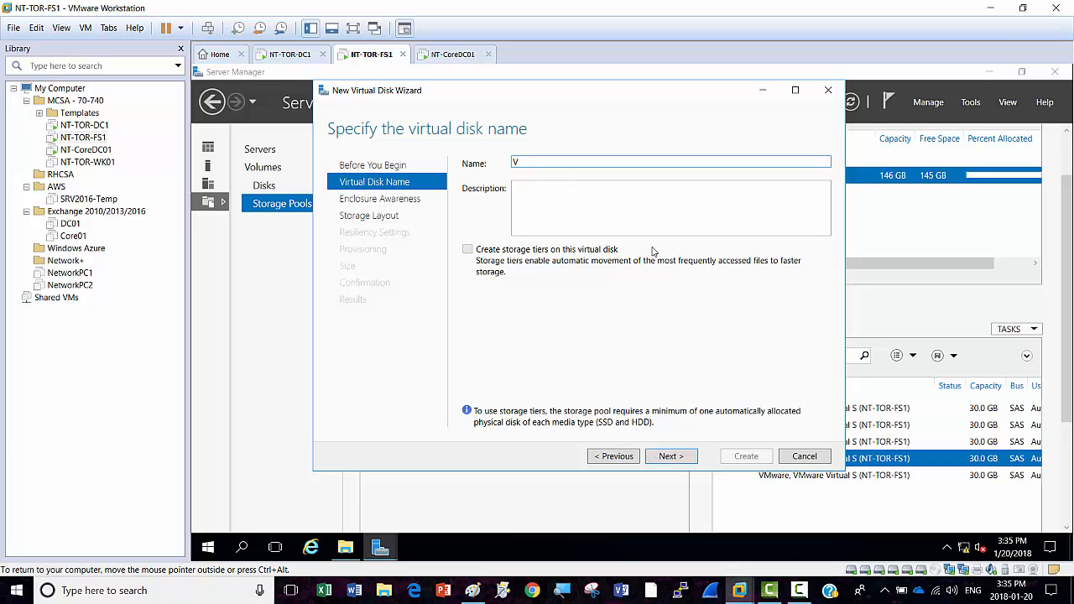
pyautogui.write('Disk1')
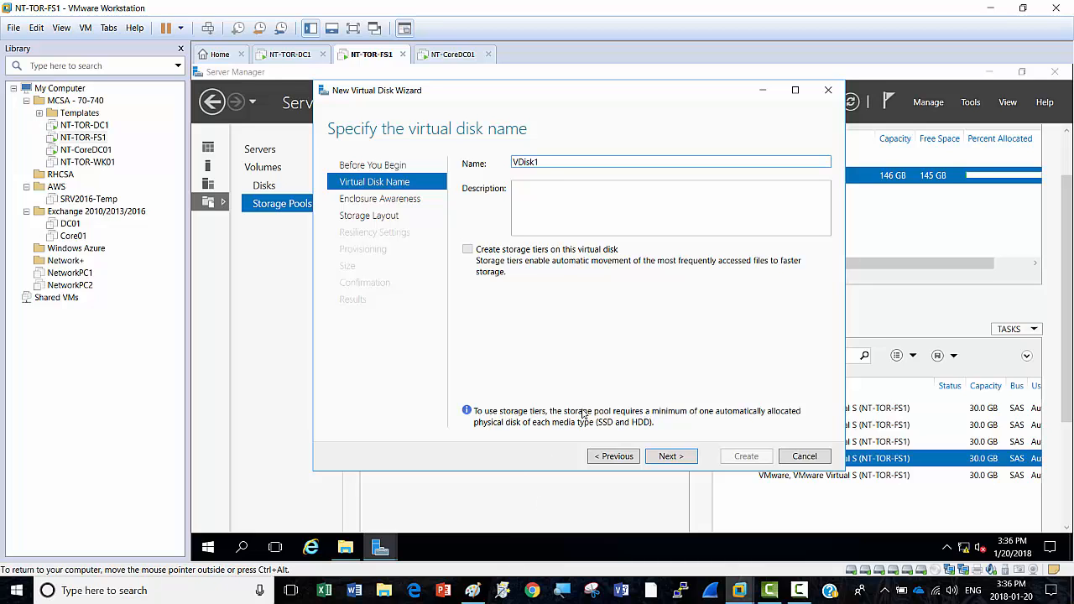
pyautogui.click(473, 592)
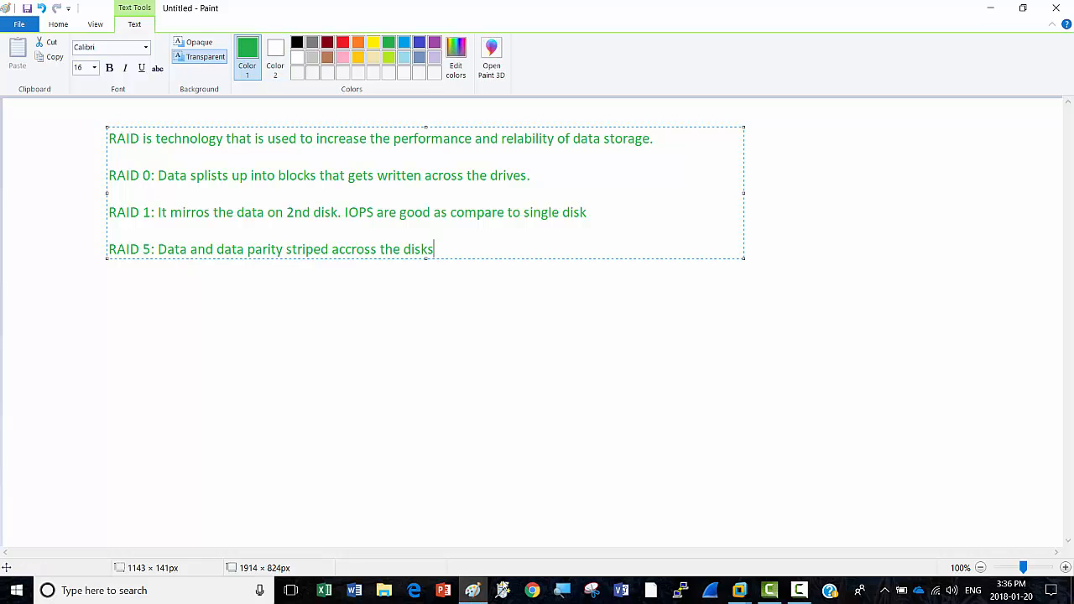
pyautogui.click(535, 592)
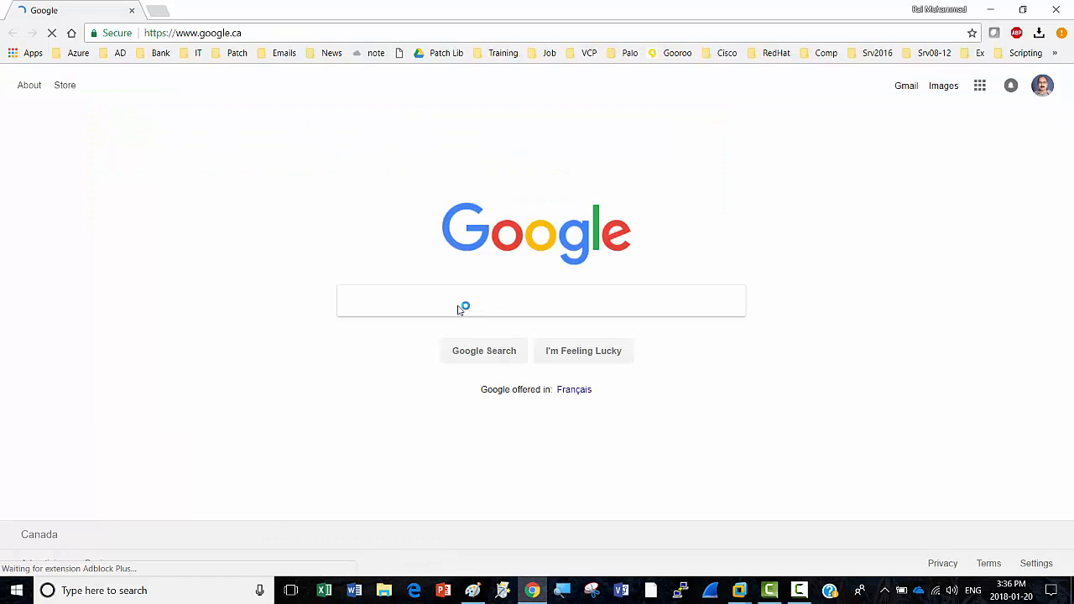
# Step: Search Google Images for HDD
pyautogui.click(456, 294)
pyautogui.write('HDD')
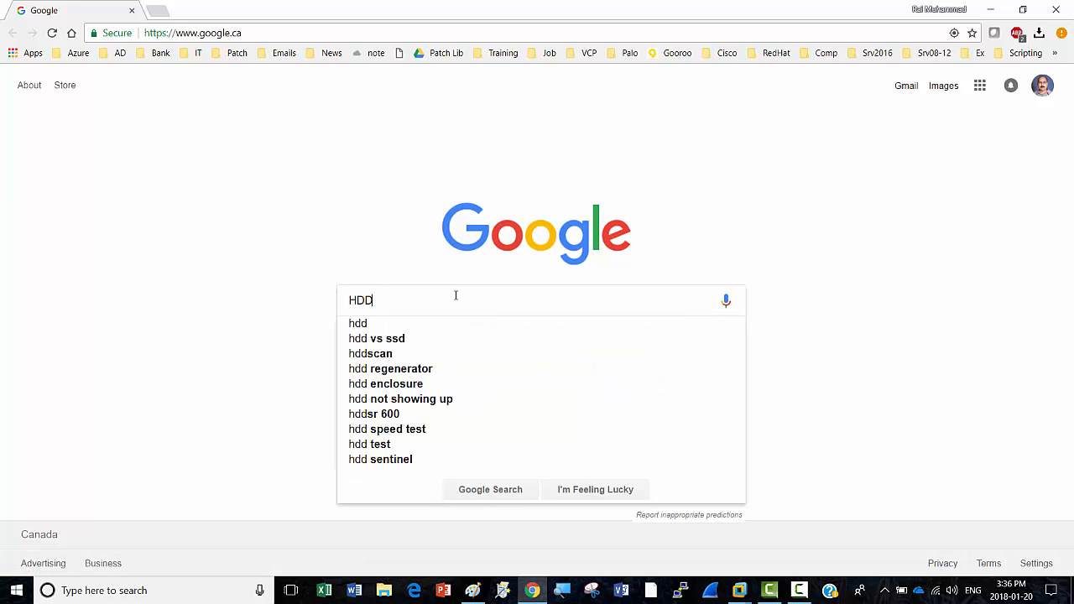
pyautogui.press('Return')
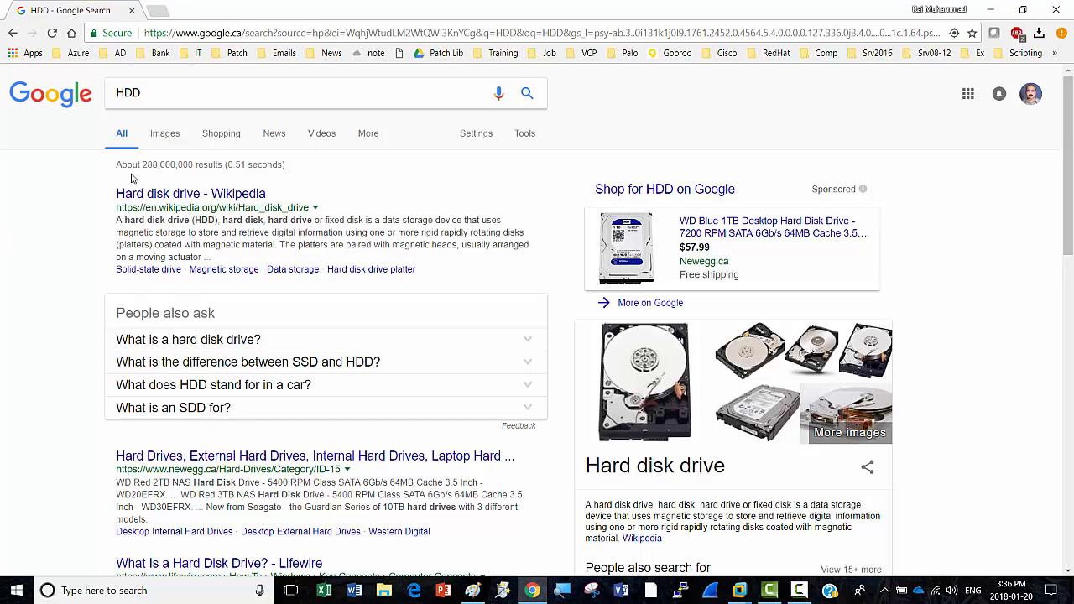
pyautogui.click(168, 134)
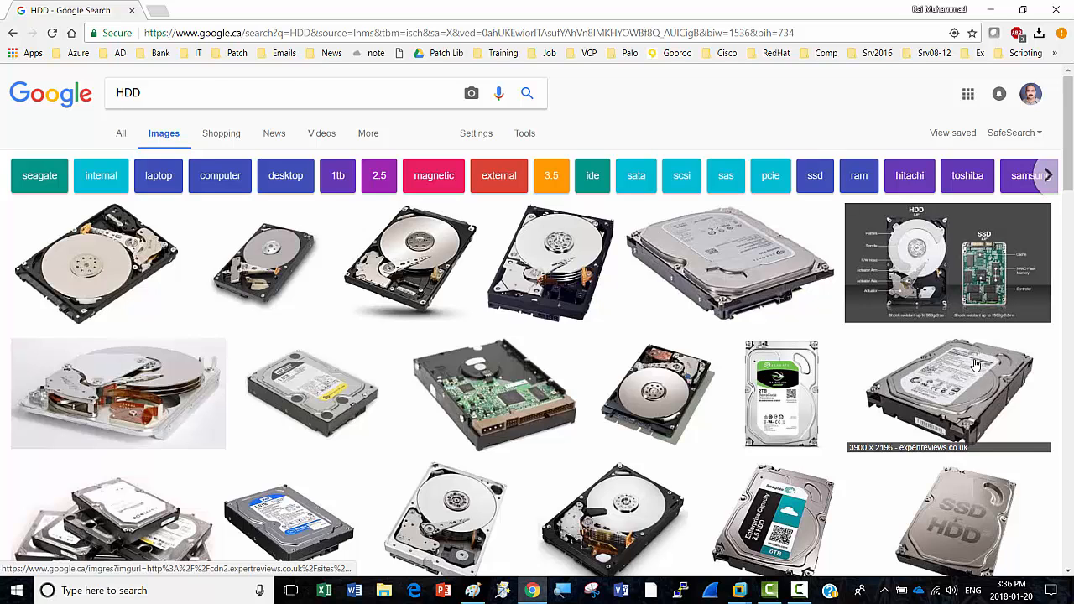
# Step: Preview a grey hard-drive photo and copy the image
pyautogui.click(946, 376)
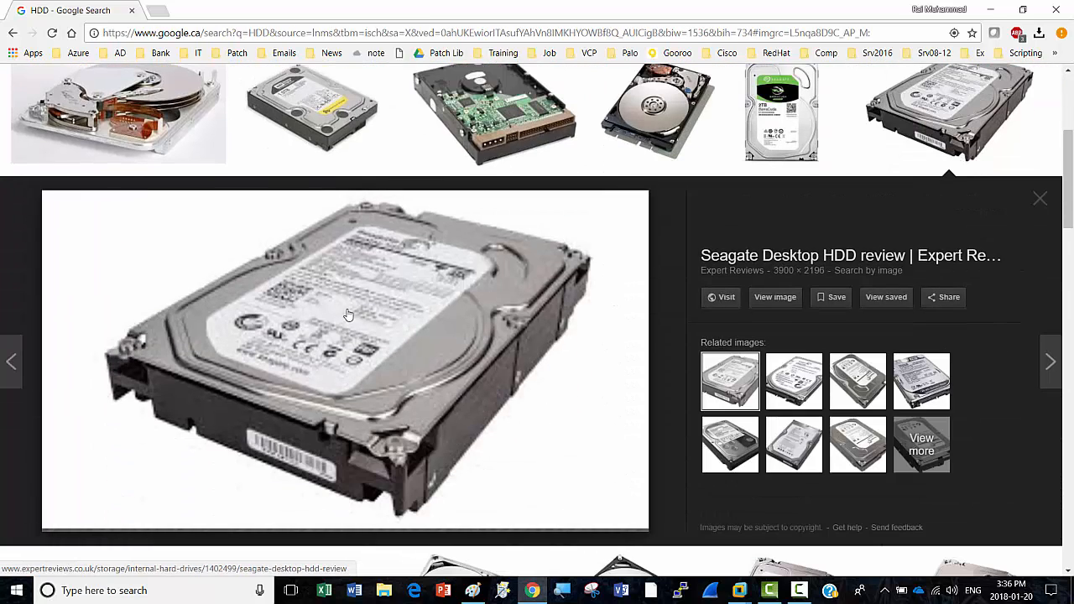
pyautogui.scroll(-3, 582, 323)
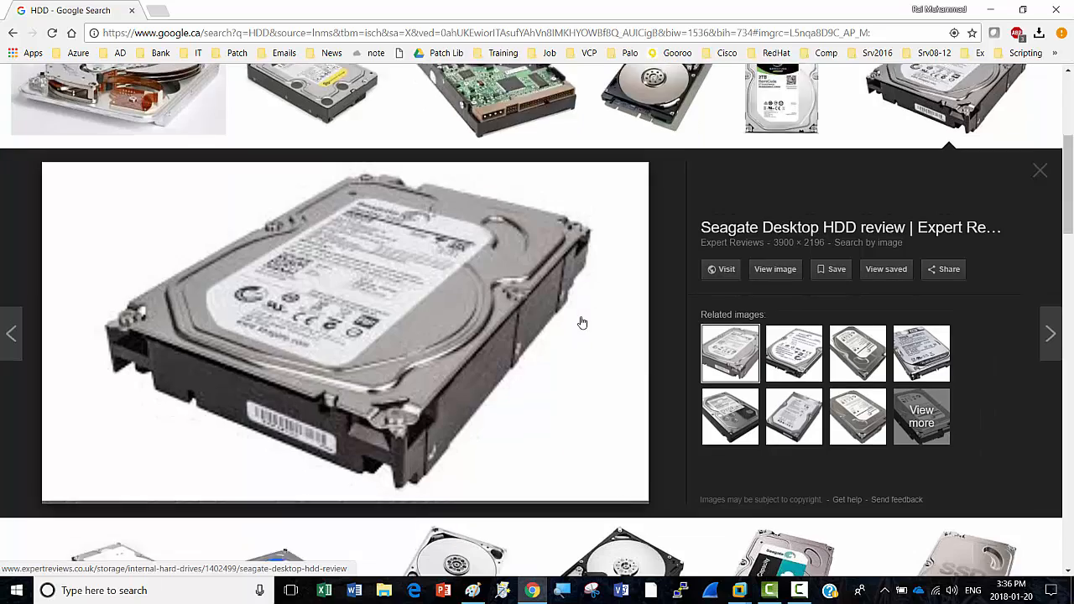
pyautogui.scroll(-3, 582, 323)
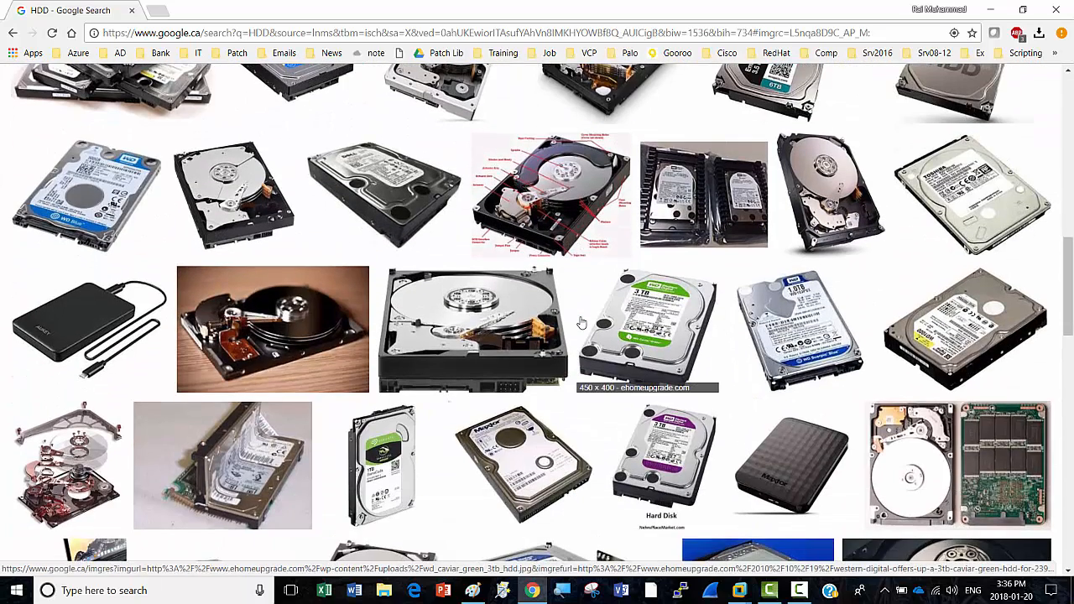
pyautogui.click(969, 322)
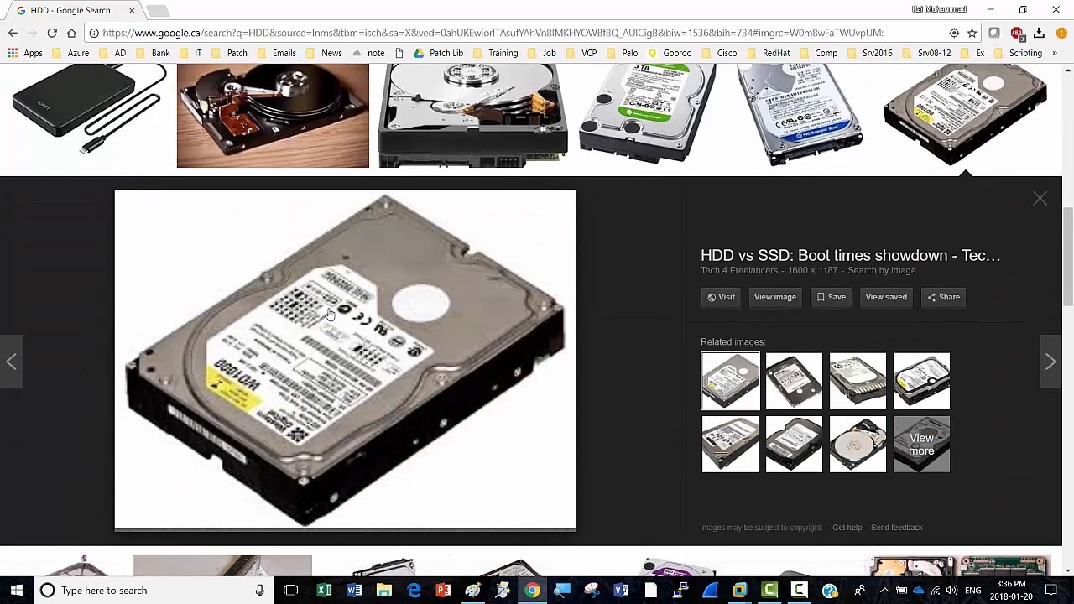
pyautogui.rightClick(328, 300)
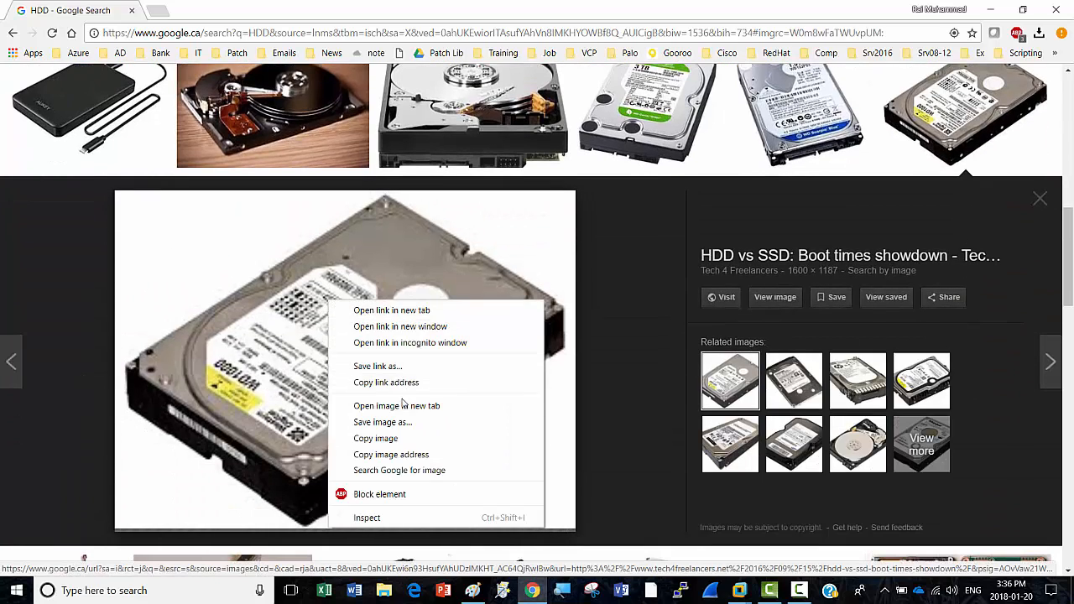
pyautogui.click(390, 440)
# Step: In Paint, paste the first hard-drive image below the RAID notes
pyautogui.click(991, 11)
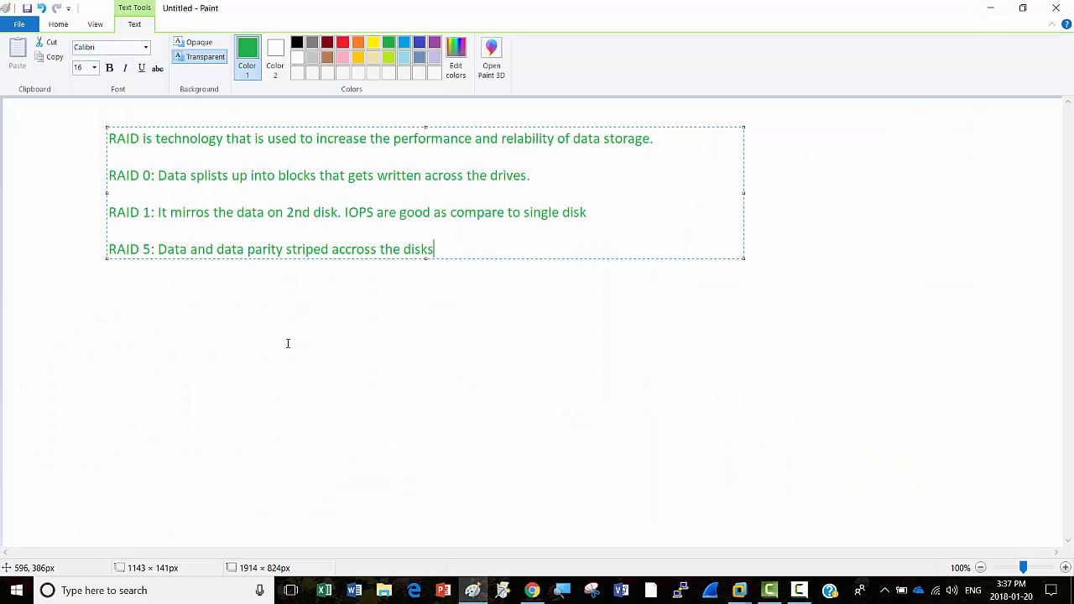
pyautogui.click(160, 300)
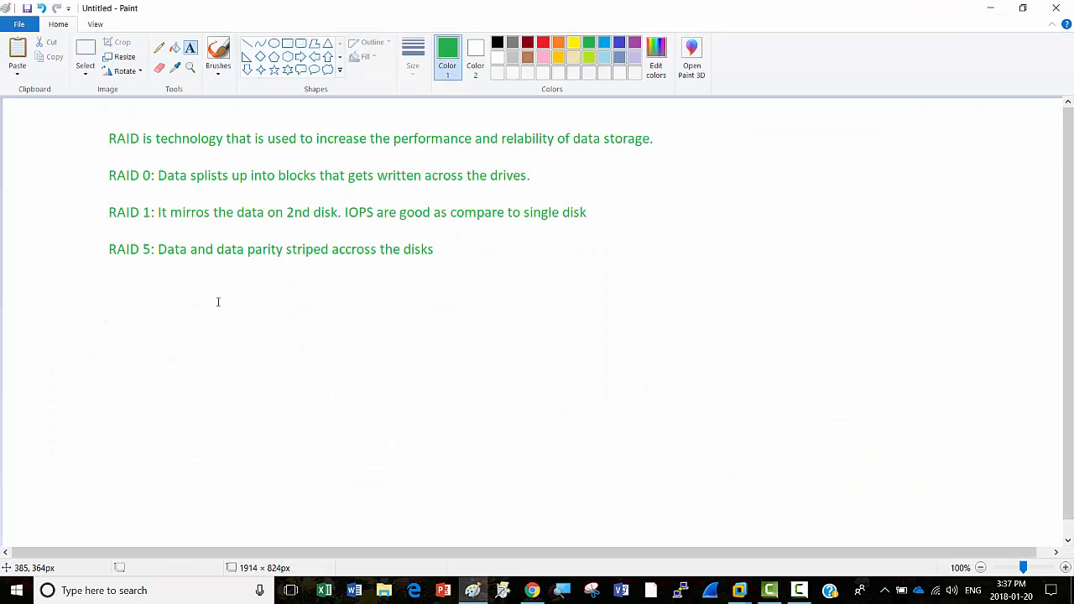
pyautogui.hotkey('ctrl', 'v')
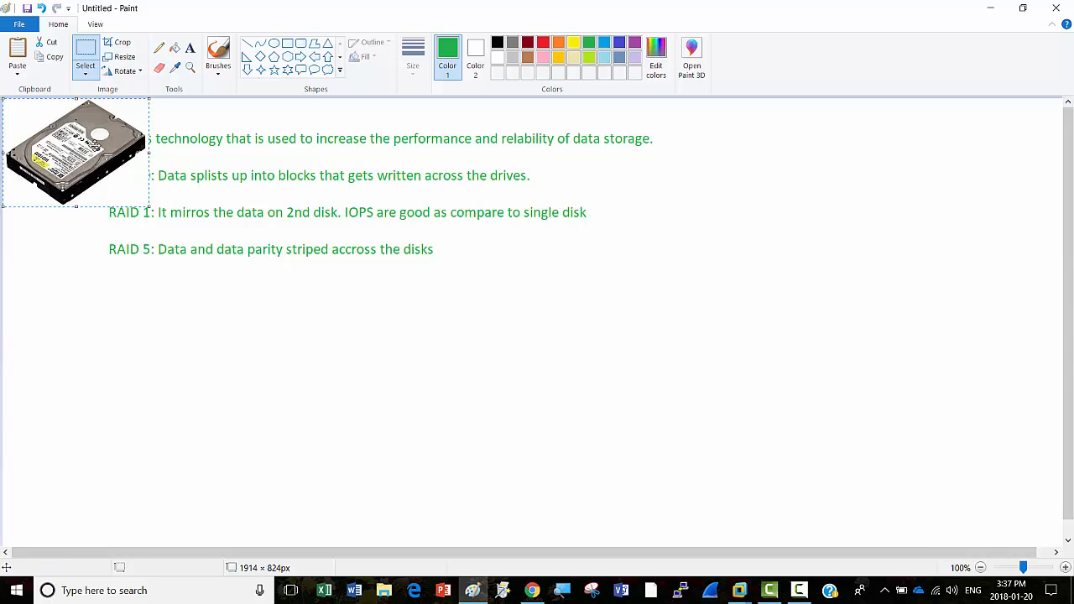
pyautogui.moveTo(89, 139); pyautogui.dragTo(100, 348)
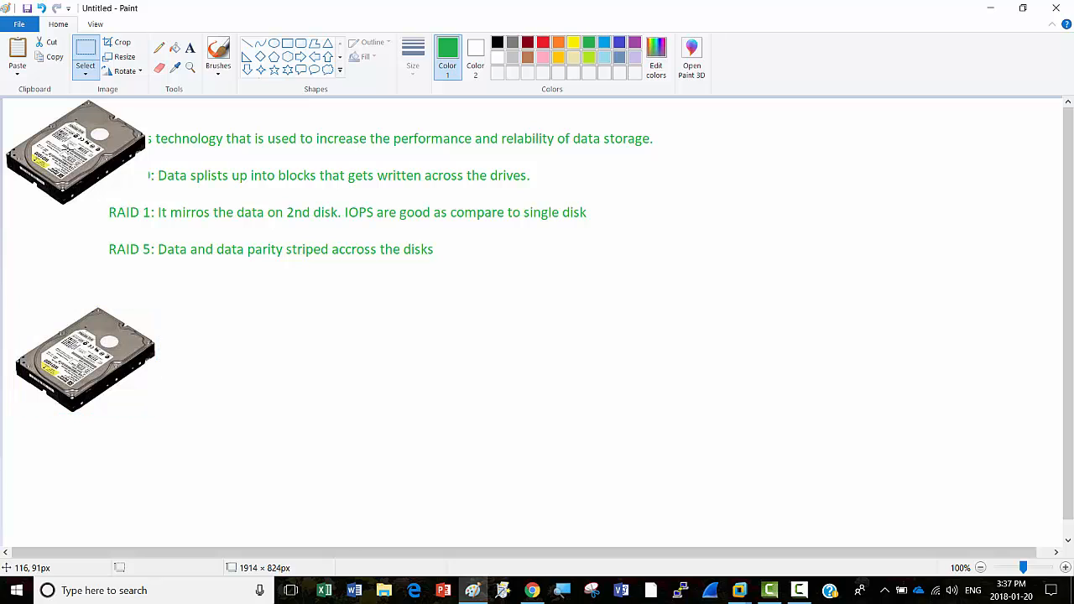
pyautogui.click(94, 261)
# Step: Paste second and third hard-drive copies beside it in a row, then minimise Paint
pyautogui.hotkey('ctrl', 'v')
pyautogui.moveTo(100, 147); pyautogui.dragTo(261, 373)
pyautogui.click(132, 148)
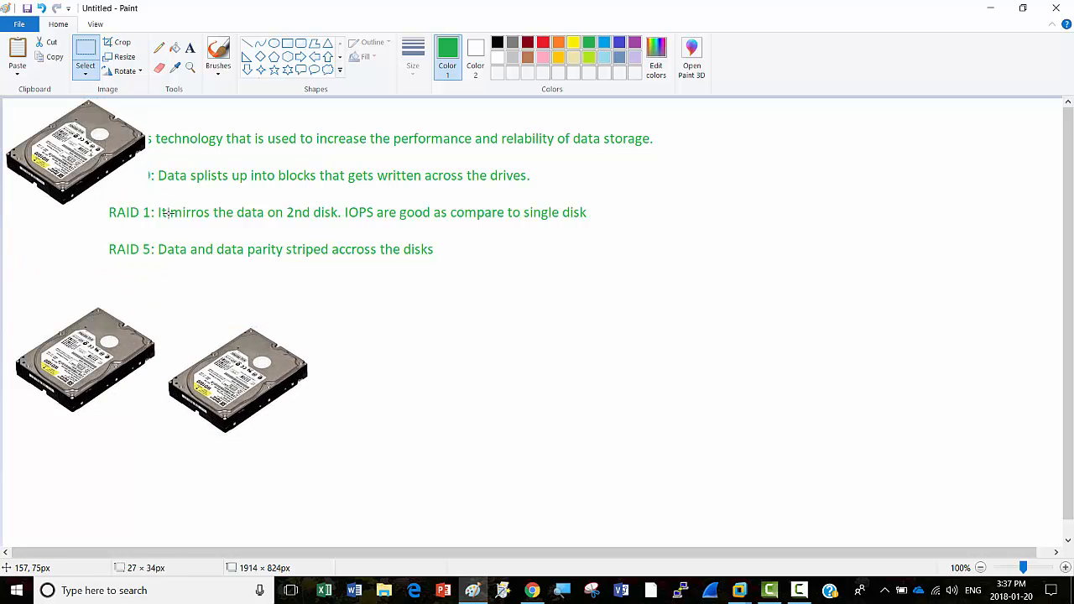
pyautogui.moveTo(378, 137); pyautogui.dragTo(92, 343)
pyautogui.click(53, 128)
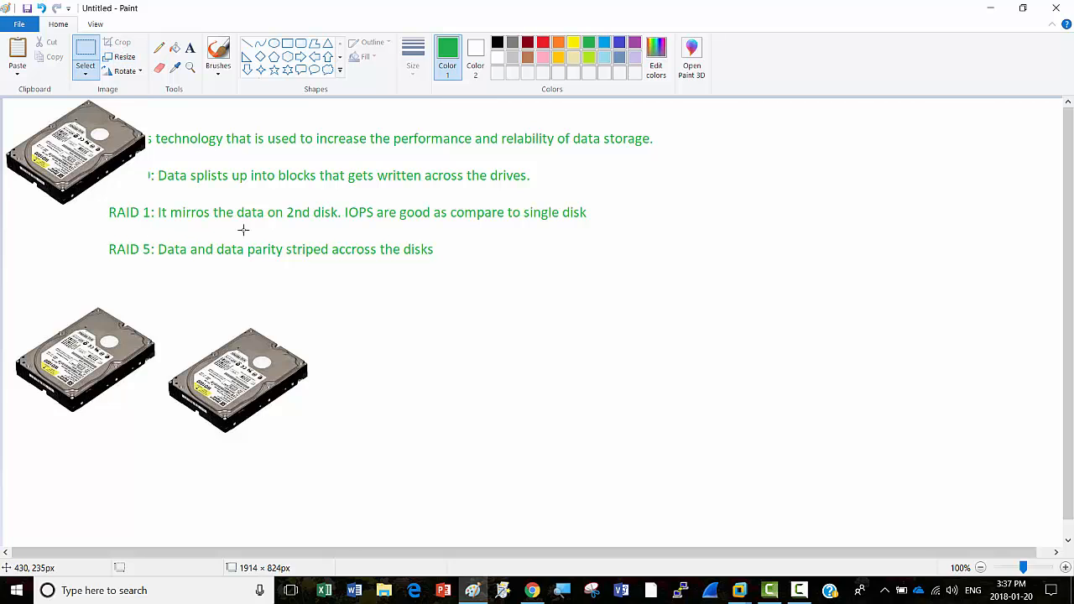
pyautogui.hotkey('ctrl', 'v')
pyautogui.moveTo(59, 145); pyautogui.dragTo(379, 377)
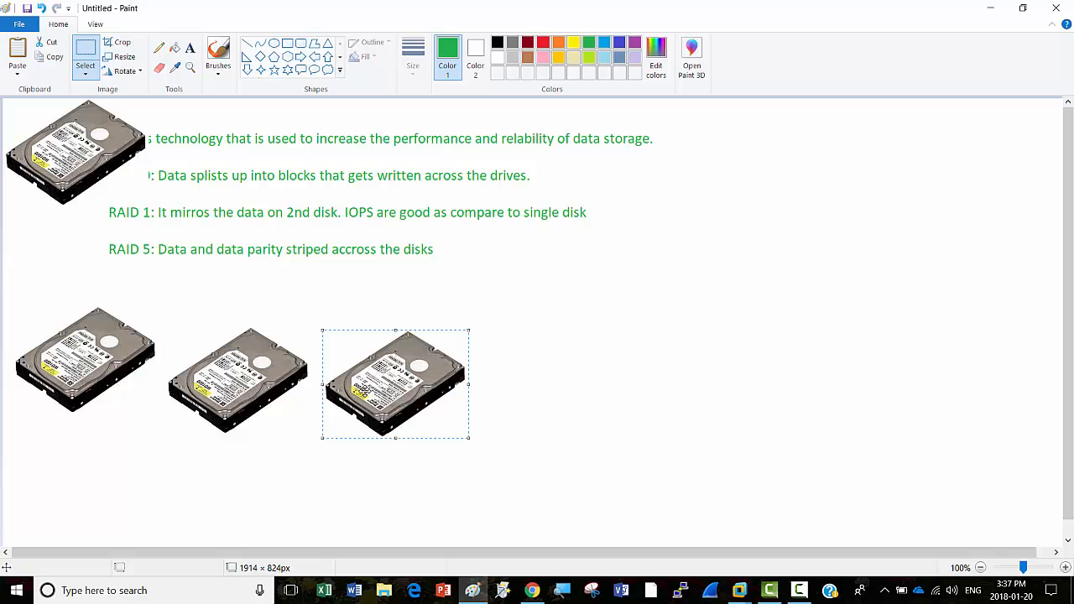
pyautogui.click(984, 20)
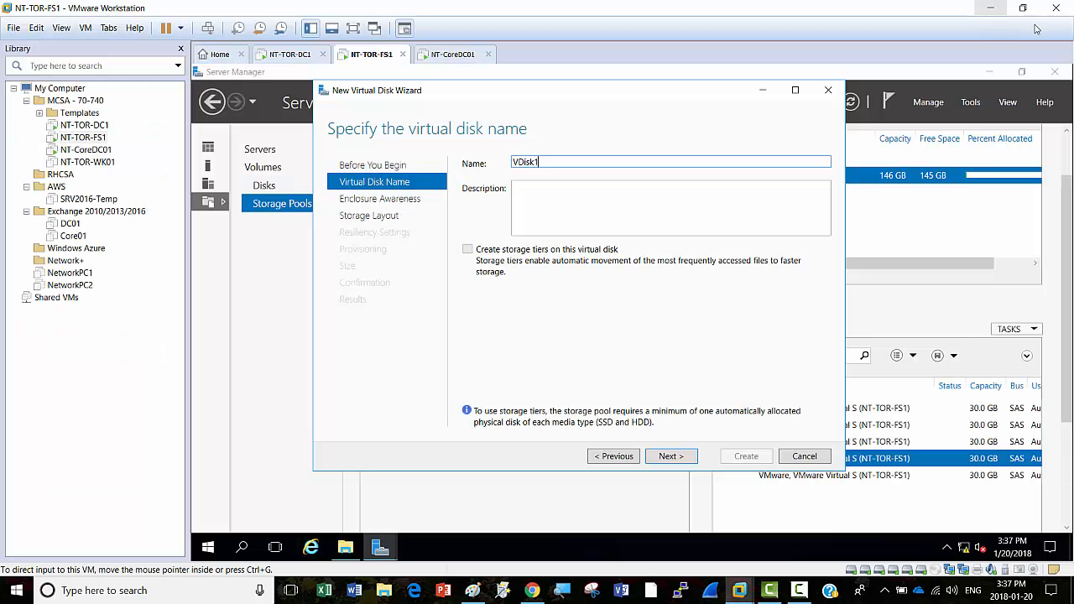
# Step: In Chrome, replace the HDD query with a Google search for 'SSd'
pyautogui.click(532, 591)
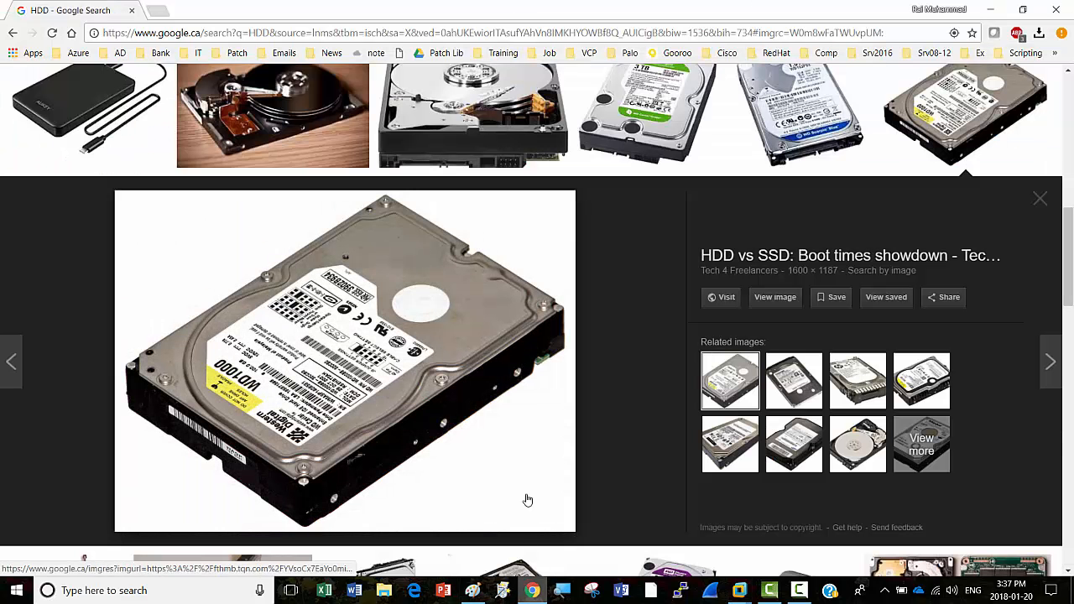
pyautogui.click(12, 33)
pyautogui.click(166, 89)
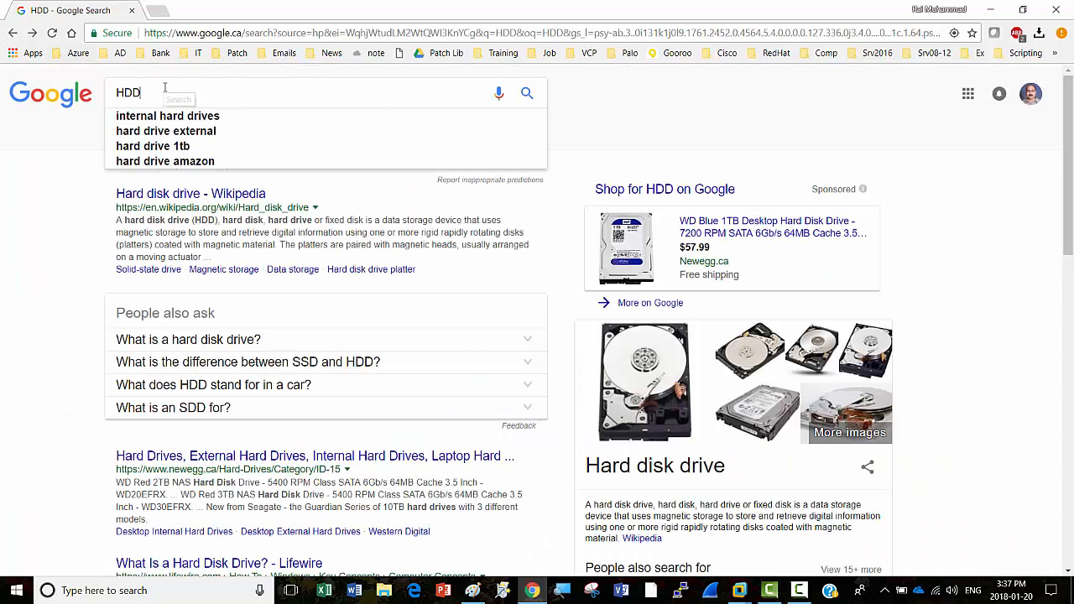
pyautogui.press('BackSpace')
pyautogui.press('BackSpace')
pyautogui.press('BackSpace')
pyautogui.click(165, 87)
pyautogui.write('dd')
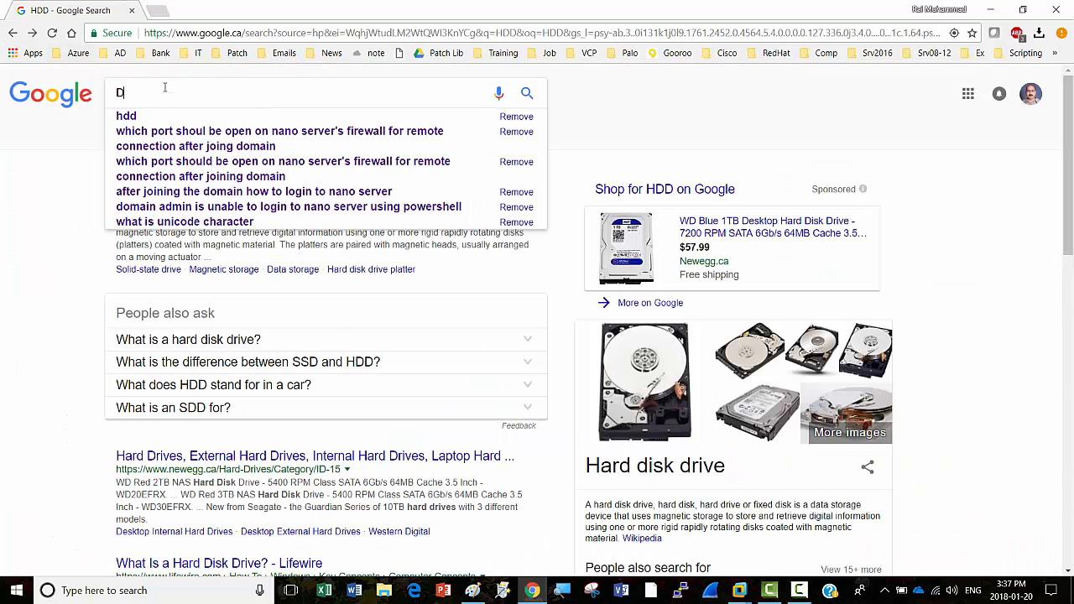
pyautogui.press('BackSpace')
pyautogui.press('BackSpace')
pyautogui.write('SSd')
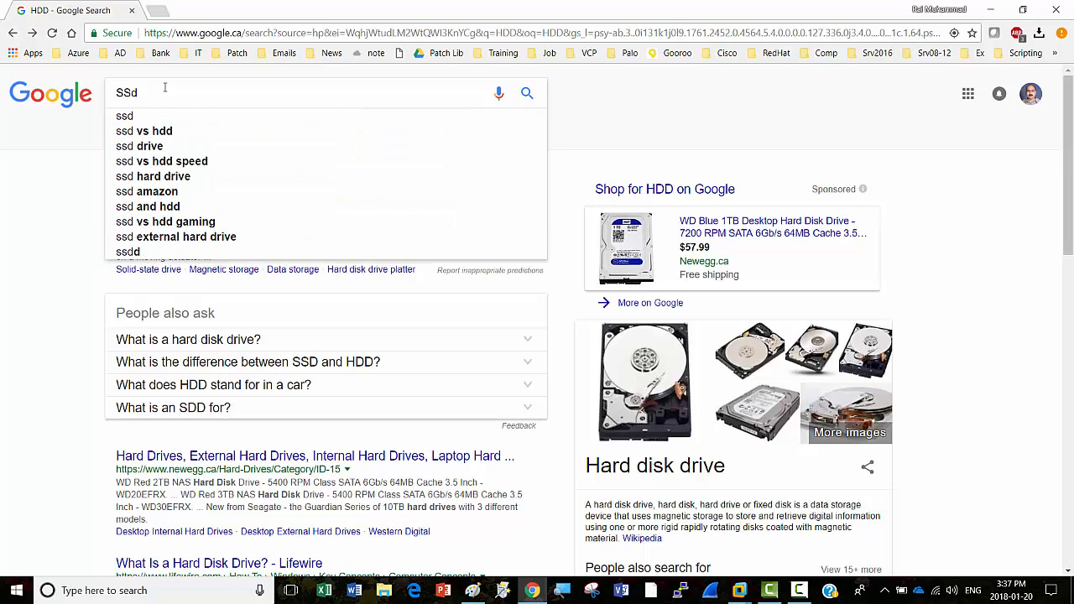
pyautogui.press('Return')
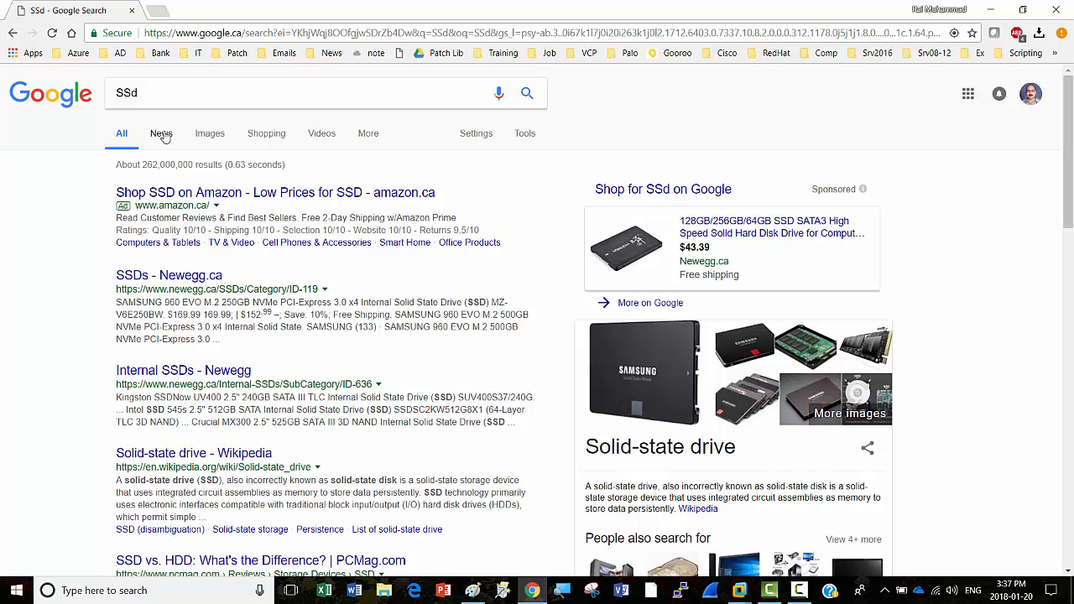
# Step: Copy the Intel SSD picture from the image results, then minimise Chrome
pyautogui.click(207, 134)
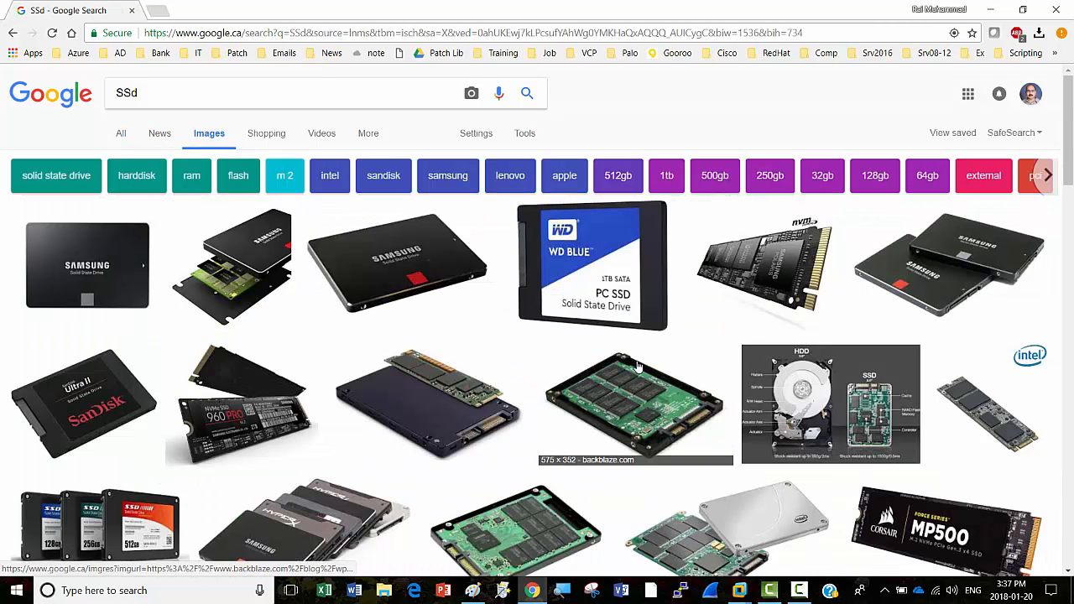
pyautogui.scroll(-3, 635, 348)
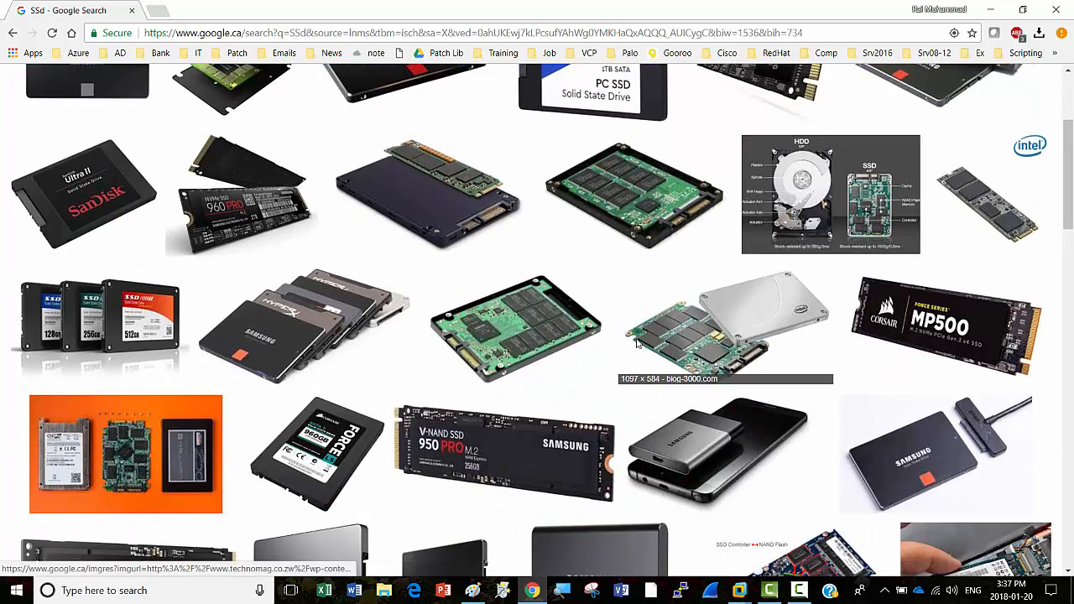
pyautogui.scroll(-2, 635, 342)
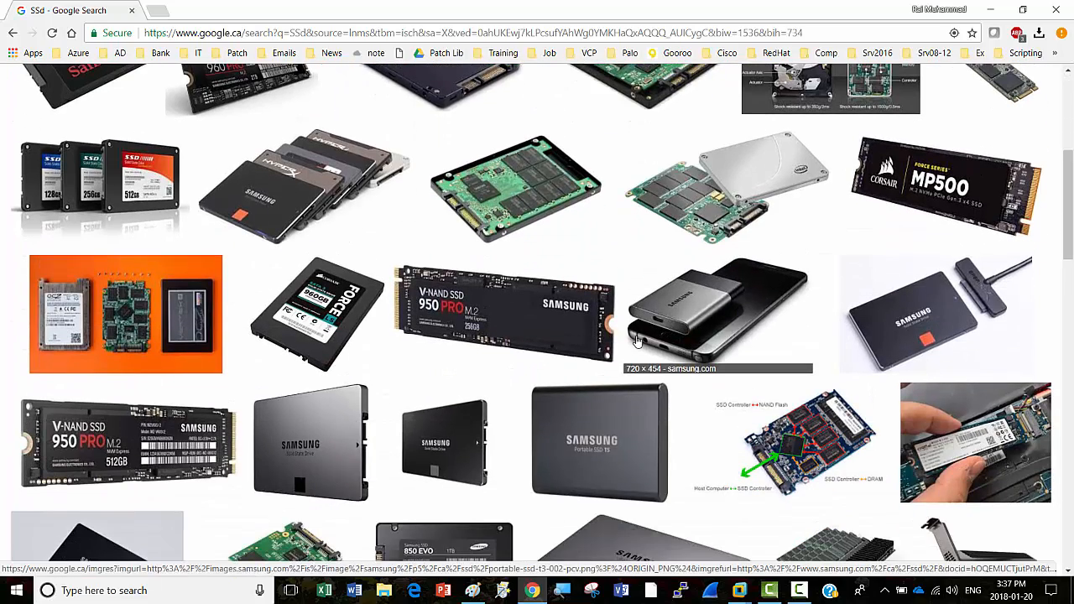
pyautogui.scroll(2, 638, 339)
pyautogui.scroll(-6, 638, 342)
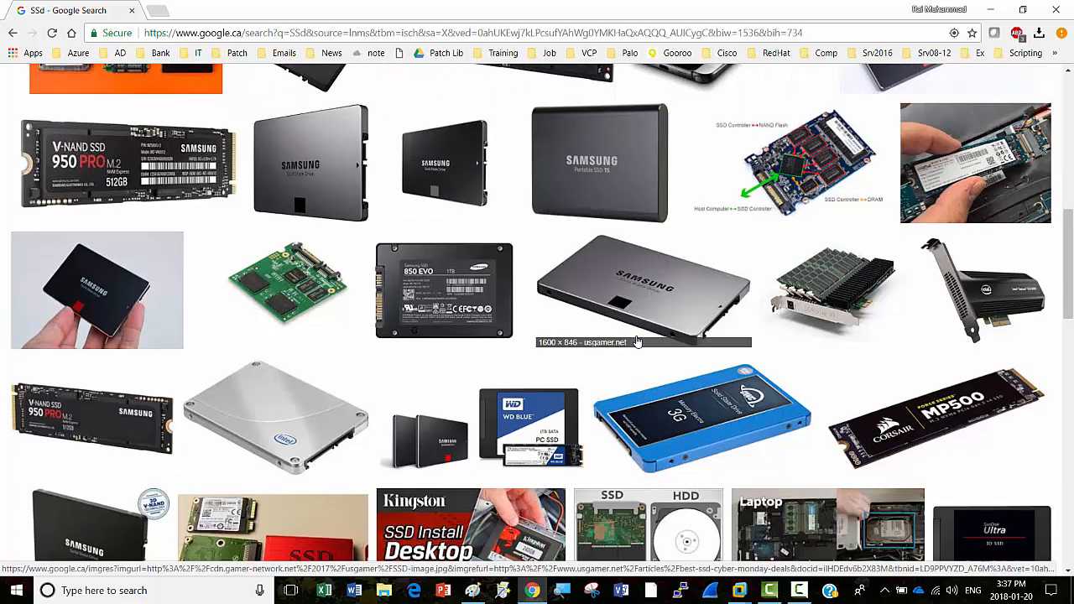
pyautogui.scroll(-4, 641, 338)
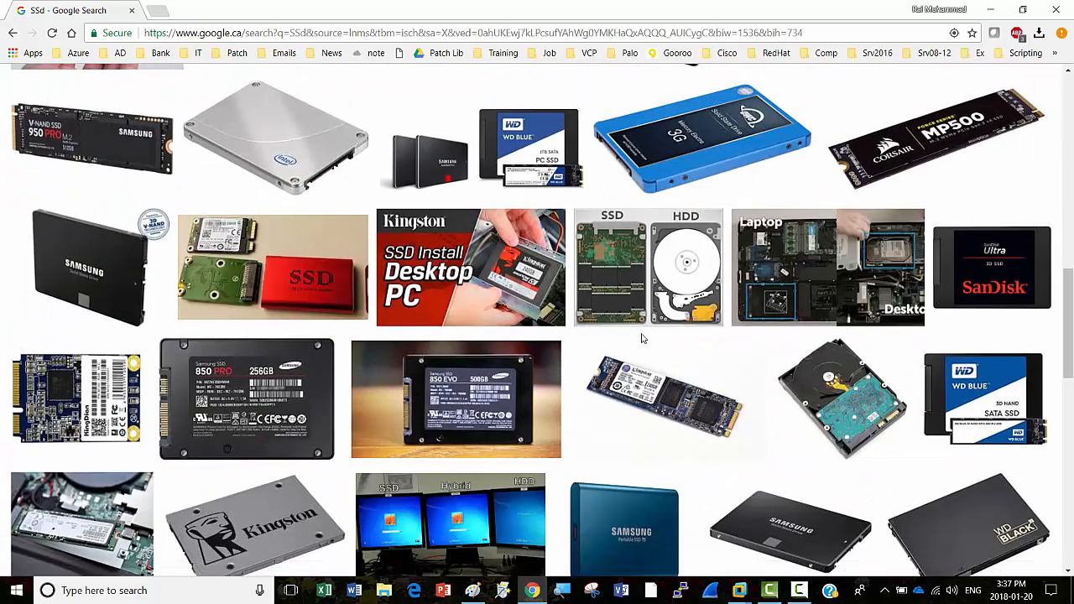
pyautogui.scroll(-5, 641, 338)
pyautogui.scroll(7, 644, 337)
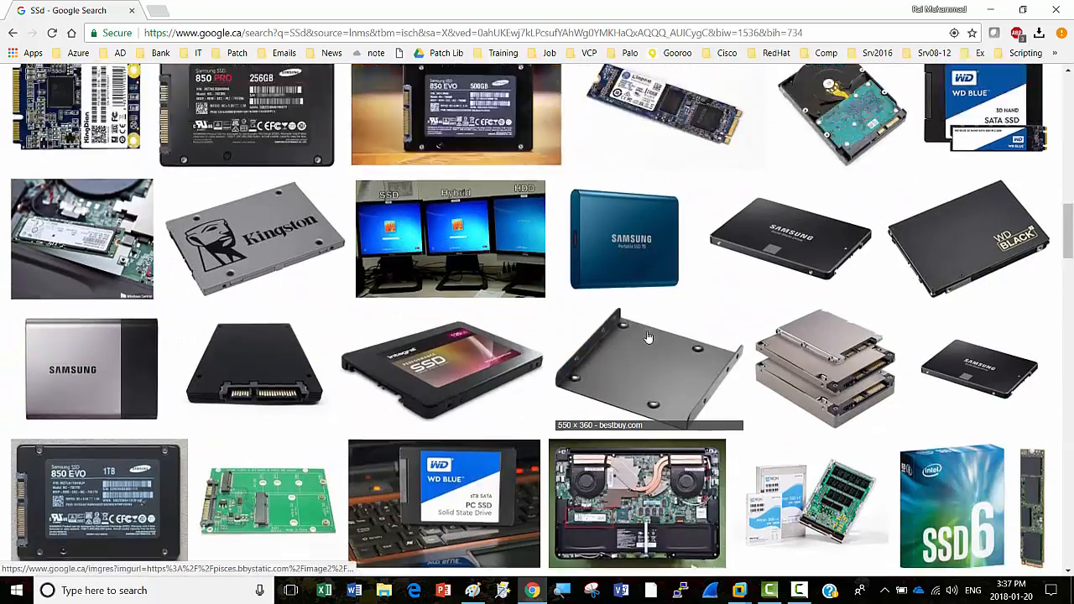
pyautogui.scroll(1, 648, 336)
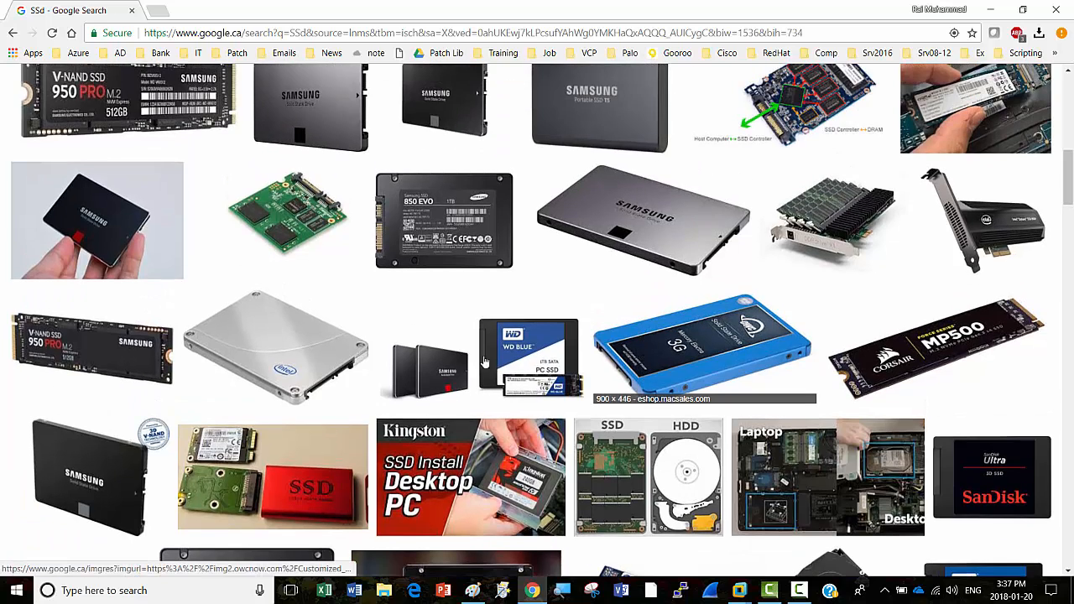
pyautogui.click(262, 330)
pyautogui.rightClick(304, 316)
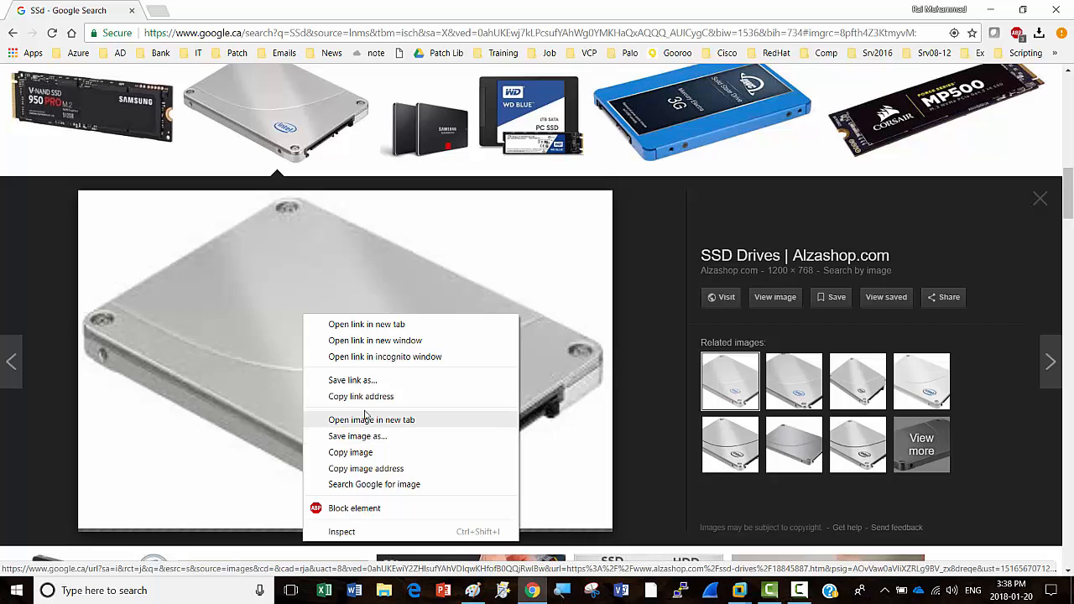
pyautogui.click(359, 453)
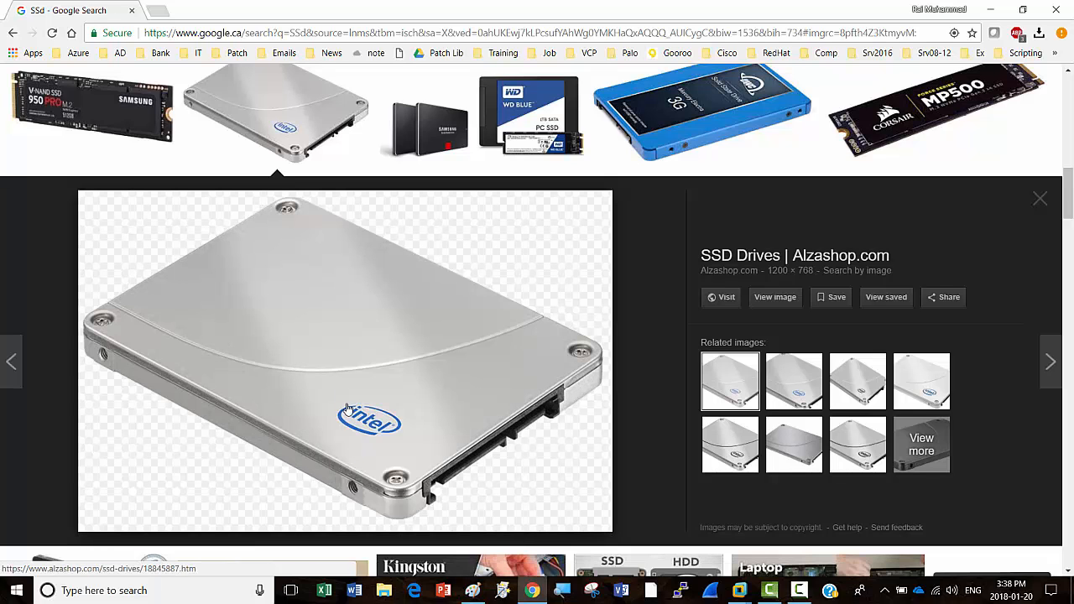
pyautogui.click(993, 10)
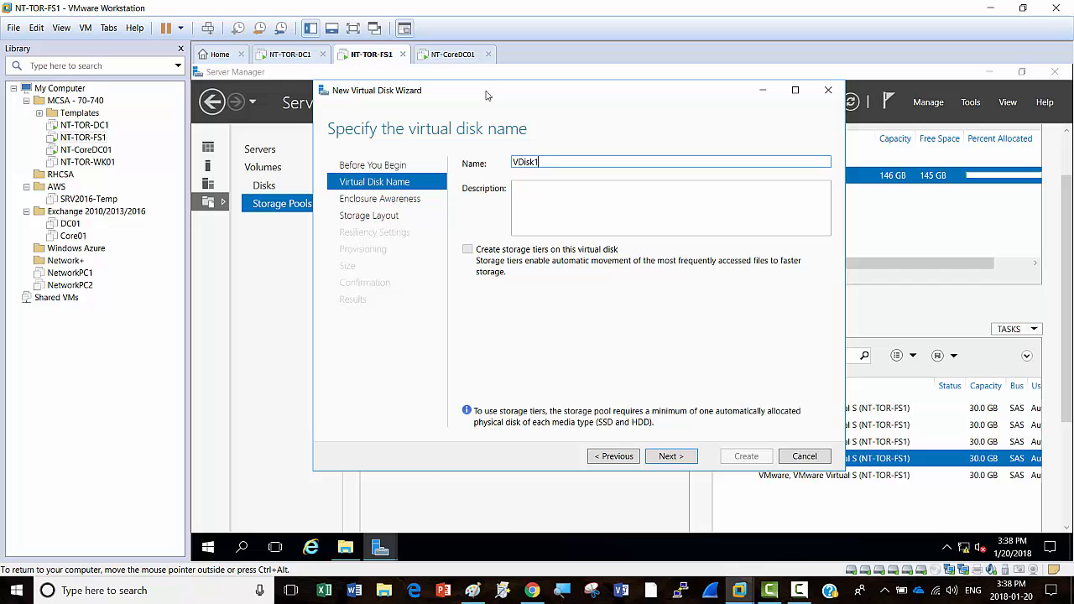
# Step: Paste the Intel SSD picture into Paint, shrink it to thumbnail size, and place it right of the hard disks
pyautogui.click(472, 591)
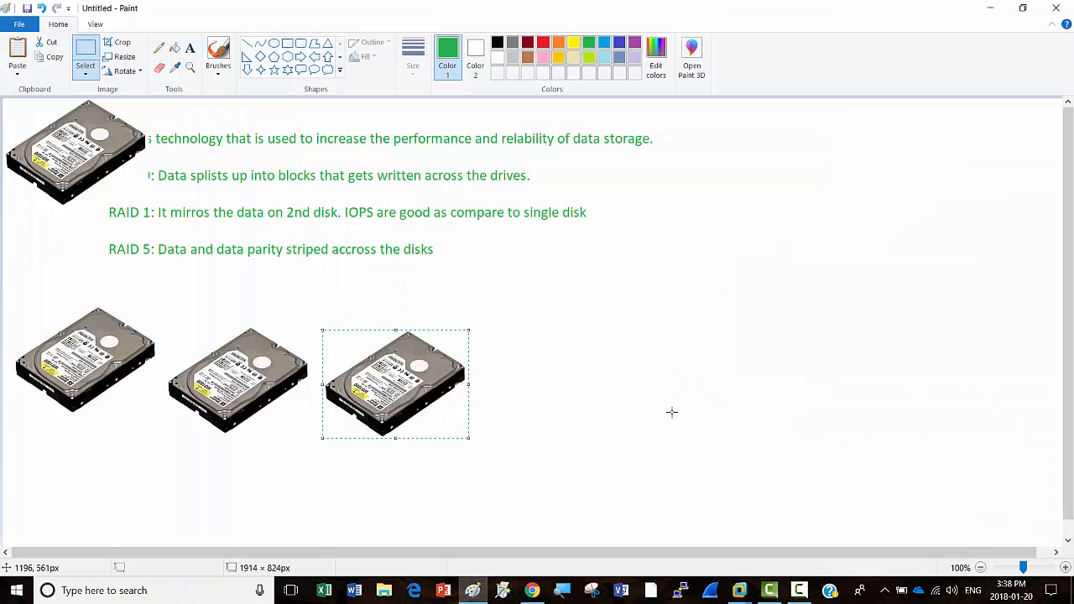
pyautogui.click(673, 412)
pyautogui.hotkey('ctrl', 'v')
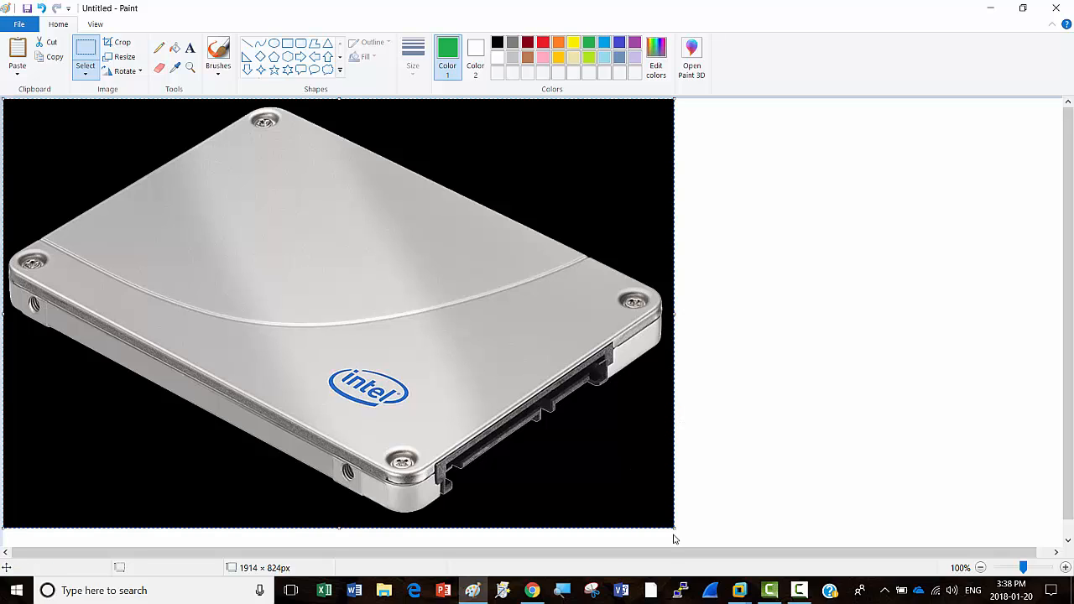
pyautogui.moveTo(676, 534); pyautogui.dragTo(144, 207)
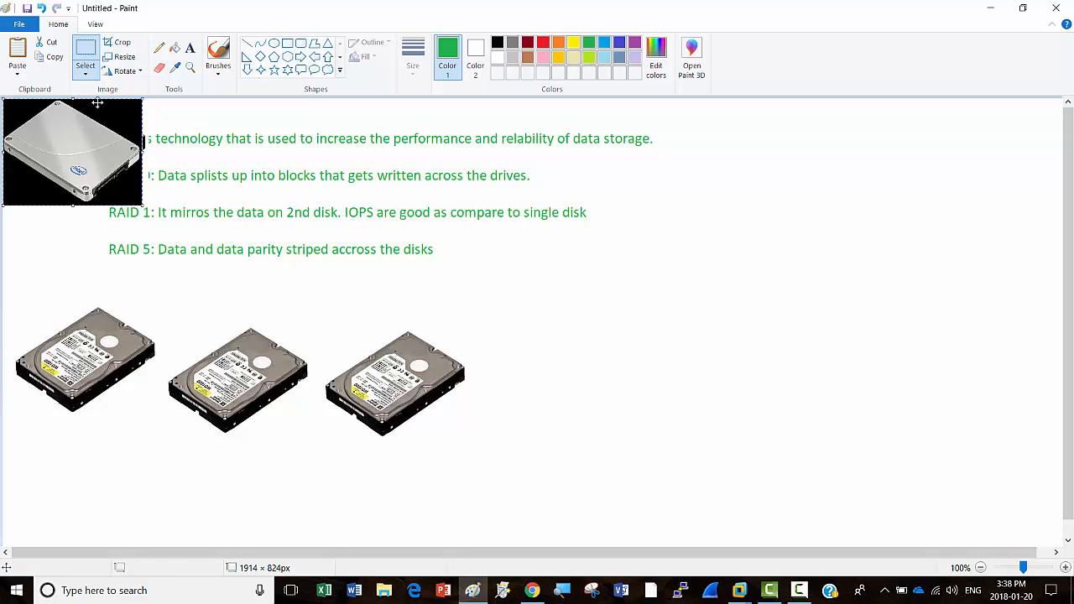
pyautogui.moveTo(71, 134); pyautogui.dragTo(605, 364)
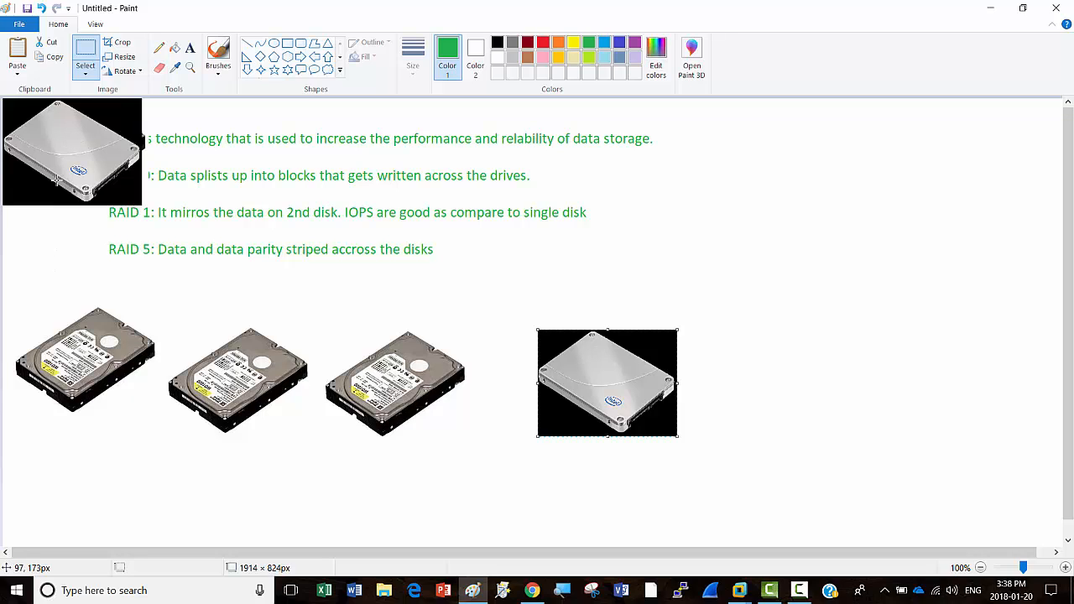
# Step: Add two more SSD copies, completing a row of three beside the hard drives
pyautogui.moveTo(38, 256); pyautogui.dragTo(39, 251)
pyautogui.moveTo(58, 143)
pyautogui.mouseDown()
pyautogui.moveTo(916, 460)
pyautogui.moveTo(789, 402)
pyautogui.moveTo(763, 375)
pyautogui.mouseUp()
pyautogui.hotkey('ctrl', 'v')
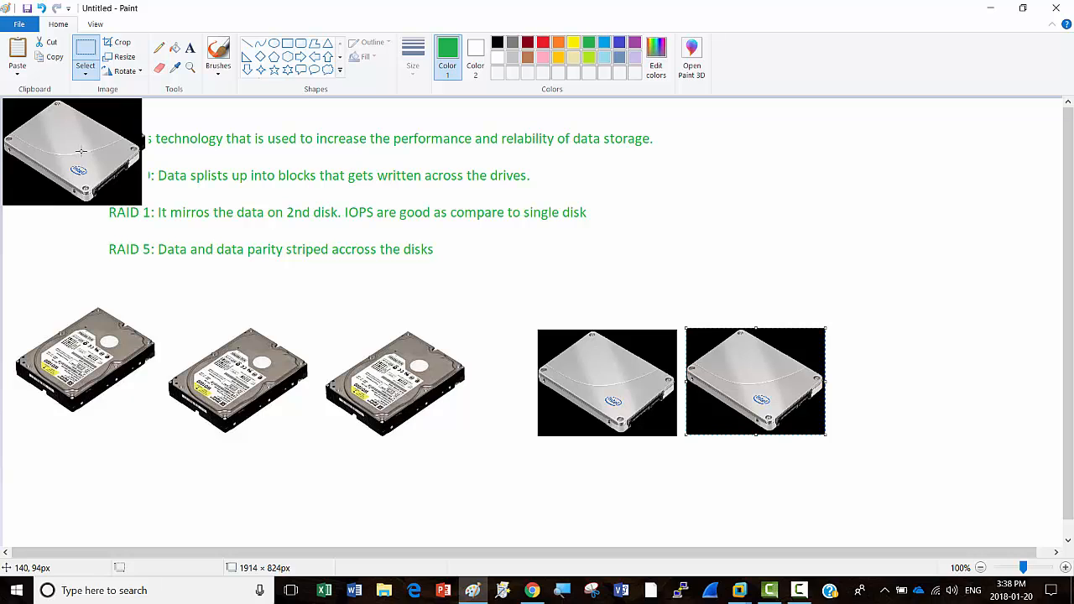
pyautogui.hotkey('ctrl', 'v')
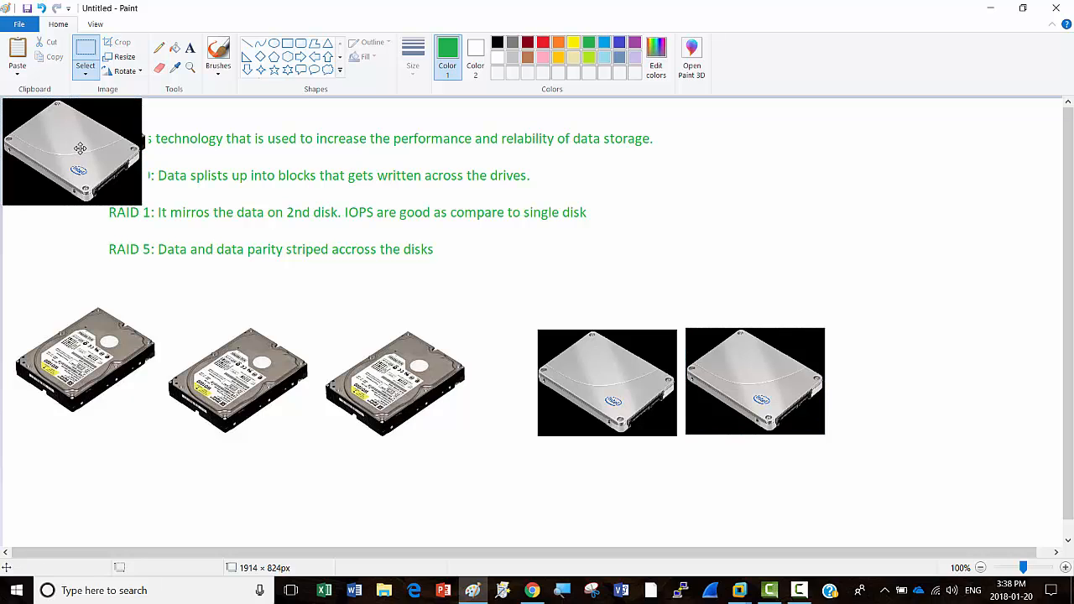
pyautogui.moveTo(79, 149); pyautogui.dragTo(924, 377)
pyautogui.click(733, 518)
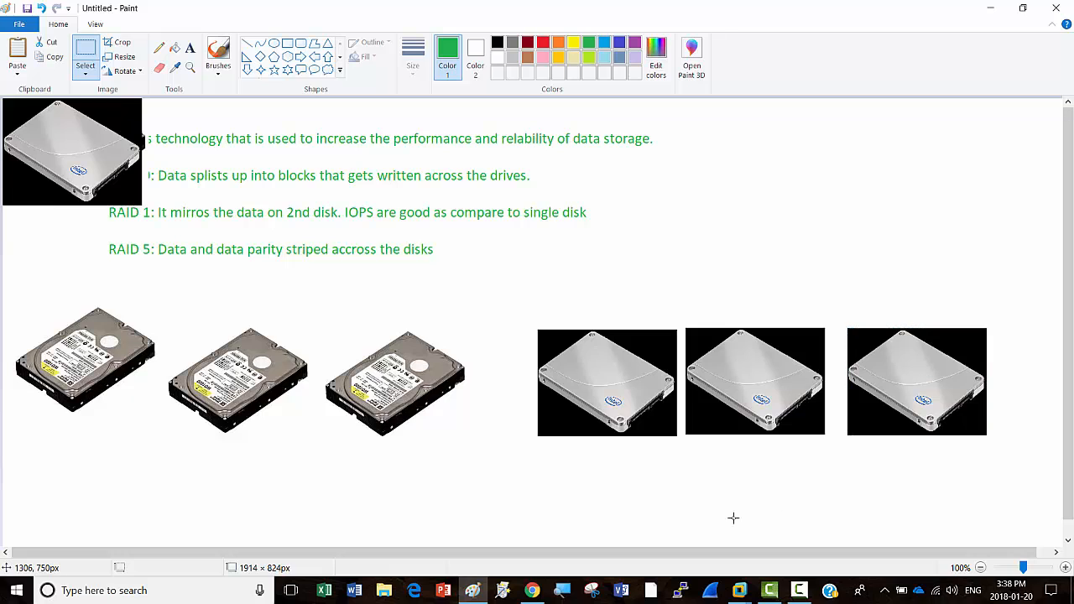
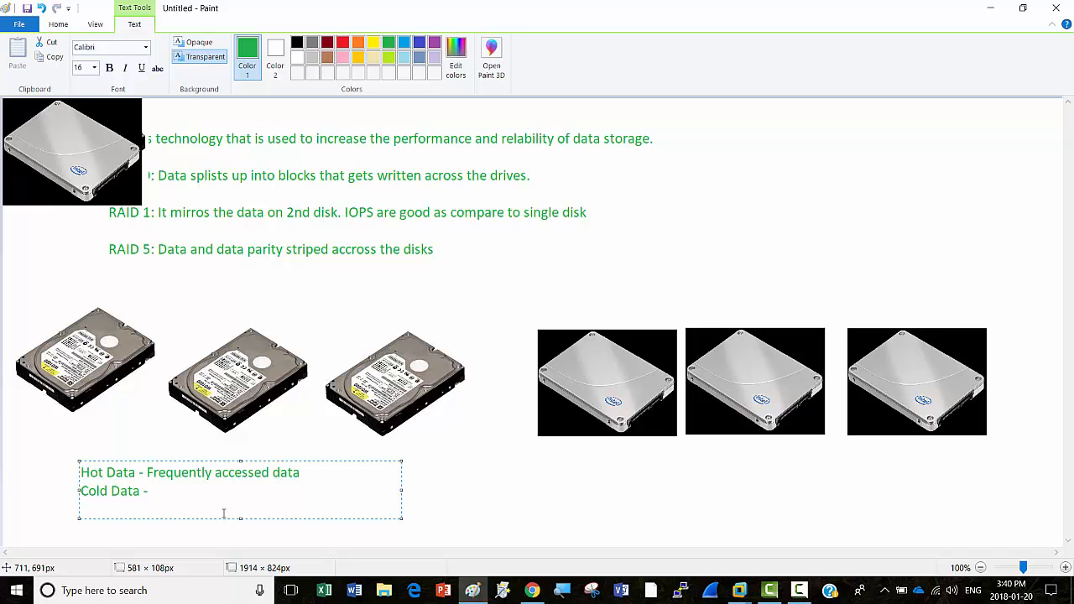
# Step: Complete the Cold Data note as 'is not accessed frequently (JBOD)' and narrow its text box
pyautogui.write('is not accessed freques')
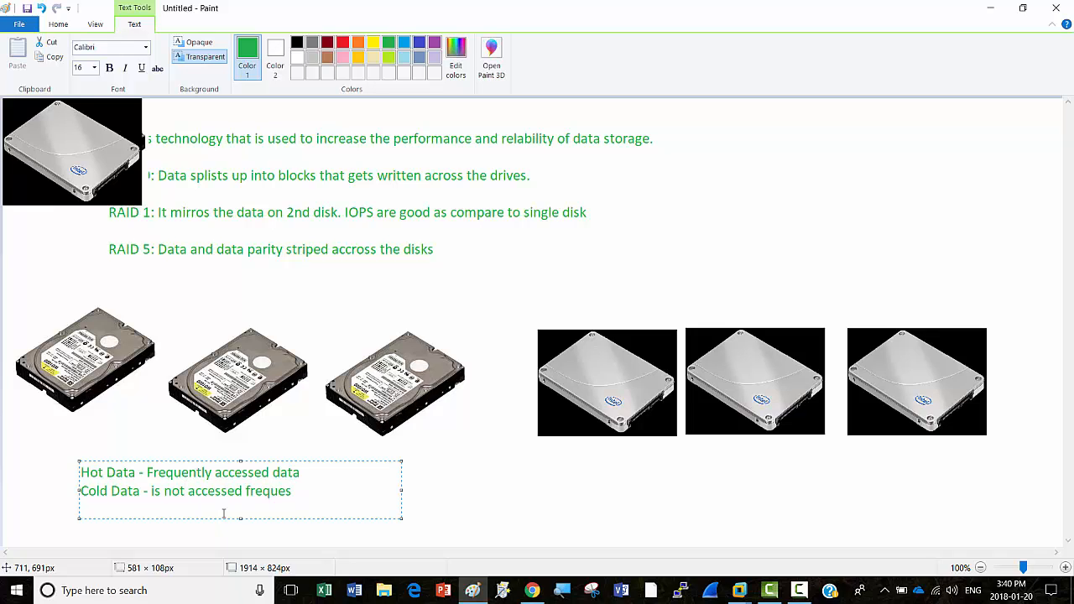
pyautogui.press('BackSpace')
pyautogui.write('ntly')
pyautogui.moveTo(401, 490); pyautogui.dragTo(357, 491)
pyautogui.write('(JBOD)')
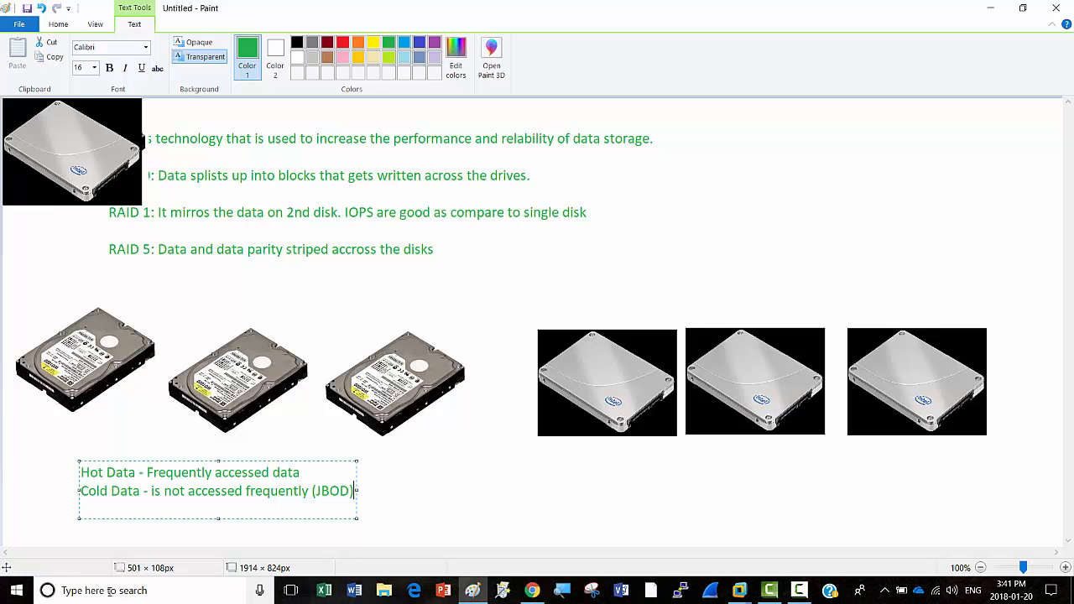
# Step: Leave Paint and bring VDisk1's New Virtual Disk Wizard to the enclosure awareness page
pyautogui.click(990, 8)
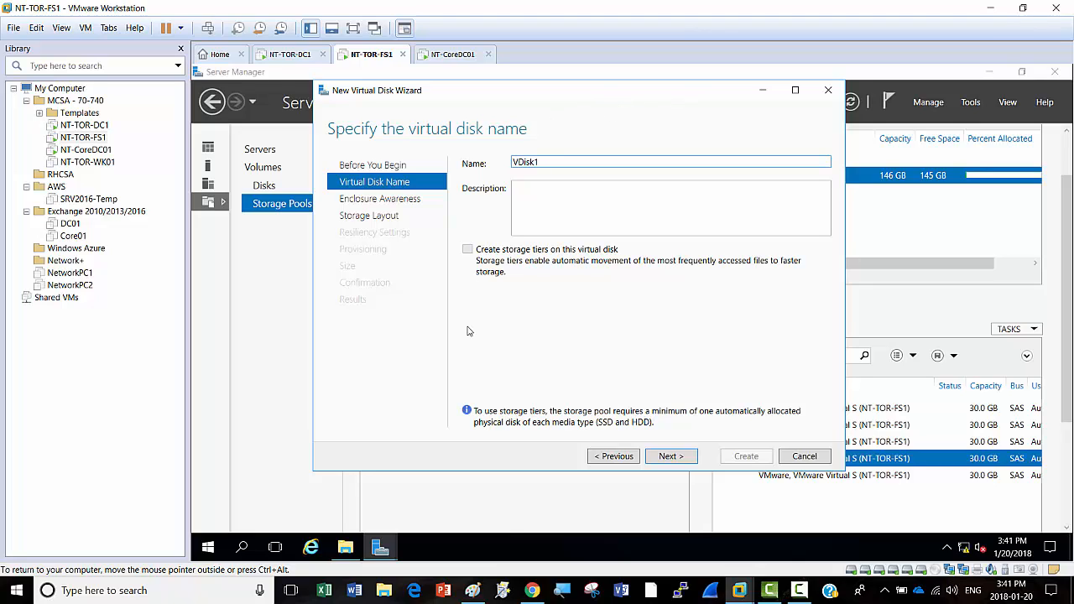
pyautogui.click(671, 459)
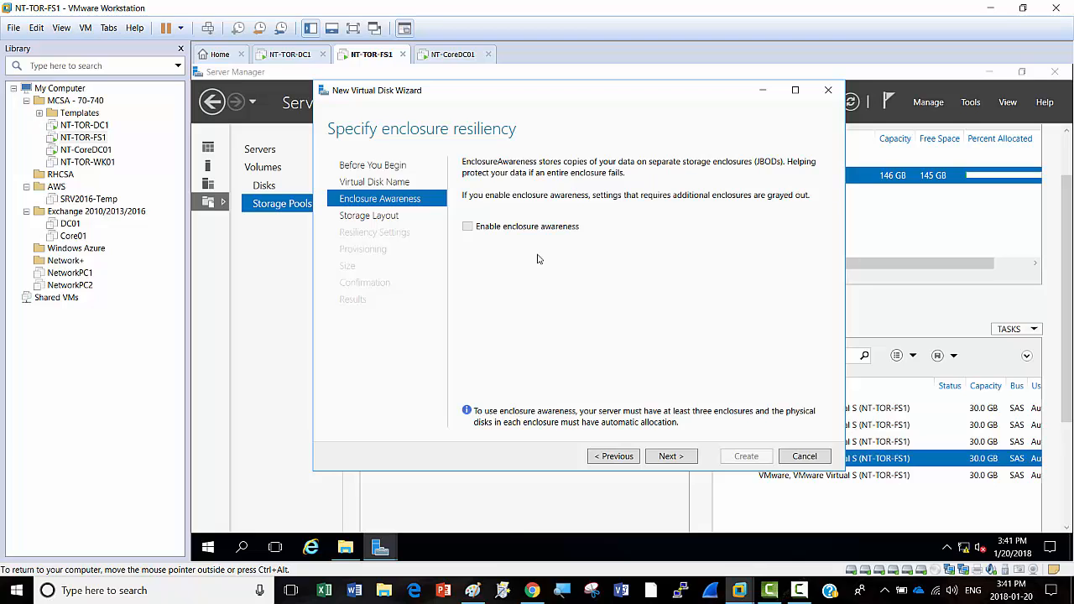
pyautogui.click(606, 459)
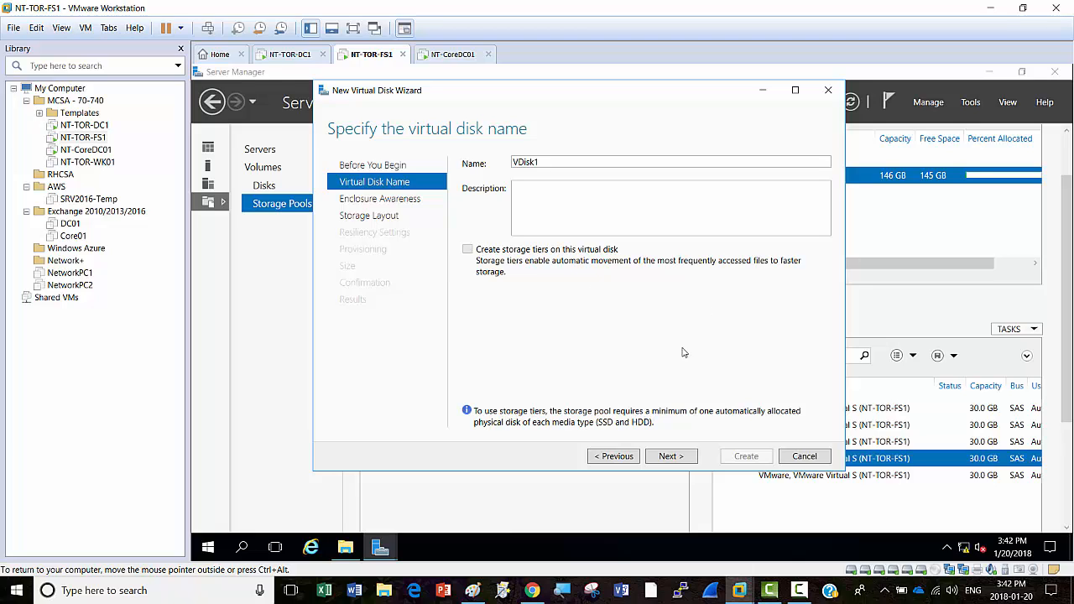
pyautogui.click(672, 459)
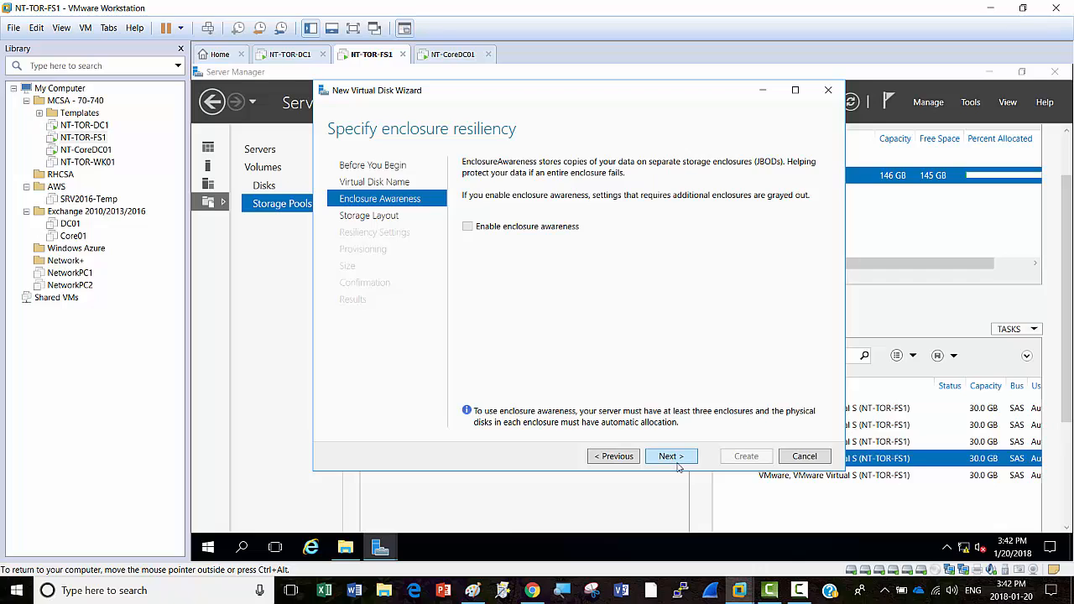
# Step: Pass enclosure awareness and keep Mirror as the storage layout
pyautogui.click(673, 460)
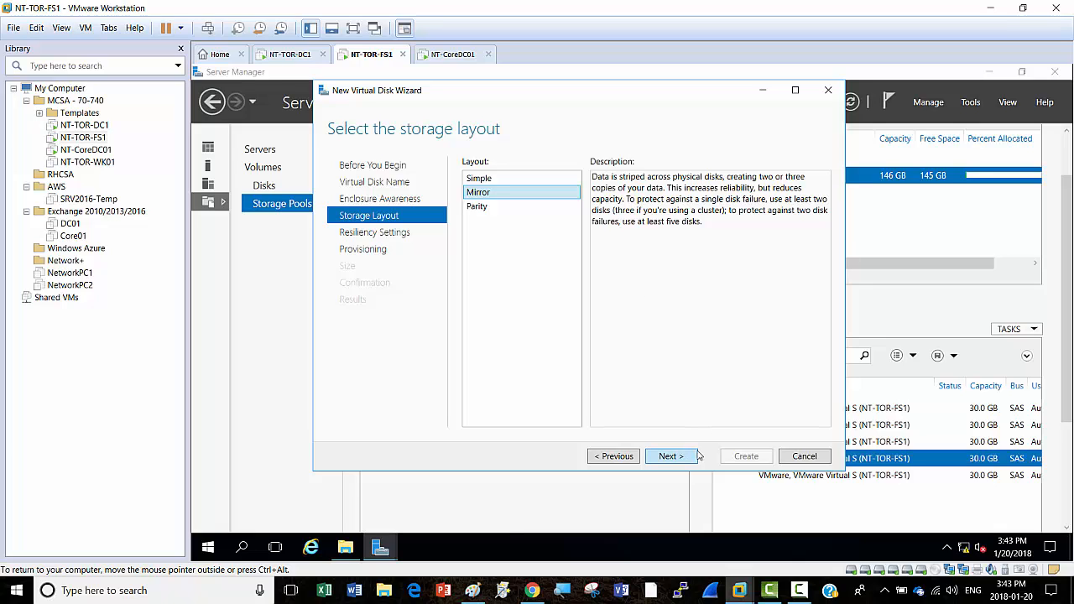
pyautogui.click(671, 457)
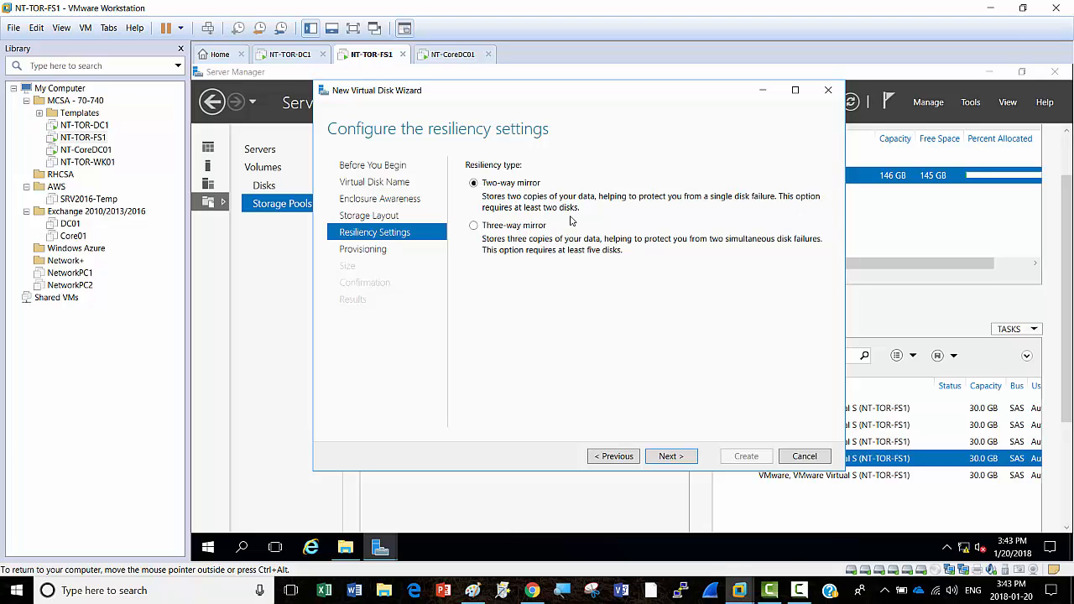
# Step: Choose Three-way mirror resiliency and Thin provisioning for the virtual disk
pyautogui.click(475, 227)
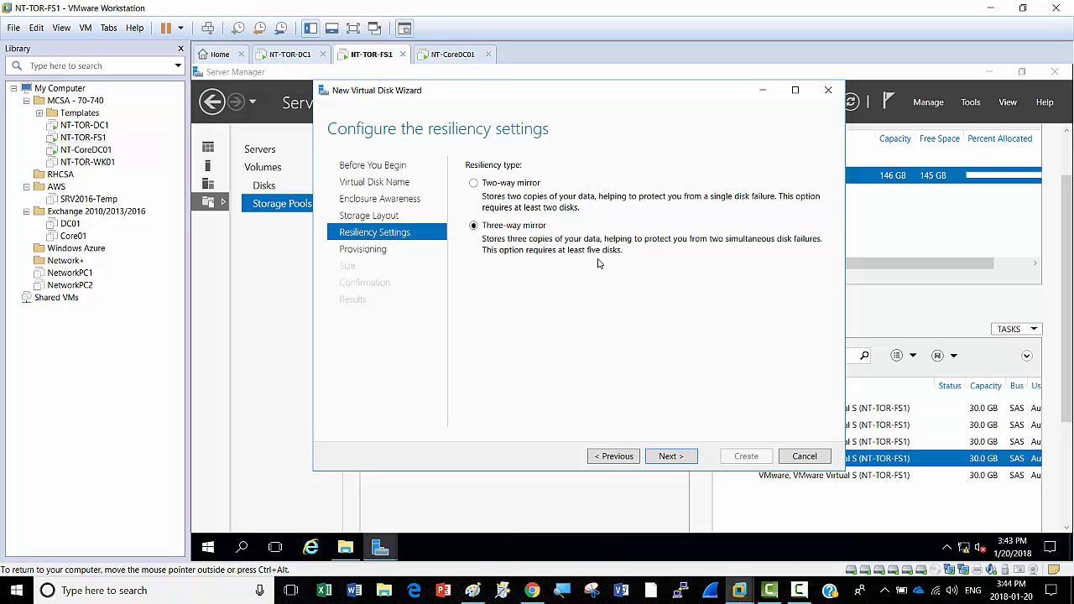
pyautogui.click(671, 459)
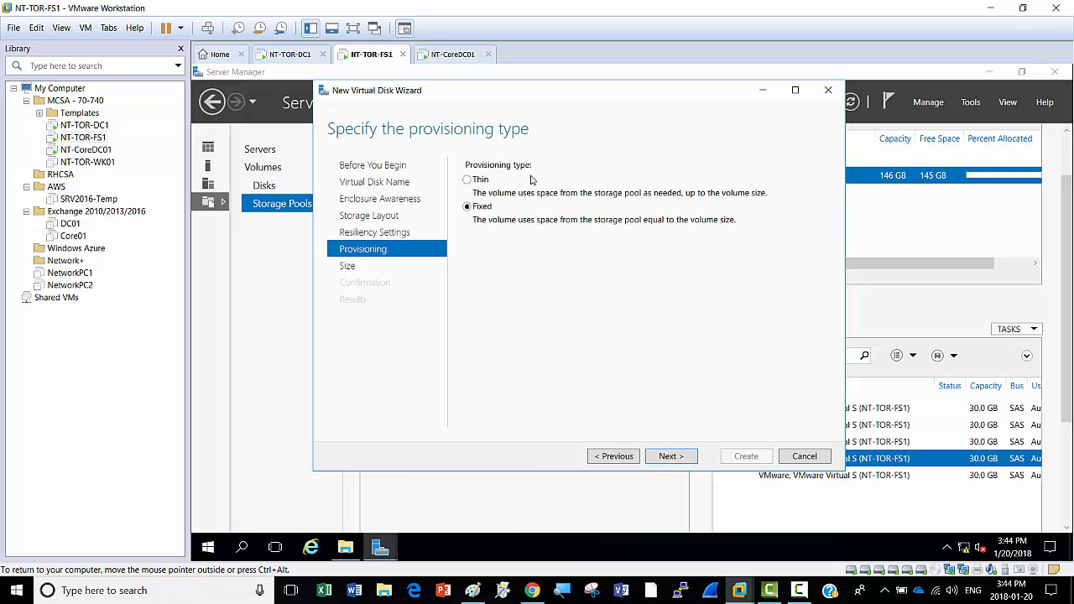
pyautogui.click(467, 181)
# Step: Enter 150 GB as the virtual disk size and go on to the Confirmation page
pyautogui.click(671, 456)
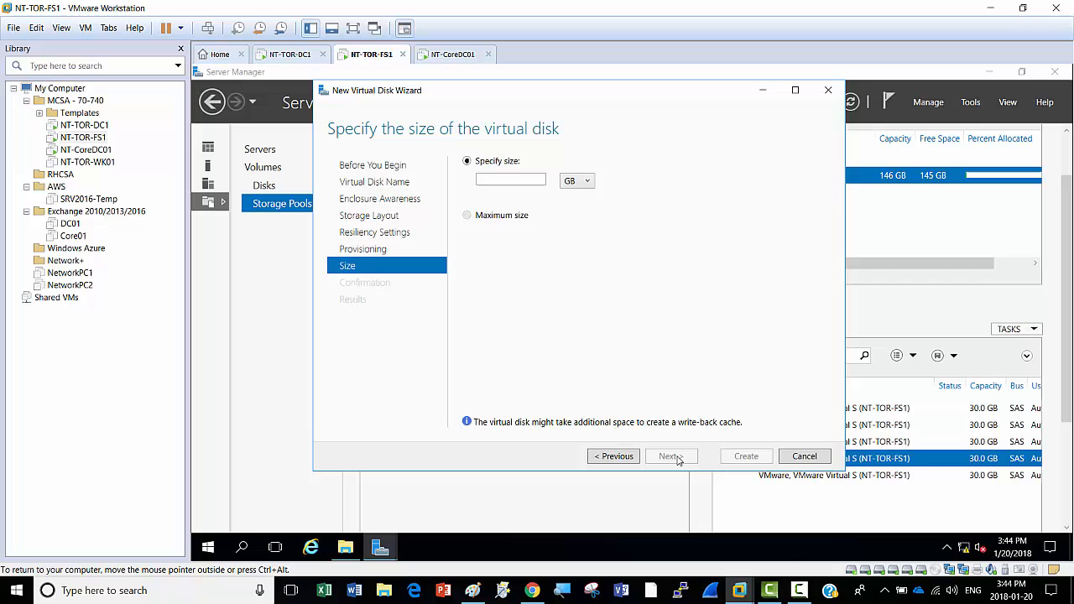
pyautogui.click(486, 179)
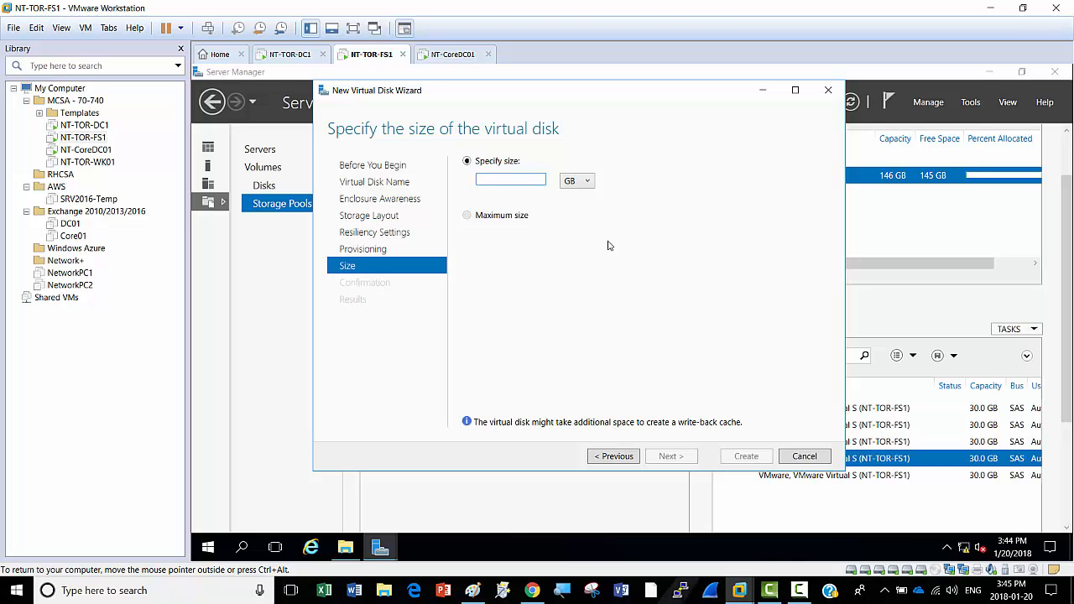
pyautogui.write('150')
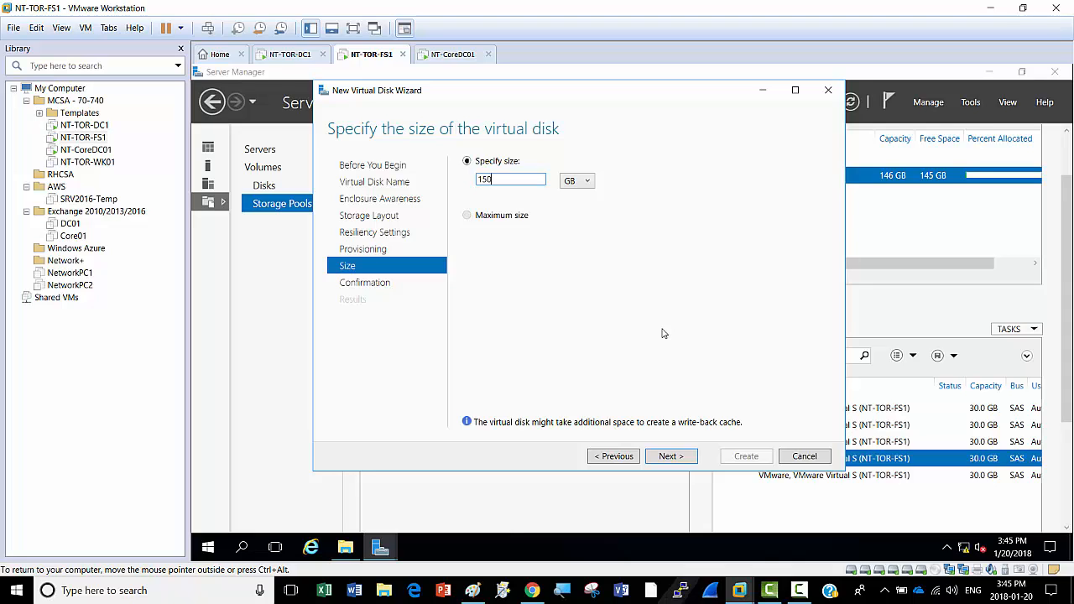
pyautogui.click(675, 458)
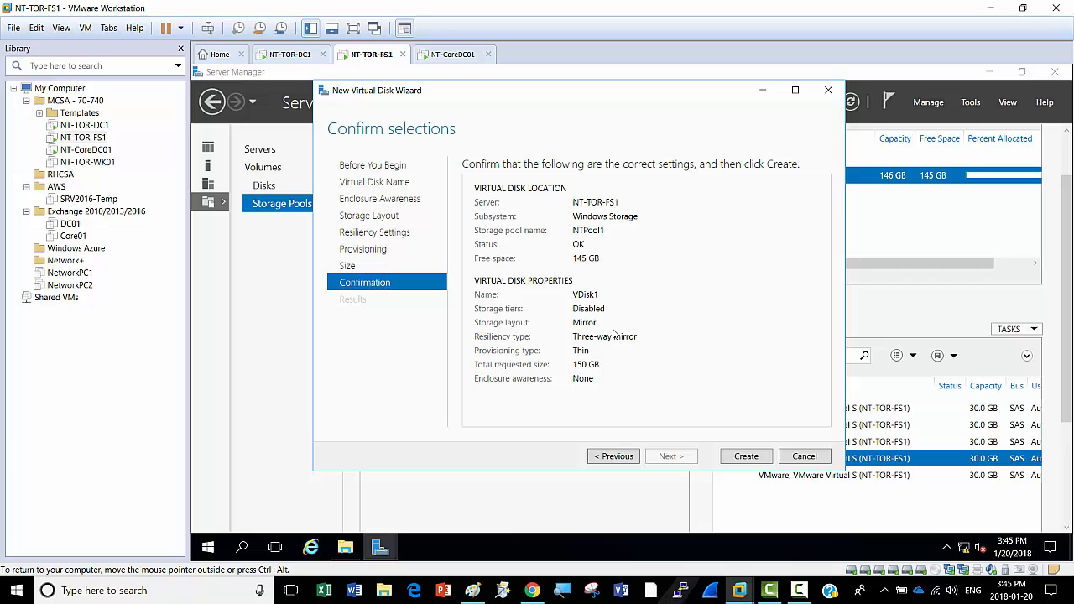
# Step: Create VDisk1 and close the wizard with volume creation enabled
pyautogui.click(746, 458)
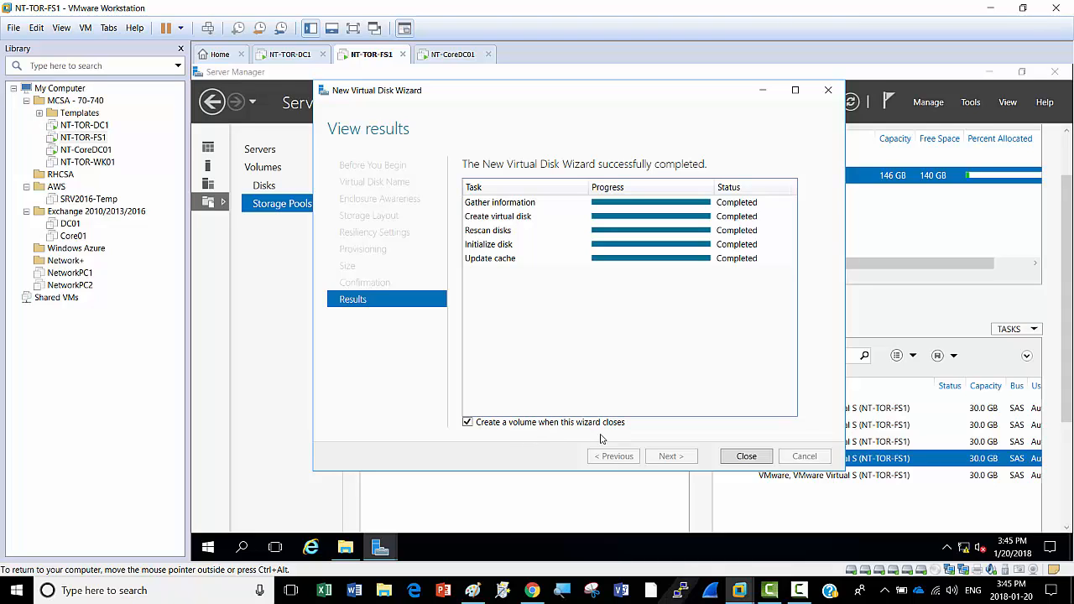
pyautogui.click(746, 456)
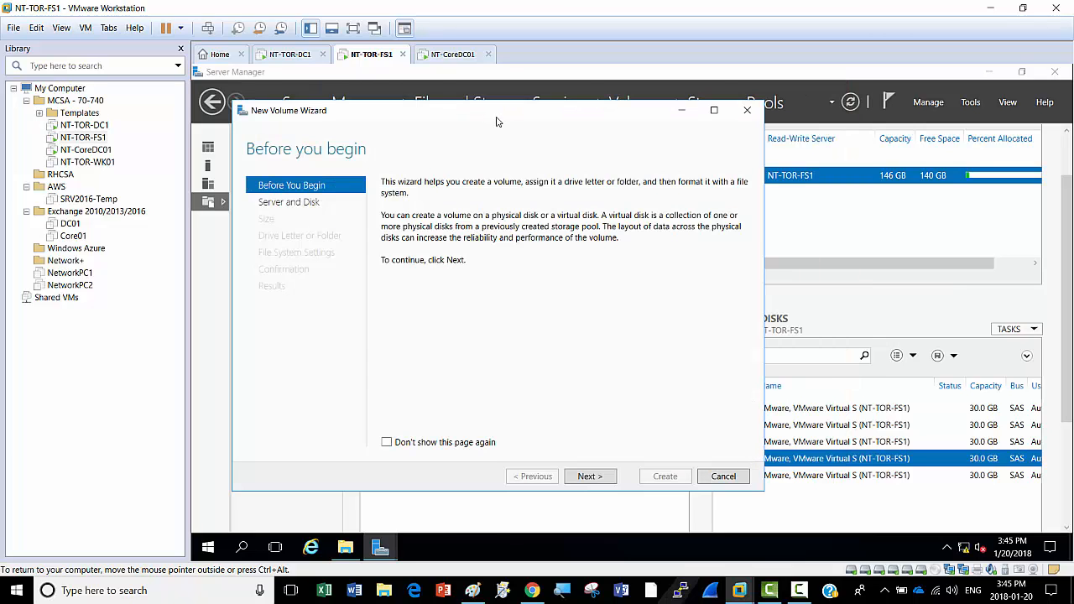
# Step: Move the New Volume Wizard window slightly
pyautogui.moveTo(496, 121); pyautogui.dragTo(541, 111)
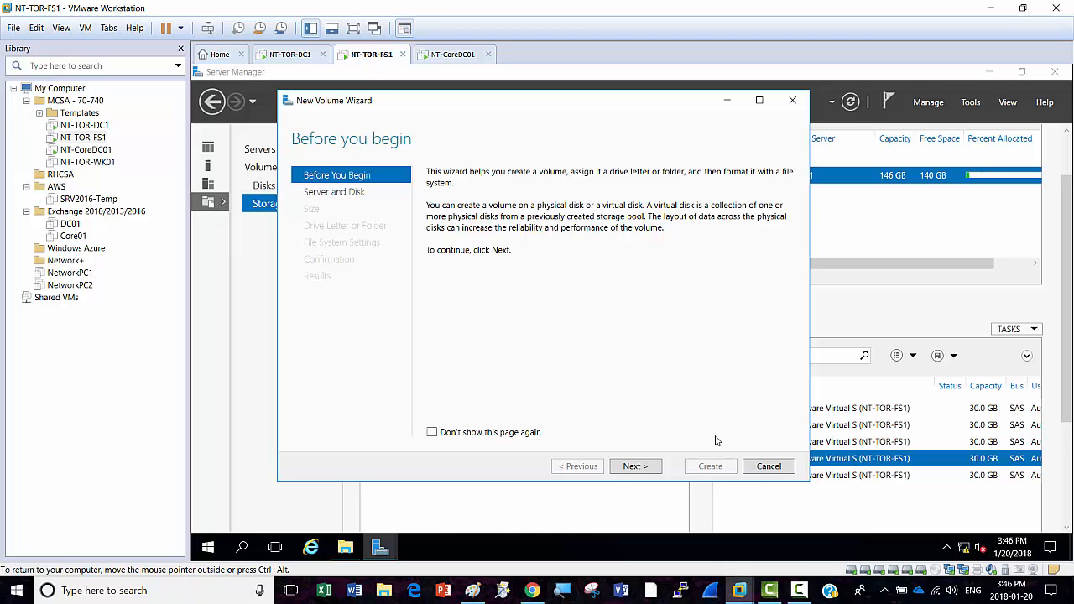
# Step: Keep server NT-TOR-FS1, Disk 6 (VDisk1), and the full 150 GB volume size
pyautogui.click(644, 474)
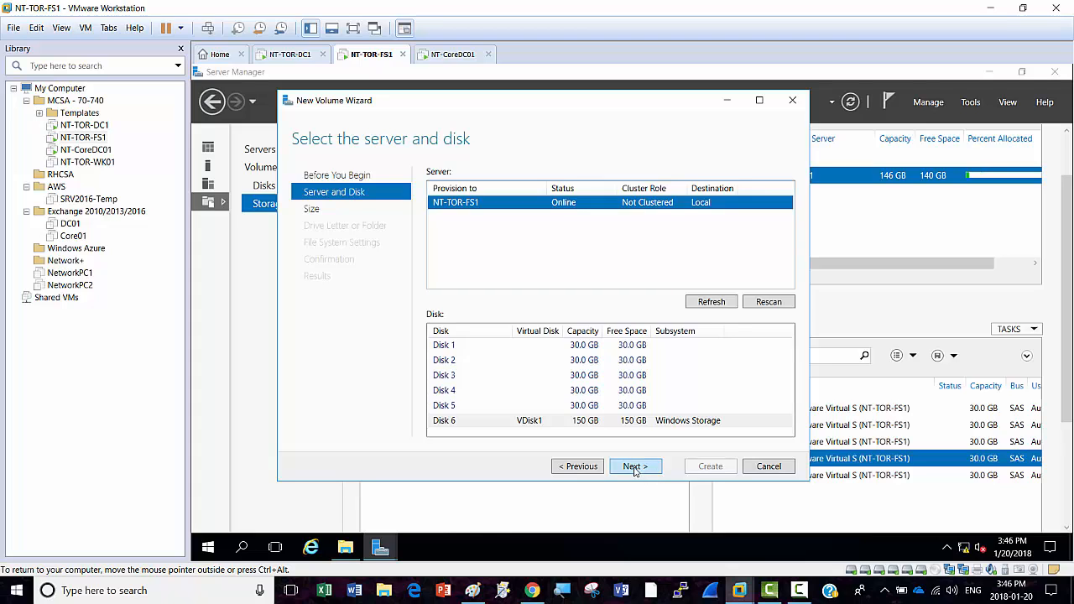
pyautogui.click(636, 467)
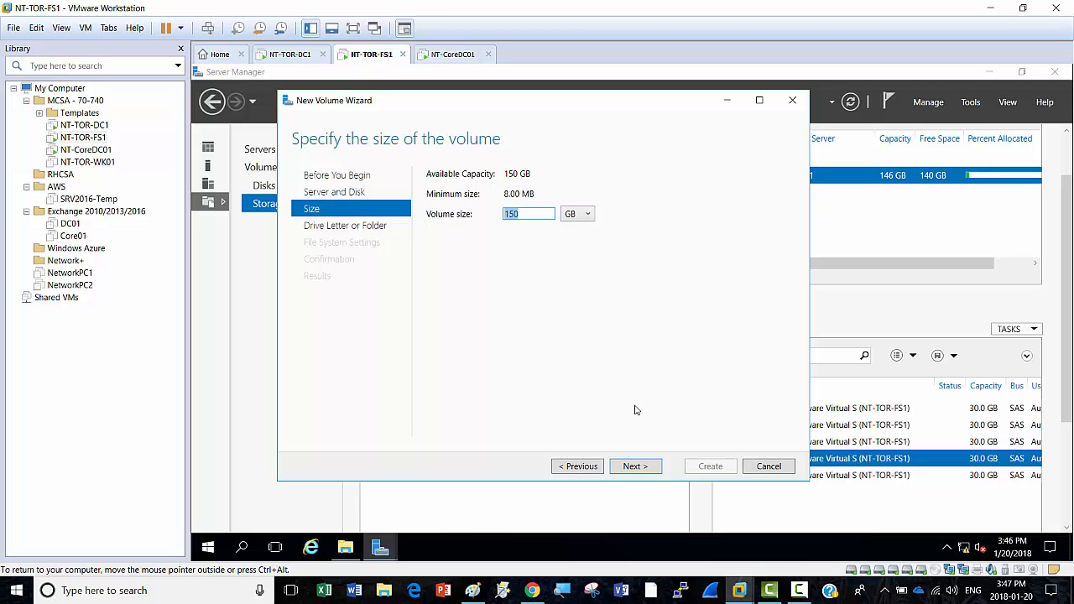
pyautogui.click(637, 466)
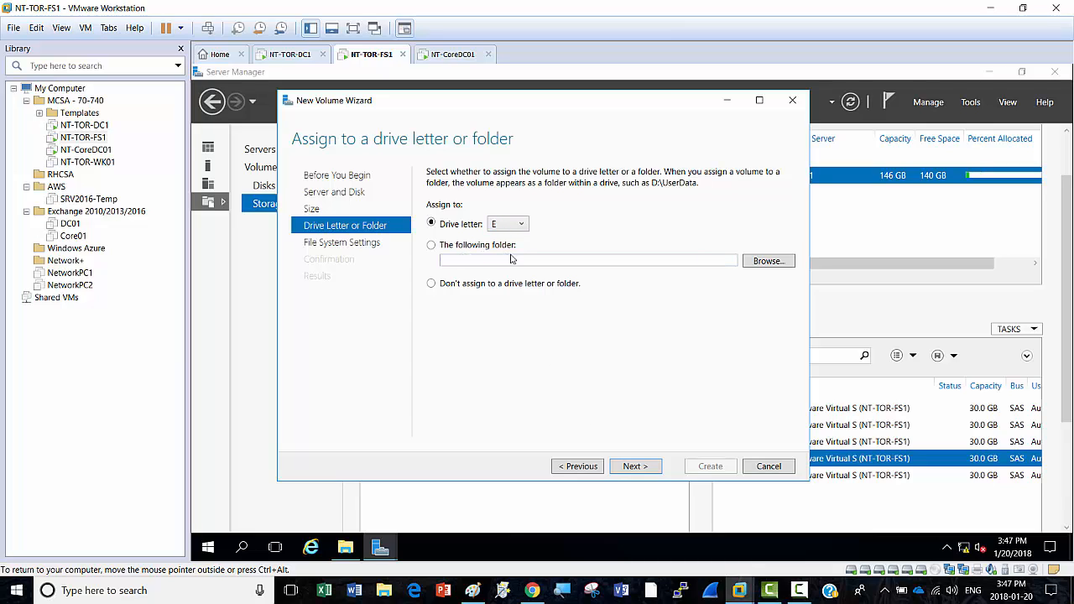
pyautogui.click(779, 263)
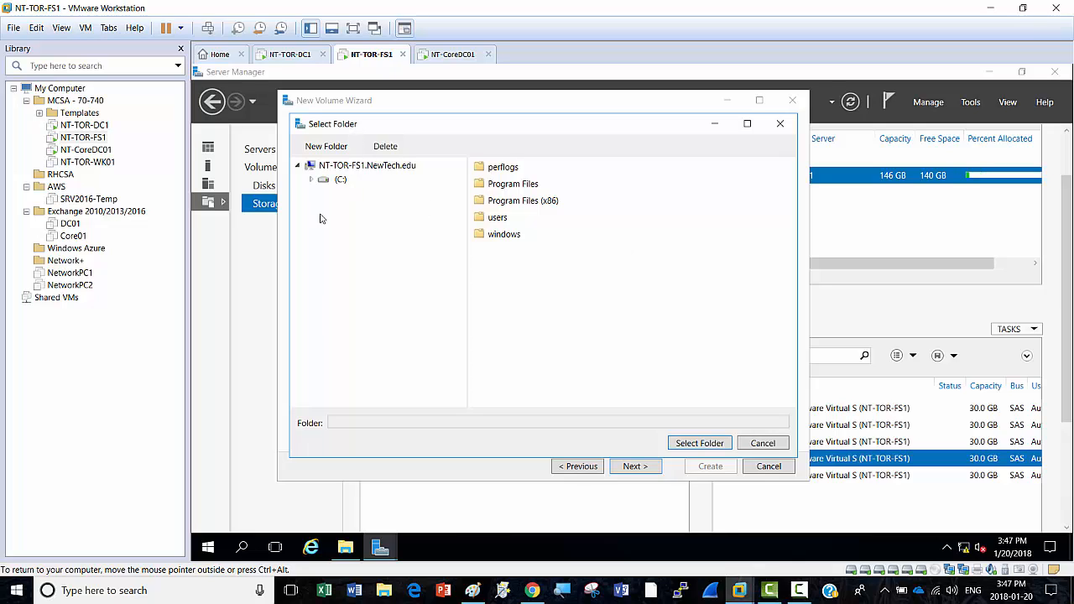
pyautogui.click(312, 180)
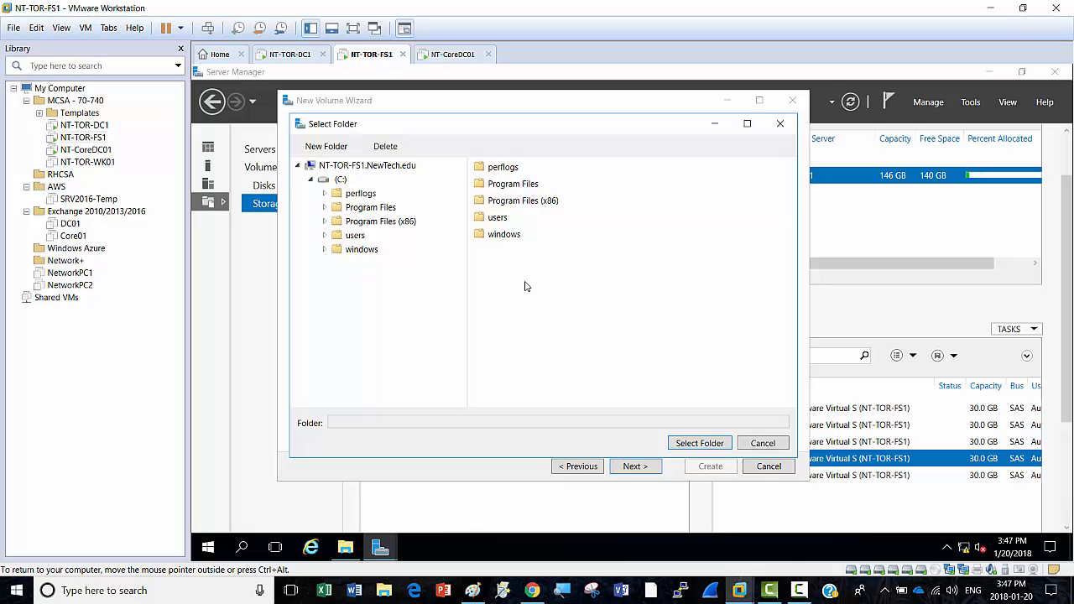
pyautogui.click(772, 470)
pyautogui.click(575, 472)
pyautogui.click(760, 443)
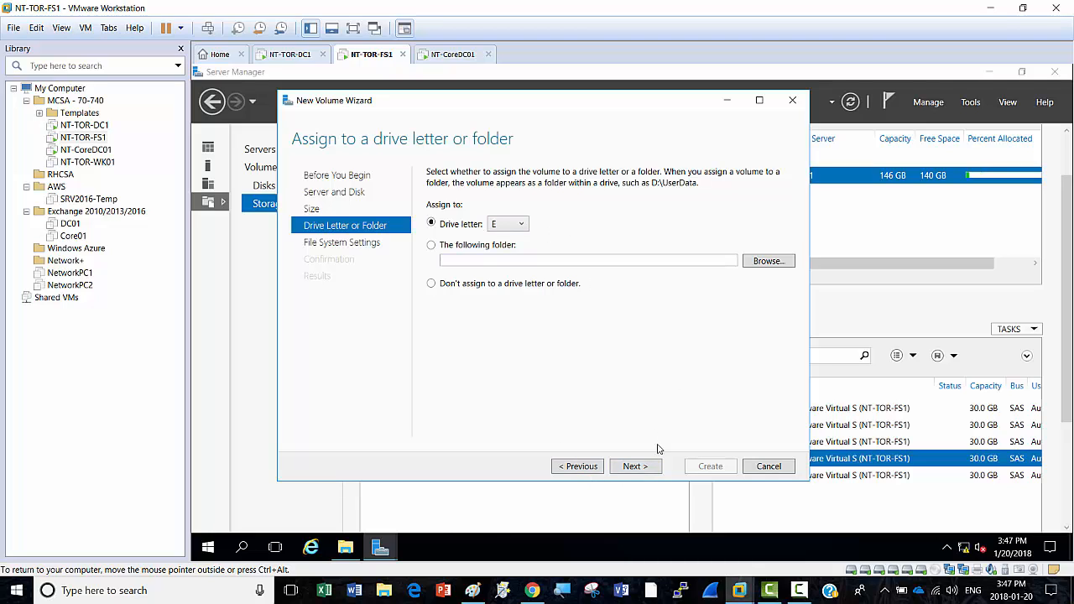
# Step: Keep drive letter E, label the volume 'Mirror', and compare the NTFS and ReFS options
pyautogui.click(637, 470)
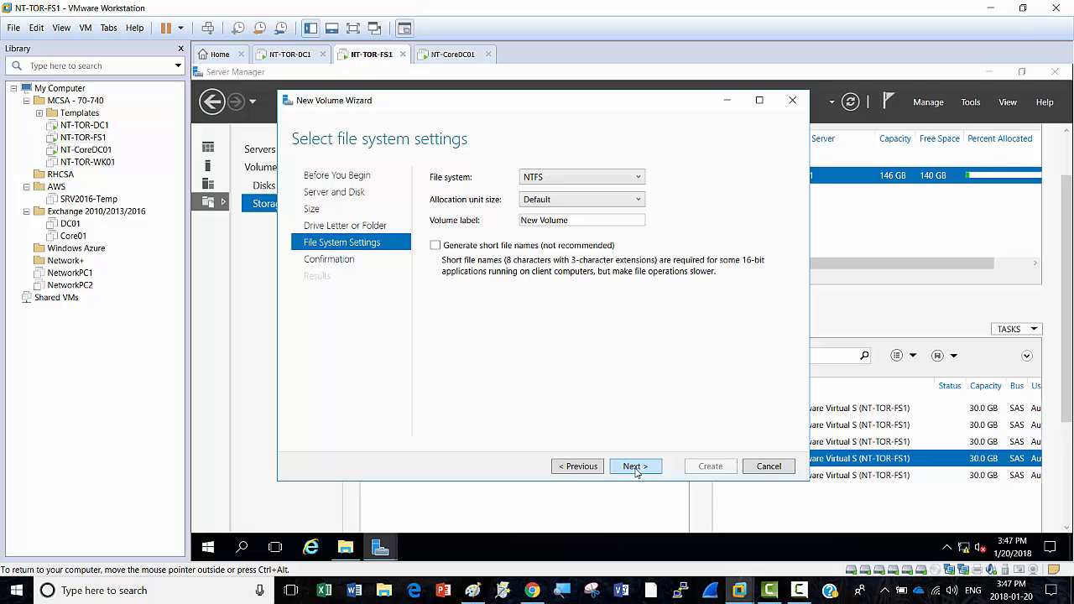
pyautogui.tripleClick(586, 221)
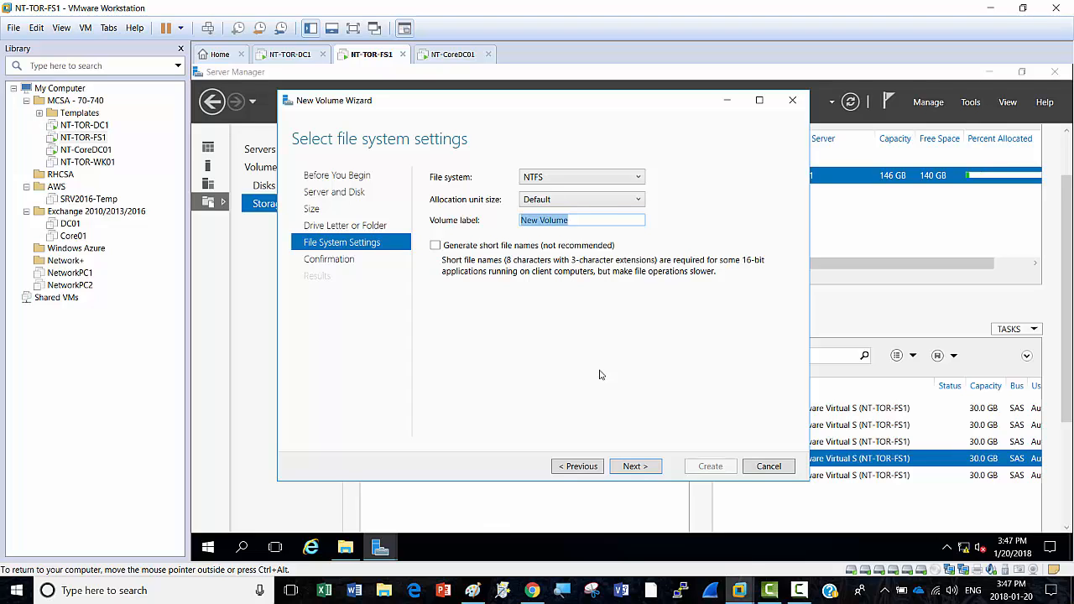
pyautogui.write('Mirror')
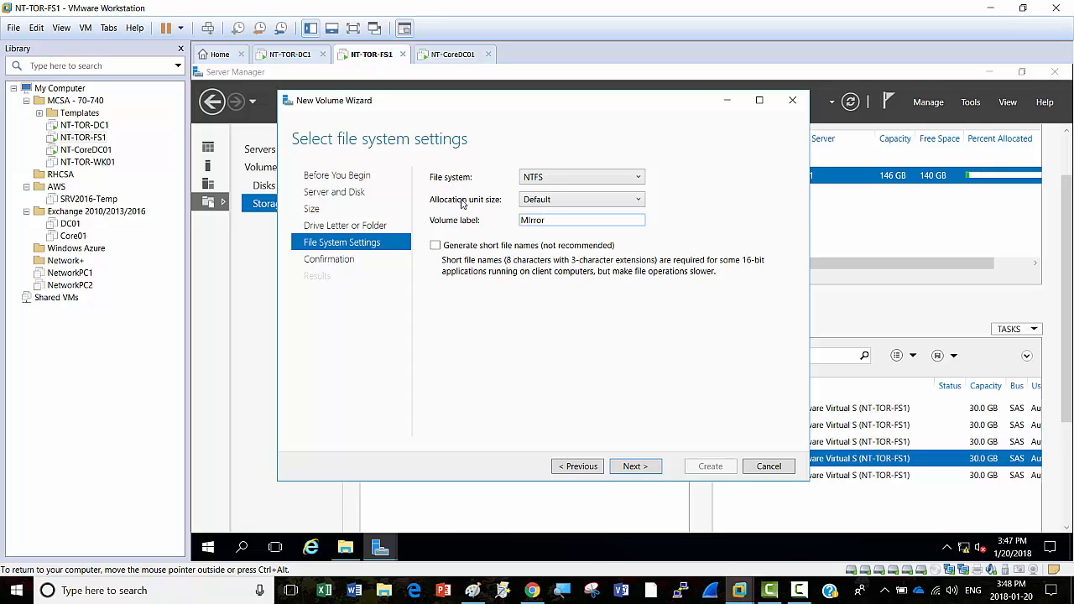
pyautogui.click(639, 178)
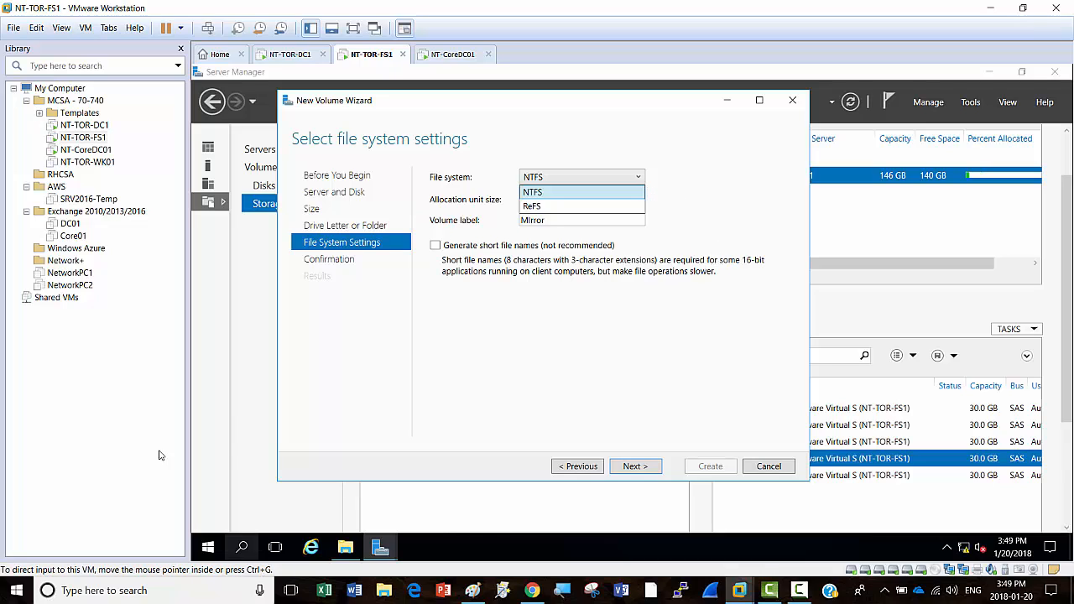
pyautogui.click(478, 591)
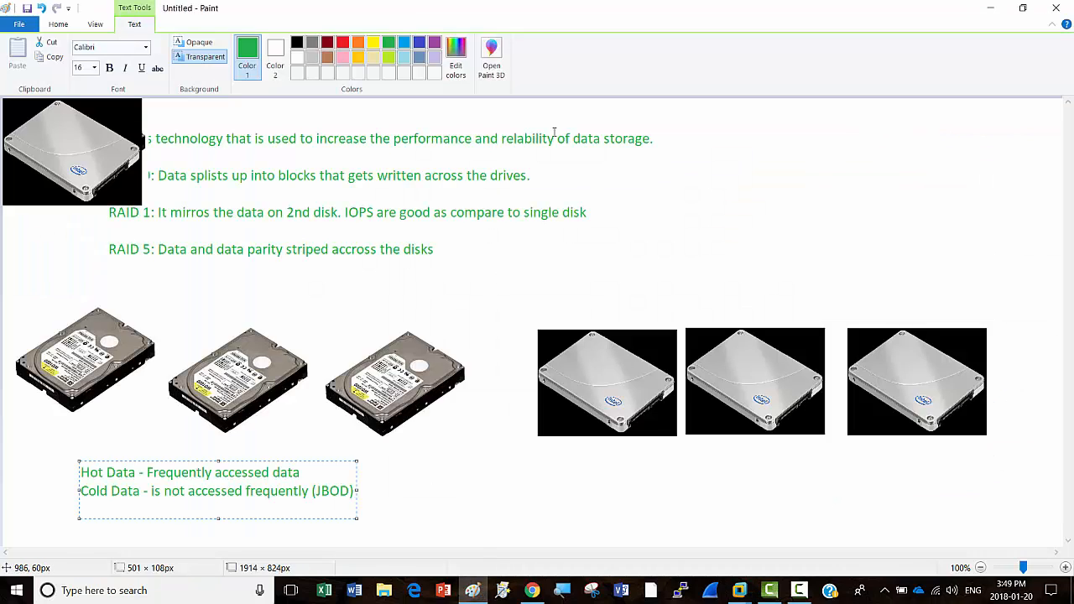
# Step: Start a new blank Paint canvas with an 'NTFS' heading at the top left
pyautogui.rightClick(472, 591)
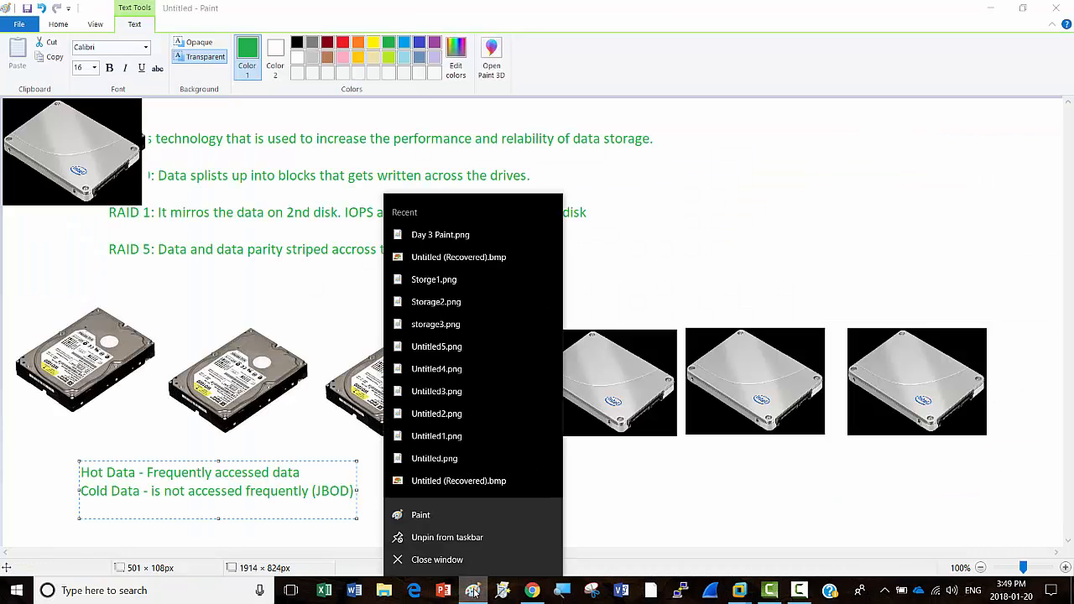
pyautogui.click(436, 517)
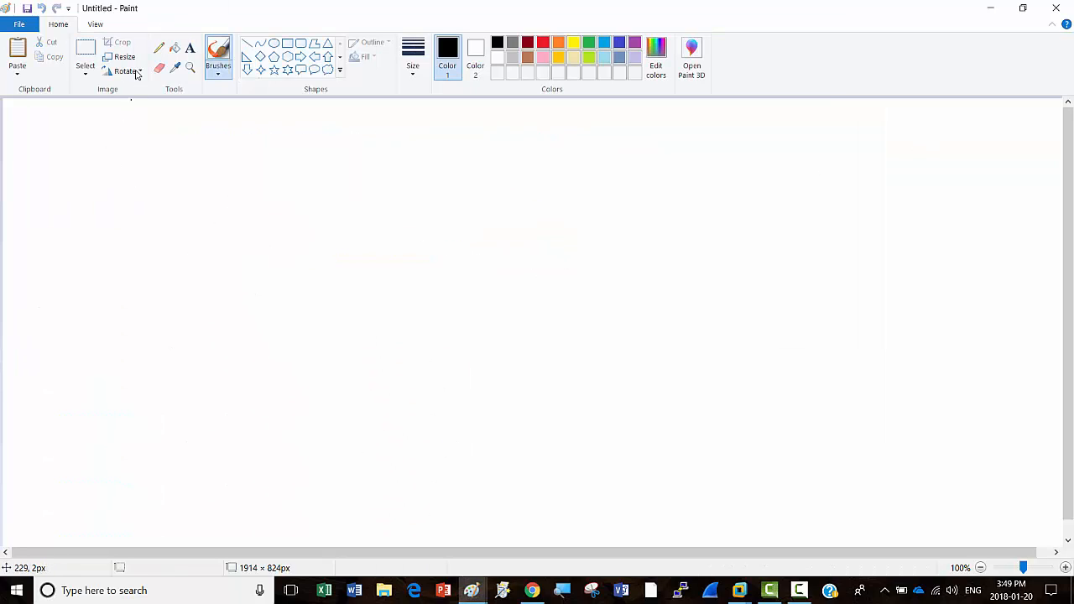
pyautogui.click(191, 49)
pyautogui.click(111, 156)
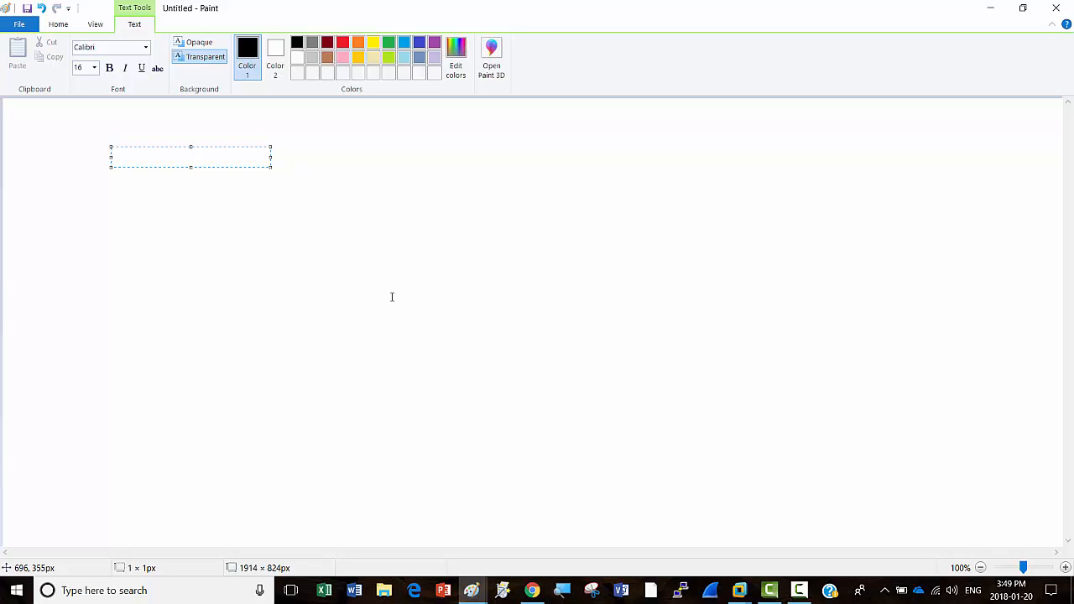
pyautogui.write('NTFS')
pyautogui.press('Return')
# Step: Add the note '1- Its for Network Operating Systems (NOS)', widening the text box
pyautogui.write('1')
pyautogui.write('-')
pyautogui.write('INT')
pyautogui.press('BackSpace')
pyautogui.press('BackSpace')
pyautogui.write('r')
pyautogui.press('BackSpace')
pyautogui.write('ts')
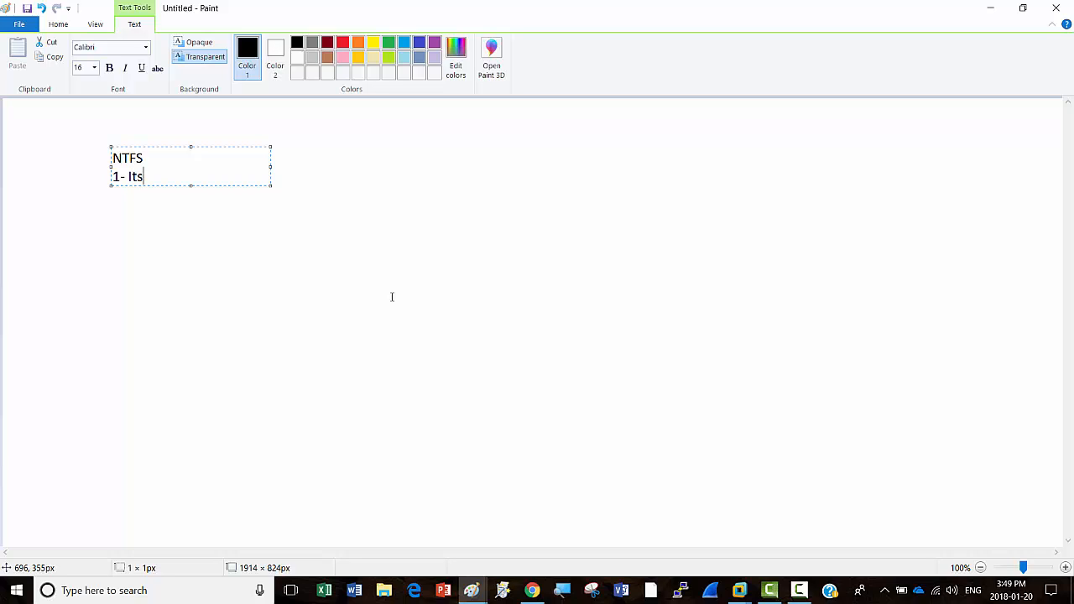
pyautogui.press('BackSpace')
pyautogui.write('s for Network Opera')
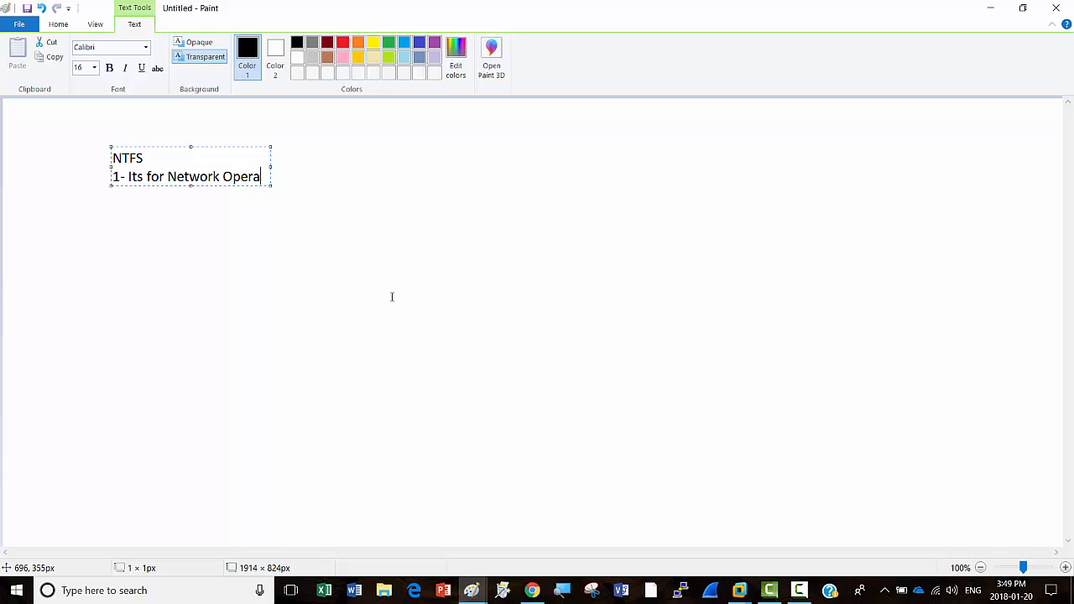
pyautogui.write('ting sy')
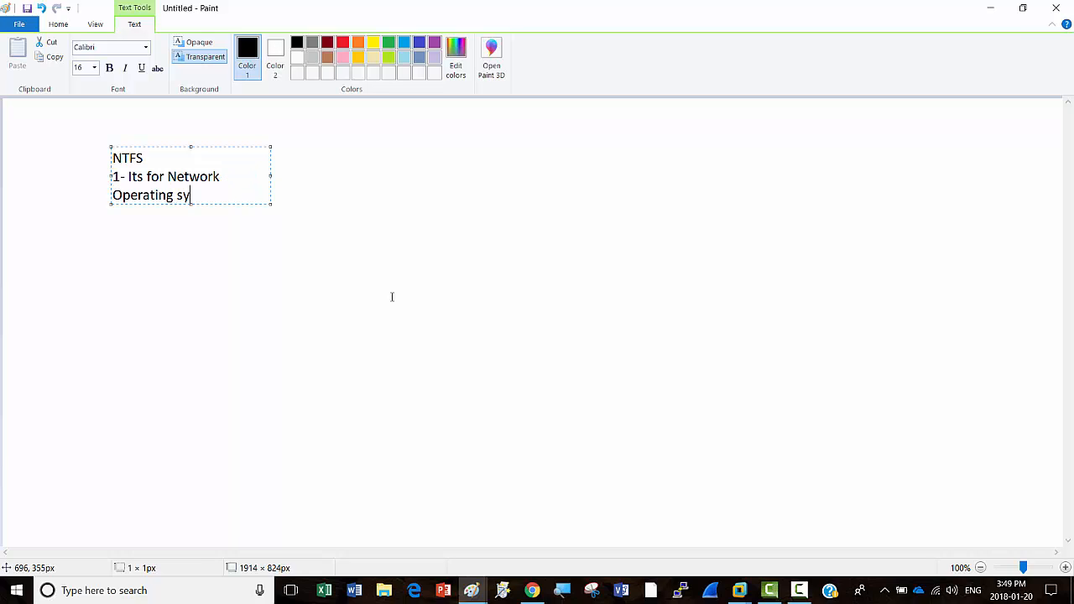
pyautogui.press('BackSpace')
pyautogui.press('BackSpace')
pyautogui.write('Sy')
pyautogui.press('BackSpace')
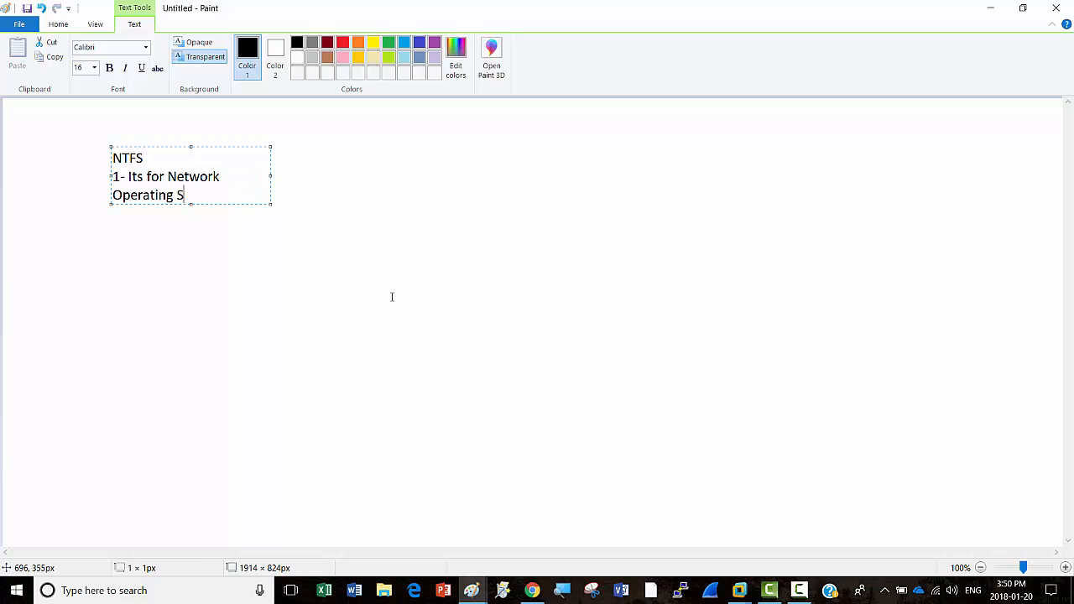
pyautogui.write('ystems')
pyautogui.moveTo(270, 177); pyautogui.dragTo(413, 178)
pyautogui.write('(')
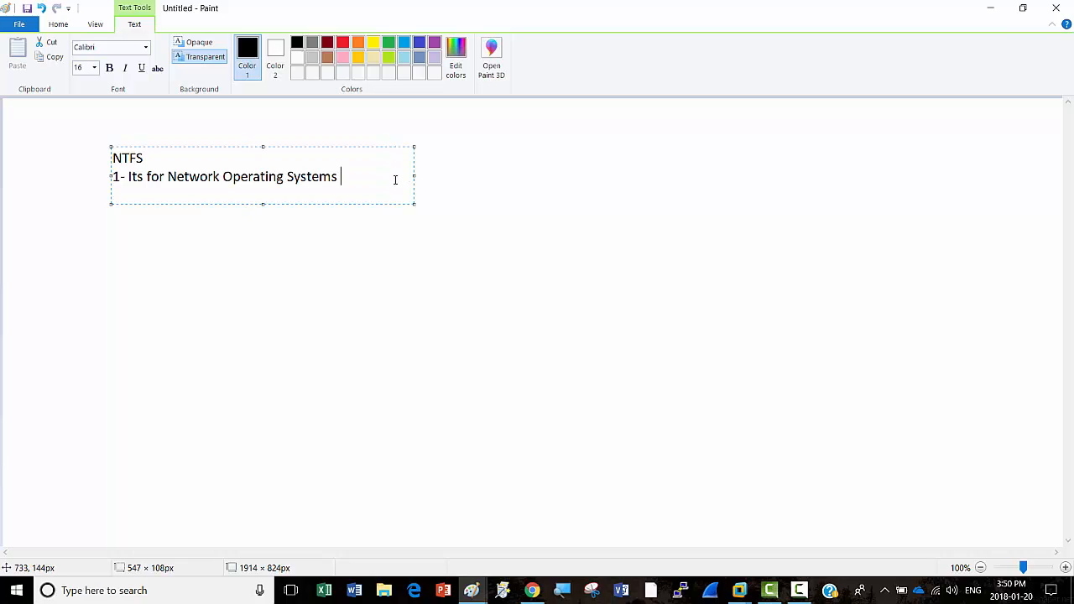
pyautogui.write('NO')
pyautogui.write('S')
pyautogui.write(')')
# Step: Add NTFS points '2 - Volume Size = 16 exabytes' and '3 - Updated the metadata inplace'
pyautogui.write('2')
pyautogui.write(' -')
pyautogui.write(' Volum')
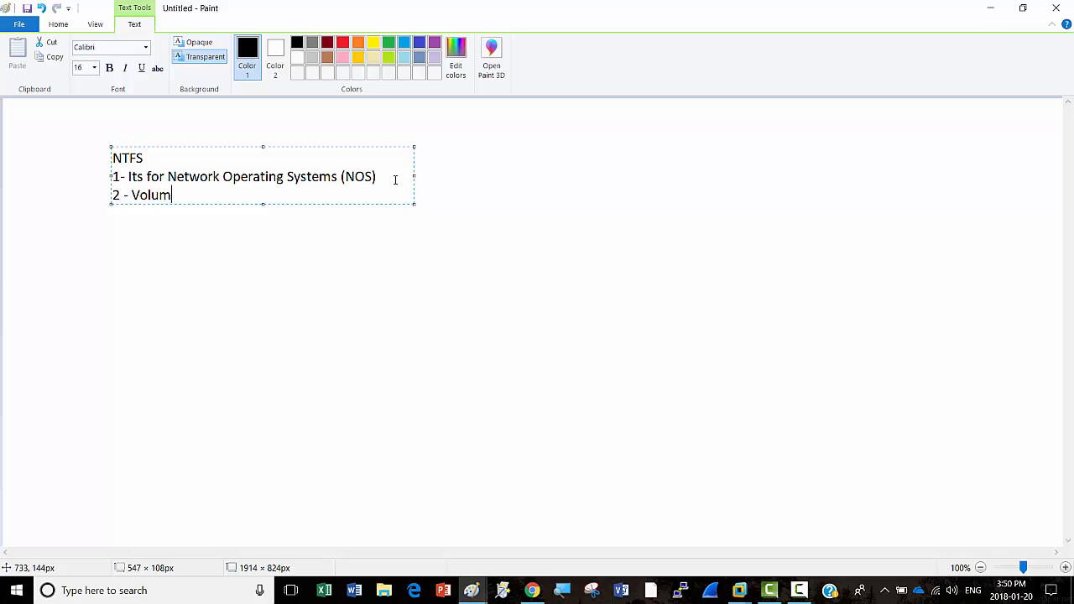
pyautogui.write('e Size')
pyautogui.click(120, 177)
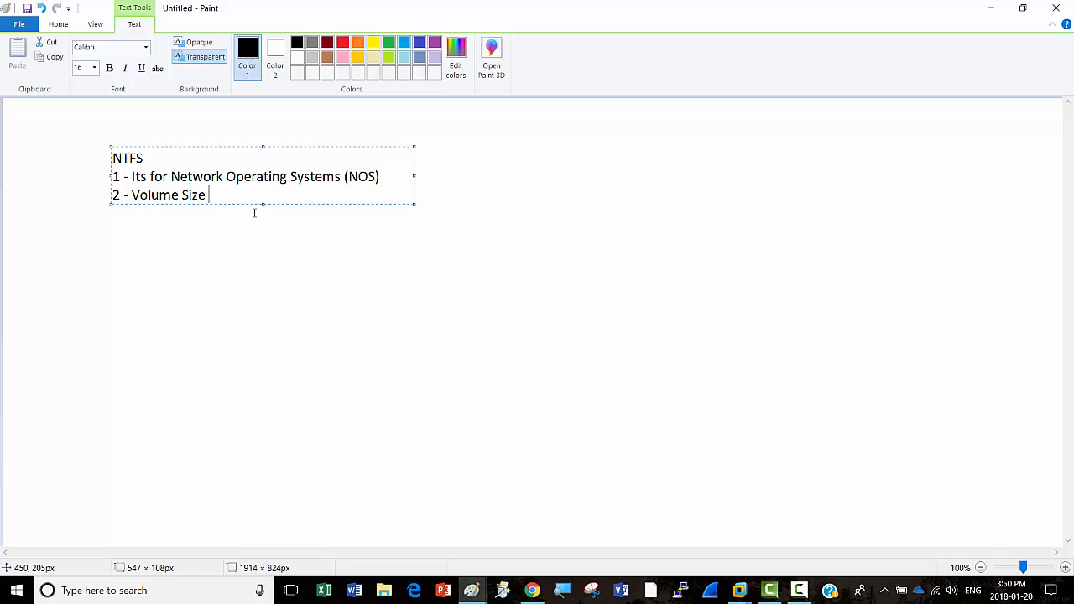
pyautogui.write('= 16 exabytes')
pyautogui.press('Return')
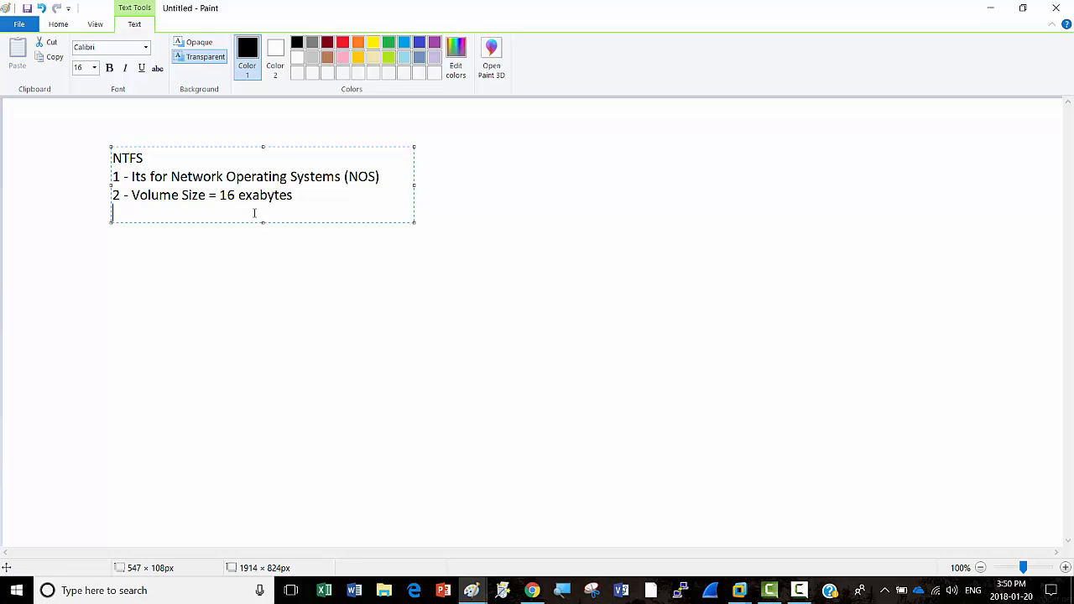
pyautogui.write('3 - Updated the ')
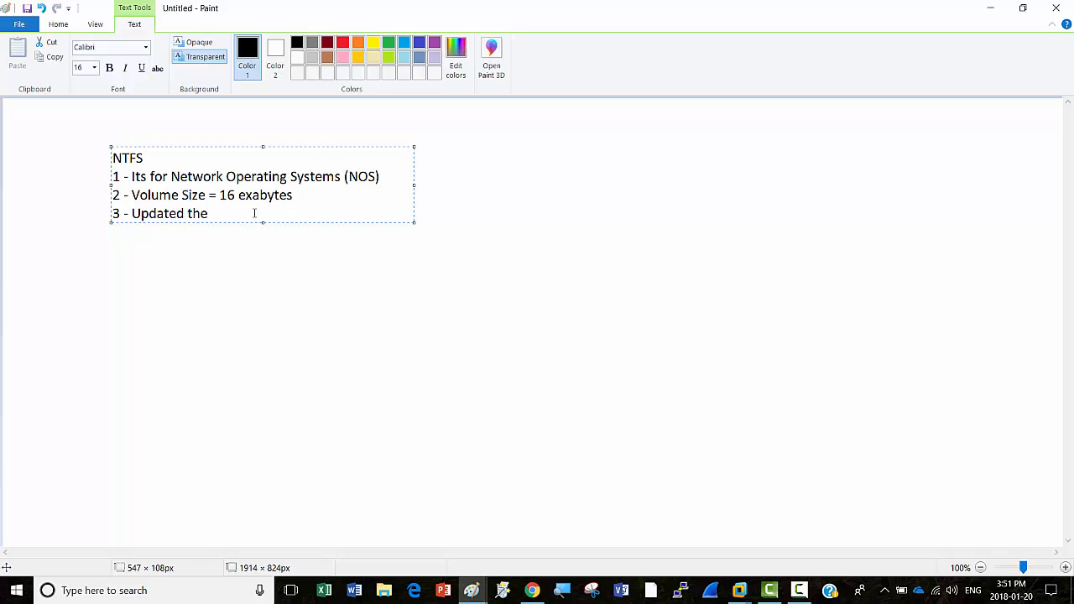
pyautogui.write('metadata inplace')
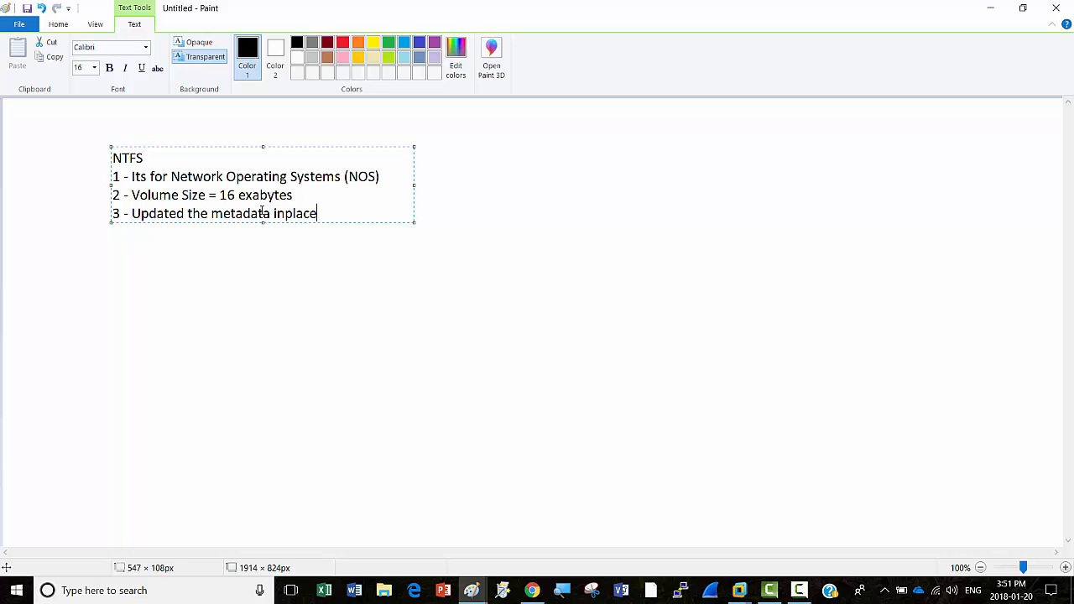
# Step: Leave blank lines and begin the 'ReFS - New Technology File System' heading below the NTFS points
pyautogui.press('Return')
pyautogui.press('Return')
pyautogui.press('Return')
pyautogui.write('R')
pyautogui.press('BackSpace')
pyautogui.write('R')
pyautogui.write('eFS')
pyautogui.write(' - ')
pyautogui.write('New Te')
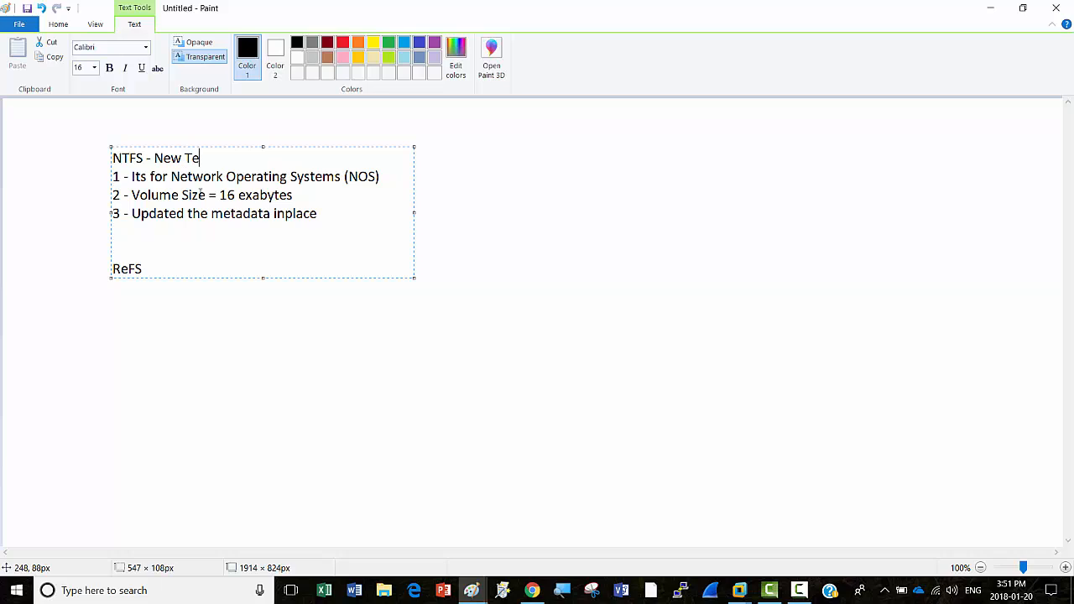
pyautogui.write('chnology File System')
# Step: Fix the heading to 'New Technology File System', append '- Resilient File System' after ReFS, and begin '- Journey from File Servers'
pyautogui.click(148, 269)
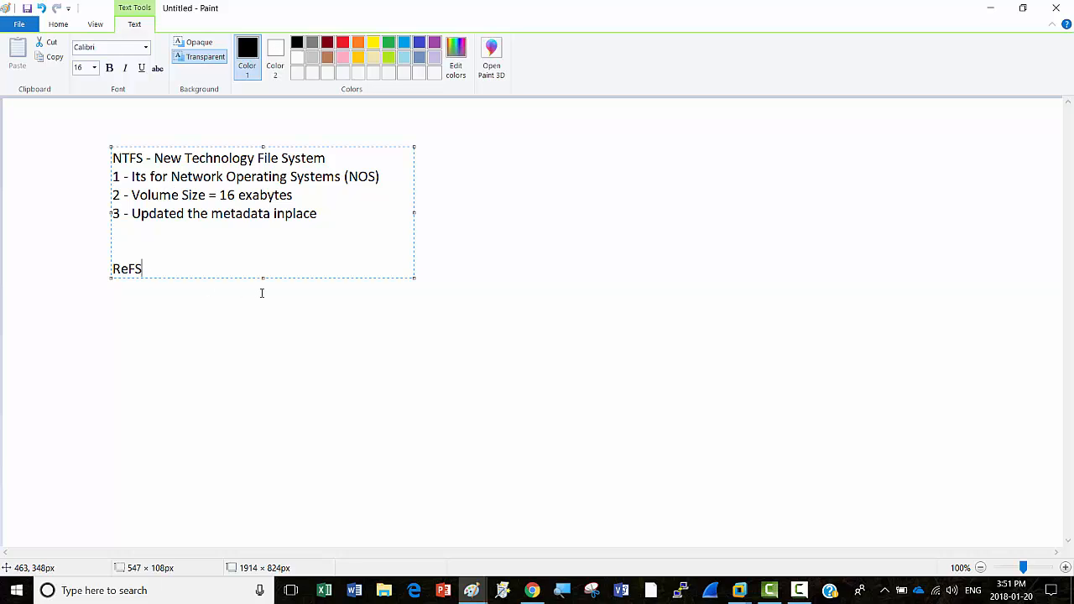
pyautogui.write('- Resilient File System')
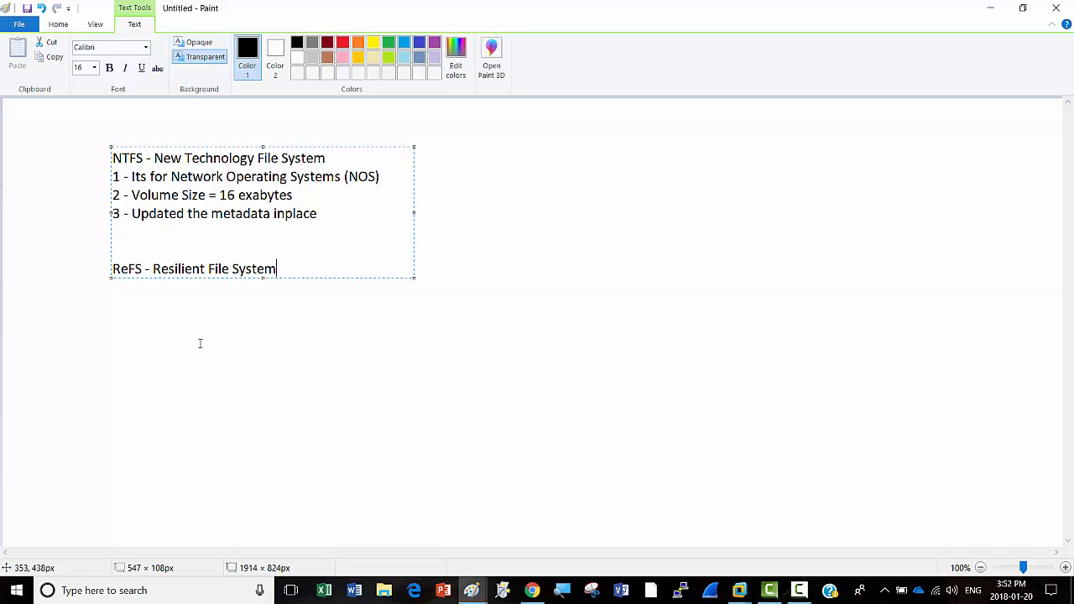
pyautogui.write('- Journey from File Servers')
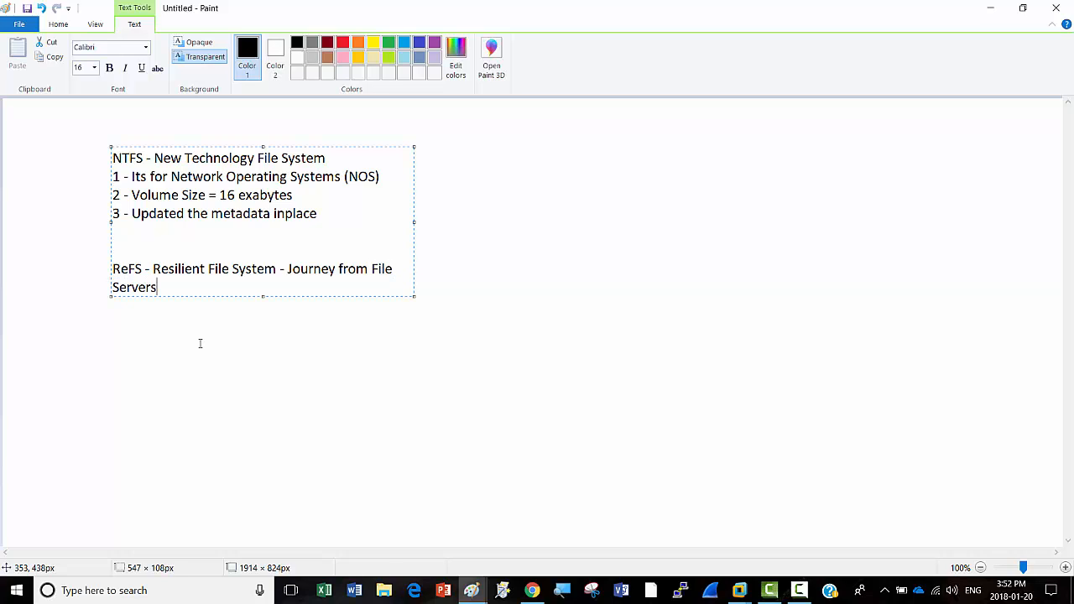
# Step: Make the ReFS line read 'Journey from File Server System to Mainstream File System' on one widened line, then select it
pyautogui.press('BackSpace')
pyautogui.moveTo(414, 221); pyautogui.dragTo(590, 215)
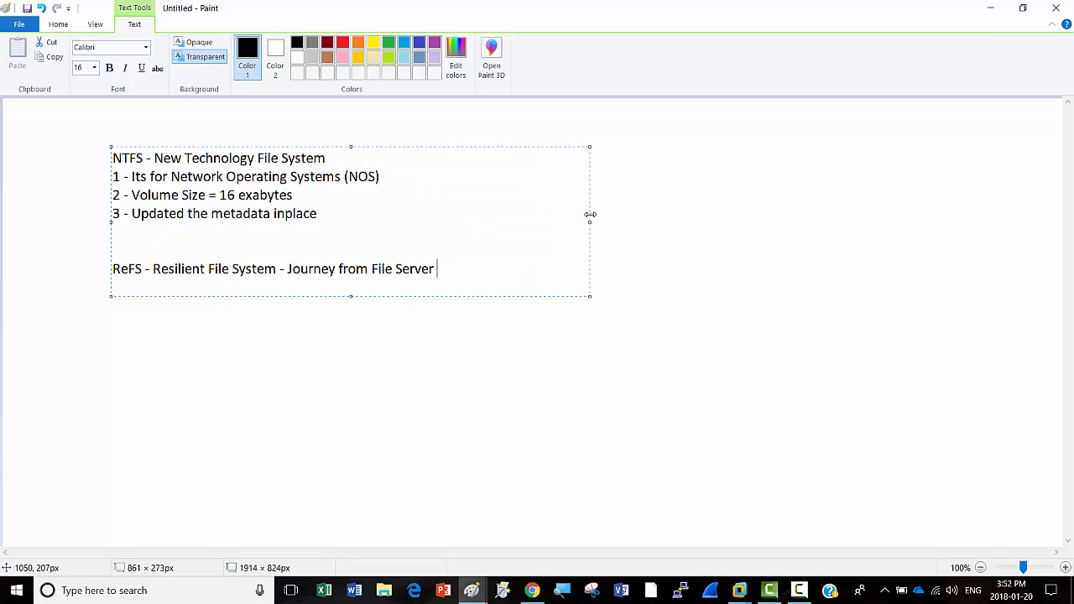
pyautogui.write('System to Mainstream')
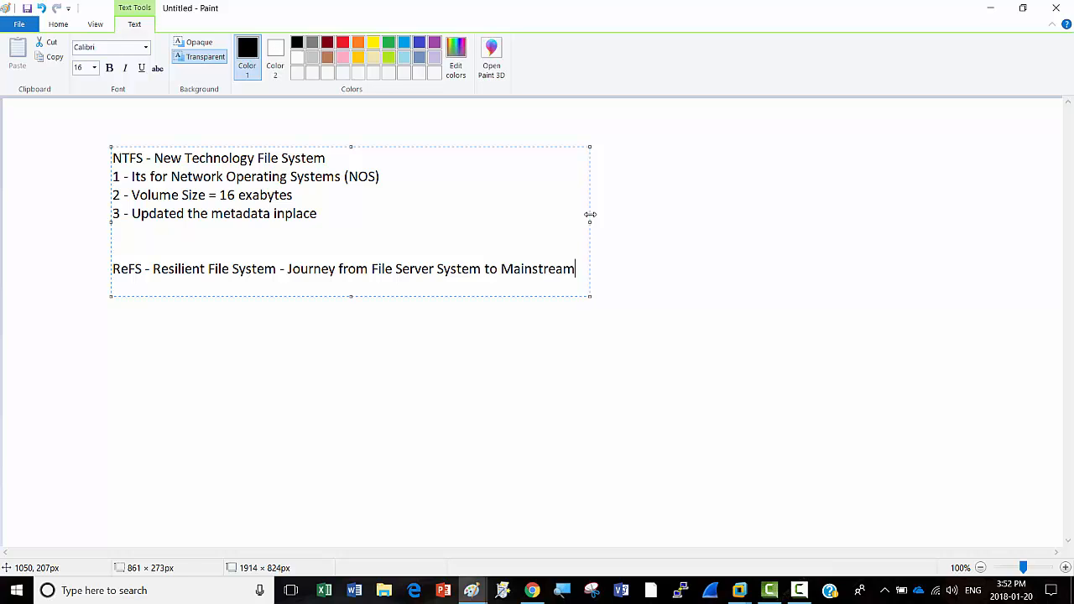
pyautogui.write(' File System')
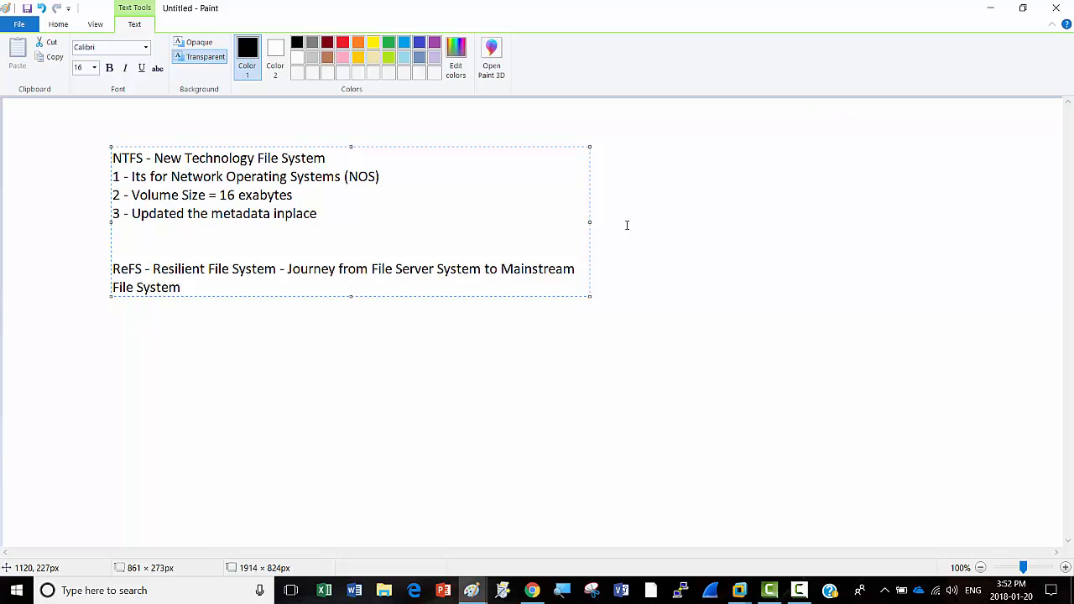
pyautogui.moveTo(590, 220); pyautogui.dragTo(703, 220)
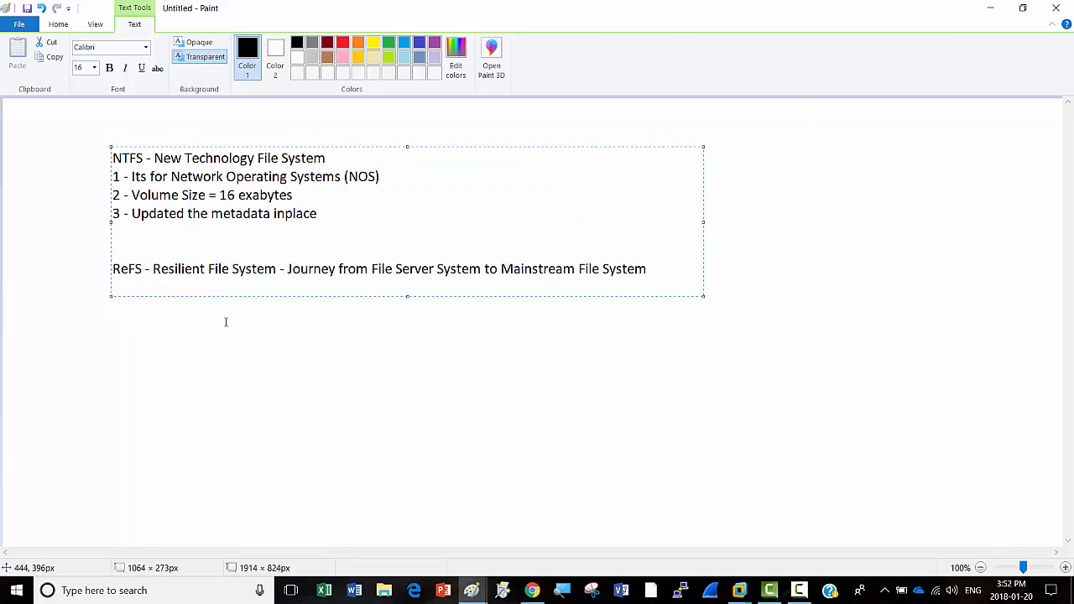
pyautogui.moveTo(112, 269); pyautogui.dragTo(651, 267)
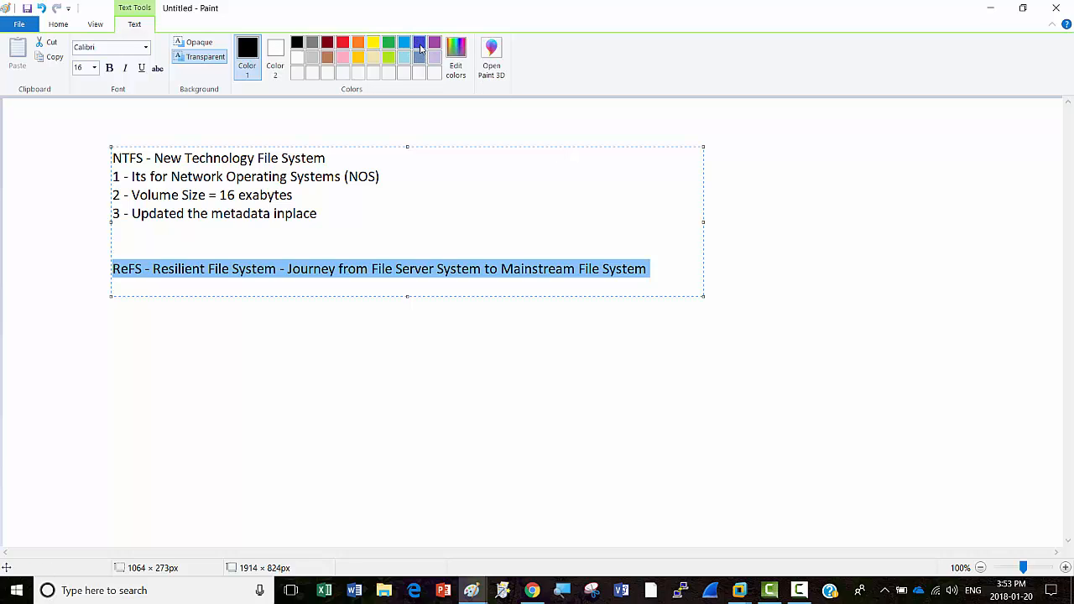
# Step: Color the ReFS line blue, add 'Volume Size: 262,144 exabytes' beneath it, and switch to Chrome
pyautogui.click(419, 42)
pyautogui.click(662, 268)
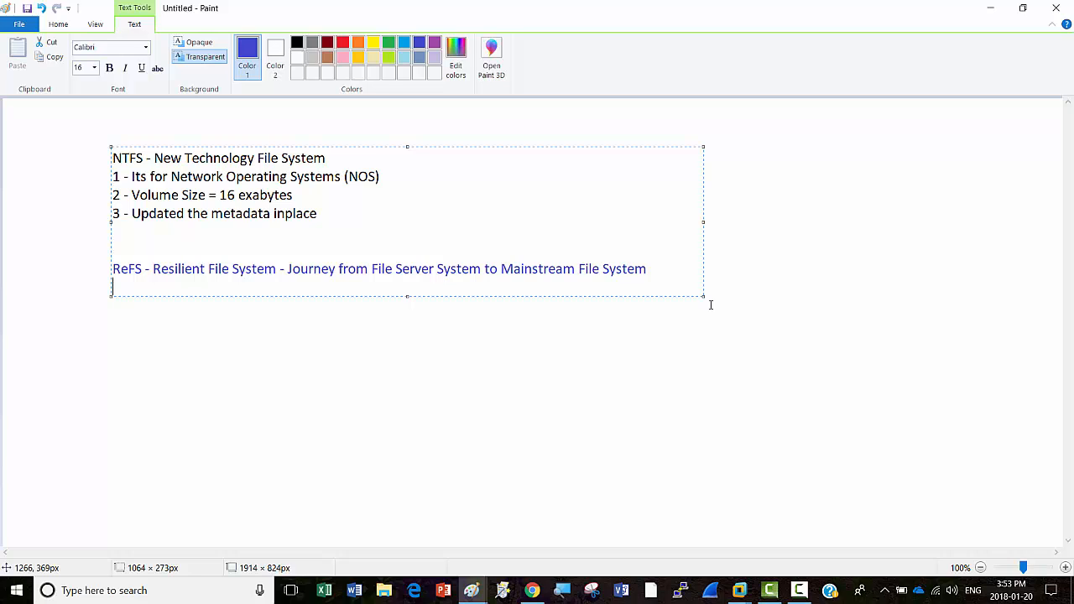
pyautogui.write('Volume Size:')
pyautogui.write('262')
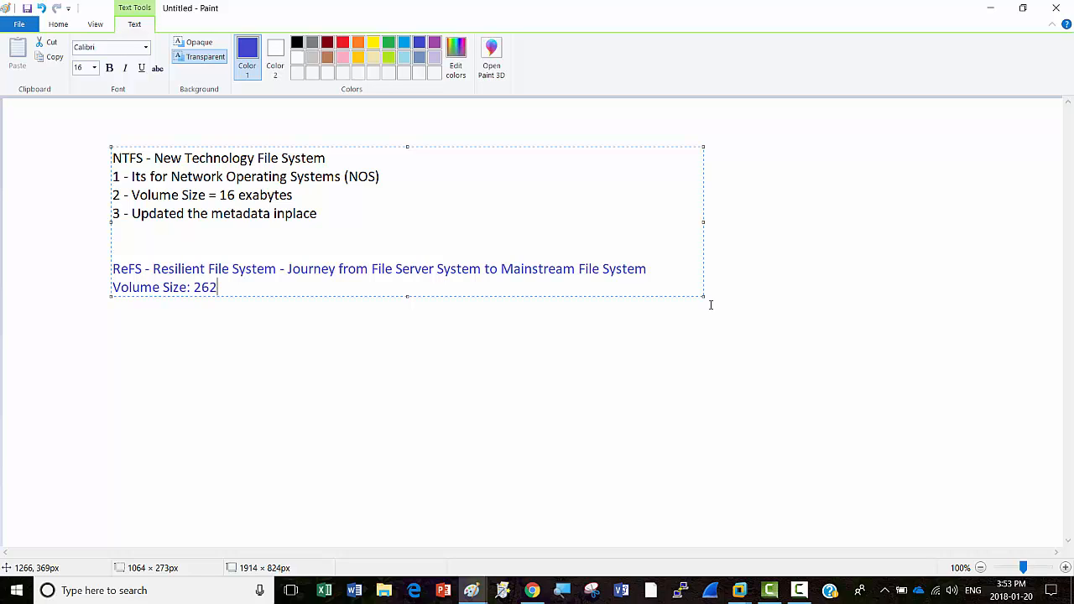
pyautogui.write(',144 exabytes')
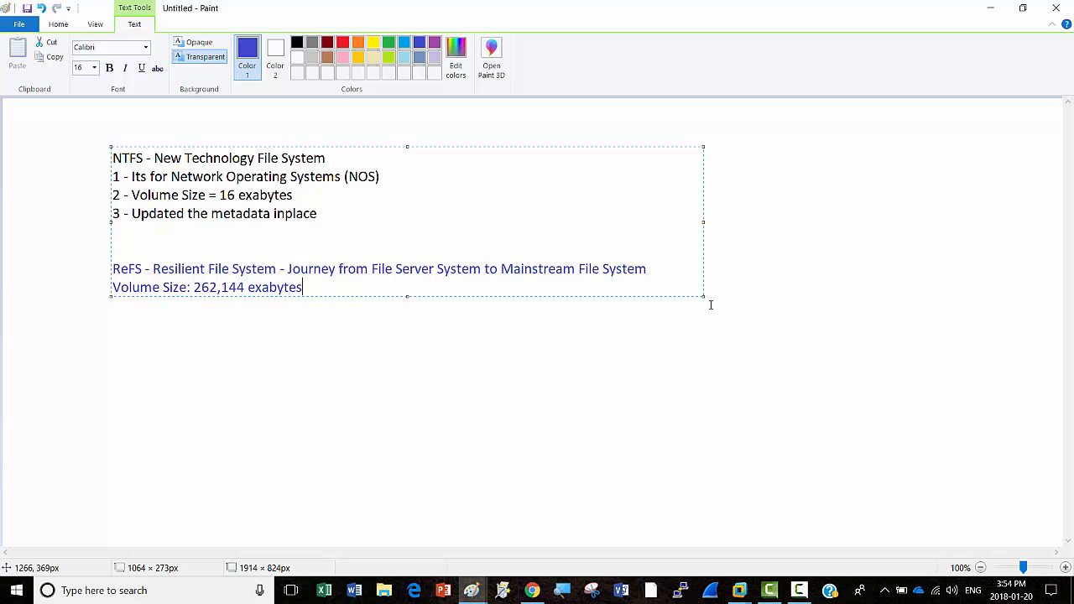
pyautogui.click(543, 596)
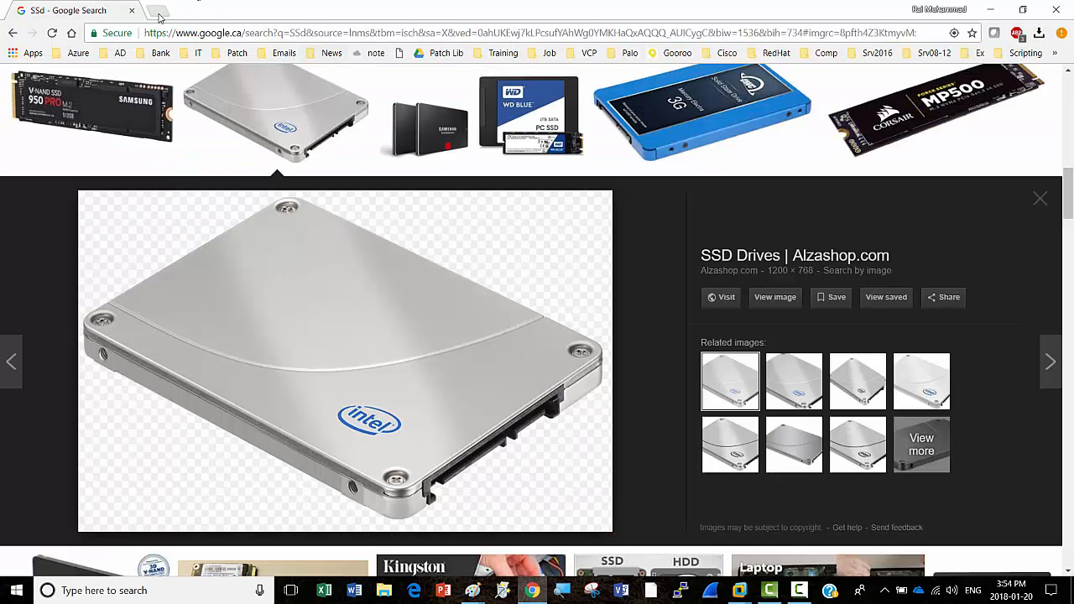
# Step: Search Google for 'what is exabytes' to find an exabyte is one quintillion bytes
pyautogui.click(12, 34)
pyautogui.click(168, 88)
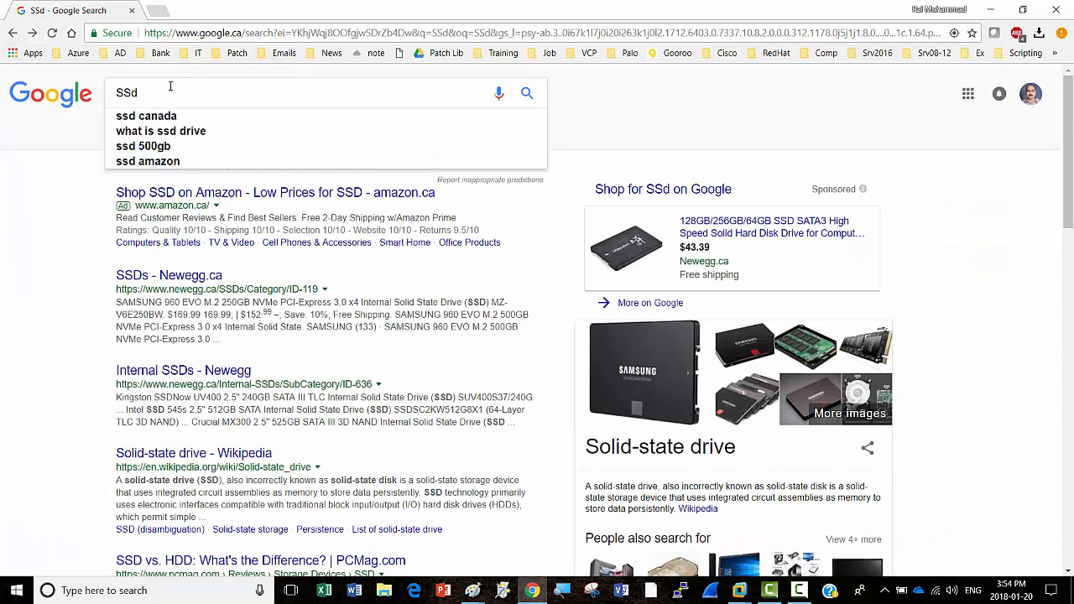
pyautogui.press('BackSpace')
pyautogui.press('BackSpace')
pyautogui.press('BackSpace')
pyautogui.write('wha')
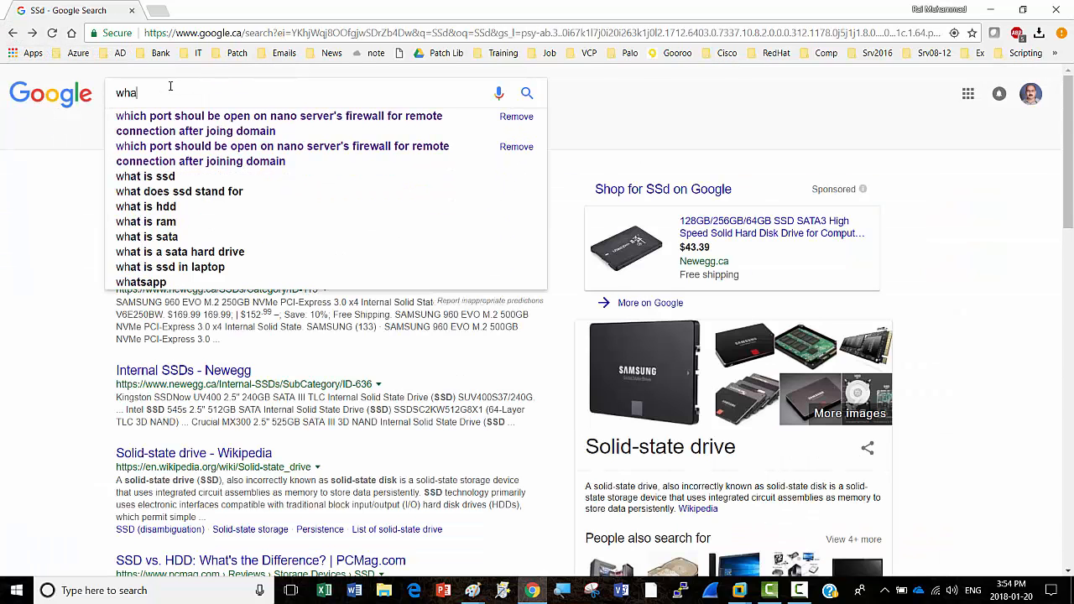
pyautogui.write('t is exa')
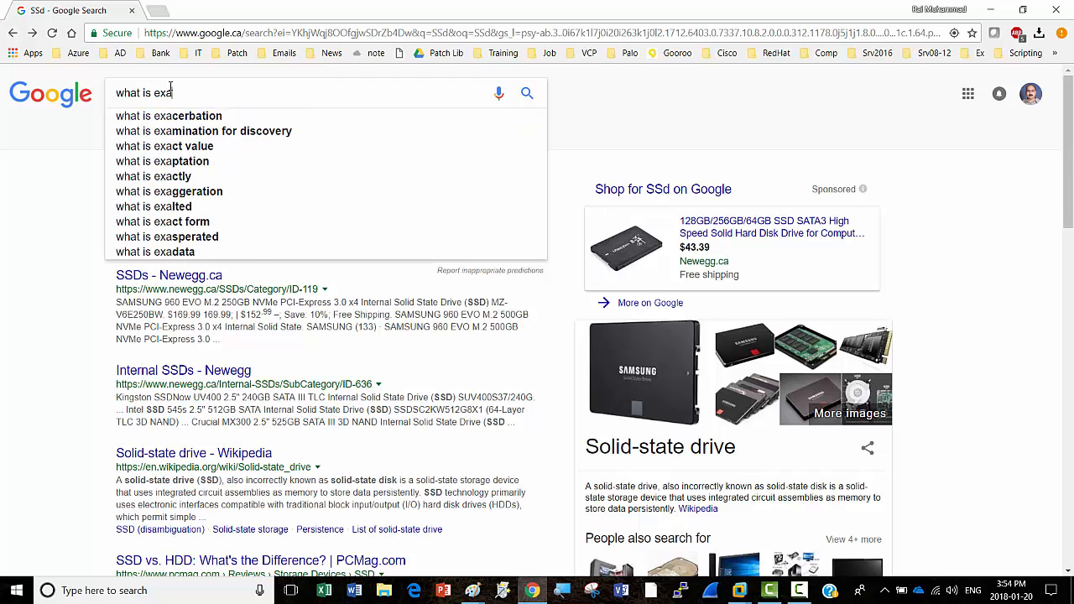
pyautogui.write('bytes')
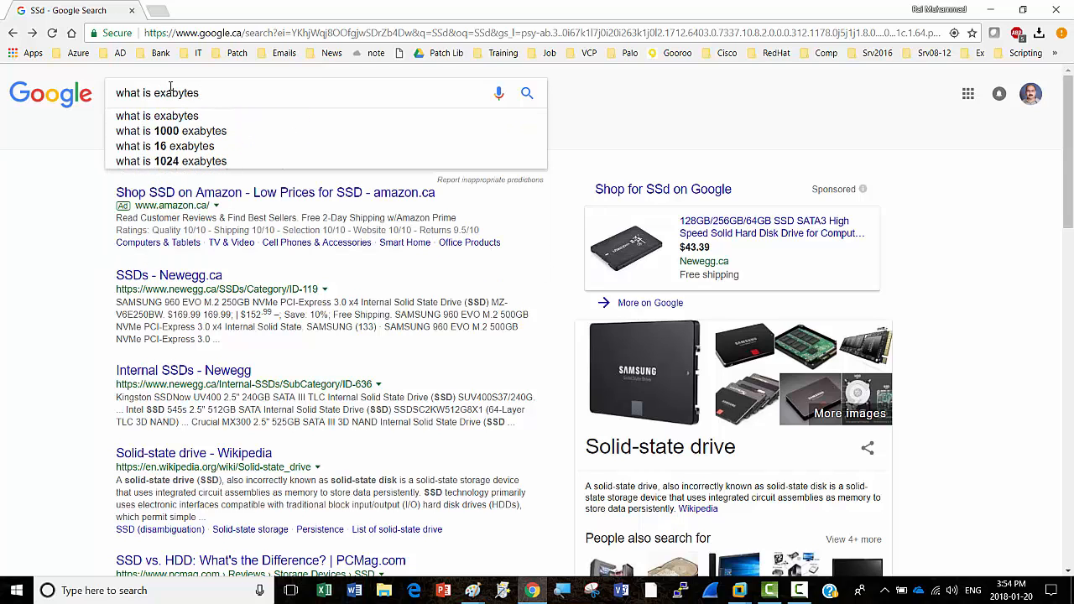
pyautogui.press('Return')
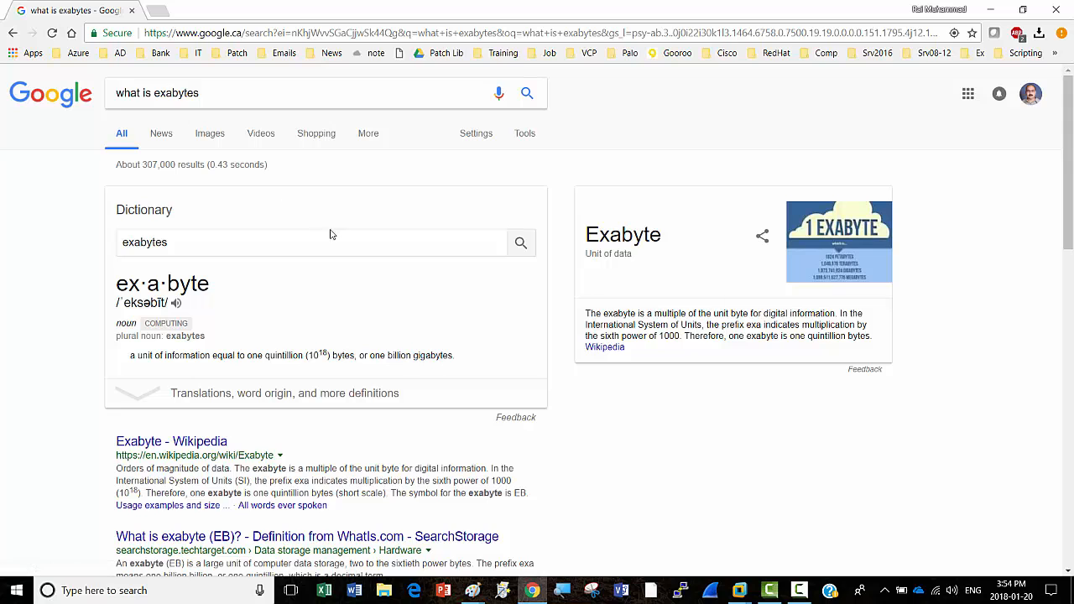
pyautogui.scroll(-2, 592, 439)
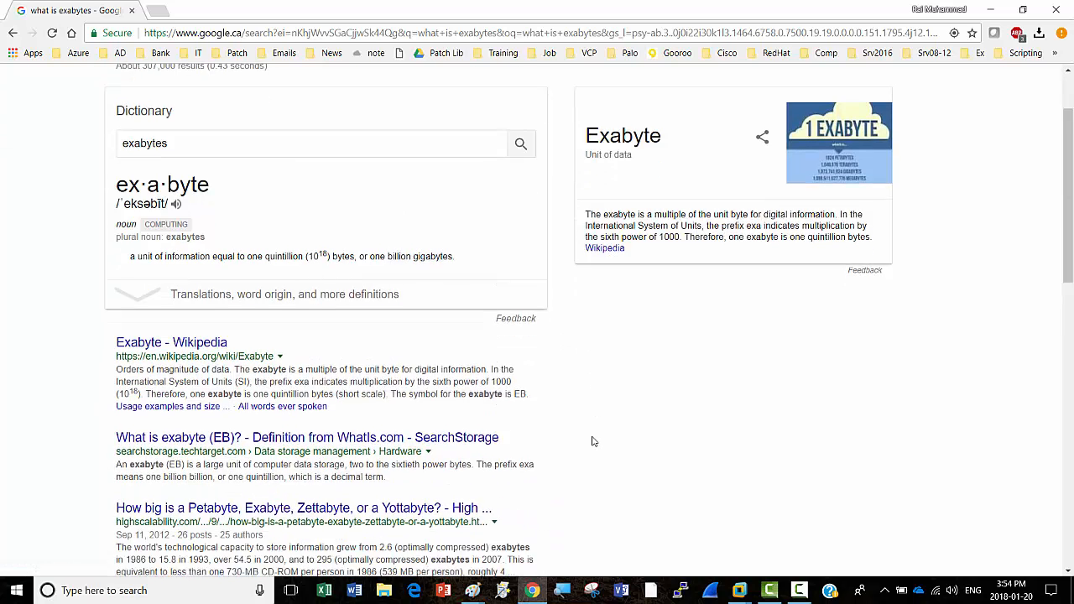
pyautogui.scroll(-1, 591, 441)
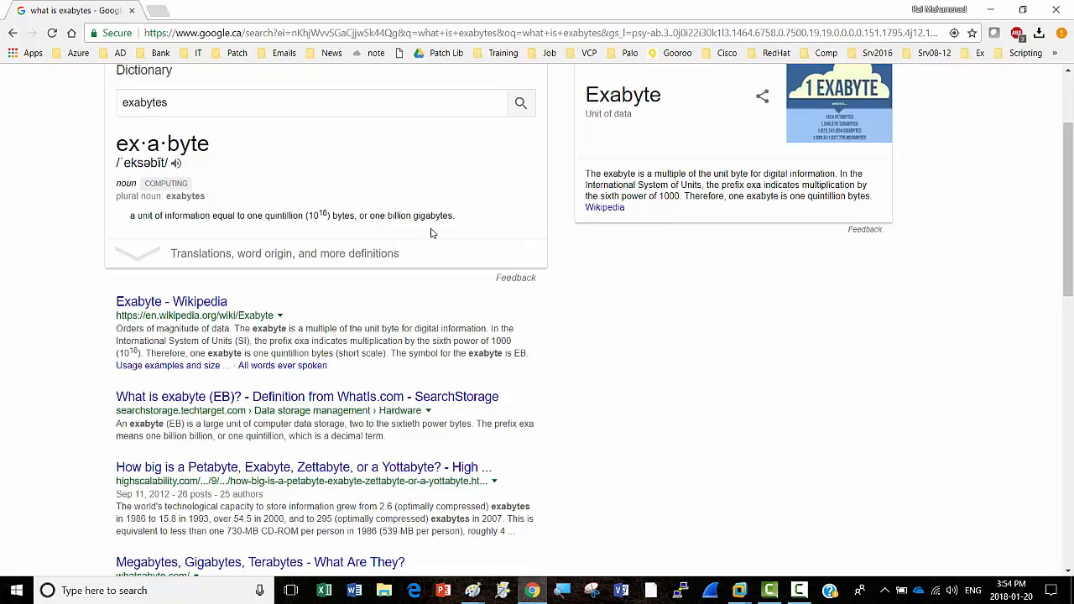
pyautogui.click(993, 9)
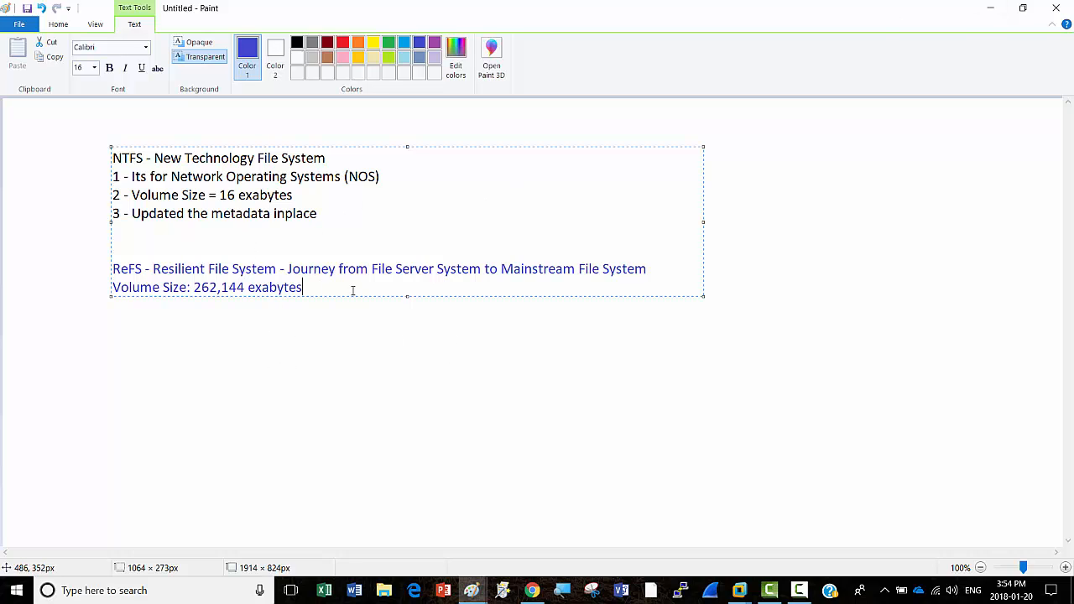
# Step: Append '(1 exabyte = 1 billion gigabytes)' to the ReFS '262,144 exabytes' volume size line
pyautogui.press('Return')
pyautogui.write('1 exabyte = 1 billion')
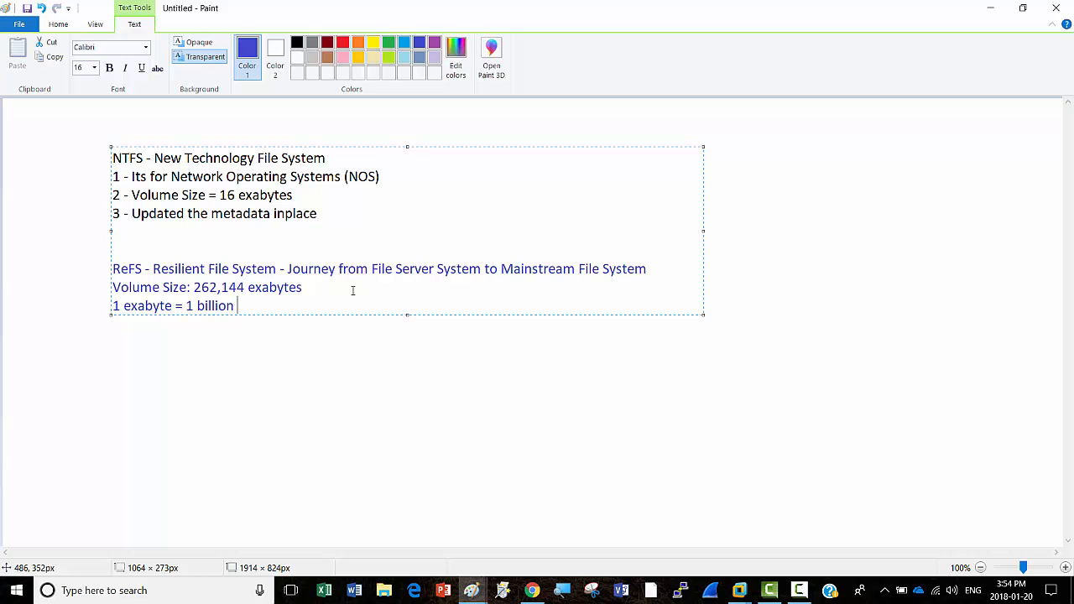
pyautogui.write(' gigab')
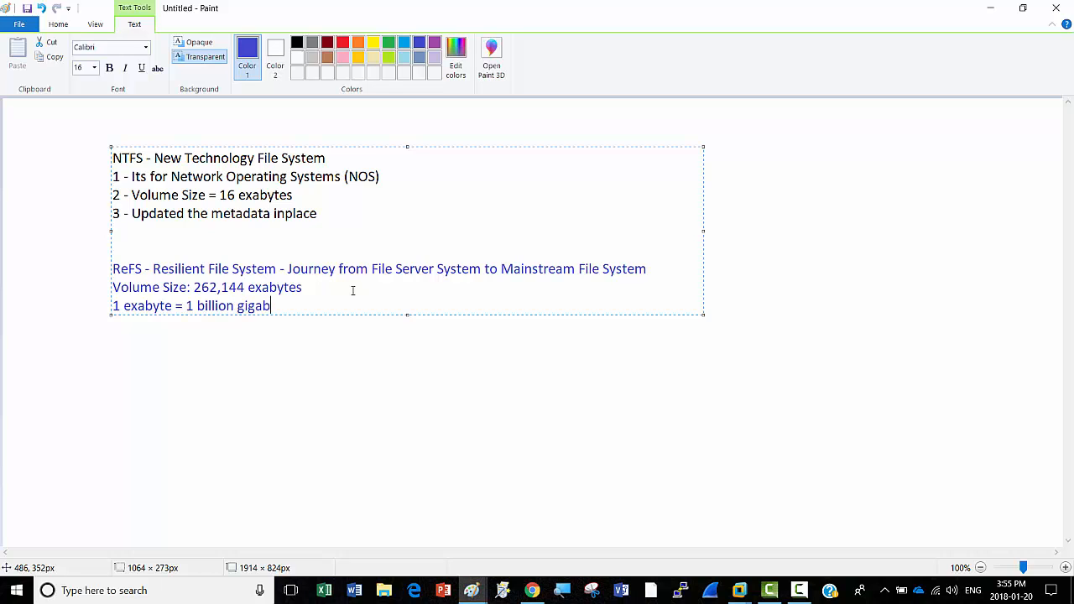
pyautogui.write('utes')
pyautogui.press('BackSpace')
pyautogui.press('BackSpace')
pyautogui.press('BackSpace')
pyautogui.press('BackSpace')
pyautogui.write('ytes')
pyautogui.click(113, 306)
pyautogui.press('BackSpace')
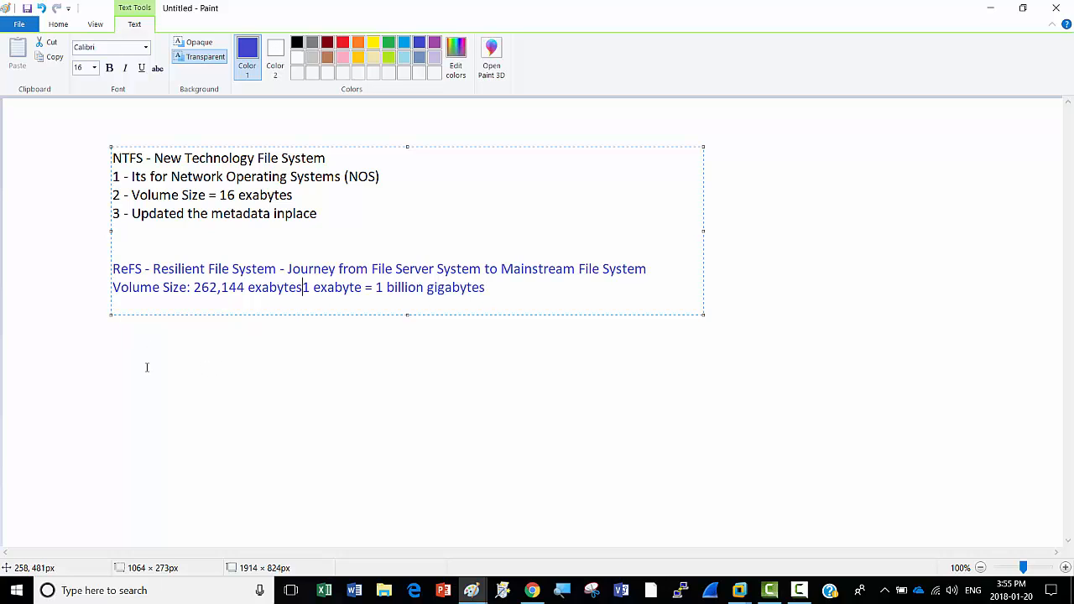
pyautogui.write('(')
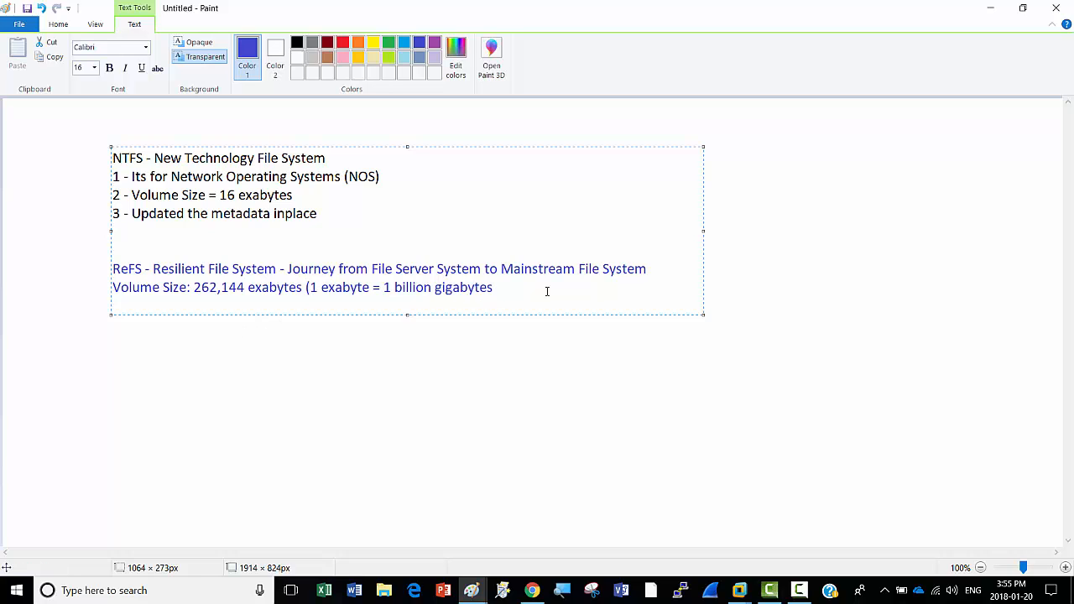
pyautogui.write(')')
pyautogui.press('Return')
pyautogui.press('Return')
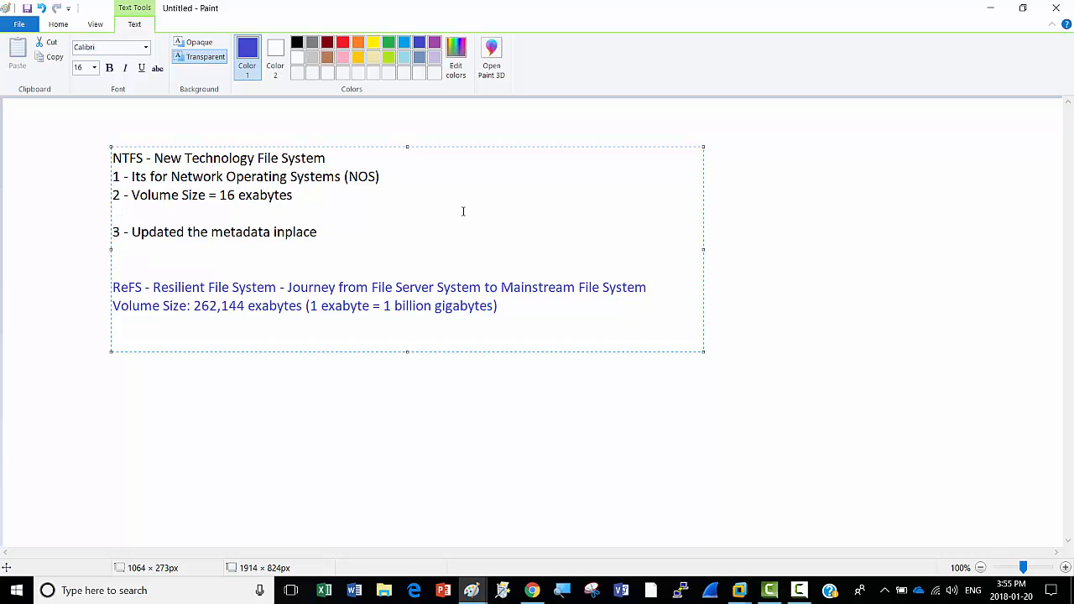
pyautogui.press('BackSpace')
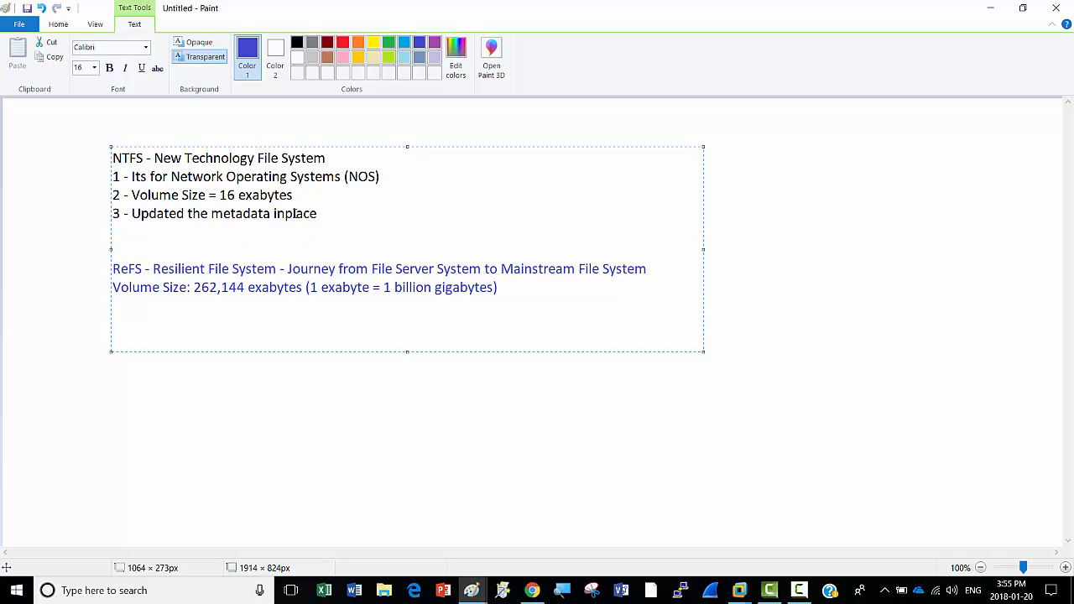
# Step: Add NTFS point '4 - Path size = 255 Characters' and start a 'Path size' line under ReFS
pyautogui.click(316, 214)
pyautogui.press('Return')
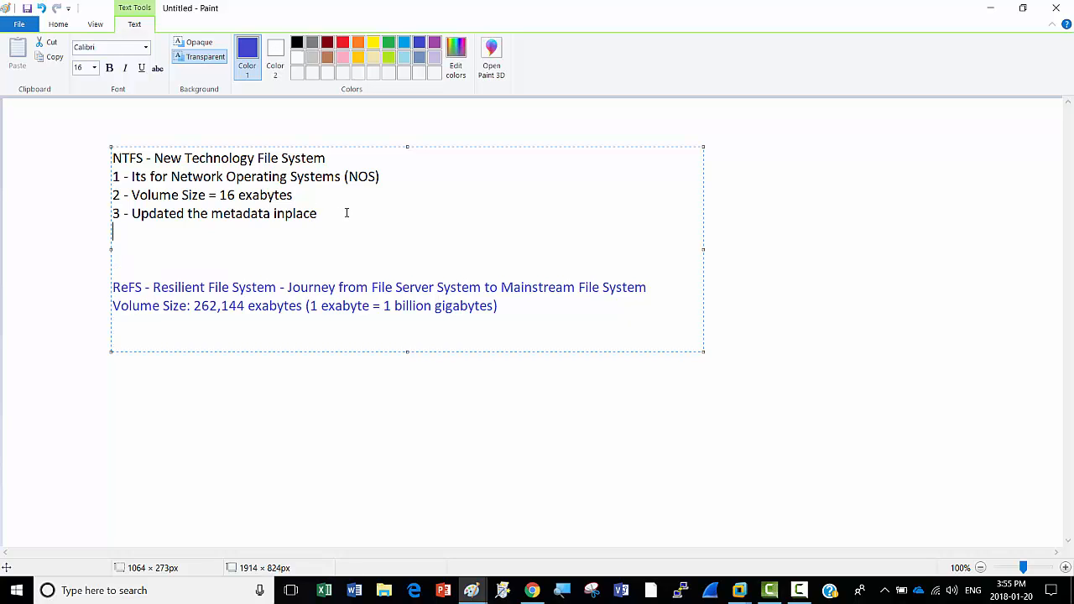
pyautogui.write('4-')
pyautogui.press('BackSpace')
pyautogui.write('- Path size = 255 Char')
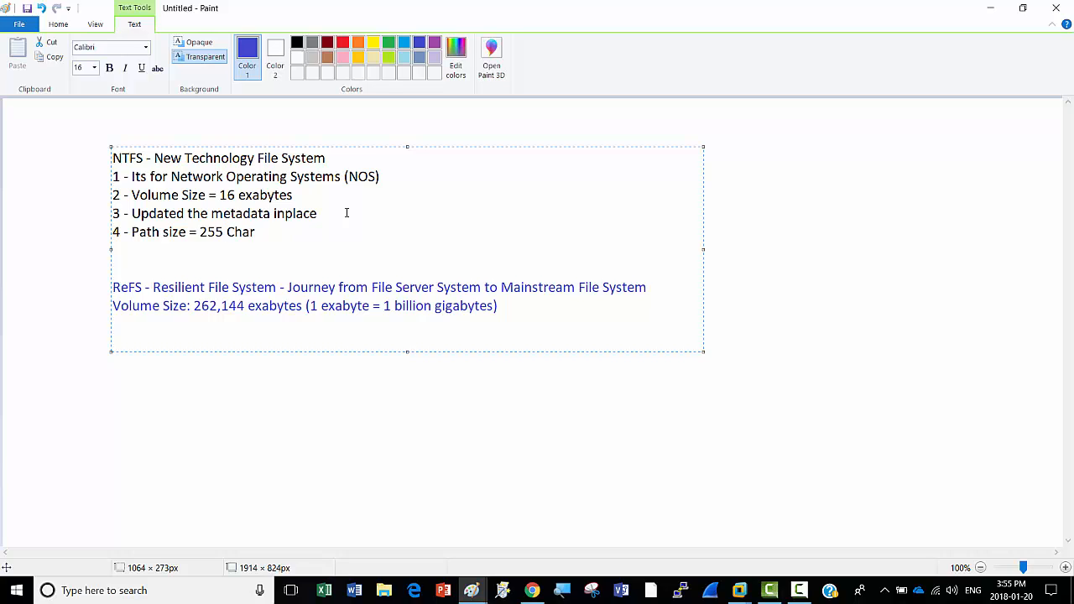
pyautogui.write('acters')
pyautogui.click(117, 324)
pyautogui.write('Path six')
# Step: Complete the ReFS line 'Path size = 32768 unicode characters'
pyautogui.press('BackSpace')
pyautogui.write('ze ')
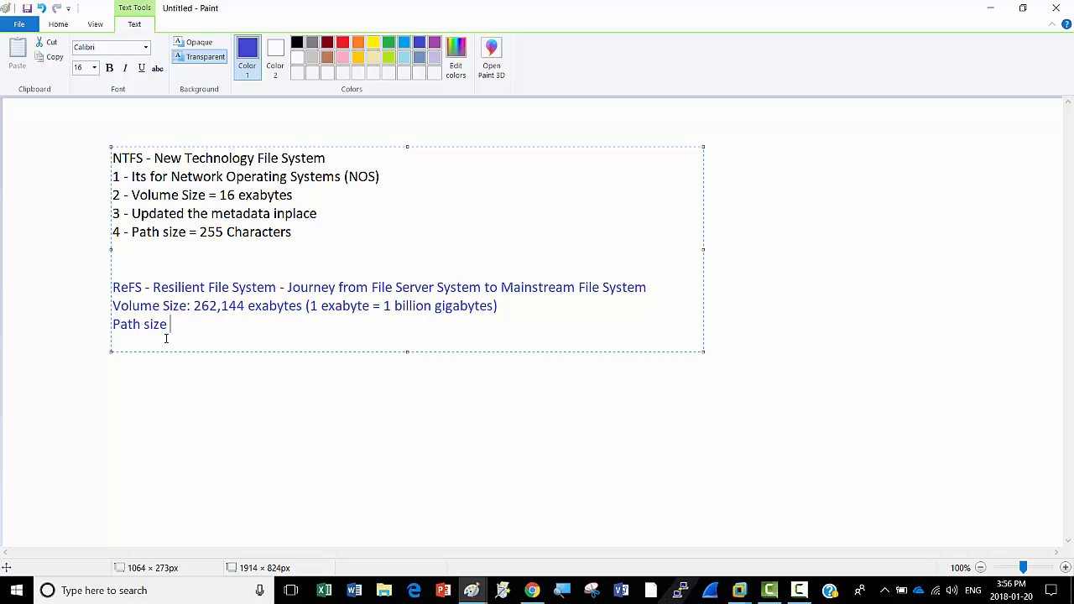
pyautogui.write('= 32768 unicode characters')
pyautogui.press('Return')
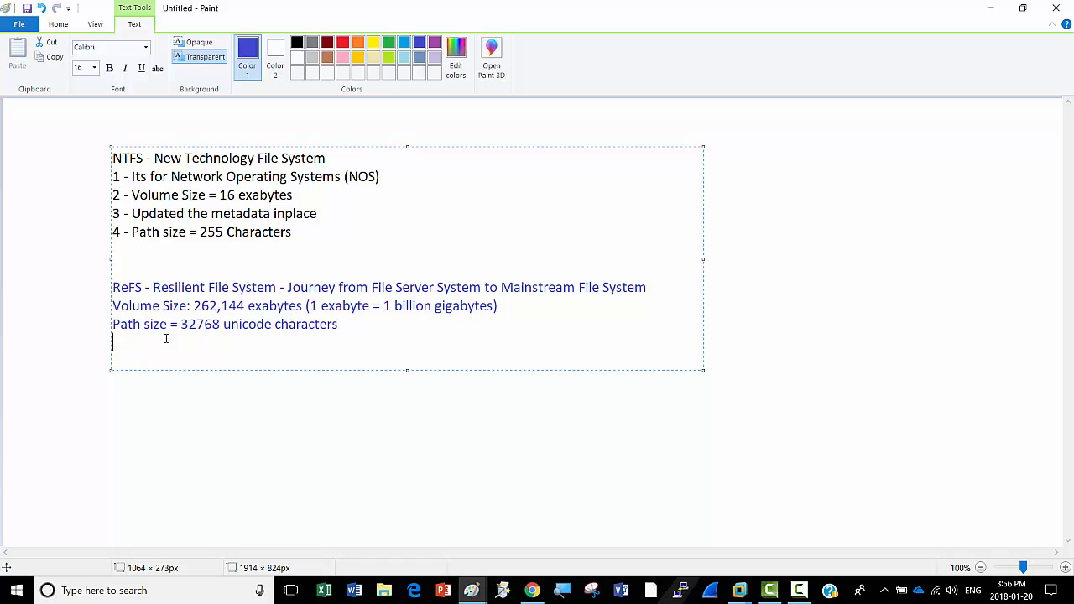
# Step: Note under ReFS: 'It does not update metadata inplace. It first create a copy of metadata, after updating it'
pyautogui.write('It does not upda')
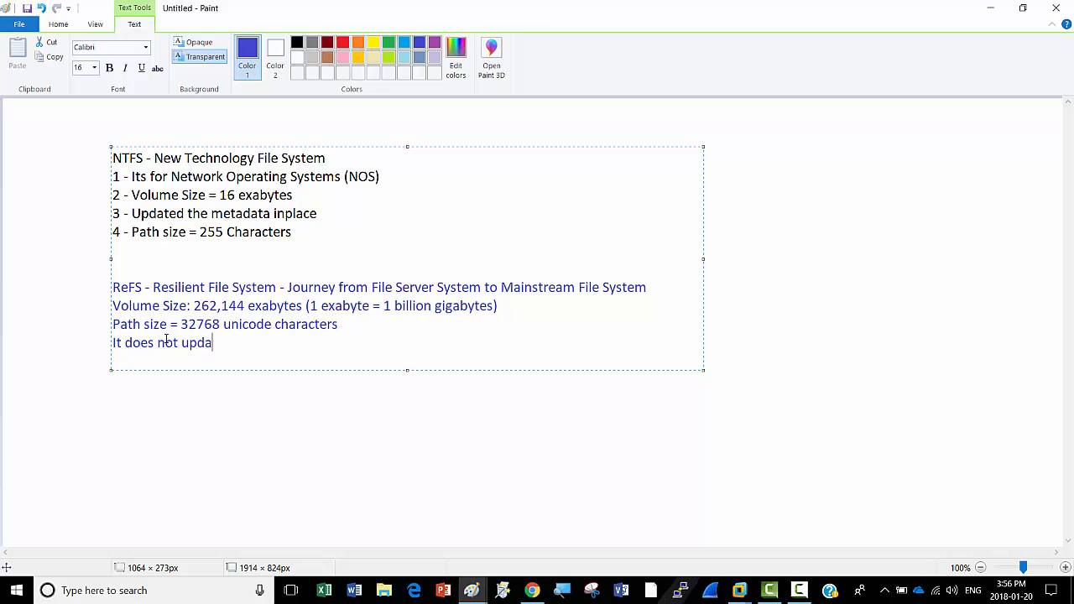
pyautogui.write('te metadata inp;')
pyautogui.press('BackSpace')
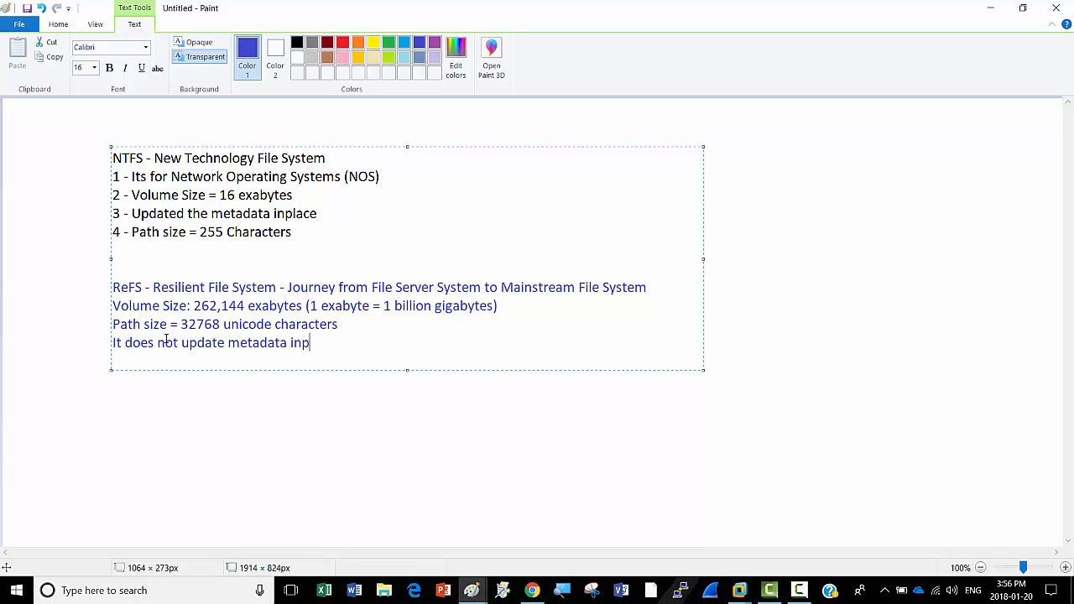
pyautogui.write('lace. It fis')
pyautogui.press('BackSpace')
pyautogui.write('rst create a ')
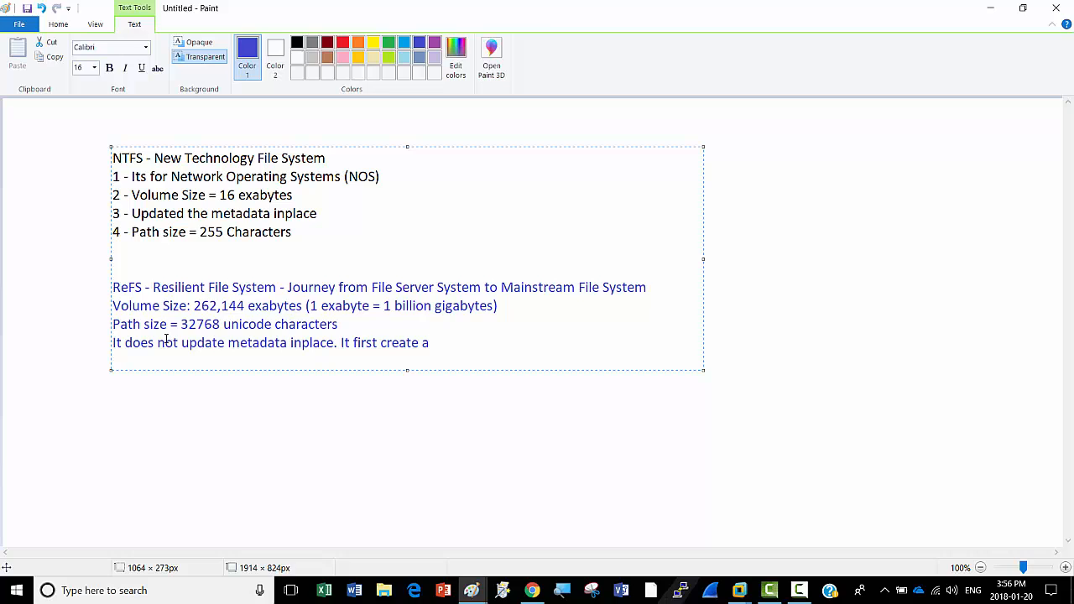
pyautogui.write('copy of')
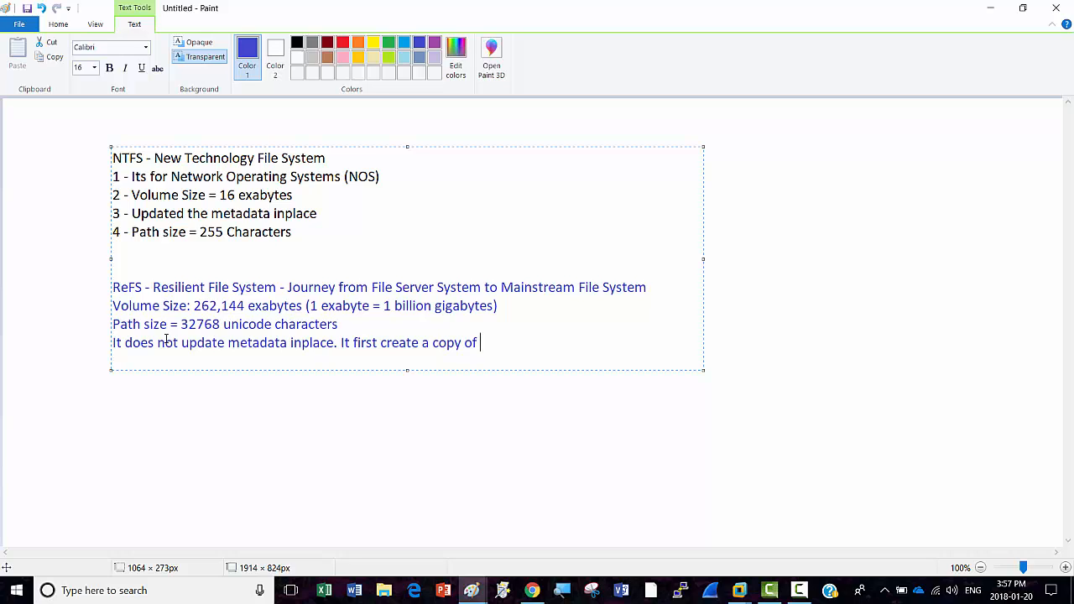
pyautogui.write('metadat')
pyautogui.write('a')
pyautogui.write('th')
pyautogui.press('BackSpace')
pyautogui.press('BackSpace')
pyautogui.press('BackSpace')
pyautogui.write(', after updating')
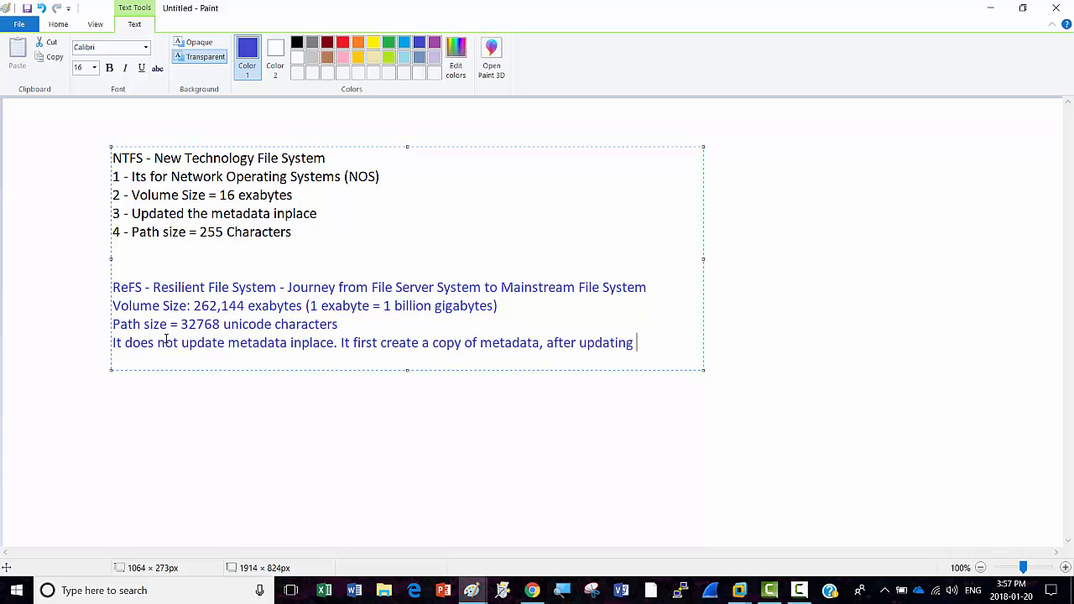
pyautogui.write(' it')
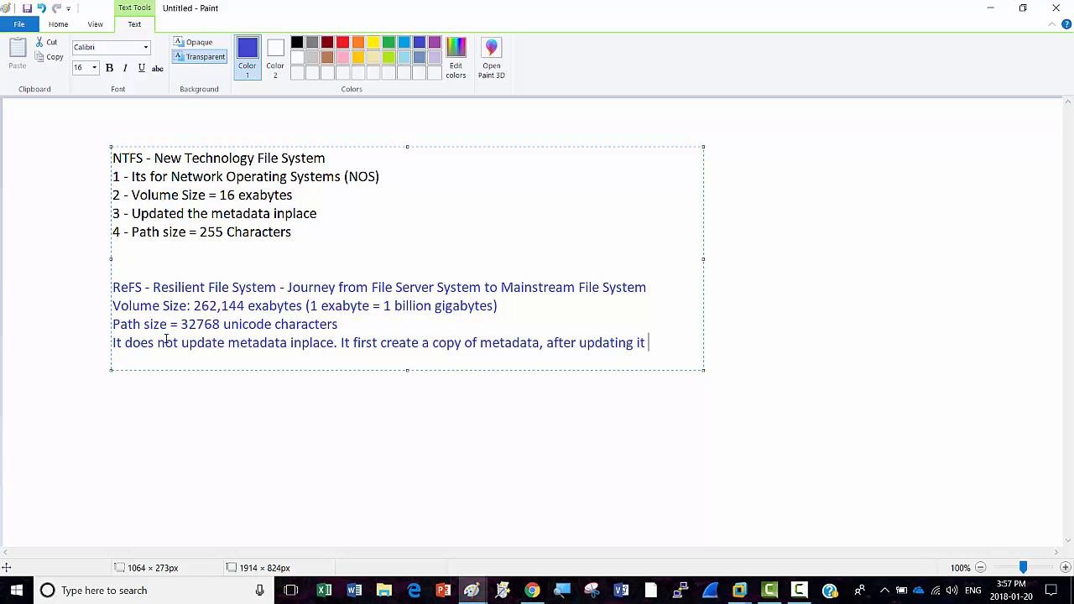
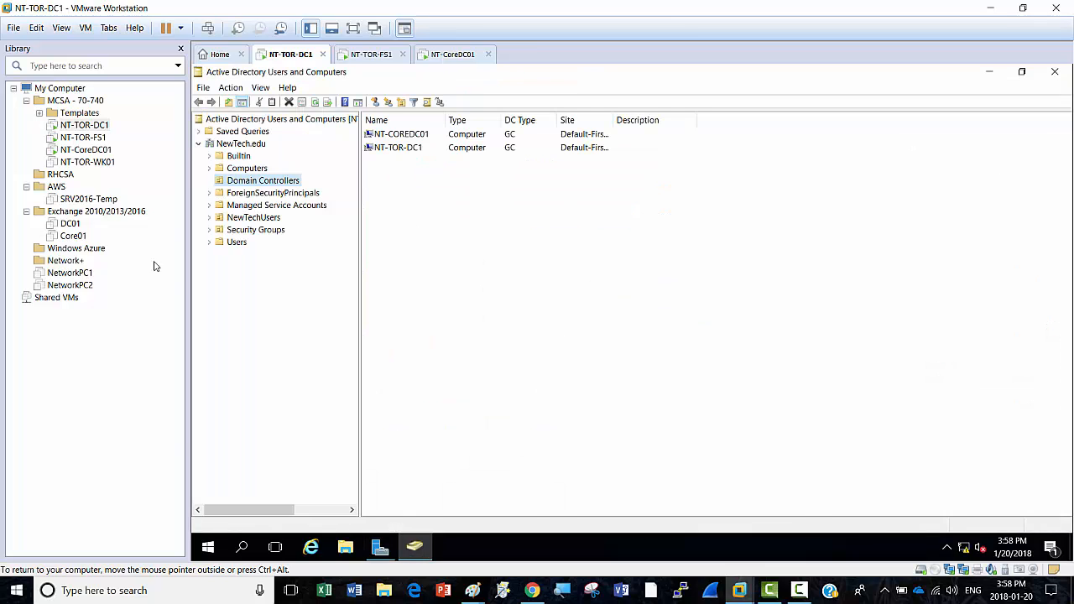
# Step: List the domain's computer accounts, widen the Name column, then show the domain controllers again
pyautogui.click(245, 169)
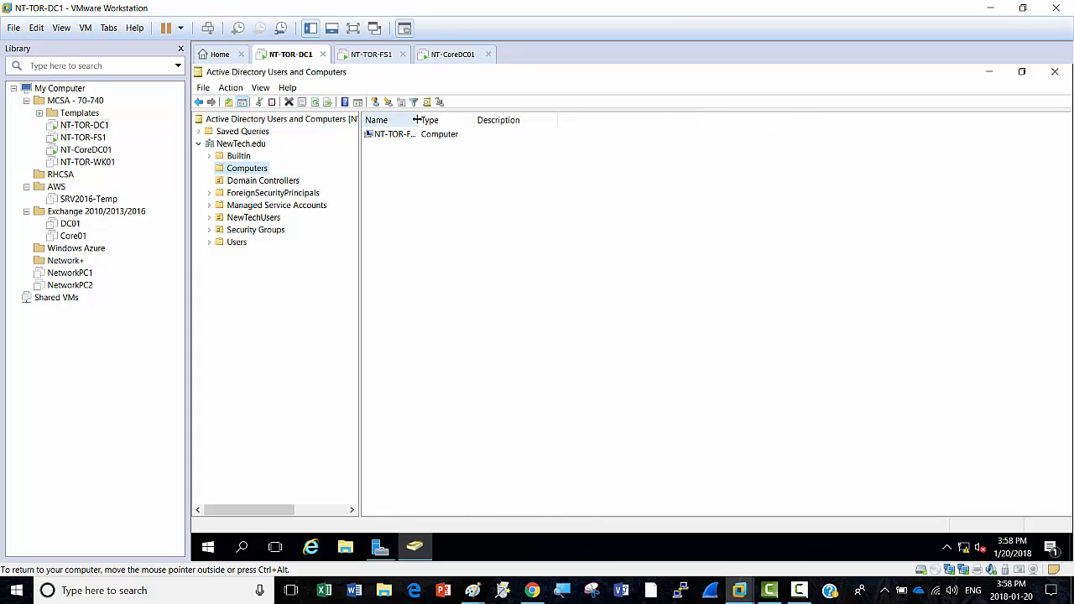
pyautogui.moveTo(417, 120); pyautogui.dragTo(467, 126)
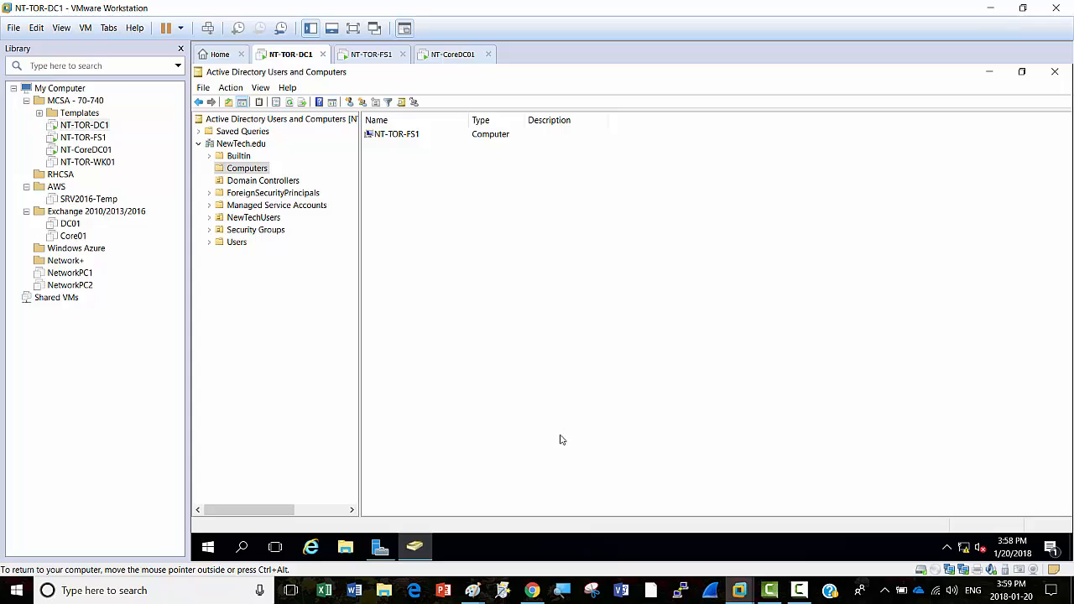
pyautogui.click(269, 182)
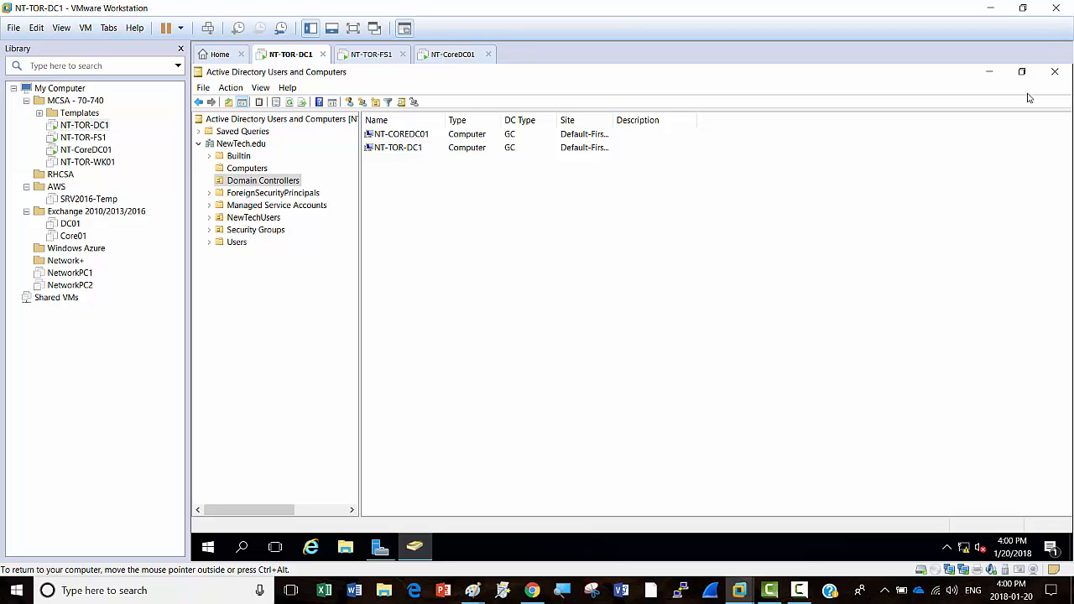
# Step: Minimize the notes and RAID drawing, restore NT-TOR-DC1, and switch to the NT-TOR-FS1 VM
pyautogui.click(990, 7)
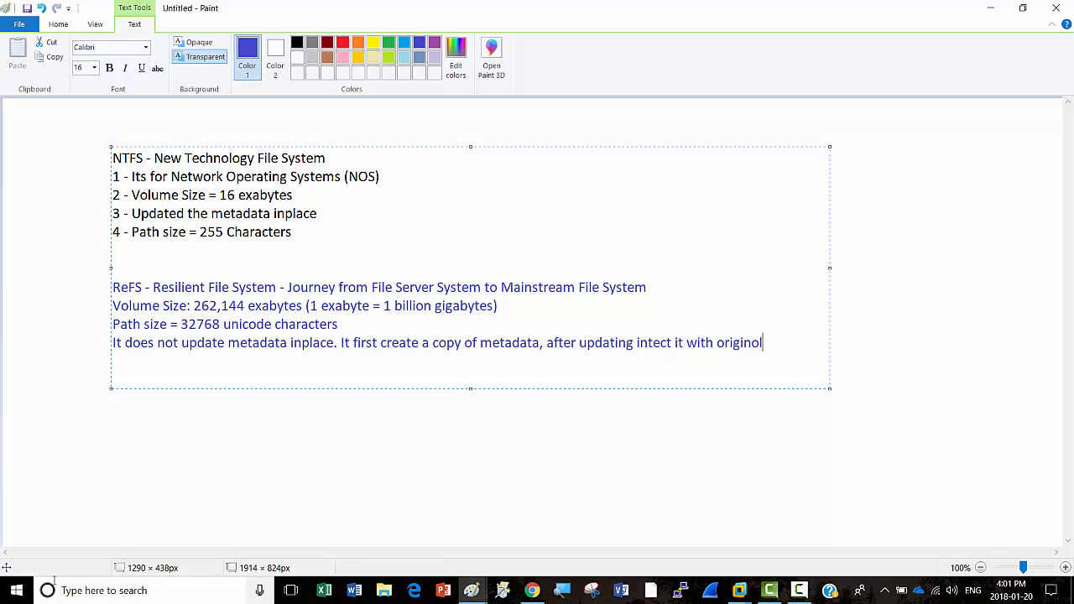
pyautogui.click(991, 12)
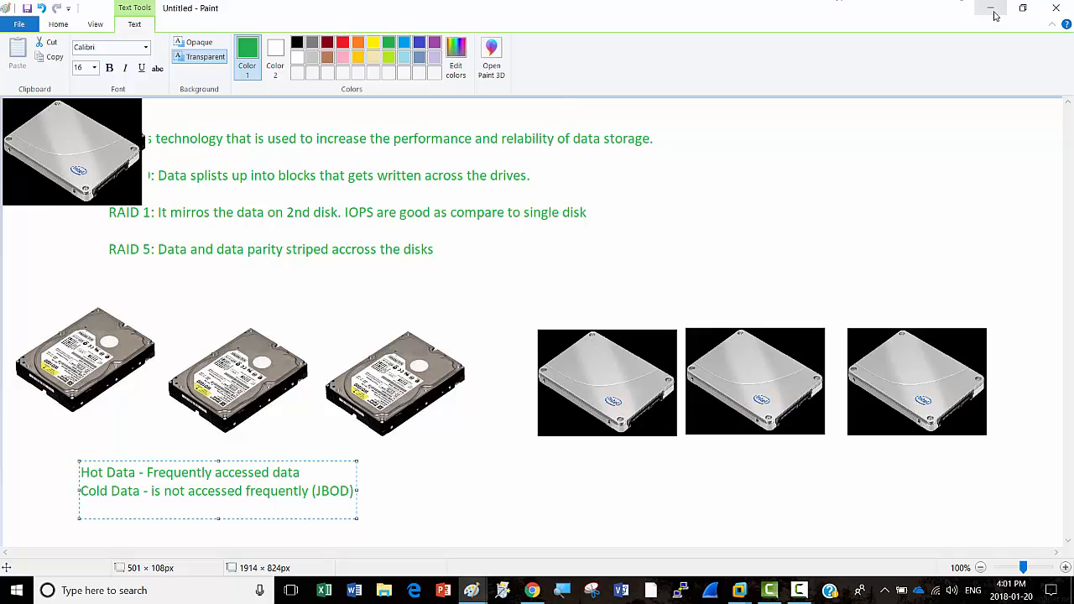
pyautogui.click(992, 10)
pyautogui.moveTo(740, 589)
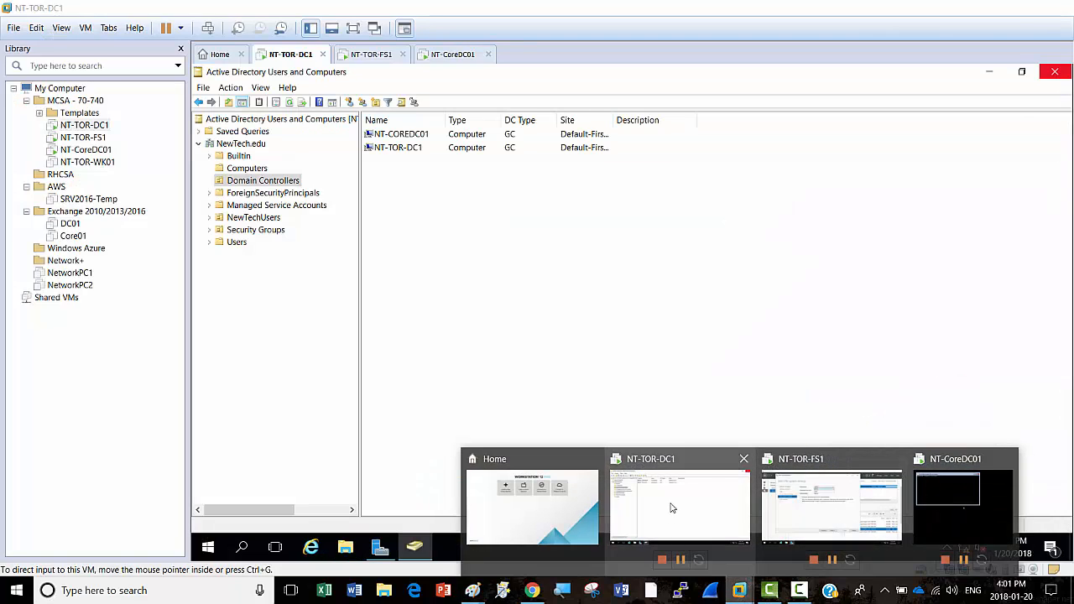
pyautogui.click(672, 506)
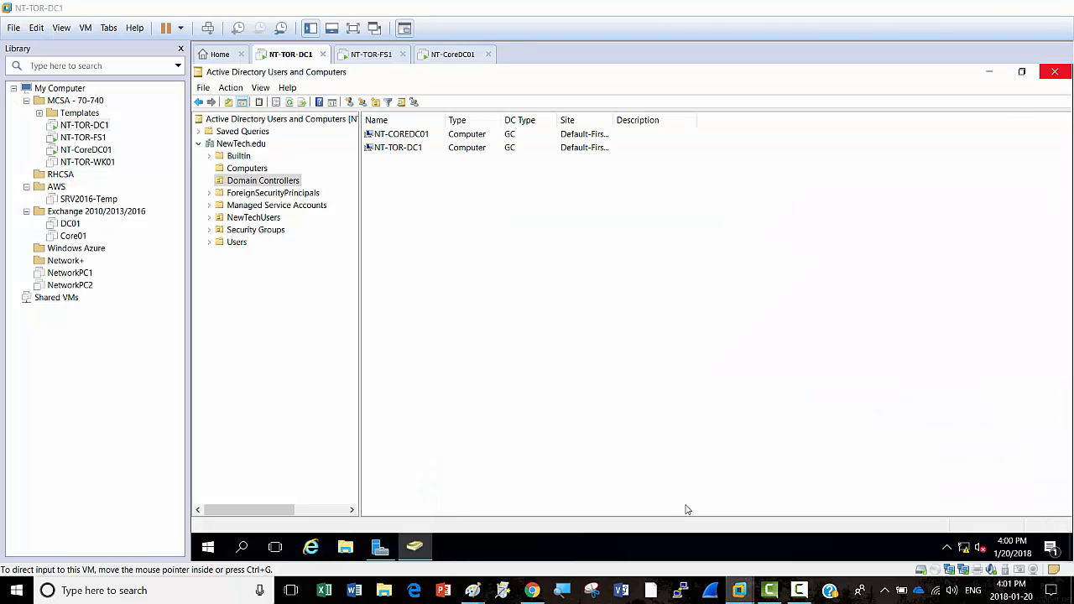
pyautogui.click(368, 55)
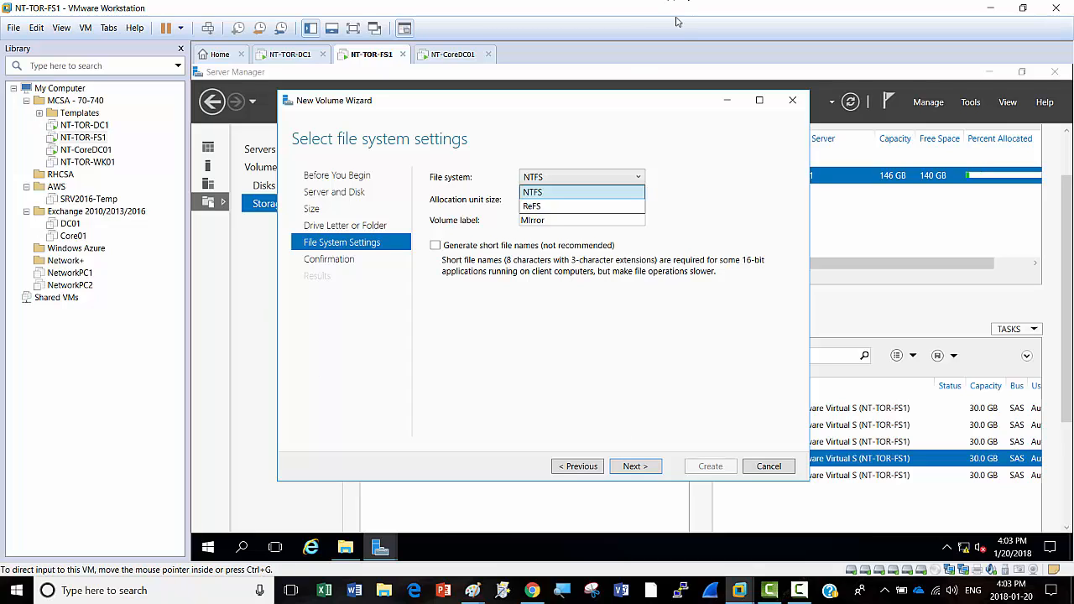
# Step: Keep NTFS with short file name generation off, review the summary, and create the Mirror volume
pyautogui.click(437, 248)
pyautogui.click(435, 246)
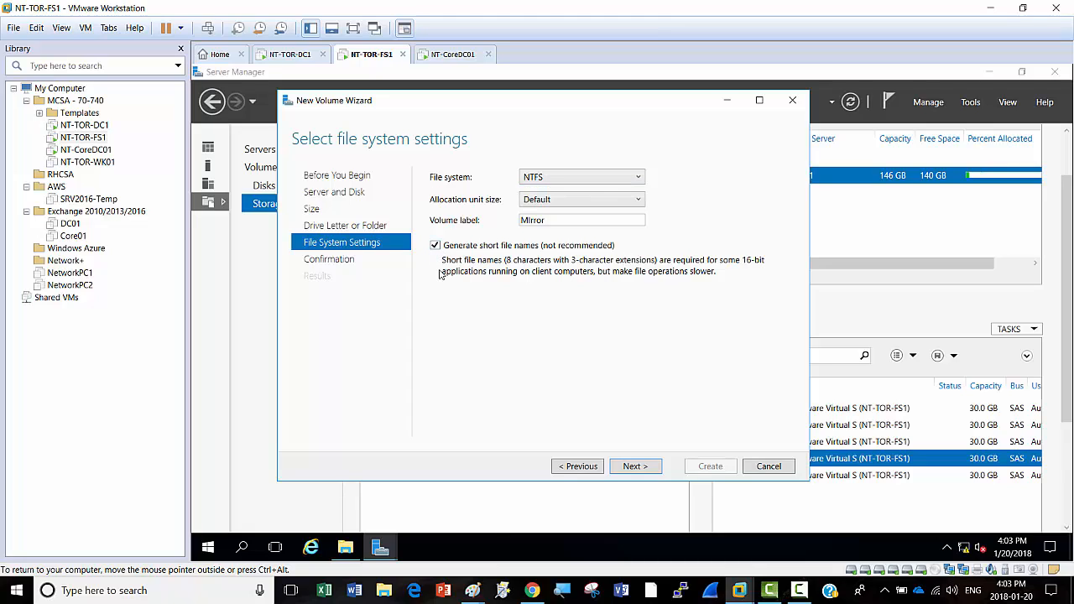
pyautogui.click(436, 247)
pyautogui.click(635, 468)
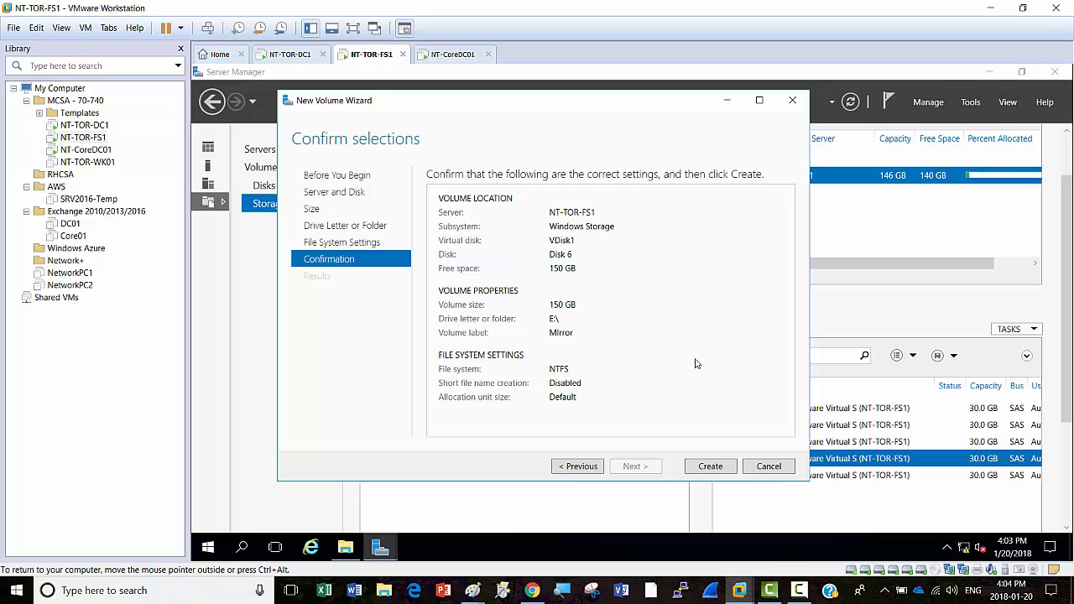
pyautogui.click(577, 467)
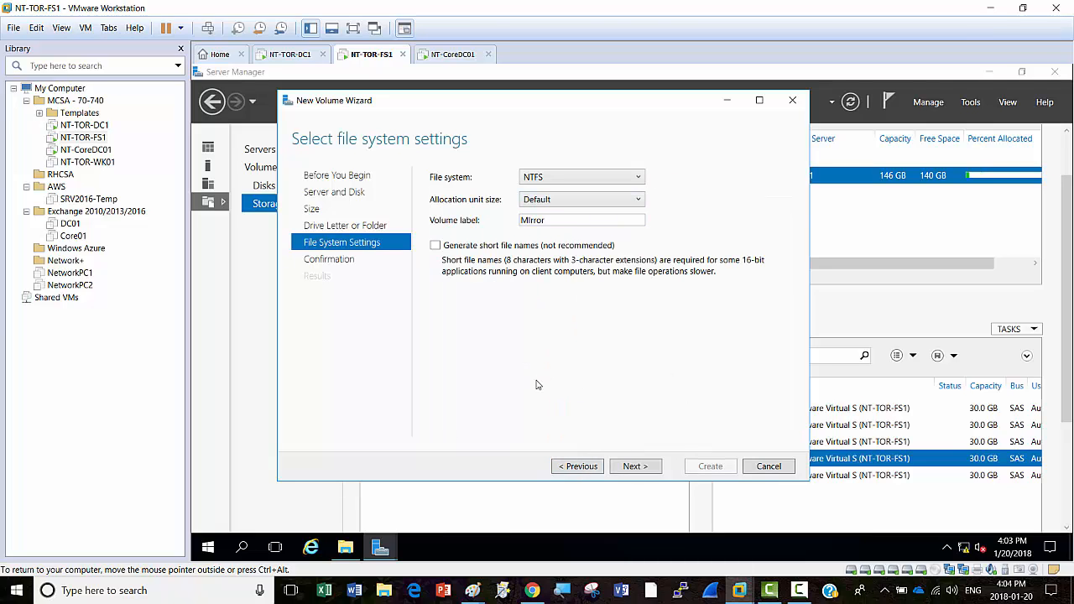
pyautogui.click(634, 467)
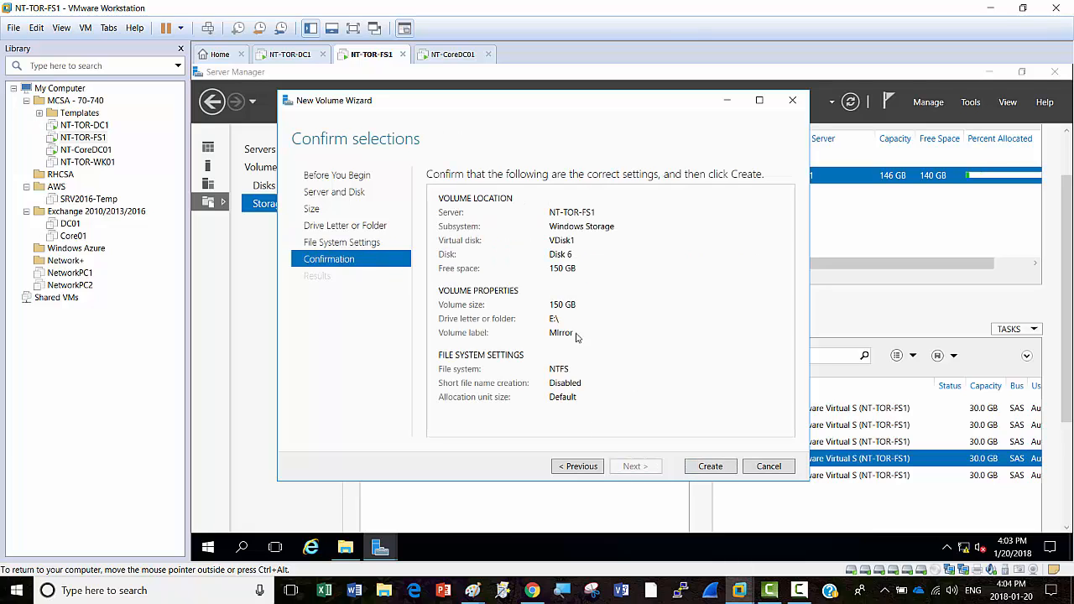
pyautogui.click(709, 466)
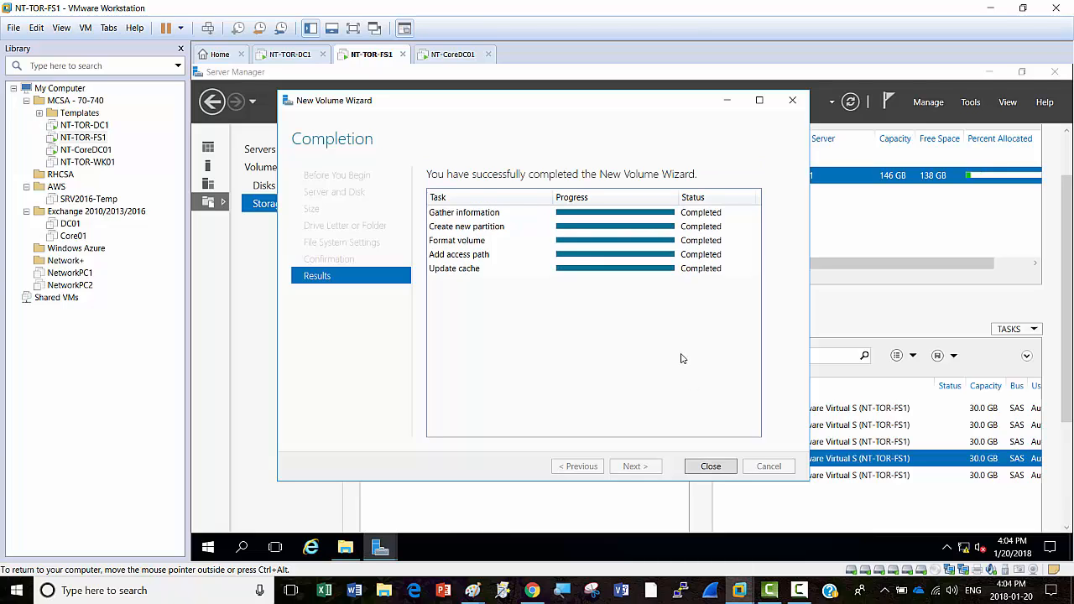
# Step: Close the finished volume wizard and scroll down to VDisk1's details on Storage Pools
pyautogui.click(711, 467)
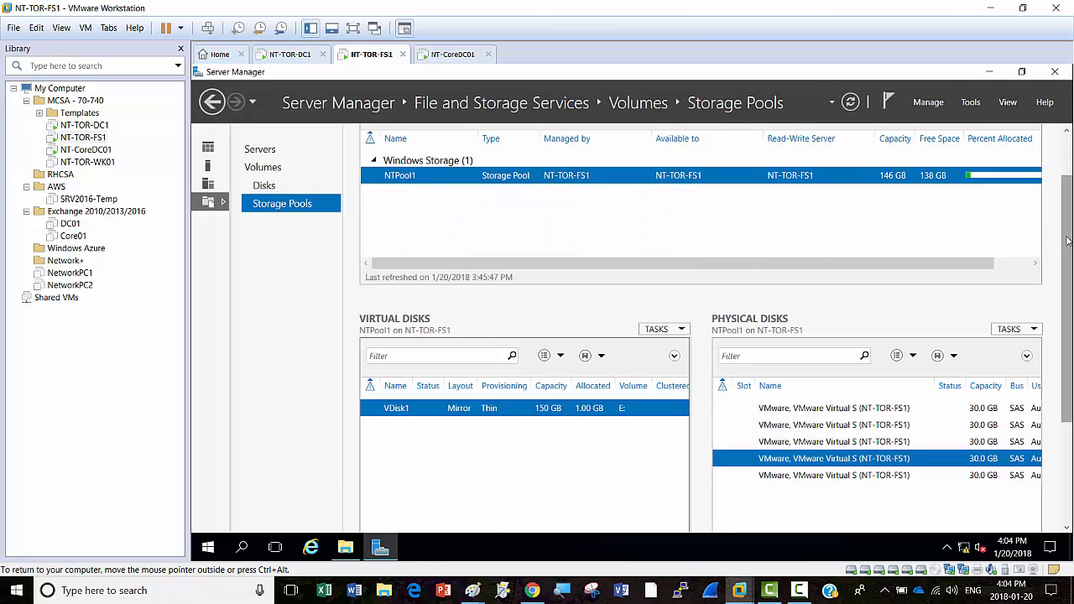
pyautogui.scroll(-2, 1067, 241)
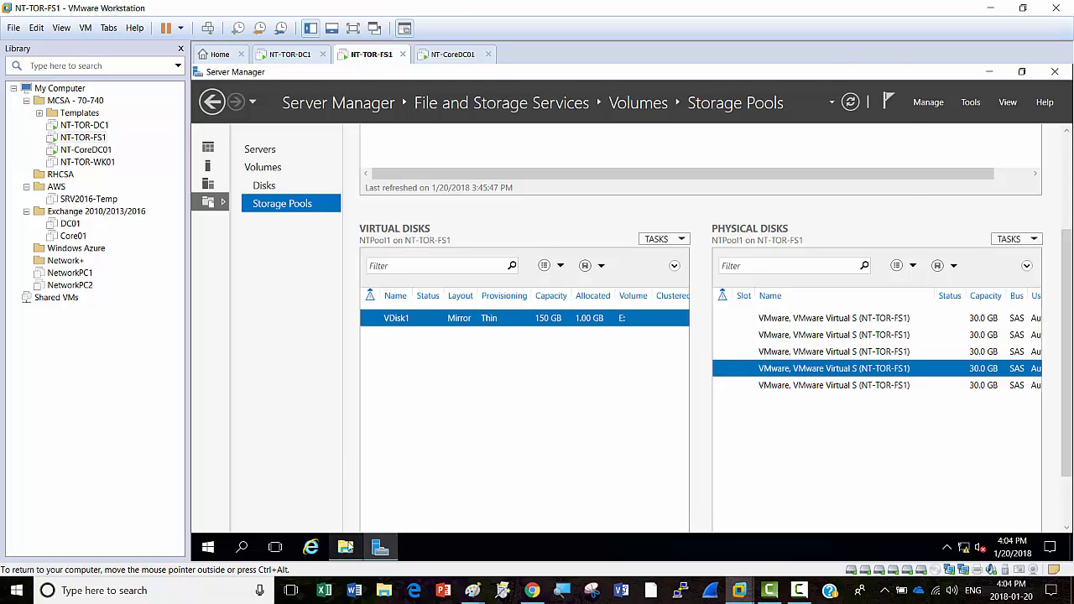
# Step: Open File Explorer and open the Mirror (E:) drive under This PC
pyautogui.click(347, 548)
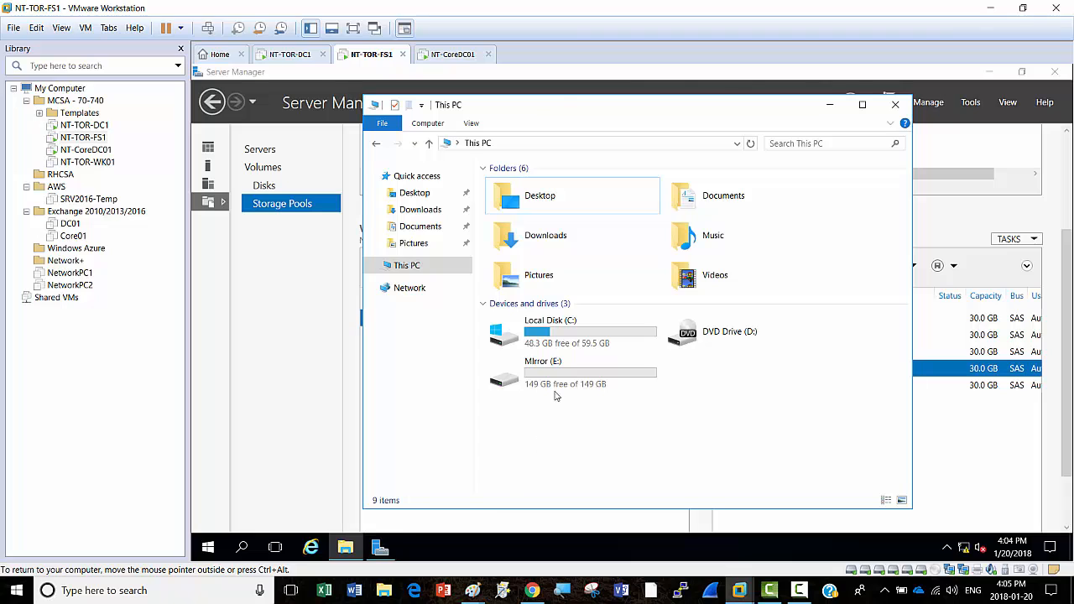
pyautogui.click(560, 373)
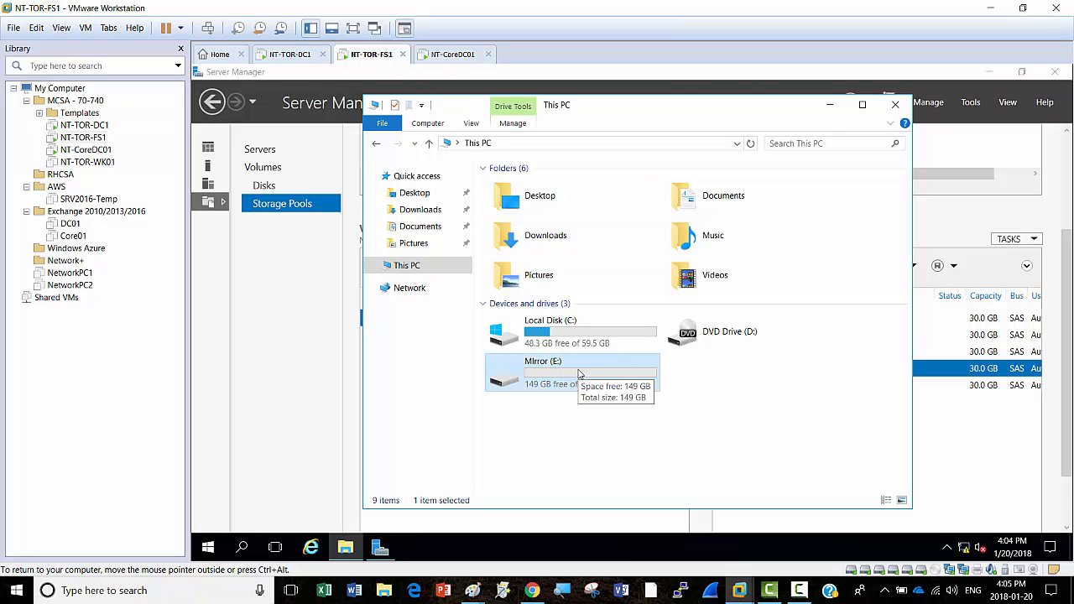
pyautogui.doubleClick(579, 373)
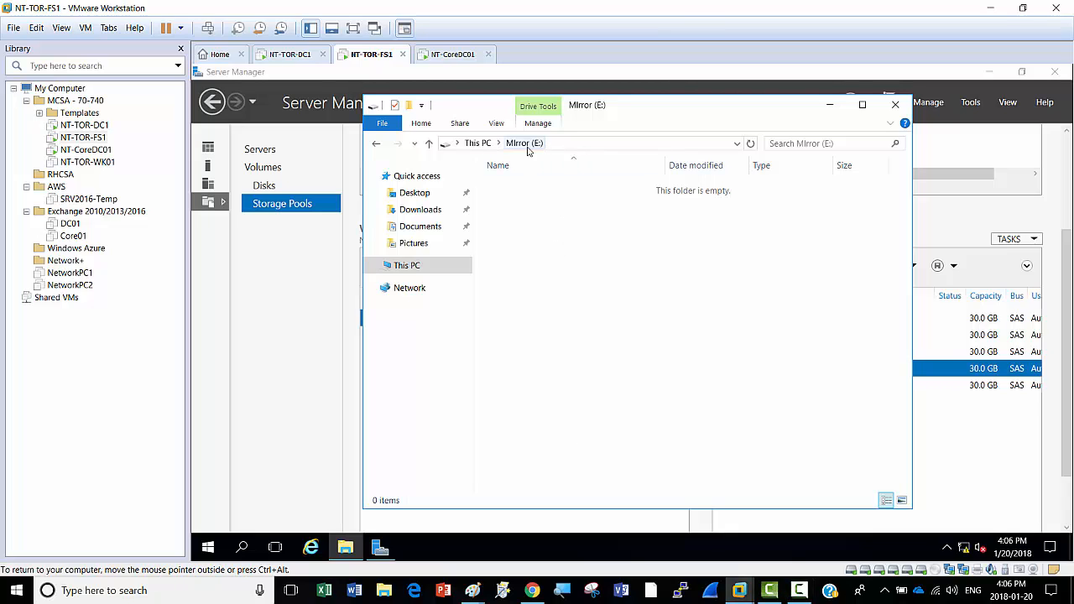
# Step: Create a new folder named Test1 on Mirror (E:), then open and dismiss the New menu
pyautogui.rightClick(549, 234)
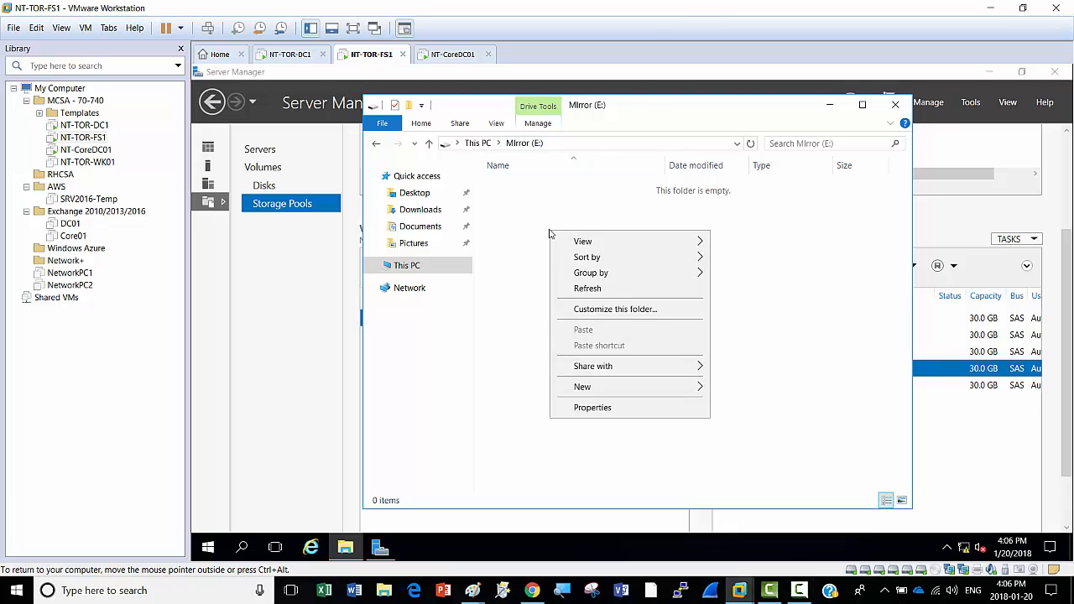
pyautogui.moveTo(598, 387)
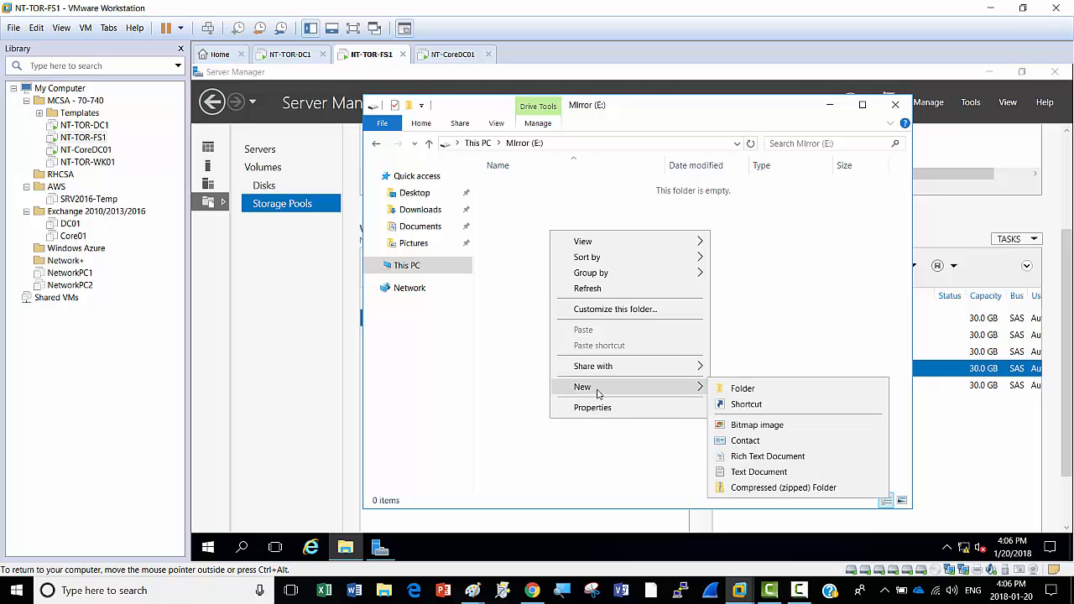
pyautogui.click(761, 388)
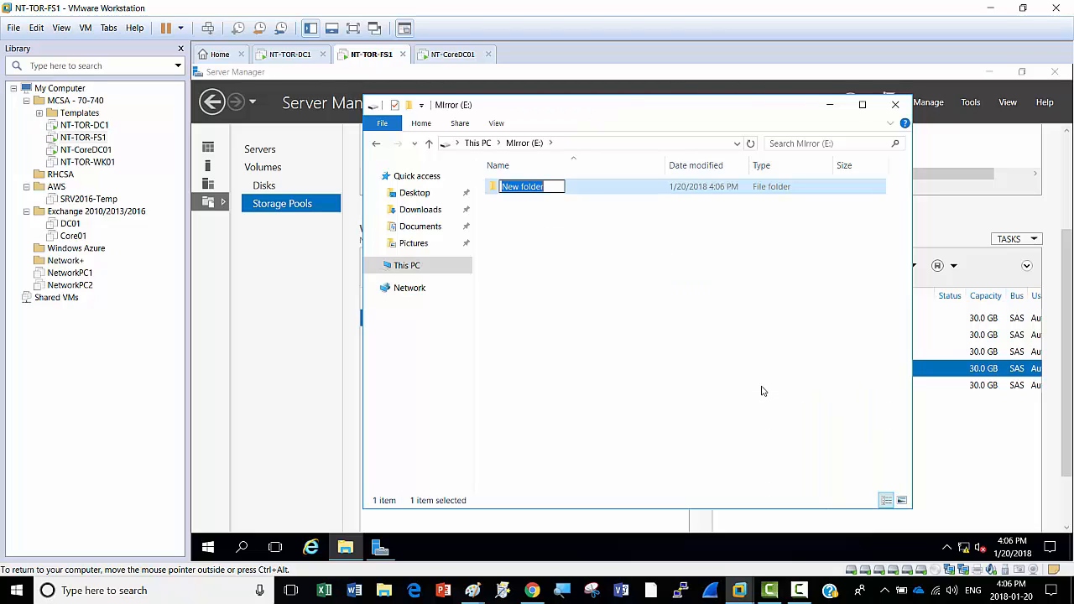
pyautogui.write('Test1')
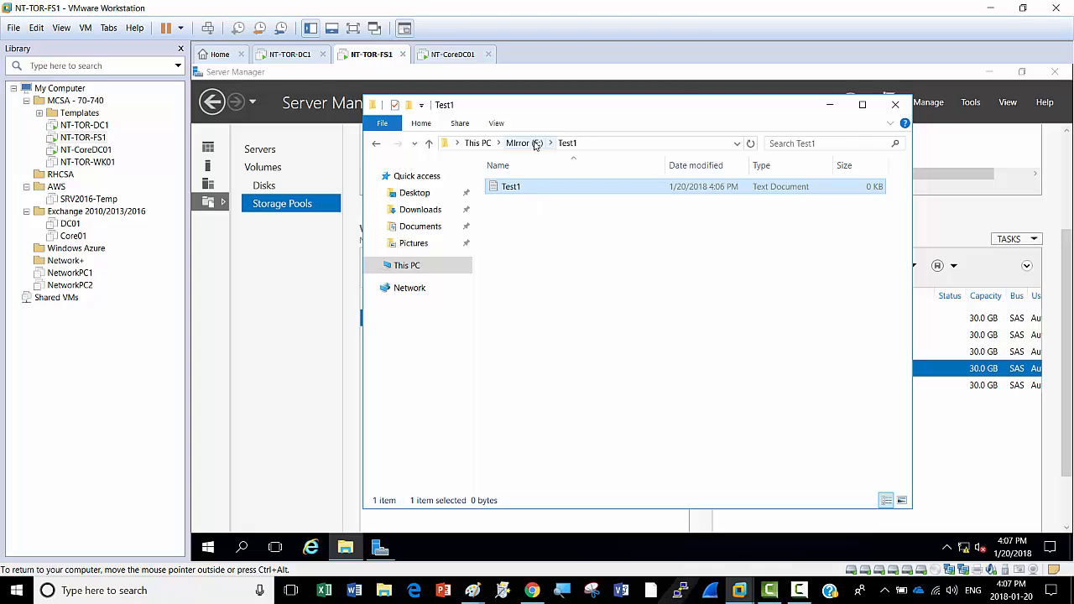
pyautogui.rightClick(552, 217)
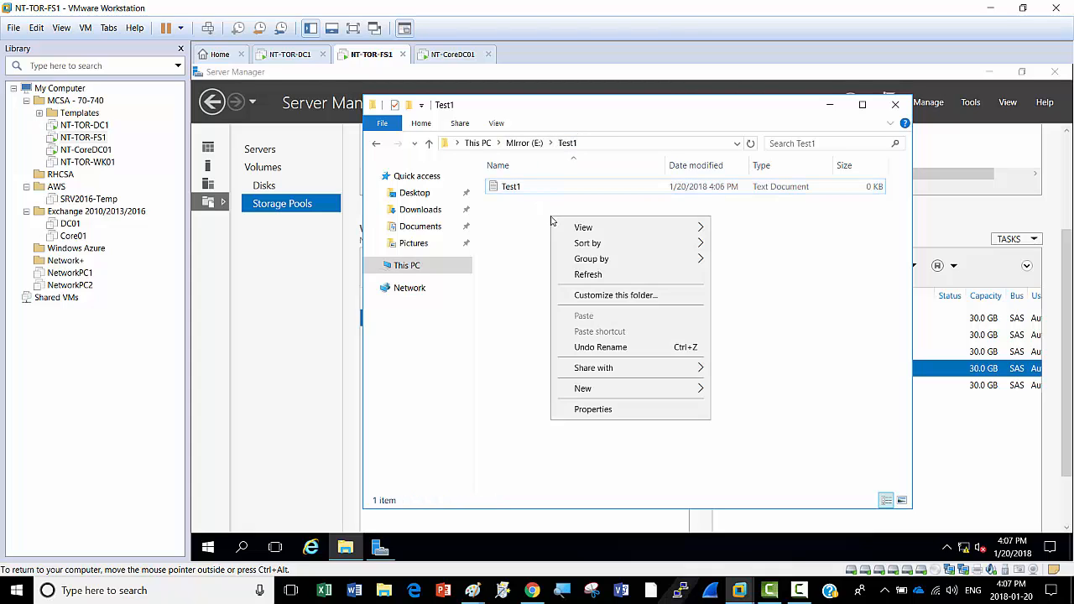
pyautogui.moveTo(584, 392)
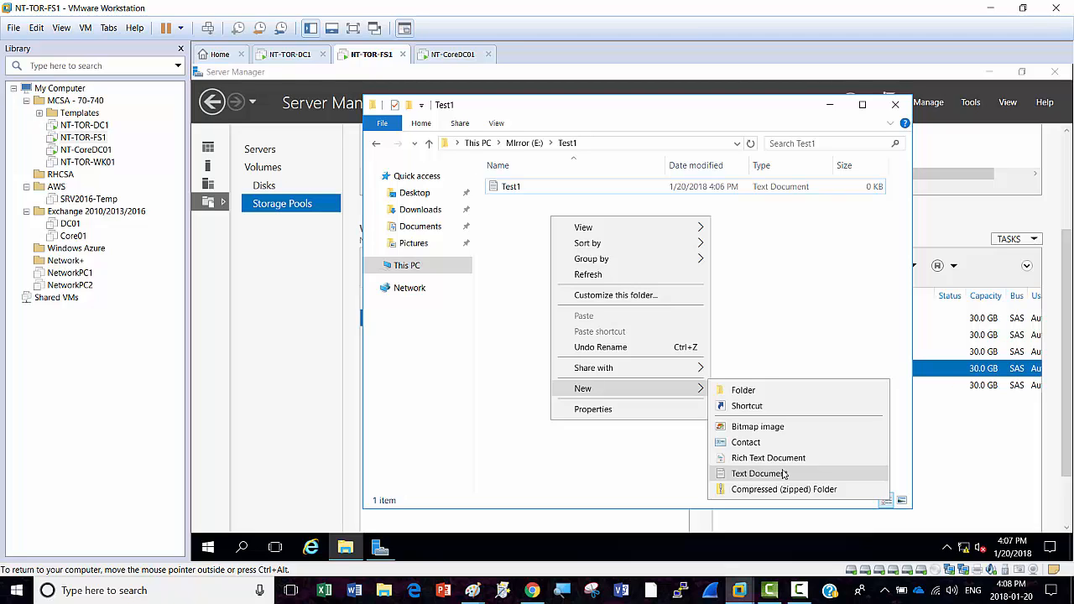
pyautogui.click(647, 473)
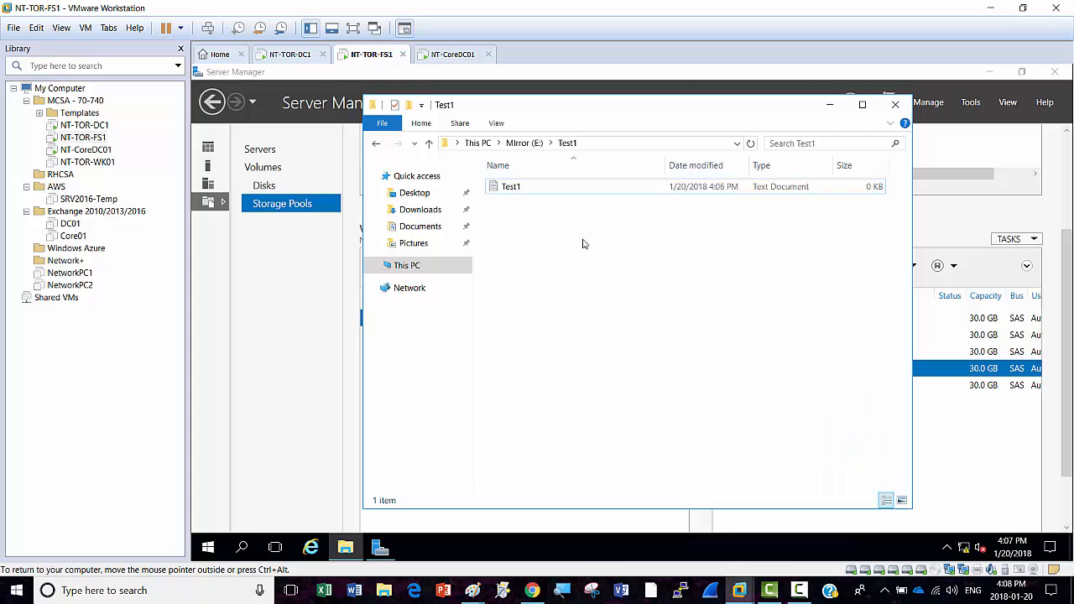
# Step: Open the Test1 document, type a one-line note that a person is progressing well, and save it
pyautogui.doubleClick(513, 188)
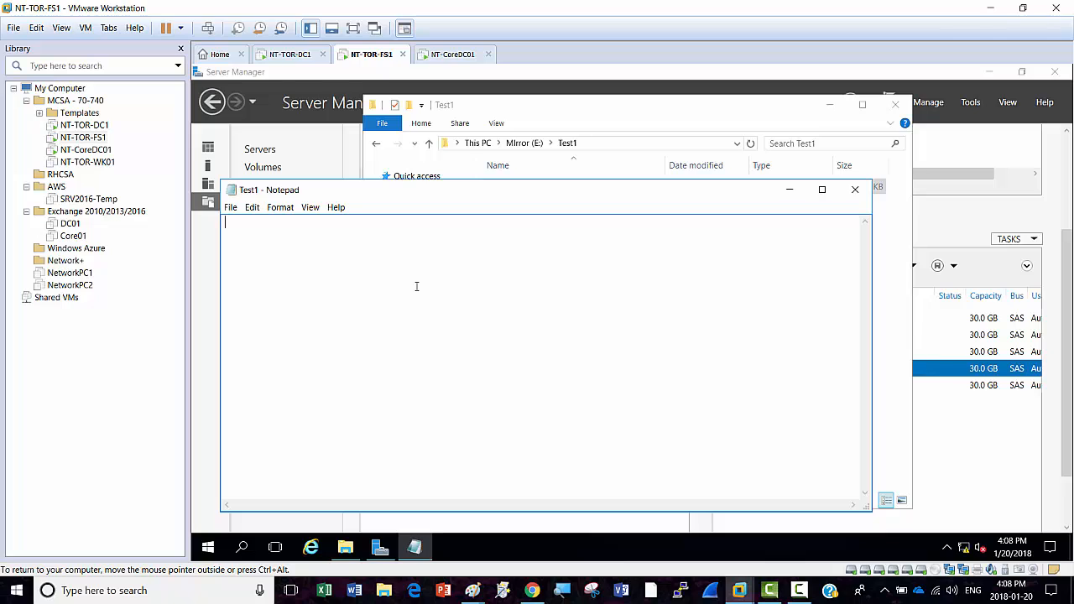
pyautogui.write('Ahmed is progressing well')
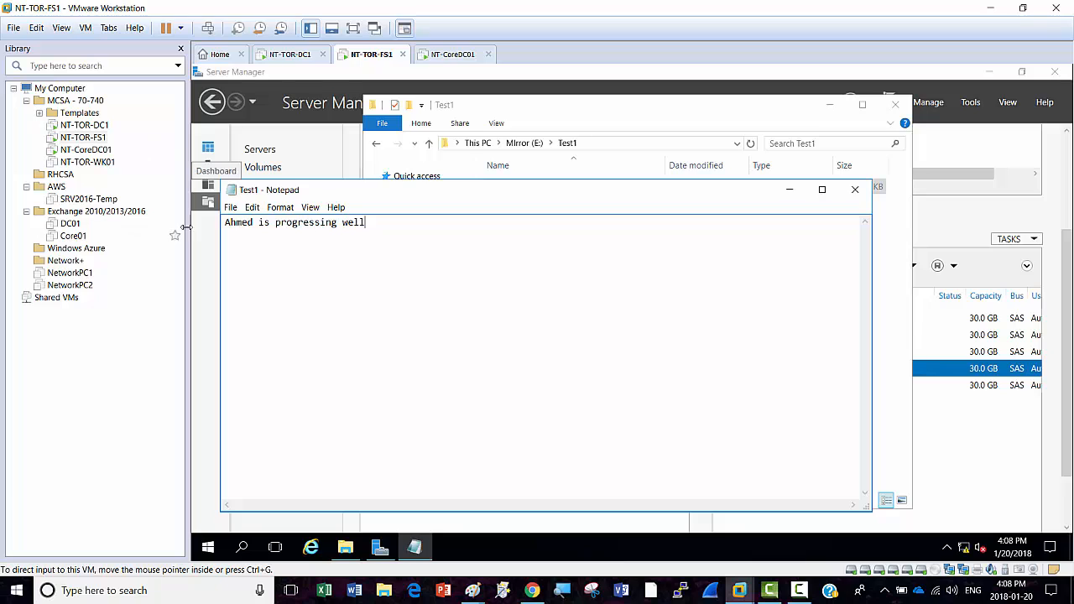
pyautogui.click(231, 208)
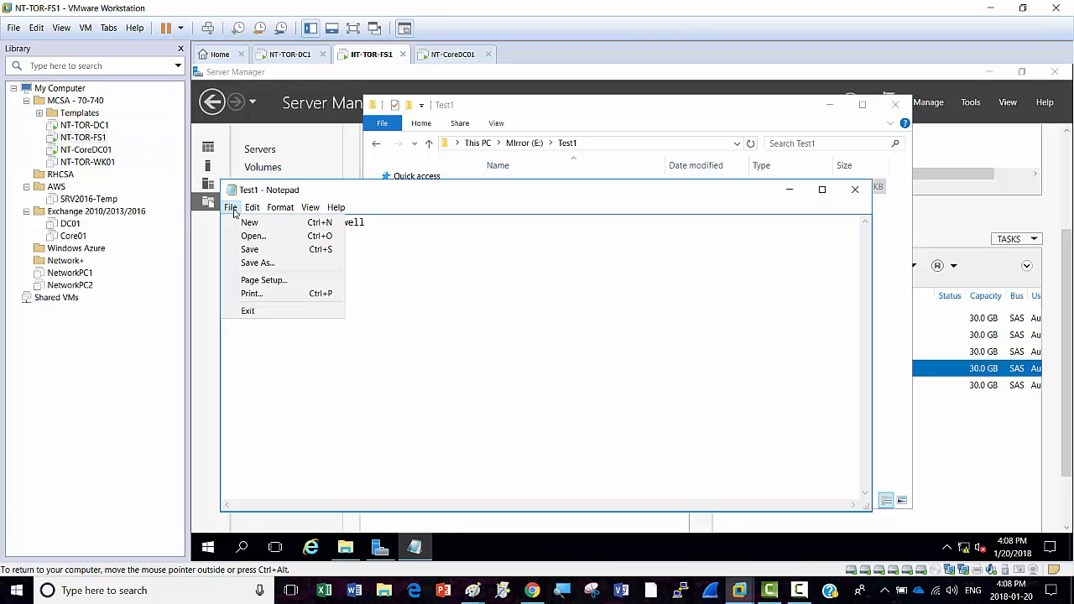
pyautogui.click(251, 249)
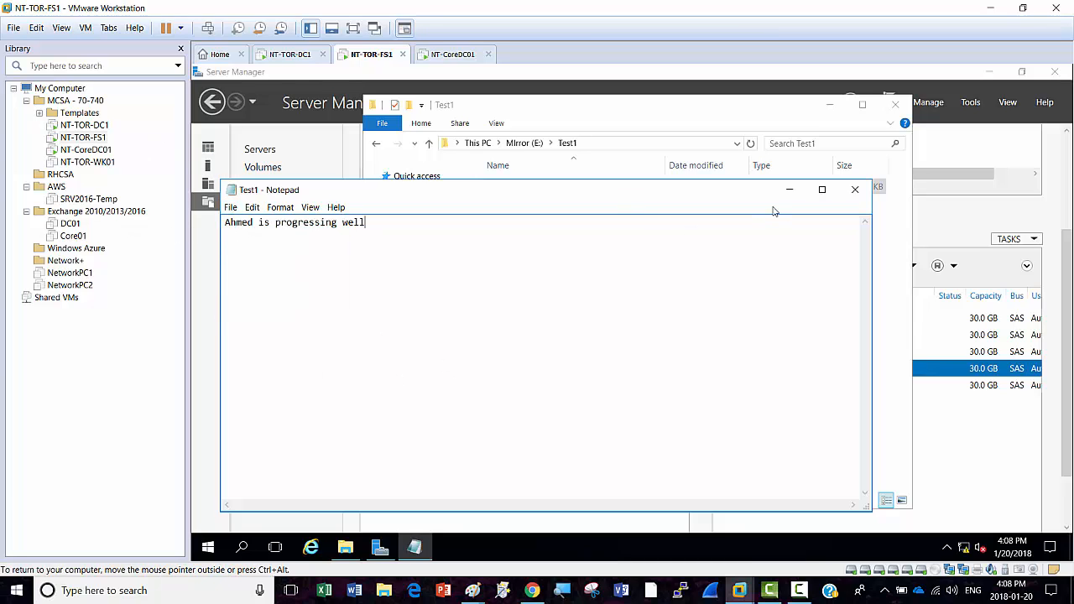
pyautogui.rightClick(372, 55)
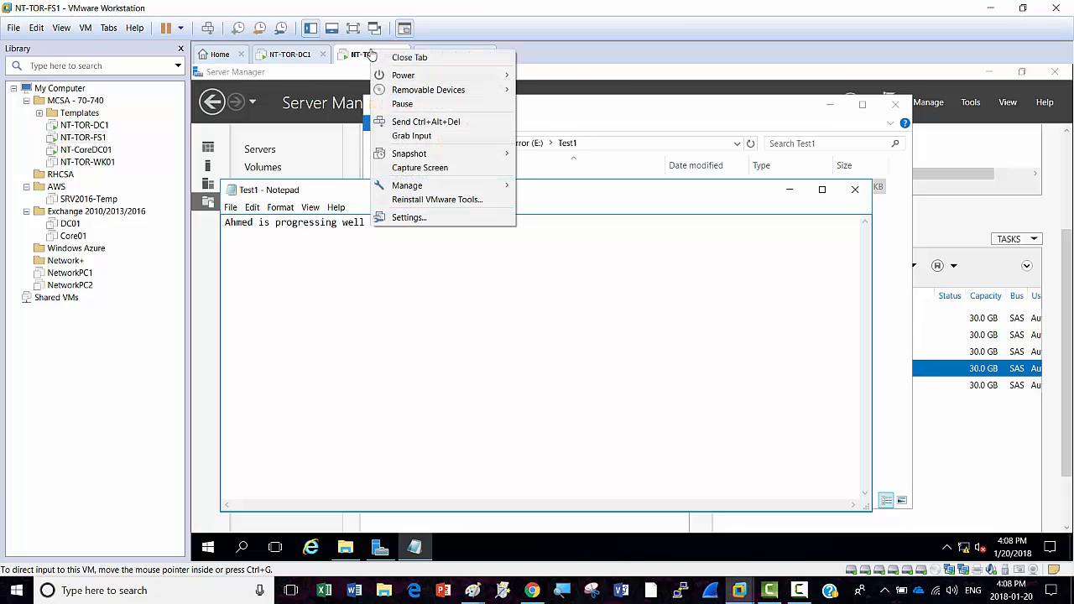
pyautogui.click(410, 217)
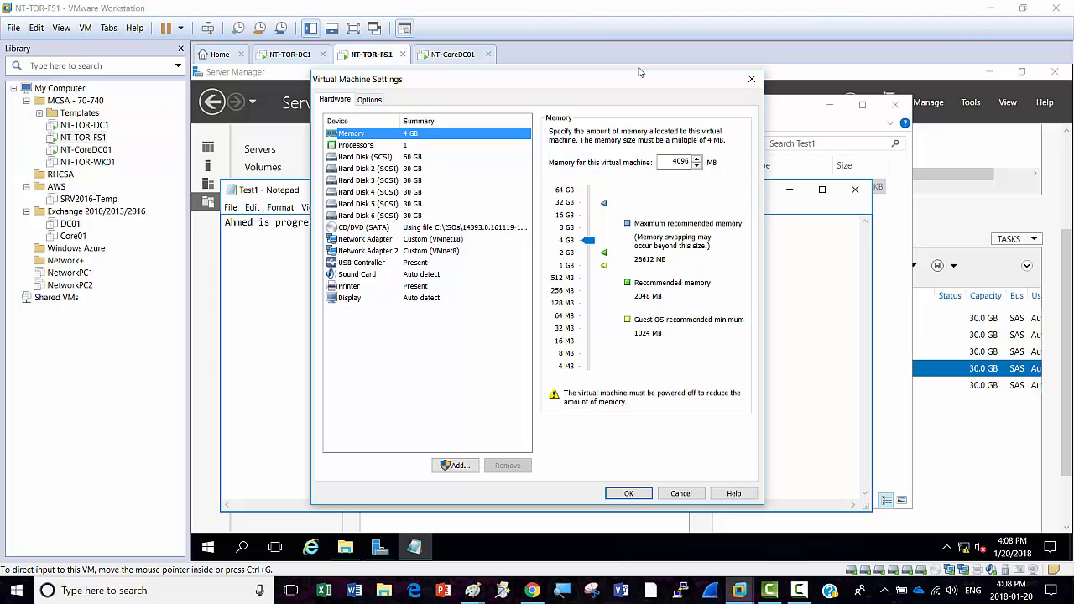
pyautogui.click(753, 80)
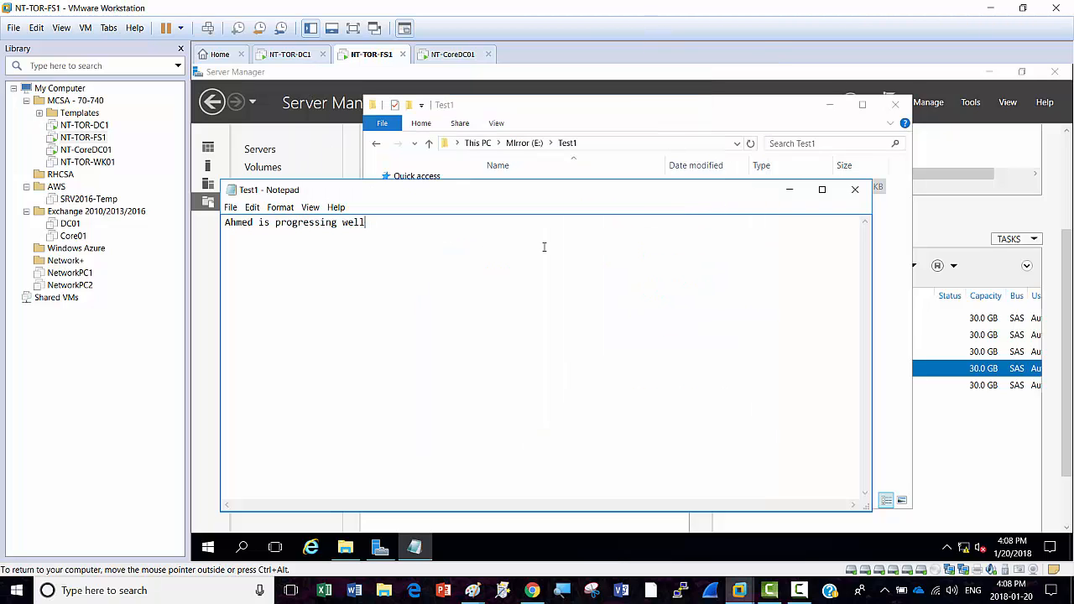
pyautogui.click(230, 208)
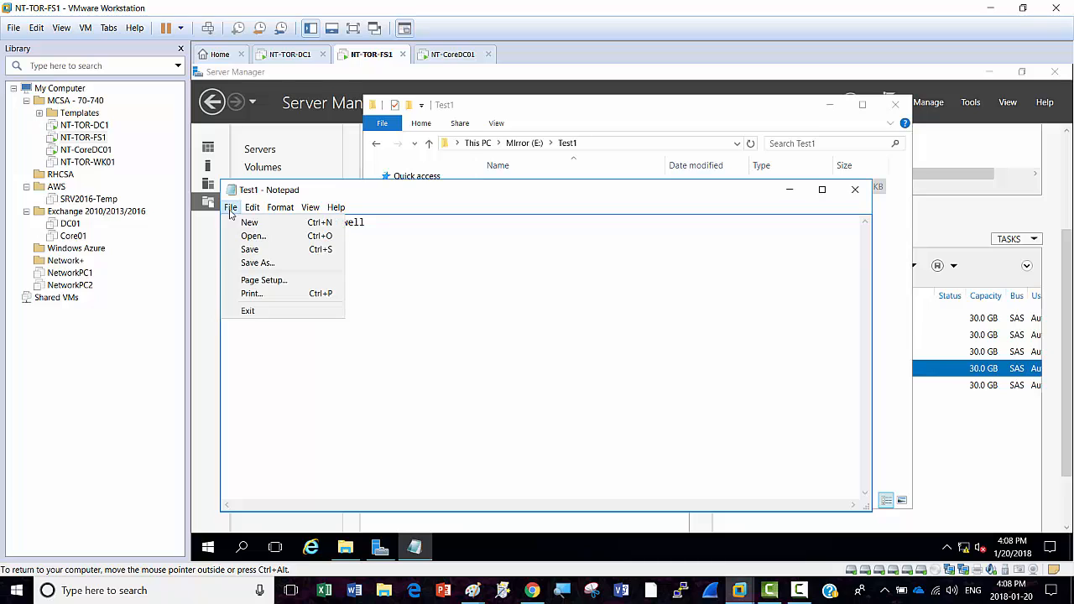
# Step: Save the Test1 note again and open NT-TOR-FS1's virtual machine settings
pyautogui.click(250, 250)
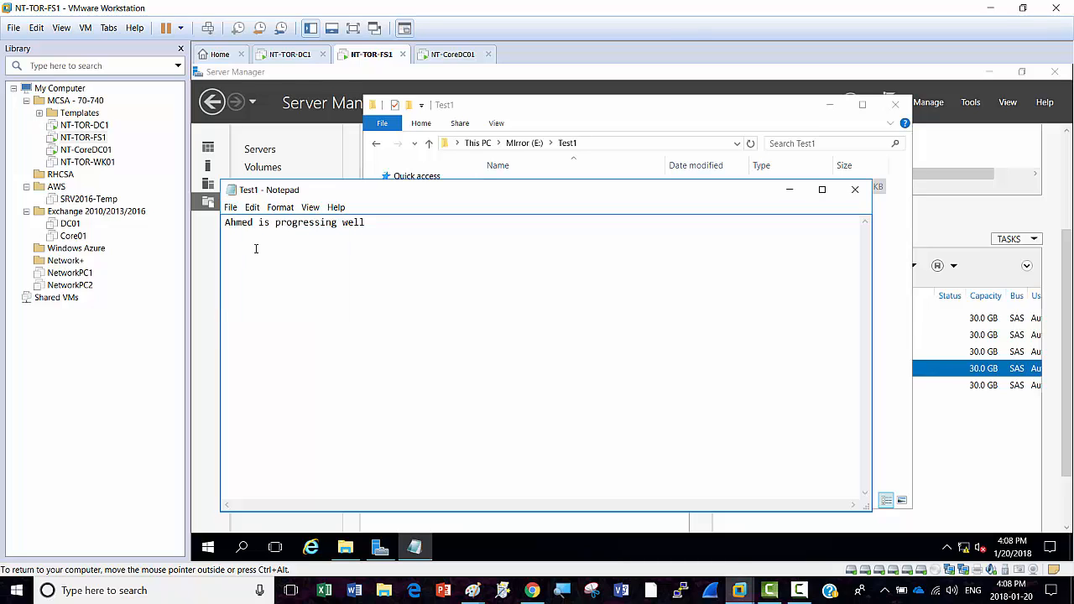
pyautogui.rightClick(368, 55)
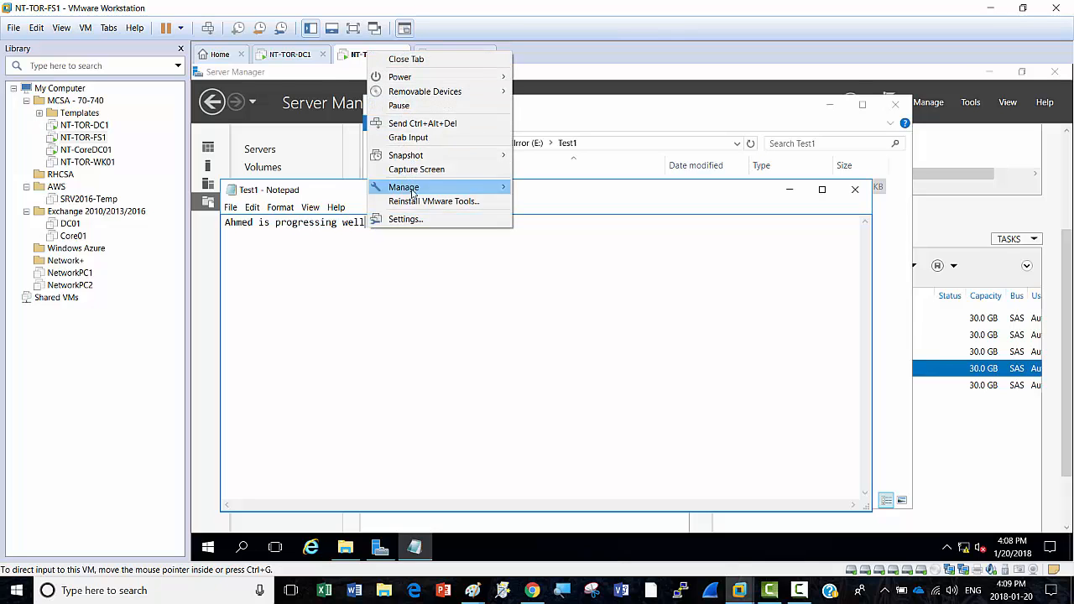
pyautogui.click(406, 219)
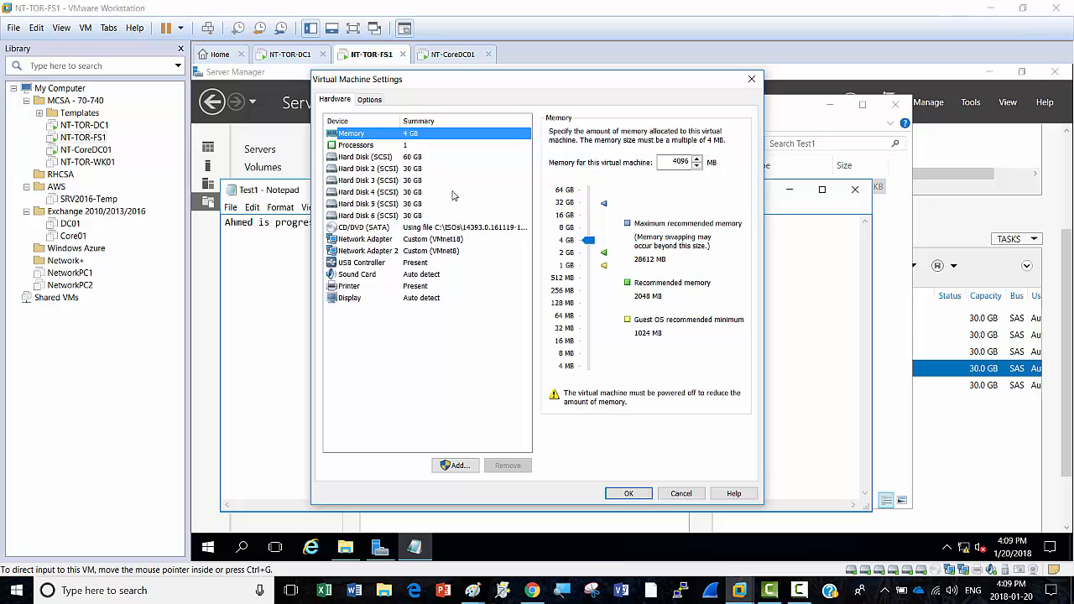
# Step: Remove Hard Disk 6 and Hard Disk 5 from NT-TOR-FS1 and apply the change
pyautogui.click(381, 217)
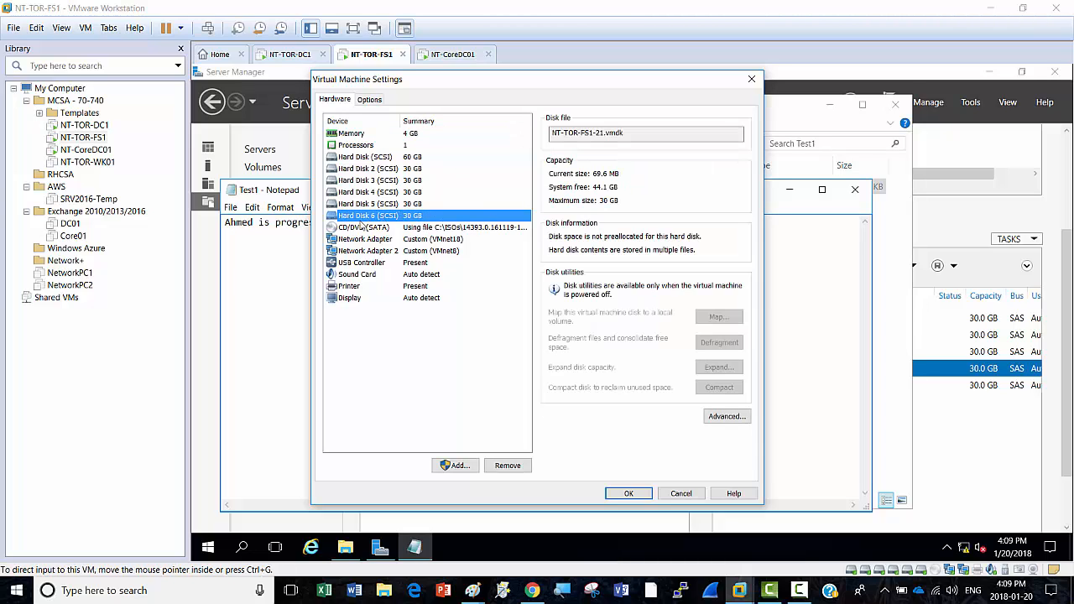
pyautogui.click(507, 466)
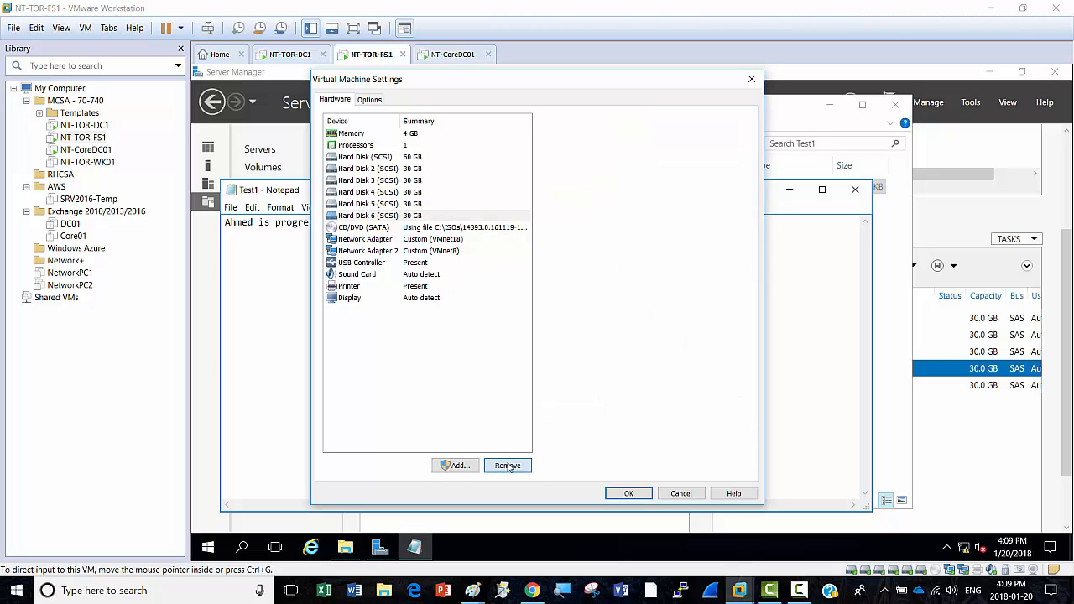
pyautogui.click(393, 206)
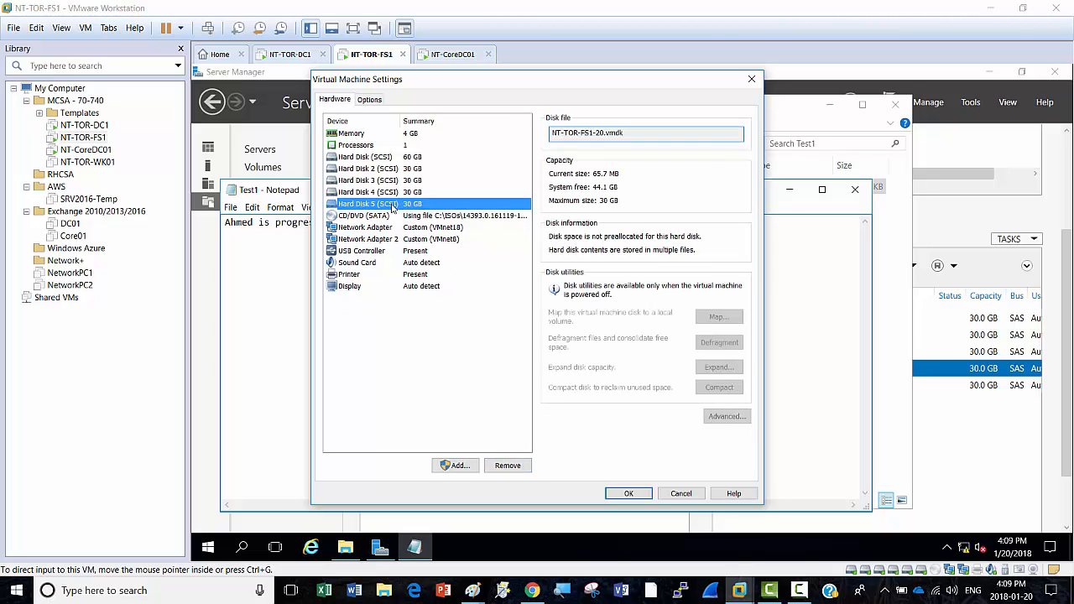
pyautogui.click(513, 466)
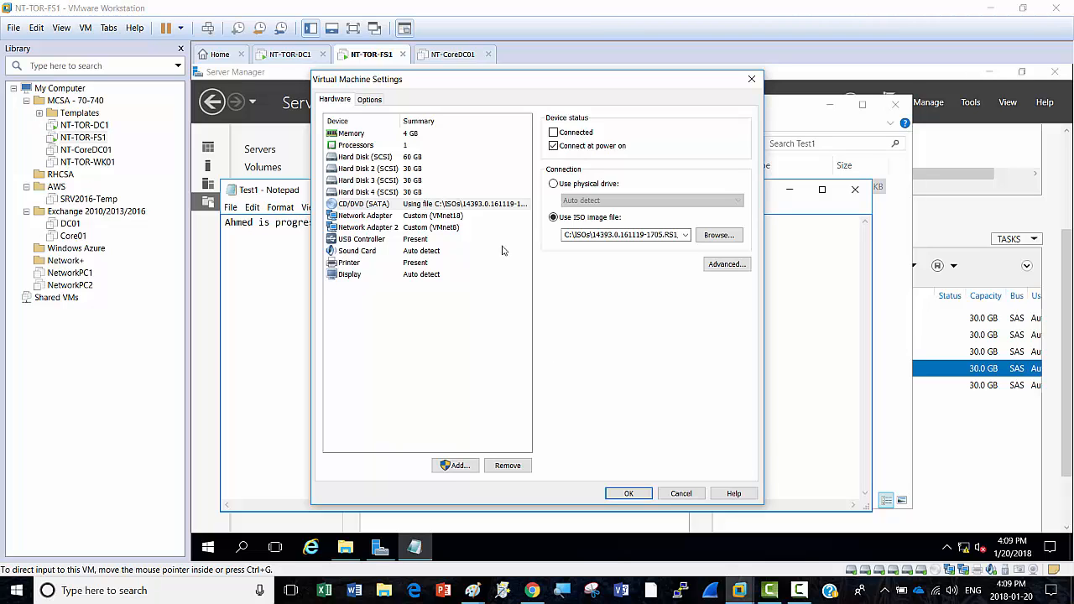
pyautogui.click(631, 494)
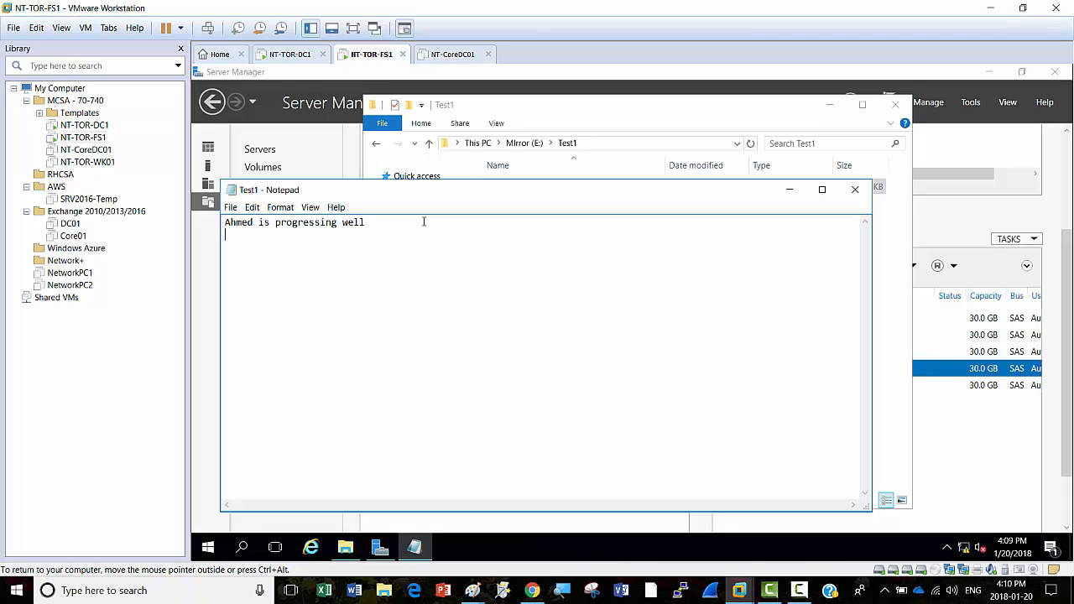
# Step: Add a second line about another person to the Test1 note, save it, and close Notepad and Explorer
pyautogui.write('Ashley is helping herself')
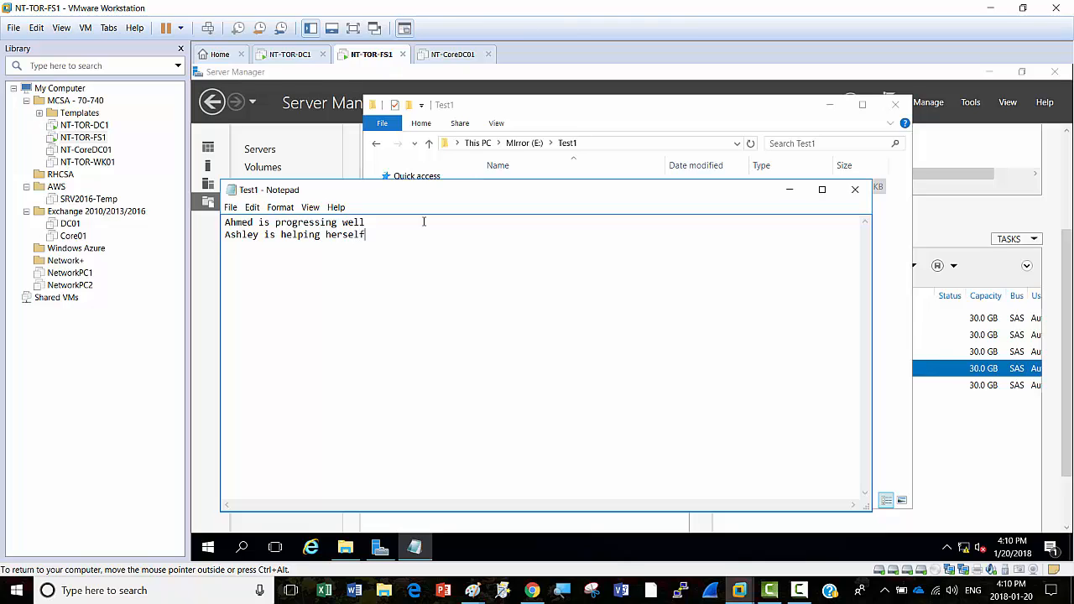
pyautogui.click(230, 208)
pyautogui.click(246, 249)
pyautogui.click(853, 193)
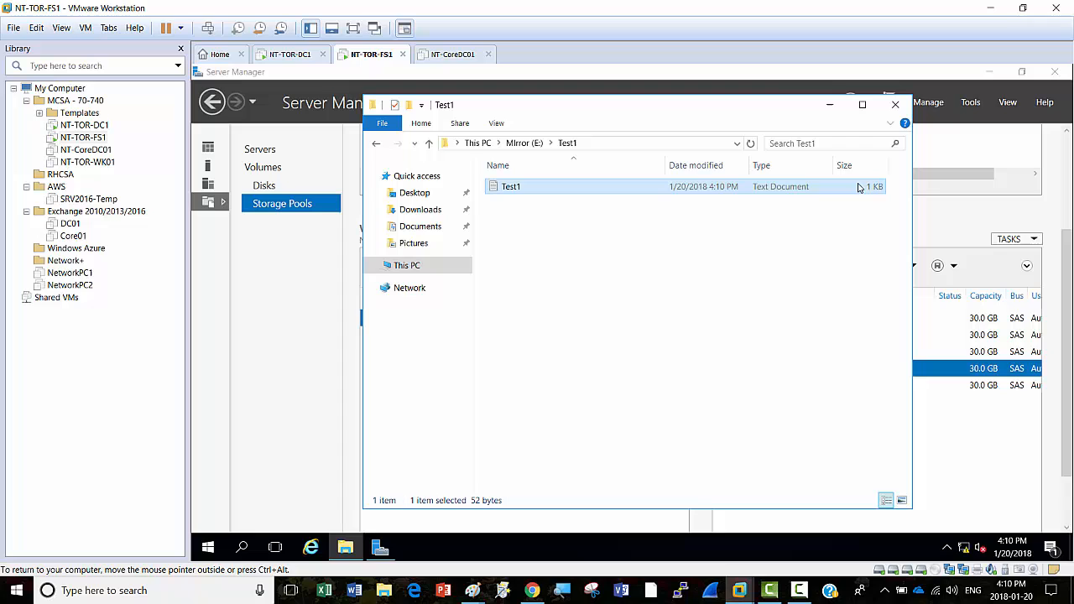
pyautogui.click(896, 106)
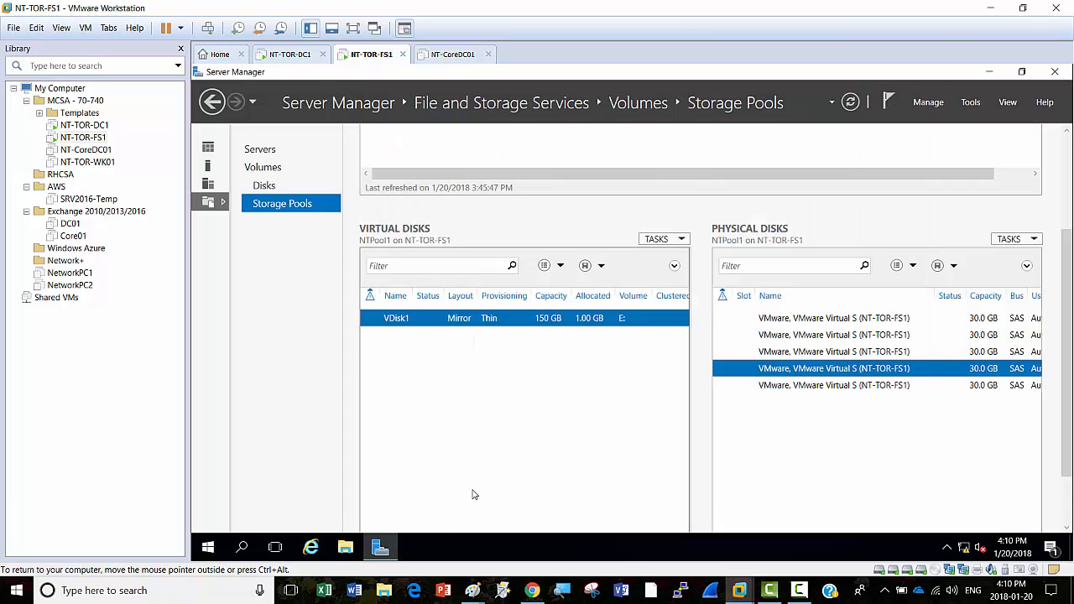
pyautogui.click(345, 547)
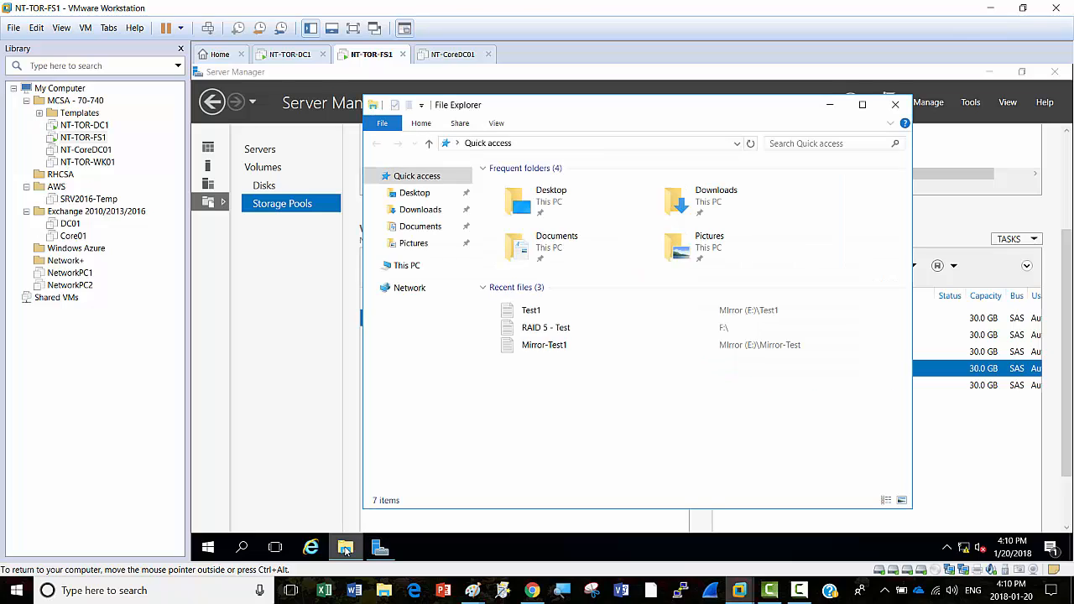
pyautogui.click(407, 265)
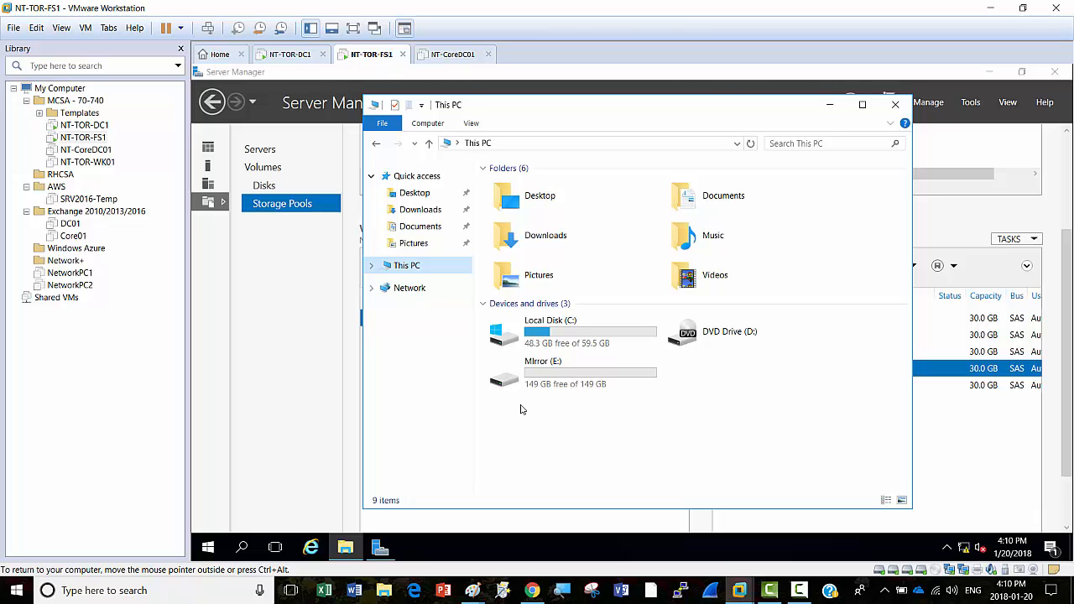
pyautogui.click(548, 360)
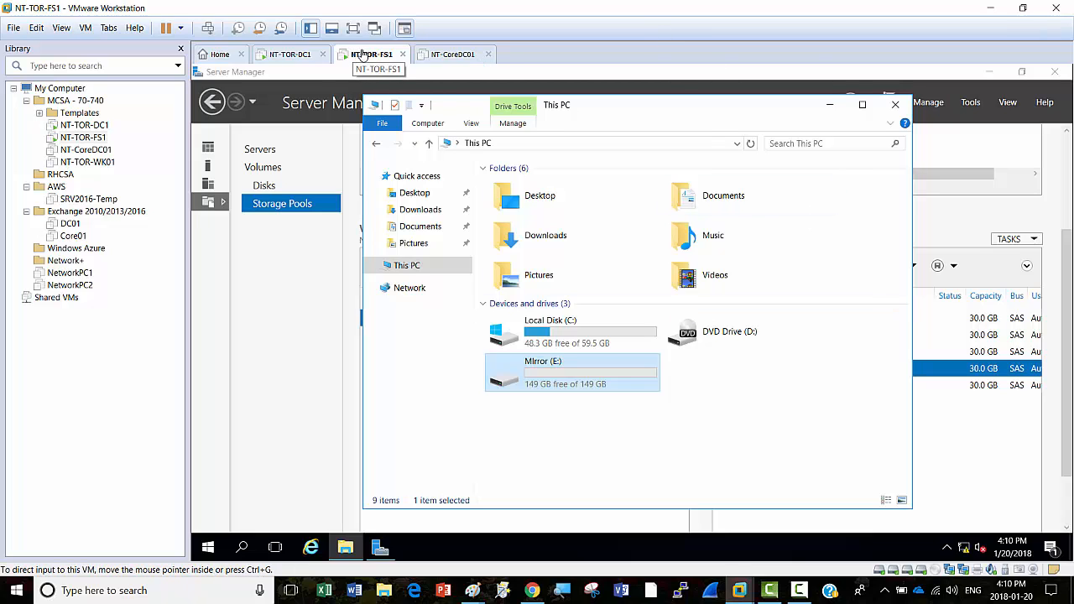
pyautogui.click(830, 107)
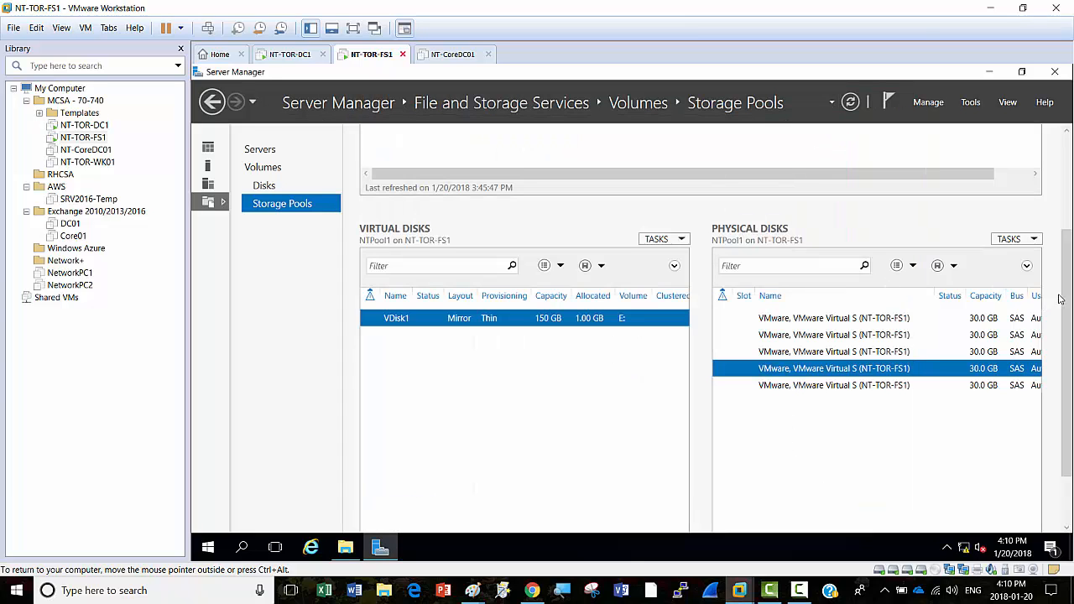
# Step: Scroll Server Manager to the top and refresh the Storage Pools information
pyautogui.moveTo(1068, 295); pyautogui.dragTo(1068, 160)
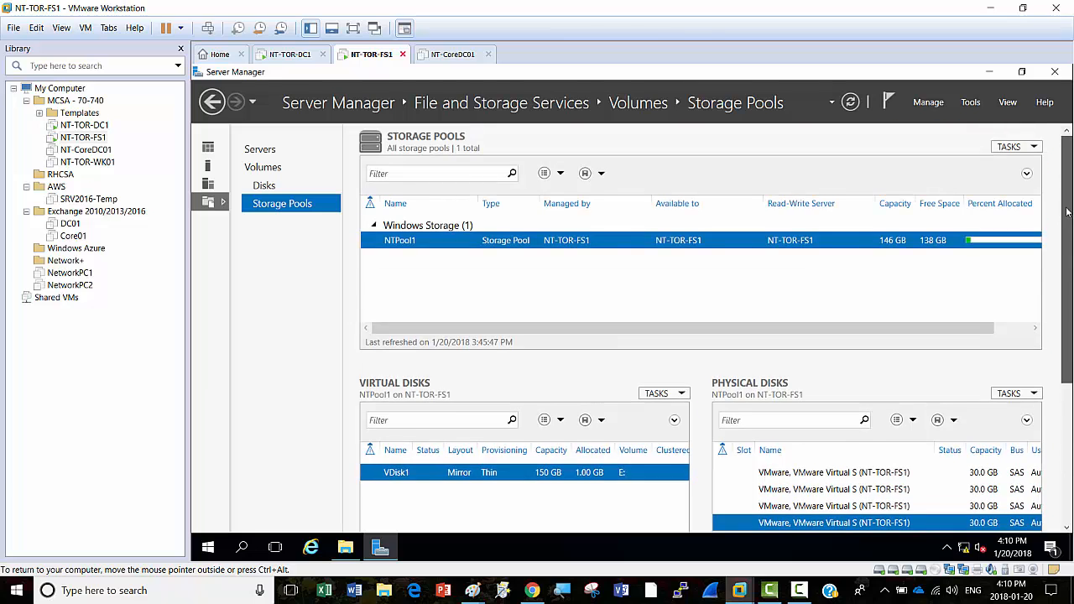
pyautogui.scroll(-1, 1068, 213)
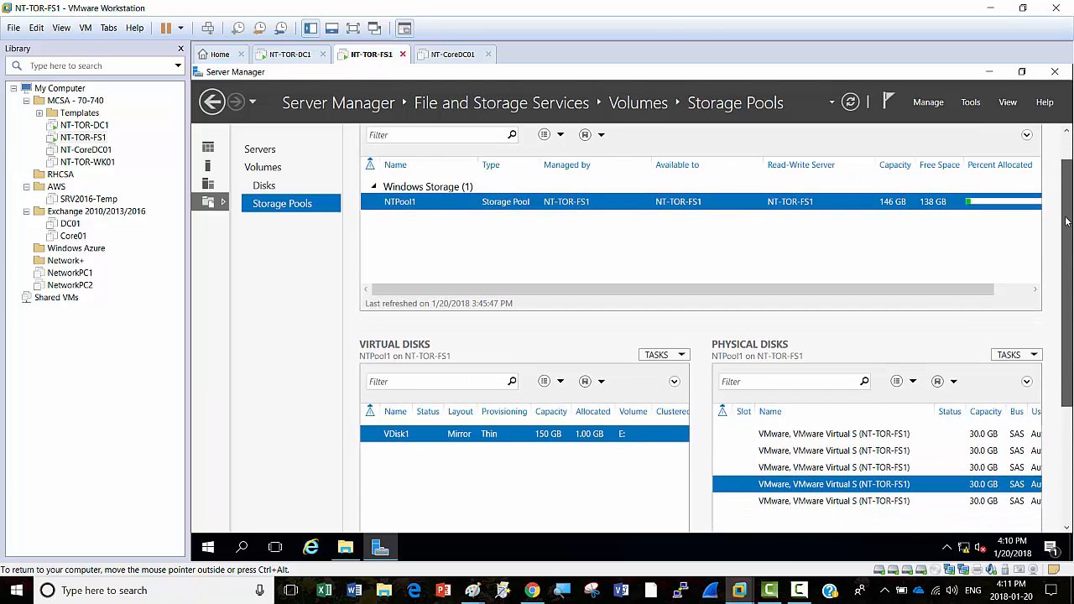
pyautogui.scroll(1, 1067, 221)
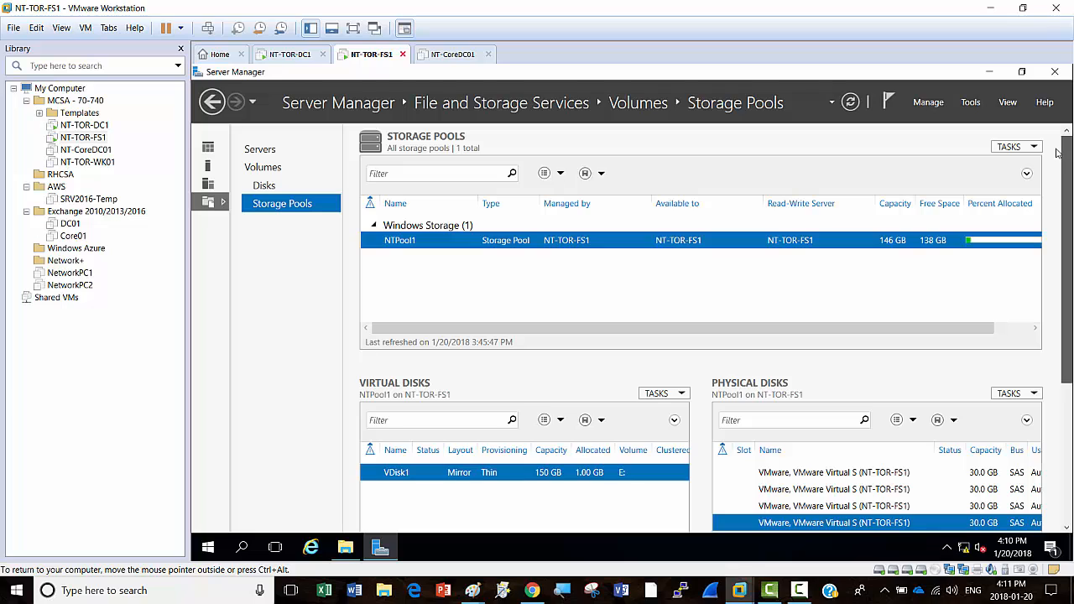
pyautogui.click(852, 103)
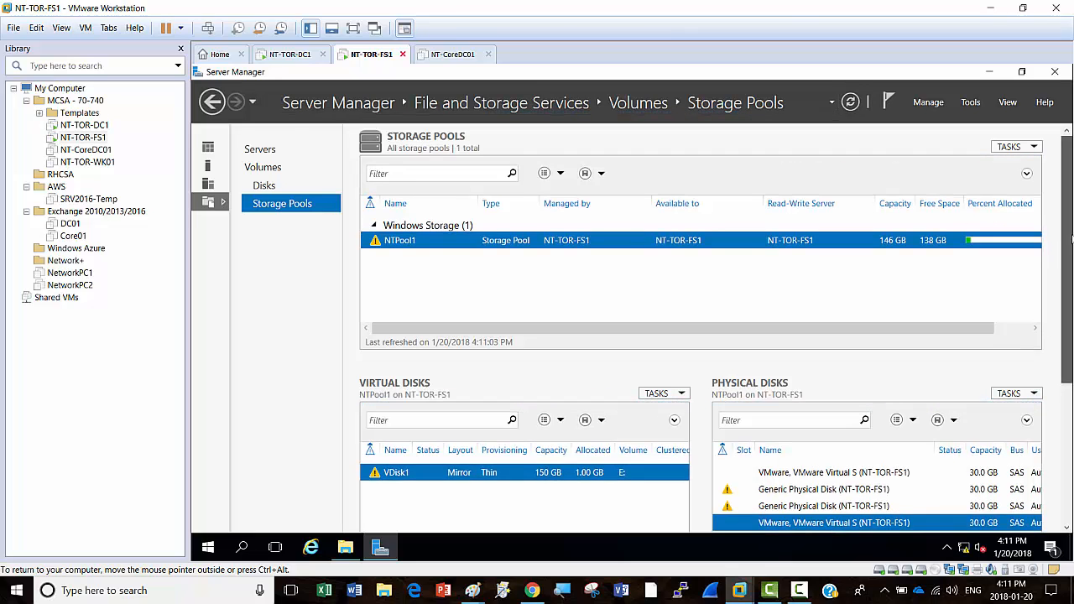
# Step: Inspect the two Generic Physical Disk entries flagged with warnings
pyautogui.moveTo(1070, 239); pyautogui.dragTo(1068, 275)
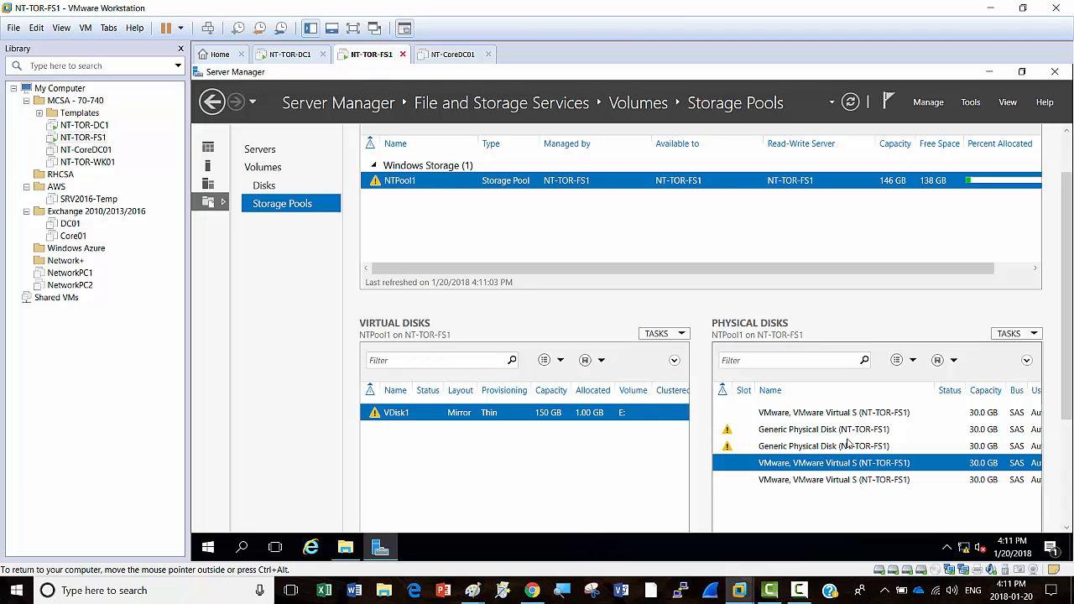
pyautogui.click(789, 432)
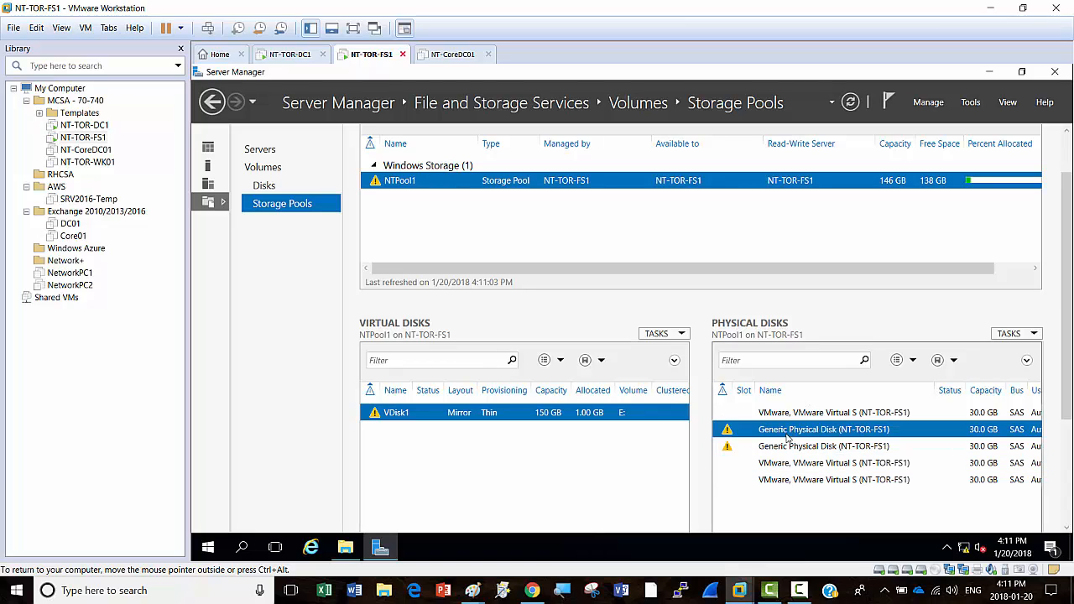
pyautogui.click(782, 447)
pyautogui.click(780, 429)
pyautogui.click(771, 448)
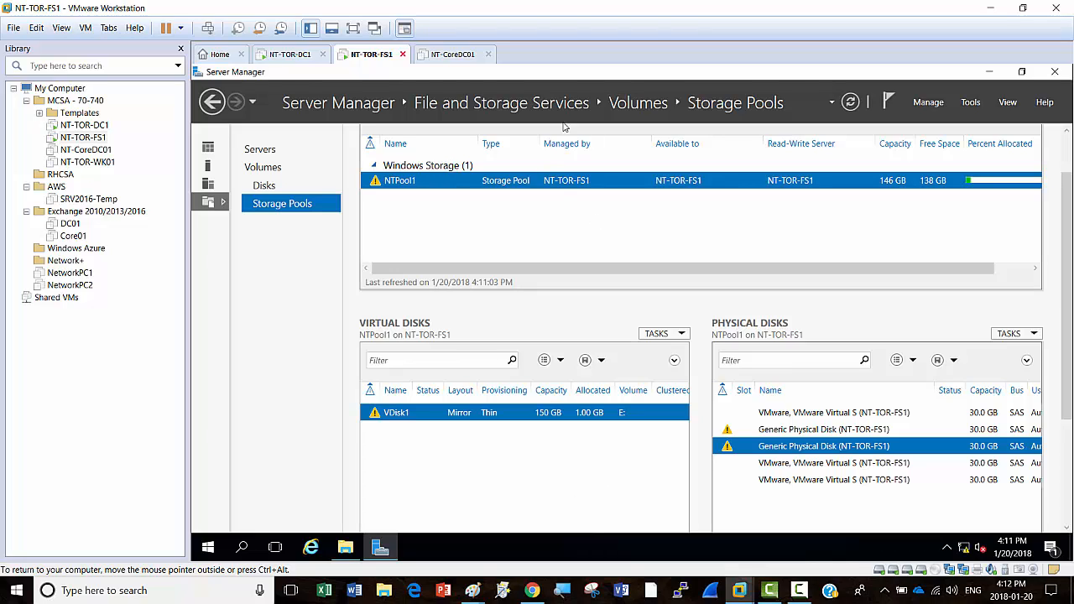
# Step: In NT-TOR-FS1's settings, add a new 30 GB SCSI virtual hard disk
pyautogui.rightClick(370, 56)
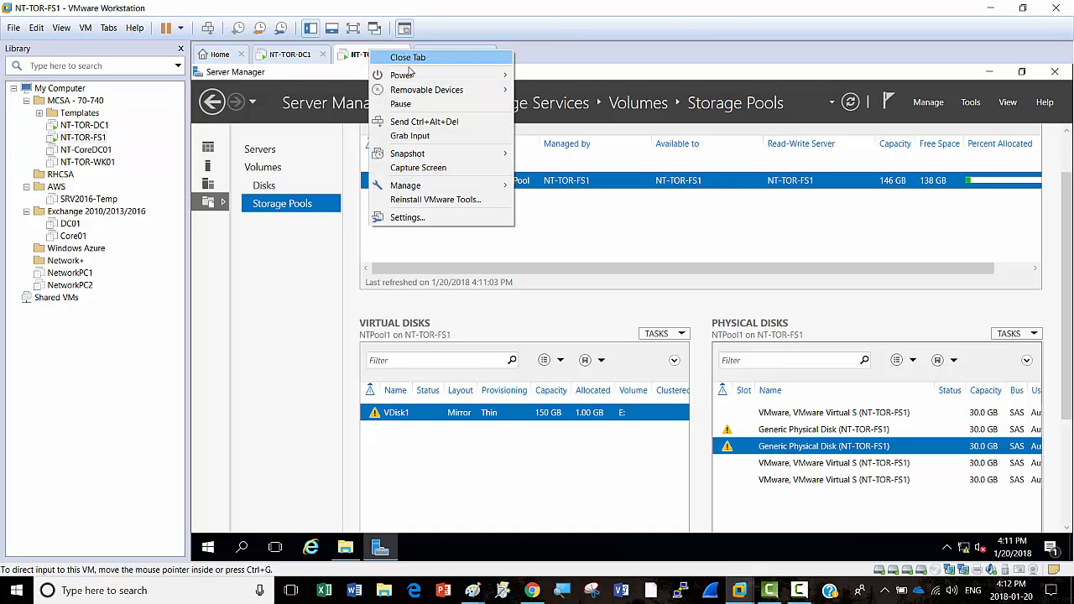
pyautogui.click(412, 220)
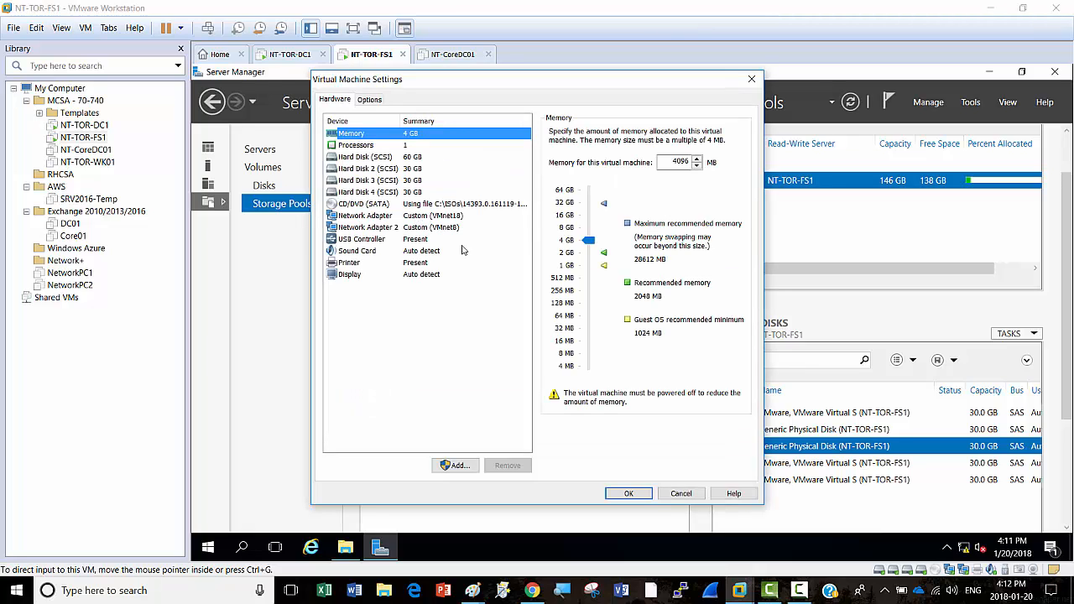
pyautogui.click(458, 466)
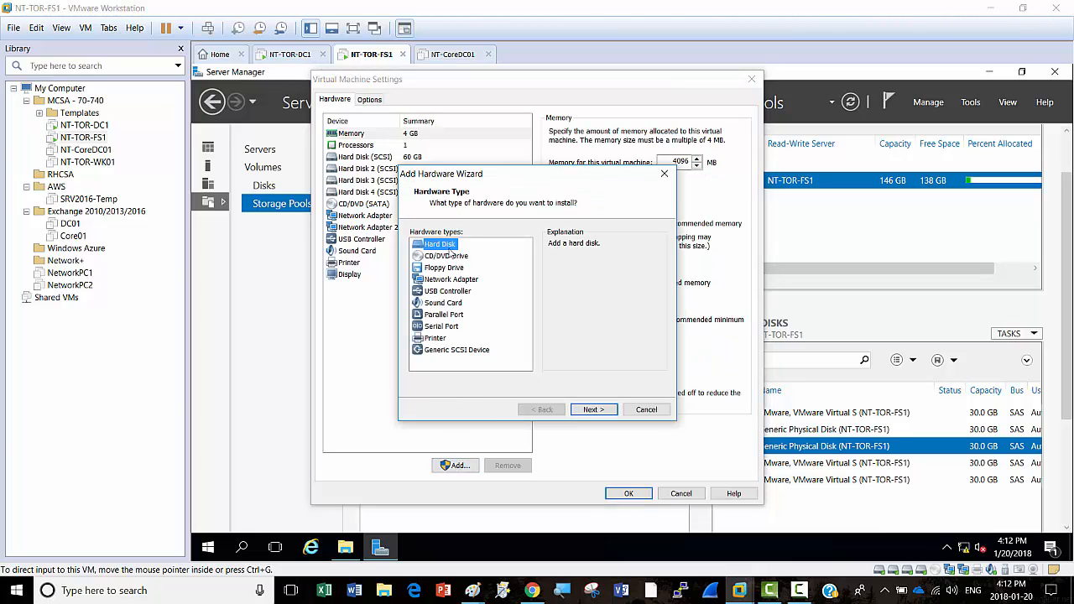
pyautogui.click(594, 409)
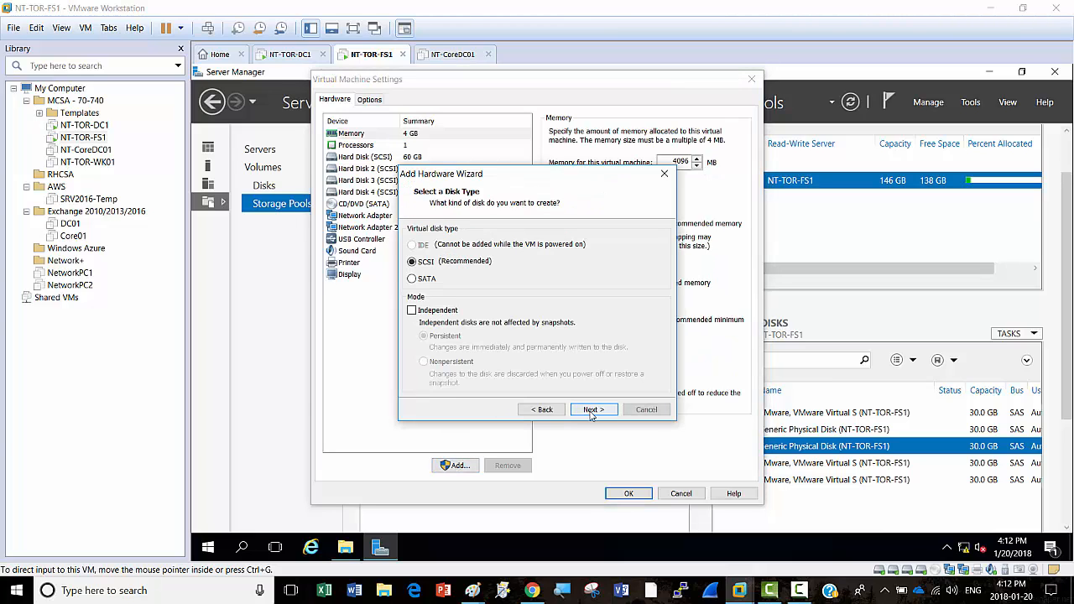
pyautogui.click(592, 409)
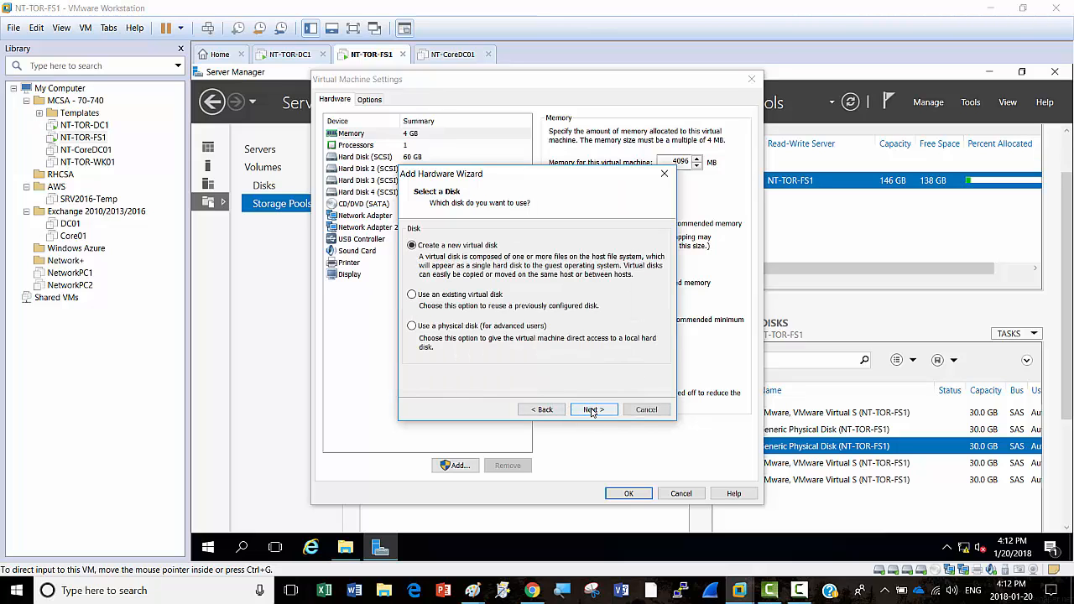
pyautogui.click(592, 409)
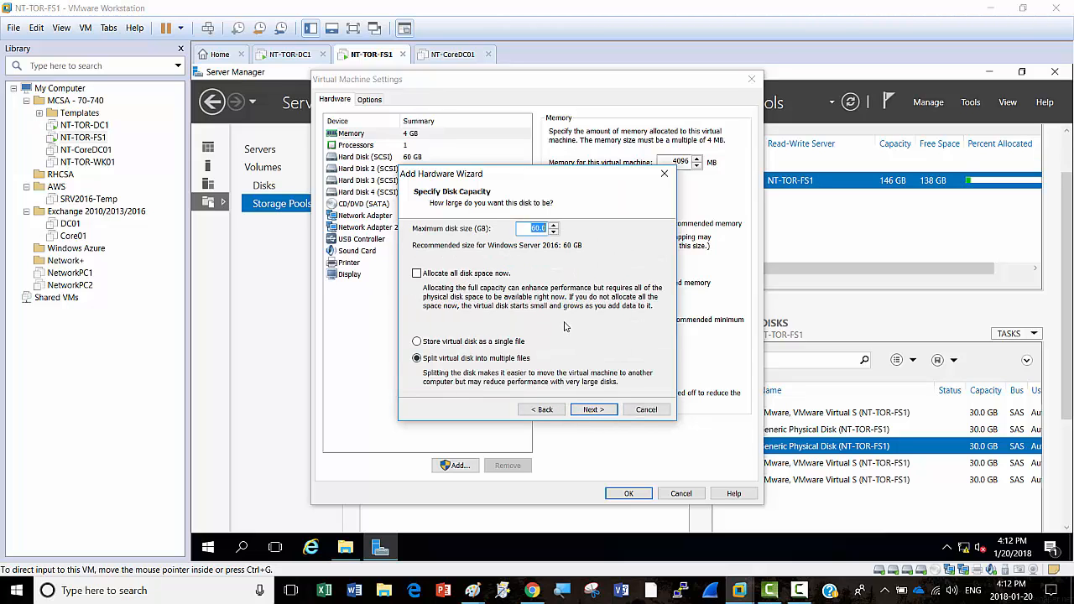
pyautogui.write('30')
pyautogui.click(593, 409)
pyautogui.click(592, 409)
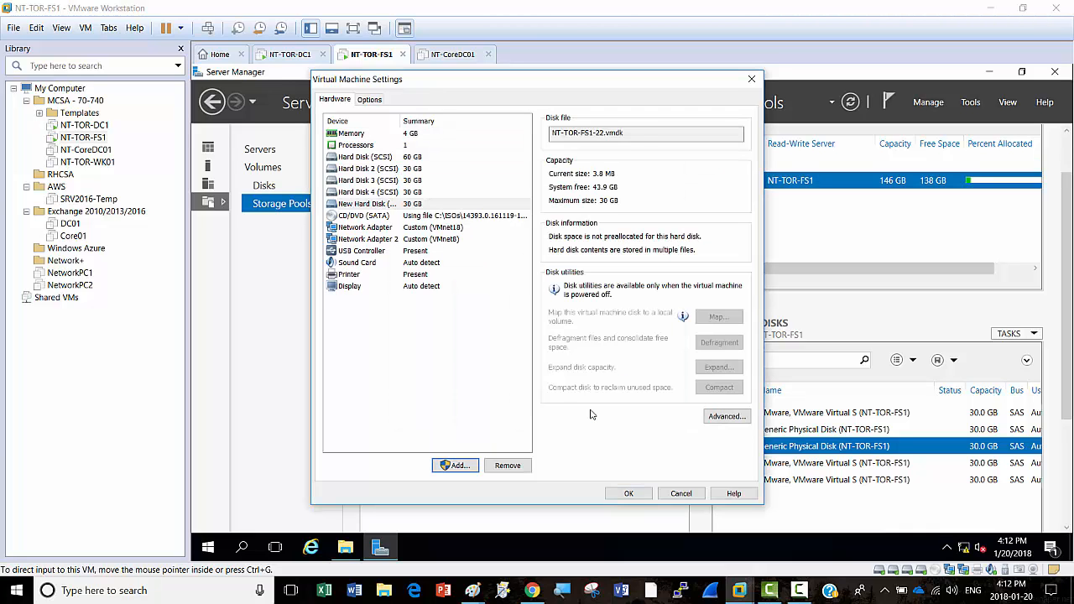
# Step: Add a second new 30 GB SCSI virtual hard disk
pyautogui.click(463, 469)
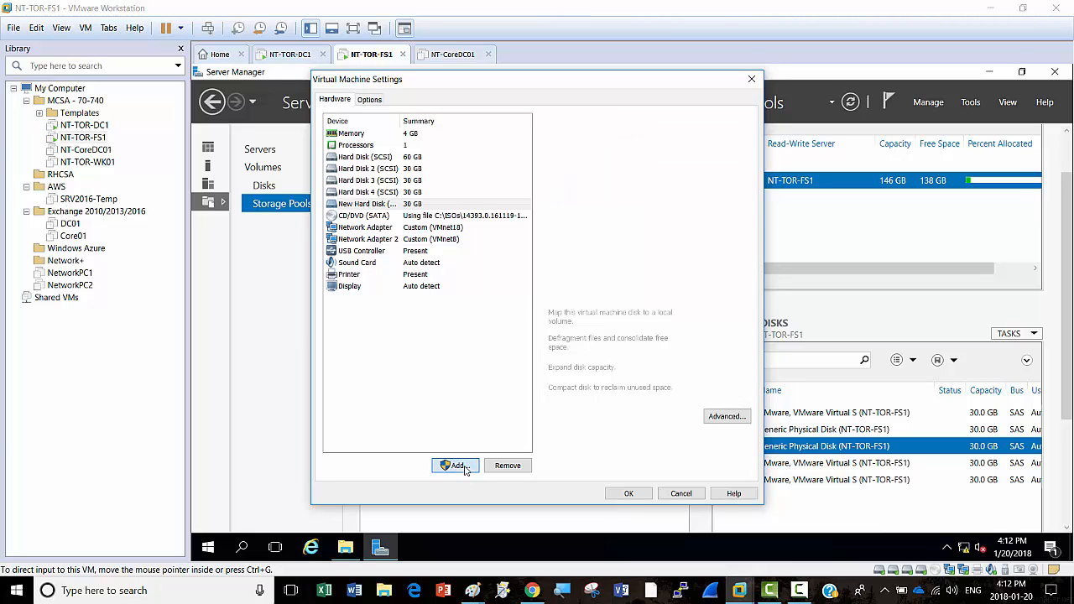
pyautogui.click(601, 410)
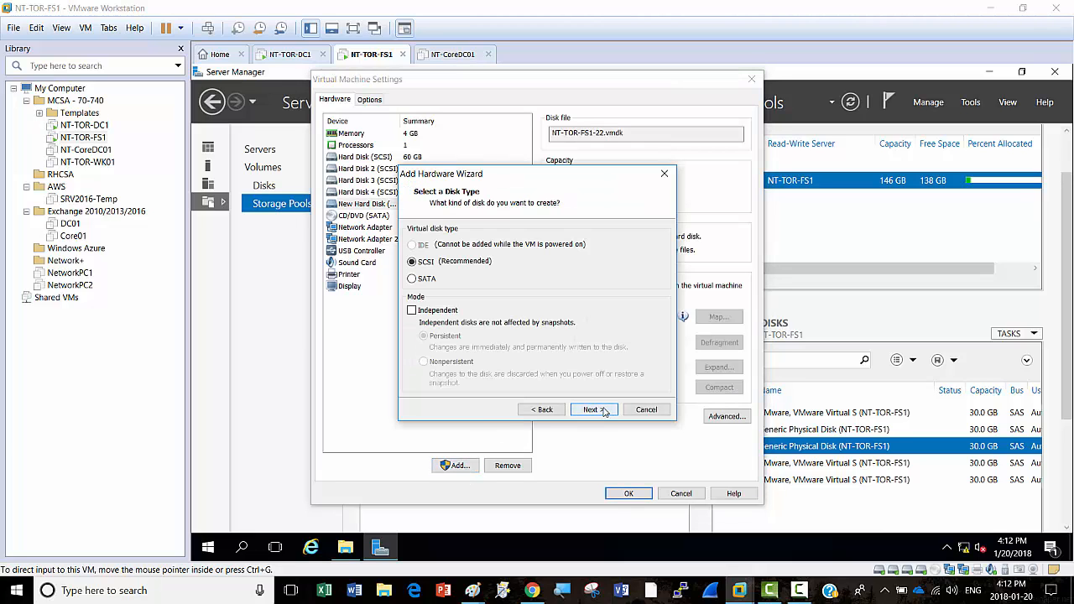
pyautogui.click(602, 410)
pyautogui.click(603, 410)
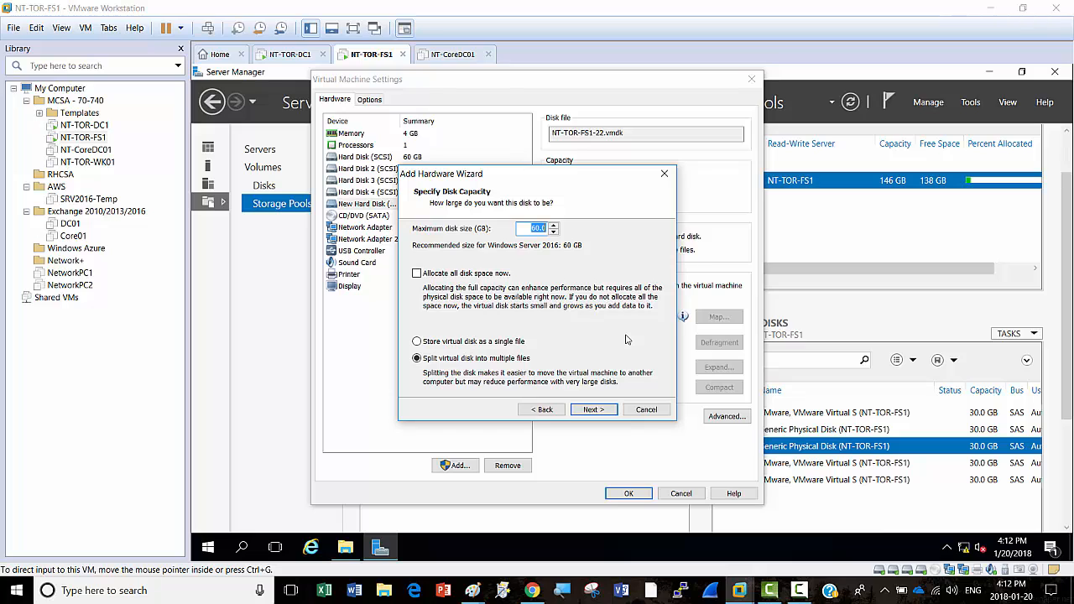
pyautogui.write('30')
pyautogui.click(594, 410)
pyautogui.click(593, 410)
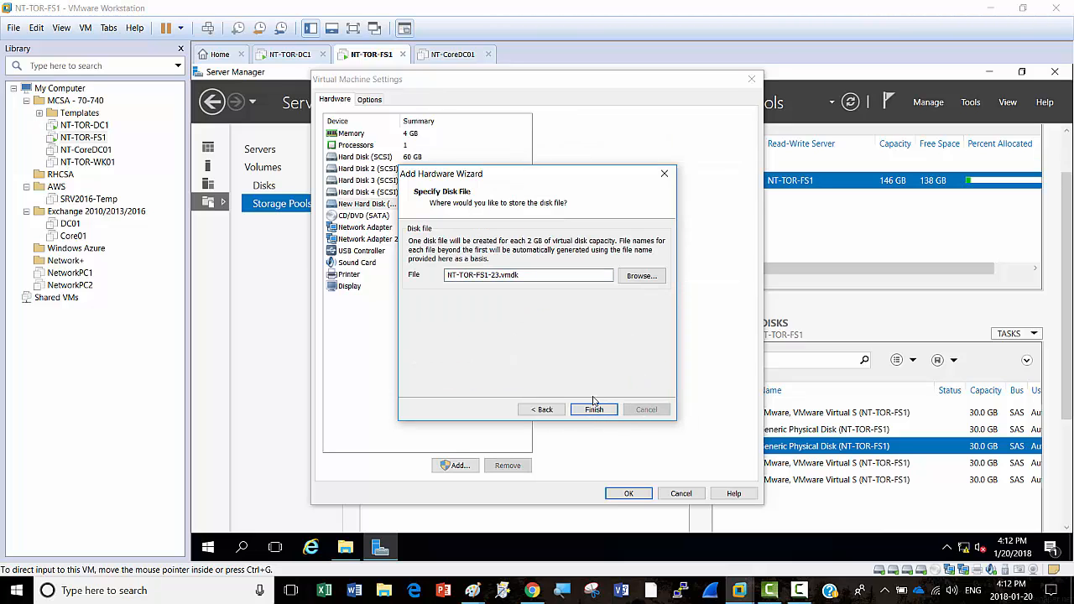
# Step: Apply the new disks to NT-TOR-FS1, then go from Disks back to Storage Pools to see the Primordial pool
pyautogui.click(628, 494)
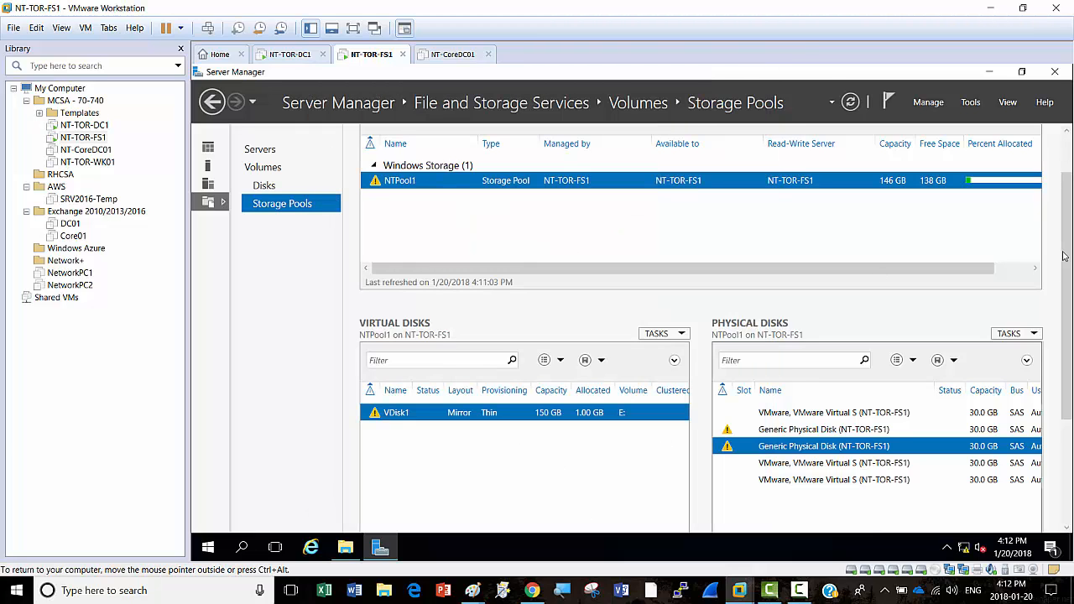
pyautogui.moveTo(1064, 254); pyautogui.dragTo(1048, 203)
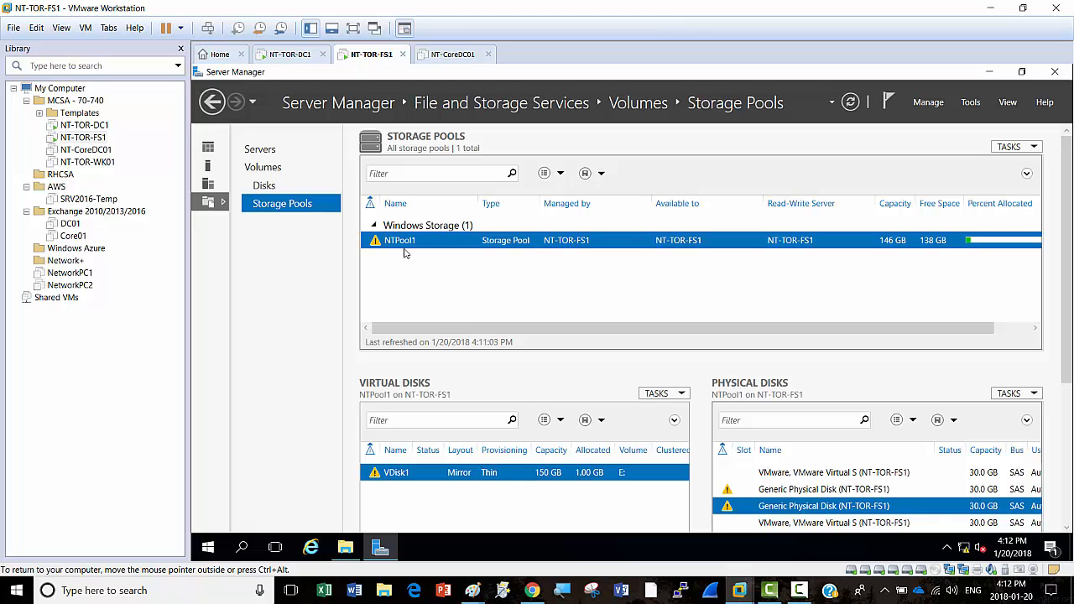
pyautogui.click(266, 186)
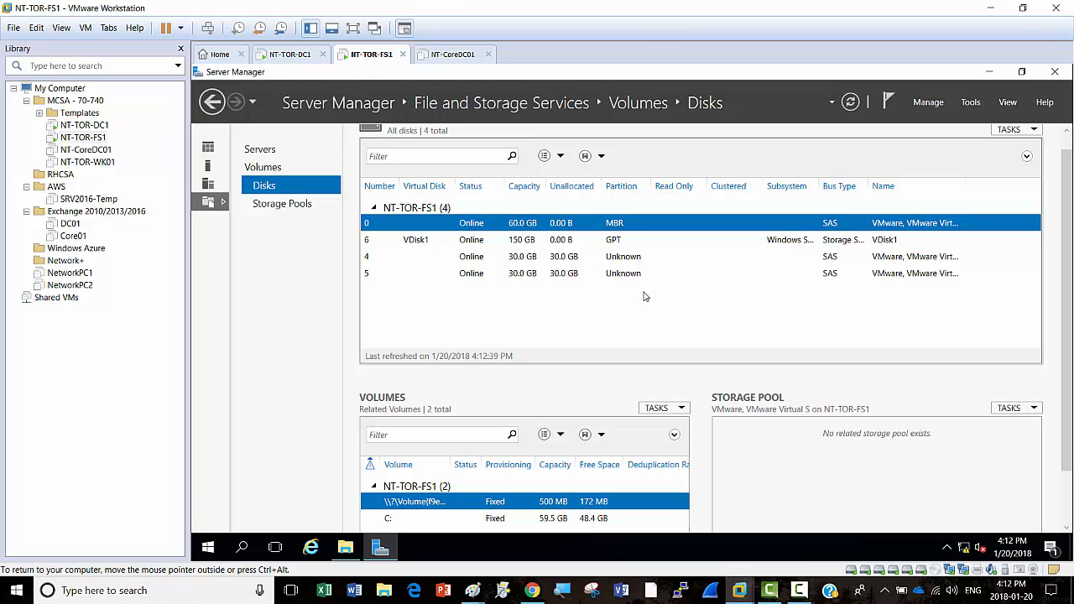
pyautogui.click(284, 206)
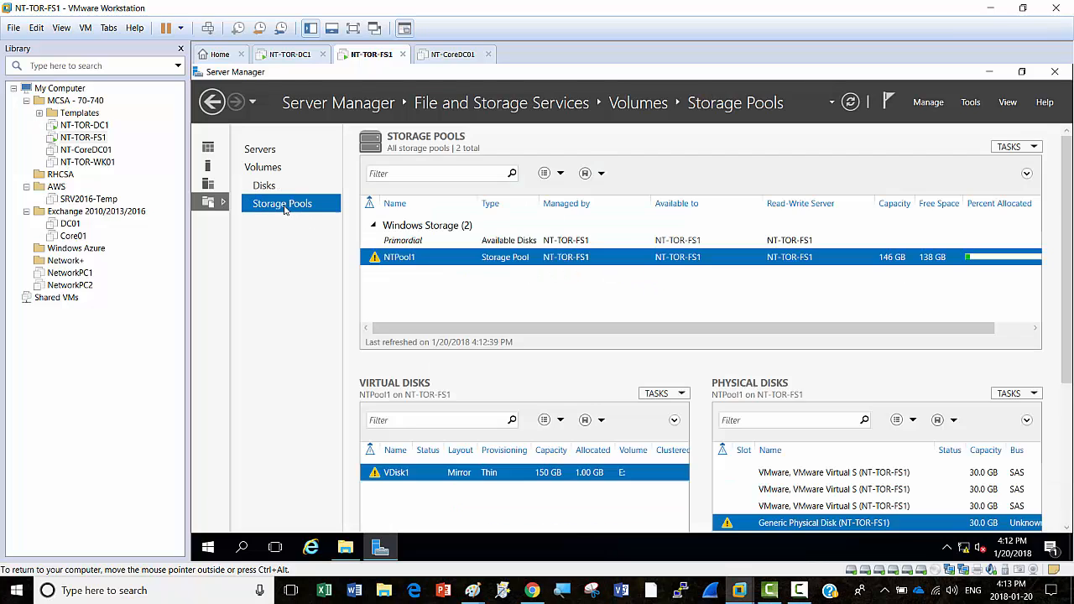
# Step: Add both available 30 GB disks to NTPool1 with Add Physical Disk
pyautogui.rightClick(451, 260)
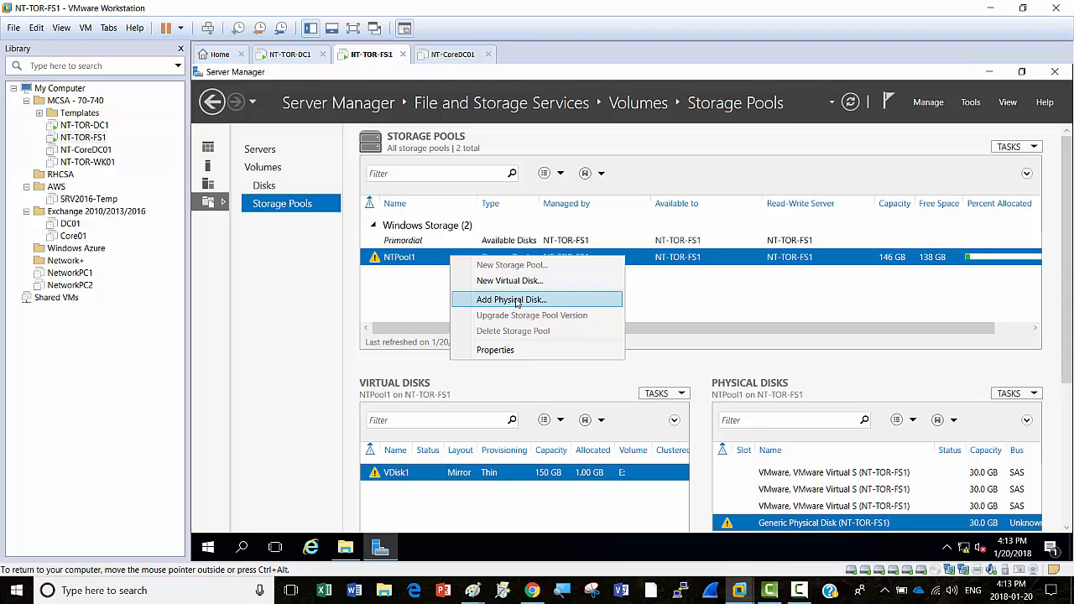
pyautogui.click(542, 303)
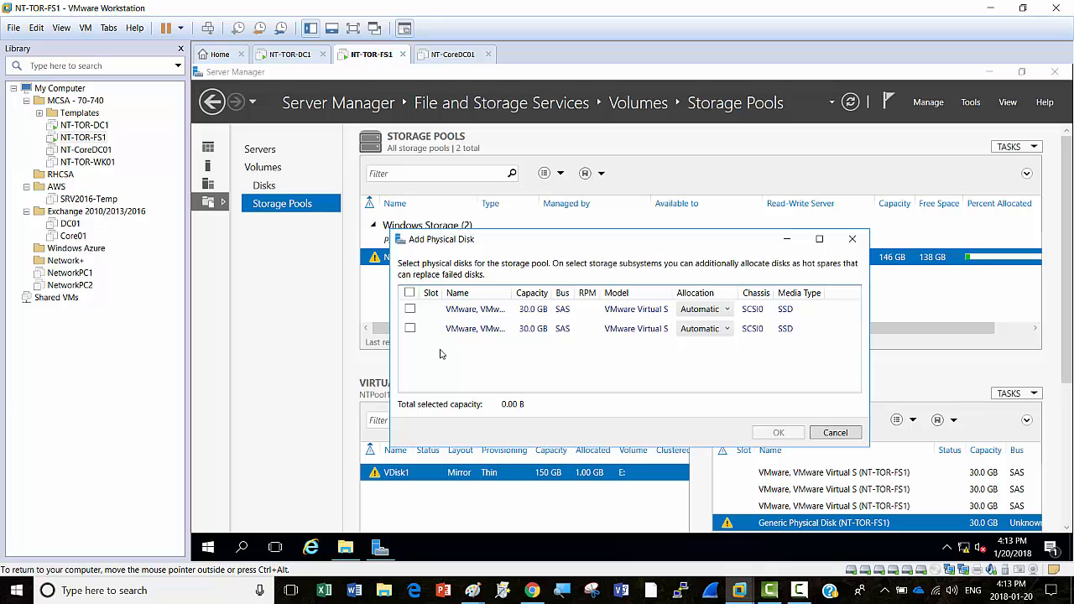
pyautogui.click(410, 292)
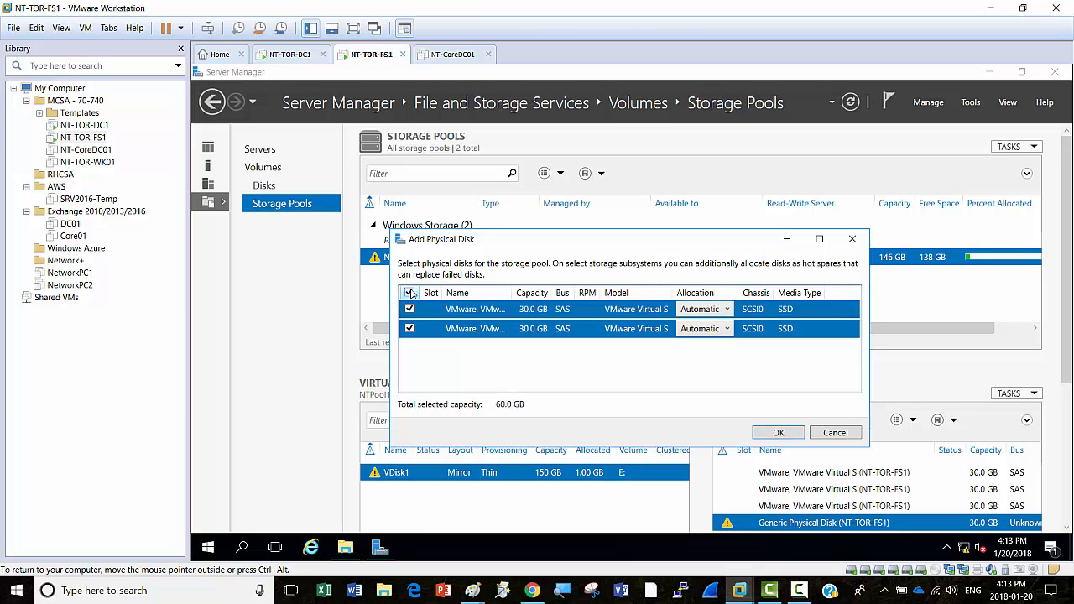
pyautogui.click(781, 433)
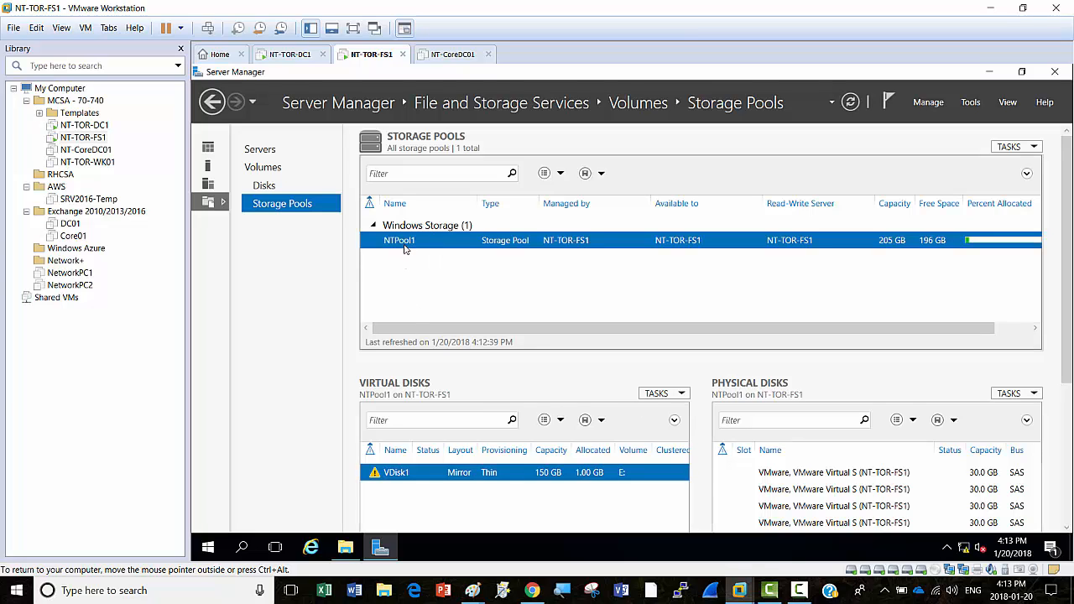
# Step: Scroll to NTPool1's Physical Disks panel and refresh the storage pool information
pyautogui.moveTo(1069, 326); pyautogui.dragTo(1069, 424)
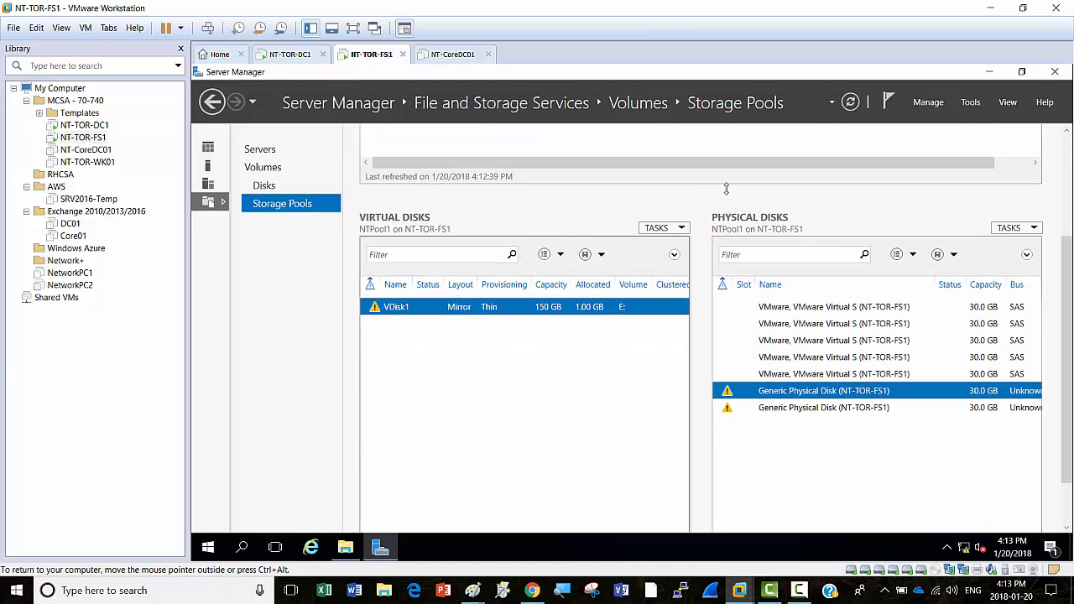
pyautogui.click(850, 102)
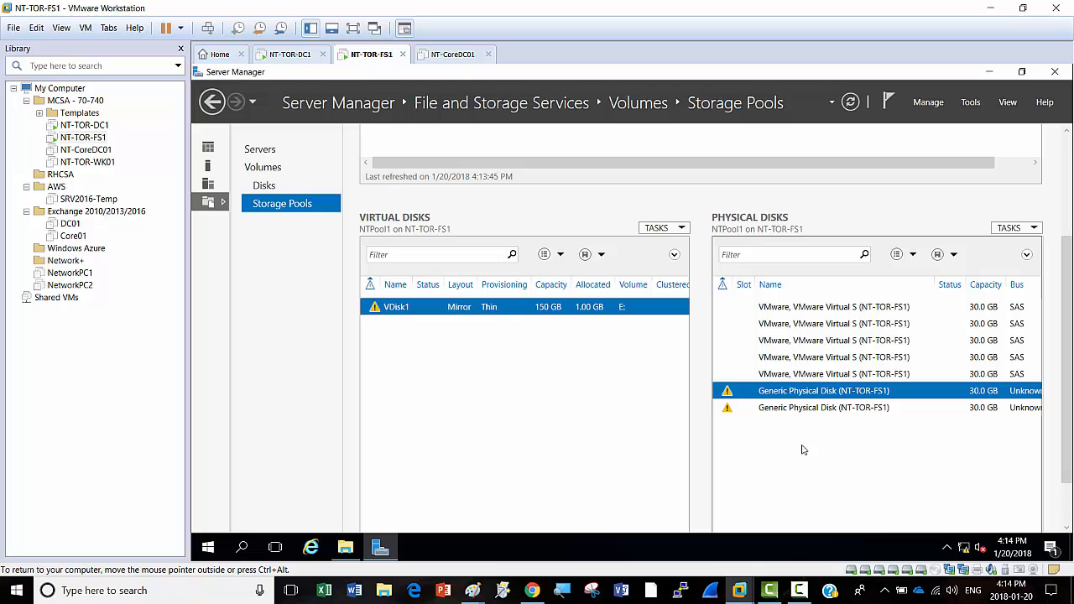
# Step: Remove a failed Generic Physical Disk from NTPool1 and acknowledge the virtual disk repair notice
pyautogui.rightClick(779, 398)
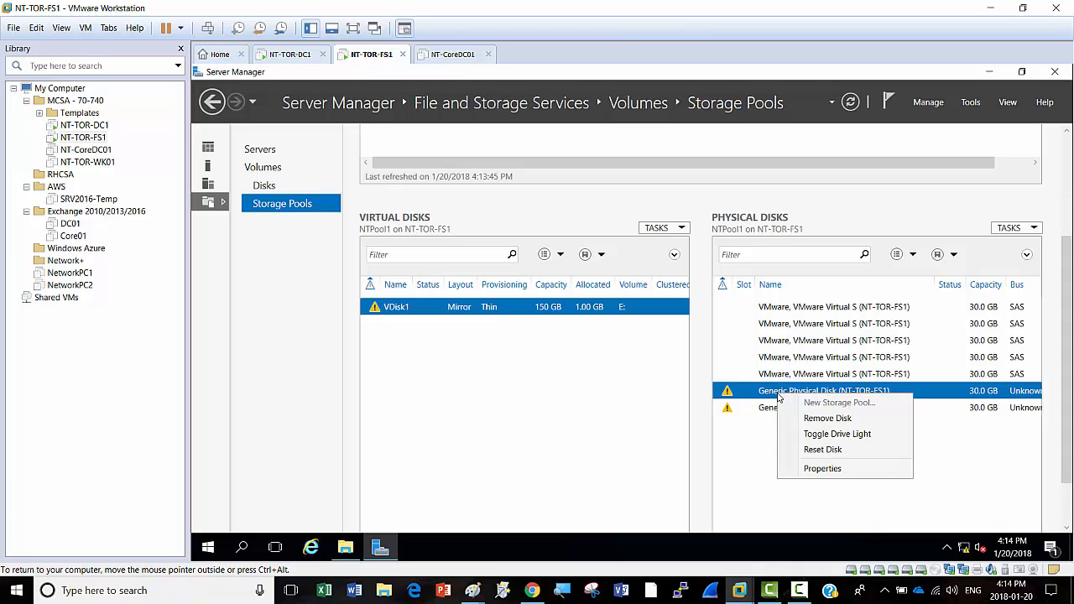
pyautogui.click(747, 437)
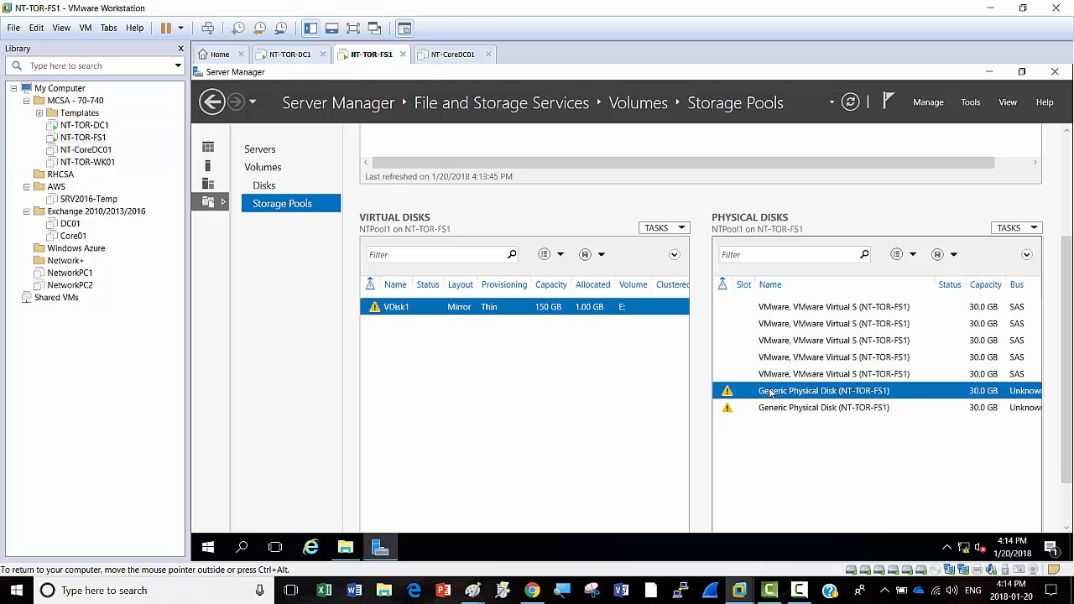
pyautogui.rightClick(770, 393)
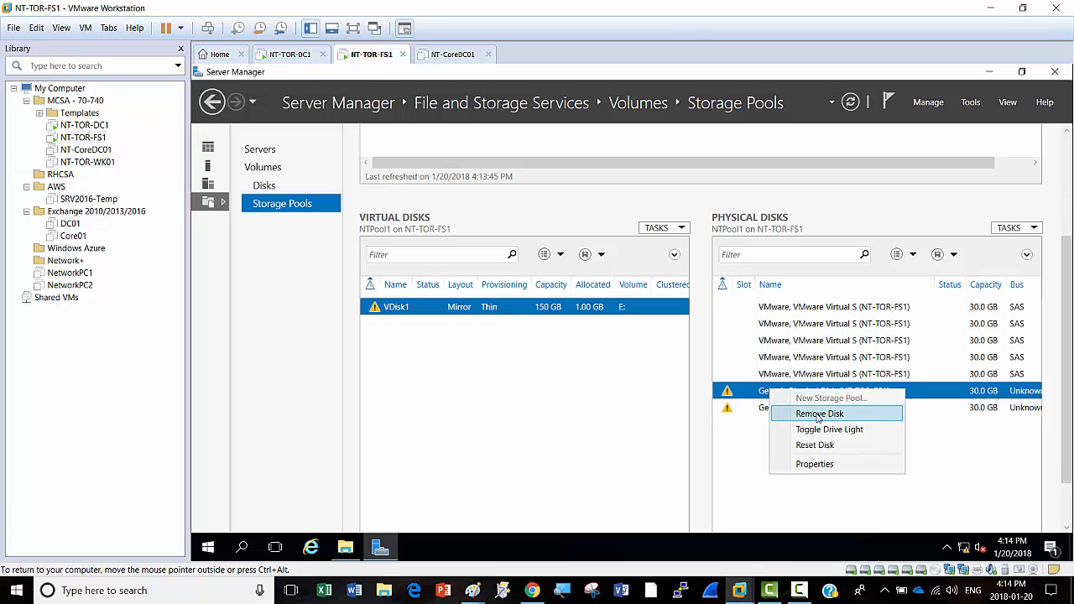
pyautogui.click(818, 415)
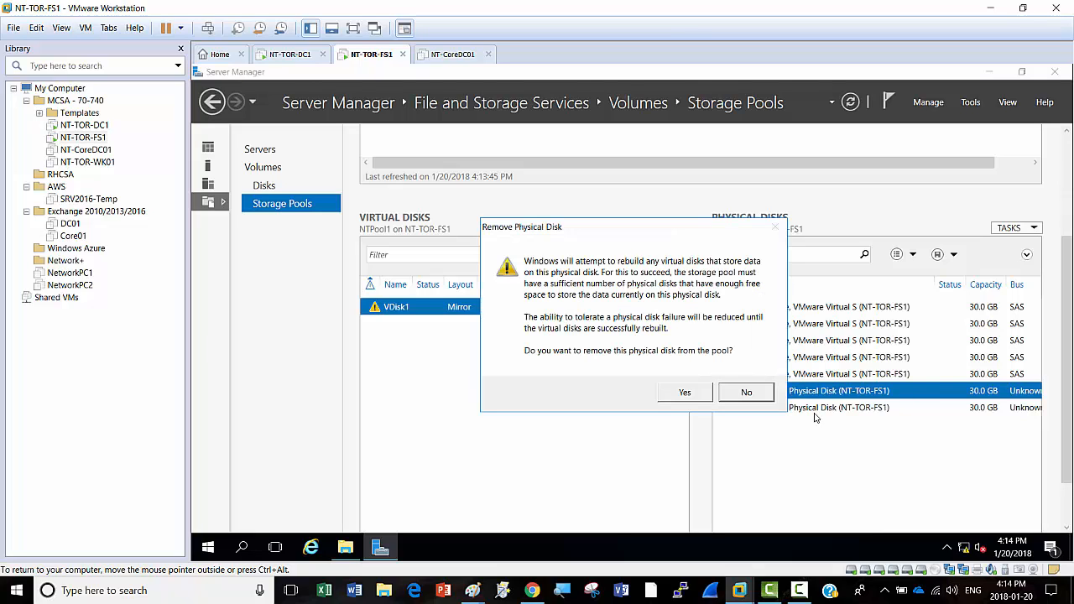
pyautogui.click(684, 394)
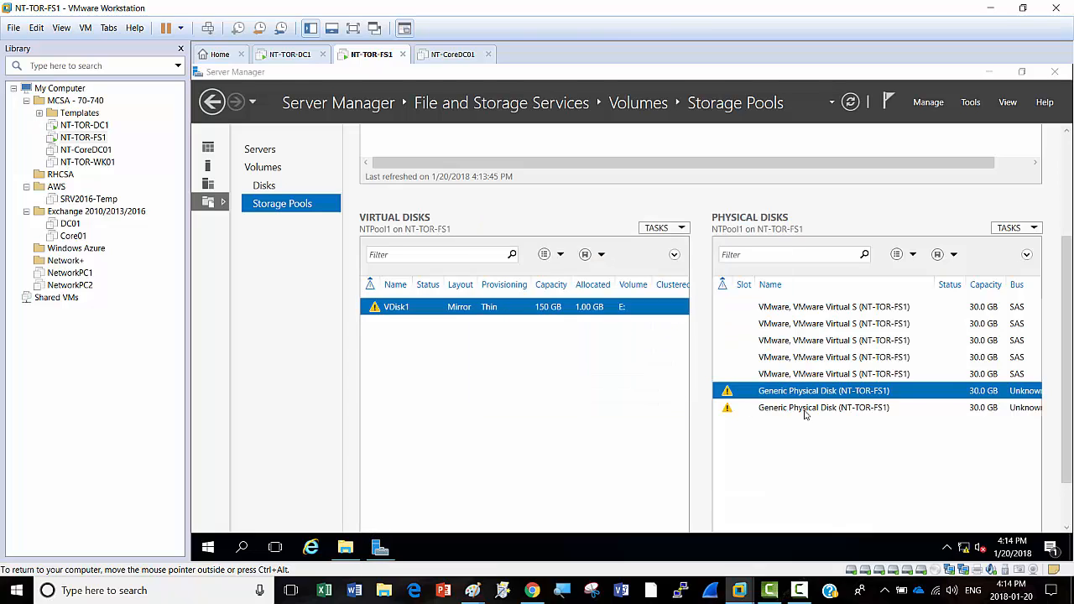
pyautogui.click(807, 410)
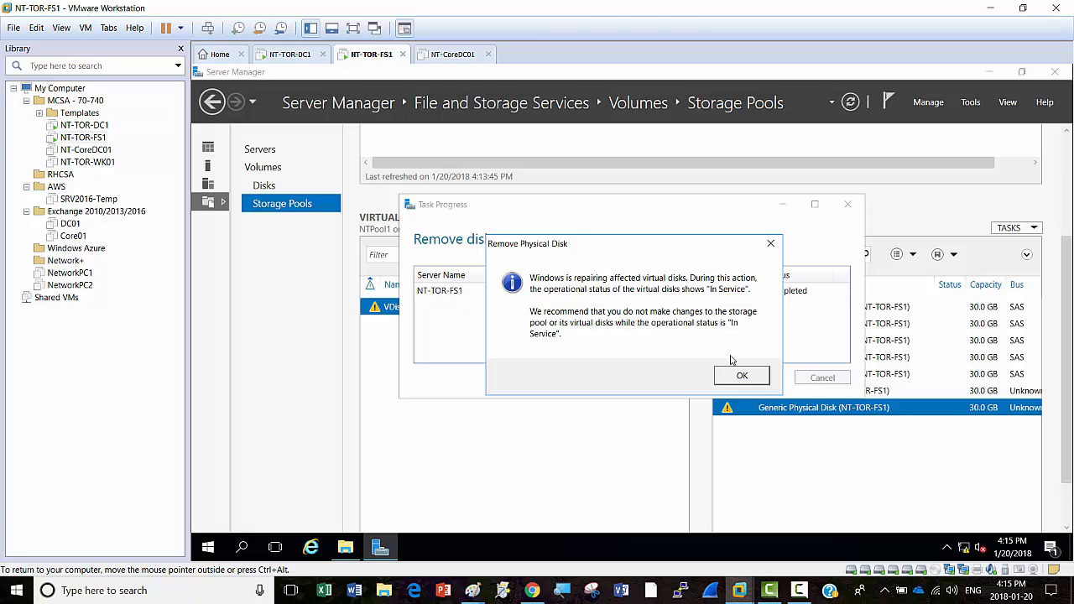
pyautogui.click(754, 379)
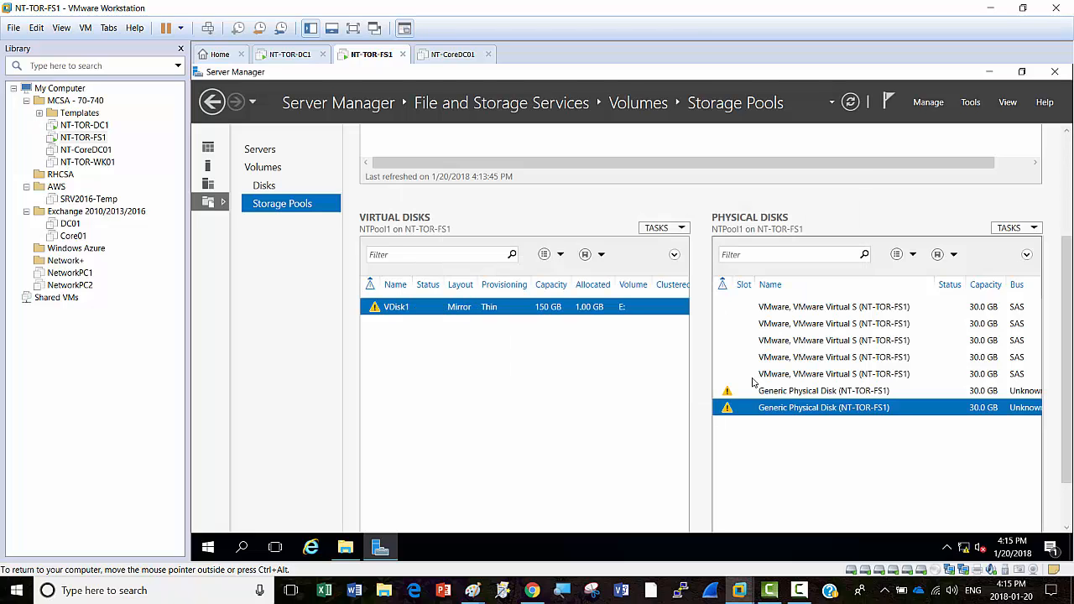
# Step: Remove the other failed Generic Physical Disk from NTPool1 and dismiss the VDisk1 repair notice
pyautogui.rightClick(804, 409)
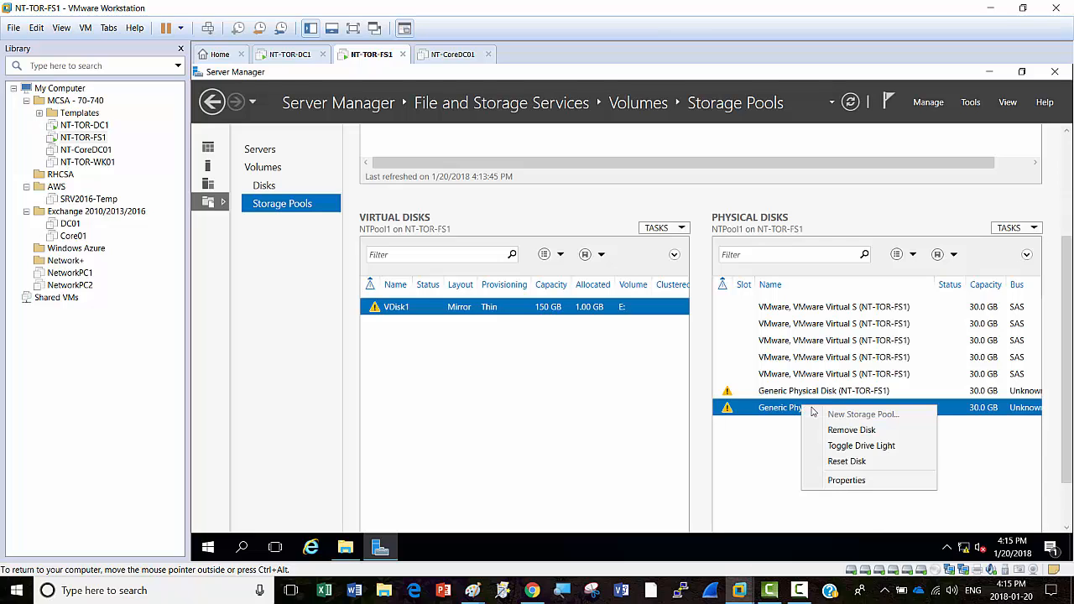
pyautogui.click(852, 429)
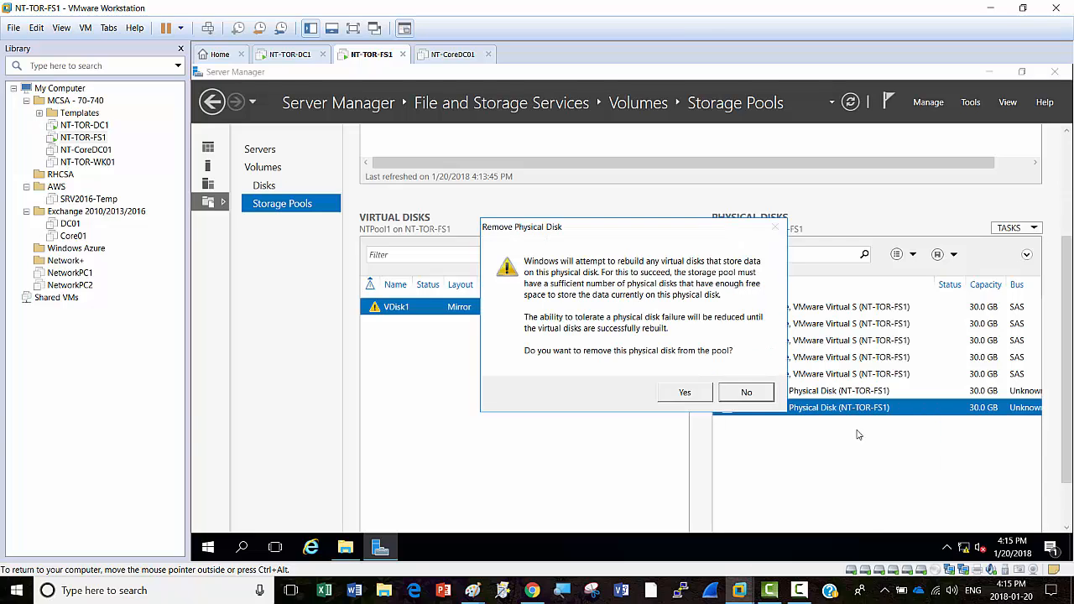
pyautogui.click(688, 392)
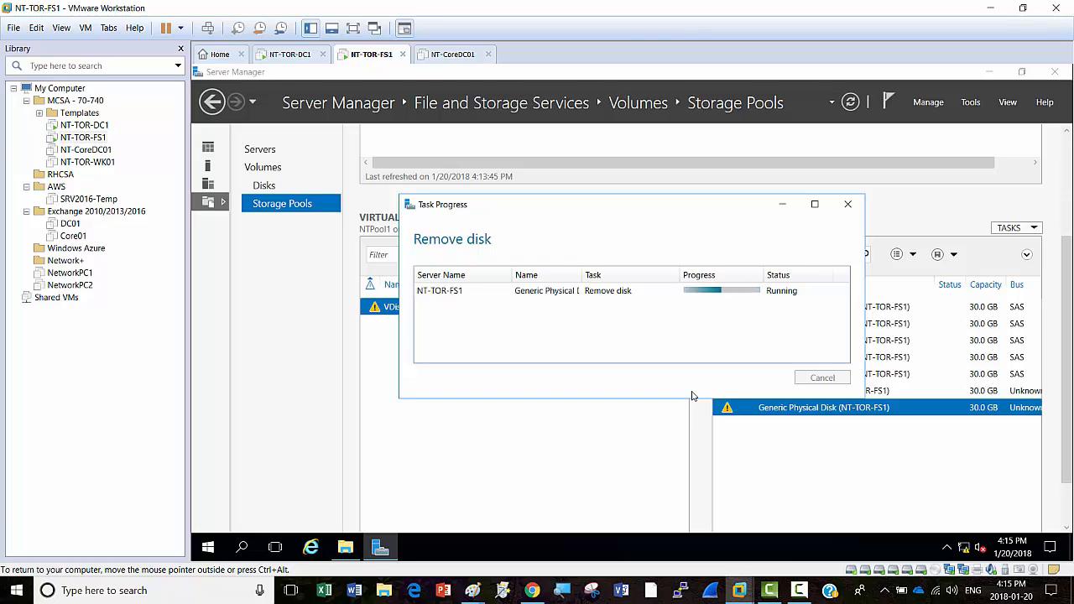
pyautogui.click(799, 590)
pyautogui.click(1018, 533)
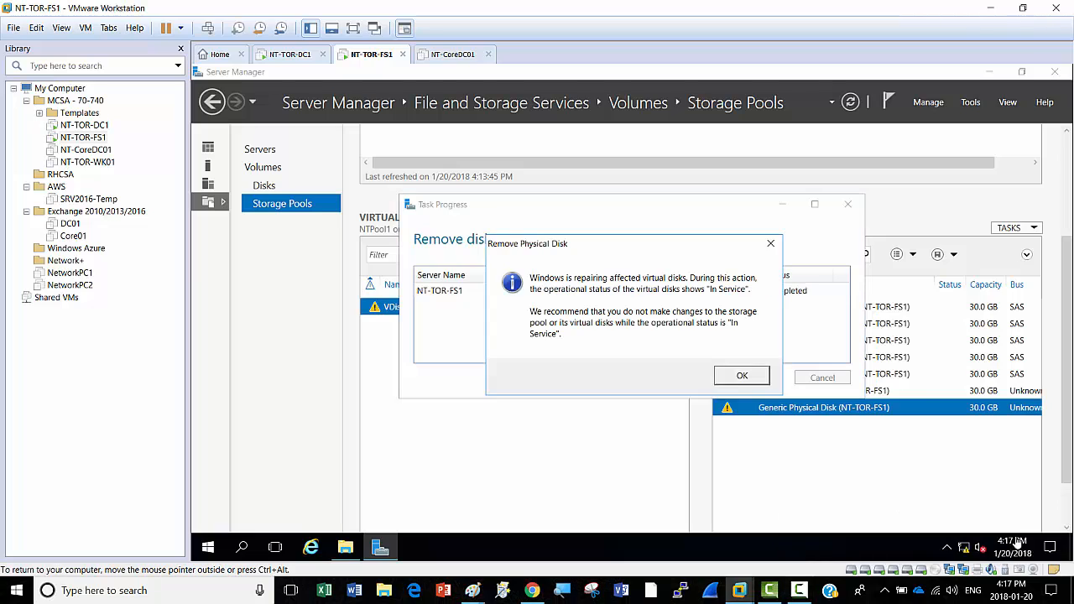
pyautogui.click(738, 380)
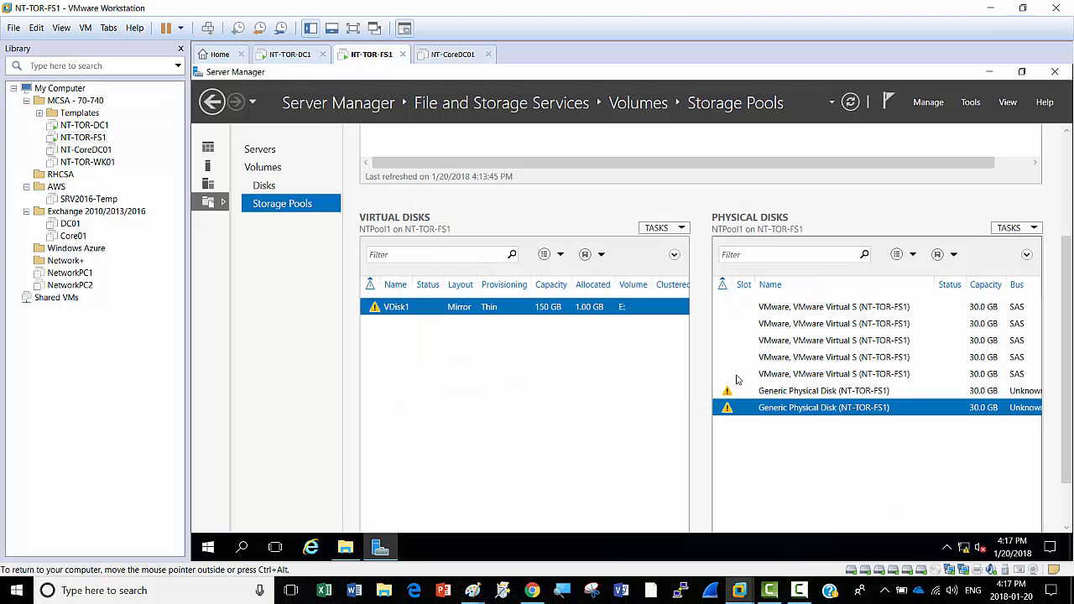
# Step: Refresh Server Manager and confirm NTPool1 holds only its five healthy 30 GB disks
pyautogui.click(850, 103)
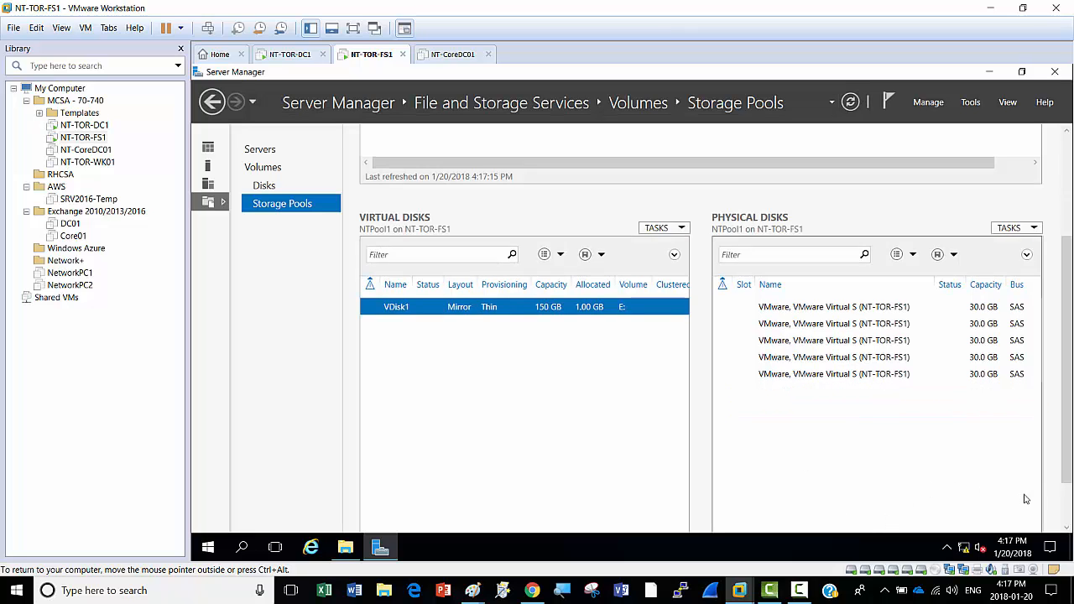
pyautogui.scroll(3, 1052, 376)
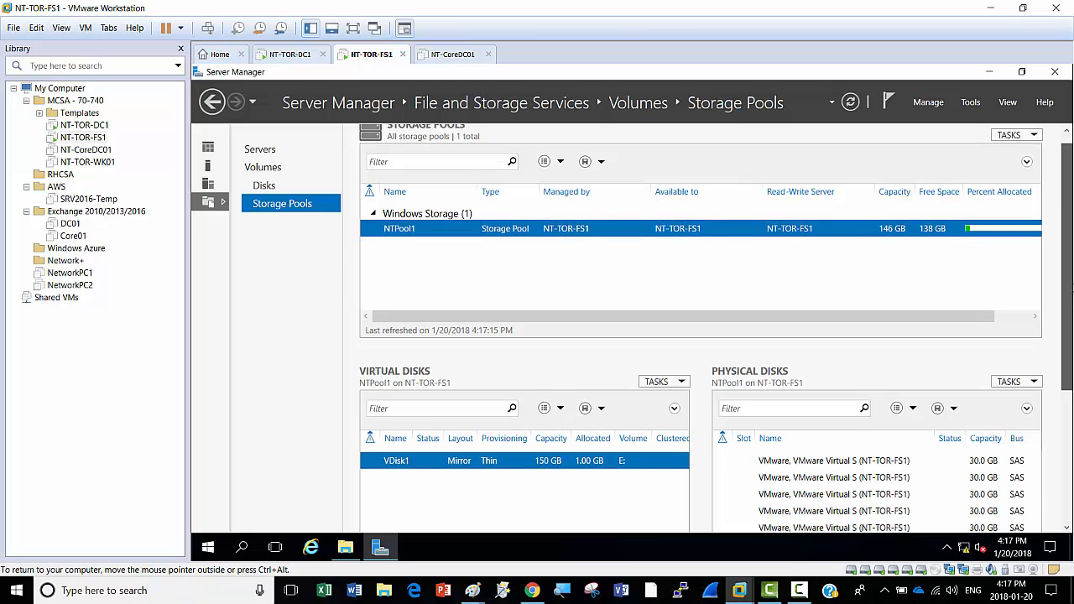
pyautogui.moveTo(1073, 300); pyautogui.dragTo(1061, 245)
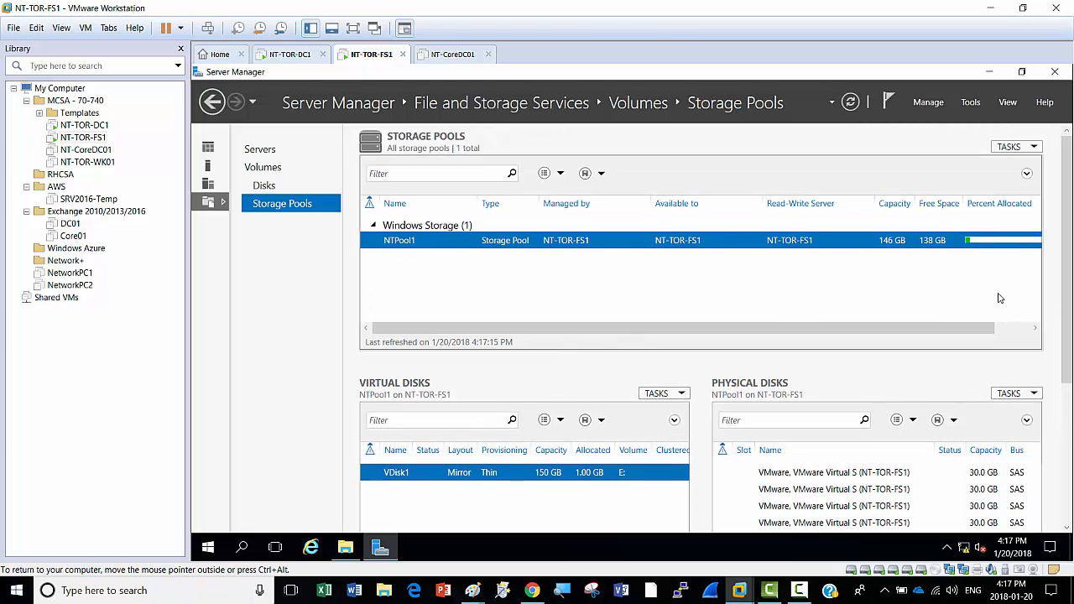
pyautogui.moveTo(1066, 260); pyautogui.dragTo(1067, 405)
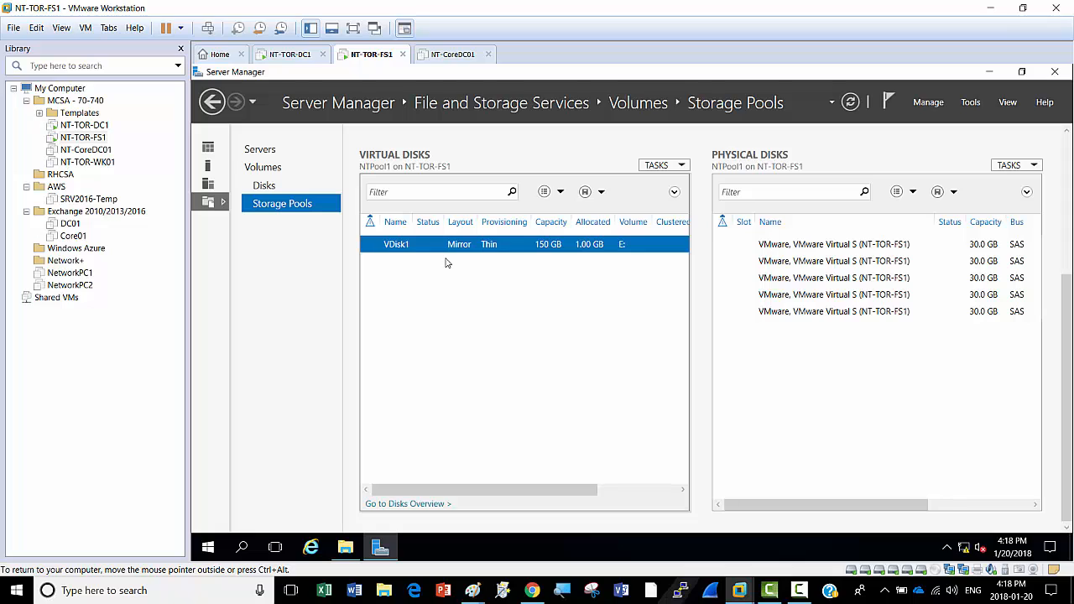
# Step: Open NT-TOR-FS1's Virtual Machine Settings from the VM tab's context menu
pyautogui.rightClick(378, 54)
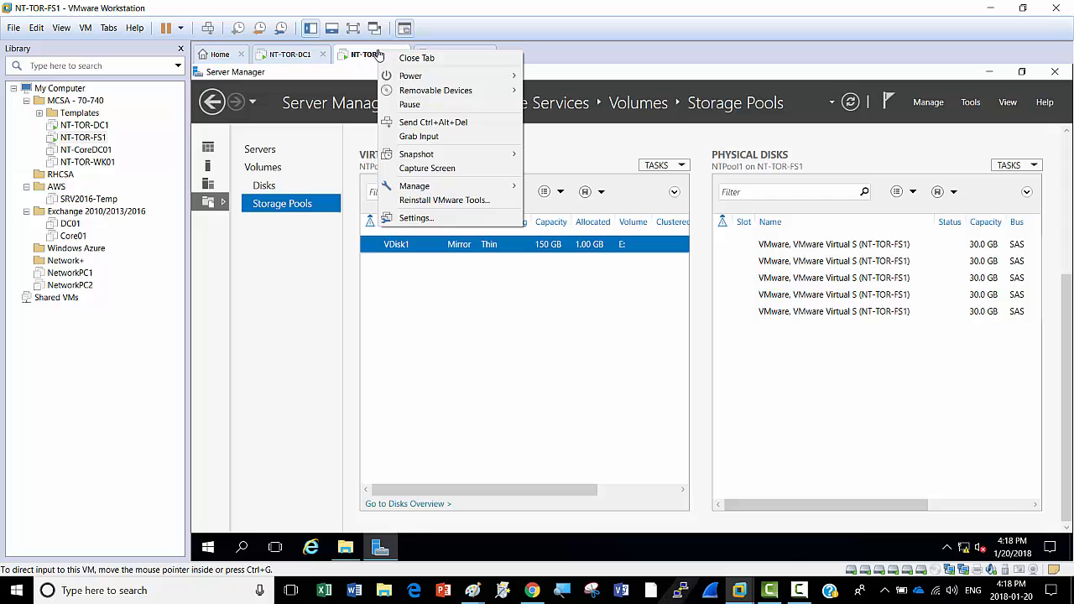
pyautogui.click(433, 218)
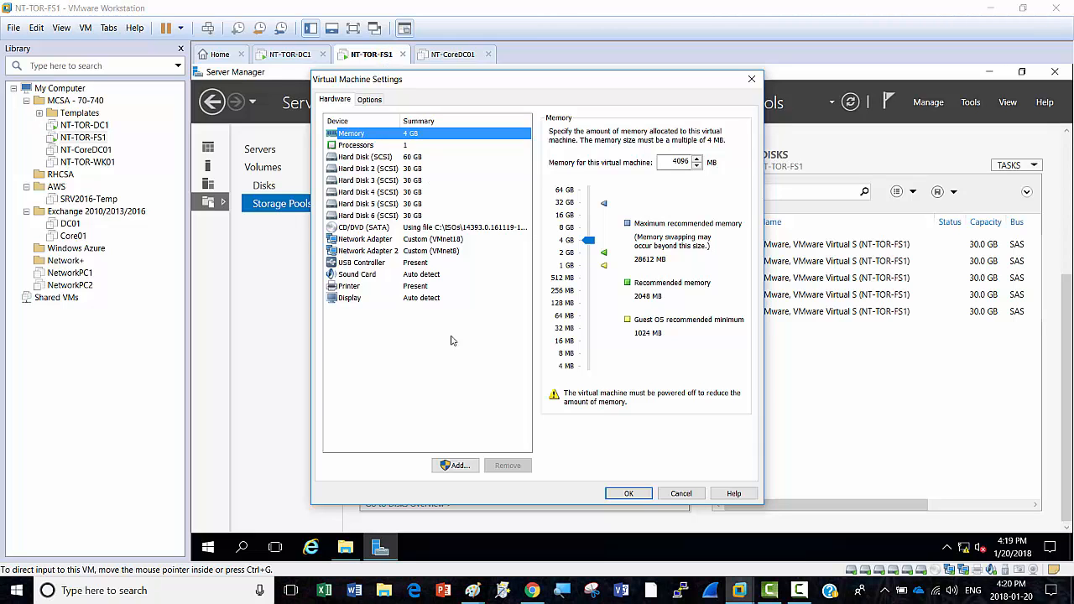
# Step: Add two new 20 GB SCSI virtual hard disks to NT-TOR-FS1
pyautogui.click(463, 468)
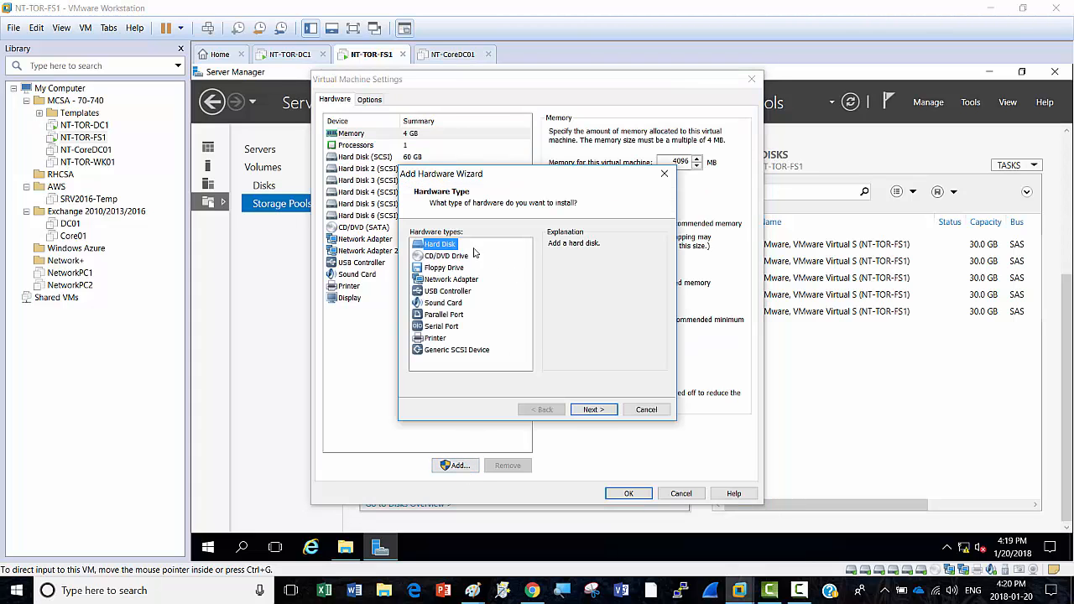
pyautogui.click(593, 410)
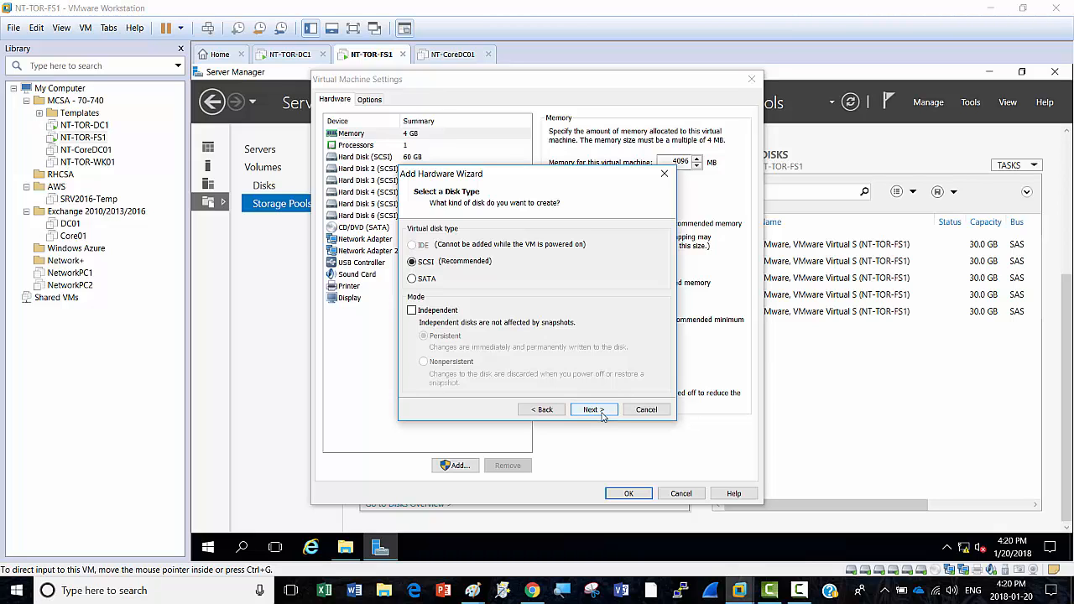
pyautogui.click(601, 410)
pyautogui.click(600, 410)
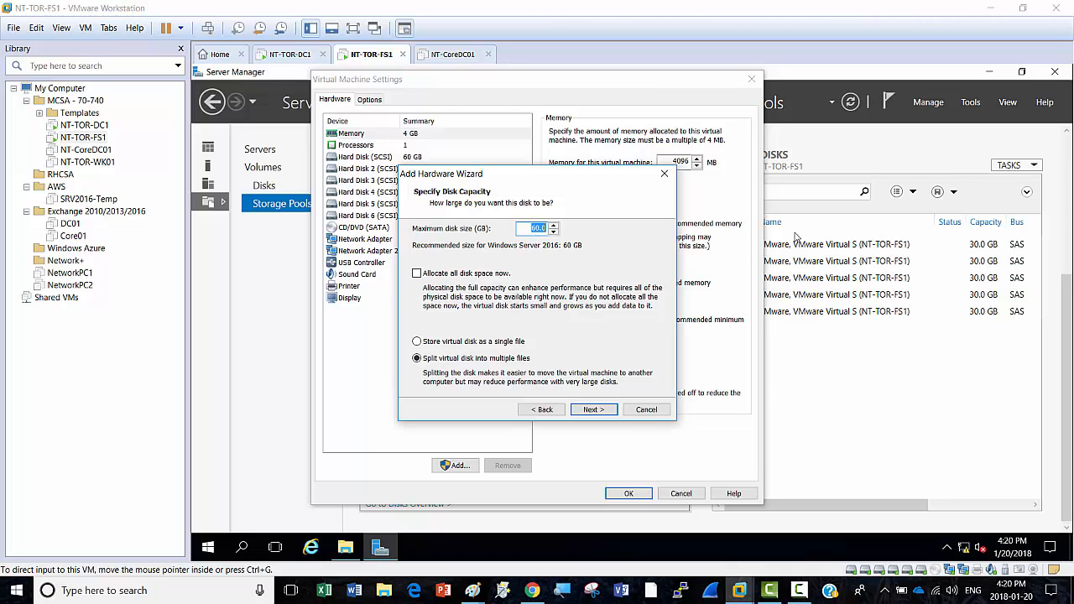
pyautogui.write('20')
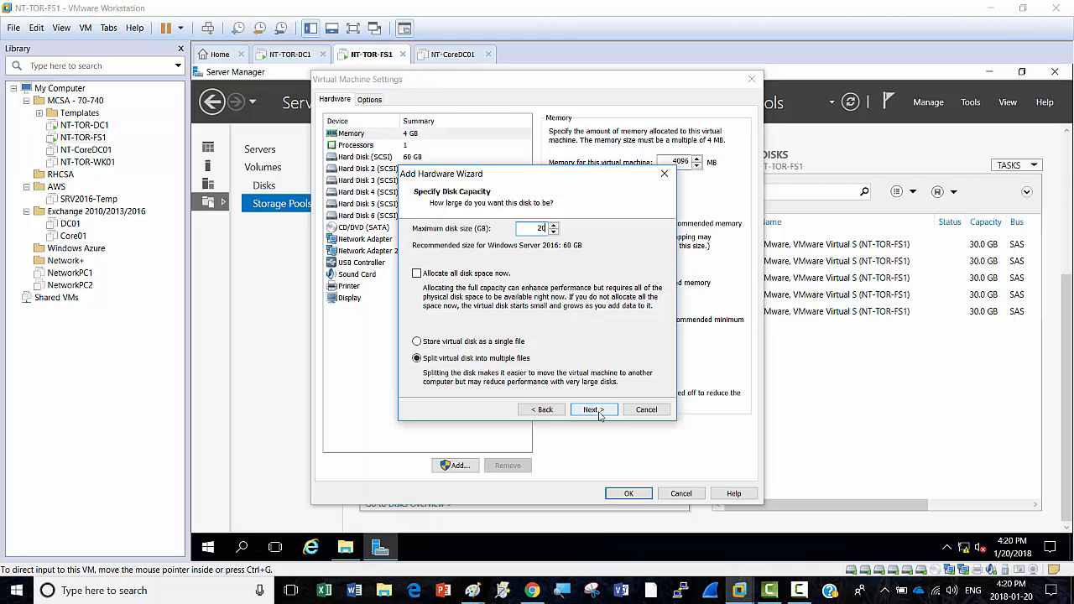
pyautogui.click(592, 409)
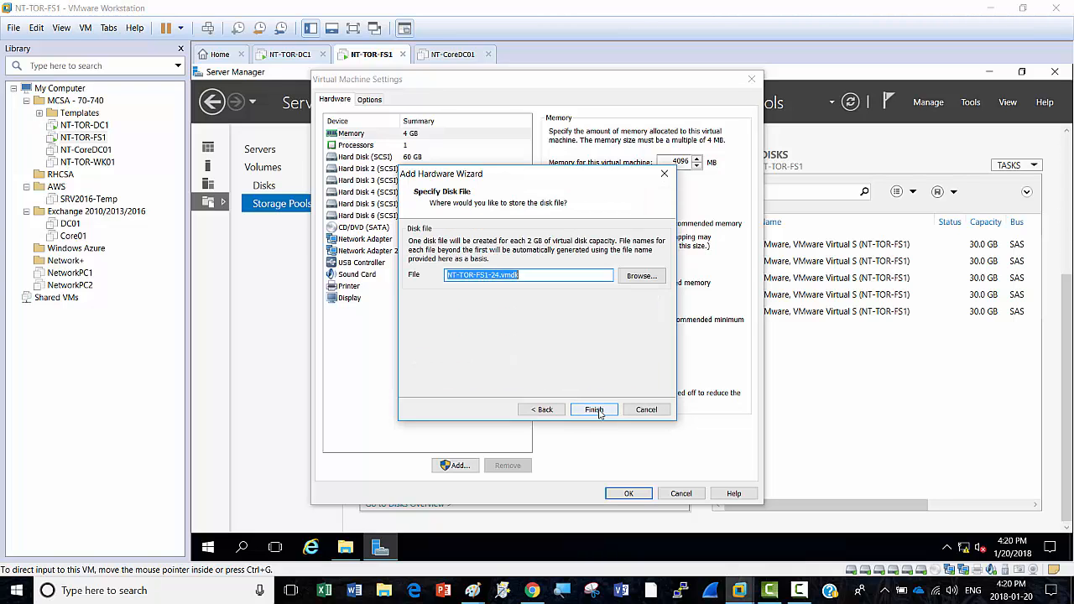
pyautogui.click(596, 410)
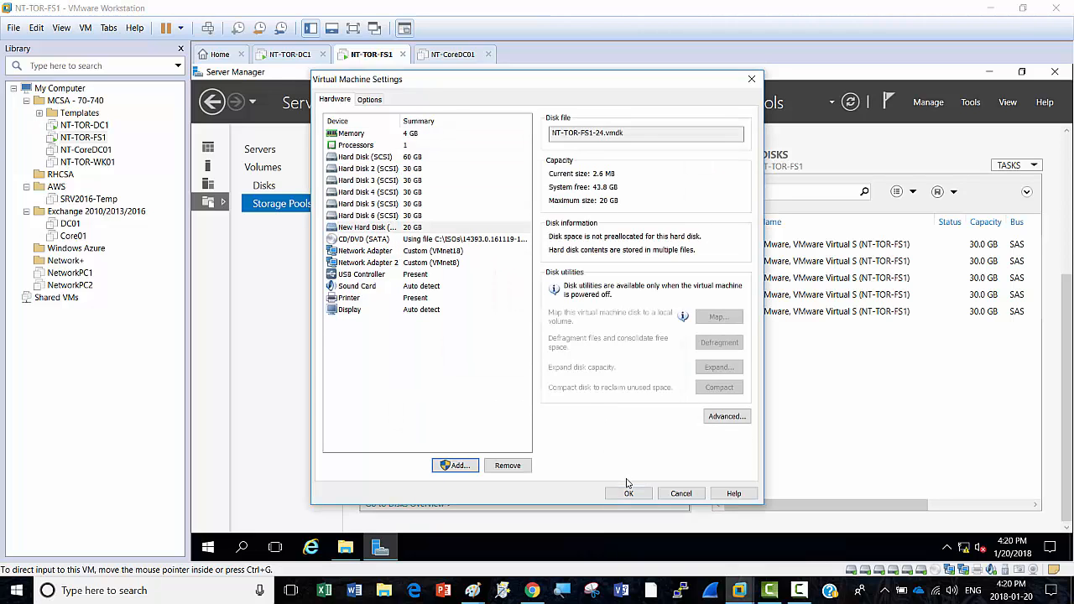
pyautogui.click(454, 467)
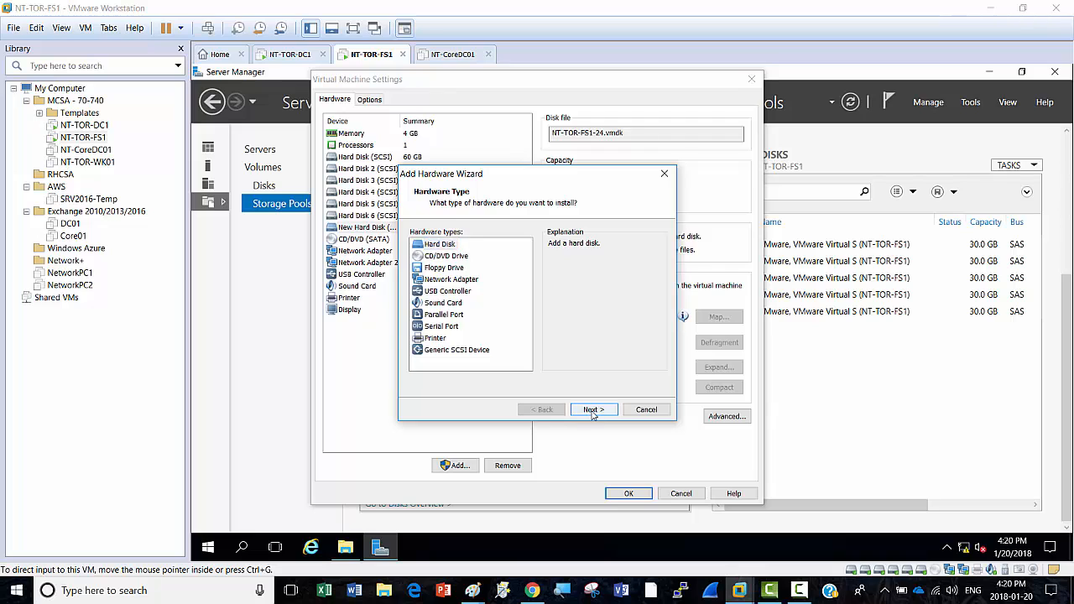
pyautogui.click(593, 409)
pyautogui.click(594, 409)
pyautogui.click(593, 410)
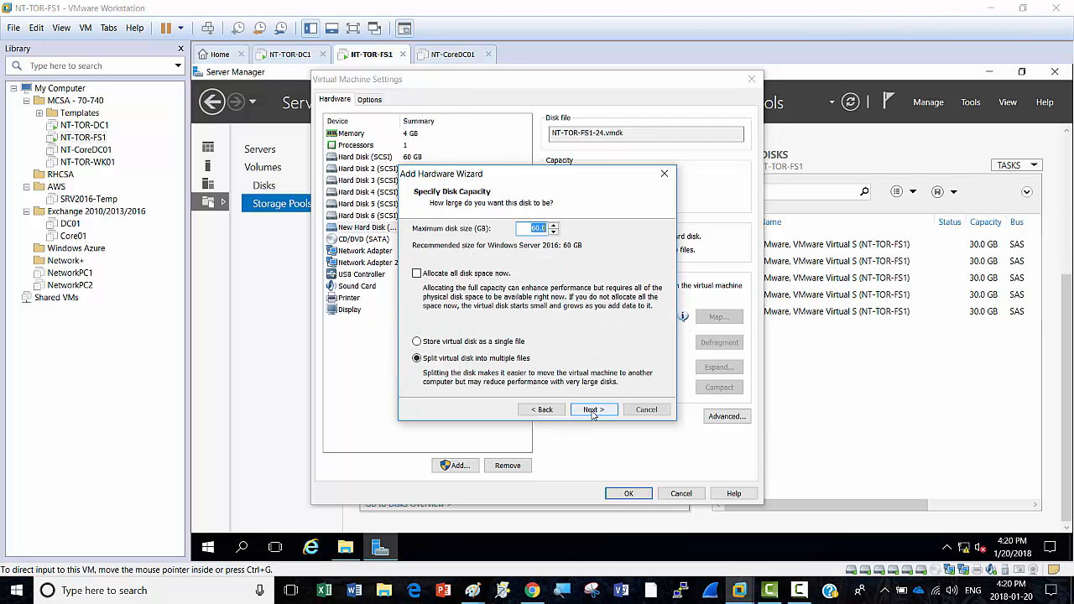
pyautogui.write('20')
pyautogui.click(588, 411)
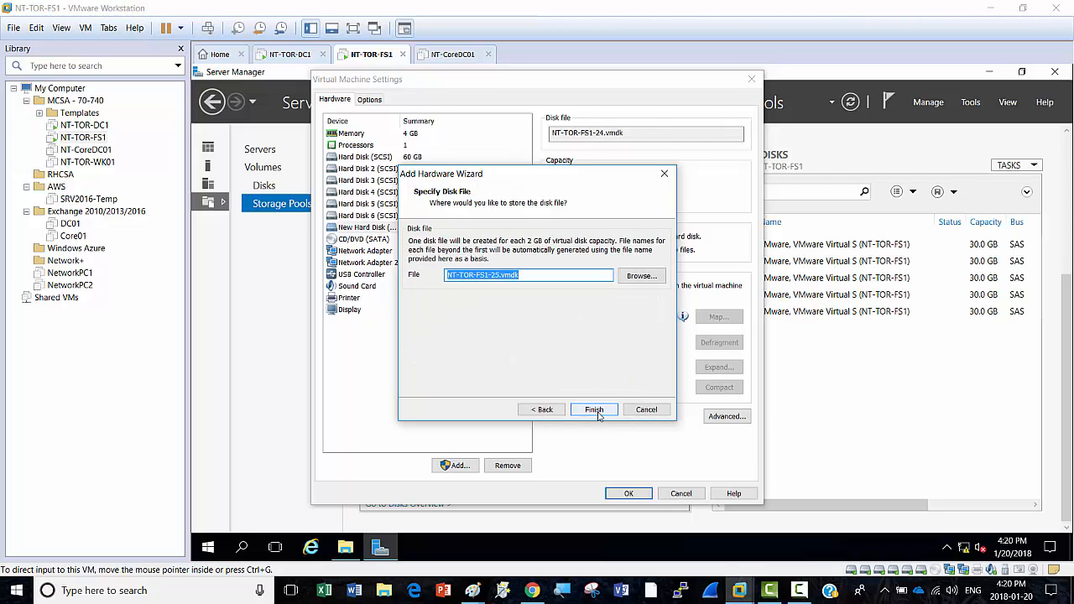
pyautogui.click(598, 412)
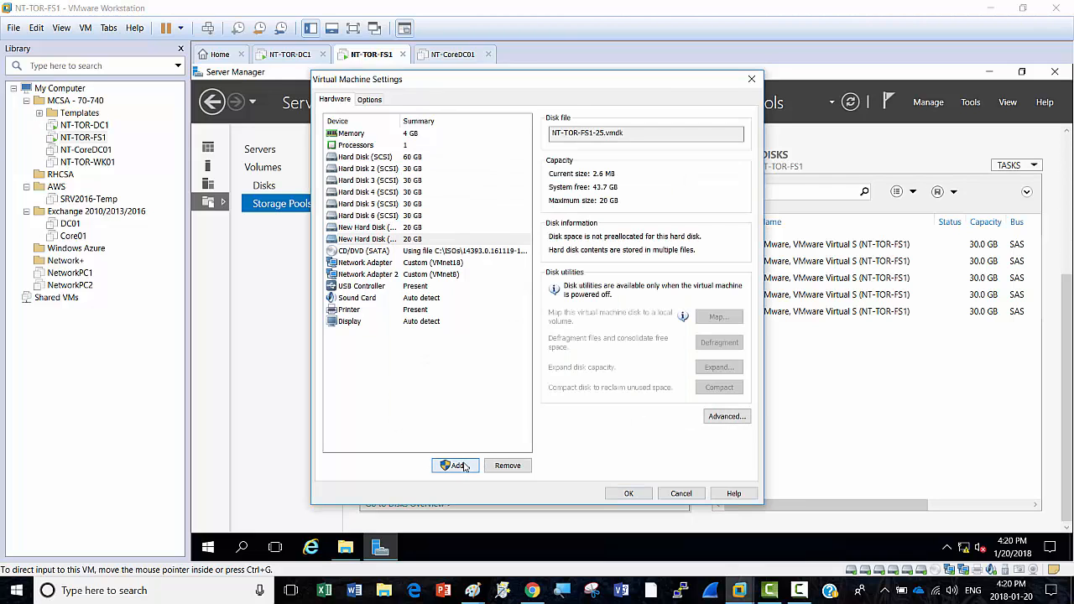
# Step: Add two more new 20 GB SCSI hard disks, the last stored as NT-TOR-FS1-27.vmdk
pyautogui.click(457, 465)
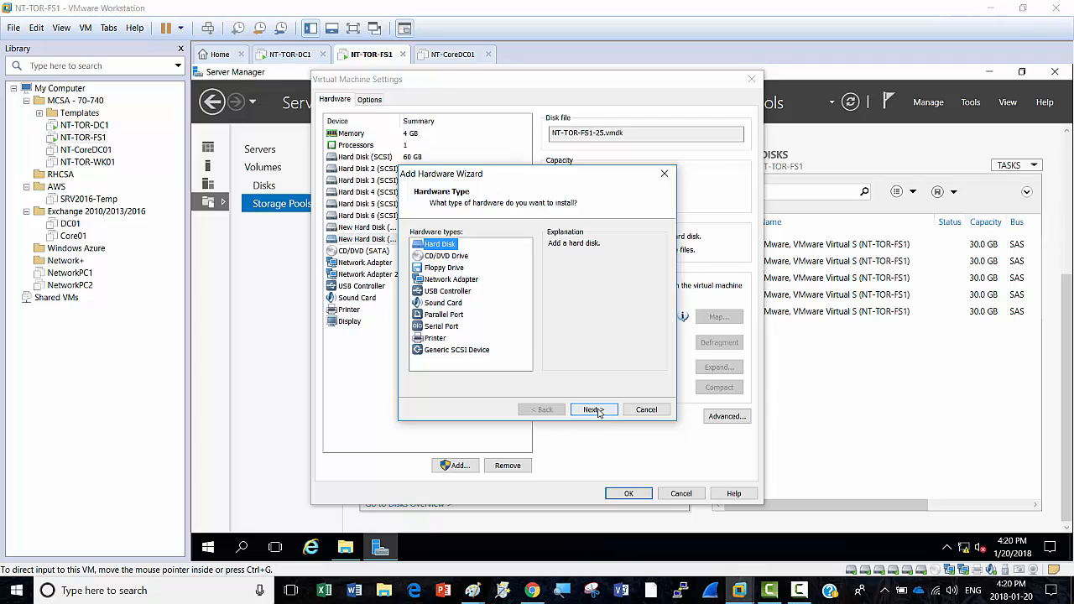
pyautogui.click(596, 410)
pyautogui.click(594, 410)
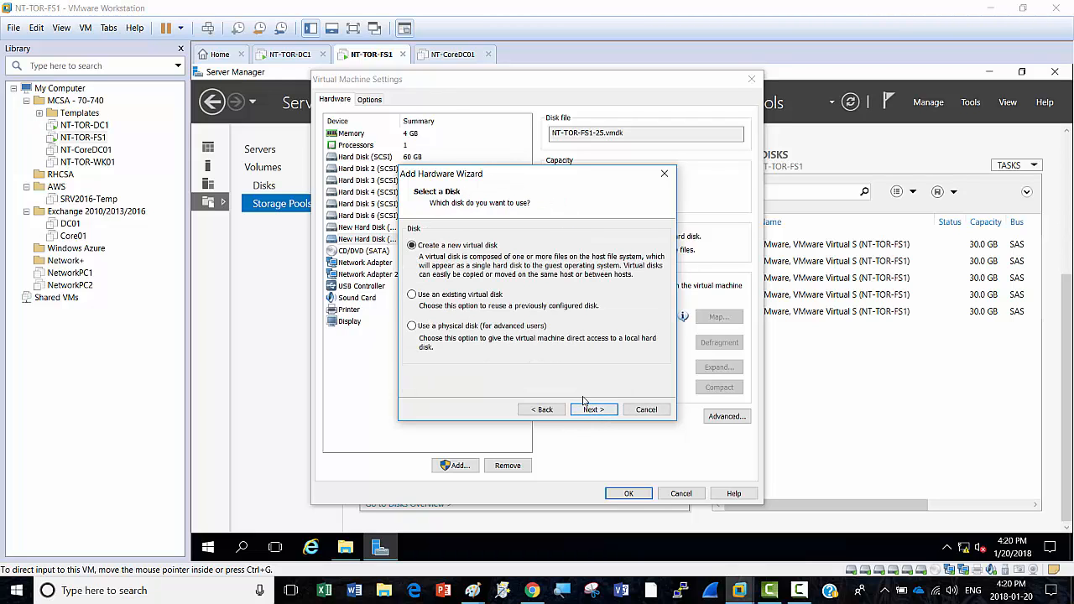
pyautogui.click(591, 409)
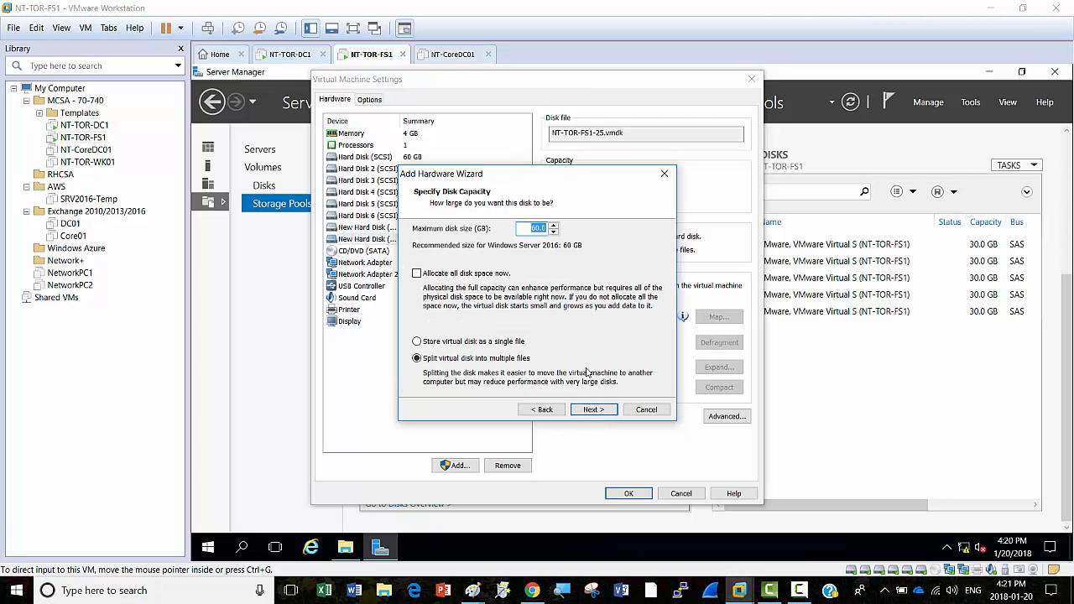
pyautogui.write('20')
pyautogui.click(588, 410)
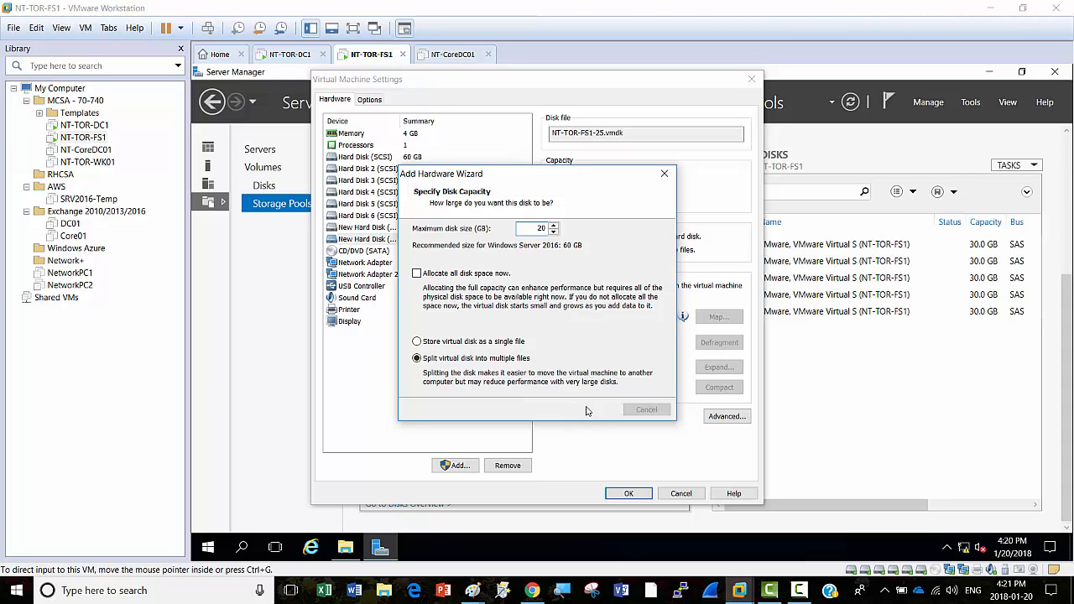
pyautogui.click(587, 410)
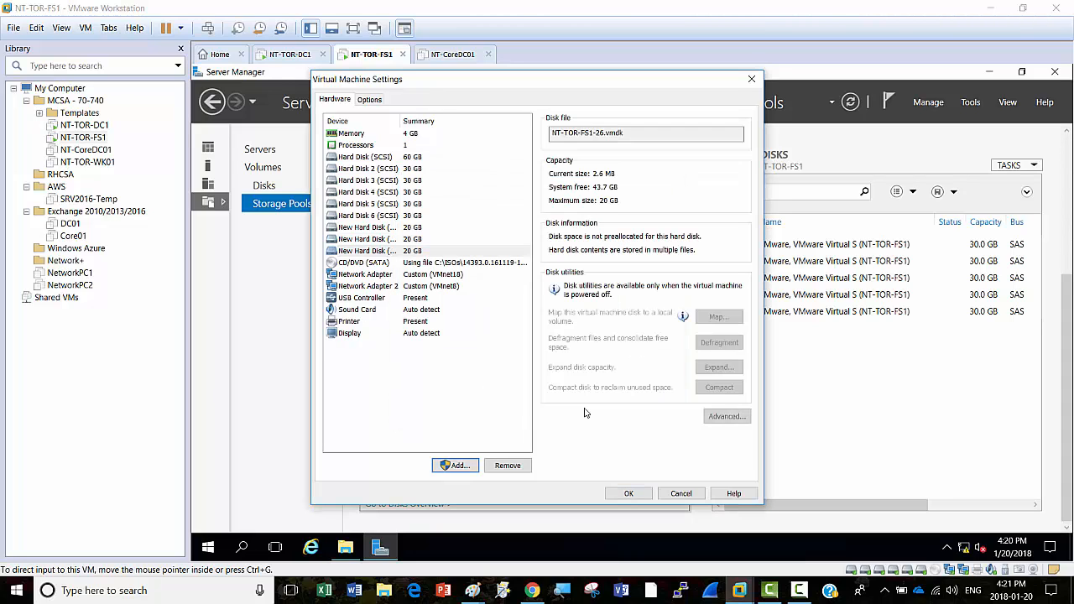
pyautogui.click(456, 466)
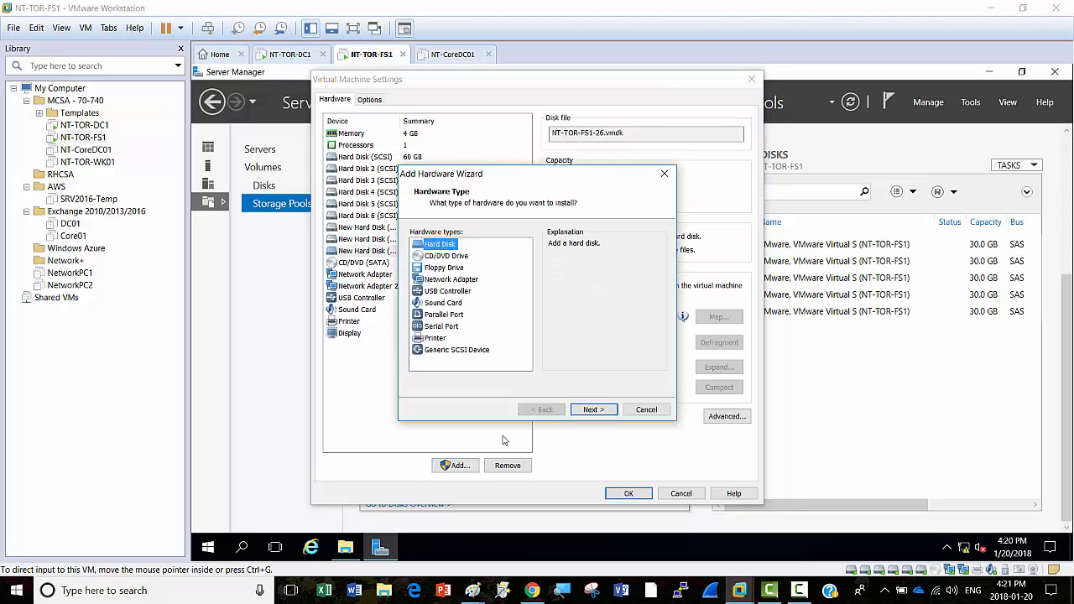
pyautogui.click(592, 410)
pyautogui.click(592, 411)
pyautogui.click(593, 411)
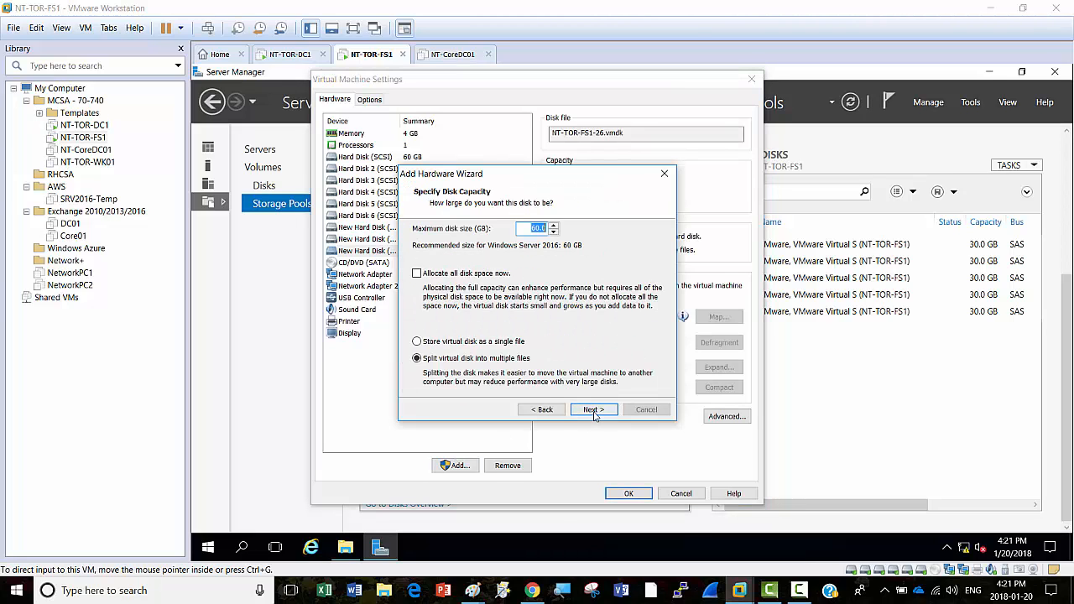
pyautogui.write('20')
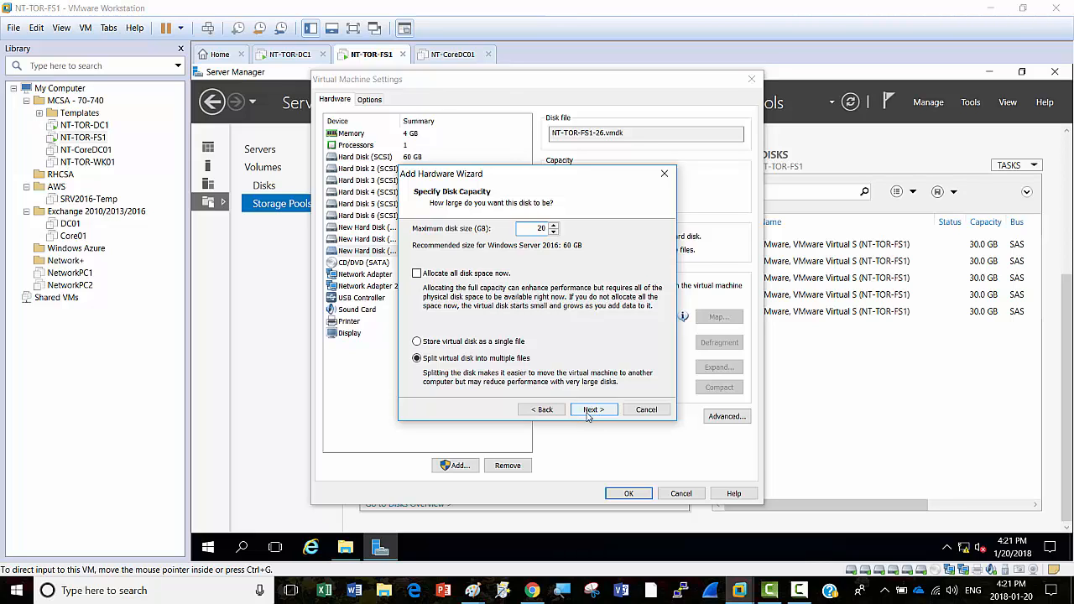
pyautogui.click(592, 410)
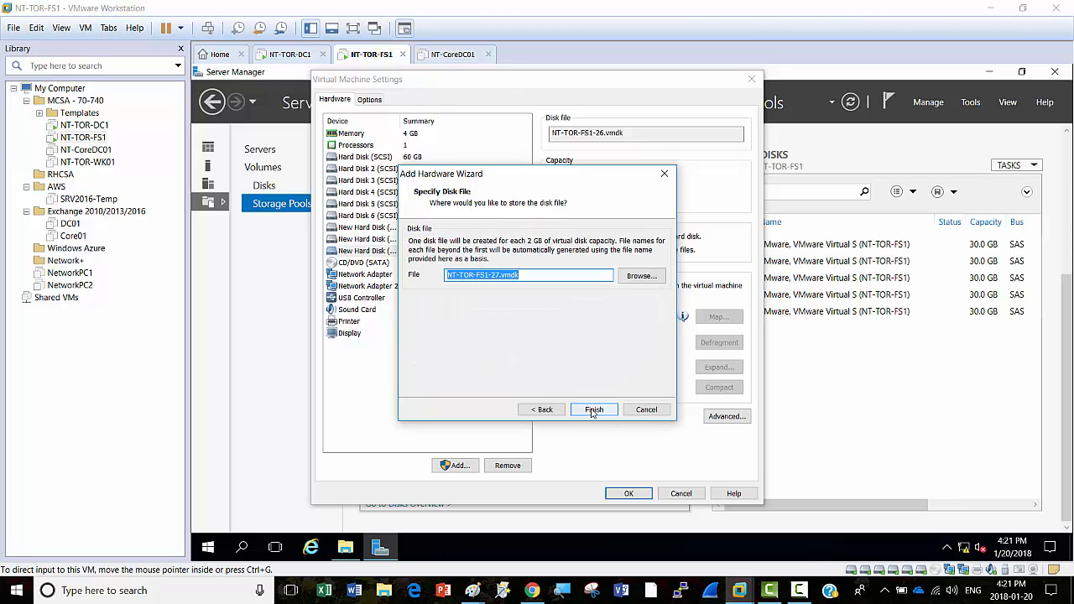
pyautogui.click(592, 411)
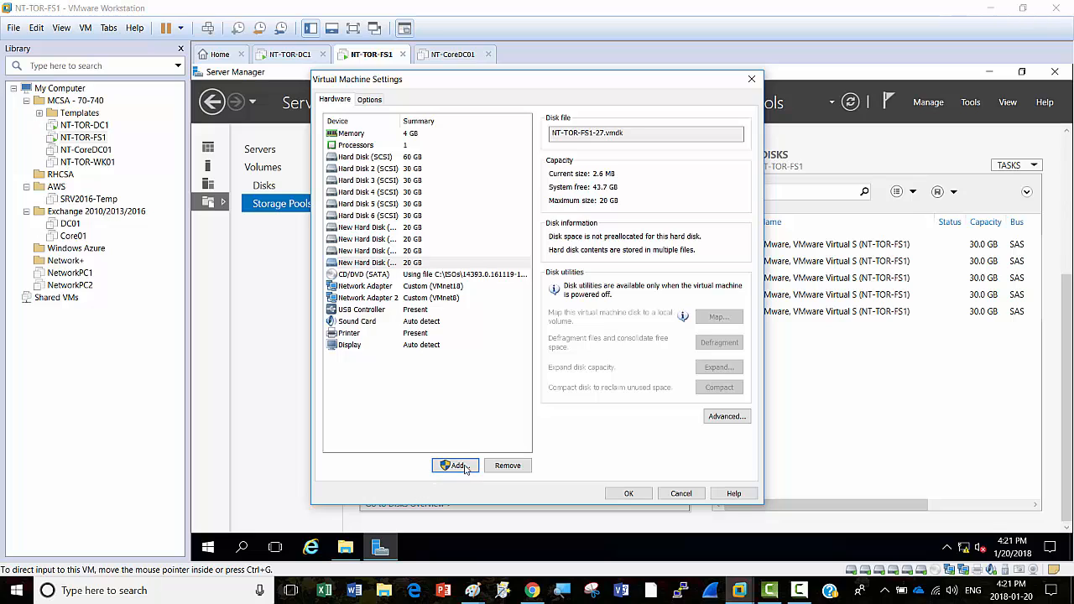
# Step: Add two further 20 GB virtual hard disks, the second saved as NT-TOR-FS1-29.vmdk
pyautogui.click(458, 465)
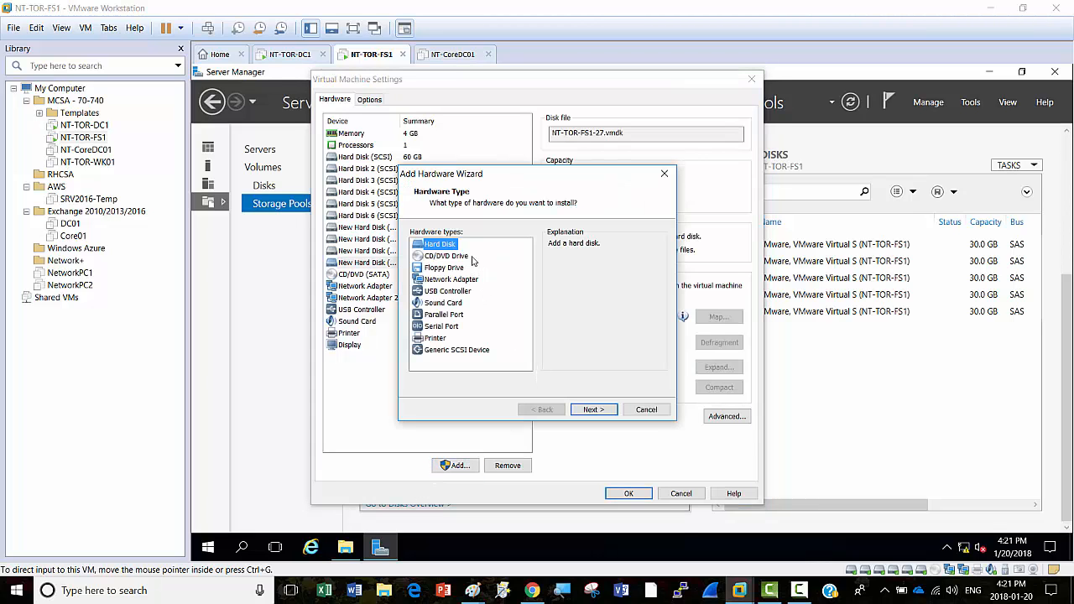
pyautogui.click(591, 410)
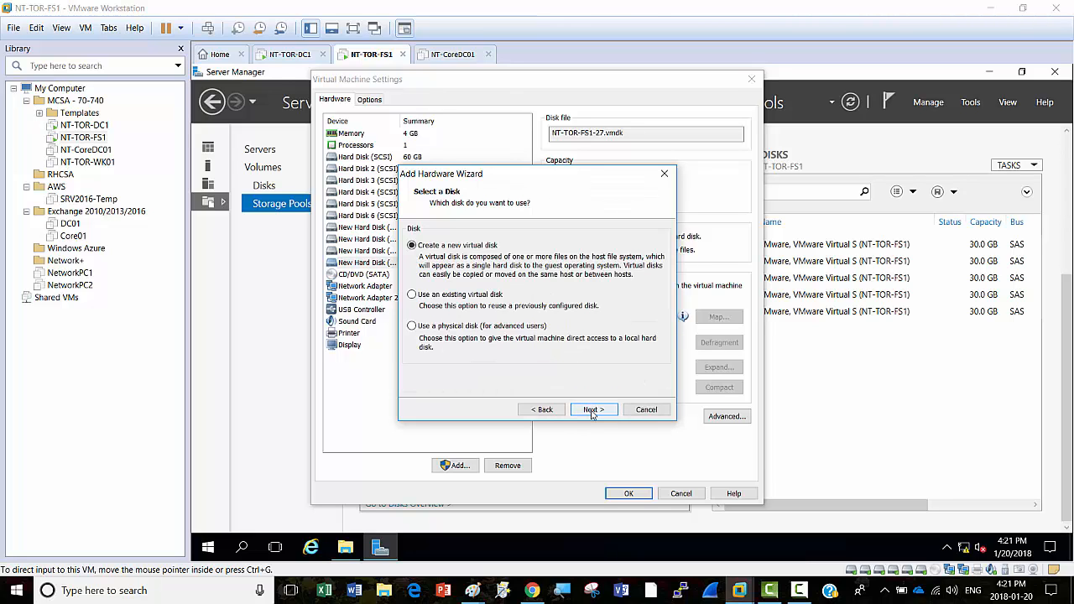
pyautogui.click(591, 410)
pyautogui.write('20')
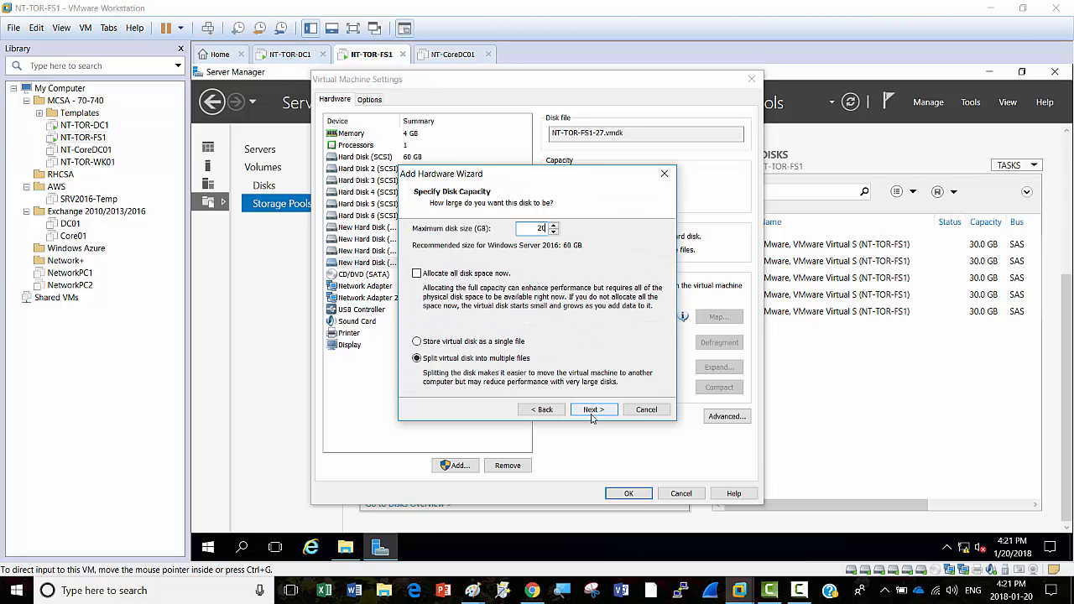
pyautogui.click(592, 410)
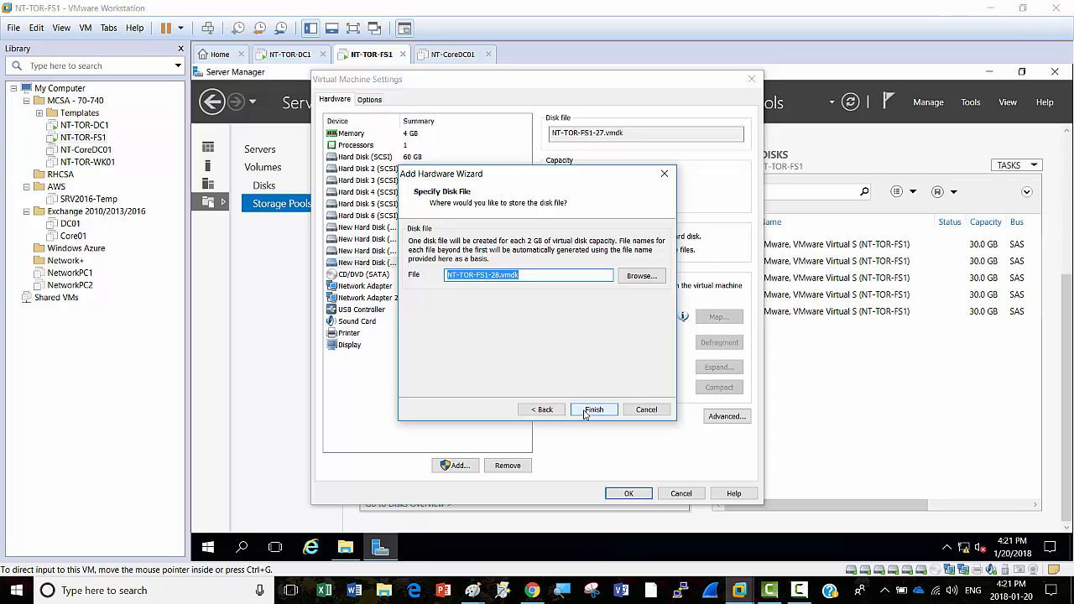
pyautogui.click(587, 411)
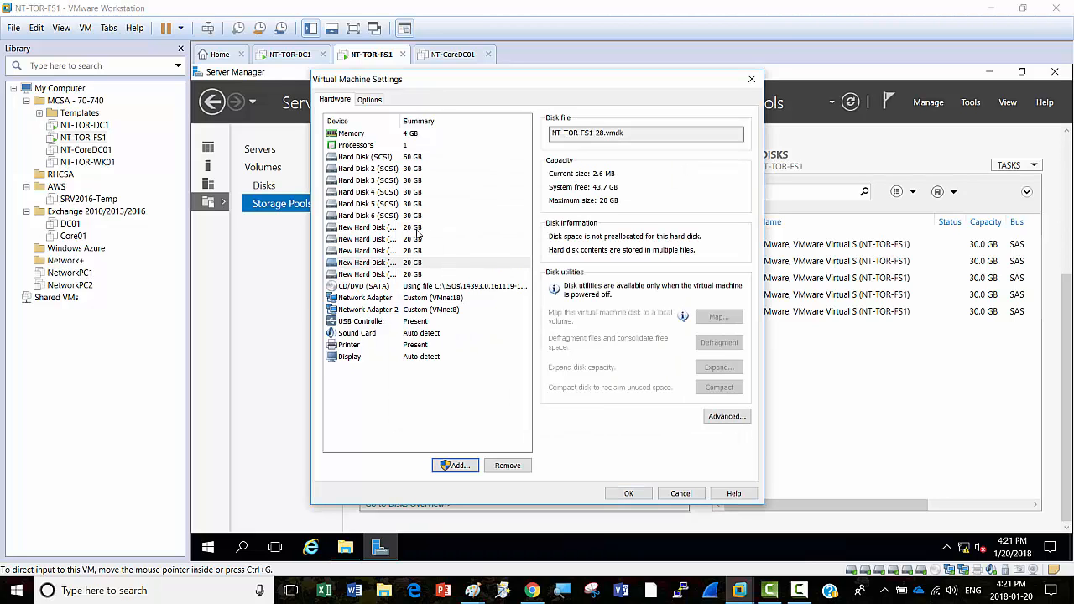
pyautogui.click(454, 466)
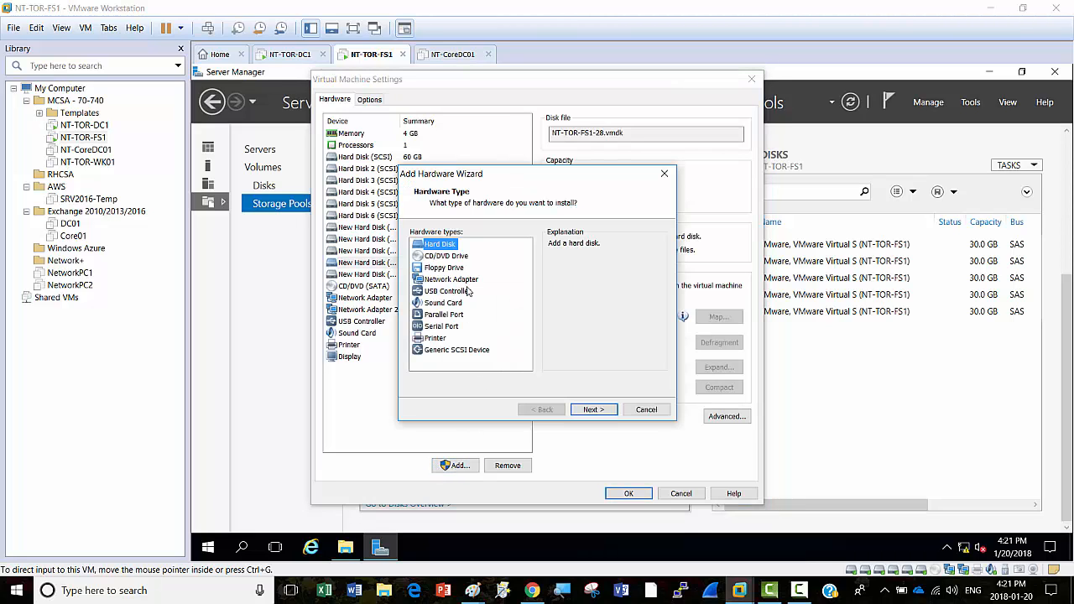
pyautogui.click(592, 410)
pyautogui.click(593, 410)
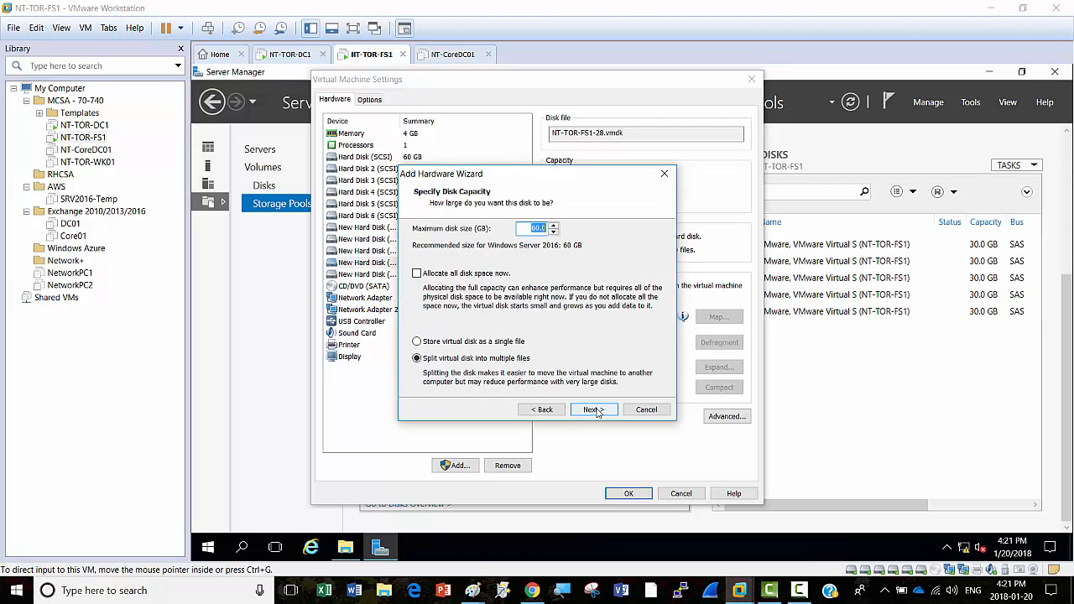
pyautogui.write('20')
pyautogui.click(588, 409)
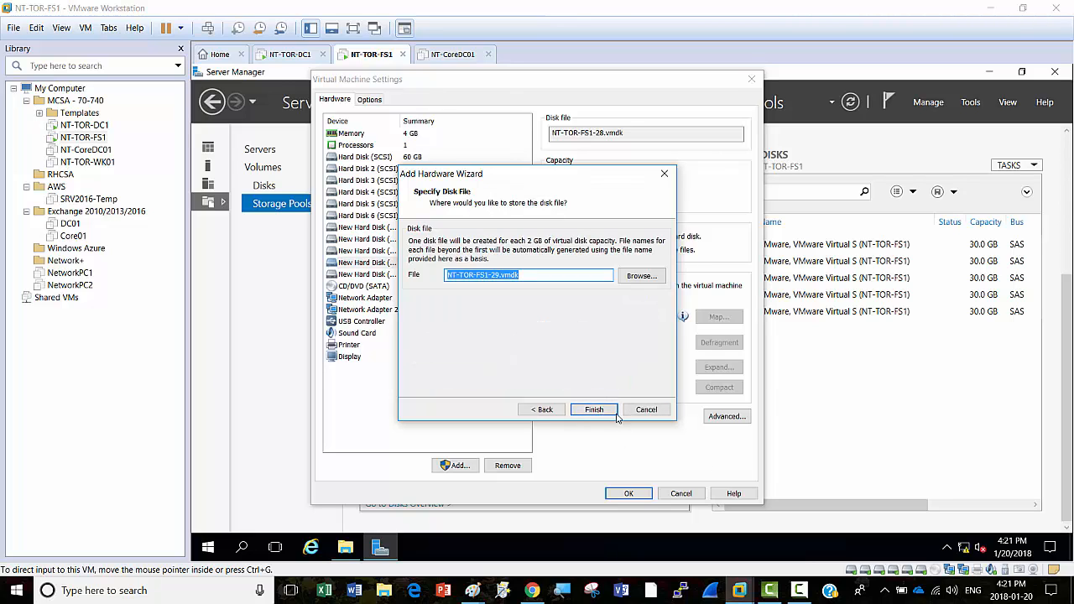
pyautogui.click(587, 410)
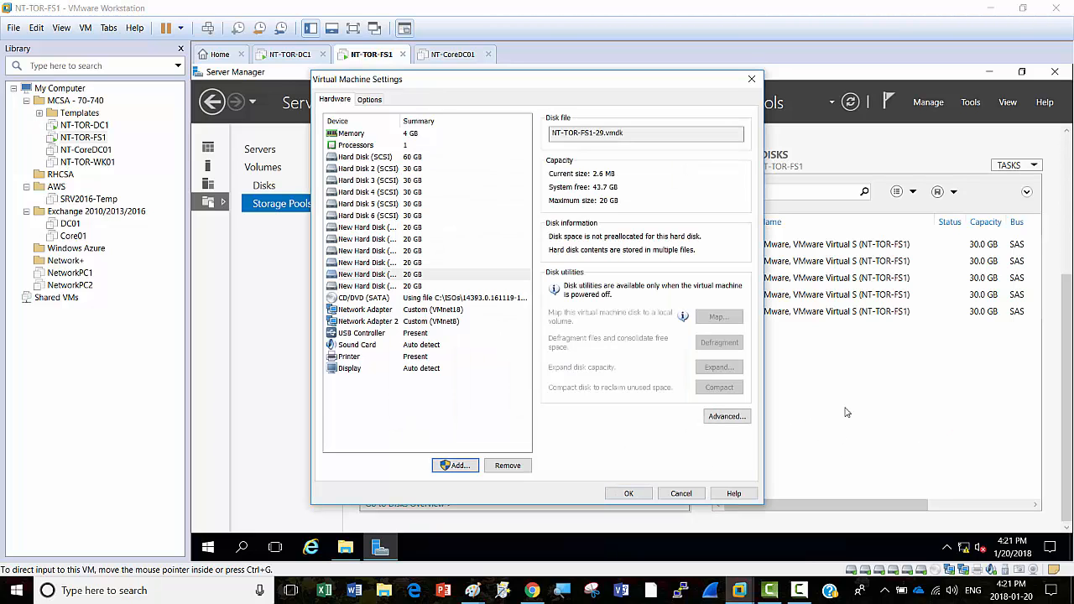
# Step: Add a seventh new 20 GB SCSI hard disk, stored as NT-TOR-FS1-30.vmdk
pyautogui.click(456, 466)
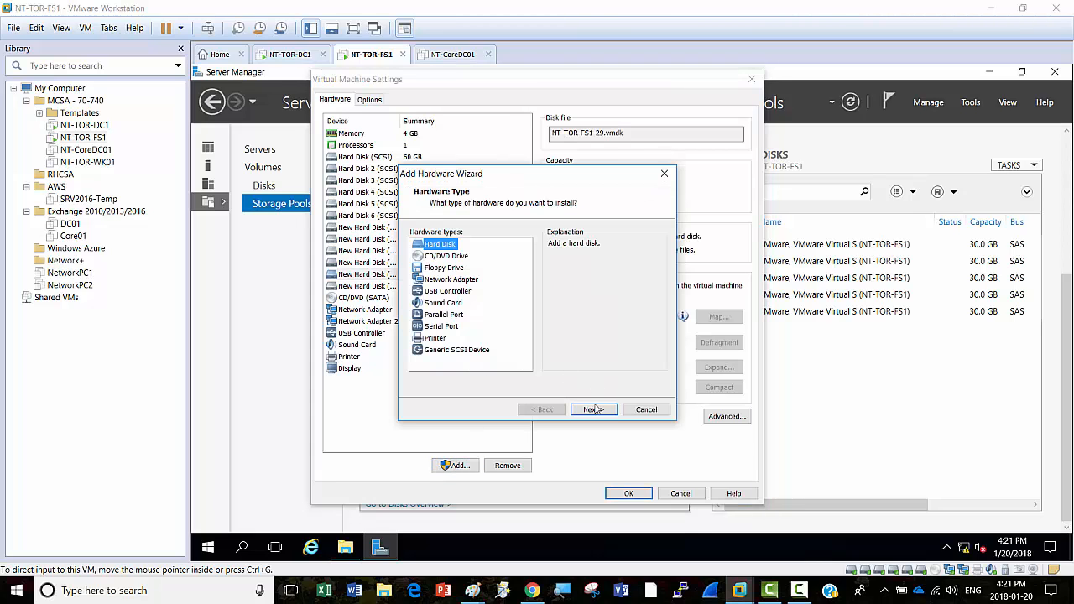
pyautogui.click(593, 410)
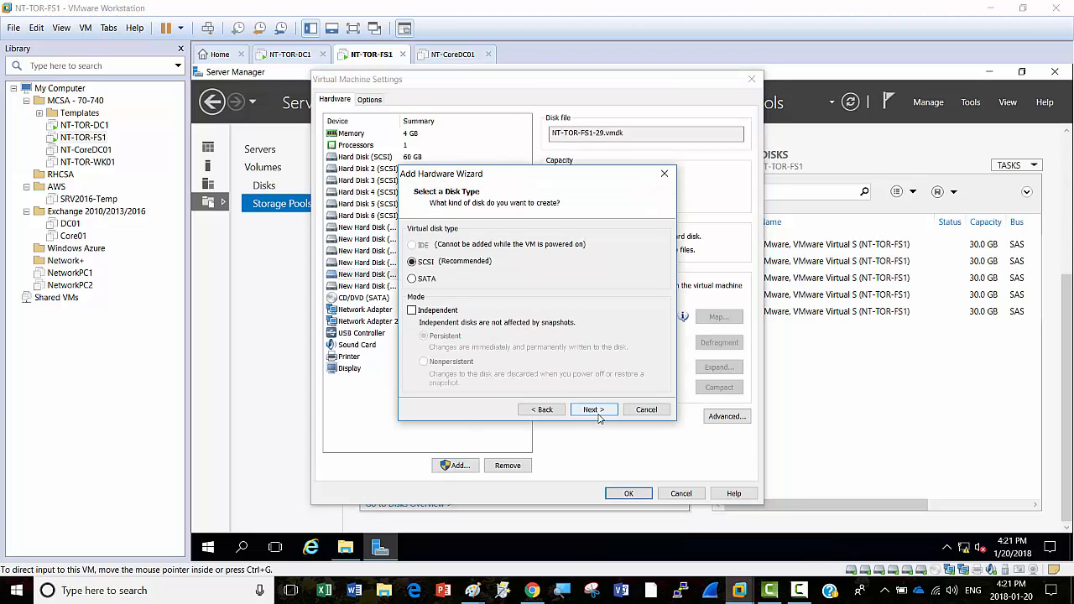
pyautogui.click(601, 413)
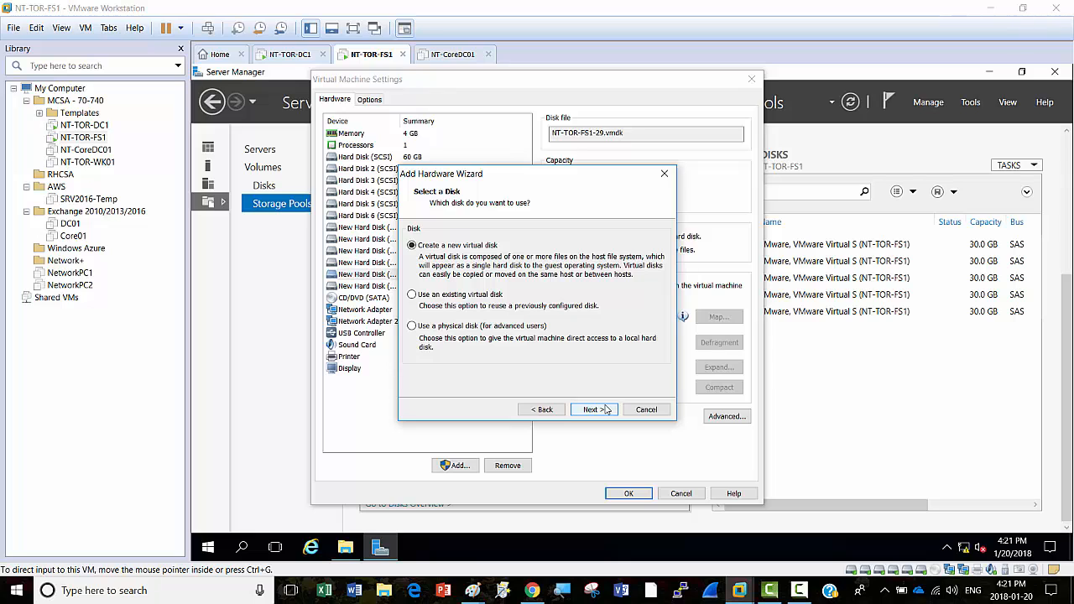
pyautogui.click(605, 410)
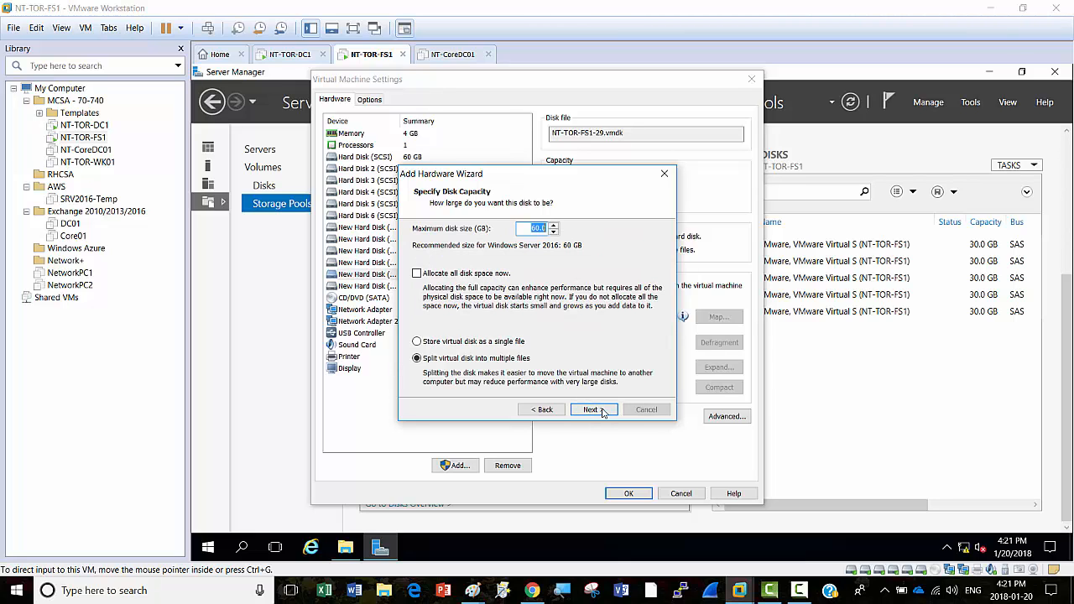
pyautogui.write('20')
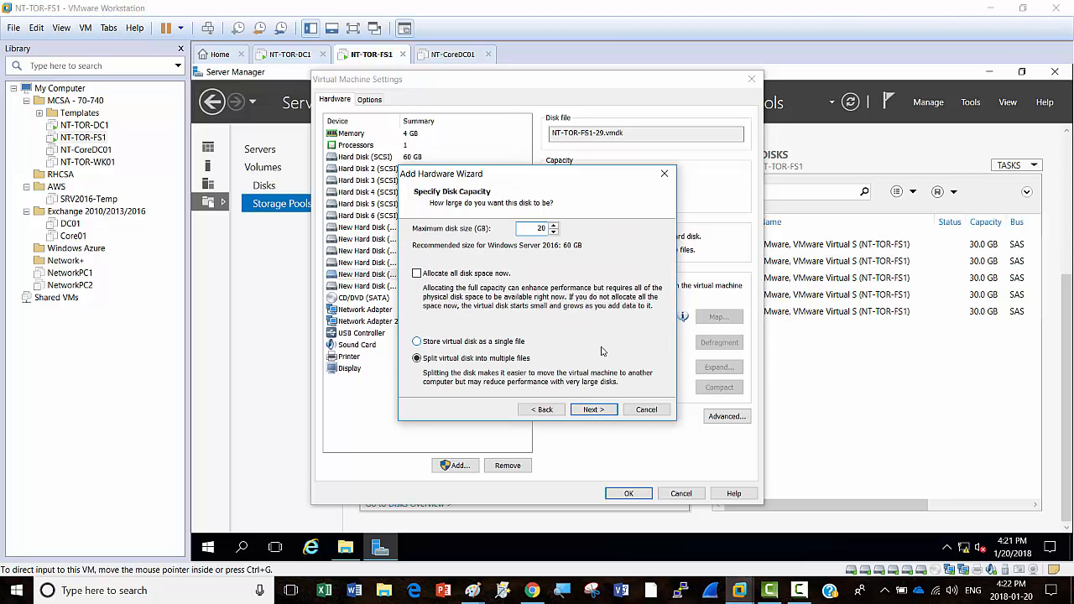
pyautogui.click(587, 411)
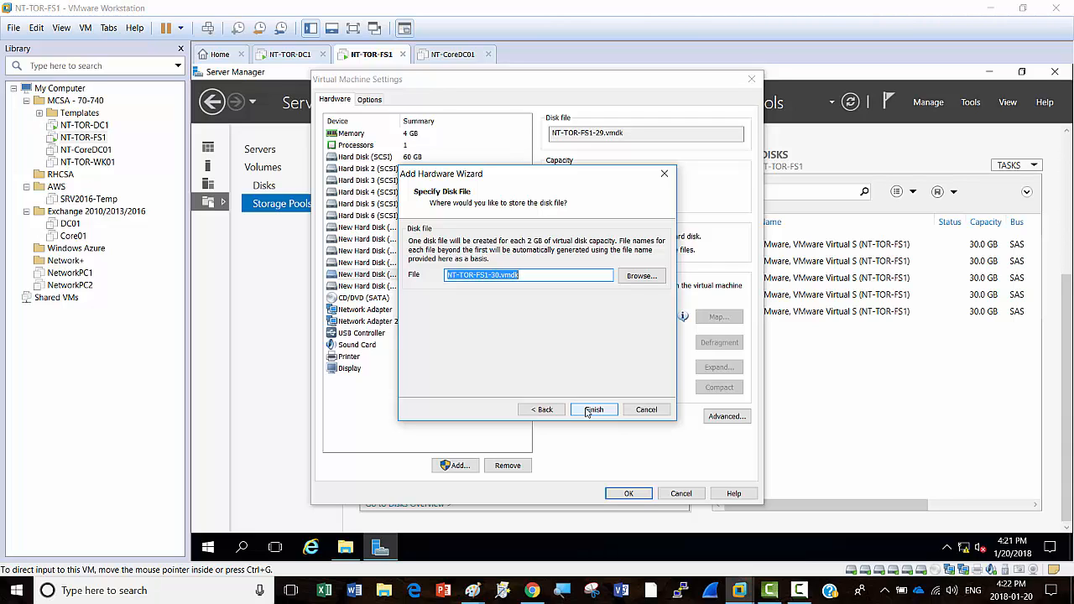
pyautogui.click(587, 410)
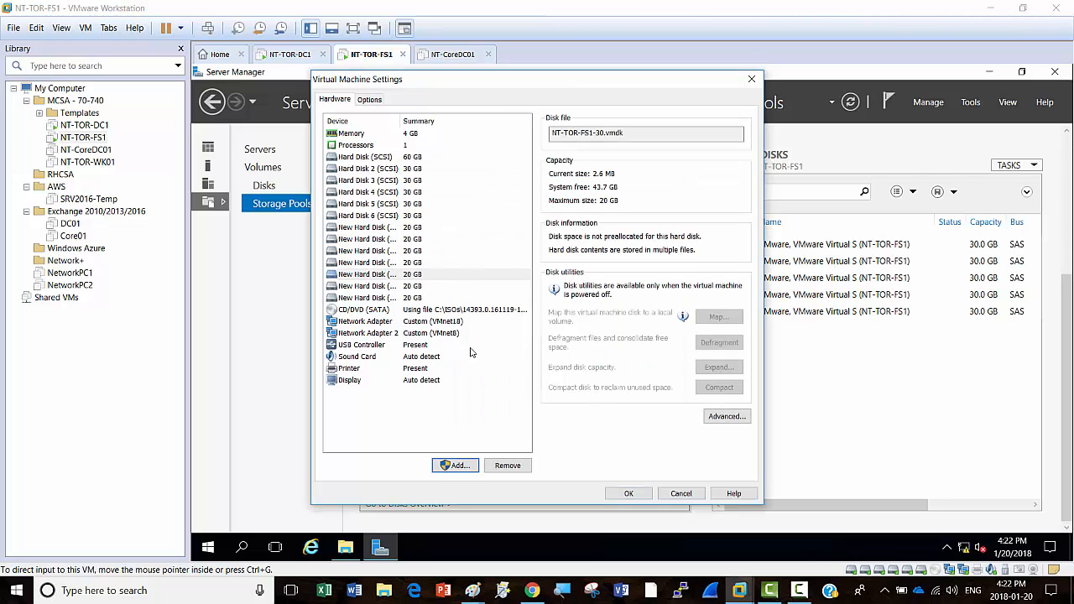
# Step: Check each new 20 GB hard disk entry, then save and close the VM settings
pyautogui.click(413, 229)
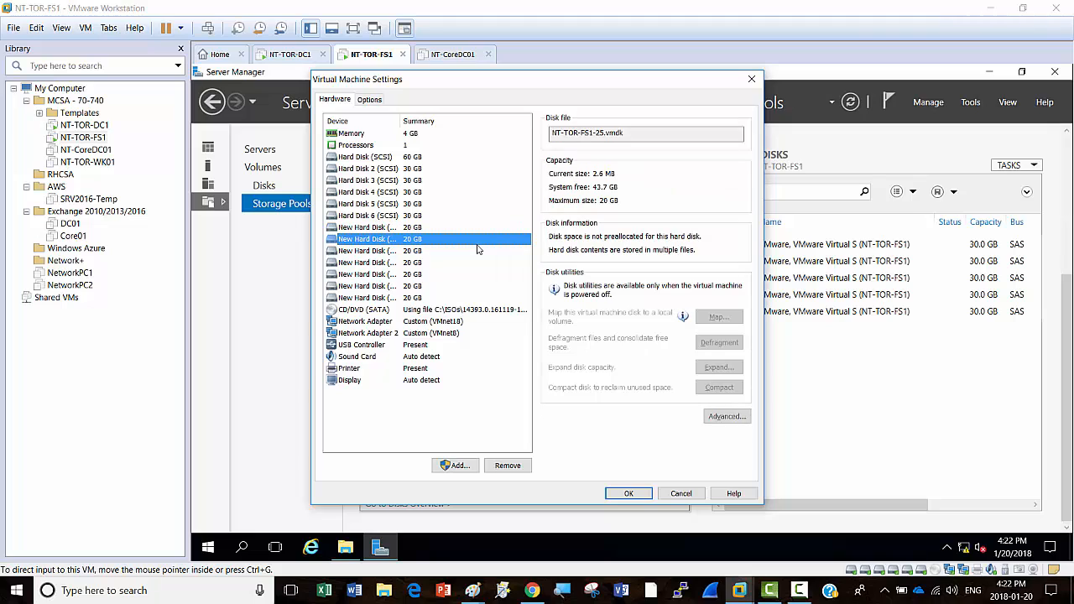
pyautogui.click(477, 244)
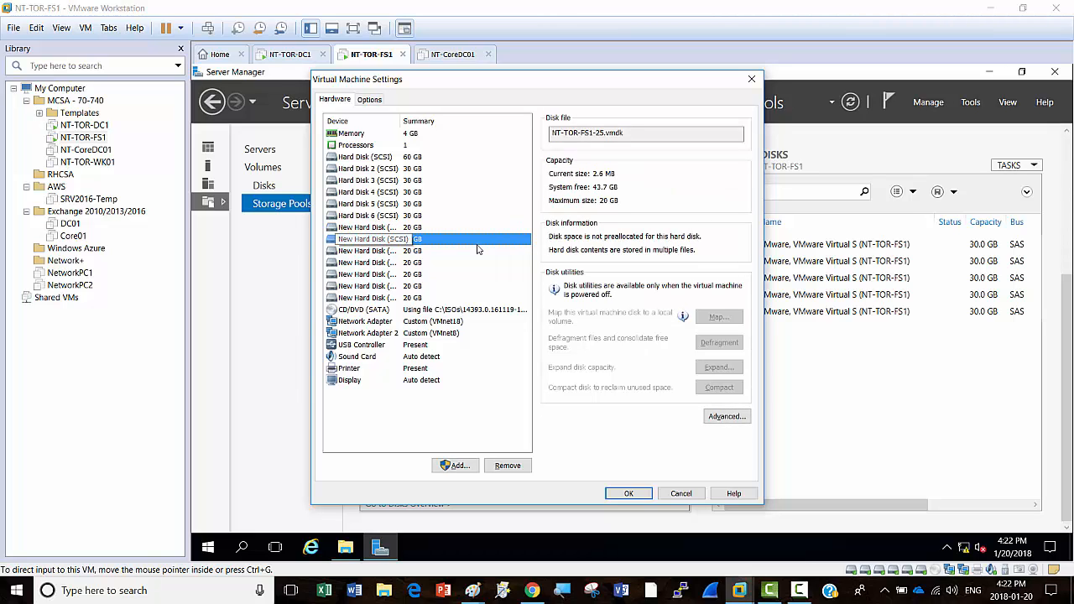
pyautogui.press('Down')
pyautogui.press('Down')
pyautogui.press('Down')
pyautogui.press('Down')
pyautogui.press('Down')
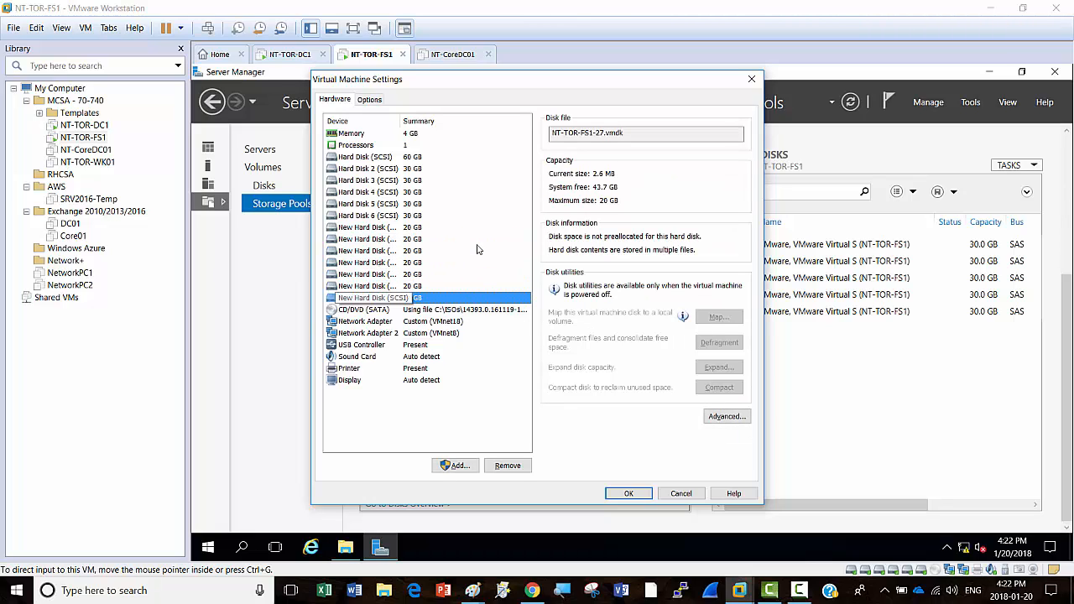
pyautogui.click(645, 495)
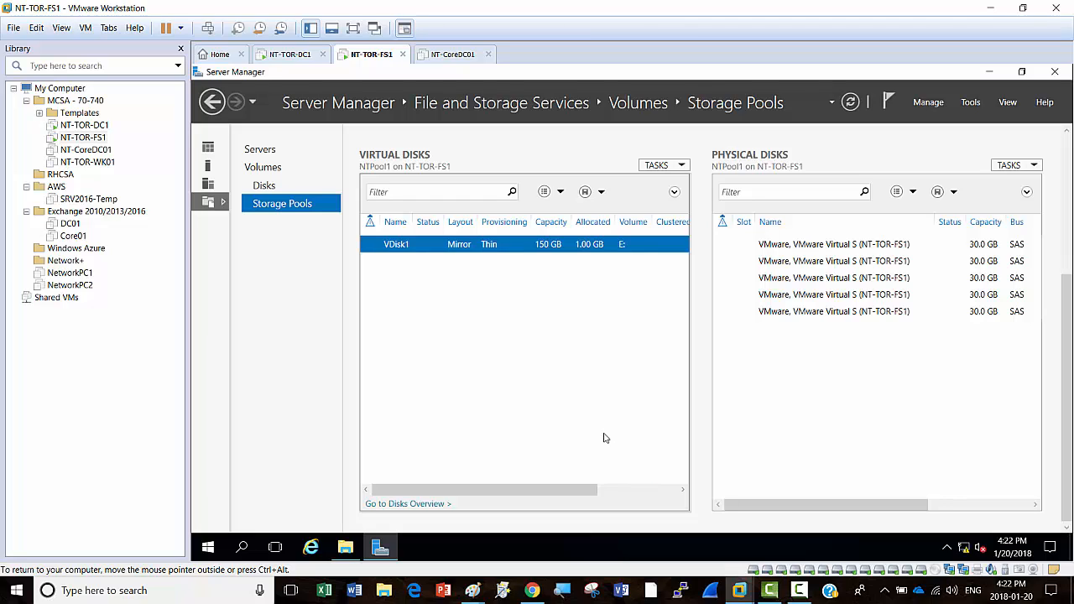
# Step: Return to Server Manager's Storage Pools page showing NTPool1 at 146 GB with 138 GB free
pyautogui.moveTo(1067, 311); pyautogui.dragTo(1072, 158)
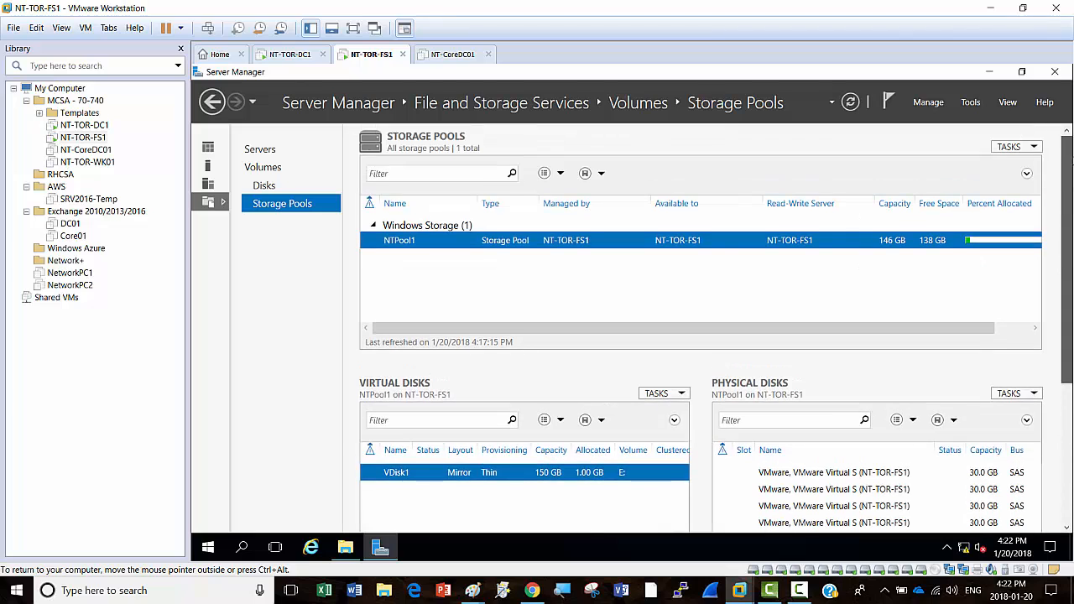
pyautogui.click(800, 590)
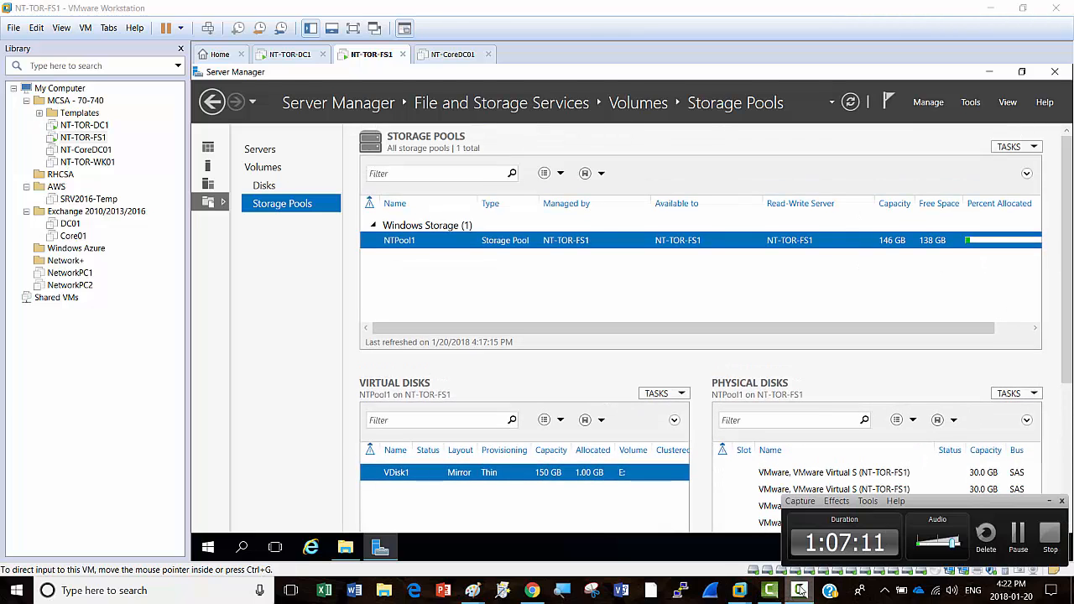
pyautogui.click(800, 590)
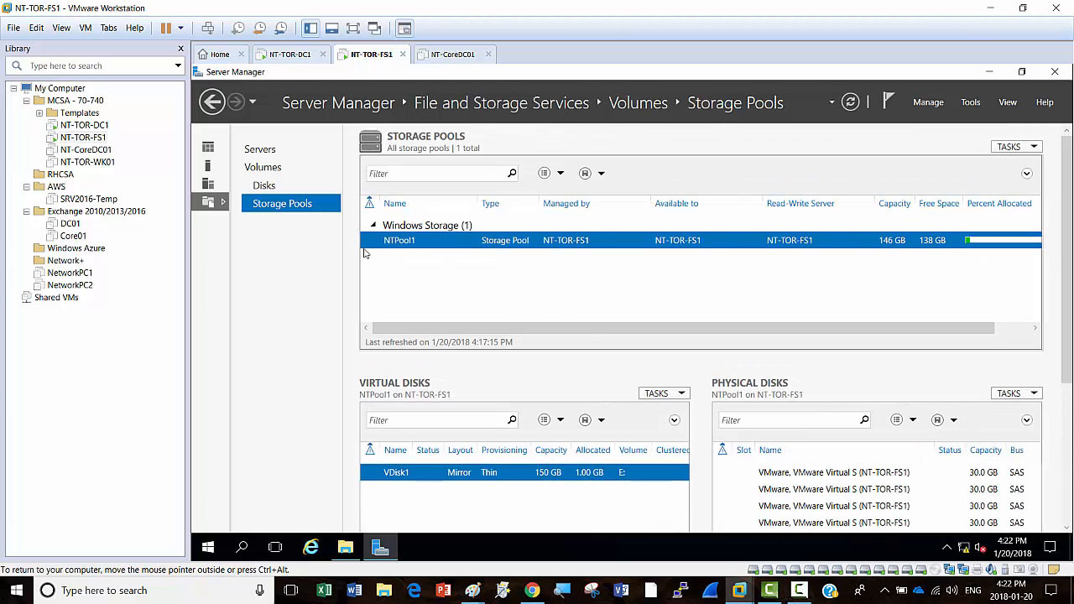
# Step: Go to Storage Pools and bring up the context menu for the Primordial group's unused 20 GB disks
pyautogui.click(266, 190)
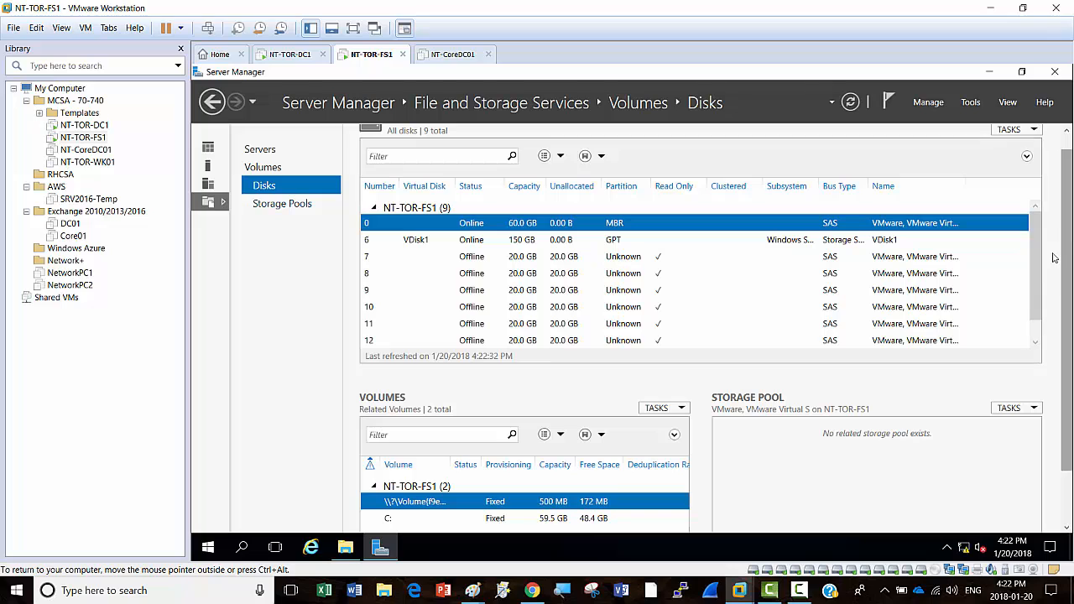
pyautogui.scroll(-1, 1043, 244)
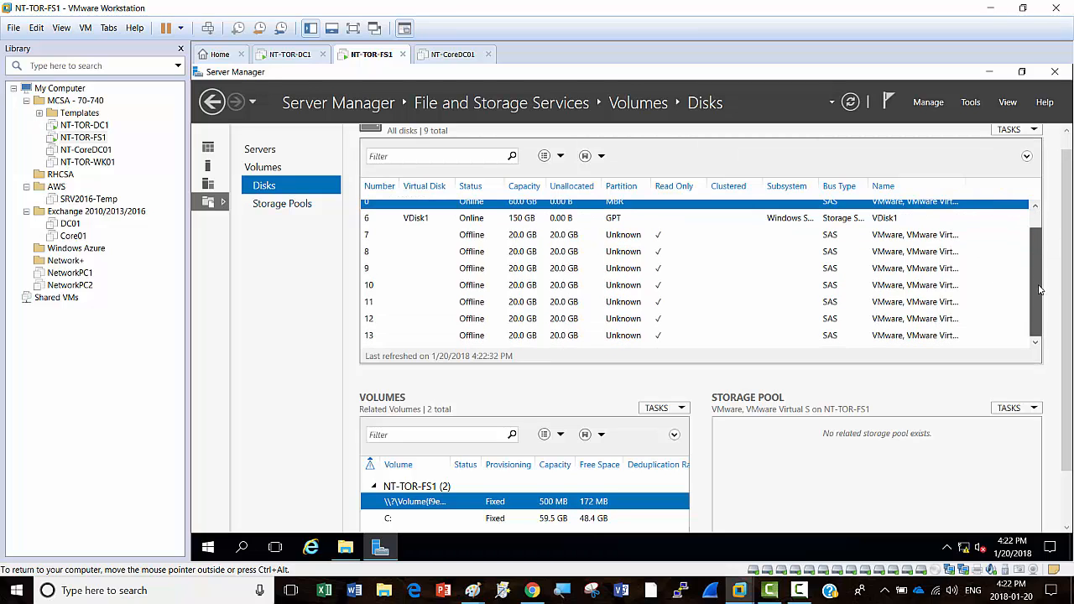
pyautogui.scroll(1, 1031, 222)
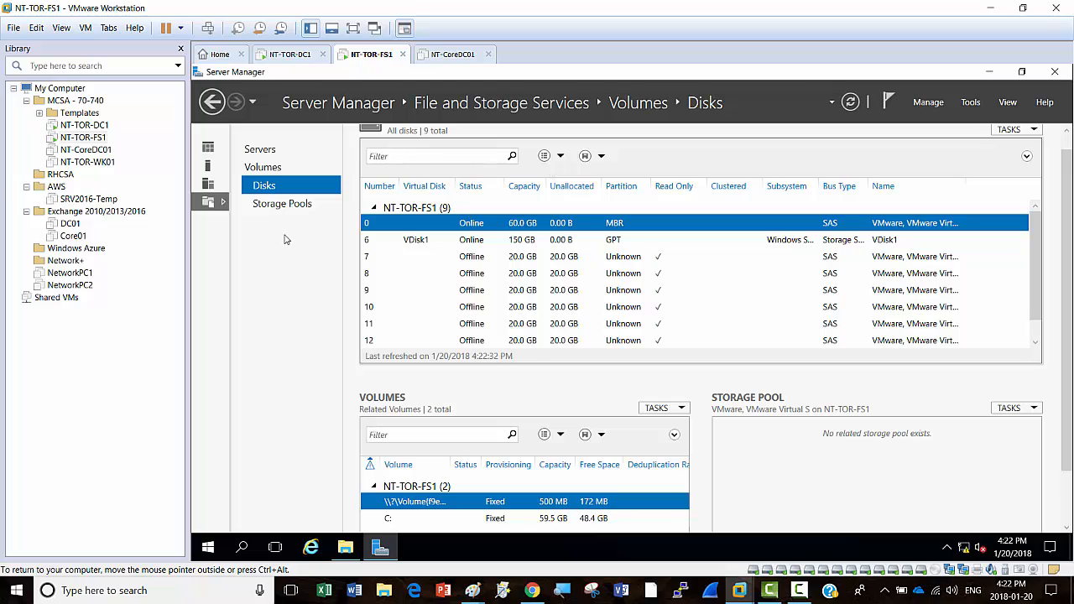
pyautogui.click(274, 208)
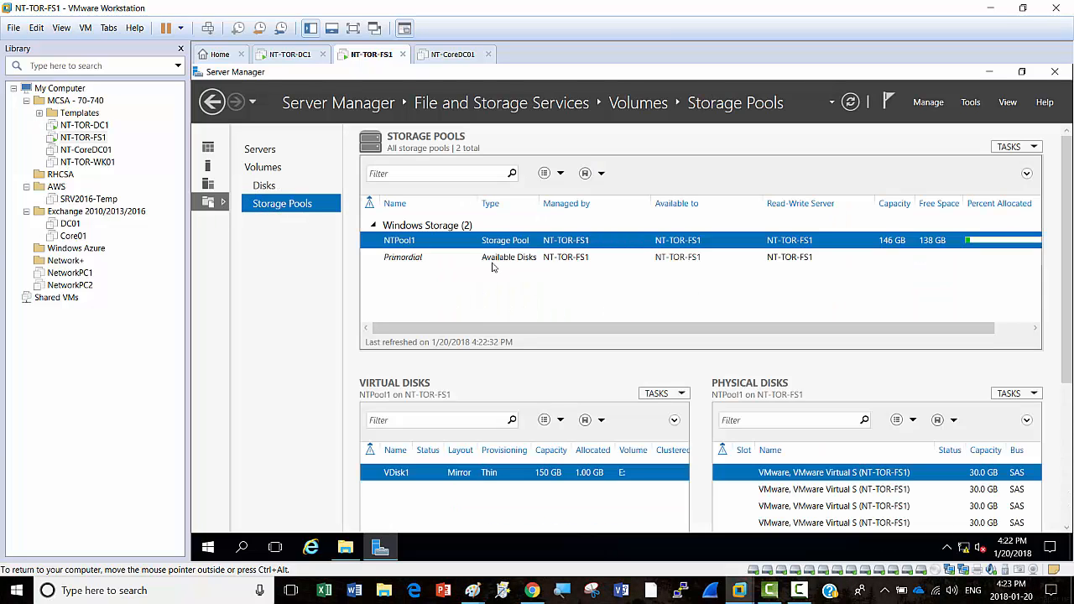
pyautogui.click(526, 262)
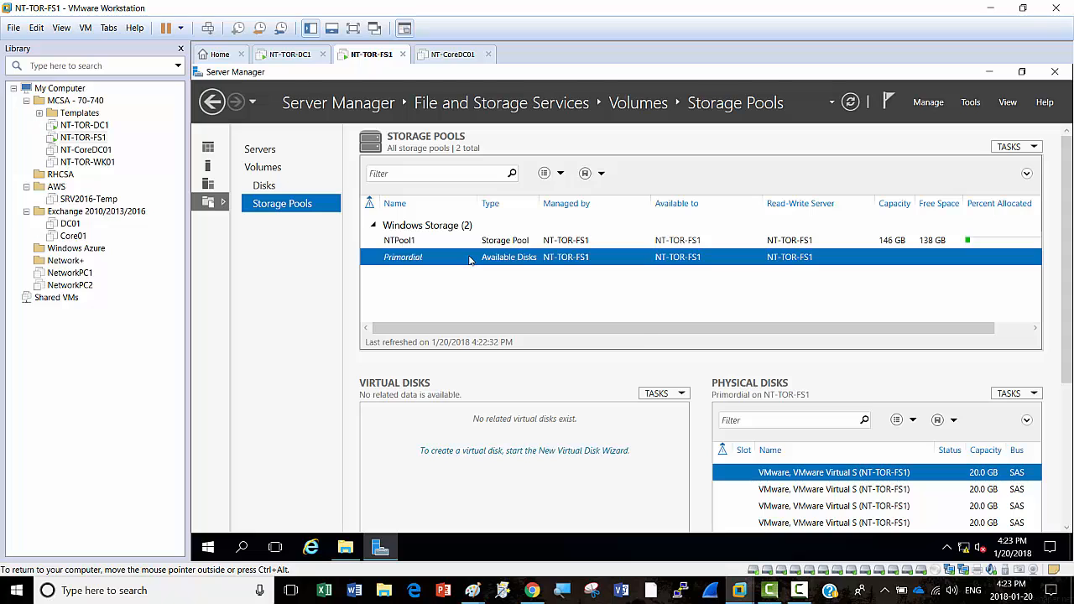
pyautogui.rightClick(470, 261)
# Step: Start a New Storage Pool and name it NTPool2
pyautogui.click(530, 265)
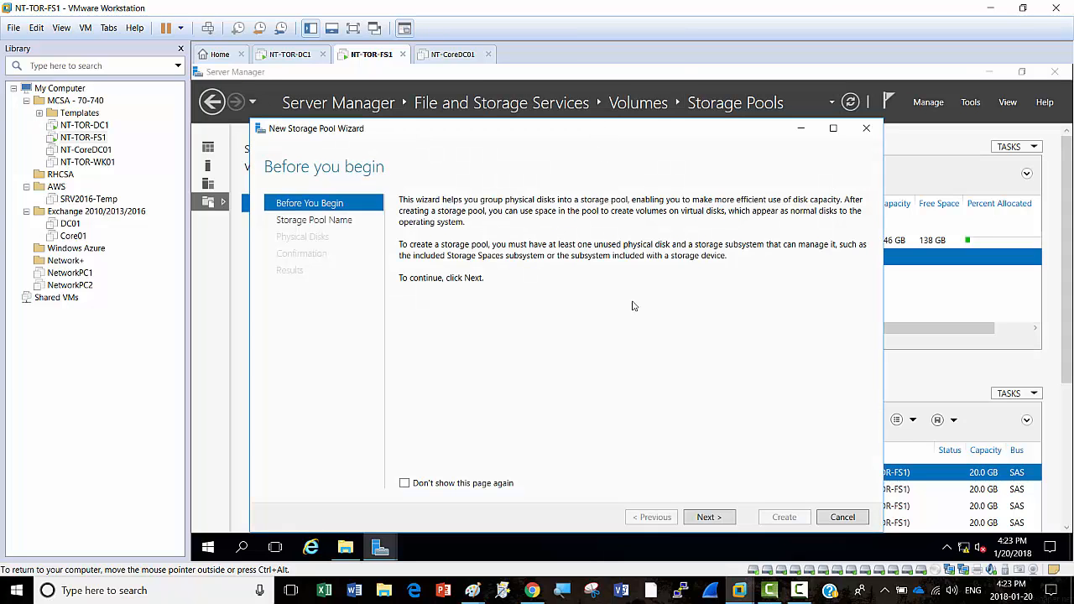
pyautogui.click(710, 517)
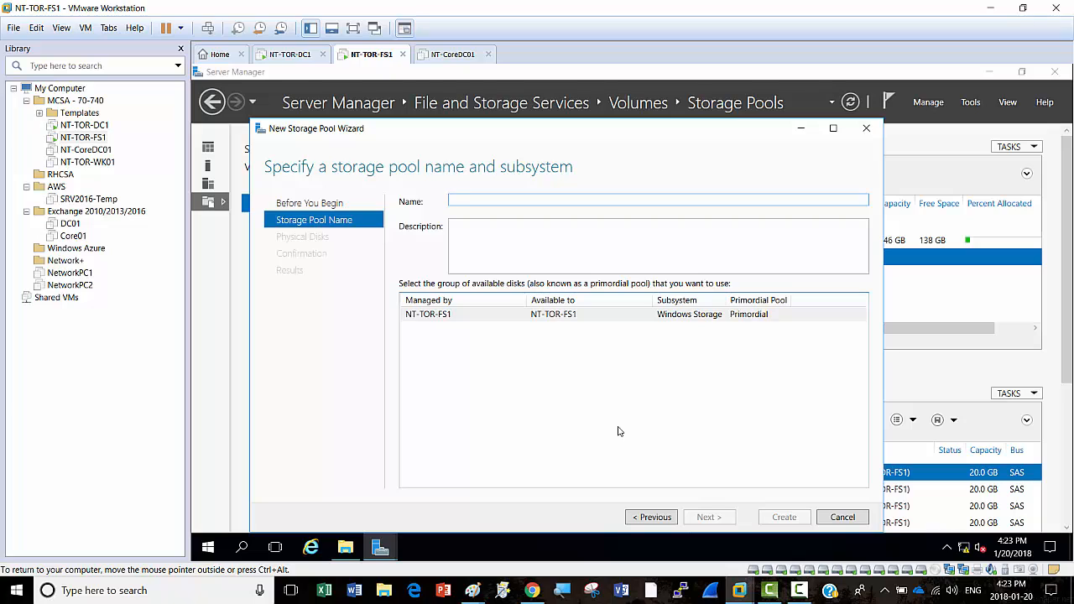
pyautogui.write('N')
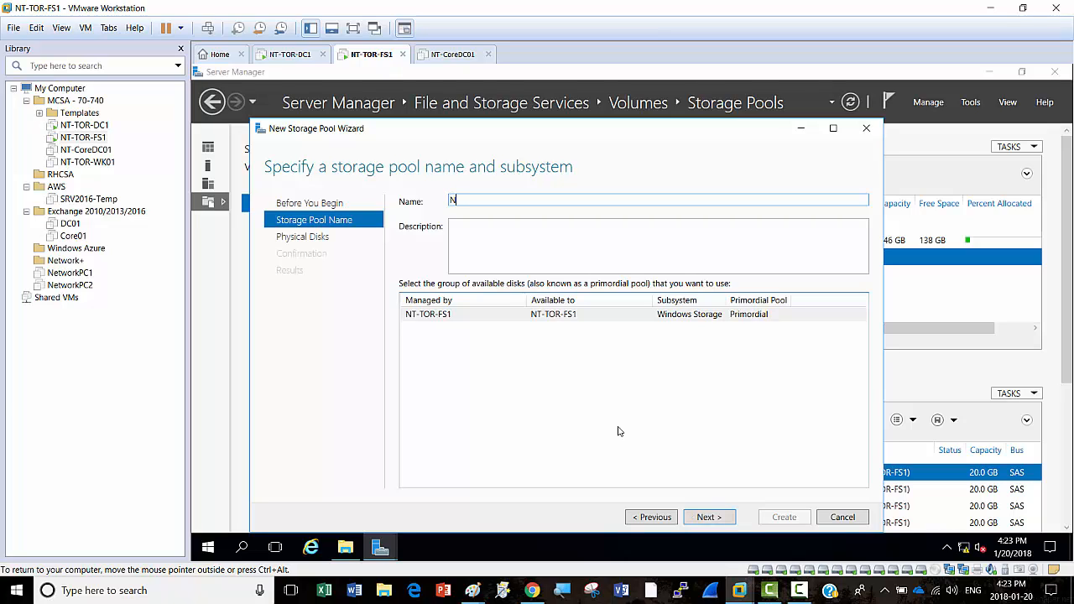
pyautogui.write('TPool2')
pyautogui.click(718, 521)
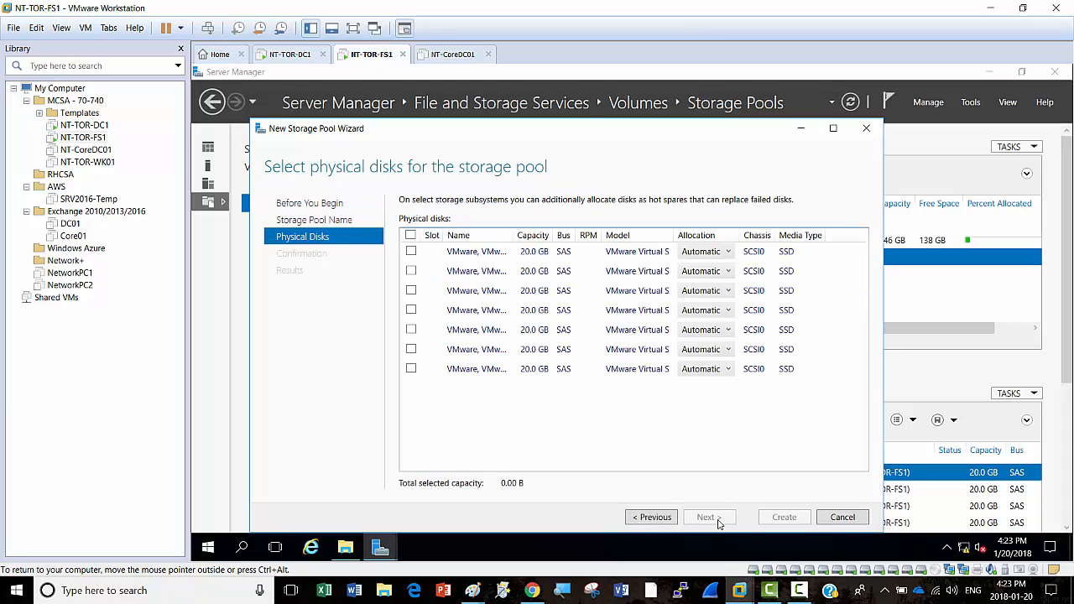
# Step: Include all seven 20 GB disks, keeping default allocation, and create the pool
pyautogui.click(411, 236)
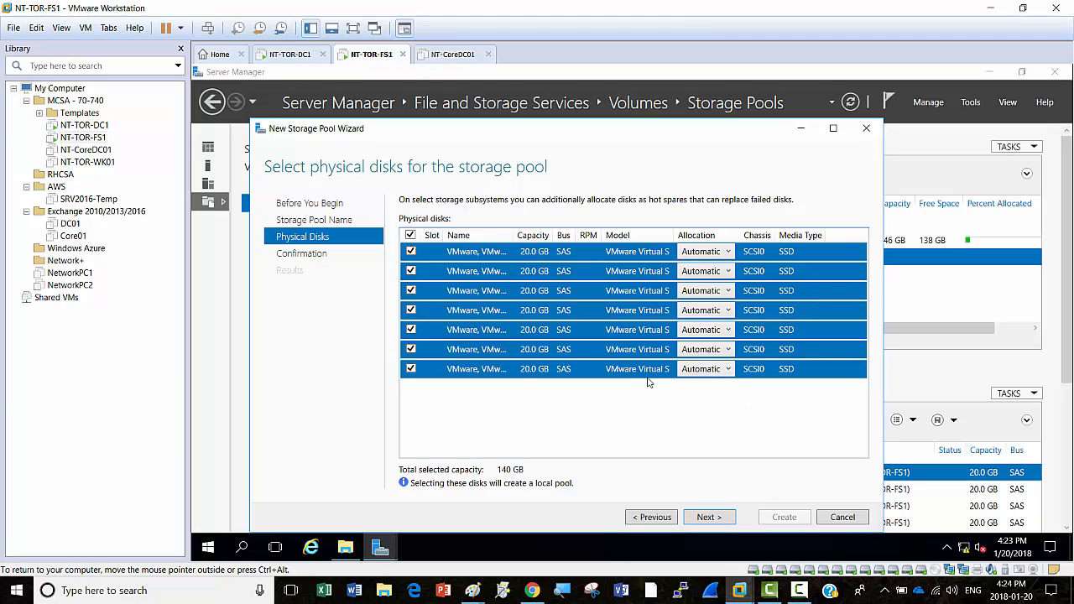
pyautogui.click(729, 371)
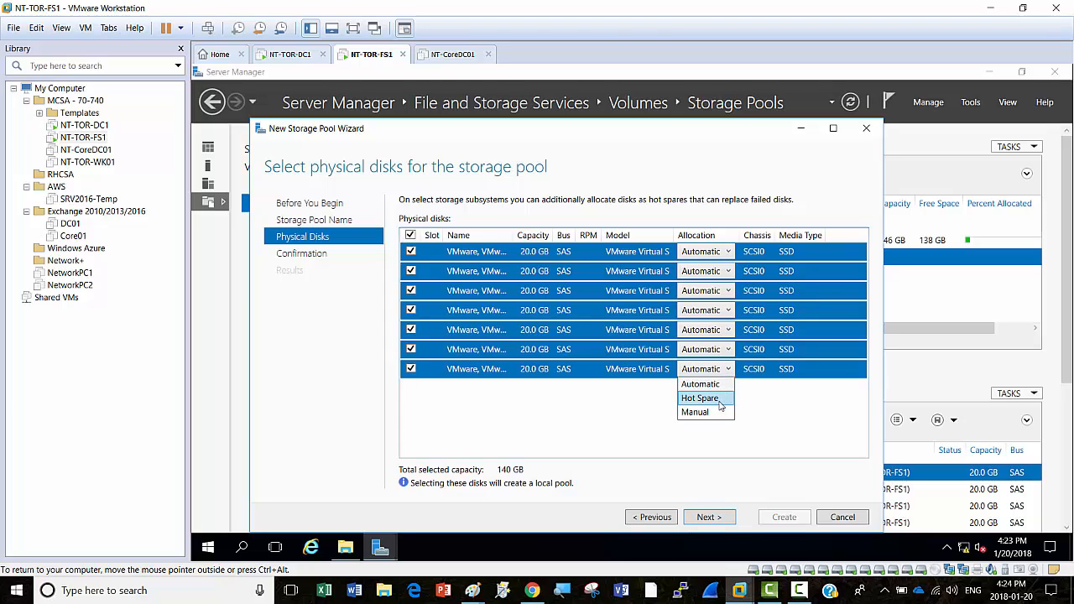
pyautogui.click(771, 411)
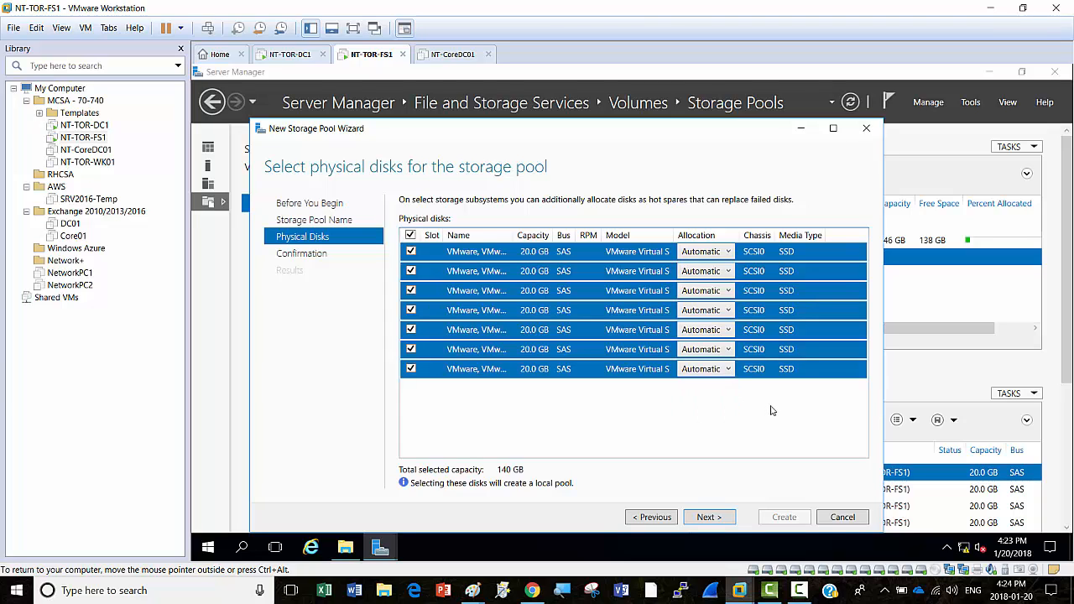
pyautogui.click(717, 522)
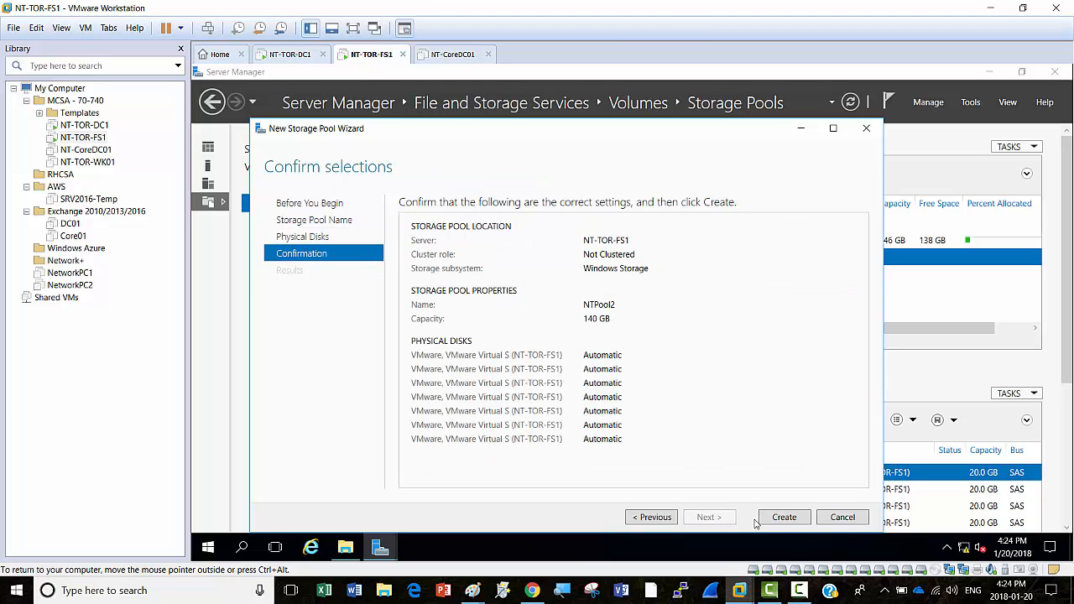
pyautogui.click(784, 518)
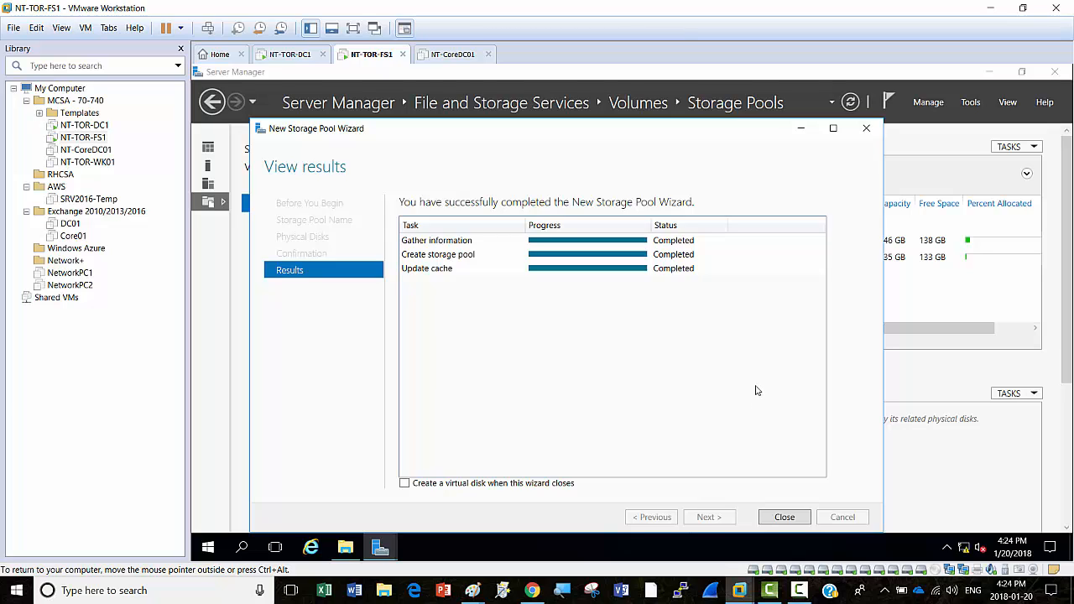
# Step: Choose to create a virtual disk on closing the wizard and select NTPool2 to hold it
pyautogui.click(404, 484)
pyautogui.click(784, 517)
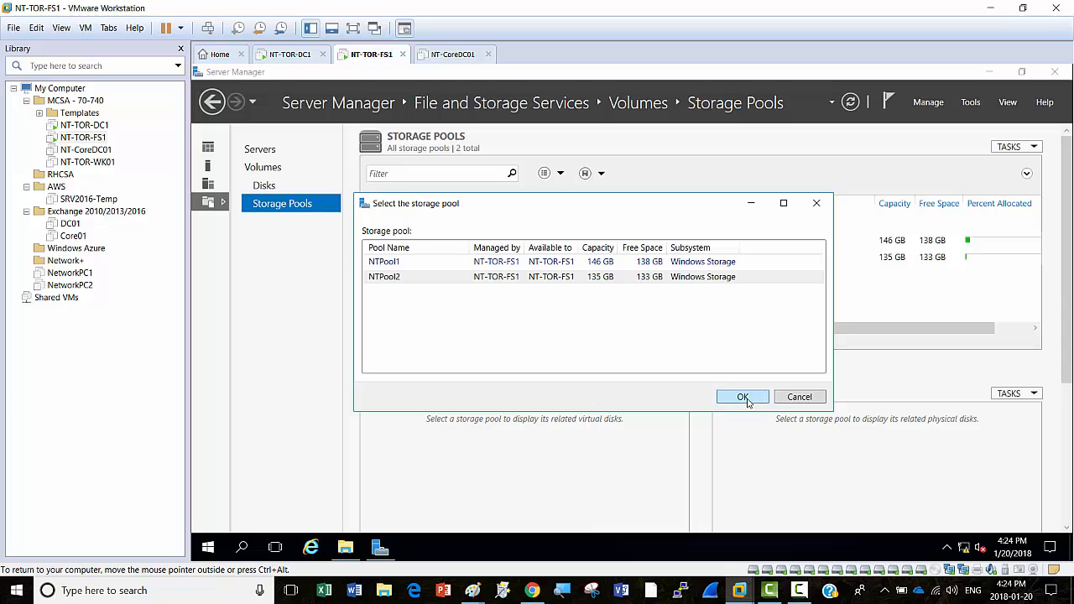
pyautogui.click(403, 281)
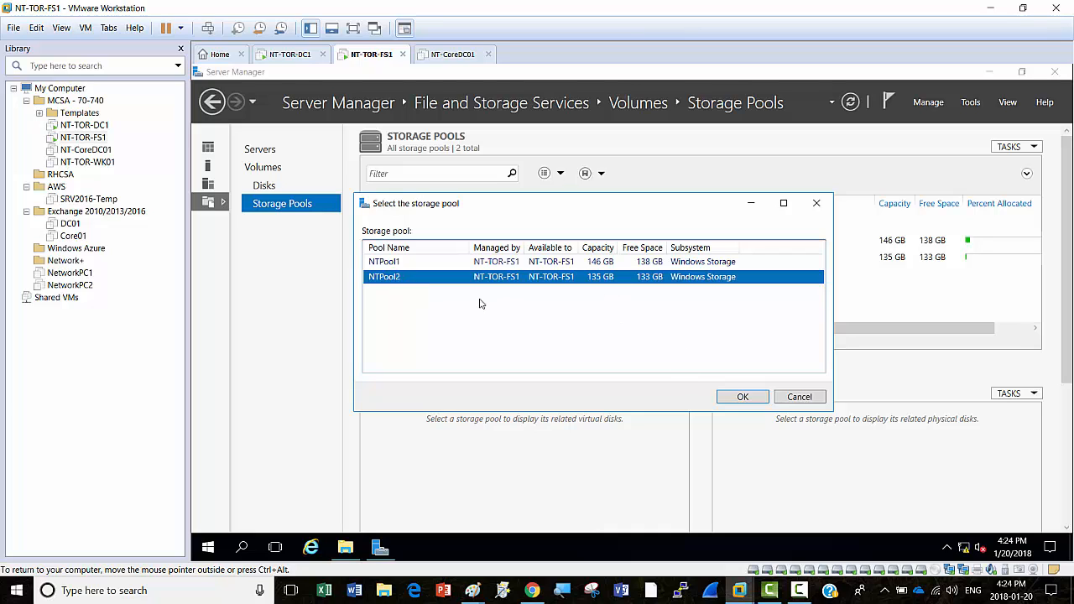
pyautogui.click(744, 398)
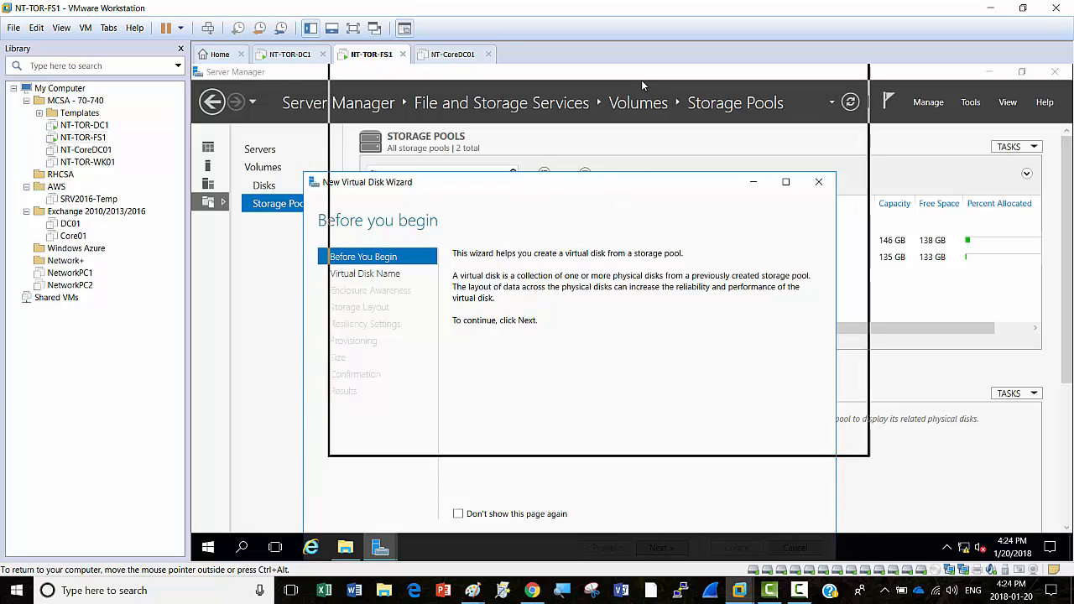
# Step: Name the virtual disk VDisk2 and skip enclosure awareness
pyautogui.moveTo(641, 80); pyautogui.dragTo(641, 82)
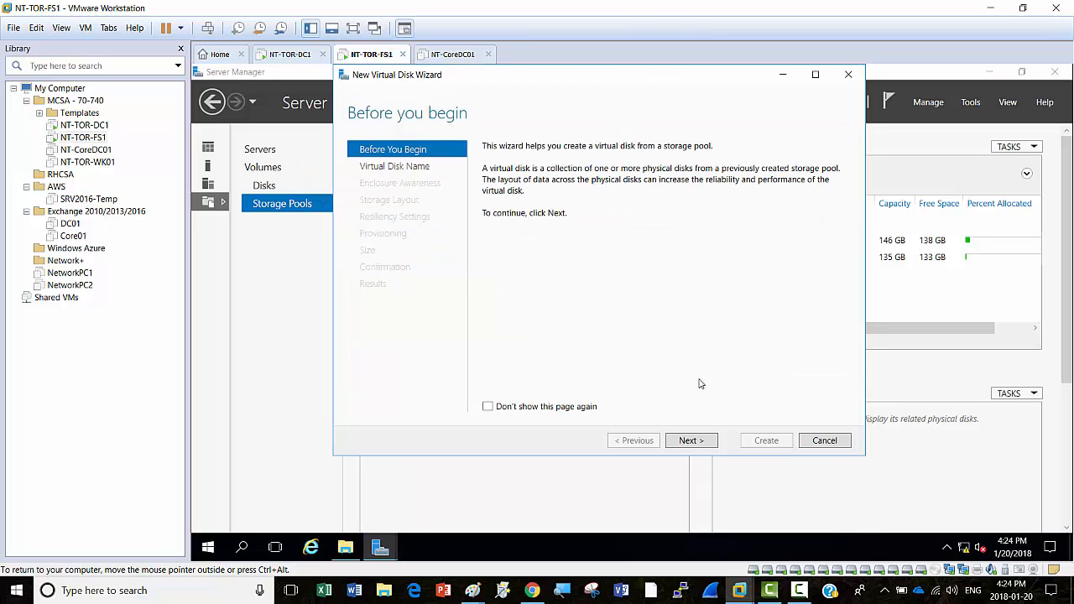
pyautogui.click(691, 441)
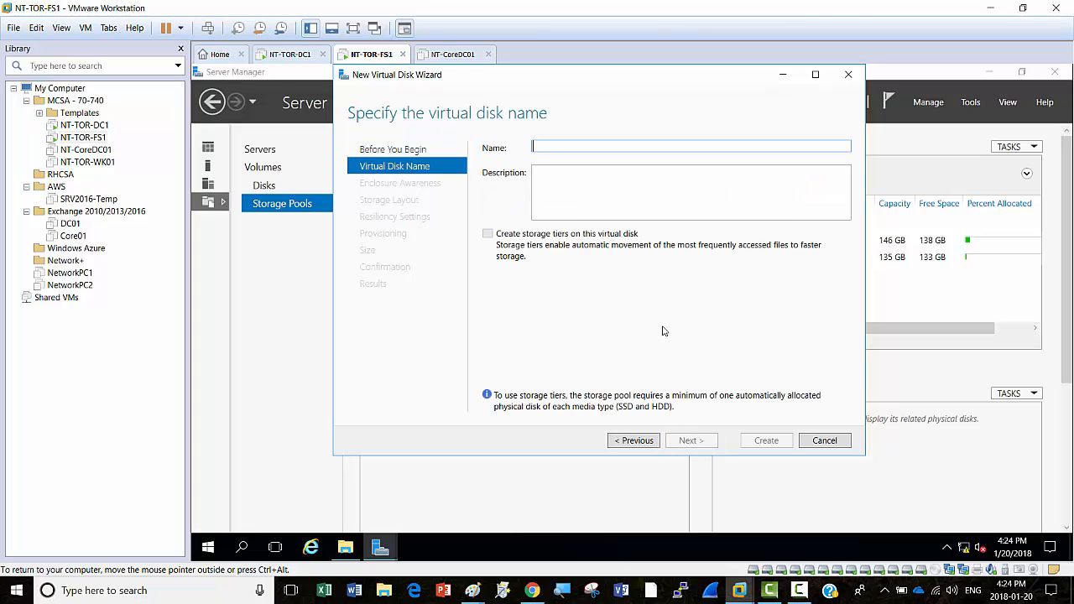
pyautogui.write('VDisk2')
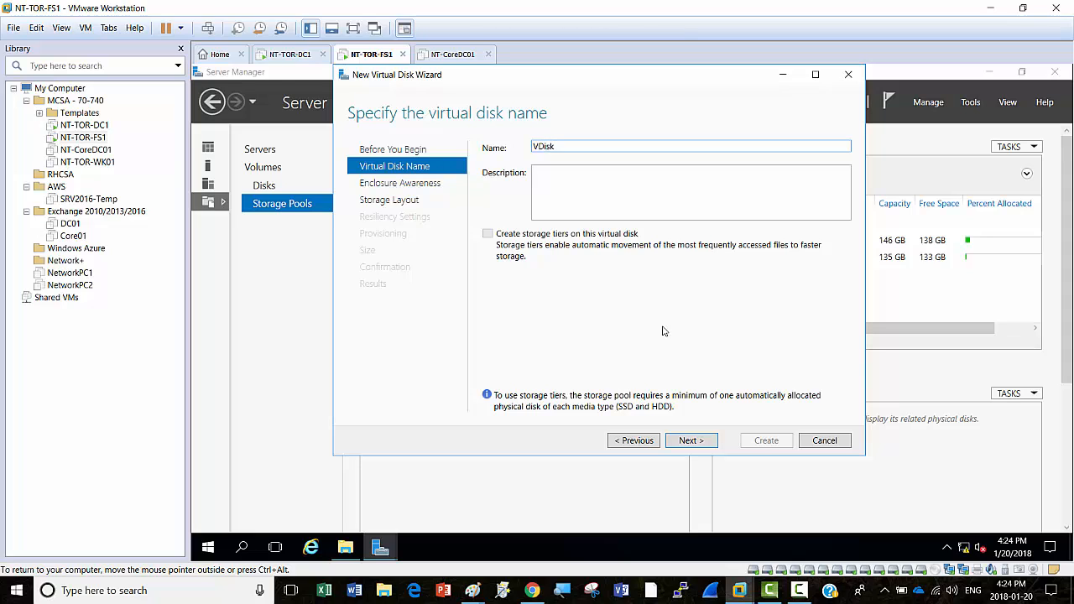
pyautogui.click(692, 443)
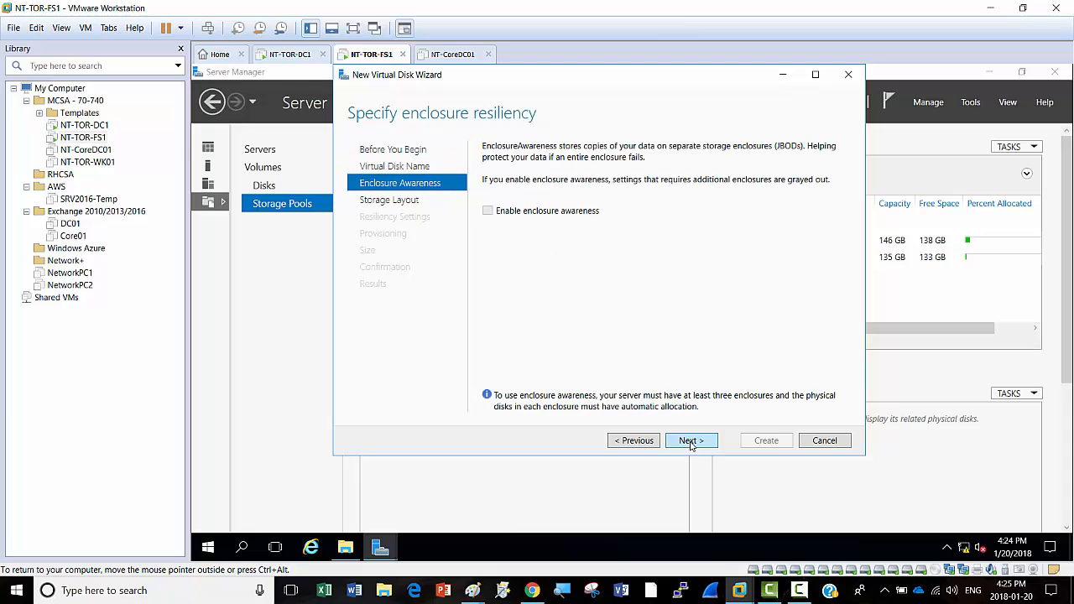
pyautogui.click(691, 443)
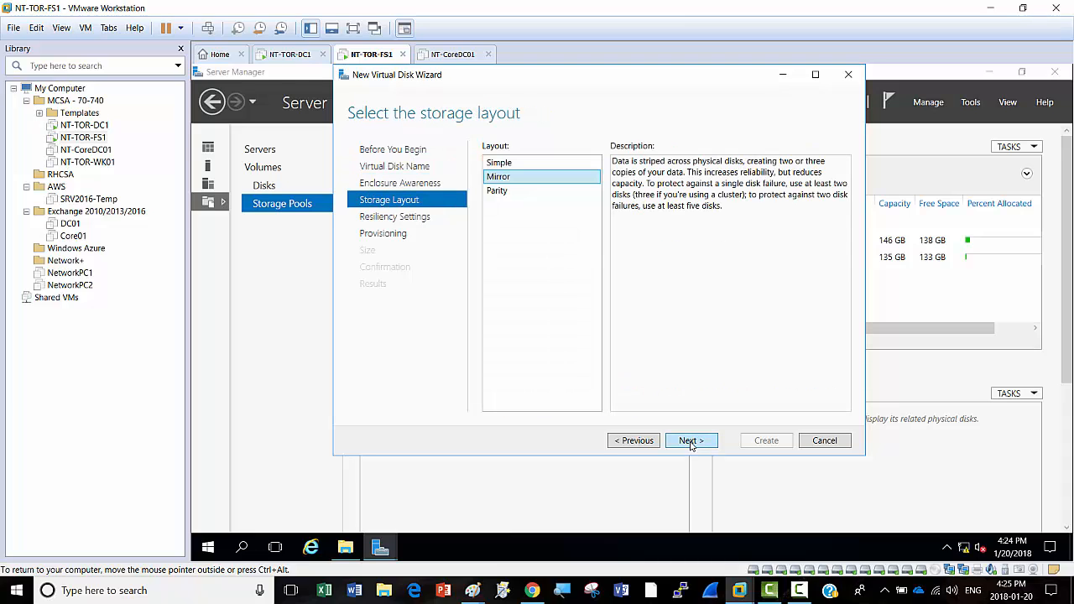
# Step: Choose the Parity storage layout for VDisk2 and continue
pyautogui.click(509, 192)
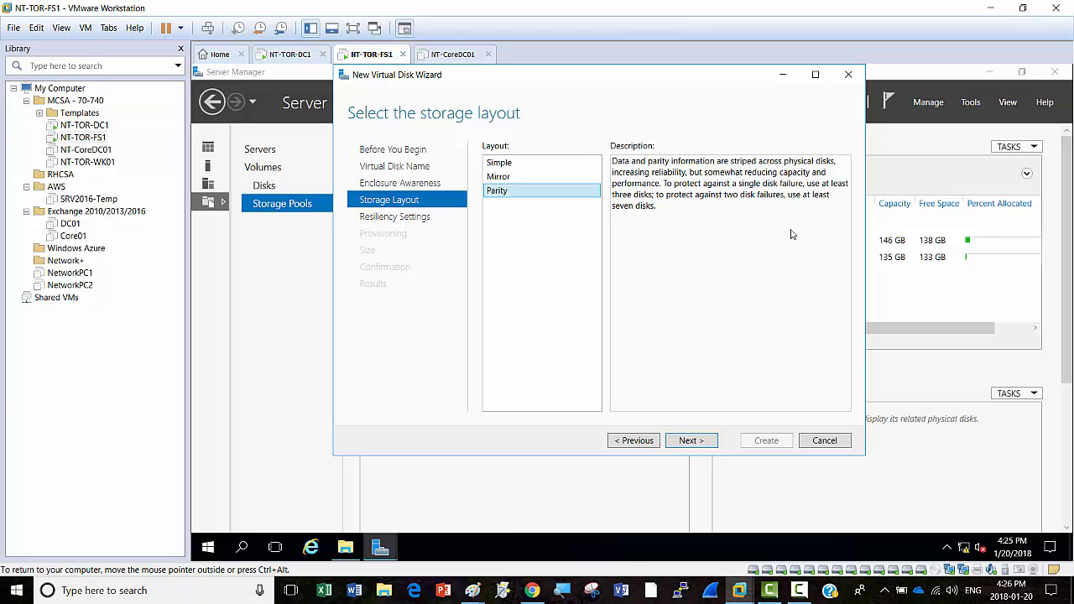
pyautogui.click(690, 441)
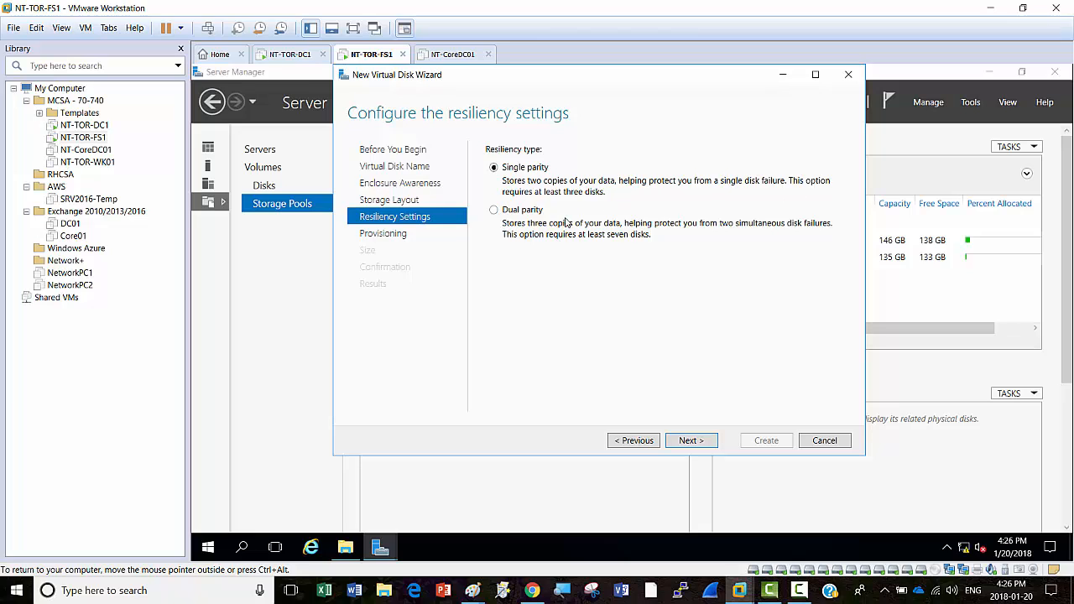
# Step: Give VDisk2 dual parity, thin provisioning and a 140 GB size
pyautogui.click(495, 211)
pyautogui.click(690, 441)
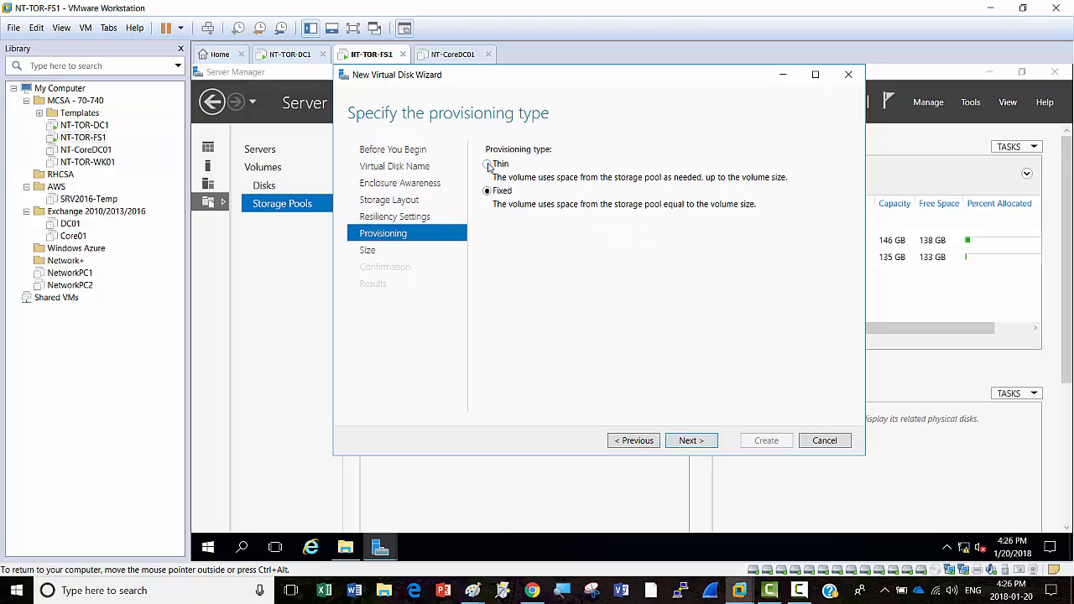
pyautogui.click(690, 440)
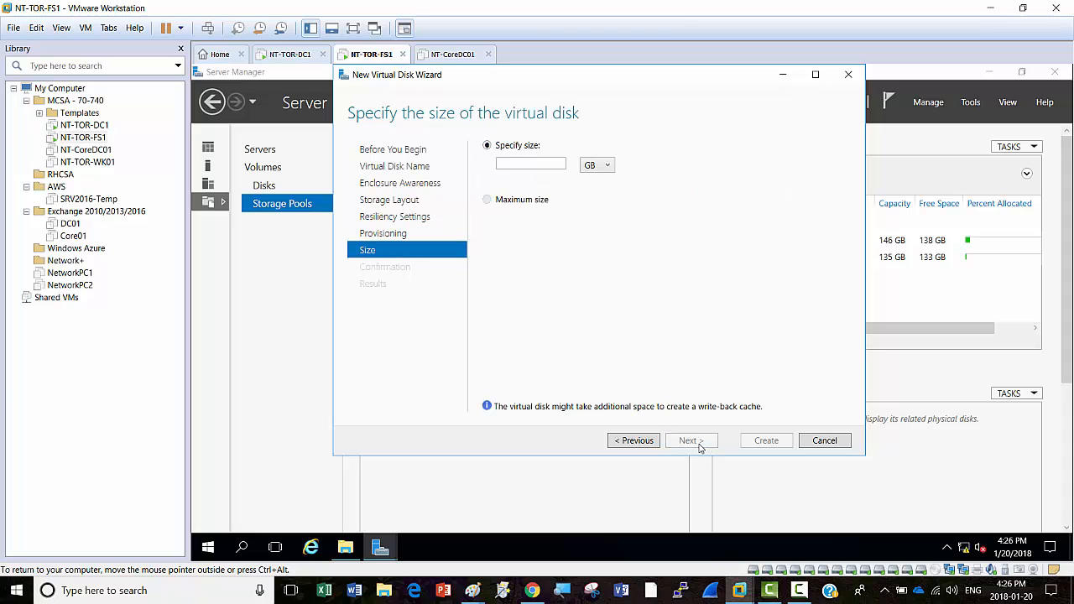
pyautogui.click(525, 164)
pyautogui.write('140')
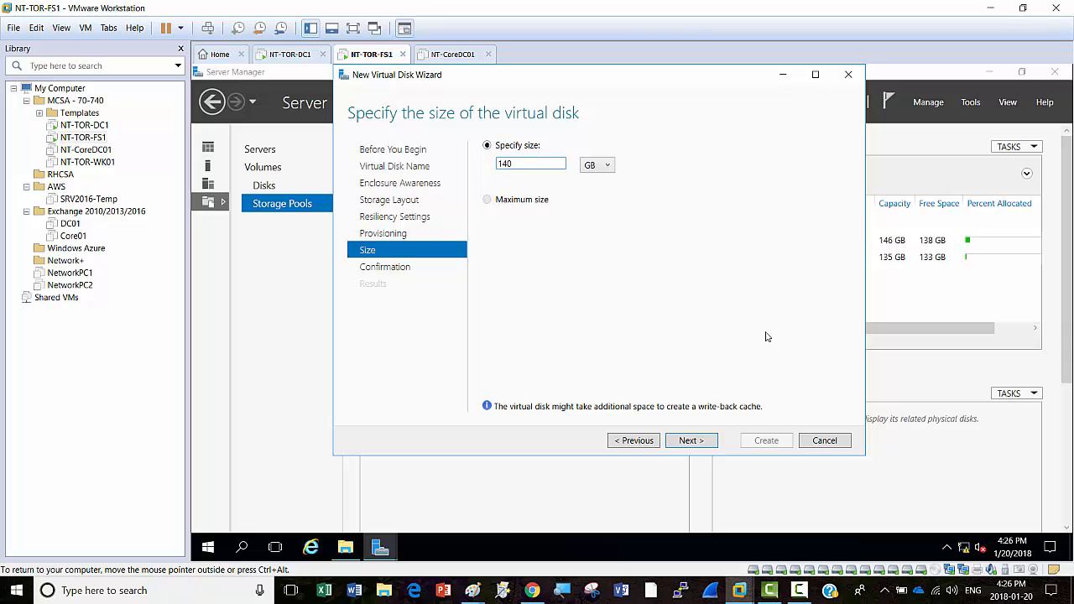
pyautogui.click(707, 440)
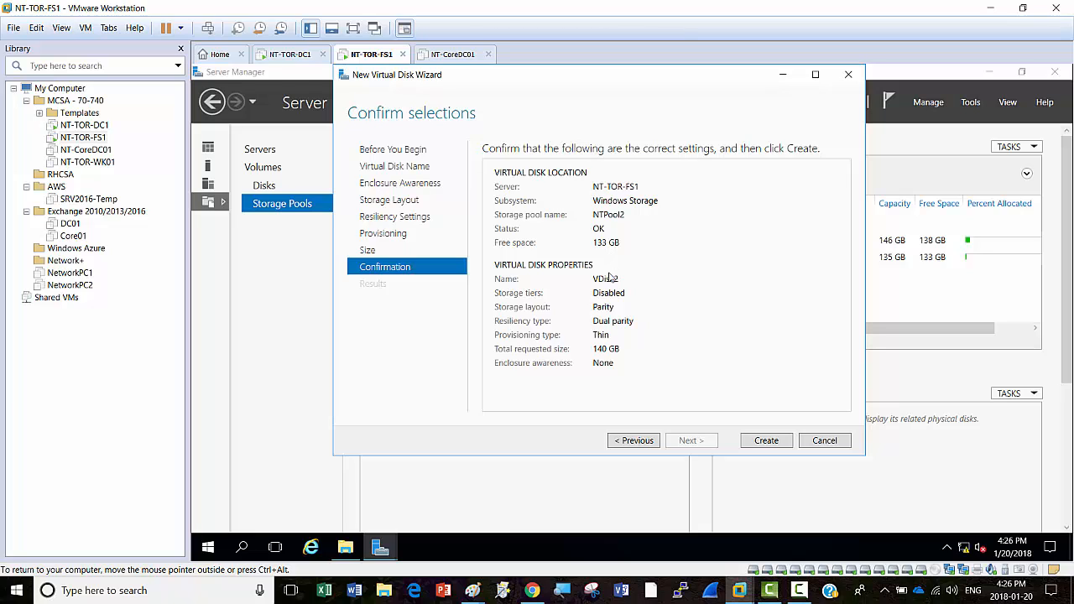
# Step: Create the 140 GB dual-parity VDisk2 and close the wizard with volume creation enabled
pyautogui.click(770, 445)
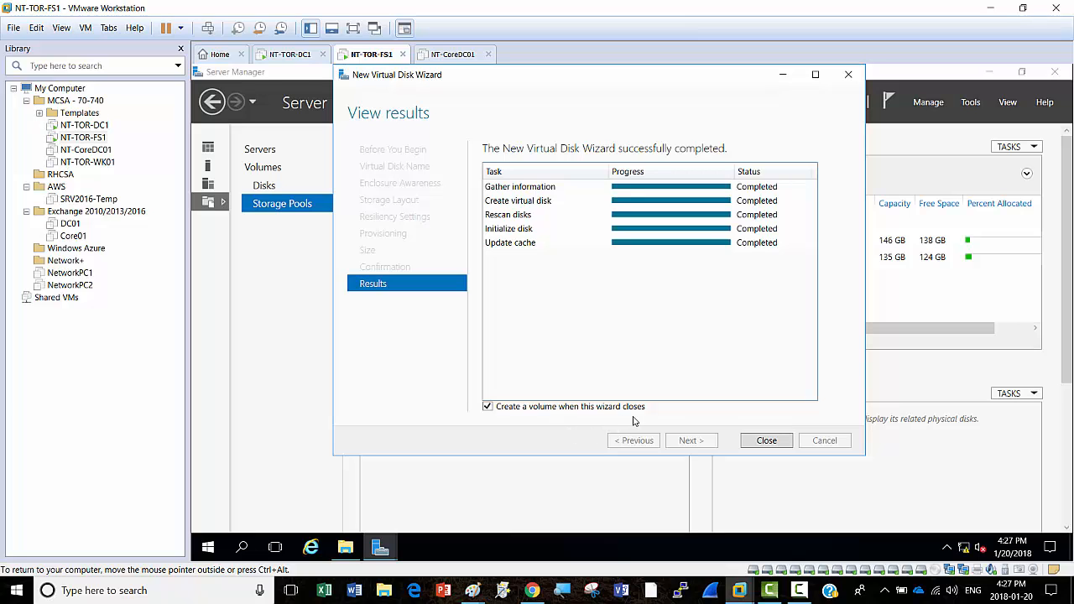
pyautogui.click(766, 441)
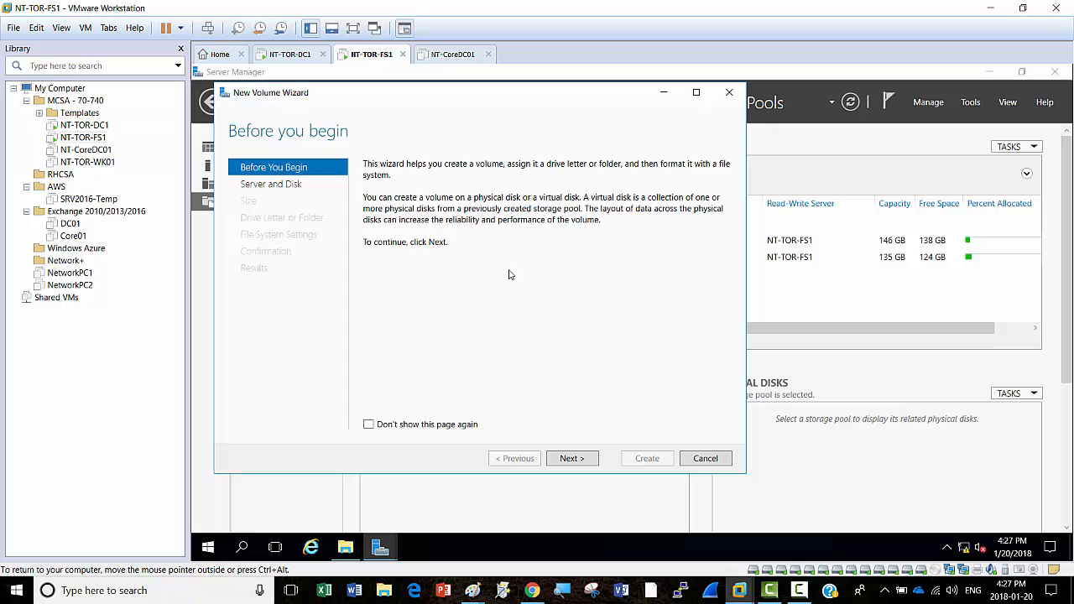
# Step: Create a 140 GB NTFS volume on VDisk2 as drive F: labelled Parity
pyautogui.click(571, 460)
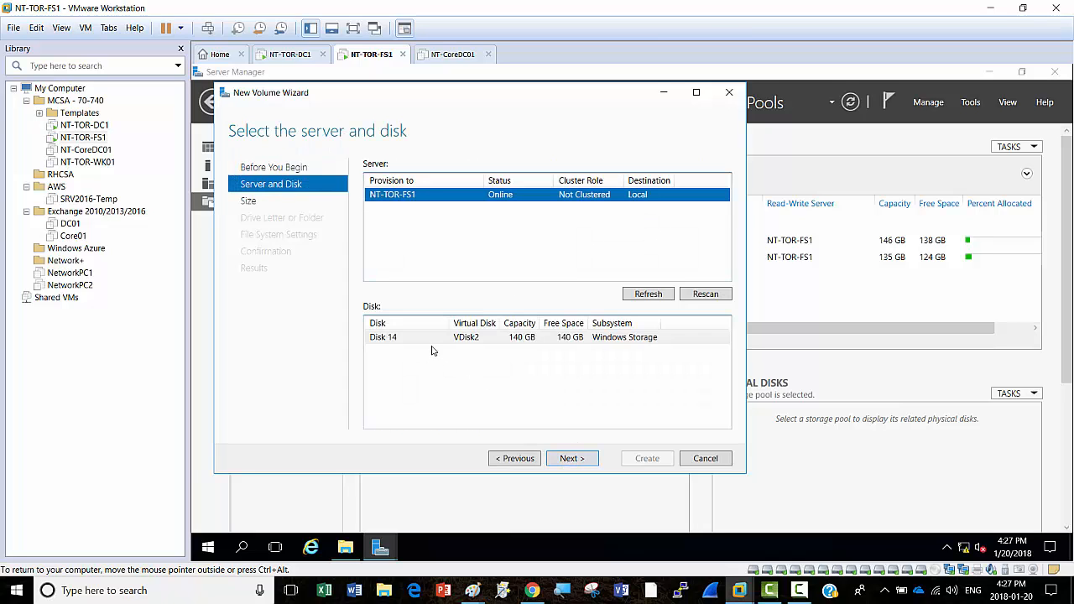
pyautogui.click(571, 460)
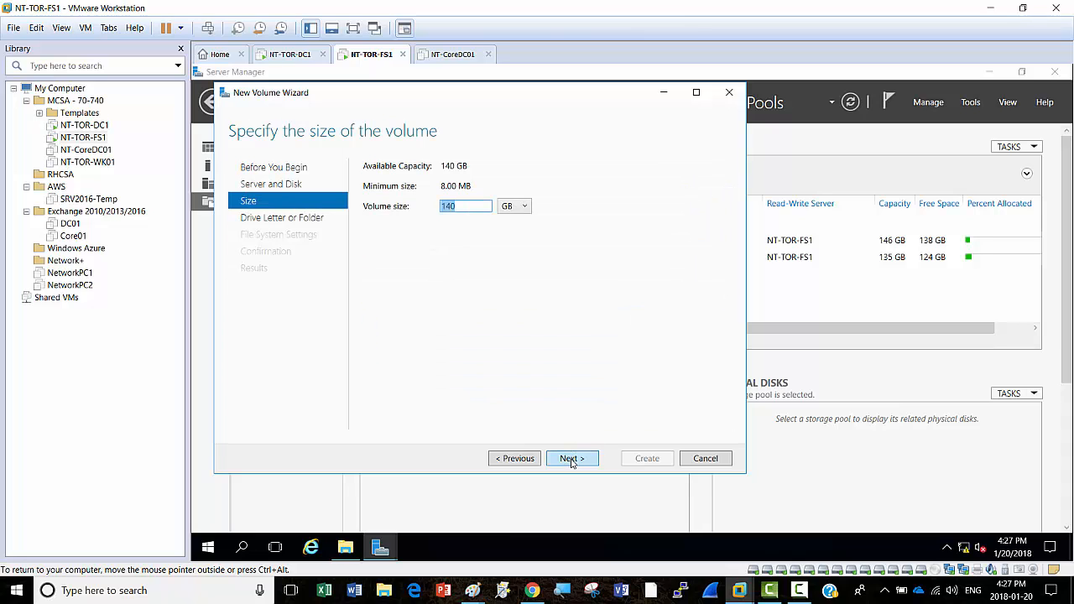
pyautogui.click(572, 460)
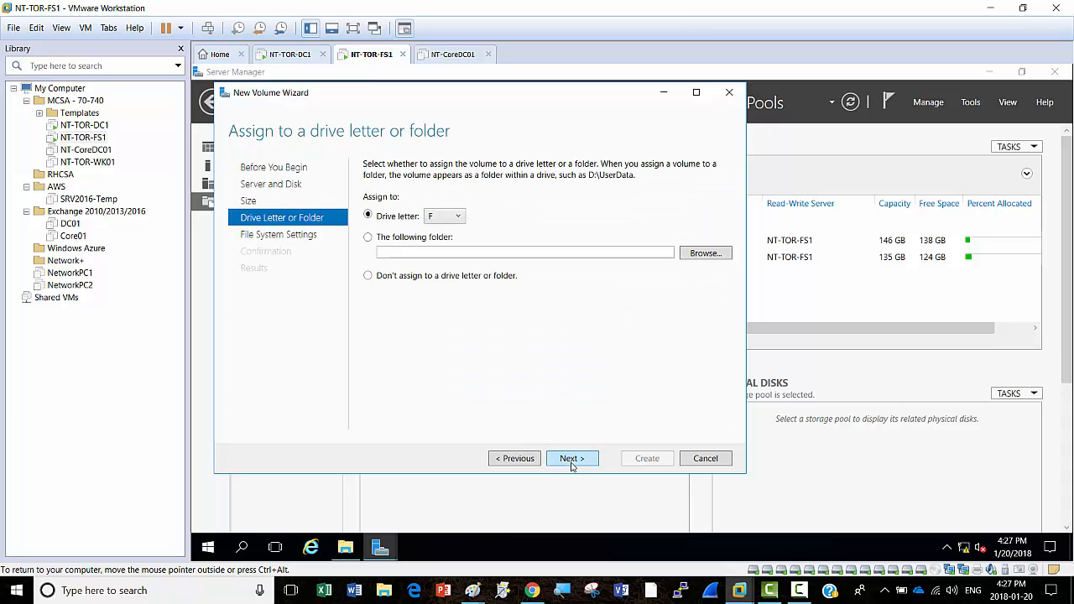
pyautogui.click(571, 460)
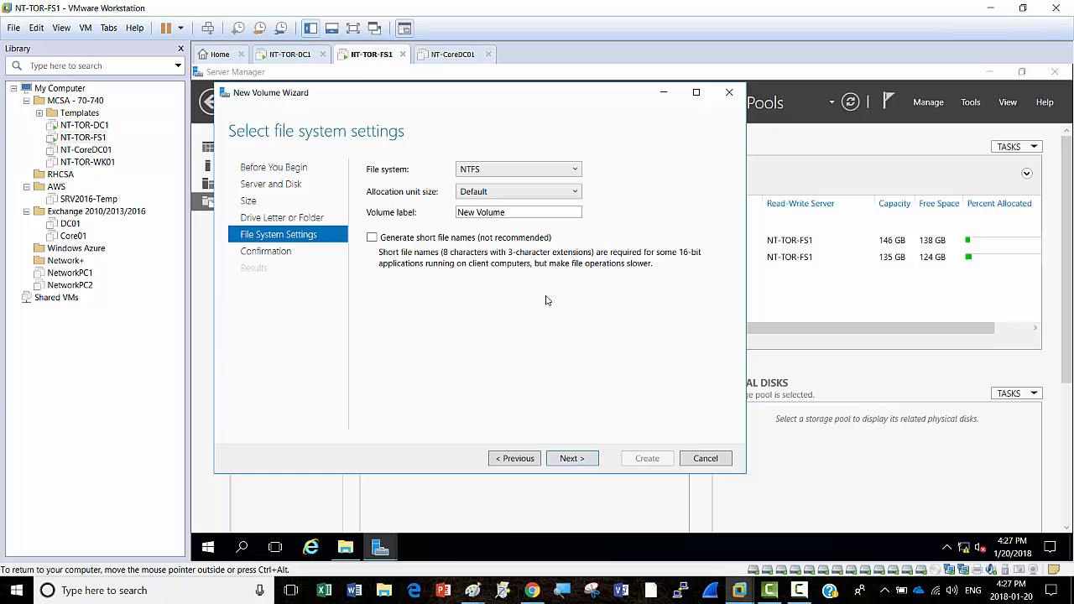
pyautogui.doubleClick(544, 211)
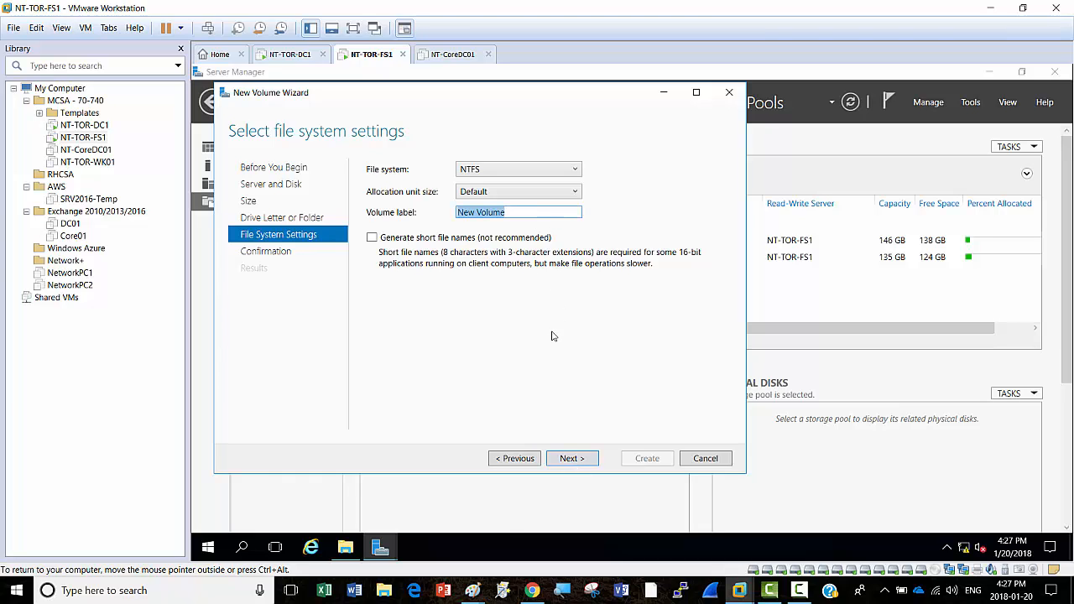
pyautogui.write('R')
pyautogui.write('arity')
pyautogui.click(570, 458)
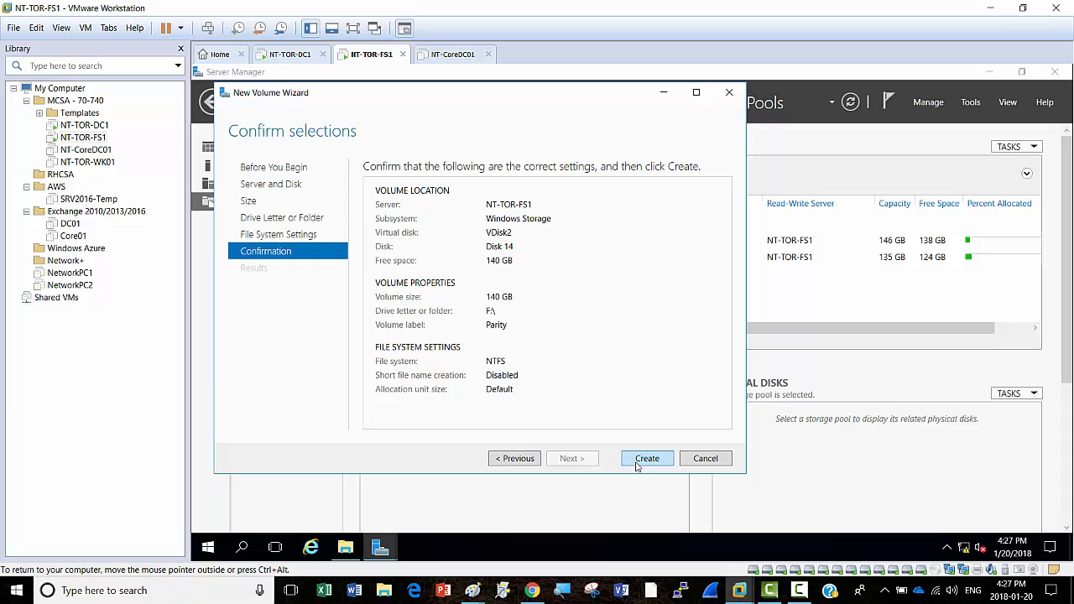
pyautogui.click(650, 462)
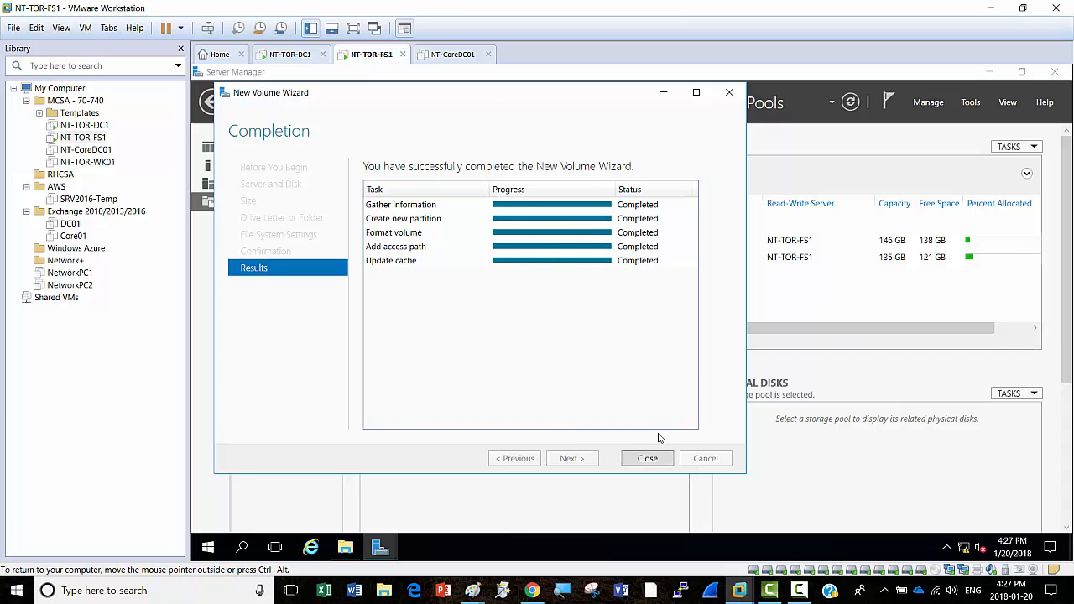
pyautogui.click(646, 460)
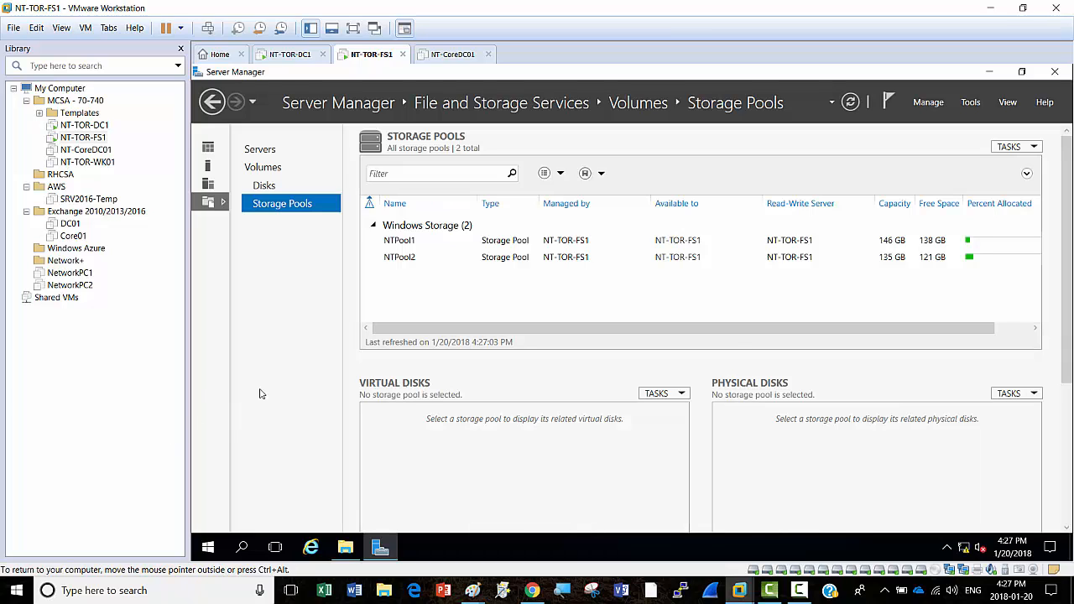
# Step: Refresh Storage Pools, view NTPool2's disks, and bring up File Explorer's This PC
pyautogui.click(851, 103)
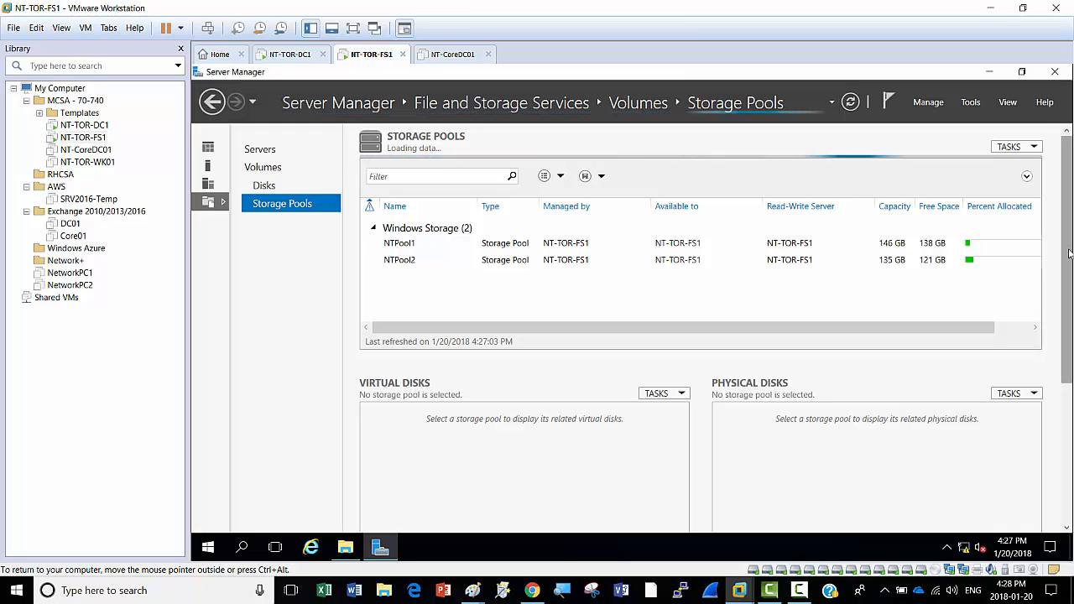
pyautogui.moveTo(1068, 255); pyautogui.dragTo(1069, 288)
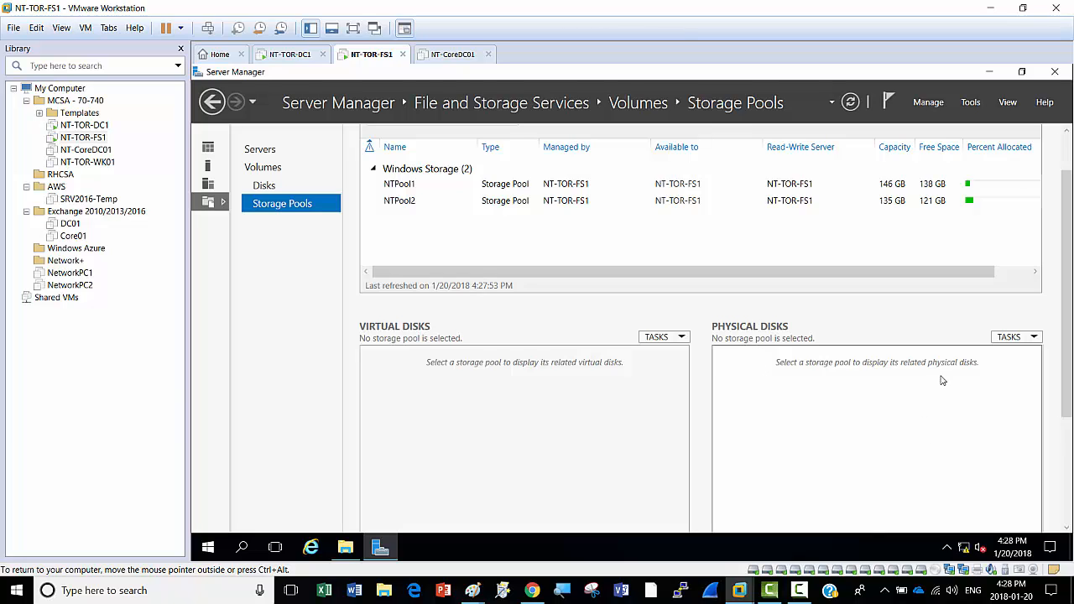
pyautogui.click(411, 202)
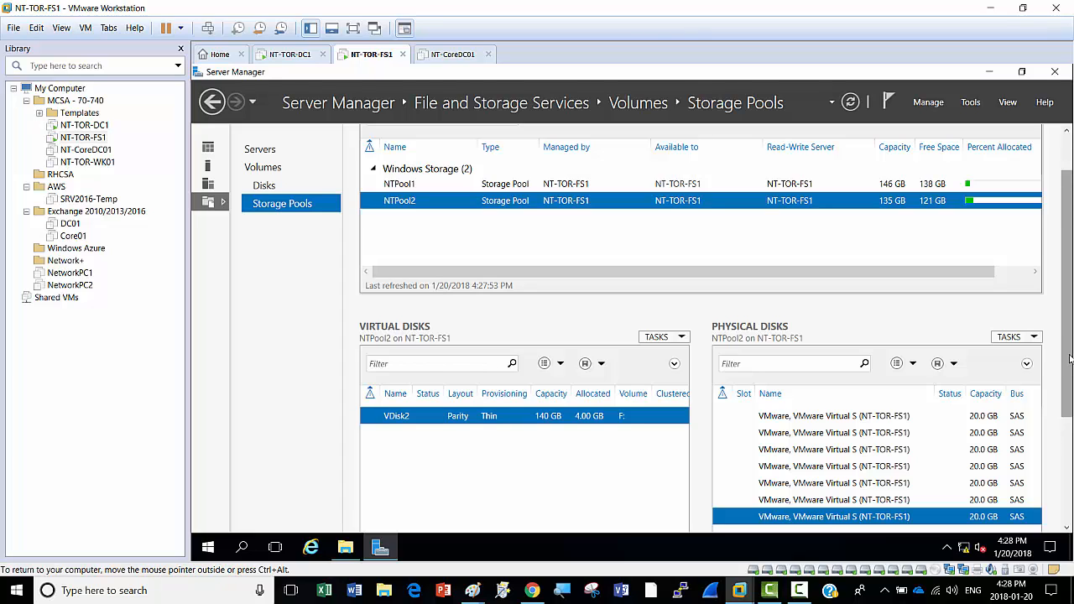
pyautogui.click(344, 548)
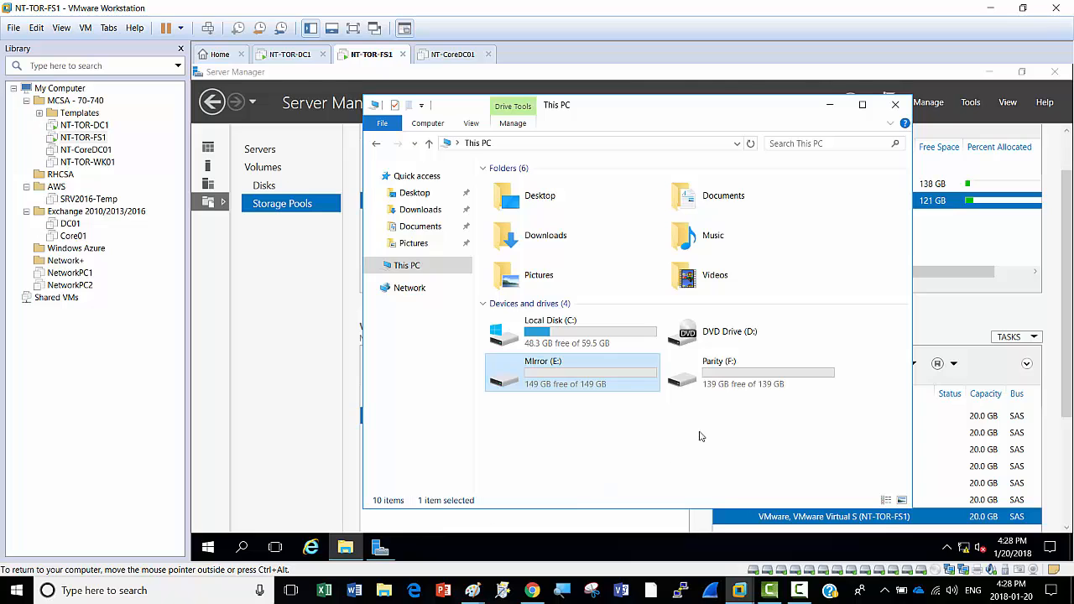
# Step: Open the Parity (F:) drive in File Explorer
pyautogui.click(745, 417)
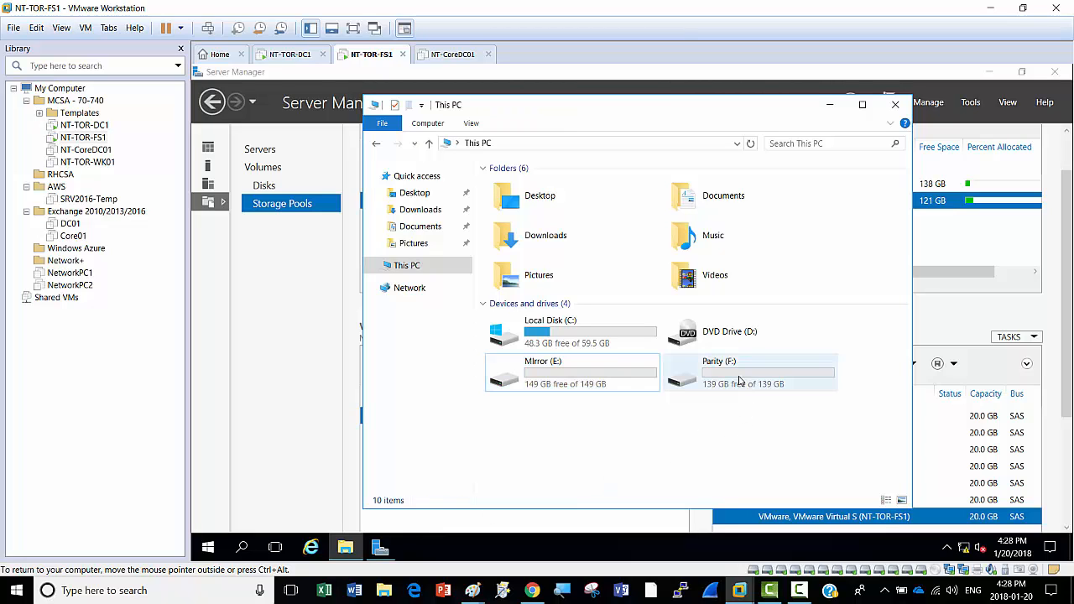
pyautogui.moveTo(739, 380)
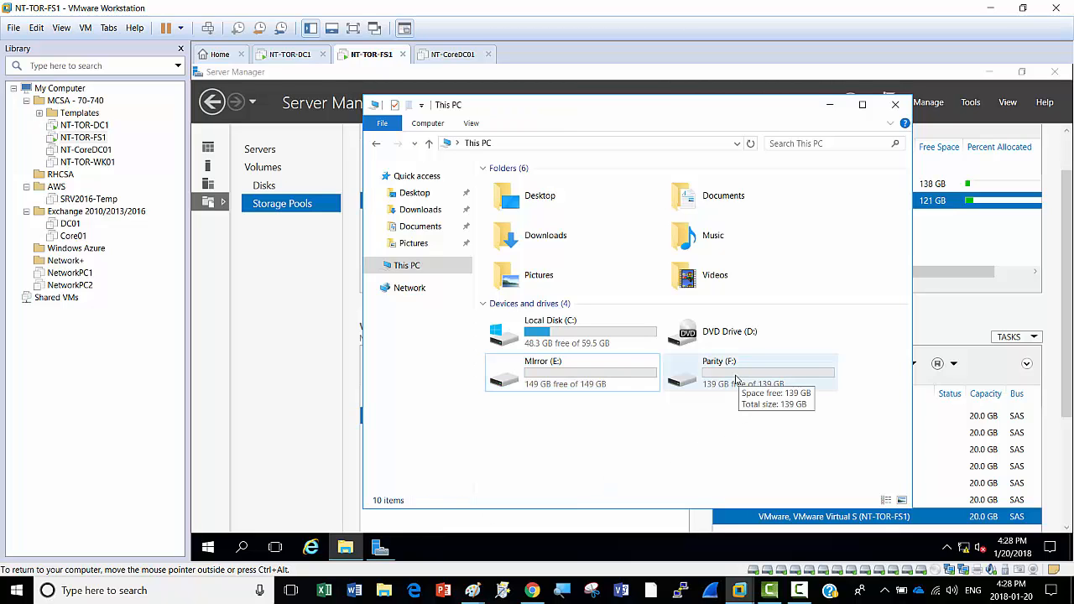
pyautogui.doubleClick(738, 379)
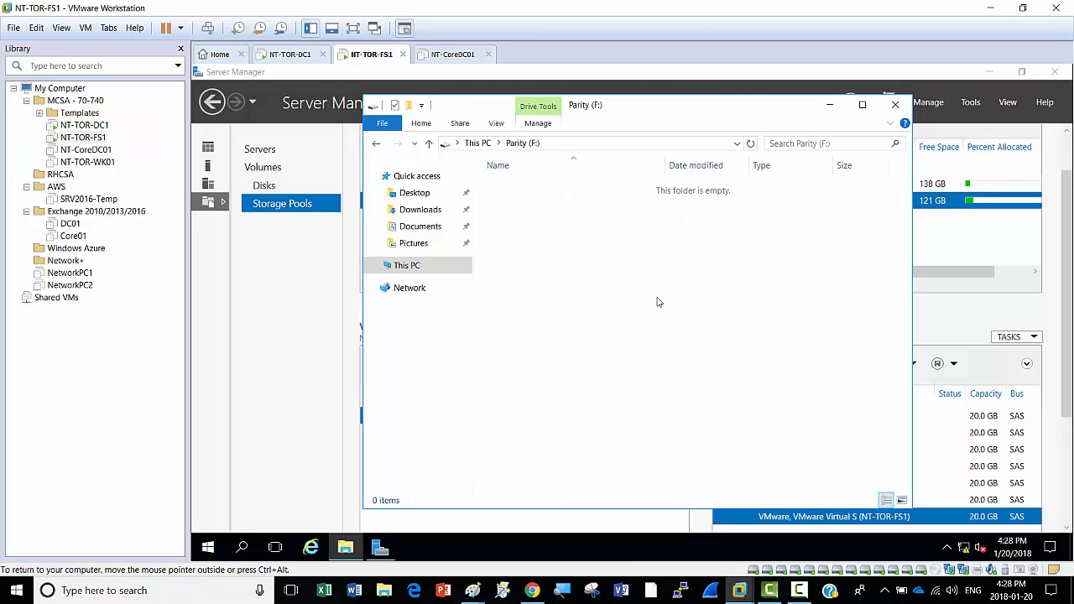
# Step: Create a new text document named Test2 on F: and open it in Notepad
pyautogui.rightClick(550, 228)
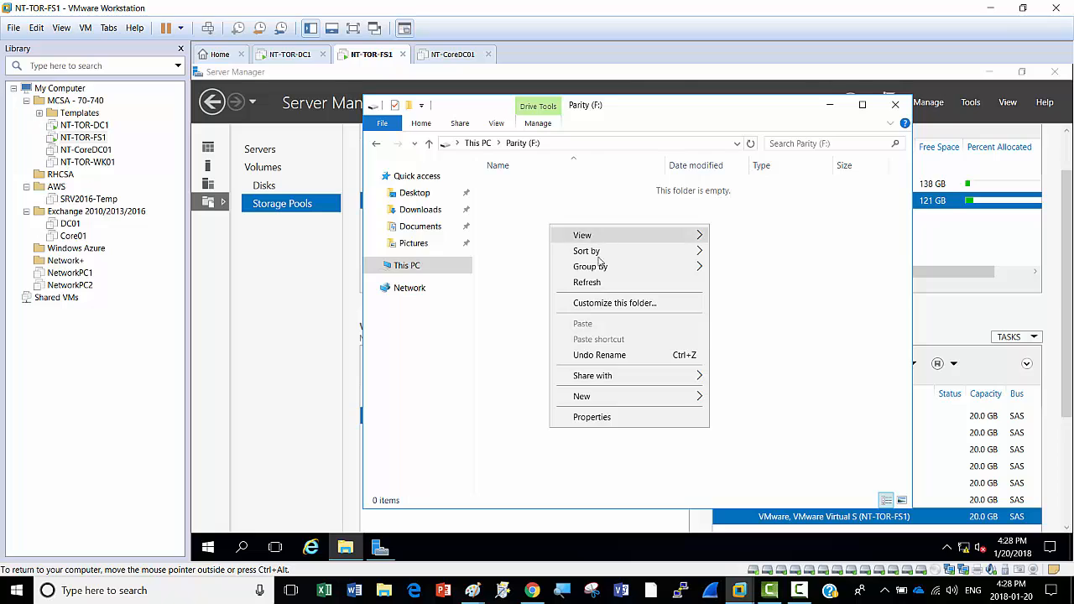
pyautogui.moveTo(601, 402)
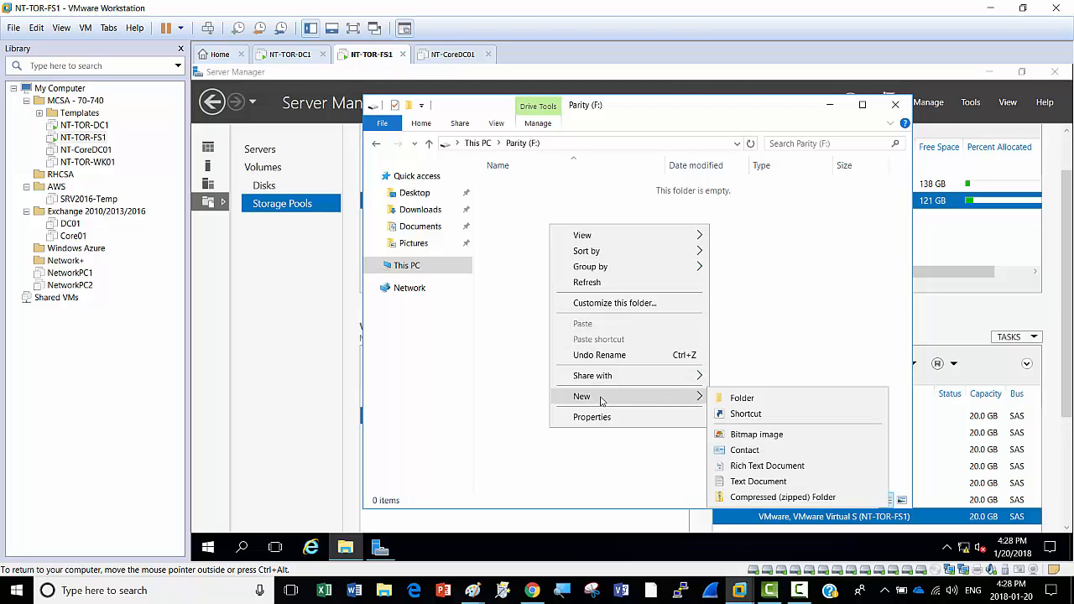
pyautogui.click(772, 480)
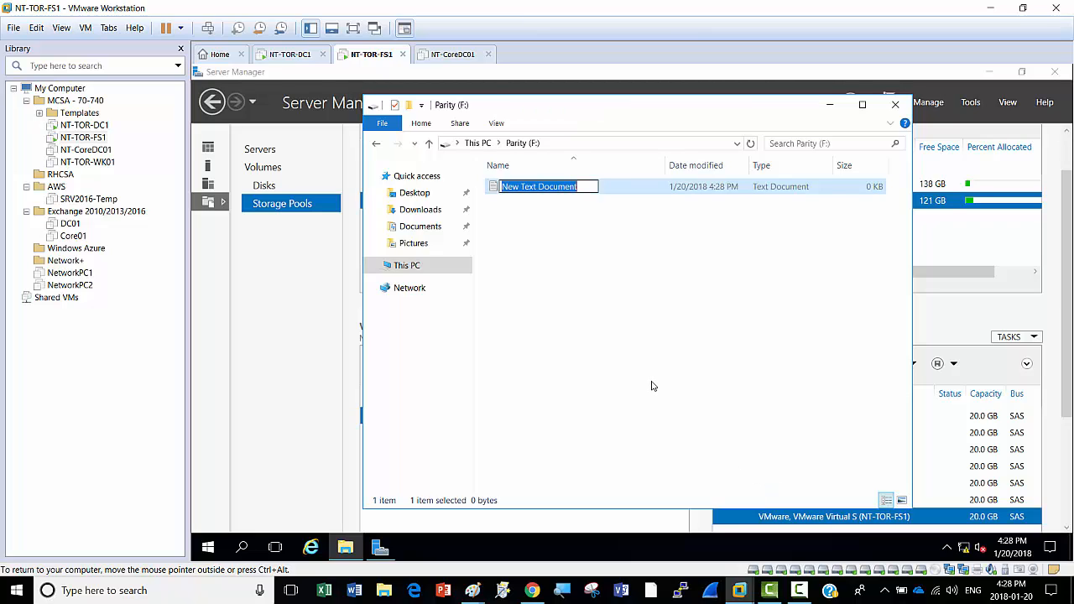
pyautogui.write('Test')
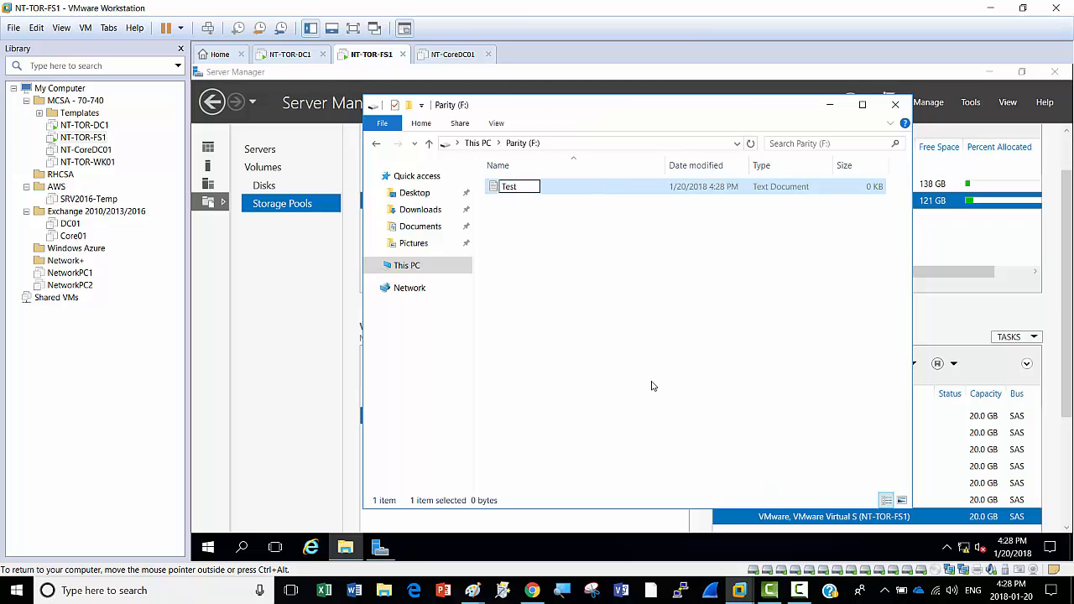
pyautogui.write('2')
pyautogui.click(569, 289)
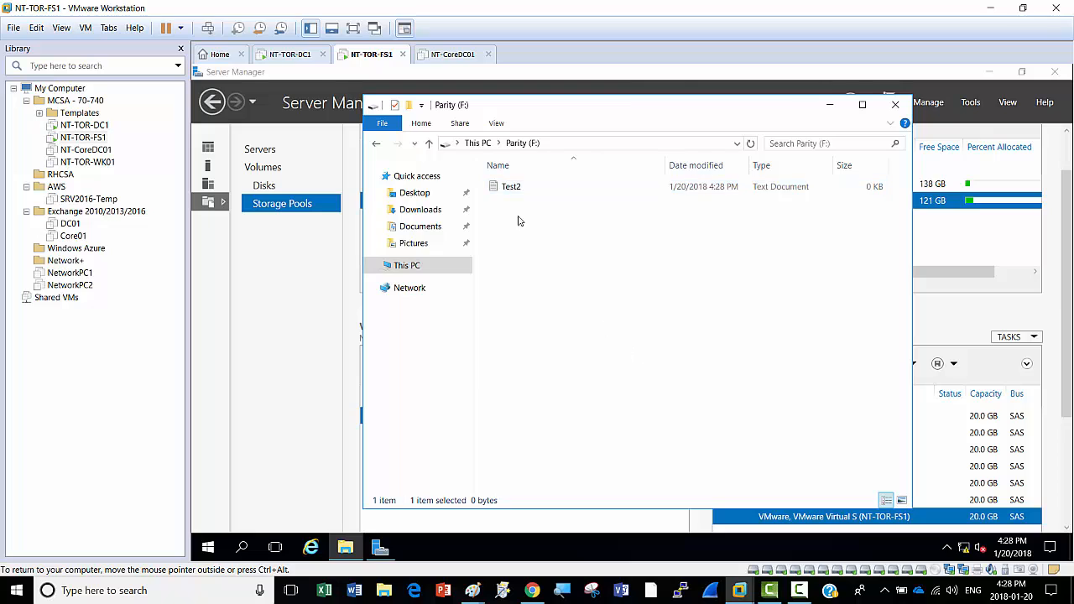
pyautogui.click(518, 188)
pyautogui.doubleClick(518, 187)
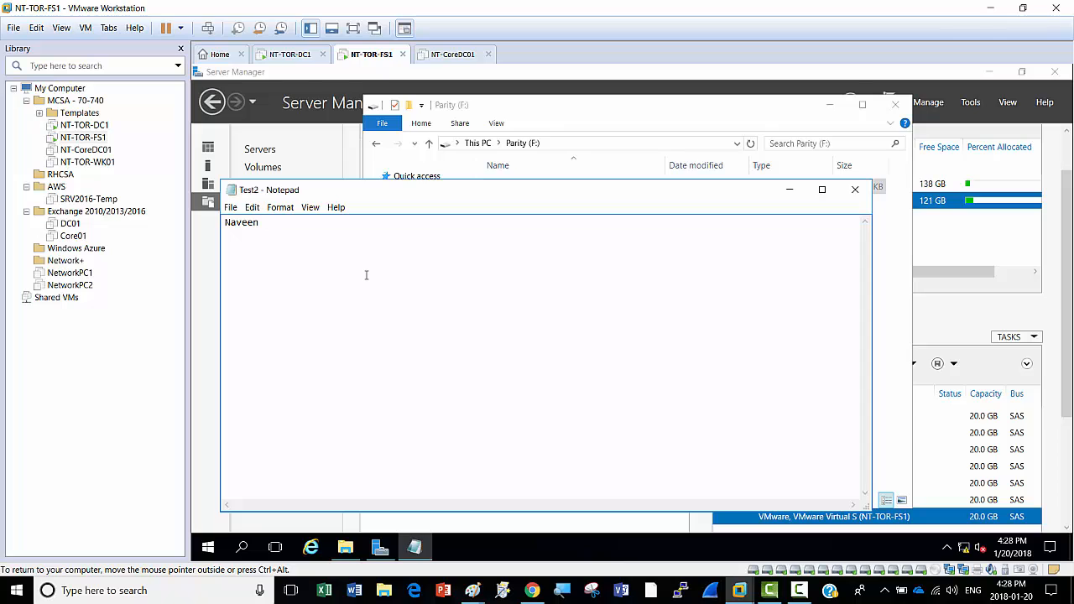
# Step: Type a sentence ending 'is working hard' into Test2 and save it
pyautogui.write('is working')
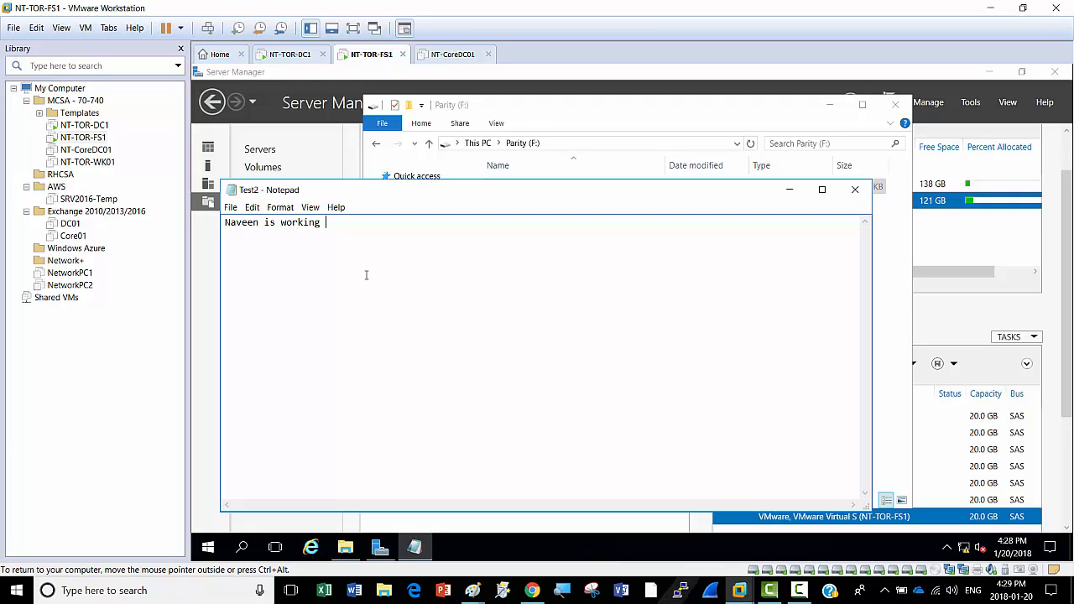
pyautogui.write('hard')
pyautogui.click(236, 213)
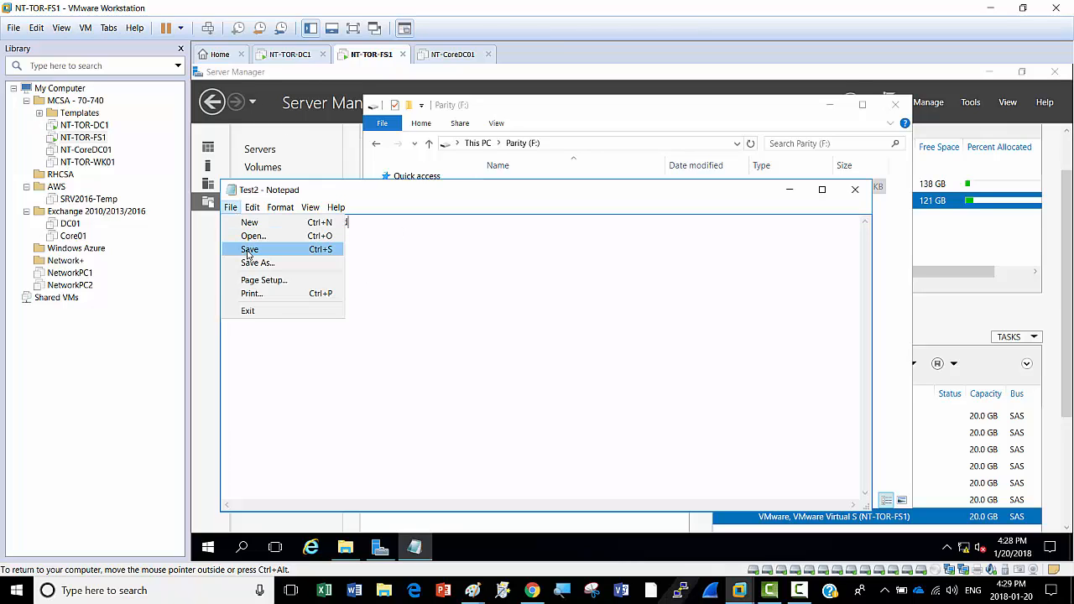
pyautogui.click(248, 253)
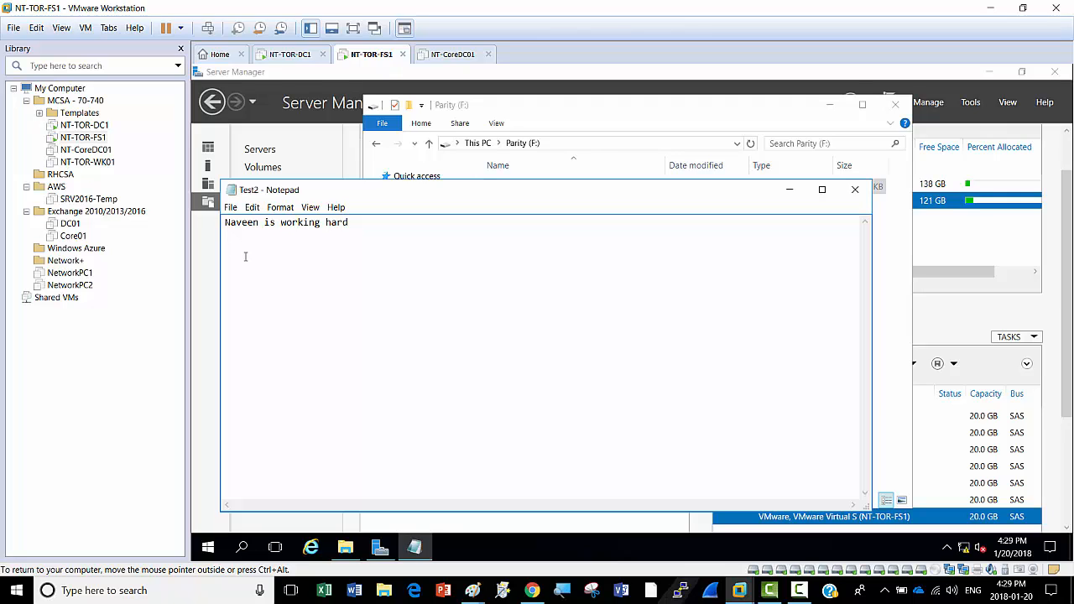
# Step: Remove Hard Disk 8 and Hard Disk 9 from NT-TOR-FS1's virtual machine settings
pyautogui.rightClick(373, 57)
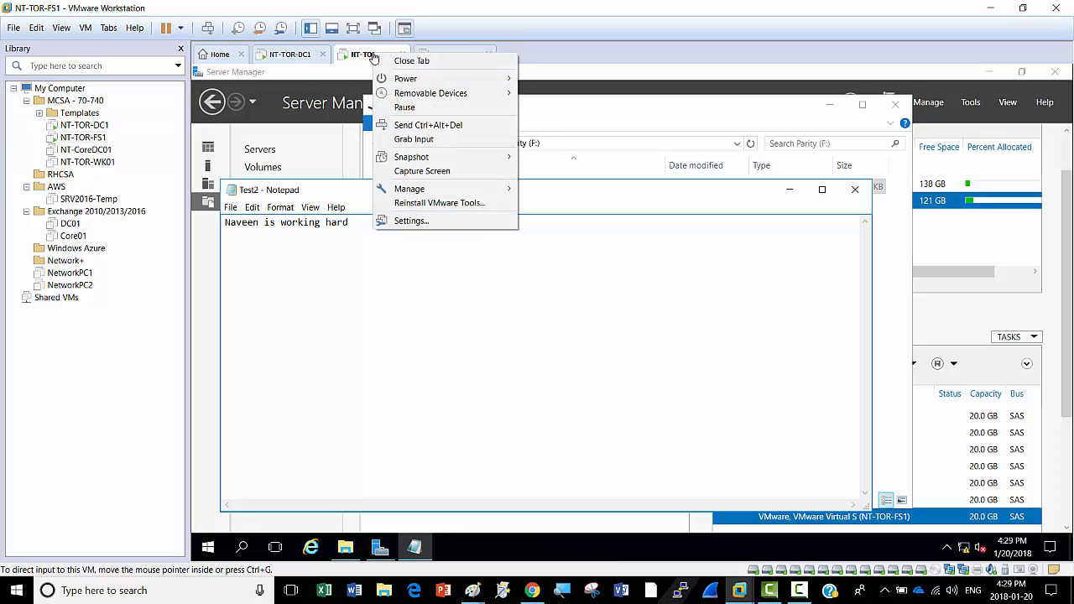
pyautogui.click(448, 222)
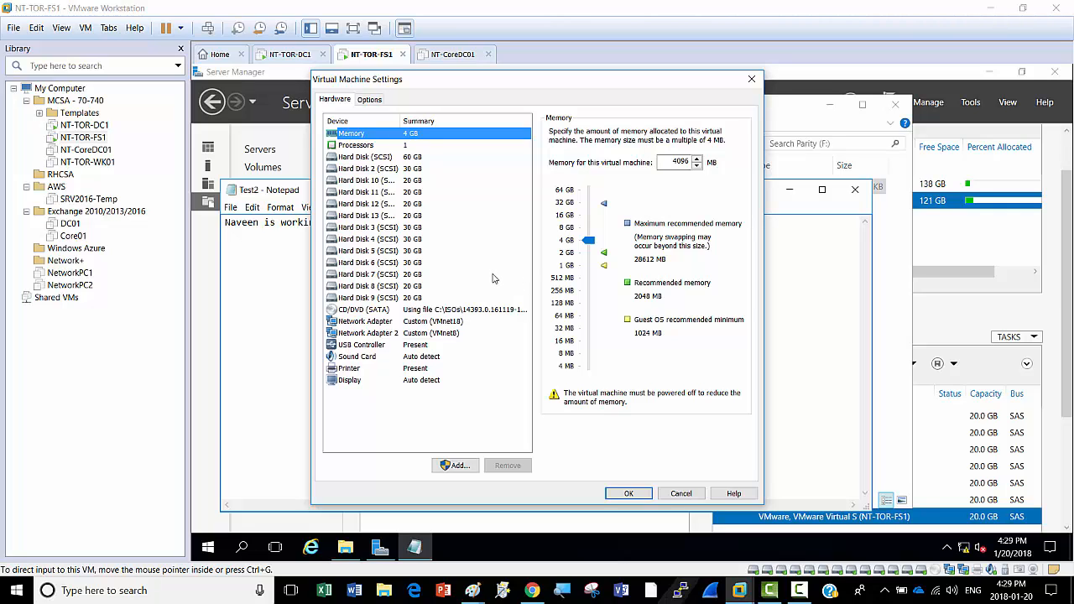
pyautogui.click(383, 290)
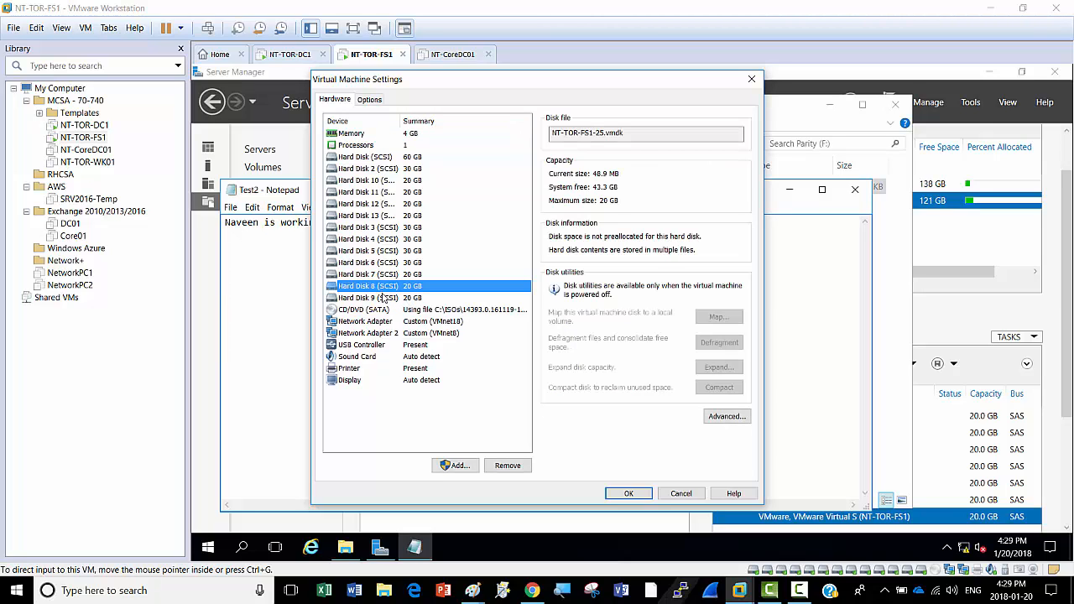
pyautogui.click(507, 467)
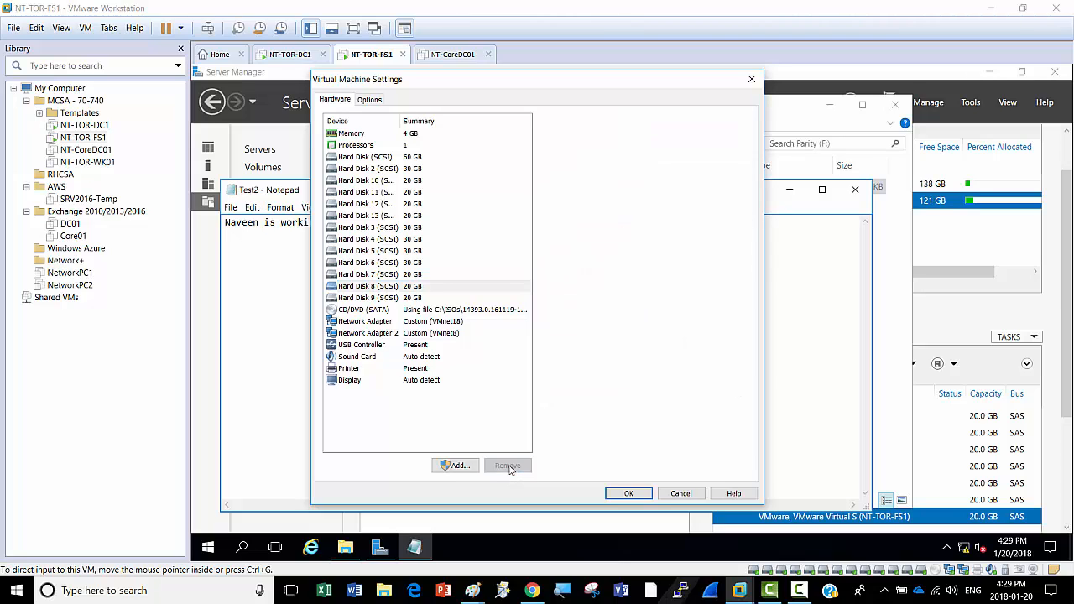
pyautogui.click(383, 288)
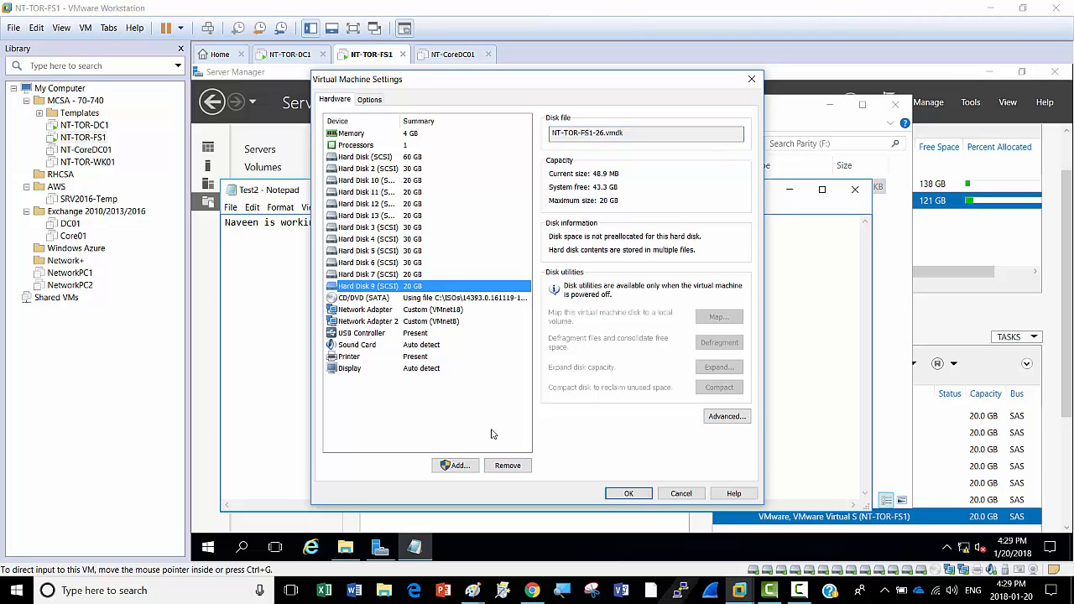
pyautogui.click(507, 466)
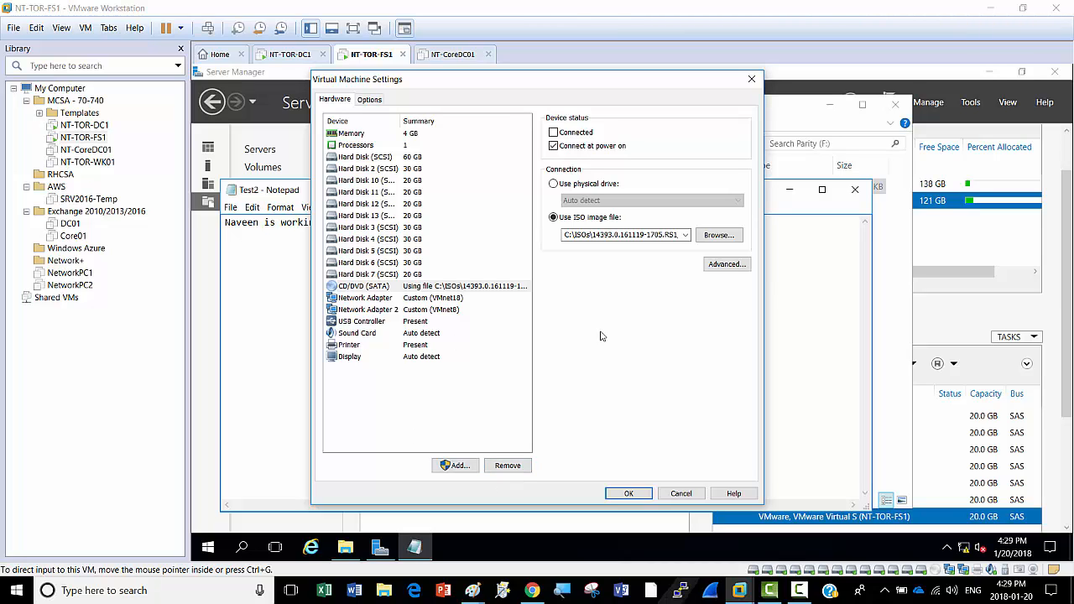
pyautogui.click(611, 492)
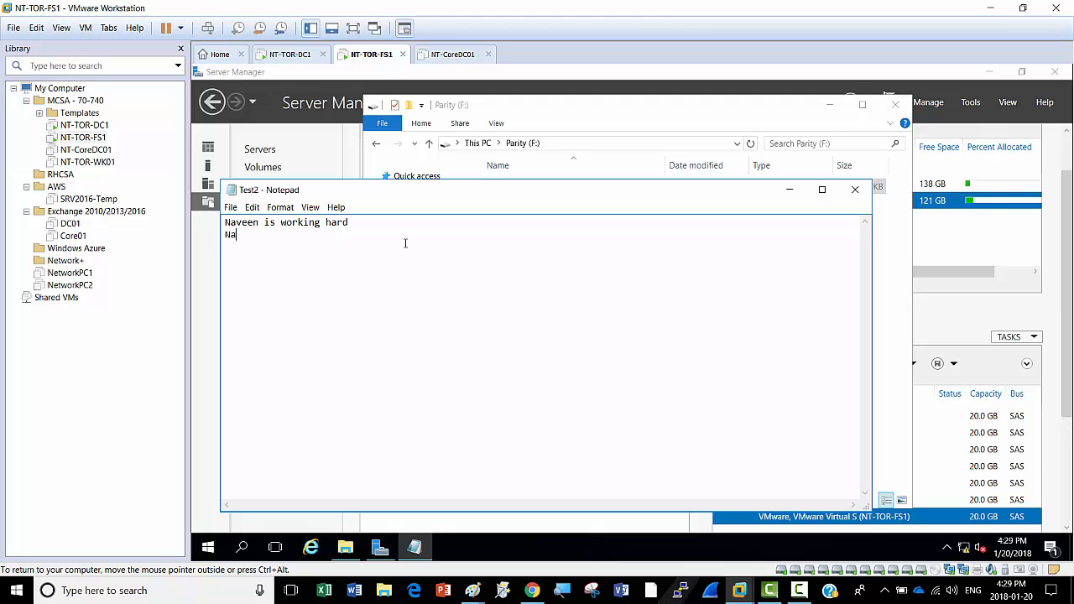
# Step: Add a second line 'thinks he is not working hard', save Test2, and minimize Notepad and Explorer
pyautogui.write('ve')
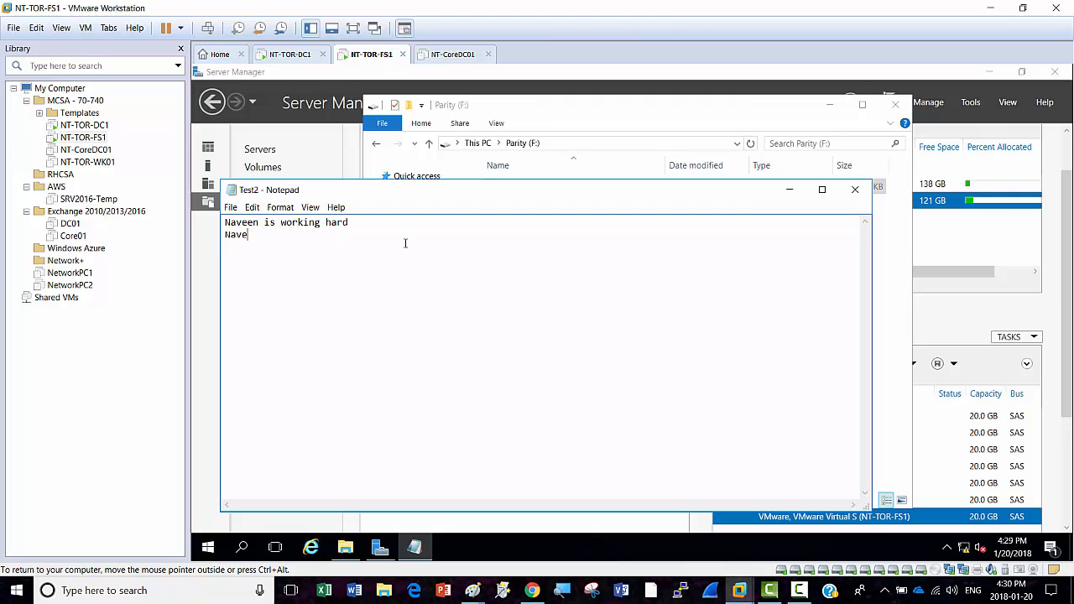
pyautogui.write('e')
pyautogui.write('n thinks he is not working hare')
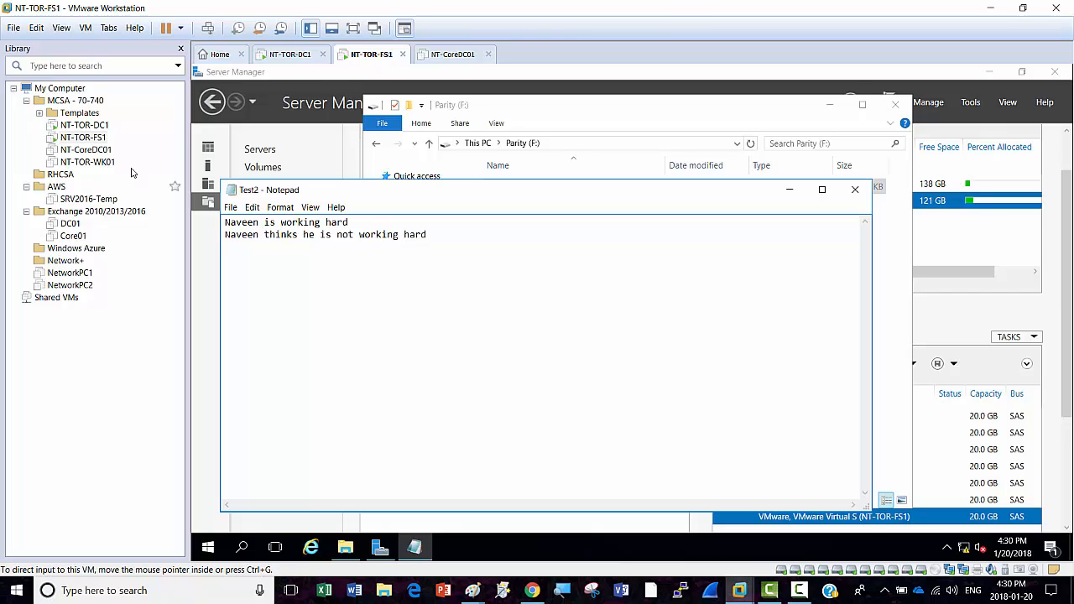
pyautogui.click(231, 209)
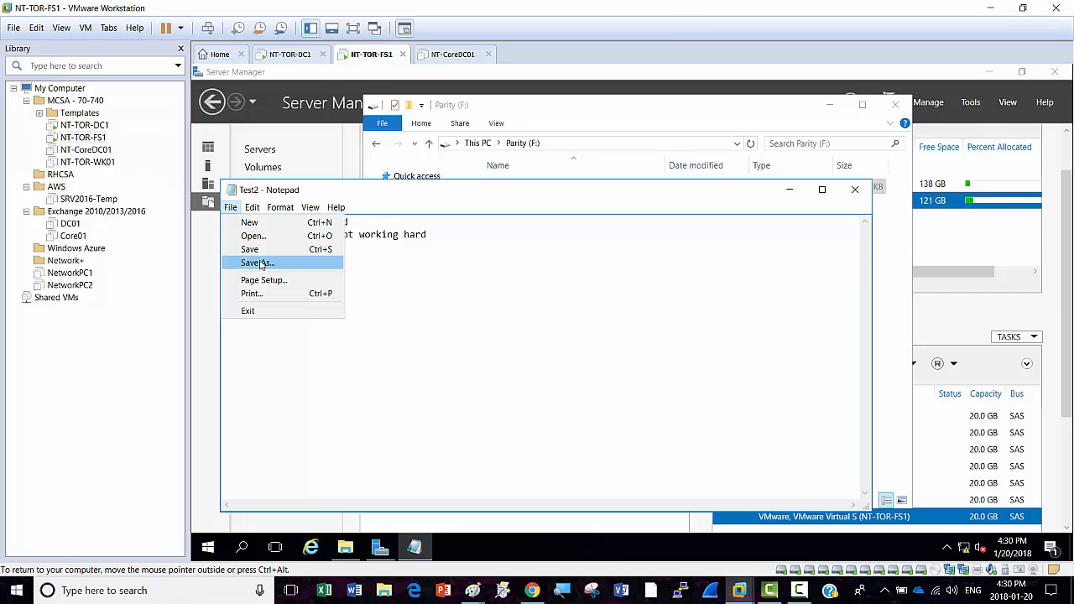
pyautogui.click(252, 250)
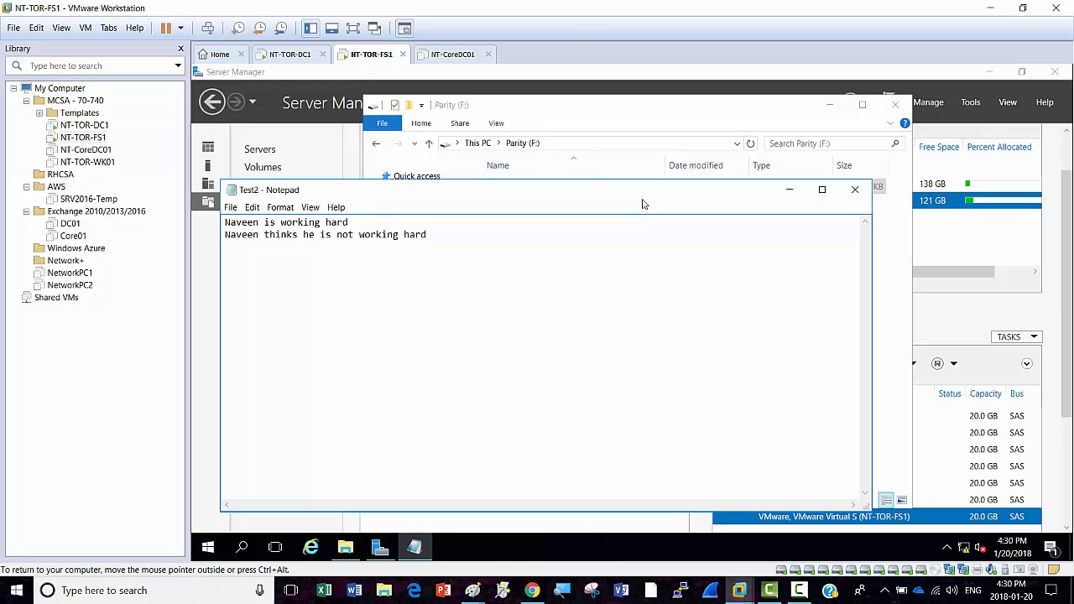
pyautogui.click(789, 190)
pyautogui.click(833, 106)
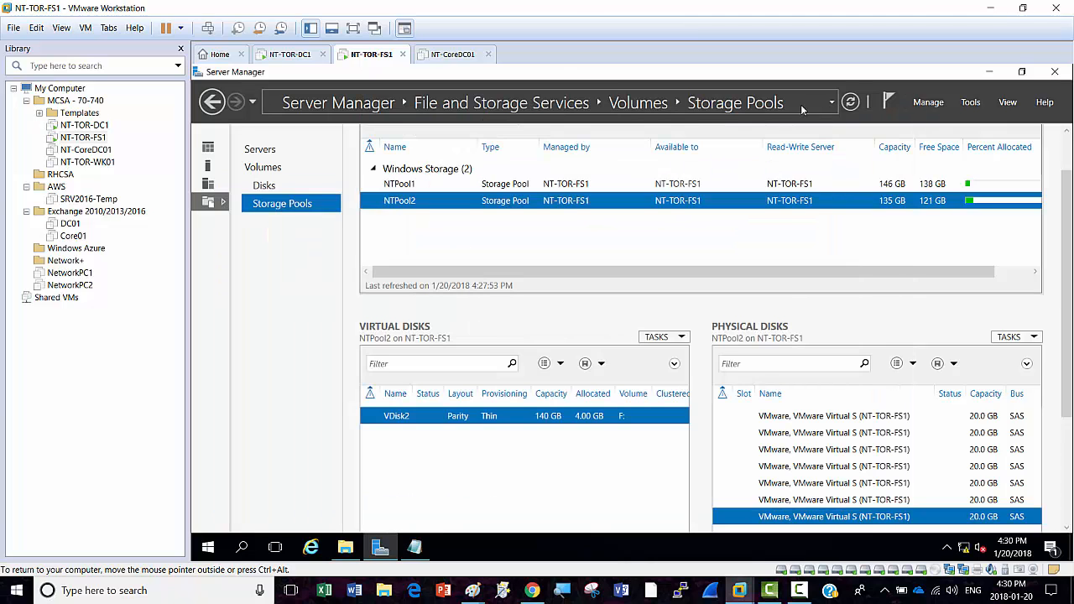
# Step: Refresh Storage Pools and begin removing the first warning-flagged Generic Physical Disk from NTPool2
pyautogui.click(851, 103)
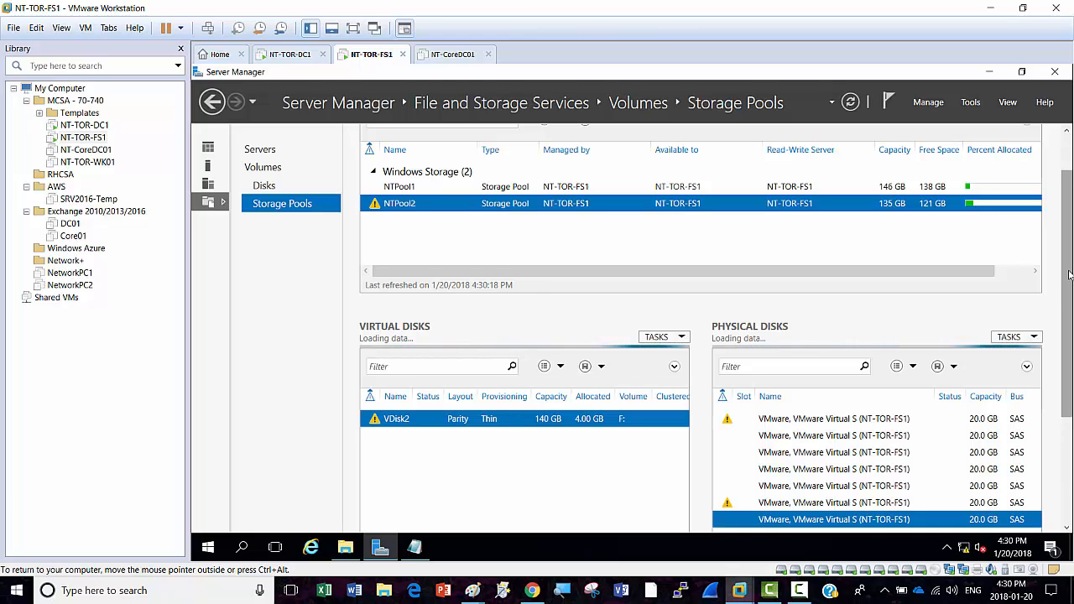
pyautogui.moveTo(1069, 277); pyautogui.dragTo(1071, 339)
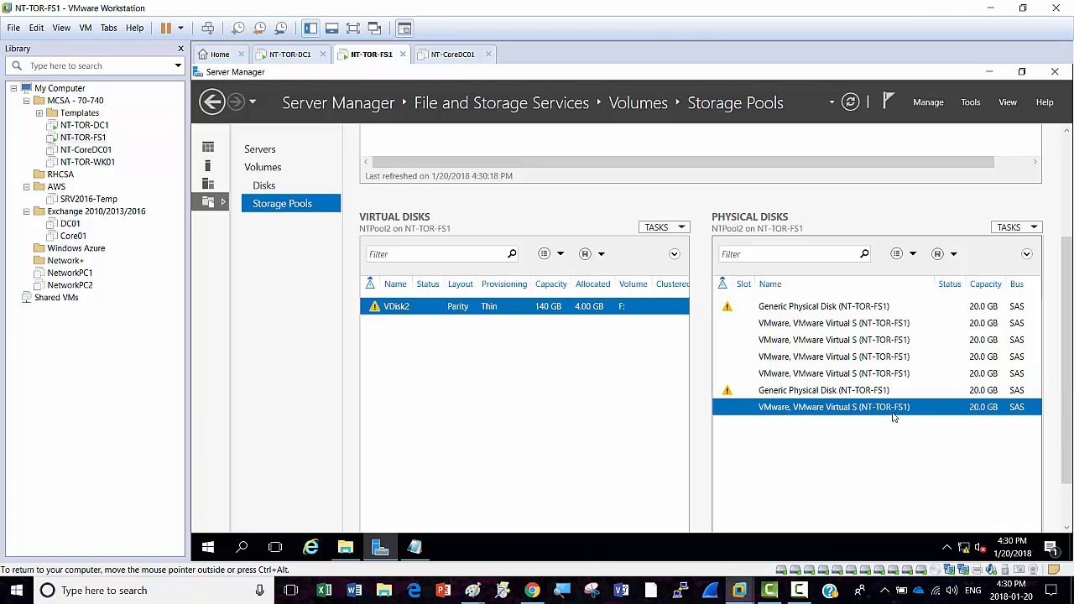
pyautogui.click(788, 309)
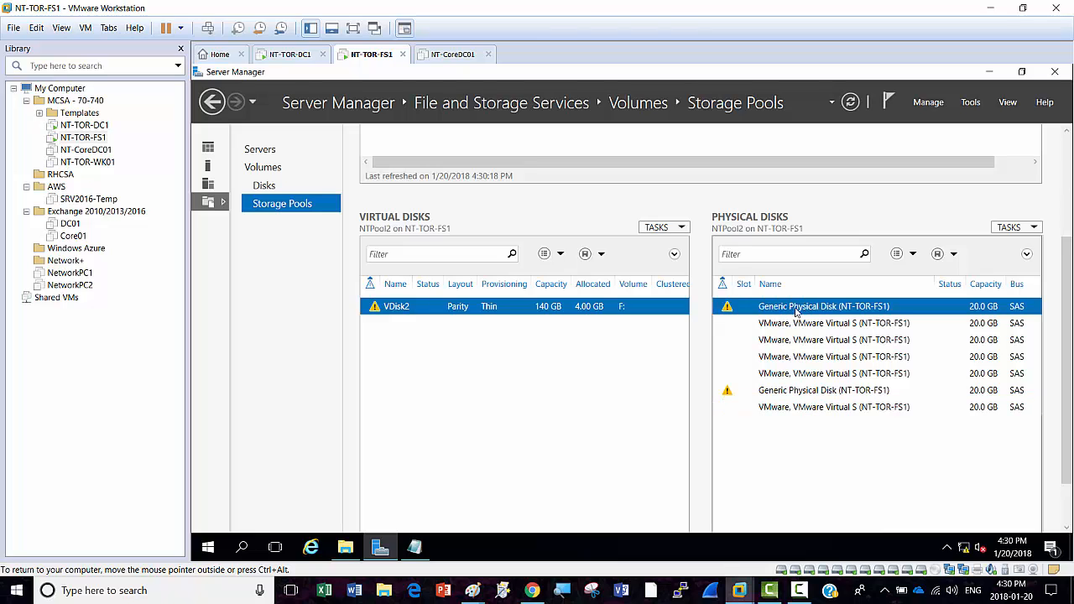
pyautogui.rightClick(810, 310)
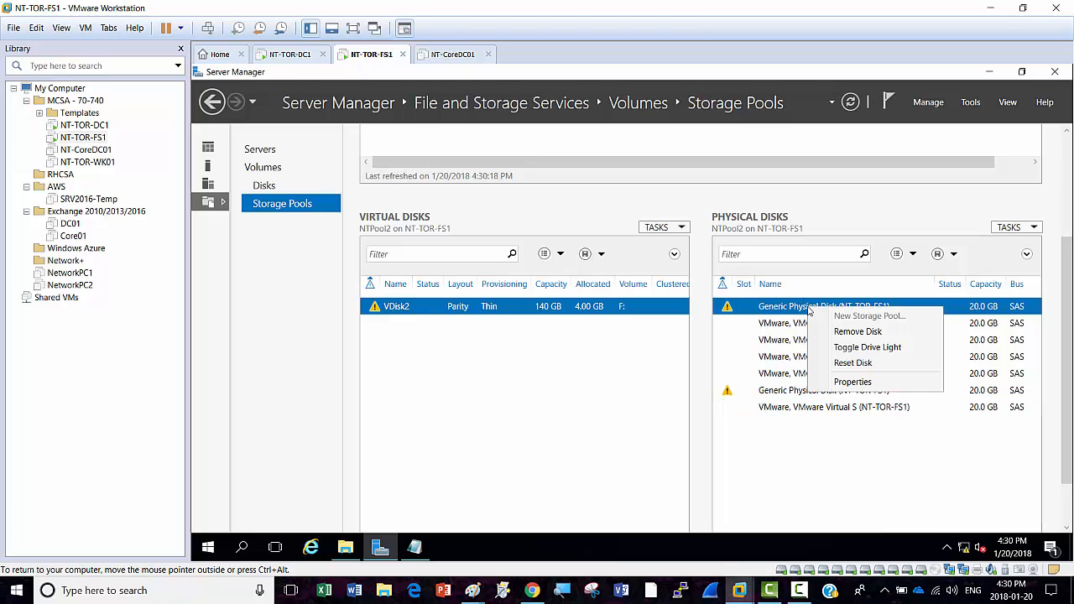
pyautogui.click(858, 332)
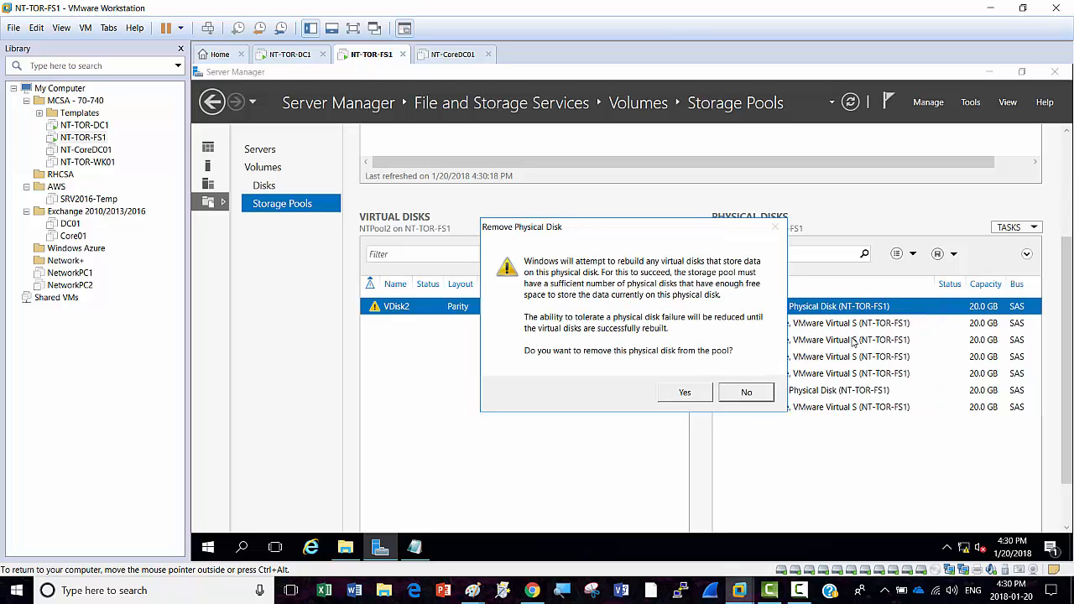
# Step: Attempt removing both failed Generic Physical Disks from NTPool2, dismissing each refusal error
pyautogui.click(685, 395)
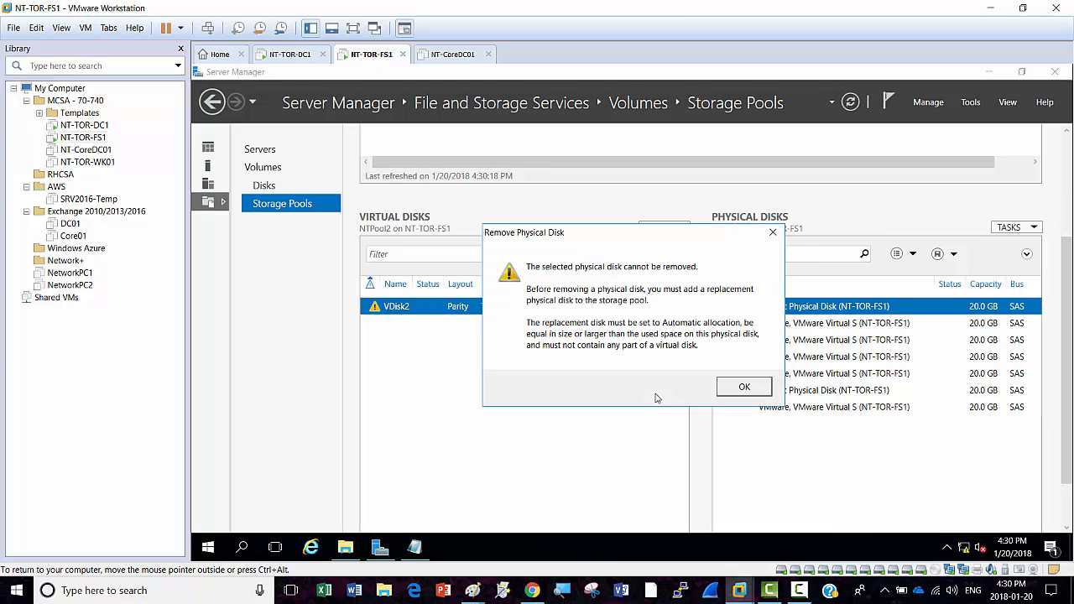
pyautogui.click(743, 391)
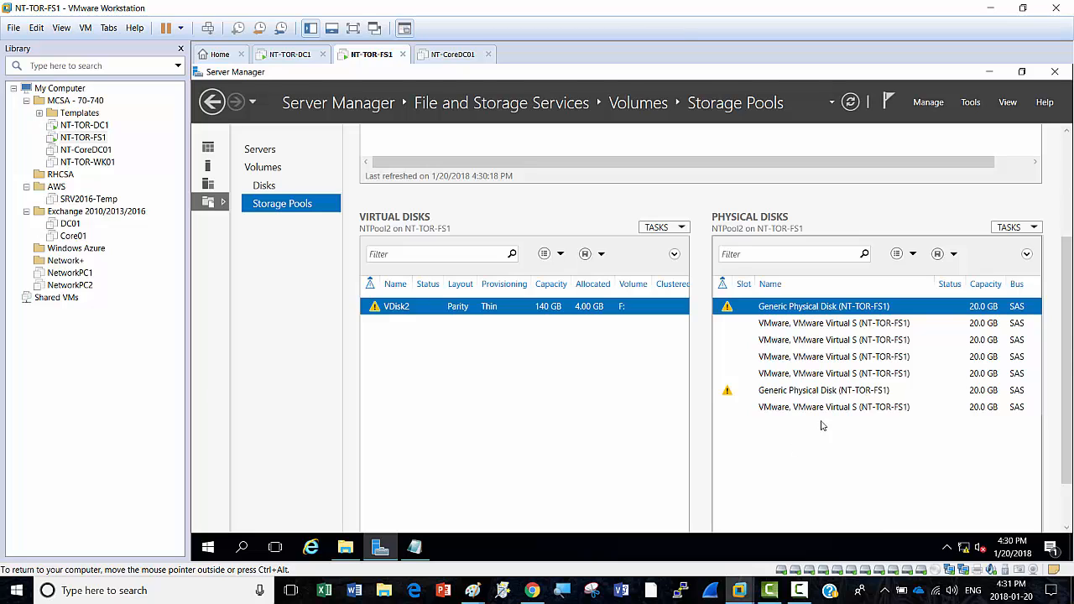
pyautogui.click(792, 397)
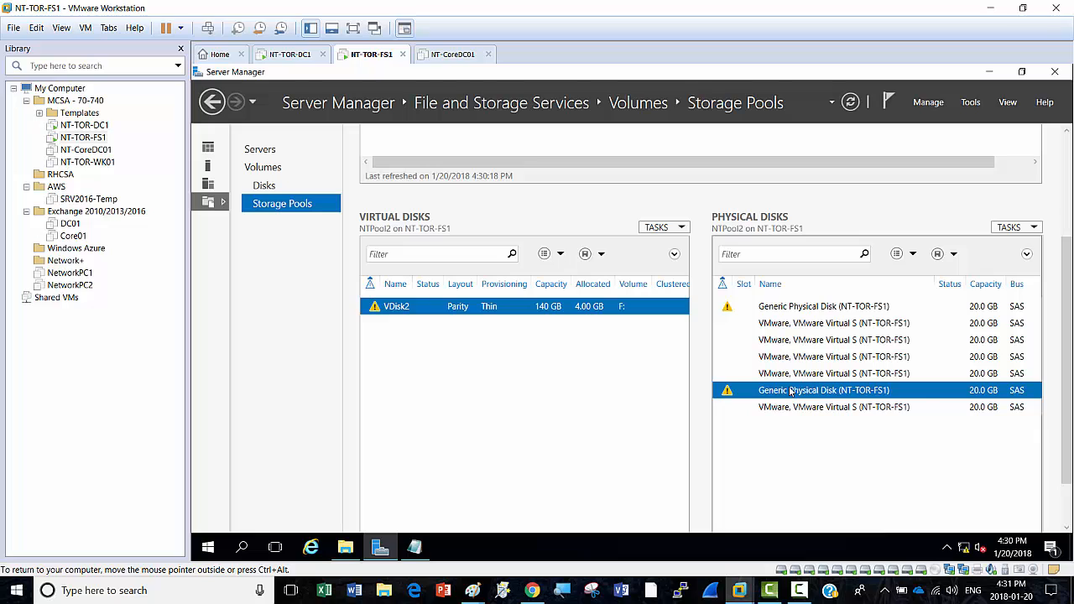
pyautogui.rightClick(789, 391)
pyautogui.click(824, 413)
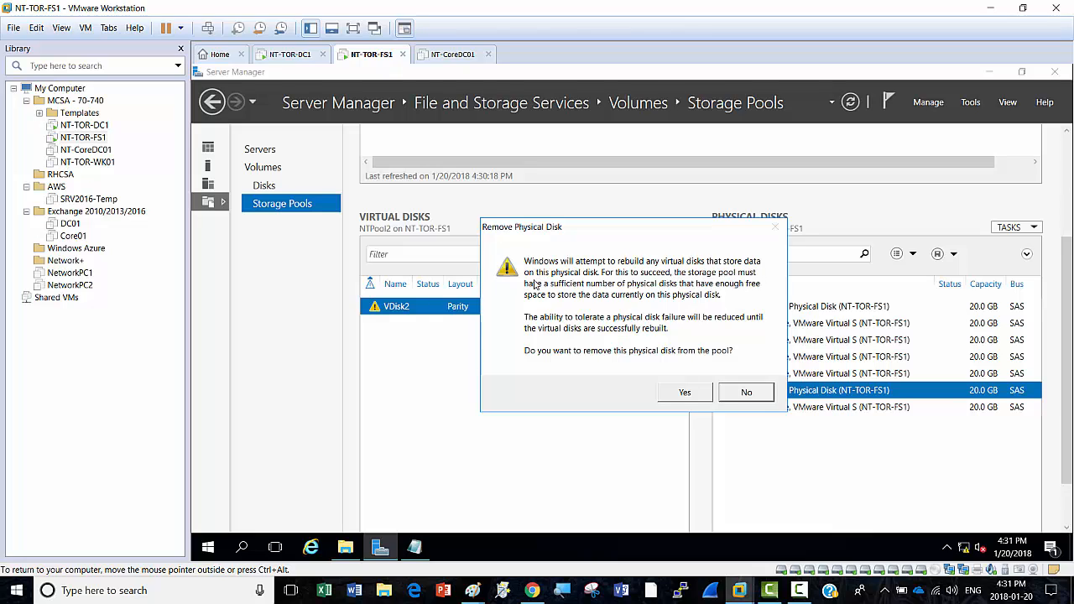
pyautogui.click(679, 398)
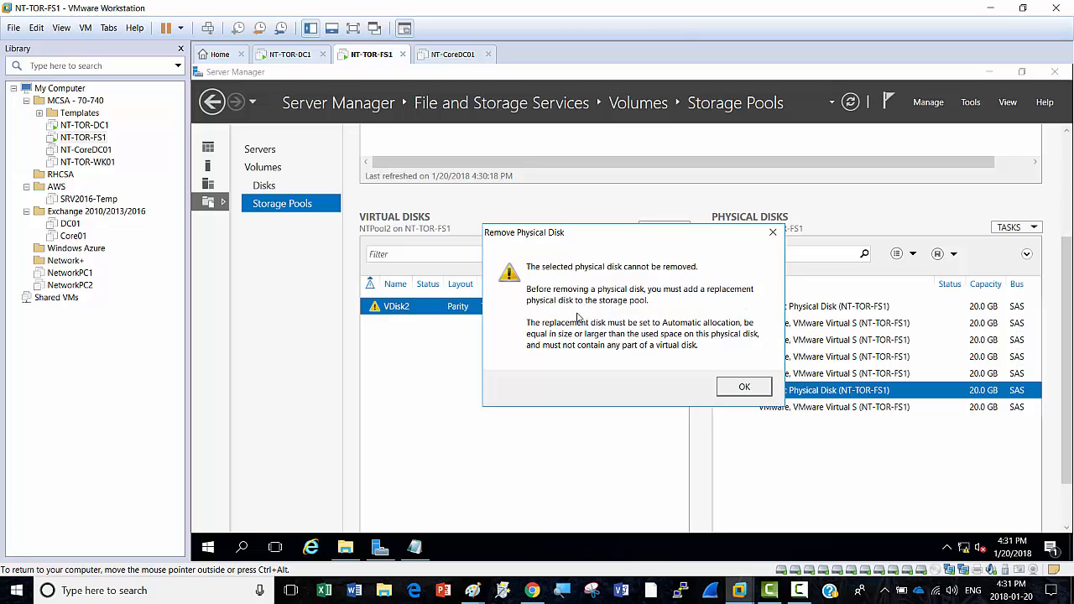
pyautogui.click(743, 387)
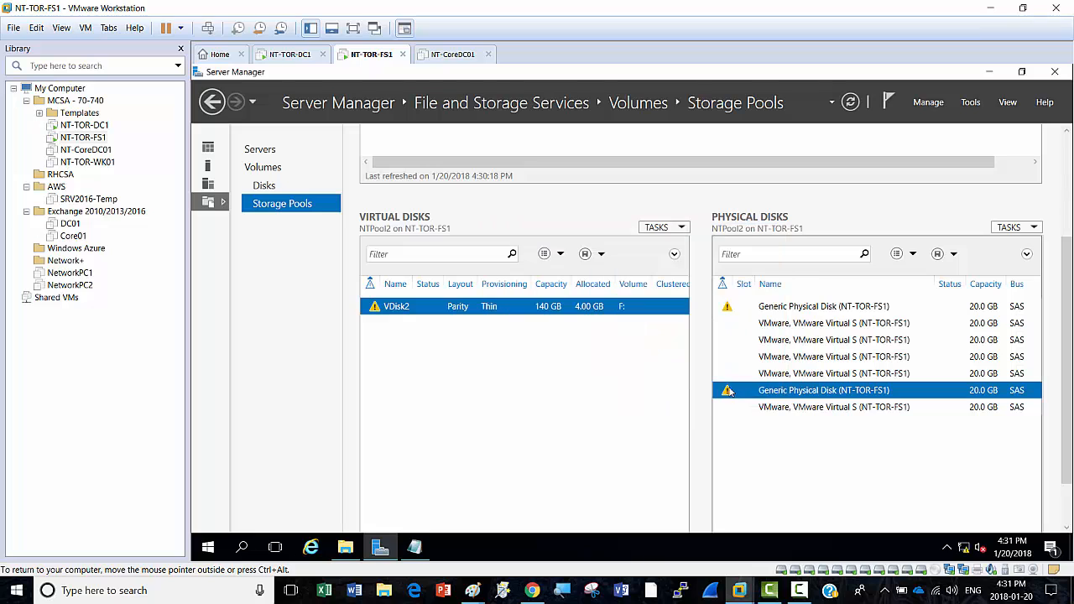
pyautogui.rightClick(357, 53)
# Step: Add a new 20 GB SCSI hard disk to NT-TOR-FS1 in its settings
pyautogui.click(409, 224)
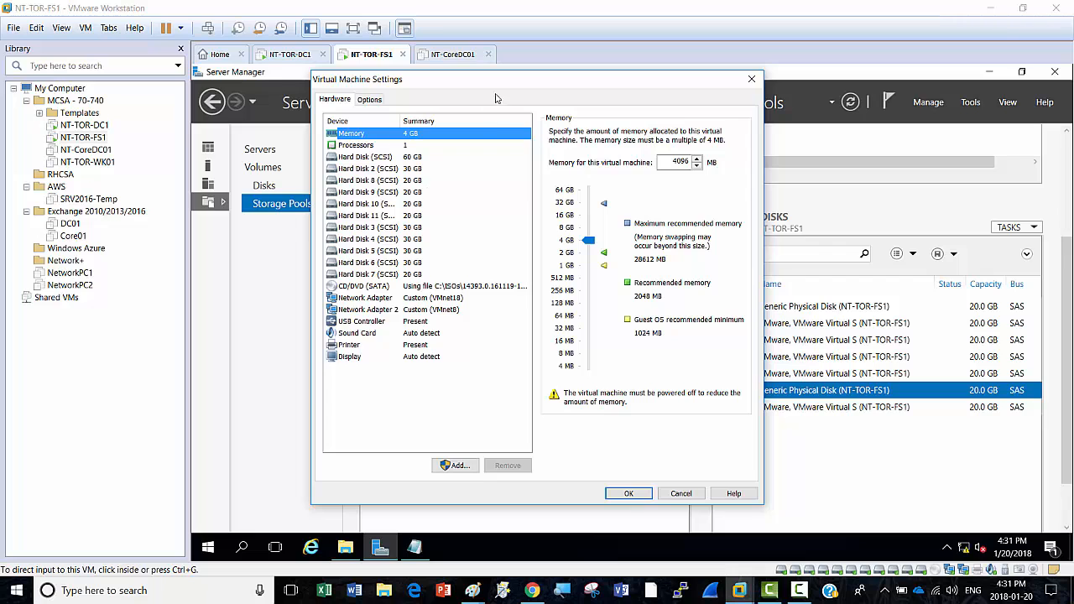
pyautogui.moveTo(495, 84); pyautogui.dragTo(540, 66)
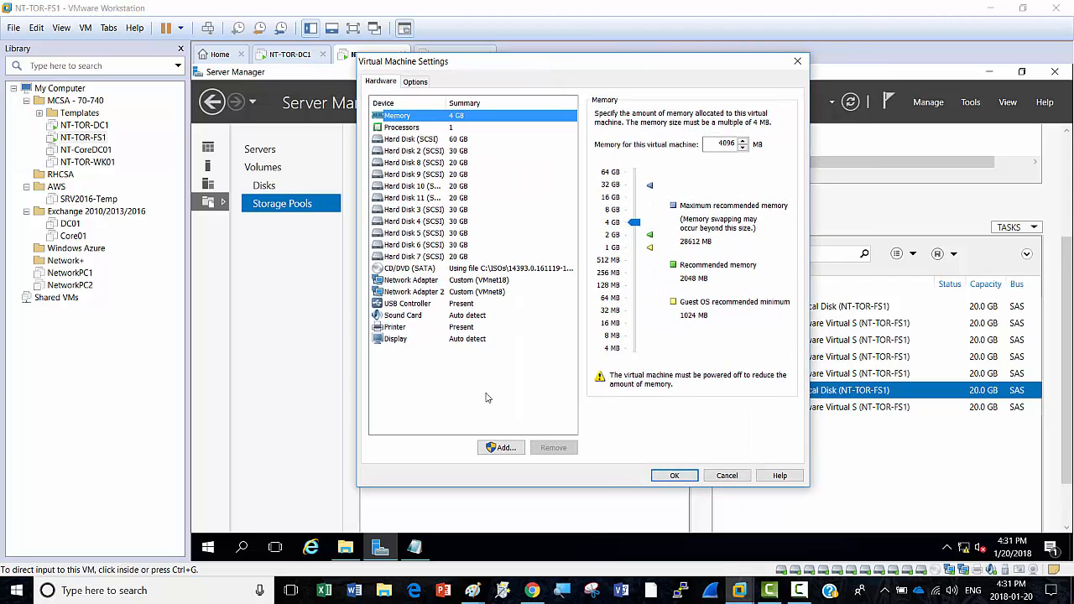
pyautogui.click(502, 449)
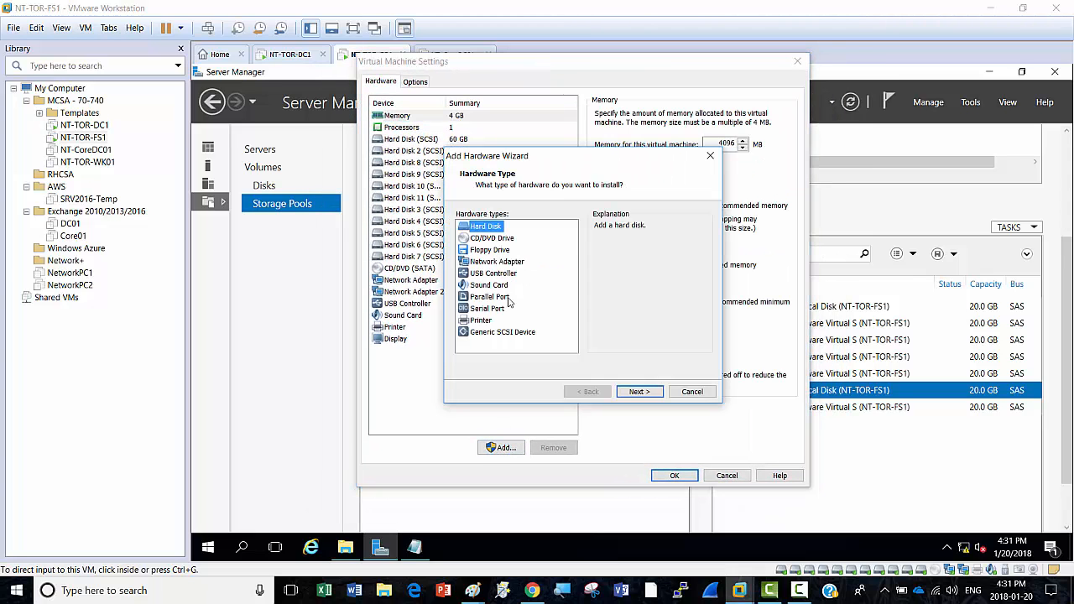
pyautogui.click(638, 392)
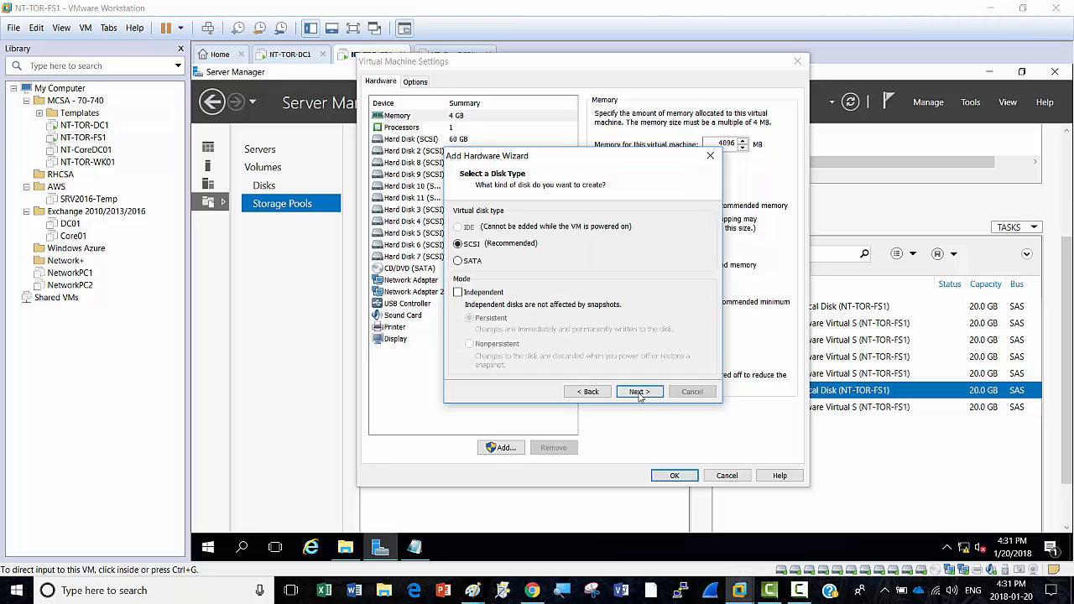
pyautogui.click(638, 392)
pyautogui.click(638, 392)
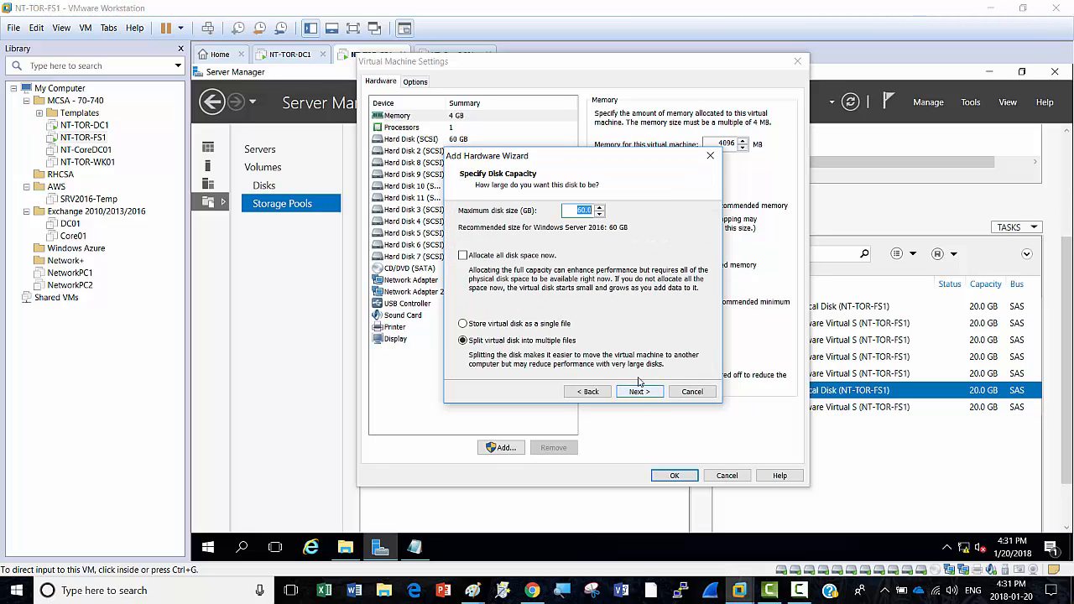
pyautogui.write('20')
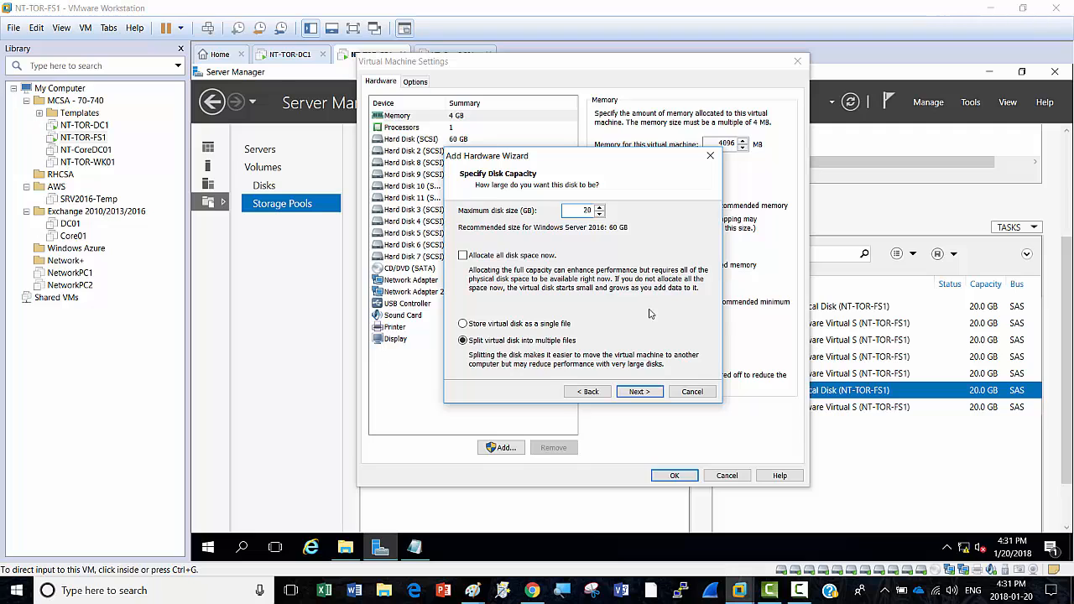
pyautogui.click(640, 392)
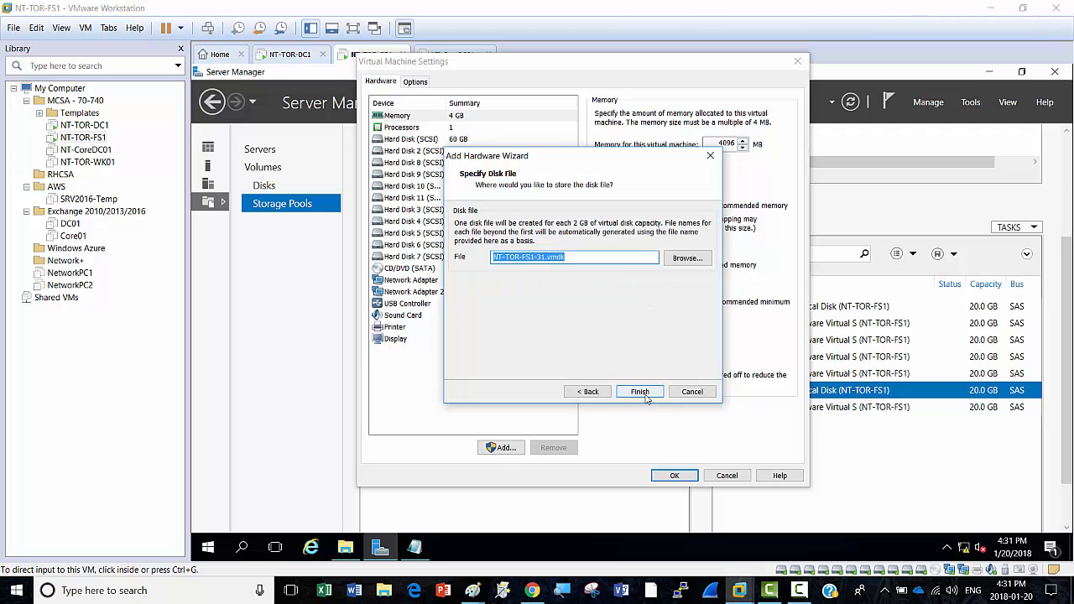
pyautogui.click(640, 392)
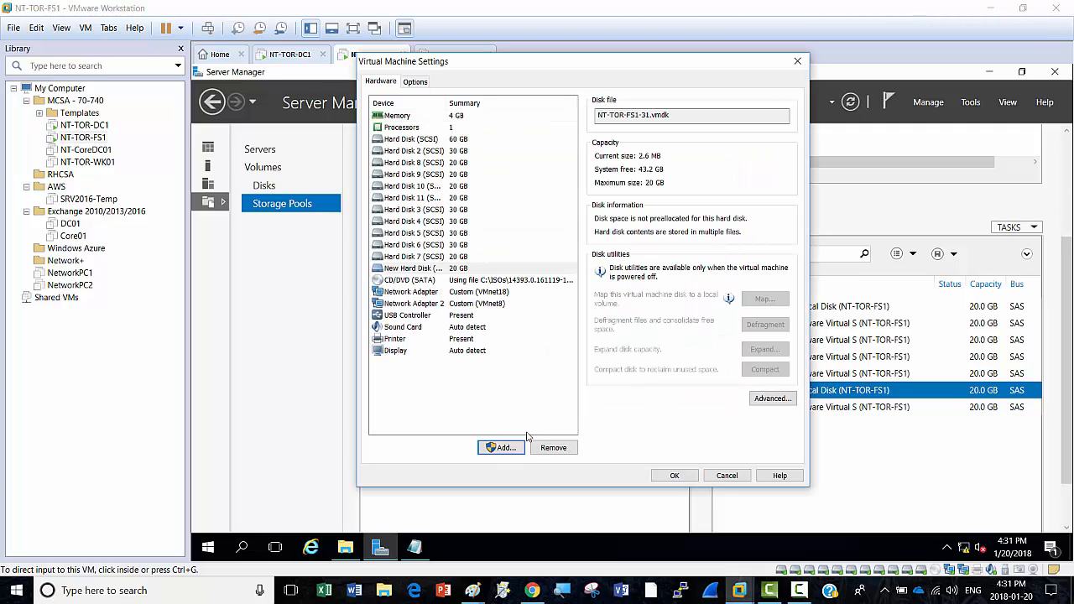
# Step: Add a second 20 GB hard disk and apply the VM settings
pyautogui.click(503, 447)
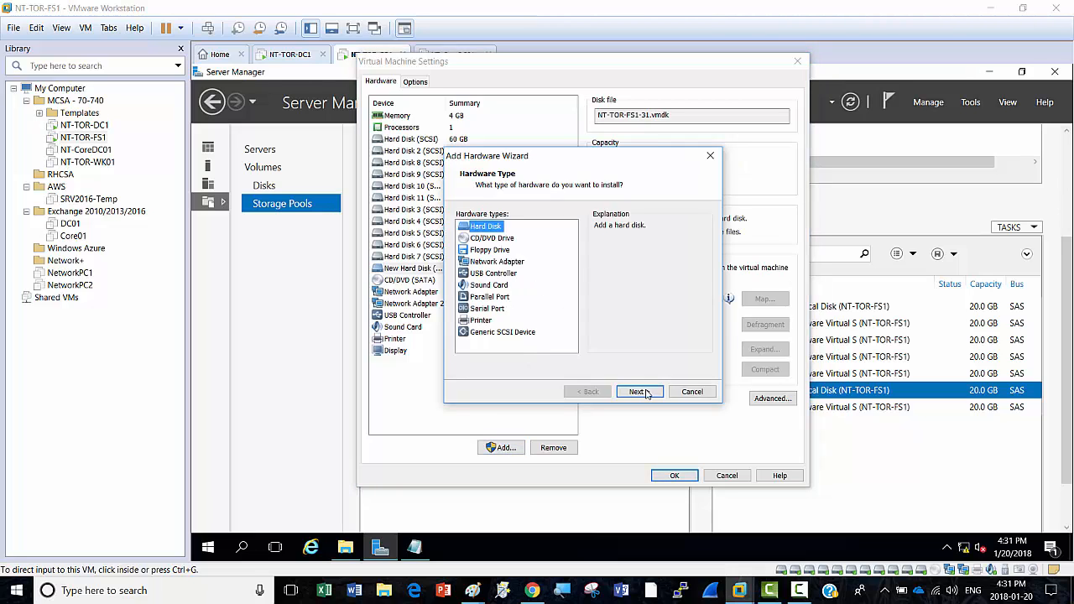
pyautogui.click(642, 392)
pyautogui.click(645, 393)
pyautogui.click(642, 392)
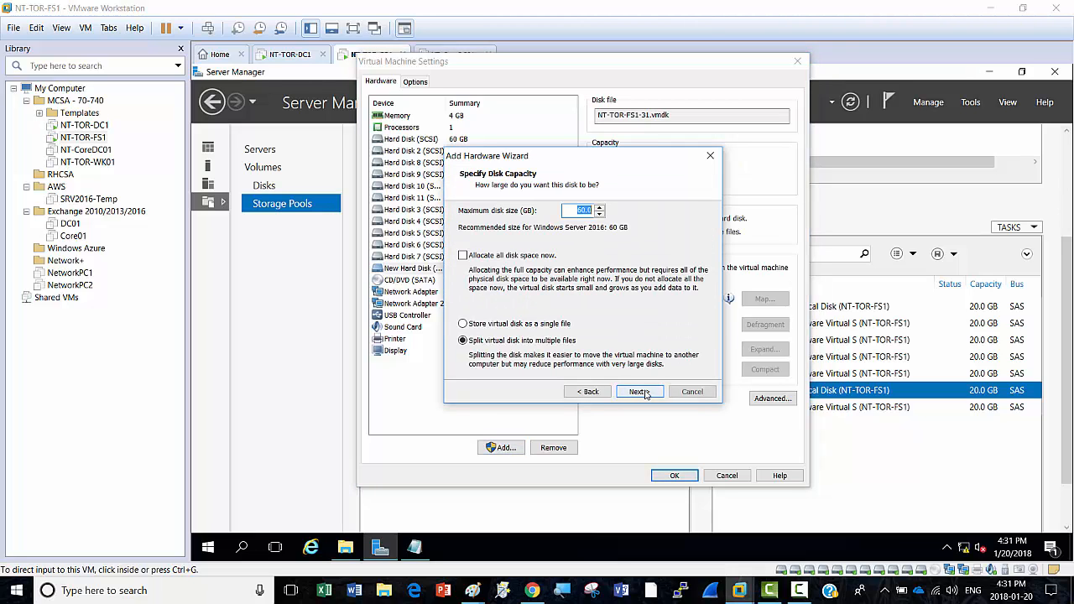
pyautogui.write('20')
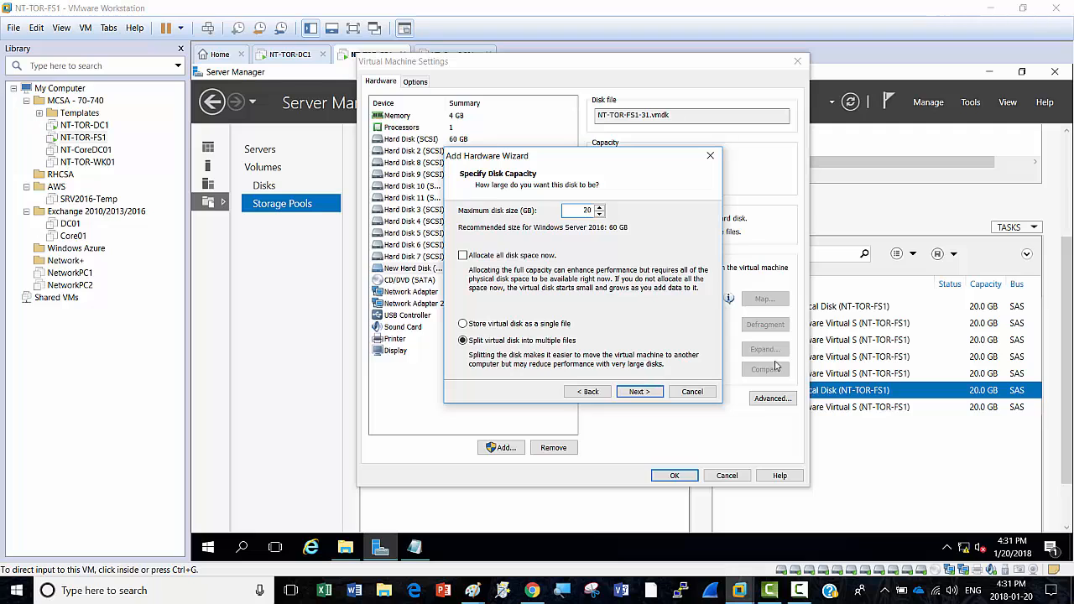
pyautogui.click(642, 392)
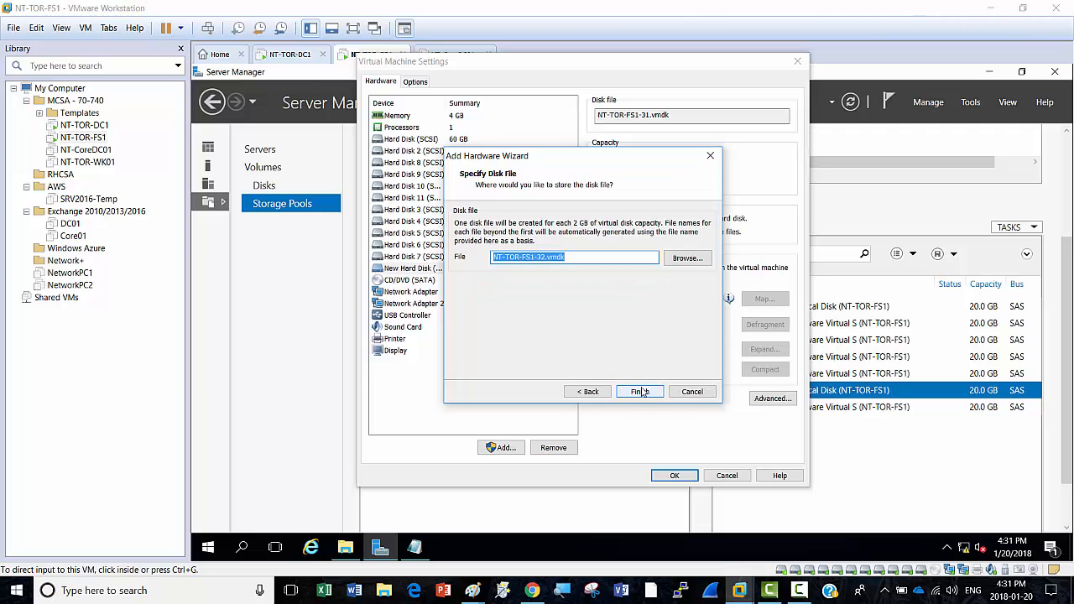
pyautogui.click(646, 398)
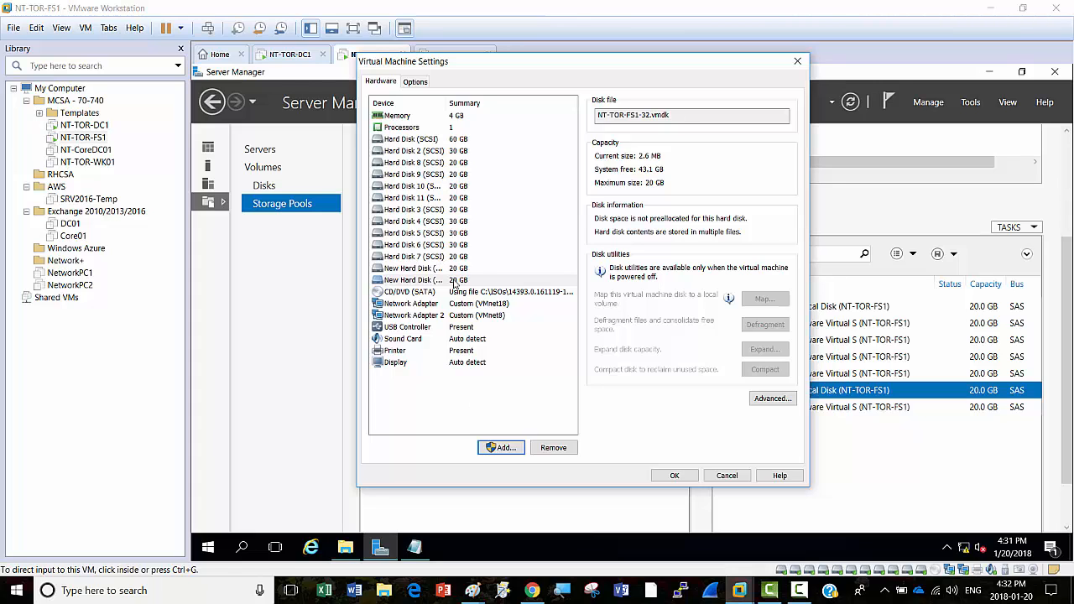
pyautogui.click(676, 477)
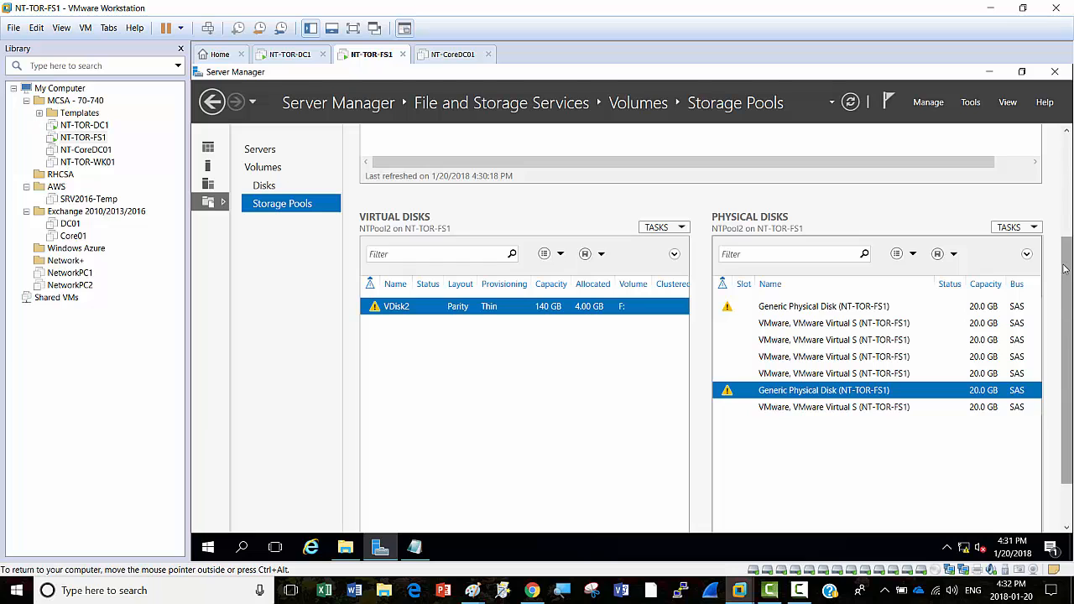
# Step: Look over NTPool2's actions and the Disks list, then return to Storage Pools
pyautogui.scroll(3, 1066, 252)
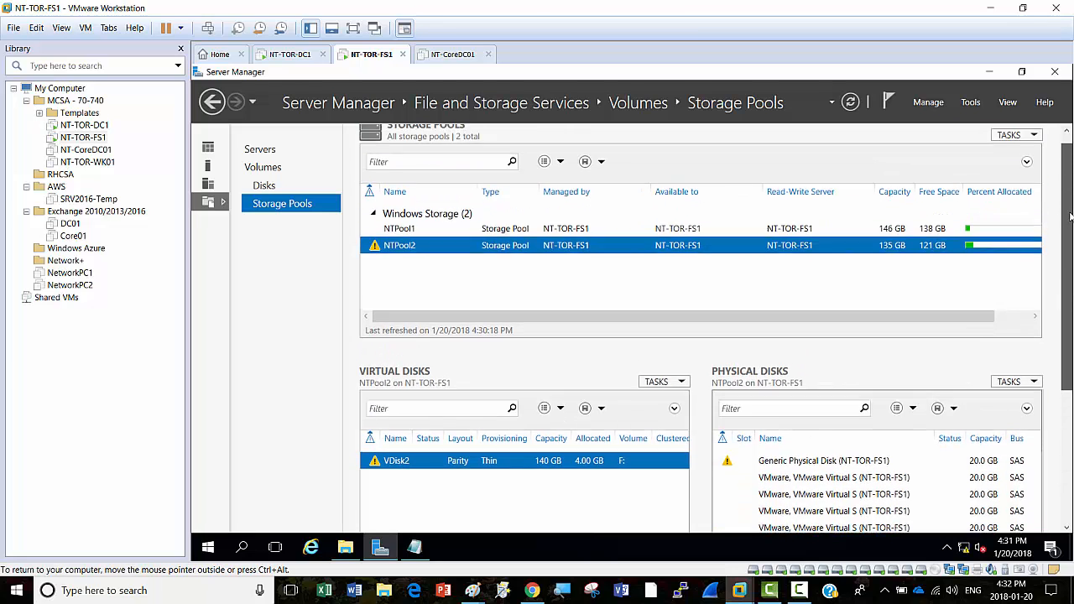
pyautogui.scroll(1, 1065, 216)
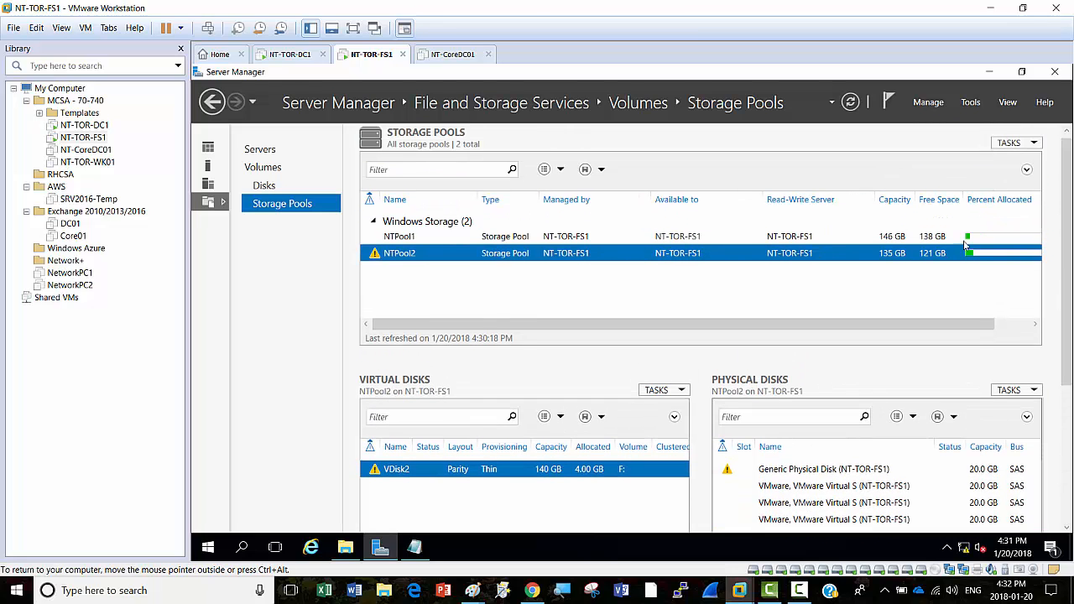
pyautogui.rightClick(414, 258)
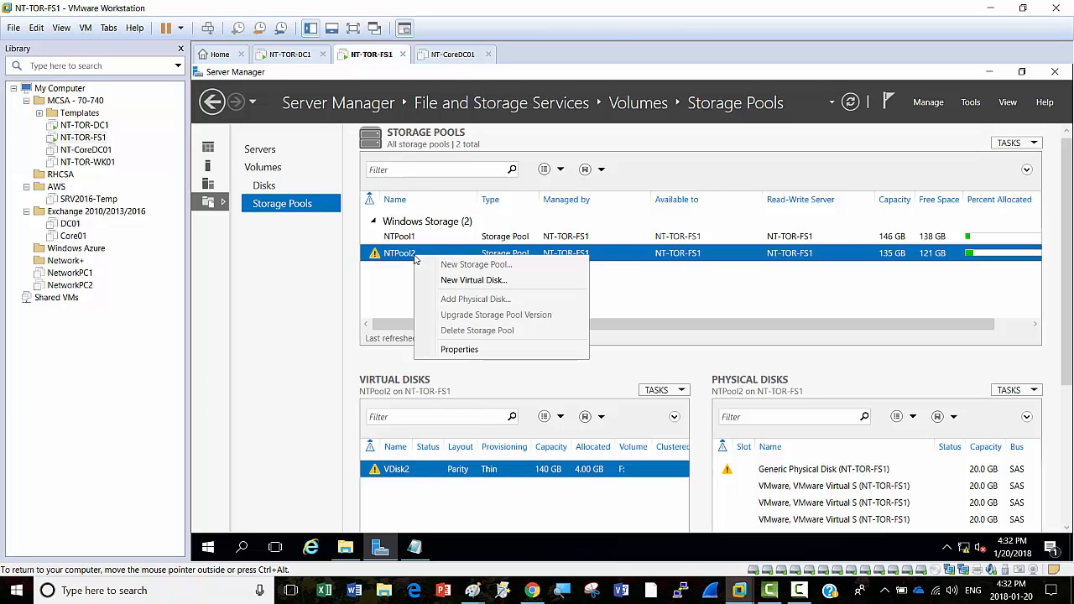
pyautogui.click(406, 287)
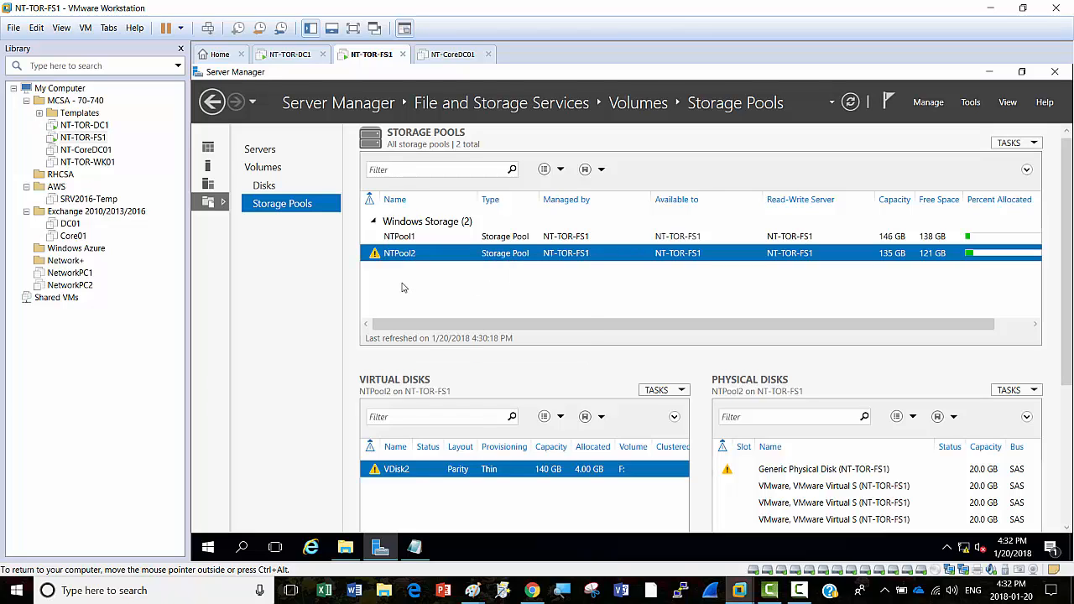
pyautogui.click(262, 188)
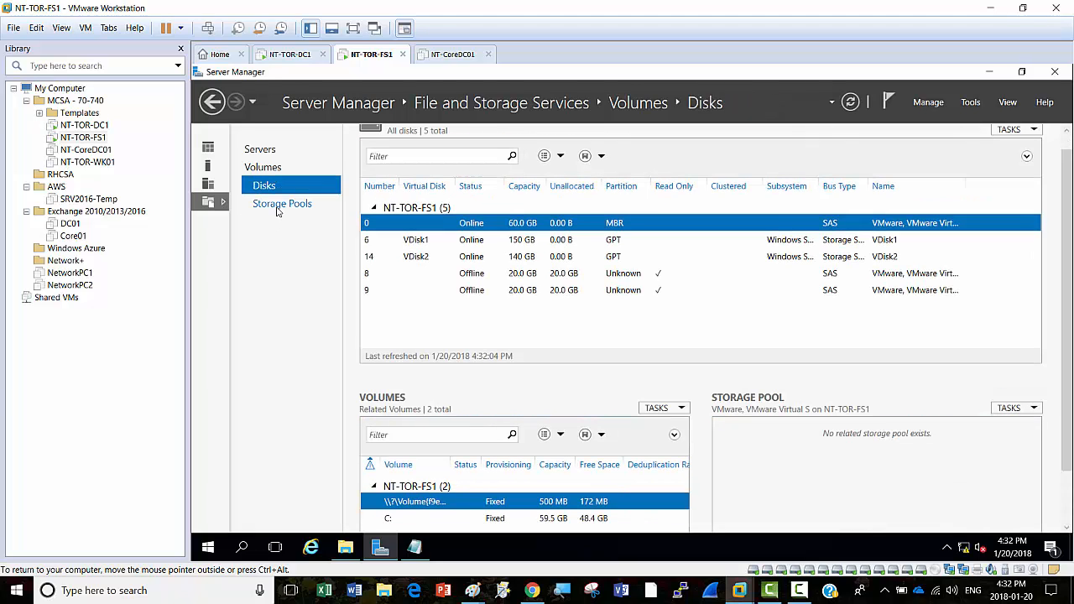
pyautogui.click(282, 206)
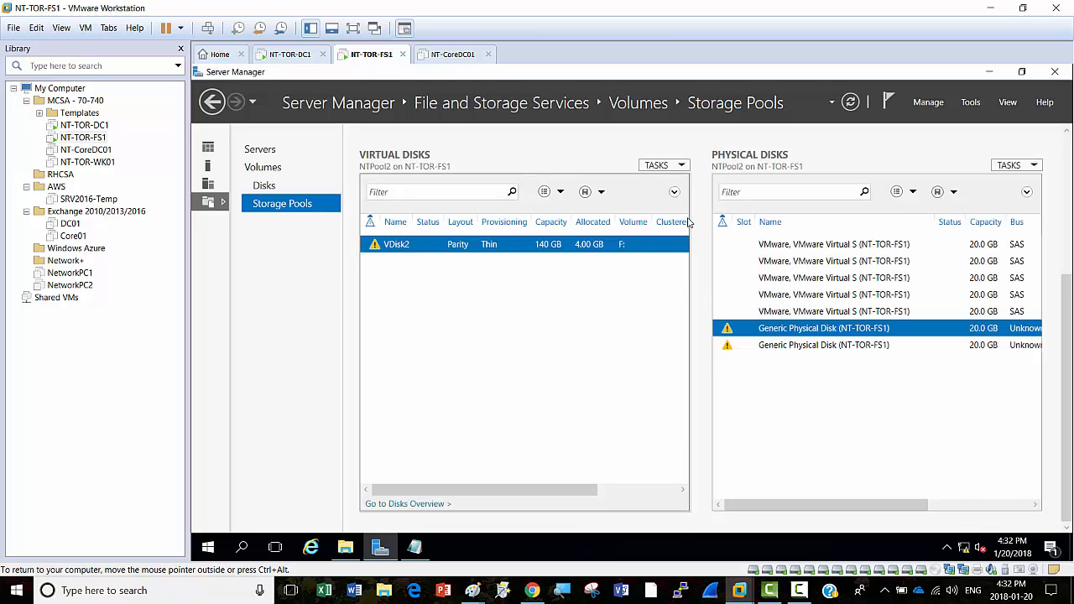
# Step: Start Add Physical Disk for NTPool2, select both 20 GB disks, then cancel
pyautogui.moveTo(1067, 336); pyautogui.dragTo(1061, 159)
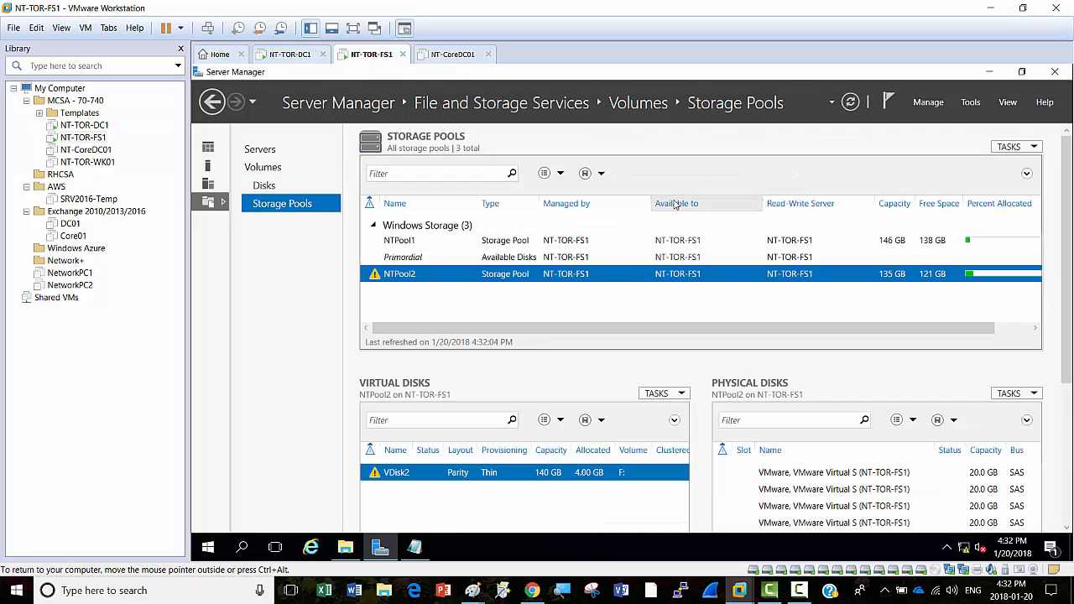
pyautogui.rightClick(490, 276)
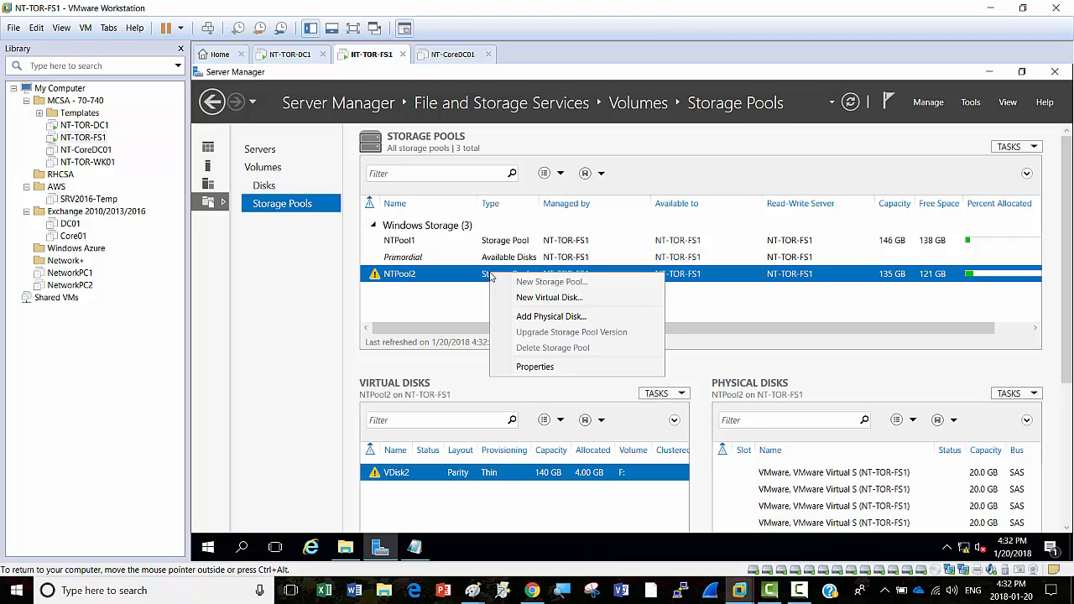
pyautogui.click(567, 317)
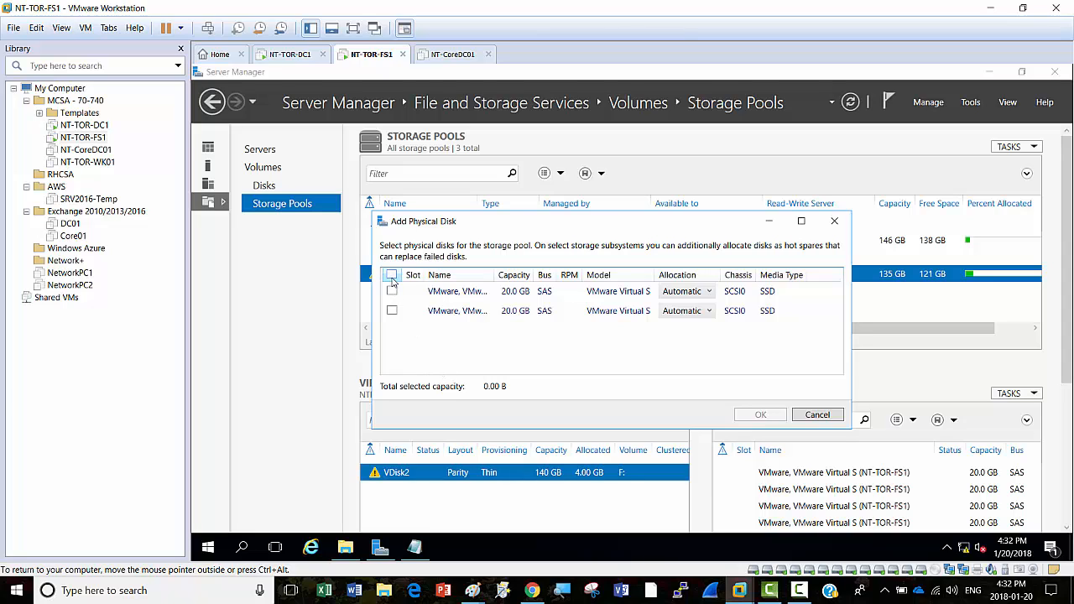
pyautogui.click(391, 275)
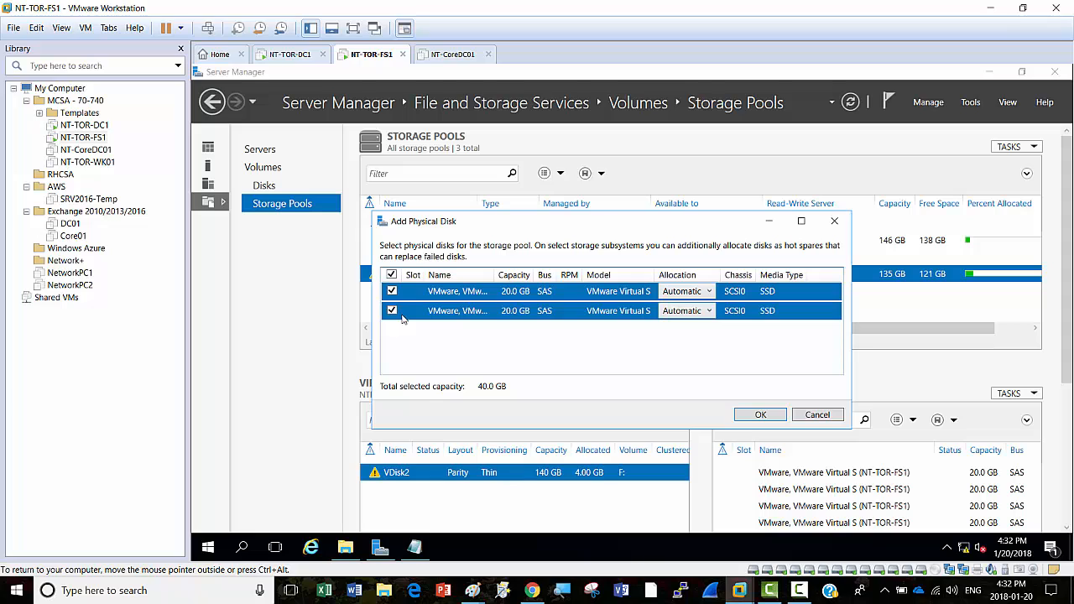
pyautogui.click(829, 417)
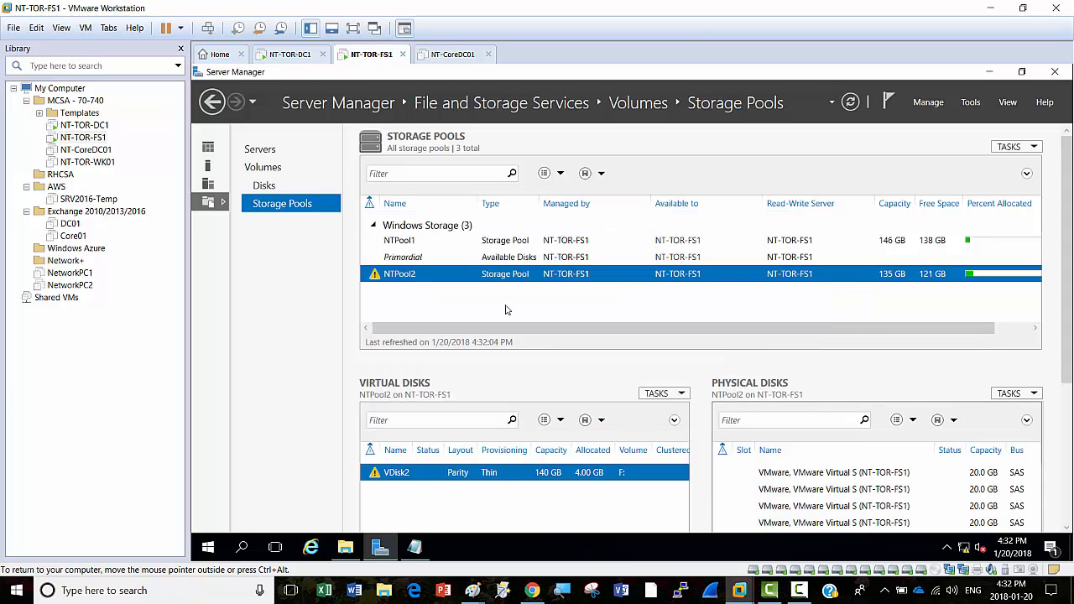
# Step: Check the Disks list for the new 20 GB disks, then bring up NTPool2's actions
pyautogui.click(263, 187)
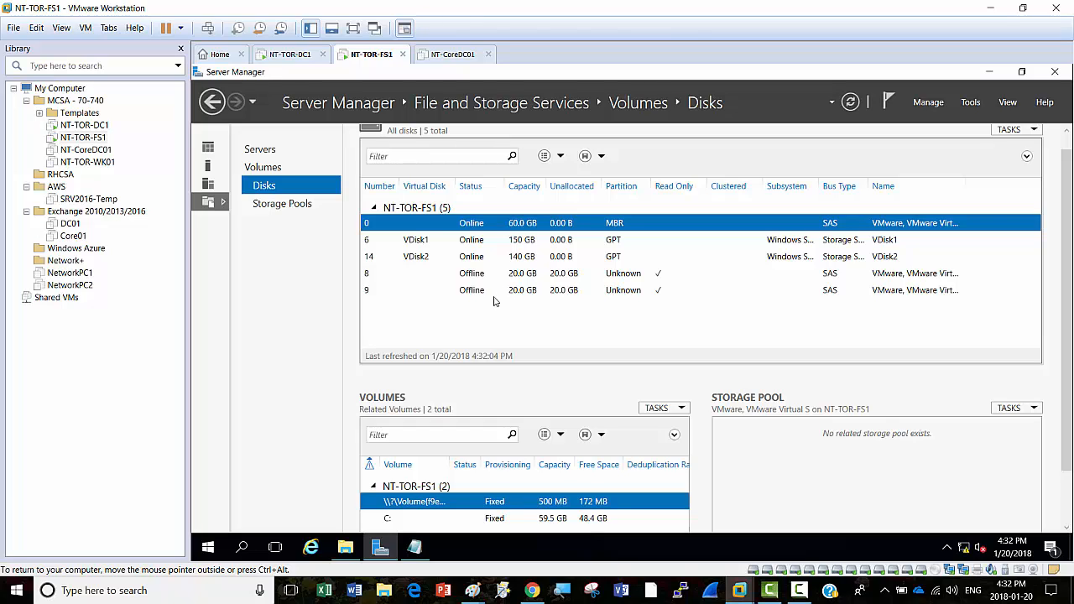
pyautogui.click(273, 208)
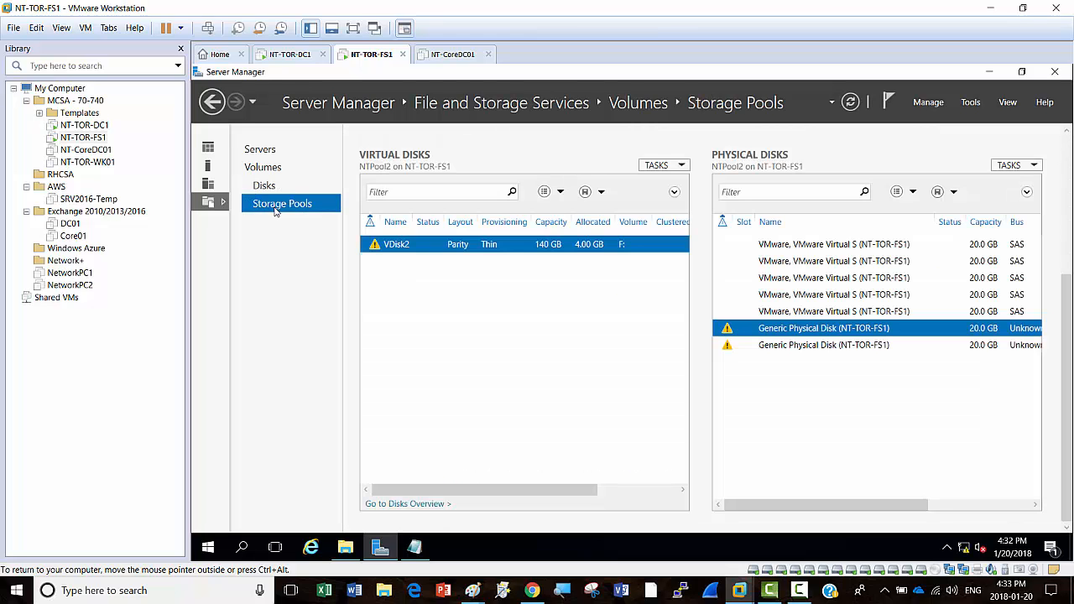
pyautogui.moveTo(1067, 302); pyautogui.dragTo(1067, 157)
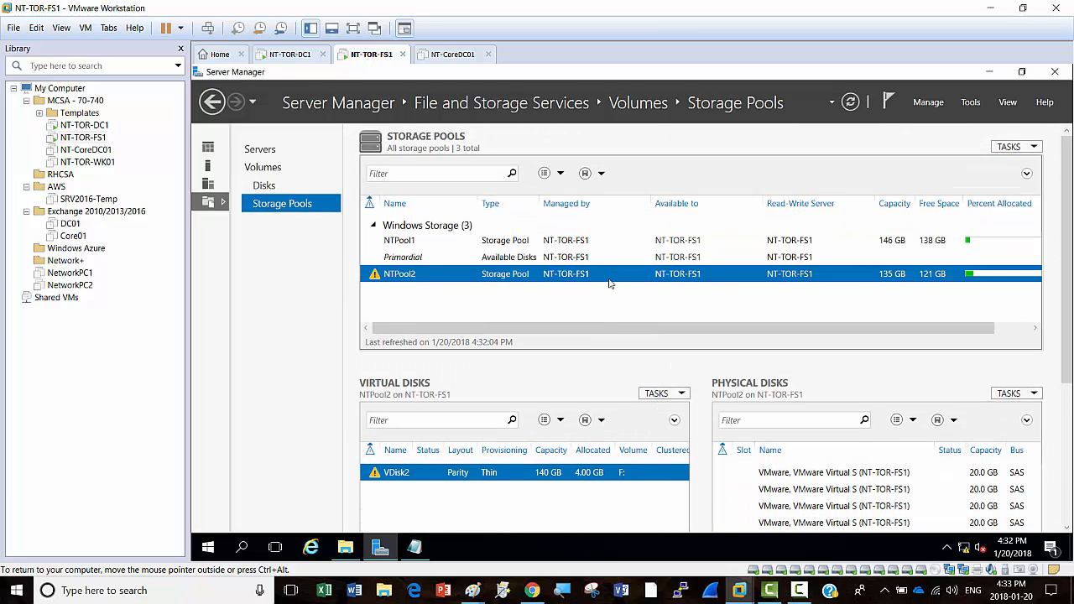
pyautogui.rightClick(471, 278)
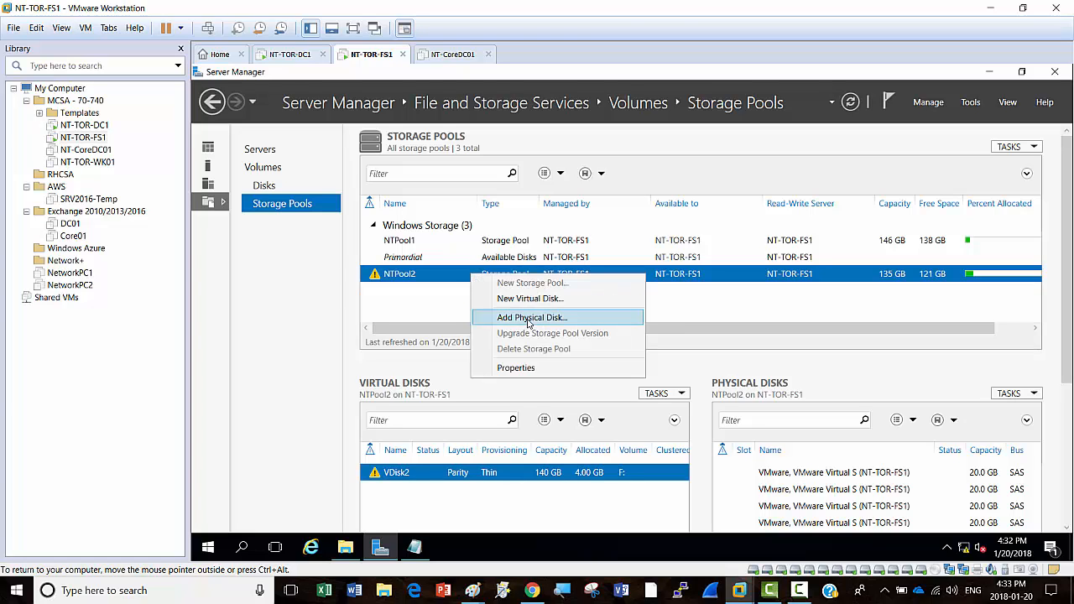
# Step: Add both 20 GB disks to NTPool2, bringing it to 173 GB capacity
pyautogui.click(557, 319)
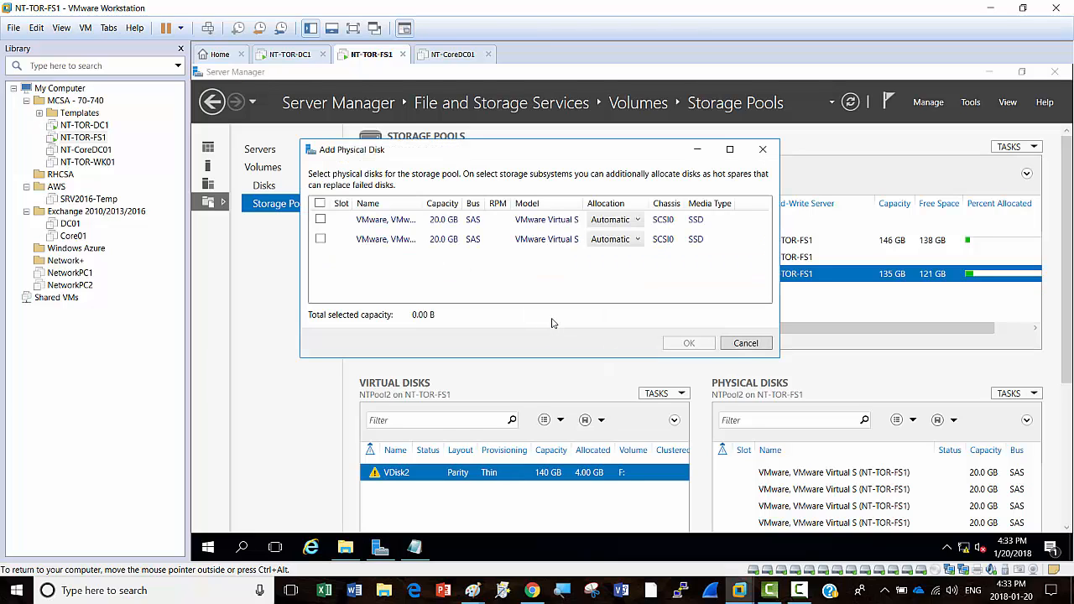
pyautogui.click(320, 204)
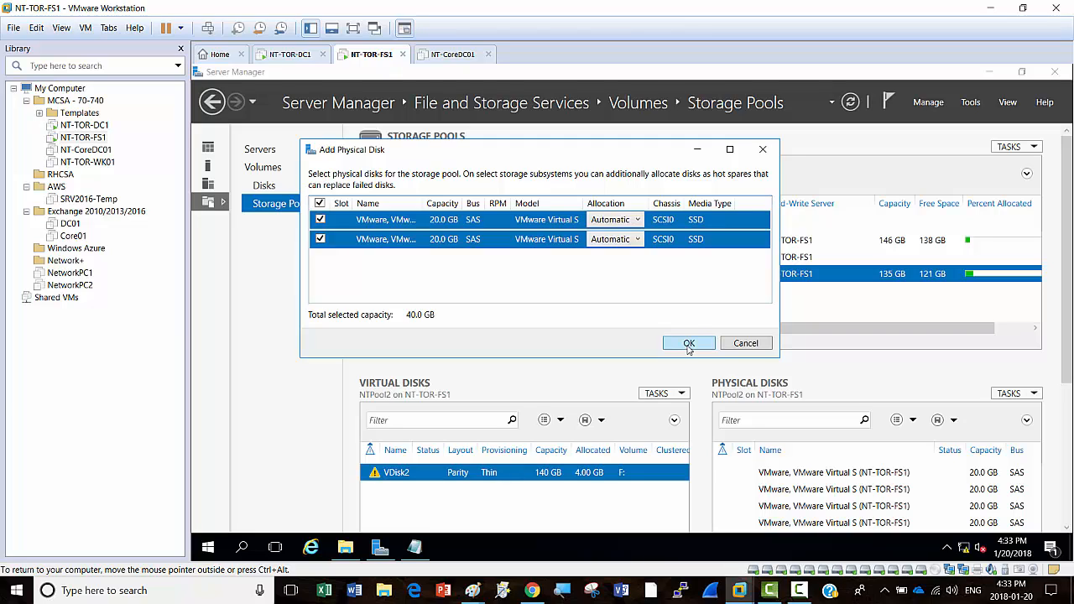
pyautogui.click(689, 344)
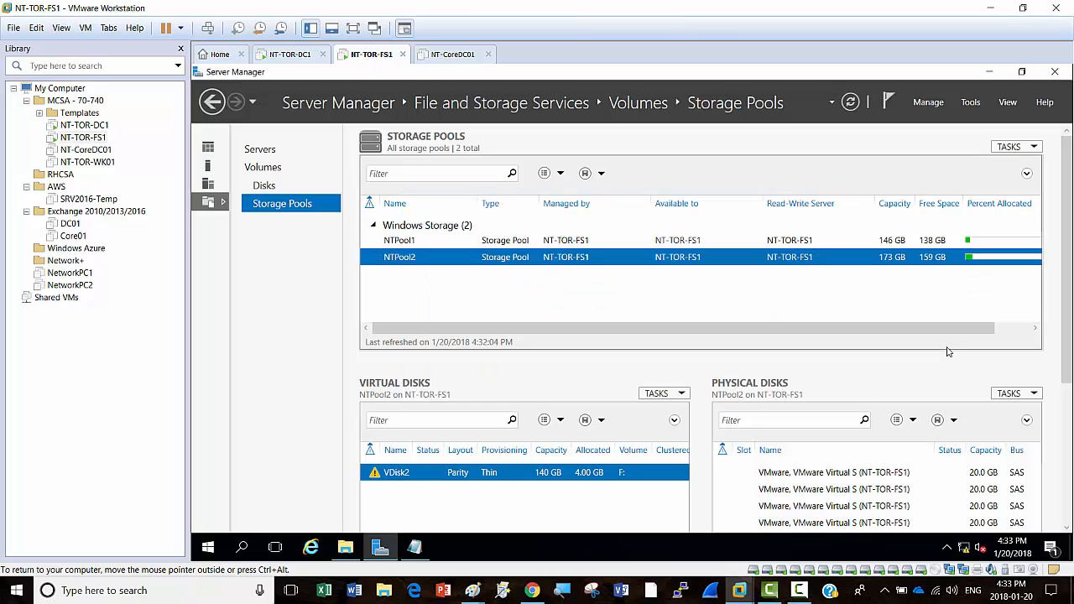
pyautogui.scroll(-2, 1069, 302)
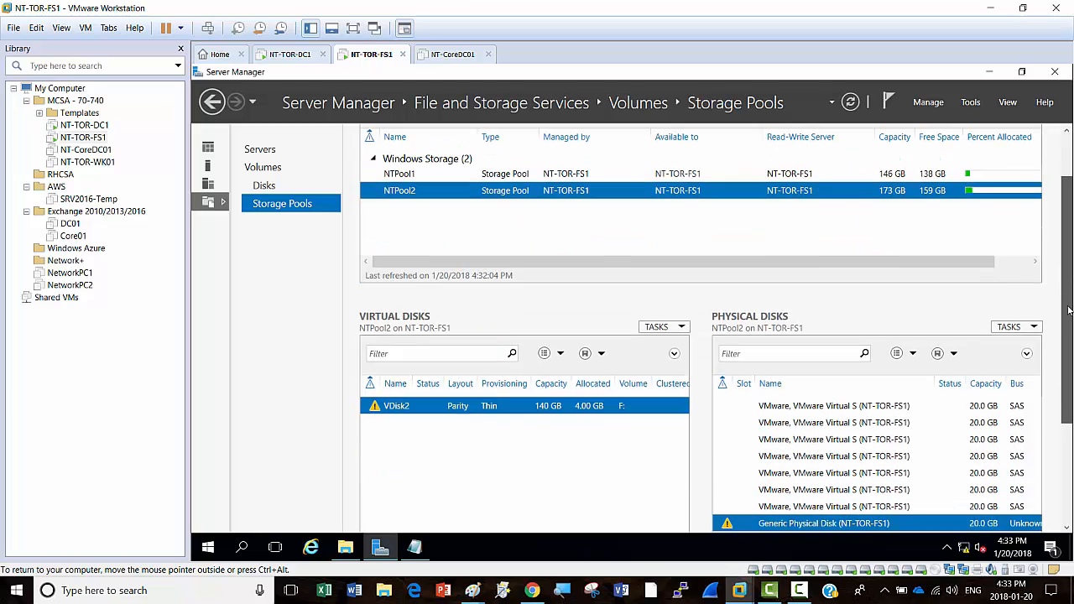
pyautogui.moveTo(1070, 334); pyautogui.dragTo(1071, 385)
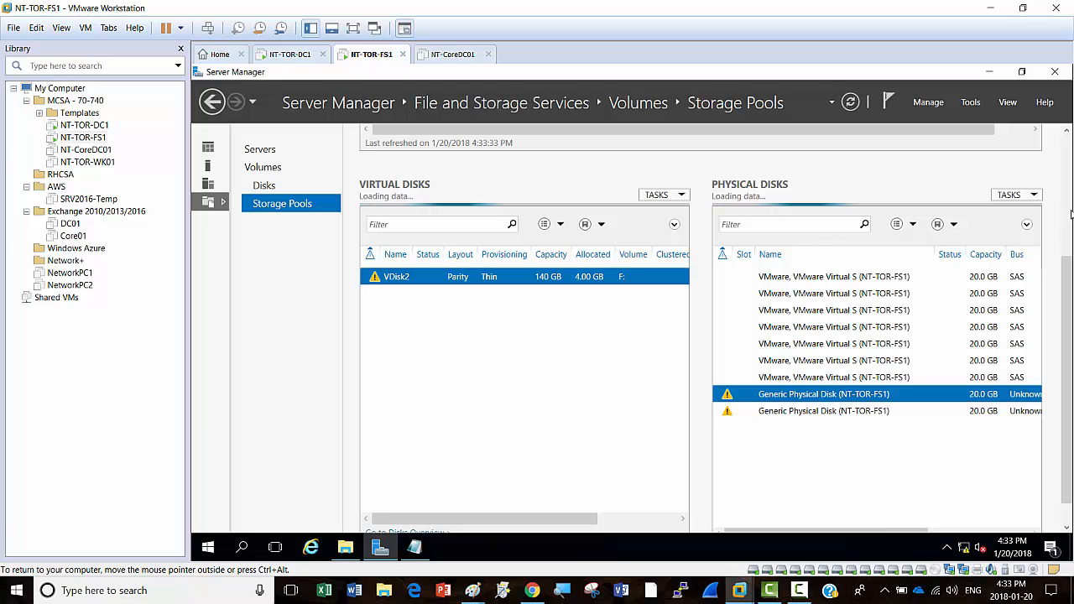
# Step: Remove the warning-flagged Generic Physical Disk from NTPool2 and dismiss the VDisk2 repair notice
pyautogui.moveTo(1068, 268); pyautogui.dragTo(1048, 348)
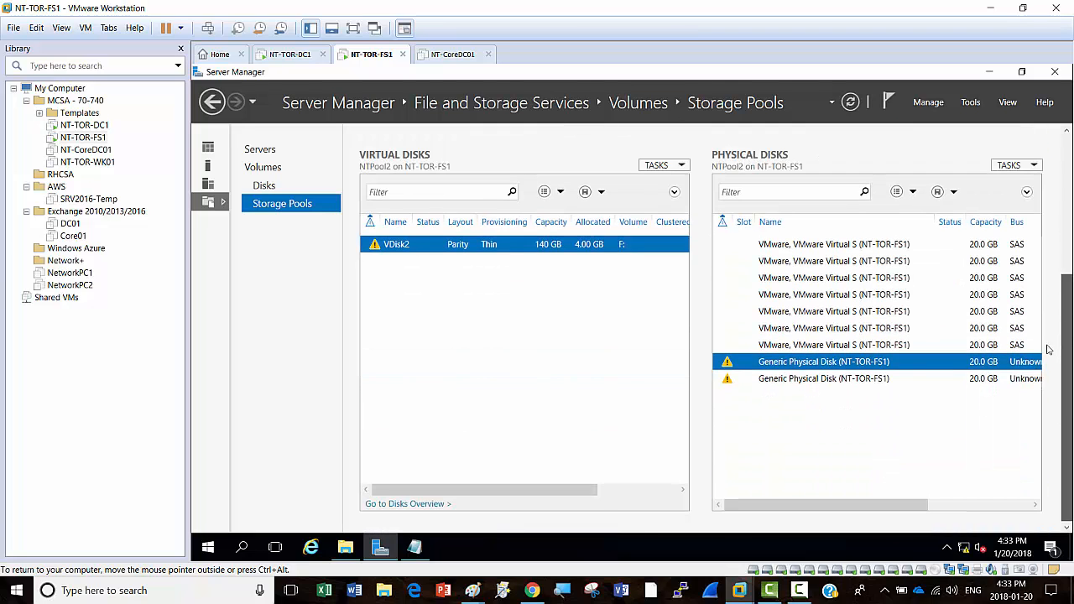
pyautogui.rightClick(779, 362)
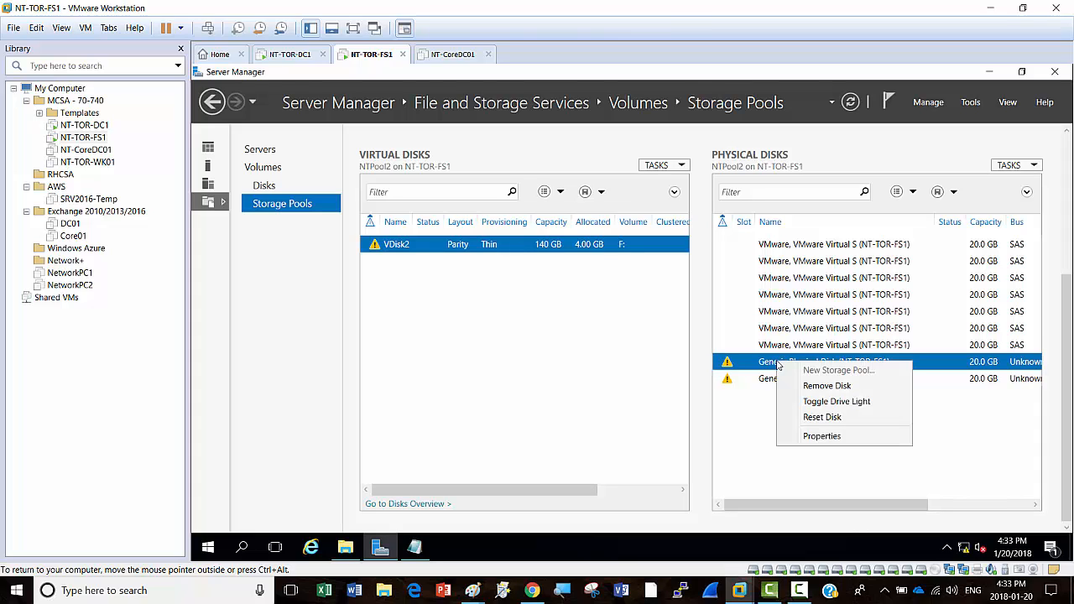
pyautogui.click(833, 388)
pyautogui.click(683, 393)
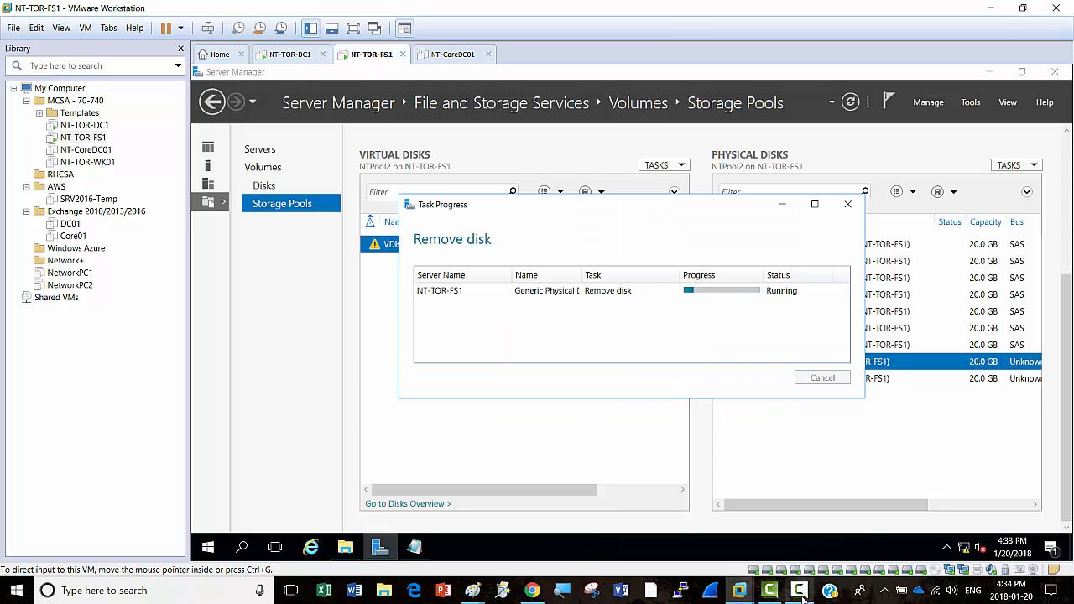
pyautogui.moveTo(802, 597)
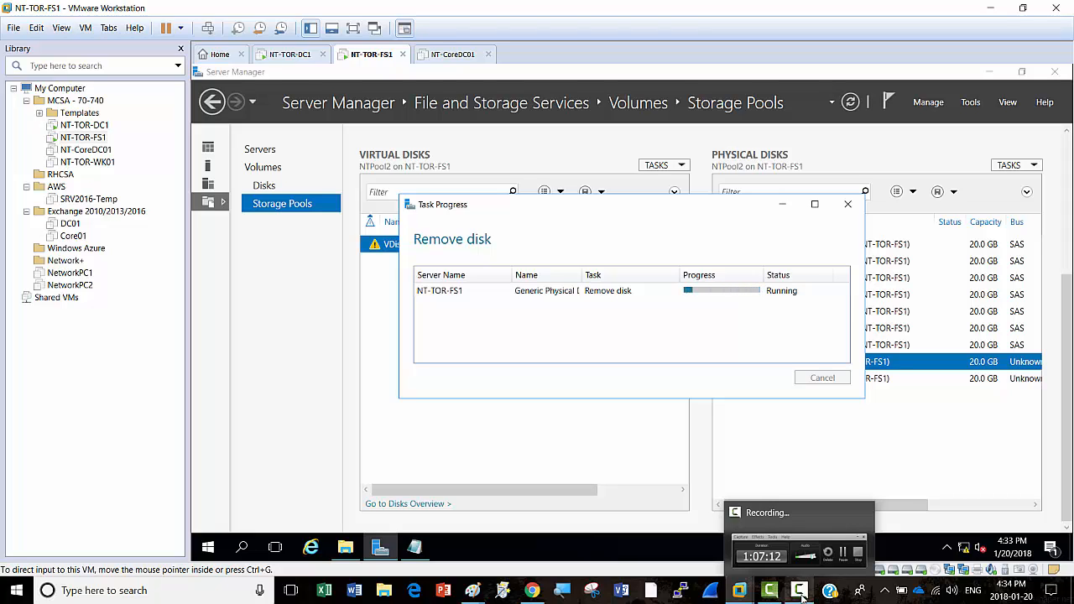
pyautogui.click(801, 592)
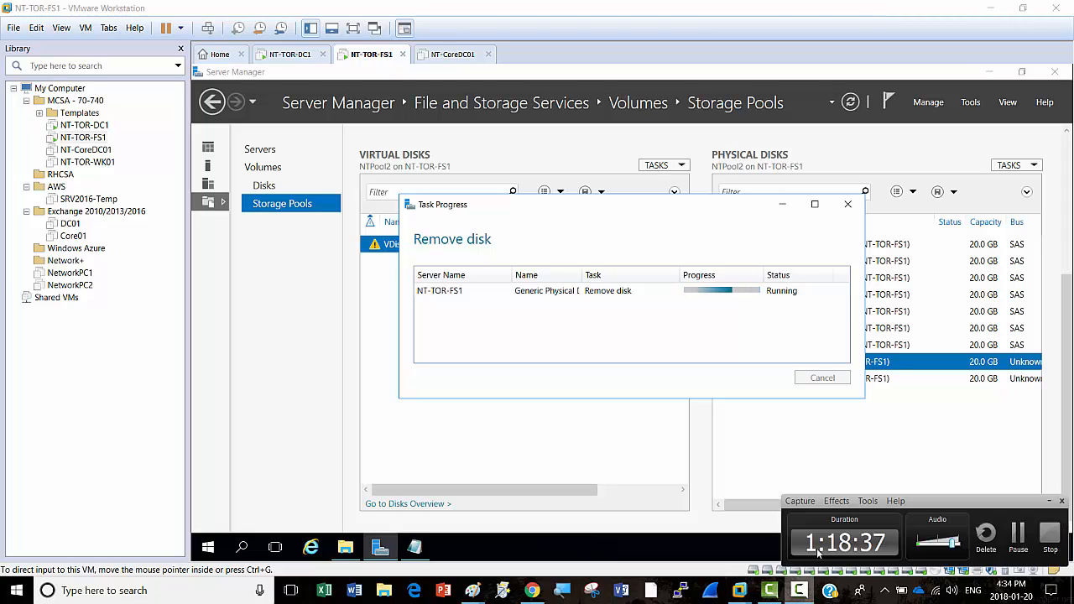
pyautogui.click(1018, 539)
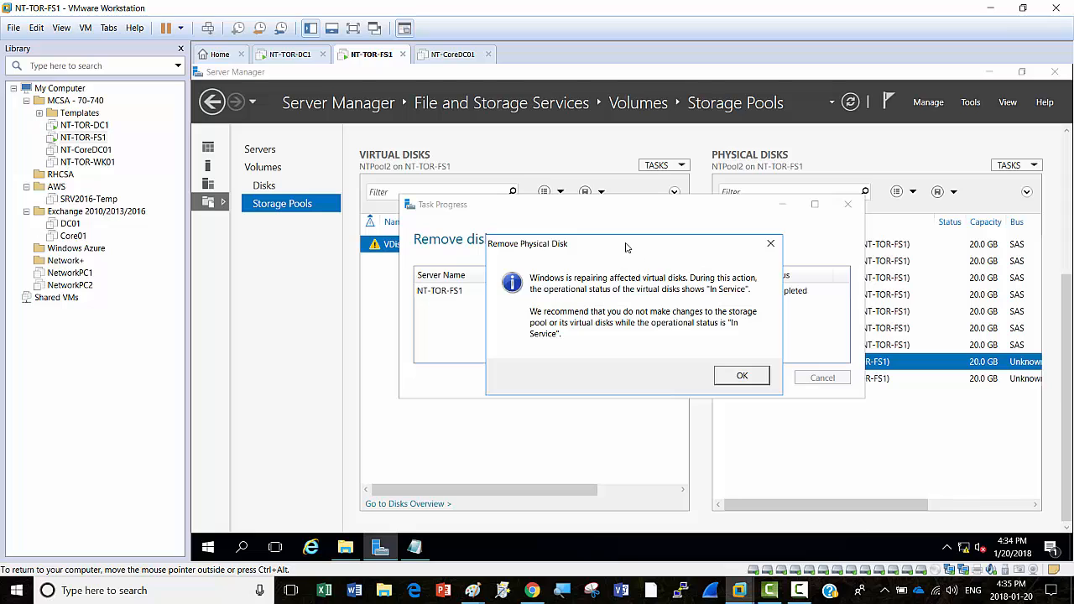
pyautogui.click(742, 377)
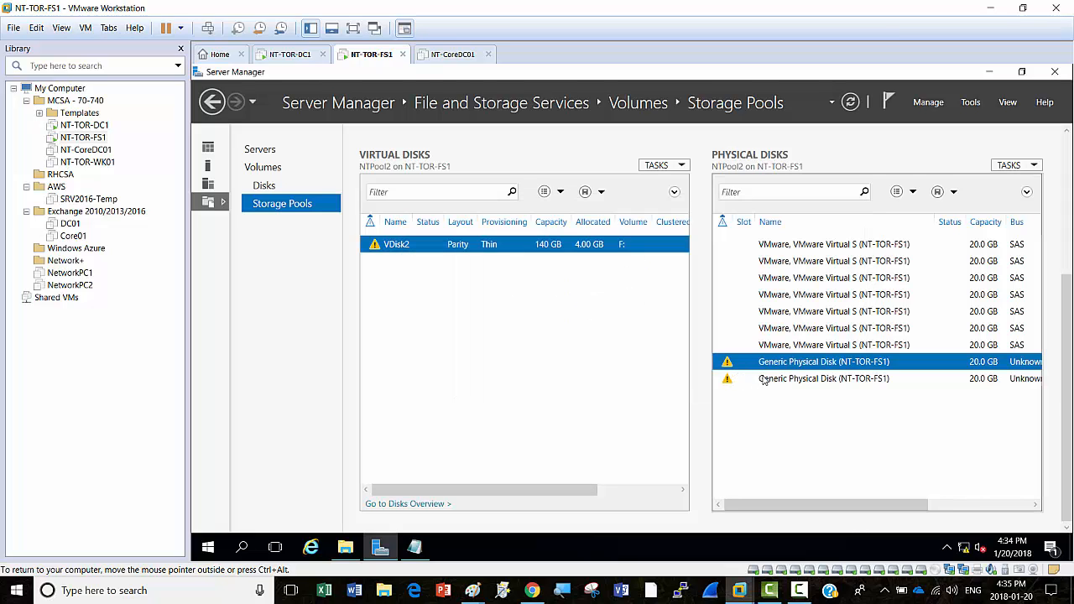
pyautogui.click(764, 380)
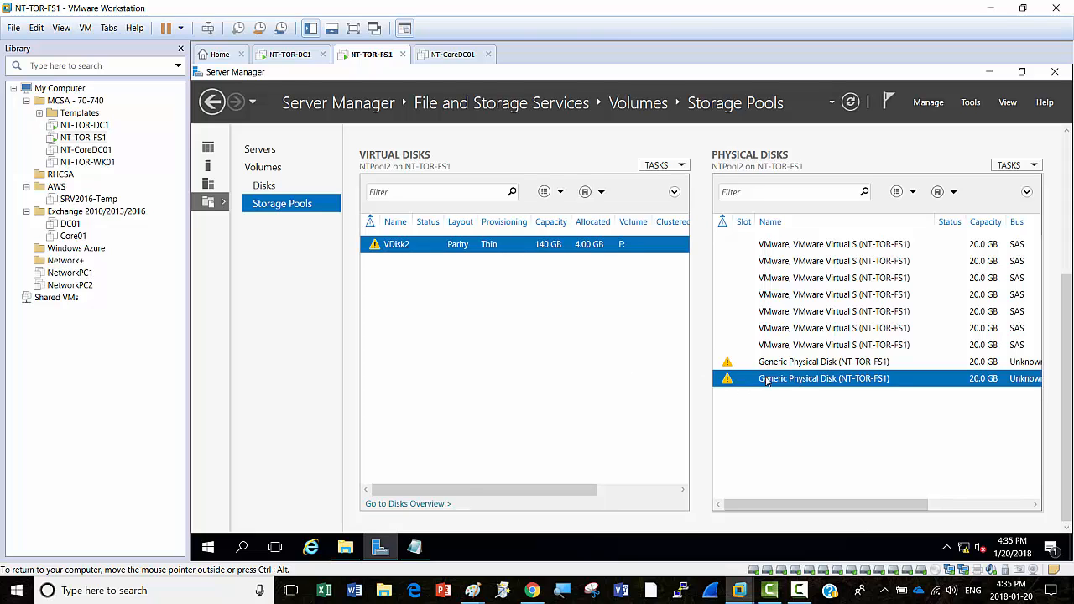
pyautogui.rightClick(777, 379)
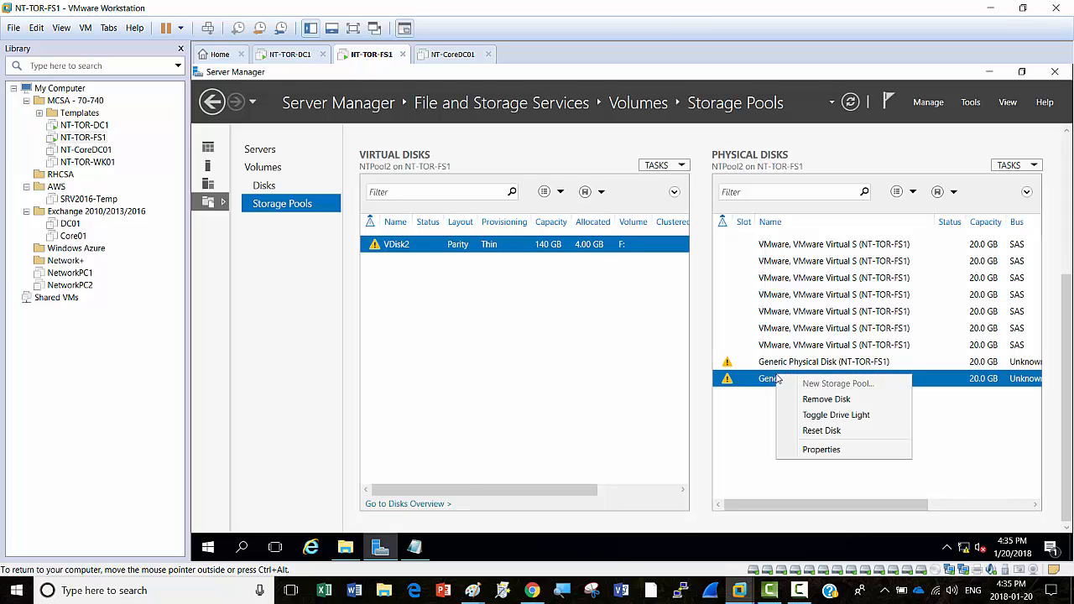
pyautogui.click(820, 402)
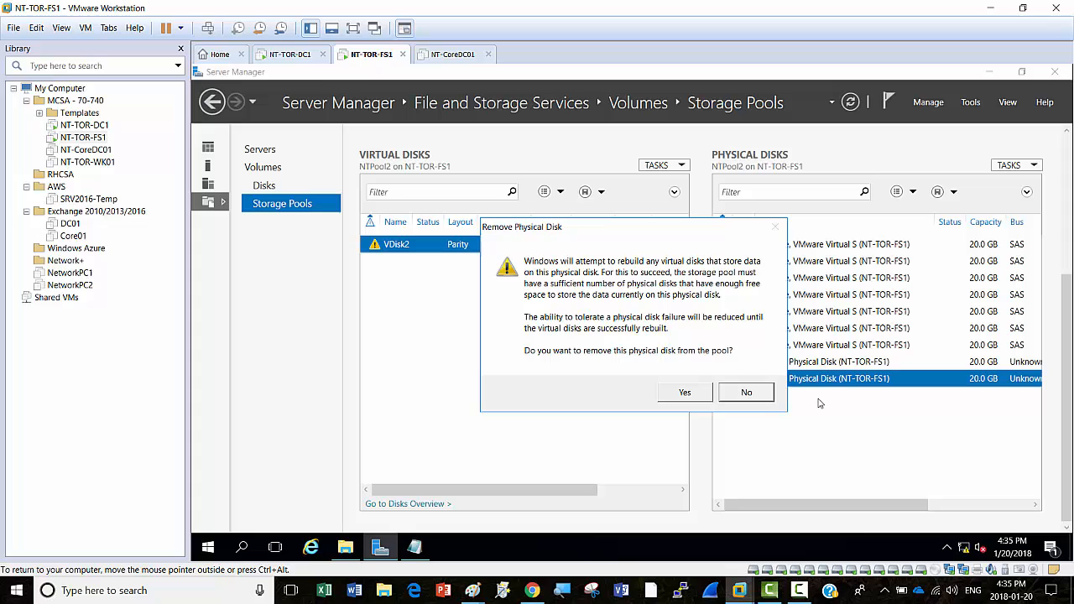
pyautogui.click(674, 394)
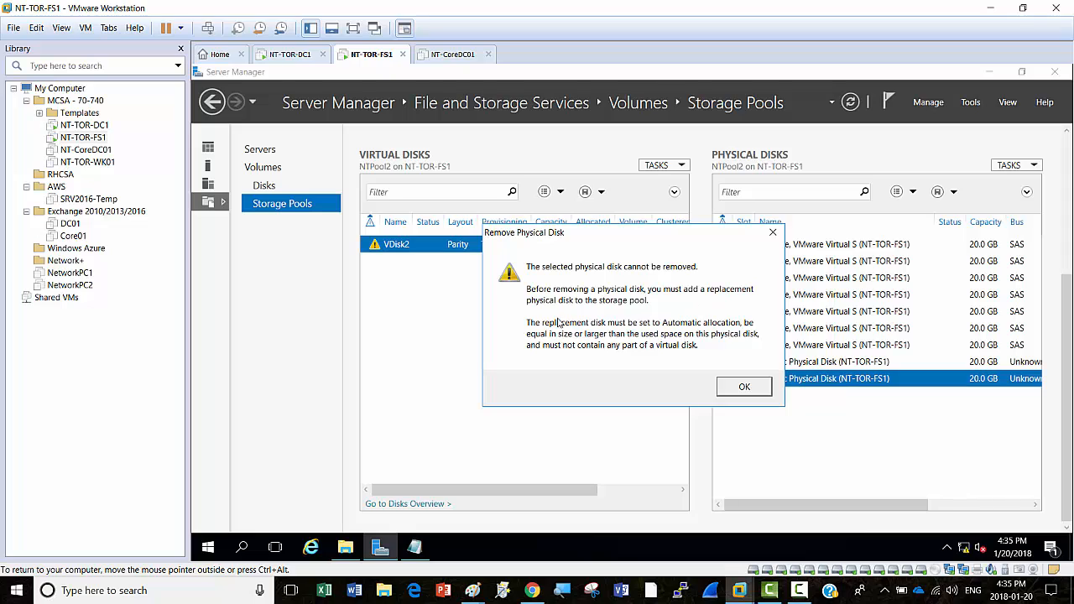
pyautogui.click(742, 388)
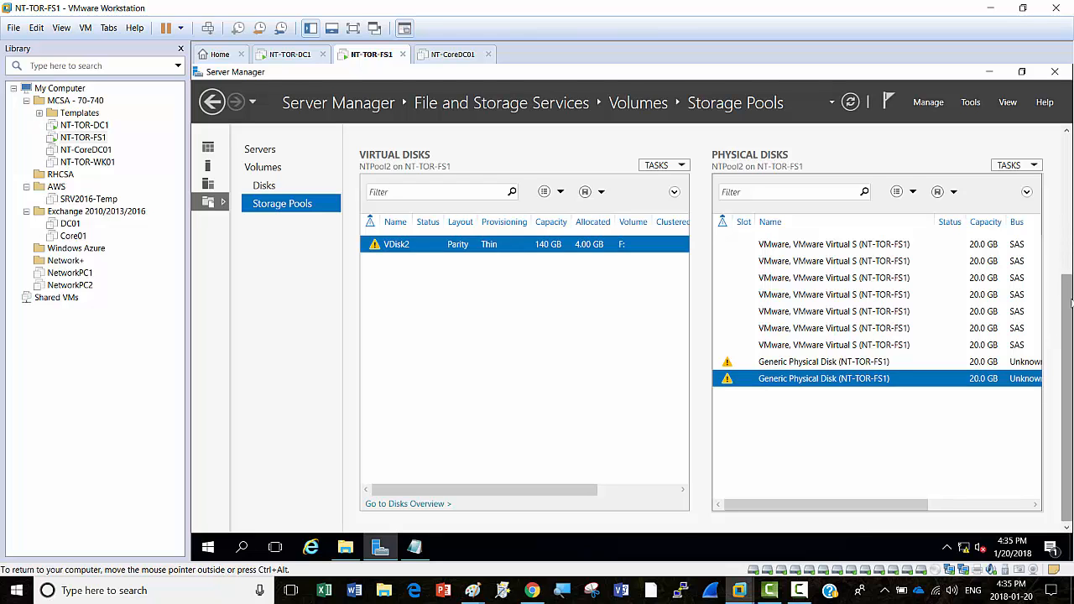
pyautogui.scroll(5, 1066, 209)
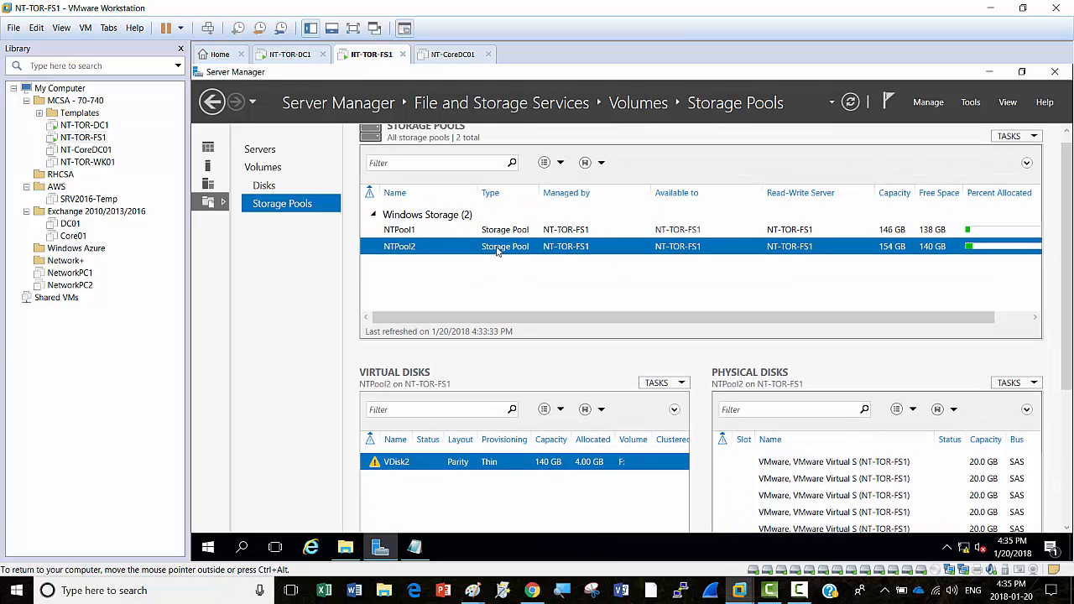
pyautogui.rightClick(476, 246)
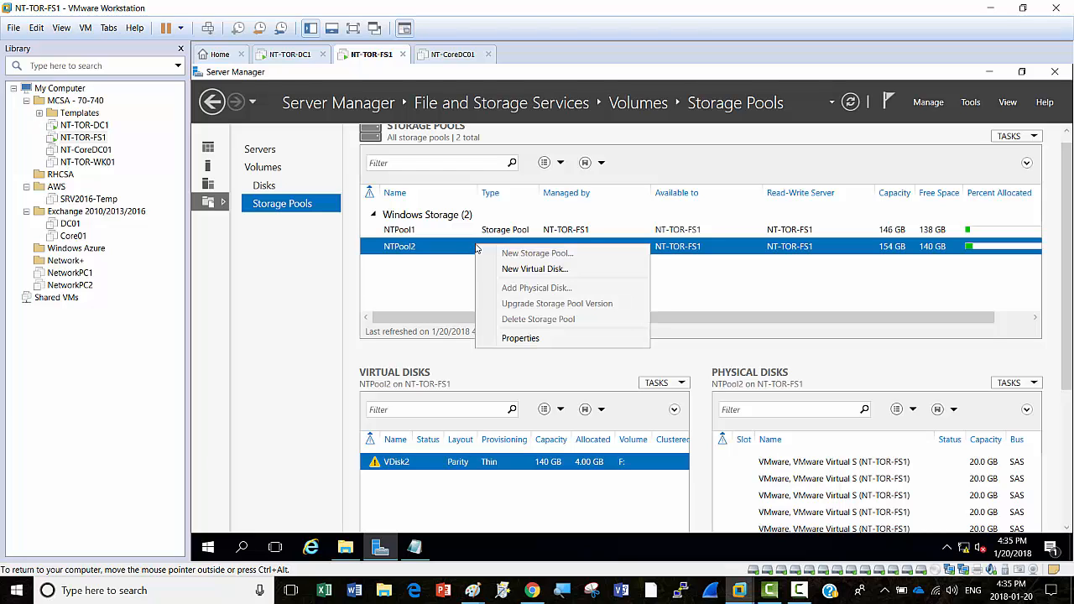
pyautogui.click(506, 340)
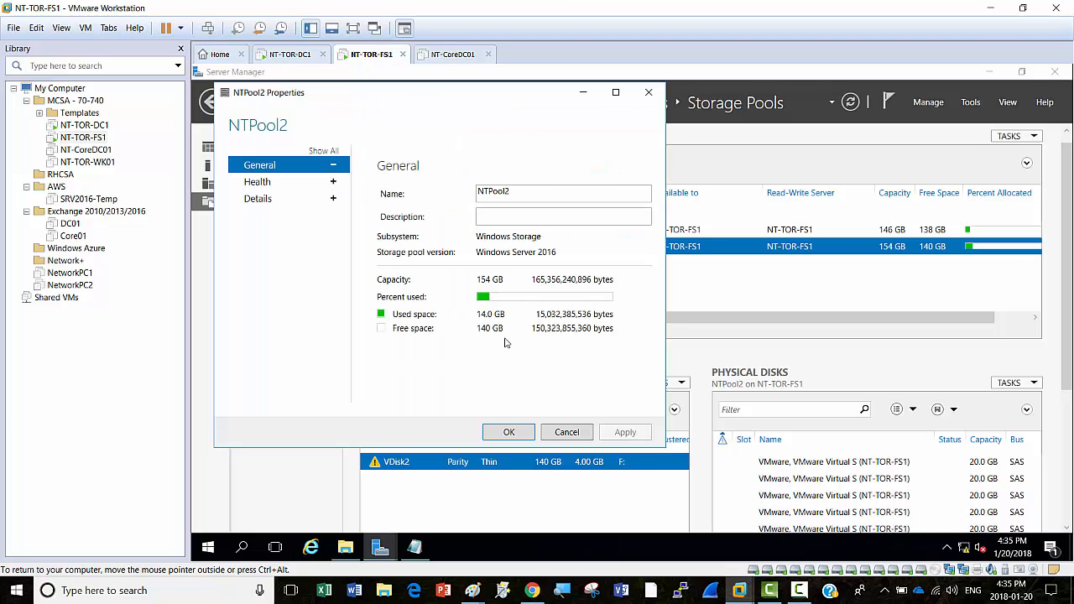
pyautogui.click(578, 434)
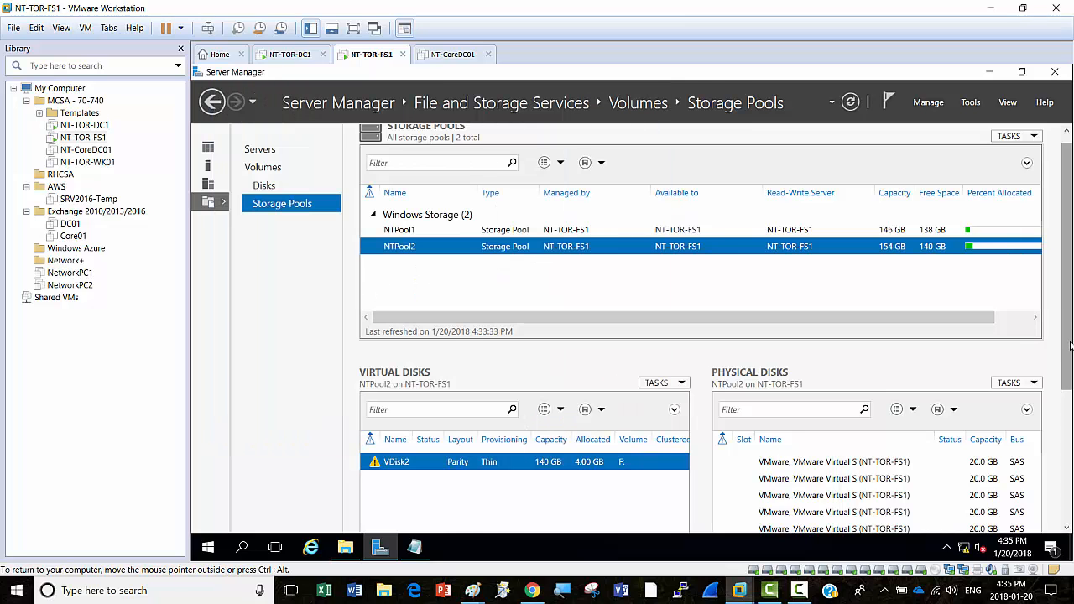
pyautogui.moveTo(1070, 344); pyautogui.dragTo(1060, 448)
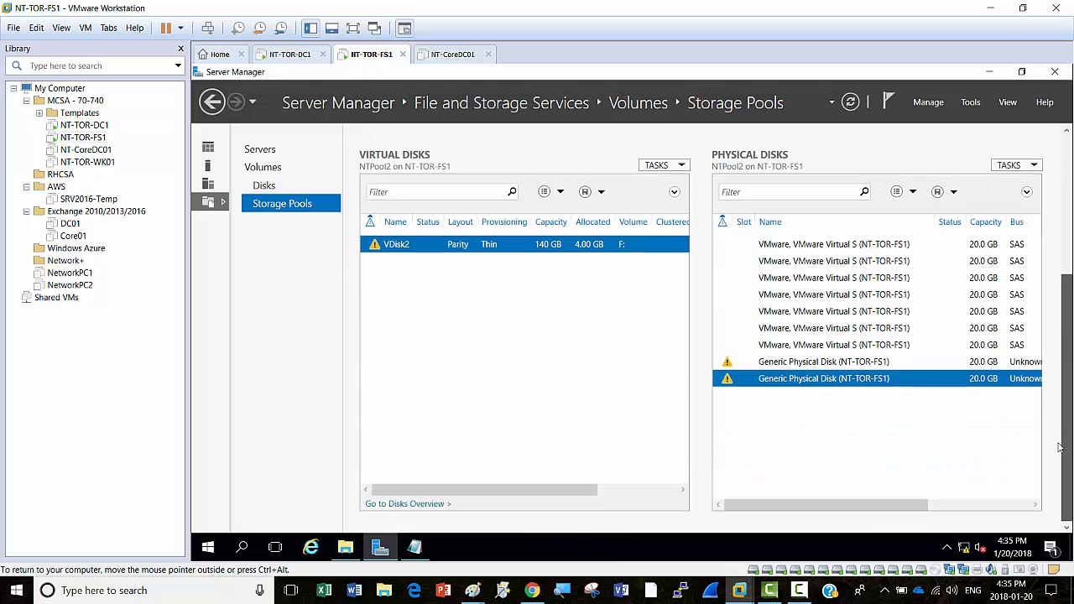
pyautogui.rightClick(747, 382)
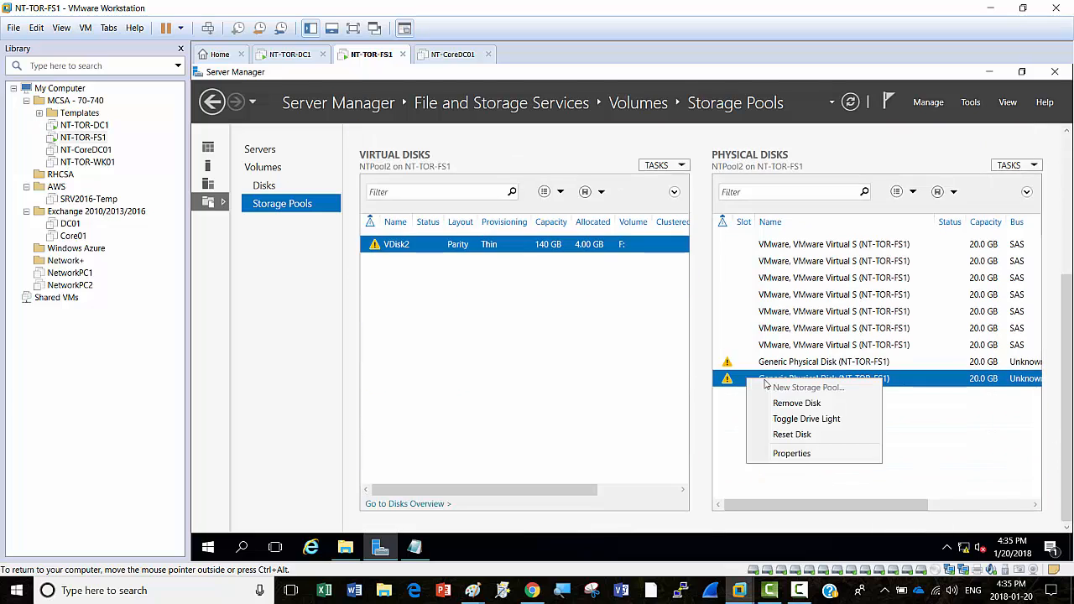
pyautogui.click(815, 403)
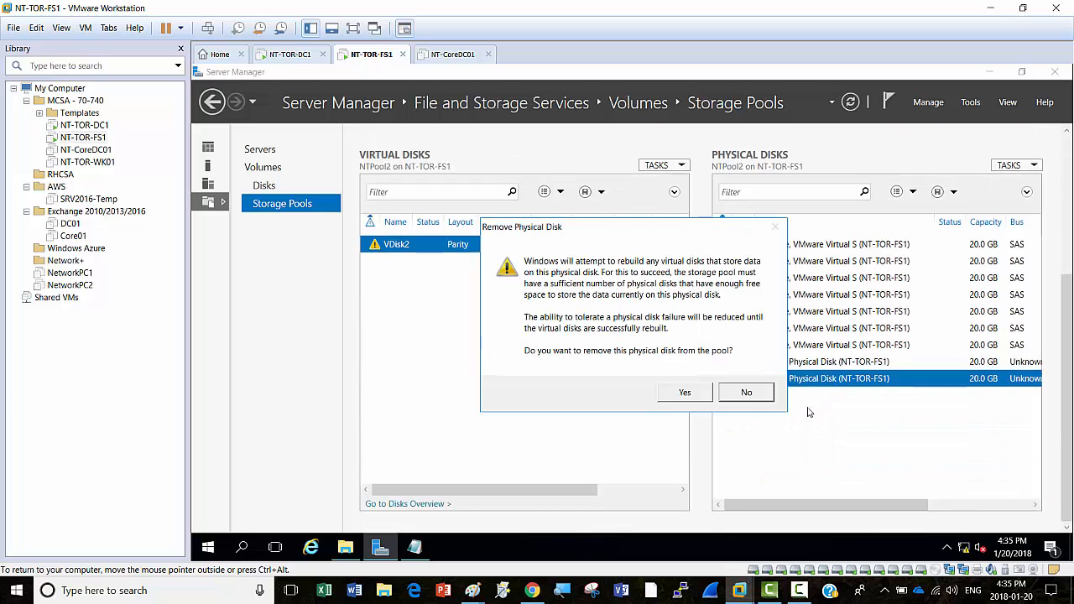
pyautogui.click(683, 393)
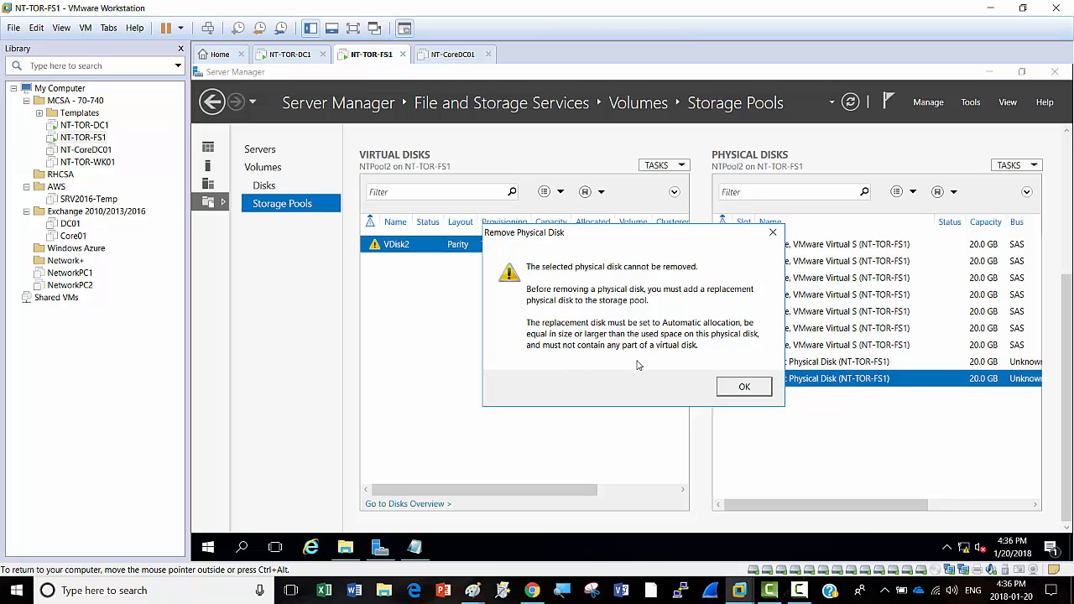
pyautogui.click(745, 389)
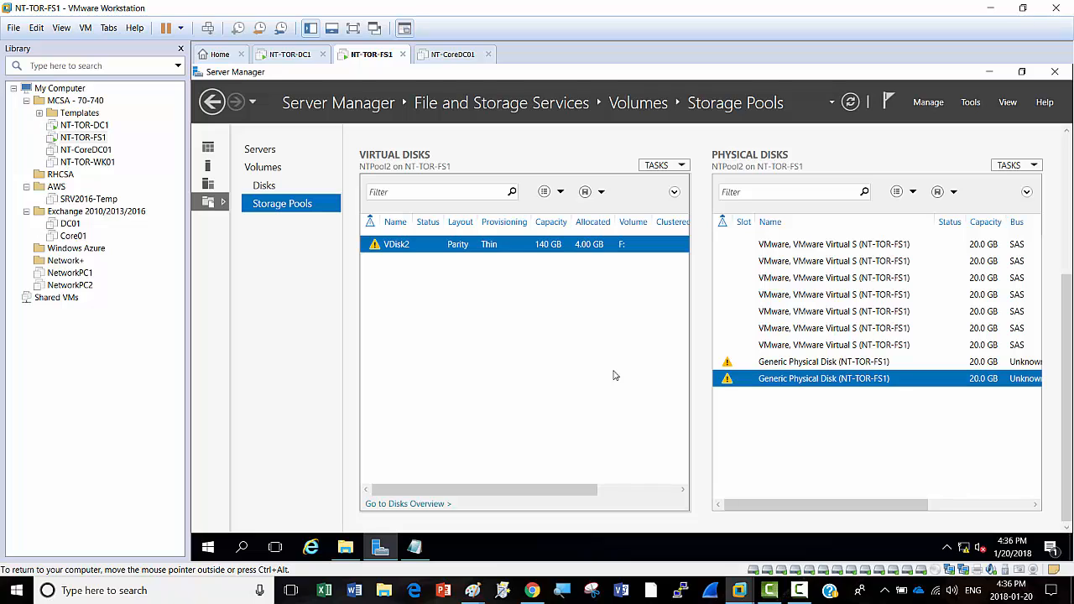
# Step: Repair VDisk2, then retry removing the Generic Physical Disk and acknowledge the failure error
pyautogui.rightClick(419, 249)
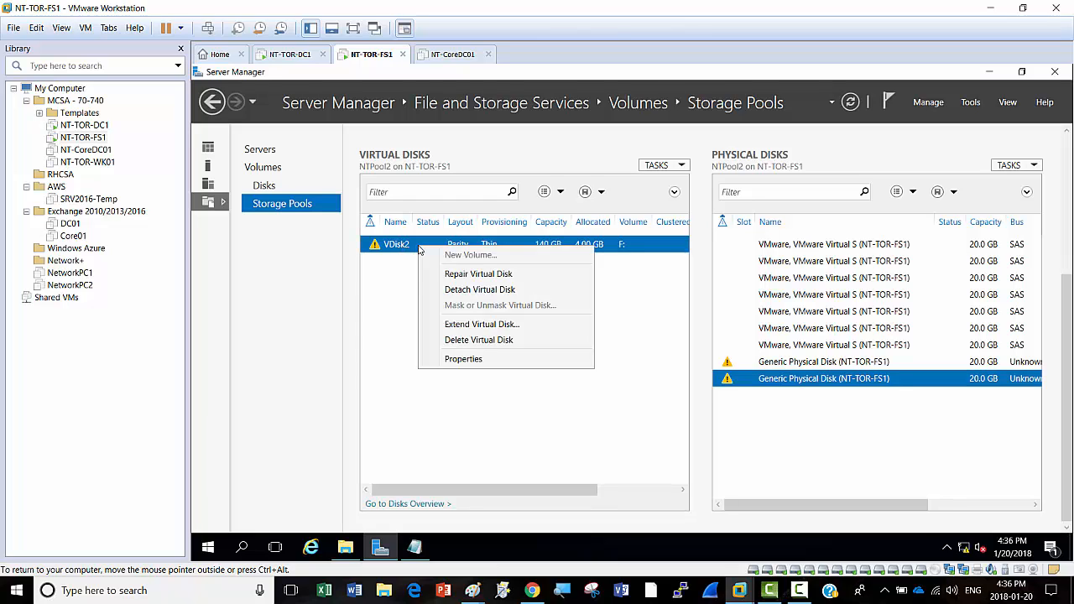
pyautogui.click(473, 278)
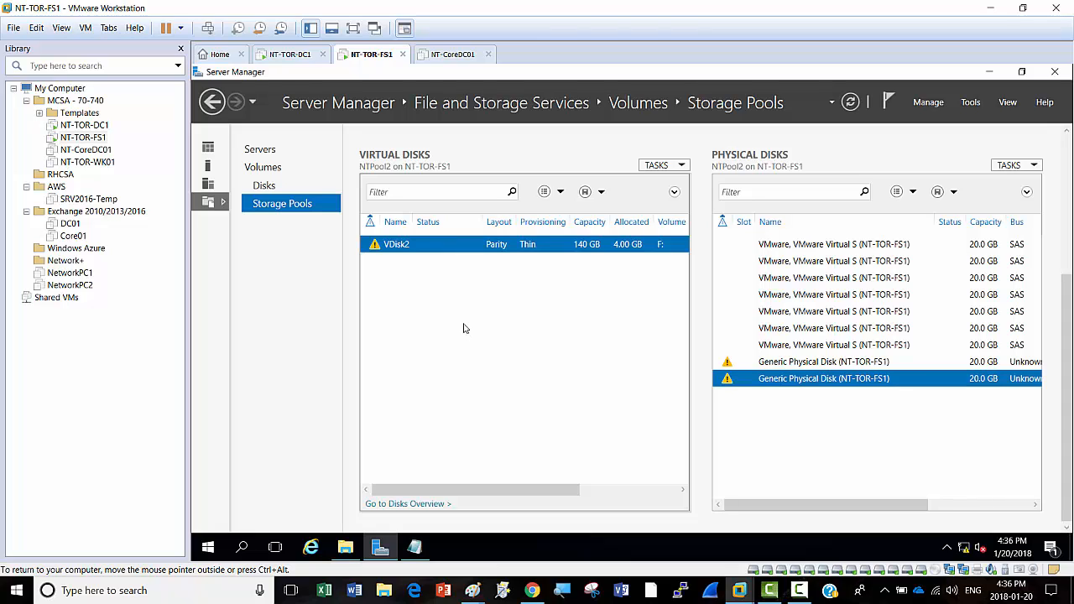
pyautogui.rightClick(827, 380)
pyautogui.click(868, 401)
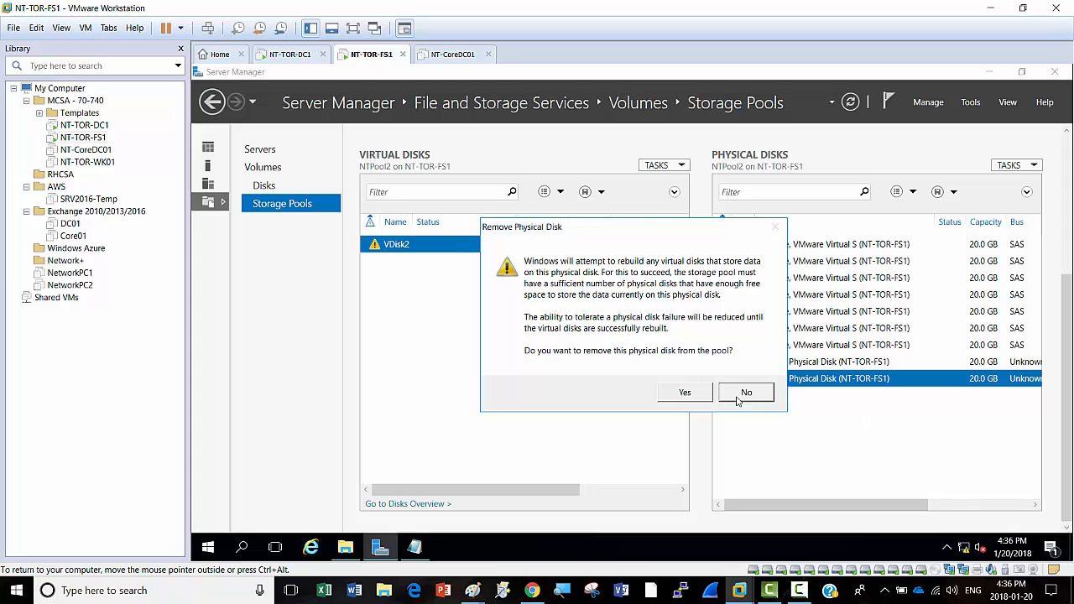
pyautogui.click(700, 393)
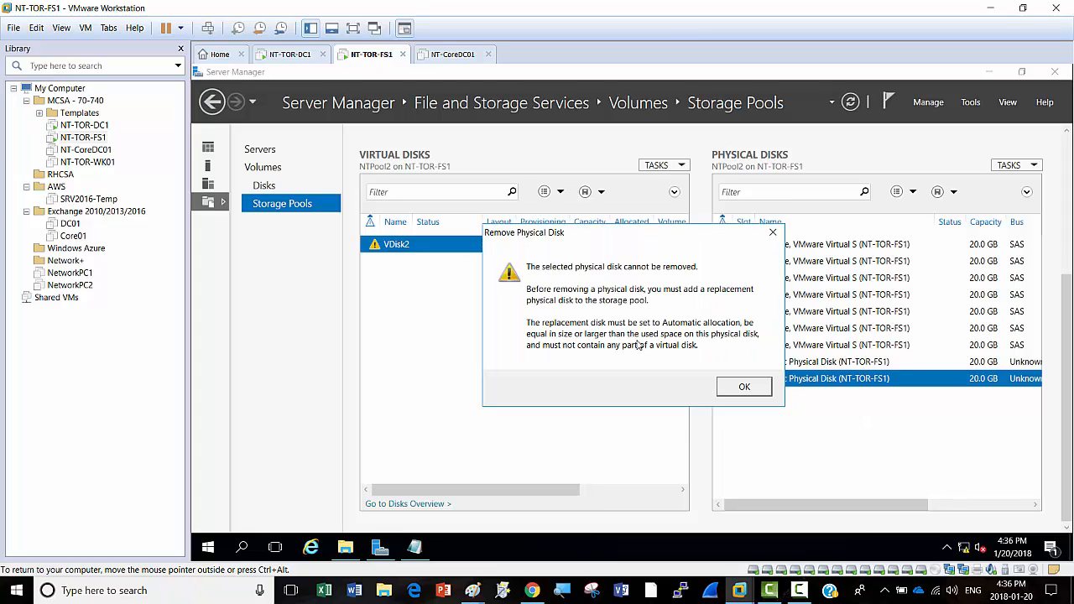
pyautogui.click(740, 386)
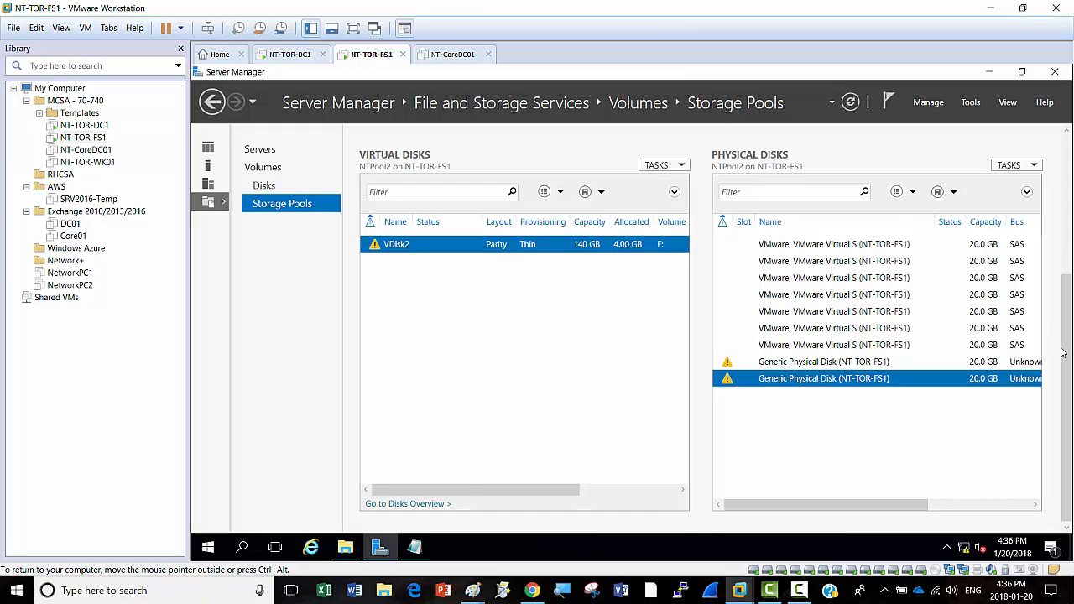
# Step: Open the hardware settings of the NT-TOR-FS1 virtual machine
pyautogui.scroll(5, 1062, 353)
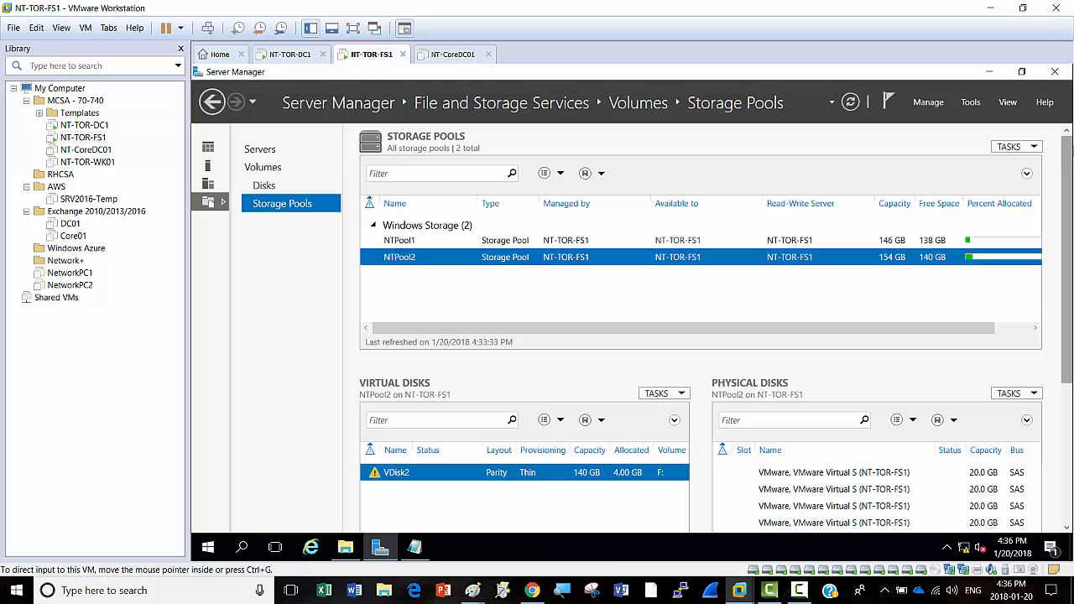
pyautogui.rightClick(372, 56)
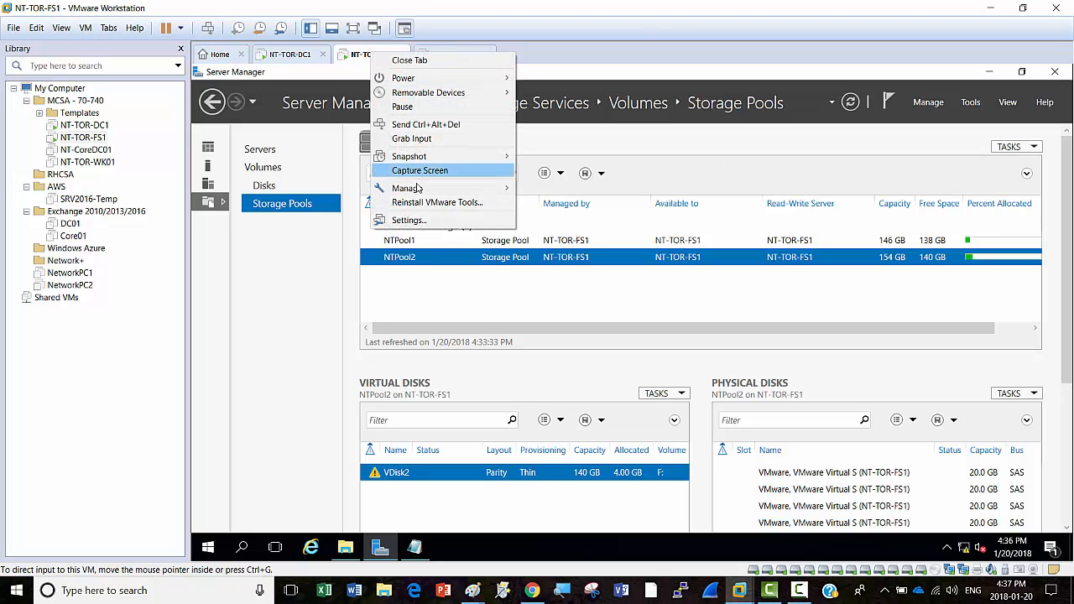
pyautogui.click(424, 220)
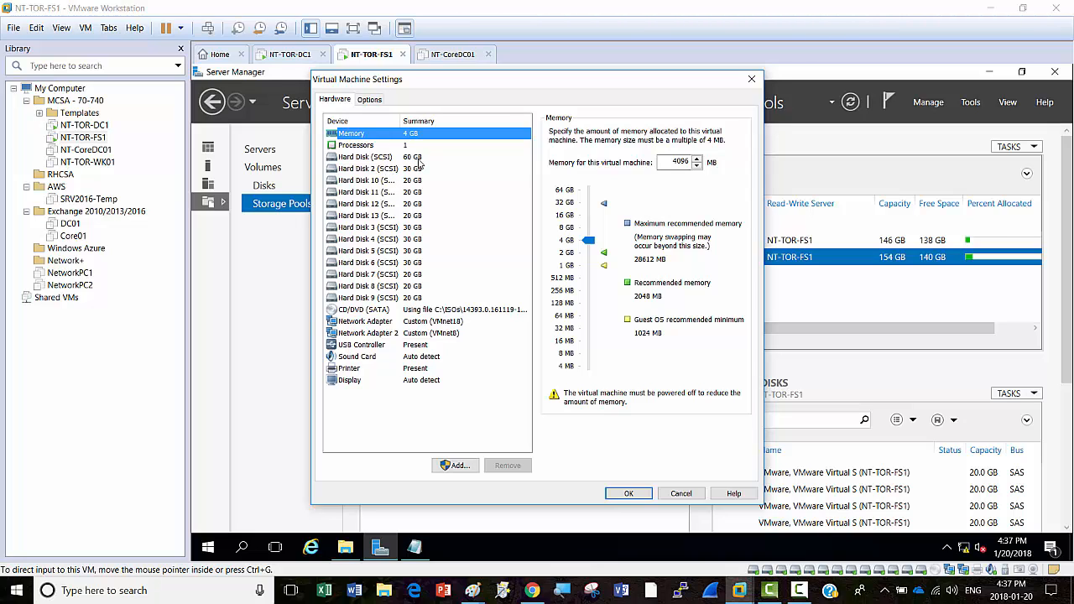
# Step: Remove Hard Disks 2, 10, 11, 12 and 13 from the VM
pyautogui.click(391, 169)
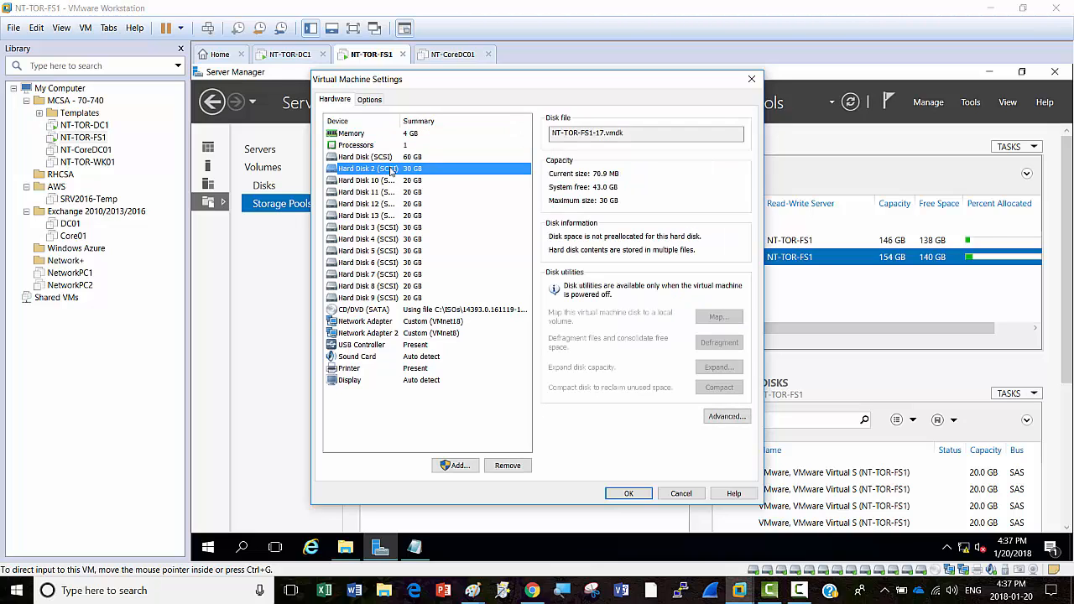
pyautogui.click(507, 466)
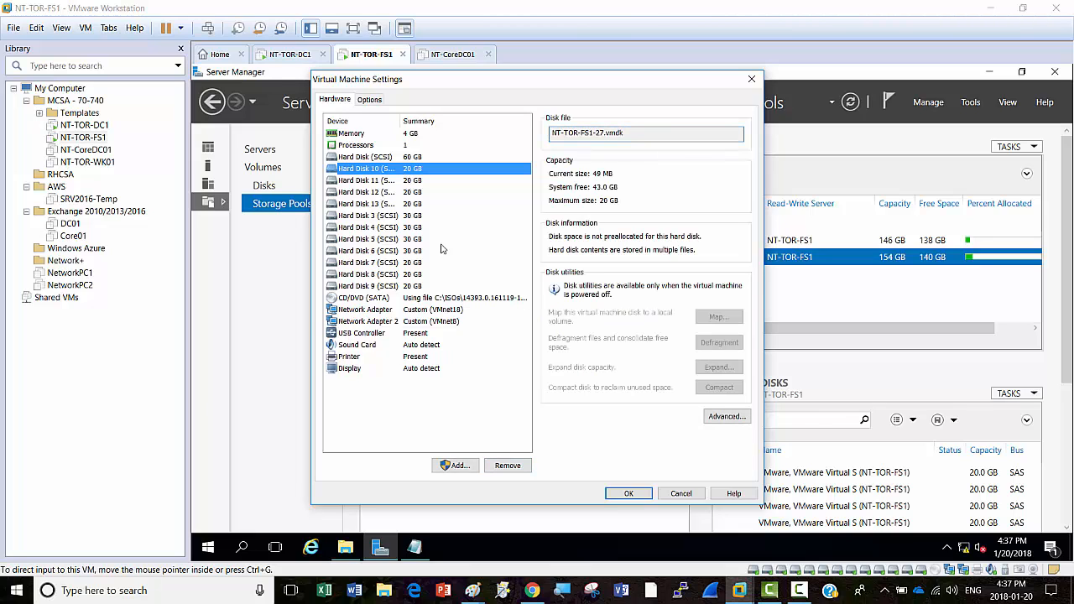
pyautogui.click(508, 466)
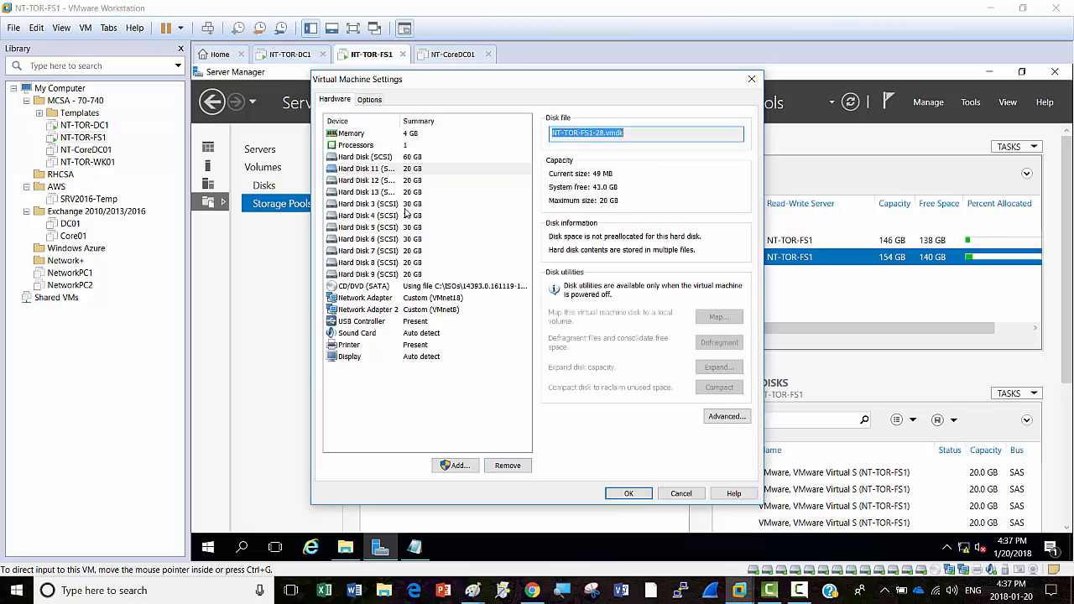
pyautogui.click(401, 172)
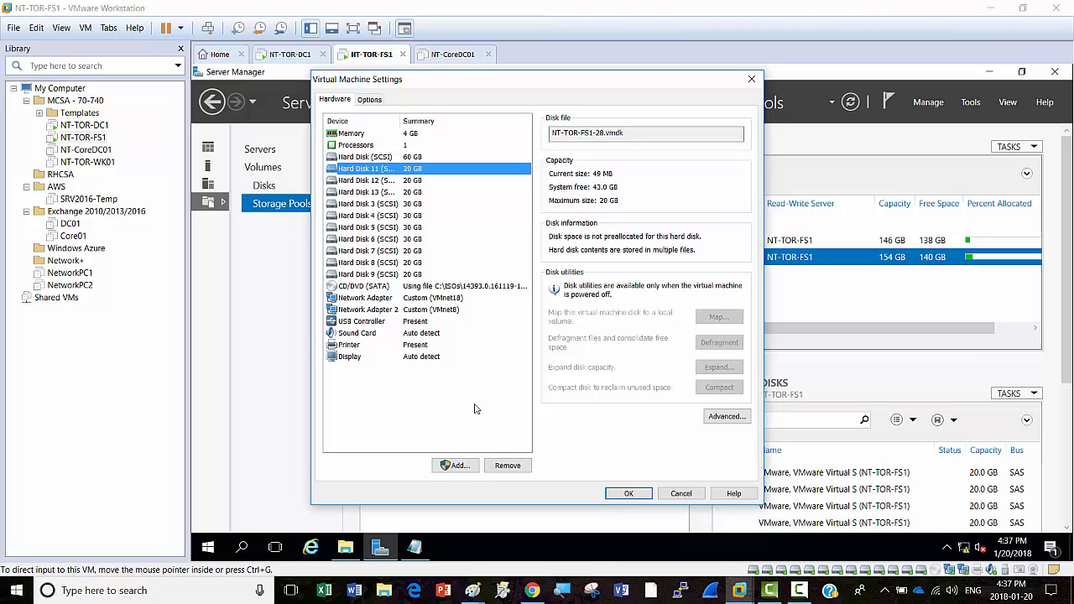
pyautogui.click(508, 466)
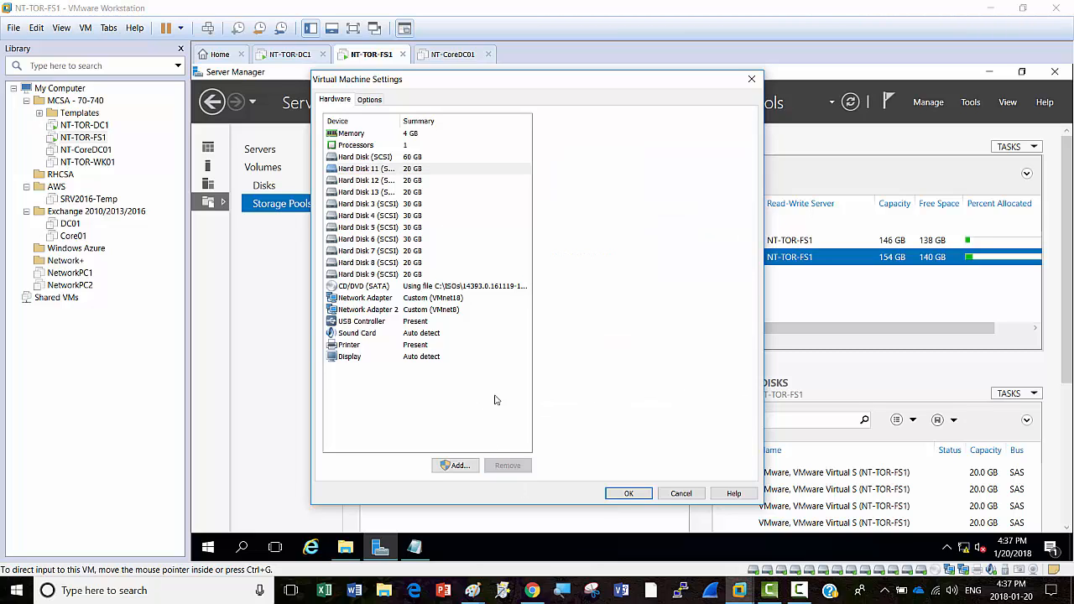
pyautogui.click(424, 170)
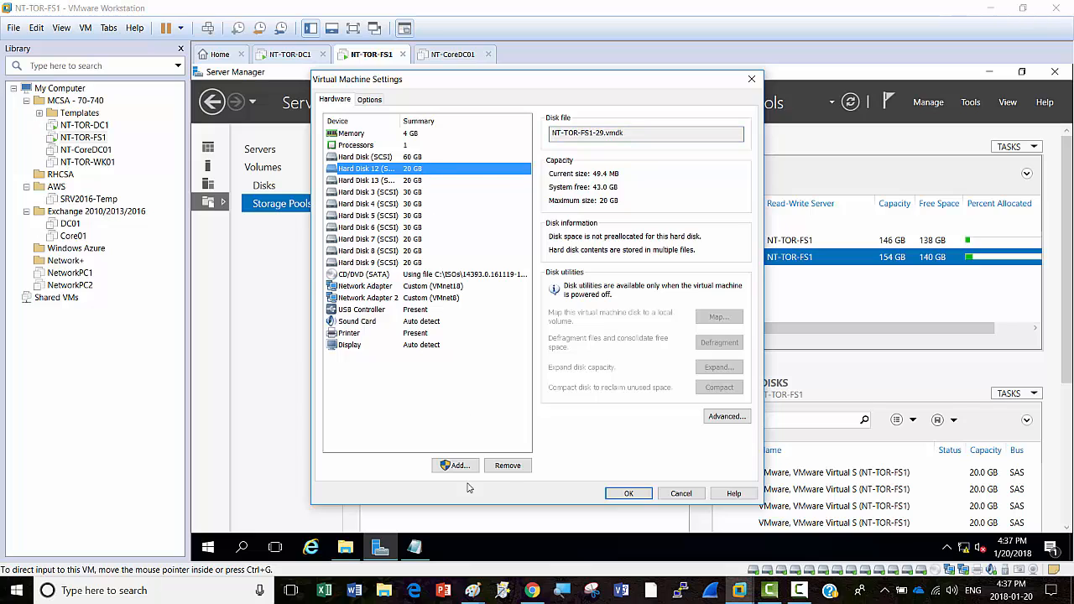
pyautogui.click(508, 467)
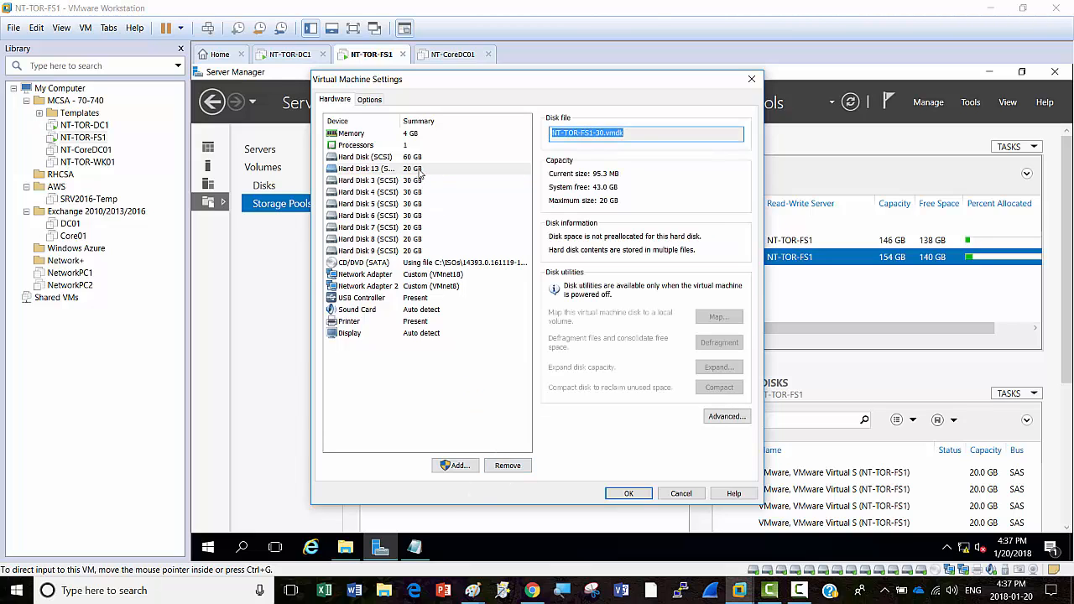
pyautogui.click(520, 470)
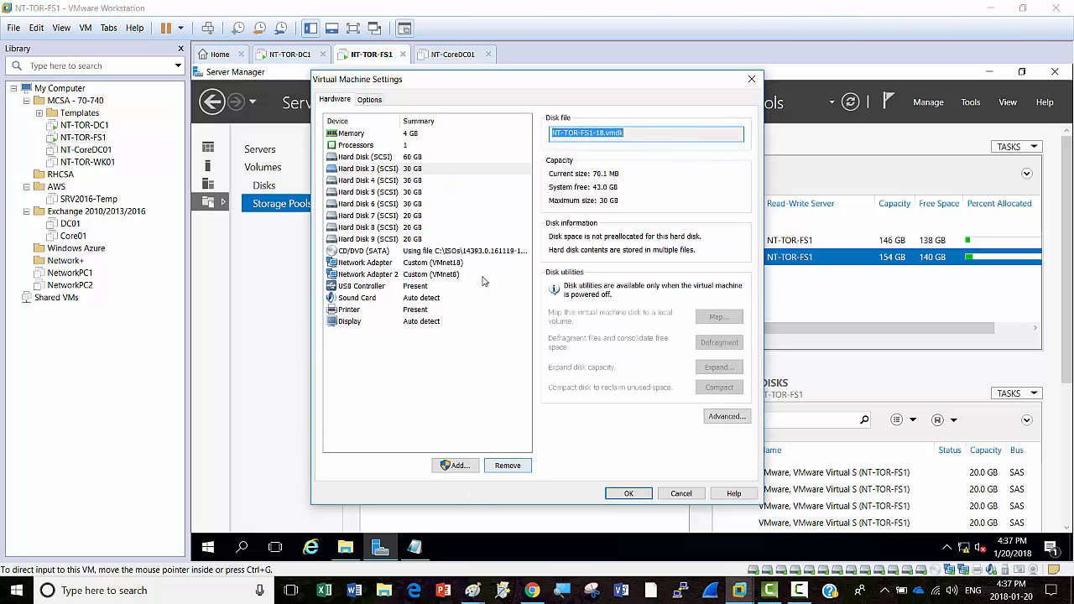
# Step: Remove Hard Disks 3 through 9, leaving only the 60 GB SCSI disk
pyautogui.click(408, 169)
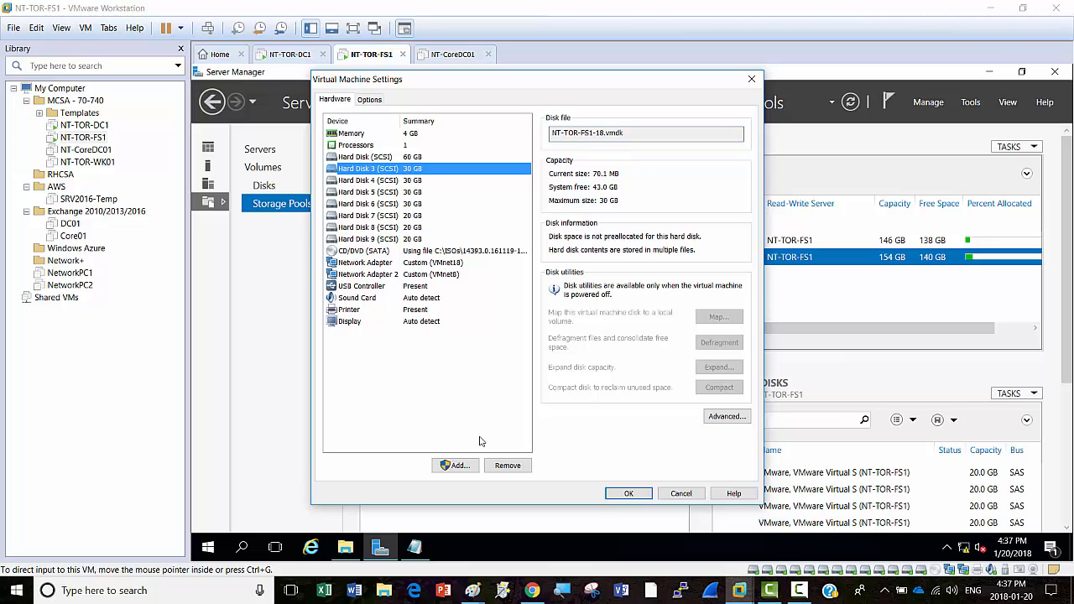
pyautogui.click(510, 471)
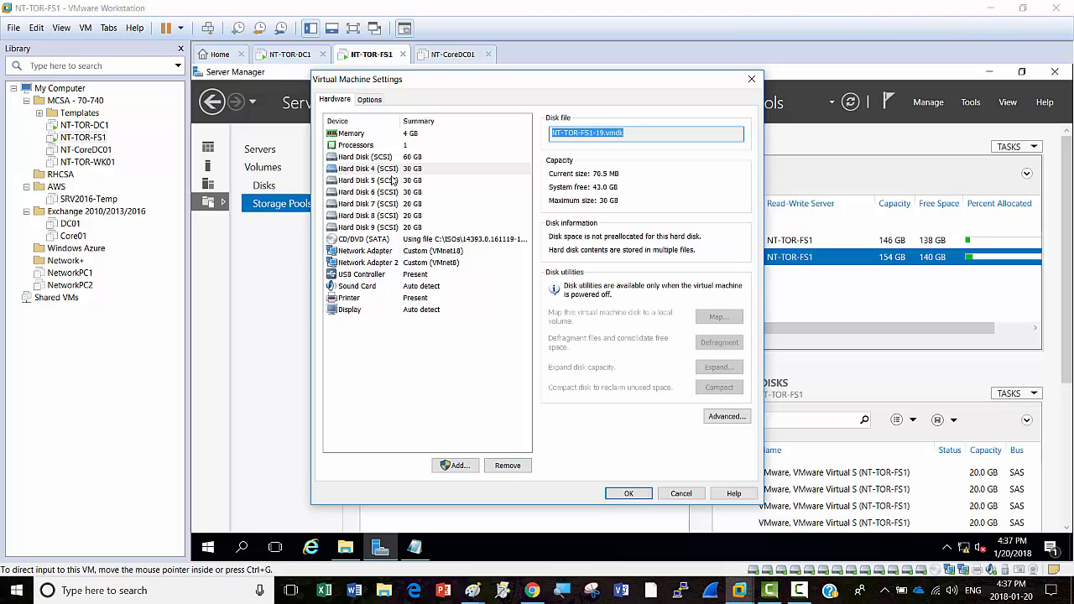
pyautogui.click(394, 169)
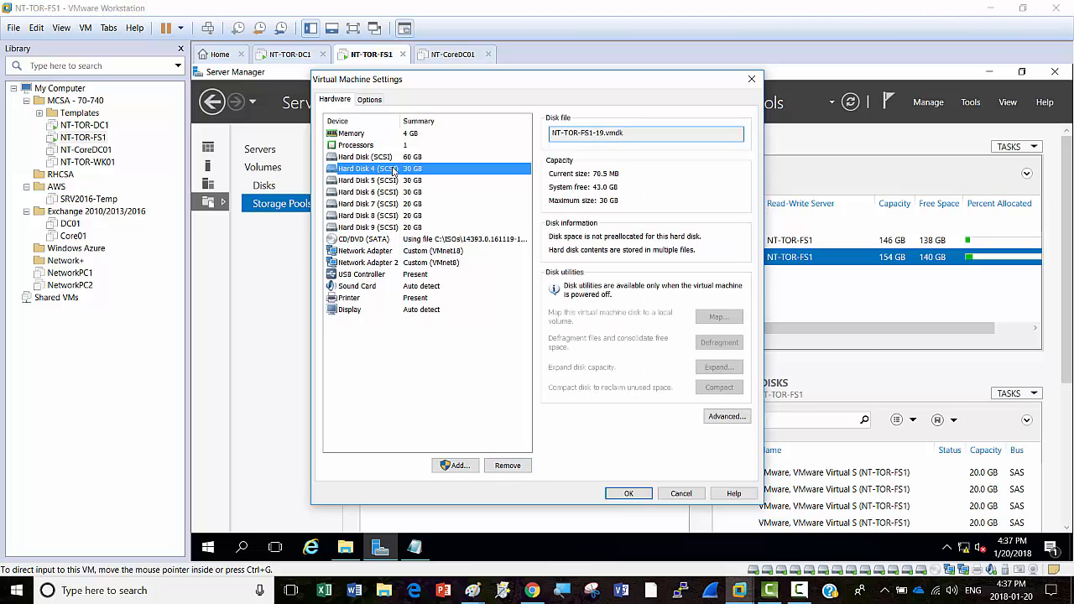
pyautogui.click(512, 468)
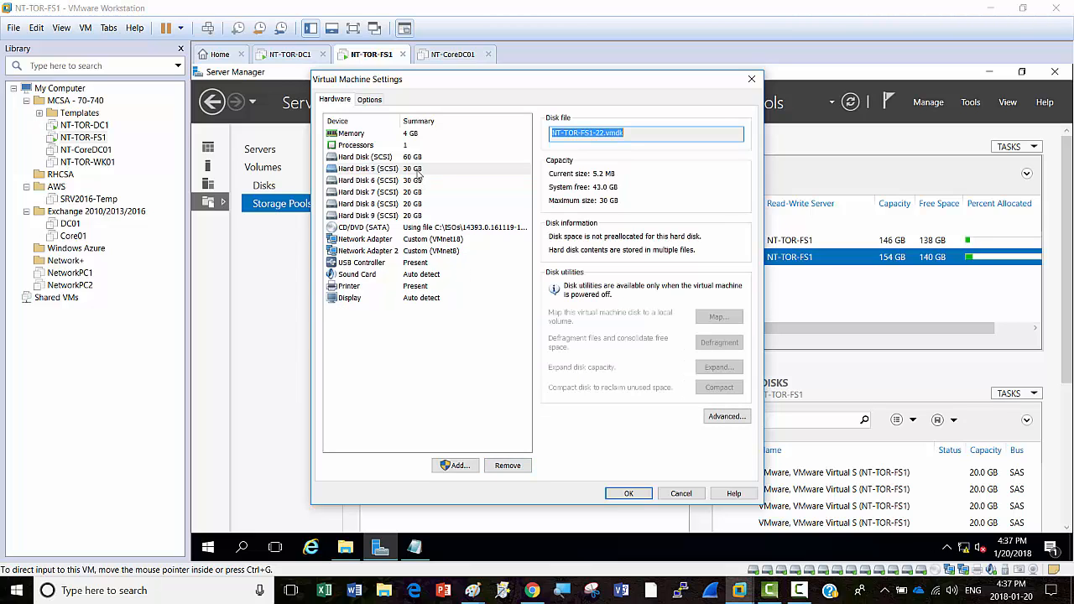
pyautogui.click(418, 171)
pyautogui.click(509, 468)
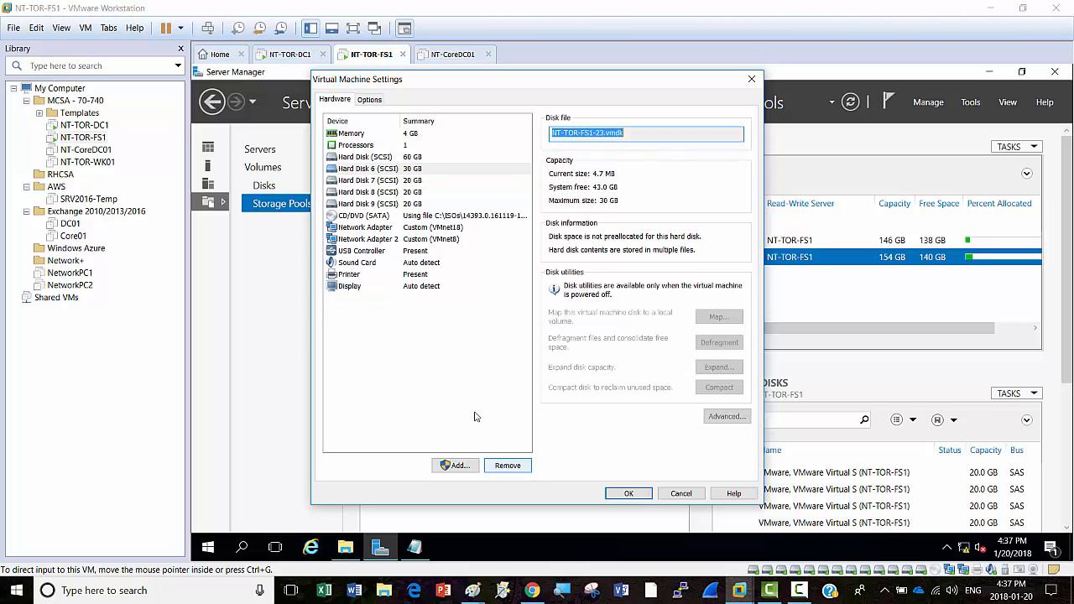
pyautogui.click(421, 171)
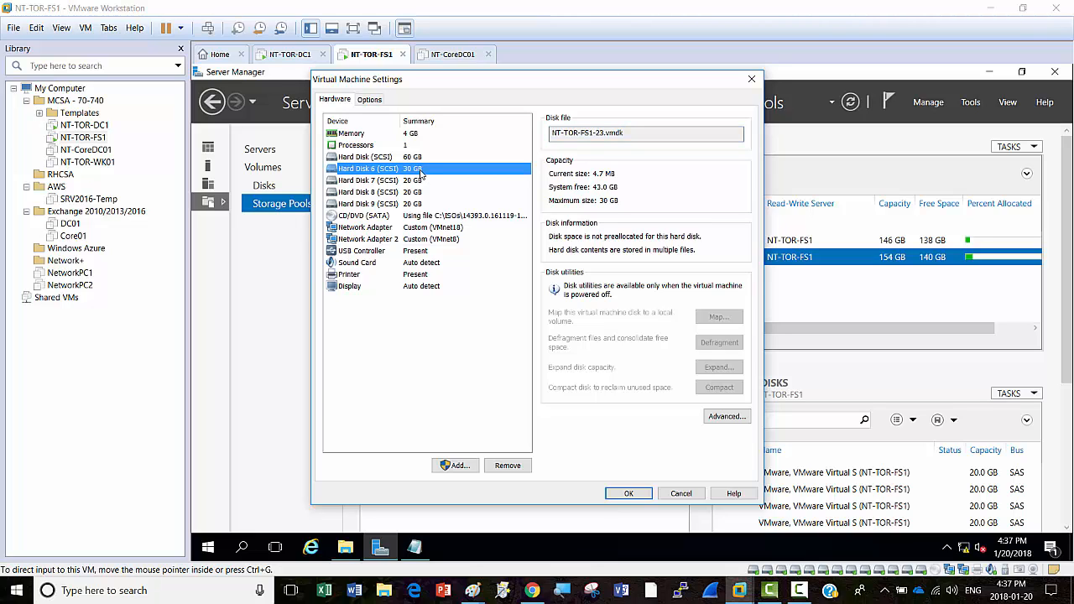
pyautogui.click(505, 467)
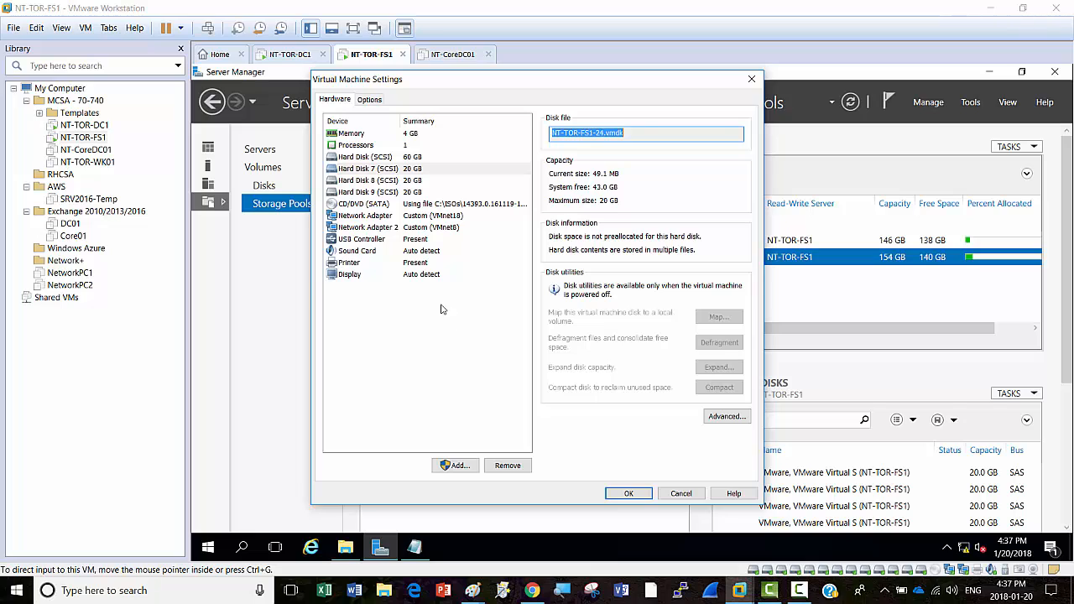
pyautogui.click(410, 172)
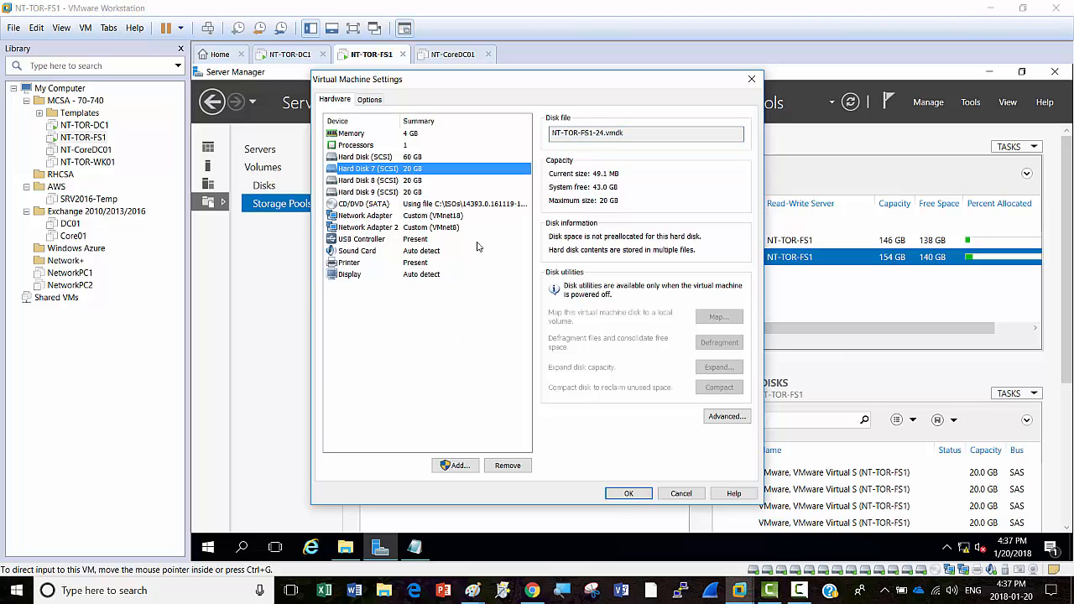
pyautogui.click(504, 468)
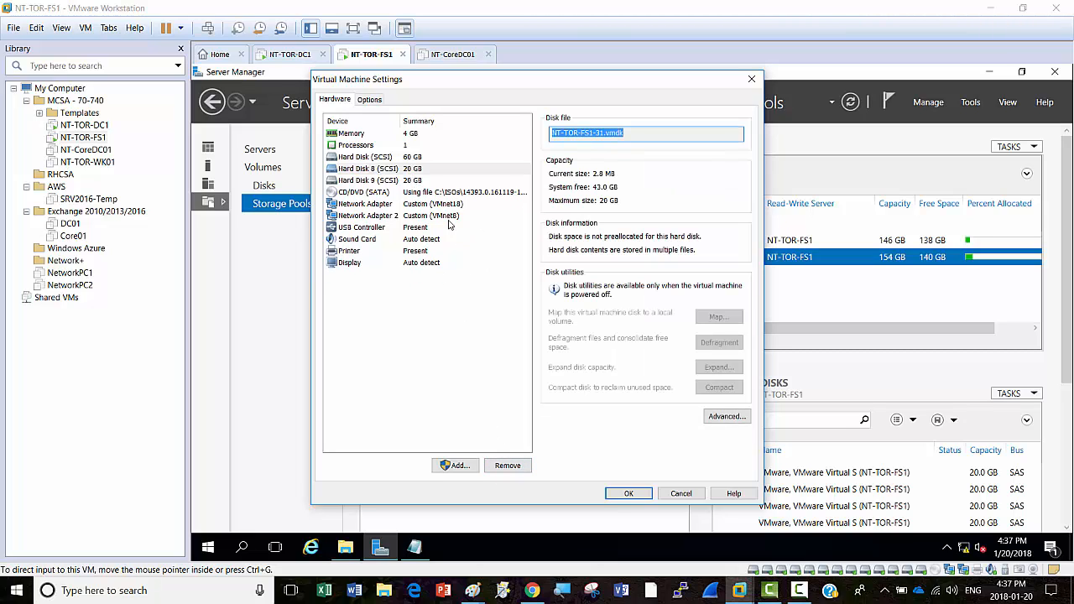
pyautogui.click(507, 467)
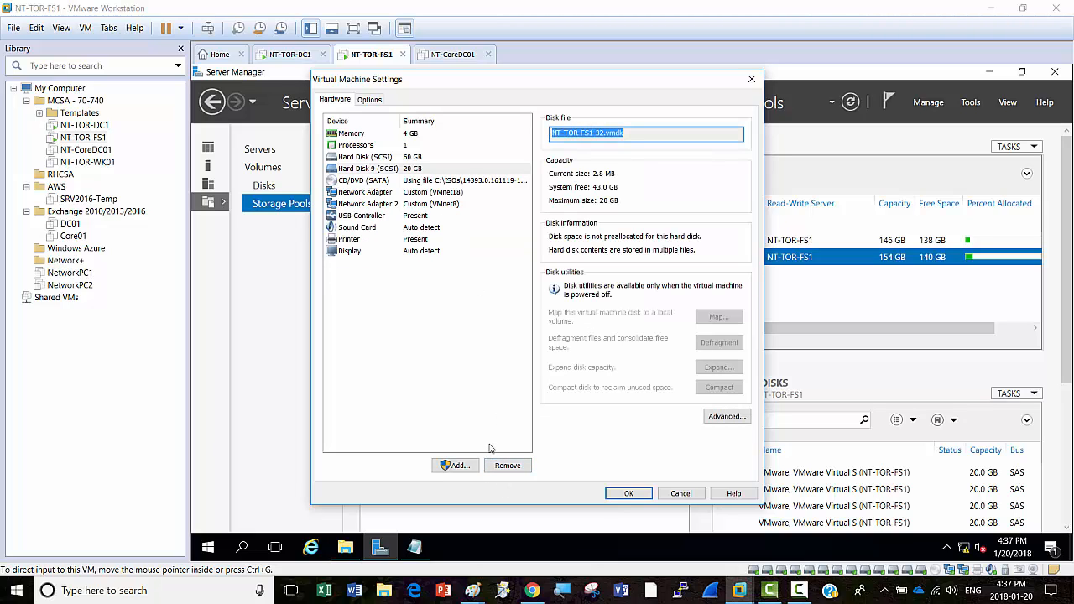
pyautogui.click(418, 170)
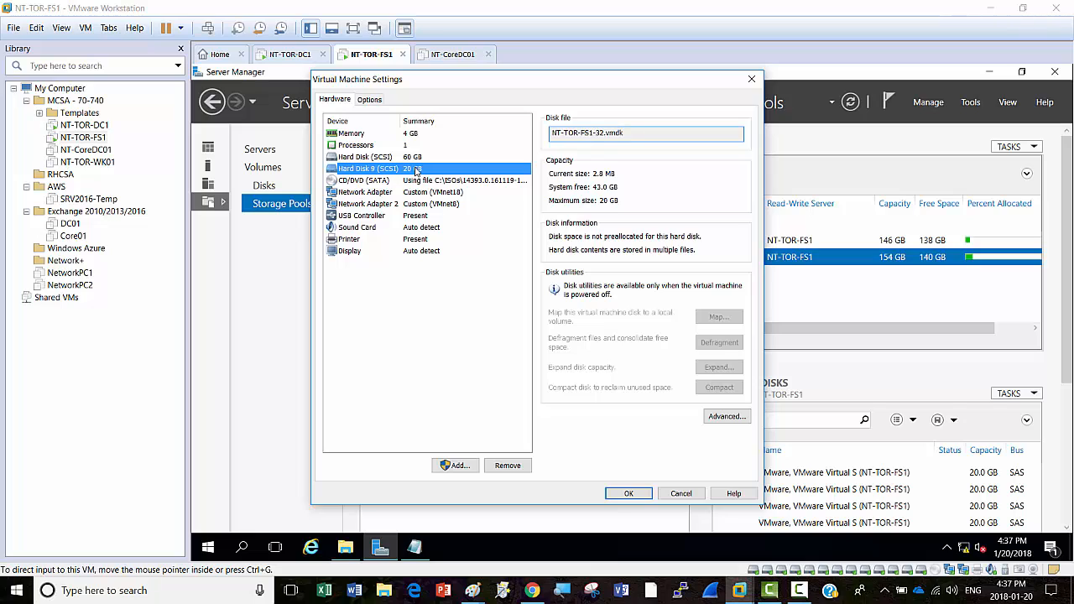
pyautogui.click(507, 466)
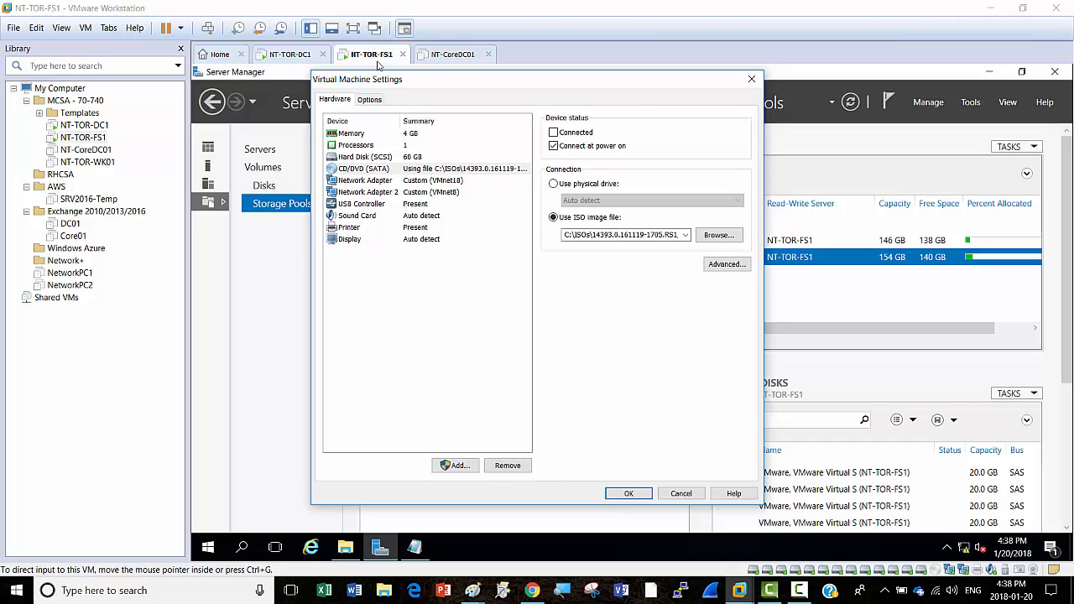
pyautogui.click(369, 316)
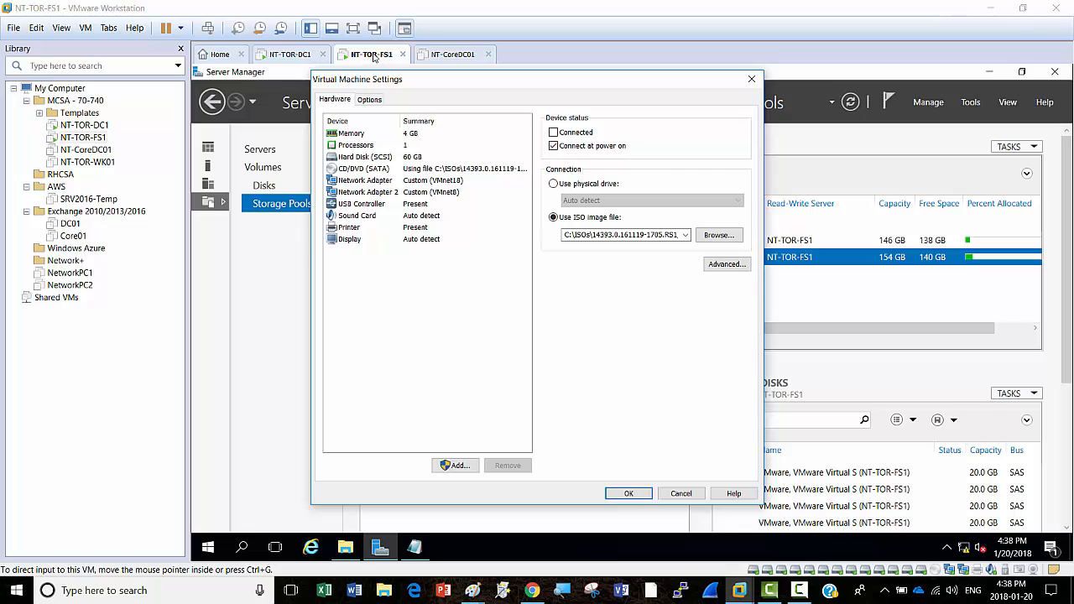
# Step: Add two new 30 GB SCSI hard disks to NT-TOR-FS1
pyautogui.click(454, 465)
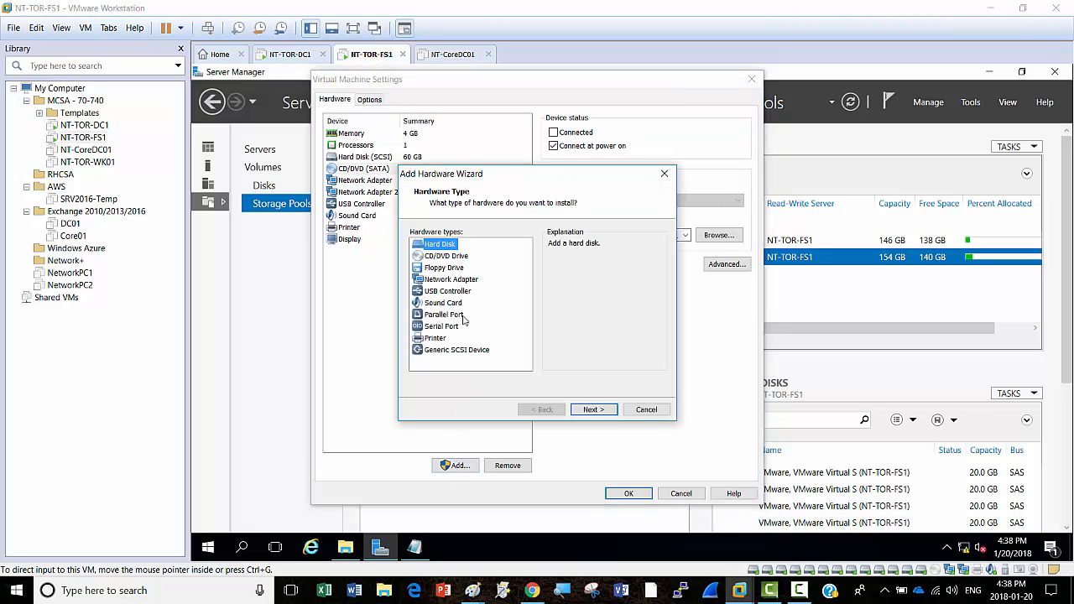
pyautogui.click(591, 410)
pyautogui.click(592, 410)
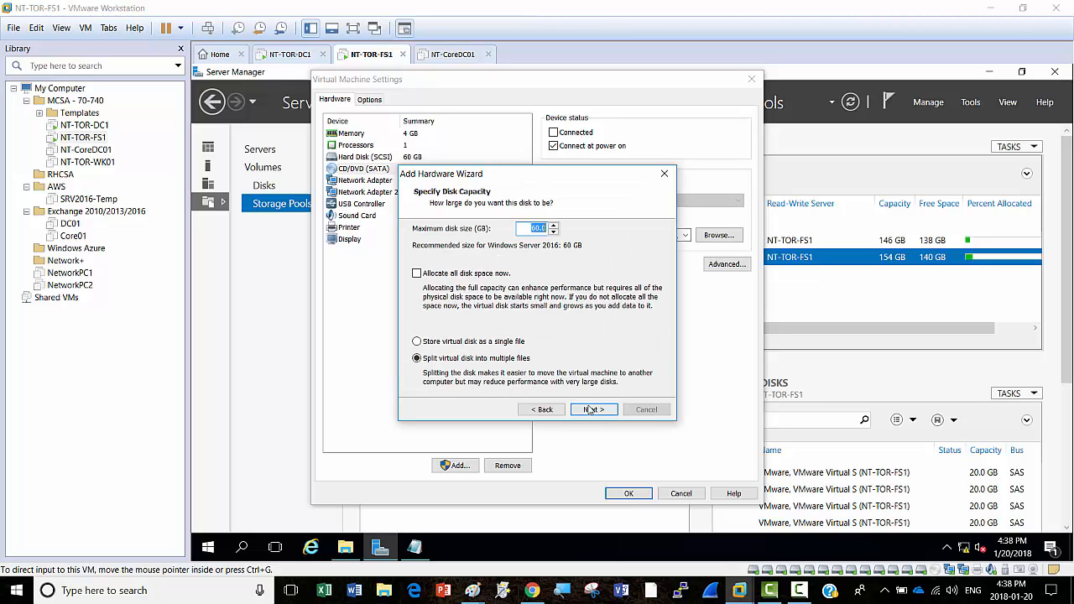
pyautogui.write('30')
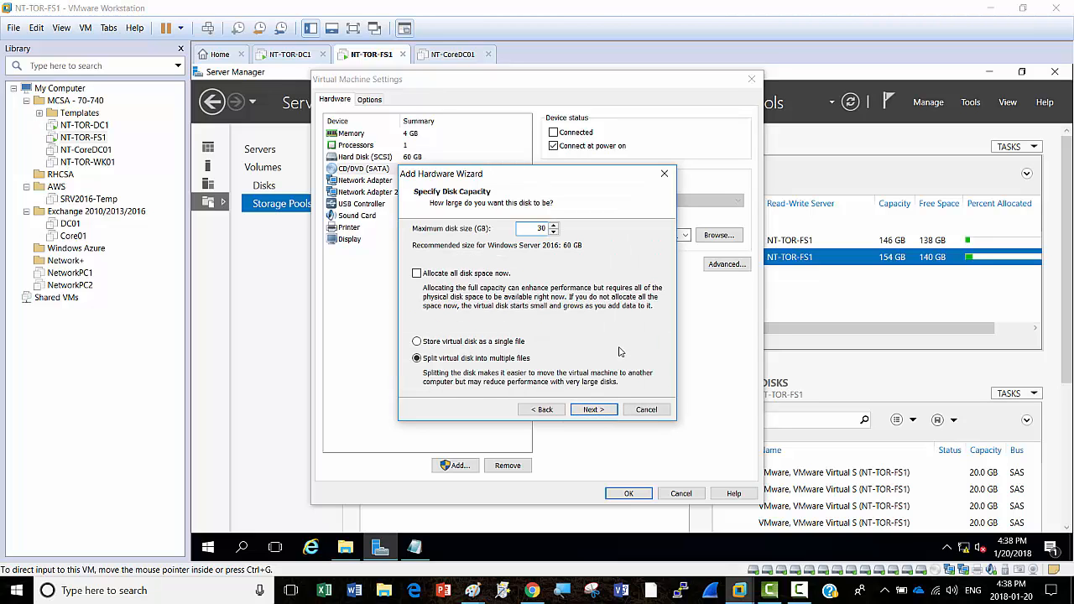
pyautogui.click(598, 412)
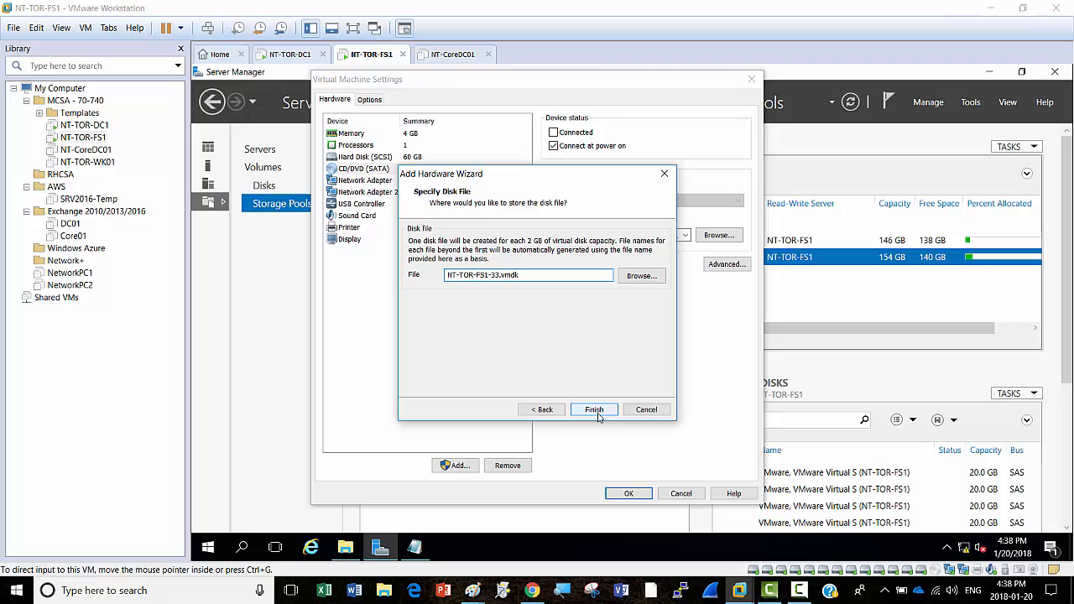
pyautogui.click(594, 410)
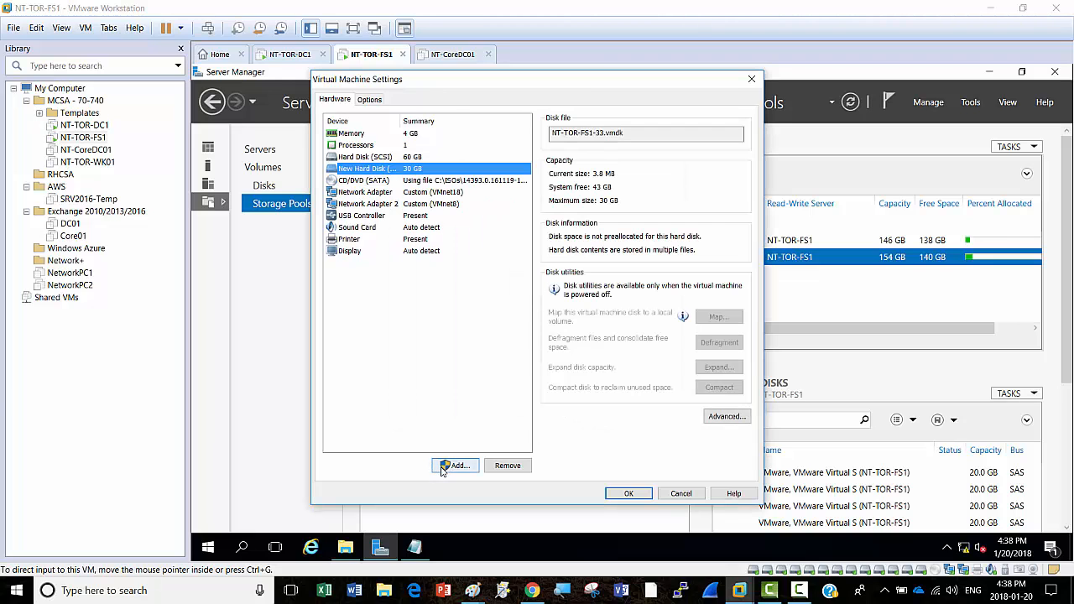
pyautogui.click(453, 466)
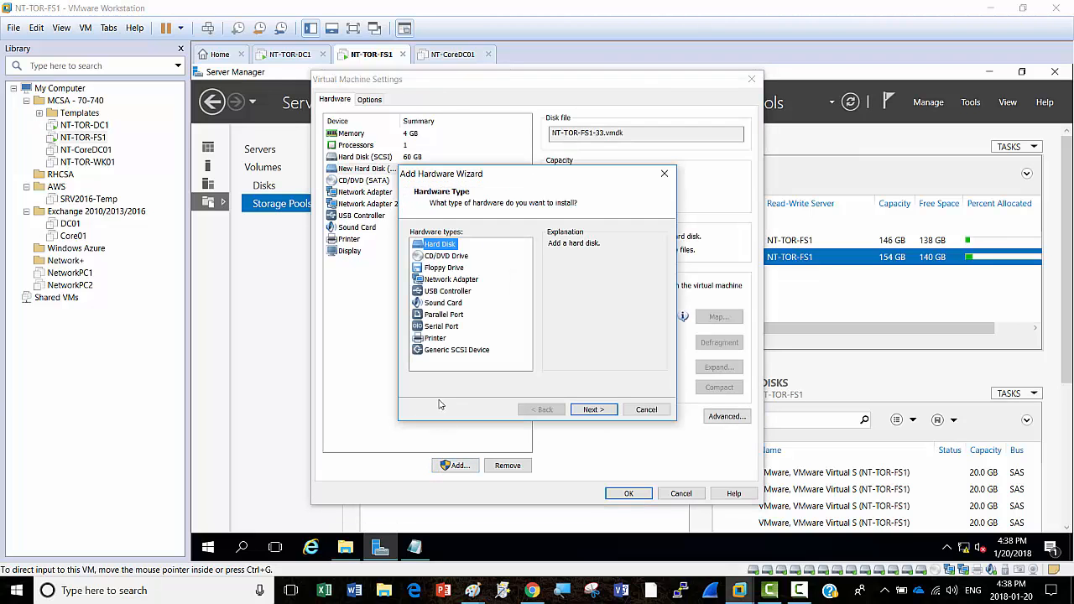
pyautogui.click(594, 410)
pyautogui.click(593, 409)
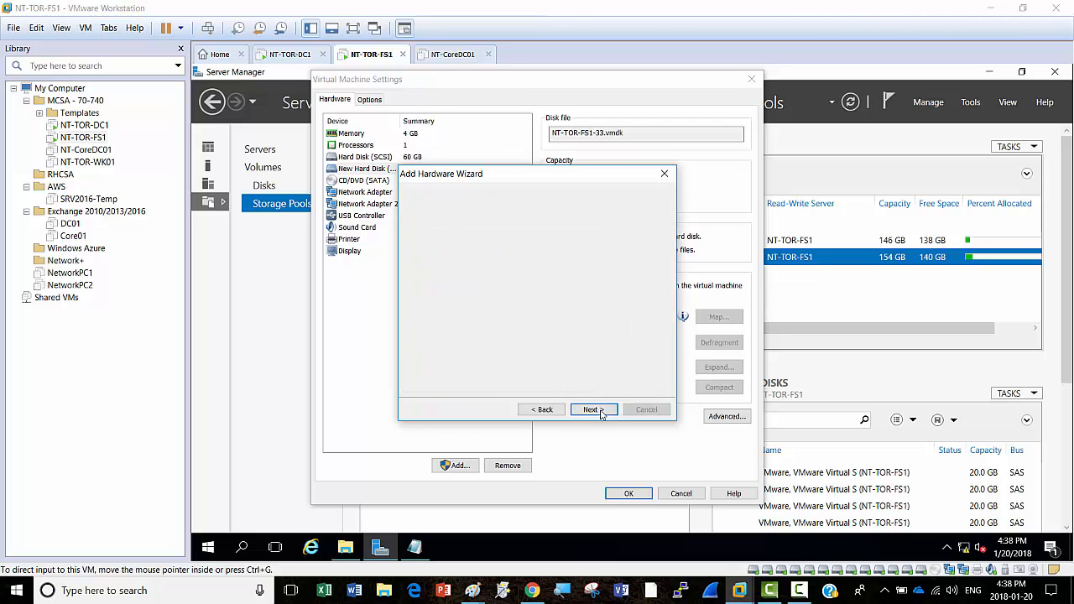
pyautogui.click(593, 410)
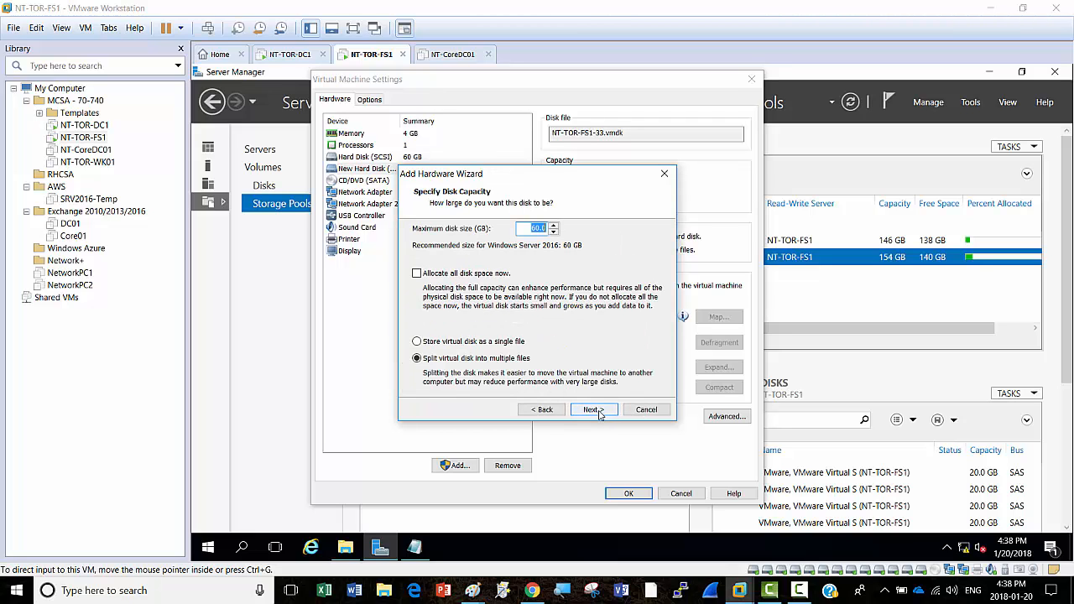
pyautogui.write('30')
pyautogui.click(592, 410)
pyautogui.click(591, 411)
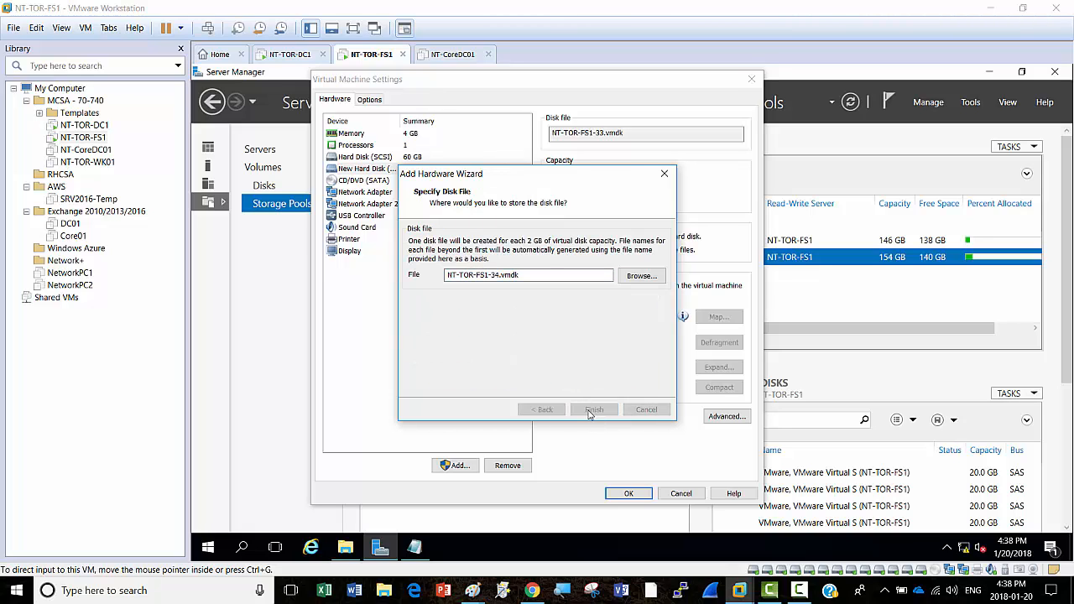
# Step: Add two new 20 GB SCSI hard disks to NT-TOR-FS1
pyautogui.click(451, 467)
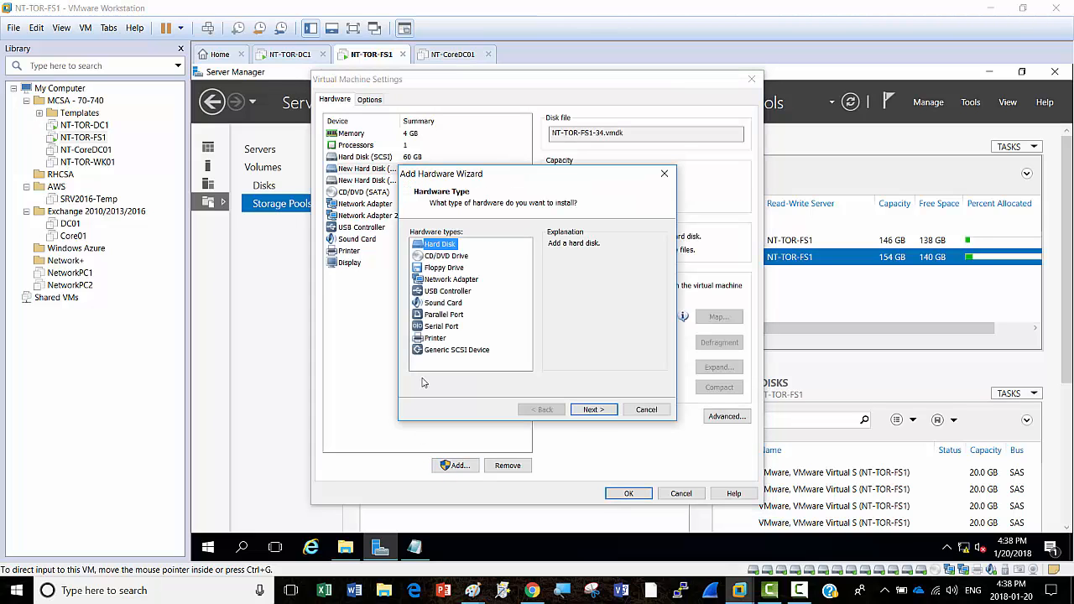
pyautogui.click(592, 411)
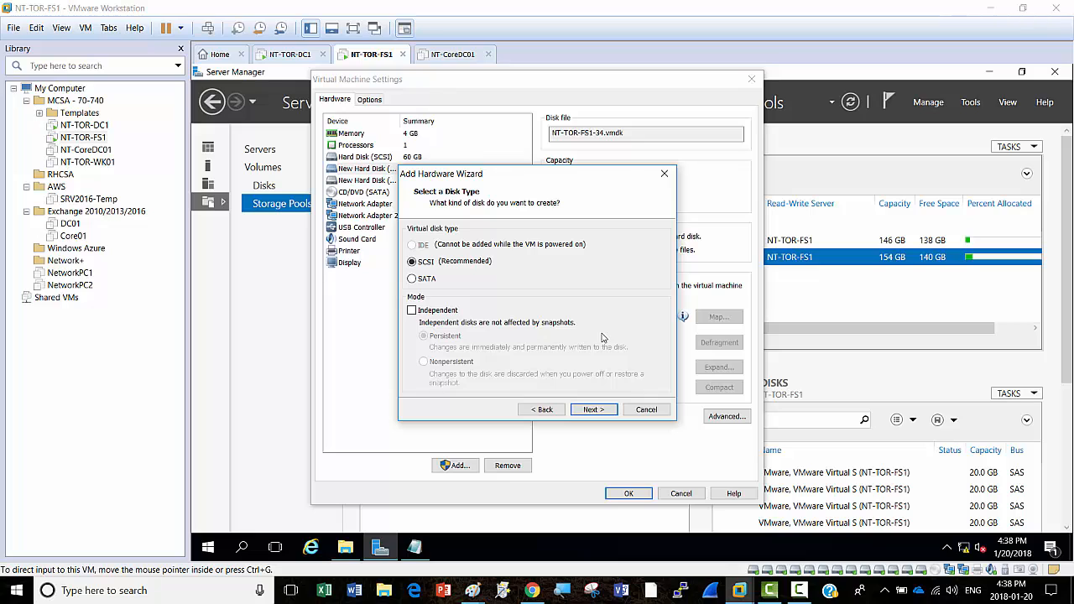
pyautogui.click(593, 410)
pyautogui.click(593, 410)
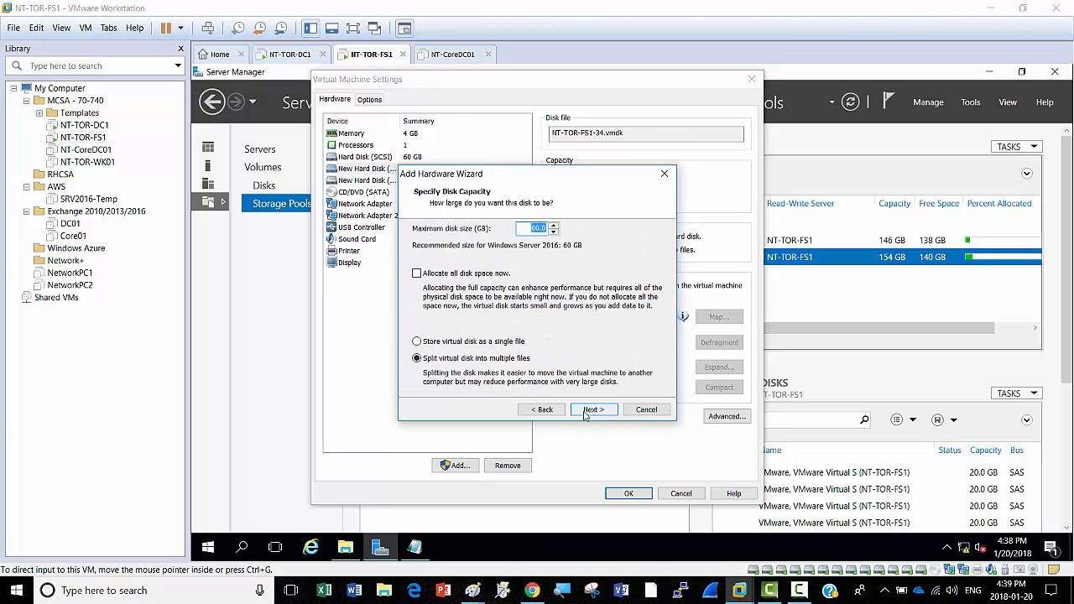
pyautogui.write('20')
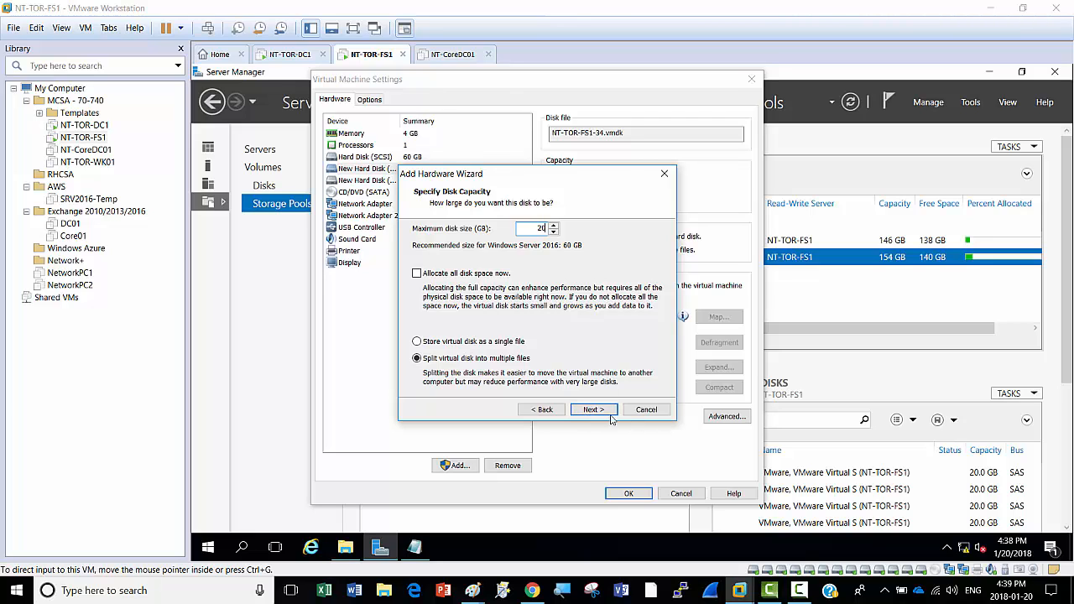
pyautogui.click(592, 410)
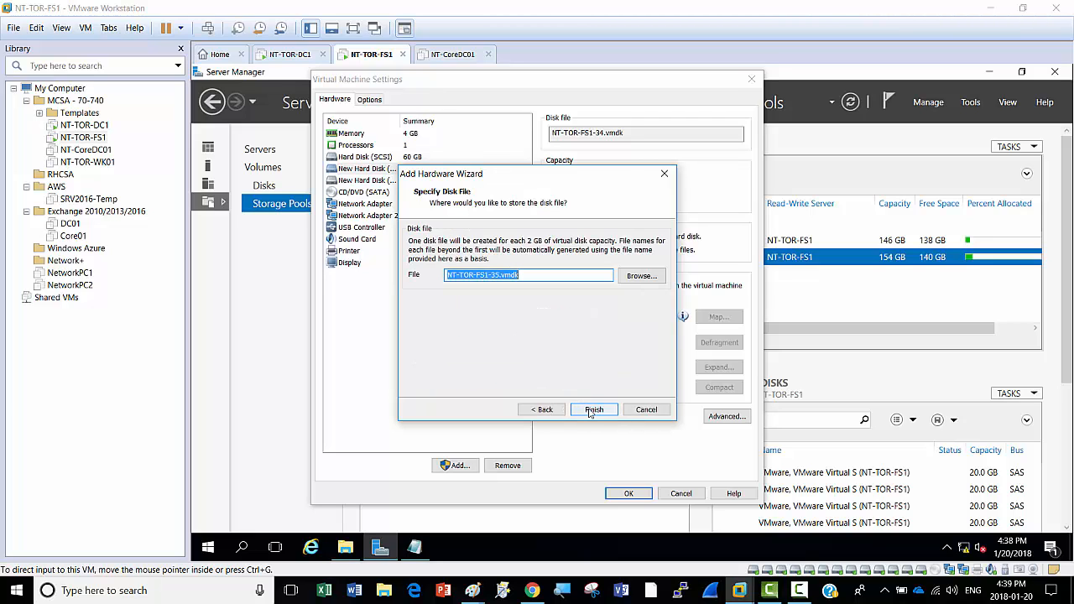
pyautogui.click(592, 411)
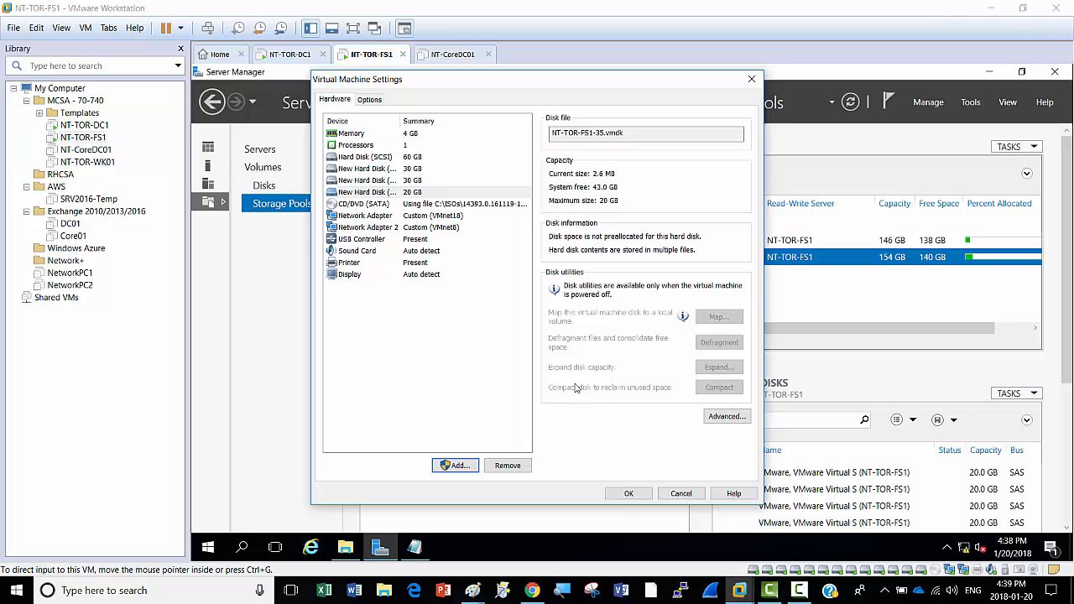
pyautogui.click(453, 466)
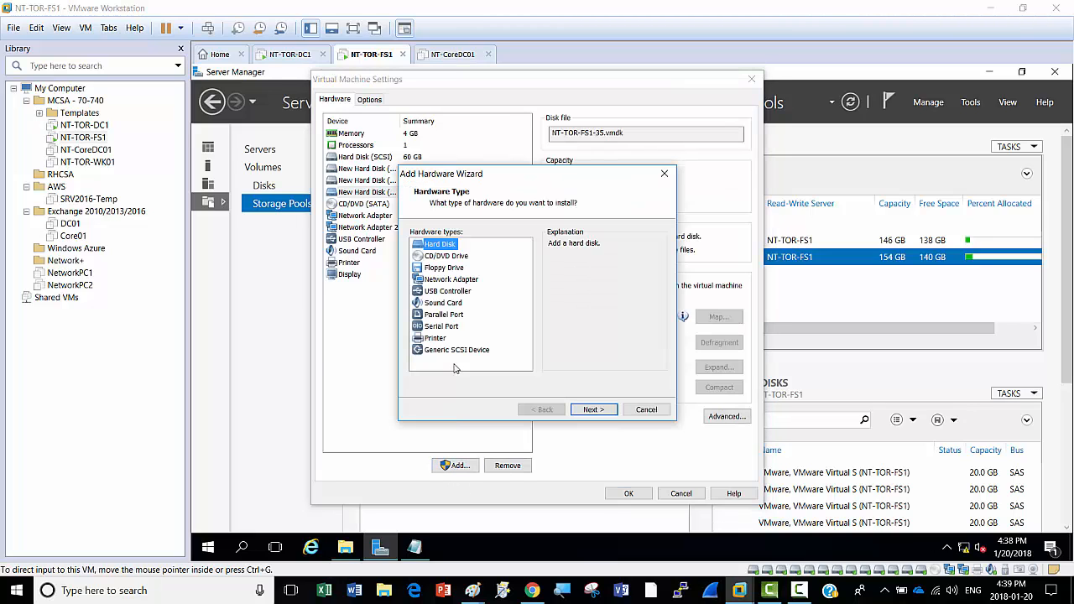
pyautogui.click(593, 410)
pyautogui.click(594, 410)
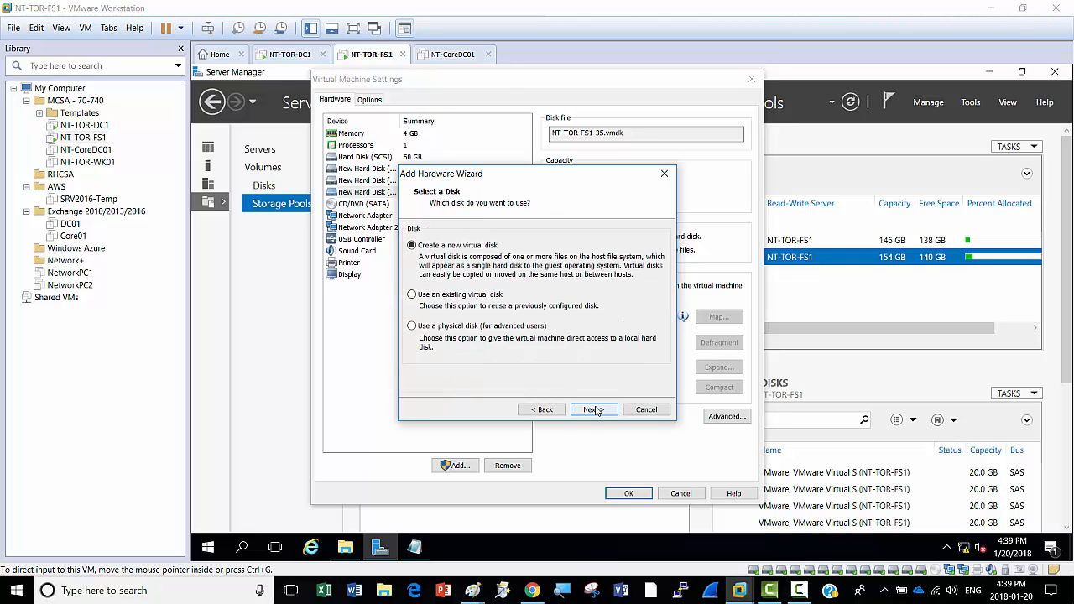
pyautogui.click(592, 407)
pyautogui.write('20')
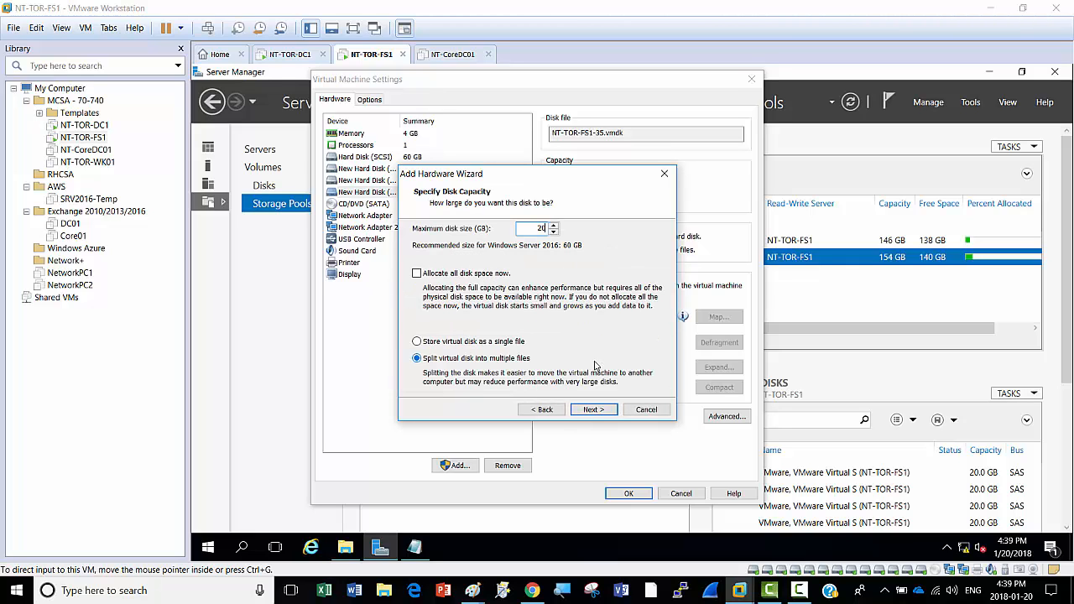
pyautogui.click(592, 410)
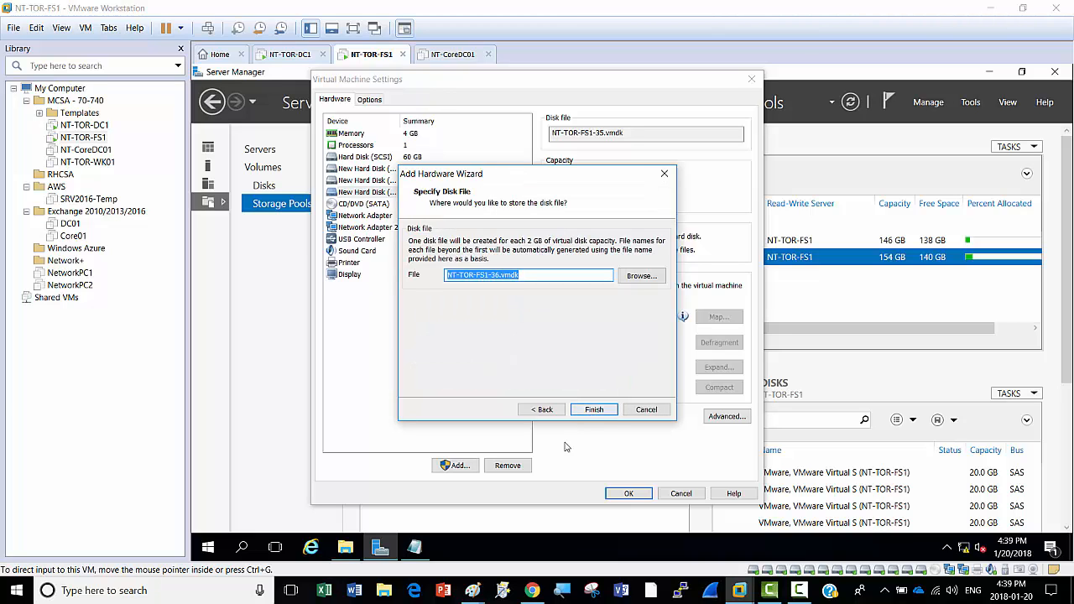
pyautogui.click(600, 411)
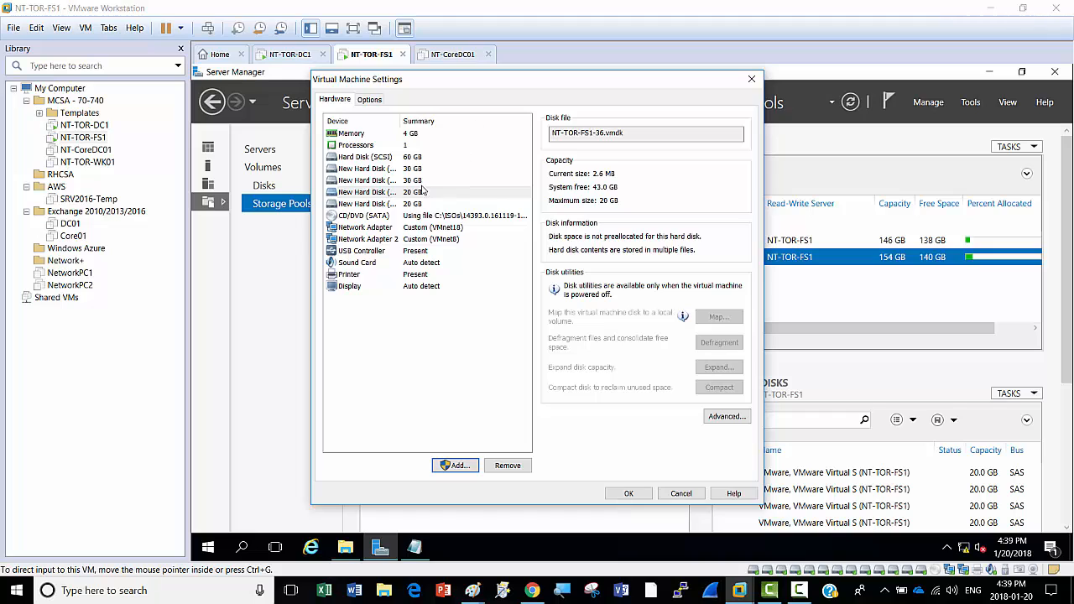
# Step: Save the VM settings and refresh Storage Pools, now showing only Primordial with four disks
pyautogui.click(628, 493)
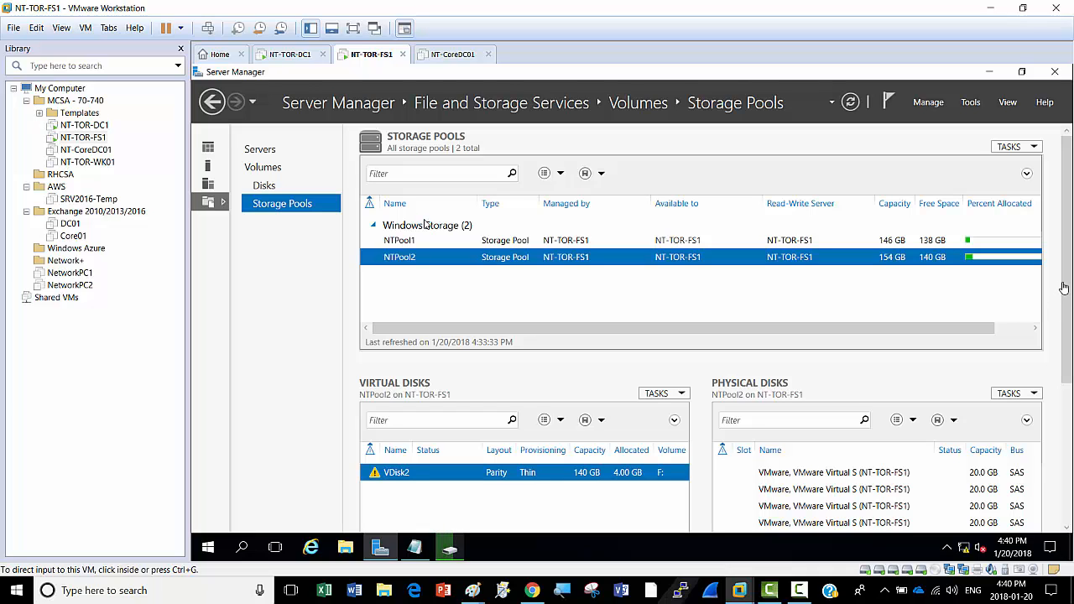
pyautogui.moveTo(1063, 287); pyautogui.dragTo(1062, 242)
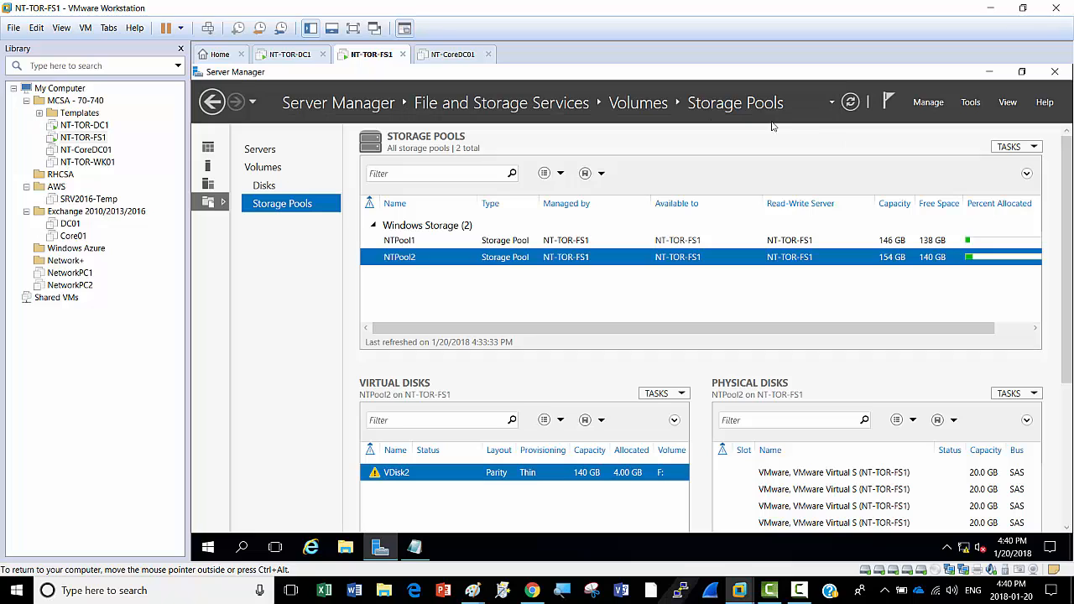
pyautogui.click(850, 103)
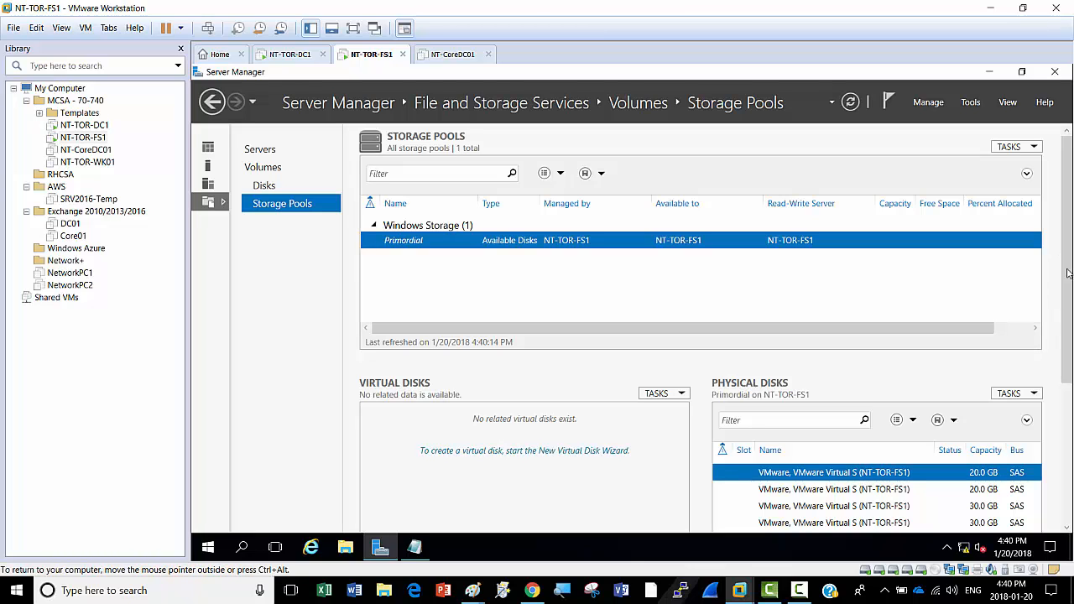
pyautogui.moveTo(1068, 273); pyautogui.dragTo(1069, 322)
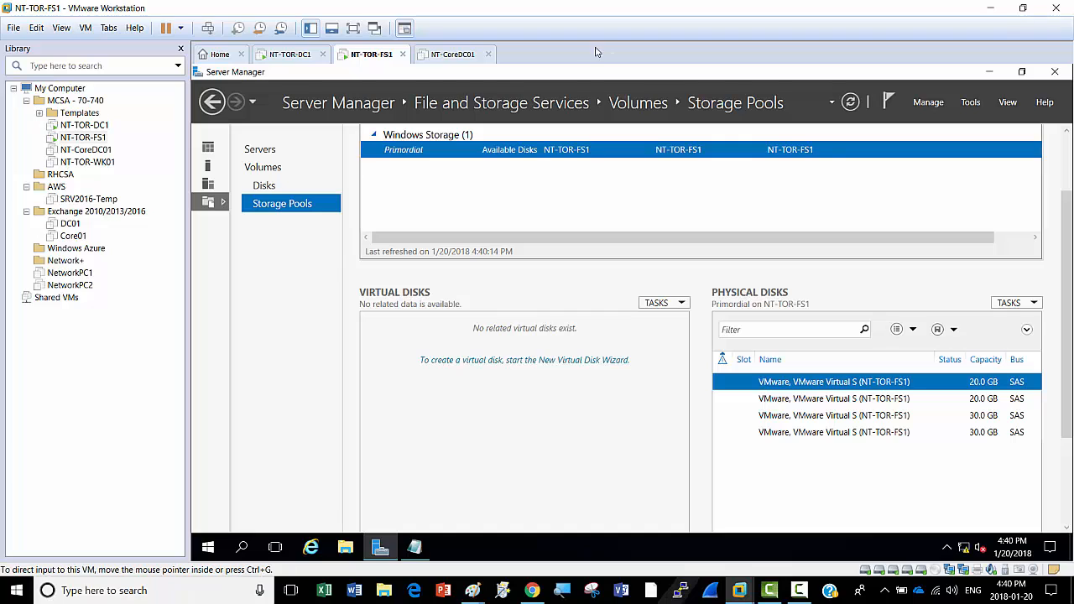
pyautogui.scroll(2, 503, 244)
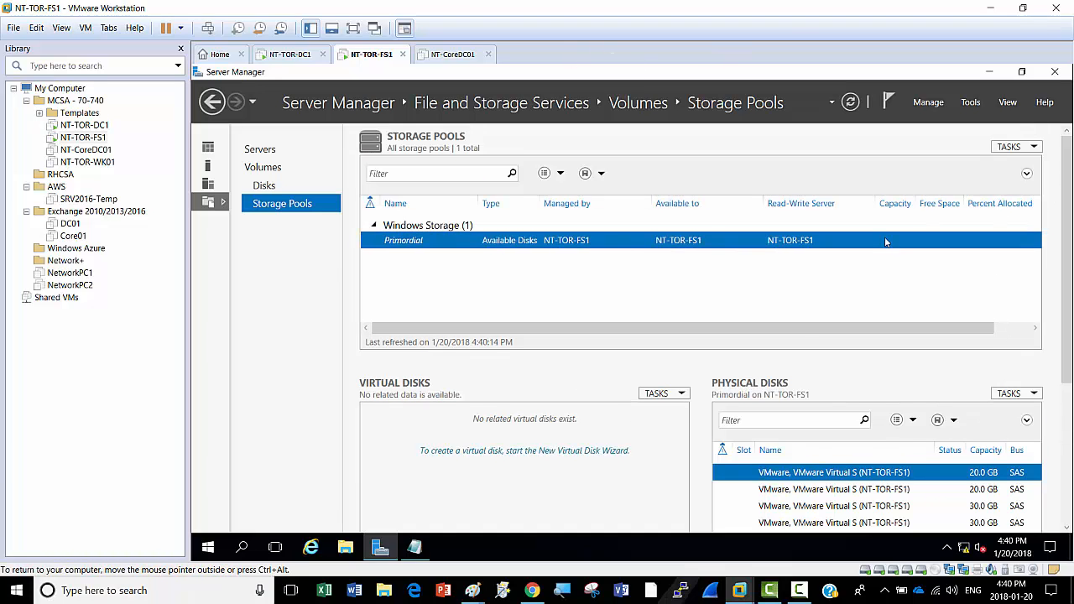
# Step: Start a New Storage Pool from Primordial, with the wizard maximized
pyautogui.rightClick(427, 243)
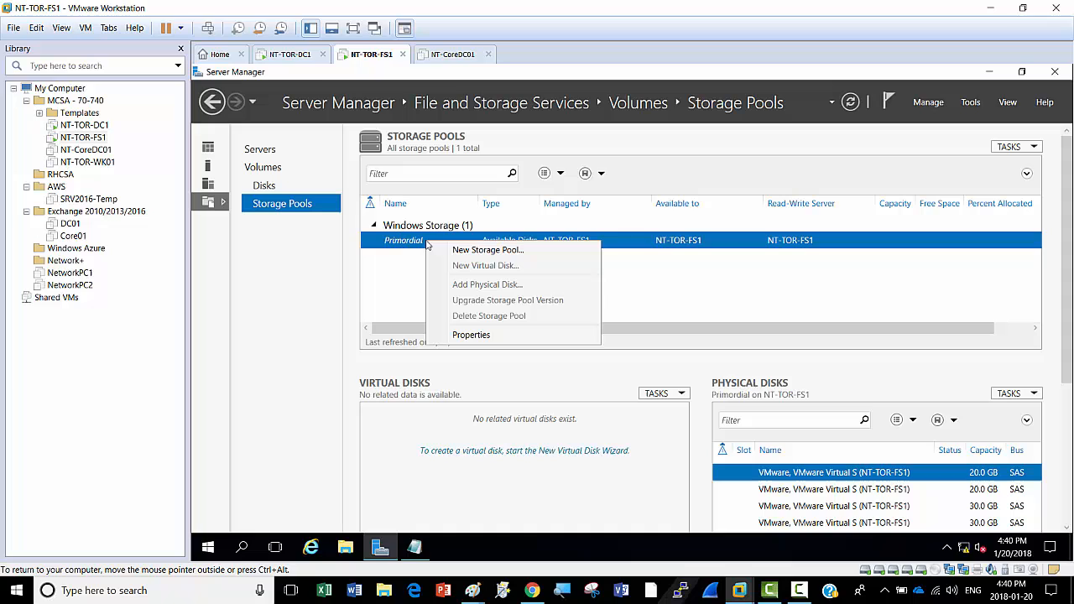
pyautogui.click(482, 251)
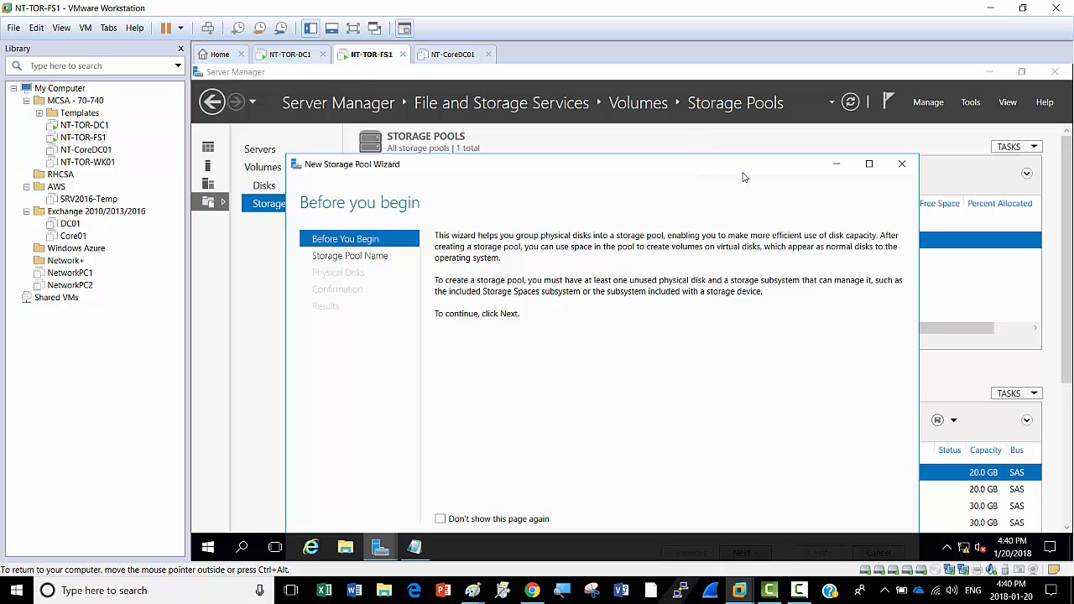
pyautogui.moveTo(1068, 190)
pyautogui.mouseDown()
pyautogui.moveTo(1072, 305)
pyautogui.moveTo(1071, 171)
pyautogui.mouseUp()
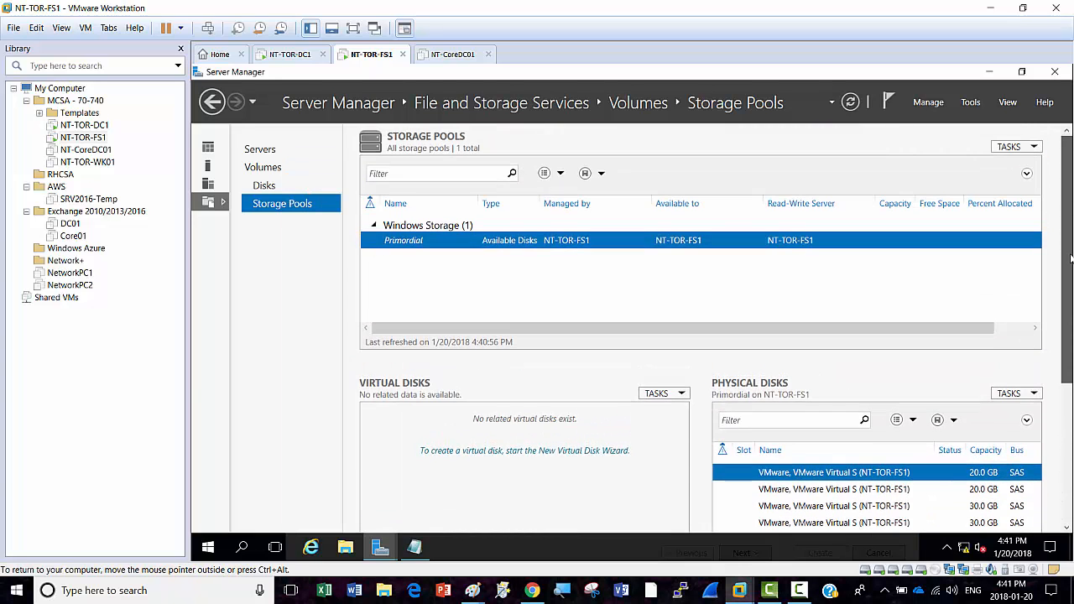
pyautogui.moveTo(1071, 259); pyautogui.dragTo(1071, 397)
pyautogui.moveTo(391, 552)
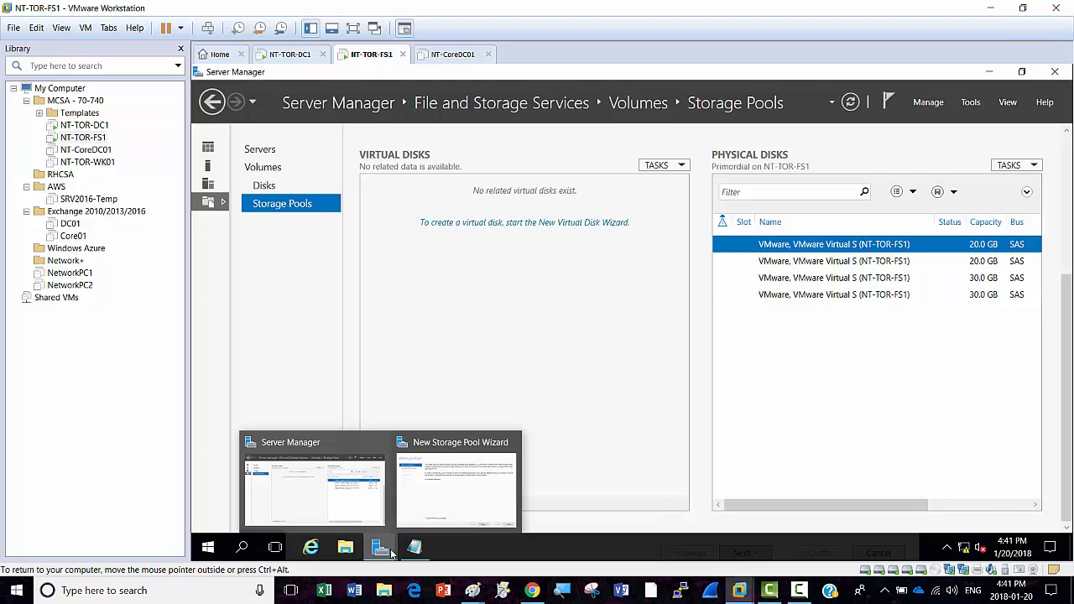
pyautogui.click(467, 491)
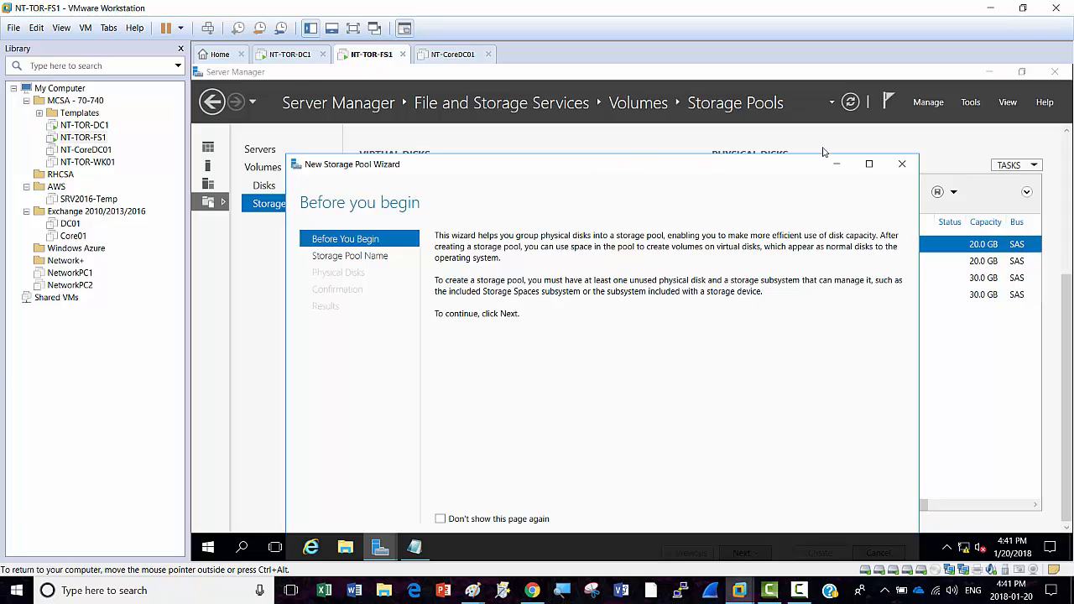
pyautogui.click(869, 163)
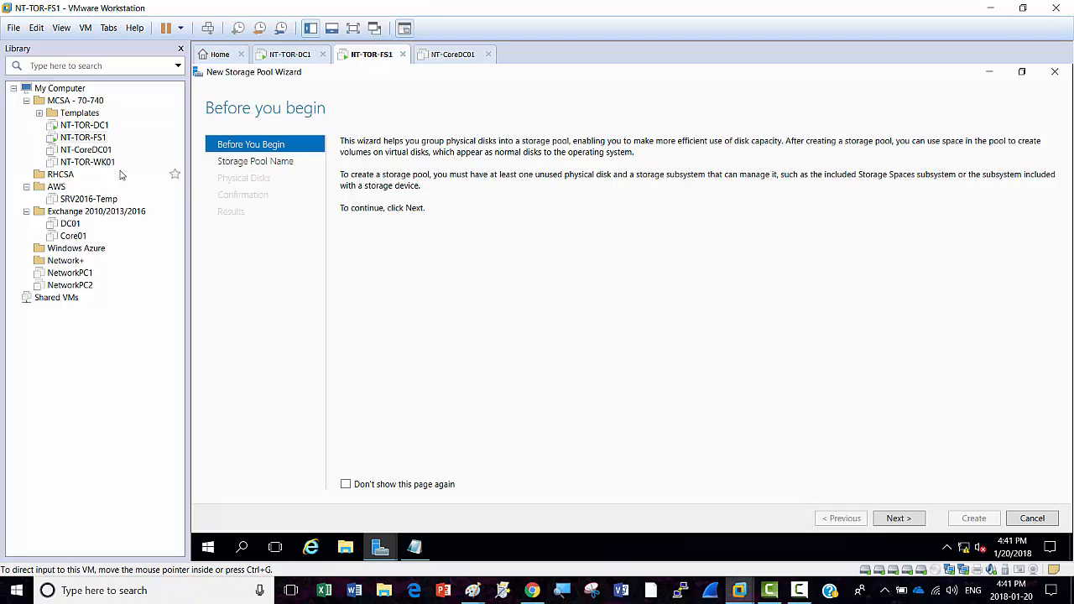
pyautogui.click(898, 519)
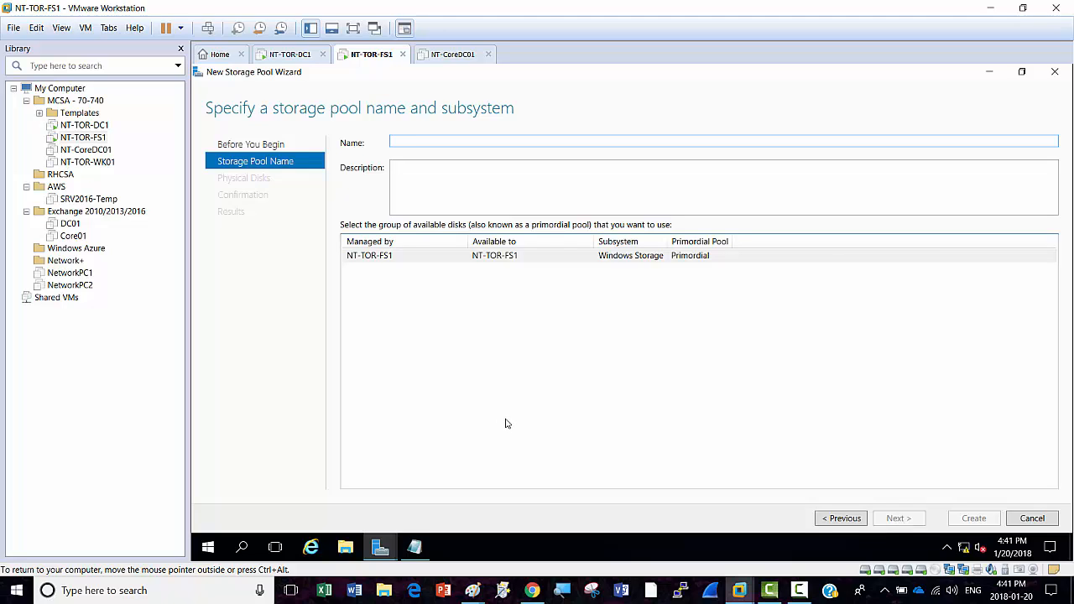
# Step: Name the pool Raid10-1, include both 20 GB disks, and create it
pyautogui.write('P')
pyautogui.write('ai')
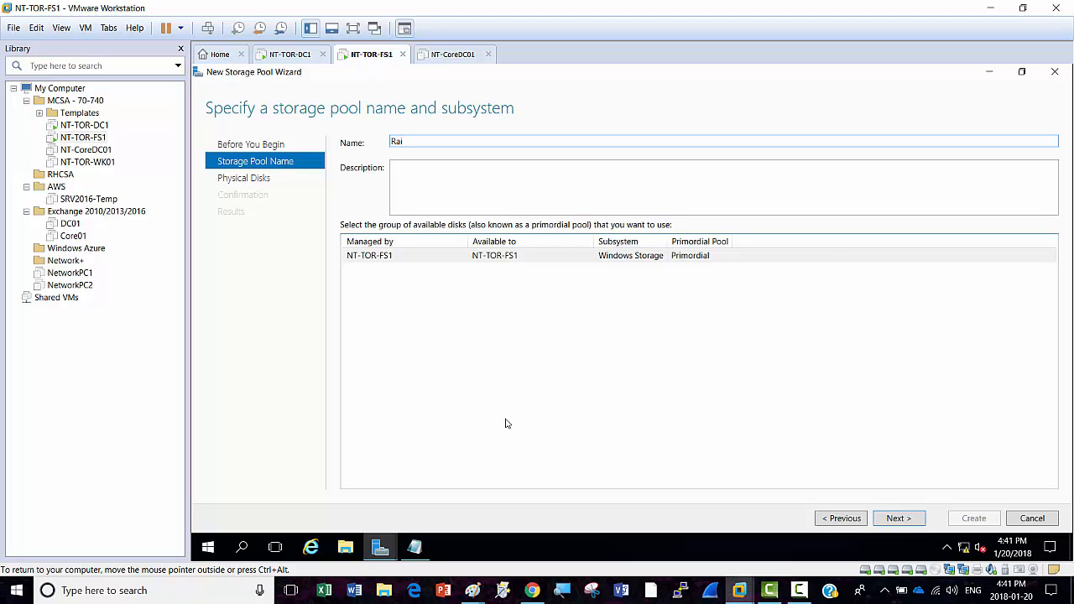
pyautogui.write('d10-1')
pyautogui.click(896, 522)
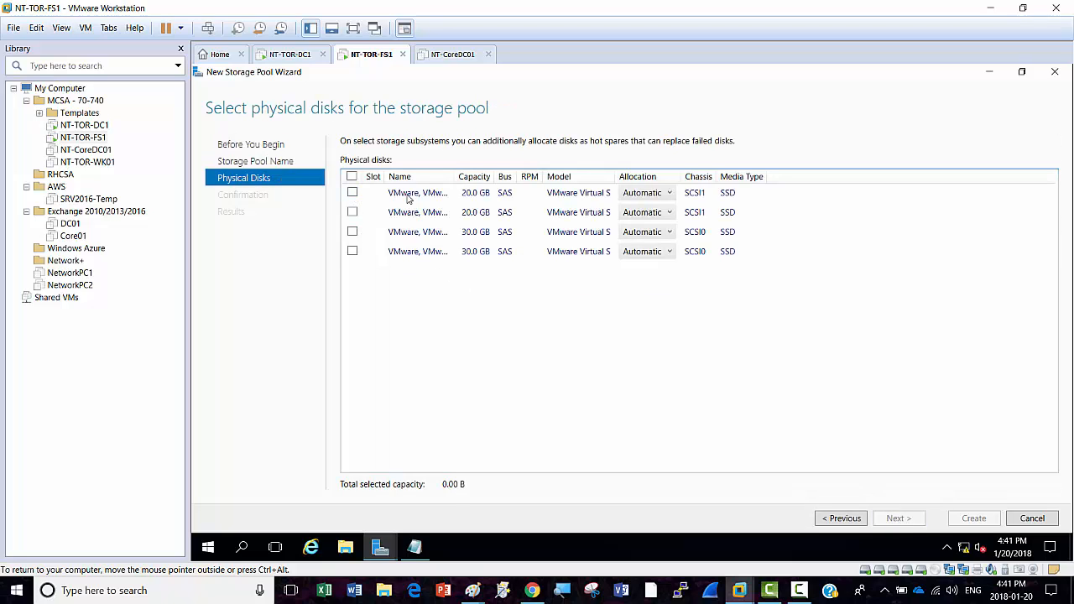
pyautogui.click(352, 193)
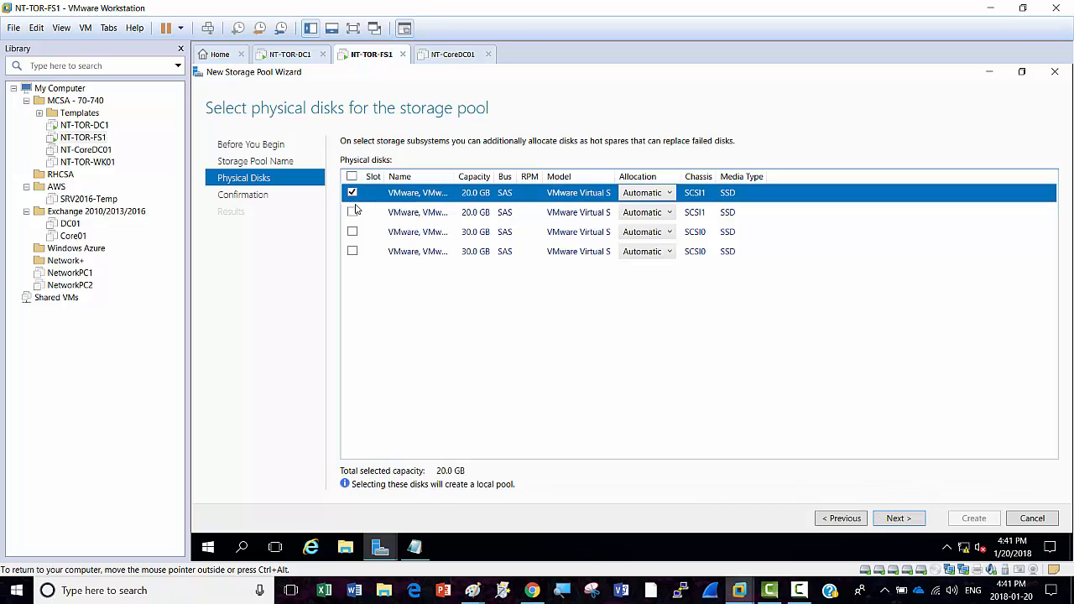
pyautogui.click(352, 212)
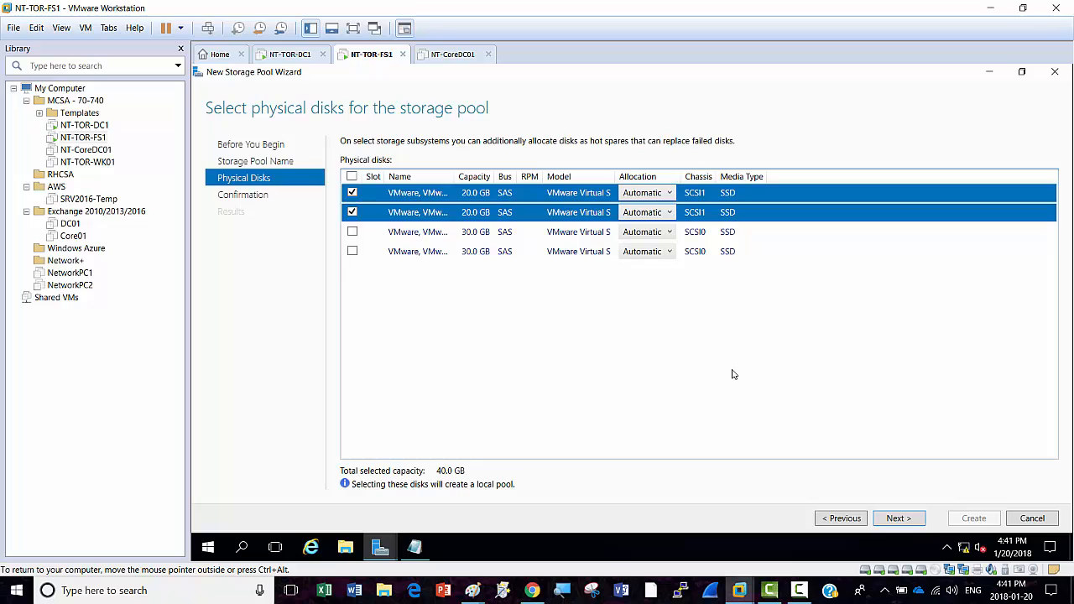
pyautogui.click(900, 518)
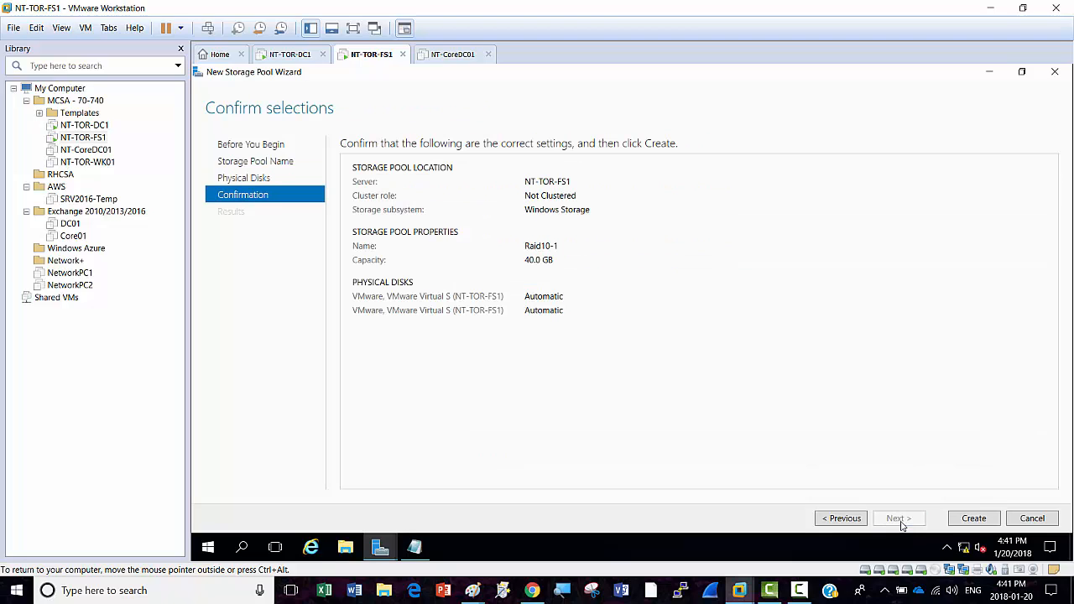
pyautogui.click(969, 520)
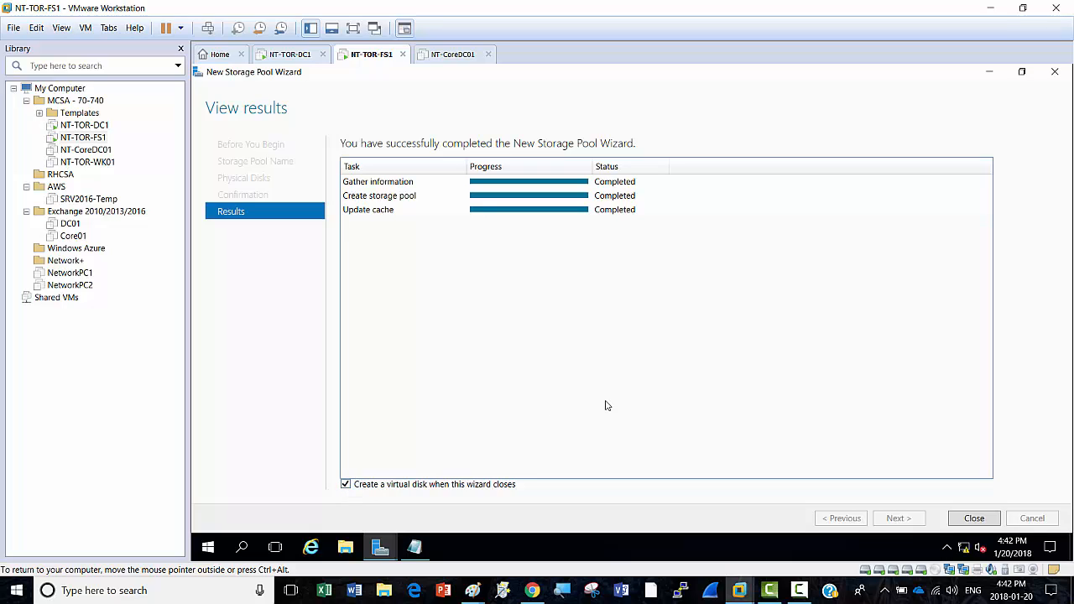
pyautogui.click(976, 518)
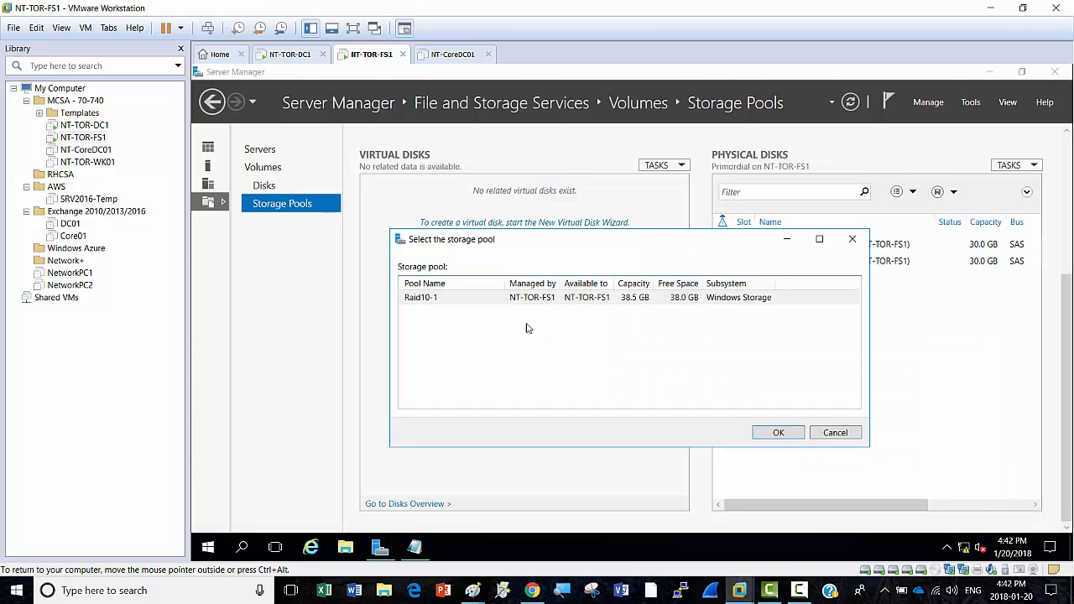
# Step: Start a virtual disk named VDisk1 in the Raid10-1 pool with Mirror layout
pyautogui.click(481, 300)
pyautogui.click(782, 432)
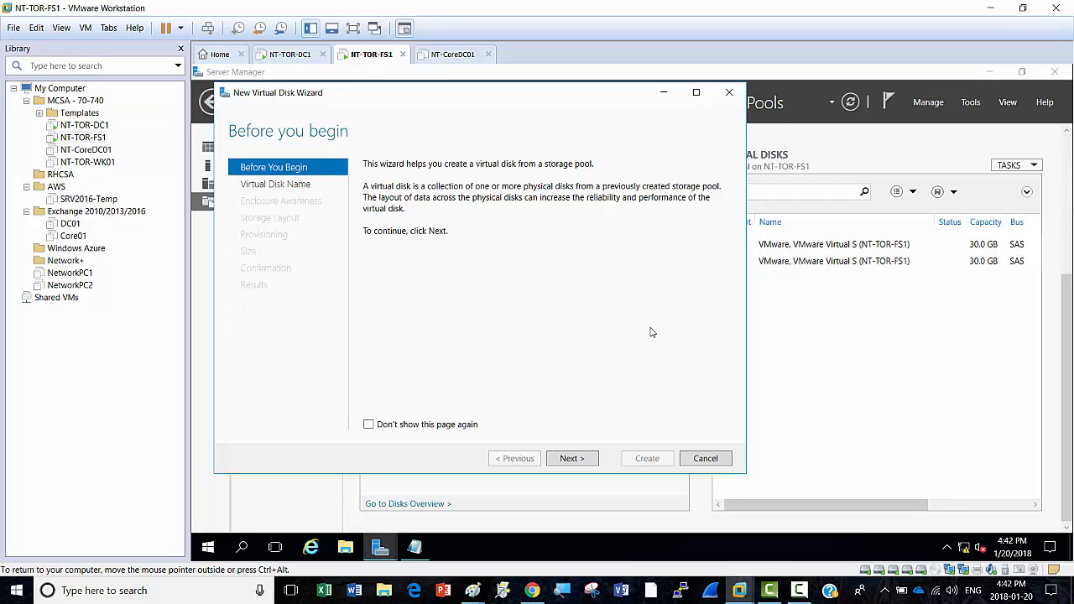
pyautogui.click(572, 459)
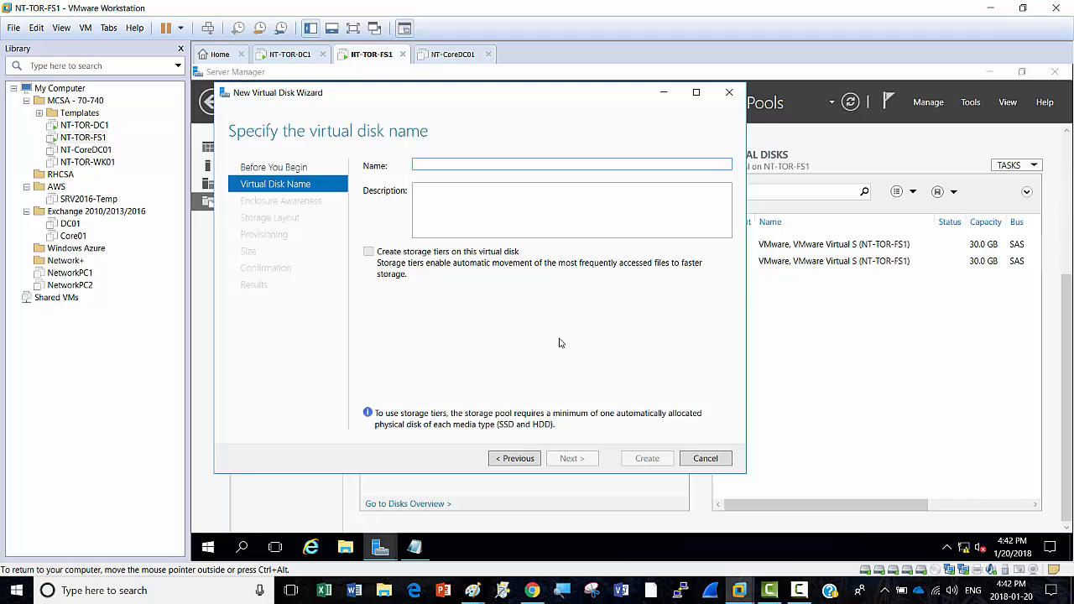
pyautogui.write('VDisk1')
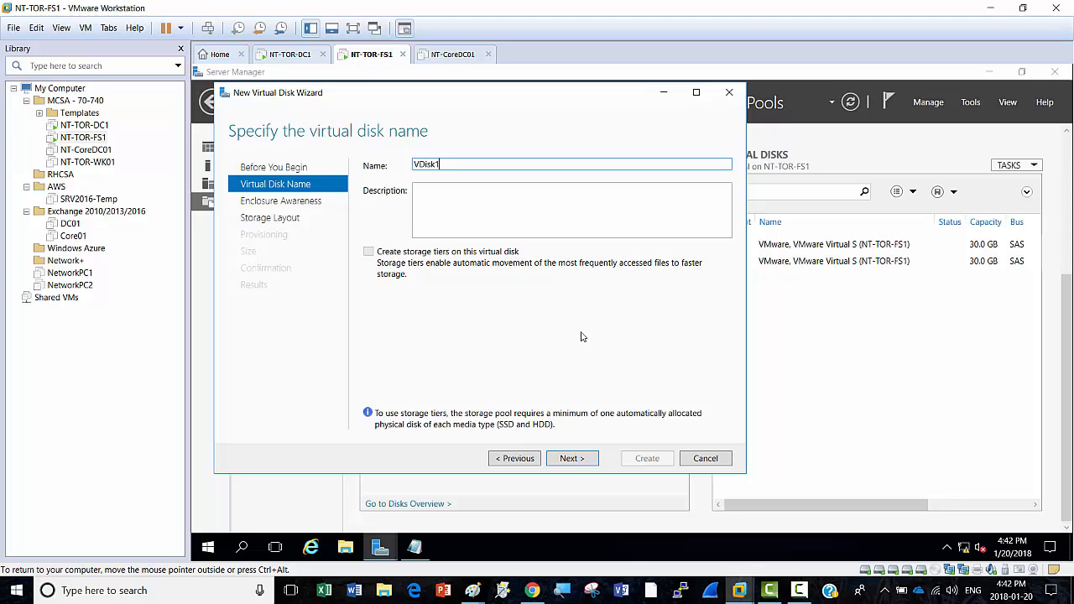
pyautogui.click(579, 460)
pyautogui.click(579, 459)
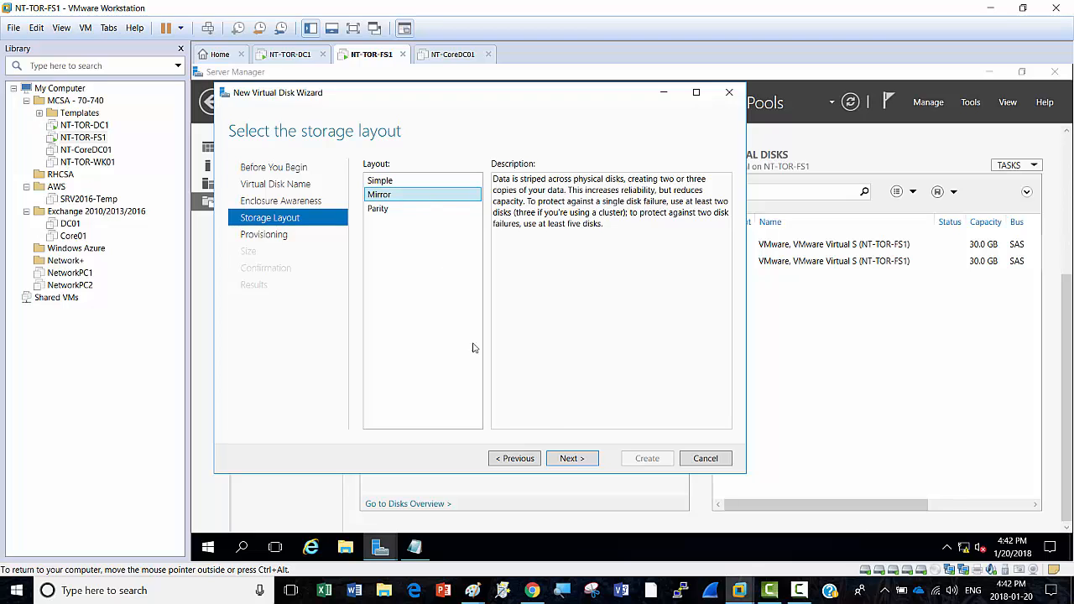
pyautogui.click(561, 461)
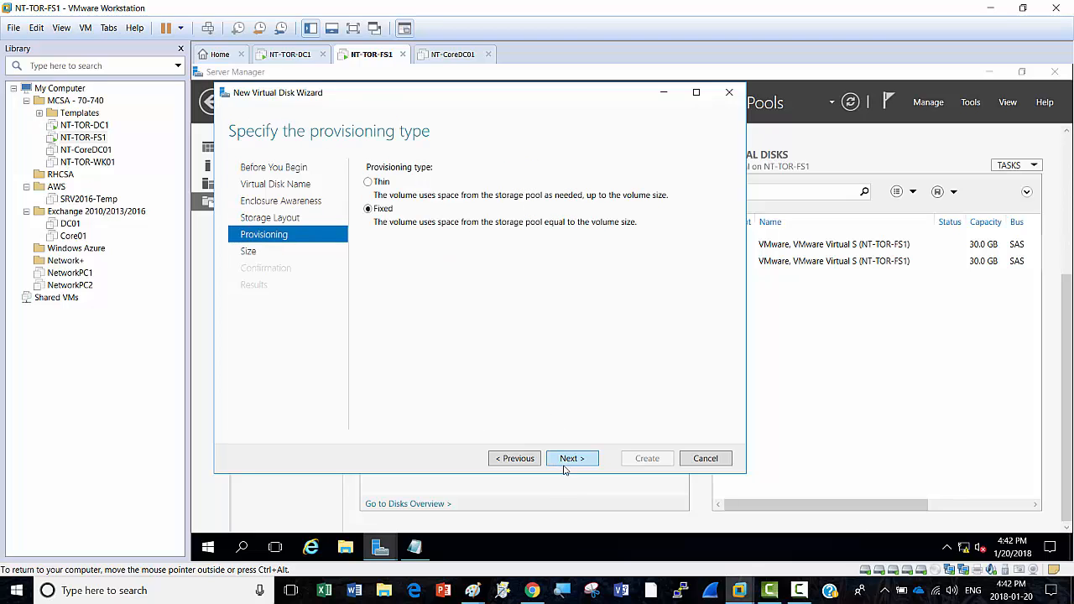
# Step: Make VDisk1 thin-provisioned at 40 GB, create it, and skip volume creation
pyautogui.click(369, 183)
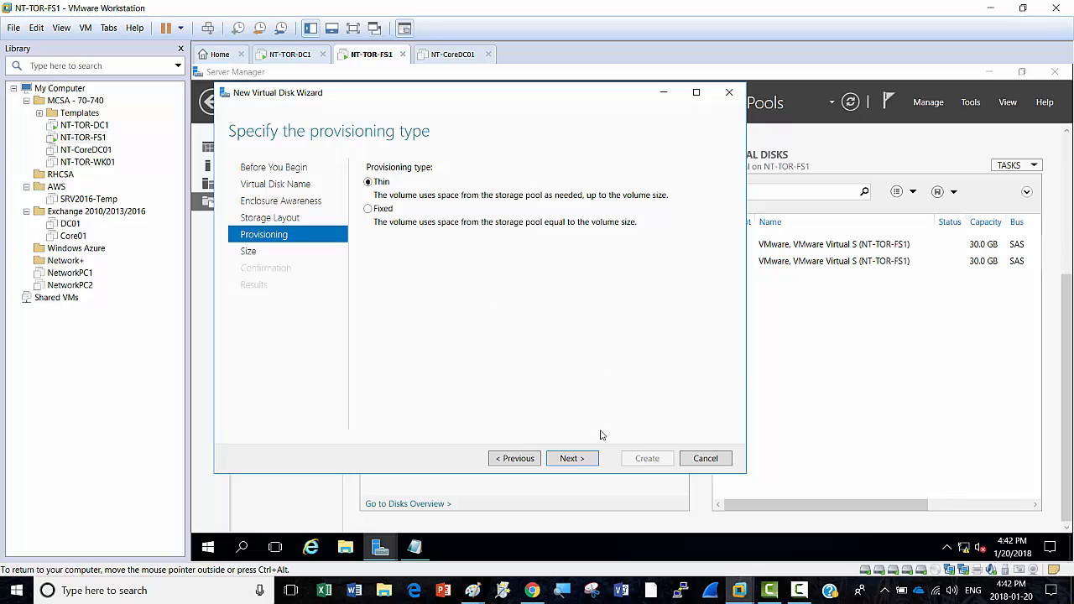
pyautogui.click(583, 463)
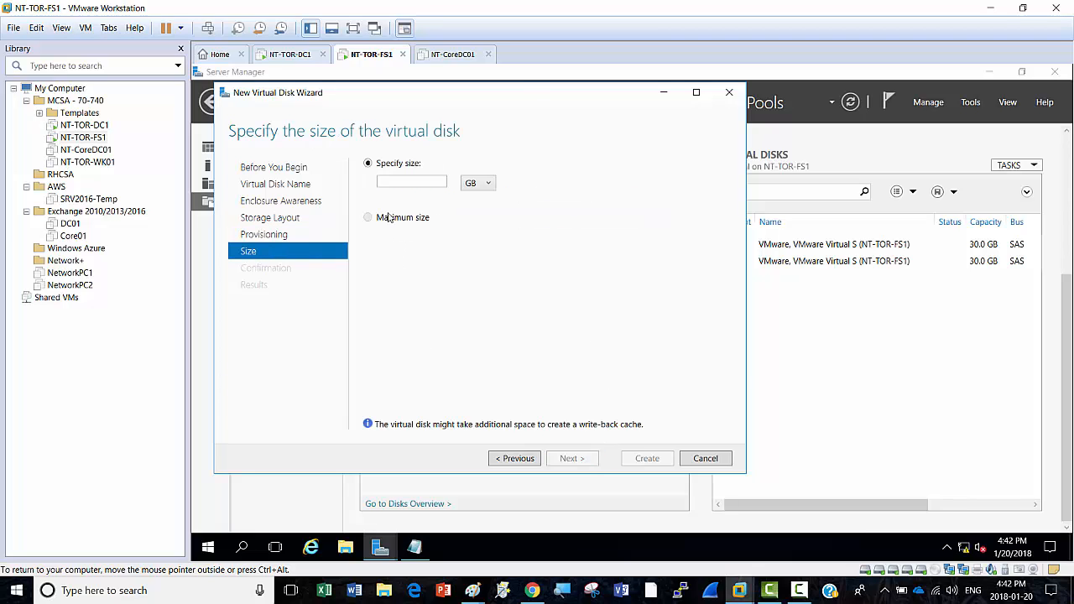
pyautogui.click(398, 183)
pyautogui.write('40')
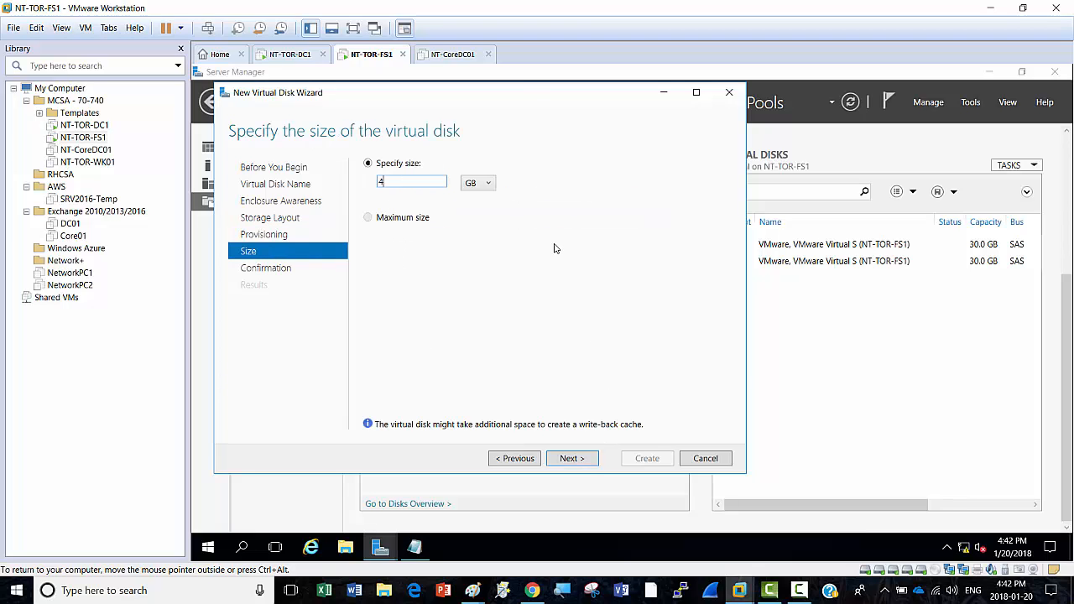
pyautogui.click(587, 461)
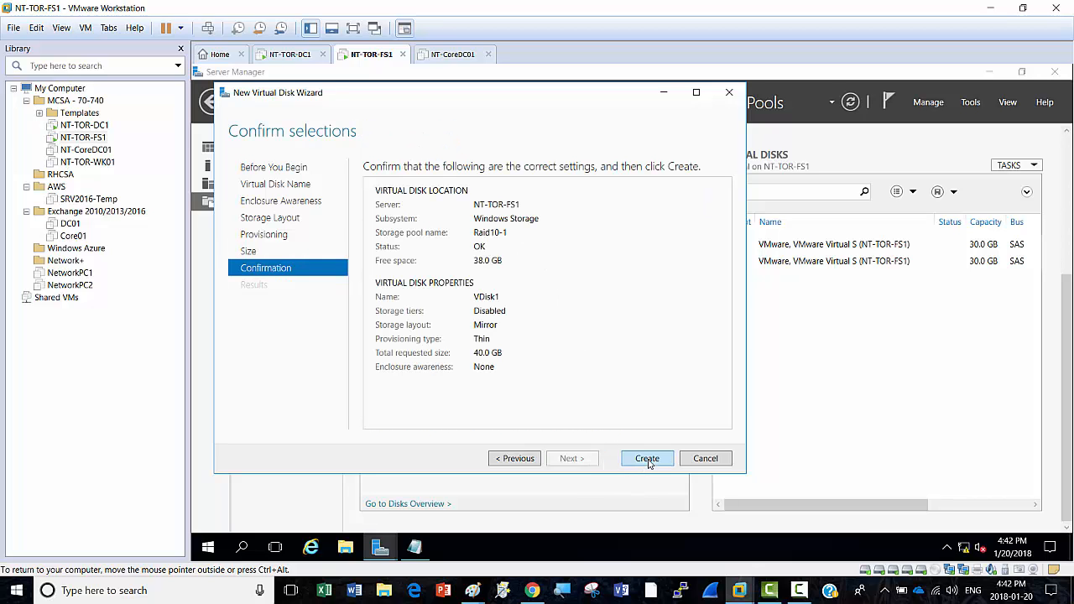
pyautogui.click(647, 459)
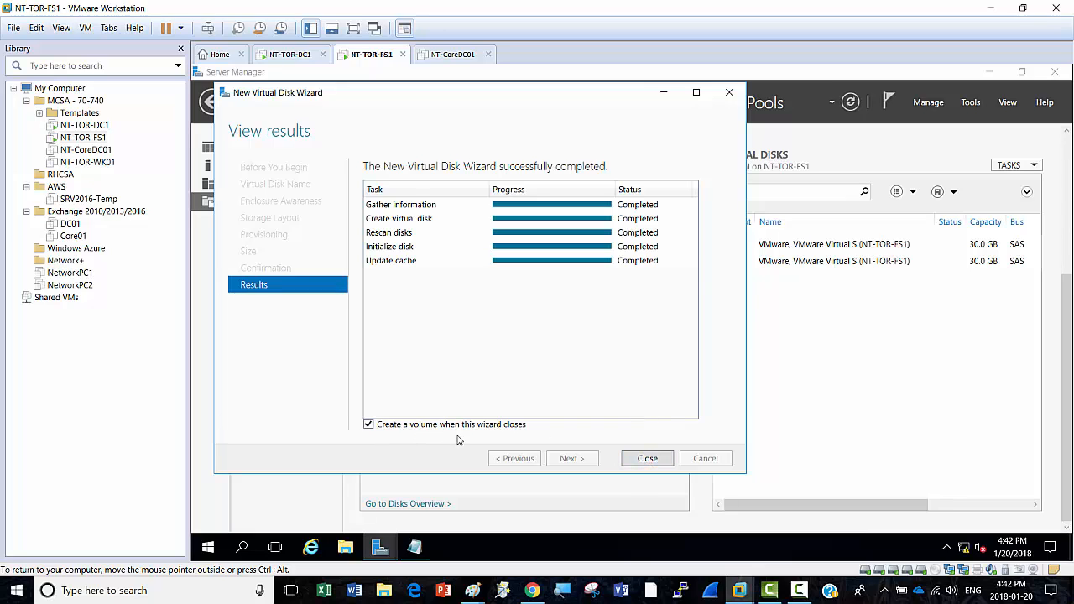
pyautogui.click(369, 426)
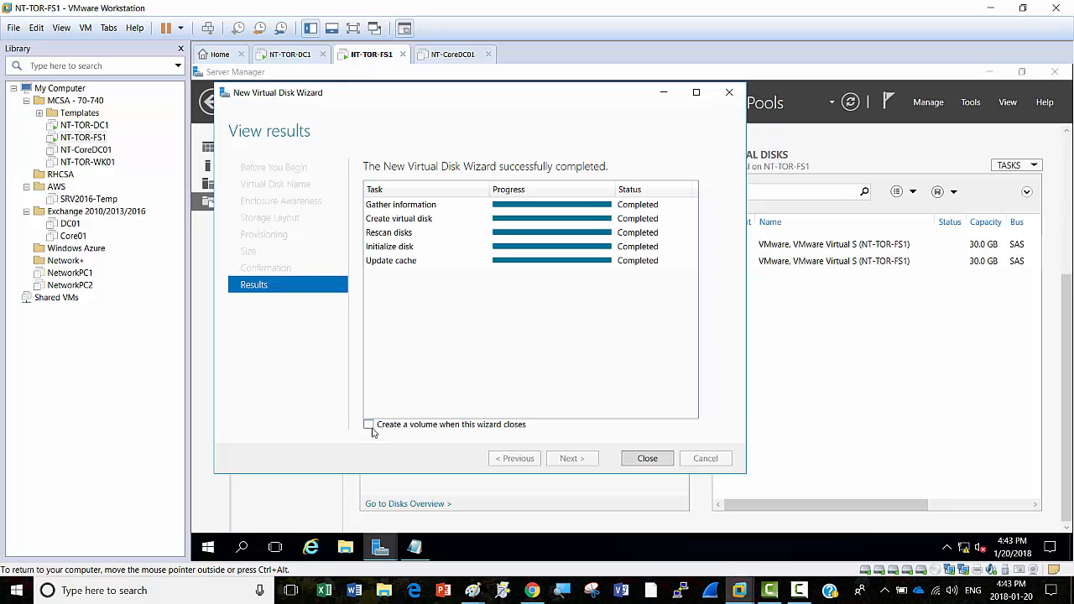
# Step: Start a new storage pool from the Primordial disk group and name it Raid10-2
pyautogui.click(655, 462)
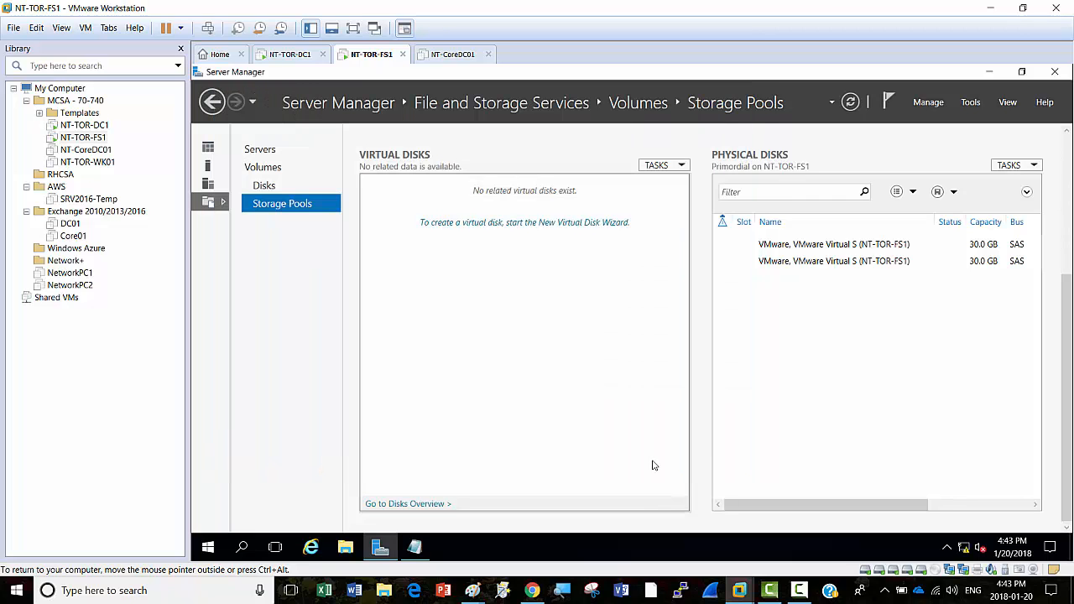
pyautogui.moveTo(1067, 310); pyautogui.dragTo(1068, 172)
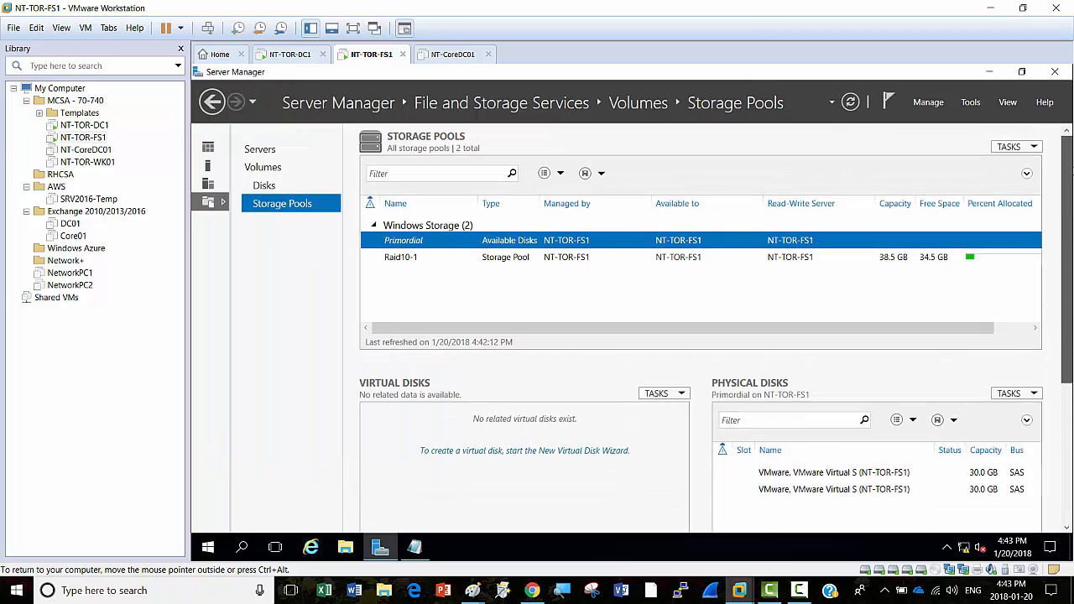
pyautogui.rightClick(439, 242)
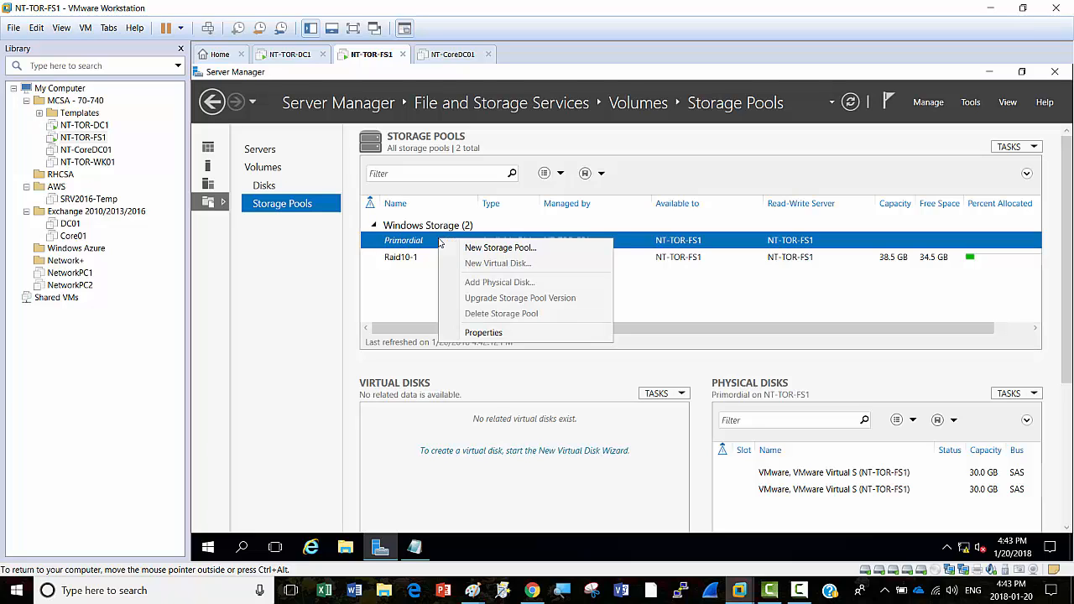
pyautogui.click(494, 248)
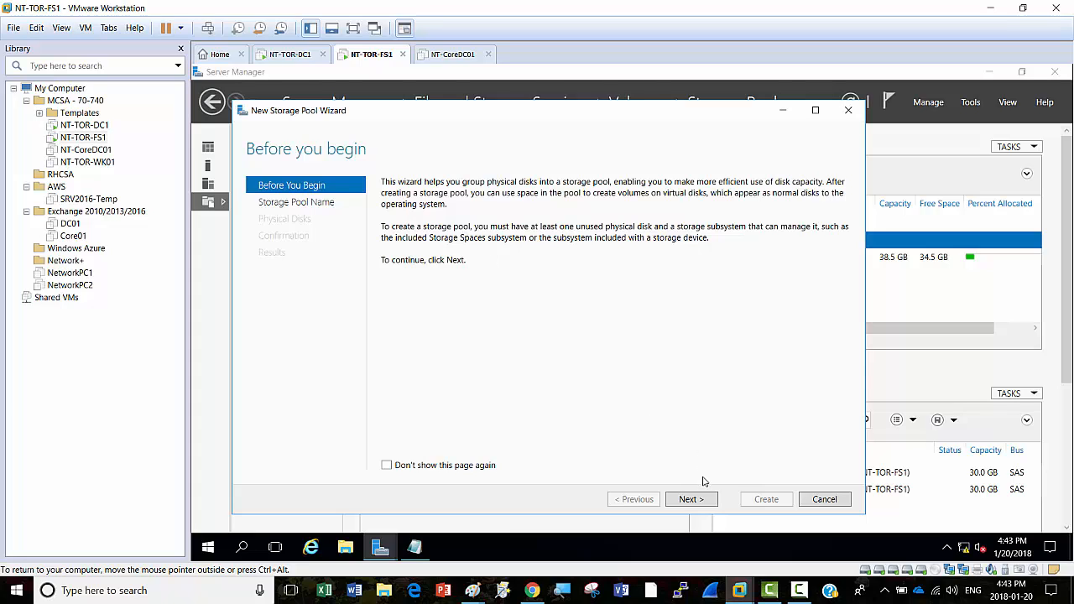
pyautogui.click(692, 500)
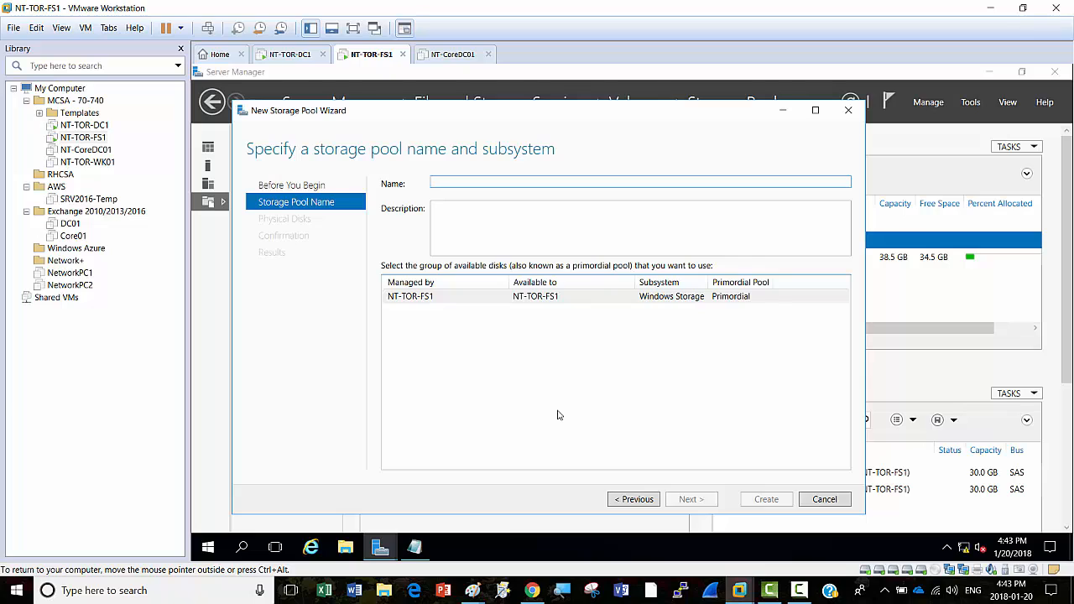
pyautogui.write('R')
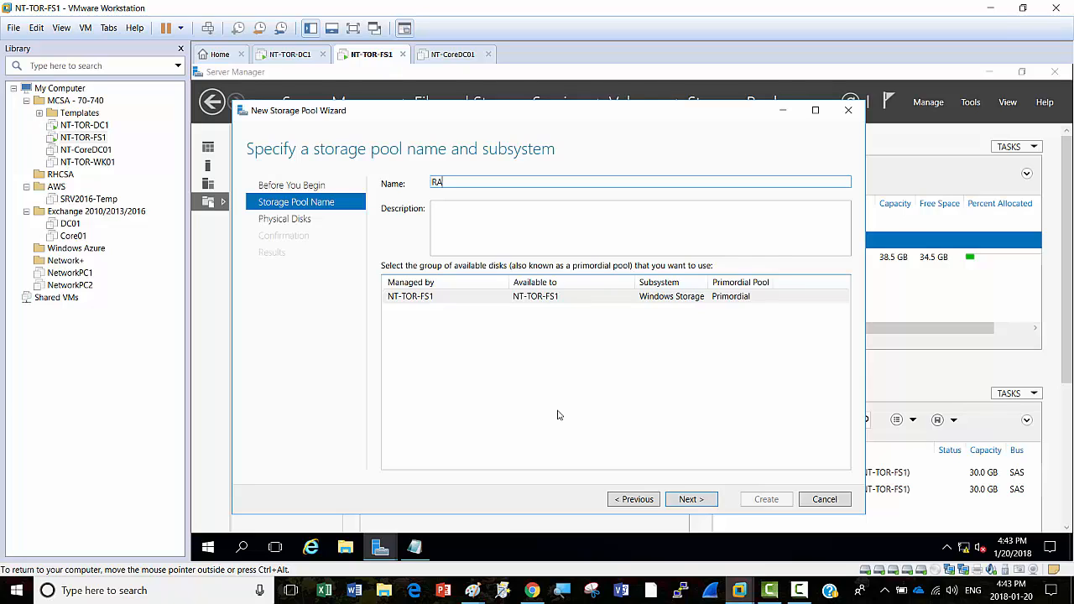
pyautogui.write('aid10-2')
# Step: Add both 30 GB physical disks to Raid10-2, create the pool and close the wizard
pyautogui.click(695, 499)
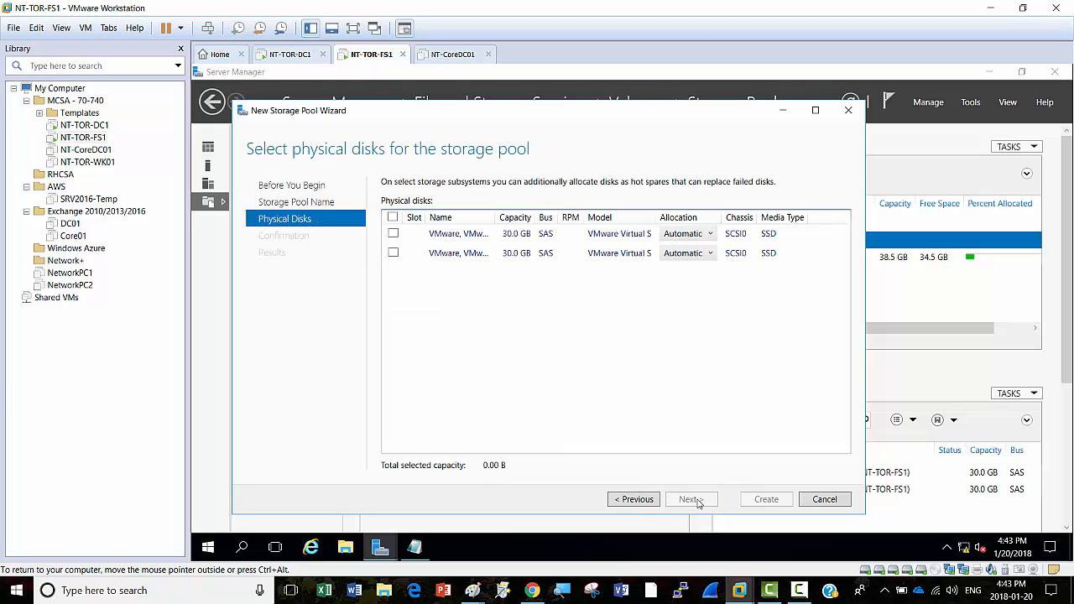
pyautogui.click(393, 235)
pyautogui.click(394, 254)
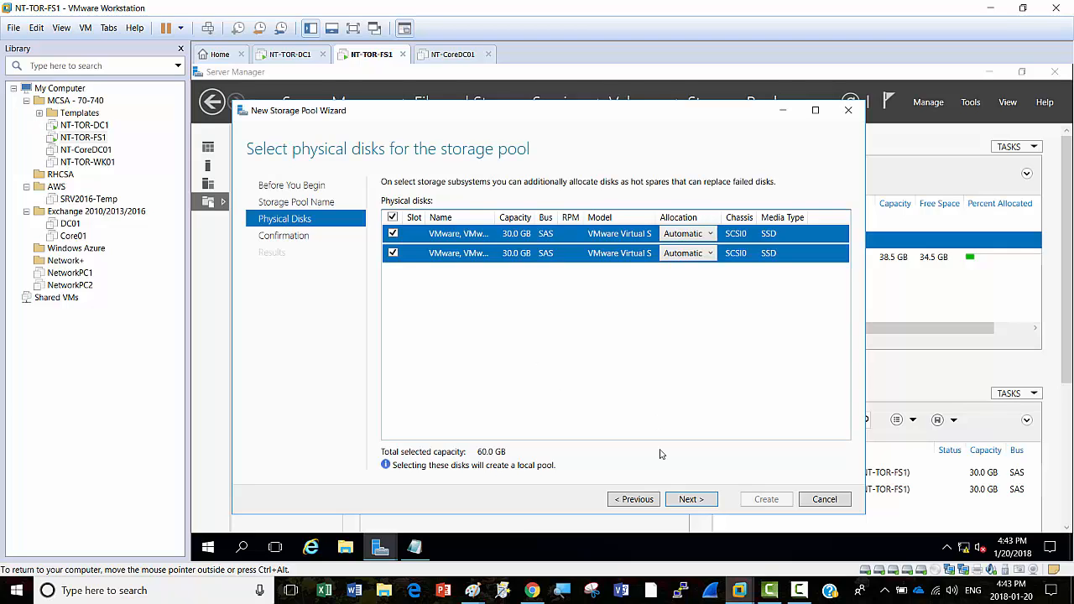
pyautogui.click(691, 500)
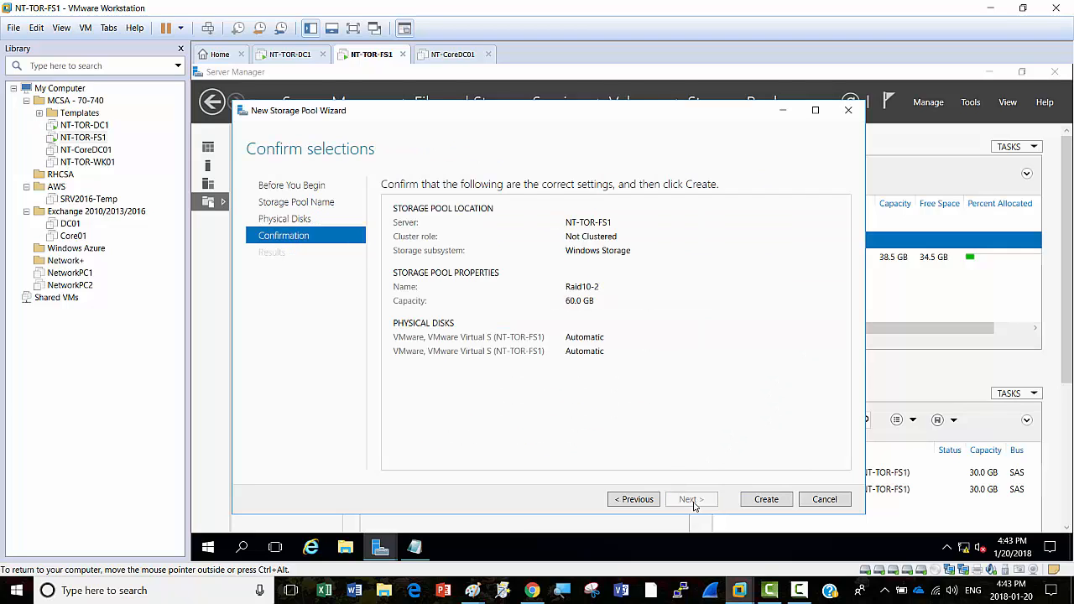
pyautogui.click(764, 499)
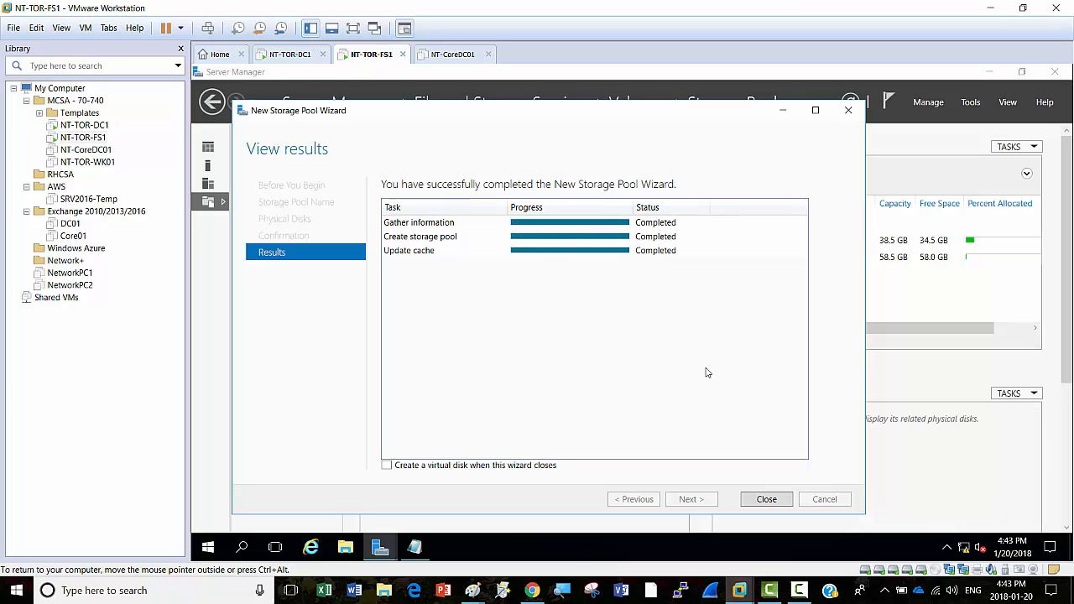
pyautogui.click(766, 499)
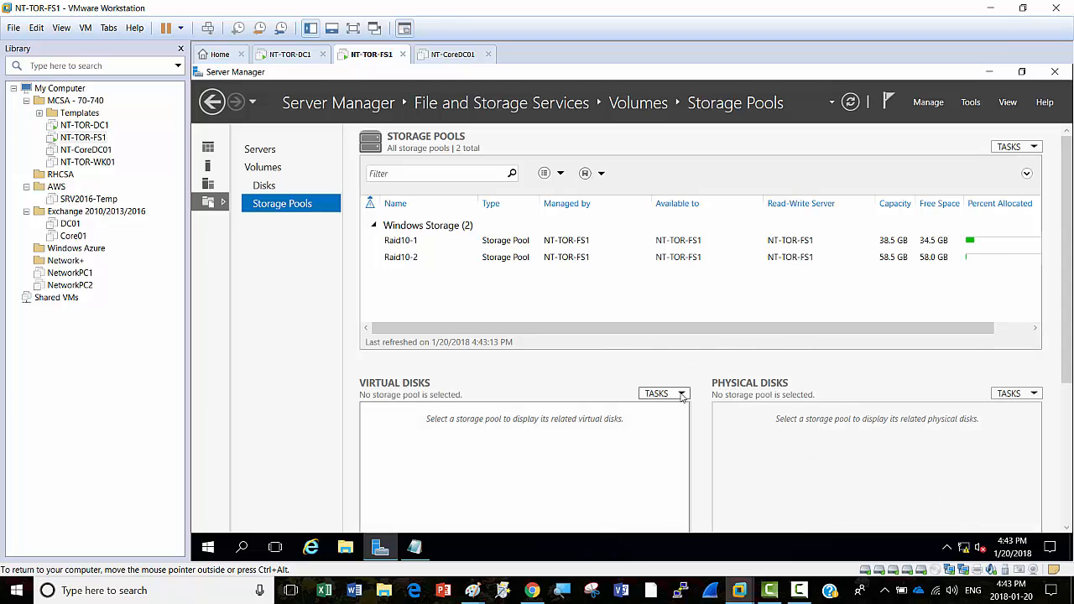
# Step: Launch a maximized New Virtual Disk Wizard targeting the Raid10-2 storage pool
pyautogui.click(401, 257)
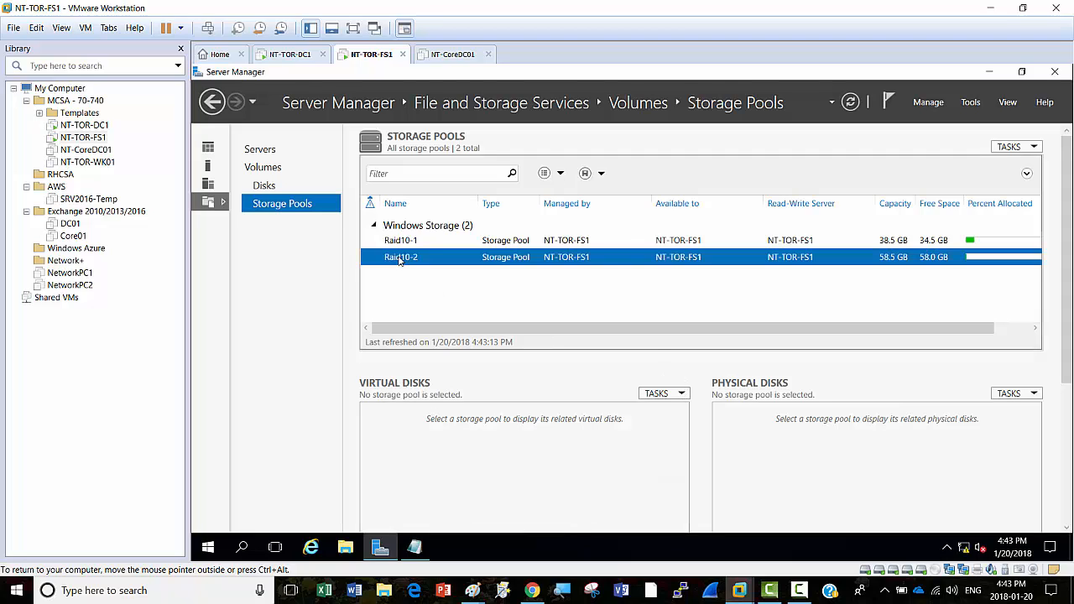
pyautogui.click(682, 394)
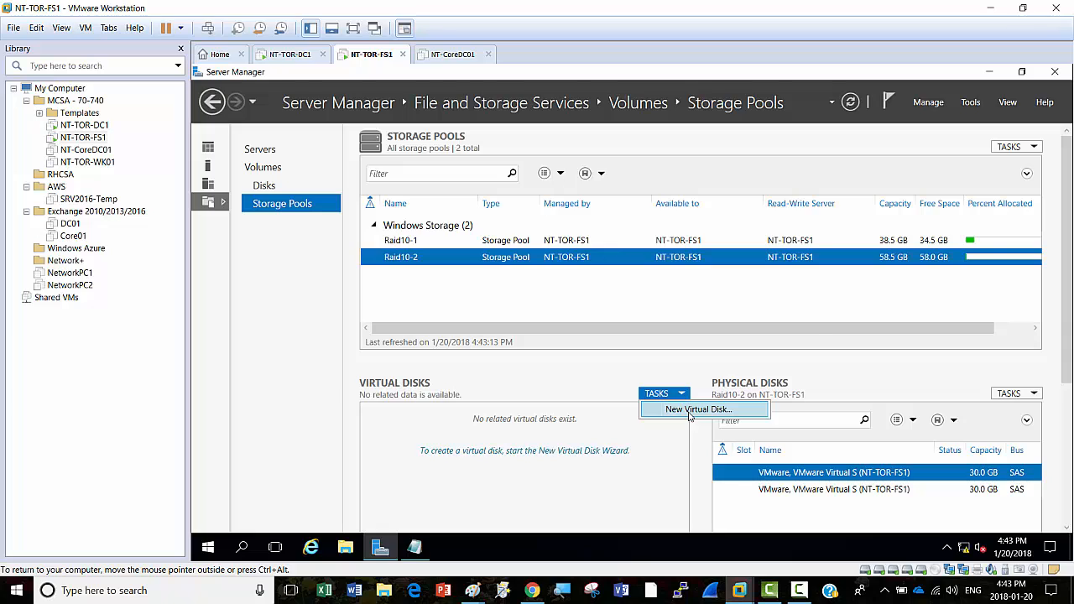
pyautogui.click(689, 412)
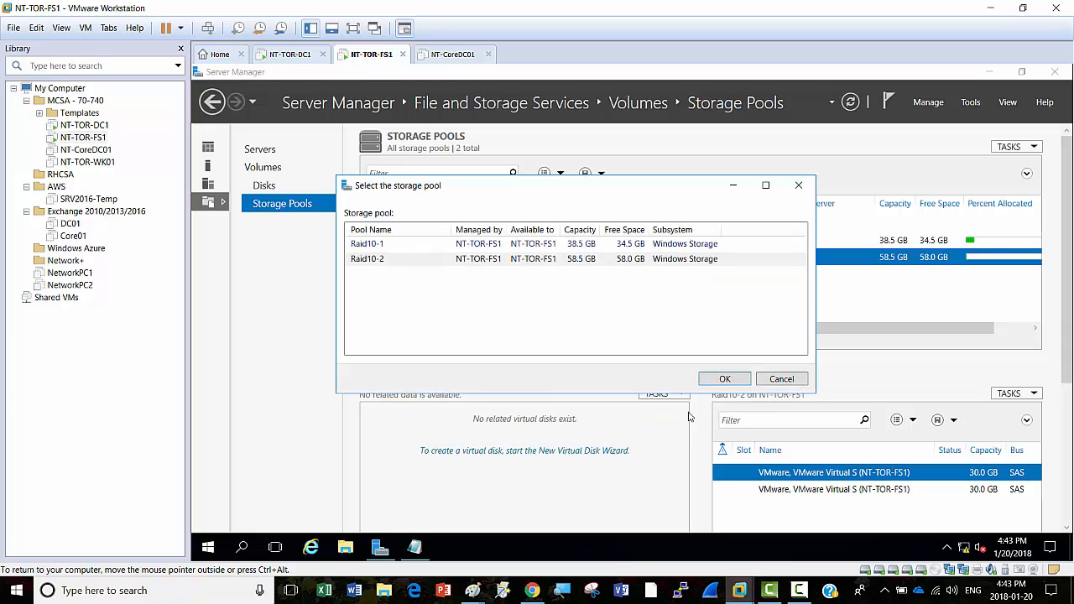
pyautogui.click(398, 262)
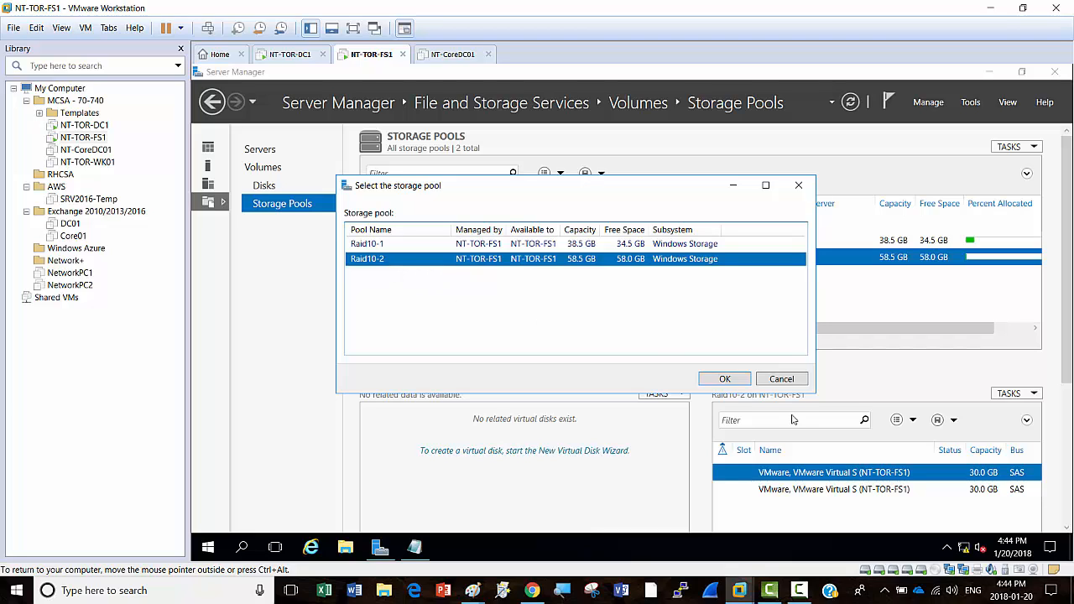
pyautogui.click(724, 380)
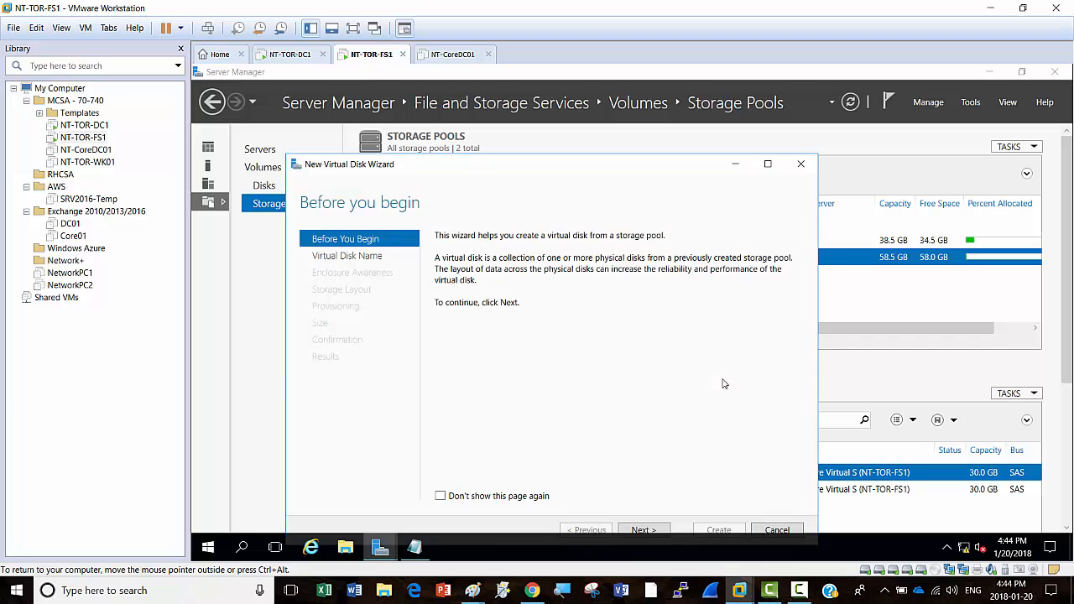
pyautogui.click(767, 164)
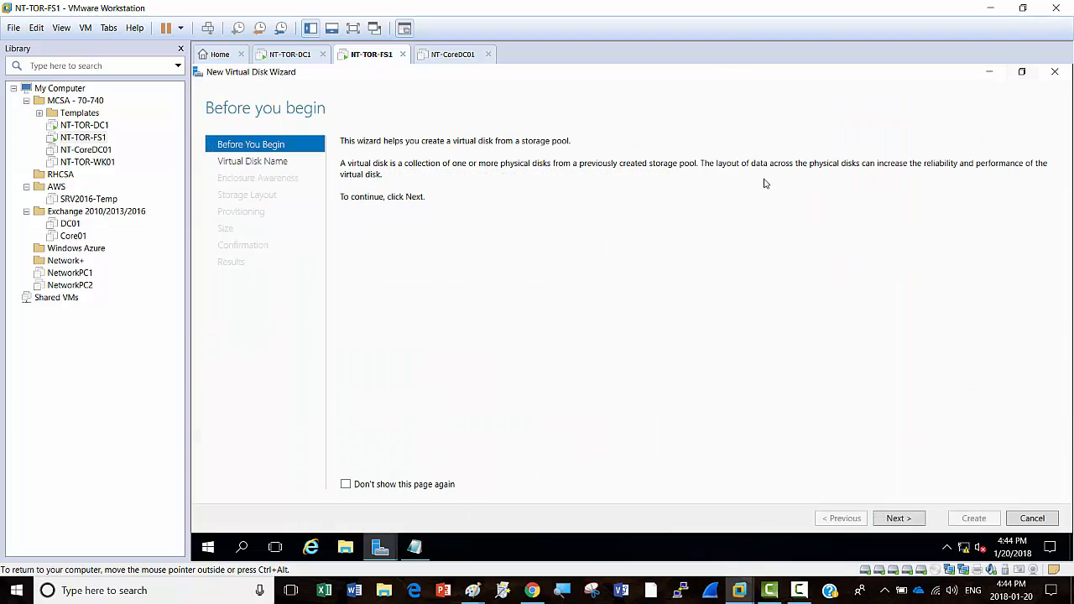
# Step: Enter VDisk2 as the virtual disk name, then return to the Before You Begin page
pyautogui.click(898, 518)
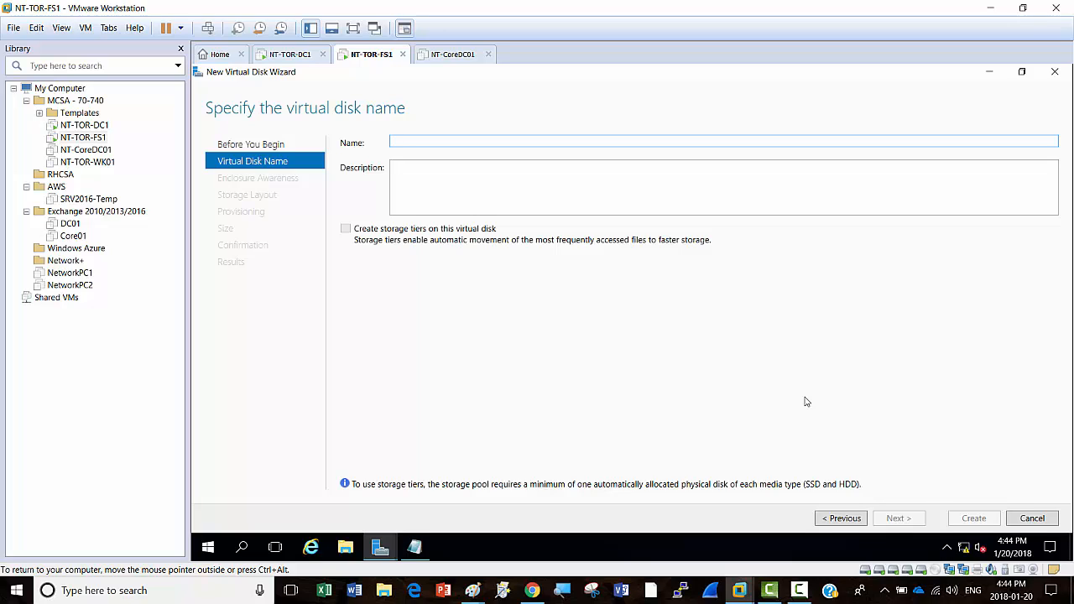
pyautogui.write('VDisk2')
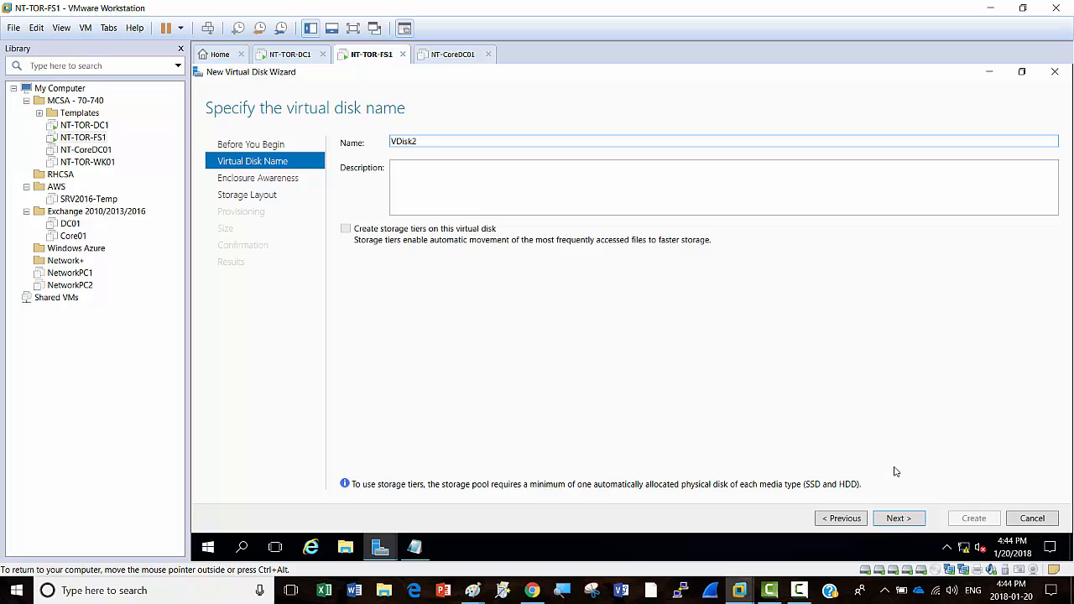
pyautogui.click(799, 590)
pyautogui.click(1016, 537)
pyautogui.click(841, 518)
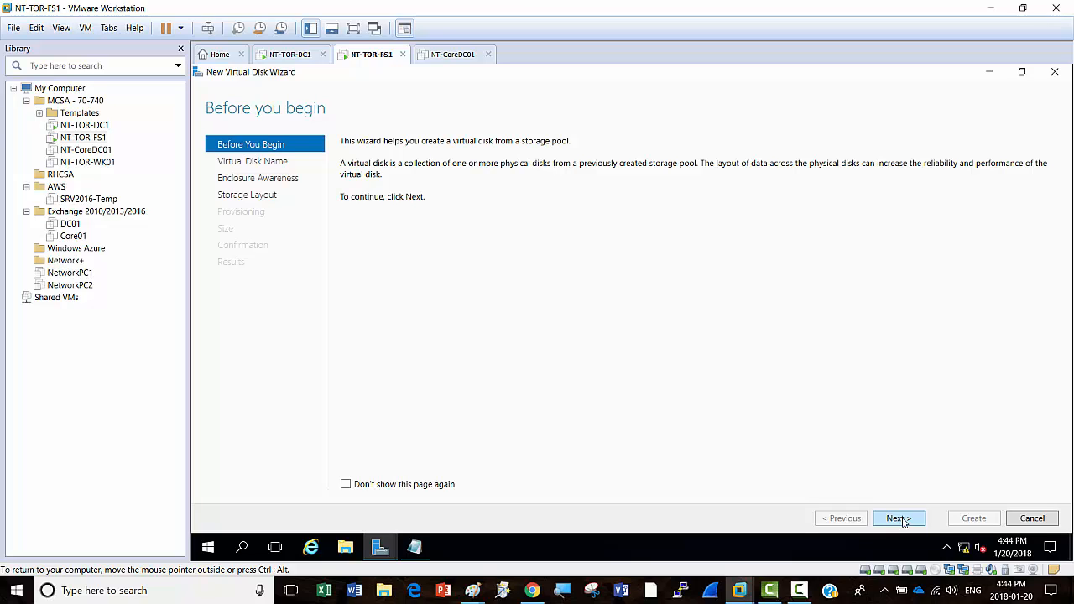
# Step: Advance VDisk2 past the name, enclosure awareness and storage layout pages
pyautogui.click(801, 593)
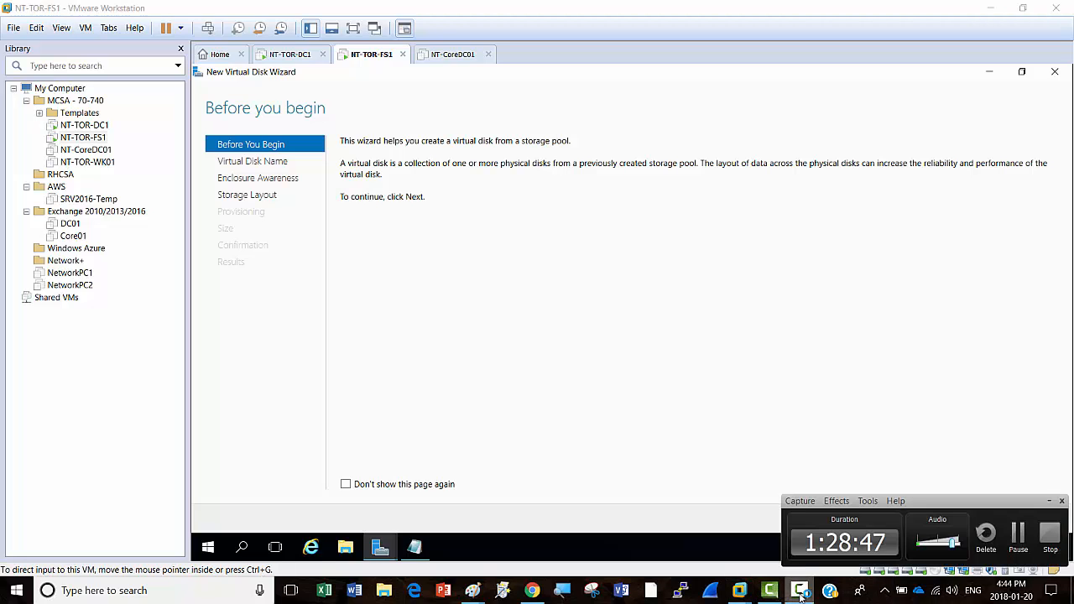
pyautogui.click(802, 592)
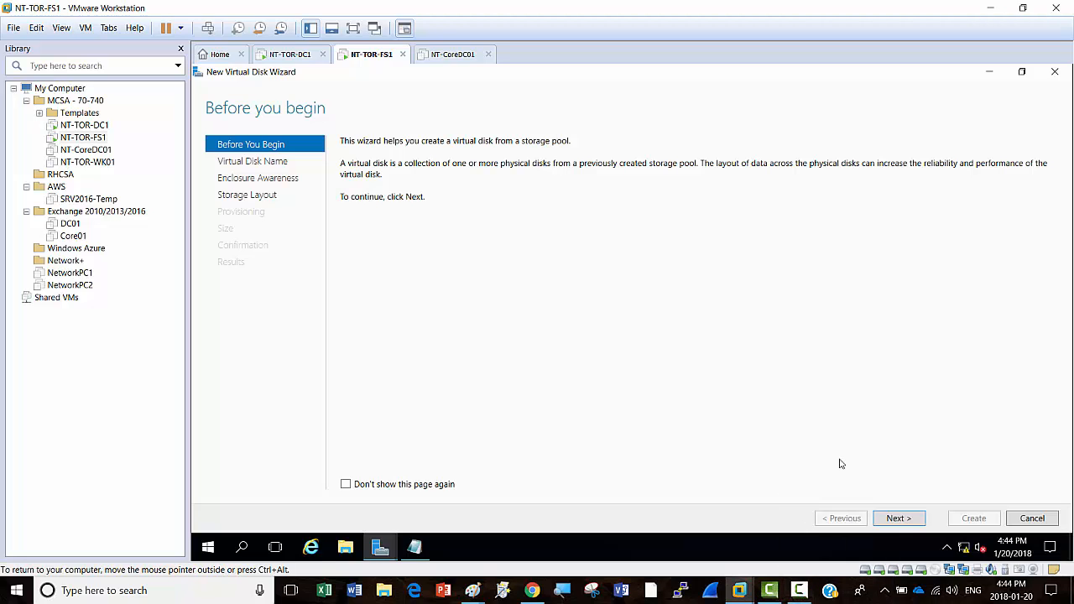
pyautogui.click(897, 519)
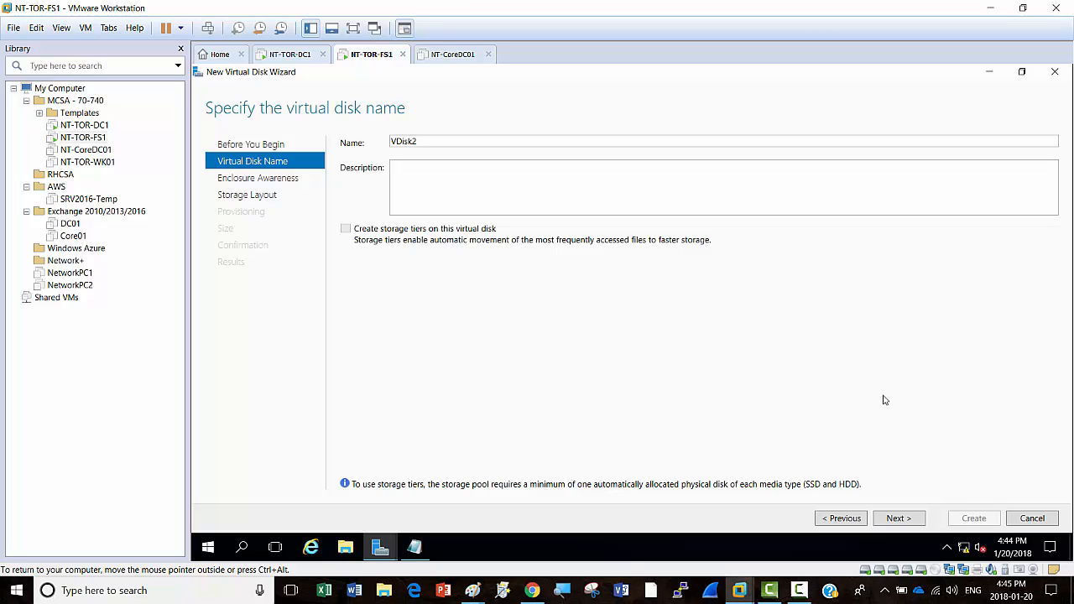
pyautogui.click(898, 519)
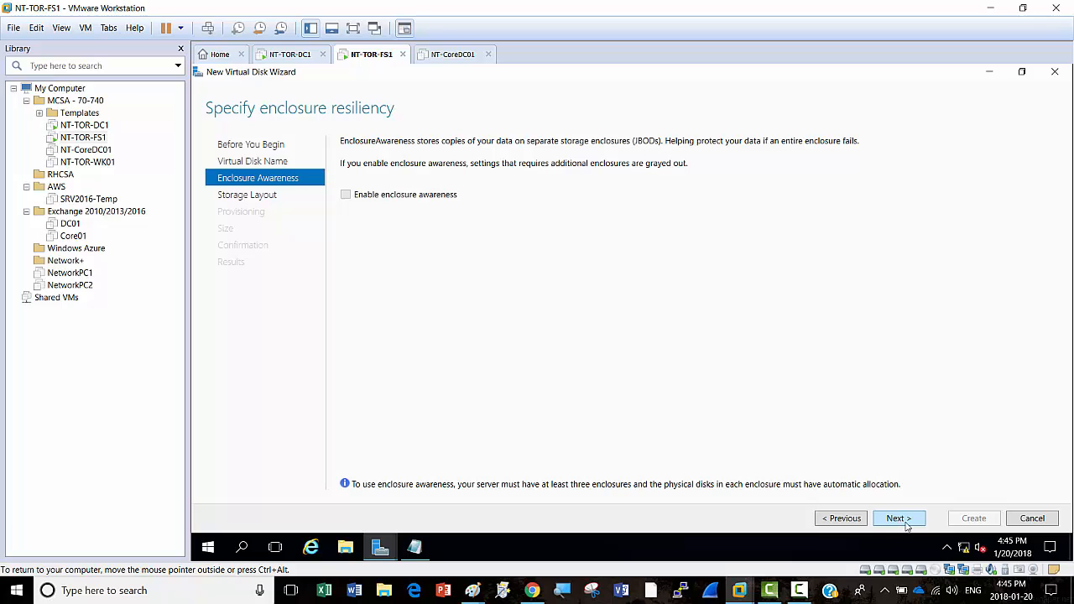
pyautogui.click(907, 525)
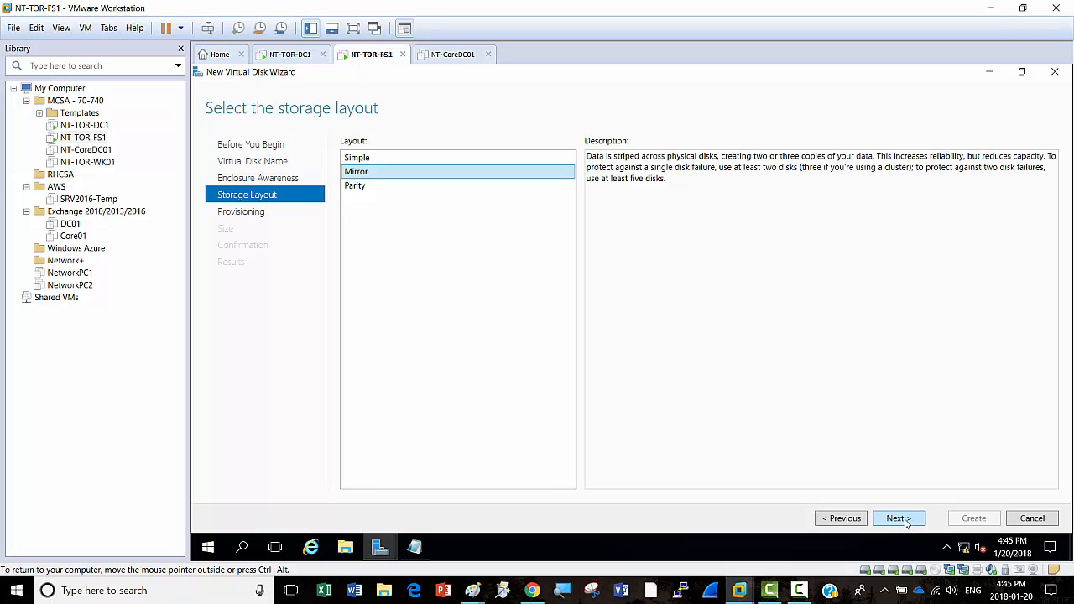
pyautogui.click(905, 521)
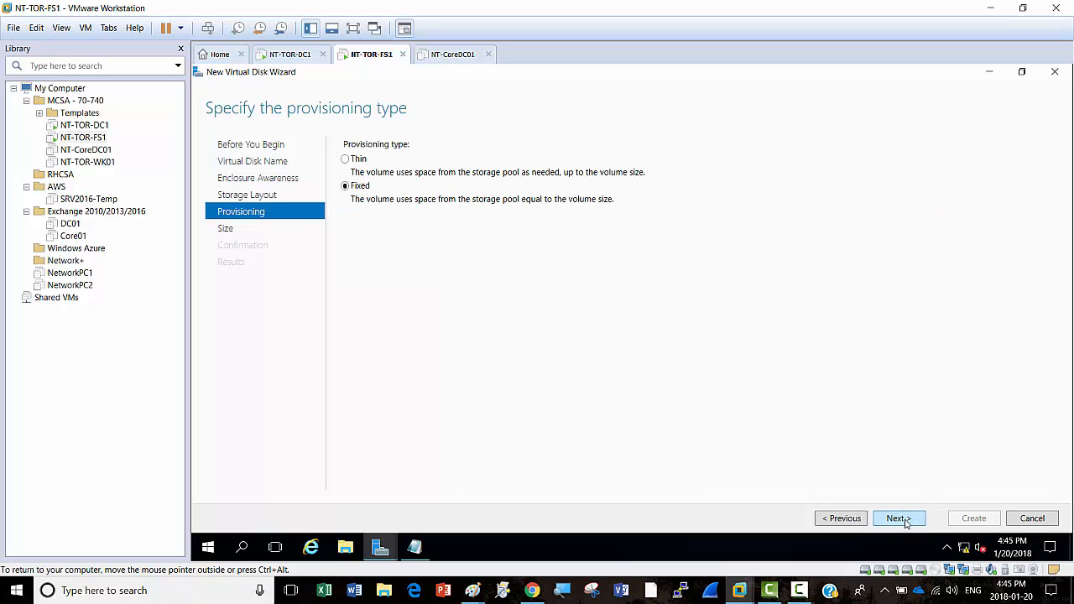
# Step: Make VDisk2 thin-provisioned at 60 GB, create it and close the wizard
pyautogui.click(355, 160)
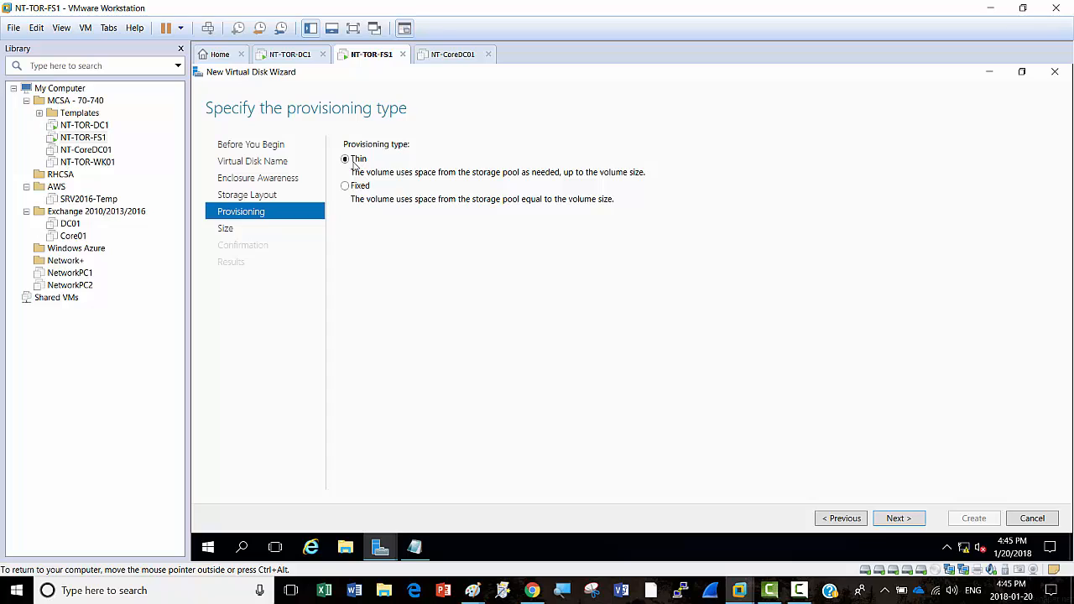
pyautogui.click(896, 519)
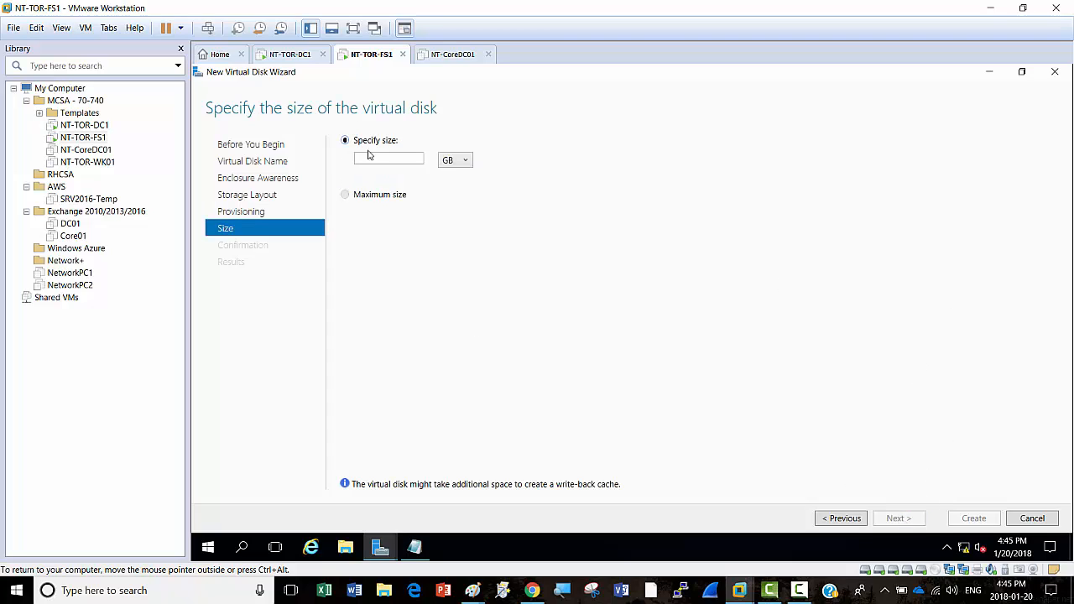
pyautogui.write('60')
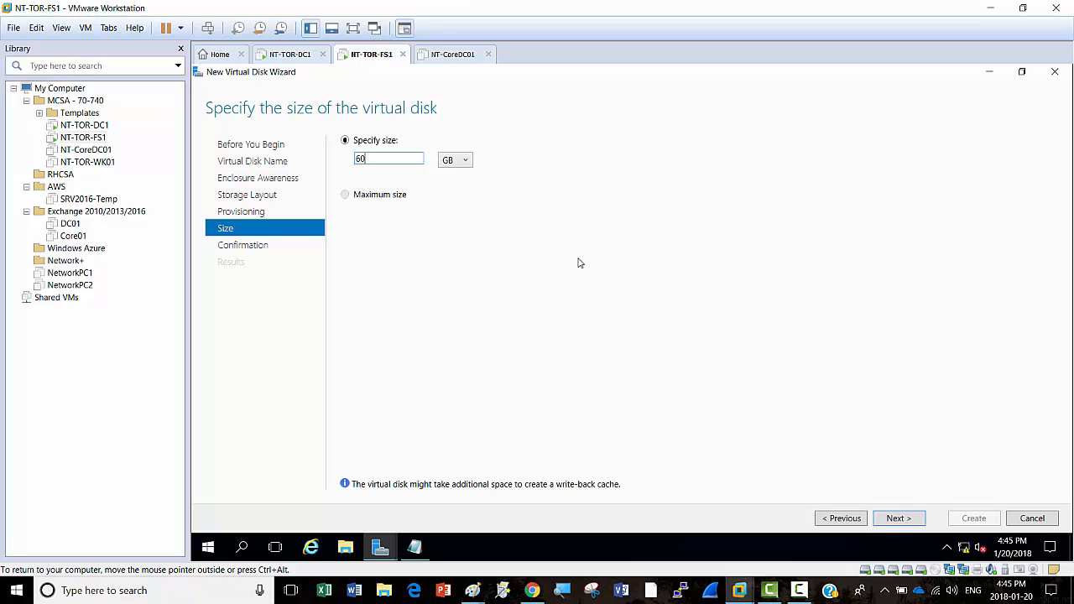
pyautogui.click(909, 521)
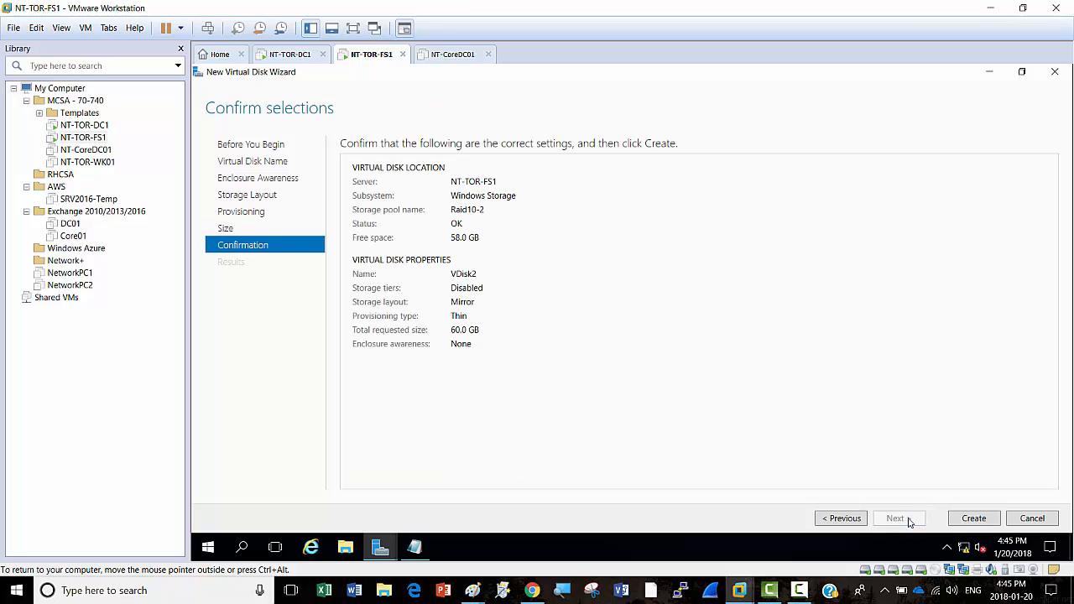
pyautogui.click(974, 518)
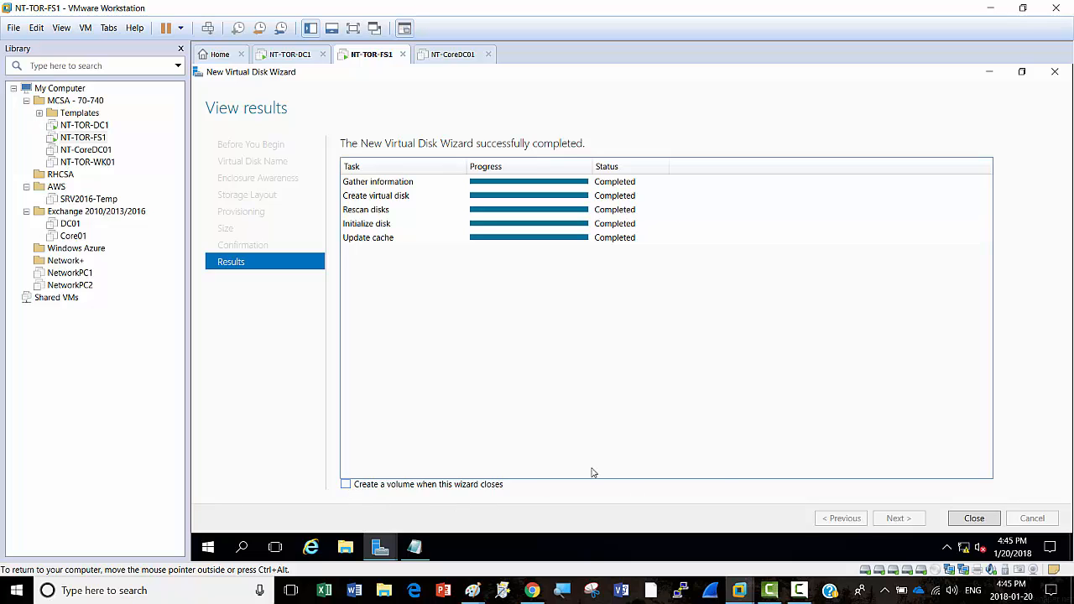
pyautogui.click(974, 518)
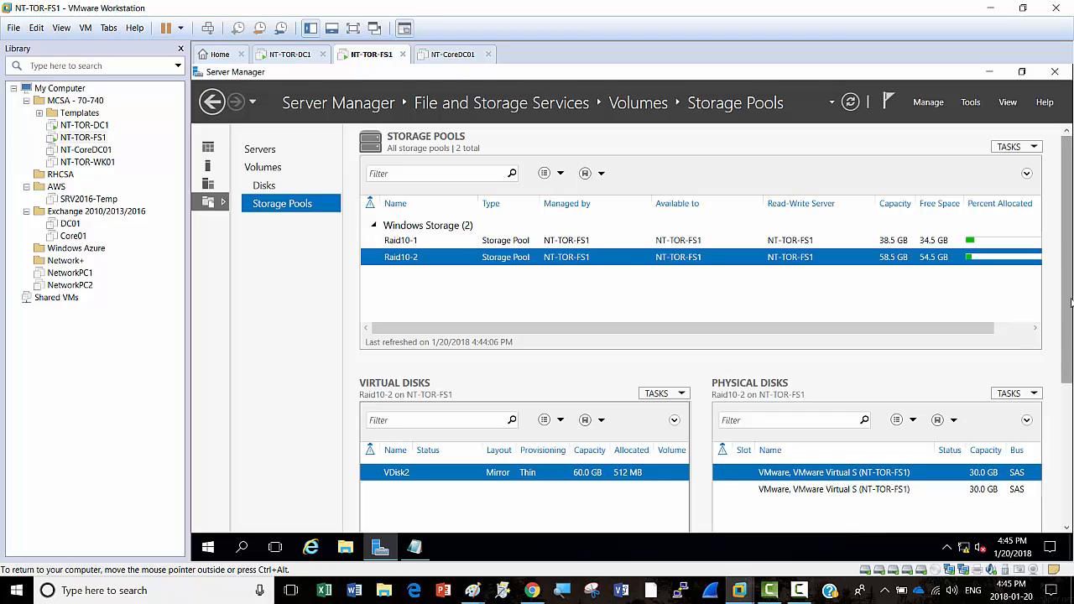
# Step: Select Raid10-1, refresh the storage pools and scroll to its 40 GB thin mirror VDisk1
pyautogui.click(503, 243)
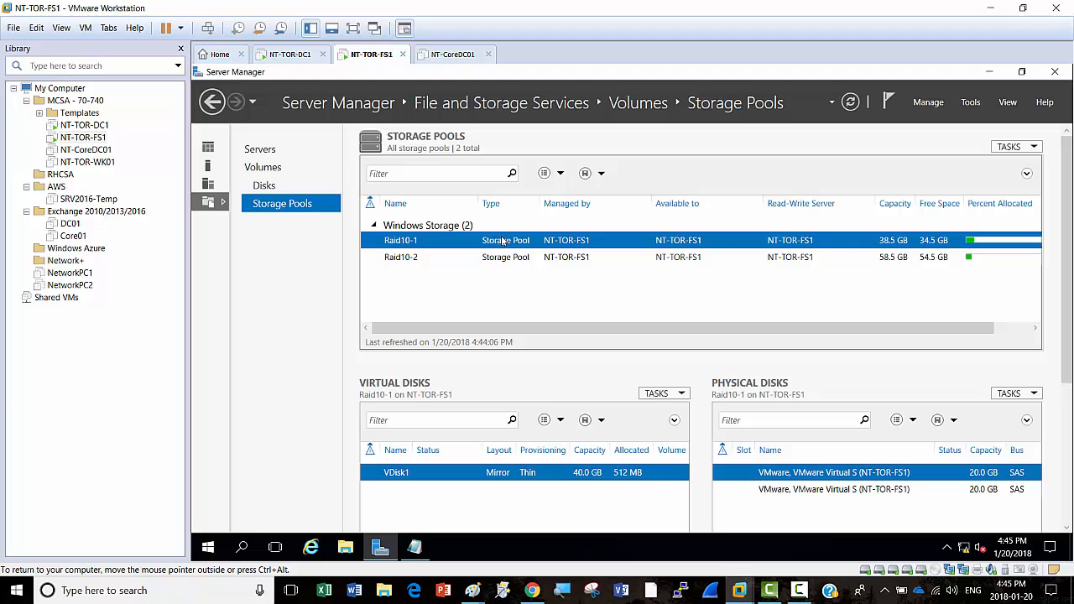
pyautogui.rightClick(503, 243)
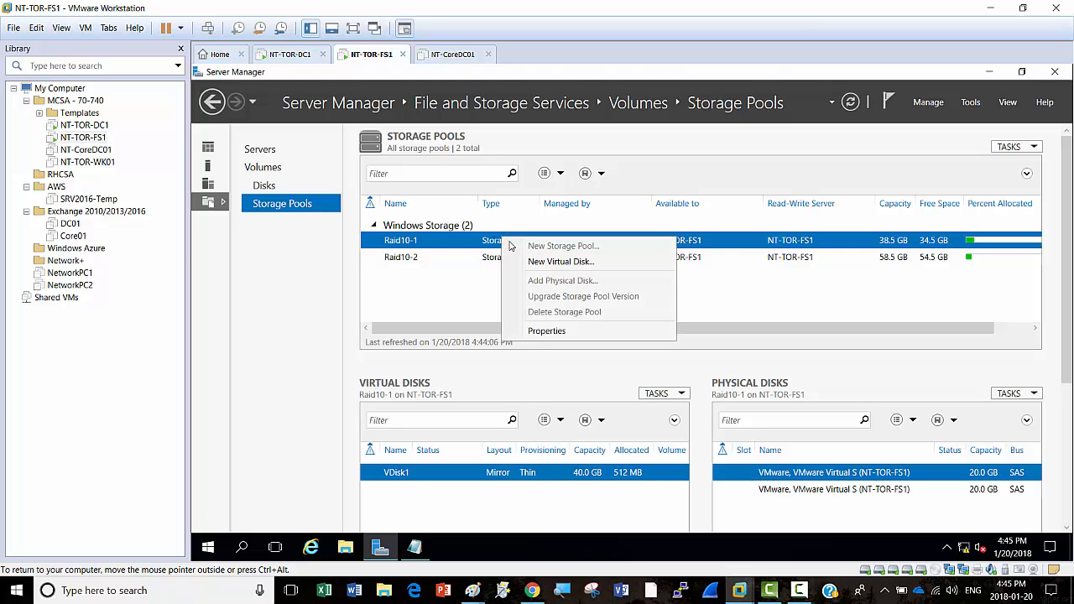
pyautogui.click(430, 291)
pyautogui.click(1035, 149)
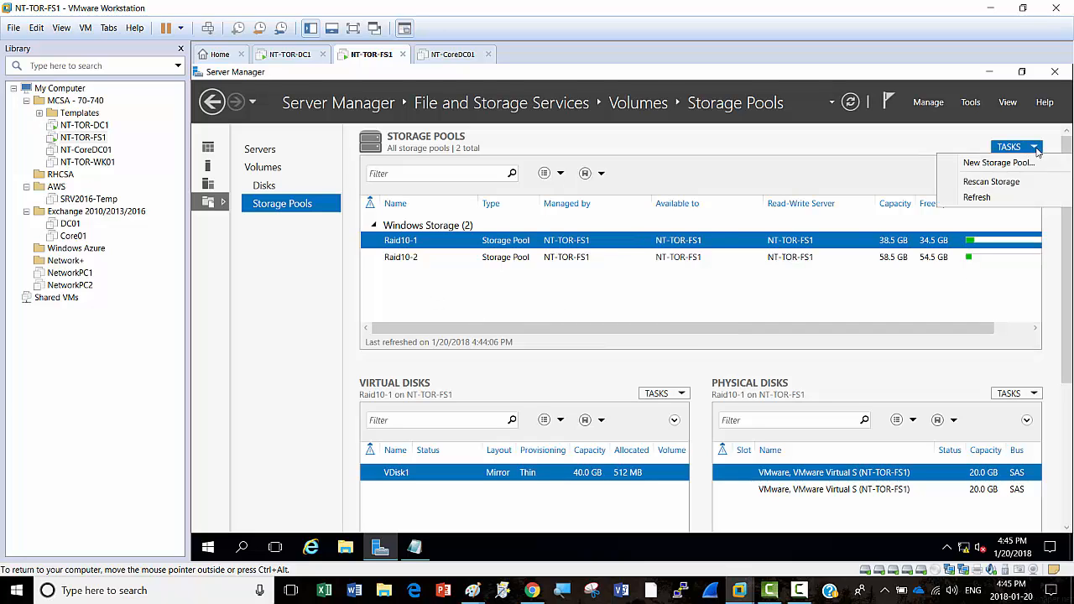
pyautogui.click(640, 317)
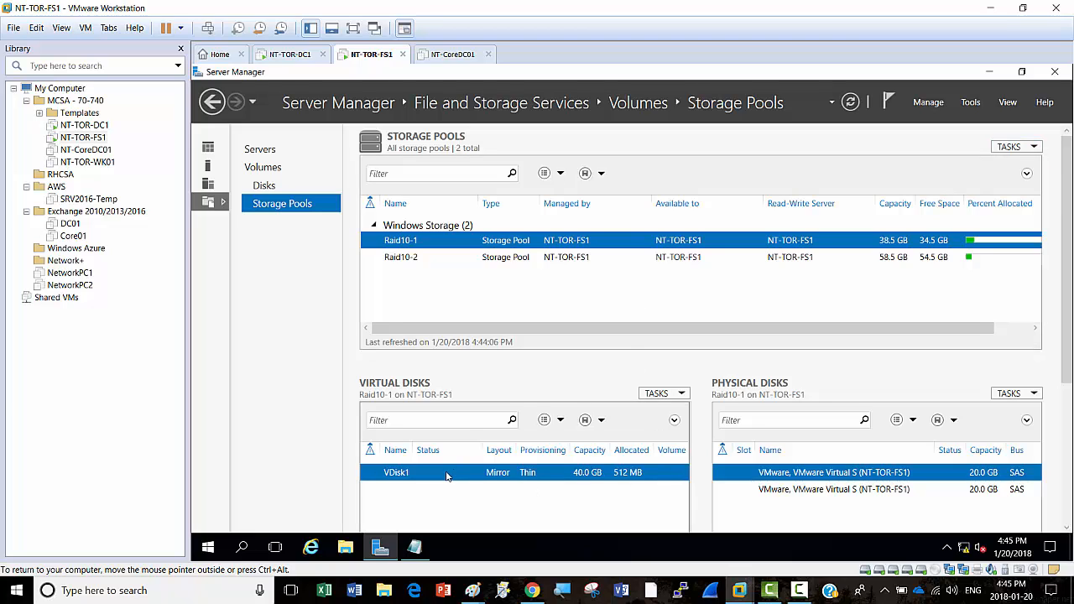
pyautogui.click(850, 103)
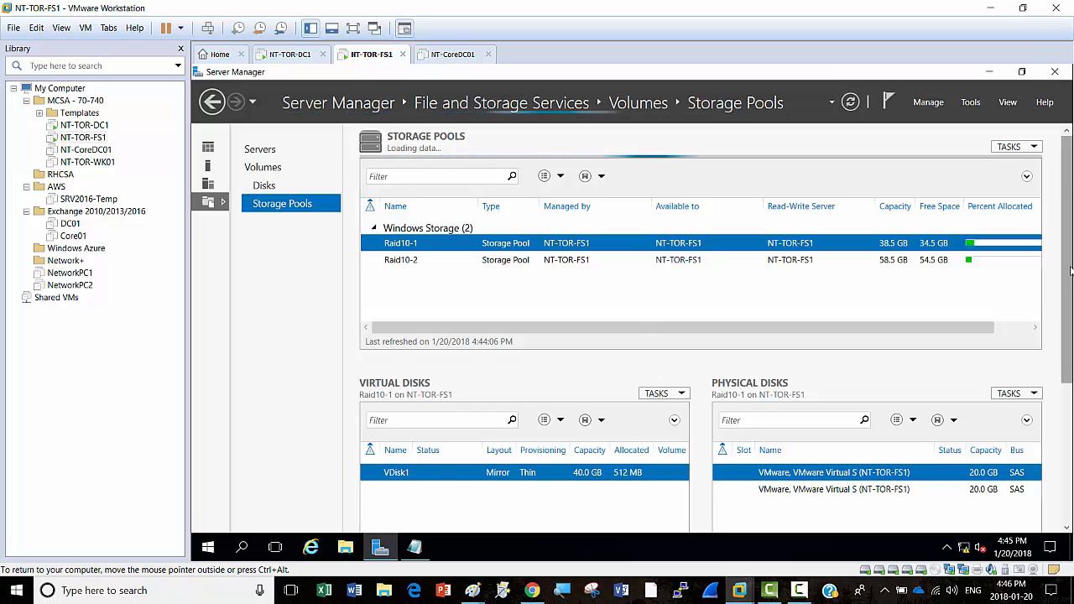
pyautogui.moveTo(1071, 270); pyautogui.dragTo(1072, 343)
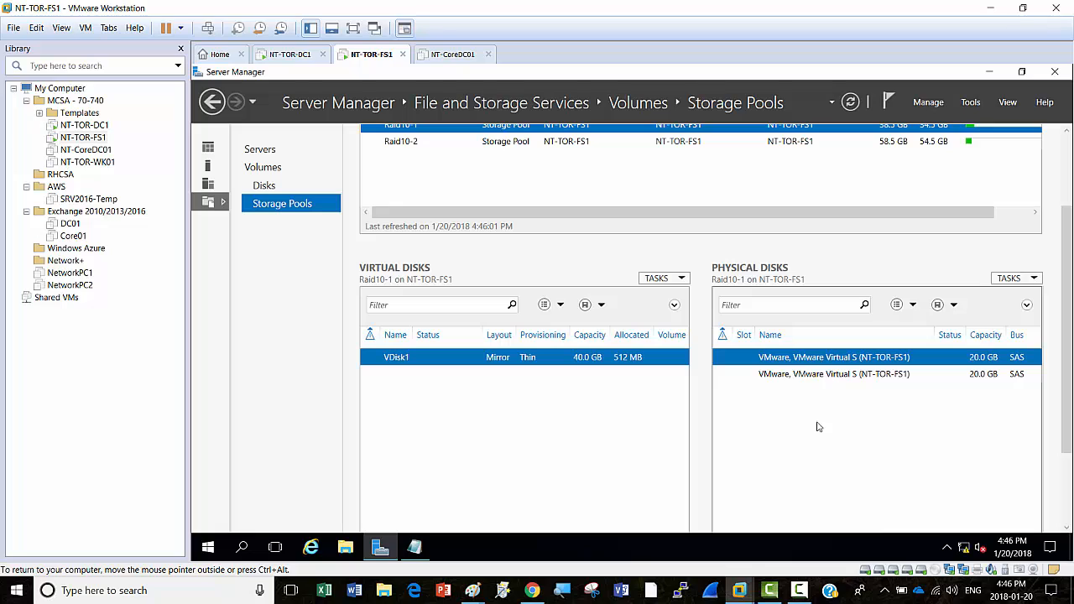
pyautogui.rightClick(433, 360)
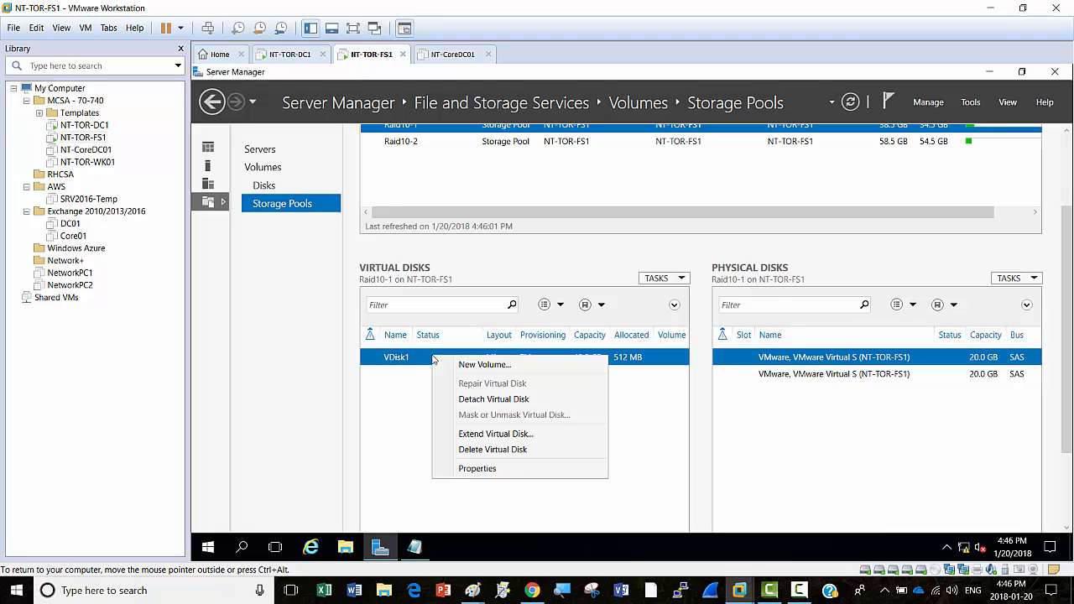
pyautogui.click(482, 365)
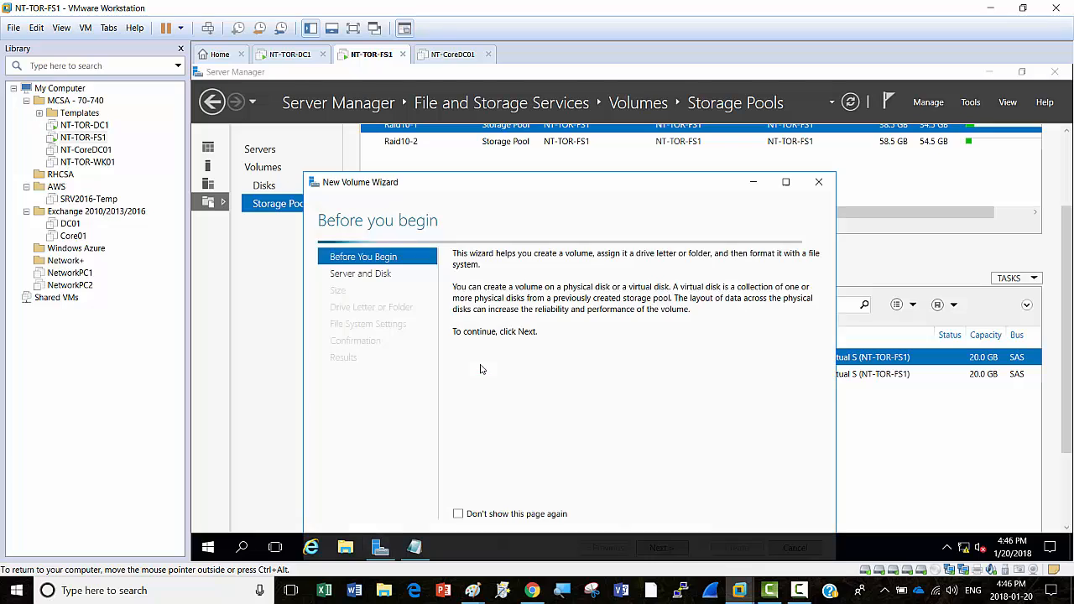
pyautogui.click(786, 181)
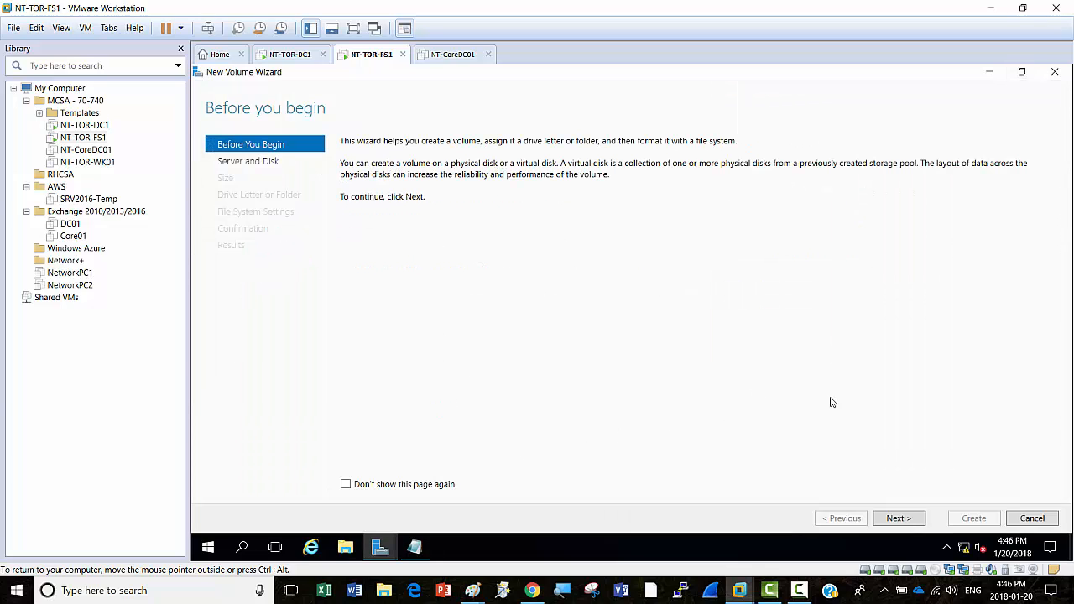
pyautogui.click(899, 519)
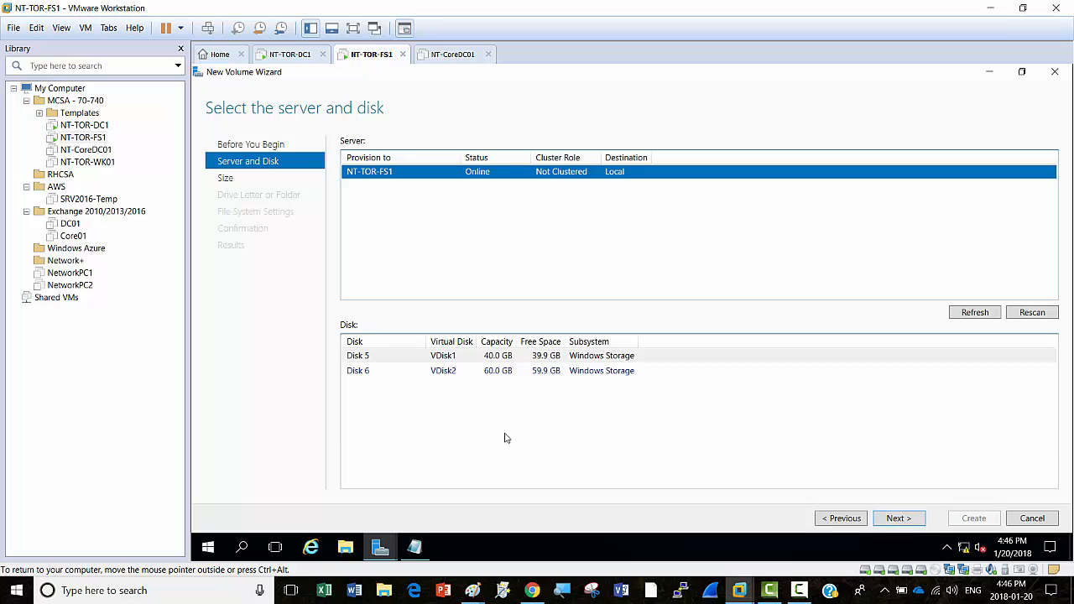
pyautogui.click(487, 359)
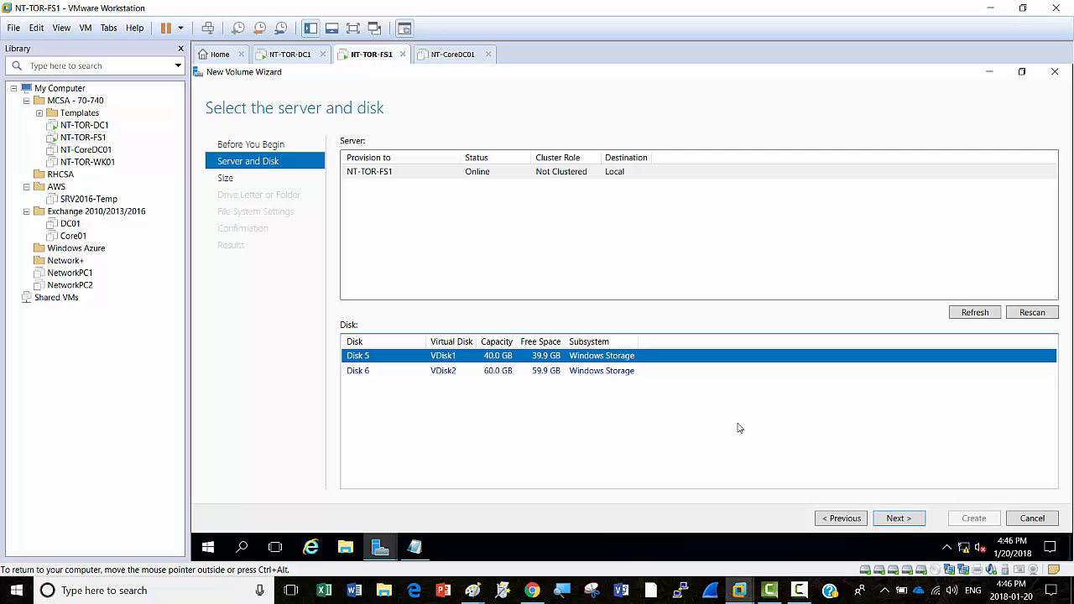
pyautogui.click(1033, 519)
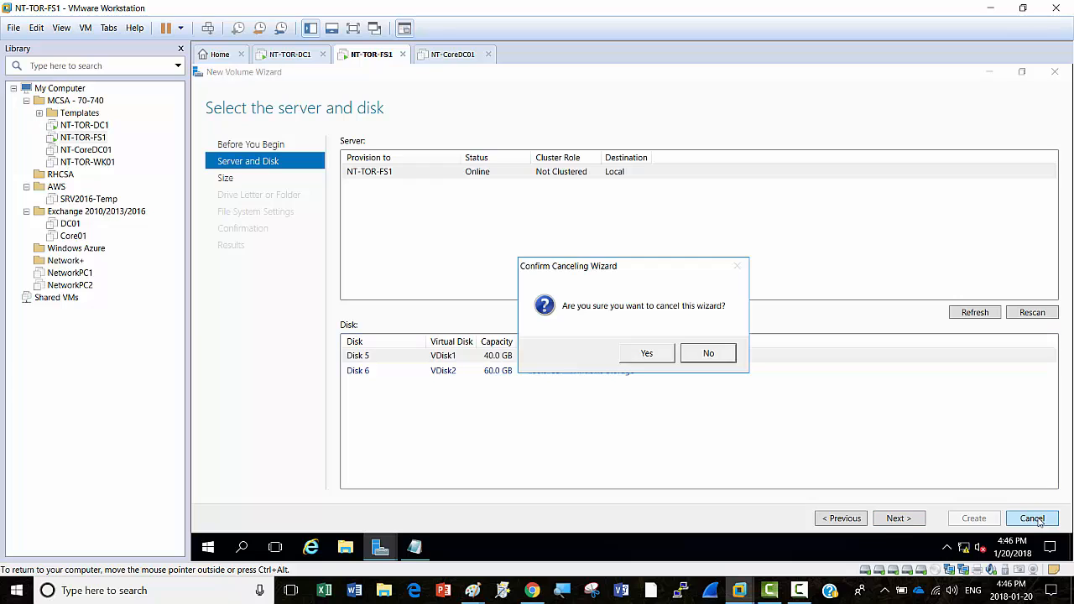
pyautogui.click(645, 357)
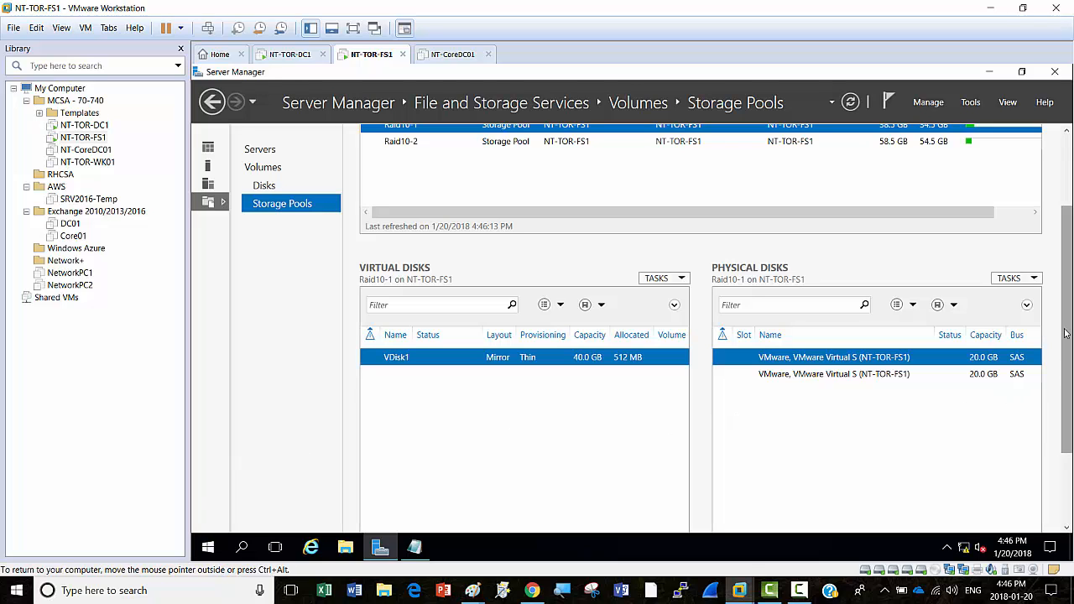
# Step: Scroll Server Manager back up and bring up the guest's Win+X quick links menu
pyautogui.moveTo(1064, 334); pyautogui.dragTo(1064, 265)
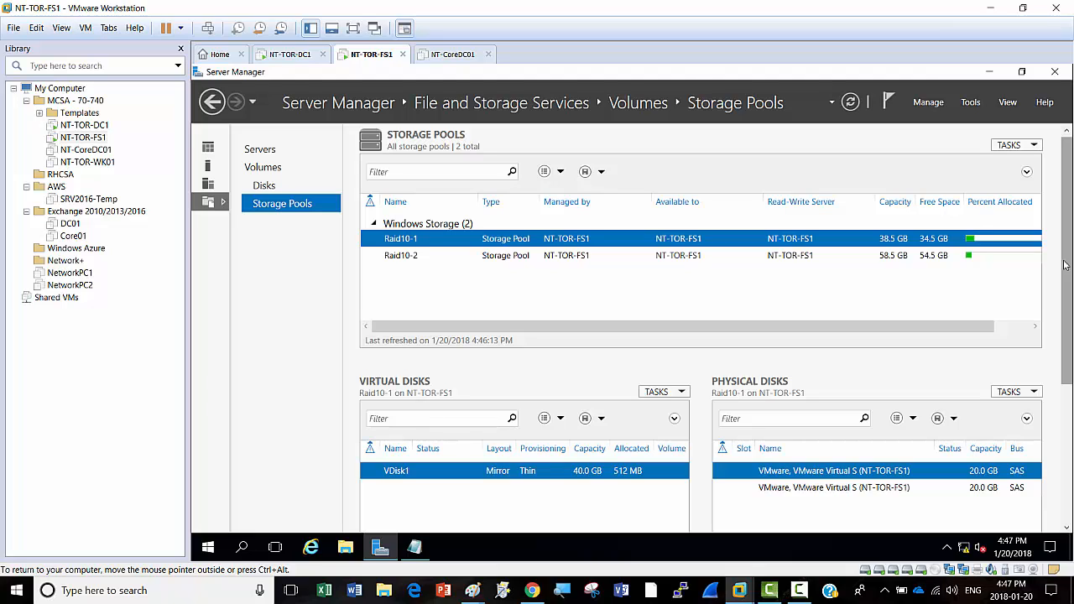
pyautogui.rightClick(208, 550)
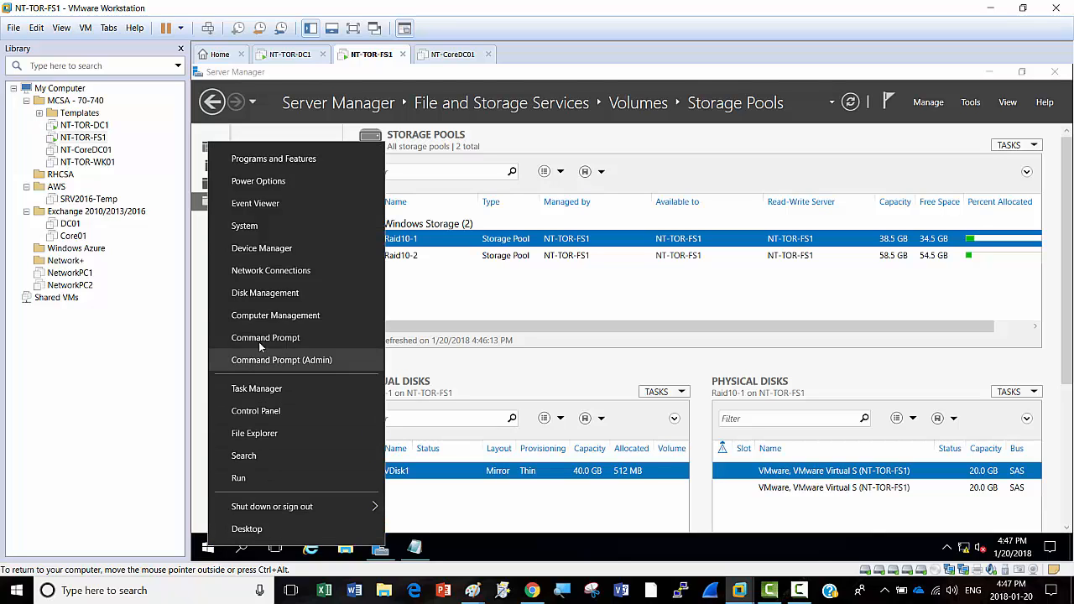
pyautogui.click(284, 296)
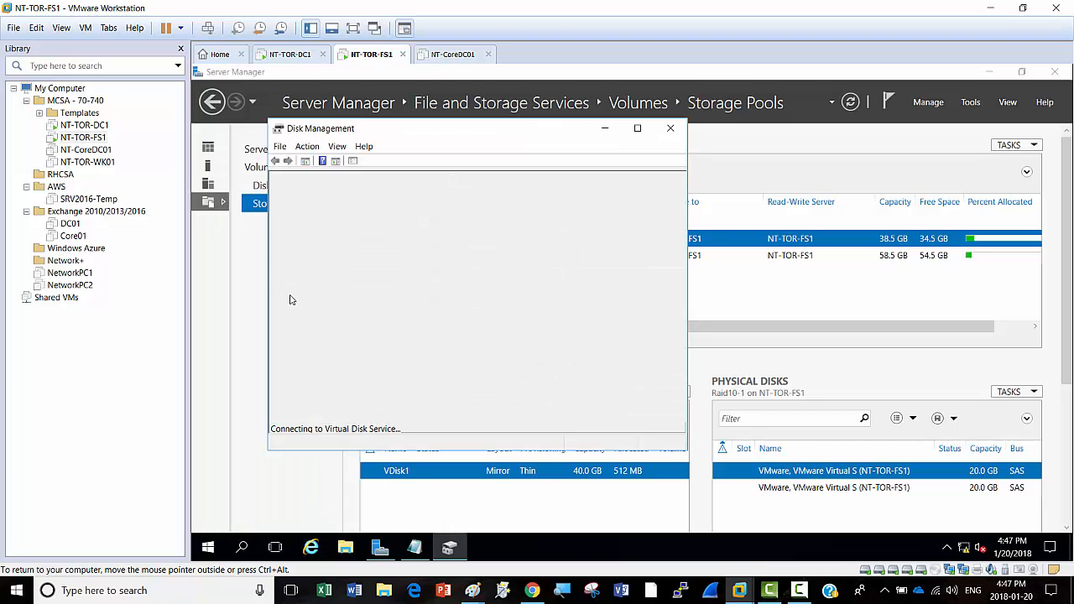
pyautogui.click(638, 128)
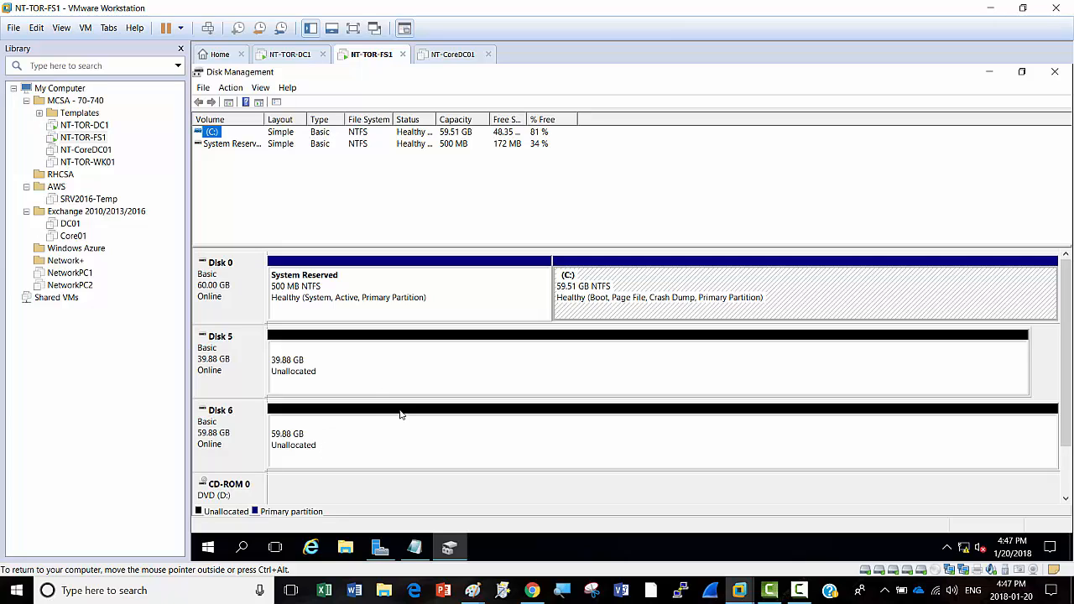
pyautogui.click(1054, 73)
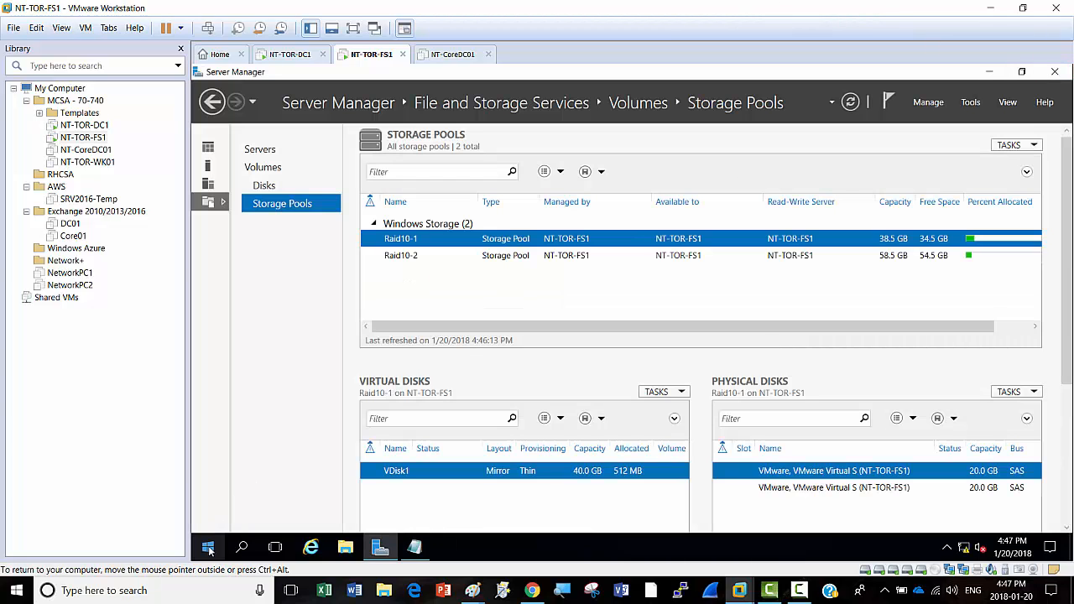
pyautogui.rightClick(208, 549)
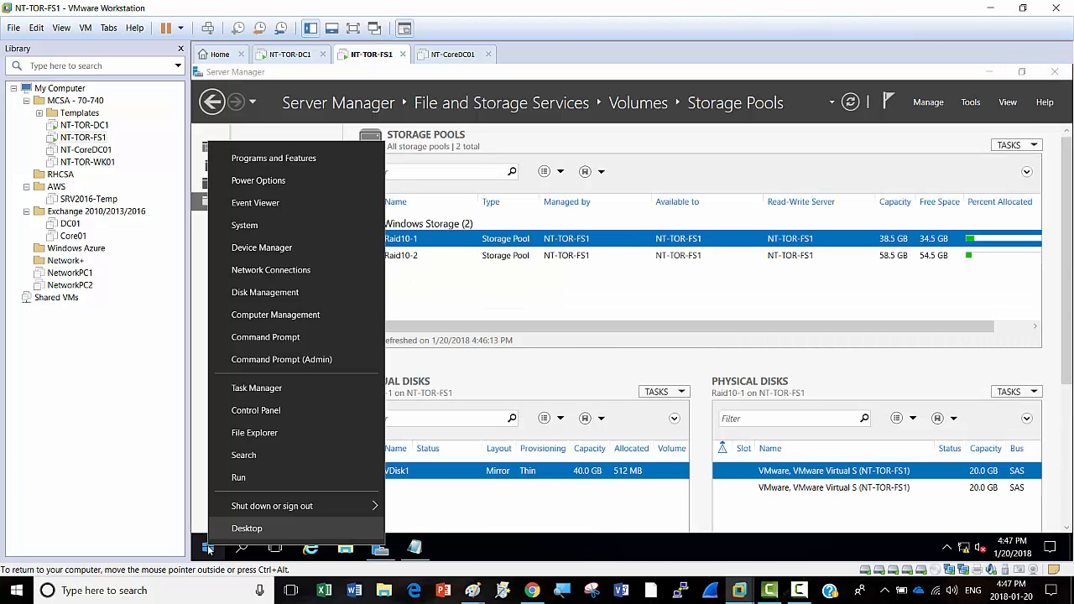
# Step: Reopen Disk Management maximized and bring up new-volume options for Disk 5's unallocated space
pyautogui.click(265, 294)
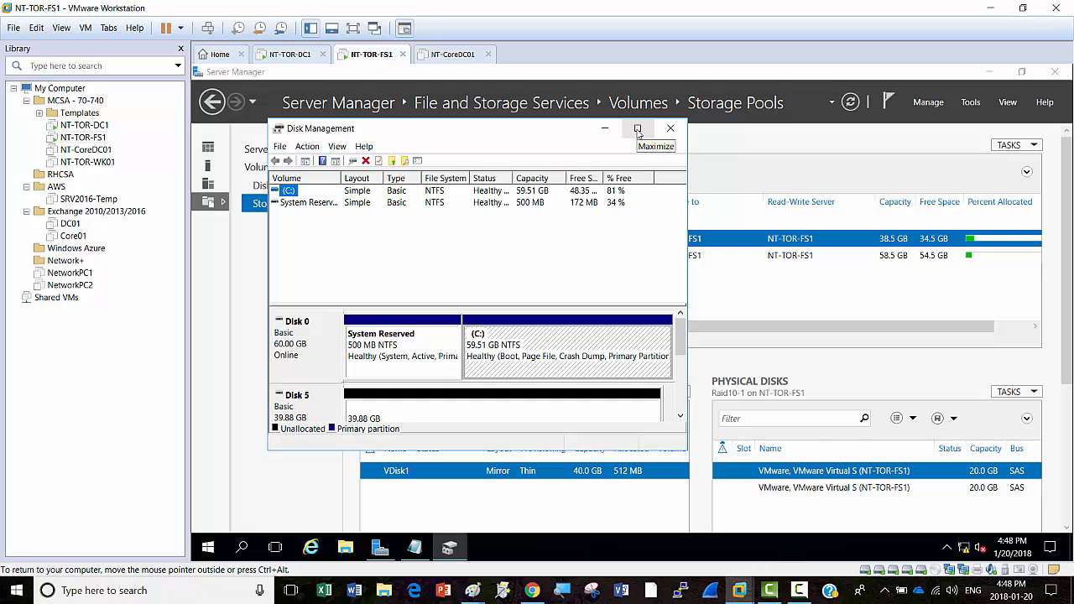
pyautogui.click(637, 129)
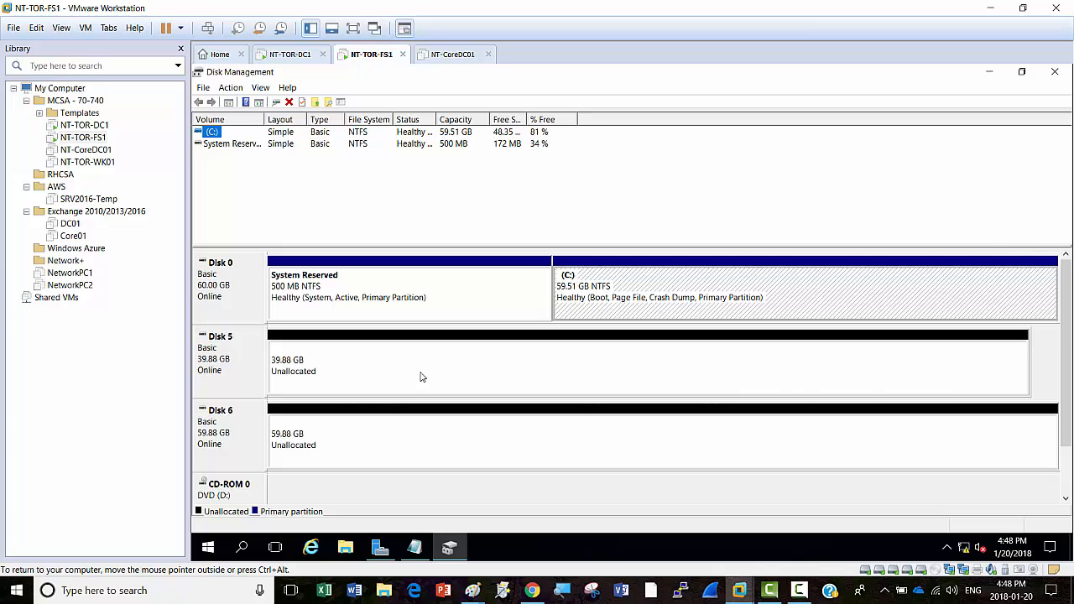
pyautogui.rightClick(486, 366)
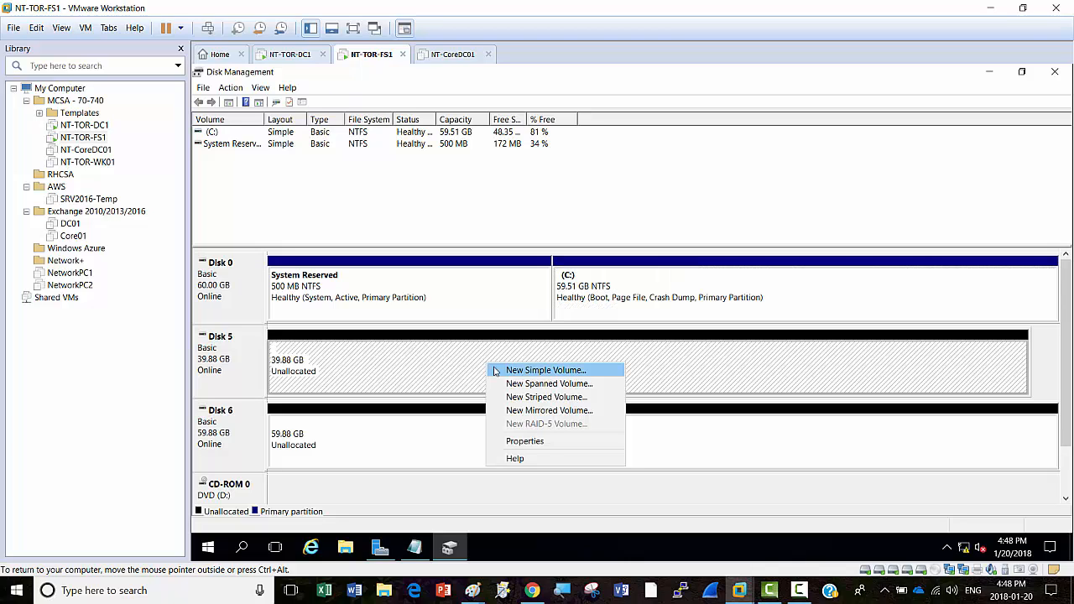
# Step: Start a striped volume on Disk 5, add Disk 6, and keep drive letter E
pyautogui.click(547, 398)
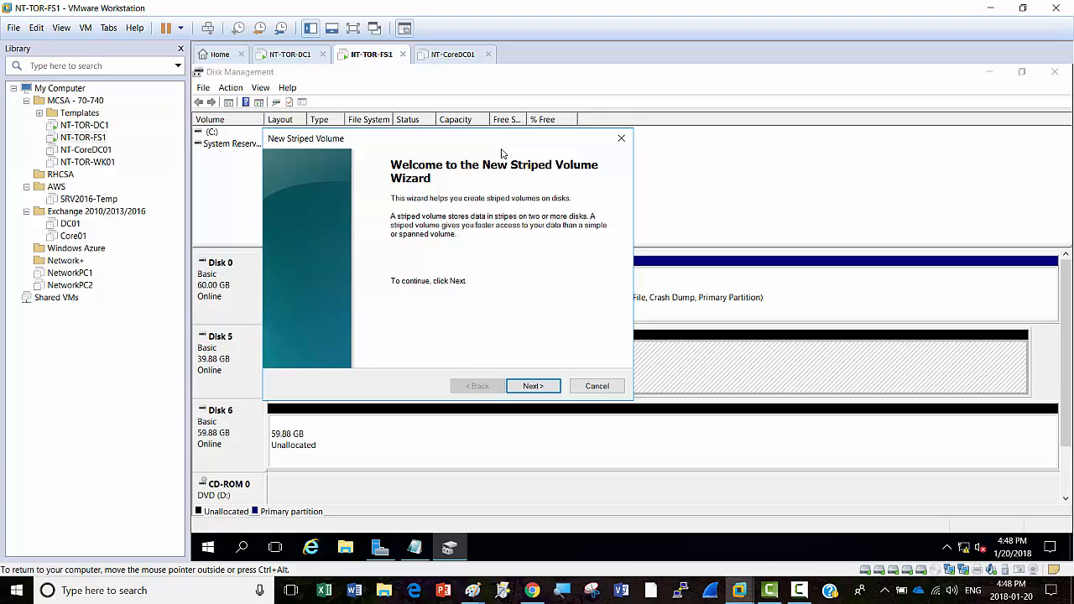
pyautogui.click(533, 386)
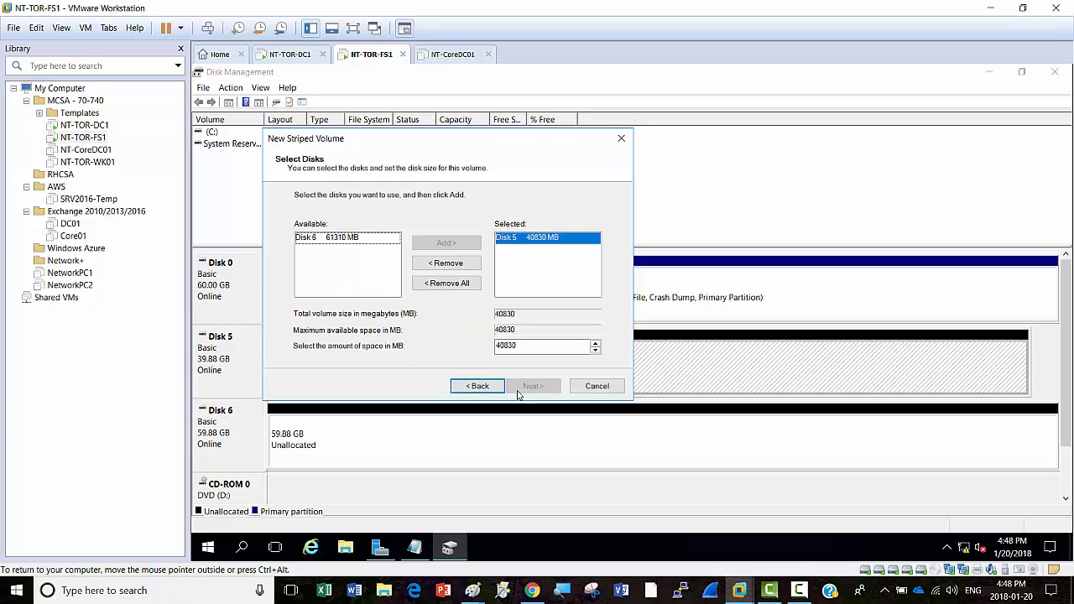
pyautogui.click(320, 240)
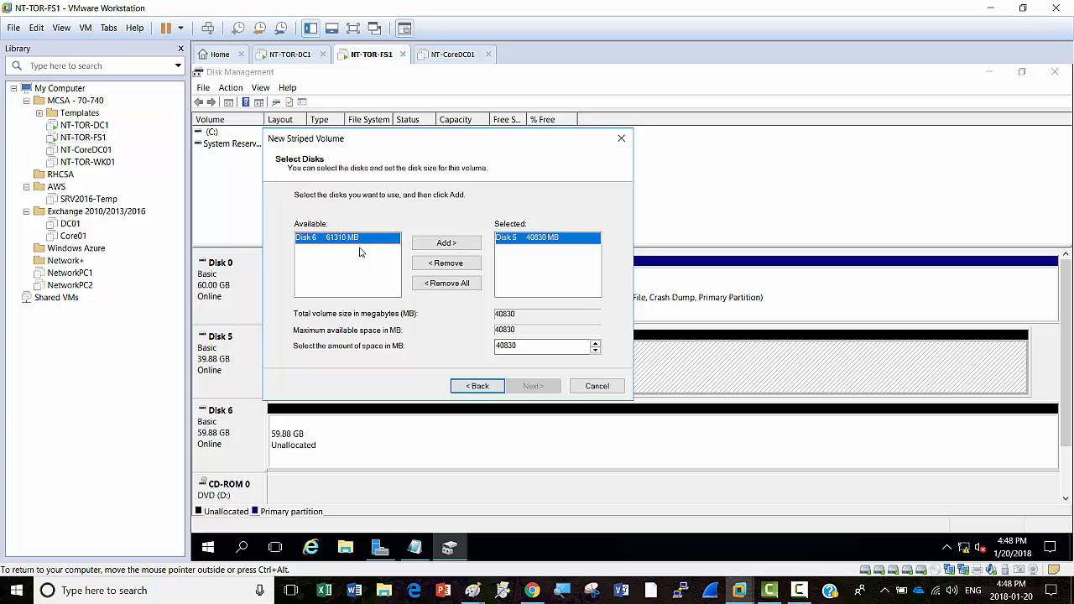
pyautogui.click(436, 248)
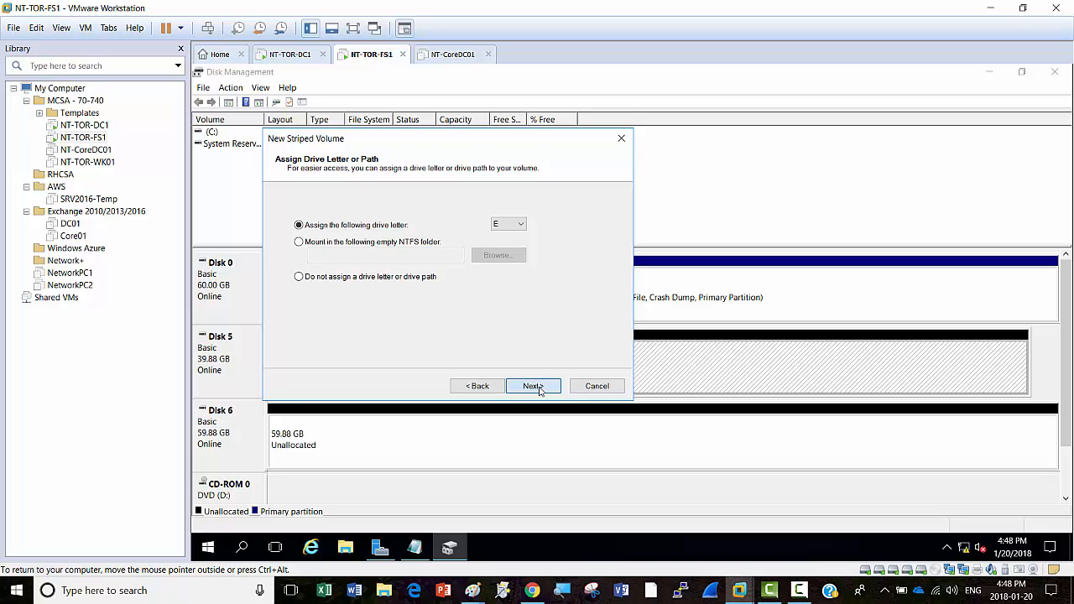
pyautogui.click(538, 390)
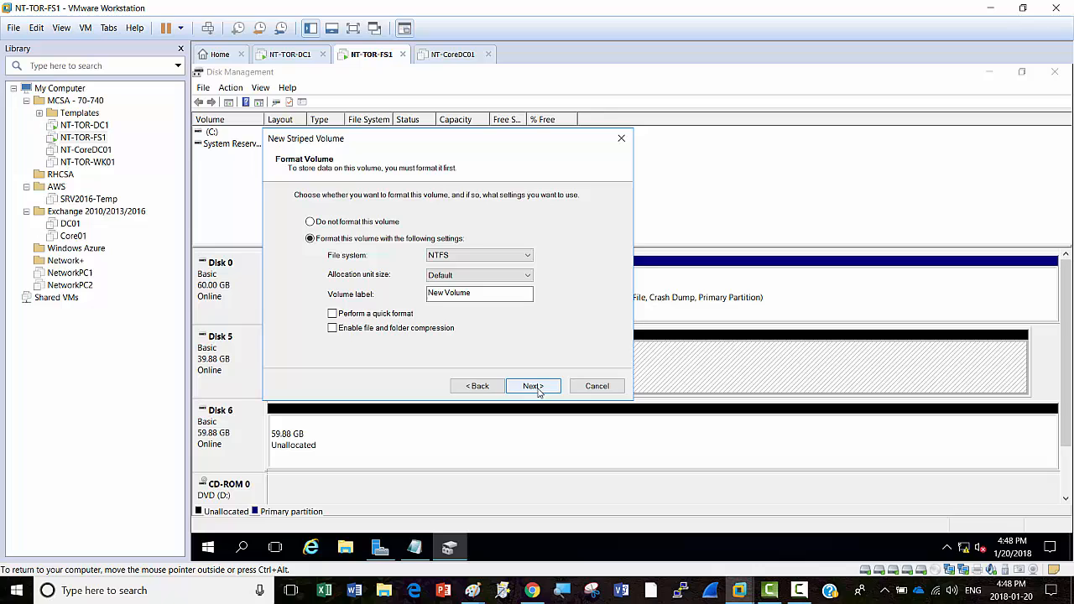
# Step: Label the volume RAID10 with quick NTFS format and finish the wizard
pyautogui.click(490, 296)
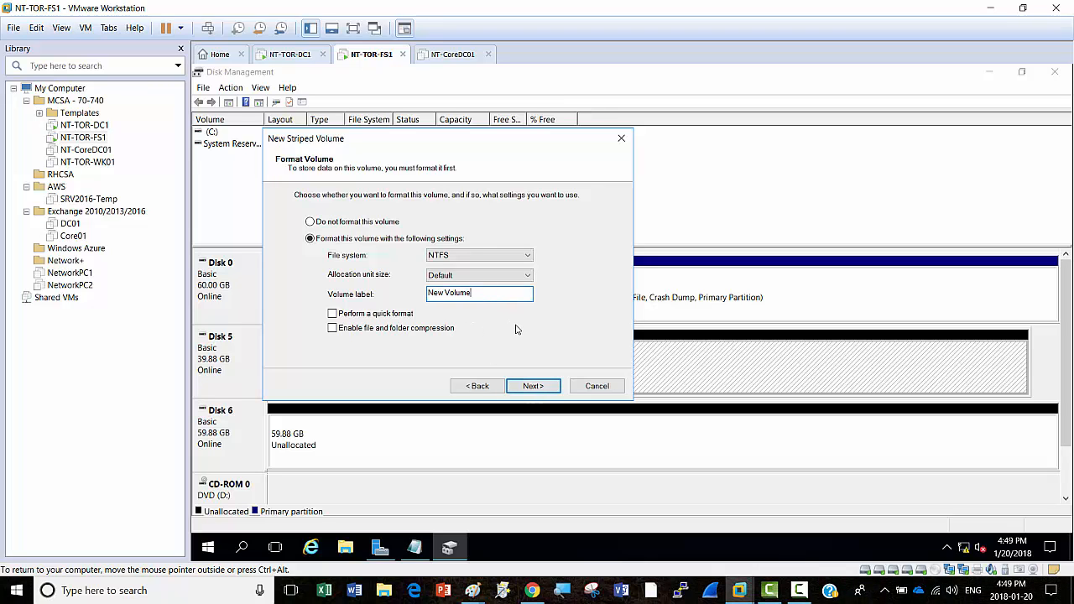
pyautogui.press('BackSpace')
pyautogui.press('BackSpace')
pyautogui.press('BackSpace')
pyautogui.press('BackSpace')
pyautogui.press('BackSpace')
pyautogui.press('BackSpace')
pyautogui.press('BackSpace')
pyautogui.press('BackSpace')
pyautogui.press('BackSpace')
pyautogui.press('BackSpace')
pyautogui.write('RAID10')
pyautogui.click(334, 315)
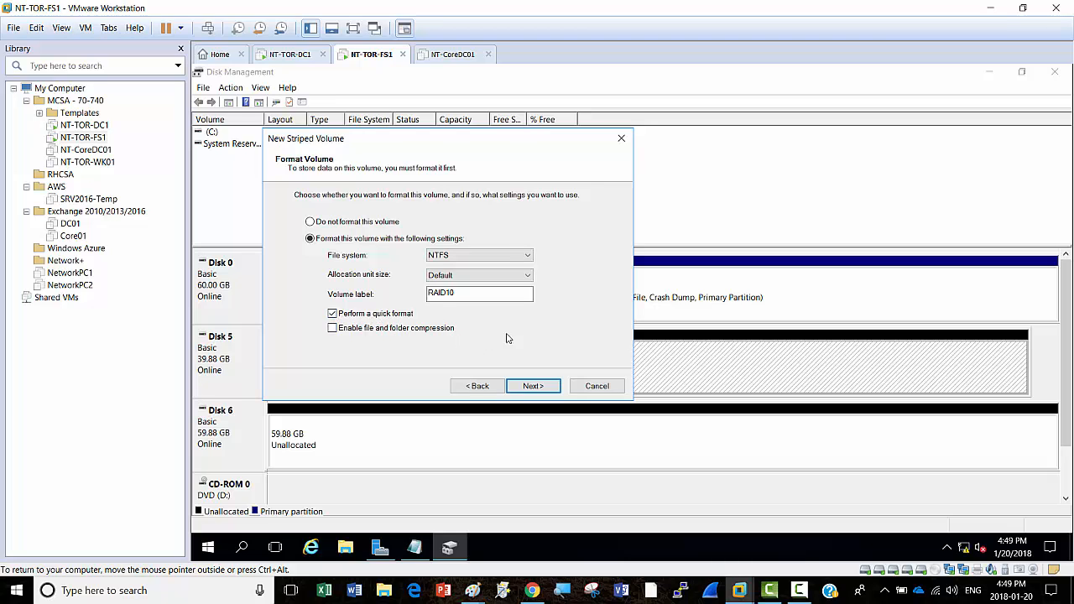
pyautogui.click(532, 387)
pyautogui.click(532, 388)
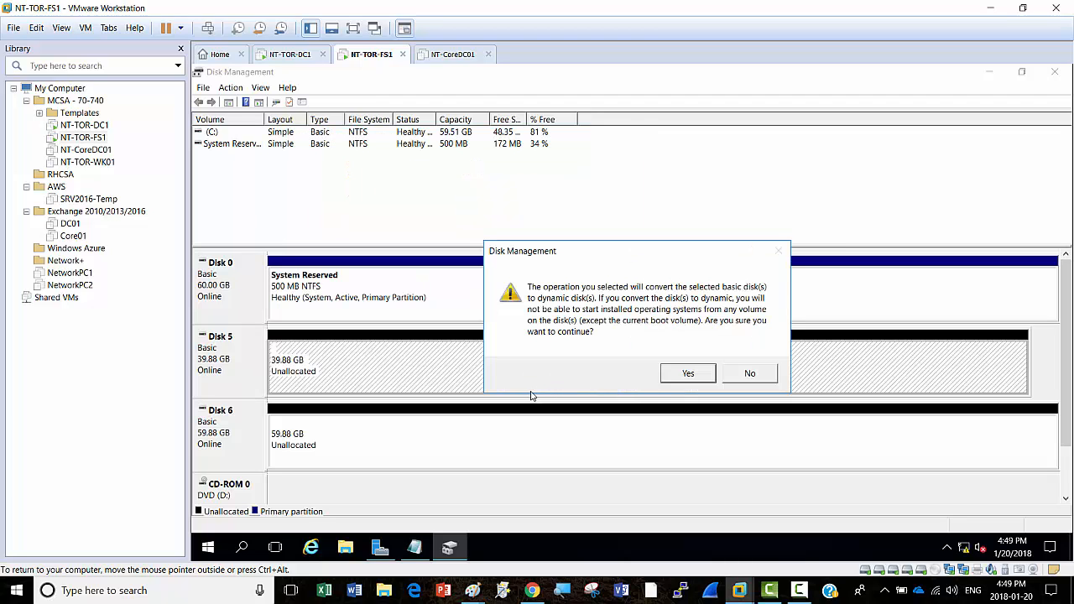
# Step: Approve converting Disks 5 and 6 to dynamic, producing the 79.75 GB RAID10 (E:) volume
pyautogui.click(686, 375)
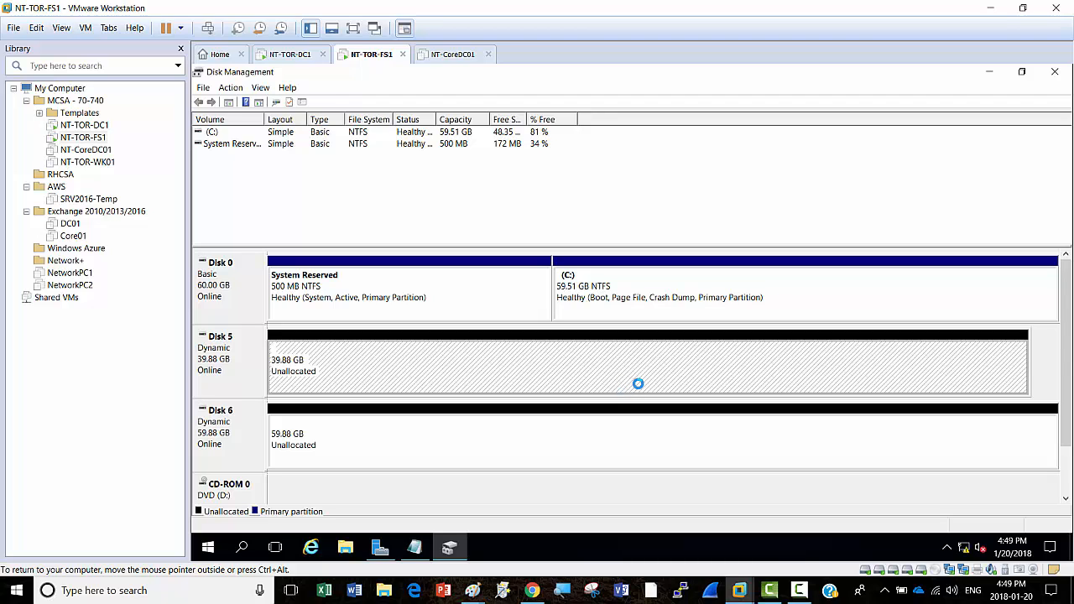
pyautogui.click(799, 590)
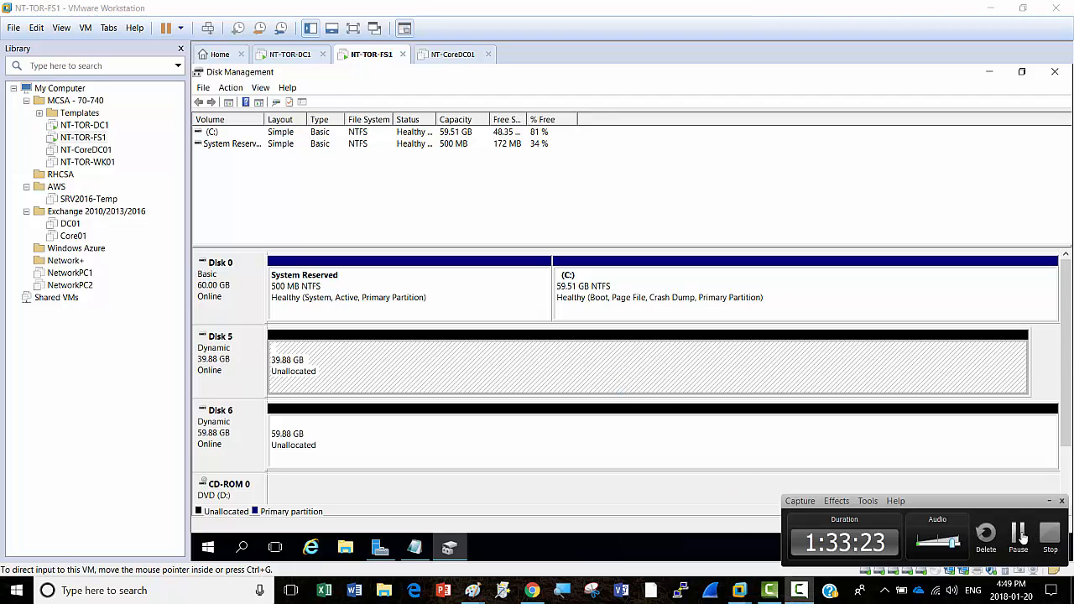
pyautogui.click(1015, 535)
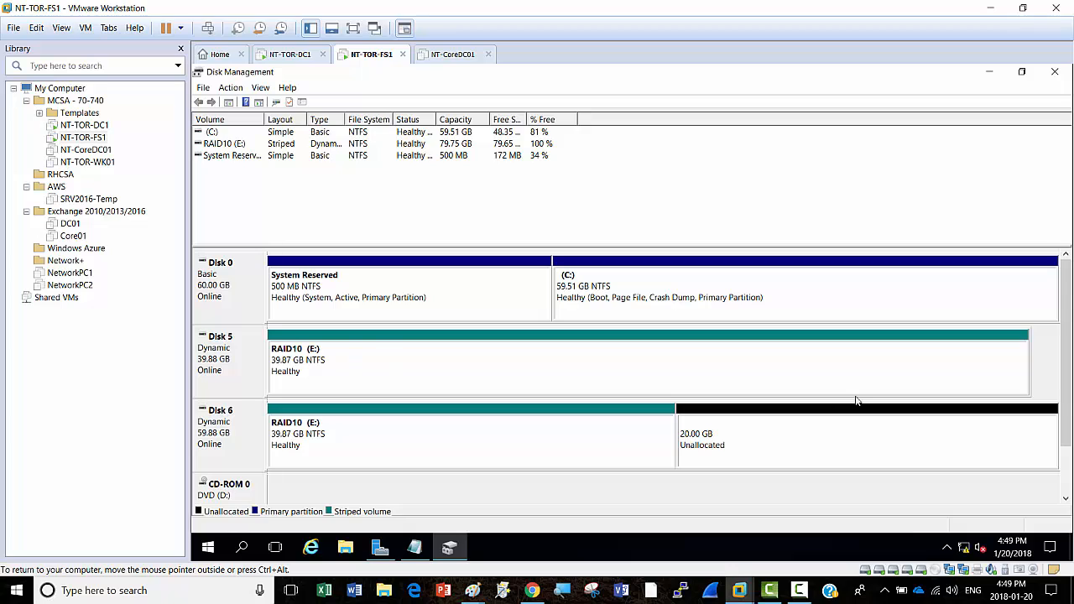
# Step: Open the empty RAID10 (E:) drive in File Explorer and bring up its New item choices
pyautogui.click(344, 547)
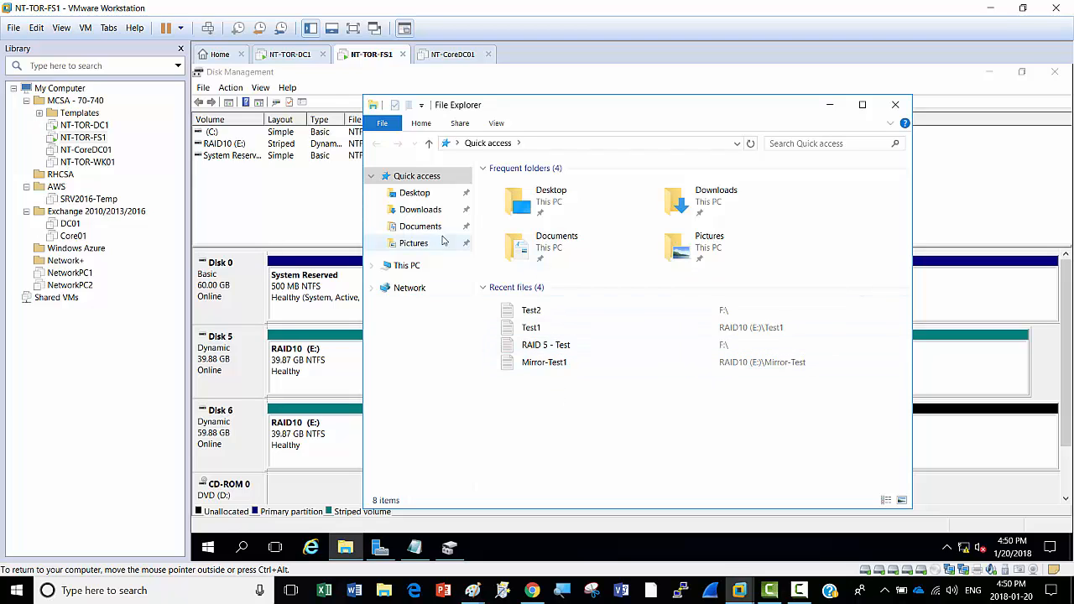
pyautogui.click(407, 265)
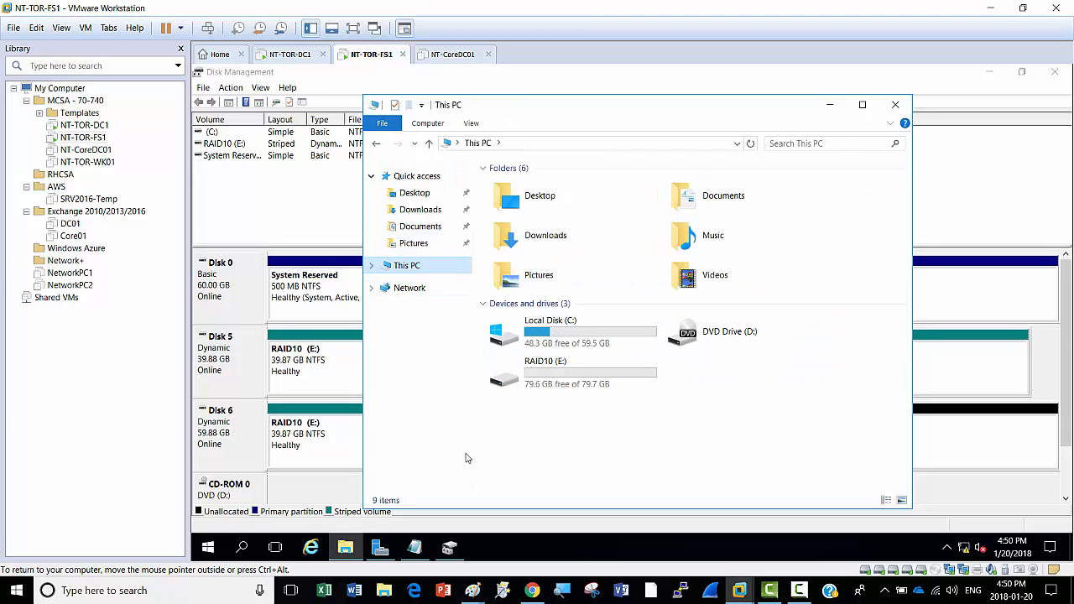
pyautogui.click(564, 380)
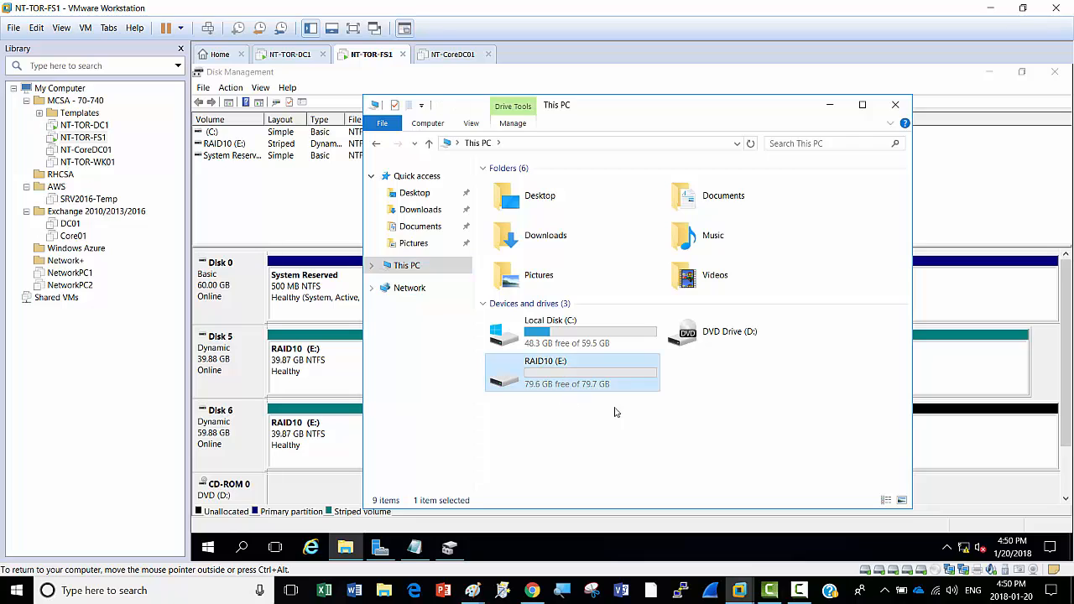
pyautogui.doubleClick(543, 368)
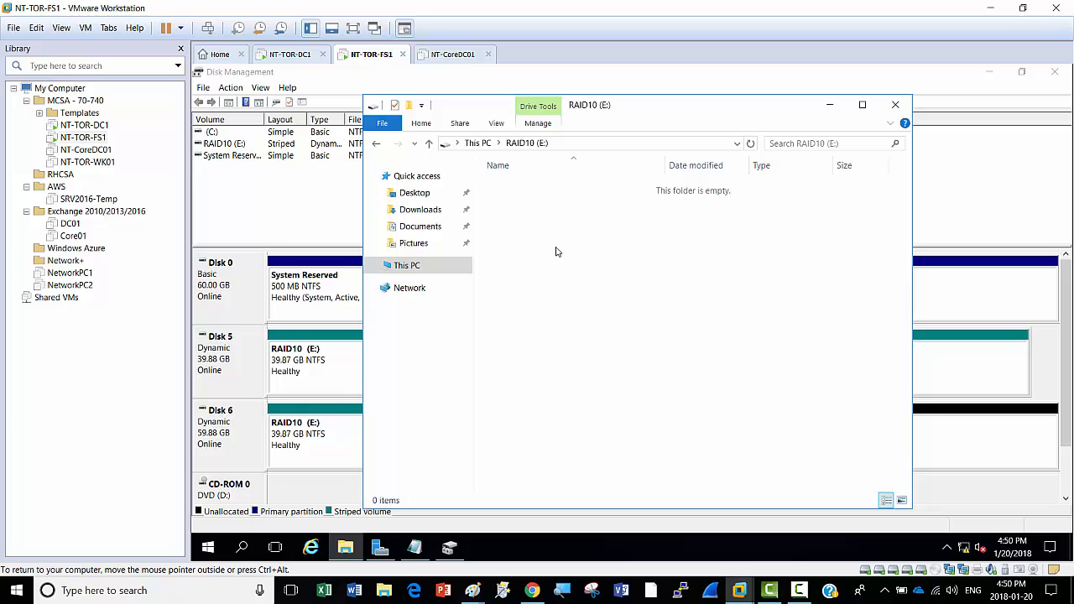
pyautogui.rightClick(557, 249)
pyautogui.moveTo(617, 424)
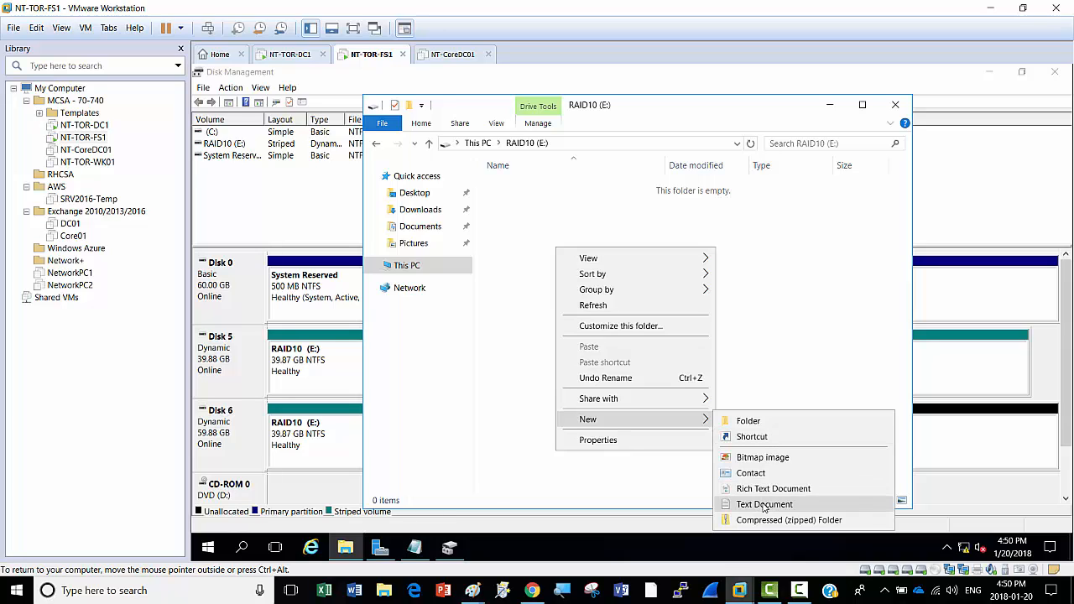
# Step: Create a text document named Test3 on RAID10 (E:) and open it in Notepad
pyautogui.click(763, 504)
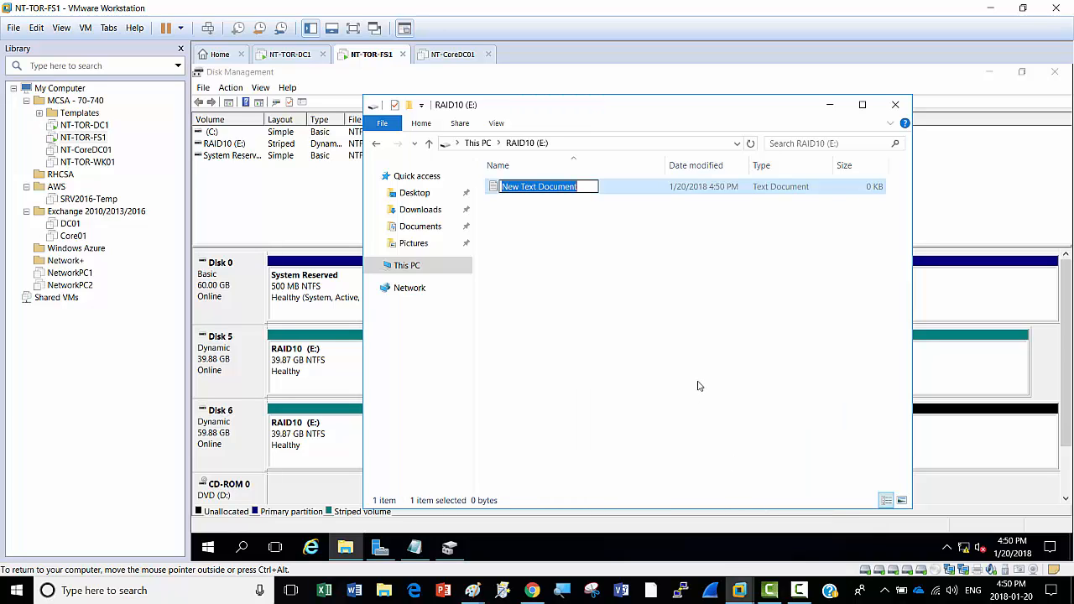
pyautogui.write('Test3')
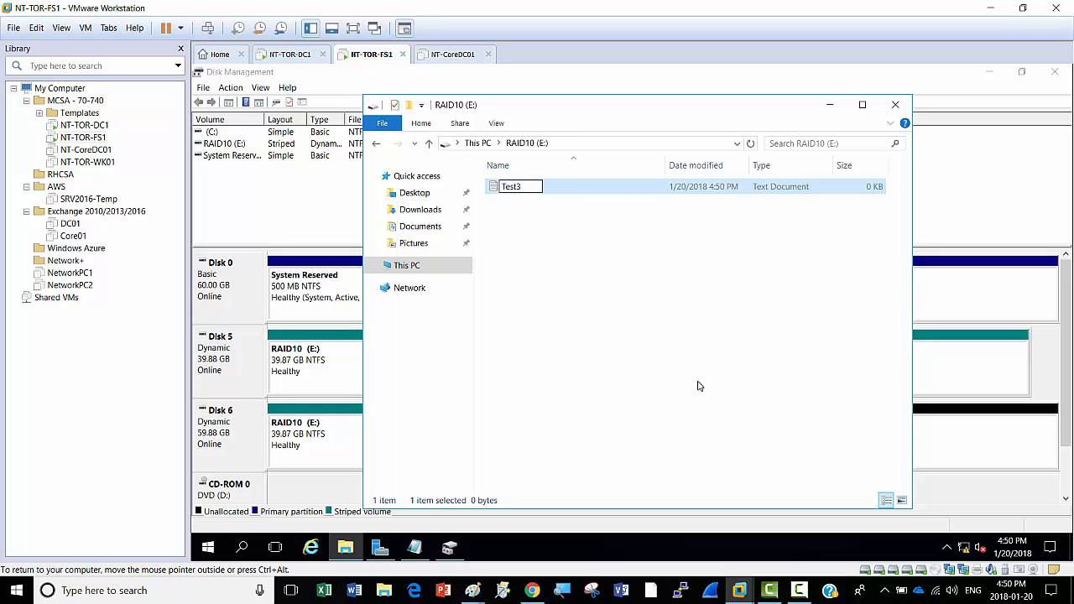
pyautogui.click(590, 344)
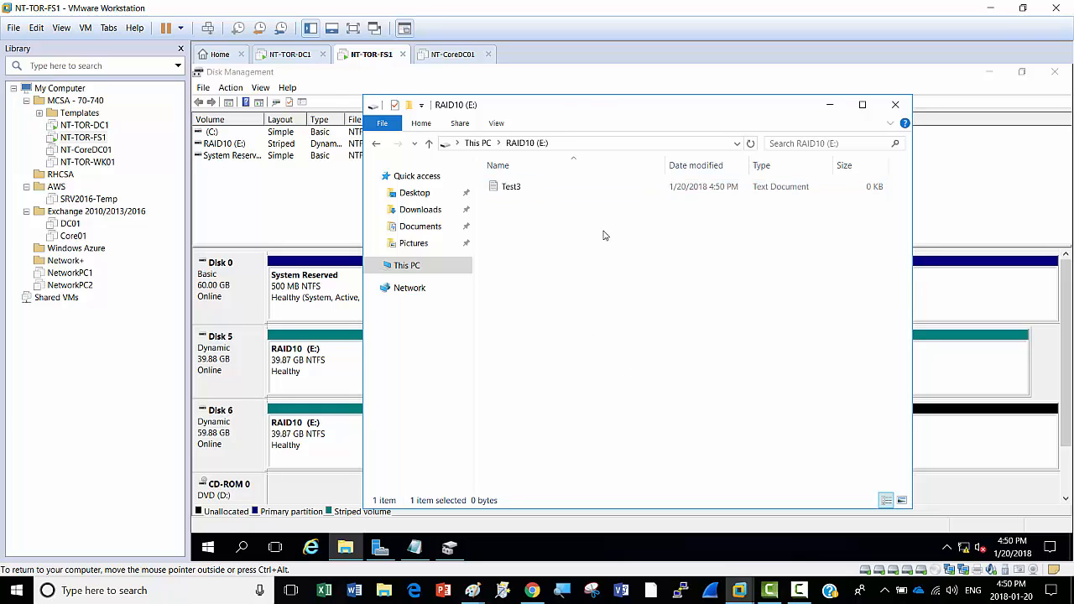
pyautogui.doubleClick(512, 187)
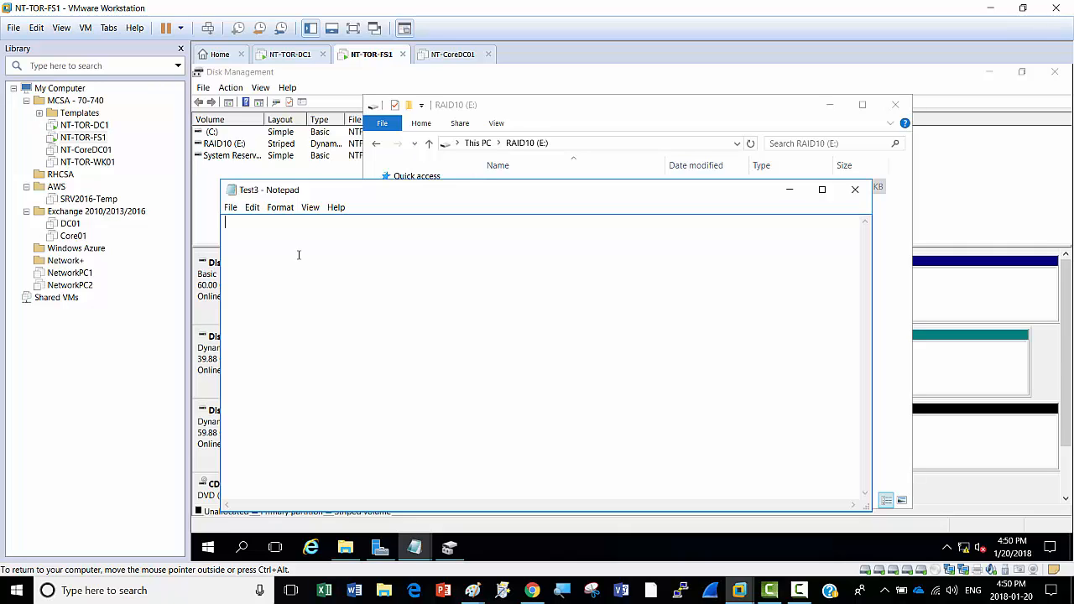
# Step: Write "We have successfully configured Raid 10" in Test3 and save it
pyautogui.write('We have successfully config')
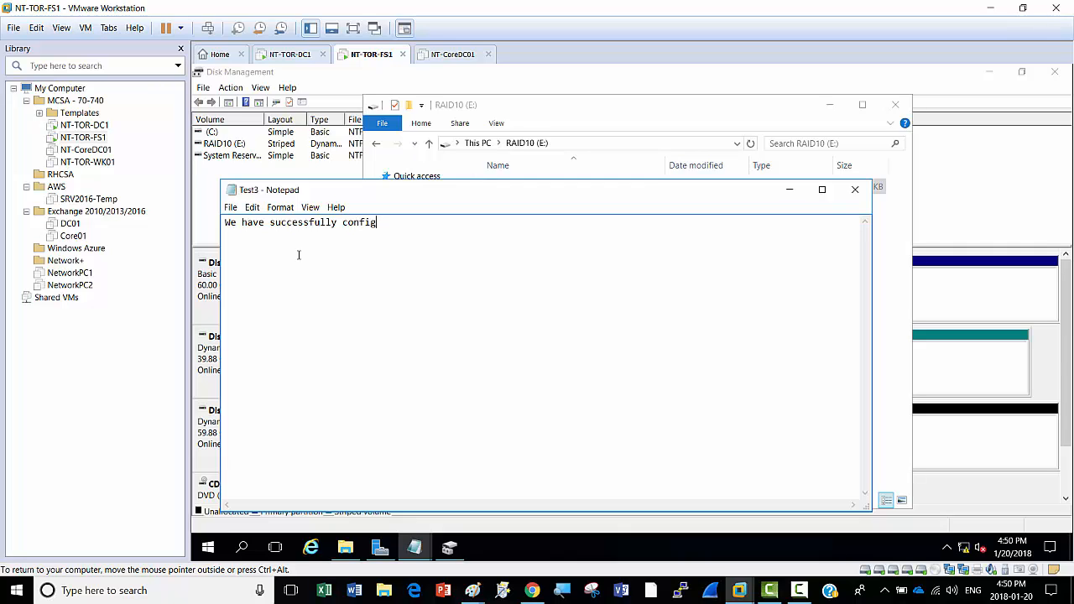
pyautogui.write('ured Raid 10')
pyautogui.click(230, 208)
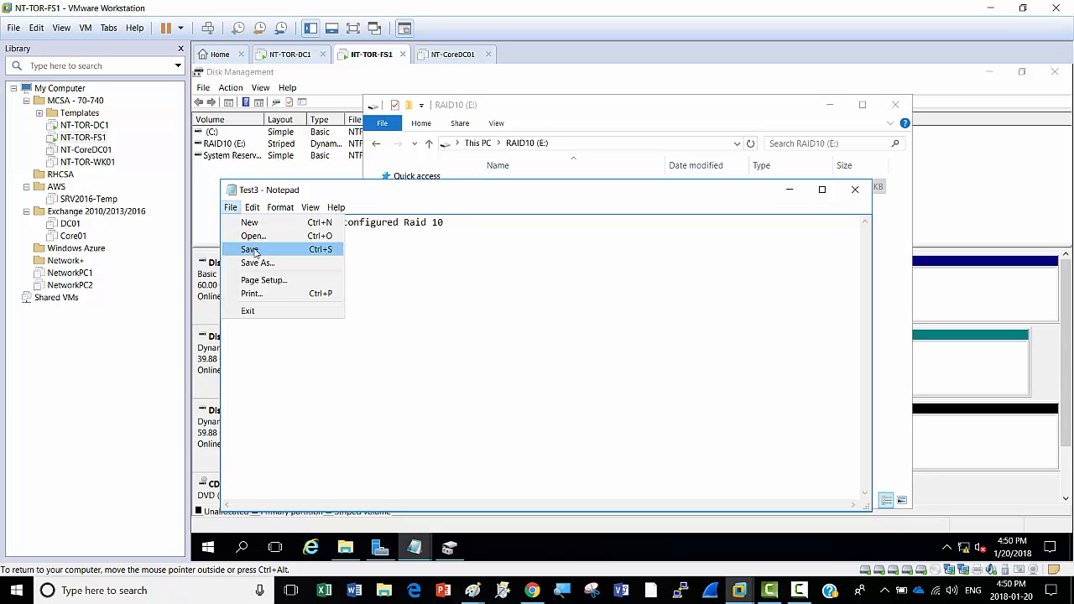
pyautogui.click(255, 250)
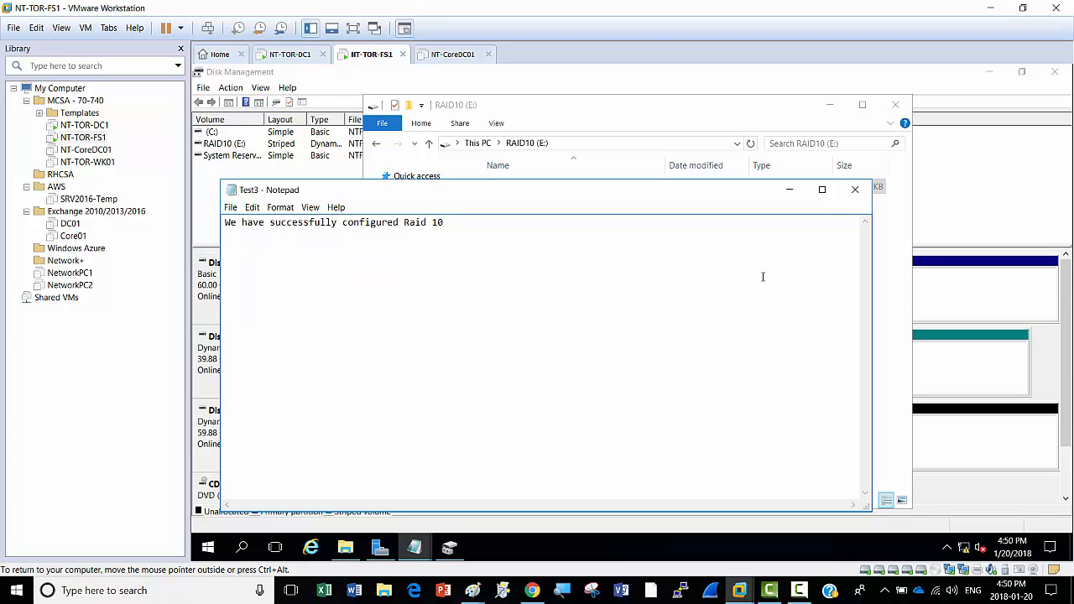
# Step: Minimize Notepad and the RAID10 (E:) folder to return to Disk Management's disk view
pyautogui.click(792, 198)
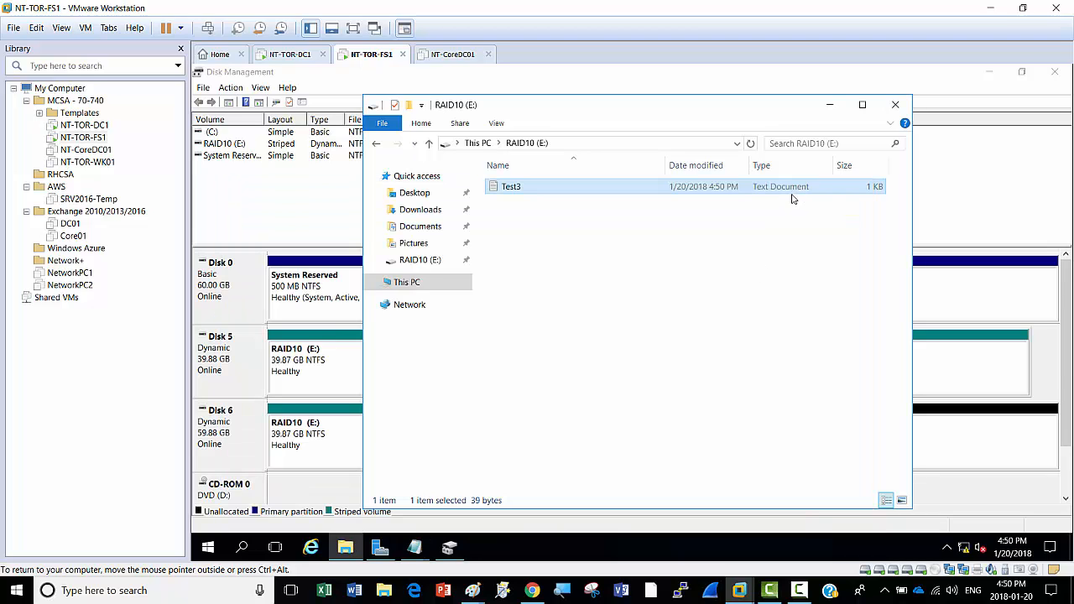
pyautogui.click(831, 106)
pyautogui.scroll(-1, 1065, 344)
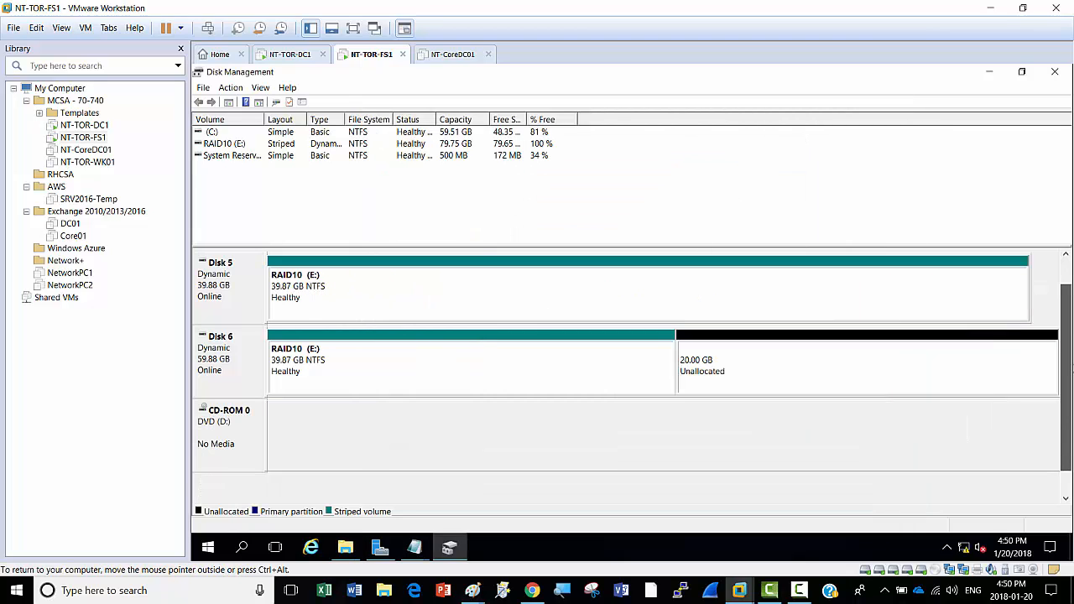
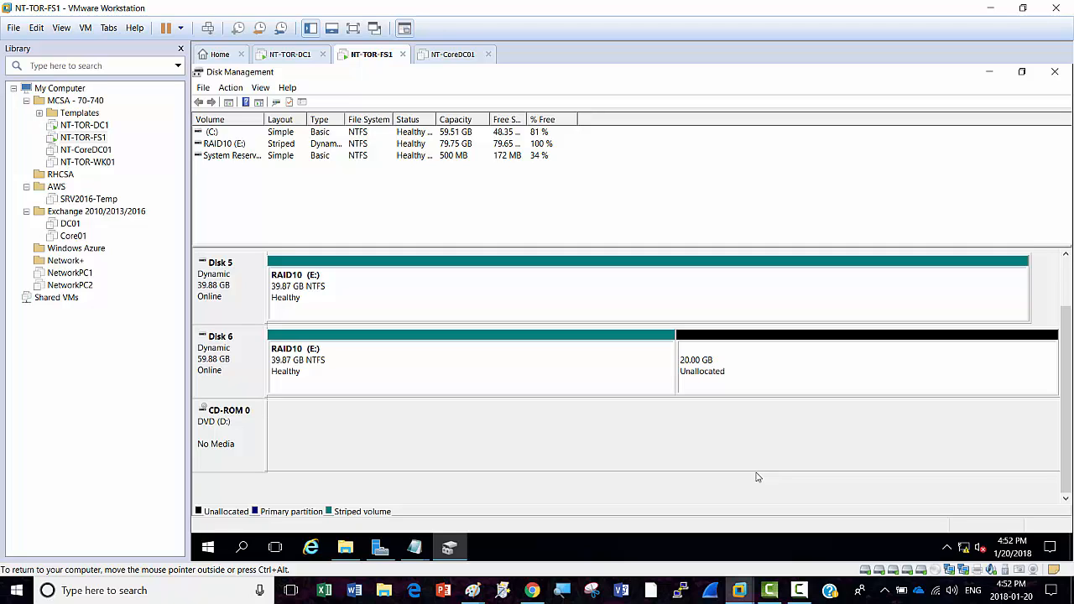
# Step: Bring the RAID10 (E:) folder and the Test3 note back to the front
pyautogui.click(345, 547)
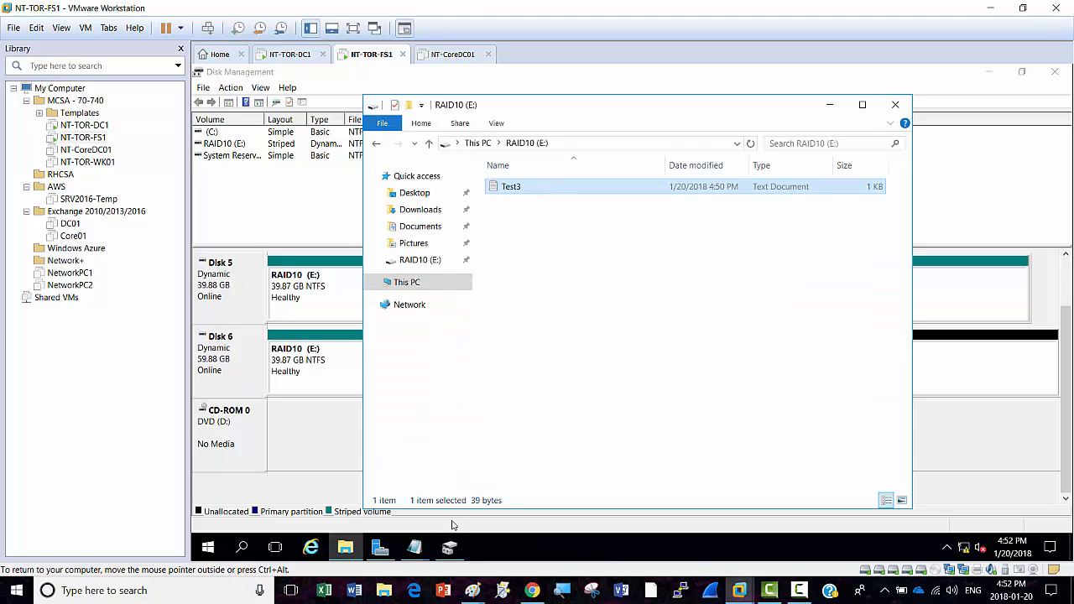
pyautogui.click(418, 547)
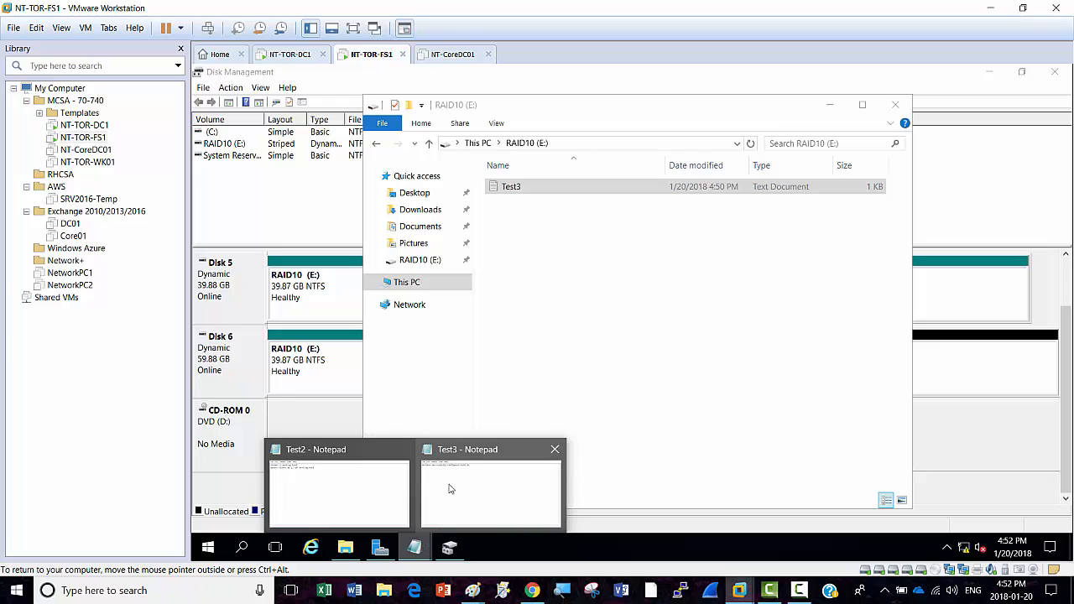
pyautogui.click(474, 487)
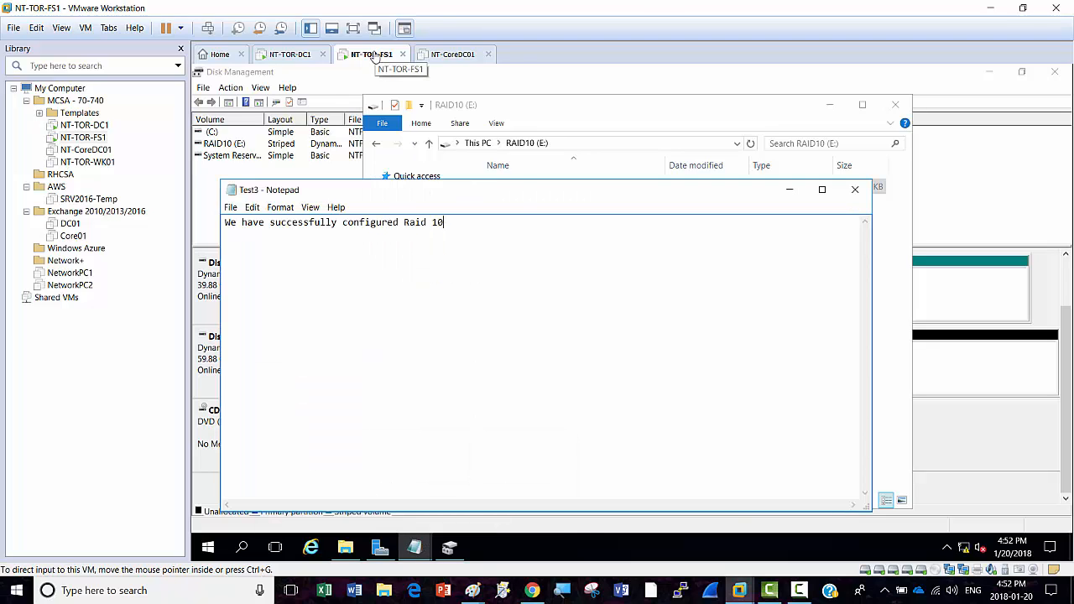
pyautogui.rightClick(374, 56)
# Step: In NT-TOR-FS1's settings, remove Hard Disk 5 and the 30 GB Hard Disk 3, then confirm
pyautogui.click(411, 223)
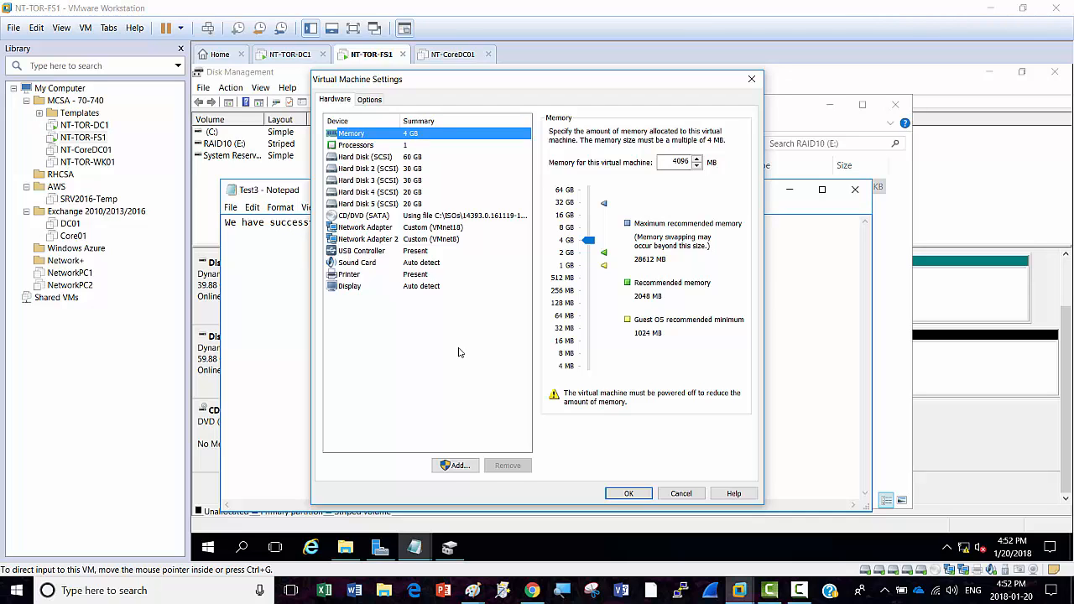
pyautogui.click(411, 193)
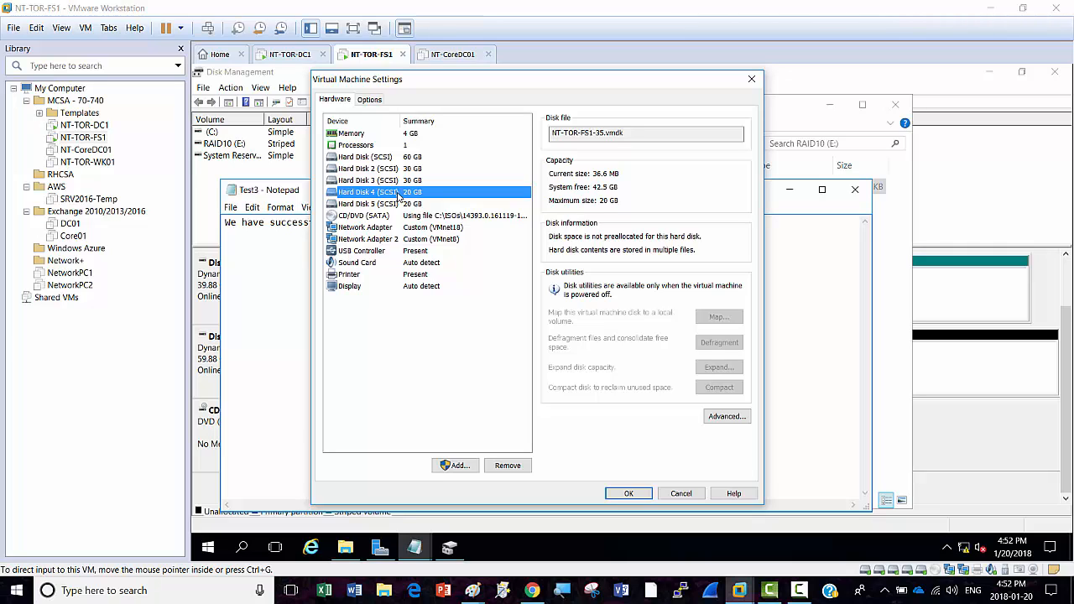
pyautogui.click(400, 205)
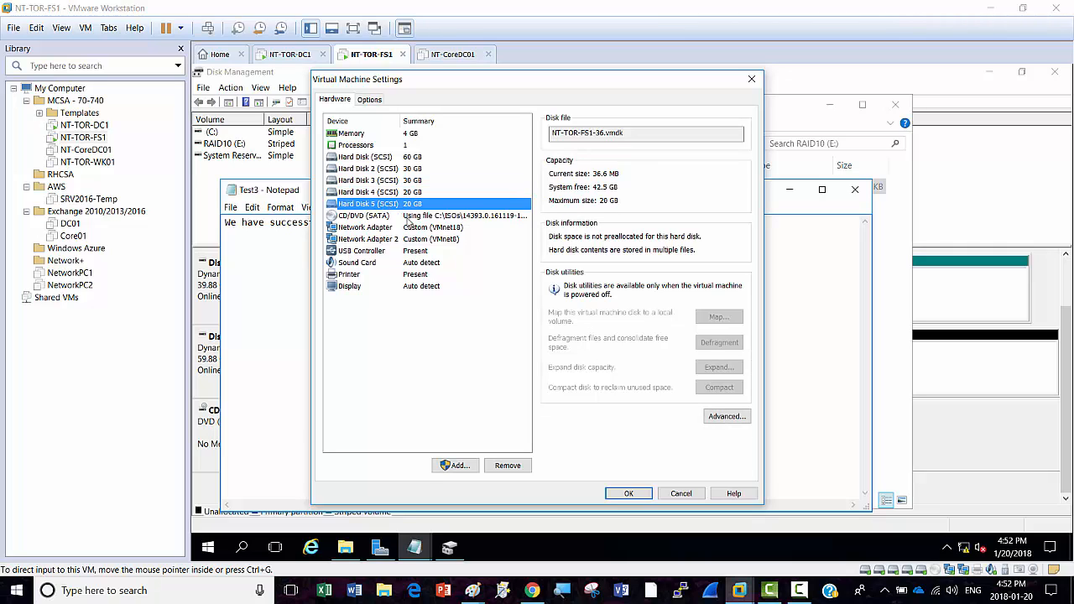
pyautogui.click(509, 467)
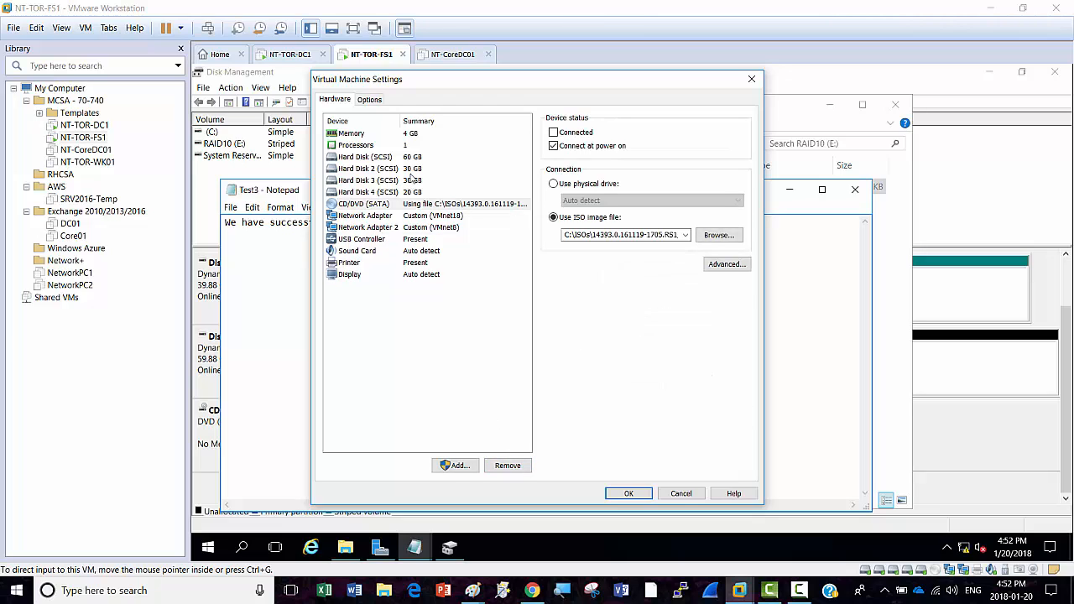
pyautogui.click(381, 182)
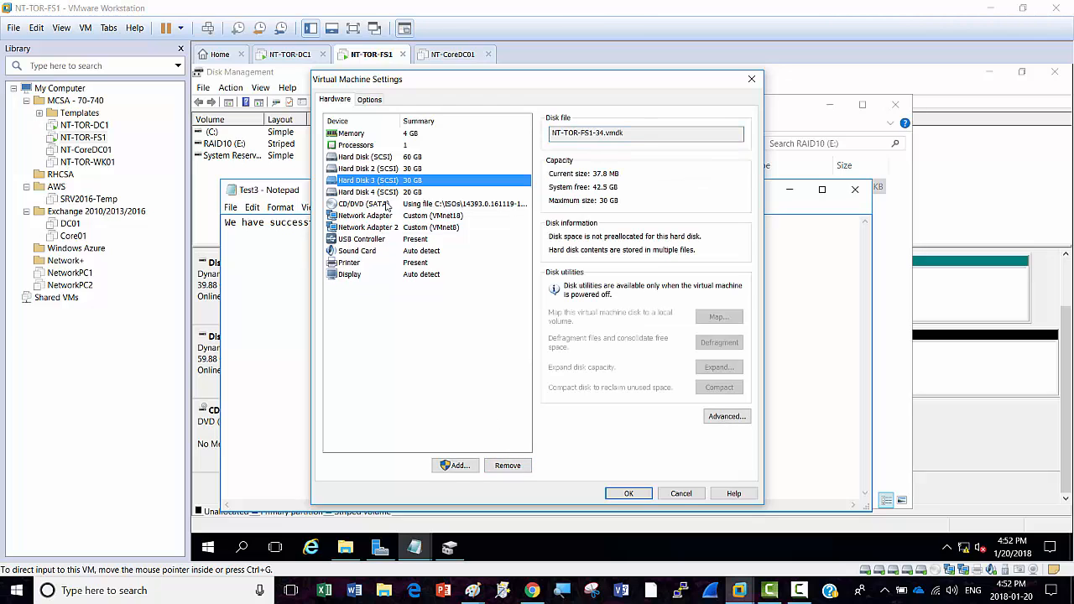
pyautogui.click(507, 465)
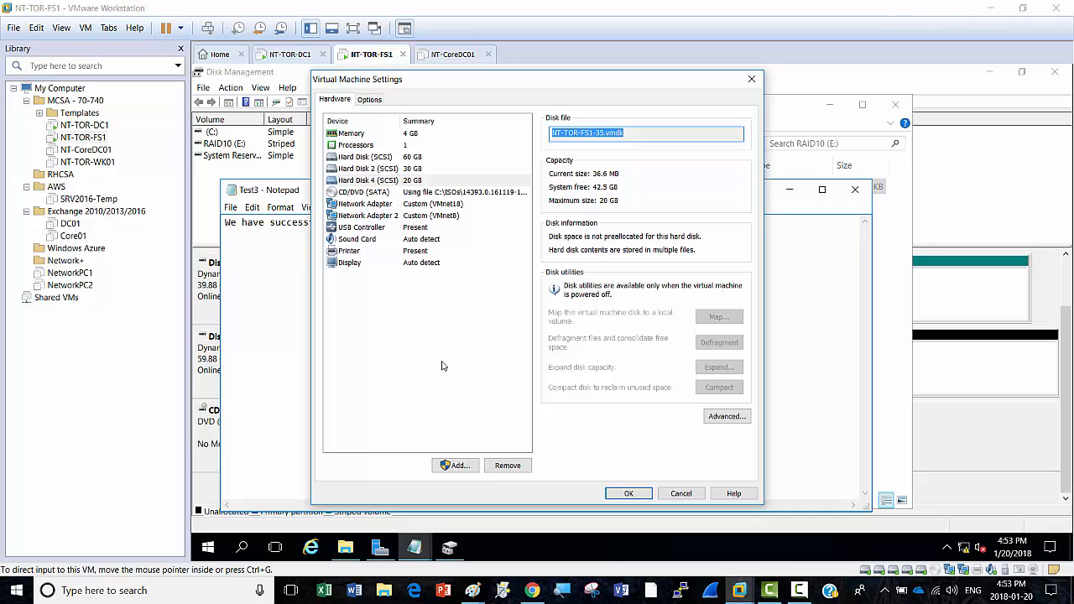
pyautogui.click(629, 494)
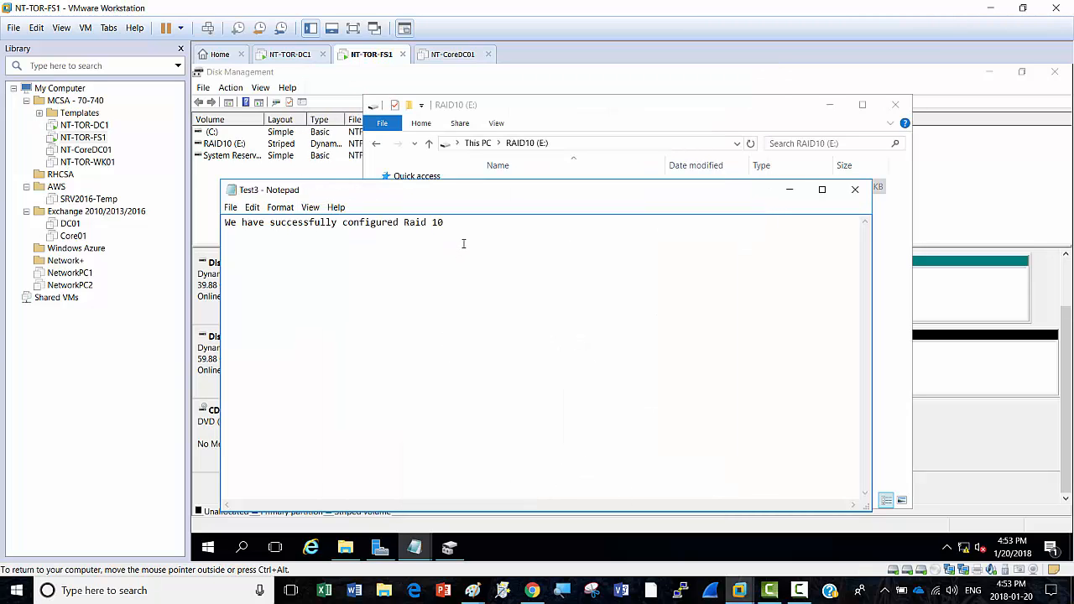
# Step: Add a second line 'Our test is successful' to Test3 and save it
pyautogui.press('Return')
pyautogui.write('Our test is successful')
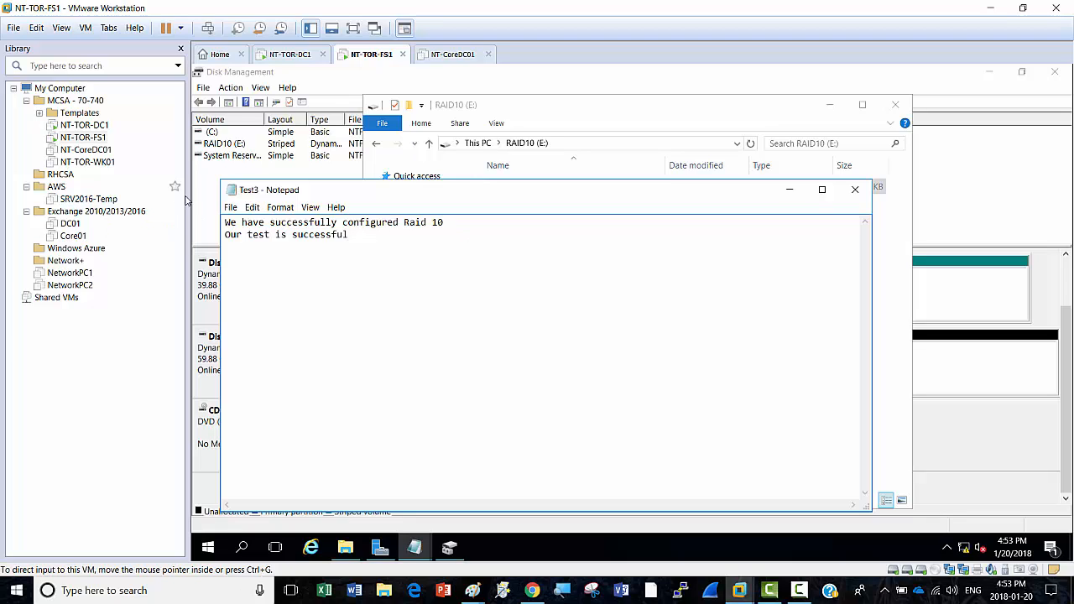
pyautogui.click(232, 210)
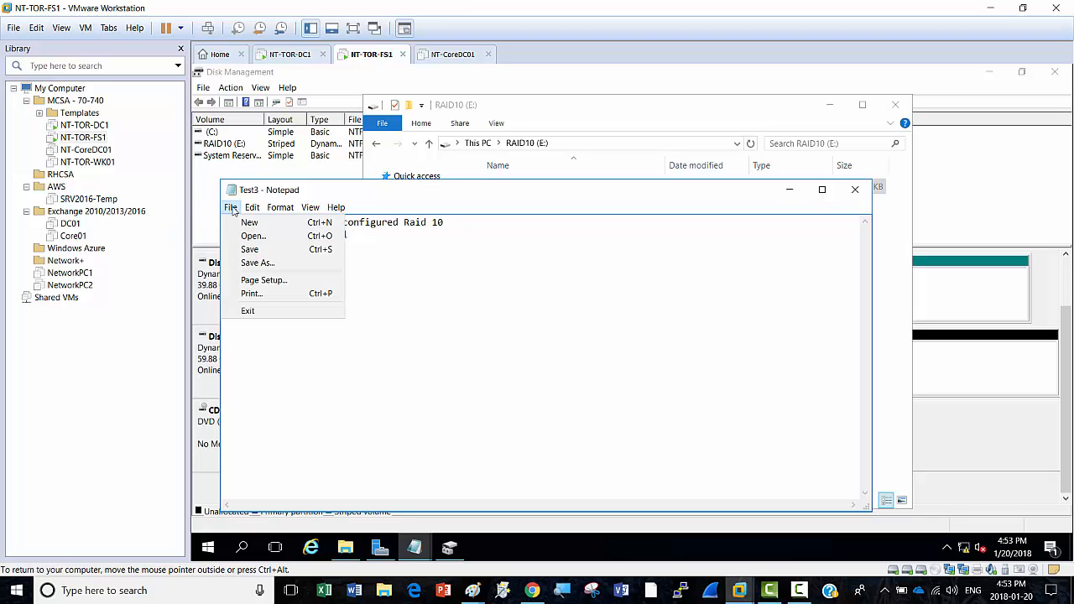
pyautogui.click(252, 254)
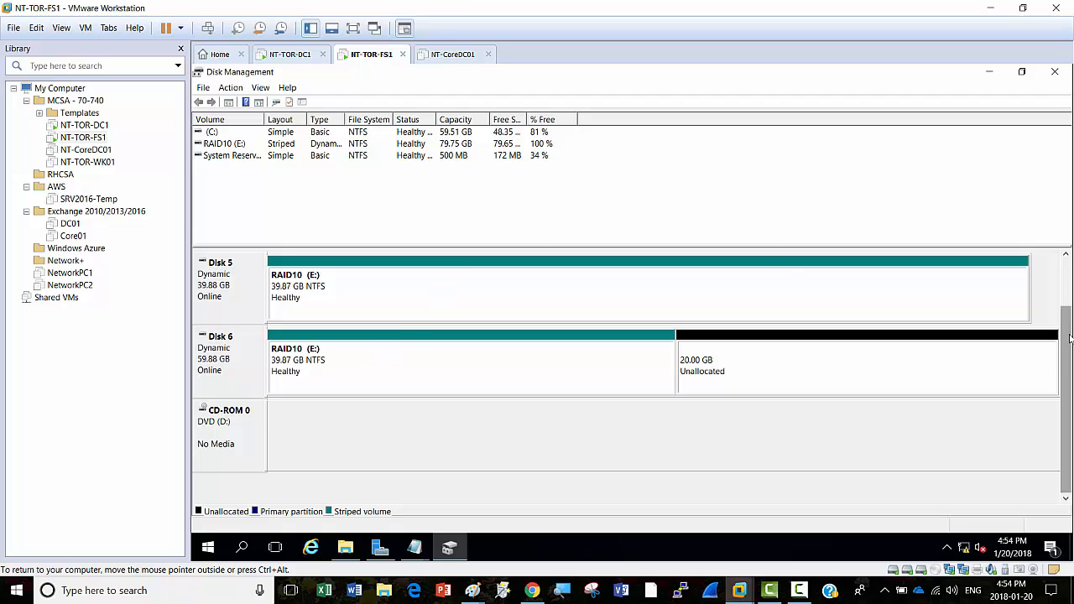
# Step: Scroll Disk Management up and back down to review the RAID10 (E:) volume
pyautogui.scroll(2, 1066, 342)
pyautogui.scroll(-2, 1067, 451)
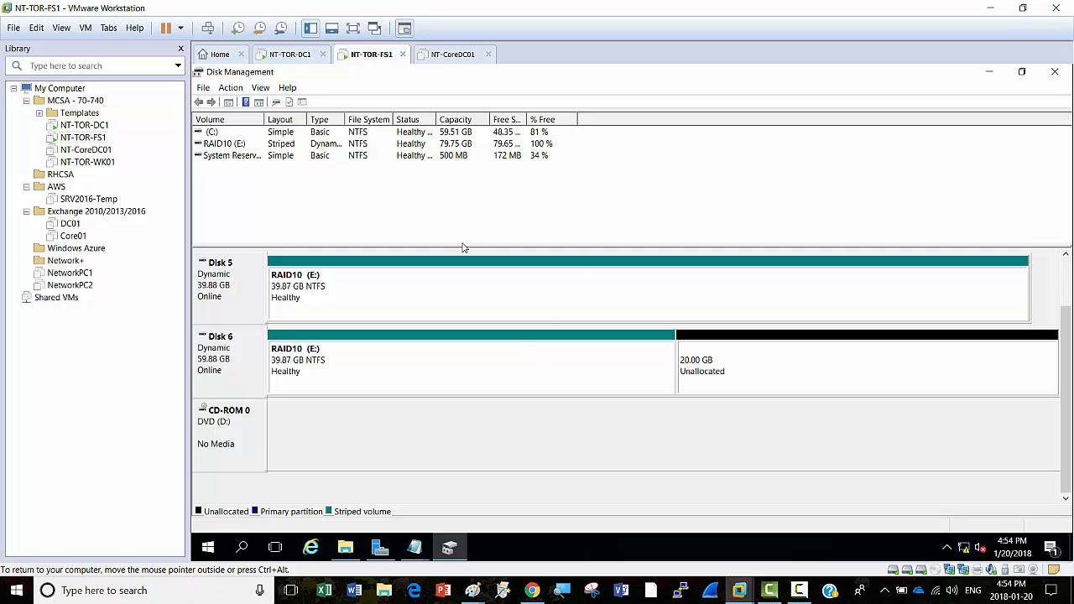
# Step: Bring Server Manager forward and refresh its Storage Pools to reveal the new warnings
pyautogui.click(380, 547)
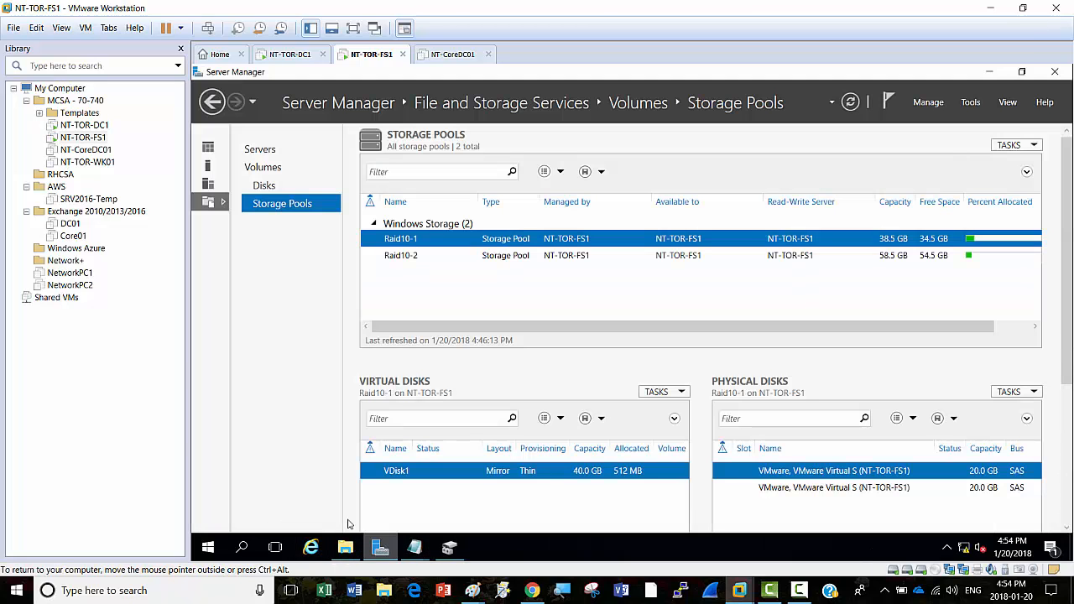
pyautogui.moveTo(1070, 265); pyautogui.dragTo(1070, 329)
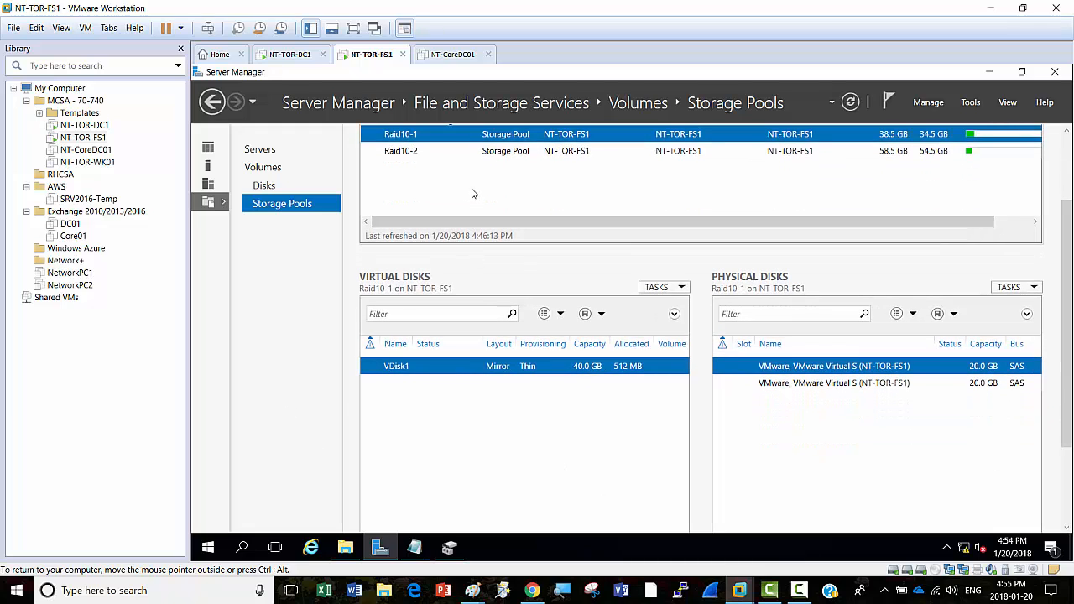
pyautogui.scroll(2, 1013, 210)
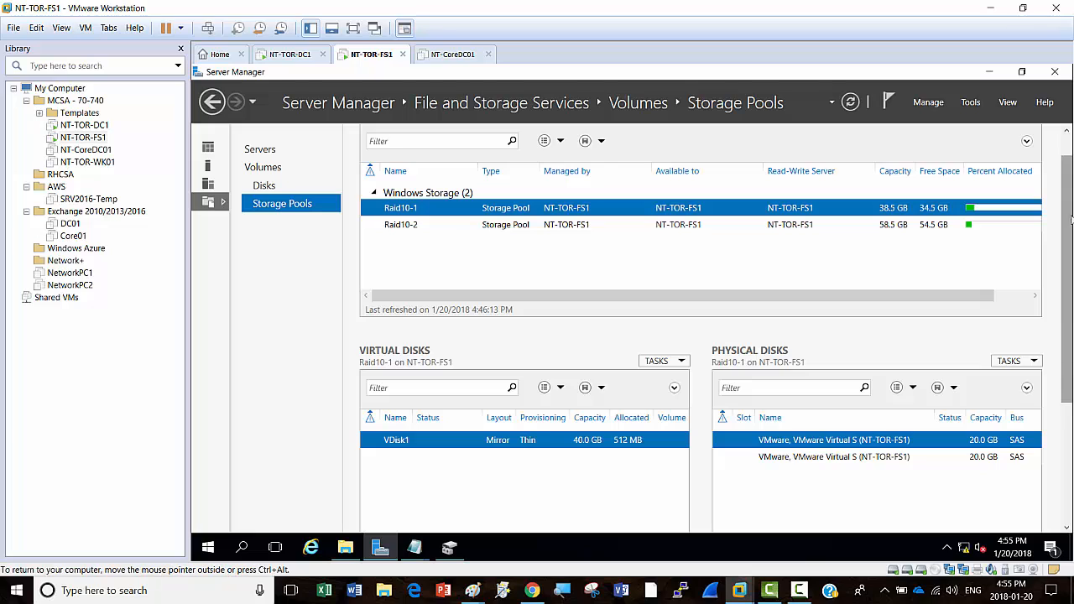
pyautogui.click(851, 103)
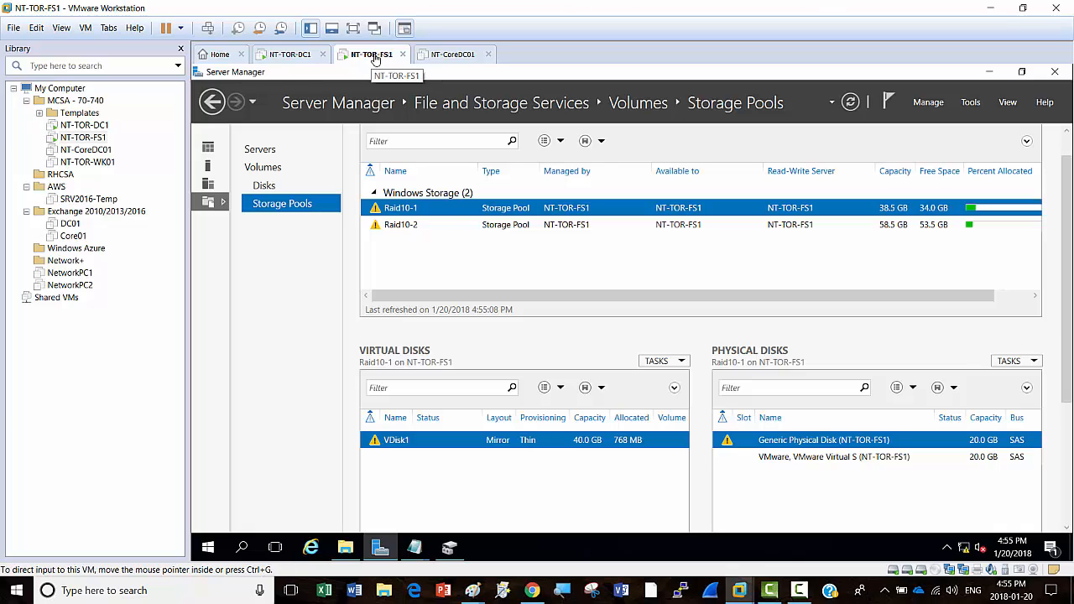
# Step: Add a new 30 GB SCSI virtual hard disk to NT-TOR-FS1
pyautogui.rightClick(376, 54)
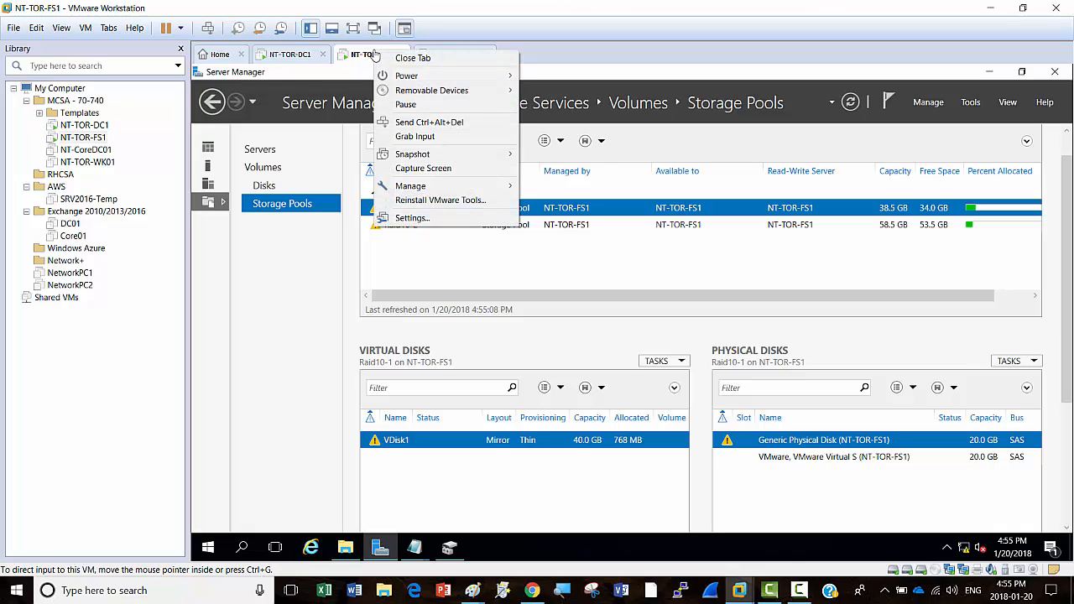
pyautogui.click(421, 218)
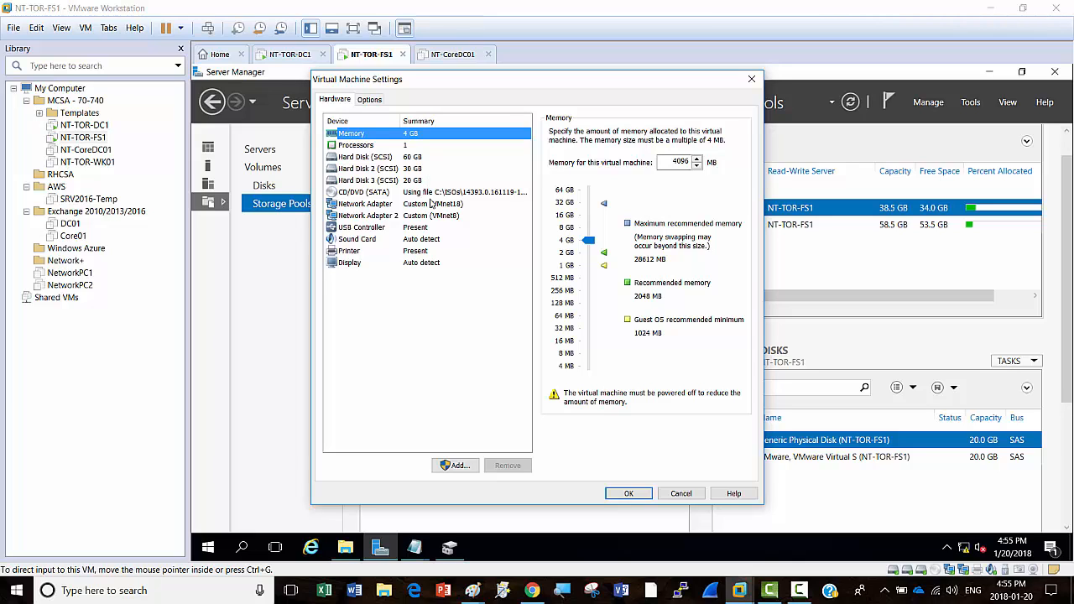
pyautogui.click(457, 466)
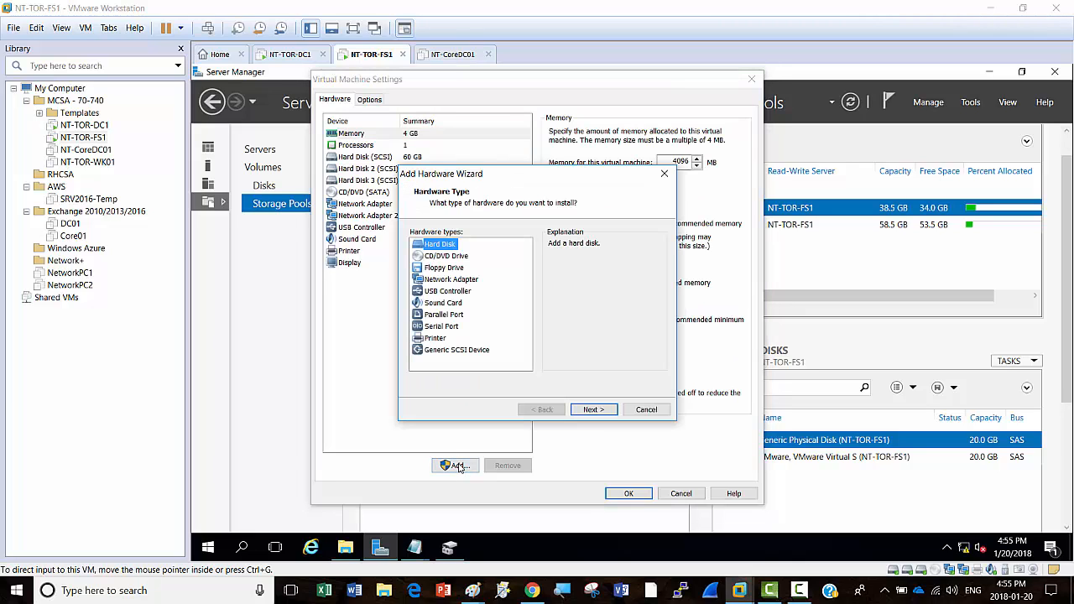
pyautogui.click(596, 409)
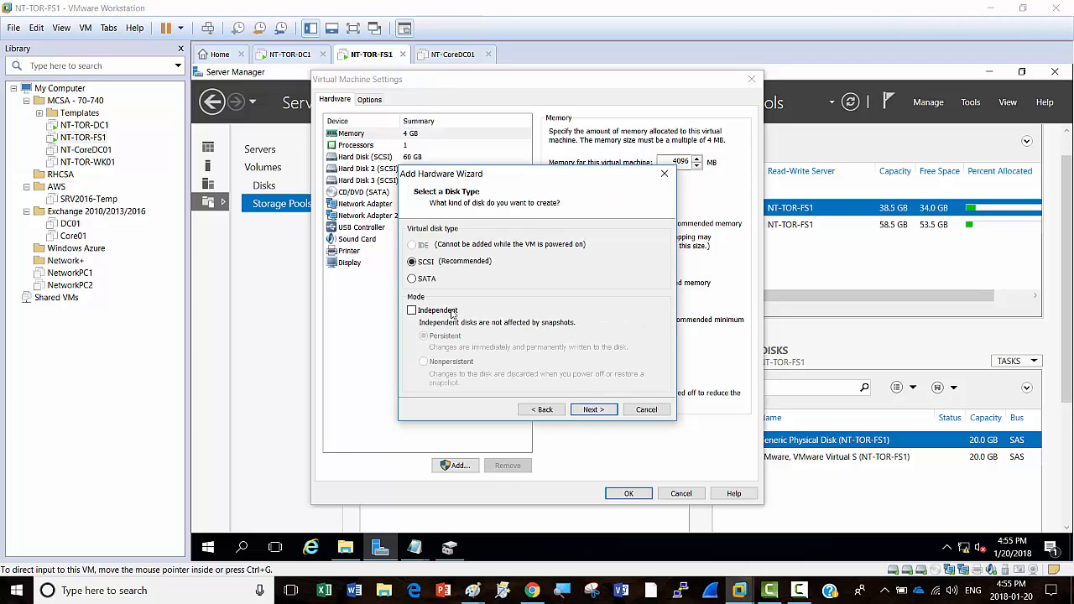
pyautogui.click(589, 411)
pyautogui.click(589, 410)
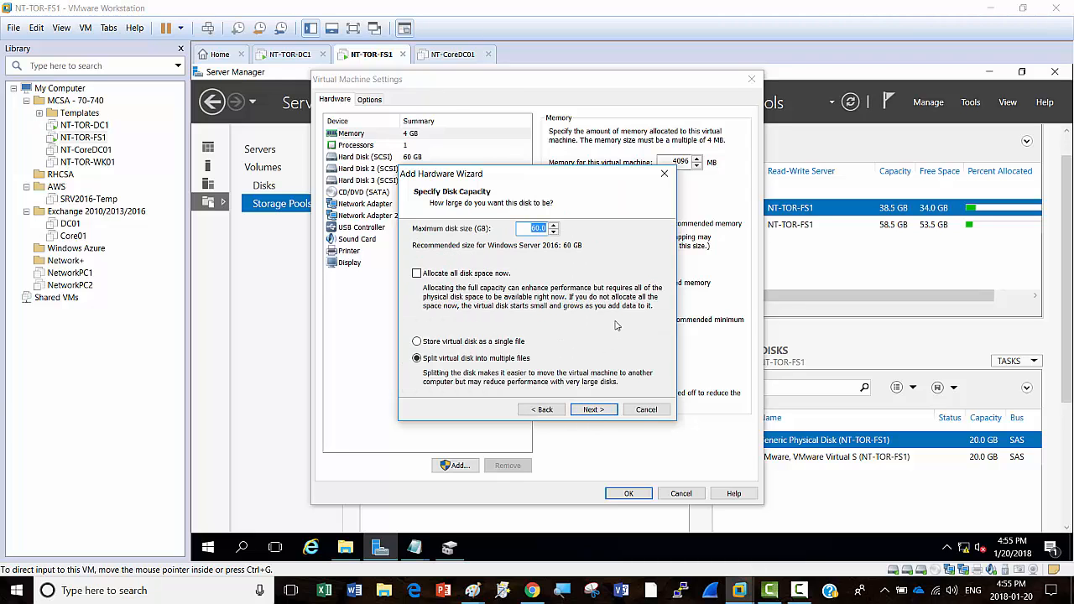
pyautogui.write('30')
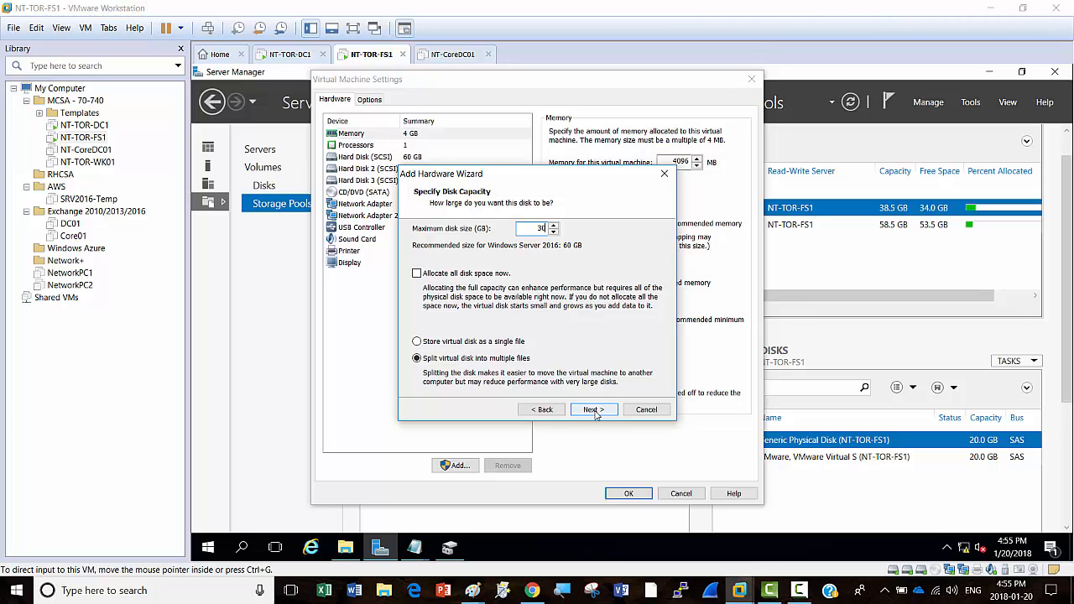
pyautogui.click(596, 411)
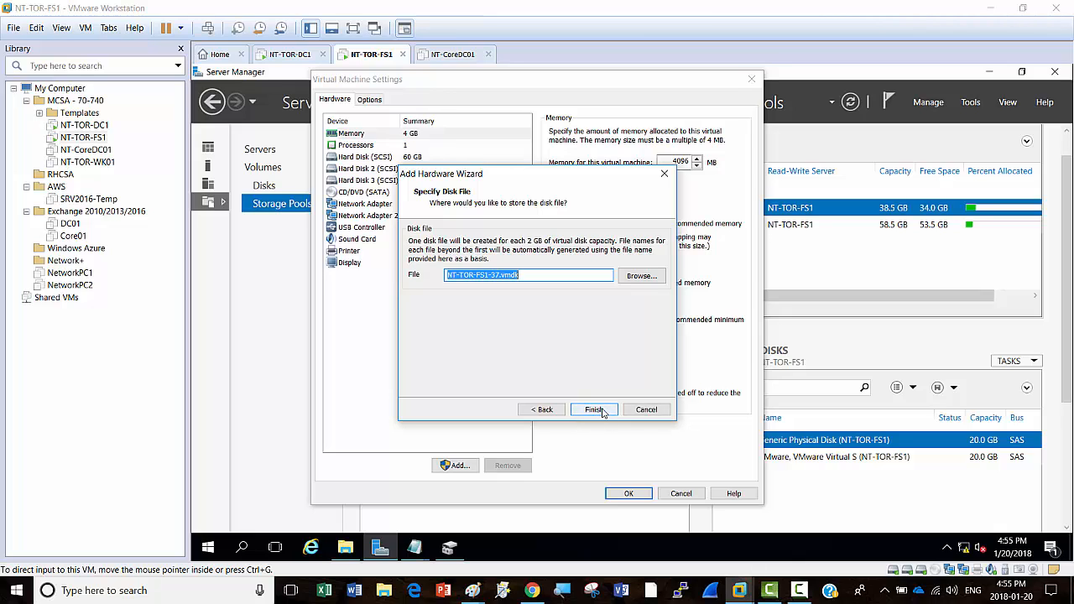
pyautogui.click(600, 411)
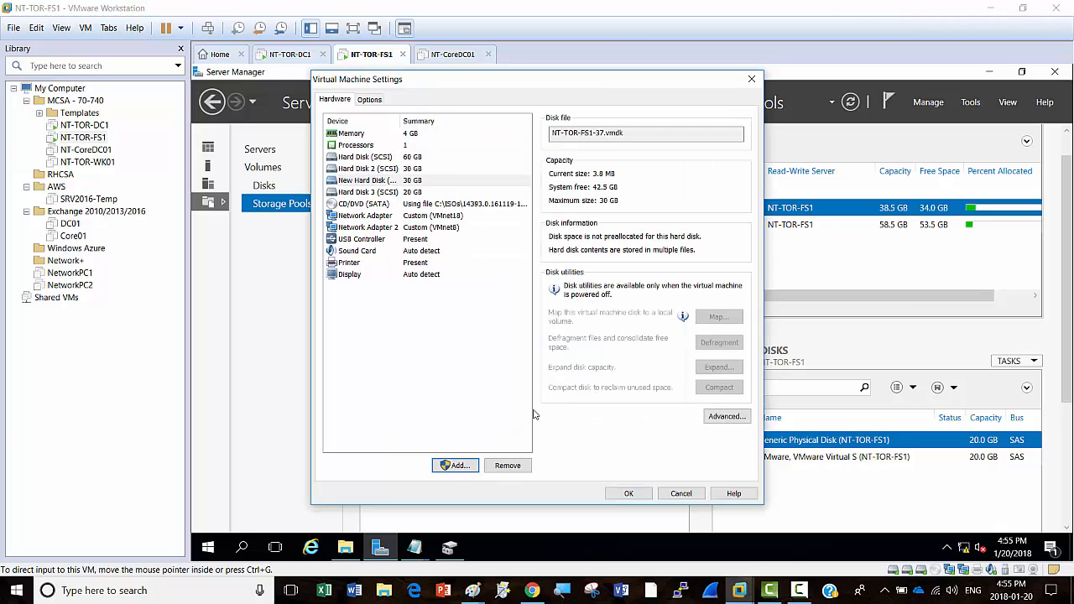
# Step: Add another new 20 GB SCSI virtual hard disk and save the VM settings
pyautogui.click(456, 467)
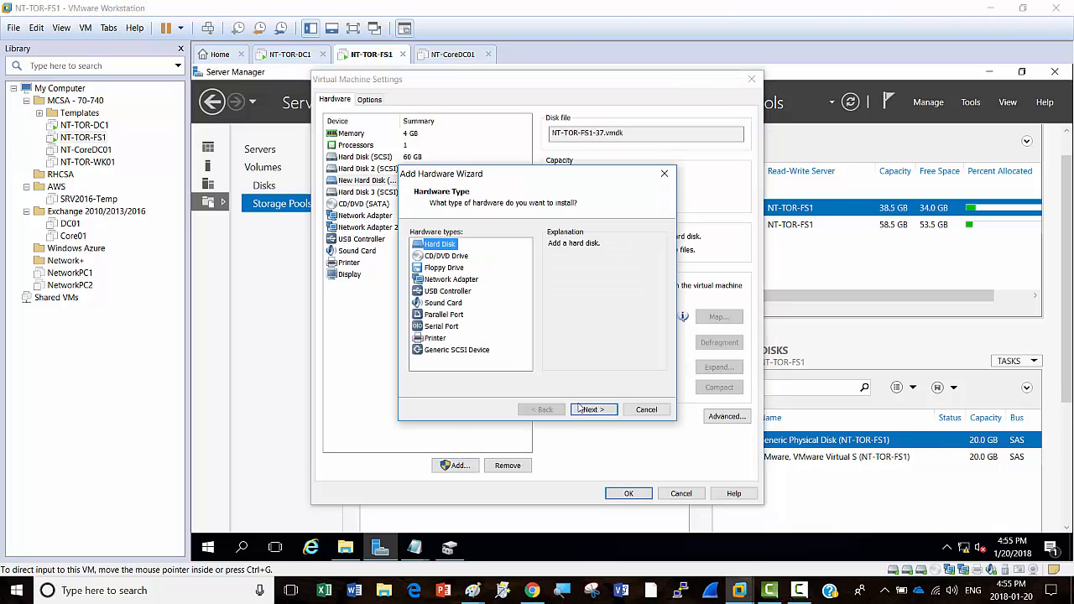
pyautogui.click(591, 410)
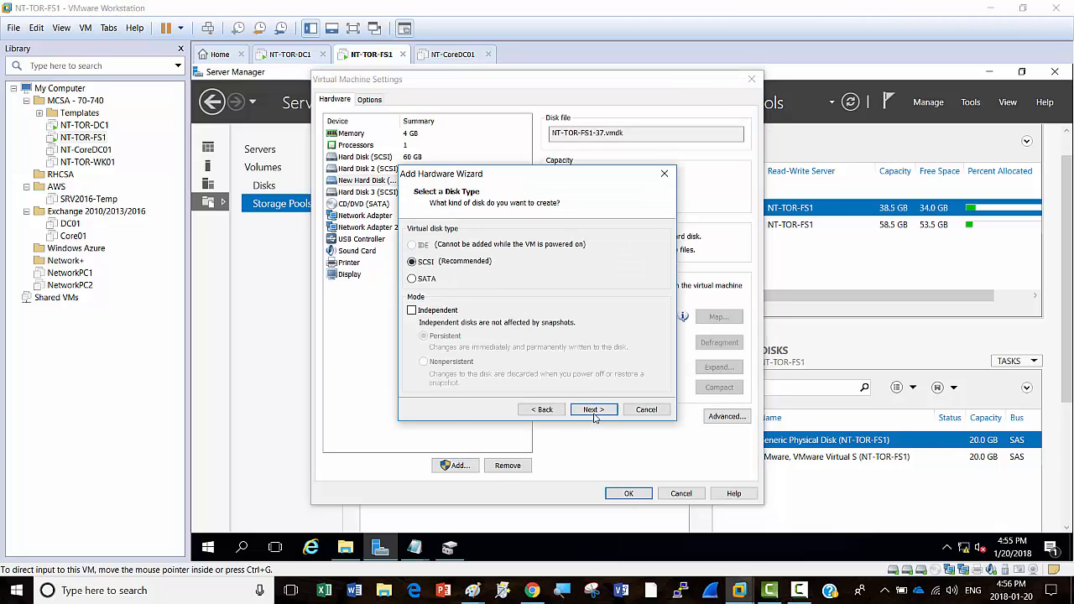
pyautogui.click(593, 410)
pyautogui.click(593, 411)
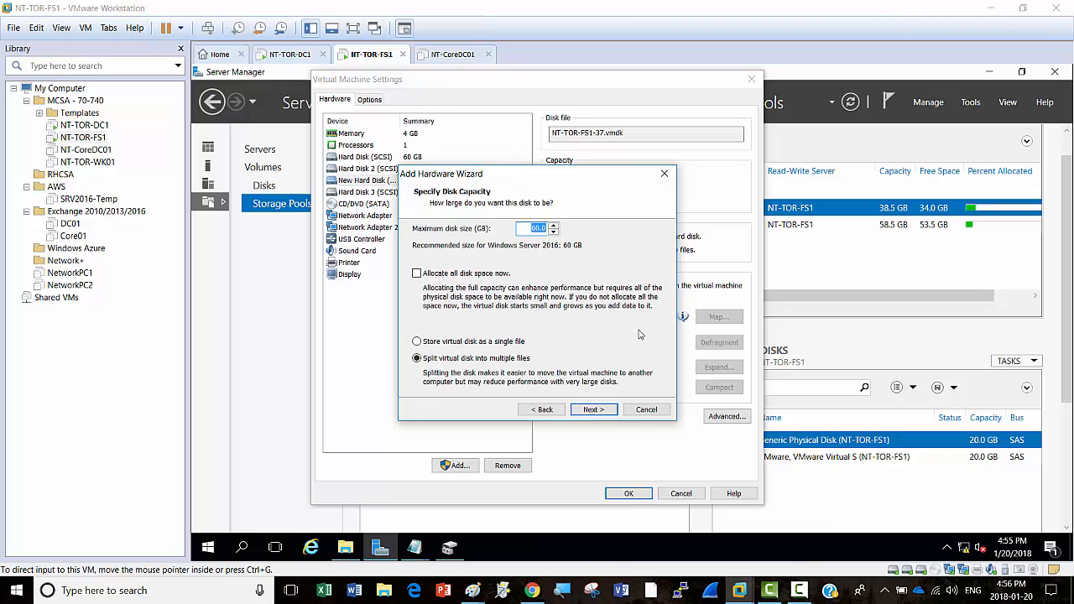
pyautogui.click(592, 409)
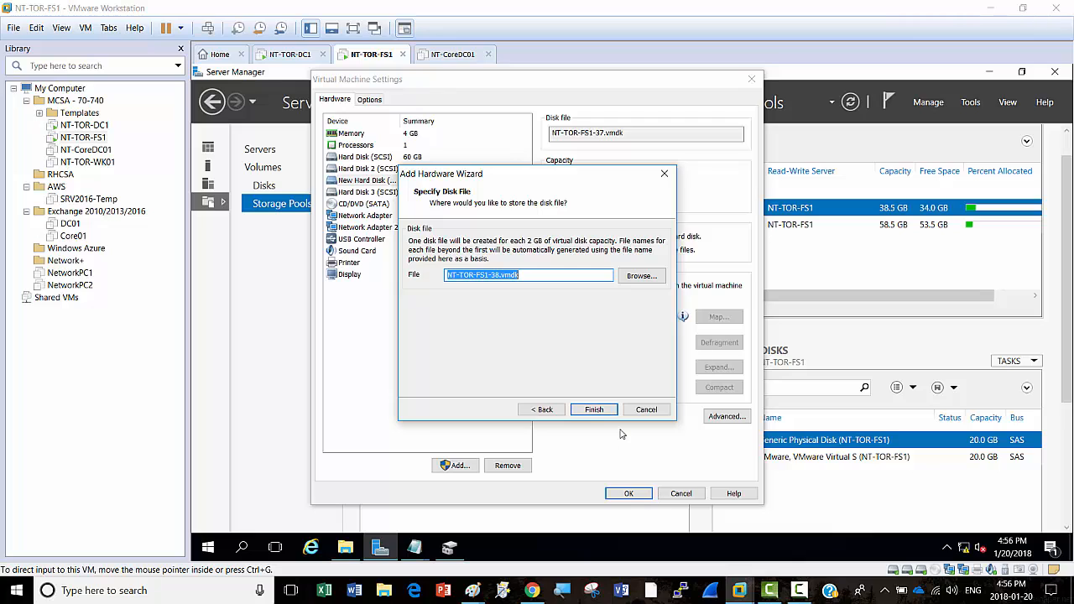
pyautogui.click(593, 410)
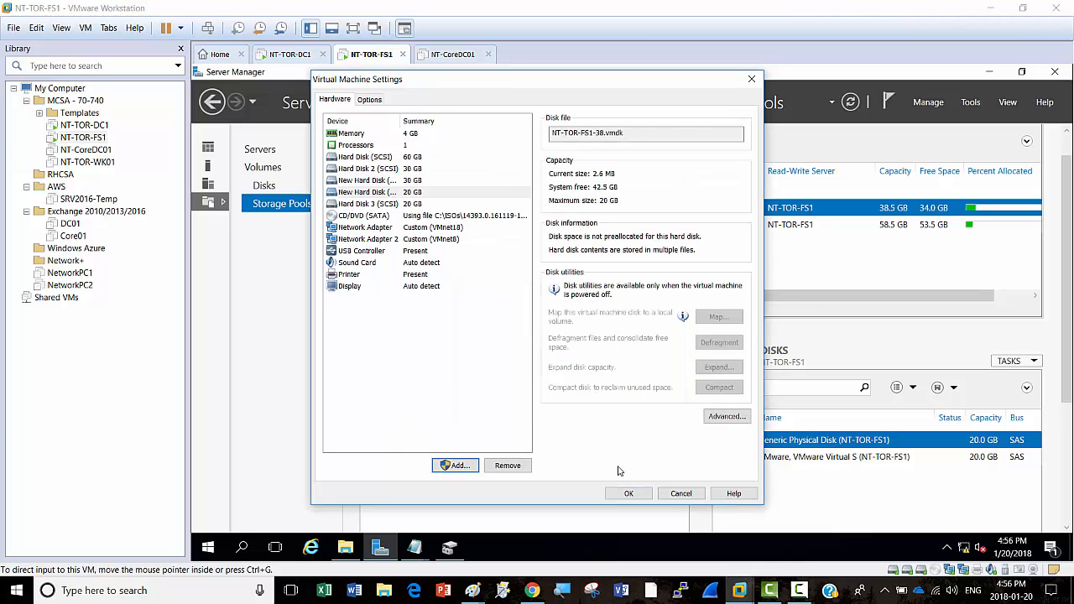
pyautogui.click(628, 495)
pyautogui.click(628, 498)
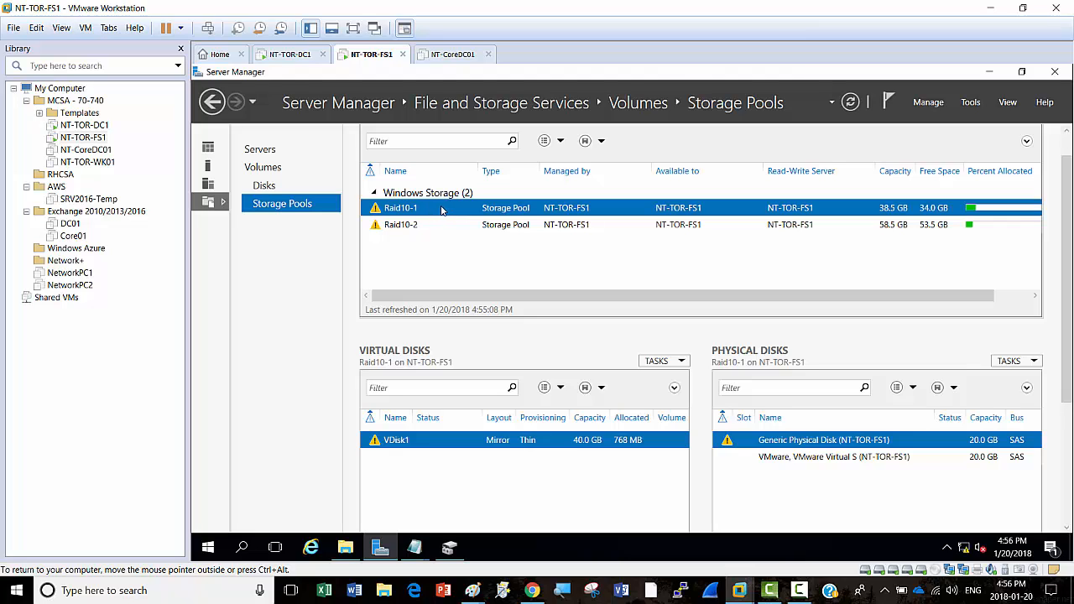
pyautogui.rightClick(442, 211)
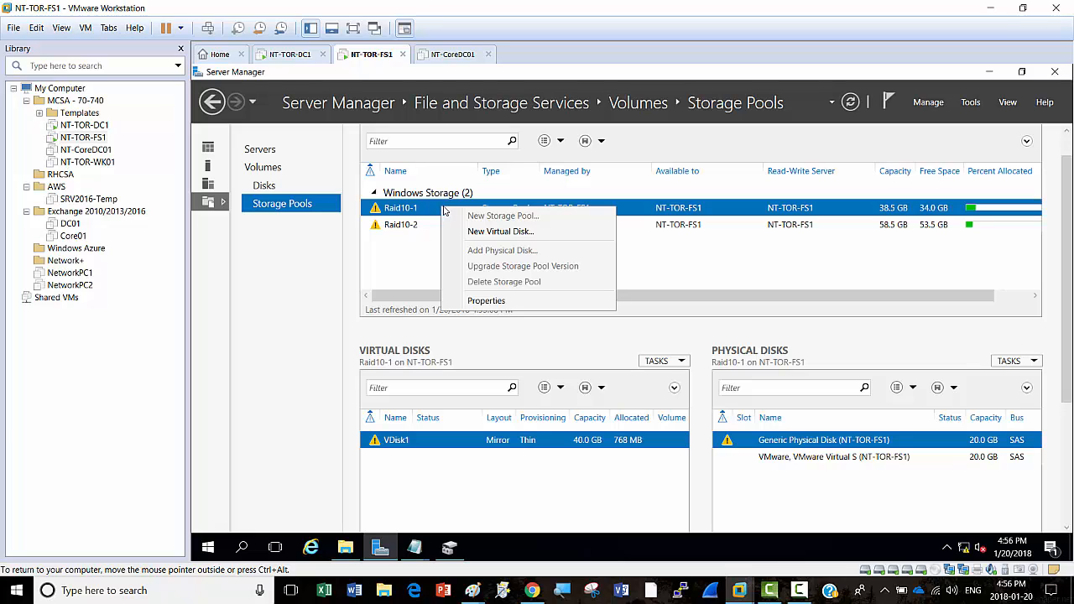
pyautogui.click(522, 235)
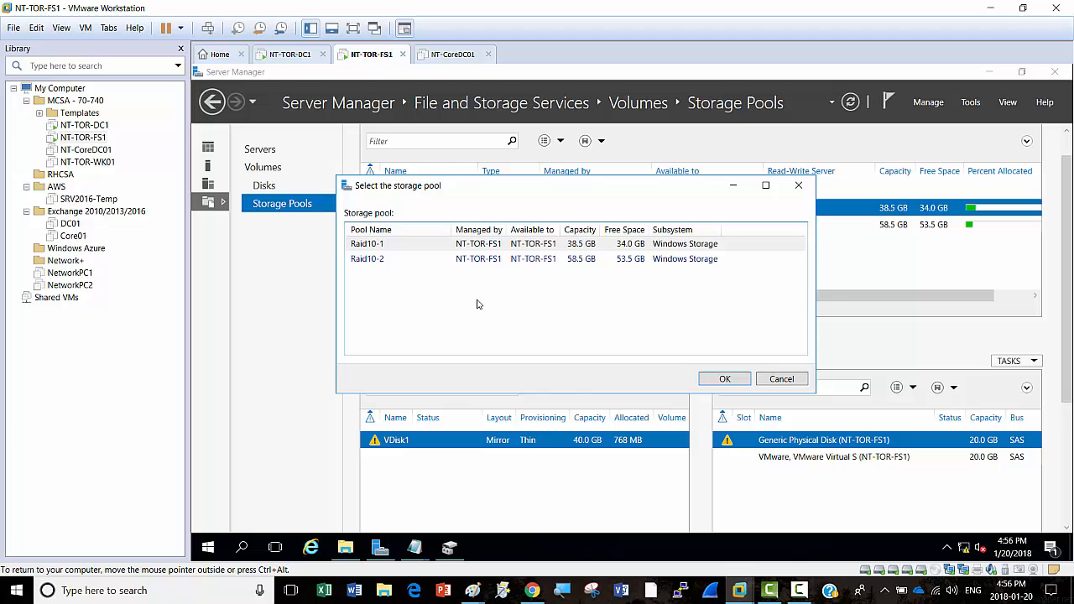
pyautogui.click(392, 248)
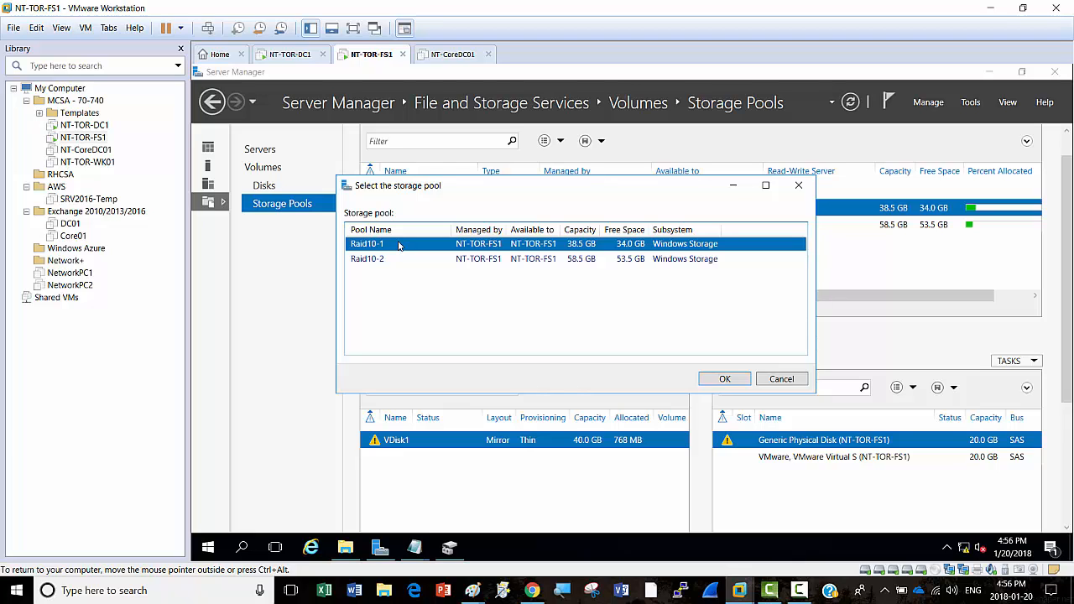
pyautogui.click(726, 380)
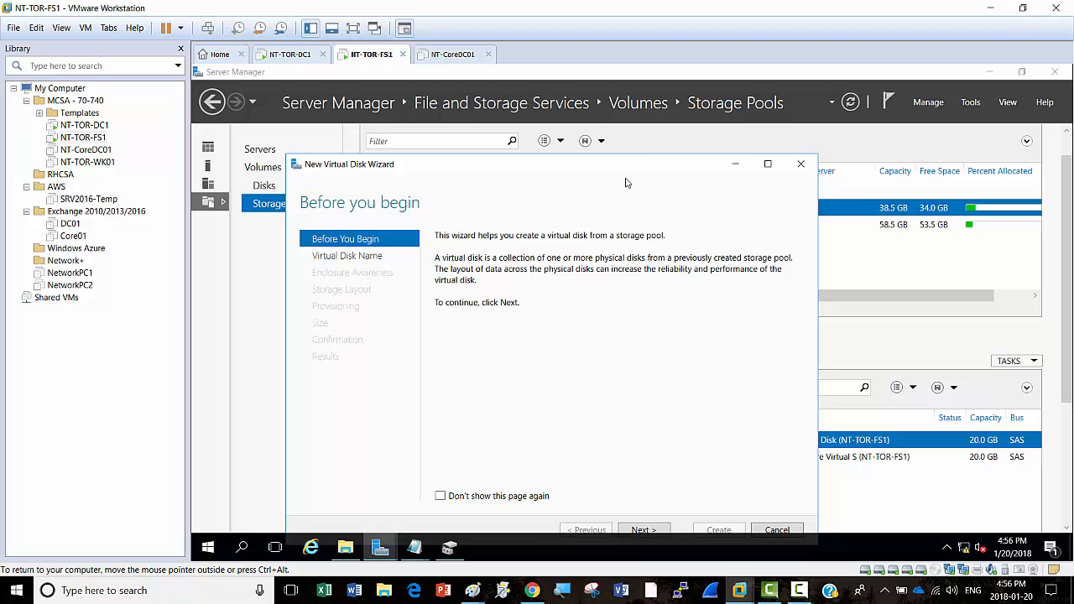
pyautogui.click(767, 165)
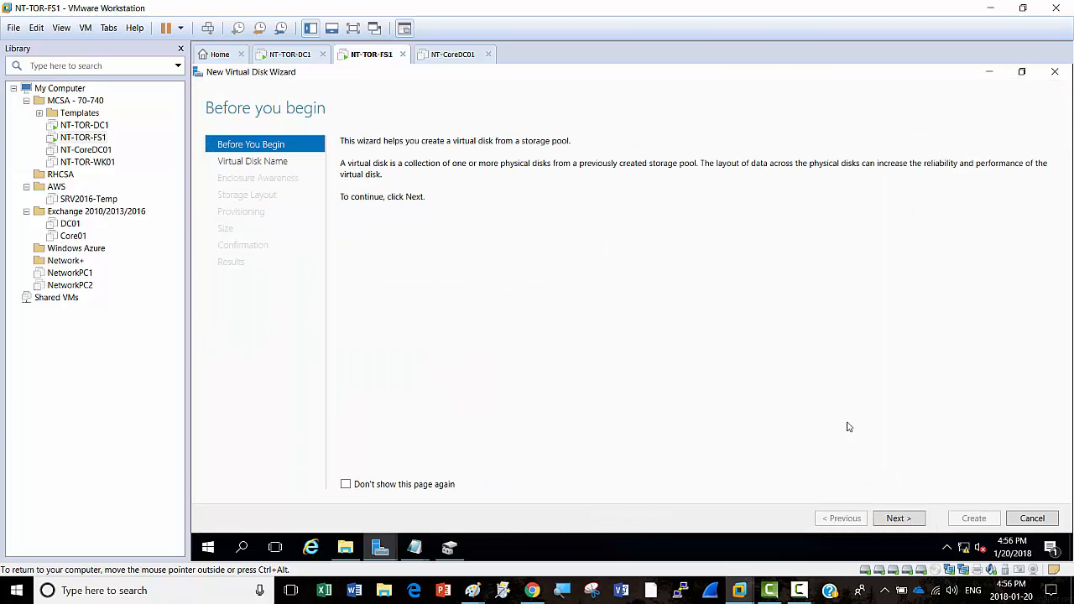
pyautogui.click(899, 518)
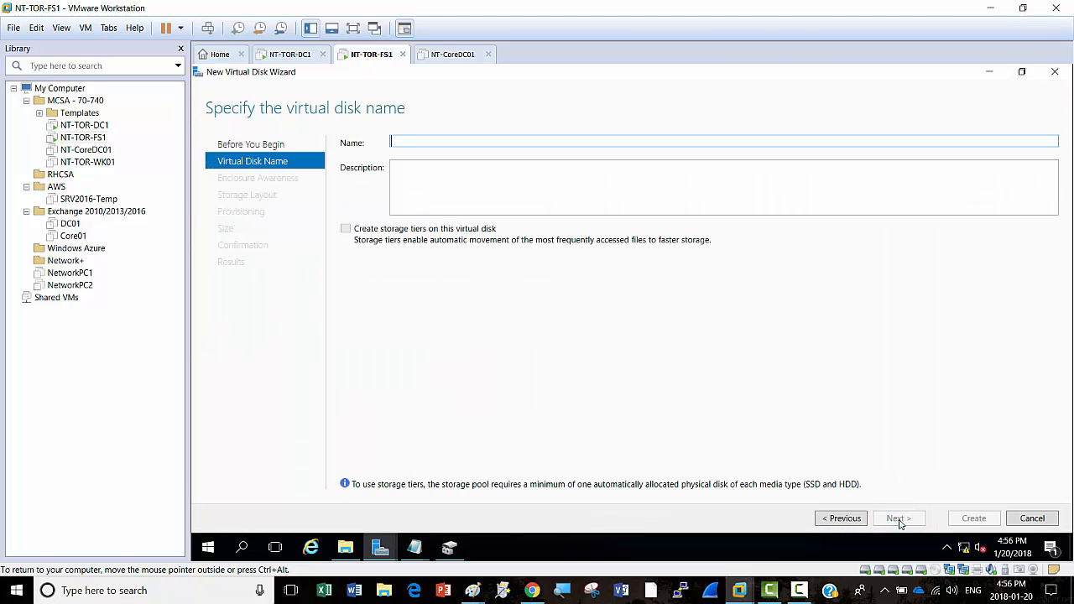
pyautogui.click(1031, 519)
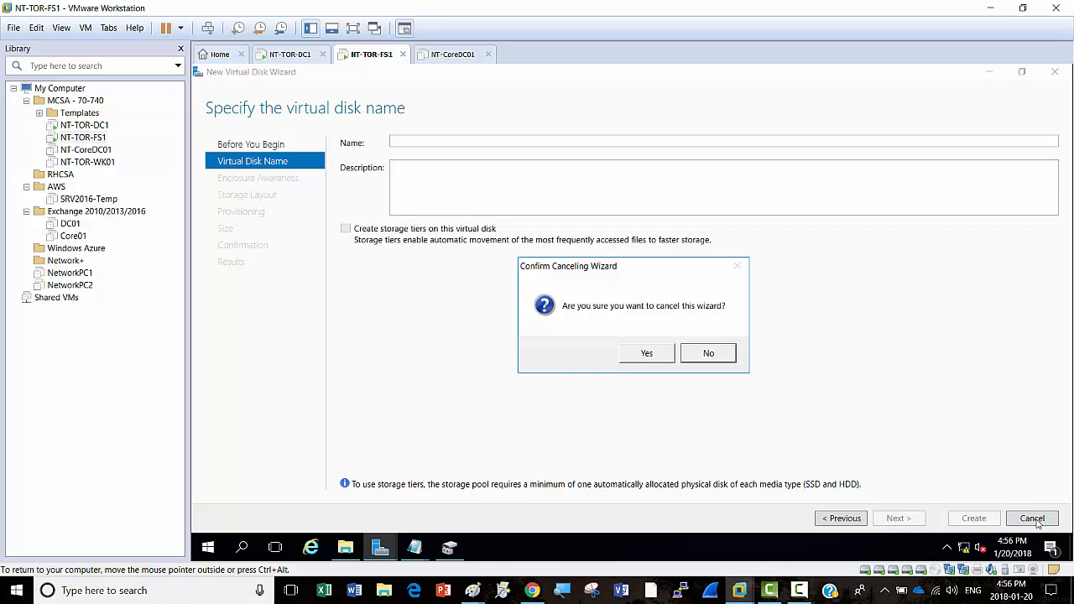
pyautogui.click(647, 353)
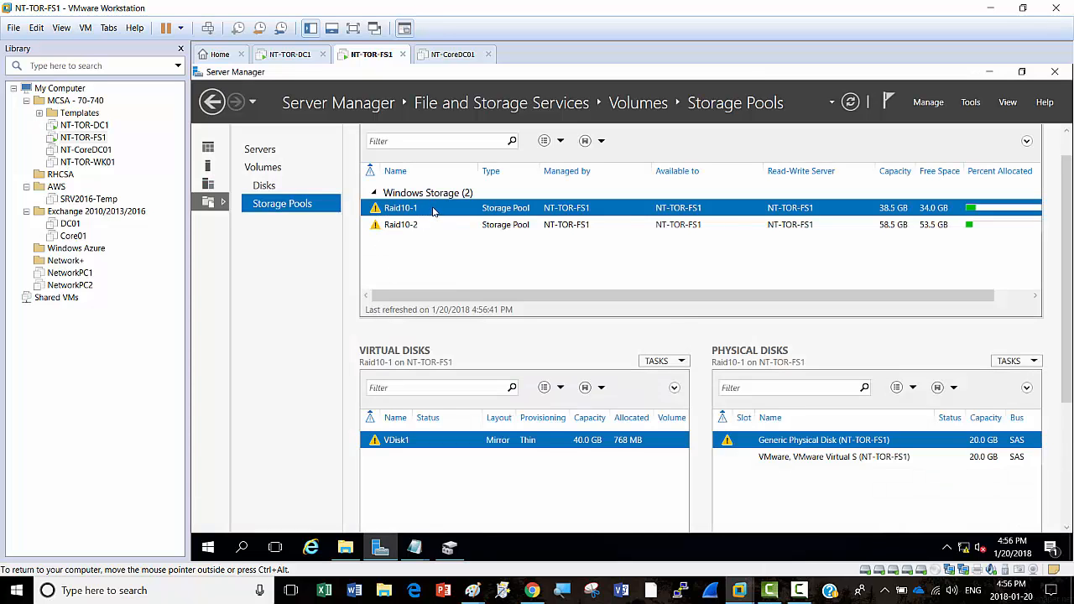
# Step: Take the 30 GB disk 2 and the 20 GB disk 4 offline in Server Manager's Disks list
pyautogui.click(262, 185)
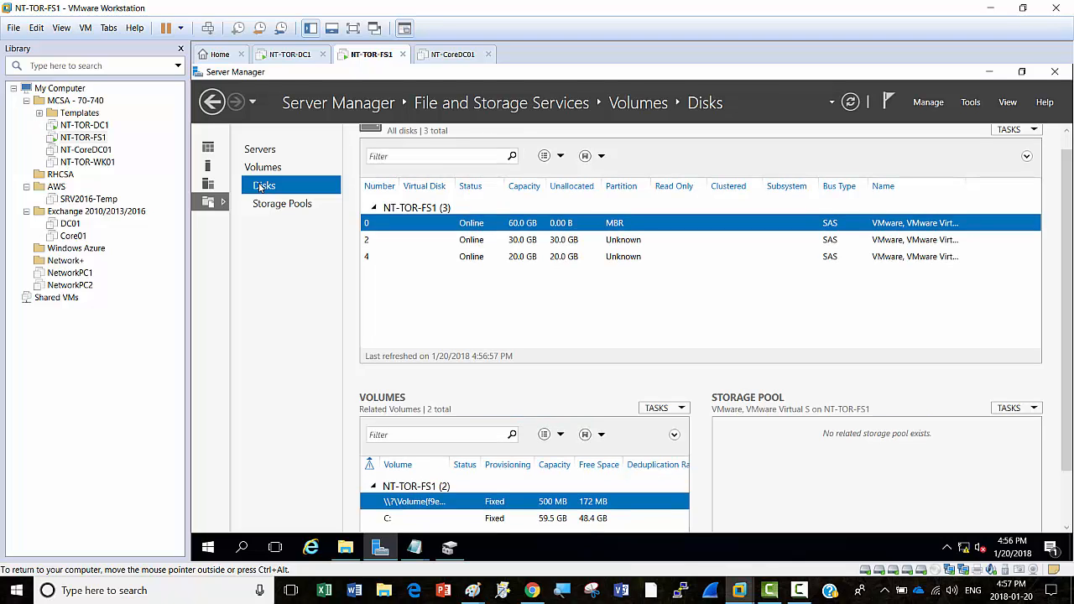
pyautogui.click(476, 242)
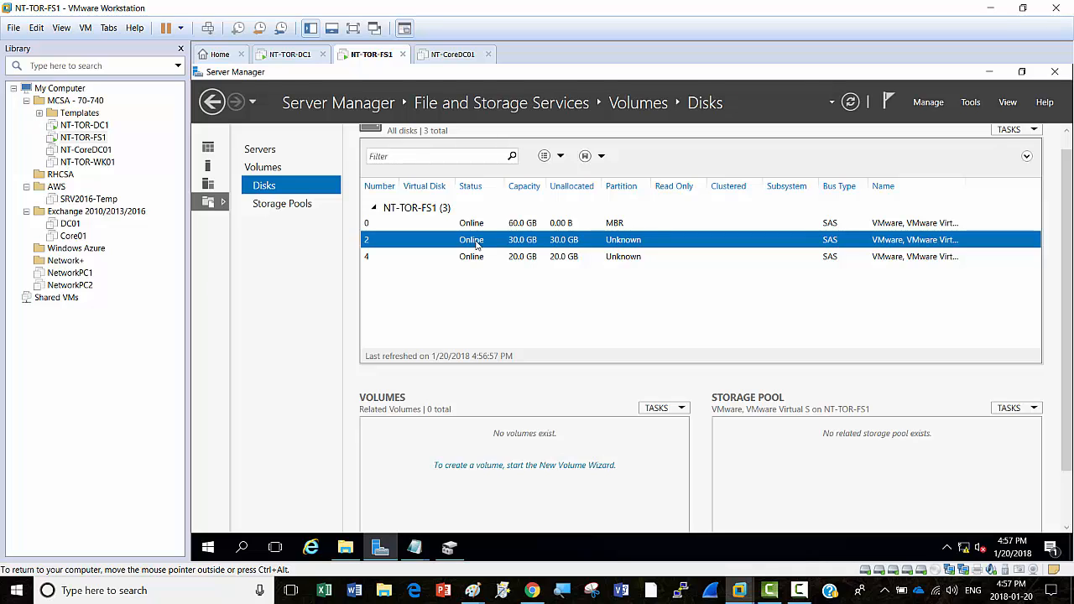
pyautogui.rightClick(476, 243)
pyautogui.click(518, 287)
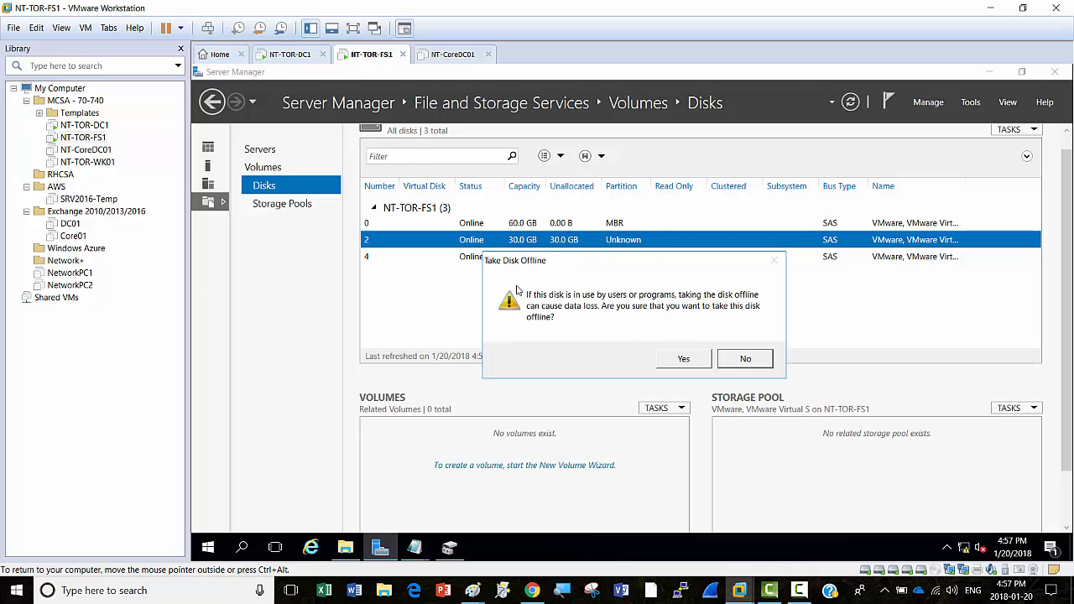
pyautogui.click(682, 360)
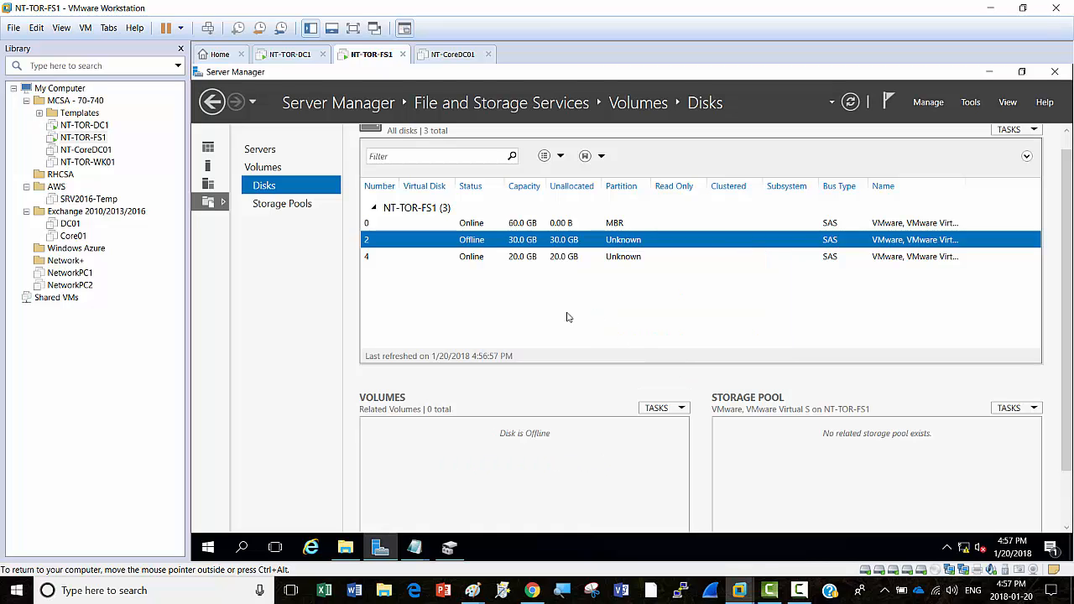
pyautogui.click(476, 256)
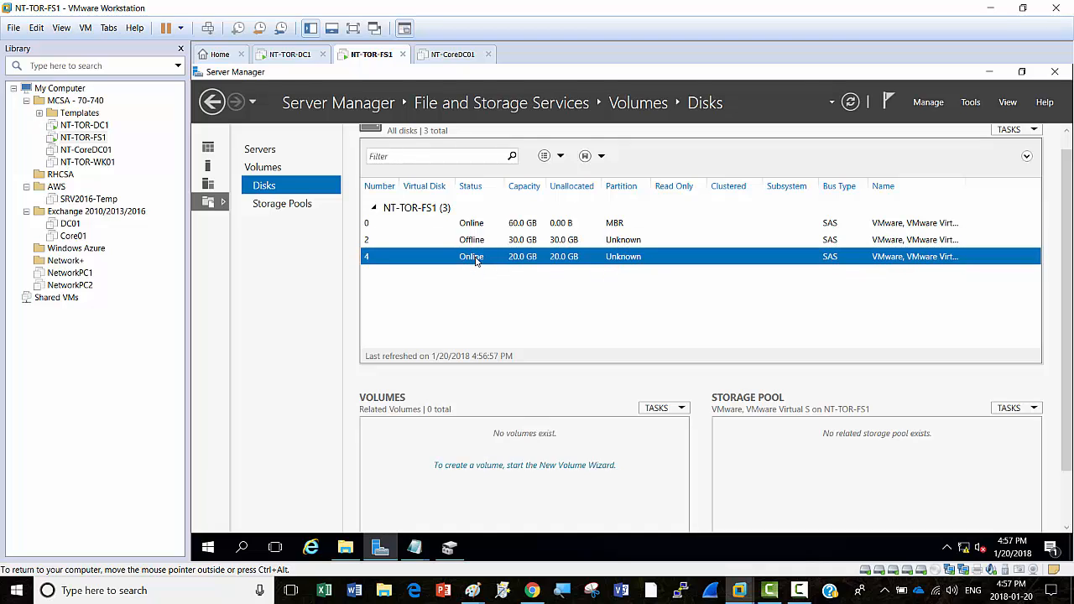
pyautogui.rightClick(476, 261)
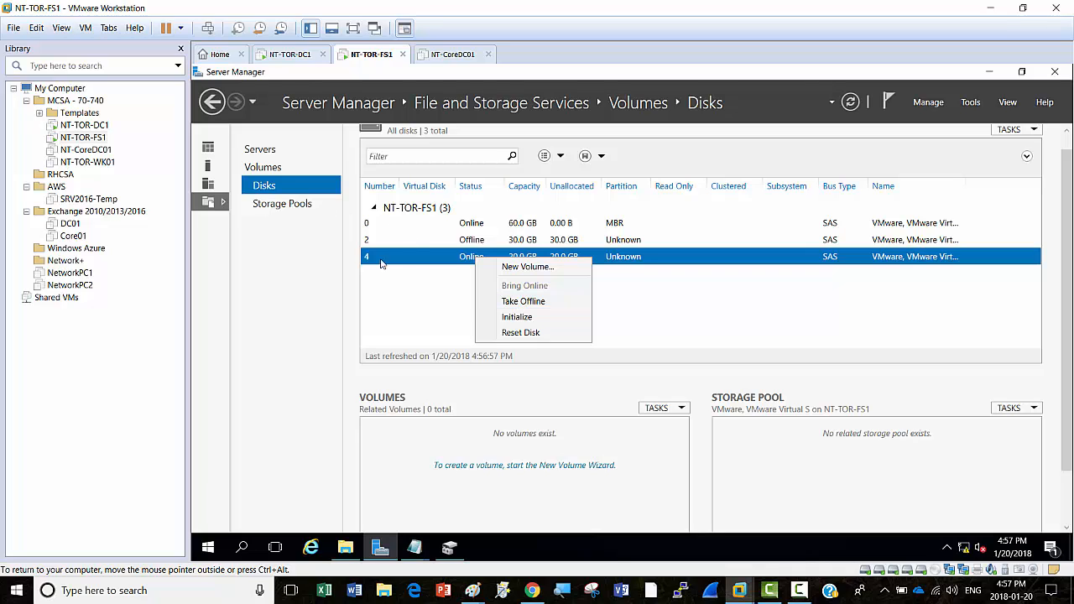
pyautogui.click(543, 302)
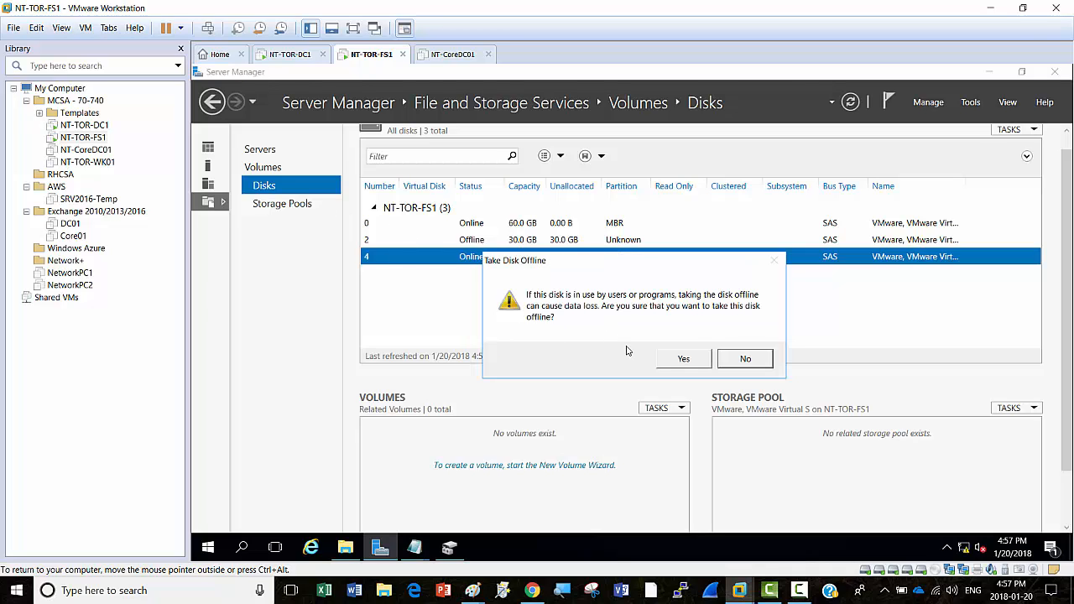
pyautogui.click(684, 359)
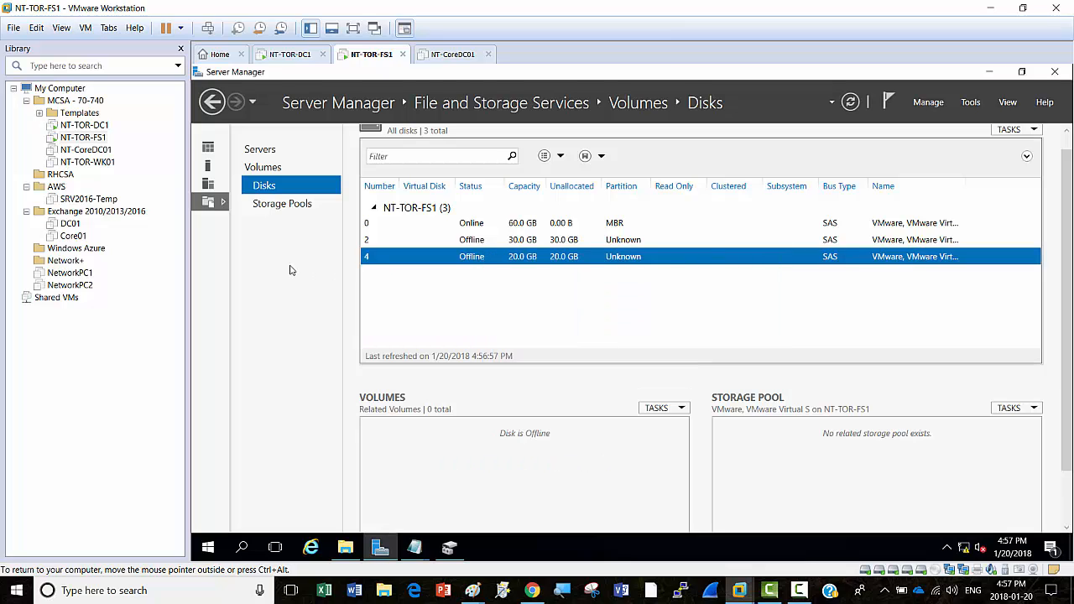
pyautogui.click(267, 207)
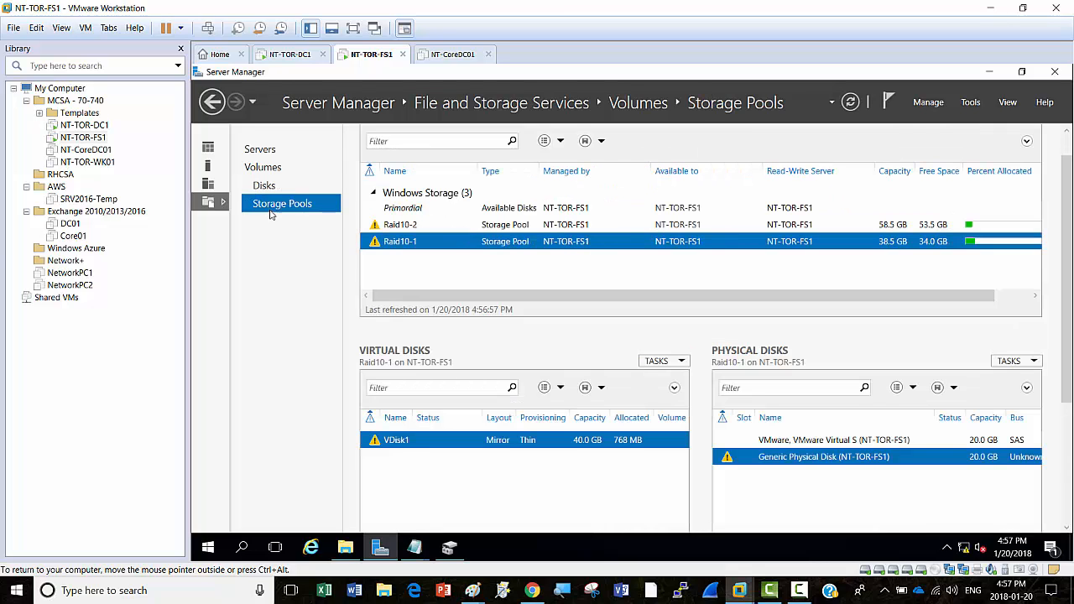
# Step: Add the 20 GB physical disk to the Raid10-1 storage pool
pyautogui.rightClick(420, 245)
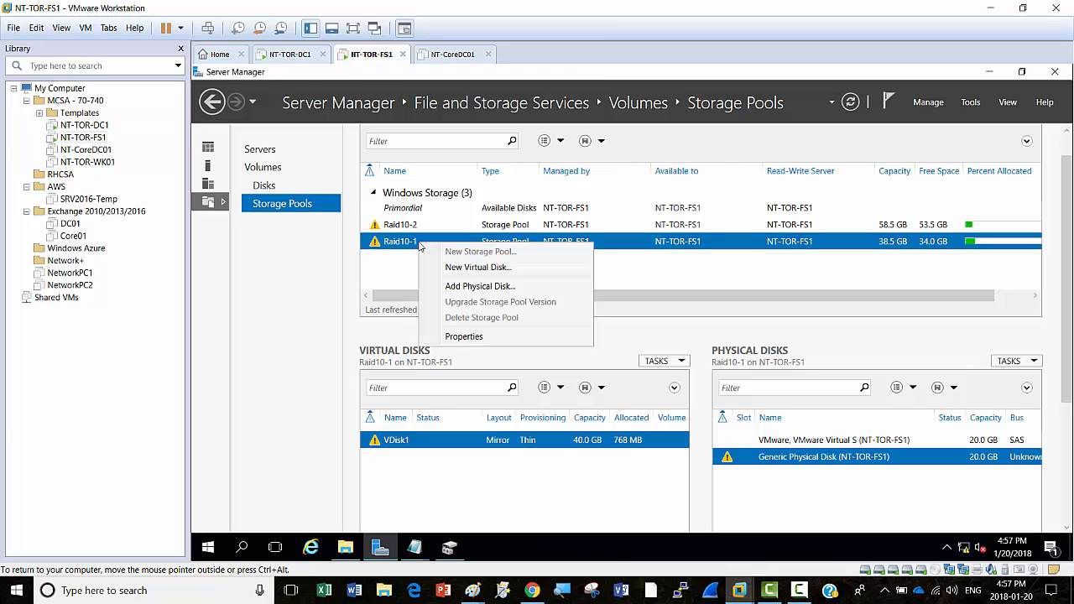
pyautogui.click(492, 288)
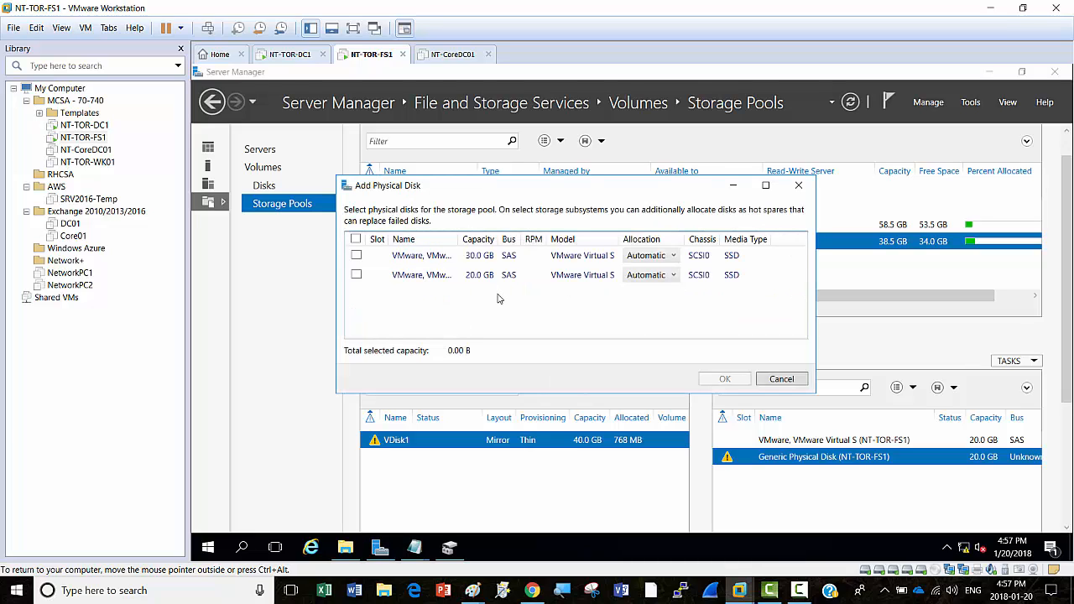
pyautogui.click(356, 275)
pyautogui.click(722, 380)
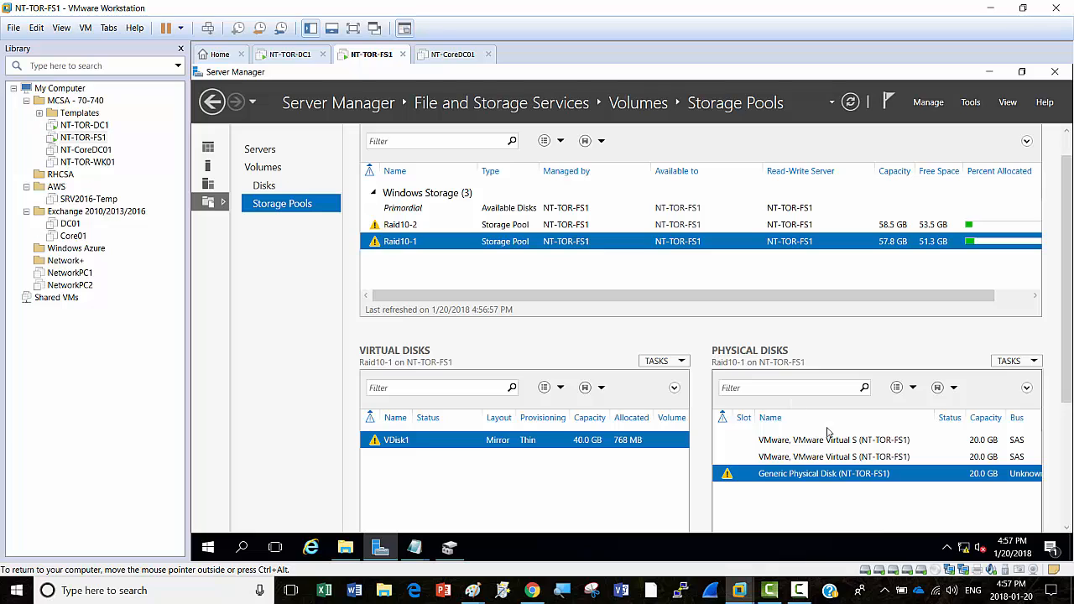
pyautogui.click(415, 225)
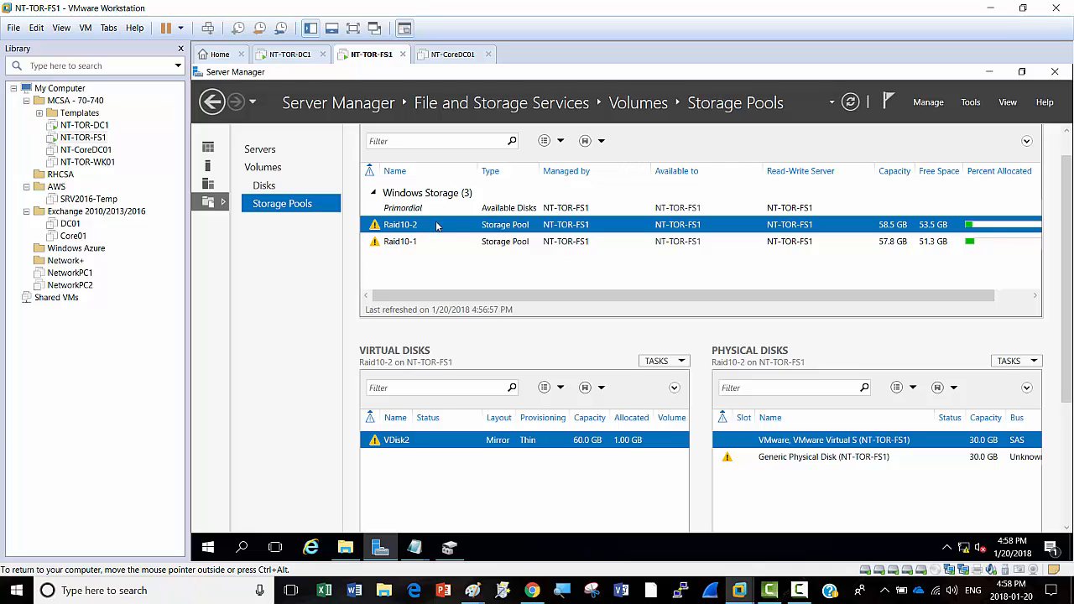
# Step: Add the 30 GB physical disk to Raid10-2 and refresh the storage pools list
pyautogui.rightClick(436, 225)
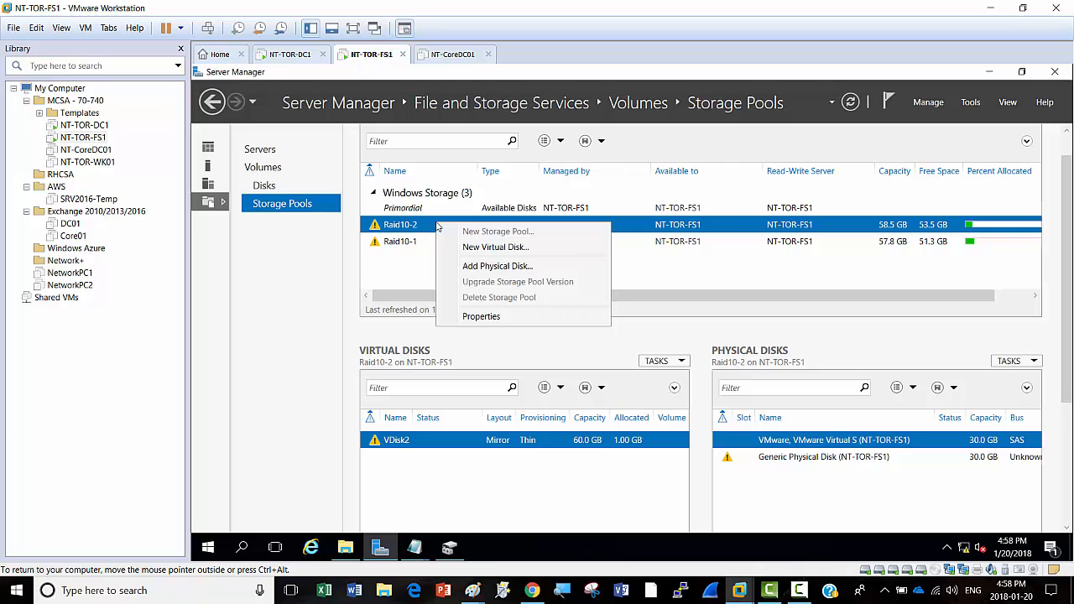
pyautogui.click(493, 270)
pyautogui.click(357, 256)
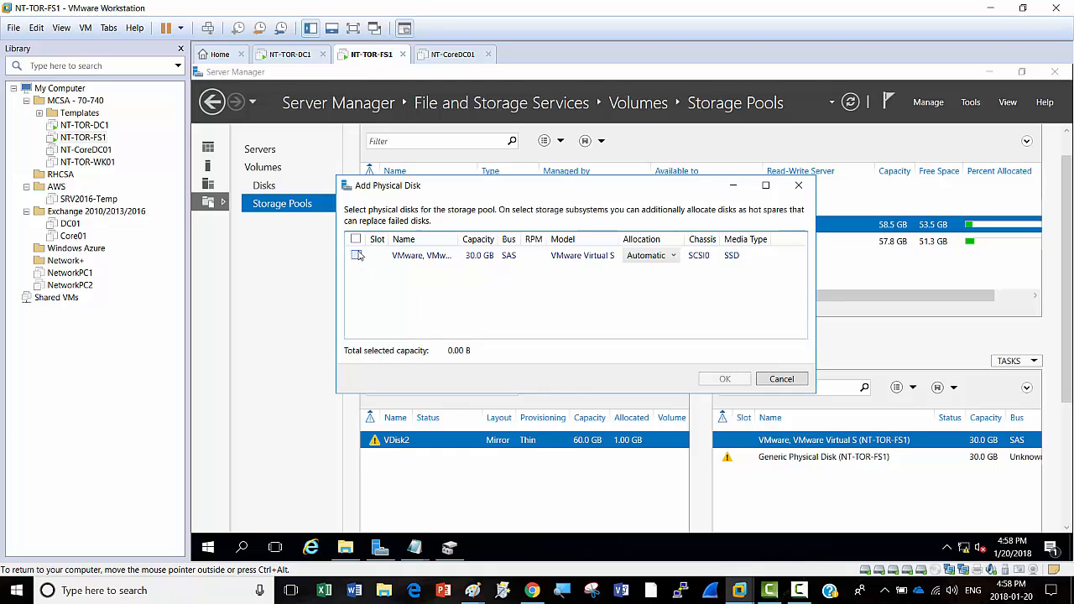
pyautogui.click(724, 382)
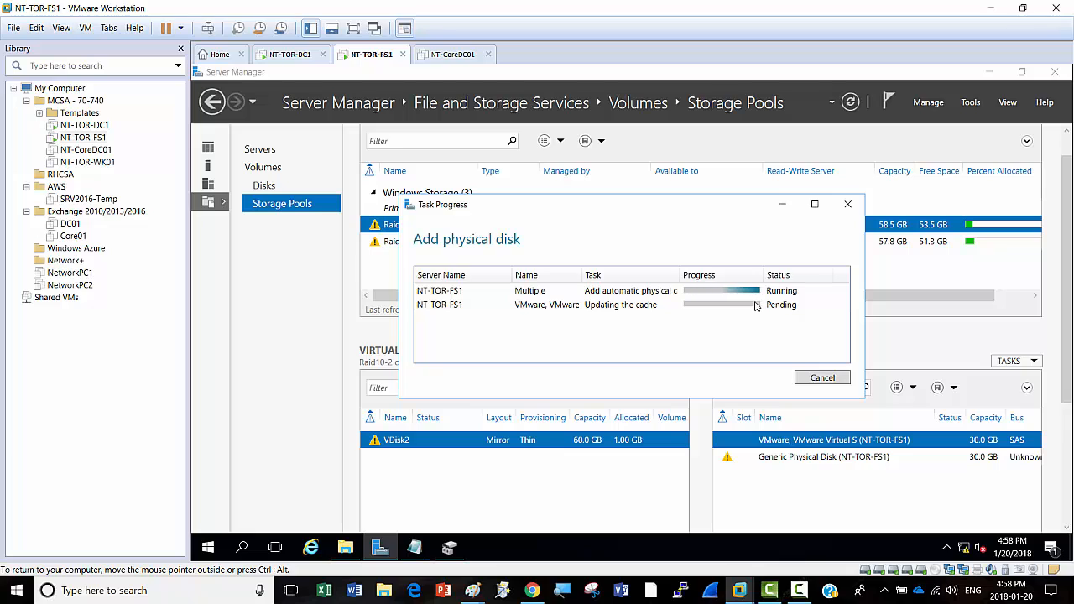
pyautogui.click(851, 104)
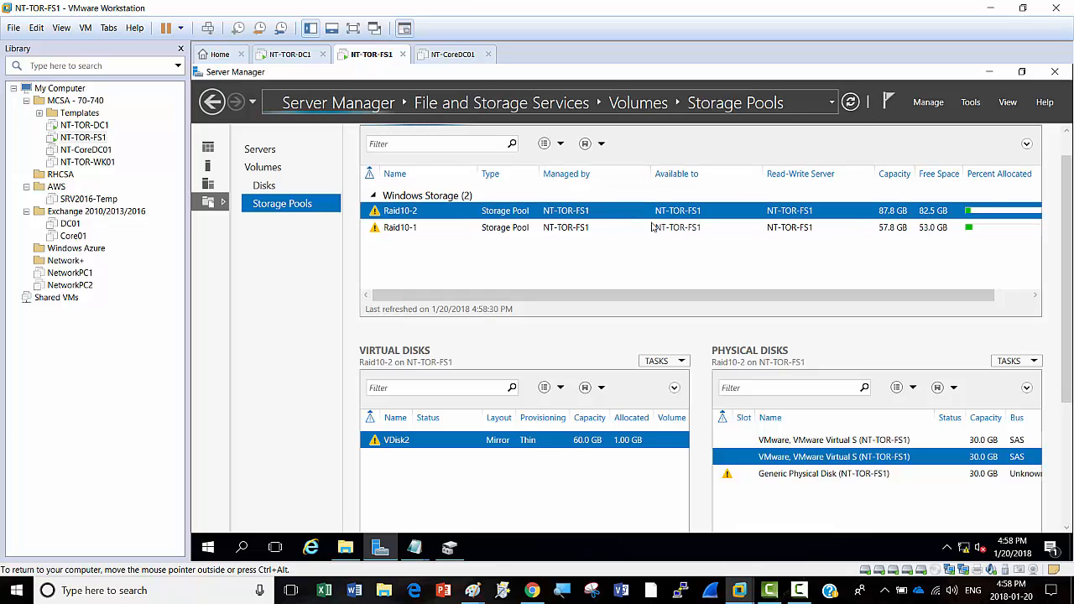
pyautogui.click(411, 228)
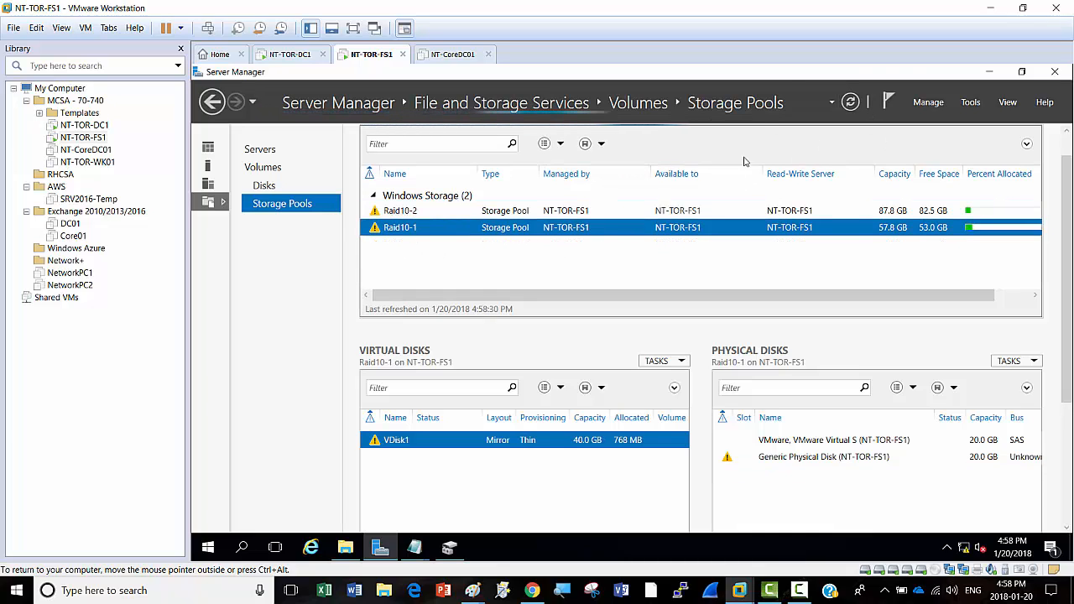
pyautogui.click(850, 102)
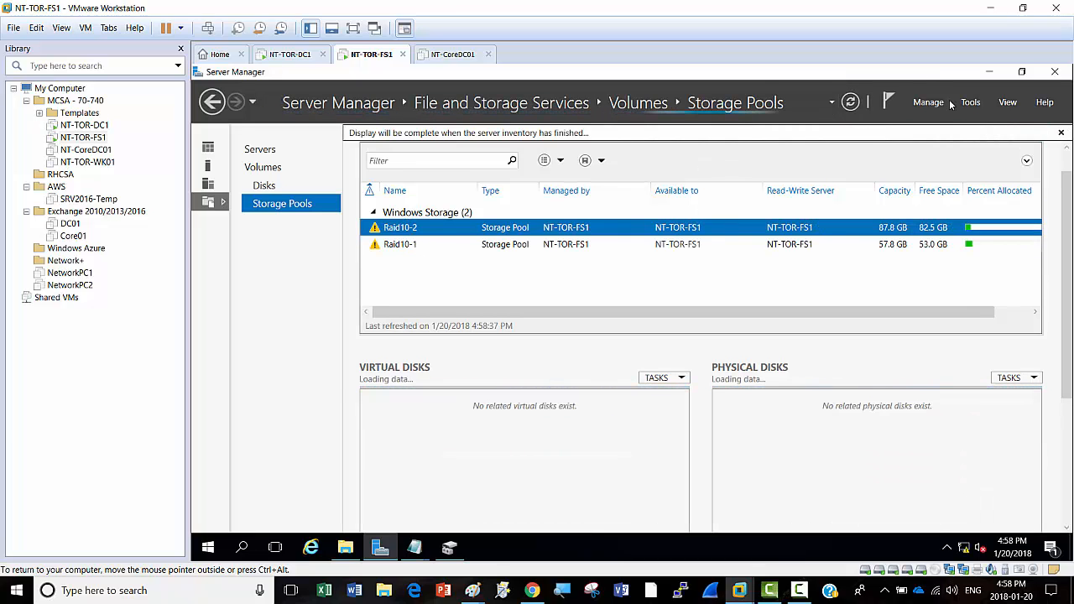
pyautogui.moveTo(1066, 207); pyautogui.dragTo(1071, 237)
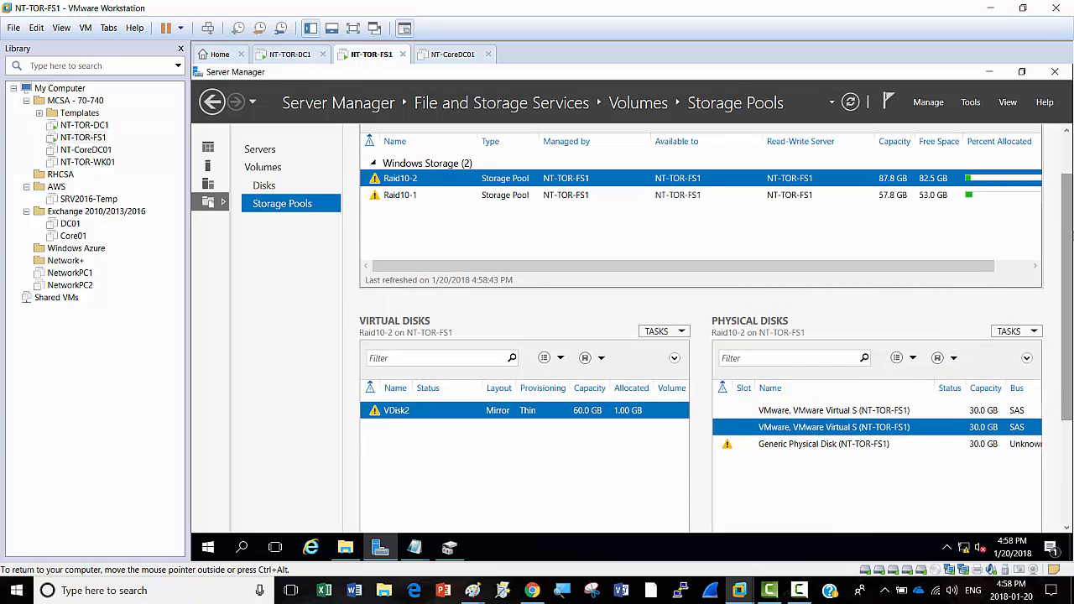
pyautogui.click(814, 447)
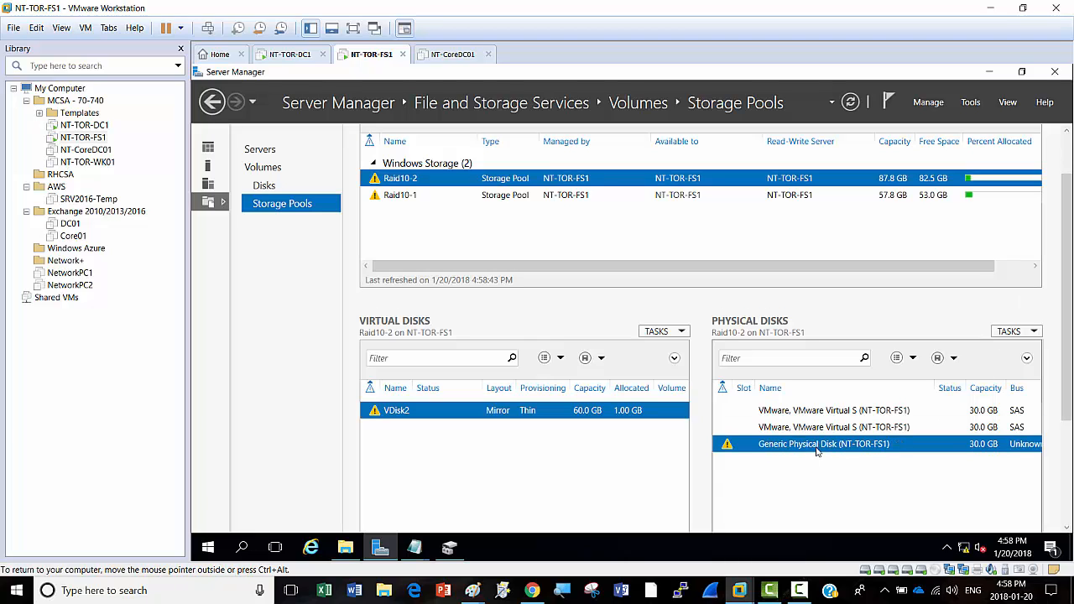
pyautogui.rightClick(818, 448)
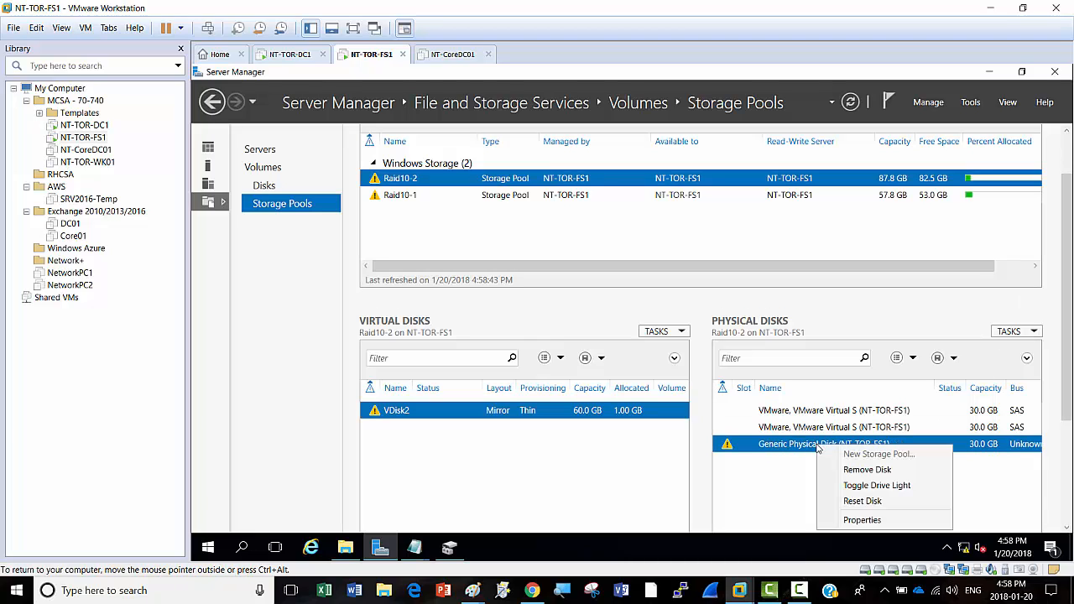
pyautogui.click(870, 471)
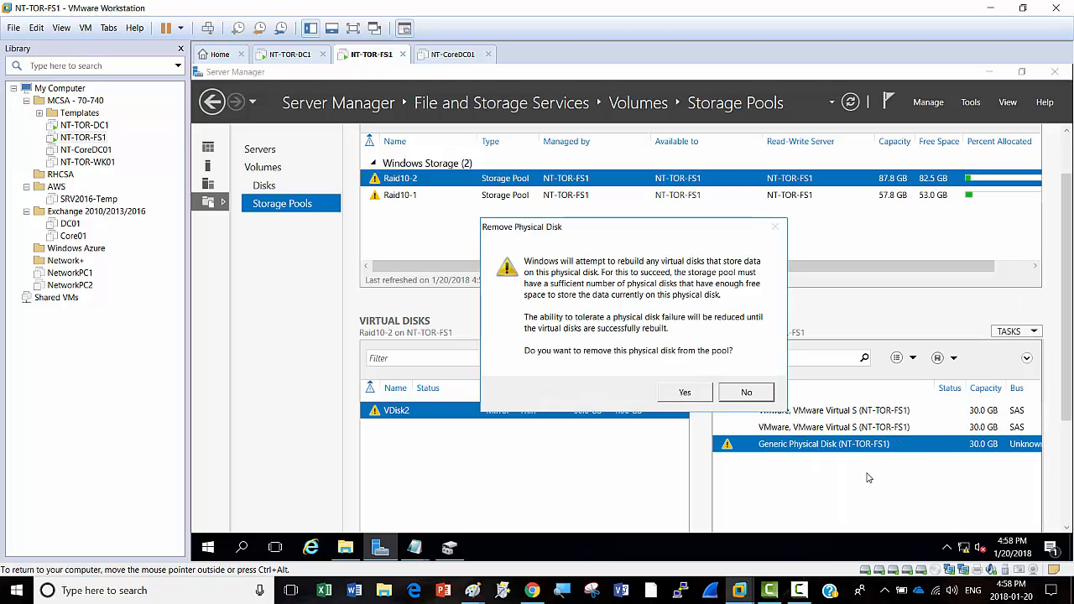
pyautogui.click(685, 393)
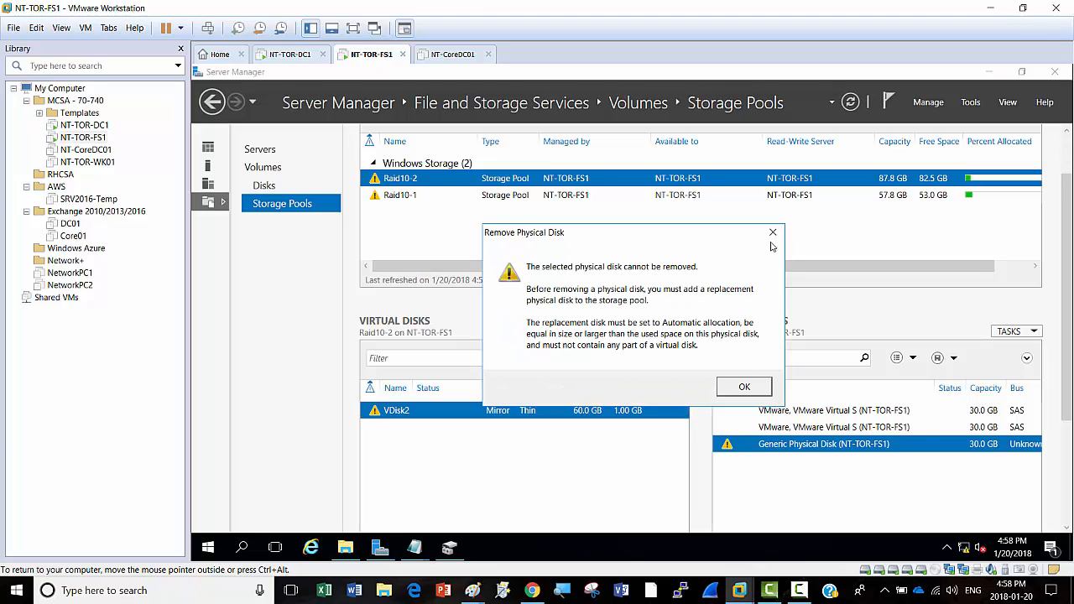
pyautogui.click(774, 233)
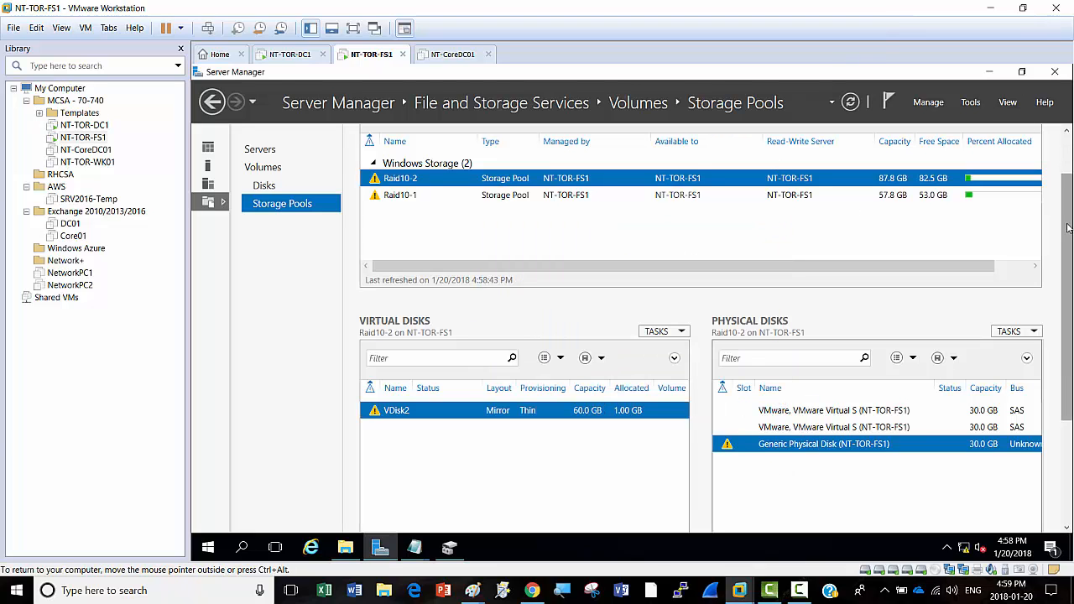
pyautogui.moveTo(1070, 228); pyautogui.dragTo(1070, 151)
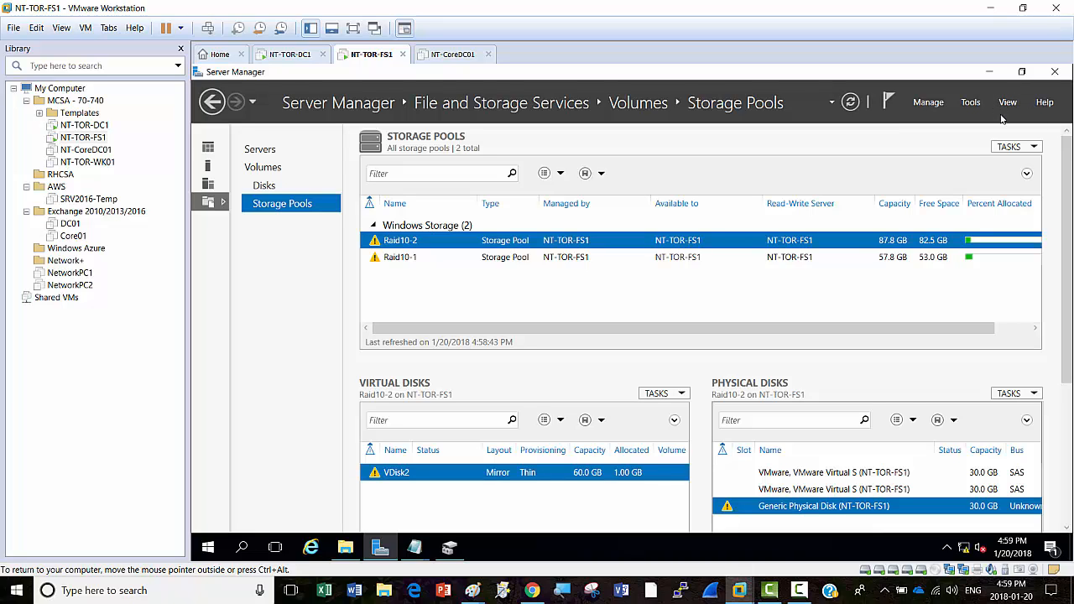
# Step: In NT-TOR-FS1's settings, remove Hard Disks 2, 4, 3 and 5, keeping only the 60 GB disk
pyautogui.rightClick(366, 55)
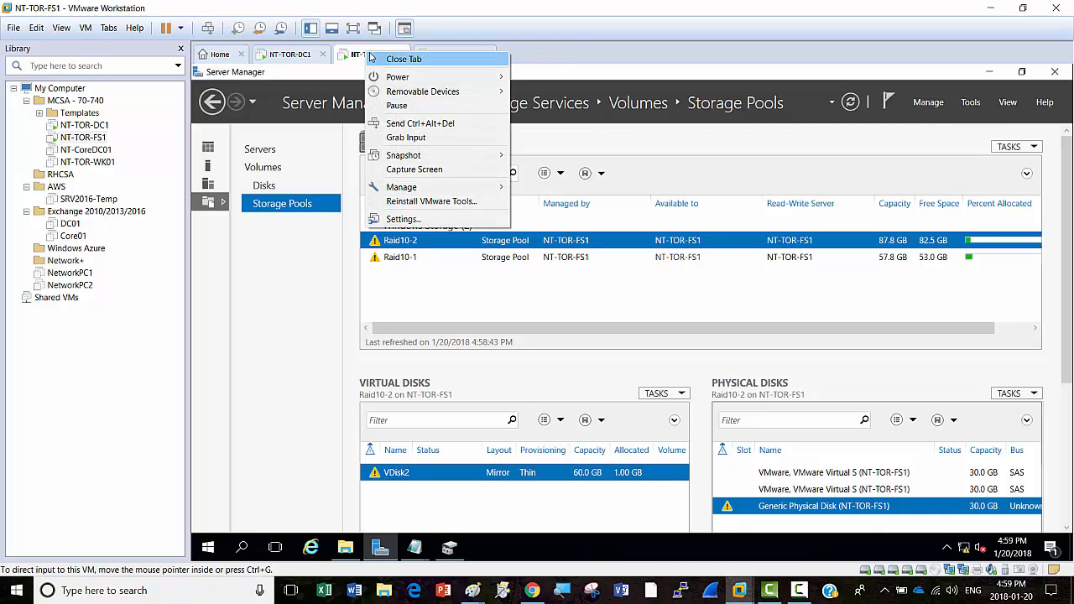
pyautogui.click(403, 219)
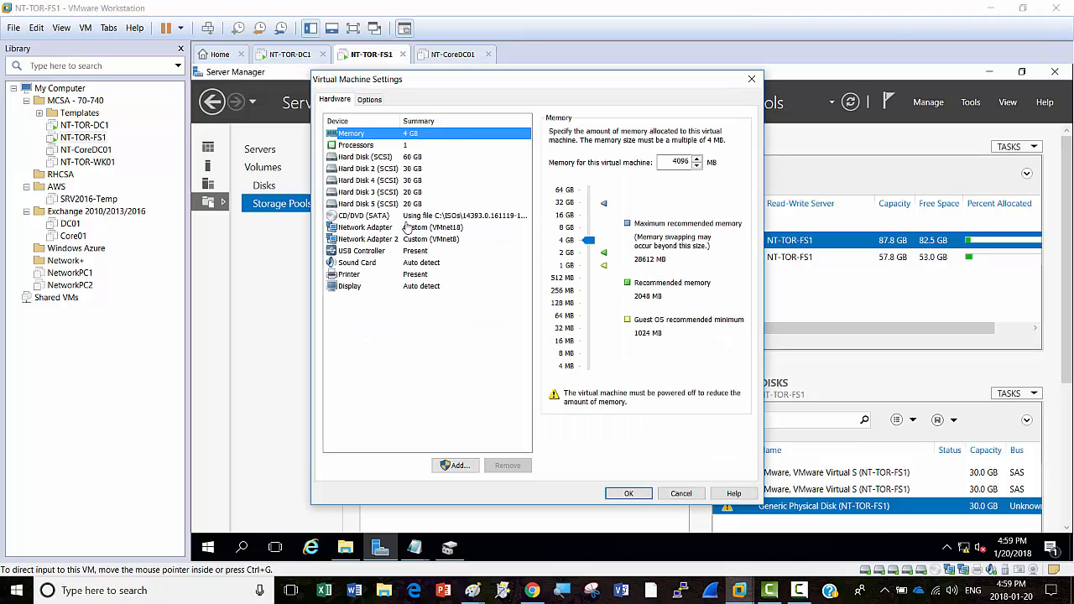
pyautogui.click(412, 171)
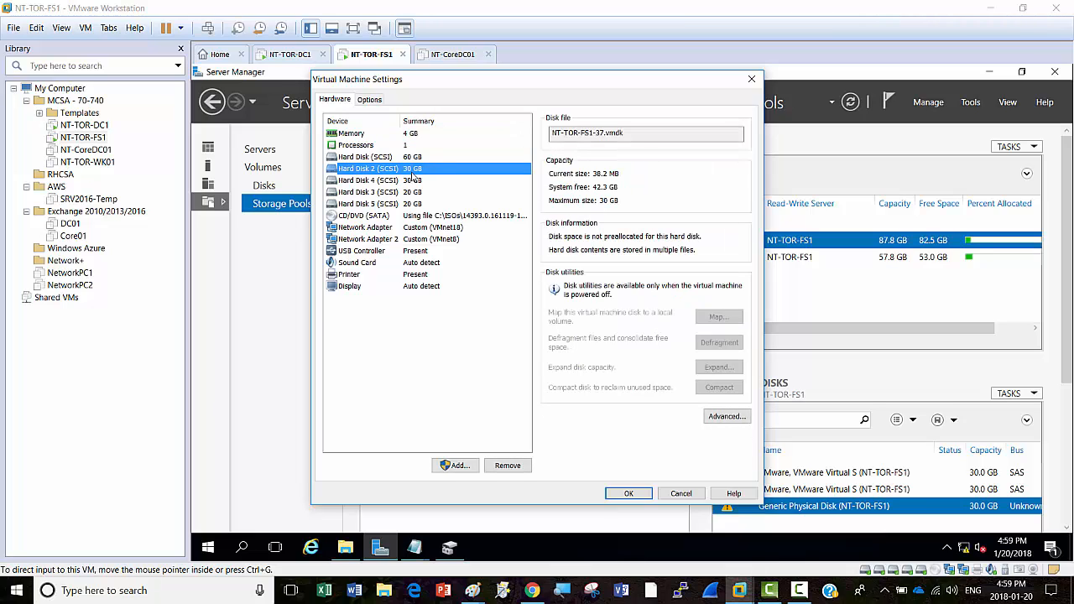
pyautogui.click(508, 466)
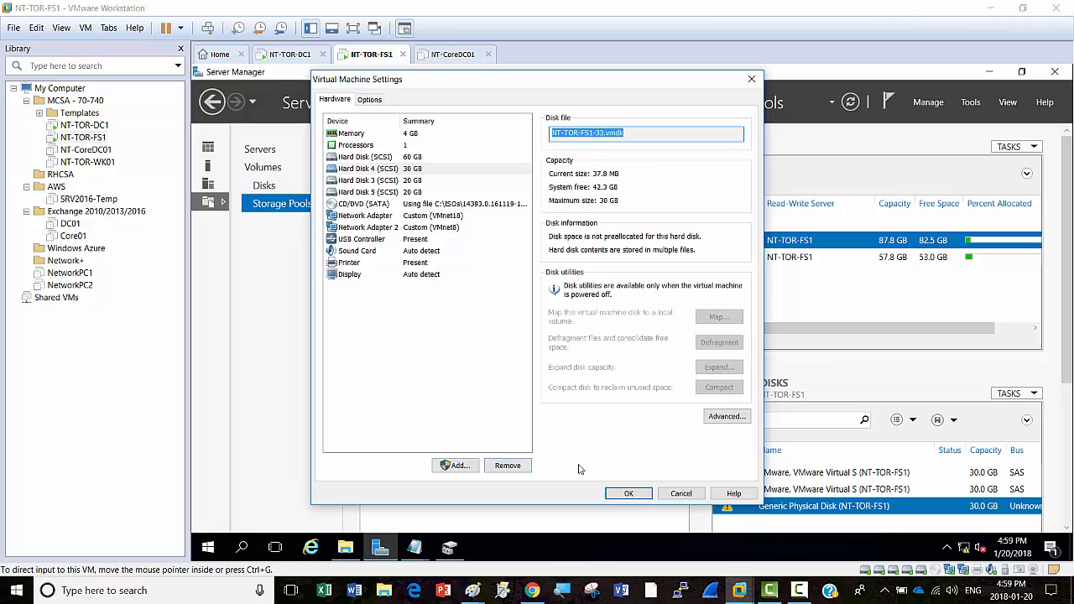
pyautogui.click(411, 172)
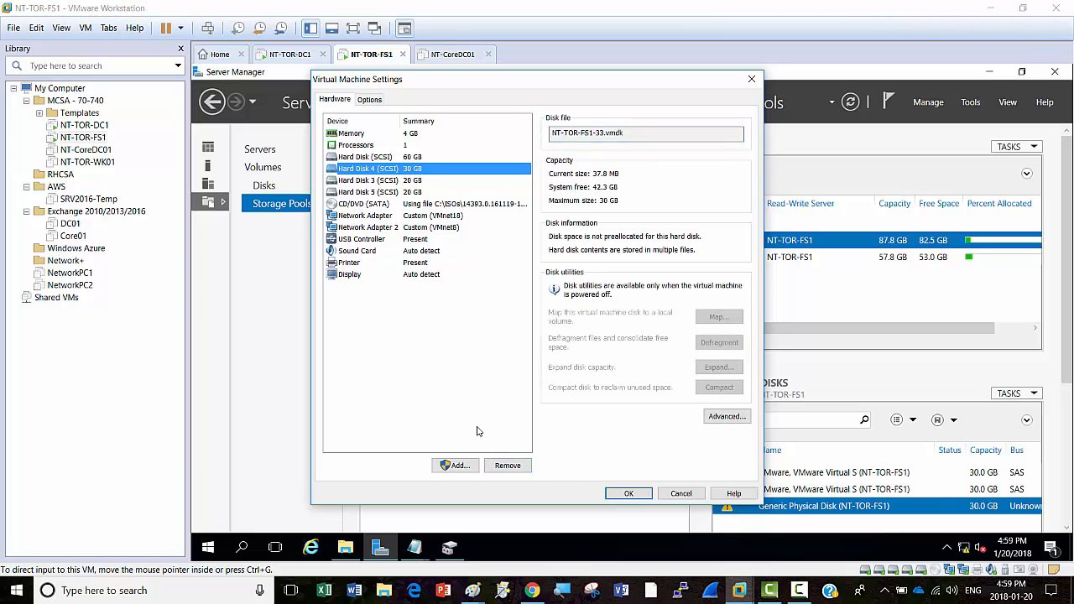
pyautogui.click(508, 466)
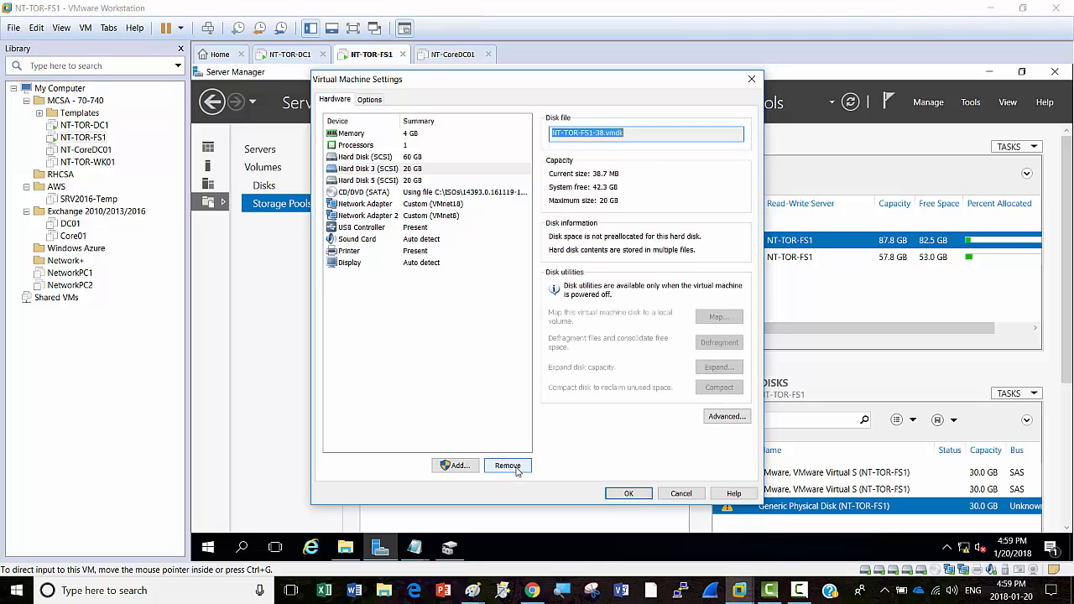
pyautogui.click(412, 172)
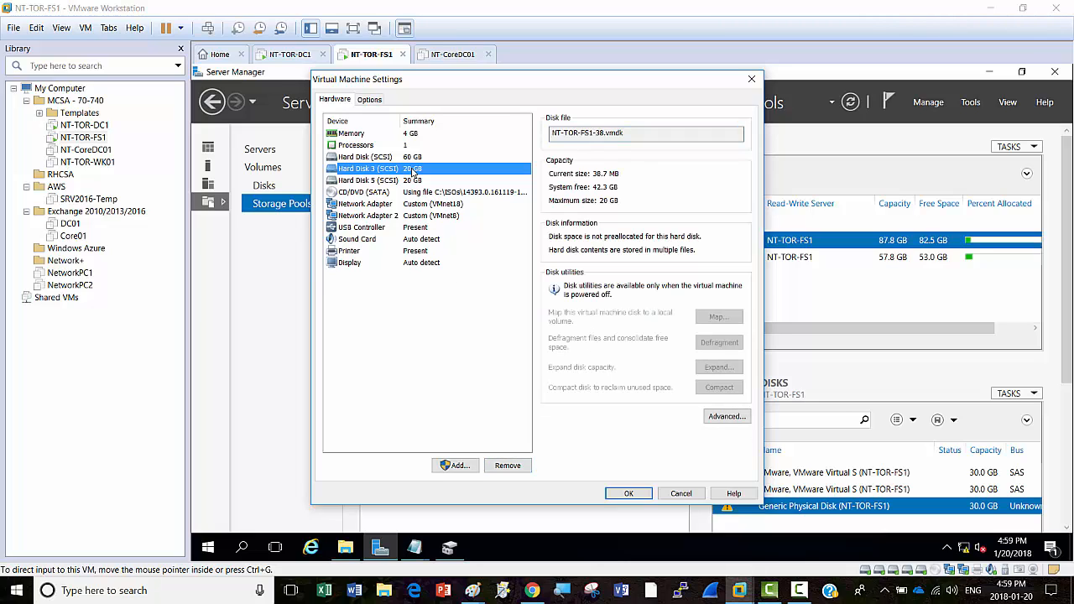
pyautogui.click(506, 466)
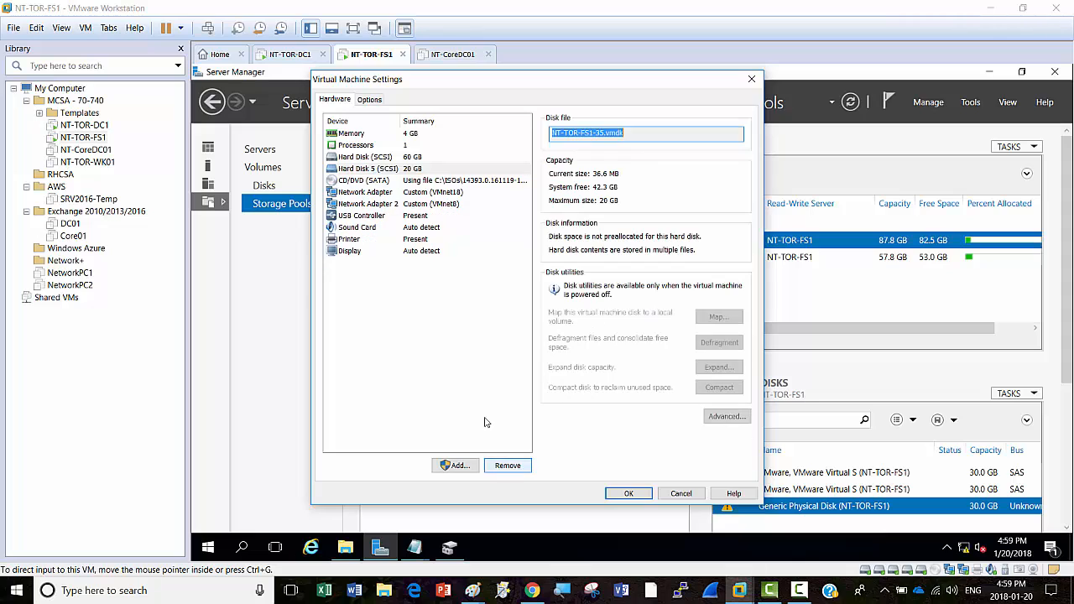
pyautogui.click(413, 172)
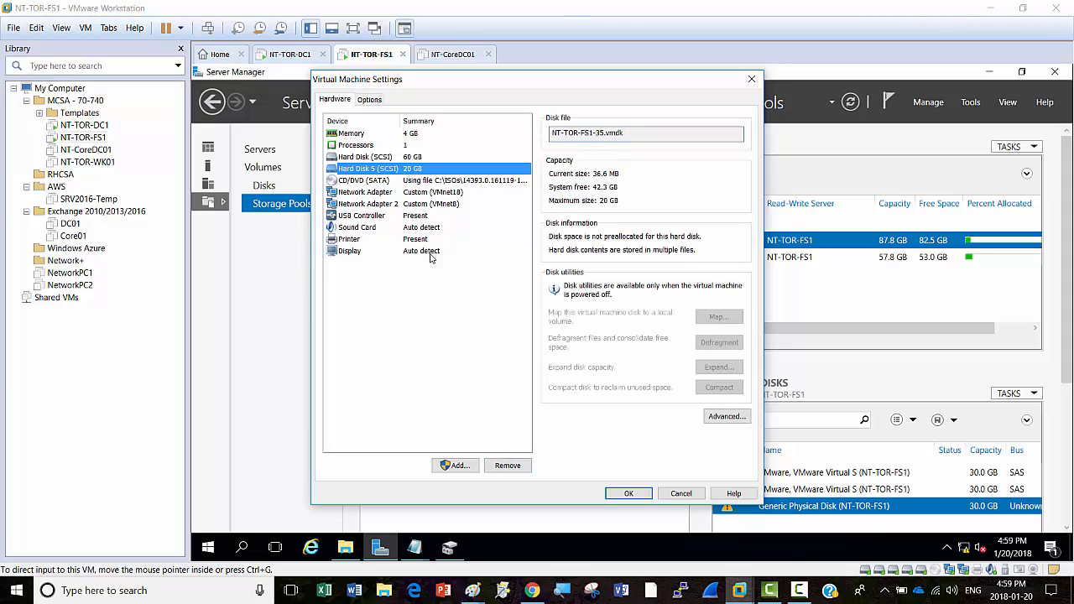
pyautogui.click(507, 466)
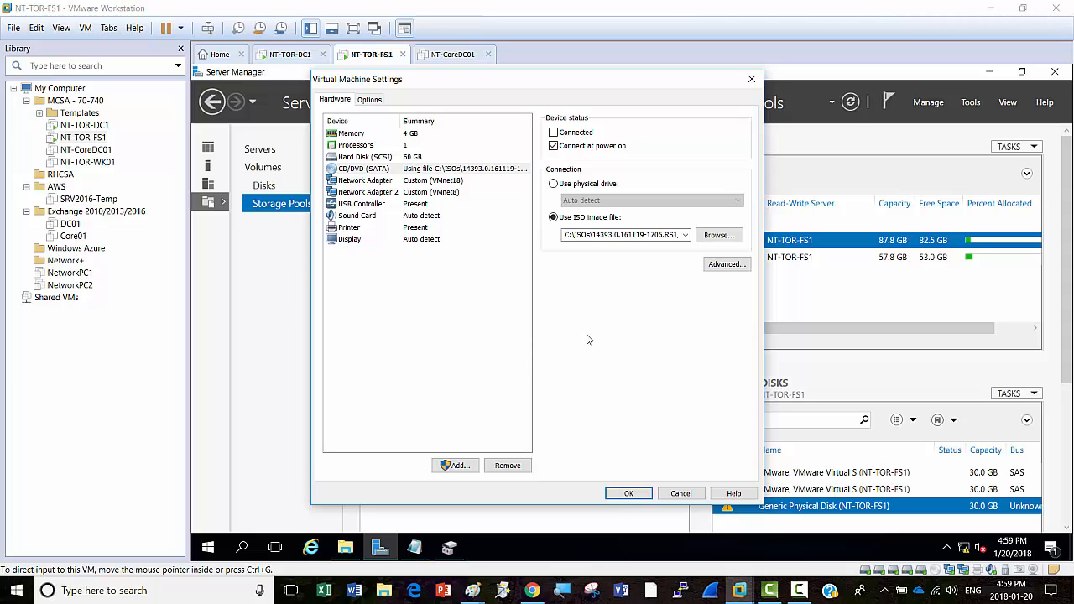
pyautogui.click(376, 160)
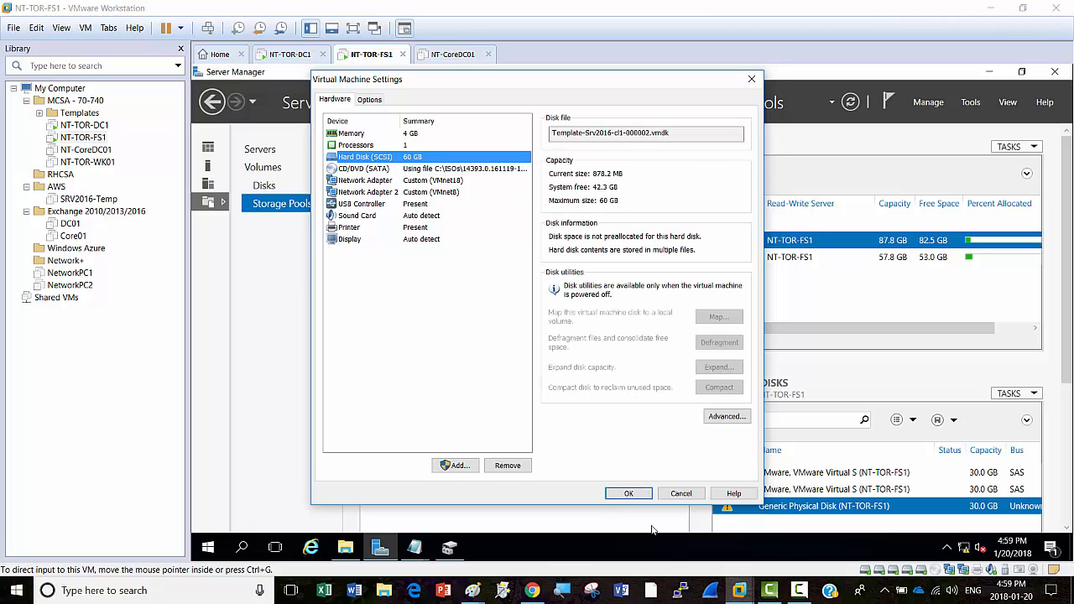
# Step: Apply the disk removals and refresh FS1's Storage Pools page so it shows 0 total
pyautogui.click(640, 497)
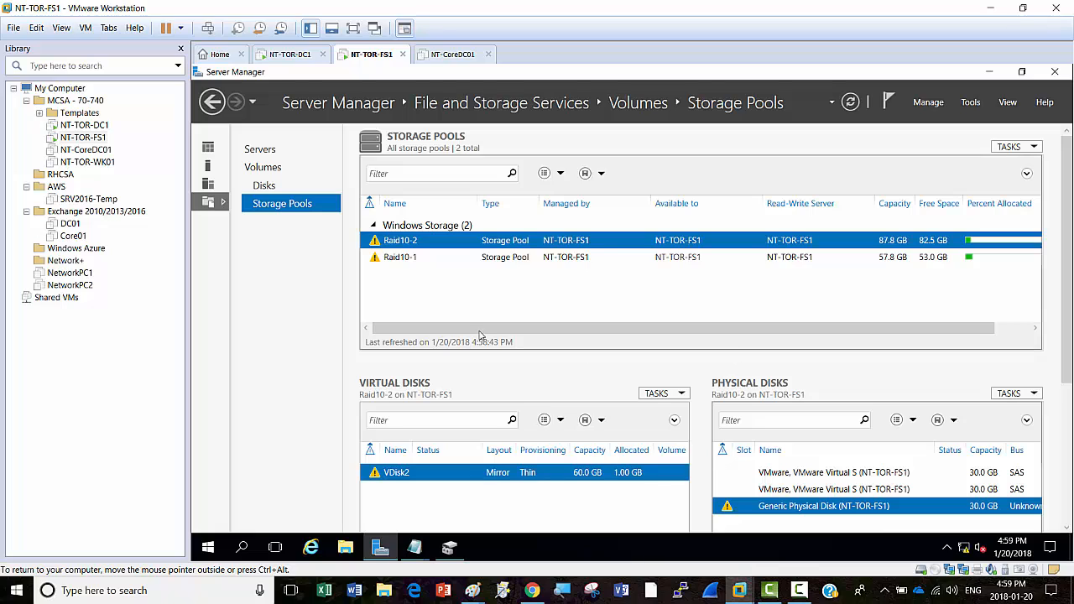
pyautogui.click(853, 107)
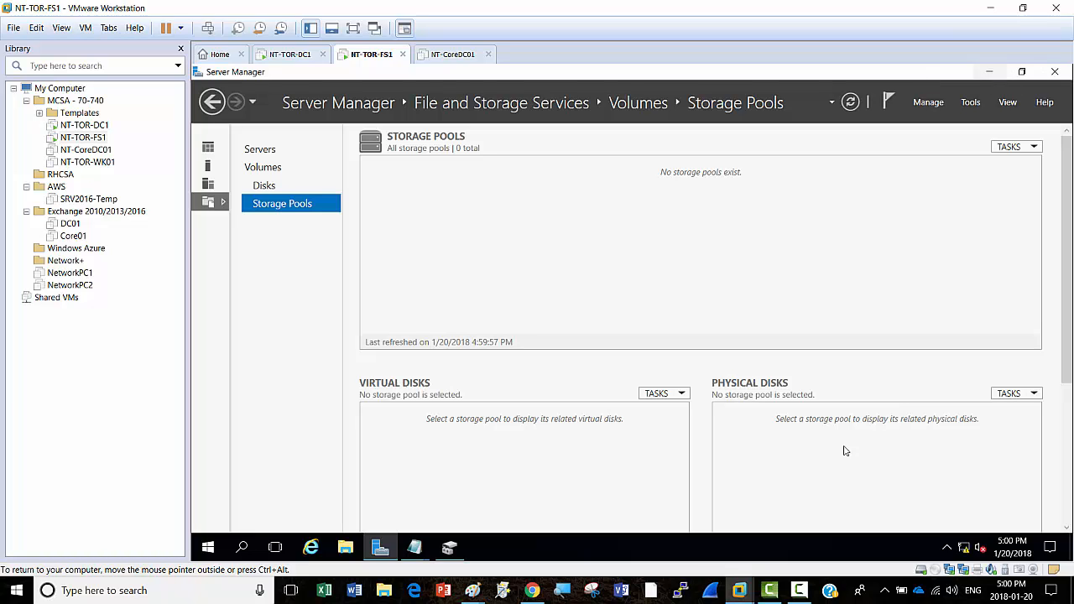
pyautogui.click(798, 590)
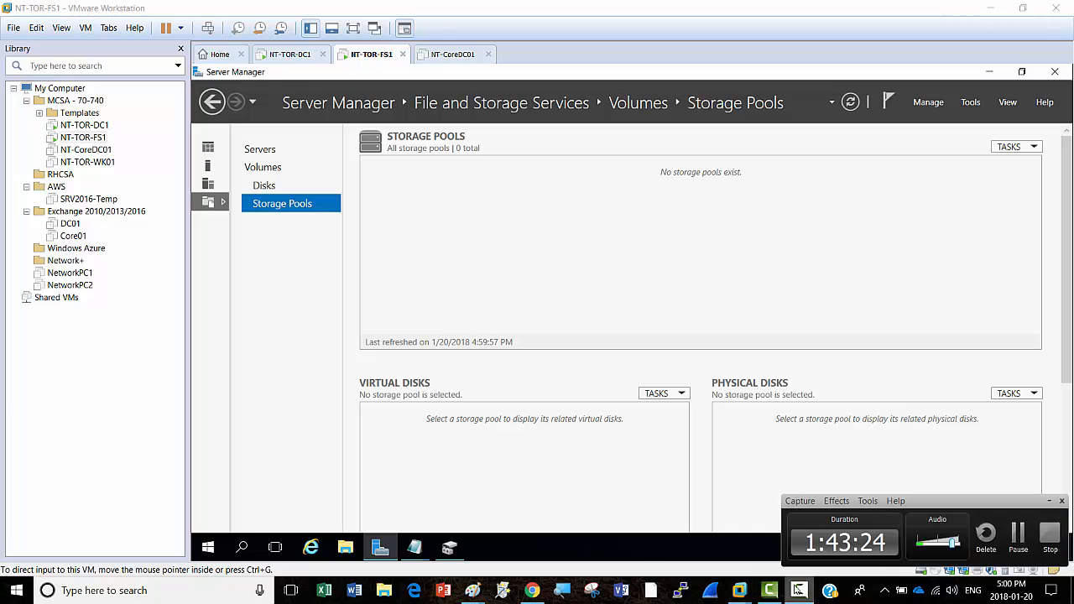
# Step: Launch a new blank Paint window from the Paint taskbar jump list
pyautogui.click(1021, 535)
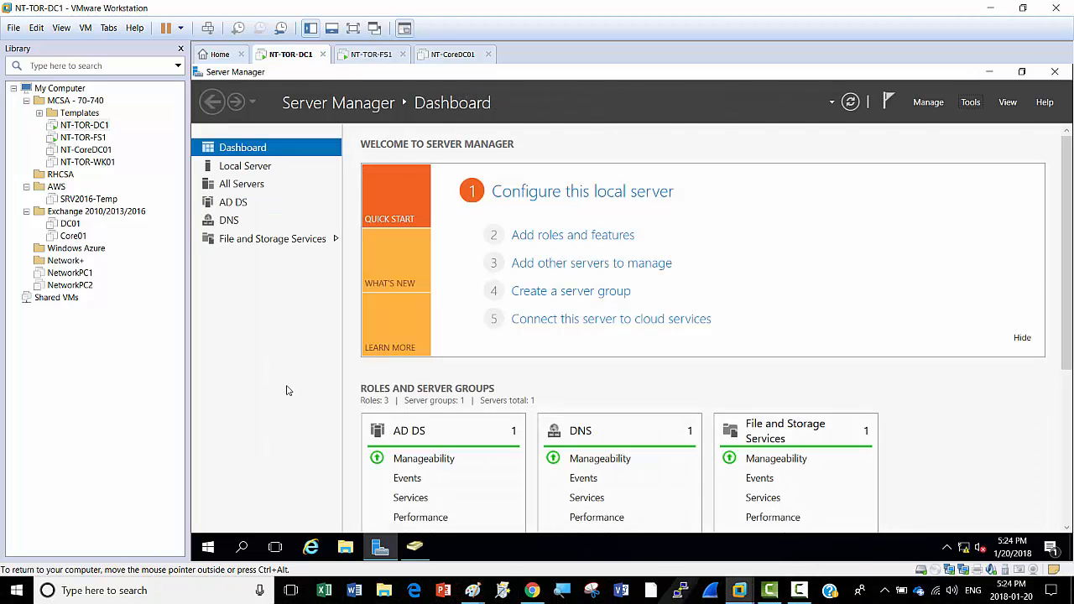
pyautogui.click(478, 592)
pyautogui.click(529, 551)
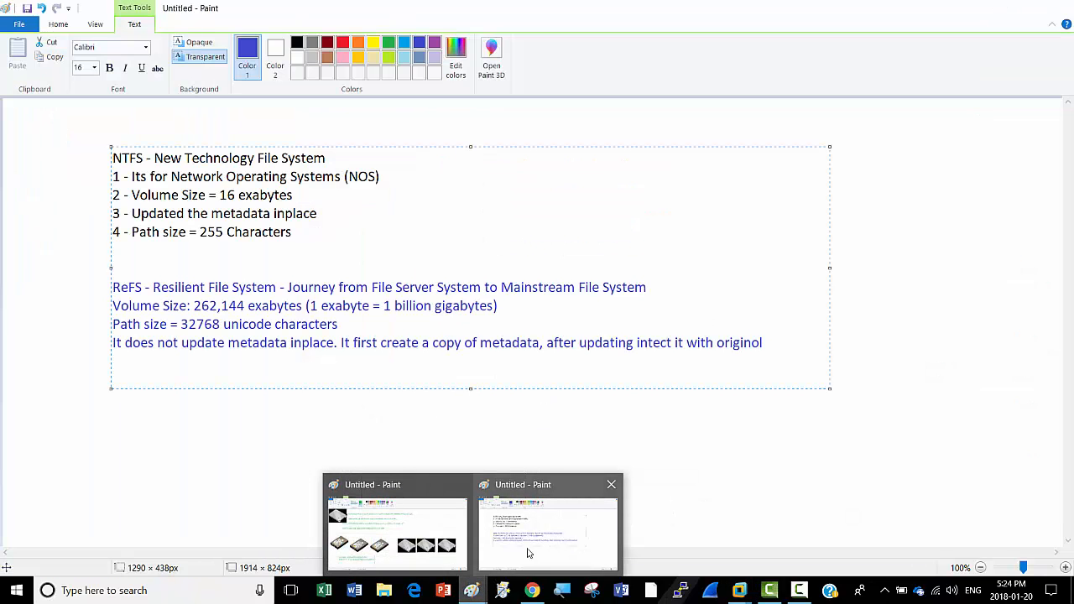
pyautogui.rightClick(472, 591)
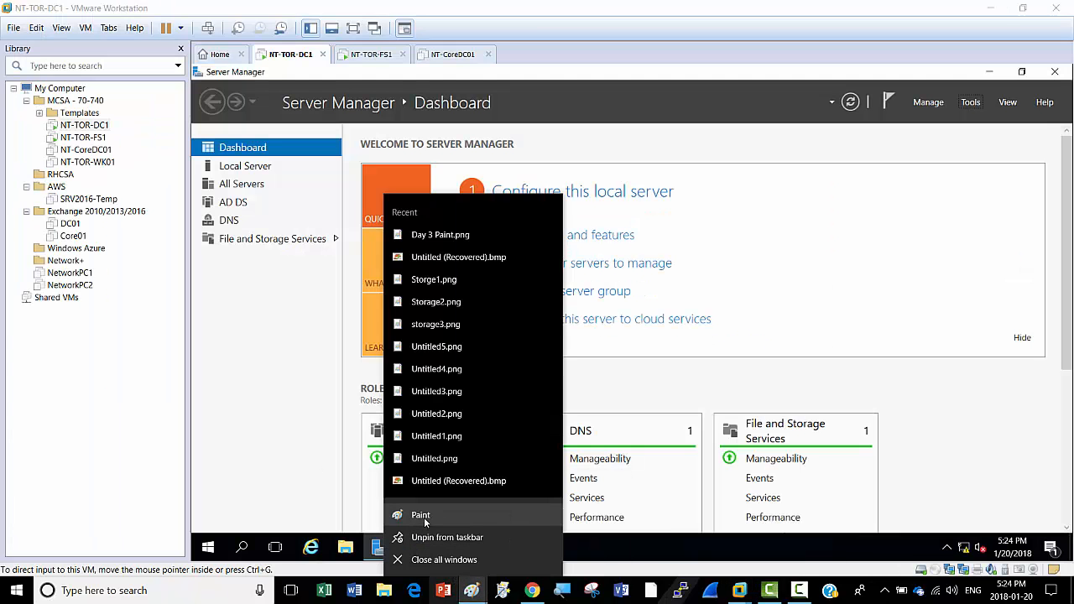
pyautogui.click(420, 515)
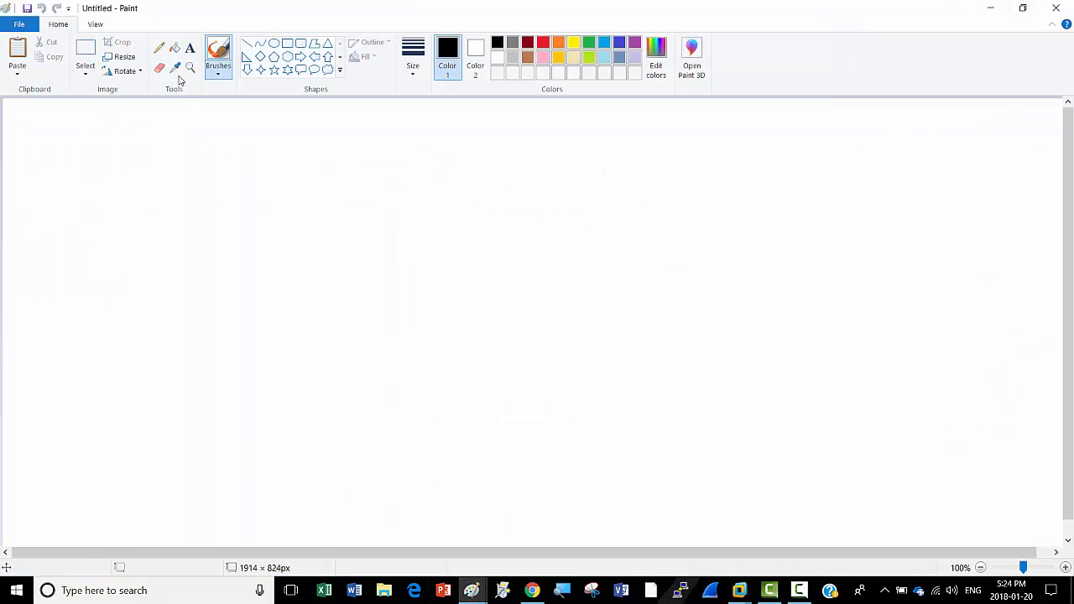
# Step: Write 'Nano Server:' near the canvas top-left, then minimize Paint
pyautogui.click(190, 48)
pyautogui.click(106, 142)
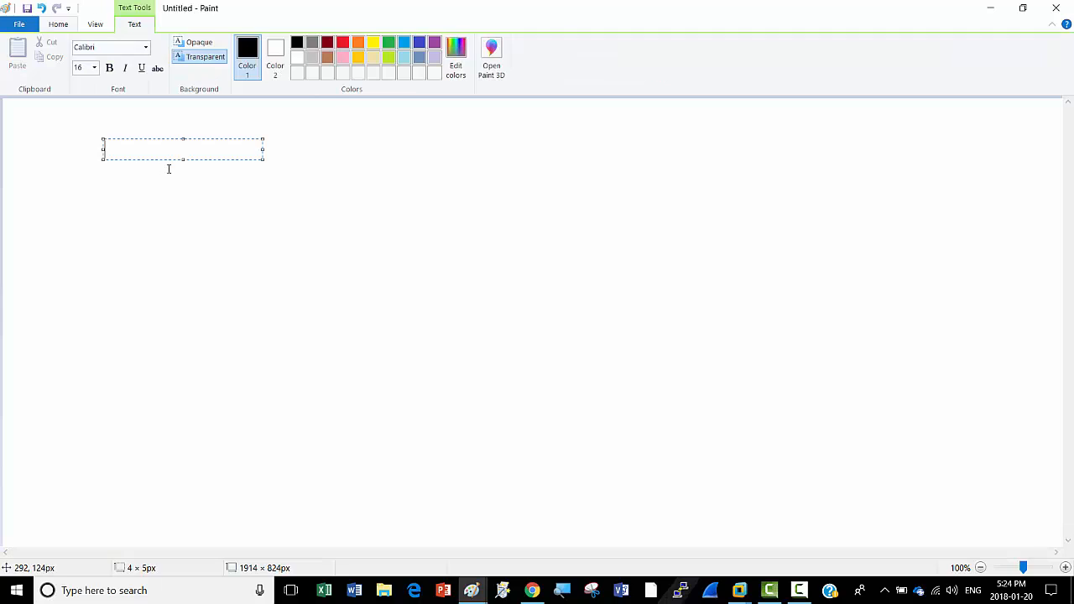
pyautogui.write('Nano ')
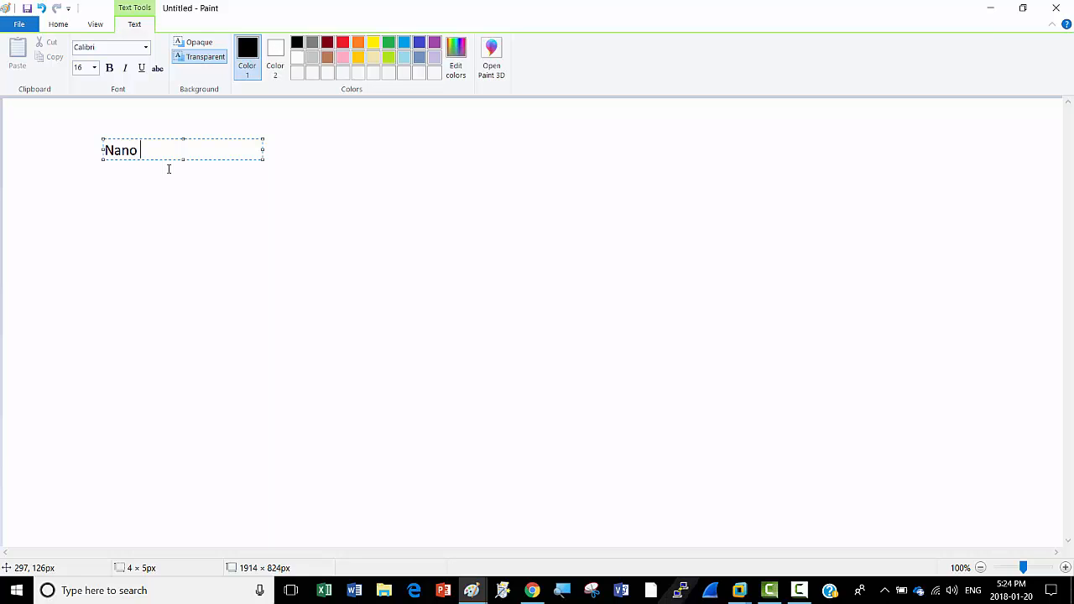
pyautogui.write('Server:')
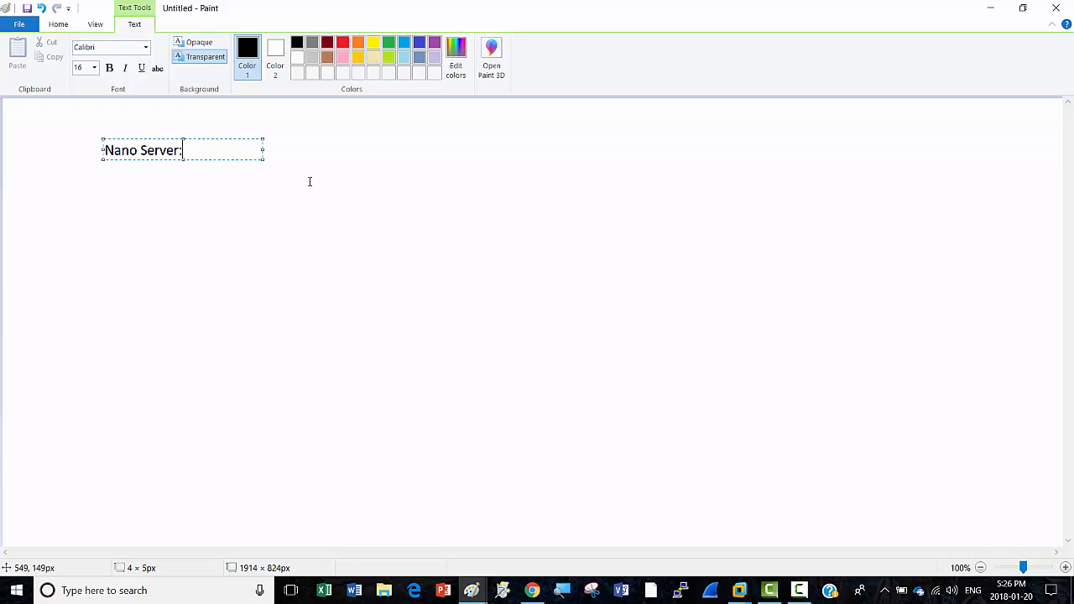
pyautogui.click(993, 8)
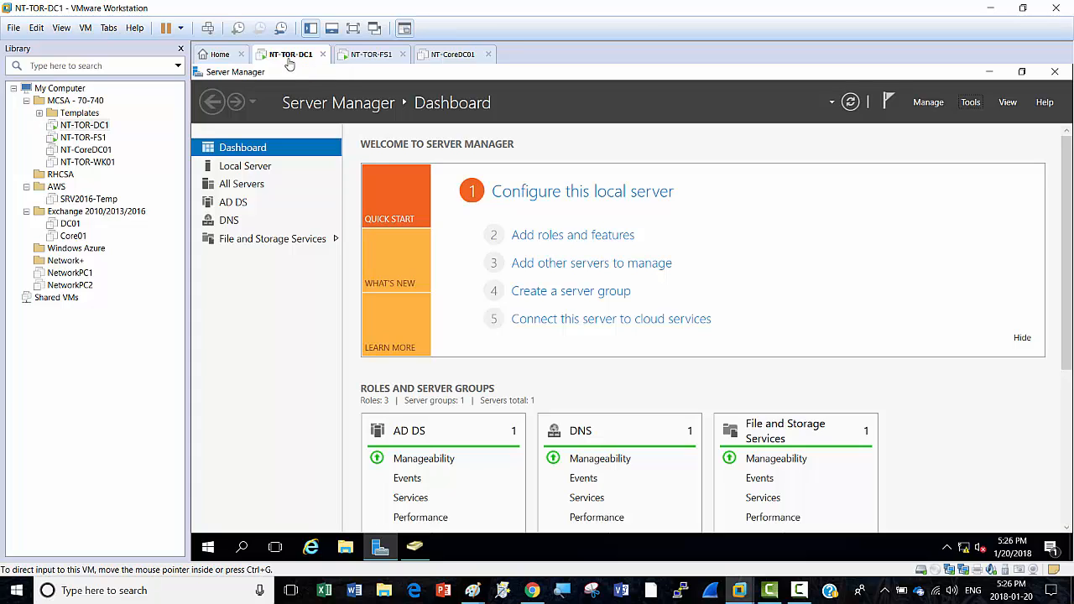
# Step: Start Add Roles and Features with role-based install on NT-TOR-DC1 and tick Hyper-V
pyautogui.click(970, 104)
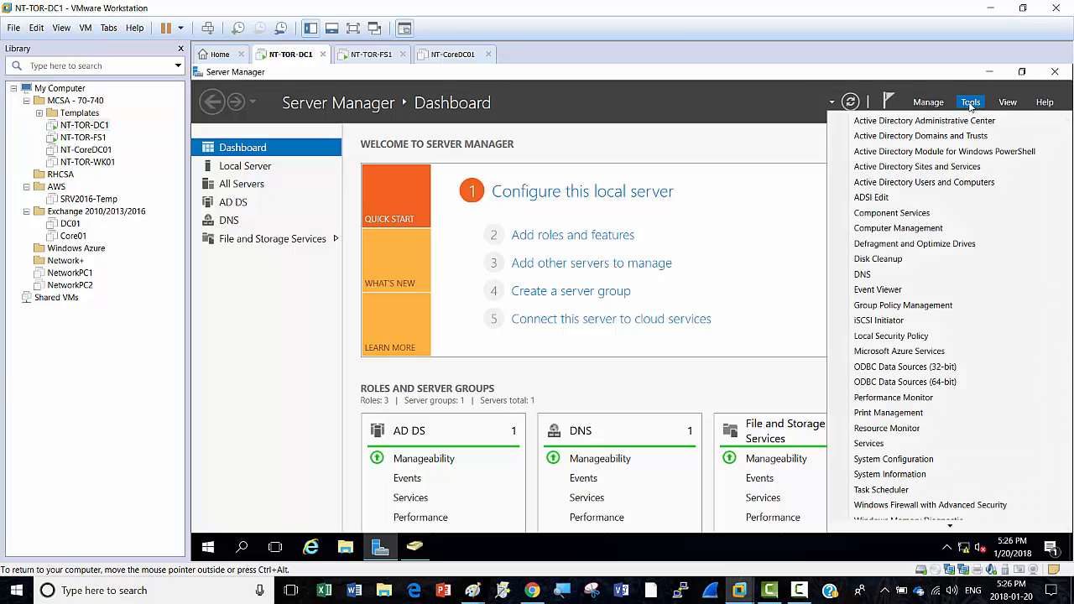
pyautogui.click(753, 128)
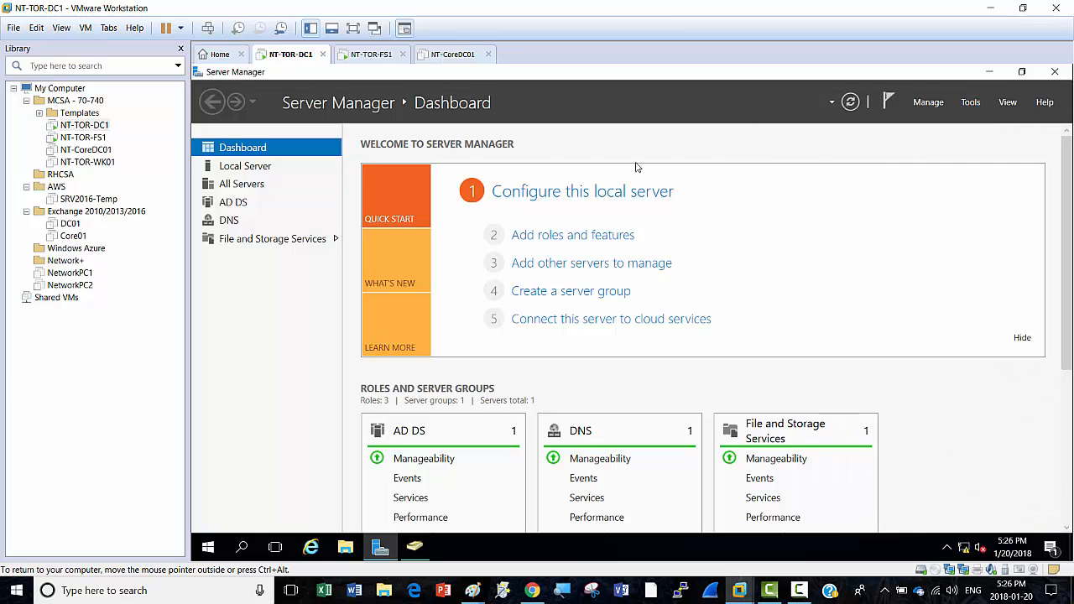
pyautogui.click(570, 236)
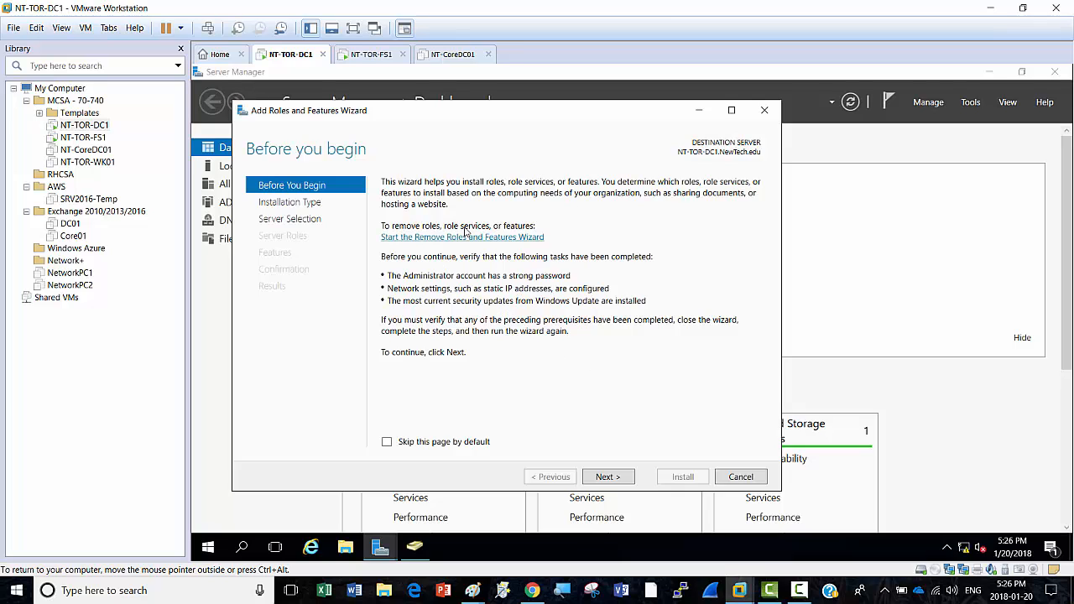
pyautogui.click(608, 478)
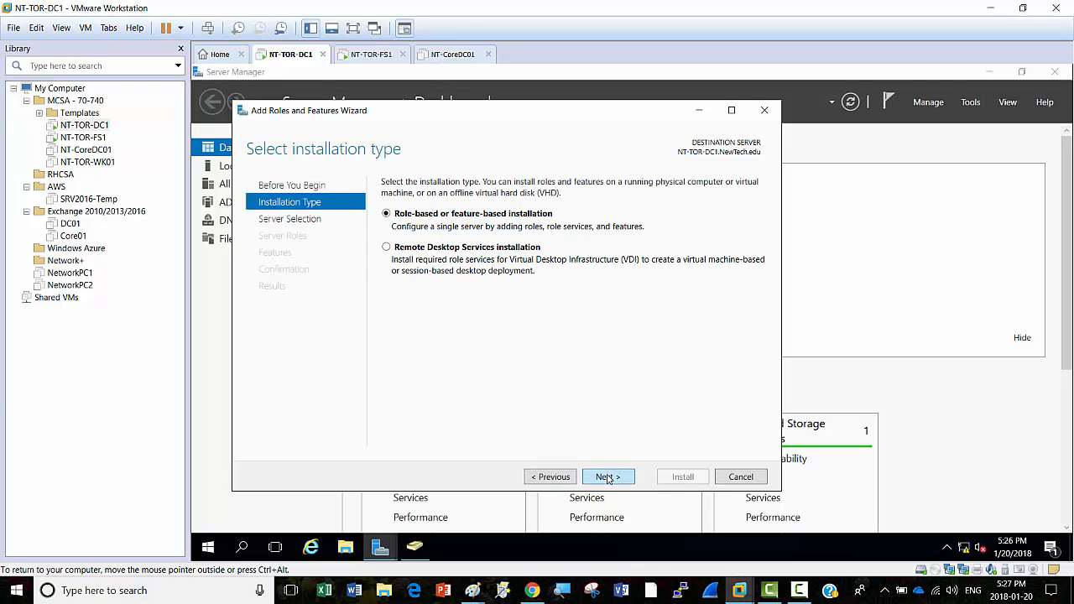
pyautogui.click(609, 479)
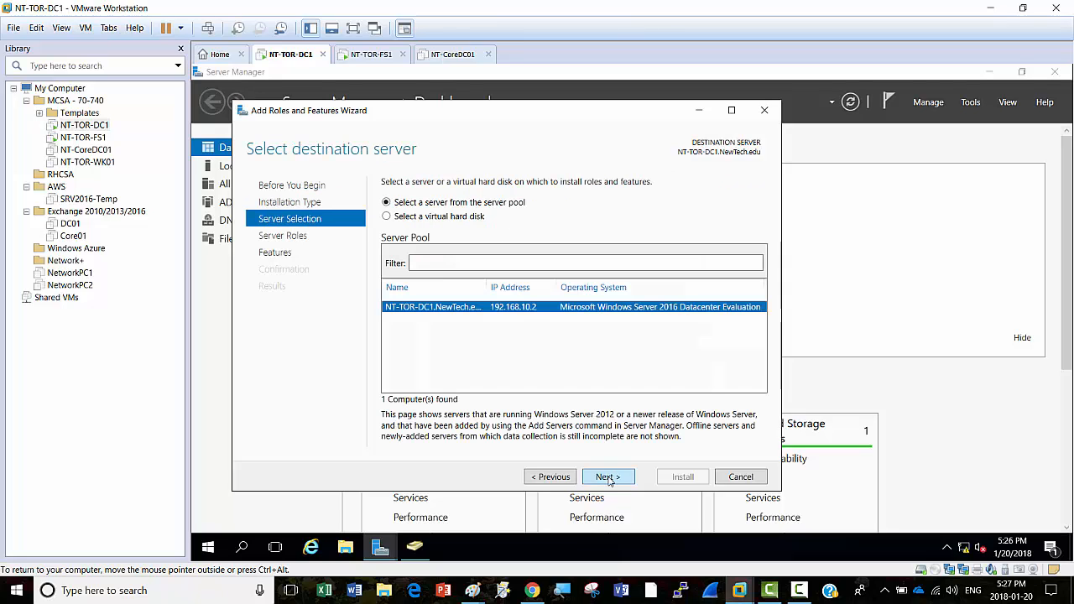
pyautogui.click(609, 478)
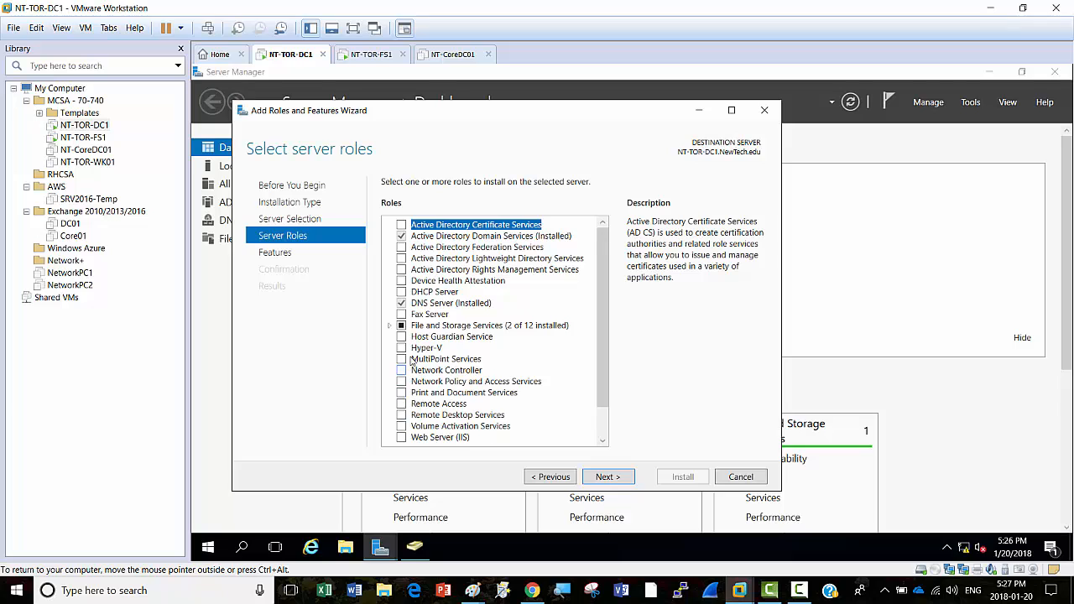
pyautogui.click(402, 349)
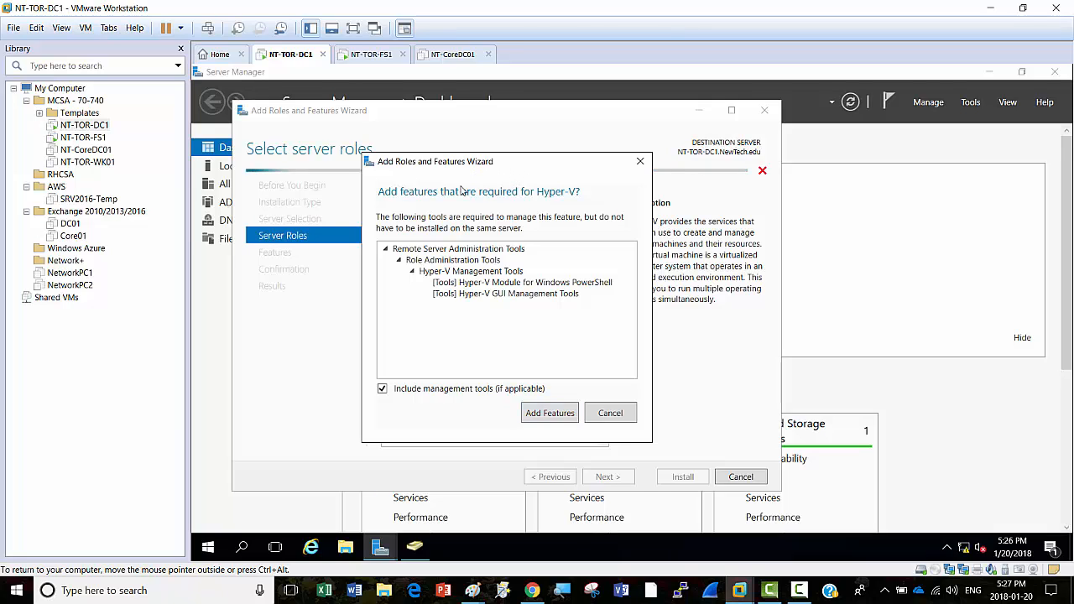
# Step: Accept Hyper-V's management tools, dismiss the validation error, and cancel the wizard
pyautogui.click(550, 414)
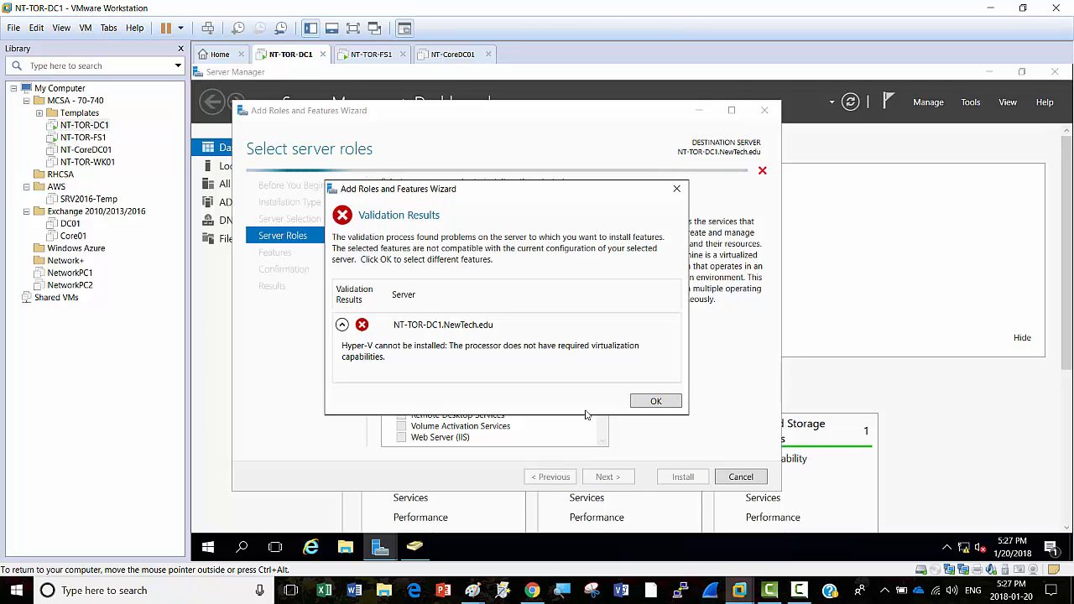
pyautogui.click(655, 401)
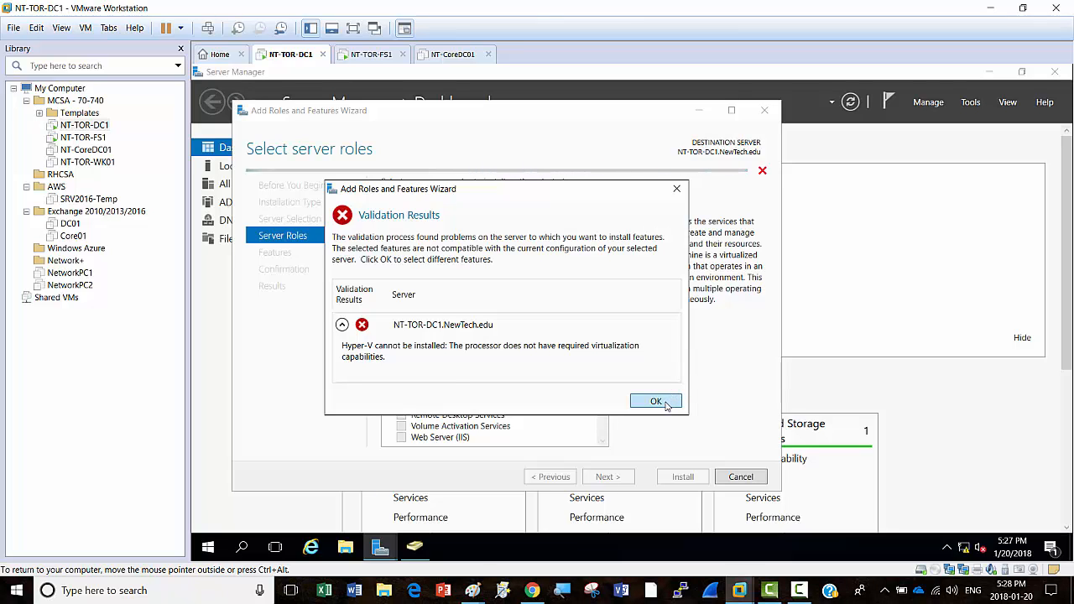
pyautogui.click(742, 477)
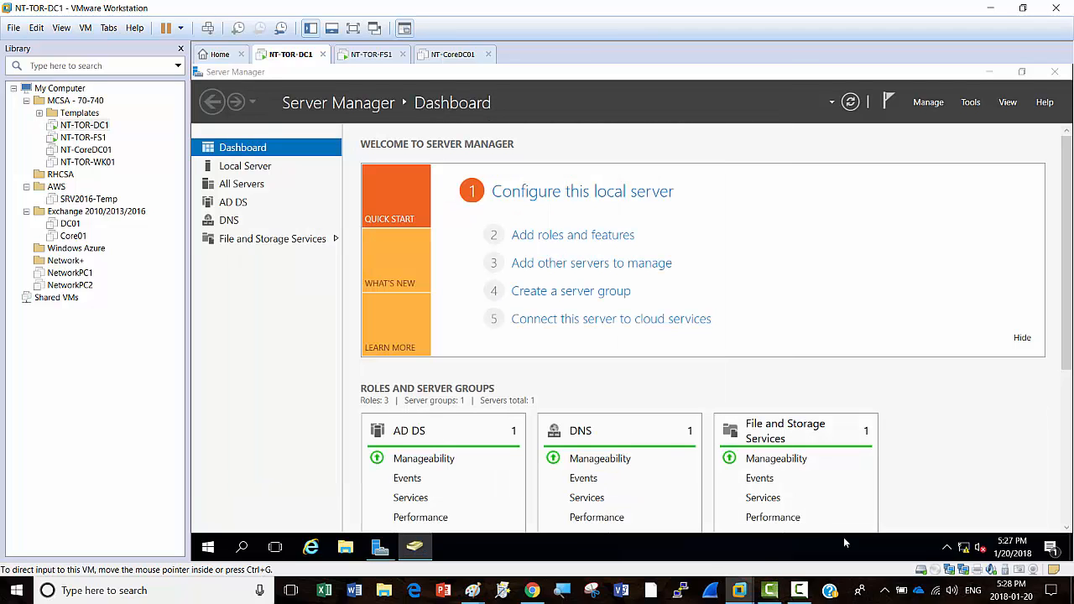
# Step: Shut down the NT-TOR-DC1 guest with Power > Shut Down Guest and confirm
pyautogui.rightClick(289, 55)
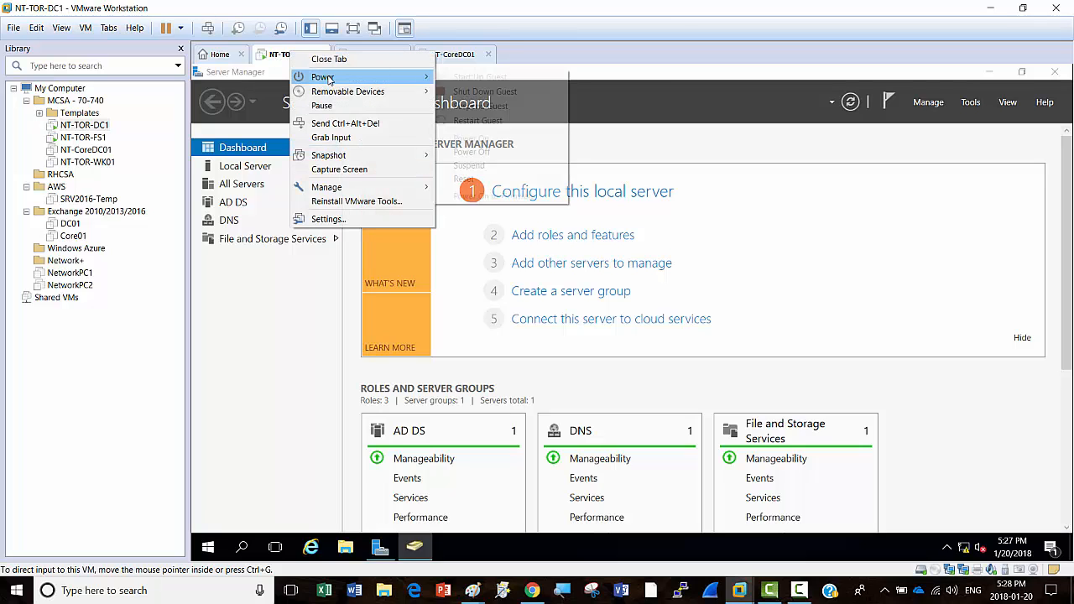
pyautogui.moveTo(331, 80)
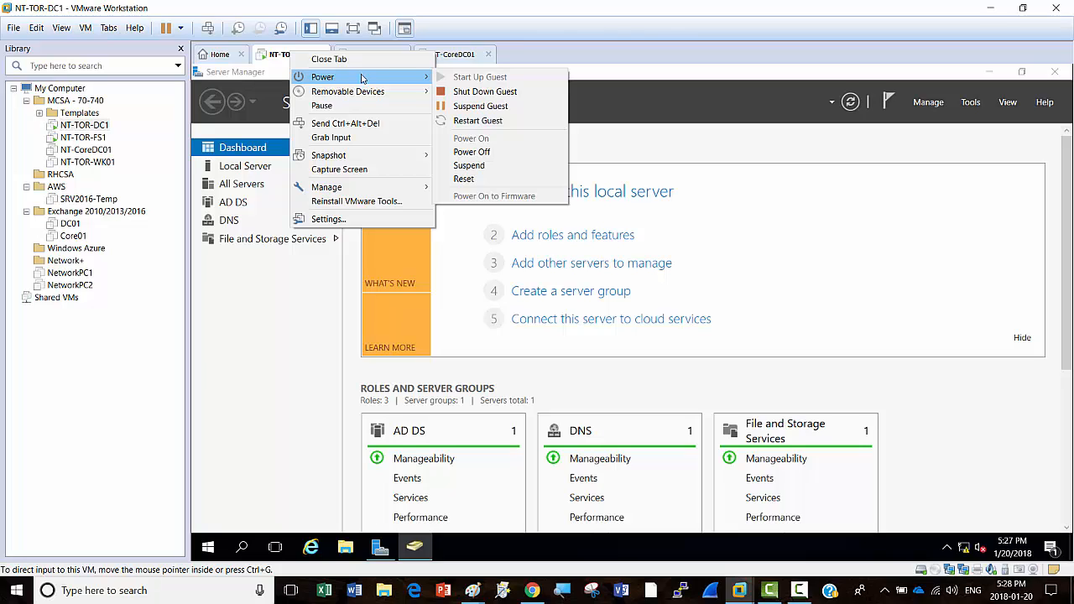
pyautogui.click(491, 95)
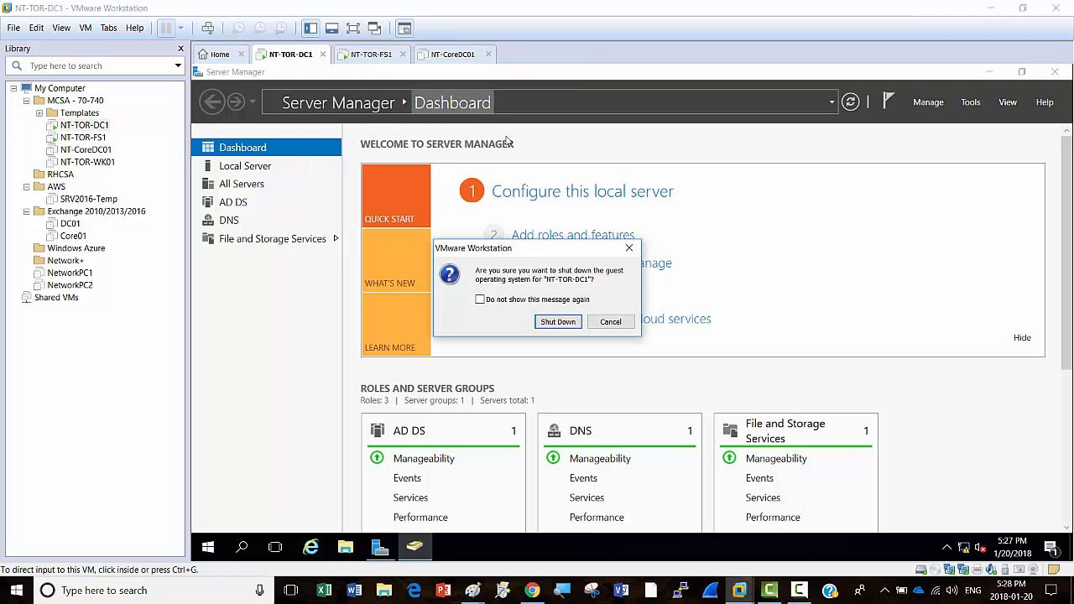
pyautogui.click(547, 322)
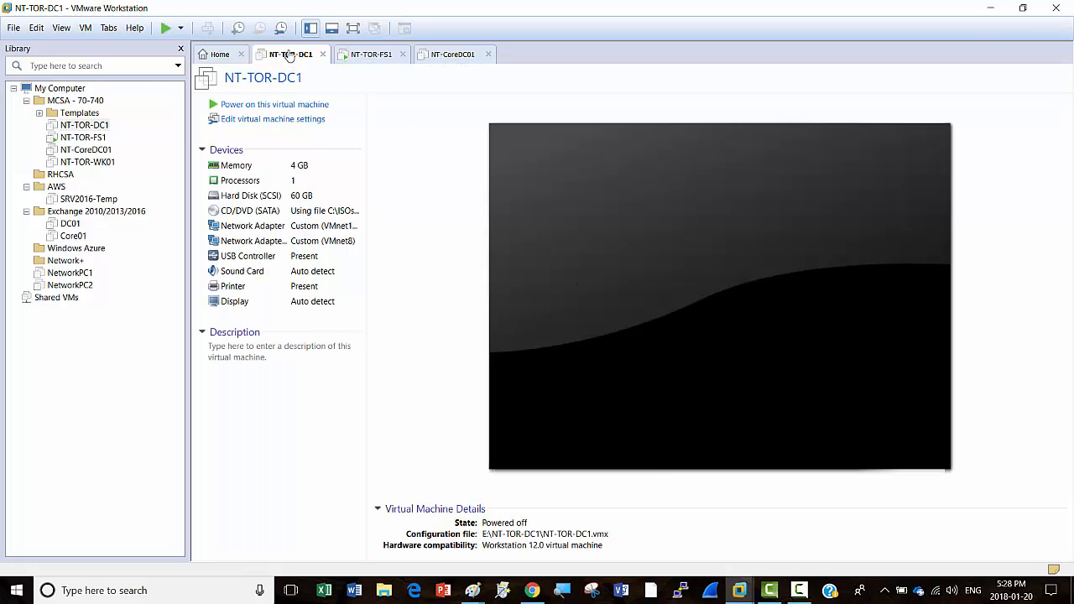
pyautogui.rightClick(292, 53)
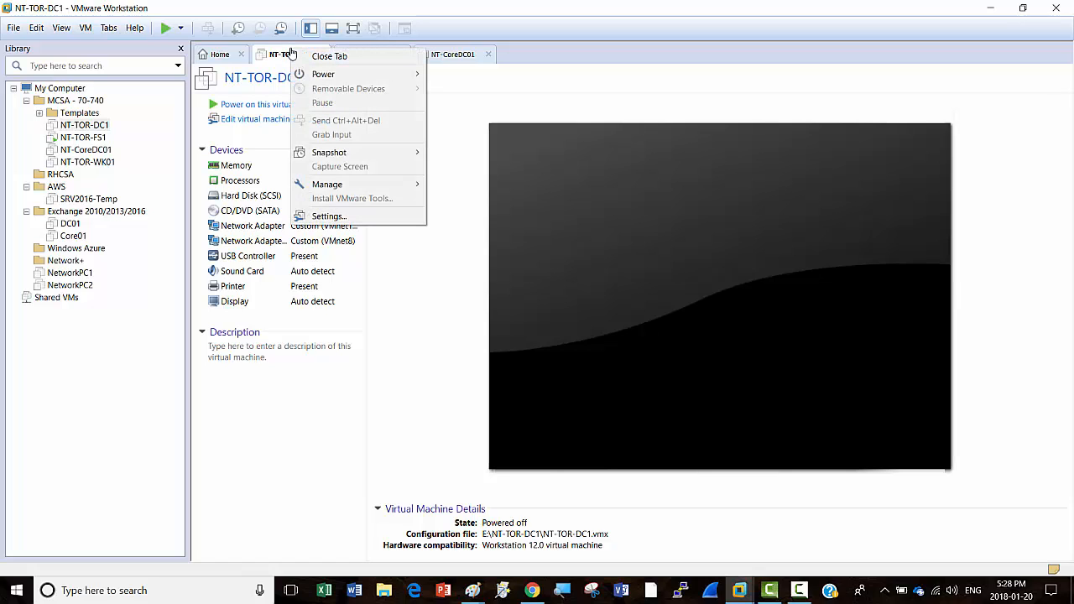
pyautogui.click(347, 218)
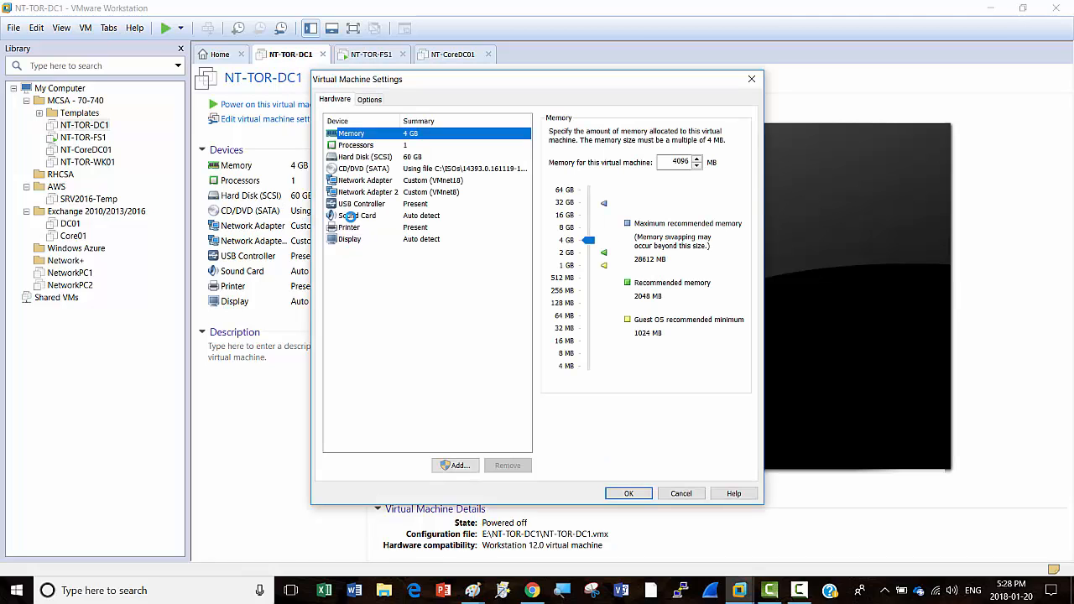
pyautogui.click(373, 101)
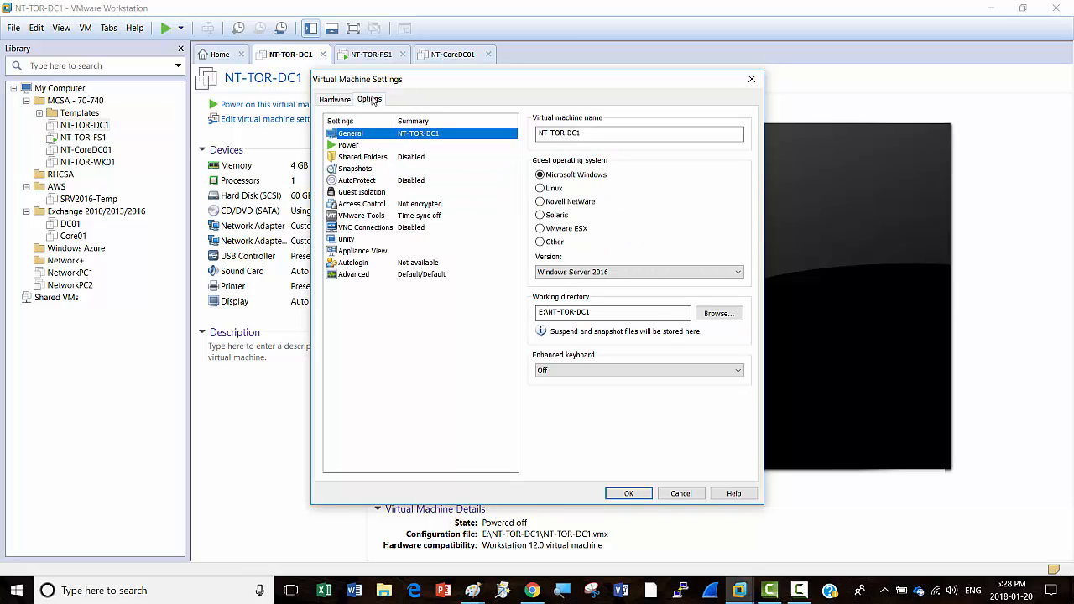
pyautogui.click(675, 498)
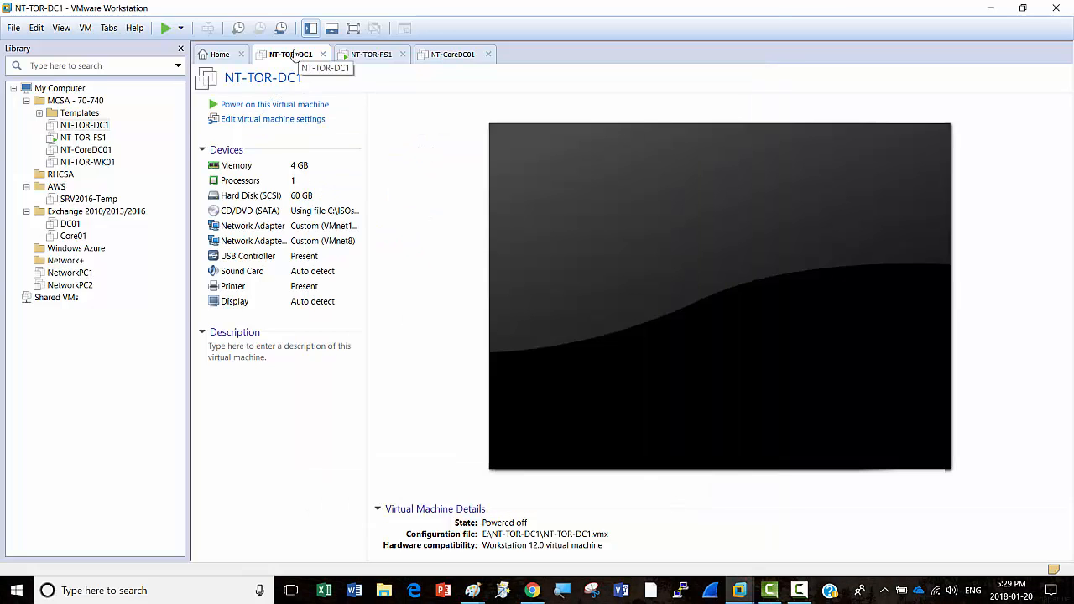
# Step: Copy the working directory path E:\NT-TOR-DC1 from NT-TOR-DC1's Options settings
pyautogui.rightClick(295, 54)
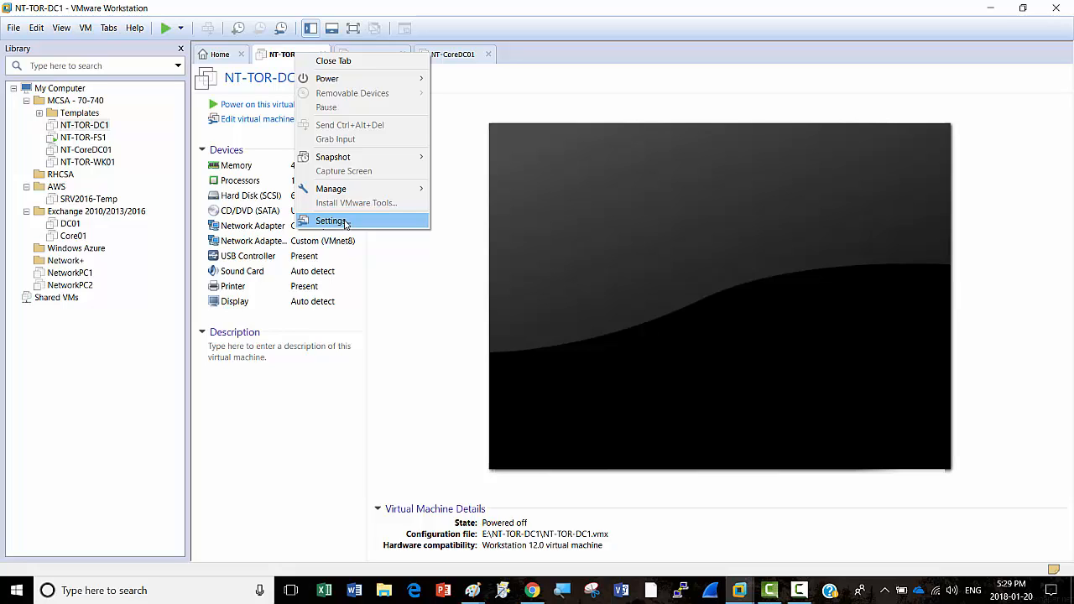
pyautogui.click(345, 222)
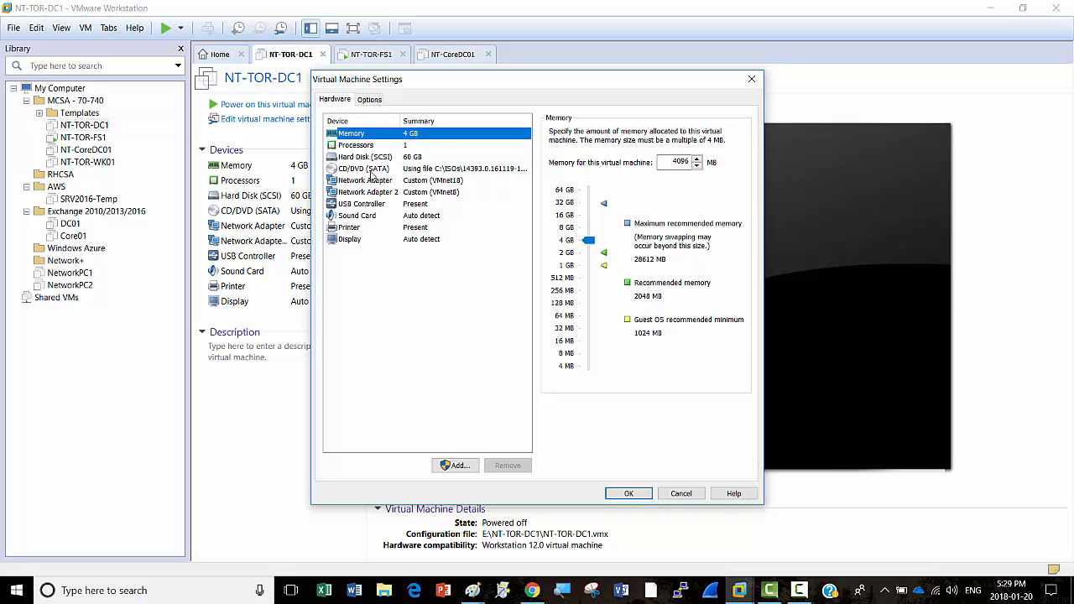
pyautogui.click(370, 99)
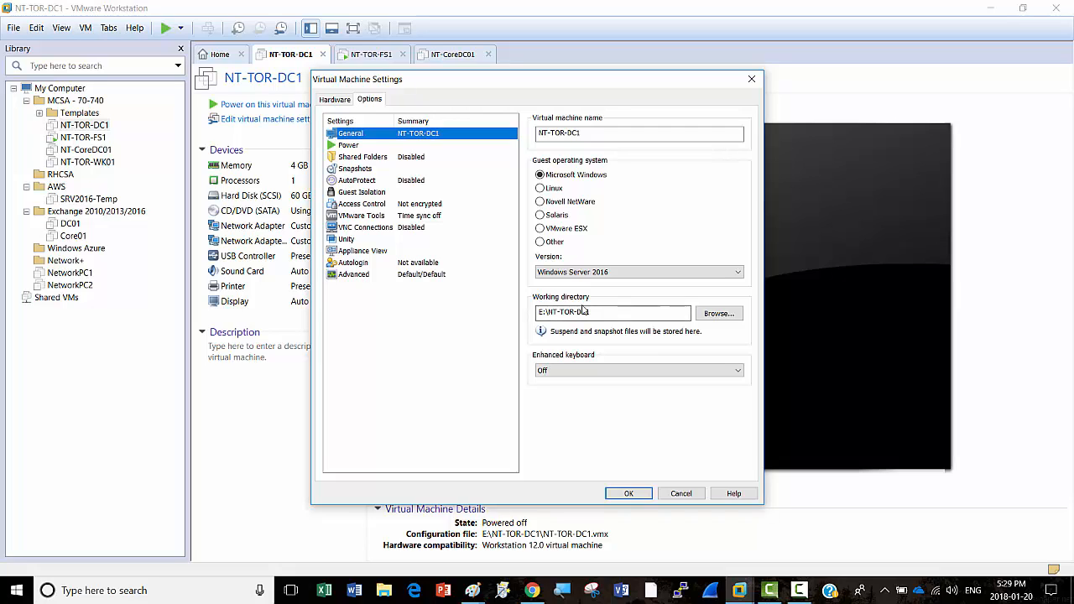
pyautogui.moveTo(598, 311); pyautogui.dragTo(527, 312)
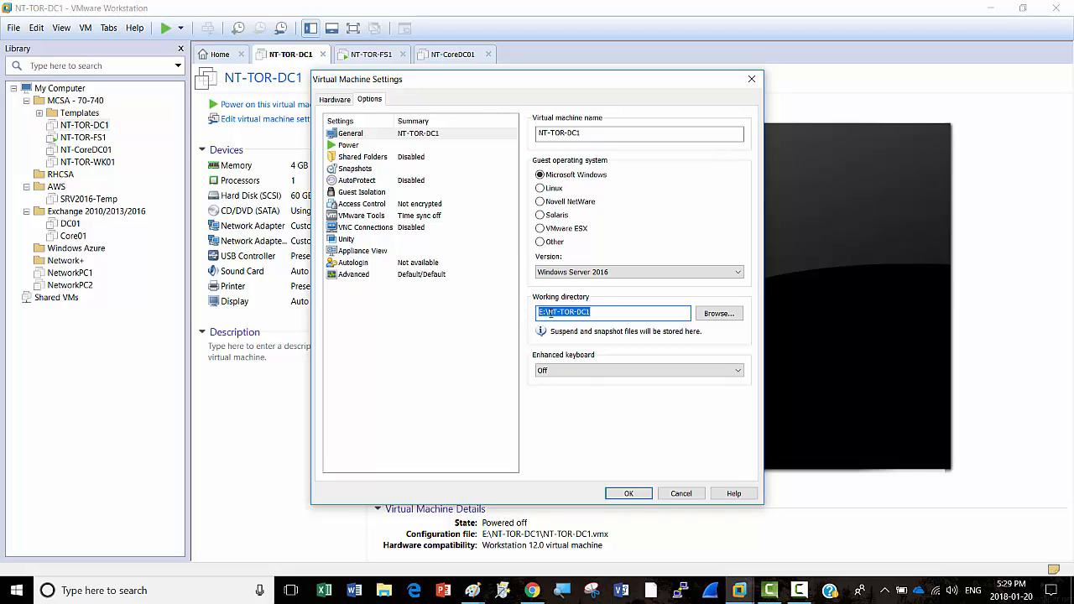
pyautogui.rightClick(550, 313)
pyautogui.click(582, 353)
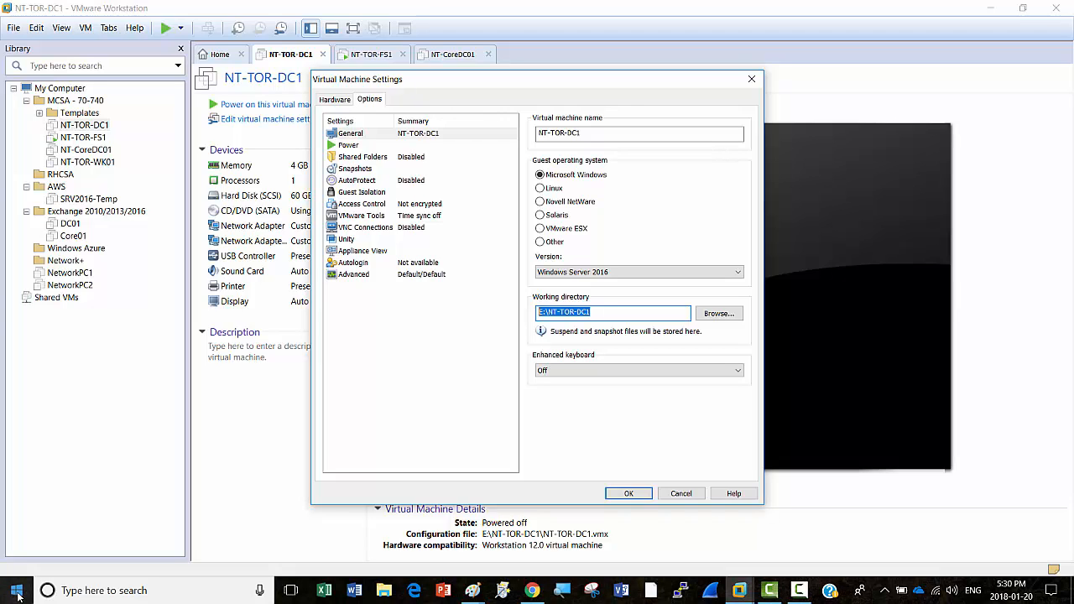
# Step: Paste E:\NT-TOR-DC1 into the Run dialog to open the VM's folder
pyautogui.rightClick(18, 594)
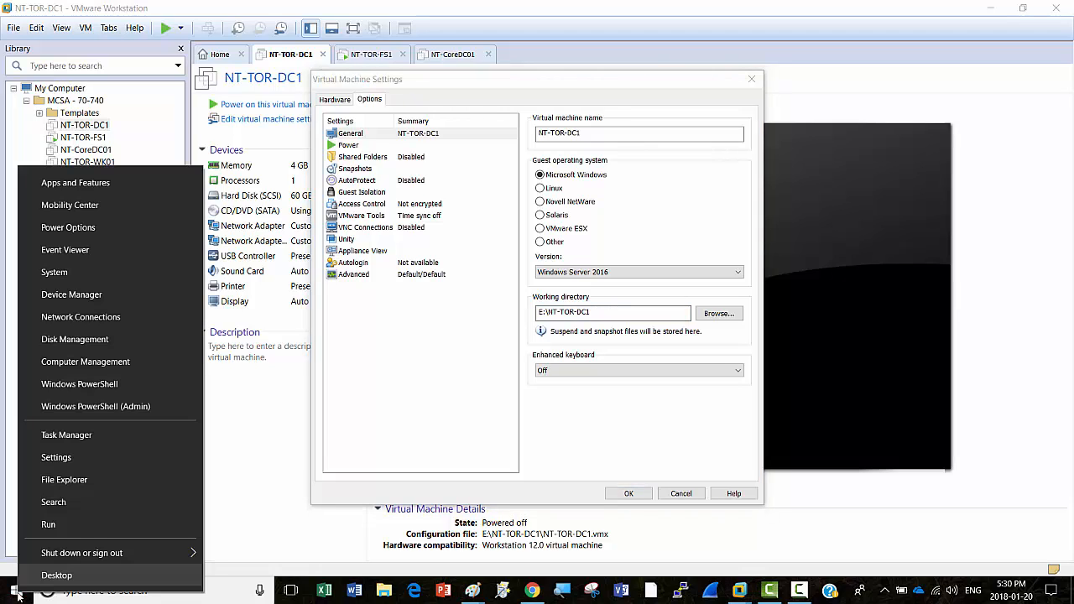
pyautogui.click(48, 526)
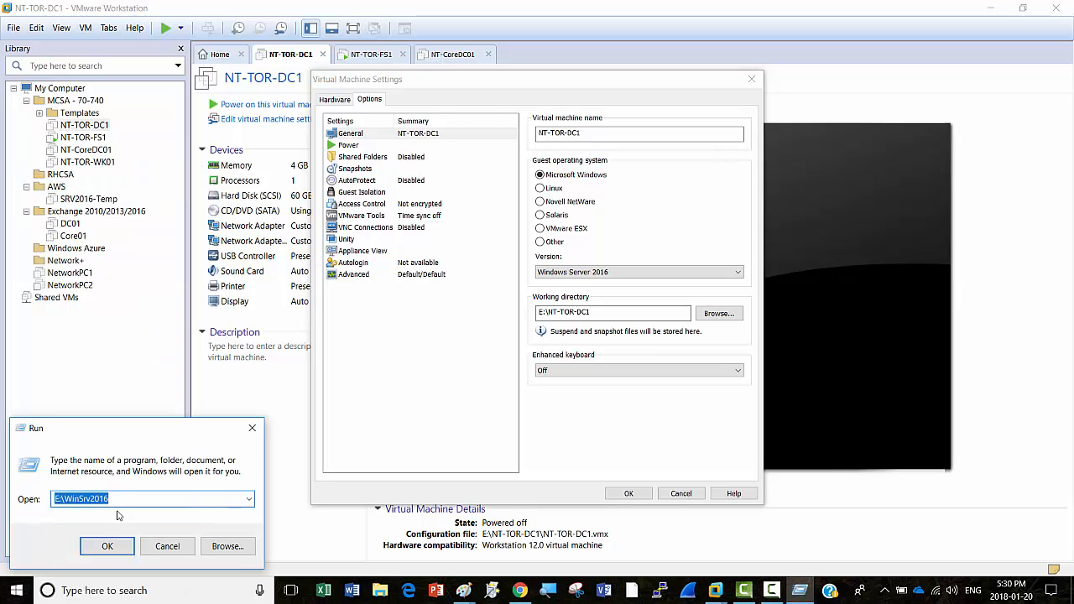
pyautogui.hotkey('ctrl', 'v')
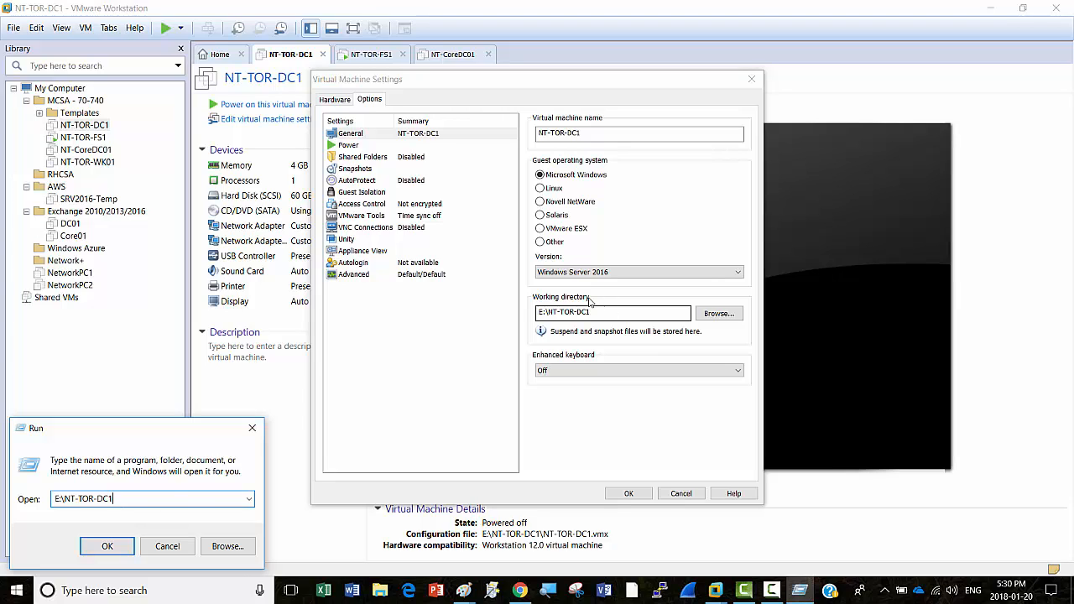
pyautogui.click(106, 548)
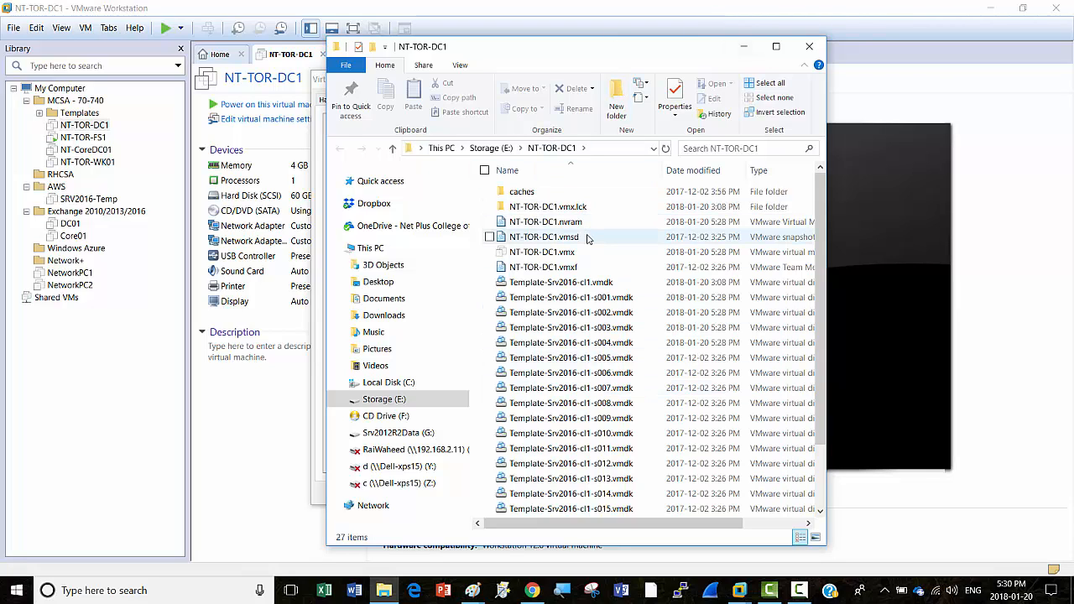
pyautogui.click(777, 48)
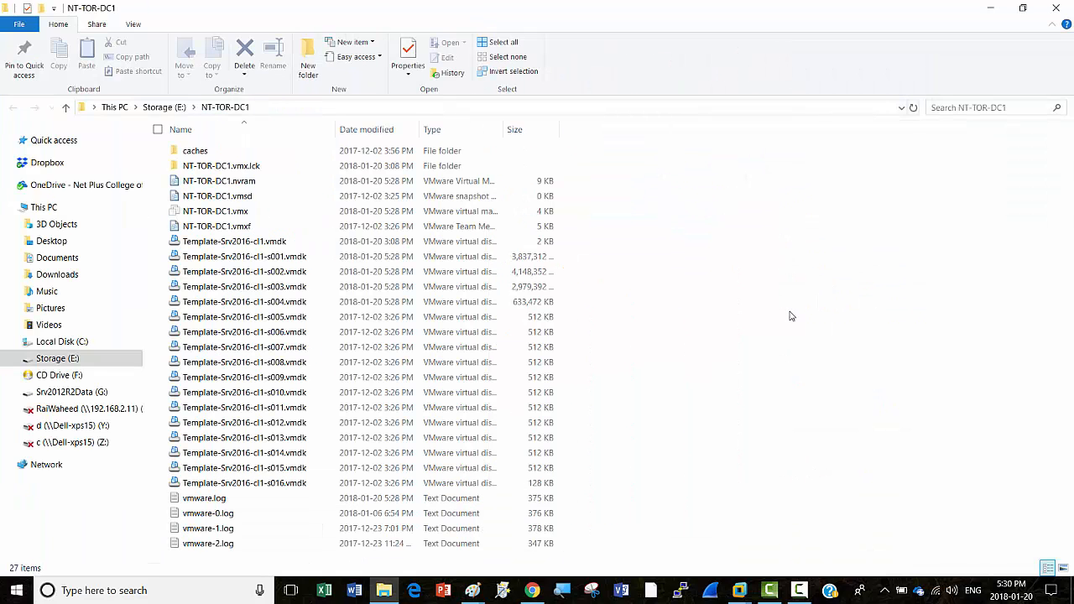
pyautogui.doubleClick(335, 131)
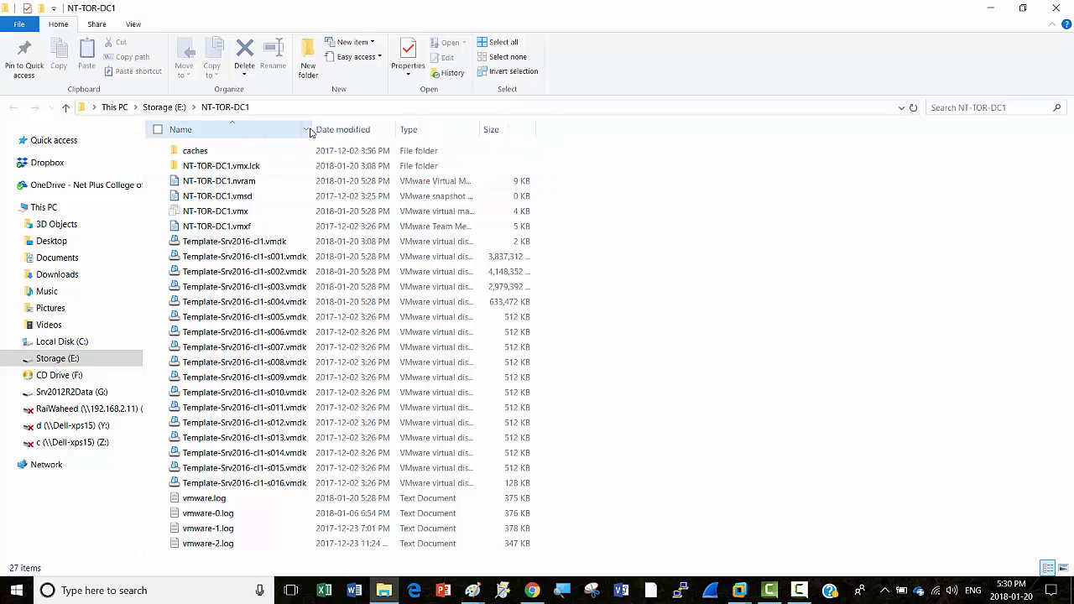
pyautogui.moveTo(311, 127); pyautogui.dragTo(400, 128)
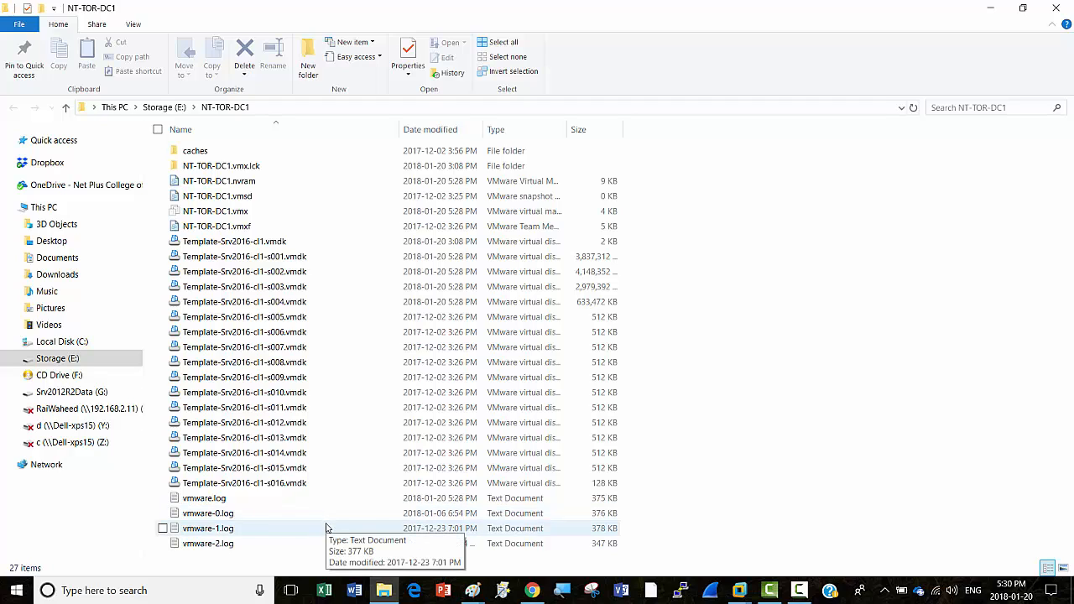
pyautogui.moveTo(568, 128); pyautogui.dragTo(640, 151)
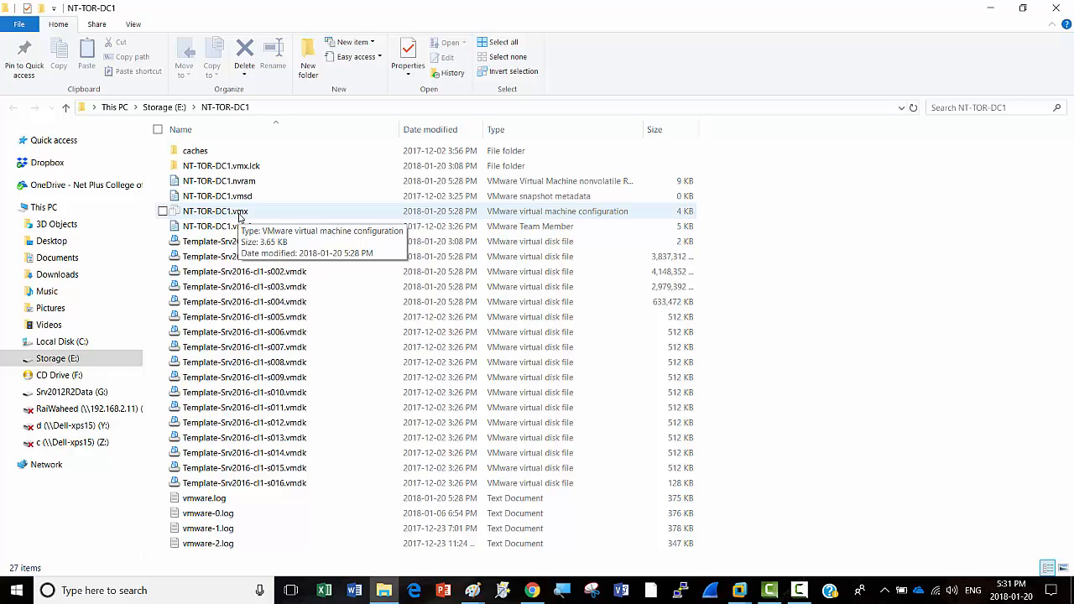
pyautogui.click(240, 214)
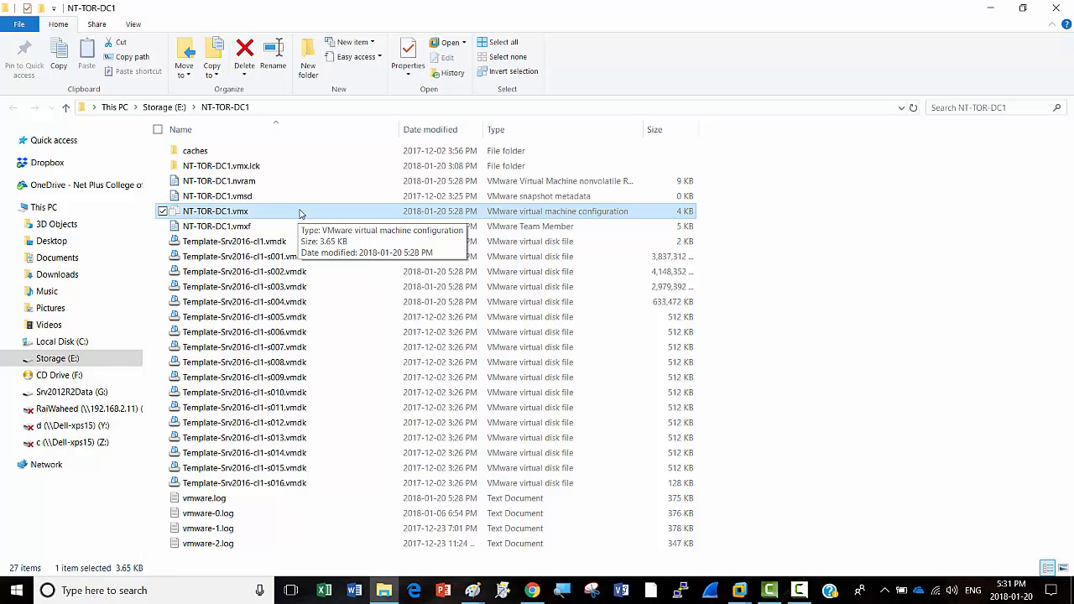
pyautogui.click(802, 591)
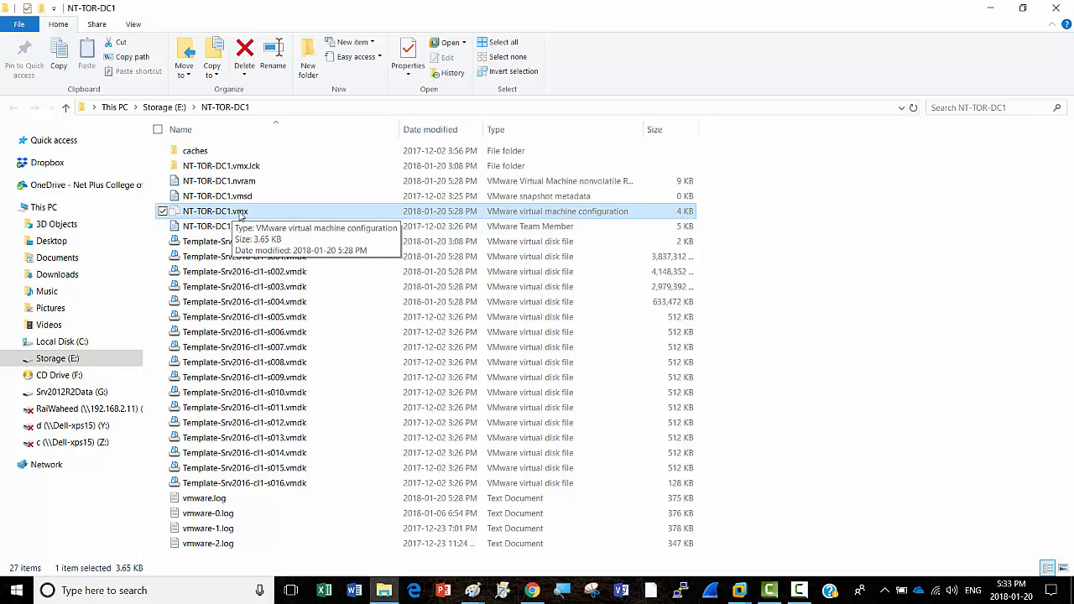
pyautogui.rightClick(239, 216)
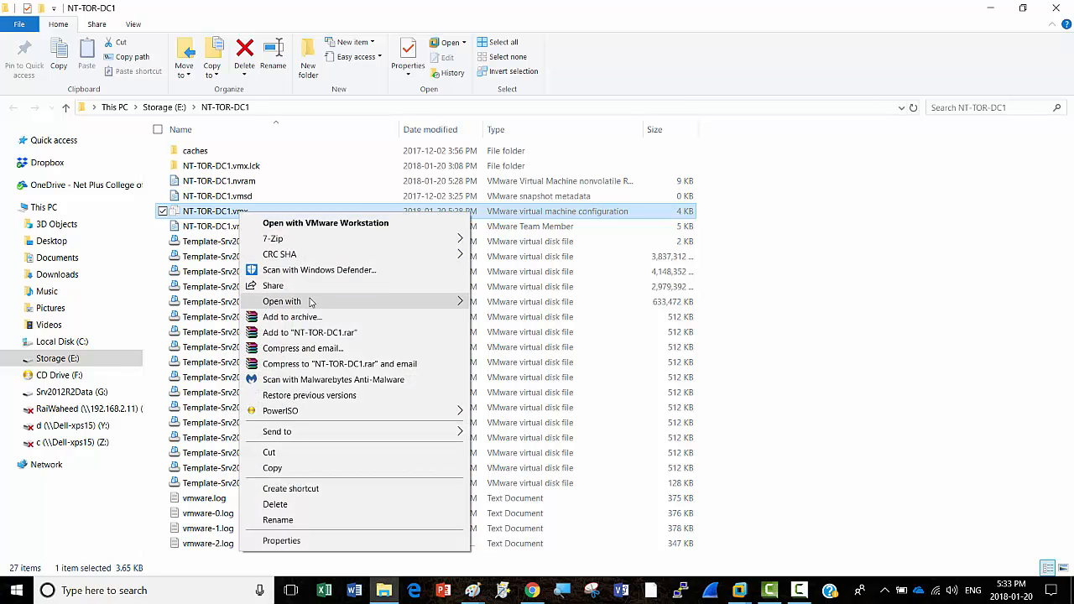
pyautogui.moveTo(307, 302)
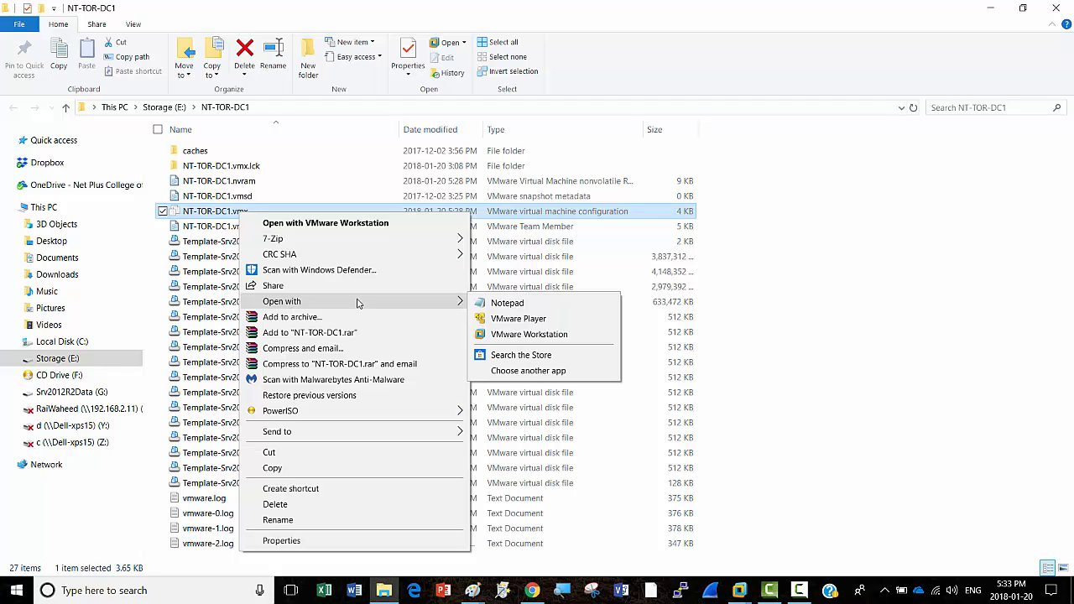
pyautogui.click(504, 304)
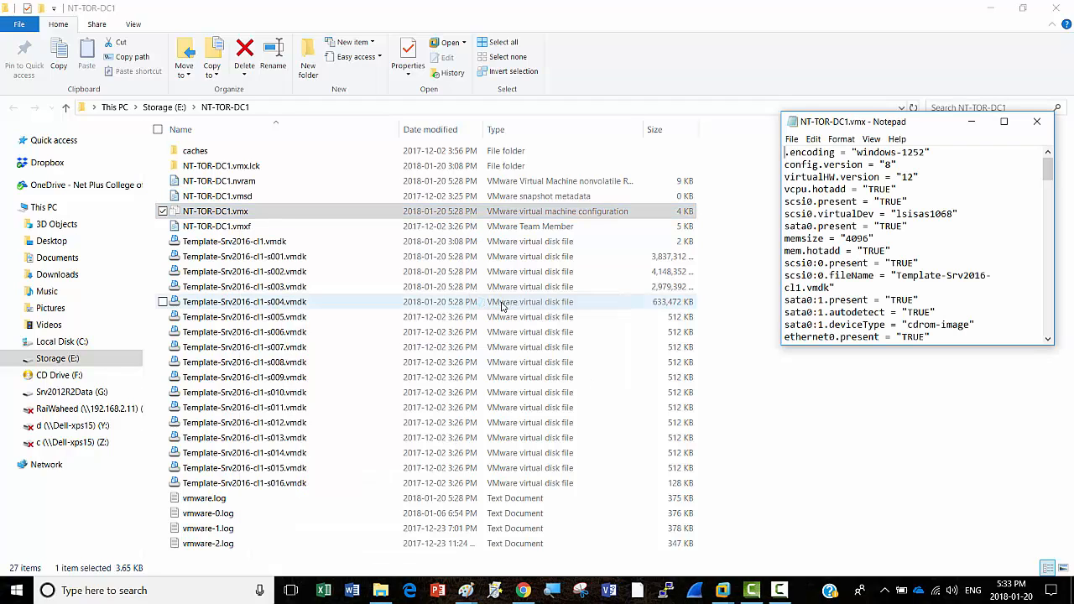
pyautogui.click(1011, 125)
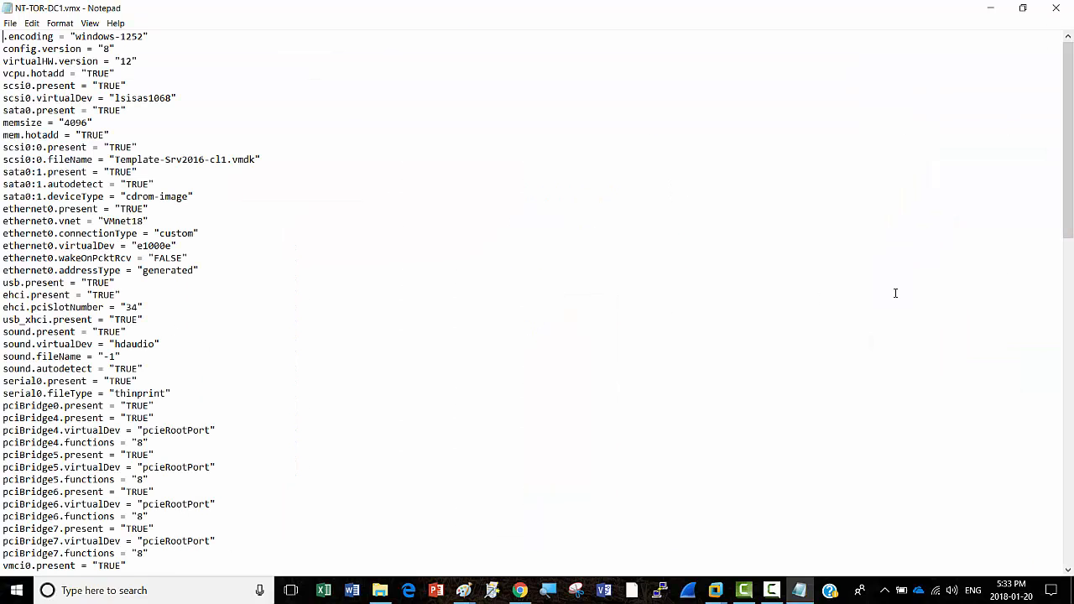
pyautogui.moveTo(1069, 173); pyautogui.dragTo(1071, 504)
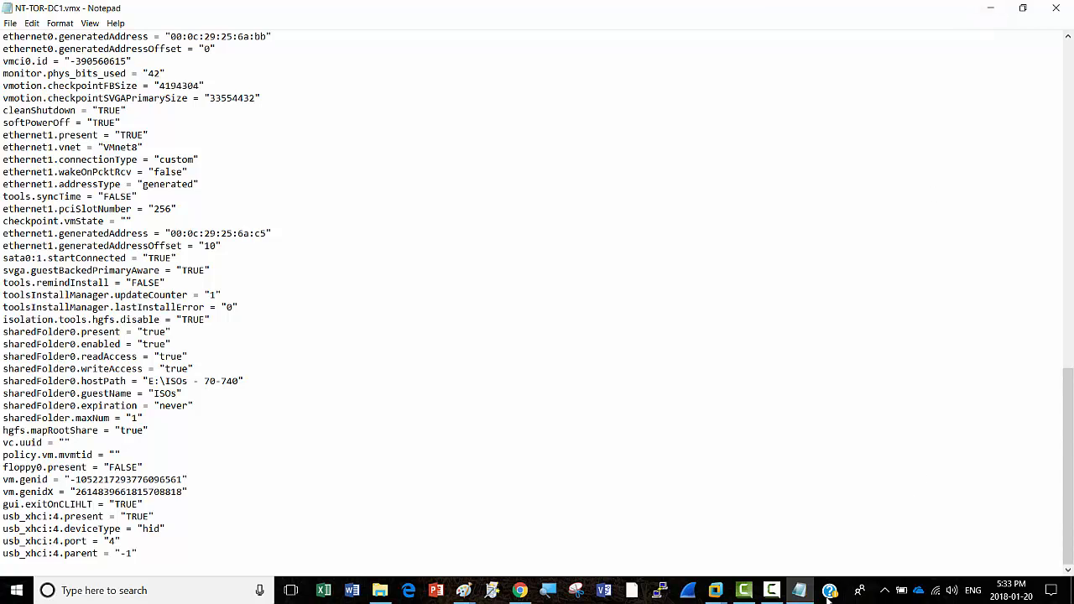
pyautogui.click(1055, 10)
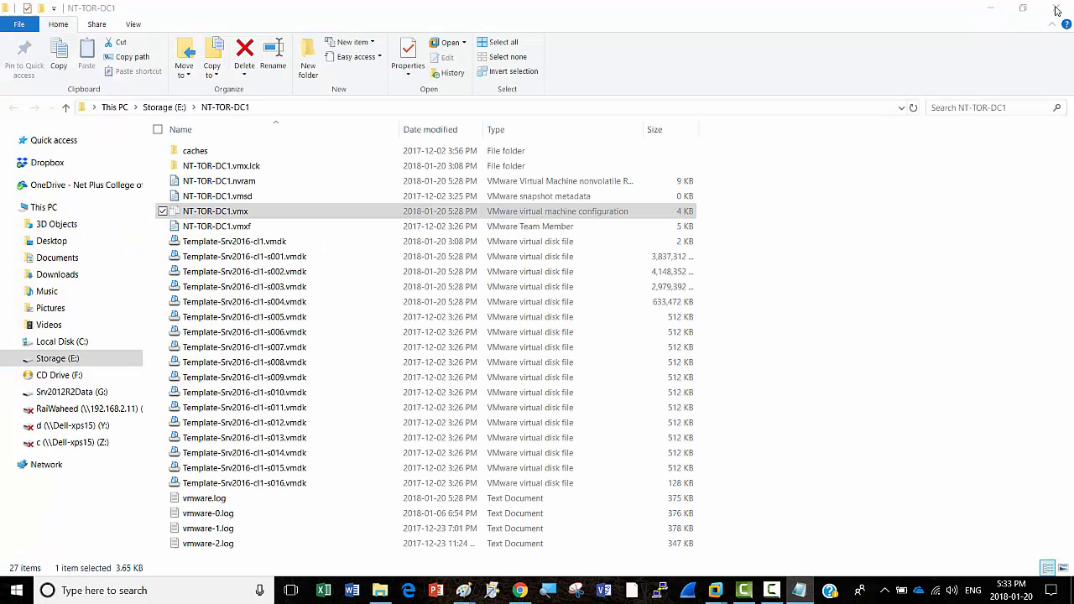
# Step: Open NT-TOR-DC1.vmx with Notepad via Choose another app and maximize the window
pyautogui.rightClick(303, 214)
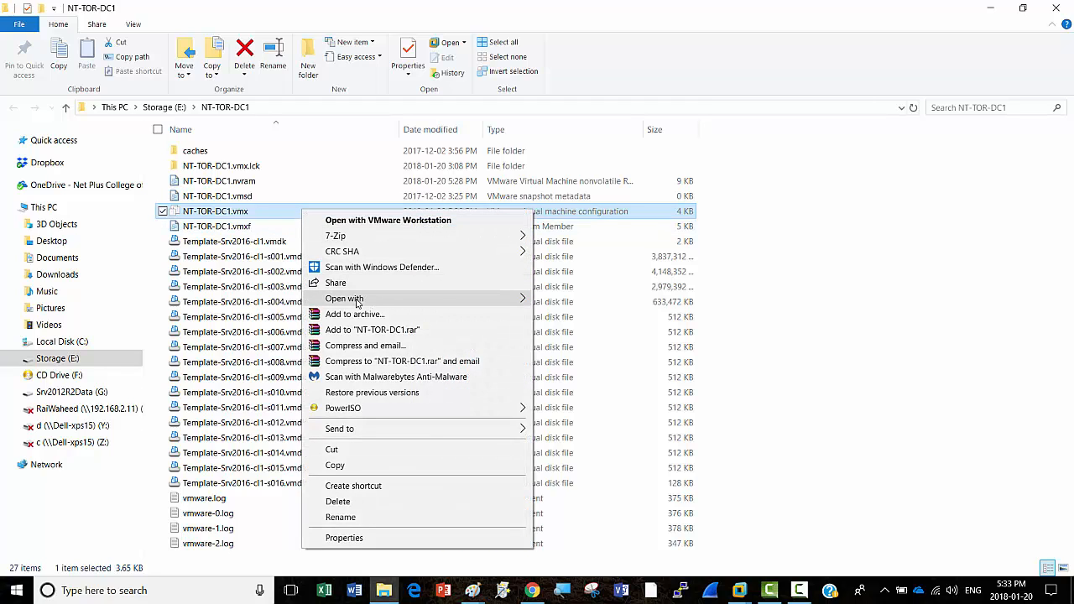
pyautogui.moveTo(359, 303)
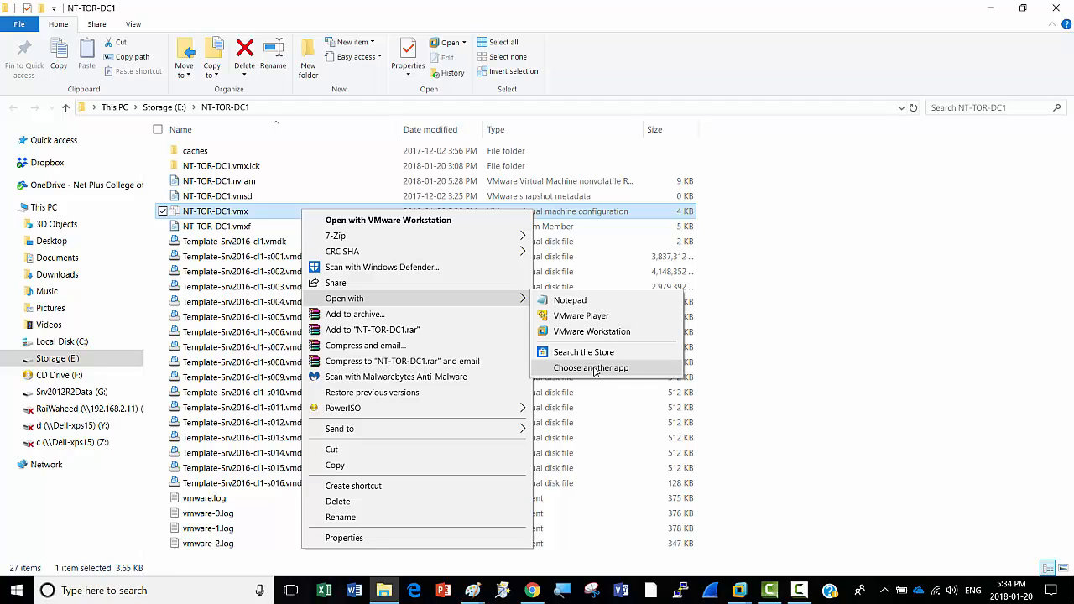
pyautogui.click(591, 368)
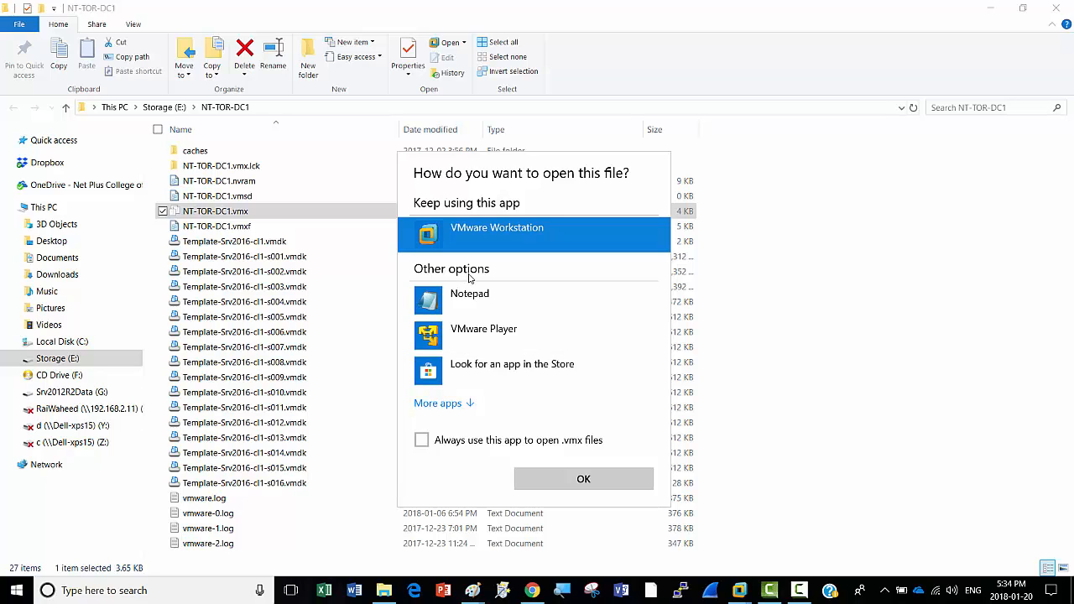
pyautogui.click(469, 405)
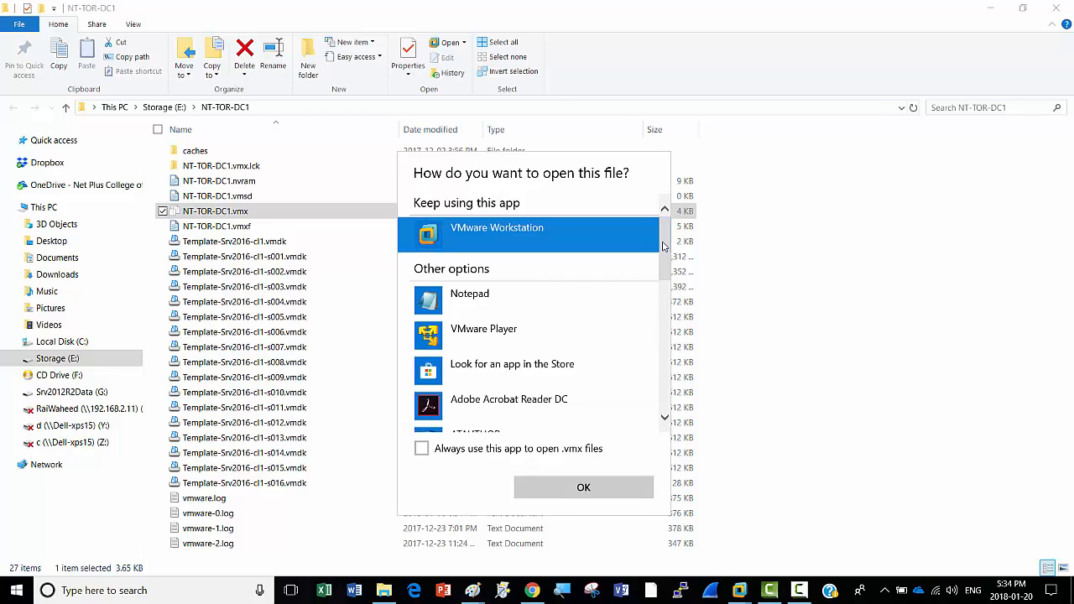
pyautogui.moveTo(663, 245)
pyautogui.mouseDown()
pyautogui.moveTo(642, 420)
pyautogui.moveTo(647, 249)
pyautogui.mouseUp()
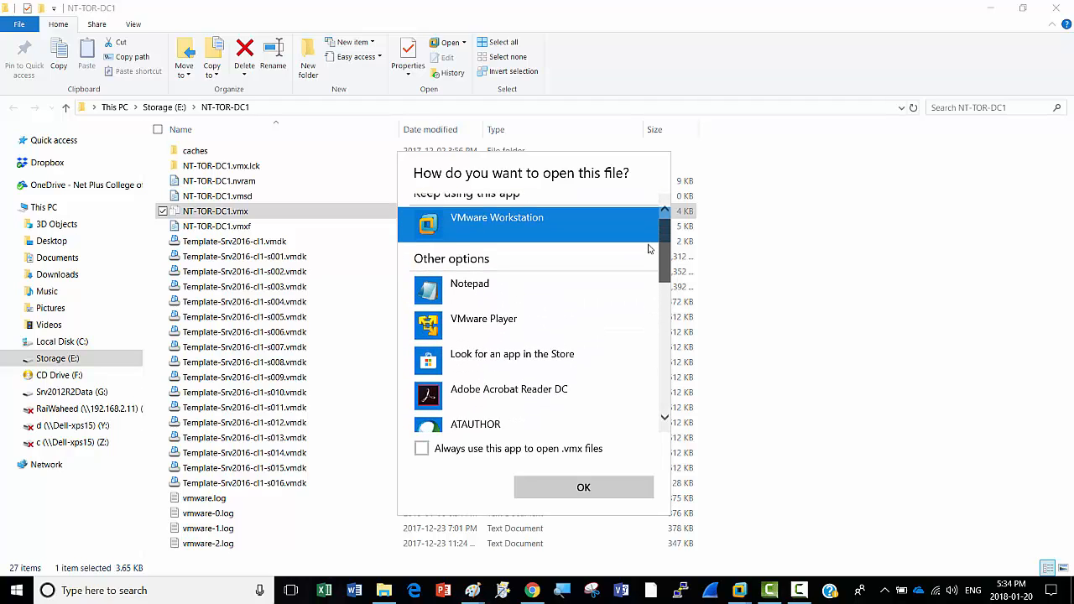
pyautogui.click(457, 290)
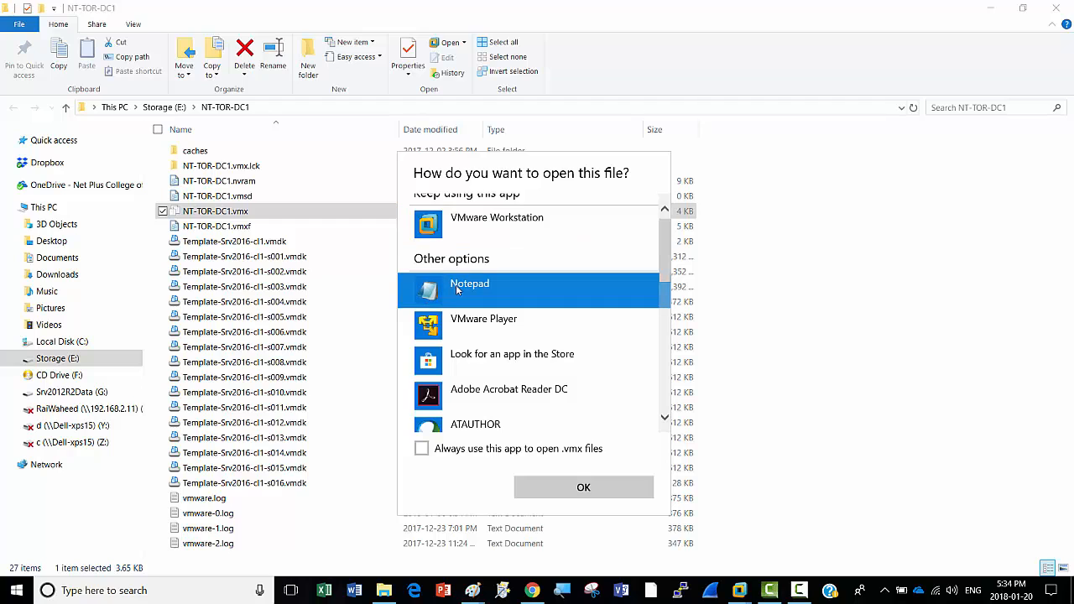
pyautogui.click(594, 490)
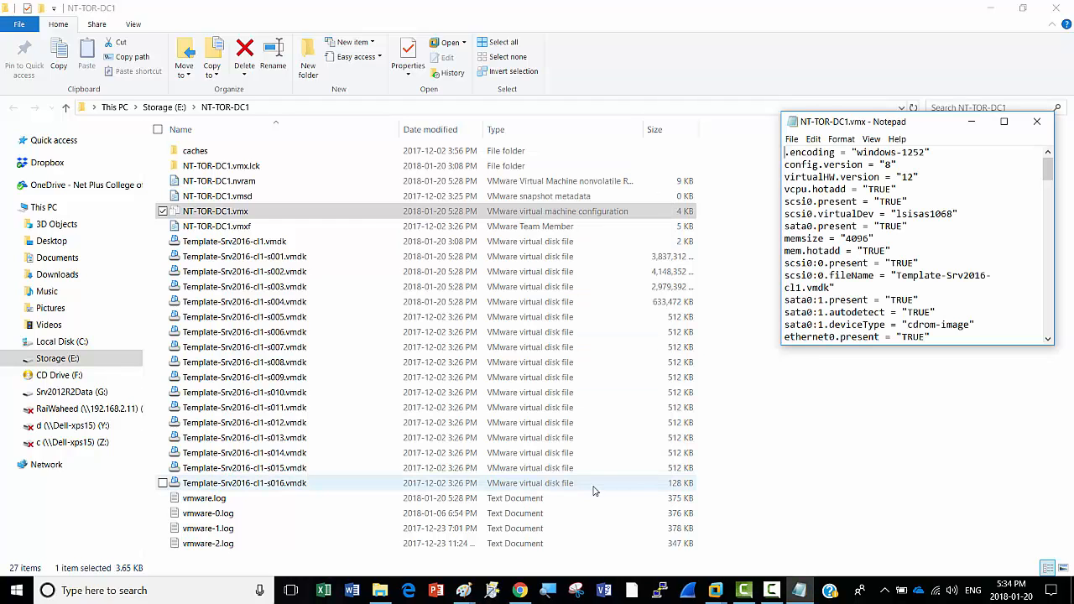
pyautogui.click(1006, 123)
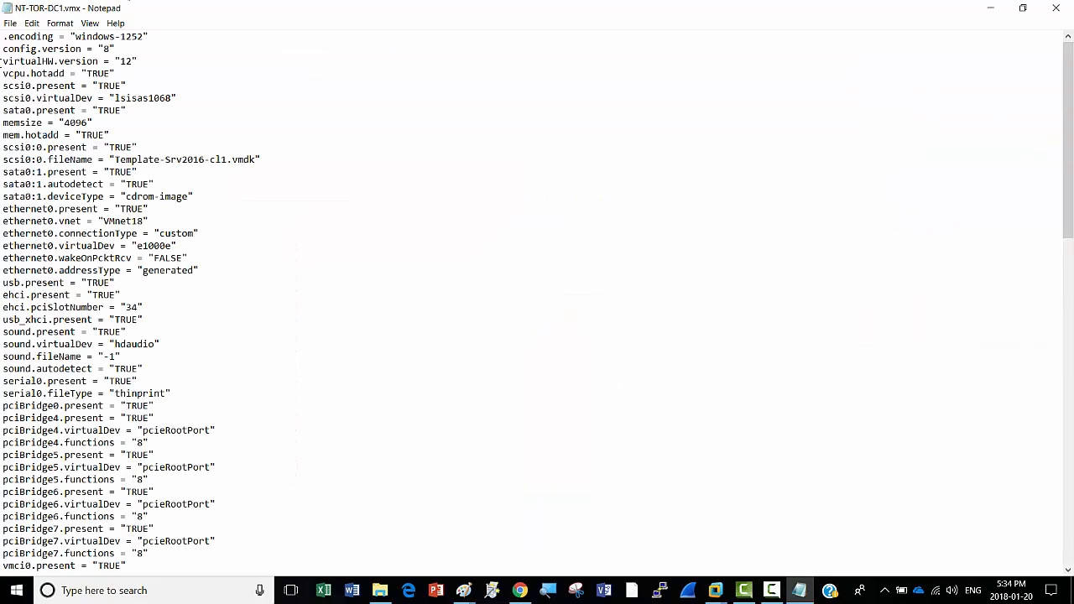
# Step: Minimize Notepad and the NT-TOR-DC1 folder window to reveal the VM settings
pyautogui.click(992, 8)
pyautogui.click(995, 10)
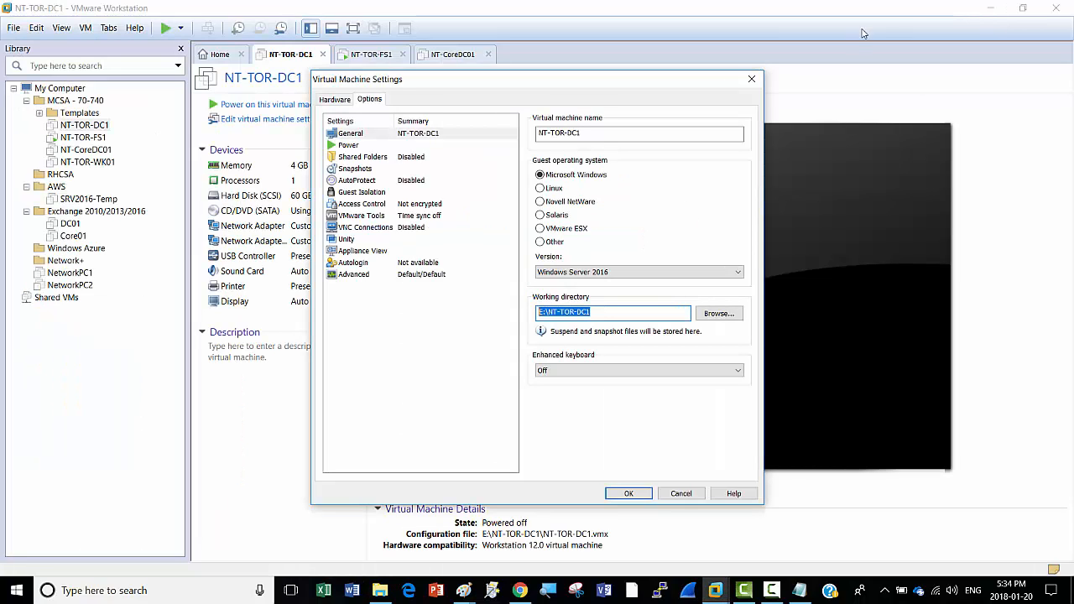
pyautogui.click(380, 590)
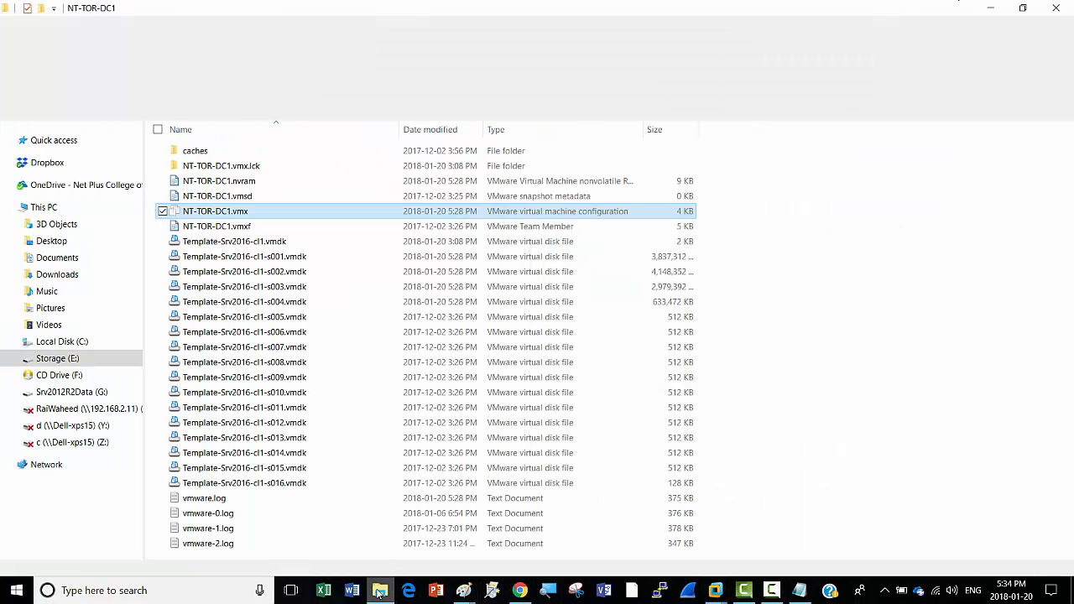
pyautogui.click(993, 8)
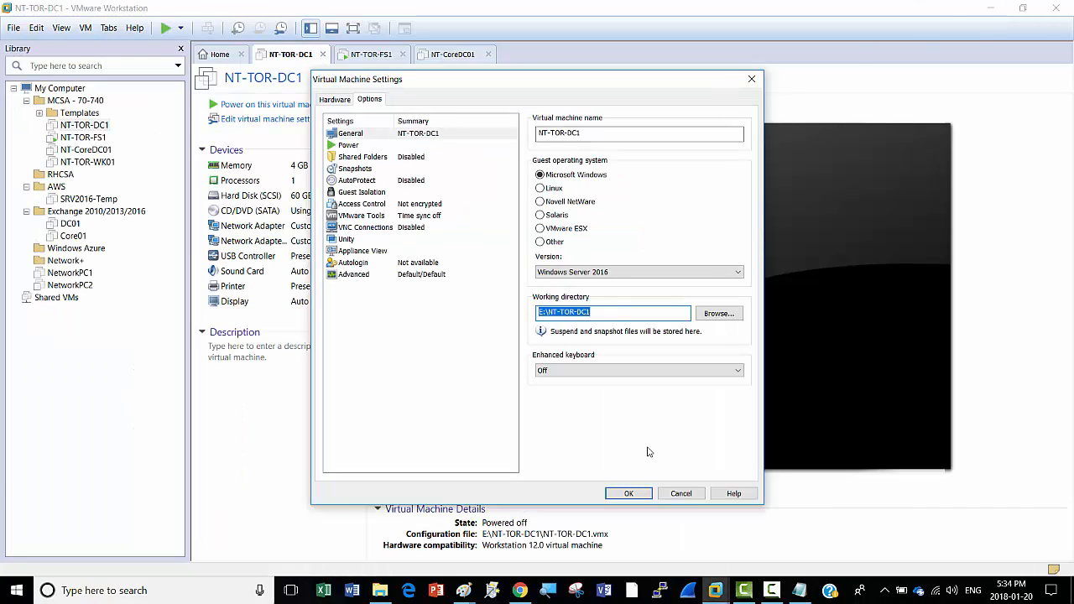
# Step: Copy the three hypervisor.cpuid lines from Desktop\Sat-Eve-Day06\WorkAround.txt, then minimize its windows
pyautogui.rightClick(376, 594)
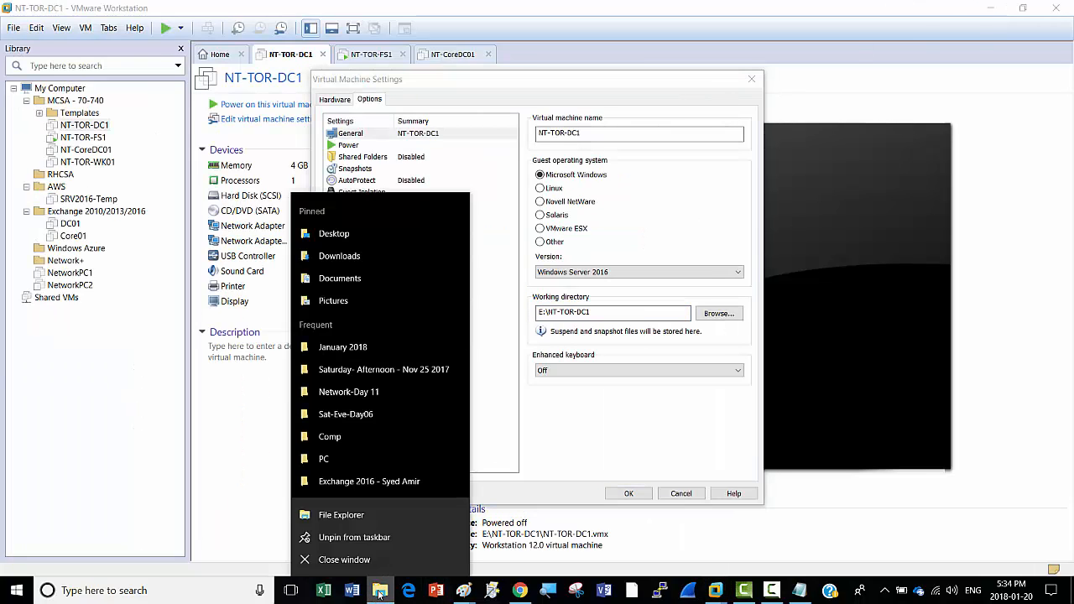
pyautogui.click(348, 516)
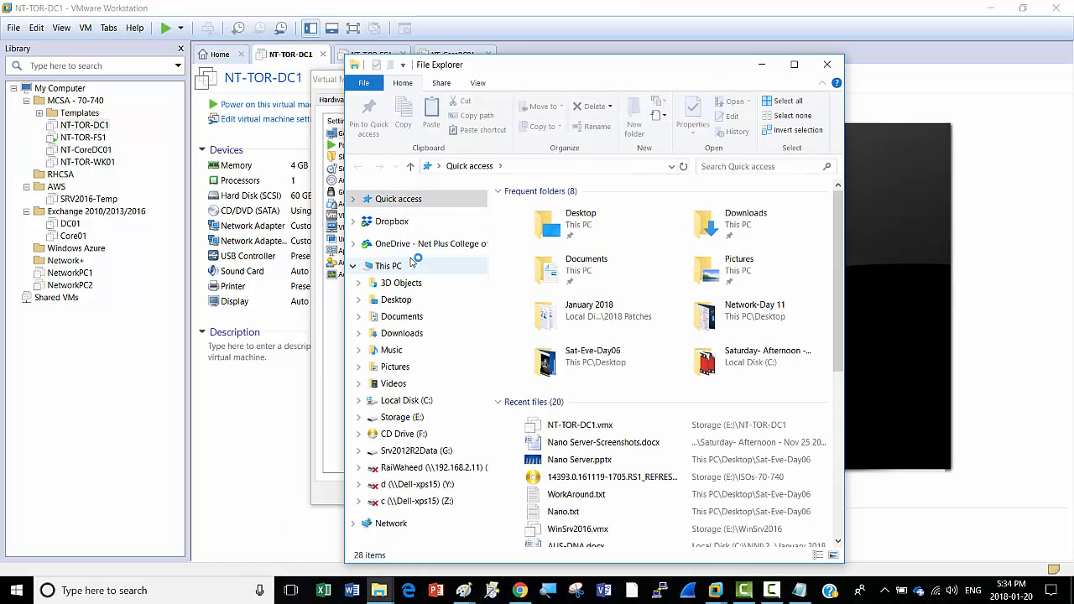
pyautogui.click(411, 300)
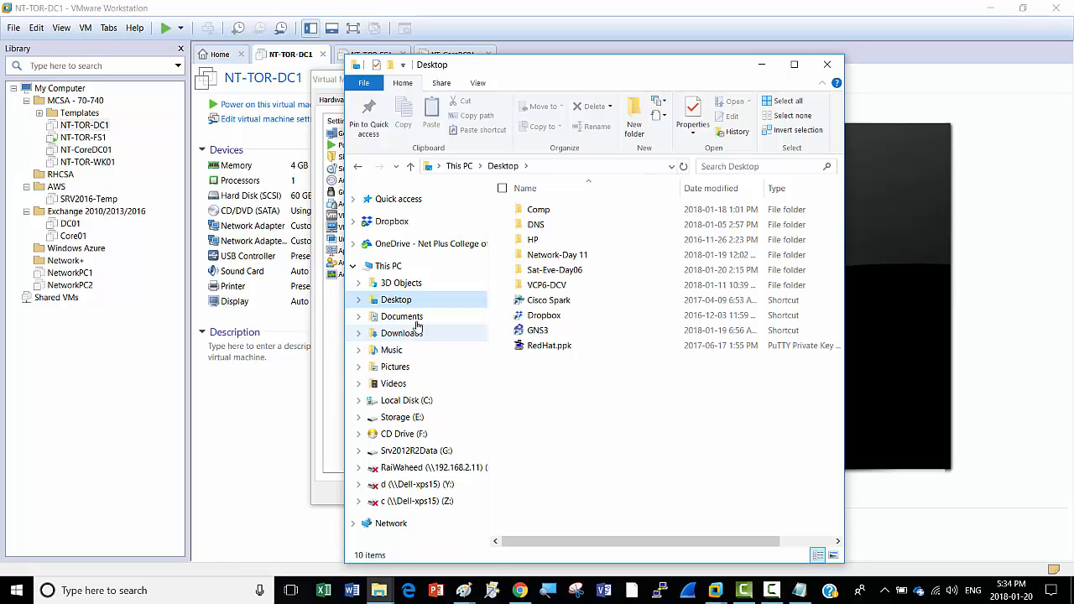
pyautogui.doubleClick(584, 273)
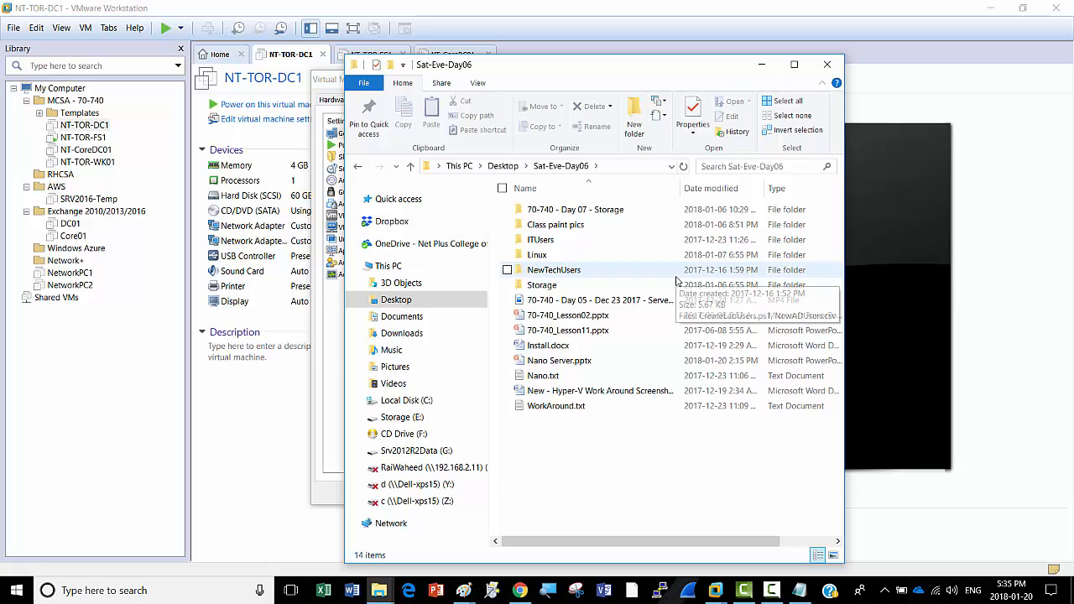
pyautogui.doubleClick(566, 410)
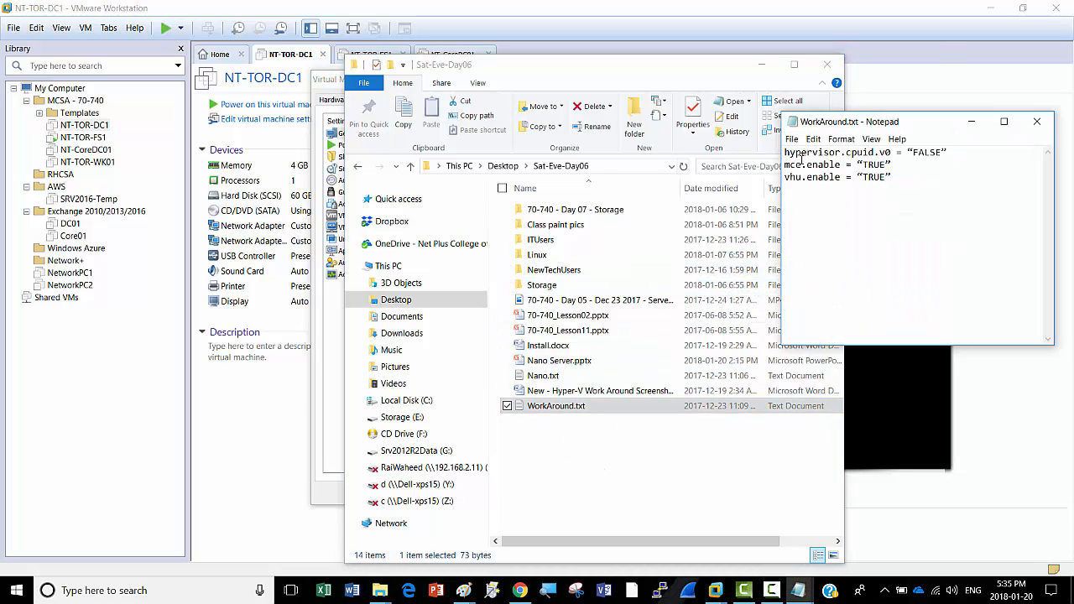
pyautogui.moveTo(784, 153); pyautogui.dragTo(951, 177)
pyautogui.rightClick(862, 155)
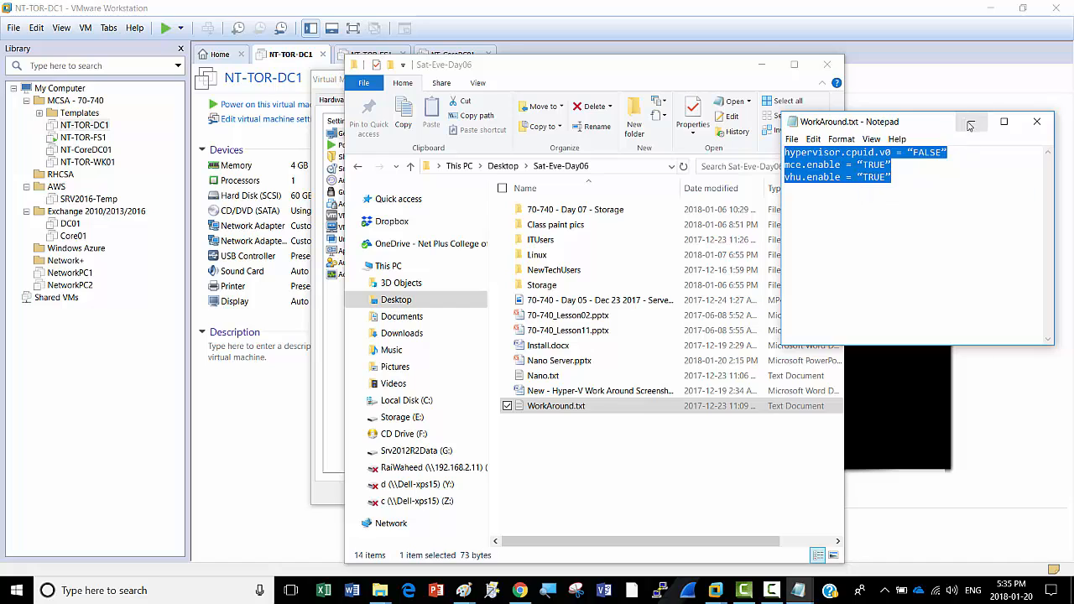
pyautogui.click(1036, 122)
pyautogui.click(762, 64)
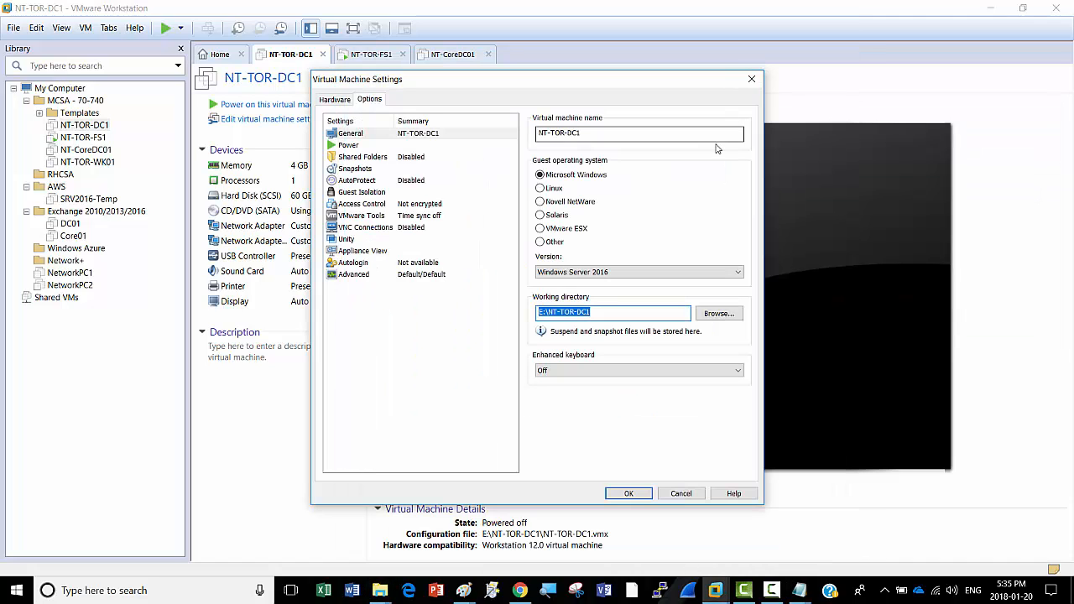
pyautogui.click(521, 595)
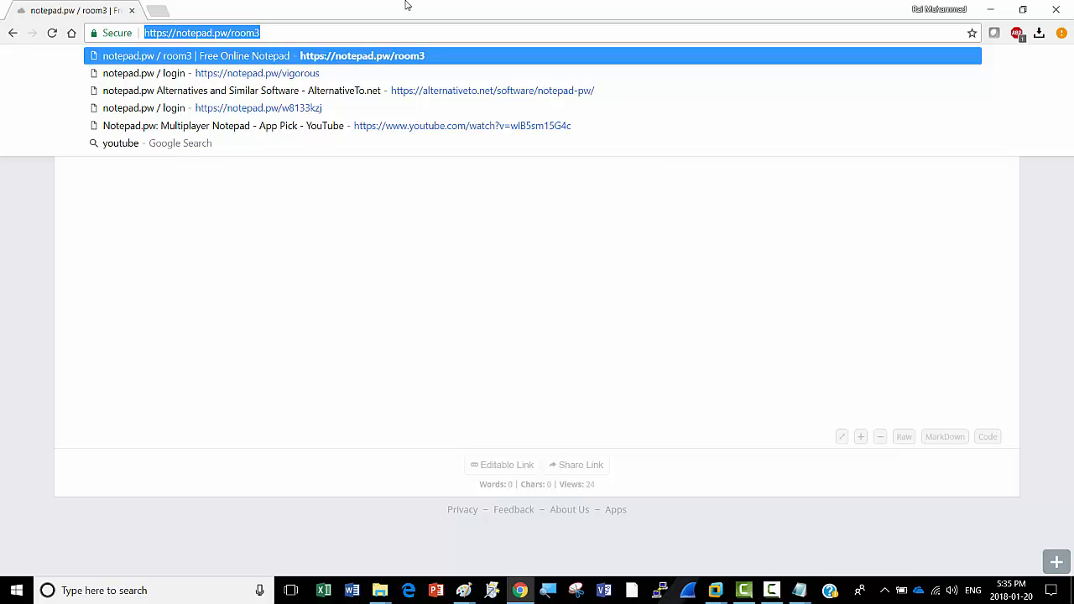
pyautogui.click(290, 33)
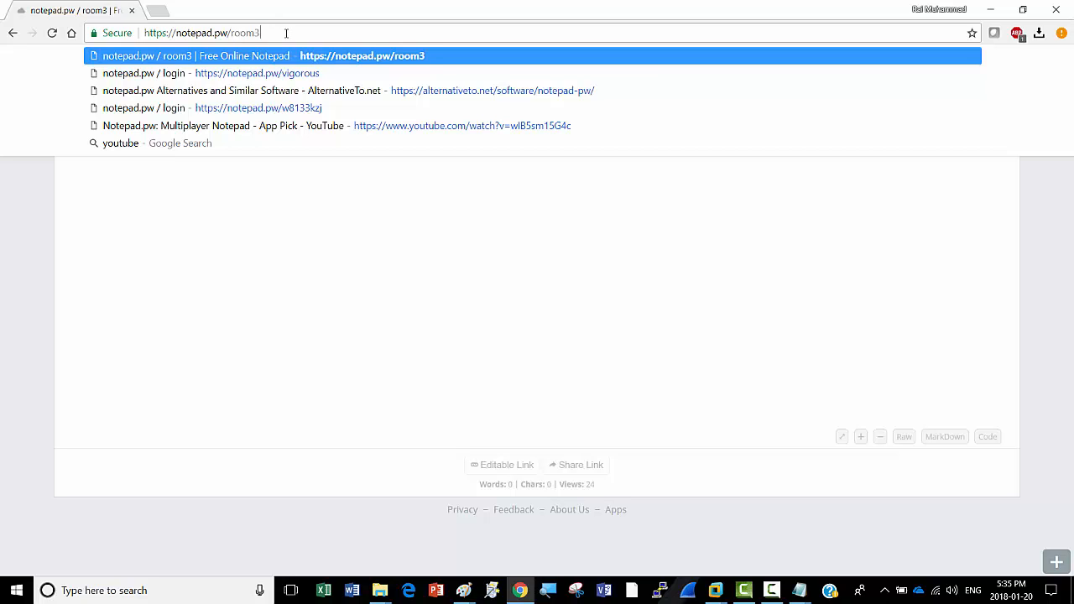
pyautogui.press('Return')
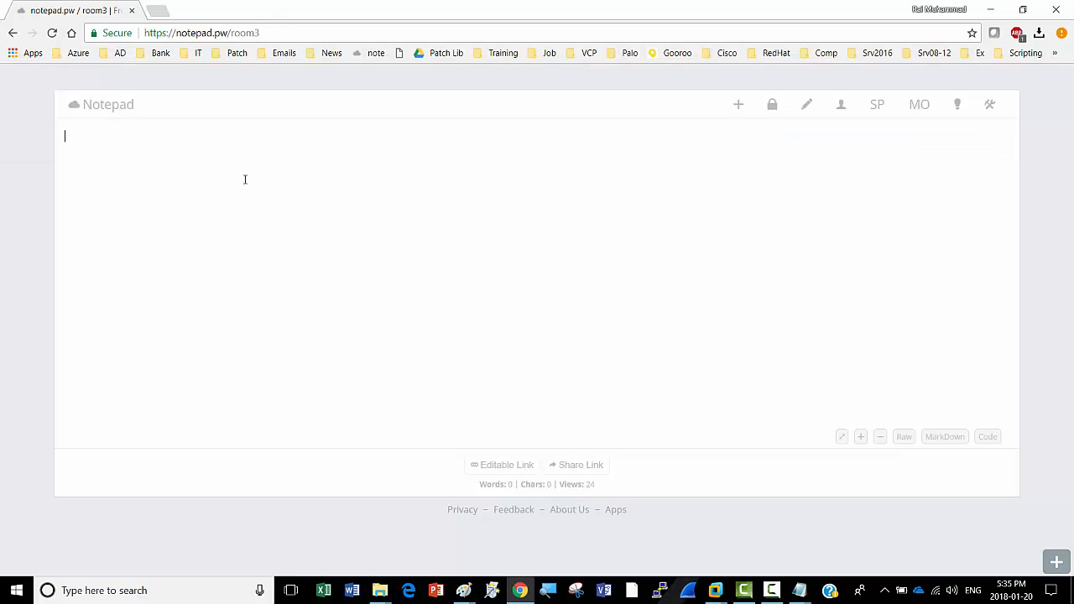
pyautogui.hotkey('ctrl', 'v')
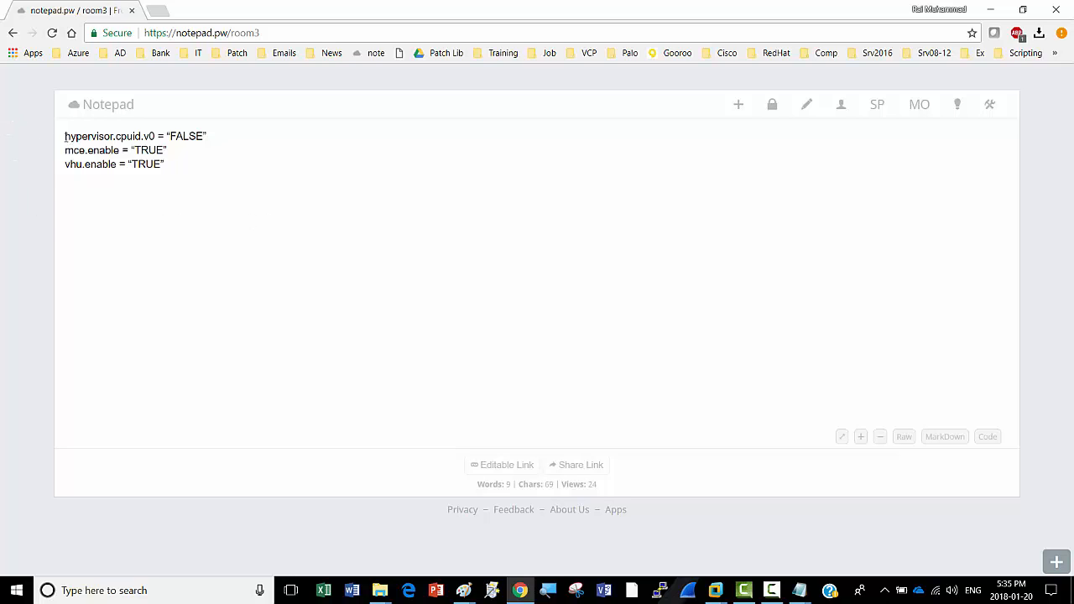
# Step: Copy the hypervisor.cpuid.v0, mce.enable and vhv.enable lines, then minimize Chrome
pyautogui.moveTo(65, 136); pyautogui.dragTo(201, 162)
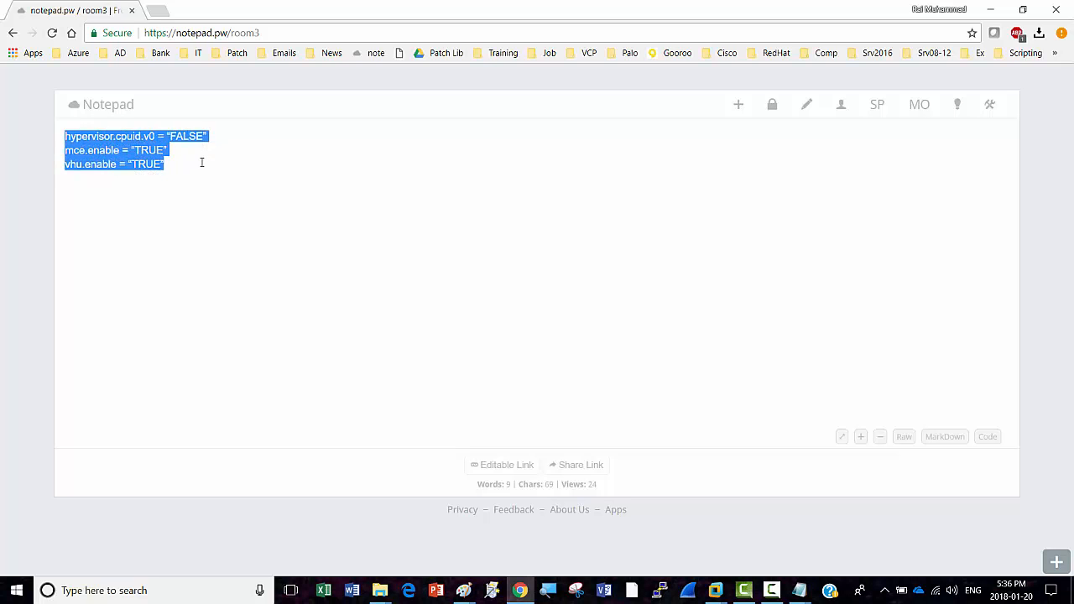
pyautogui.rightClick(105, 149)
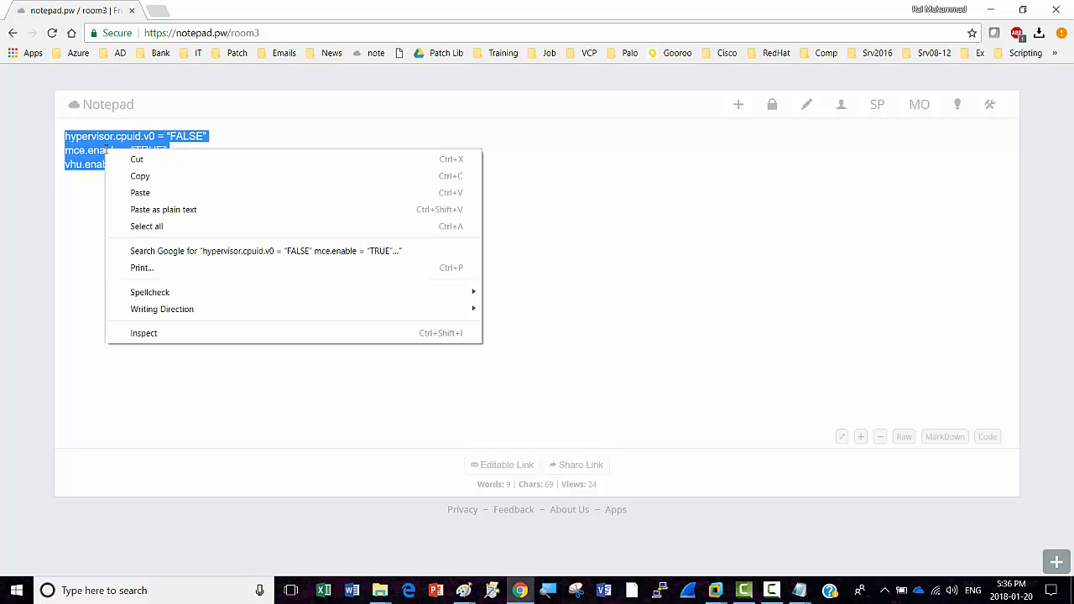
pyautogui.click(138, 178)
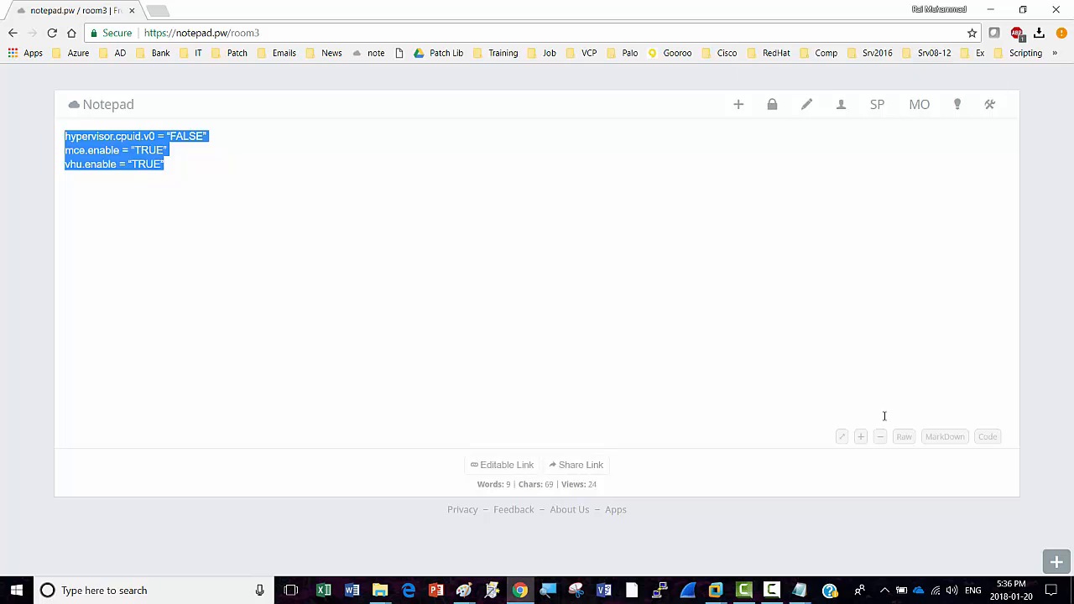
pyautogui.click(773, 590)
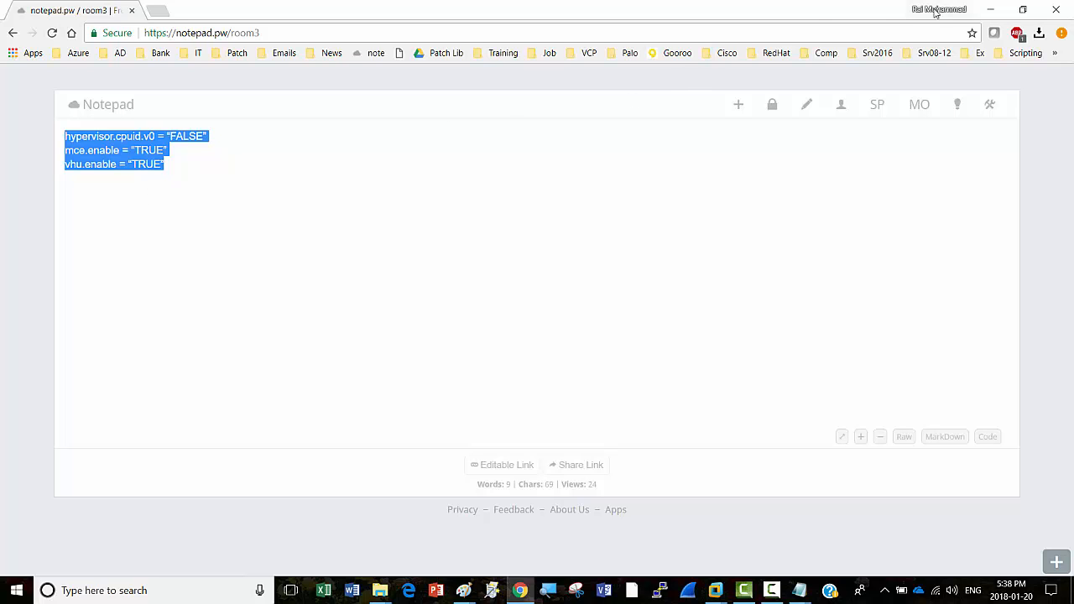
pyautogui.click(991, 11)
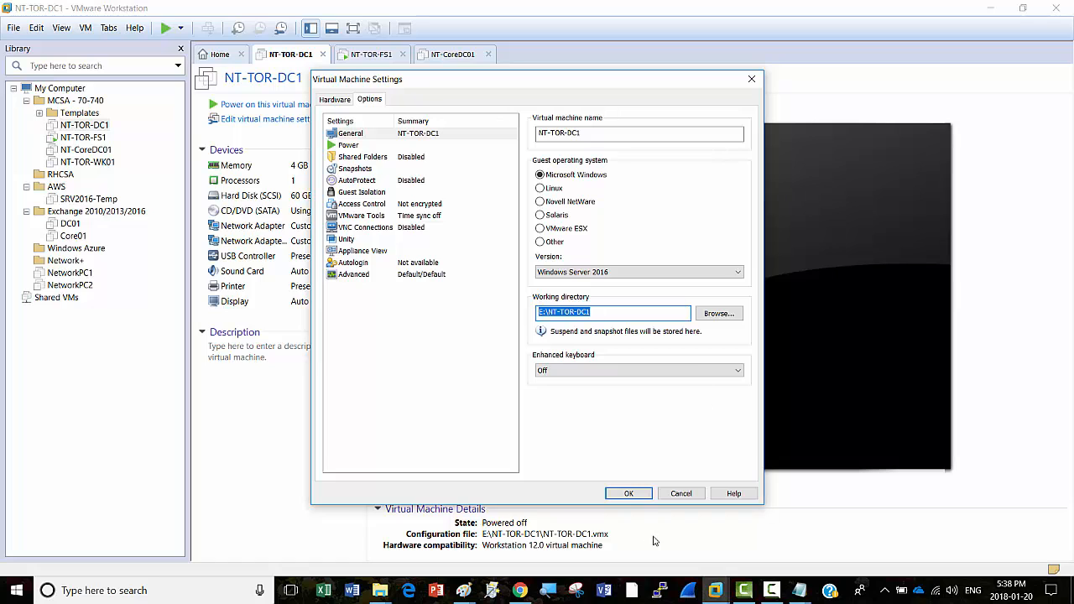
# Step: Append the three workaround lines on a new line at the end of NT-TOR-DC1.vmx, then save and close it
pyautogui.click(799, 590)
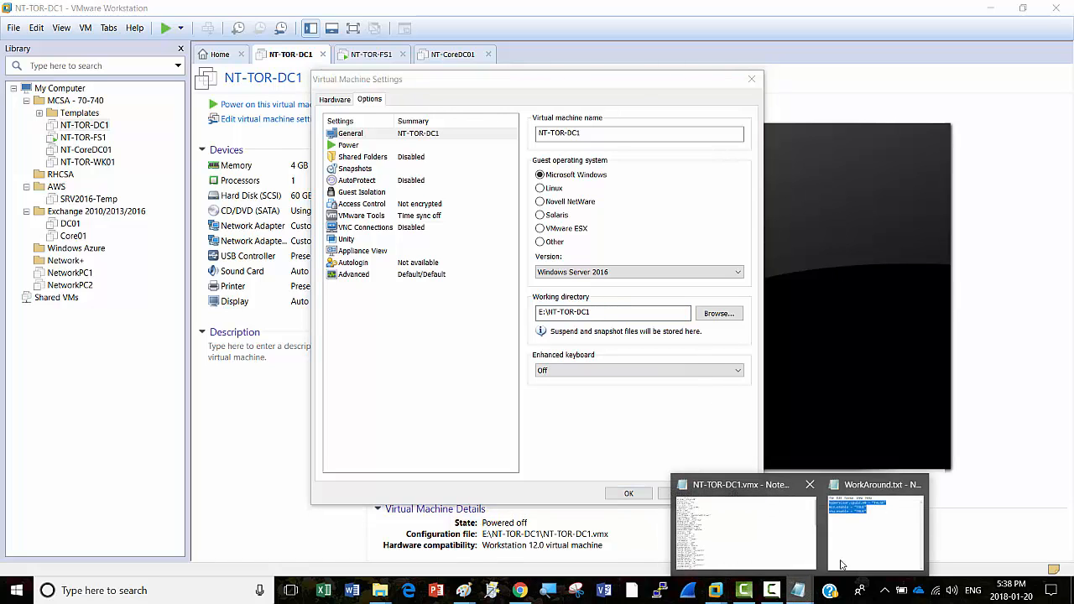
pyautogui.click(750, 534)
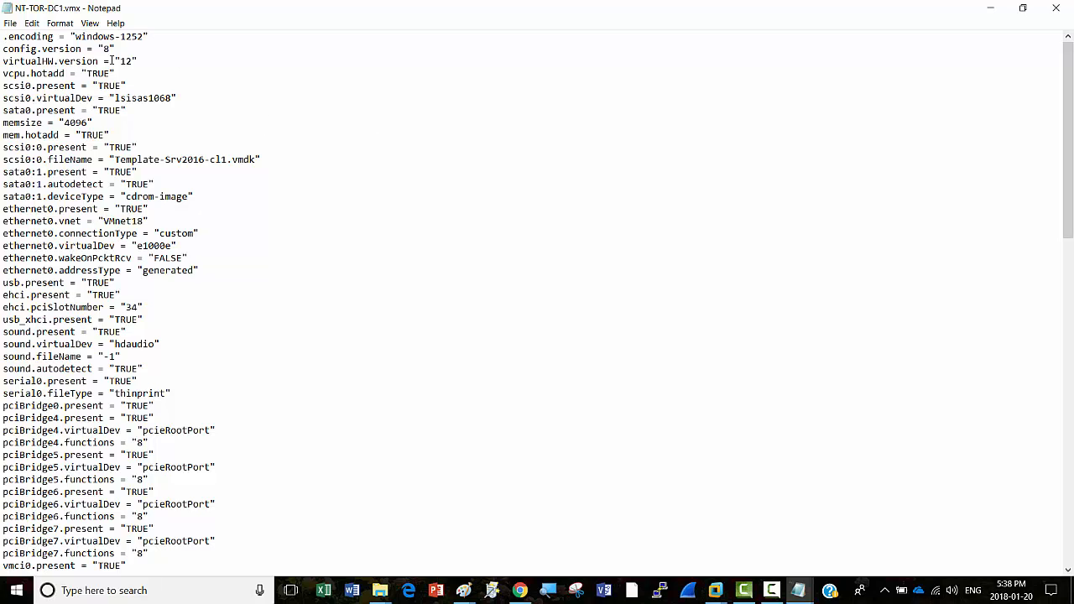
pyautogui.moveTo(1068, 149); pyautogui.dragTo(1072, 457)
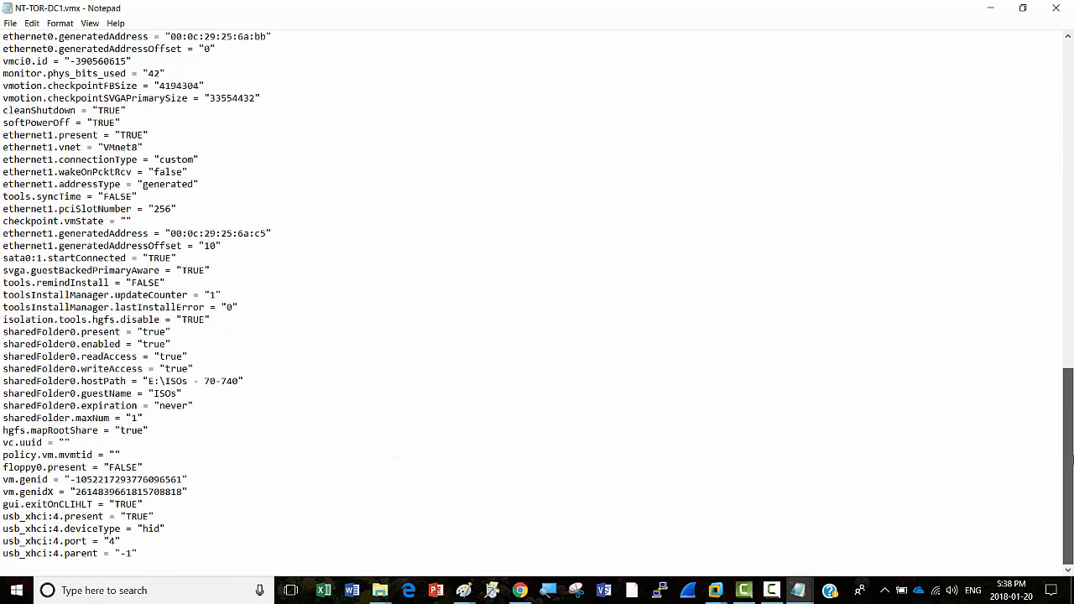
pyautogui.click(138, 554)
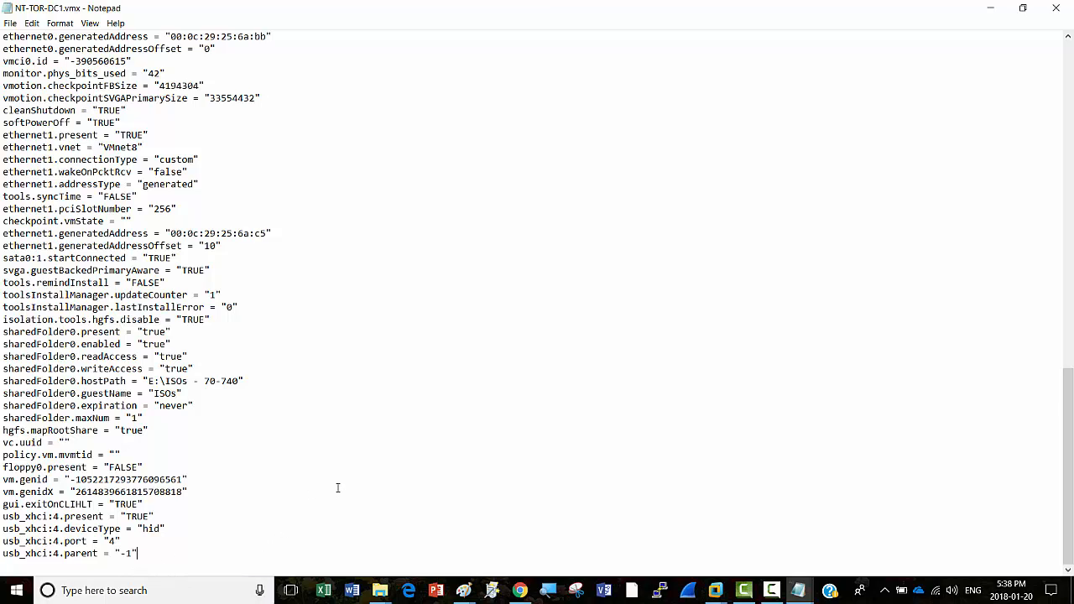
pyautogui.press('Return')
pyautogui.hotkey('ctrl', 'v')
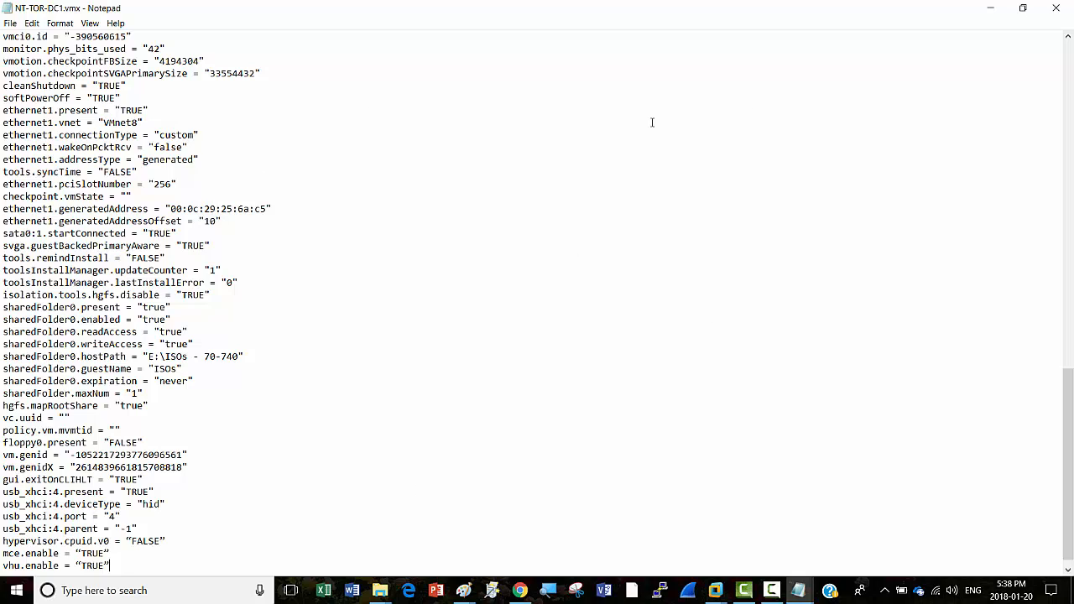
pyautogui.click(11, 24)
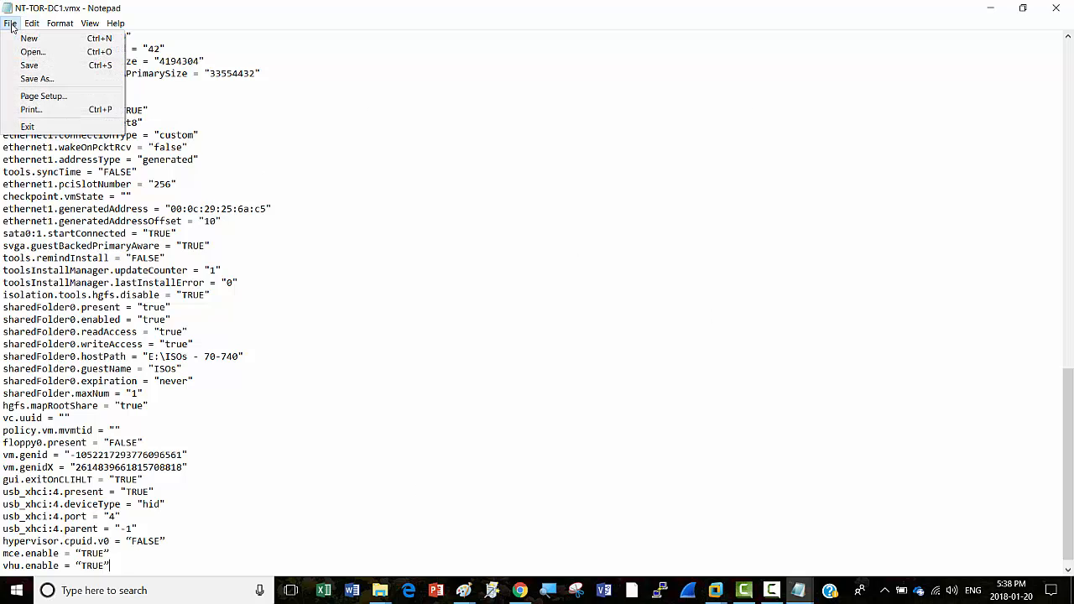
pyautogui.click(45, 67)
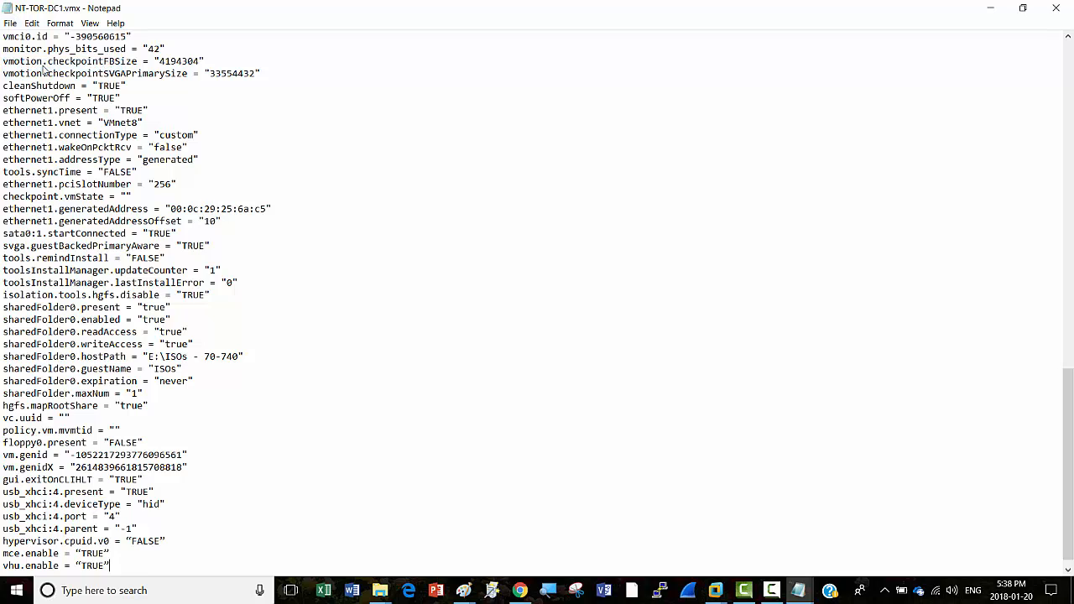
pyautogui.click(1058, 8)
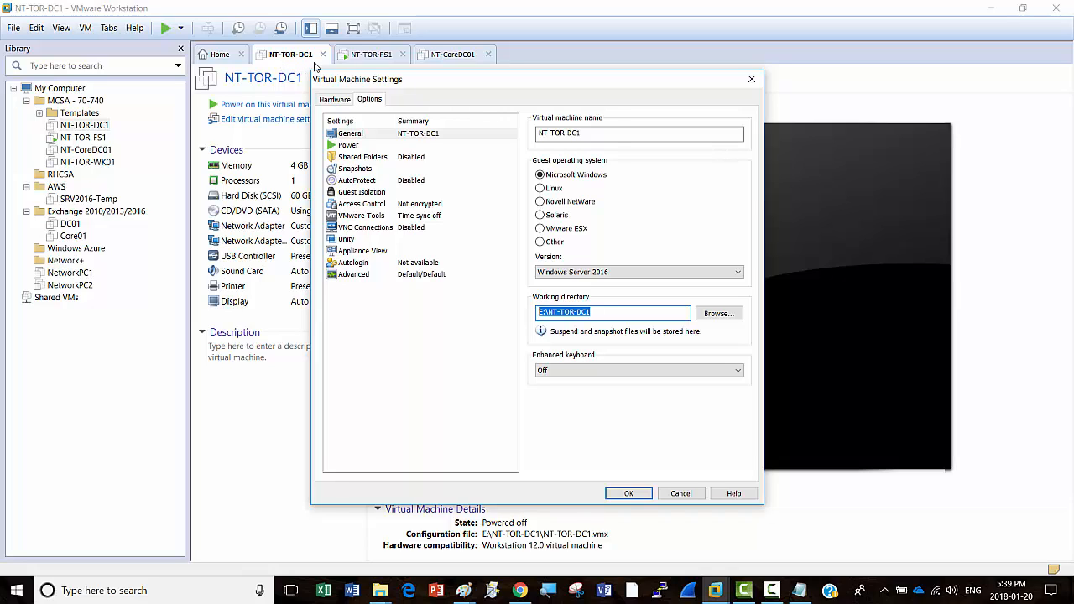
# Step: Tick Virtualize Intel VT-x/EPT or AMD-V/RVI in NT-TOR-DC1's Processors hardware settings
pyautogui.click(376, 138)
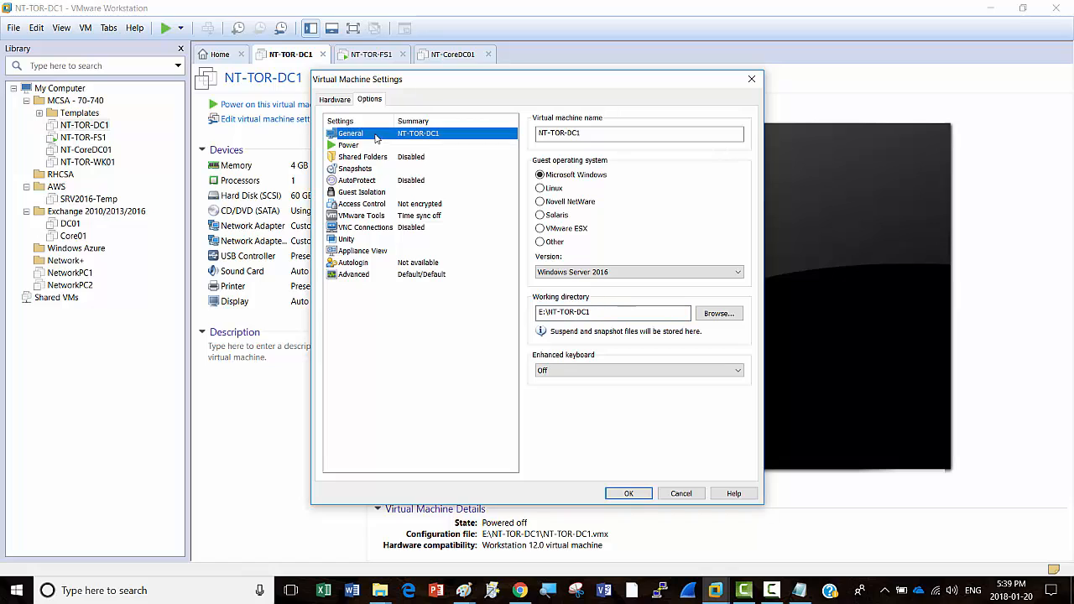
pyautogui.click(334, 100)
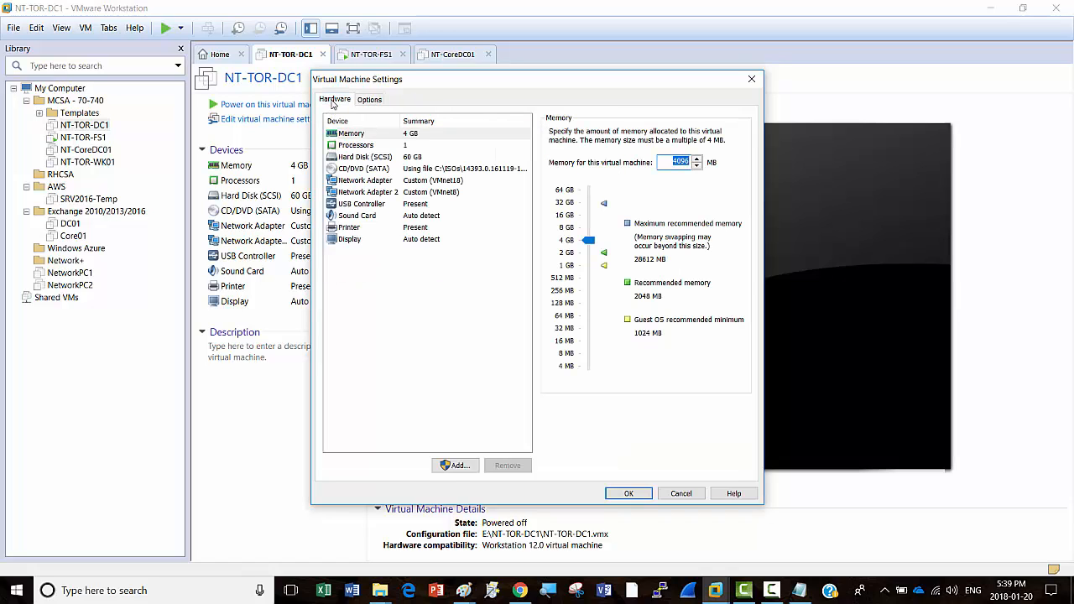
pyautogui.click(357, 146)
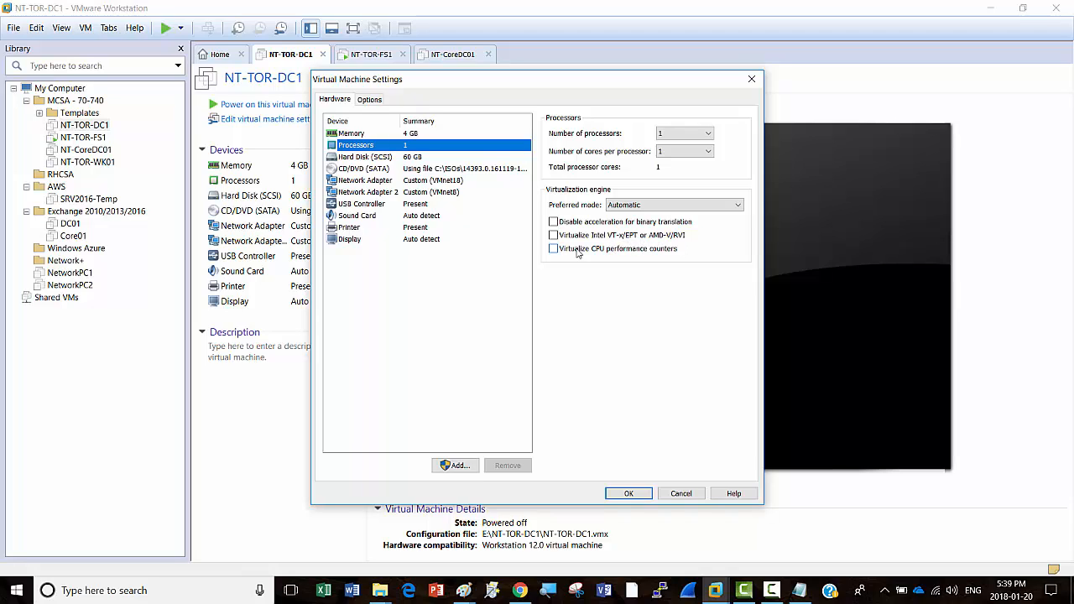
pyautogui.click(553, 236)
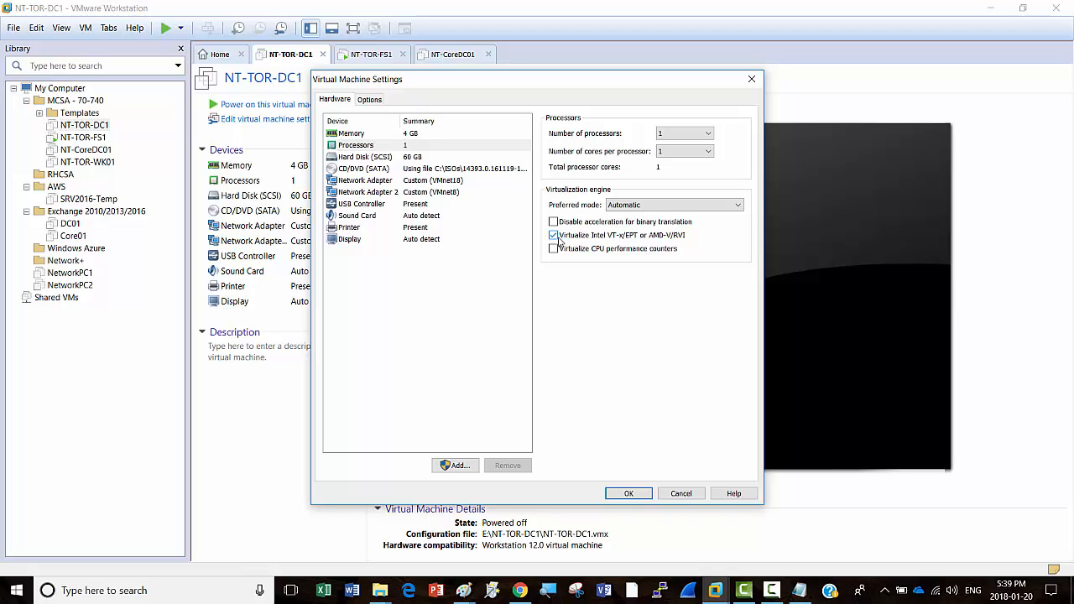
pyautogui.click(772, 591)
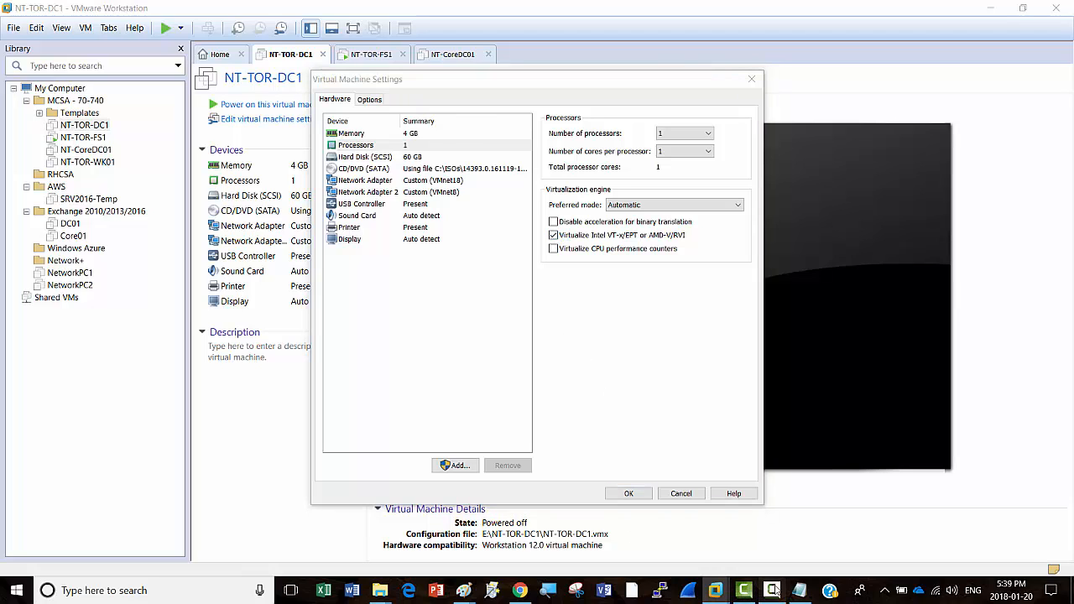
pyautogui.click(1018, 533)
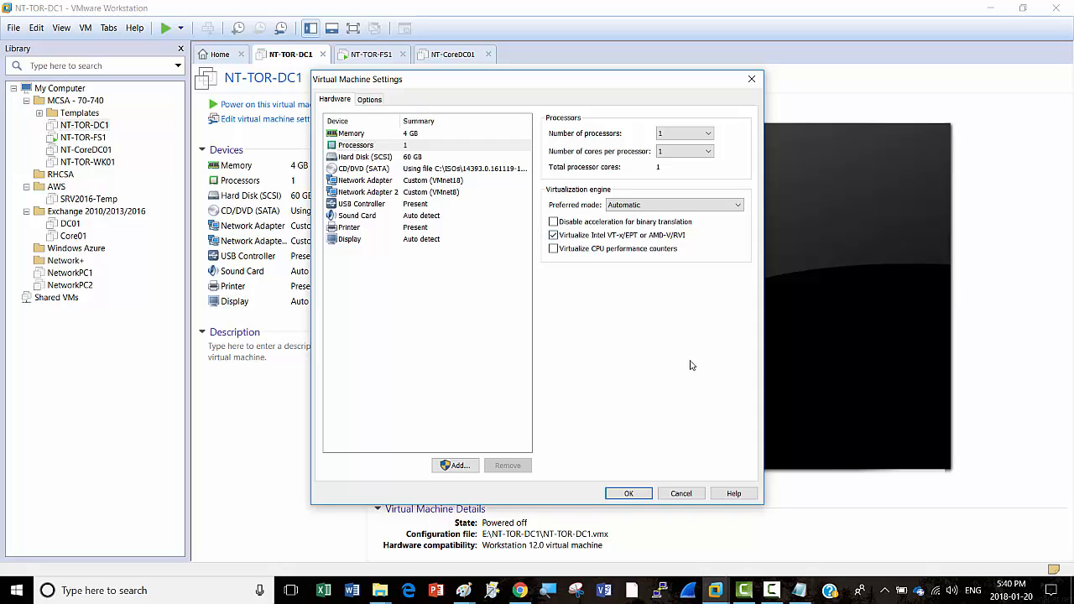
# Step: Apply the VM settings and power on NT-TOR-DC1 until its Windows lock screen appears
pyautogui.click(636, 495)
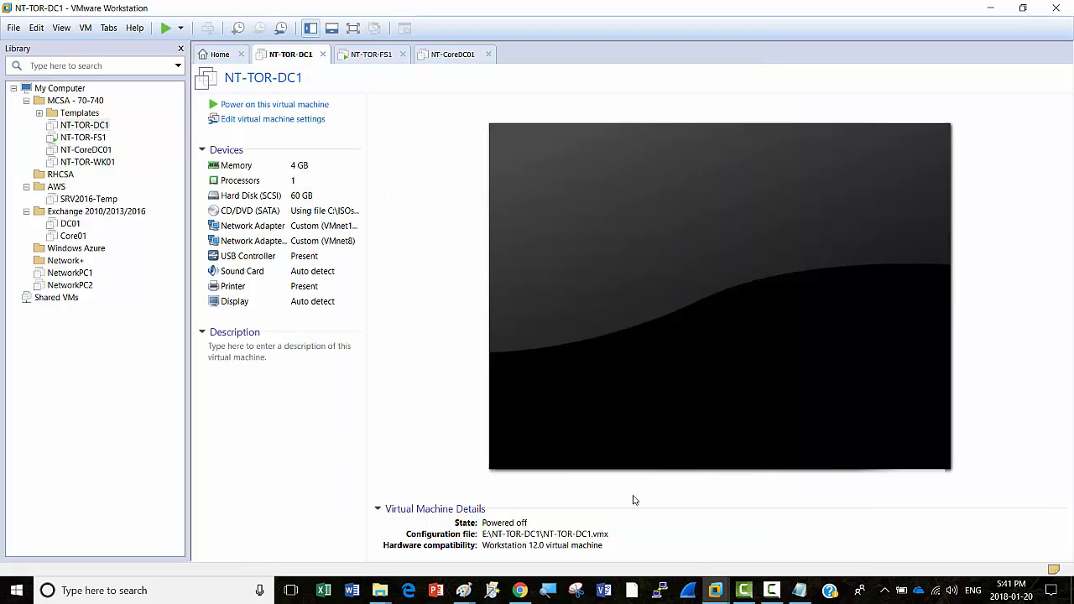
pyautogui.click(269, 105)
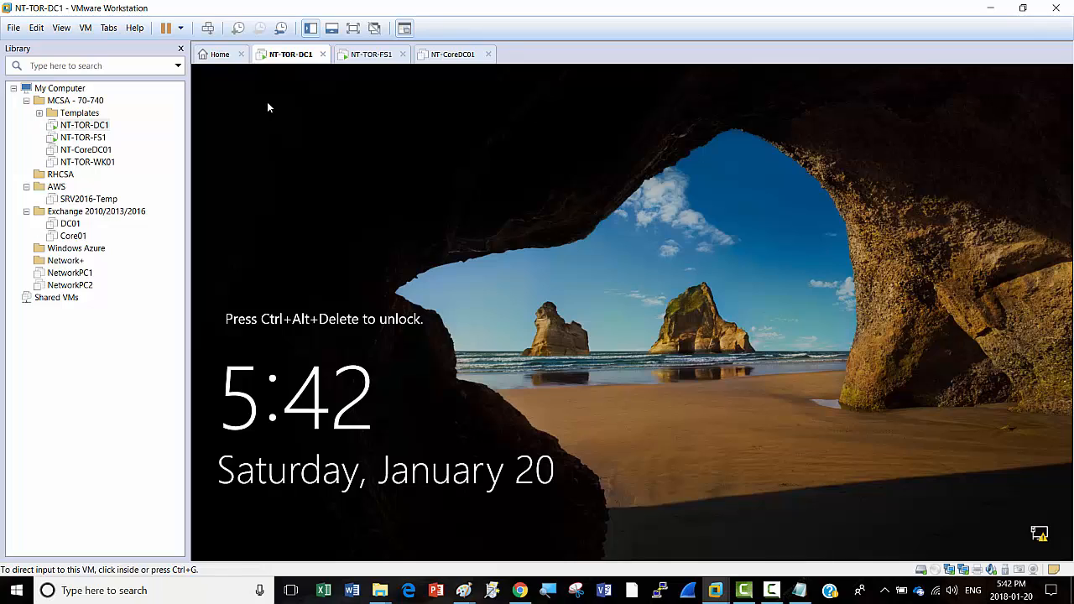
# Step: Send Ctrl+Alt+Del to NT-TOR-DC1 and sign in with the administrator password
pyautogui.rightClick(284, 55)
pyautogui.click(207, 31)
pyautogui.click(207, 30)
pyautogui.click(628, 371)
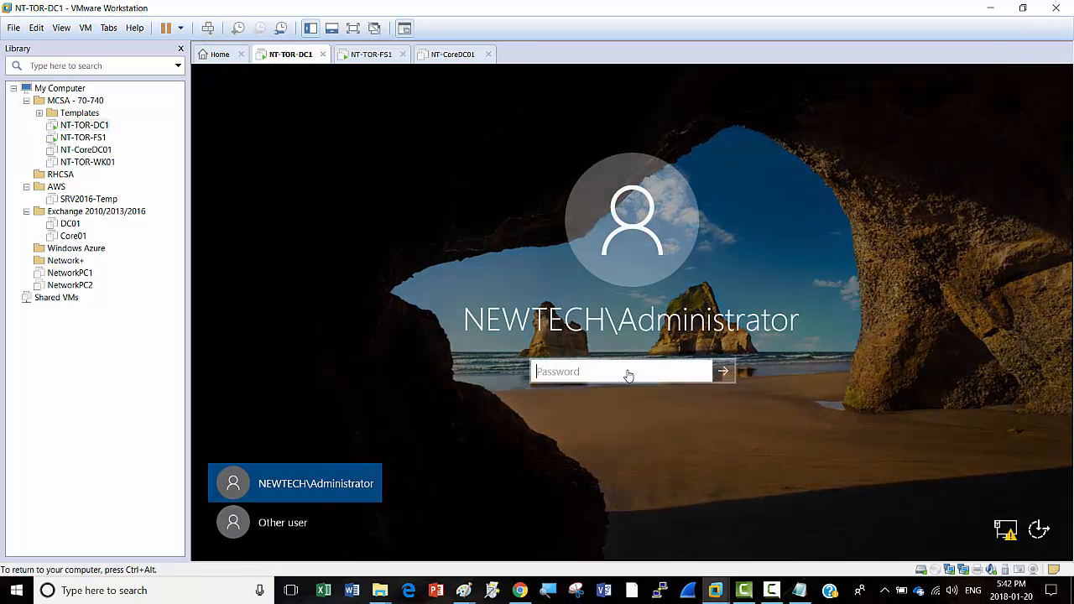
pyautogui.write('Pa')
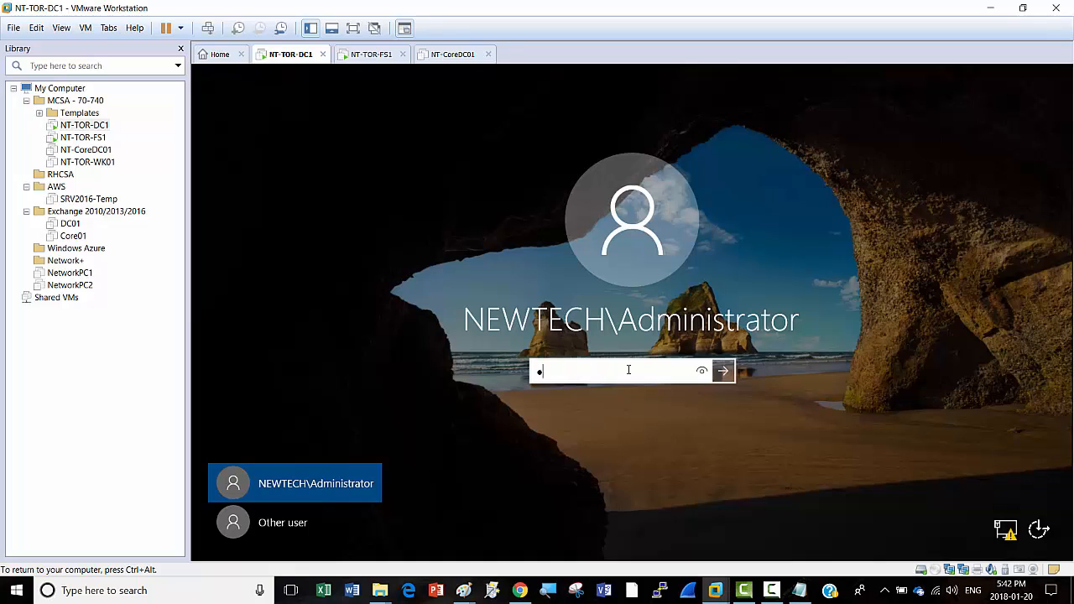
pyautogui.write('$$w0rd')
pyautogui.press('Return')
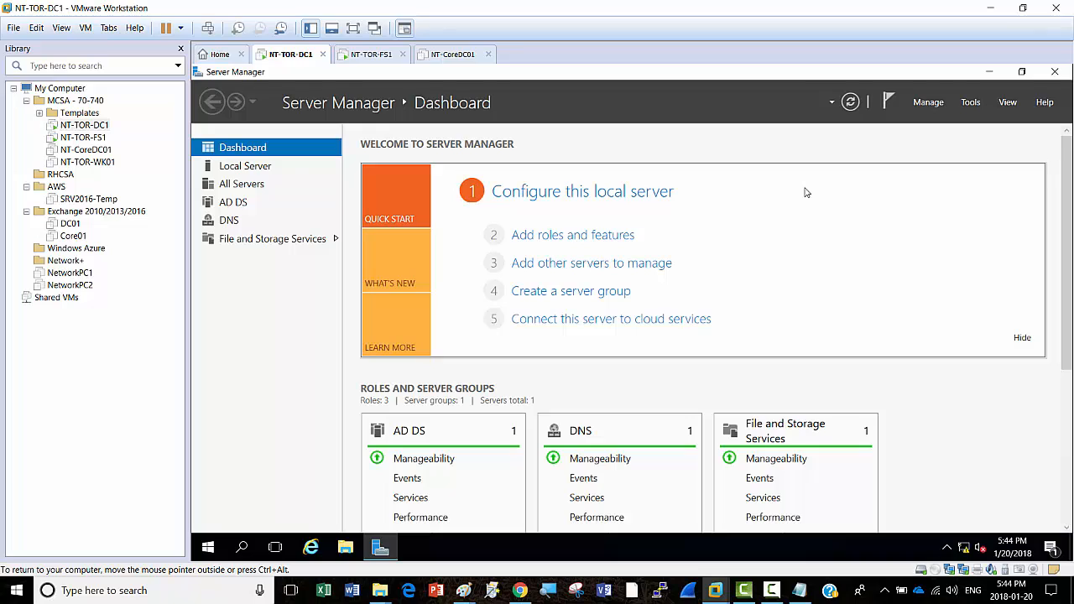
pyautogui.moveTo(715, 590)
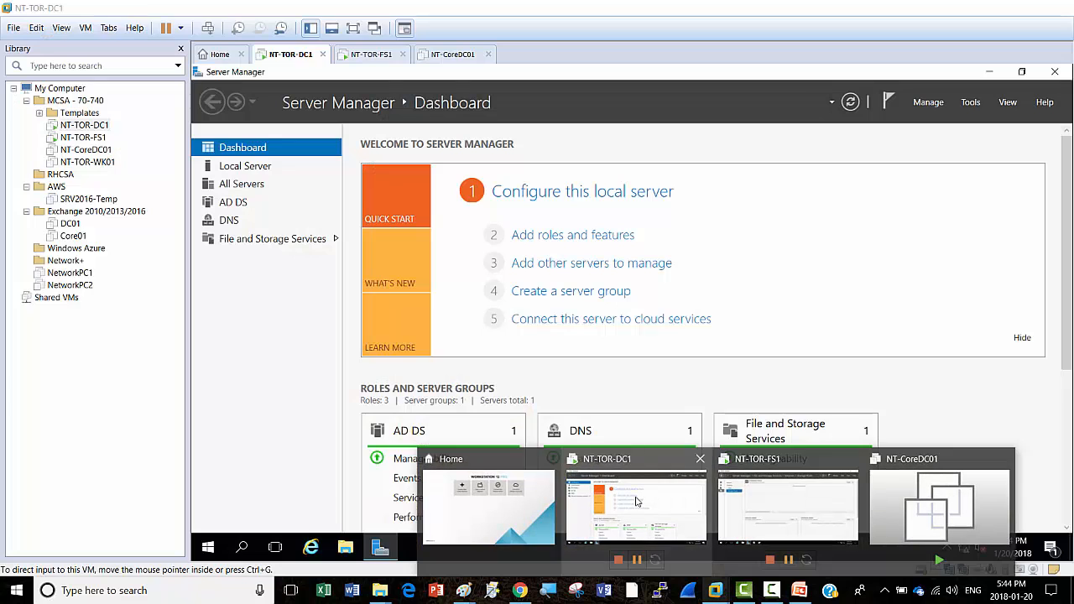
pyautogui.click(636, 501)
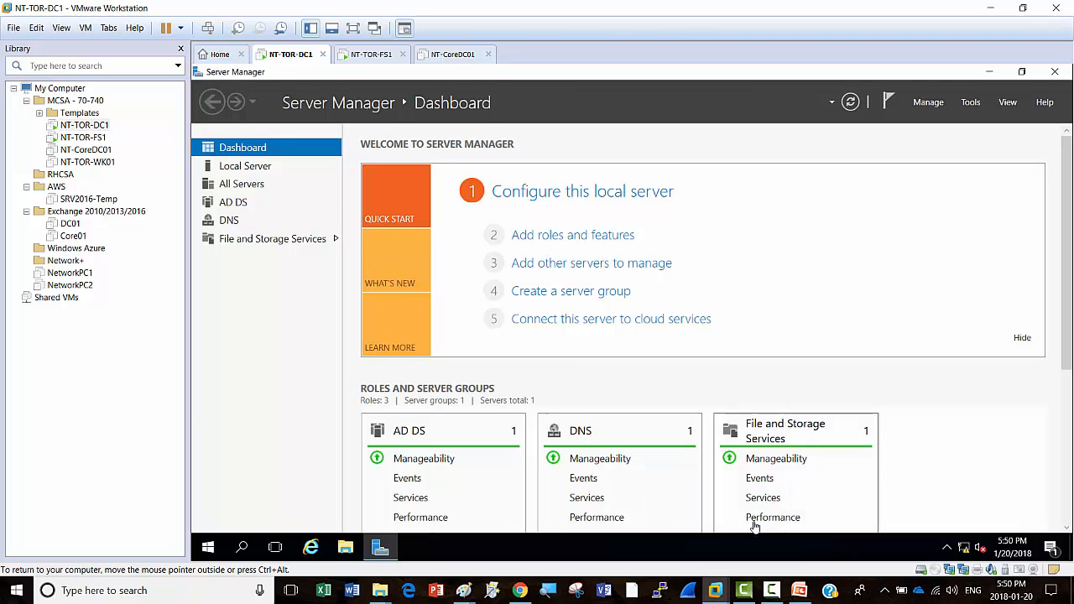
pyautogui.click(771, 590)
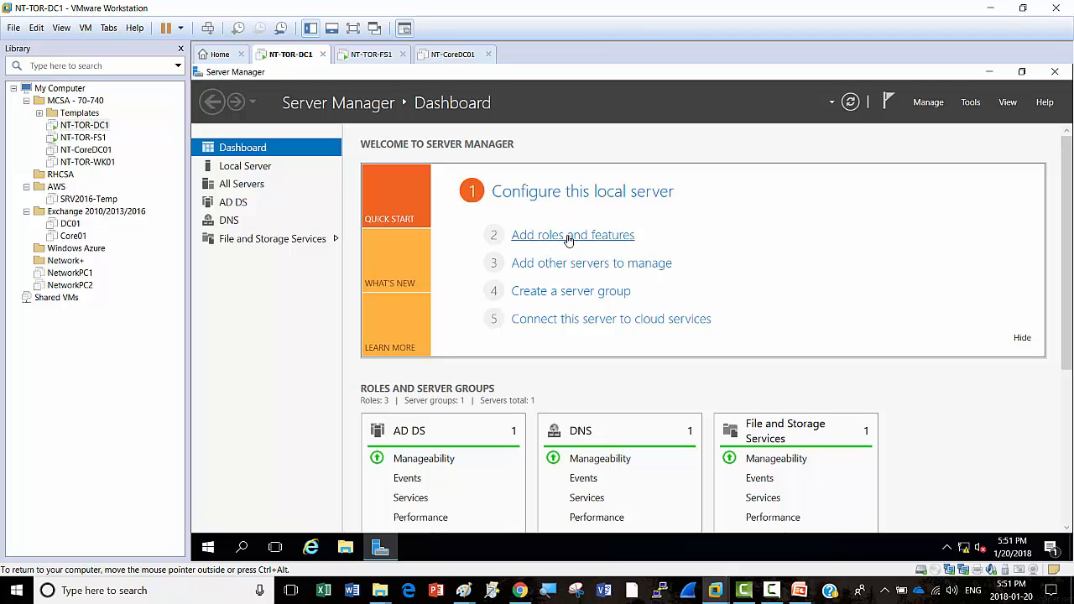
# Step: Start Add Roles and Features on NT-TOR-DC1 and select Hyper-V, adding its required management tools
pyautogui.click(568, 239)
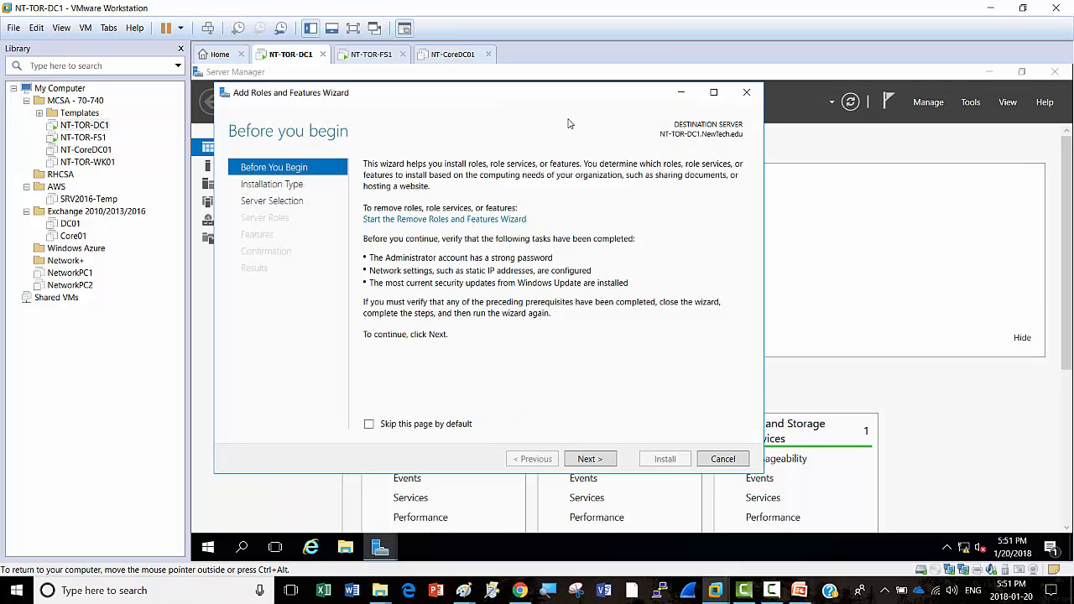
pyautogui.moveTo(554, 98); pyautogui.dragTo(636, 83)
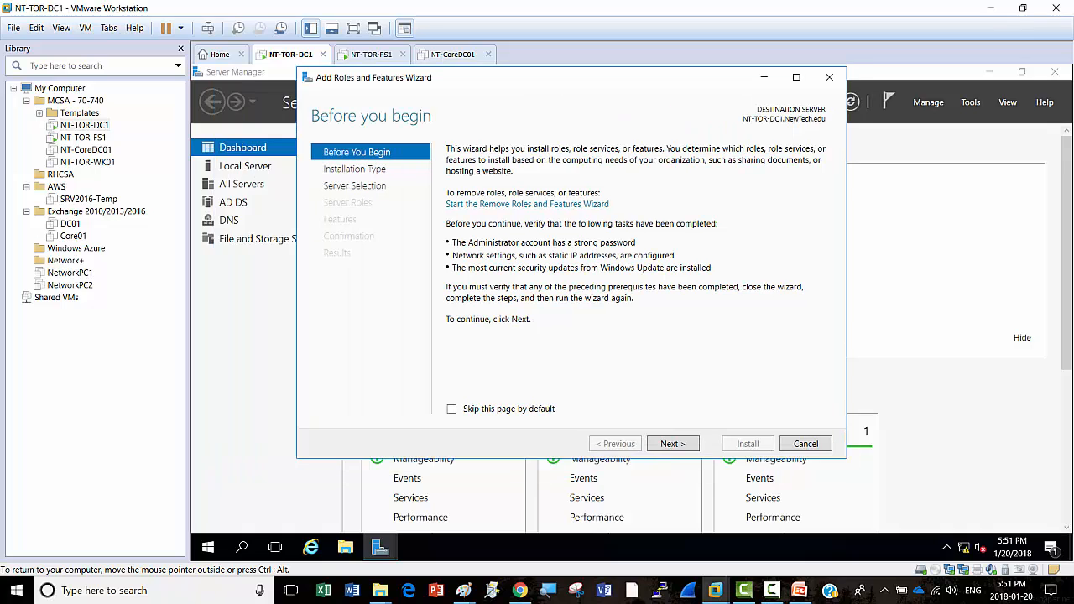
pyautogui.click(673, 444)
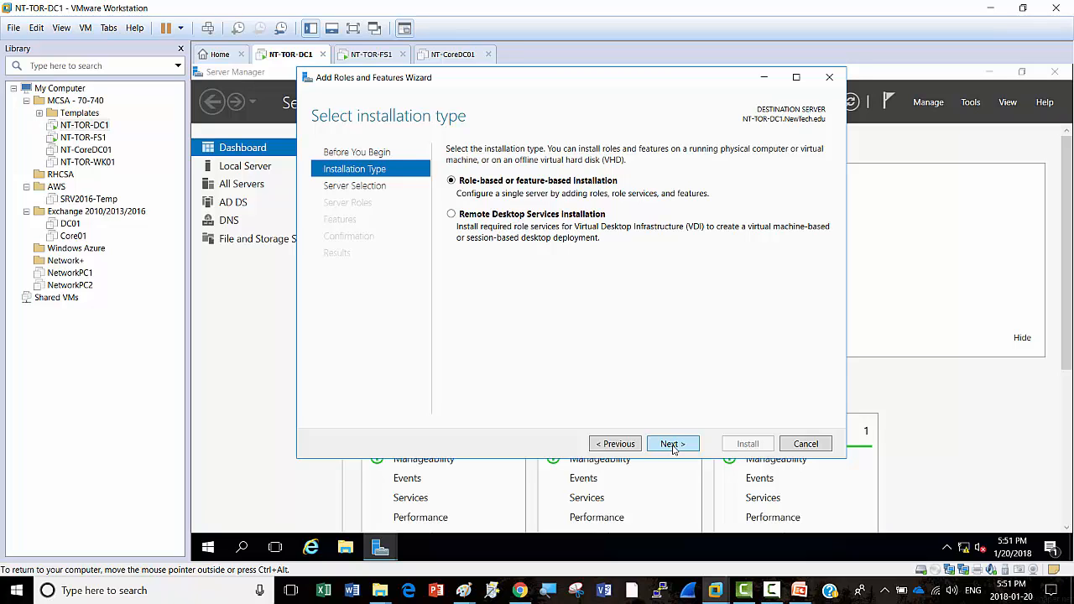
pyautogui.click(672, 443)
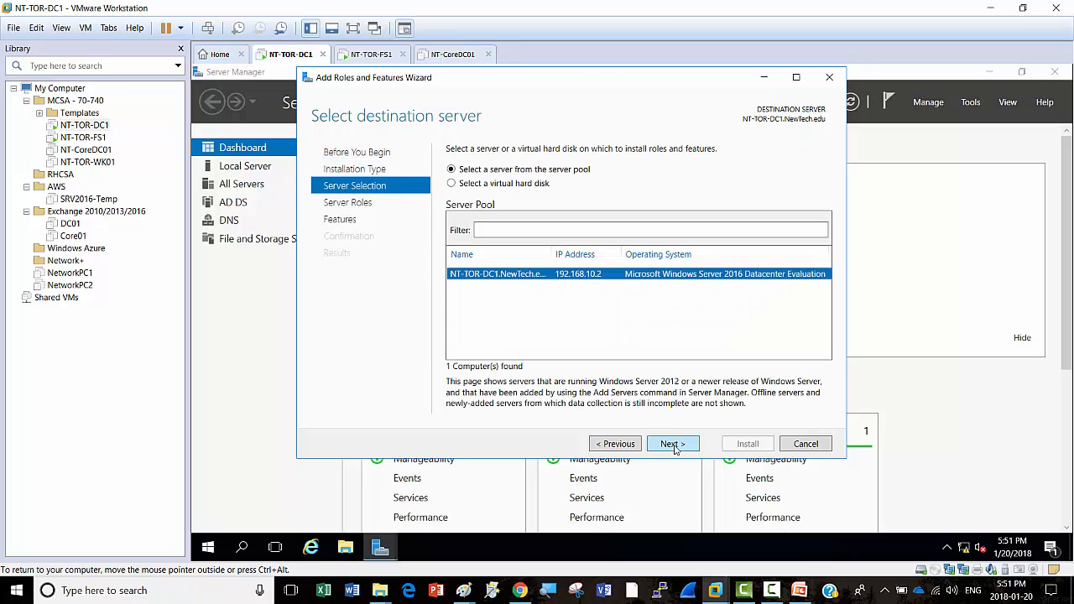
pyautogui.click(672, 444)
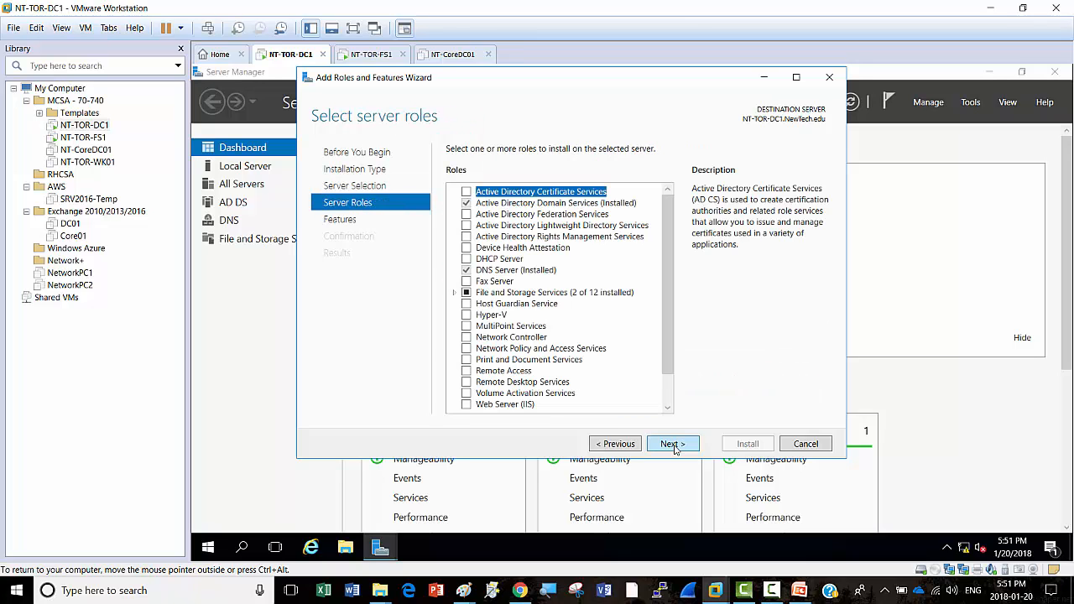
pyautogui.click(467, 318)
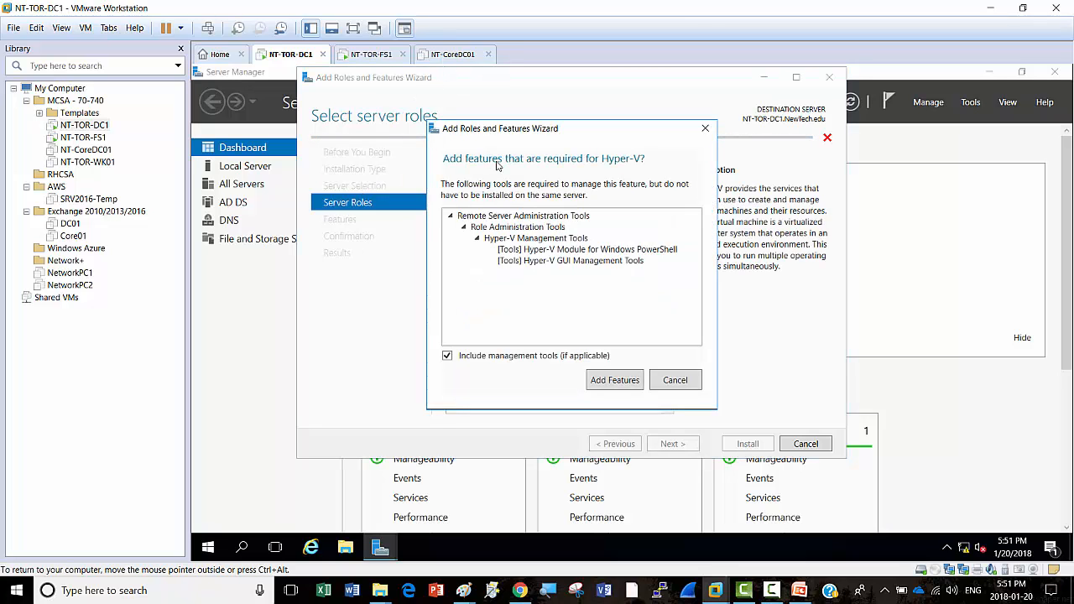
pyautogui.click(613, 382)
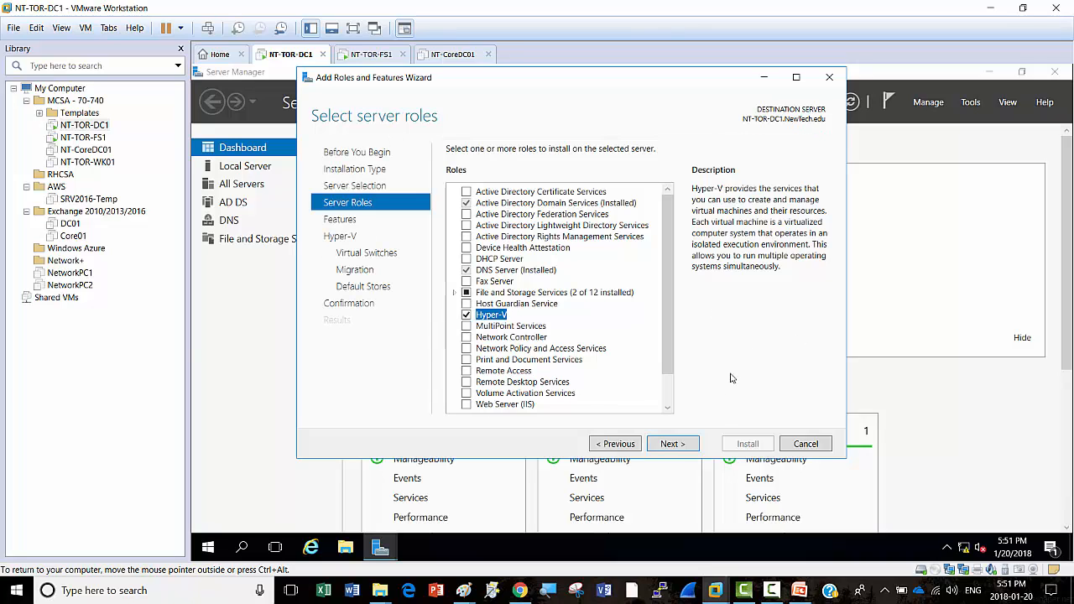
# Step: Advance the Hyper-V wizard to Confirmation, allowing live migrations authenticated with Kerberos
pyautogui.click(672, 444)
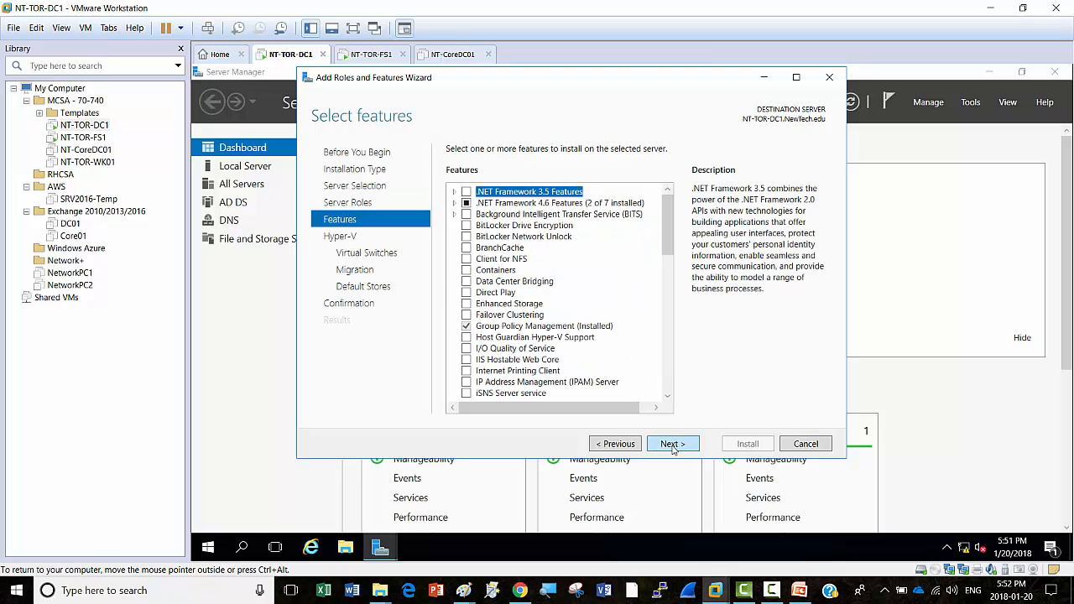
pyautogui.click(673, 445)
pyautogui.click(673, 445)
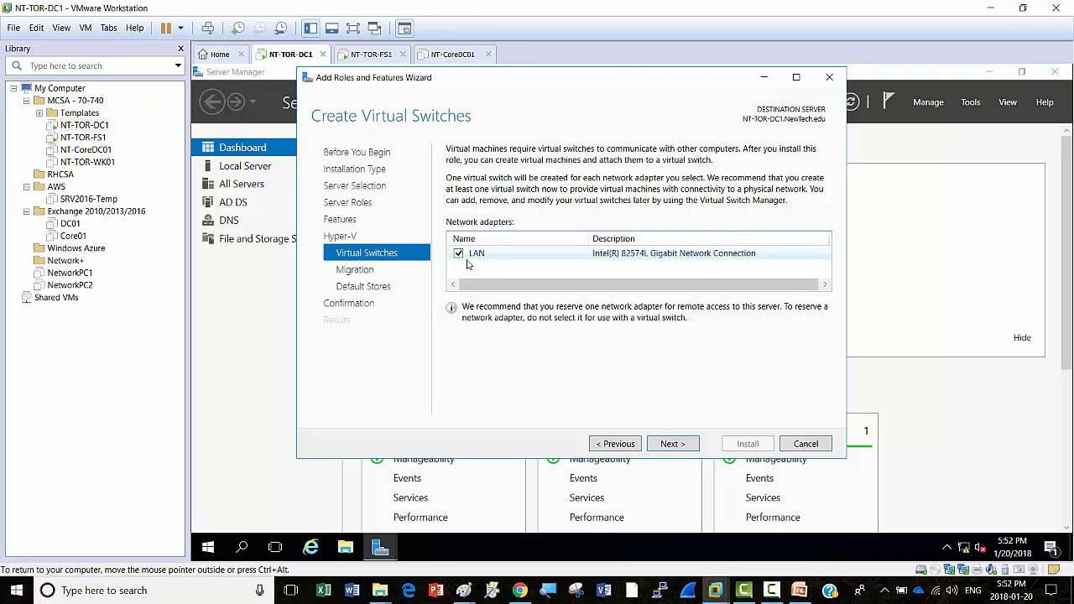
pyautogui.click(674, 444)
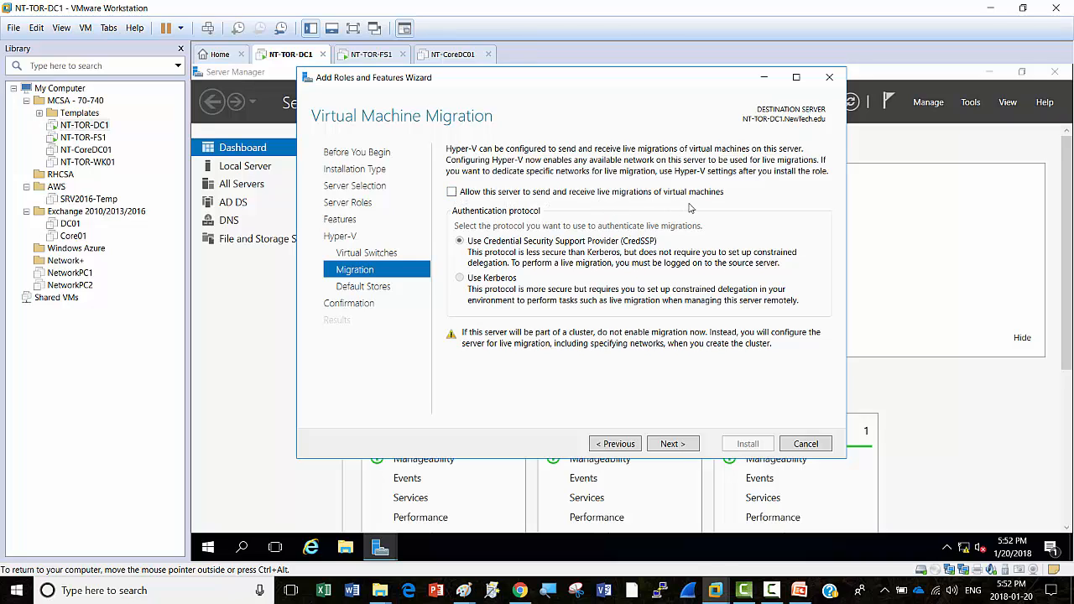
pyautogui.click(453, 193)
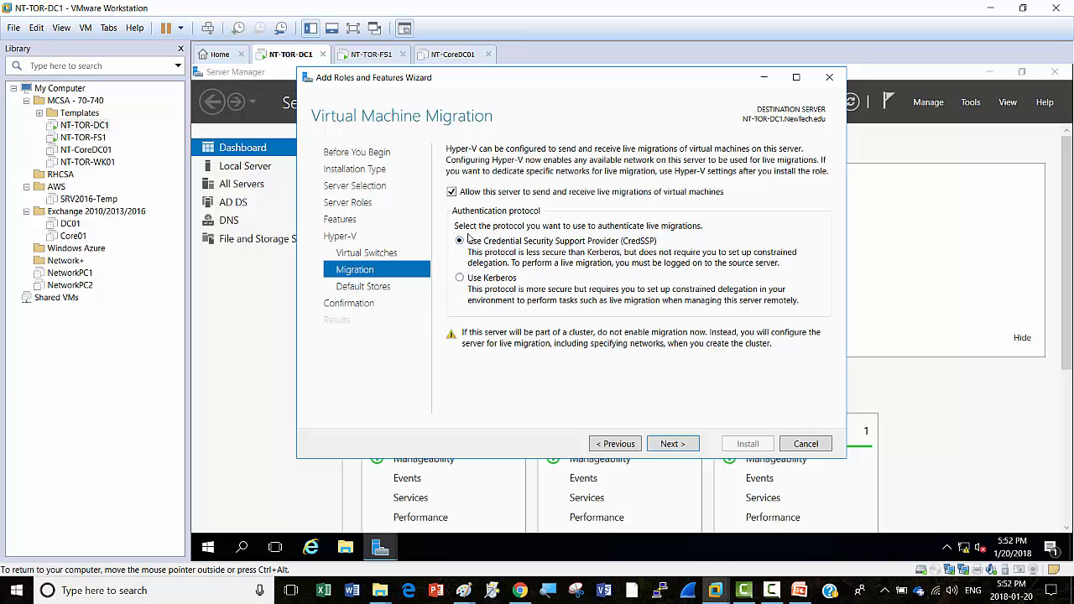
pyautogui.click(460, 280)
pyautogui.click(674, 444)
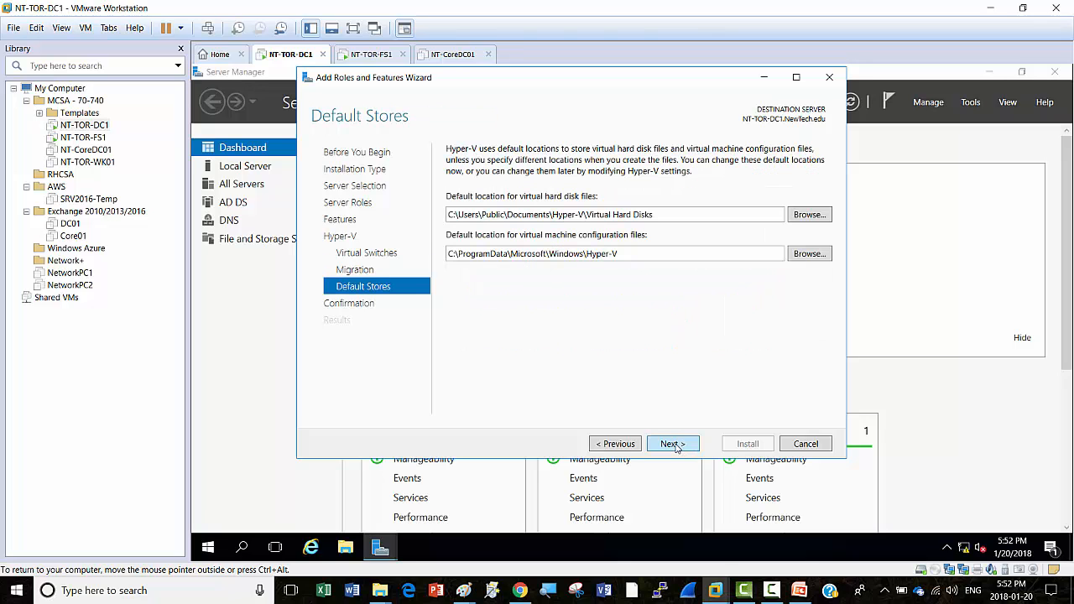
pyautogui.click(629, 446)
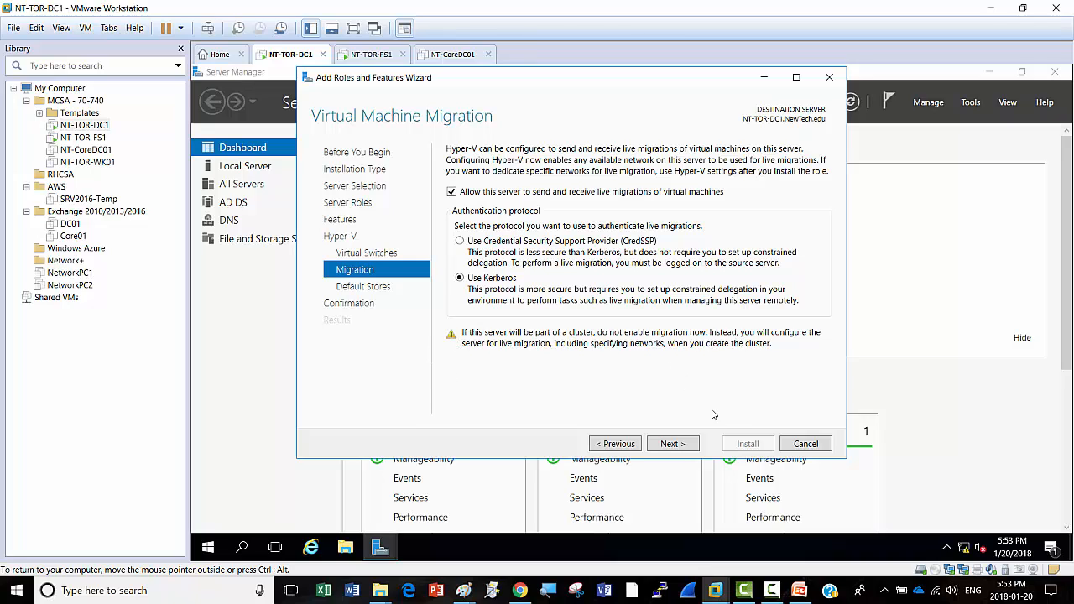
pyautogui.click(672, 444)
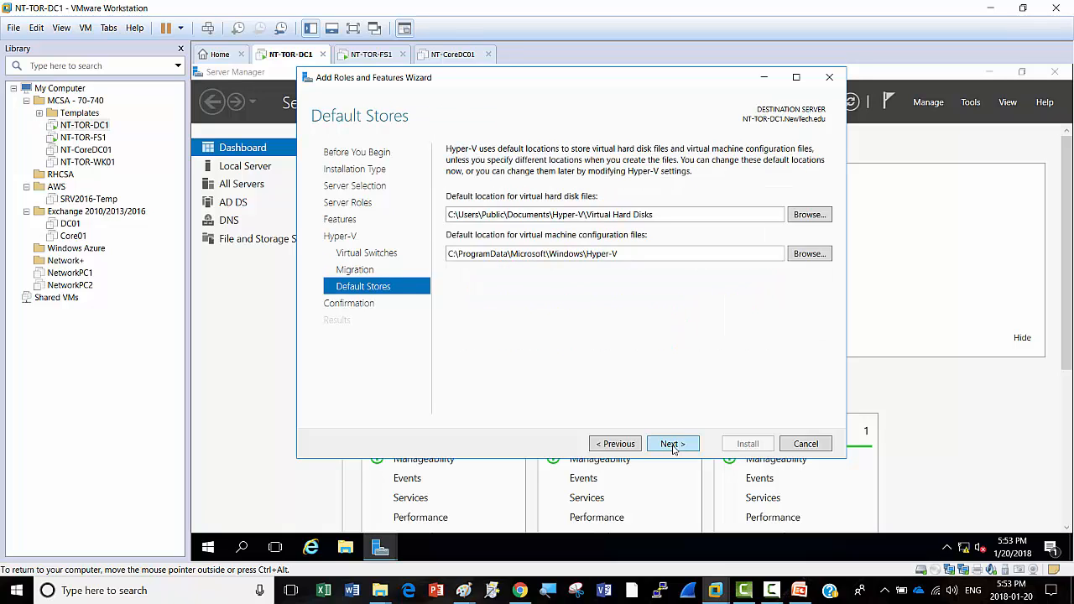
pyautogui.click(672, 444)
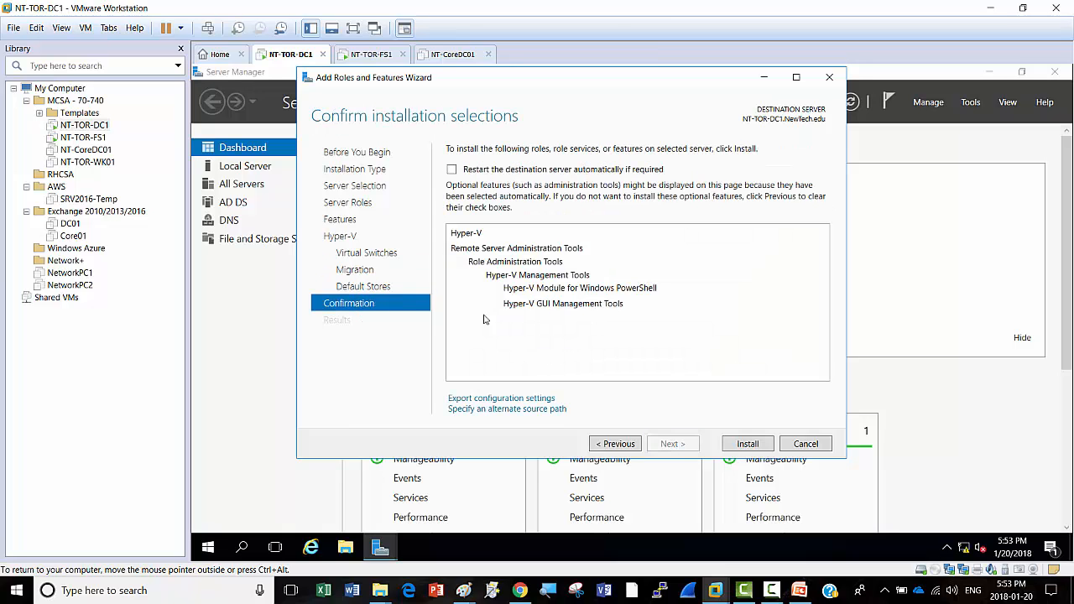
# Step: Allow automatic restart if required and start installing Hyper-V on NT-TOR-DC1
pyautogui.click(453, 169)
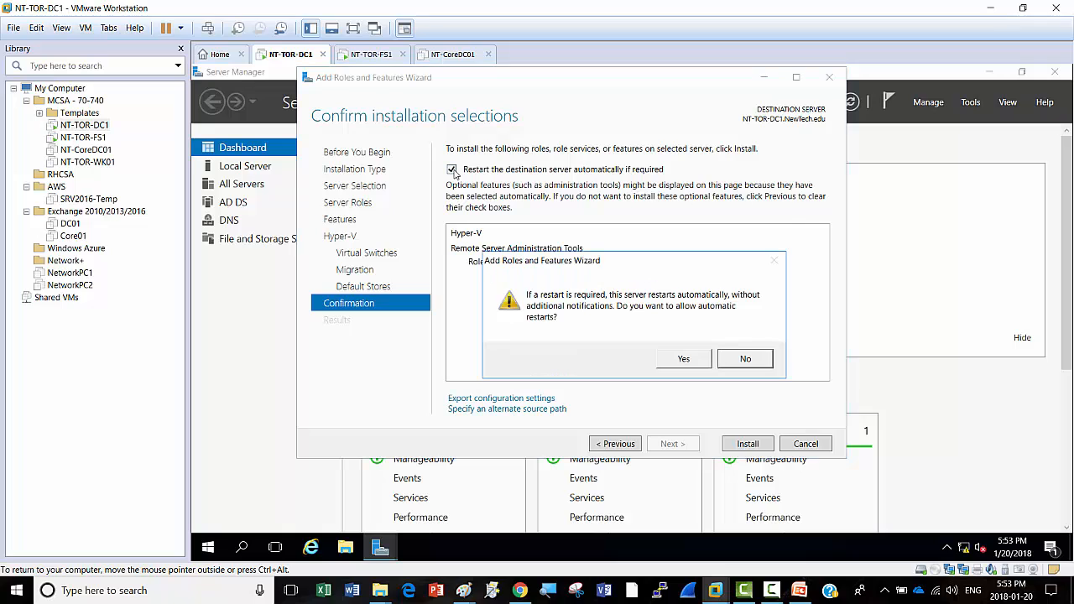
pyautogui.click(684, 359)
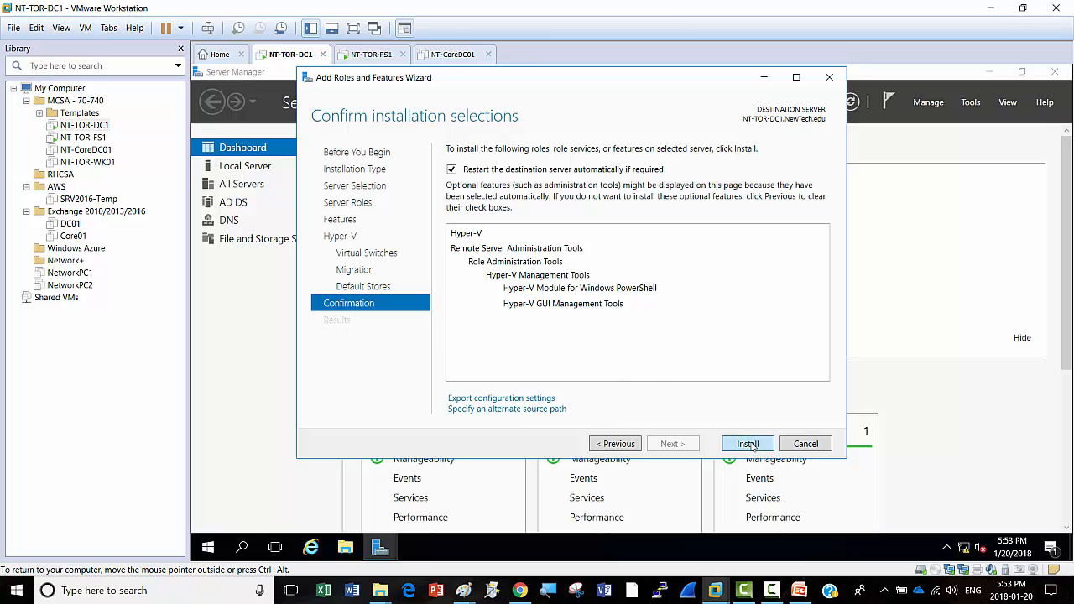
pyautogui.click(748, 444)
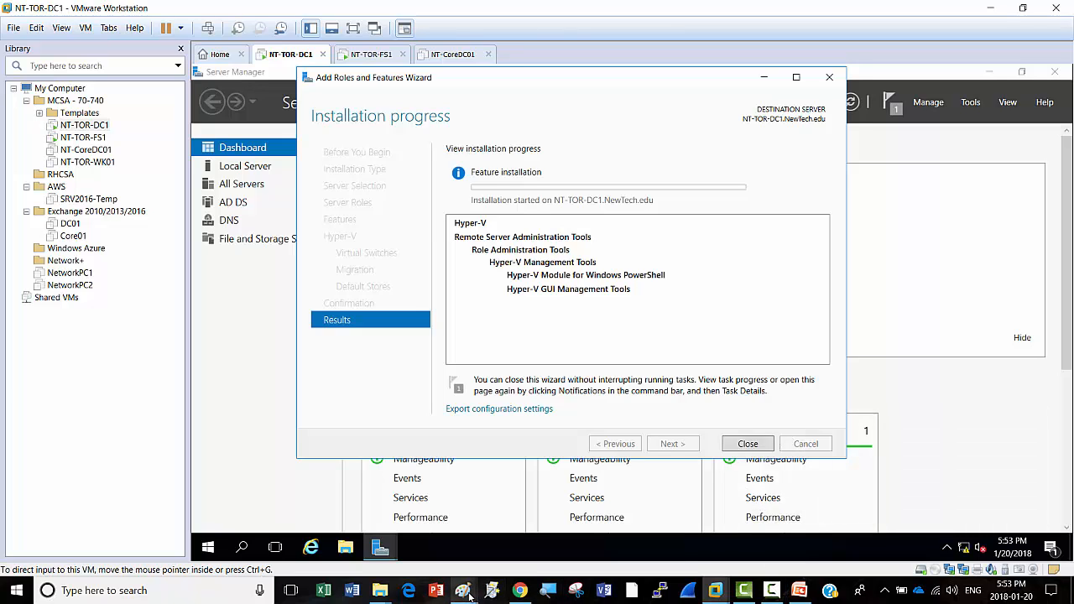
# Step: Draw a wide red box labelled 'Windows 10' below the Nano Server: heading in Paint
pyautogui.moveTo(468, 597)
pyautogui.click(616, 535)
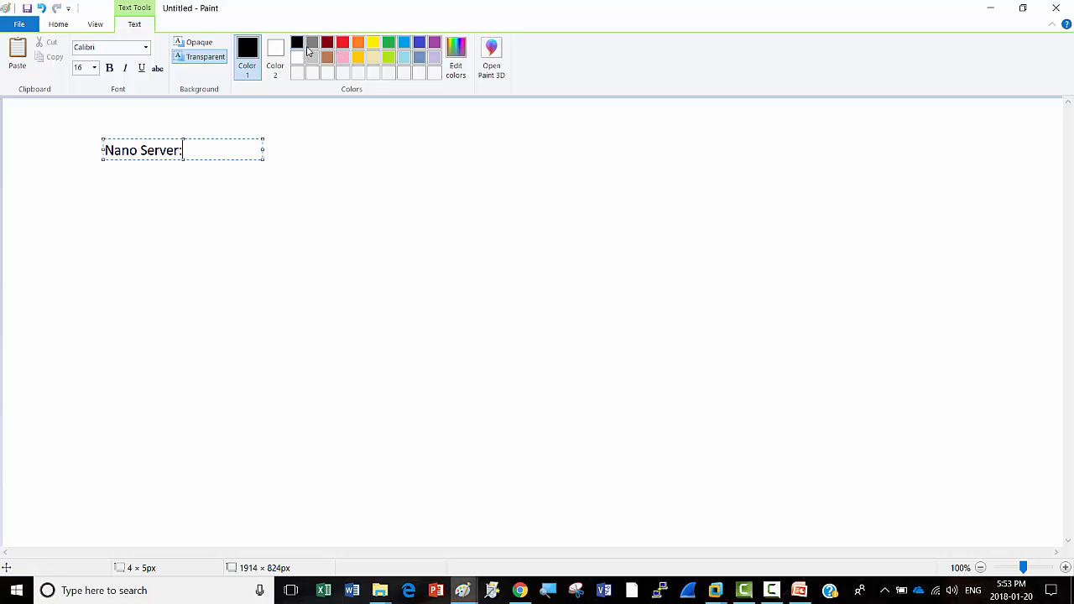
pyautogui.click(290, 297)
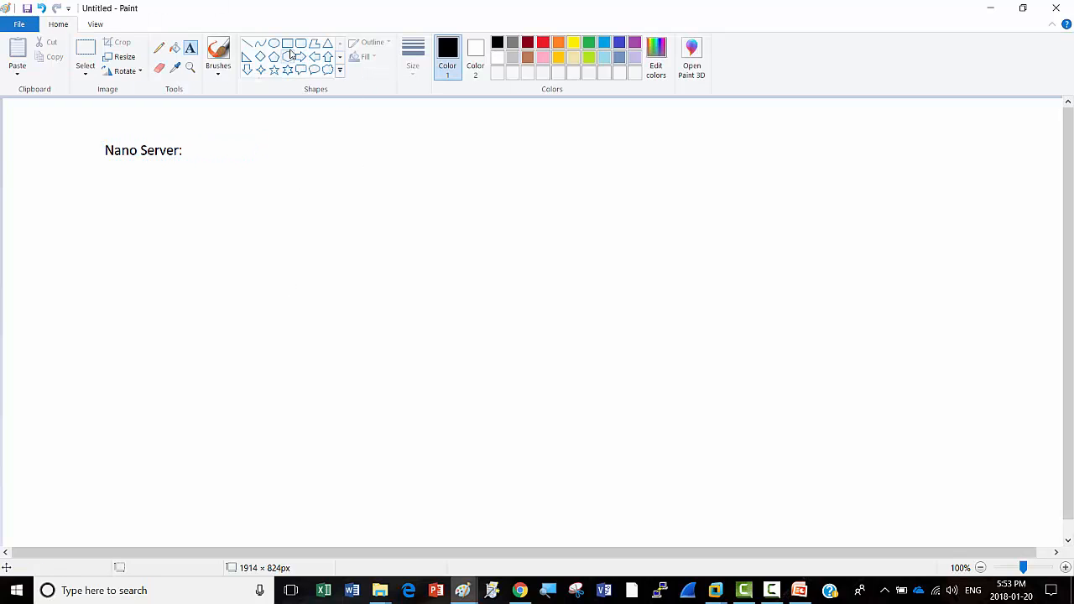
pyautogui.click(288, 45)
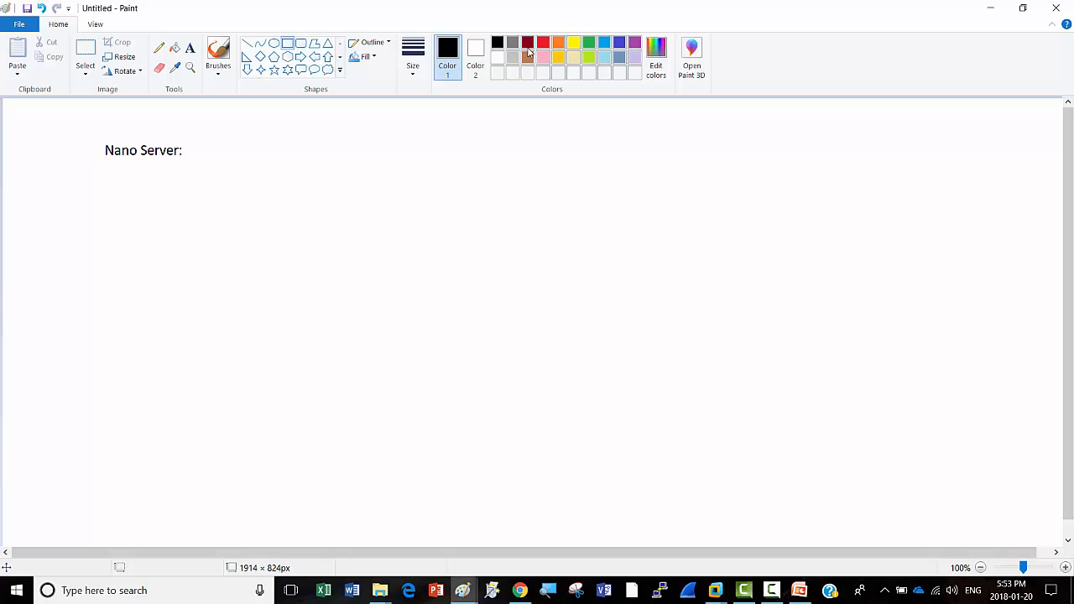
pyautogui.click(542, 42)
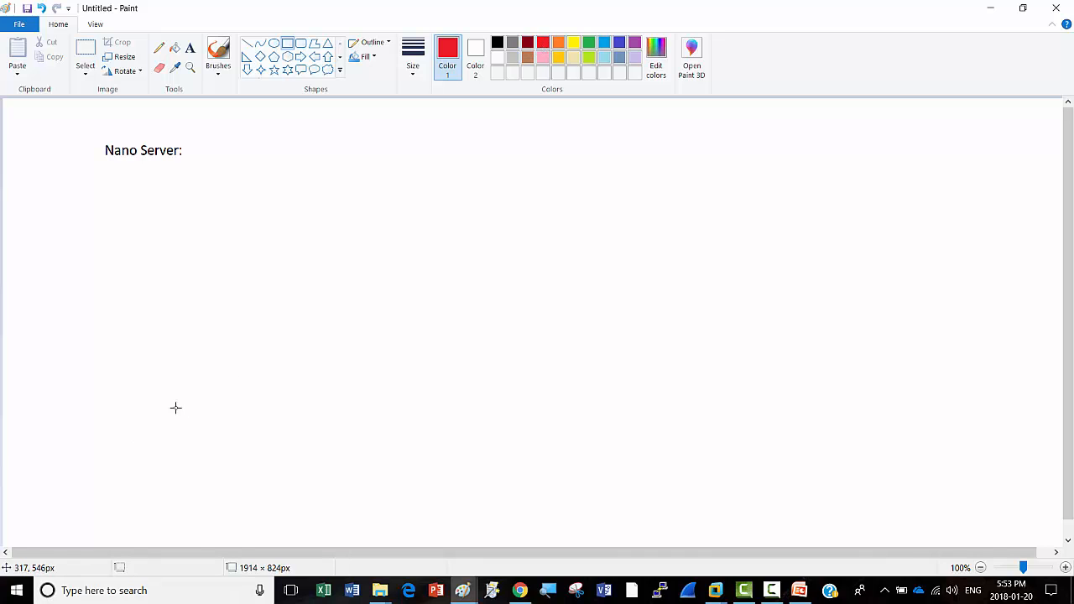
pyautogui.moveTo(169, 412)
pyautogui.mouseDown()
pyautogui.moveTo(497, 437)
pyautogui.moveTo(503, 490)
pyautogui.mouseUp()
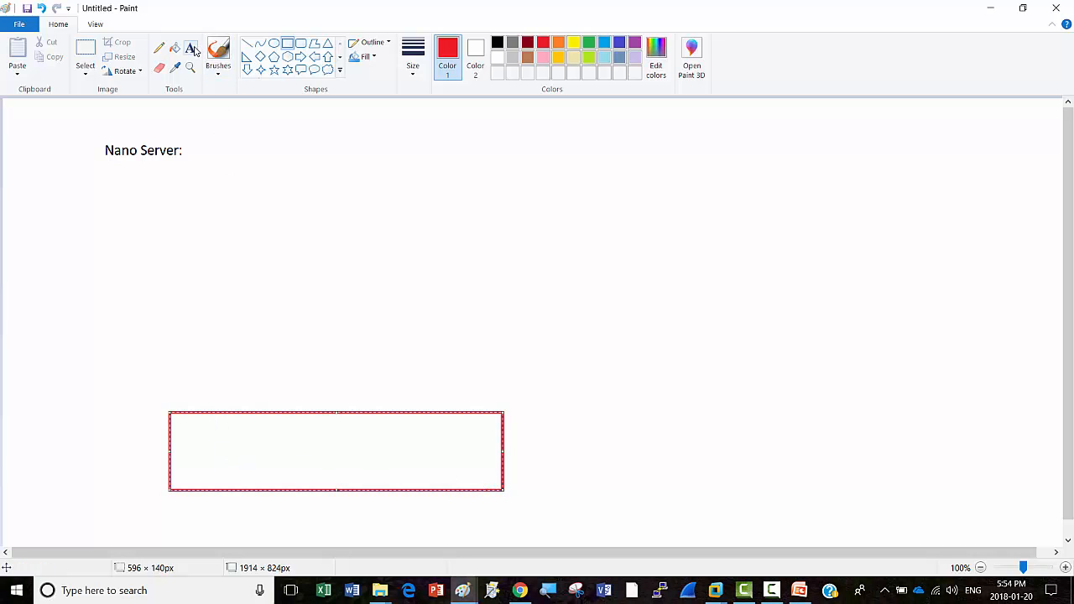
pyautogui.click(191, 47)
pyautogui.click(215, 445)
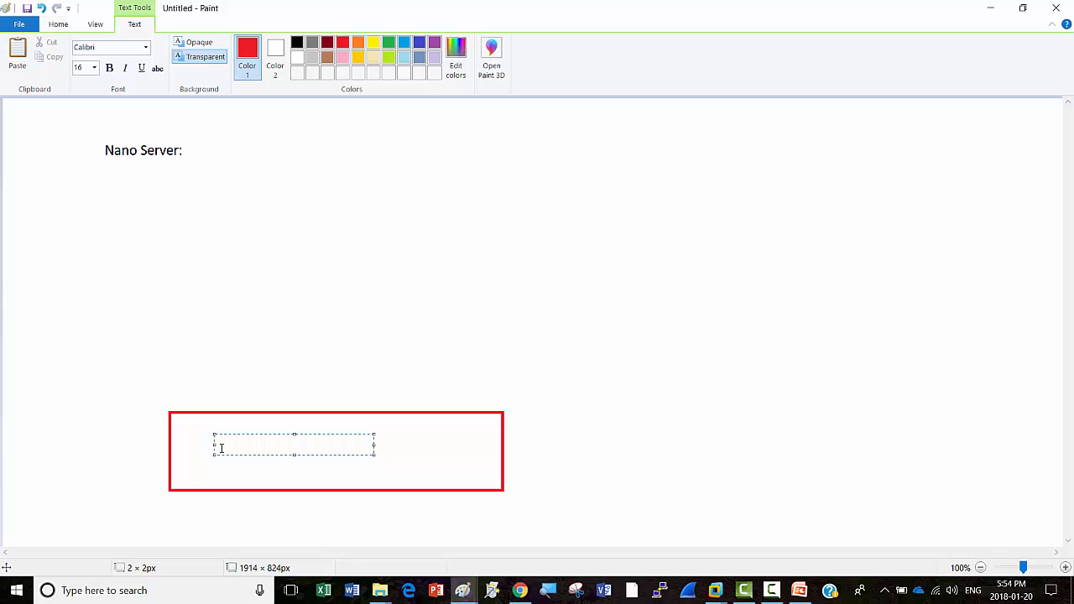
pyautogui.write('Windows 10')
pyautogui.click(595, 419)
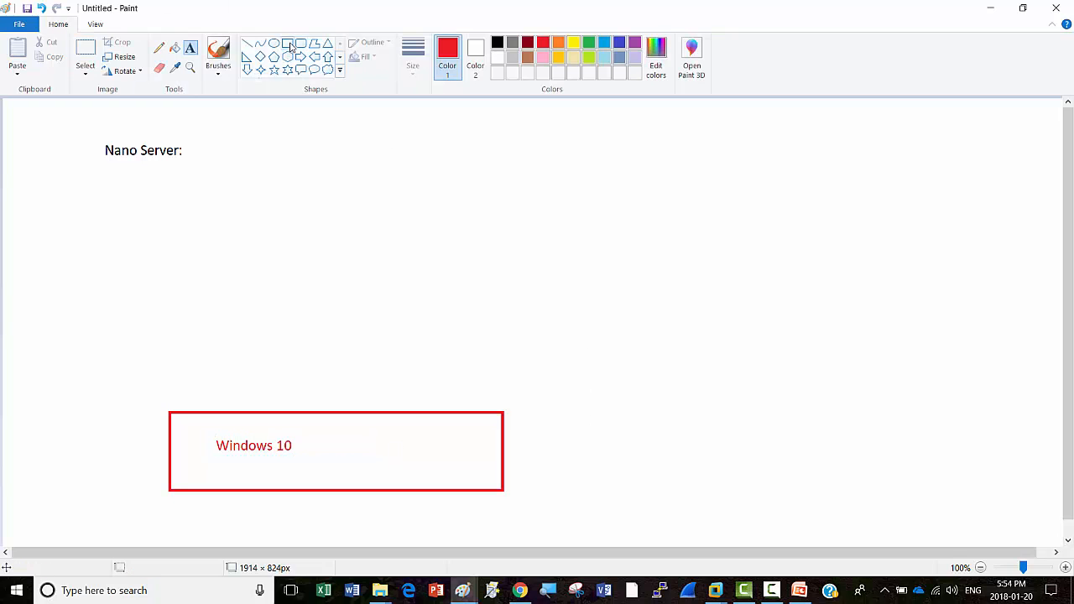
# Step: Draw a red box labelled 'VMWare Workstation' stacked on top of the Windows 10 box
pyautogui.click(289, 45)
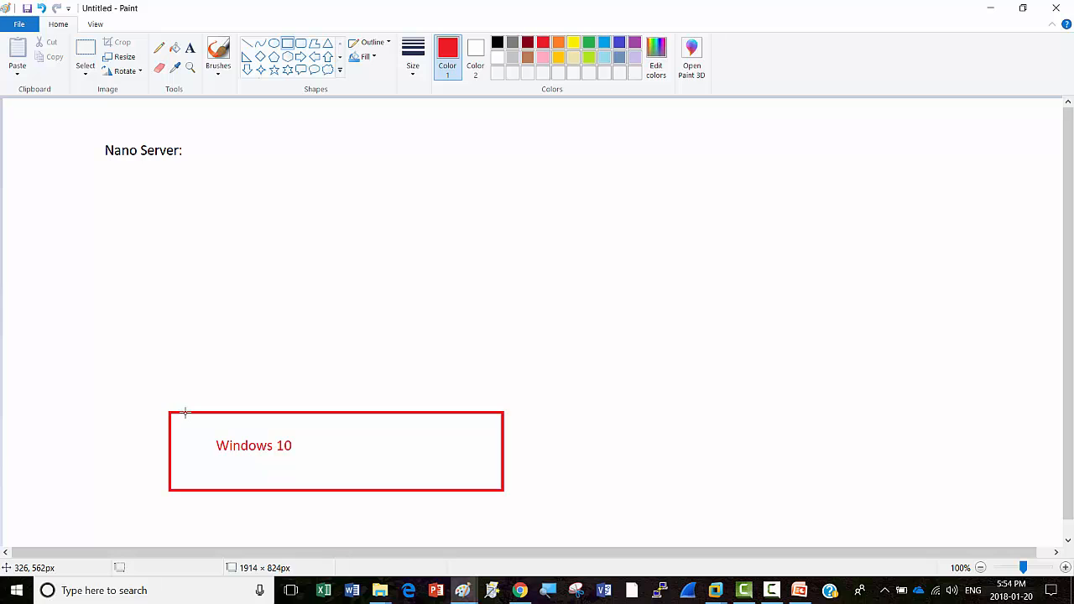
pyautogui.moveTo(185, 412); pyautogui.dragTo(480, 350)
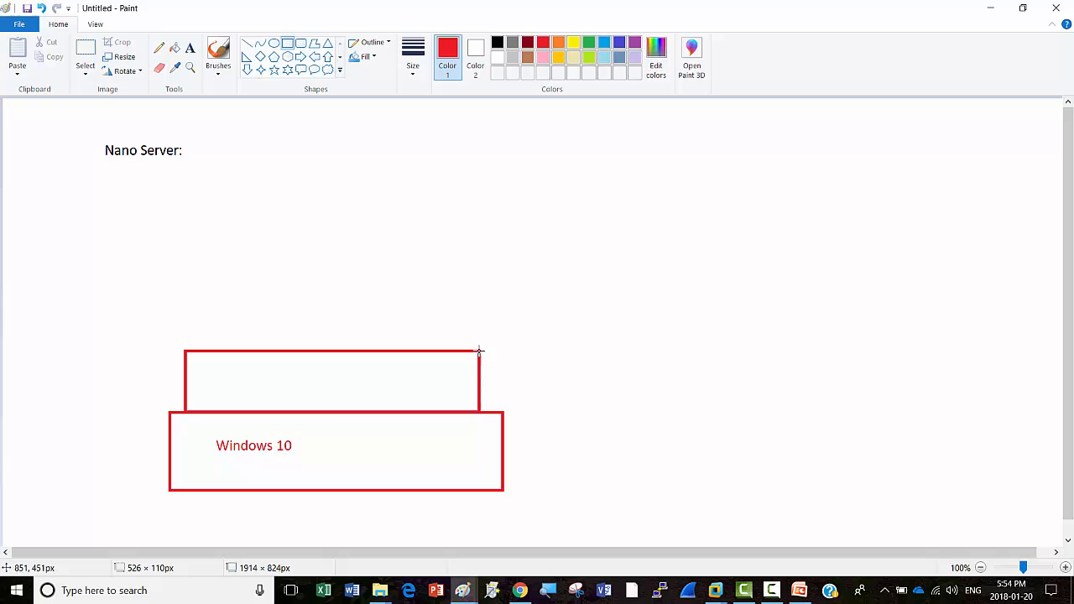
pyautogui.click(253, 162)
pyautogui.click(190, 48)
pyautogui.click(208, 369)
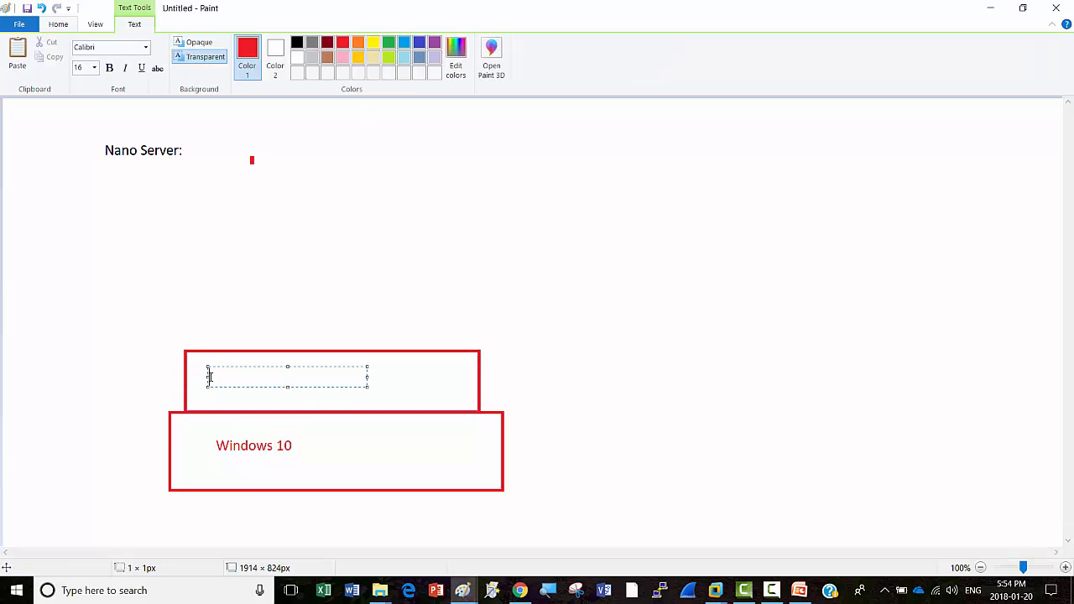
pyautogui.write('VMWare Workstation')
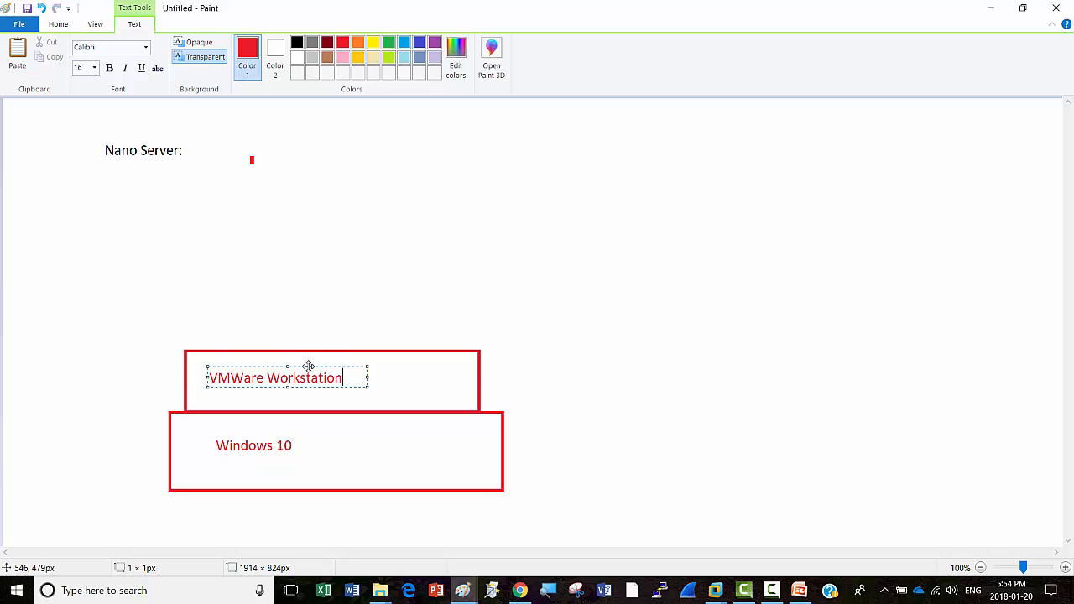
pyautogui.moveTo(310, 365); pyautogui.dragTo(336, 366)
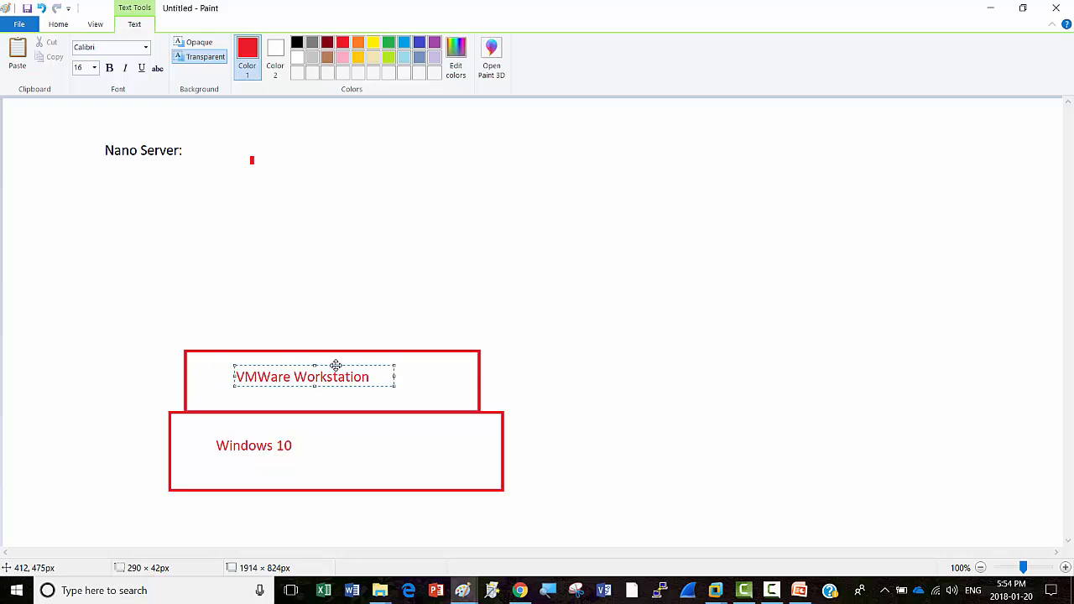
pyautogui.click(580, 391)
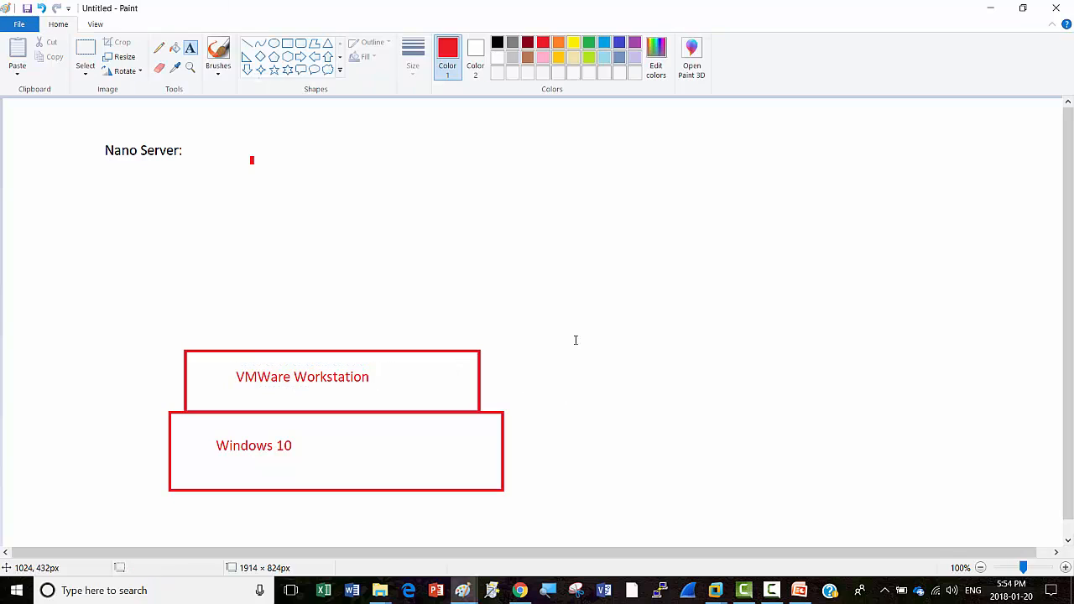
# Step: In green, draw four adjacent rectangles in a row along the top of the VMWare Workstation box
pyautogui.click(589, 43)
pyautogui.click(287, 44)
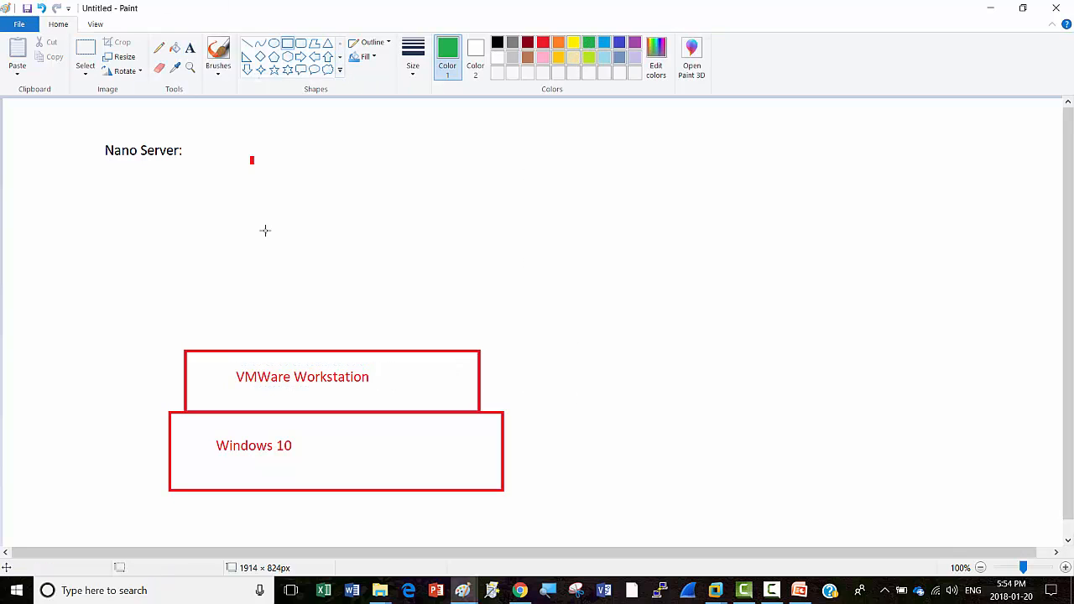
pyautogui.moveTo(187, 350); pyautogui.dragTo(261, 265)
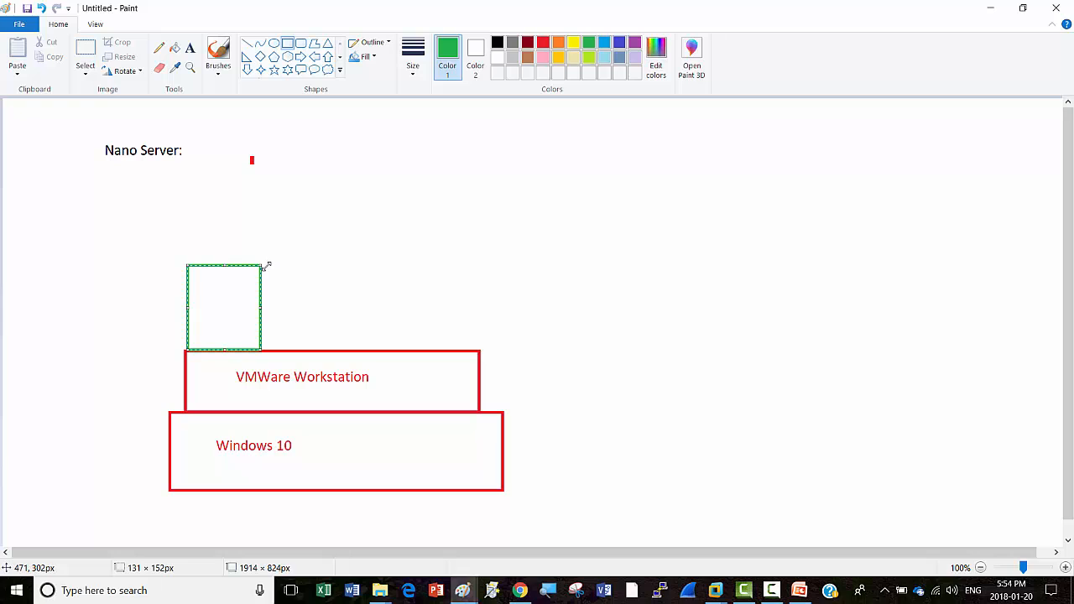
pyautogui.click(282, 268)
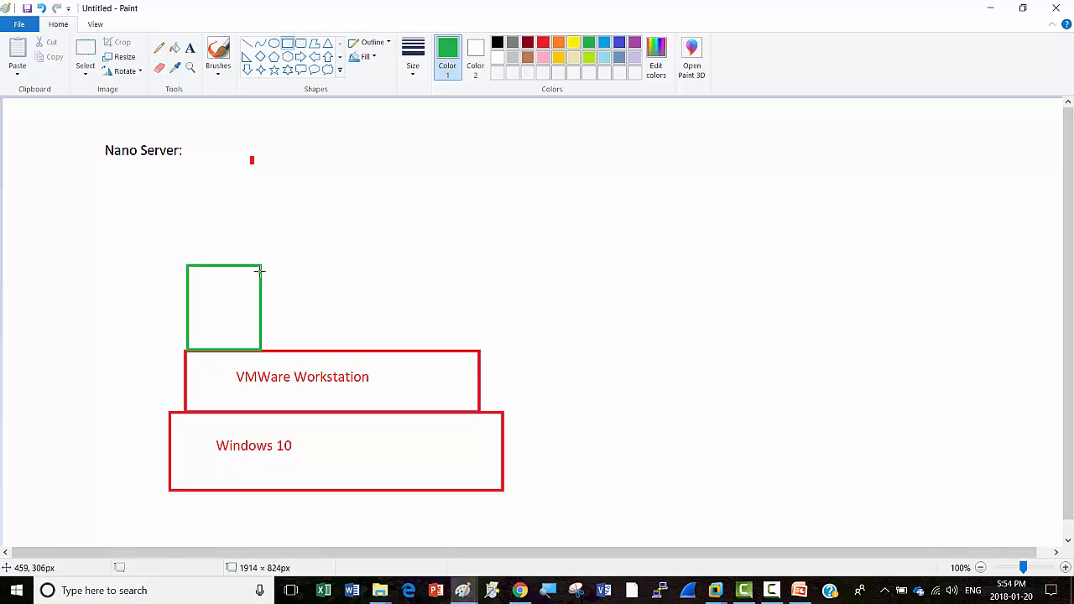
pyautogui.moveTo(261, 346); pyautogui.dragTo(344, 263)
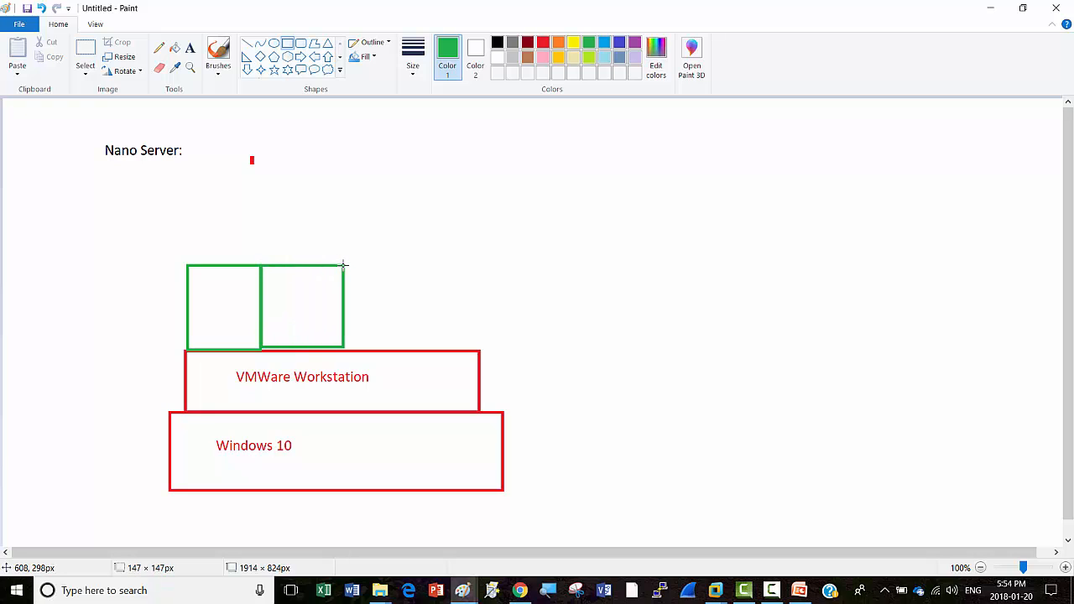
pyautogui.click(432, 265)
pyautogui.moveTo(345, 347); pyautogui.dragTo(427, 265)
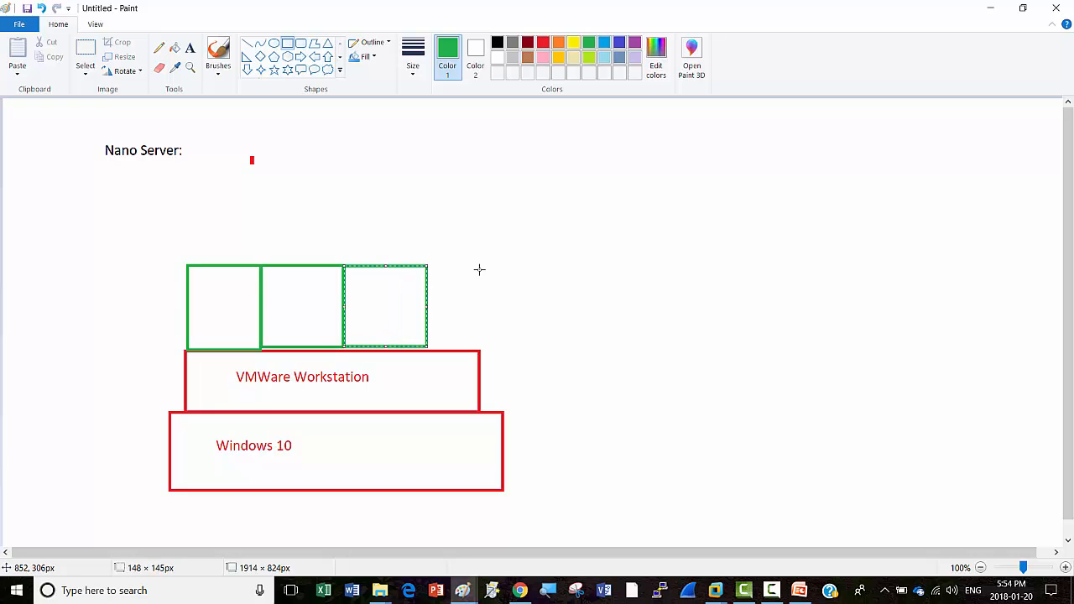
pyautogui.moveTo(427, 346); pyautogui.dragTo(480, 265)
pyautogui.click(596, 311)
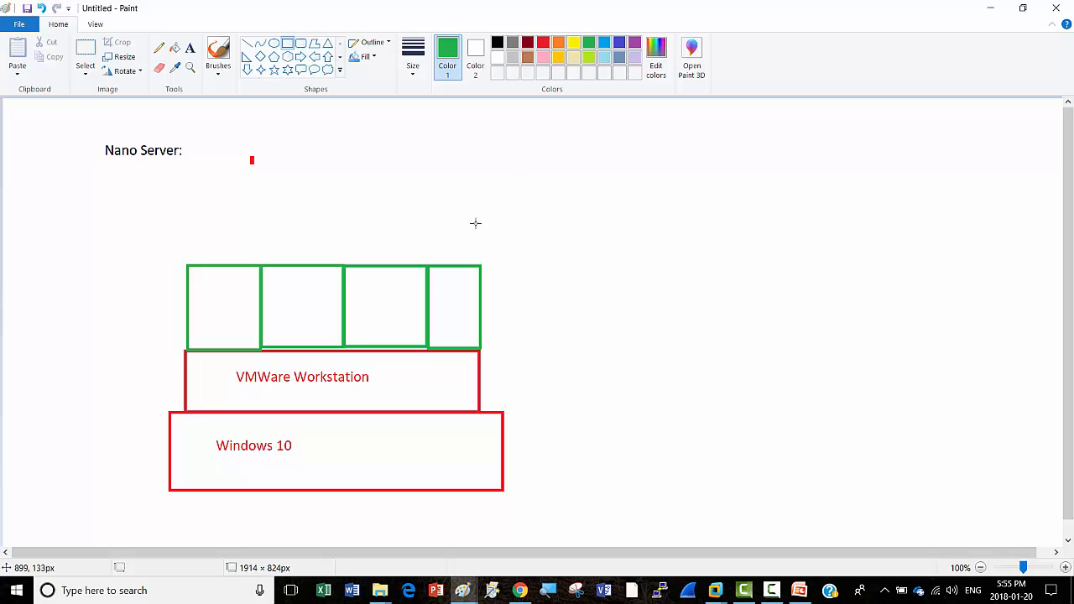
# Step: Label the first two green boxes DC and FS1 with the Text tool
pyautogui.click(191, 48)
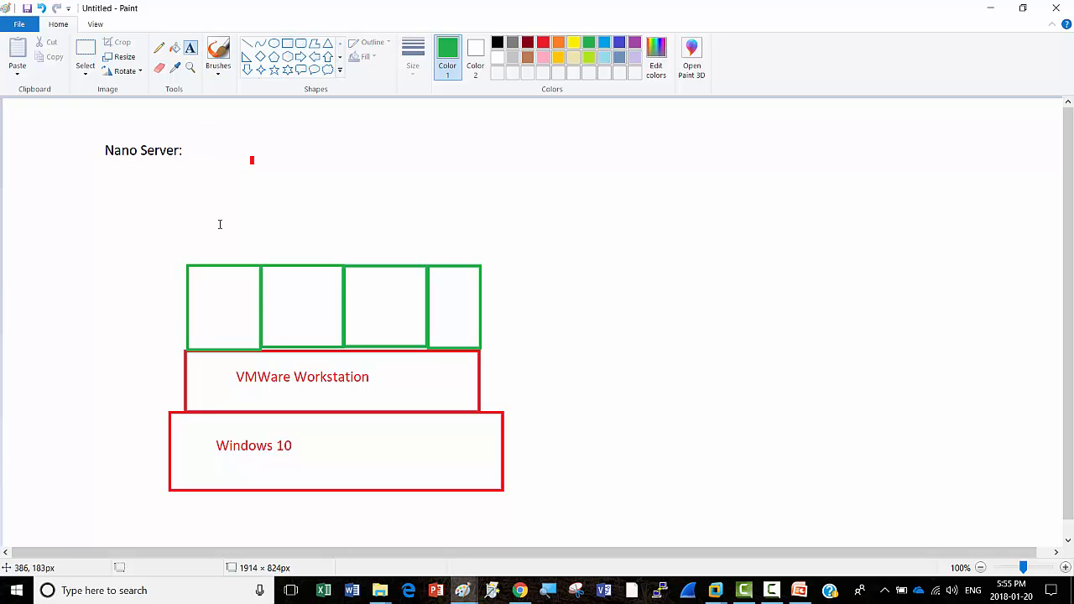
pyautogui.click(209, 304)
pyautogui.write('DC')
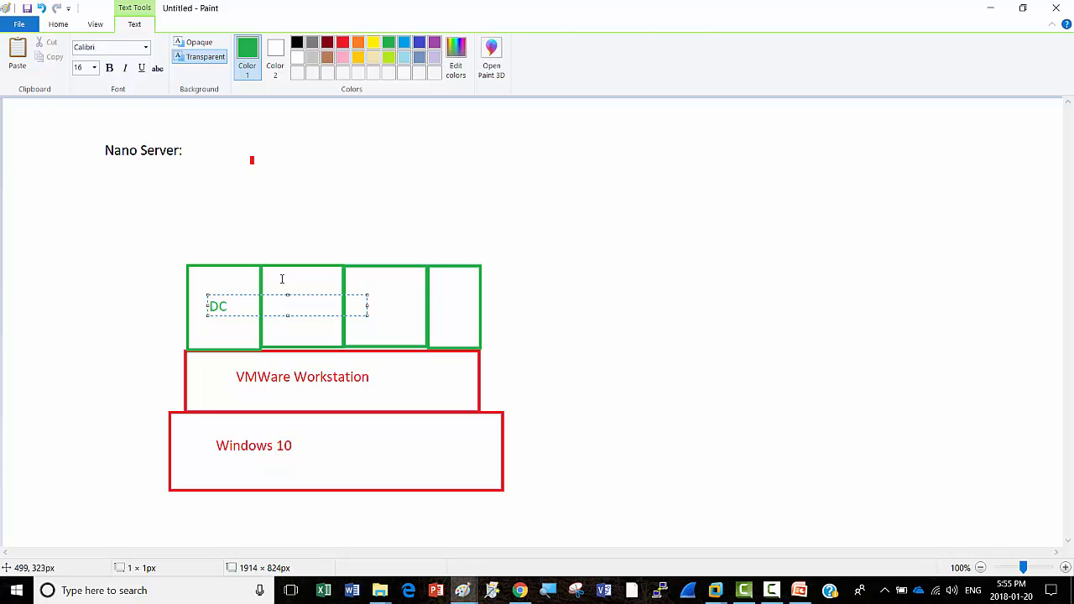
pyautogui.click(287, 304)
pyautogui.click(285, 304)
pyautogui.write('FS')
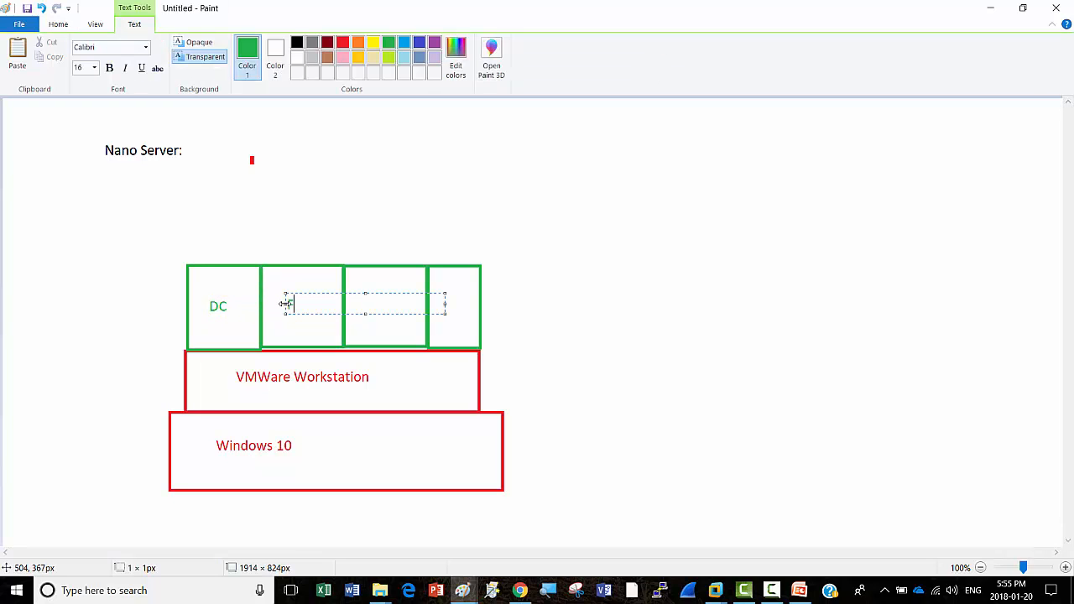
pyautogui.write('1')
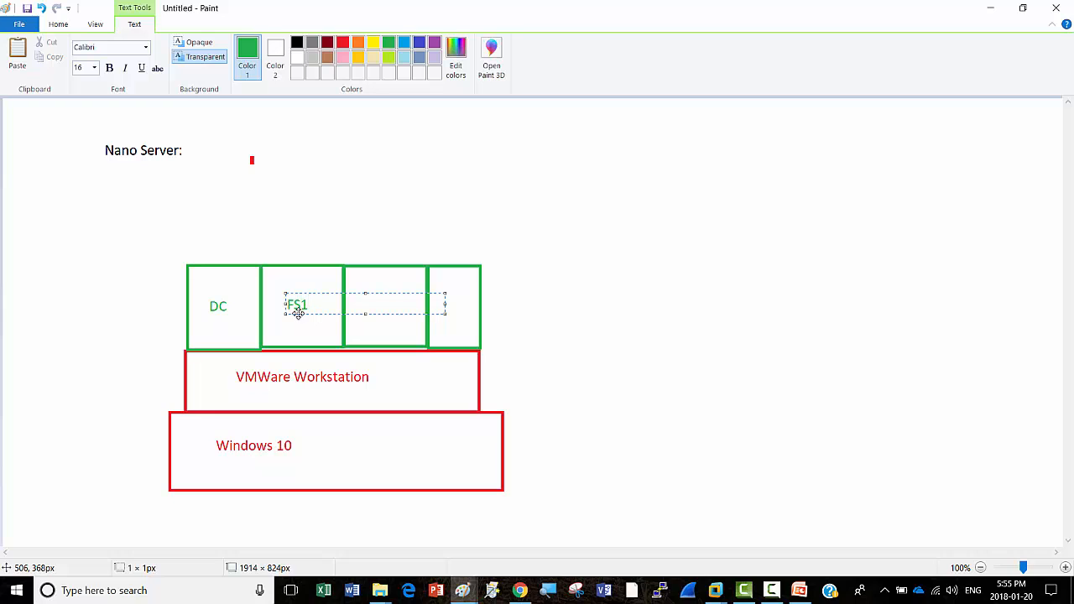
pyautogui.click(370, 323)
# Step: Label the third and fourth green boxes Core and WKS
pyautogui.click(360, 294)
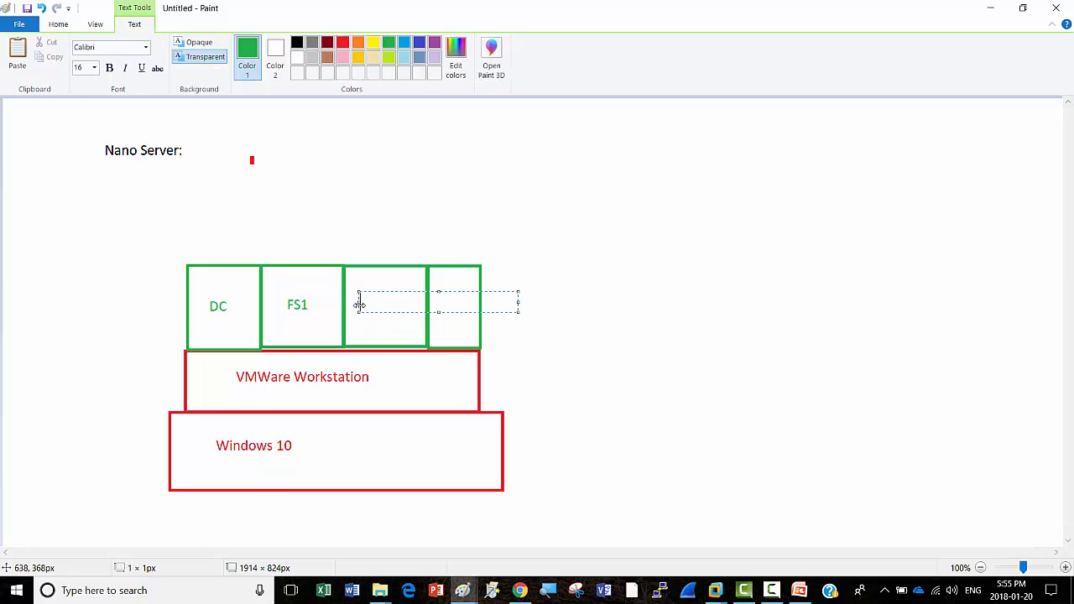
pyautogui.write('Core')
pyautogui.click(435, 303)
pyautogui.click(436, 294)
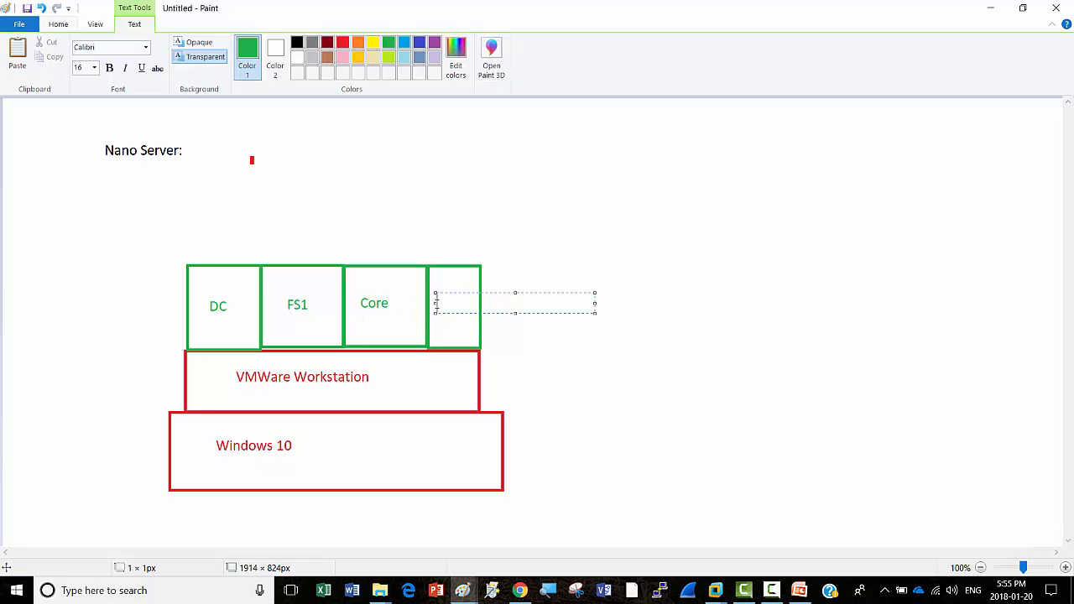
pyautogui.write('WKS')
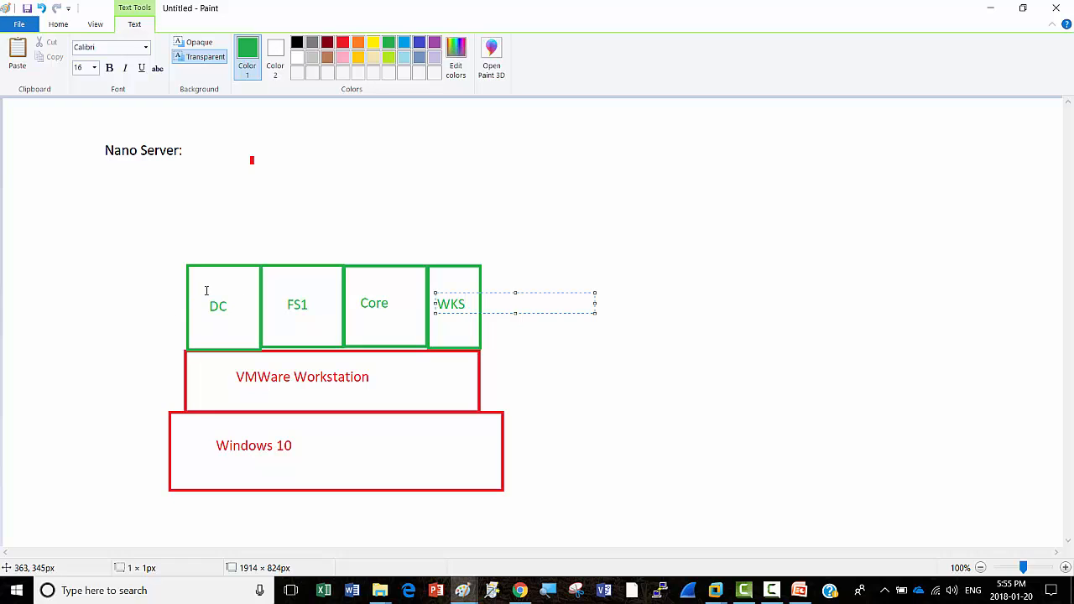
pyautogui.click(210, 290)
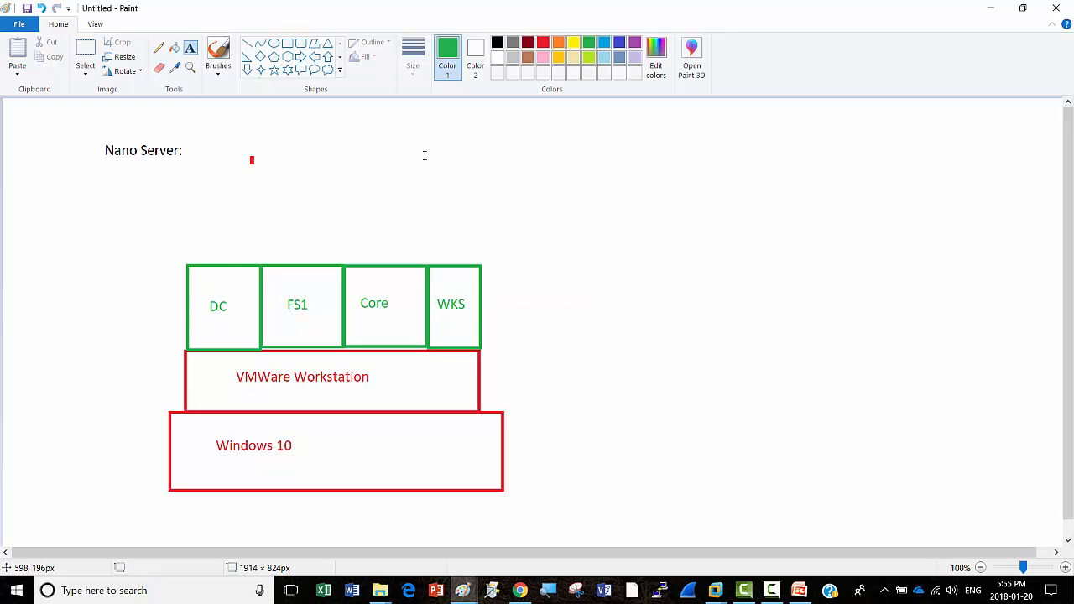
pyautogui.click(288, 43)
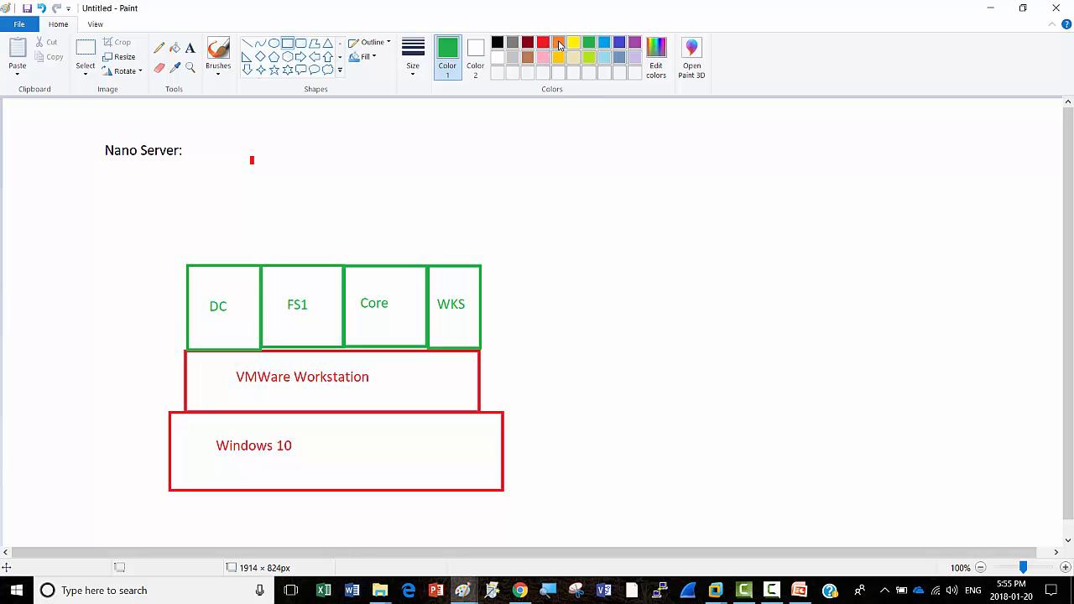
# Step: Draw an orange rectangle directly above the DC box
pyautogui.click(559, 43)
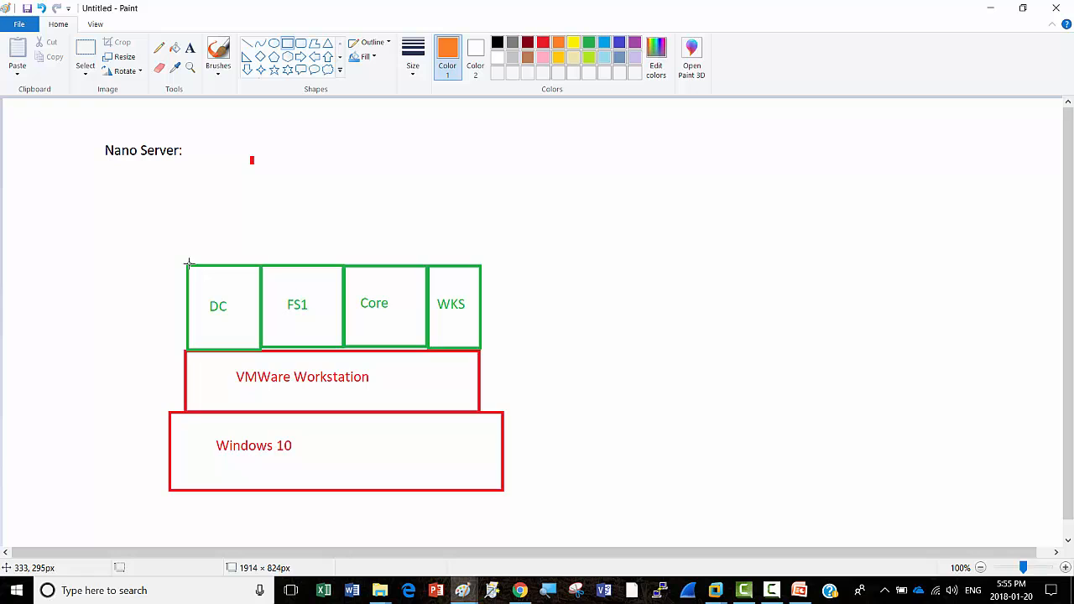
pyautogui.moveTo(188, 264)
pyautogui.mouseDown()
pyautogui.moveTo(203, 248)
pyautogui.moveTo(261, 236)
pyautogui.mouseUp()
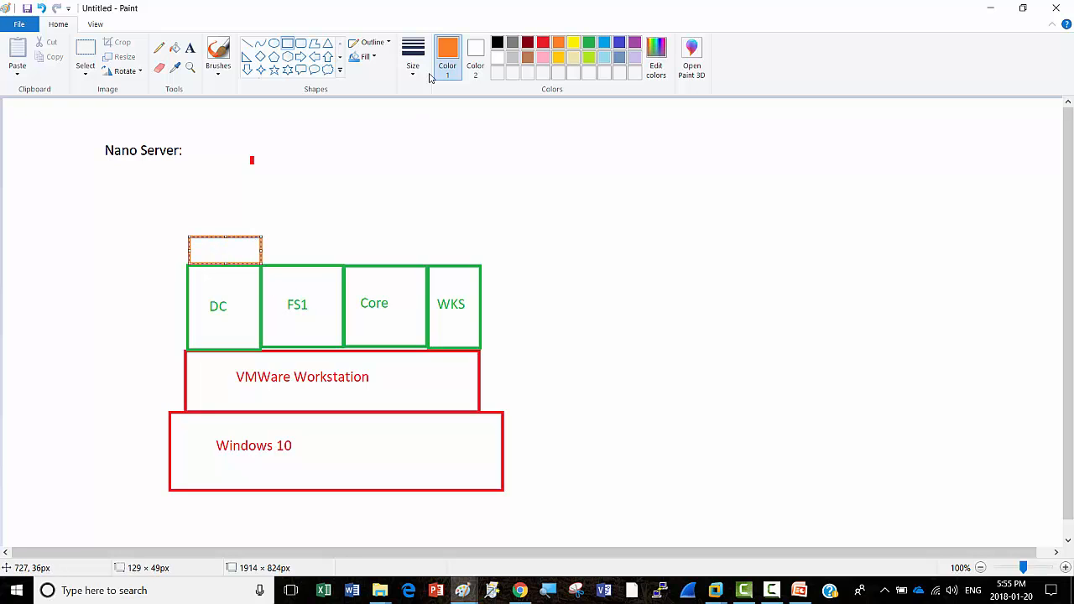
pyautogui.click(188, 221)
# Step: Write the label 'Hyper-V' inside the orange box
pyautogui.click(190, 48)
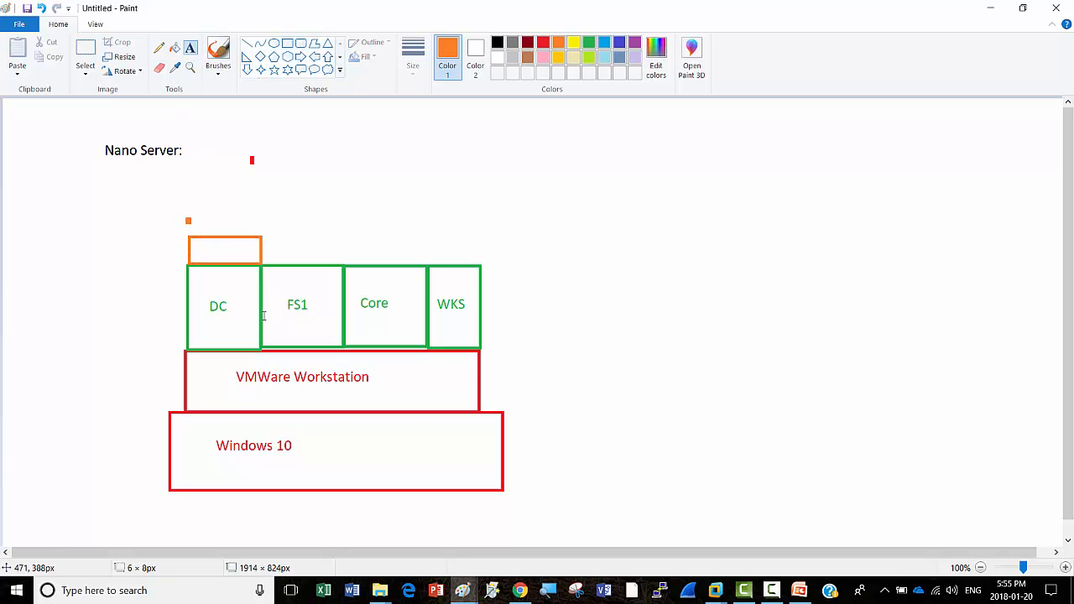
pyautogui.click(195, 247)
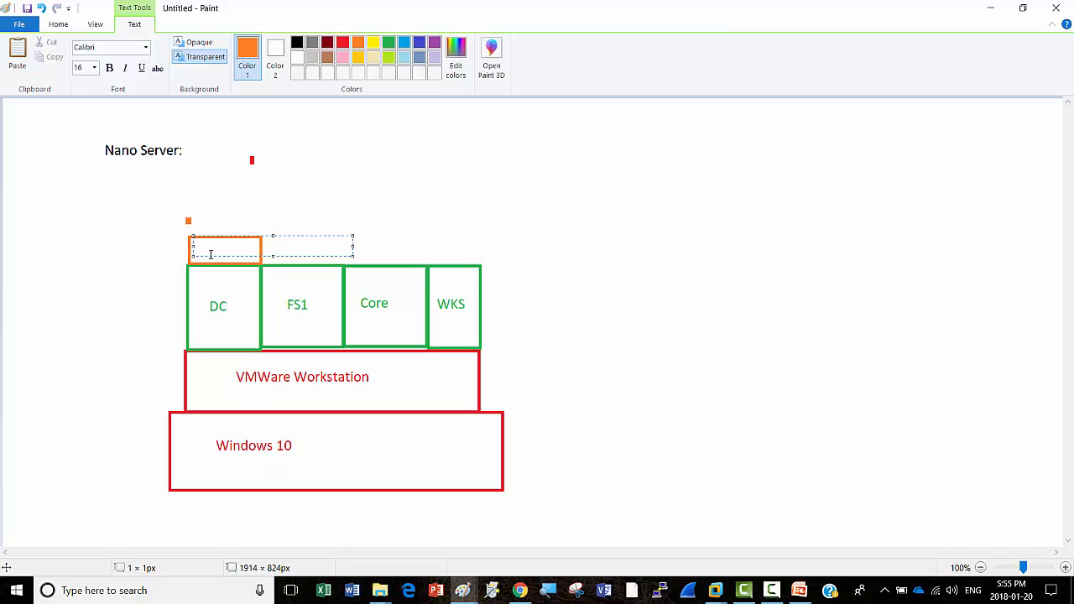
pyautogui.write('Hyper-V')
pyautogui.click(618, 307)
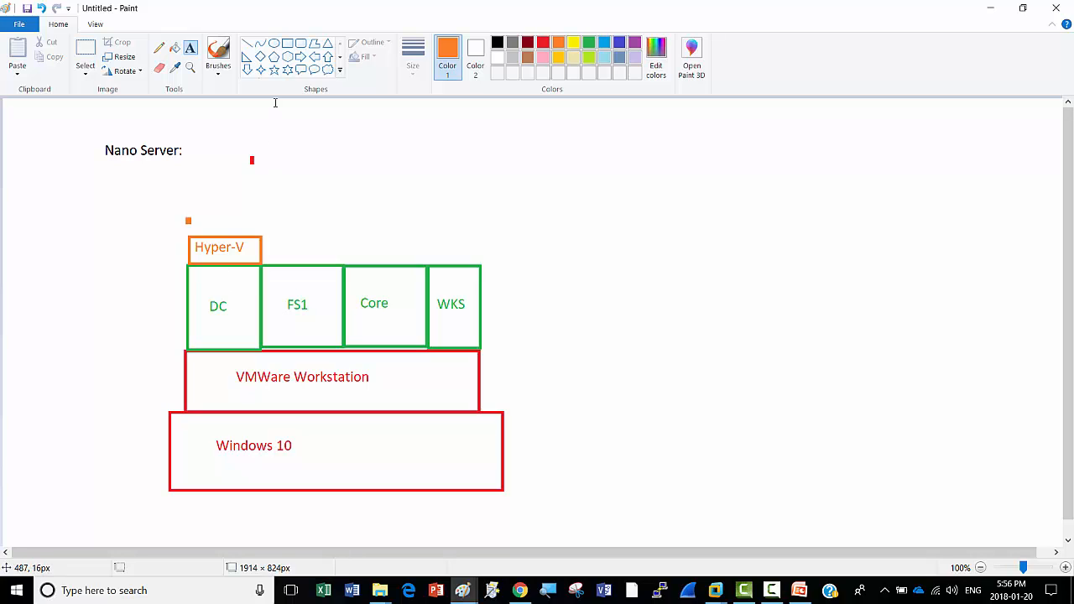
# Step: Draw the first two narrow dark-red rectangles side by side above Hyper-V
pyautogui.click(287, 43)
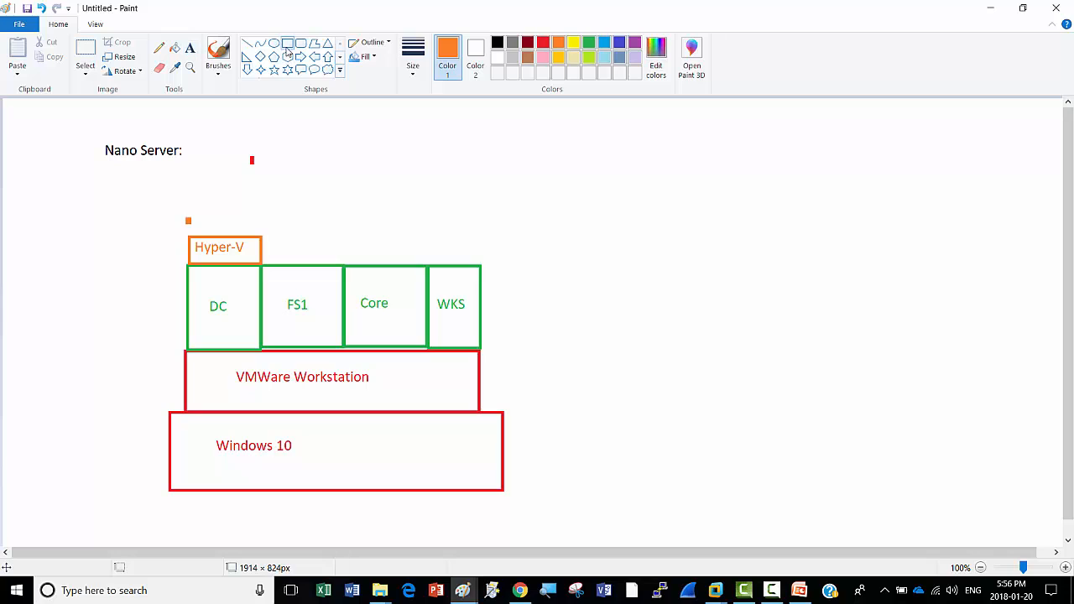
pyautogui.click(528, 43)
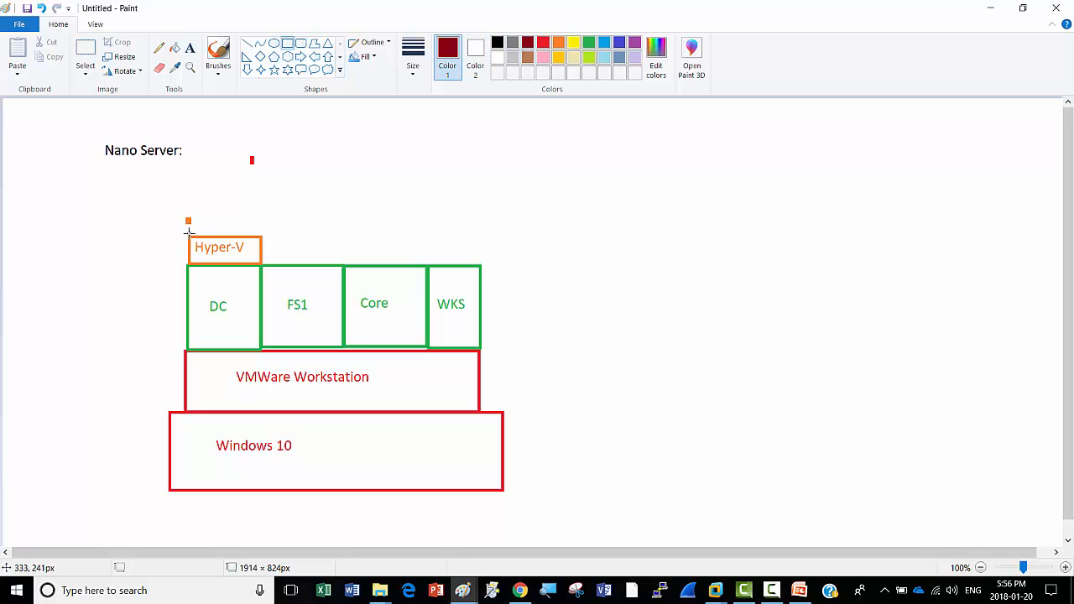
pyautogui.moveTo(188, 219)
pyautogui.mouseDown()
pyautogui.moveTo(189, 228)
pyautogui.moveTo(203, 193)
pyautogui.mouseUp()
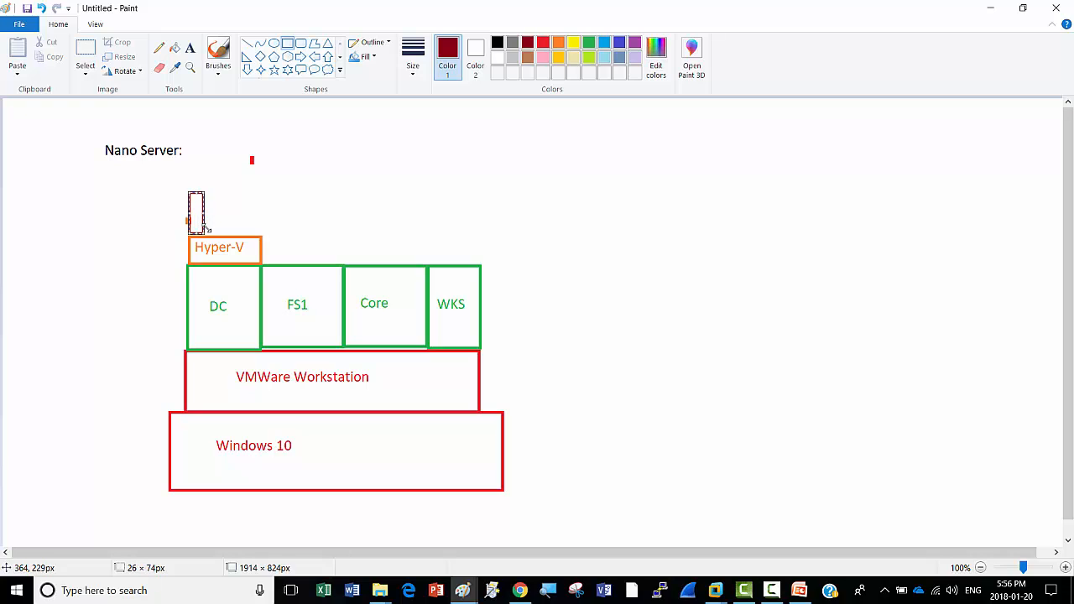
pyautogui.click(216, 224)
pyautogui.moveTo(205, 234); pyautogui.dragTo(223, 193)
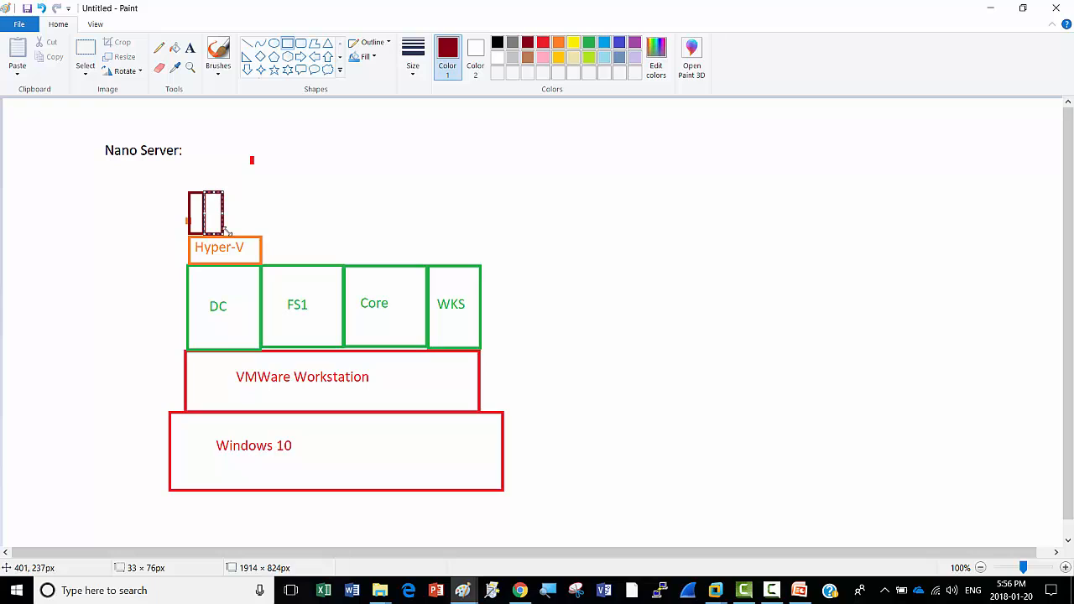
pyautogui.click(259, 223)
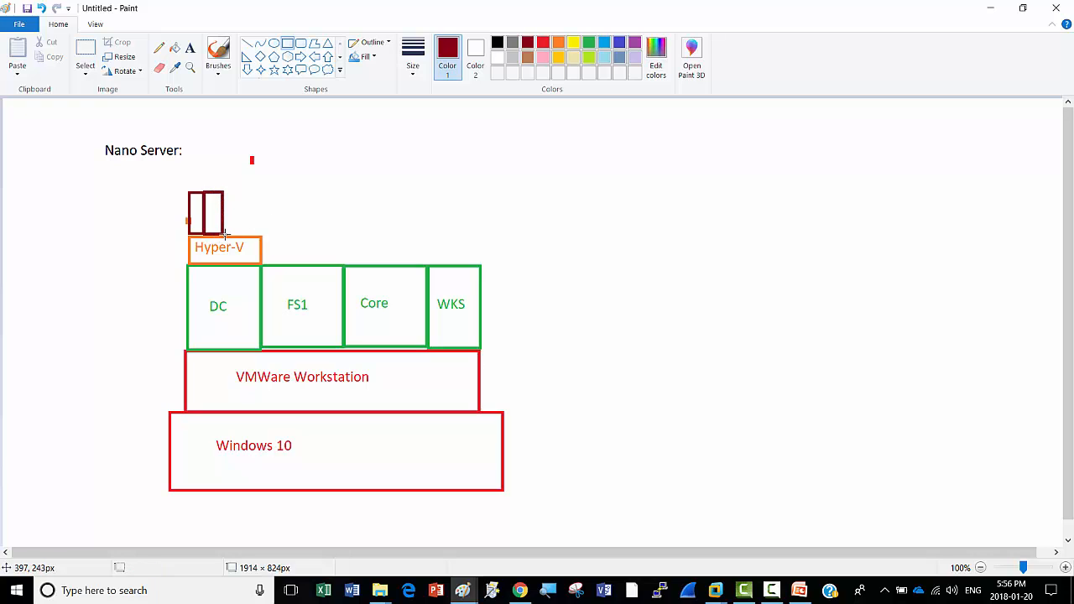
# Step: Add the third and fourth dark-red rectangles, then minimize Paint
pyautogui.moveTo(223, 236)
pyautogui.mouseDown()
pyautogui.moveTo(229, 192)
pyautogui.moveTo(239, 193)
pyautogui.mouseUp()
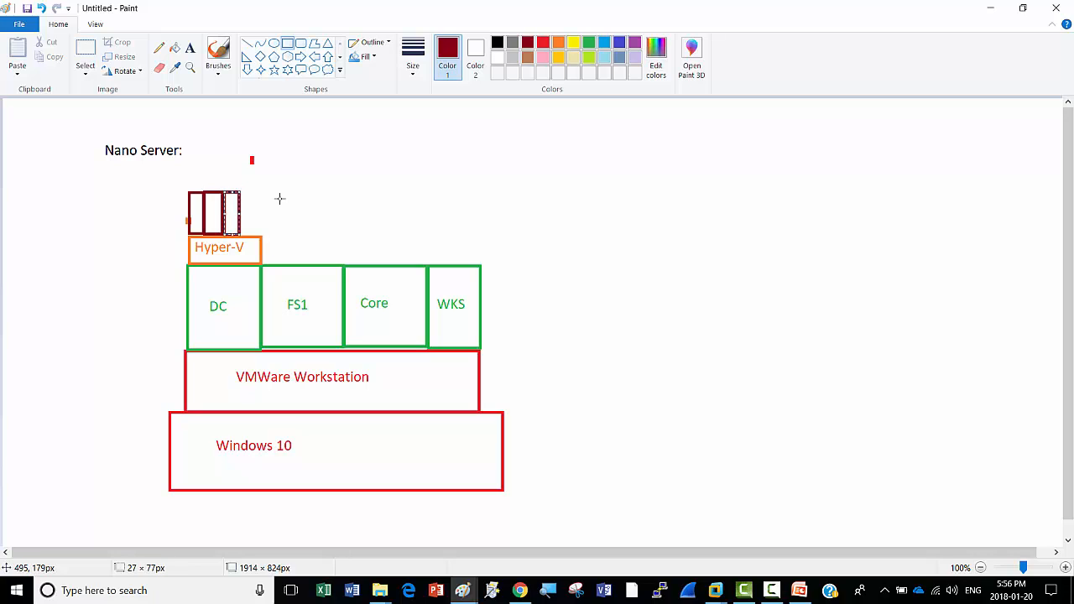
pyautogui.click(240, 236)
pyautogui.moveTo(242, 236); pyautogui.dragTo(258, 189)
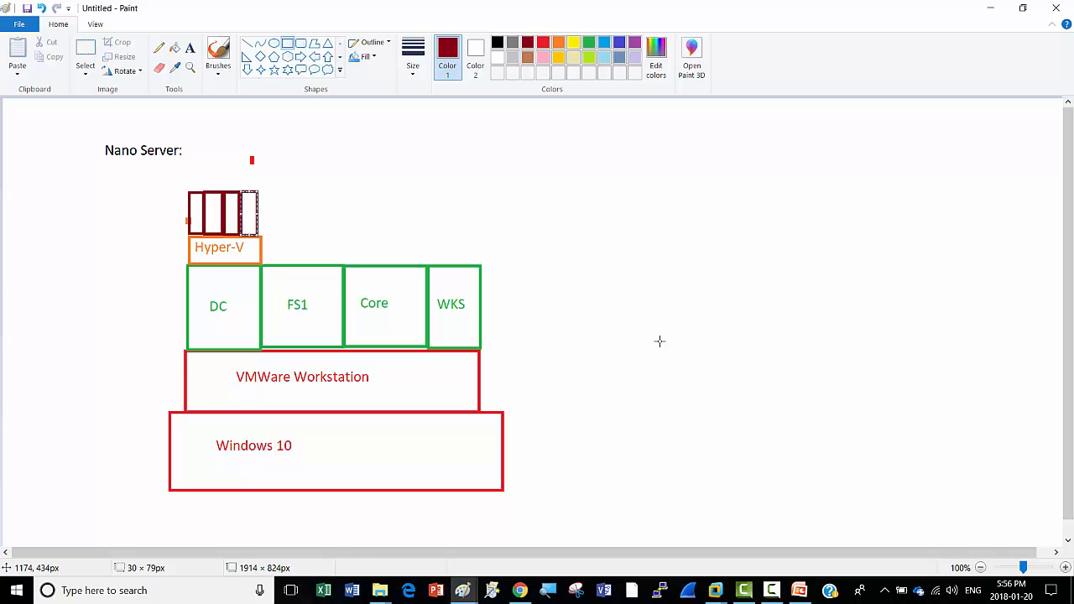
pyautogui.click(659, 341)
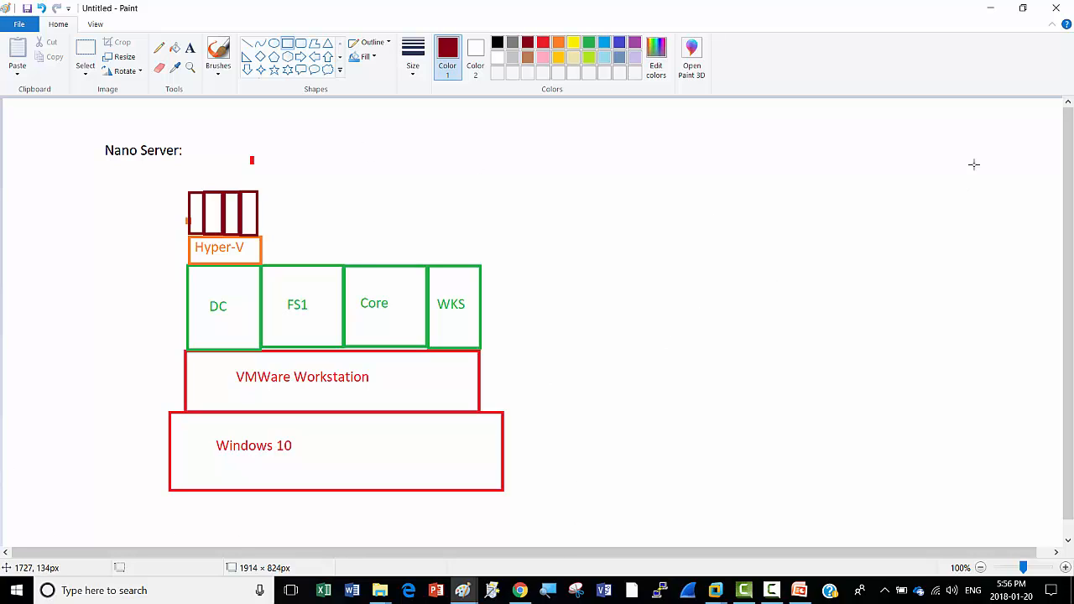
pyautogui.click(991, 10)
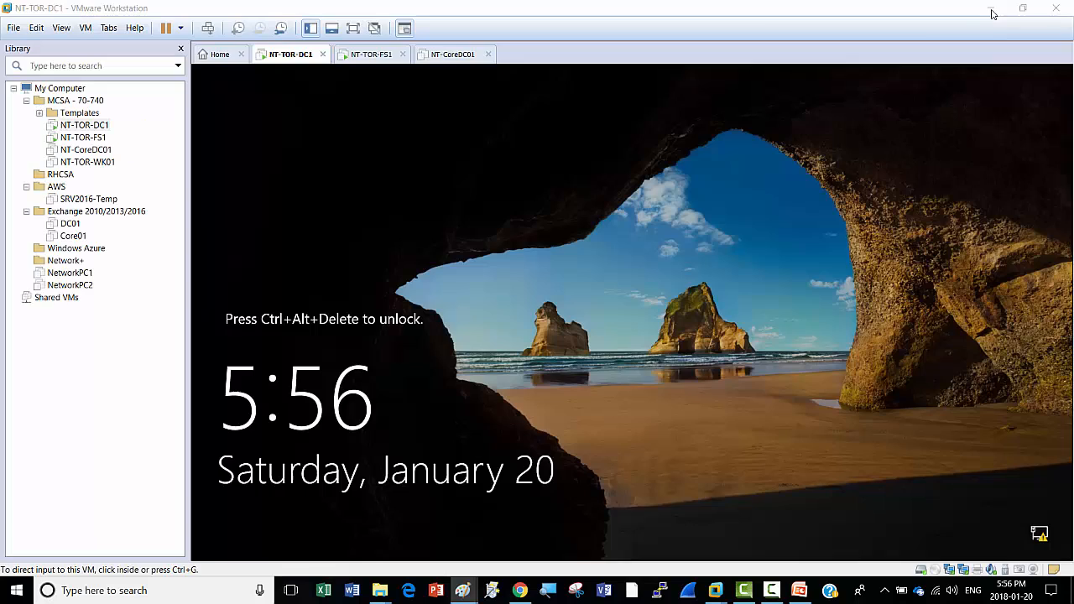
# Step: Send Ctrl+Alt+Del to NT-TOR-DC1 and sign in with the administrator password
pyautogui.click(207, 28)
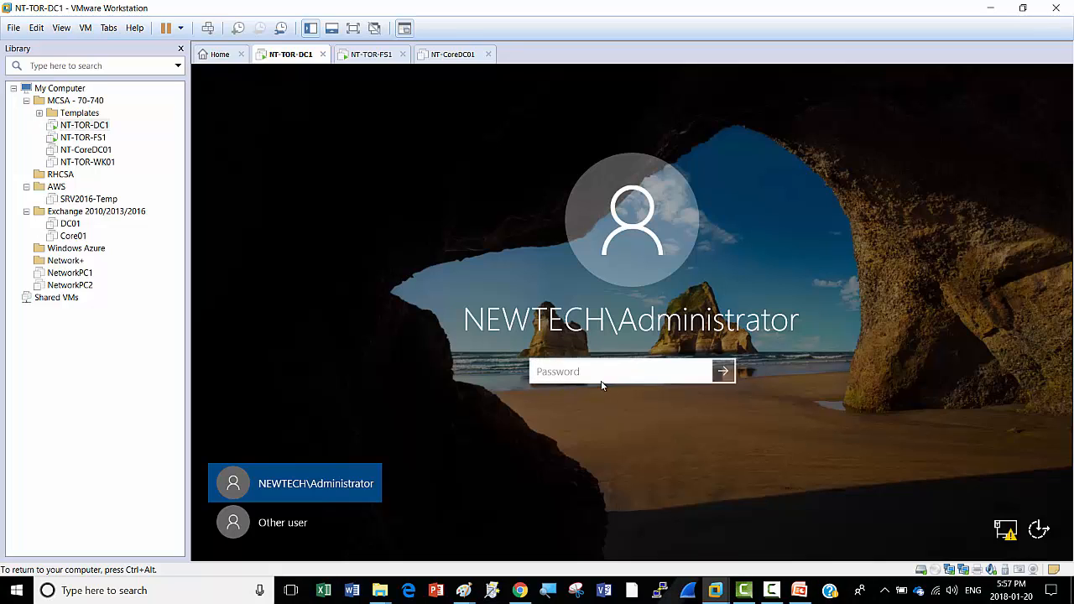
pyautogui.write('•••••••')
pyautogui.press('Return')
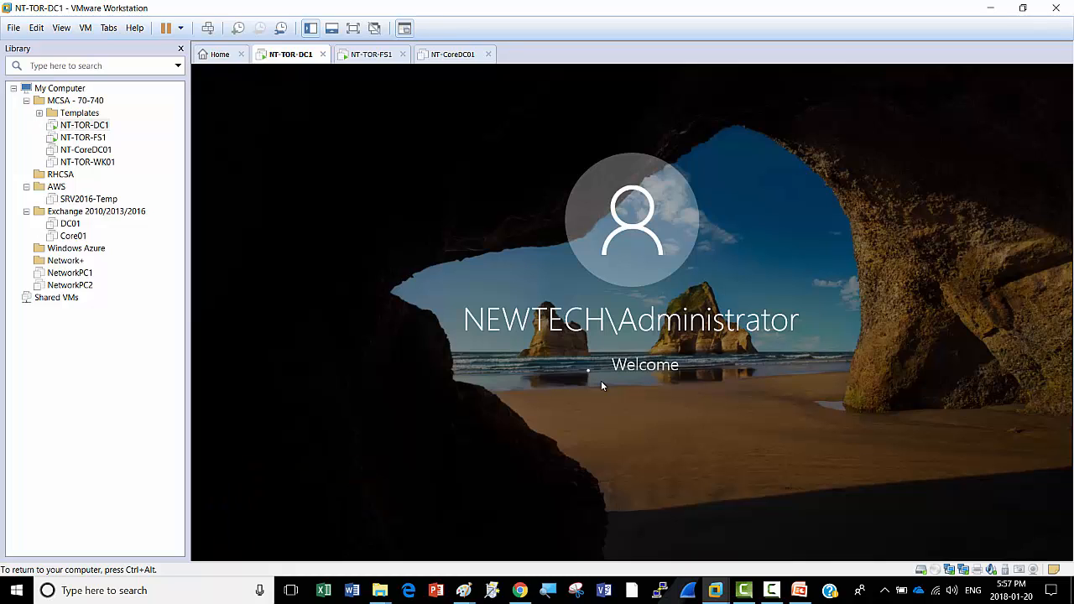
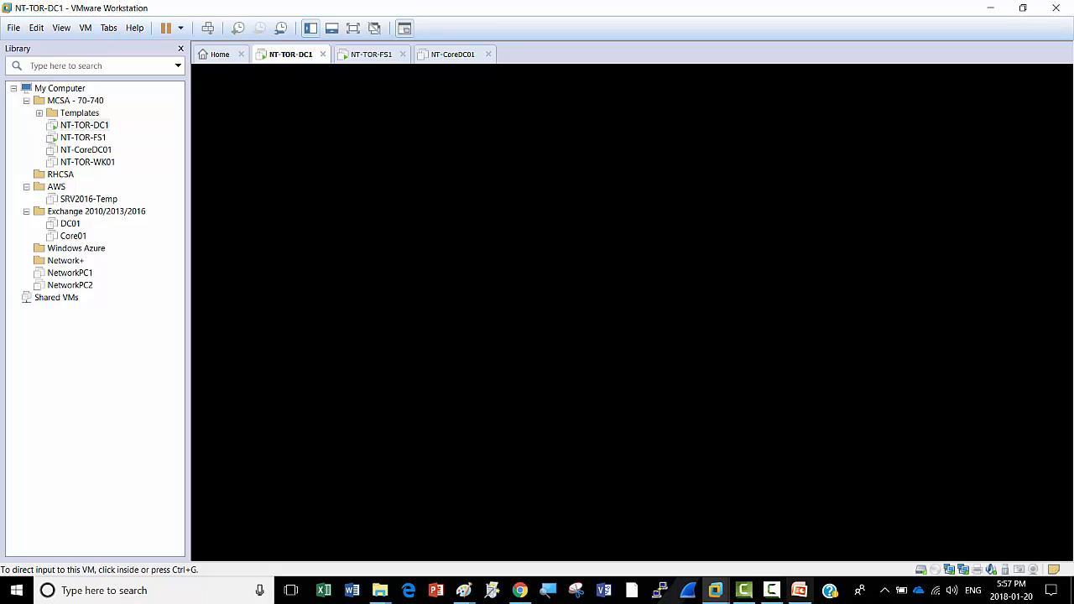
# Step: Send Ctrl+Alt+Del to NT-TOR-DC1 and choose Switch user to reach the sign-in screen
pyautogui.moveTo(772, 592)
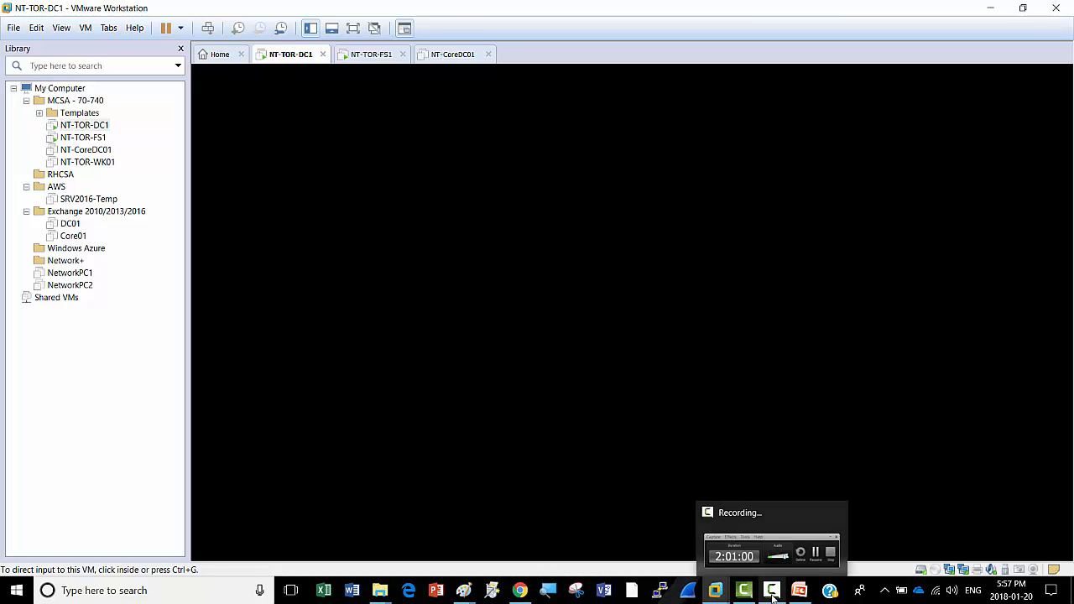
pyautogui.click(772, 593)
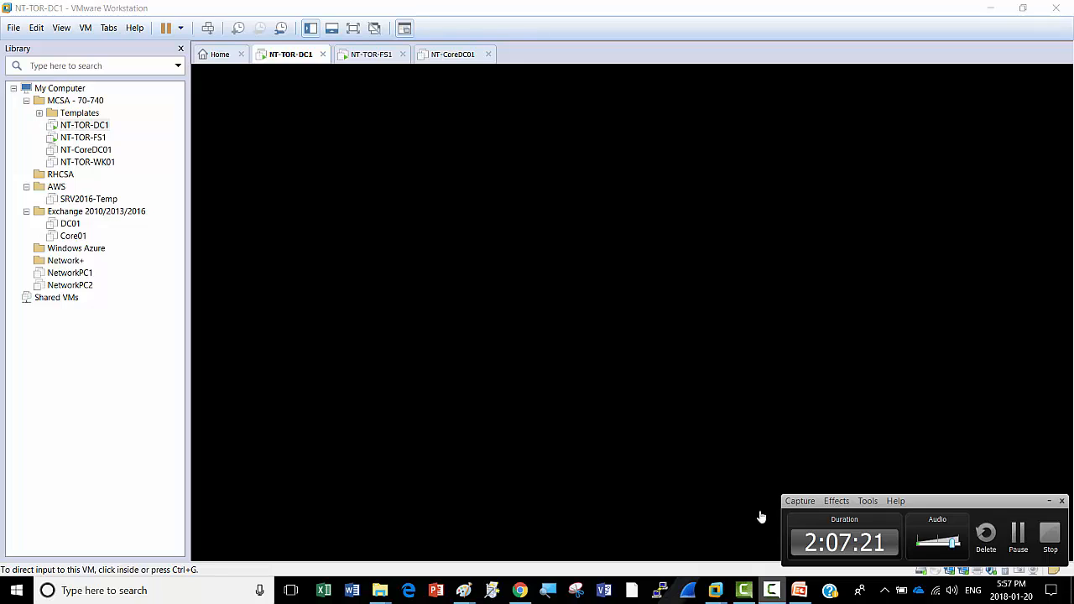
pyautogui.click(773, 428)
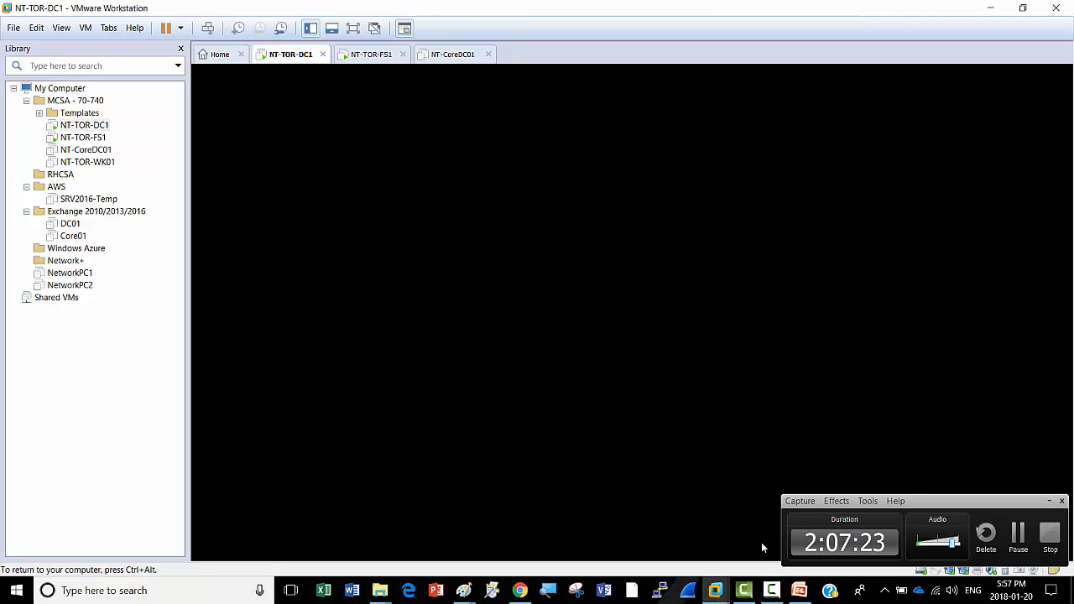
pyautogui.click(772, 591)
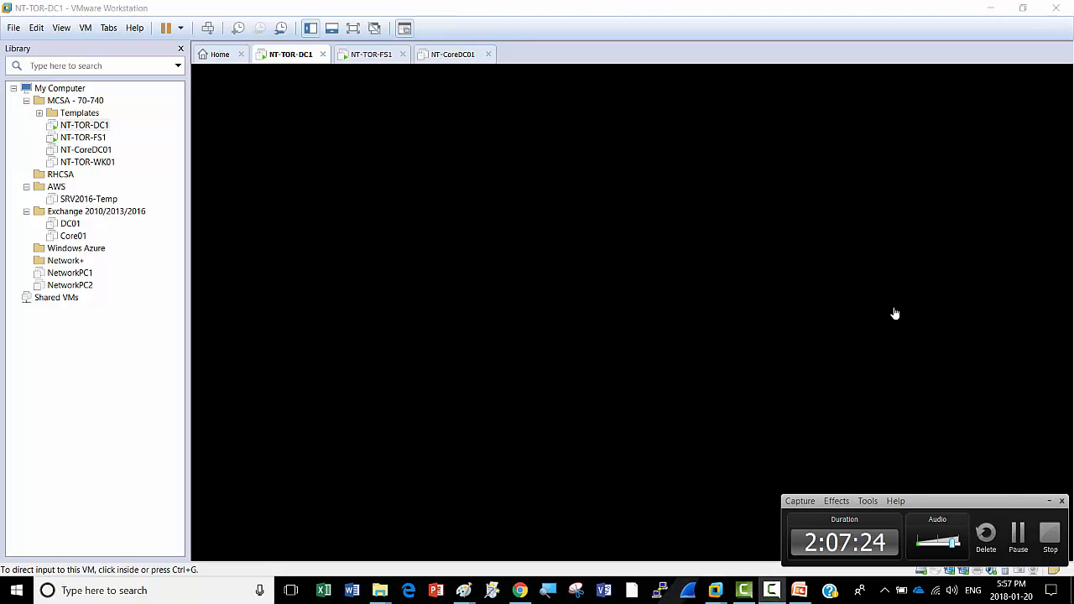
pyautogui.click(1016, 544)
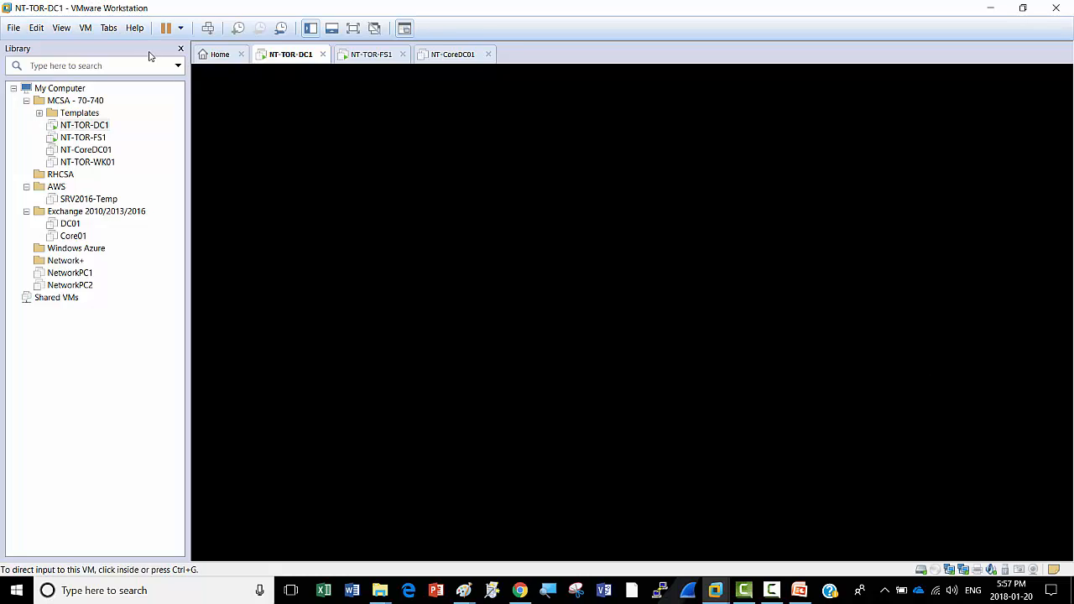
pyautogui.click(207, 29)
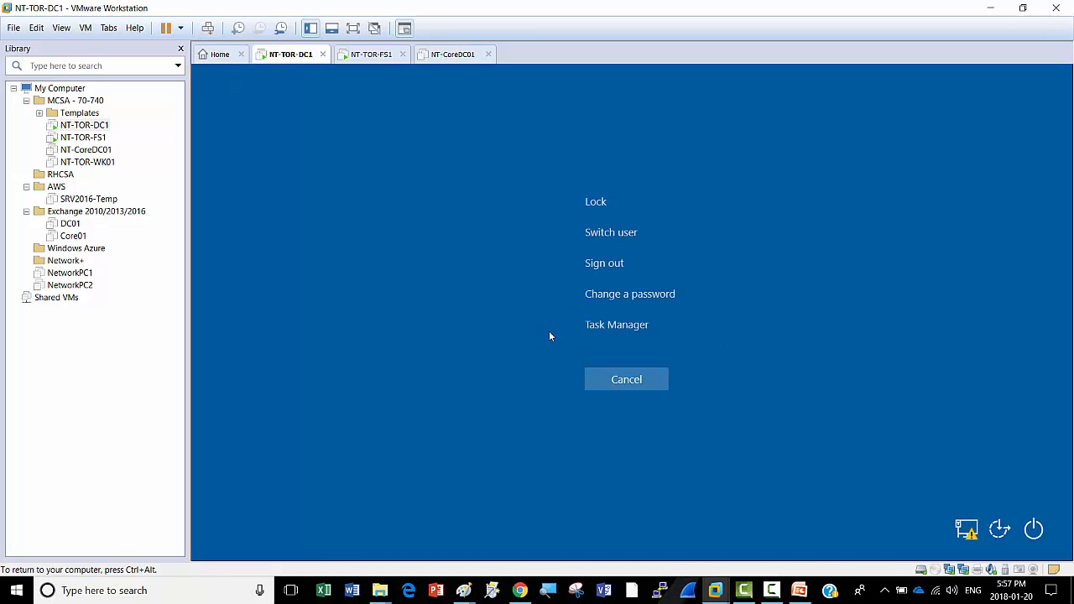
pyautogui.click(619, 386)
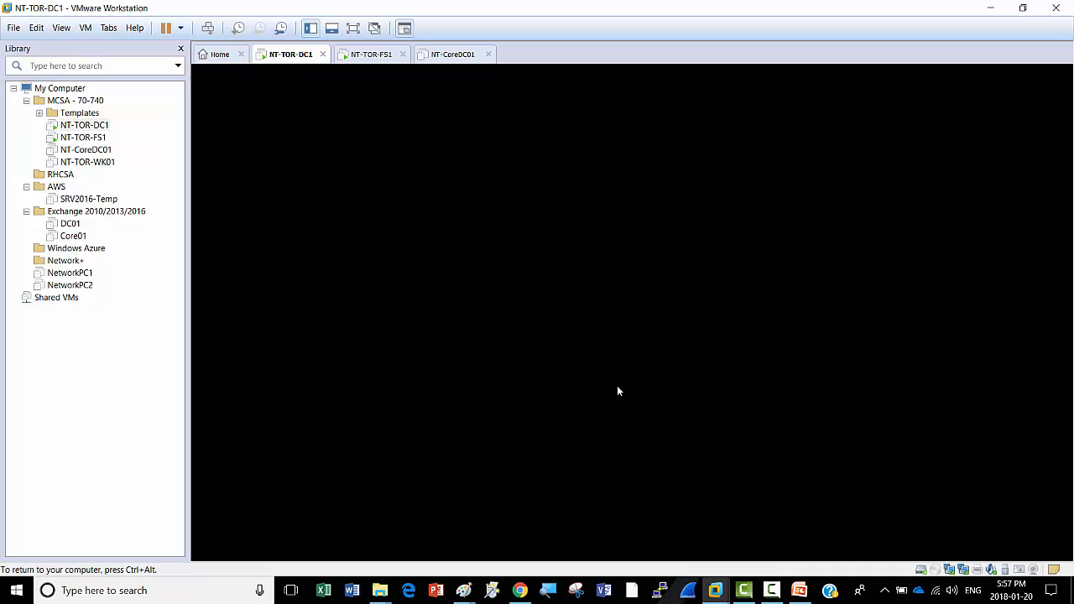
pyautogui.click(209, 29)
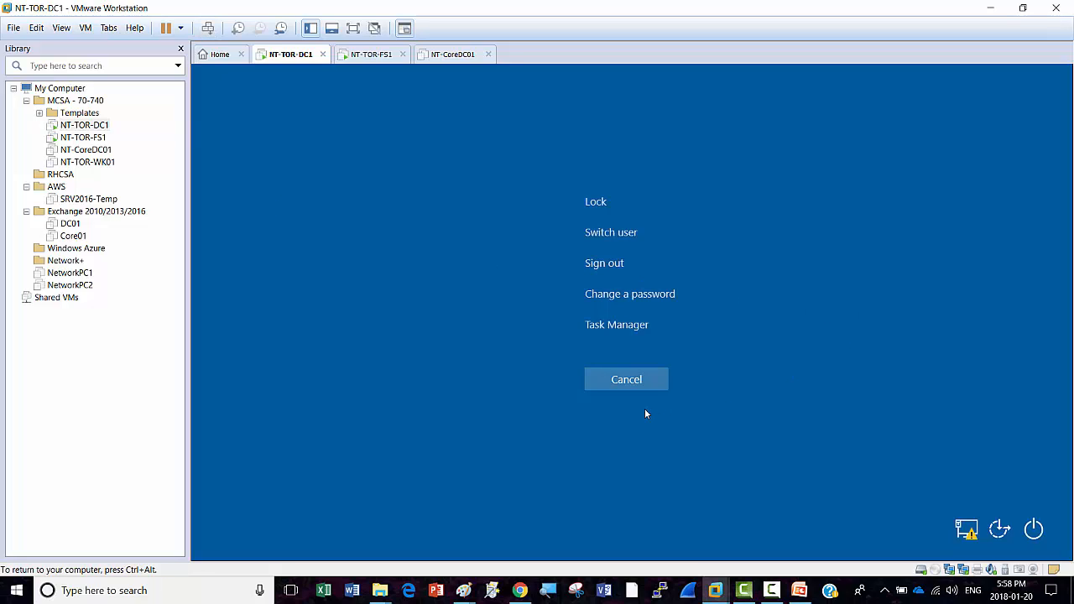
pyautogui.click(602, 233)
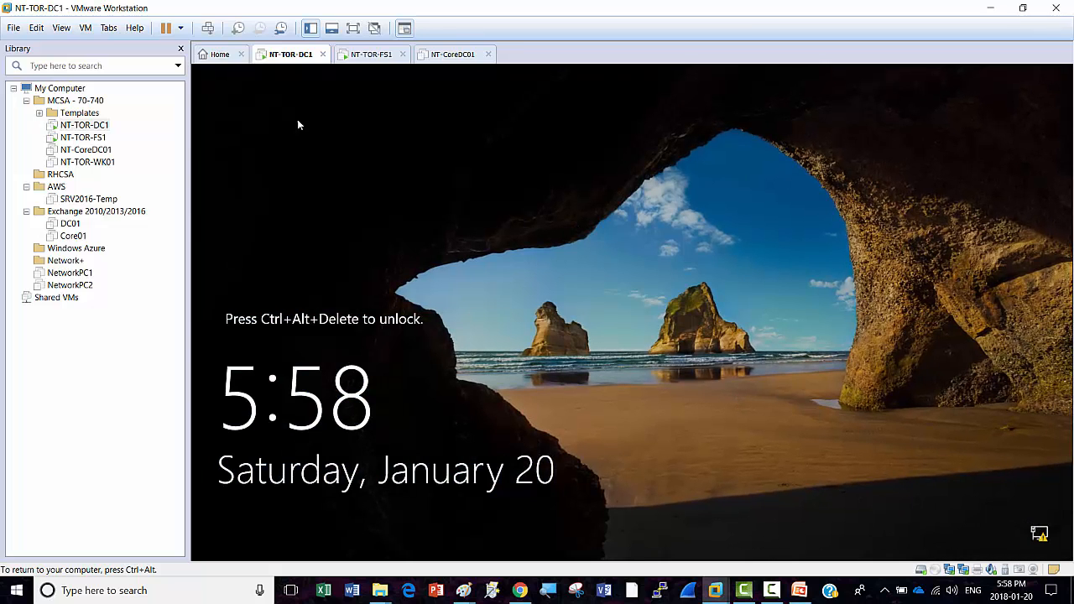
# Step: Sign in as Administrator with the account password, then release input with Ctrl+Alt
pyautogui.click(207, 28)
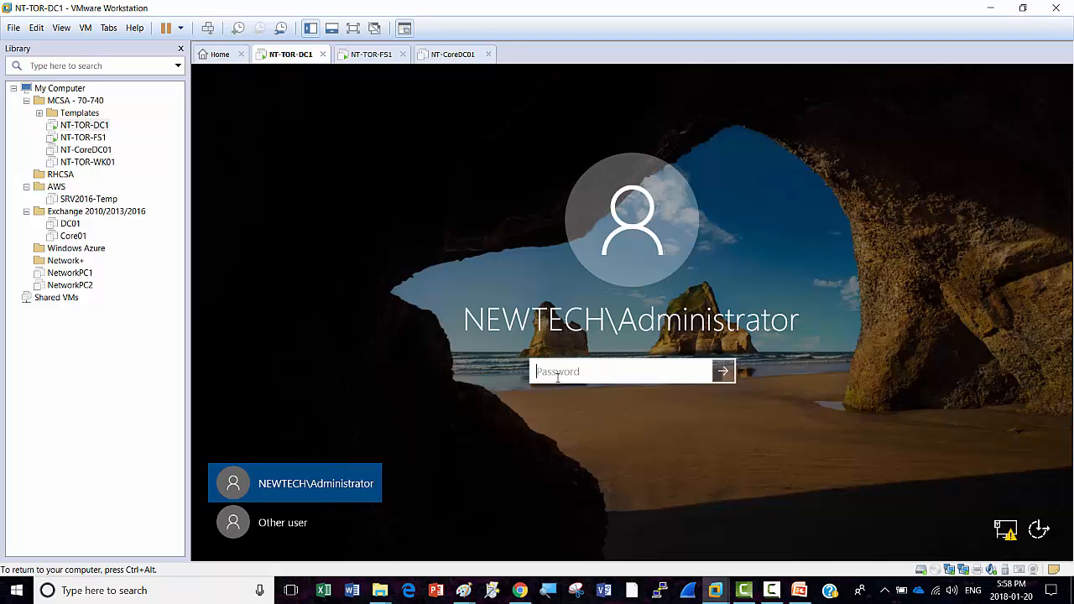
pyautogui.write('•••')
pyautogui.press('Return')
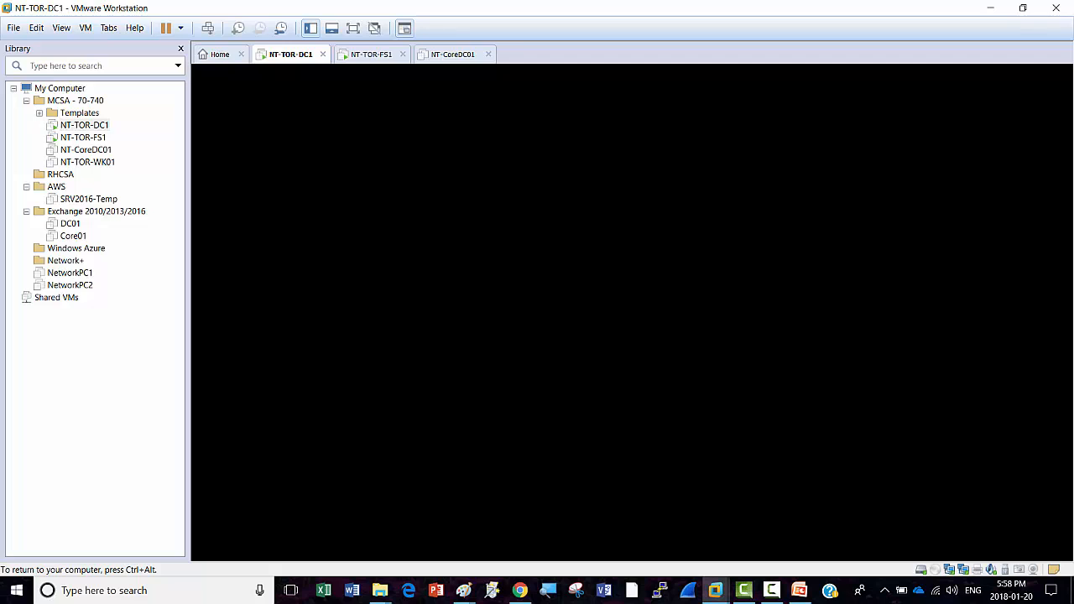
pyautogui.hotkey('ctrl', 'alt')
pyautogui.click(772, 589)
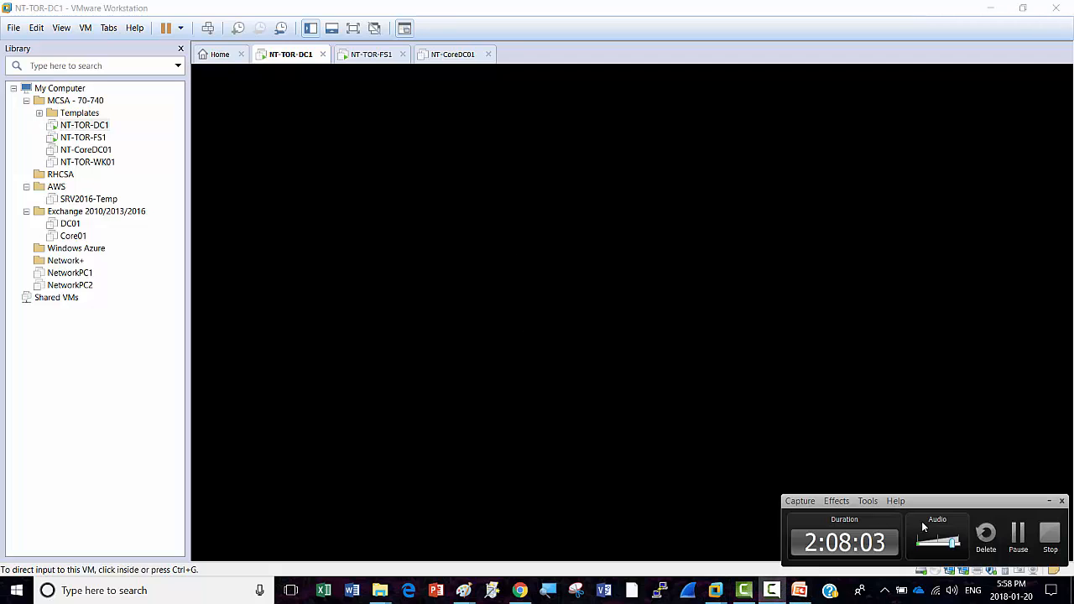
# Step: Close the finished Add Roles and Features Wizard and launch Hyper-V Manager from Server Manager's Tools
pyautogui.click(1018, 534)
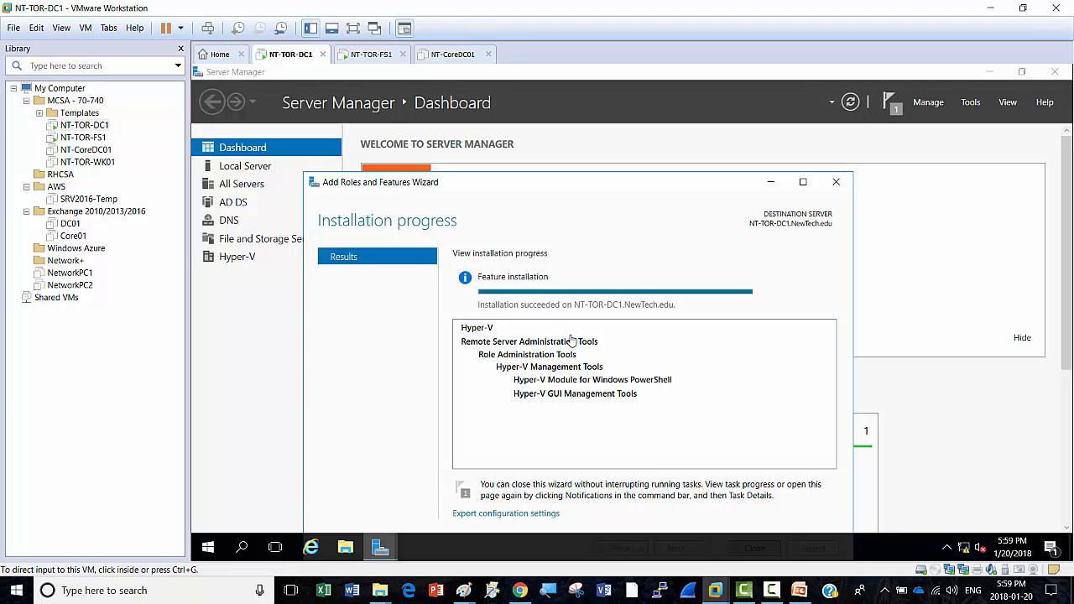
pyautogui.click(635, 316)
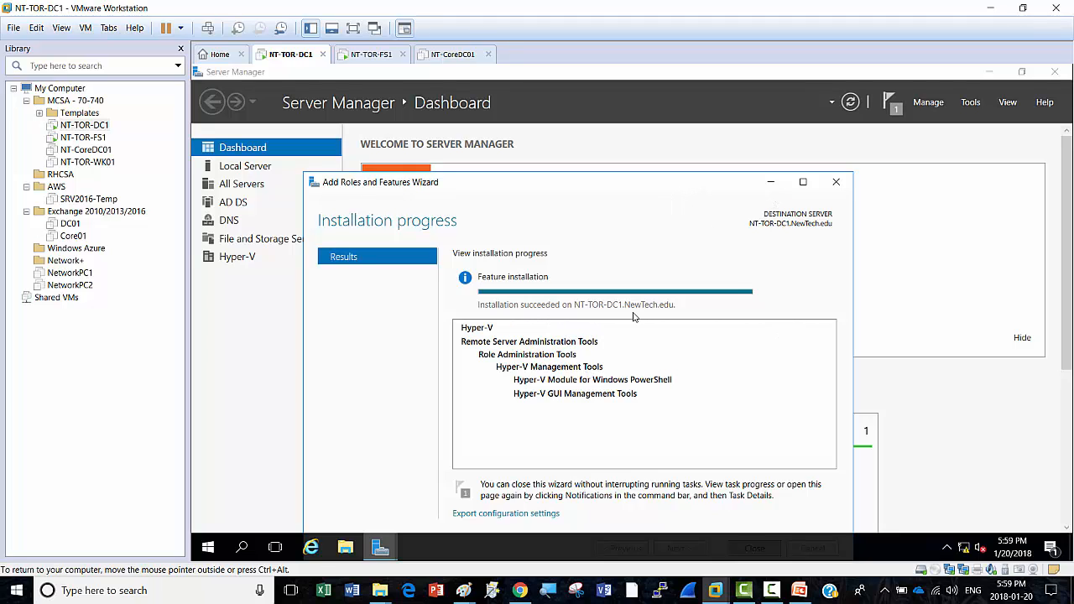
pyautogui.click(802, 182)
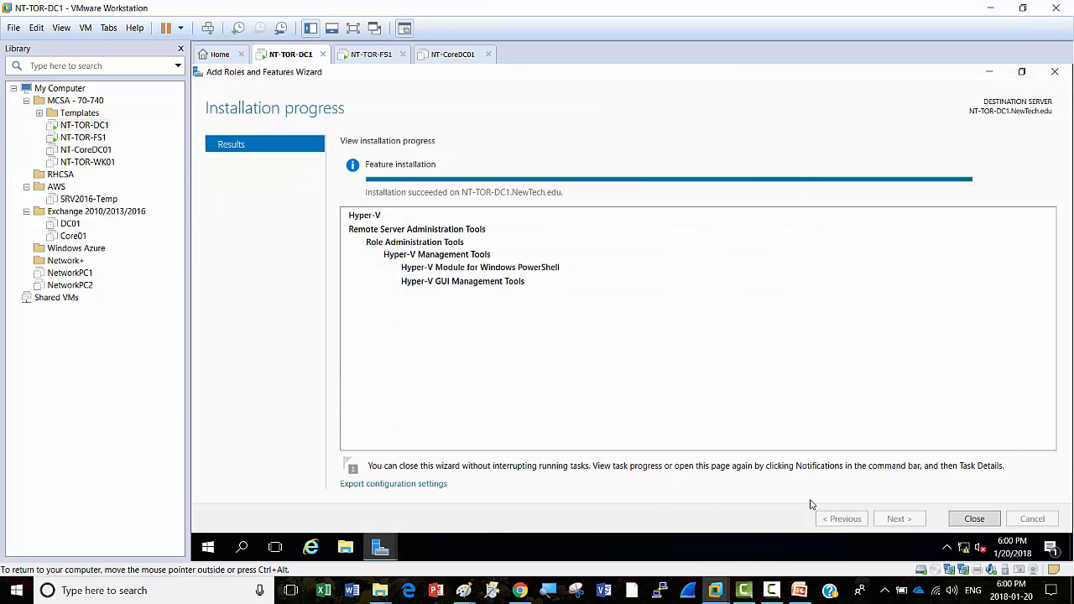
pyautogui.click(976, 520)
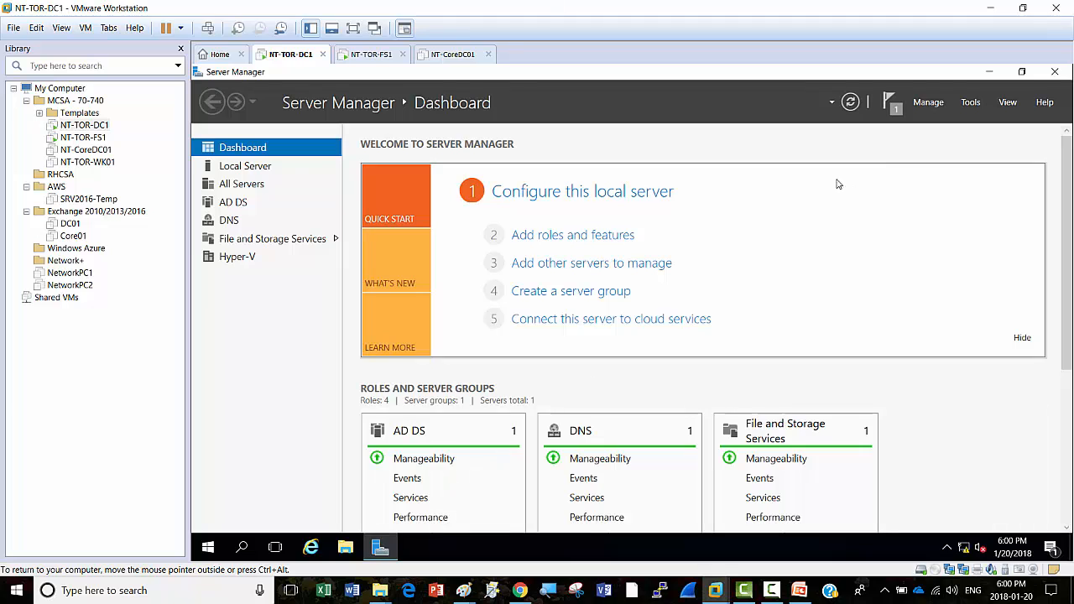
pyautogui.click(970, 103)
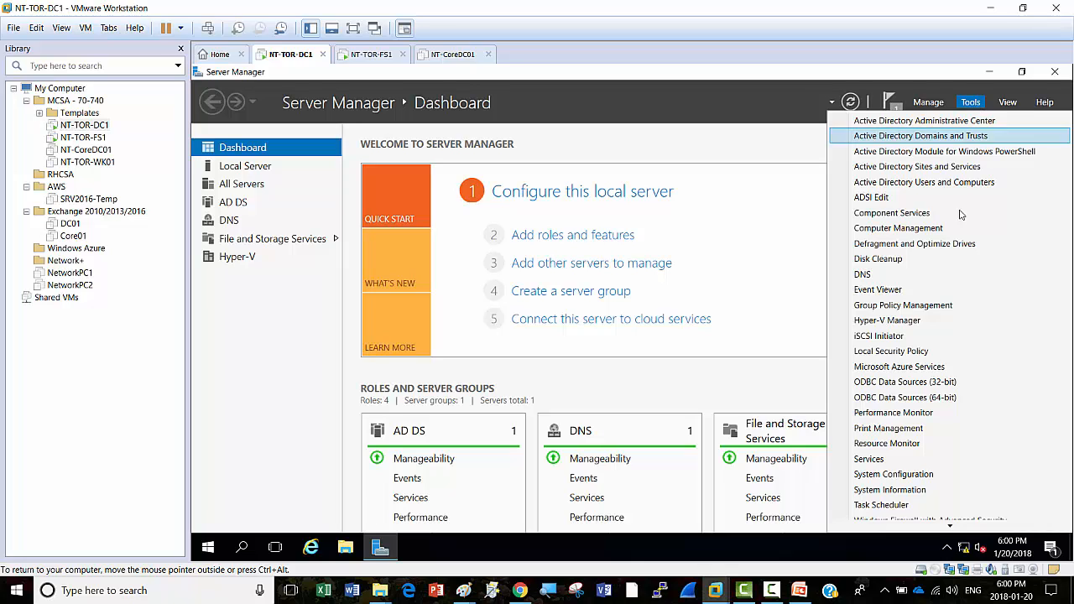
pyautogui.click(906, 324)
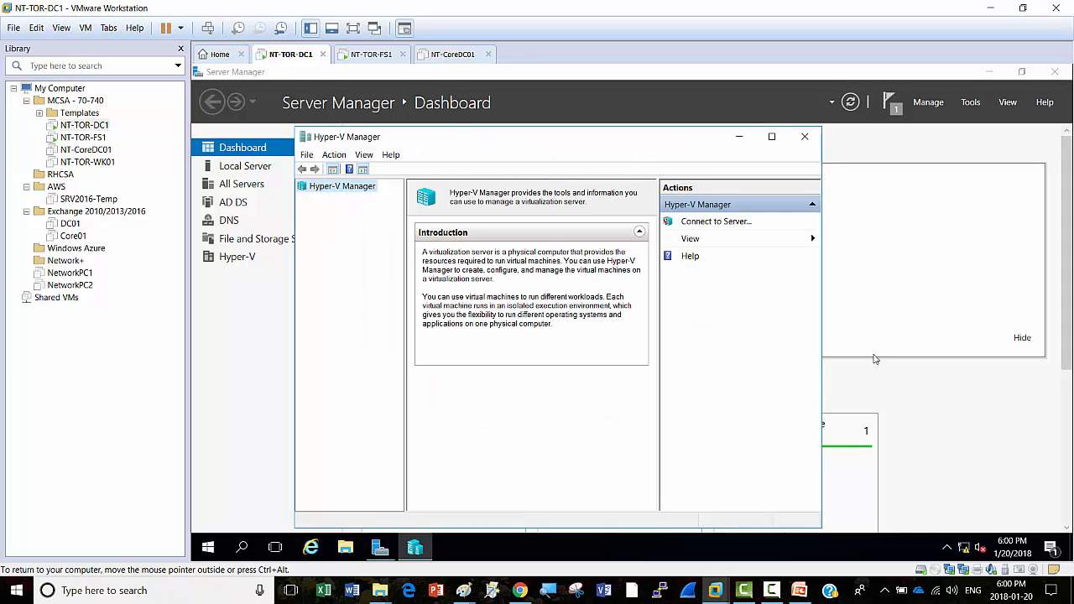
# Step: Maximize Hyper-V Manager and connect it to the local computer, NT-TOR-DC1
pyautogui.click(771, 136)
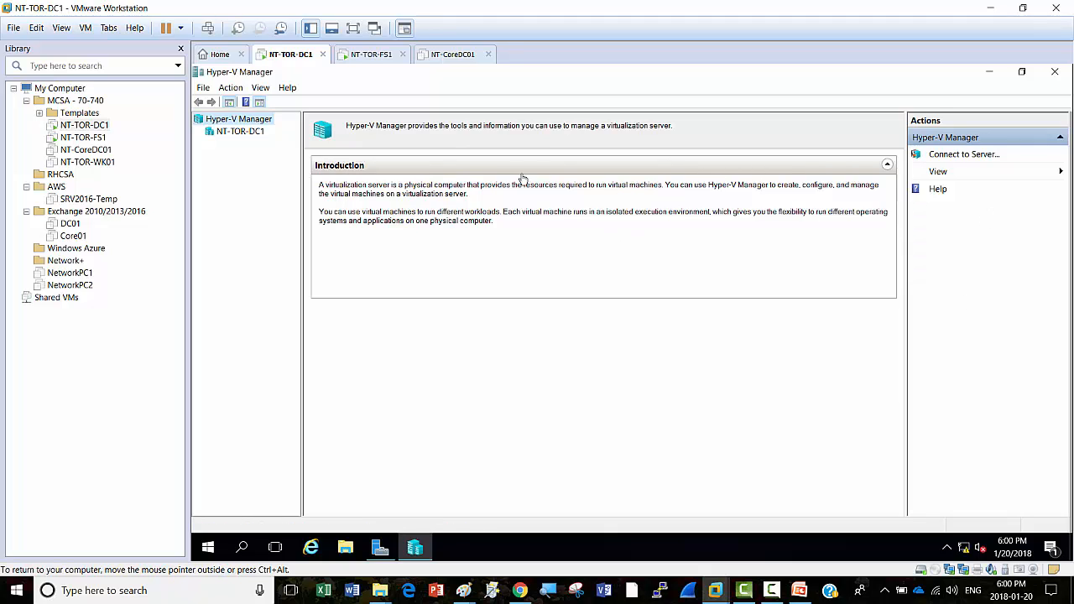
pyautogui.click(231, 89)
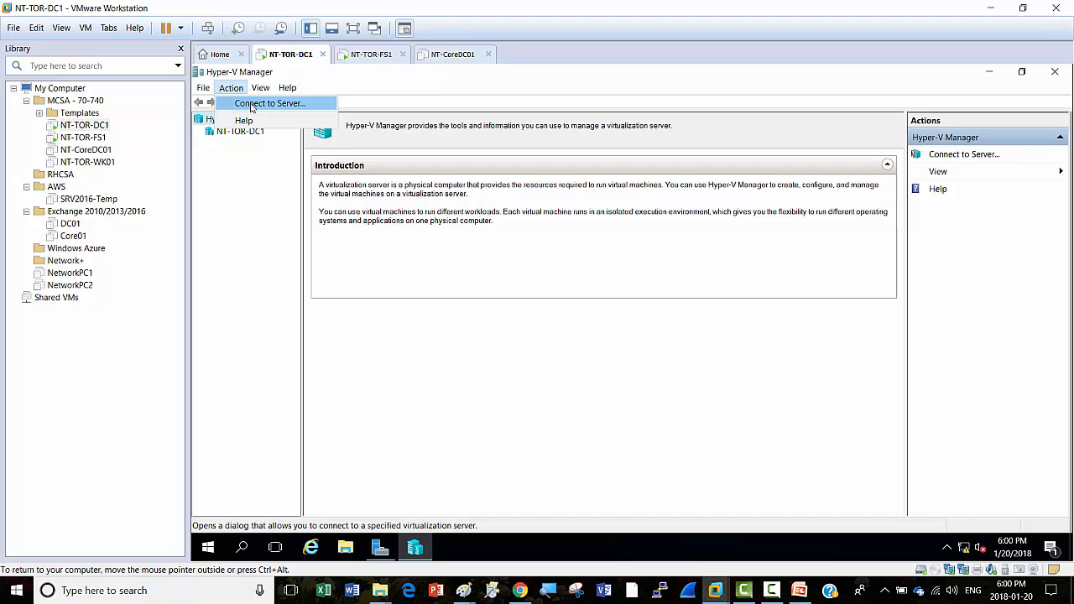
pyautogui.click(251, 104)
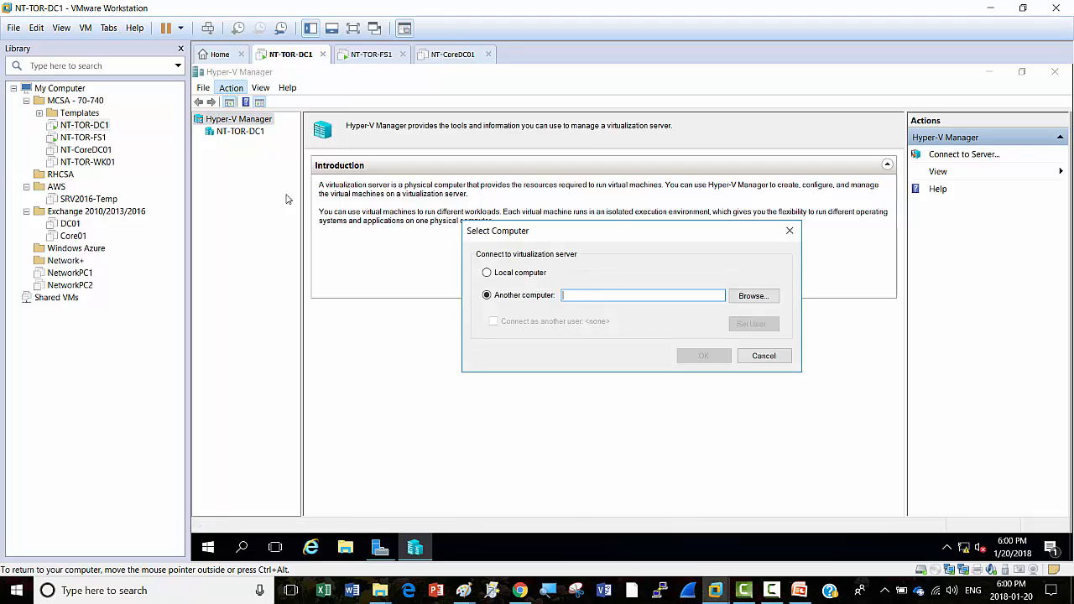
pyautogui.click(487, 274)
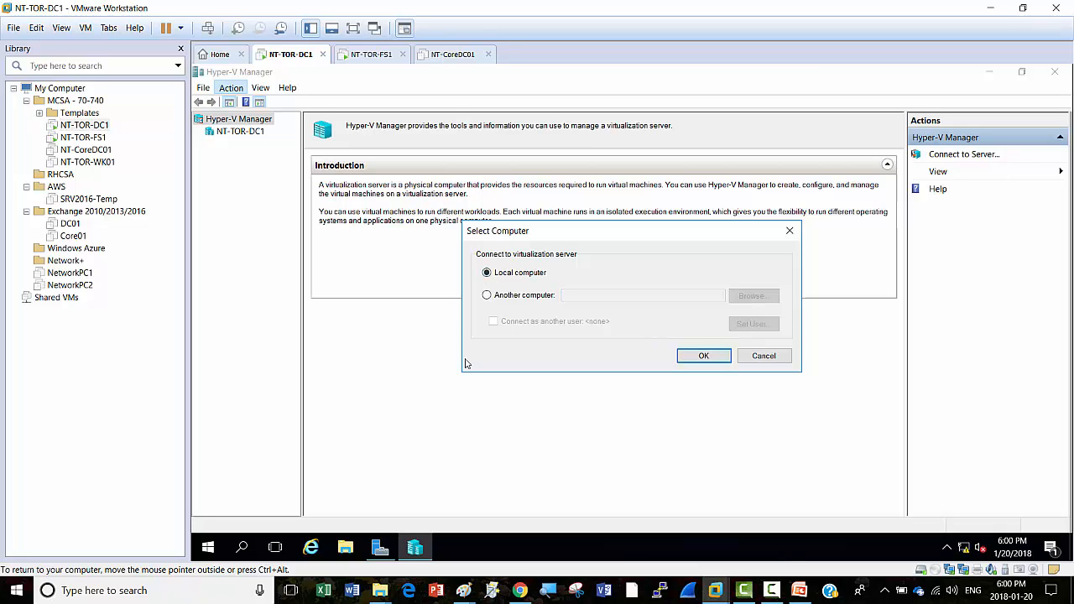
pyautogui.click(703, 356)
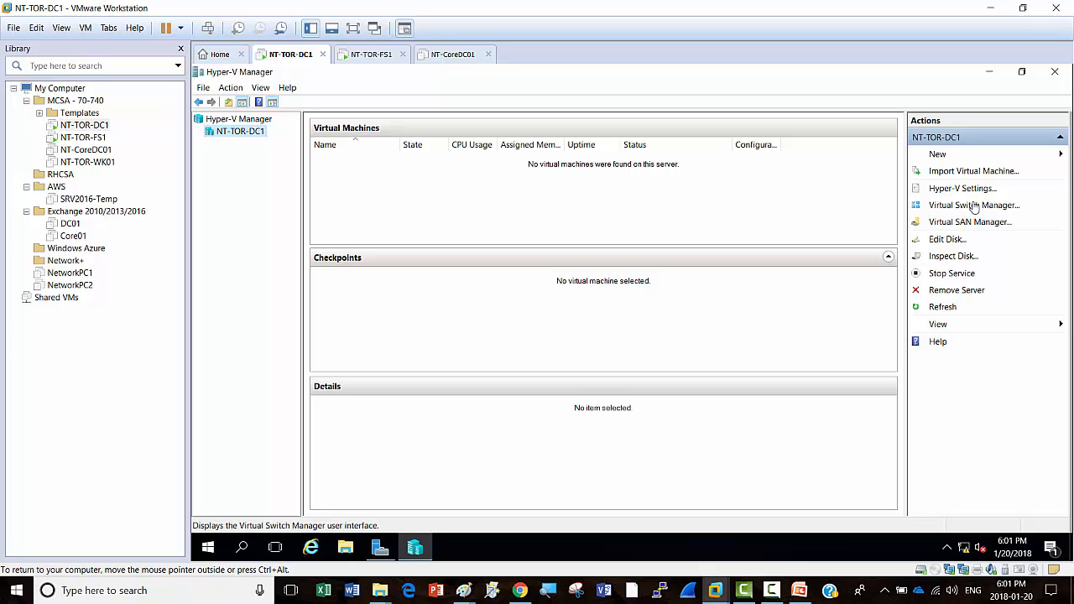
# Step: Create a new External virtual switch bound to the Intel(R) 82574L Gigabit Network Connection
pyautogui.click(963, 207)
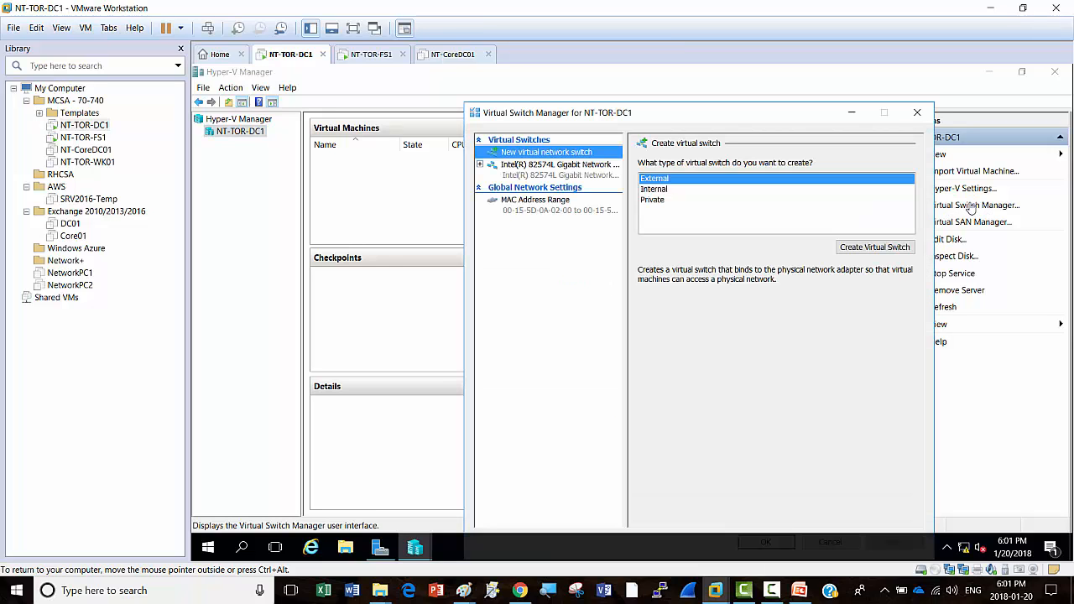
pyautogui.moveTo(740, 125); pyautogui.dragTo(664, 76)
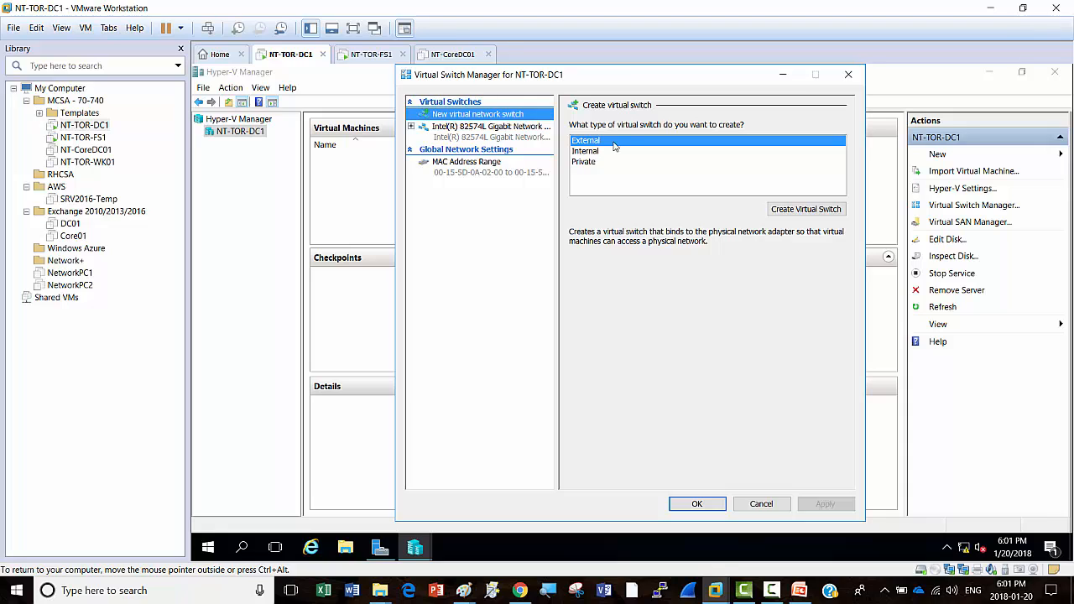
pyautogui.click(806, 209)
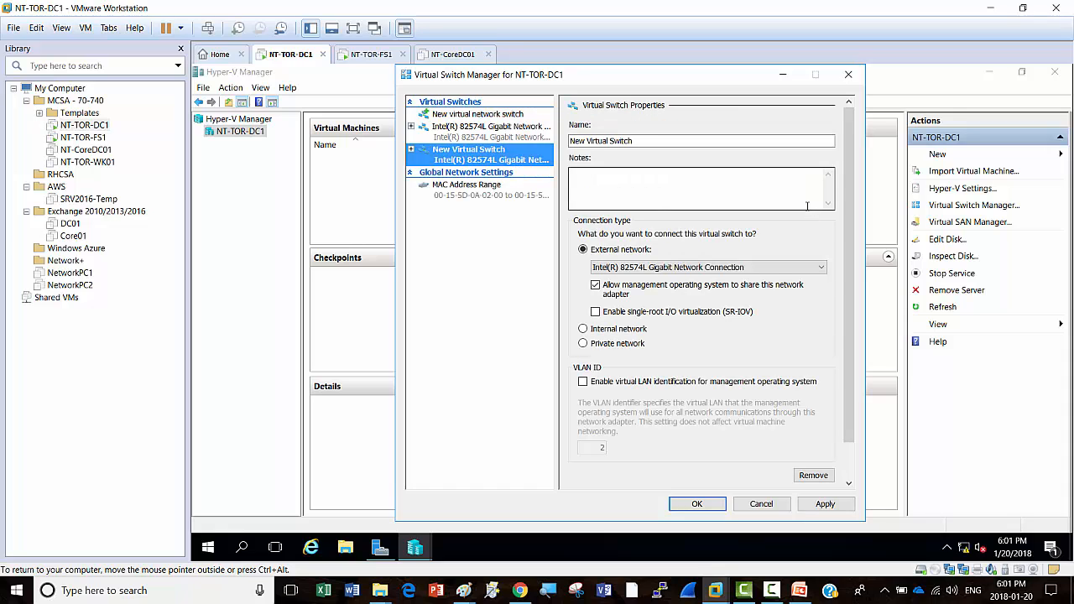
pyautogui.click(822, 267)
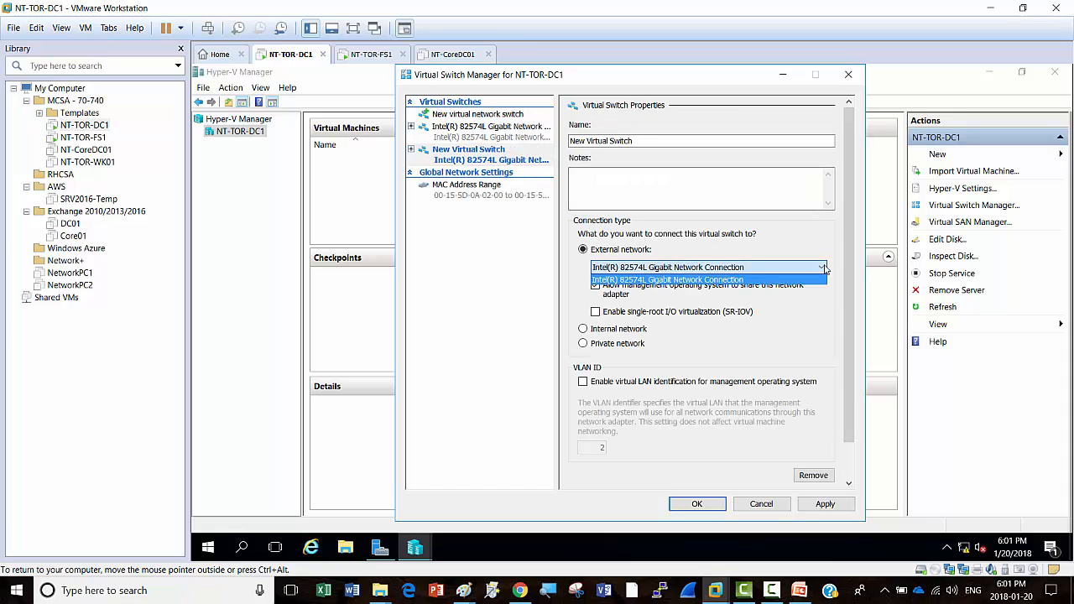
pyautogui.click(822, 279)
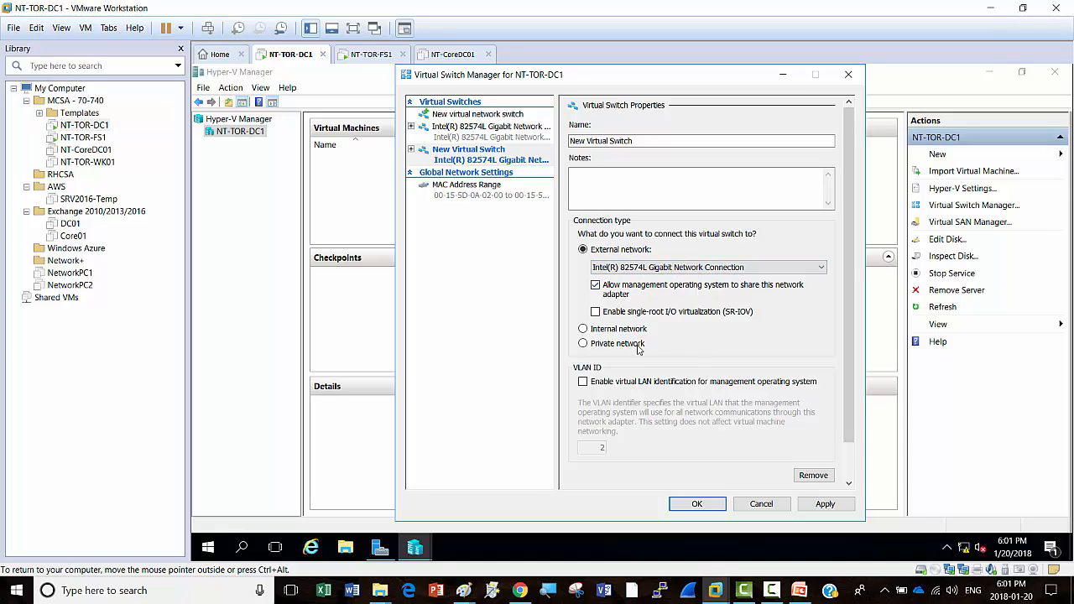
pyautogui.click(820, 268)
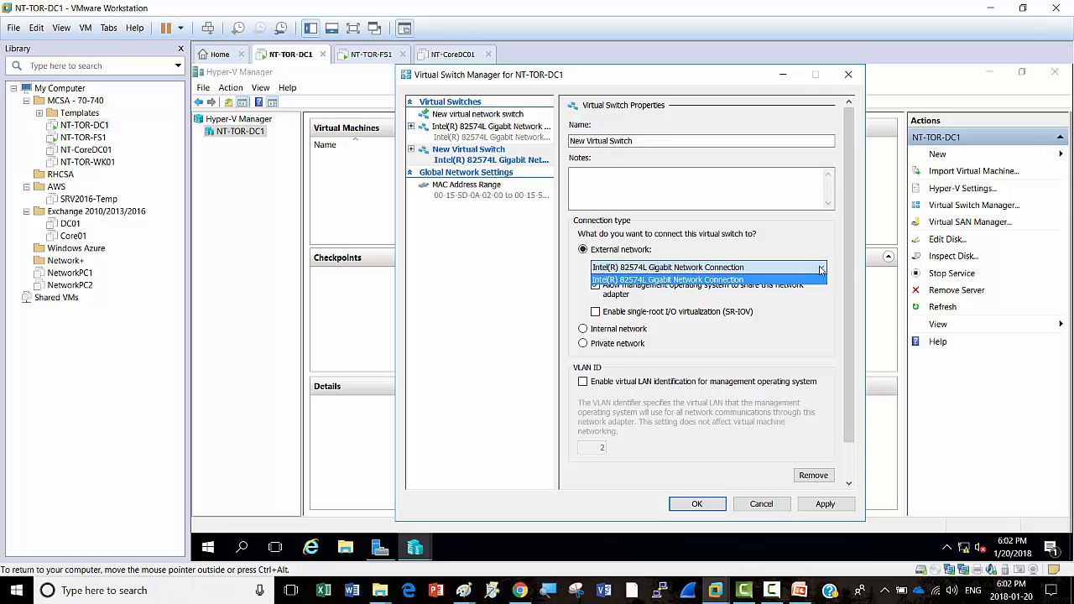
pyautogui.click(821, 278)
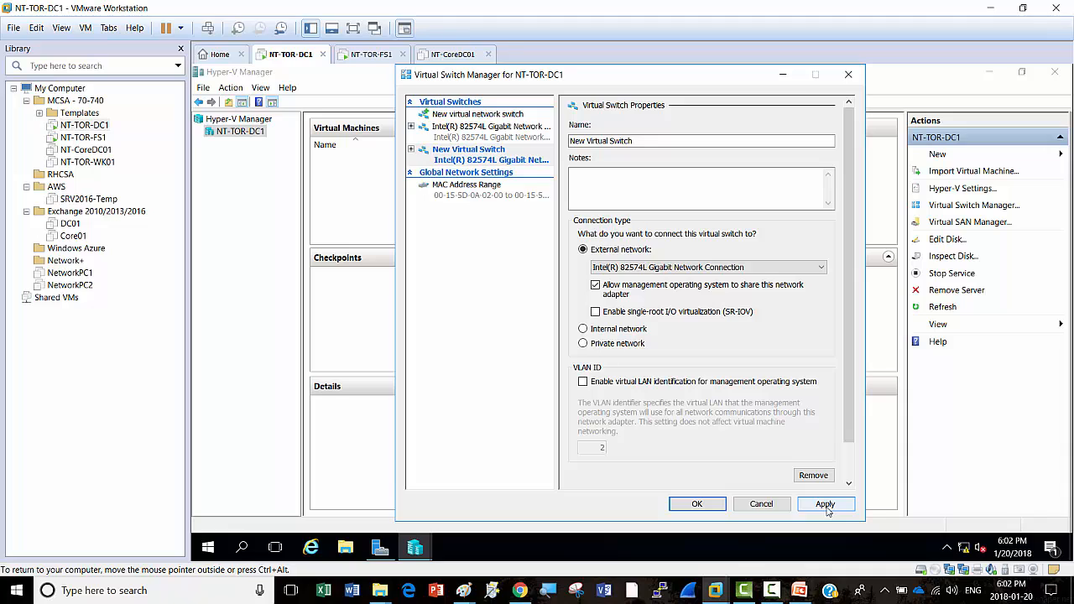
pyautogui.click(770, 592)
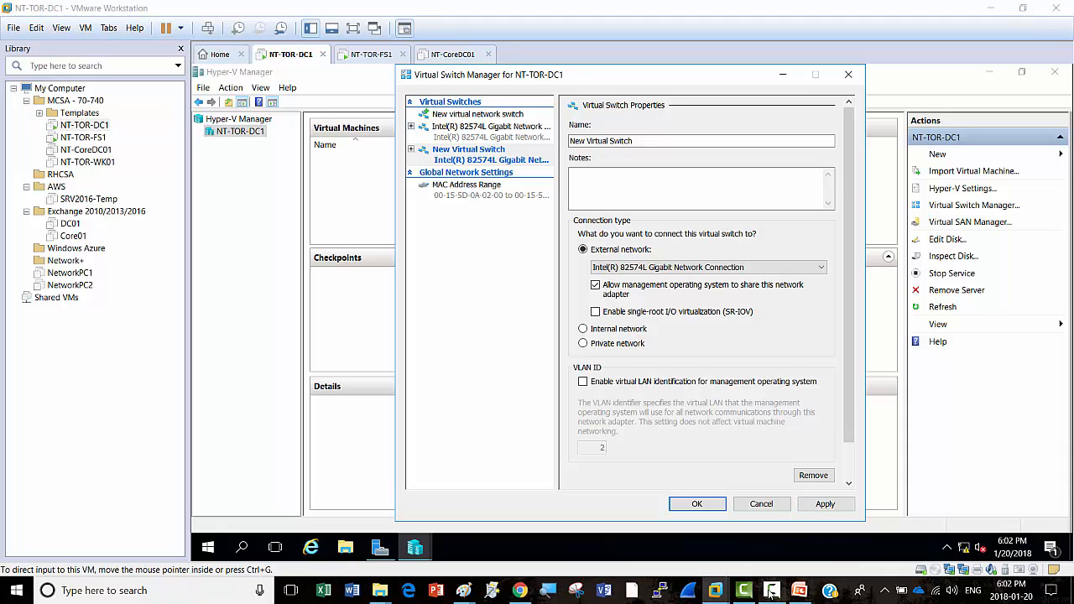
pyautogui.click(1018, 533)
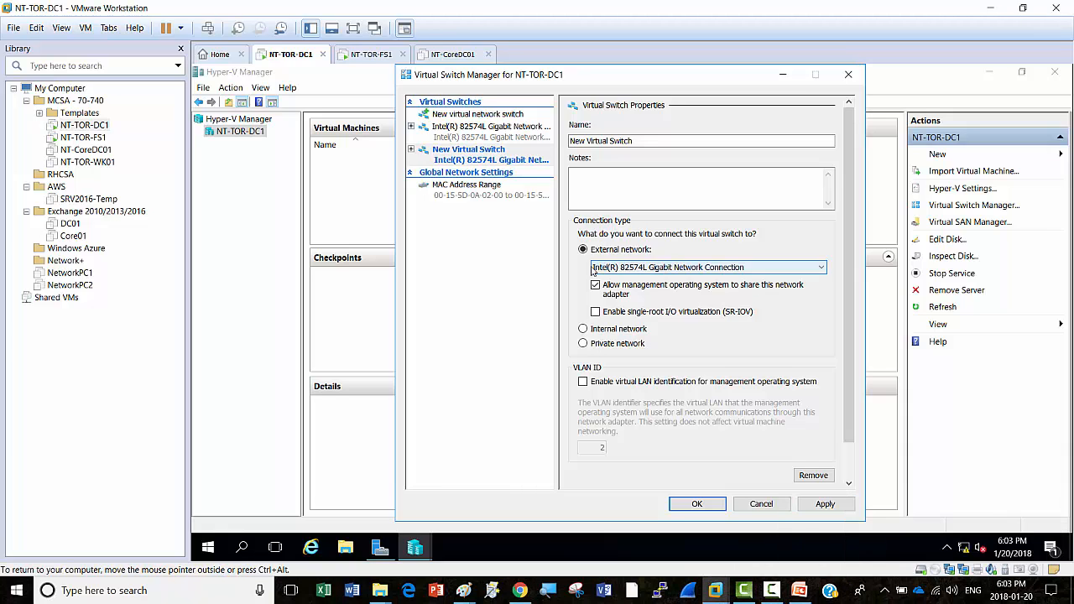
# Step: Apply the new switch, accepting the network disruption warning, and dismiss the error three times
pyautogui.click(811, 507)
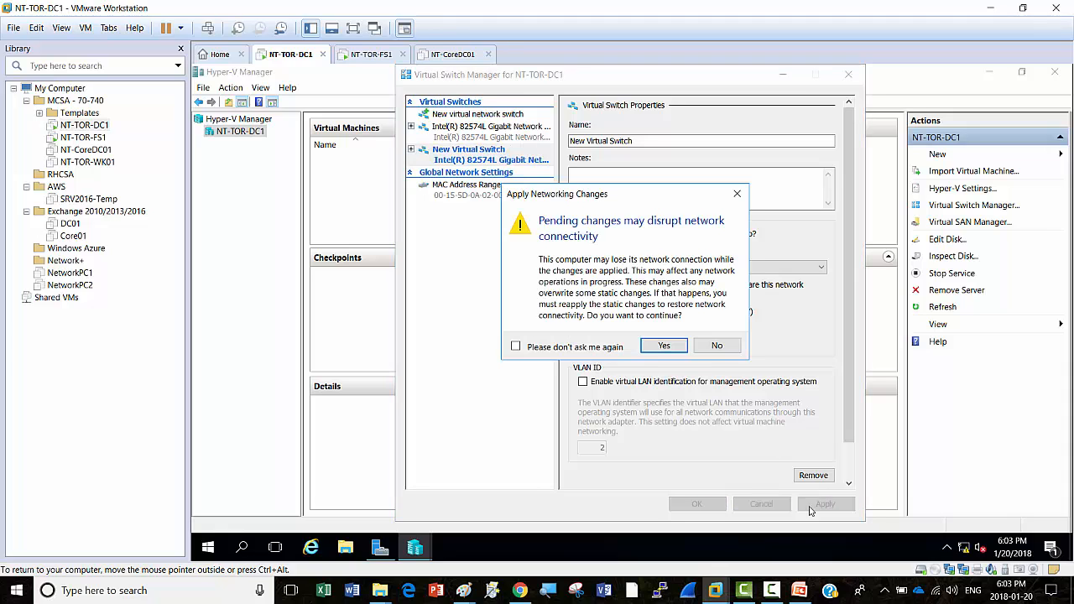
pyautogui.click(665, 347)
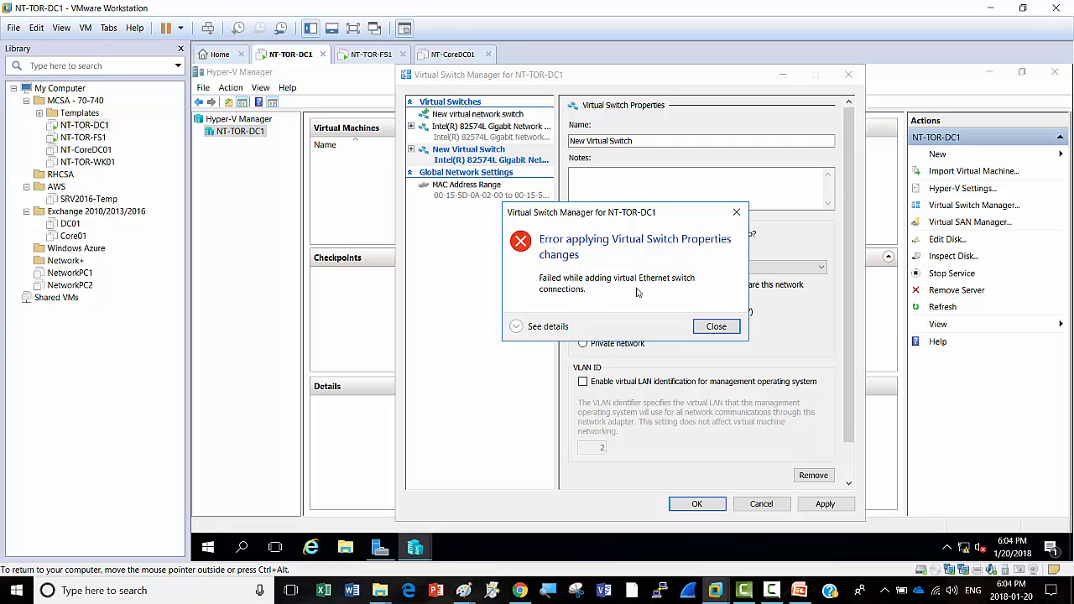
pyautogui.click(717, 329)
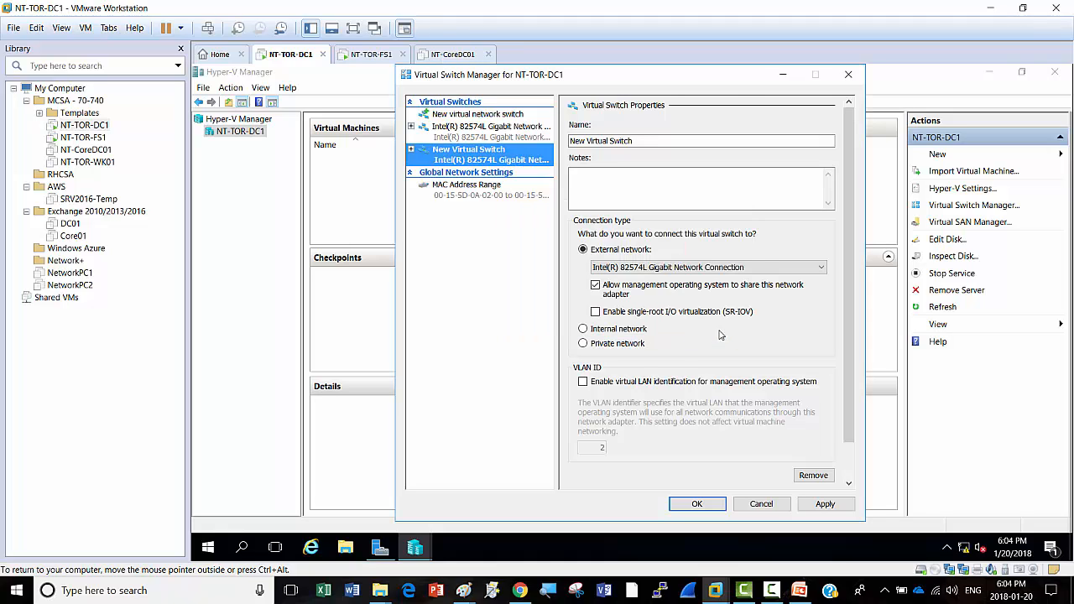
pyautogui.click(821, 508)
pyautogui.click(656, 347)
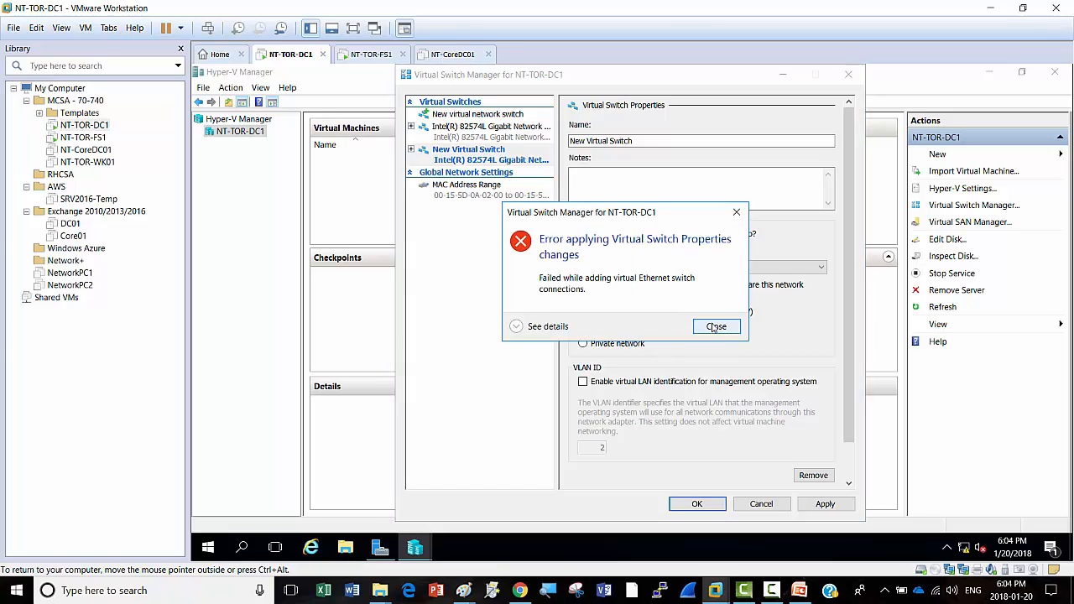
pyautogui.click(714, 327)
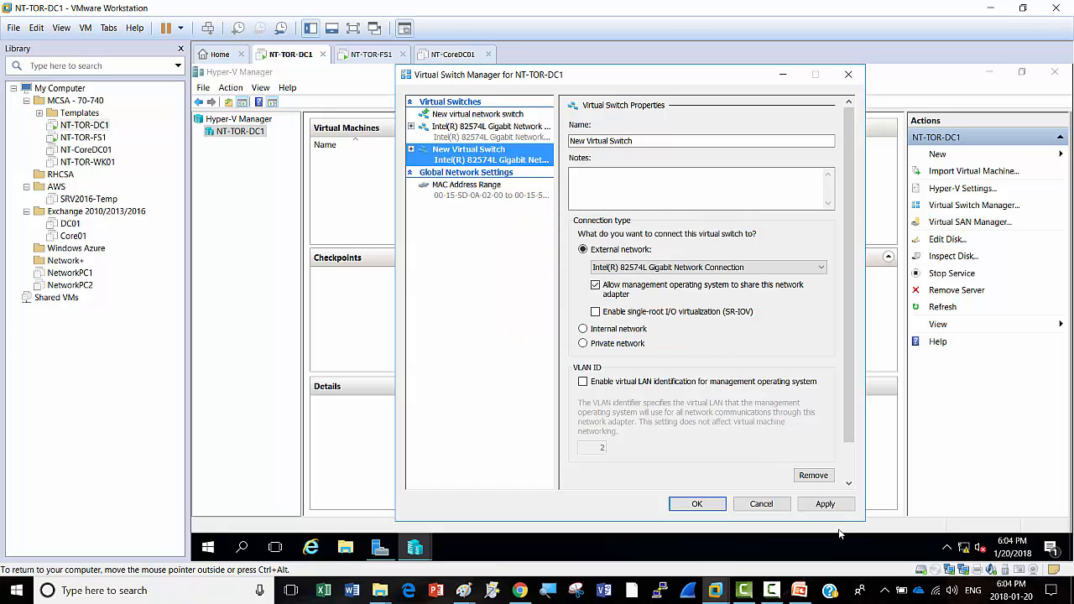
pyautogui.click(827, 506)
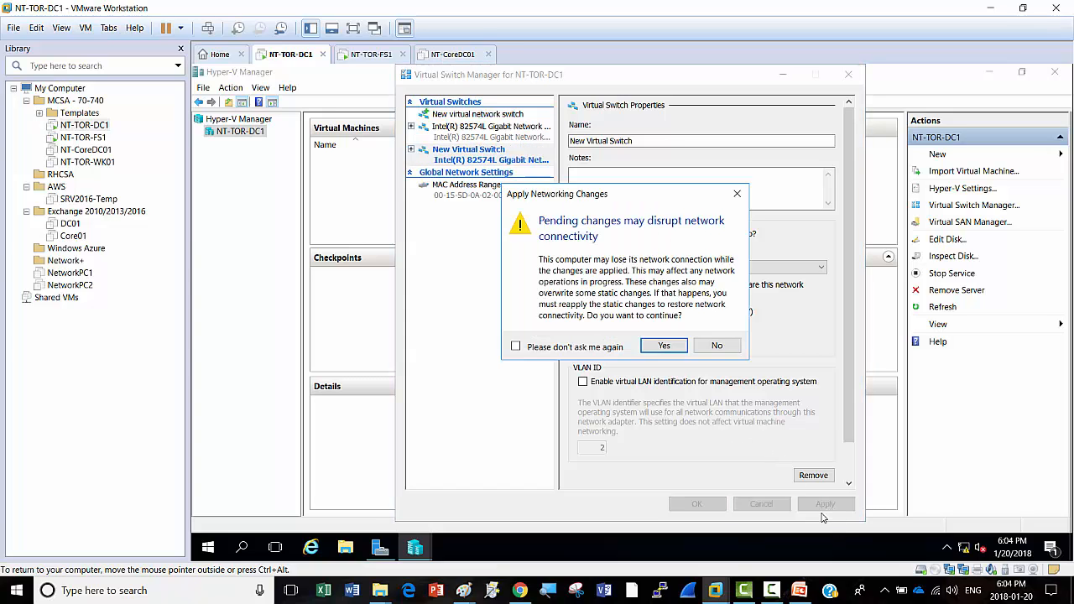
pyautogui.click(672, 347)
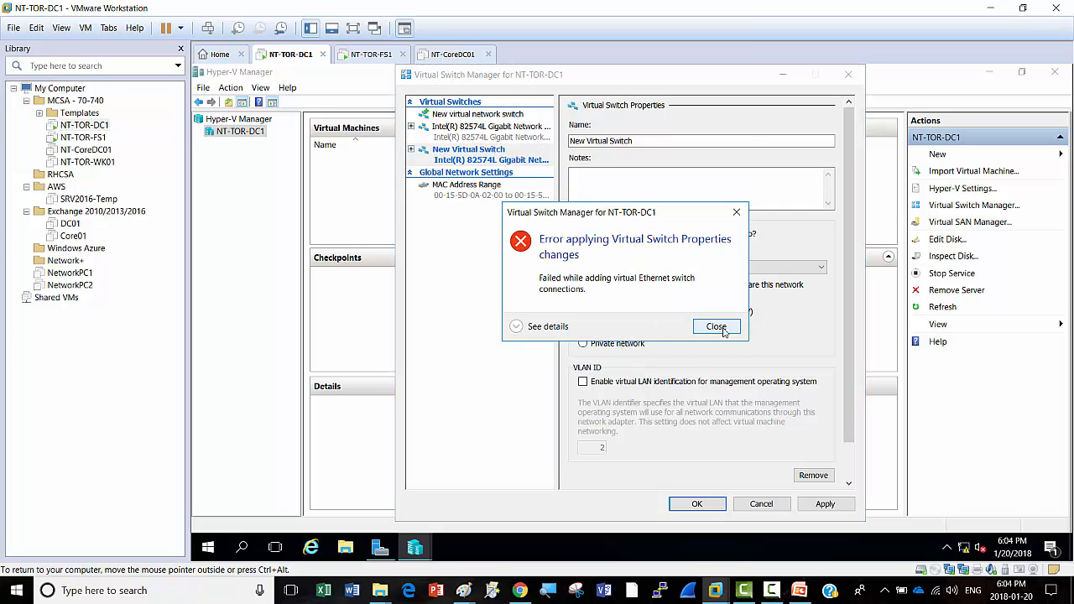
pyautogui.click(724, 329)
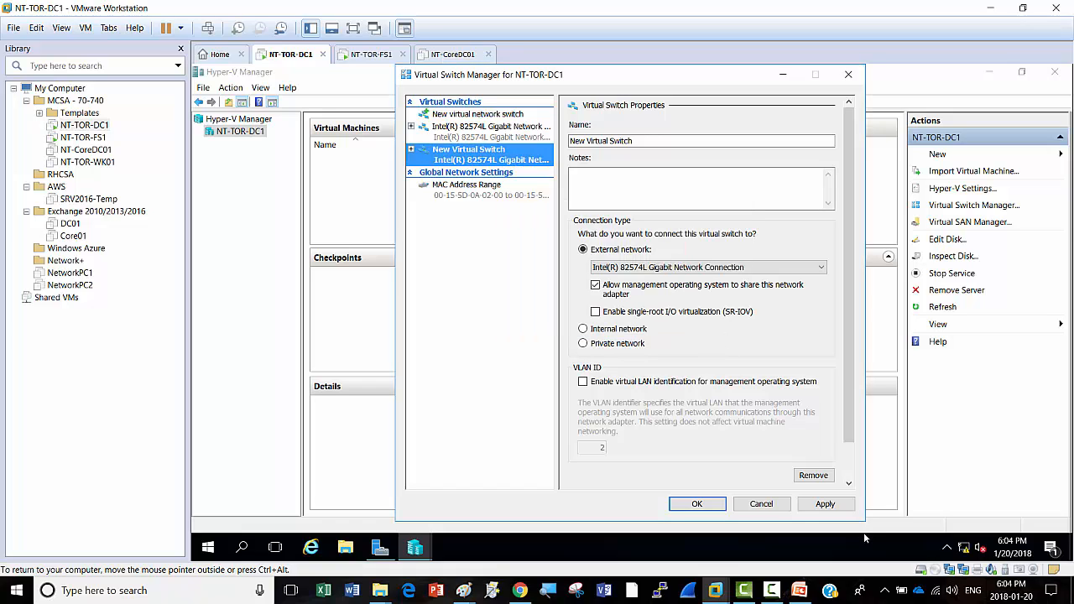
# Step: Retry applying and saving the switch, then cancel Virtual Switch Manager when errors persist
pyautogui.click(836, 507)
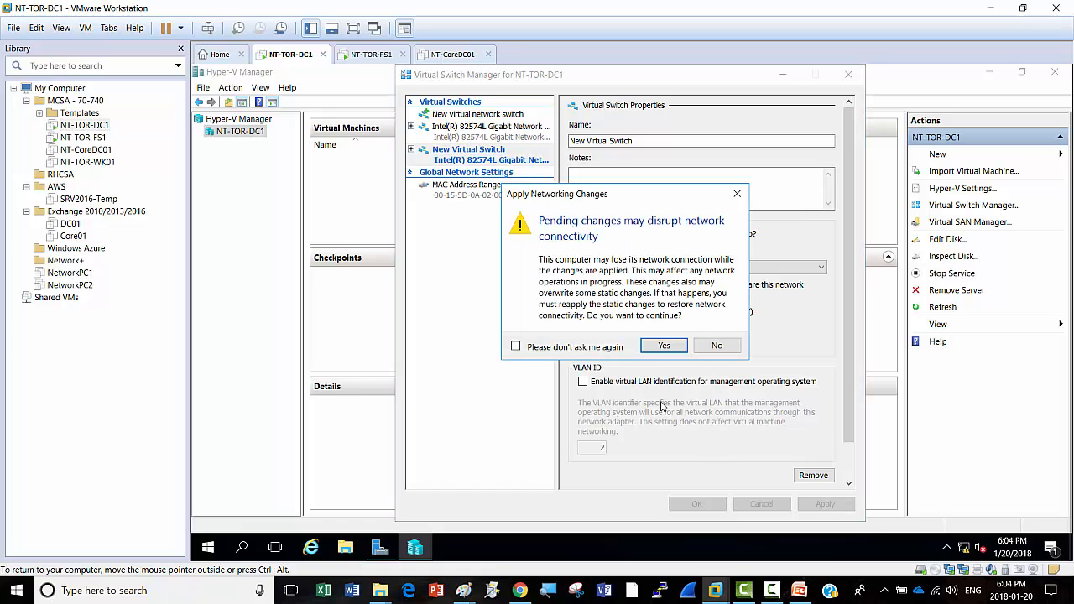
pyautogui.click(654, 343)
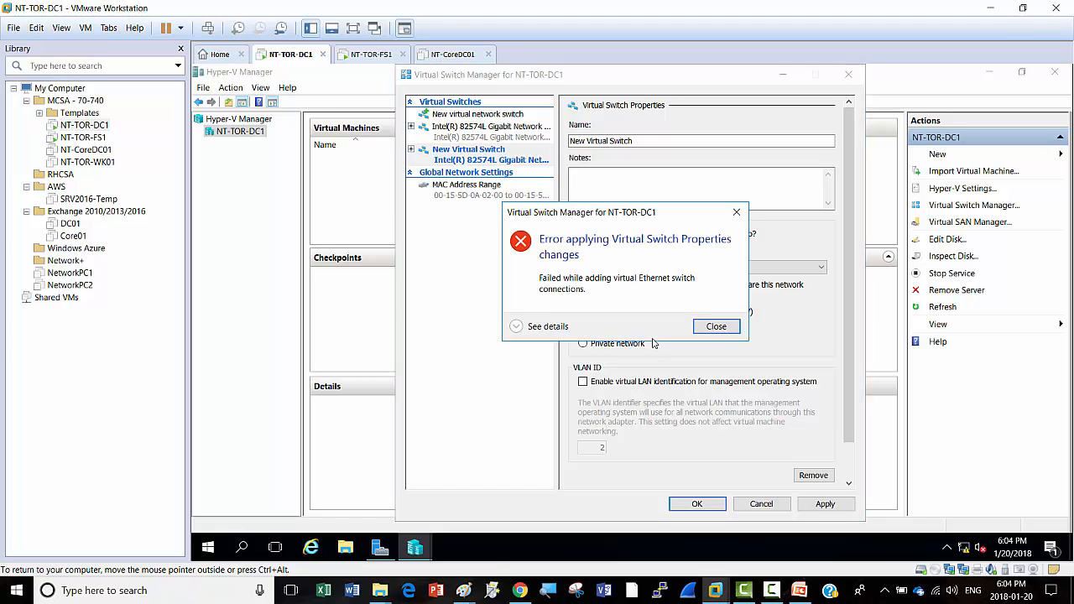
pyautogui.click(709, 330)
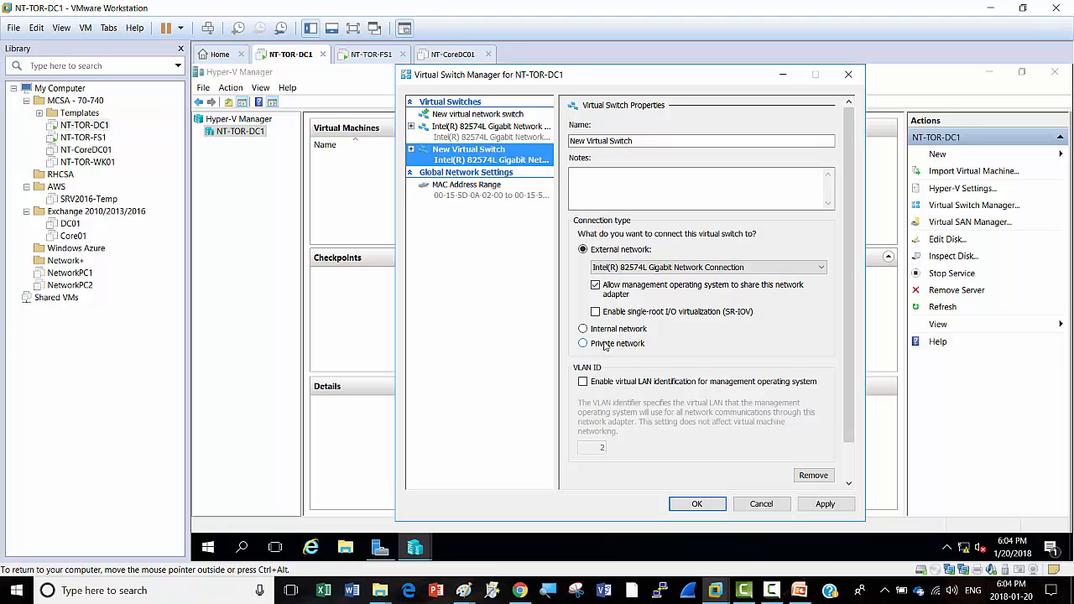
pyautogui.click(837, 509)
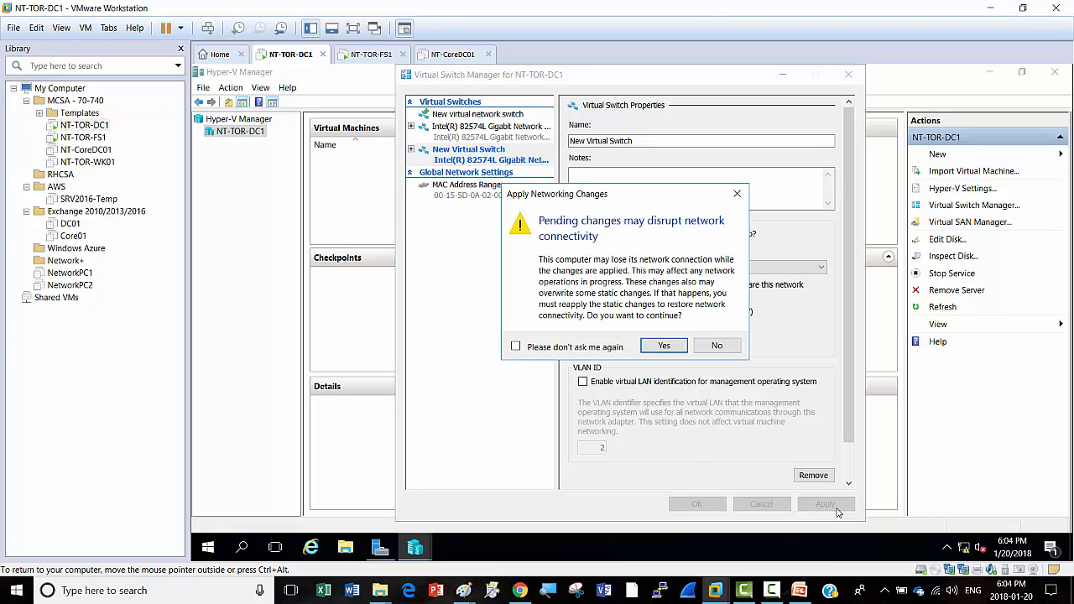
pyautogui.click(659, 351)
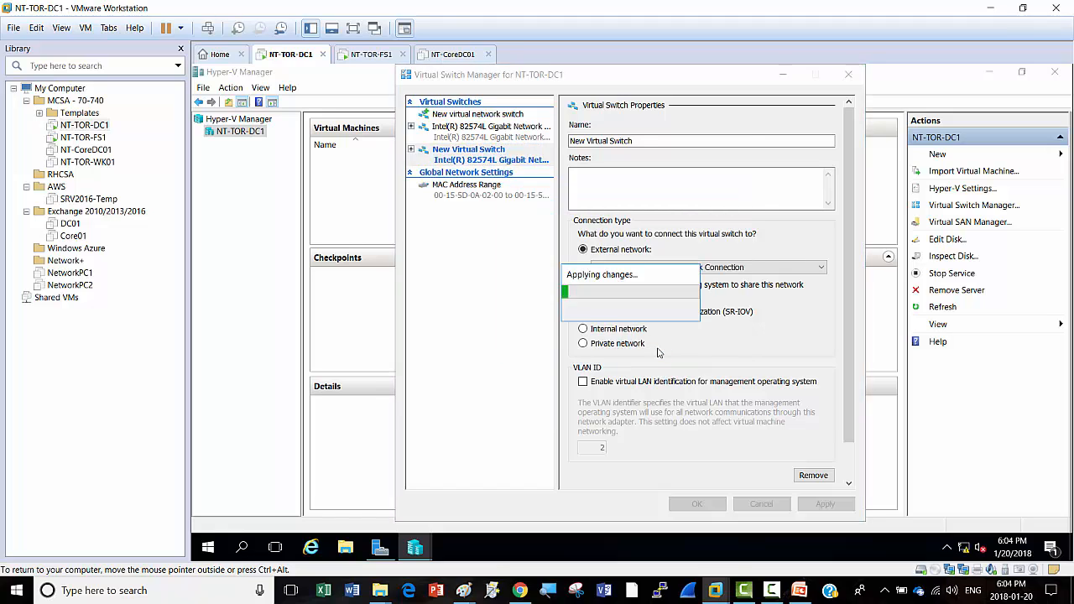
pyautogui.click(730, 328)
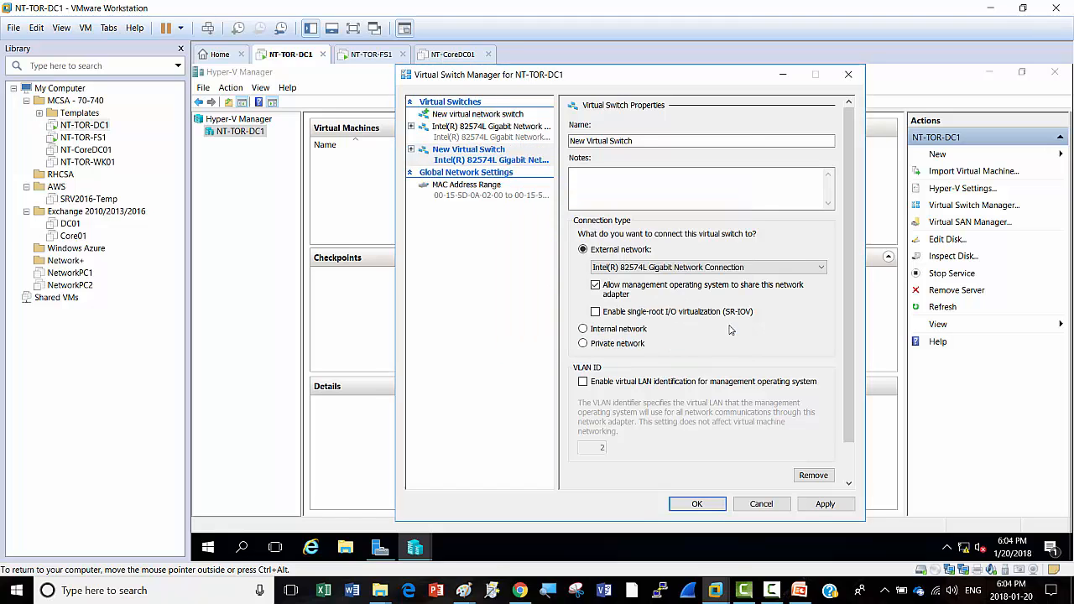
pyautogui.click(699, 505)
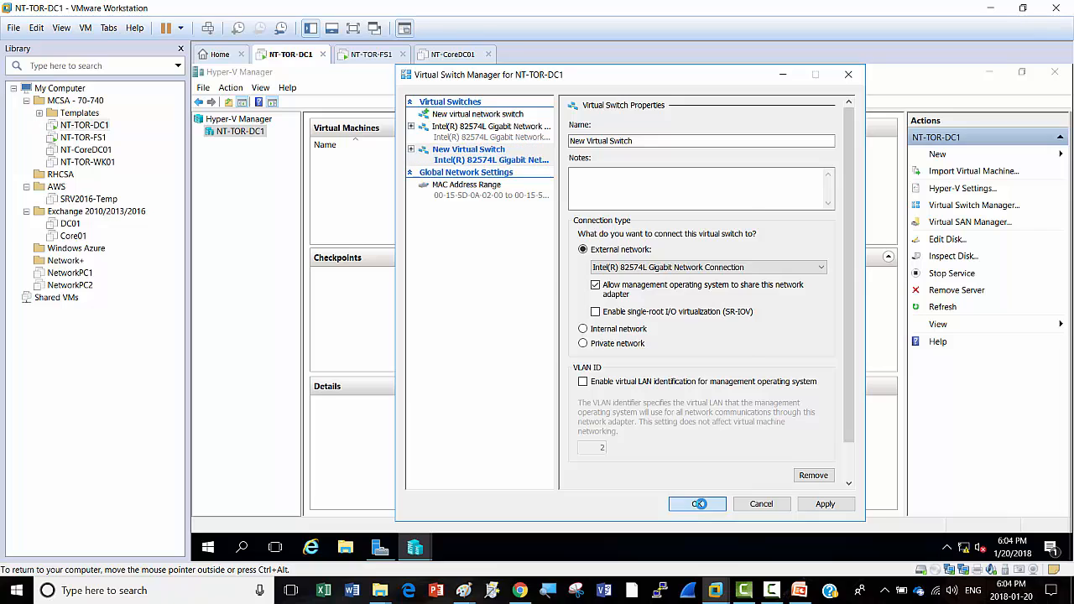
pyautogui.click(662, 346)
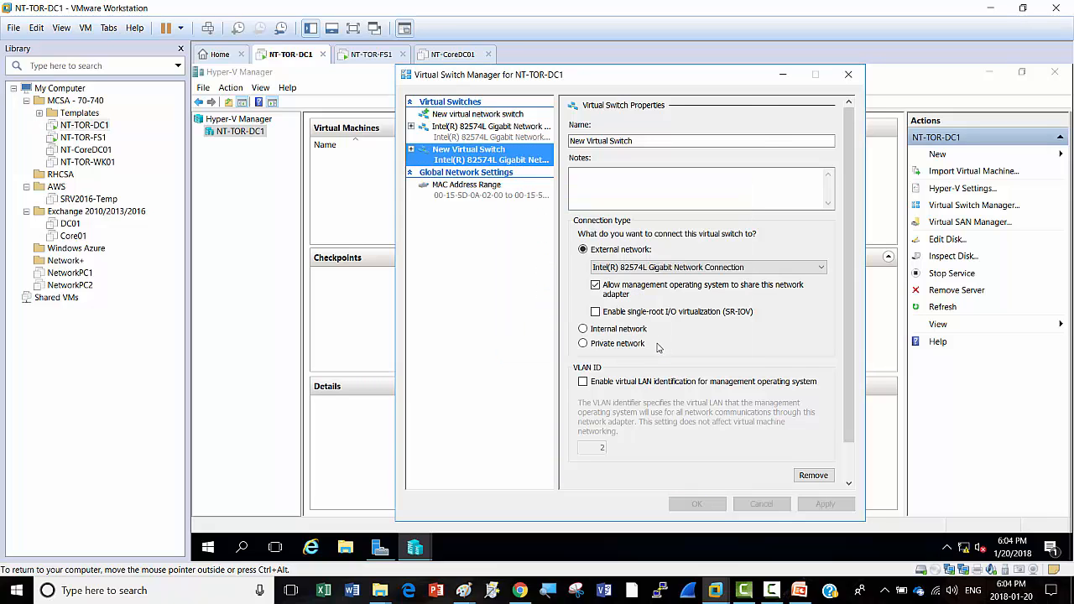
pyautogui.click(716, 326)
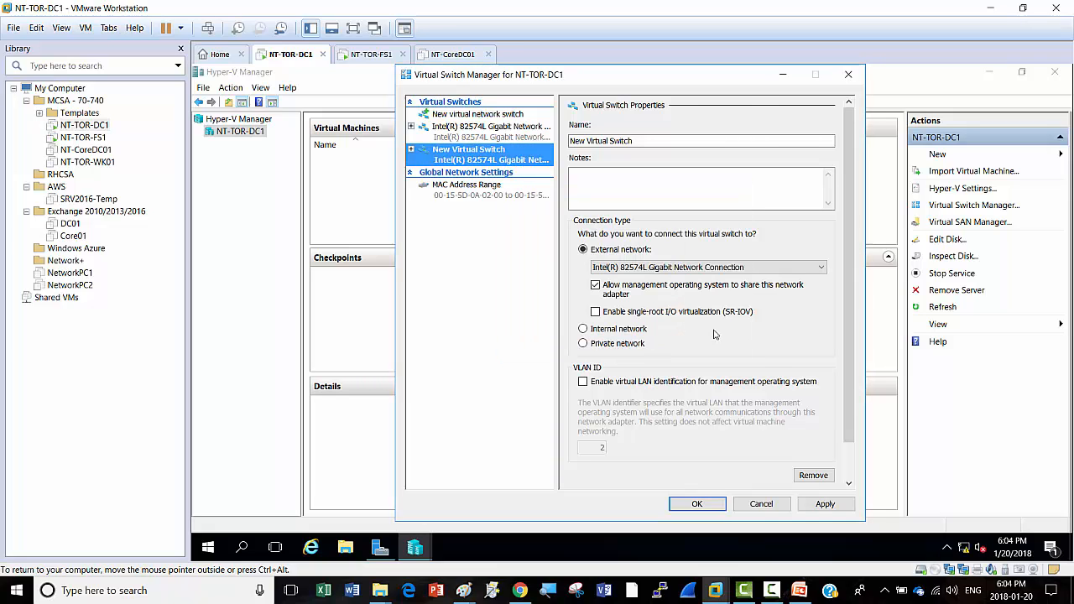
pyautogui.click(762, 506)
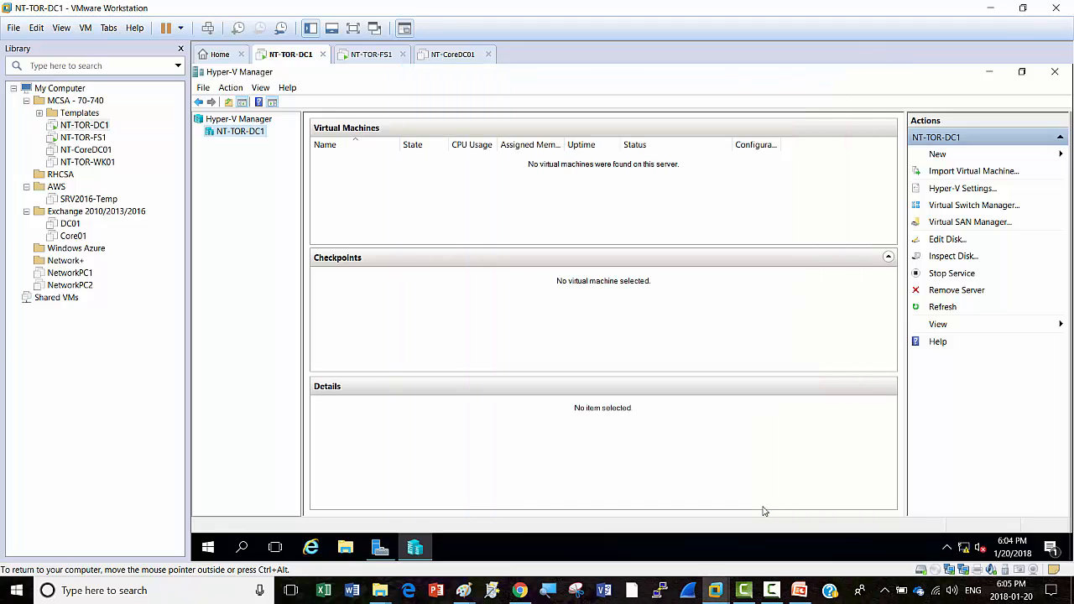
# Step: Recreate the external virtual switch in Virtual Switch Manager, apply the networking changes, and save
pyautogui.click(969, 209)
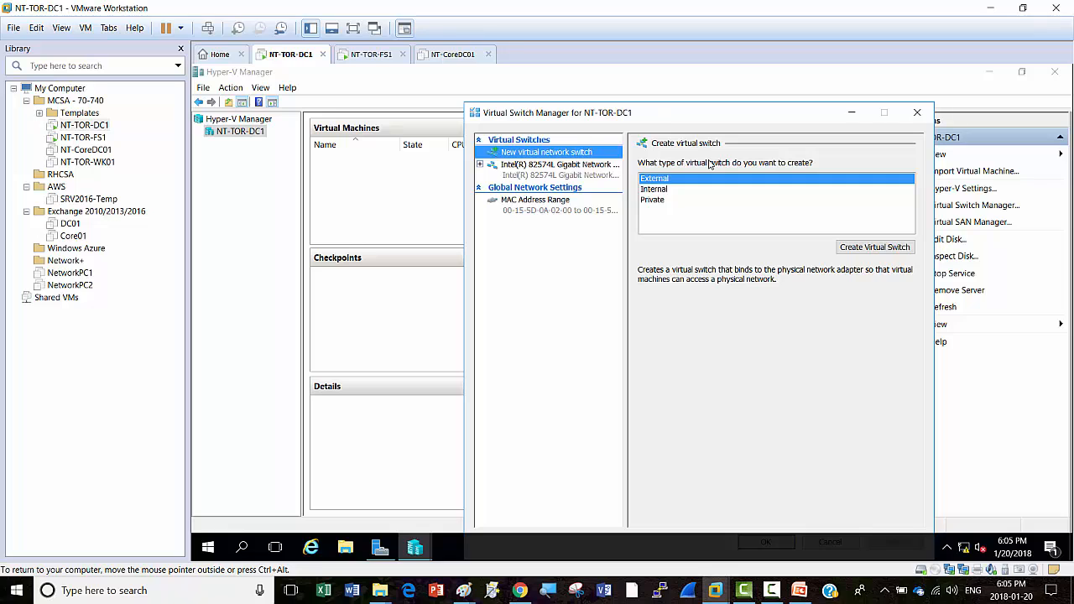
pyautogui.click(891, 249)
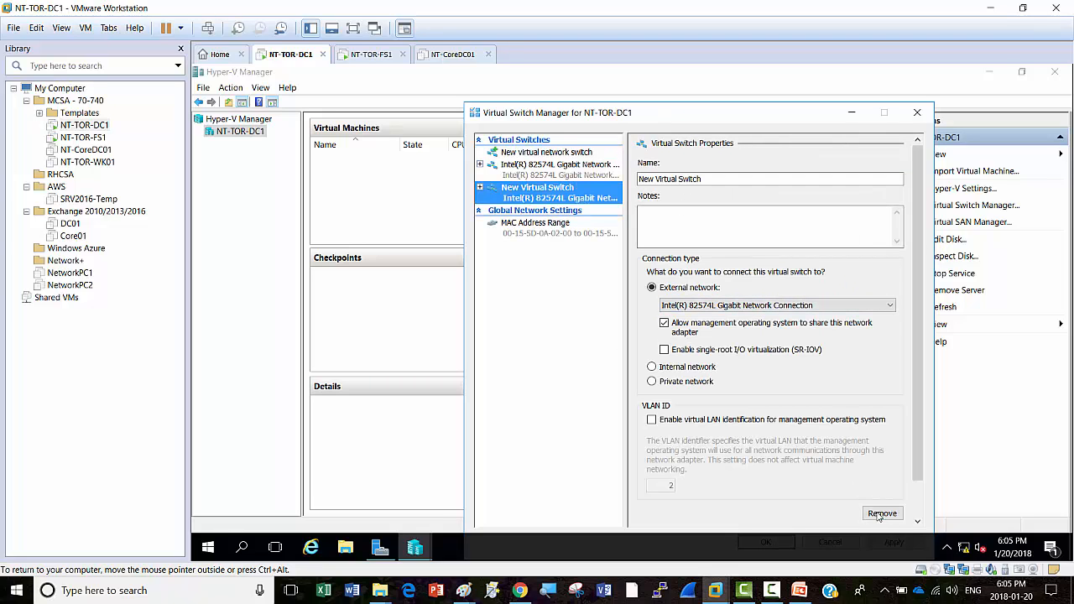
pyautogui.moveTo(783, 116); pyautogui.dragTo(759, 74)
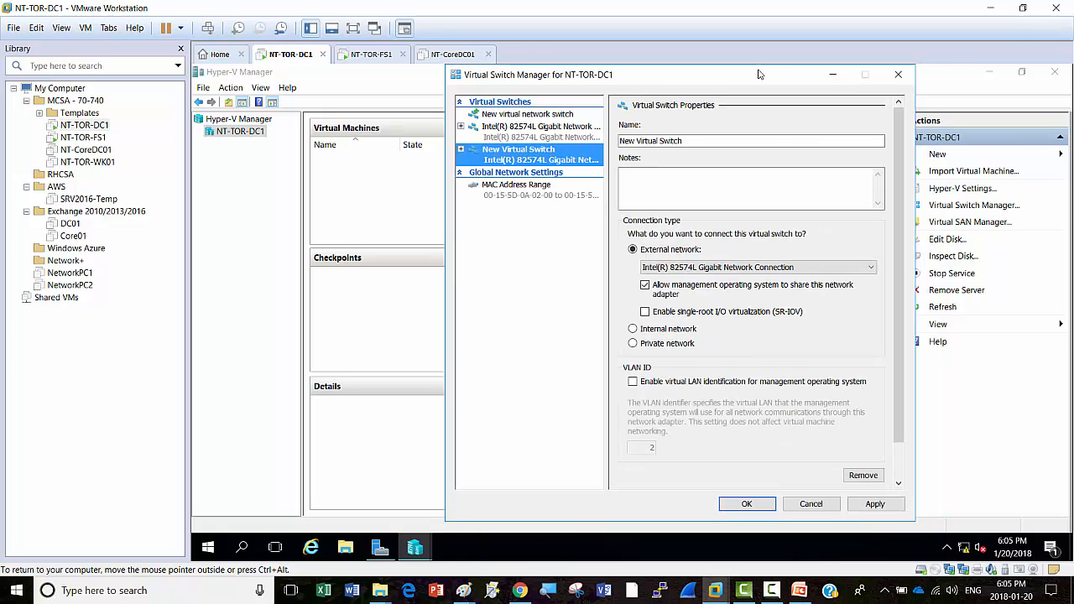
pyautogui.click(876, 504)
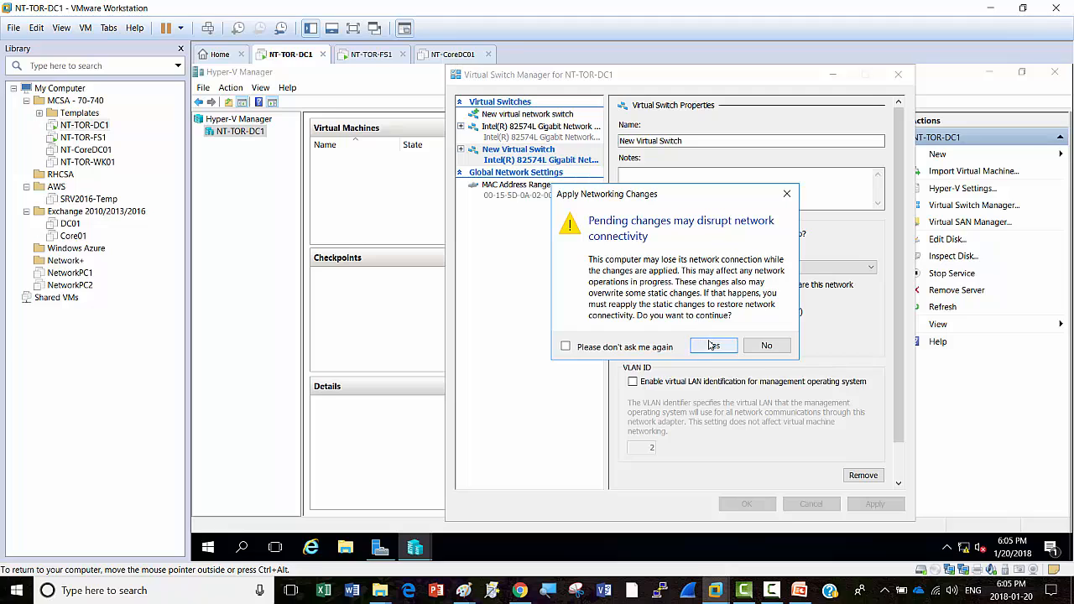
pyautogui.click(713, 348)
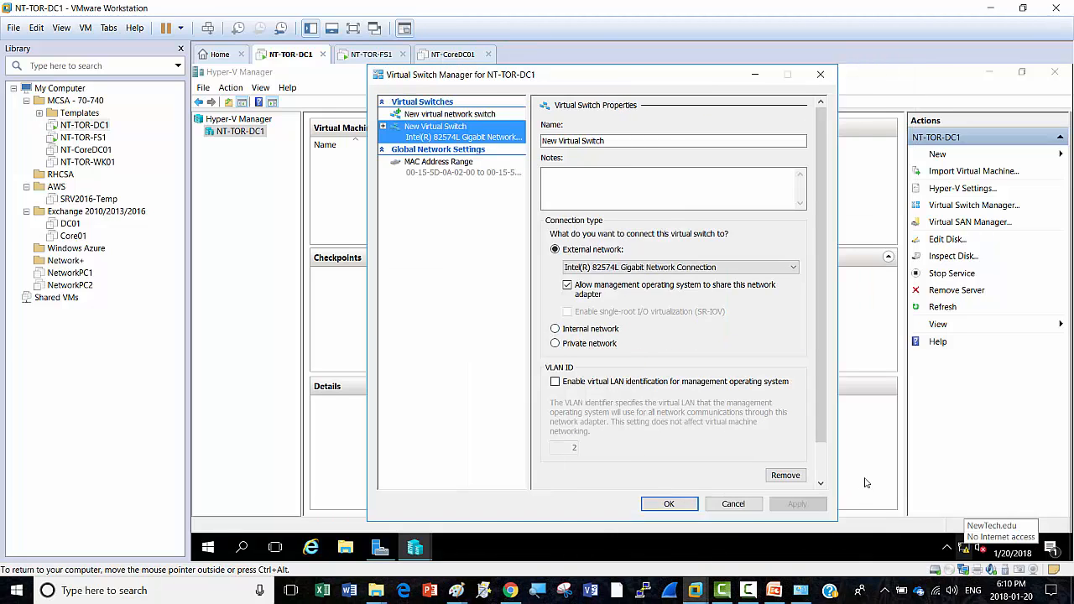
pyautogui.click(668, 505)
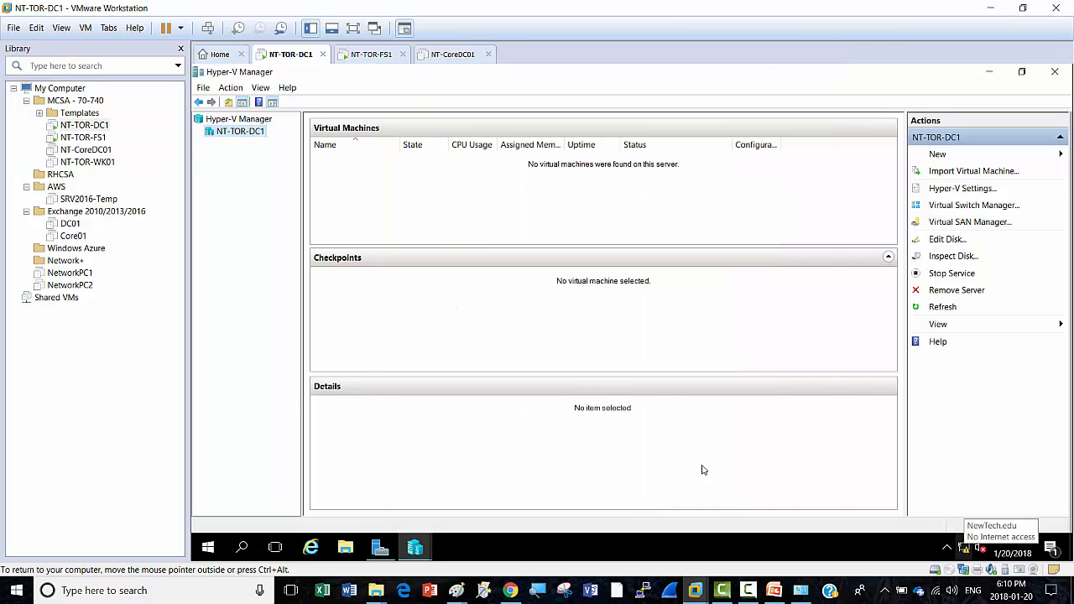
pyautogui.moveTo(751, 592)
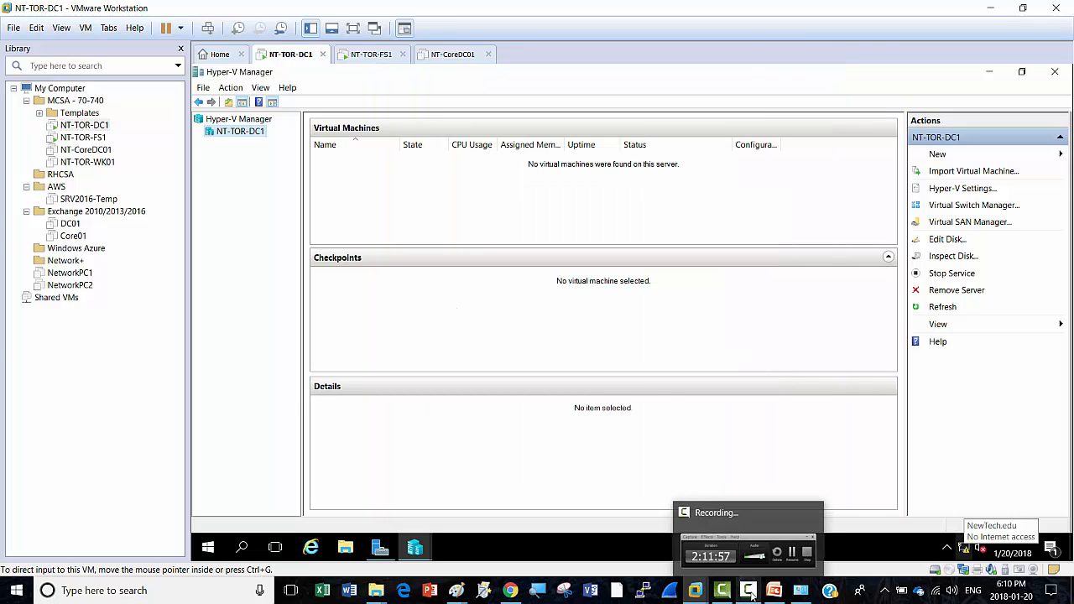
pyautogui.click(973, 206)
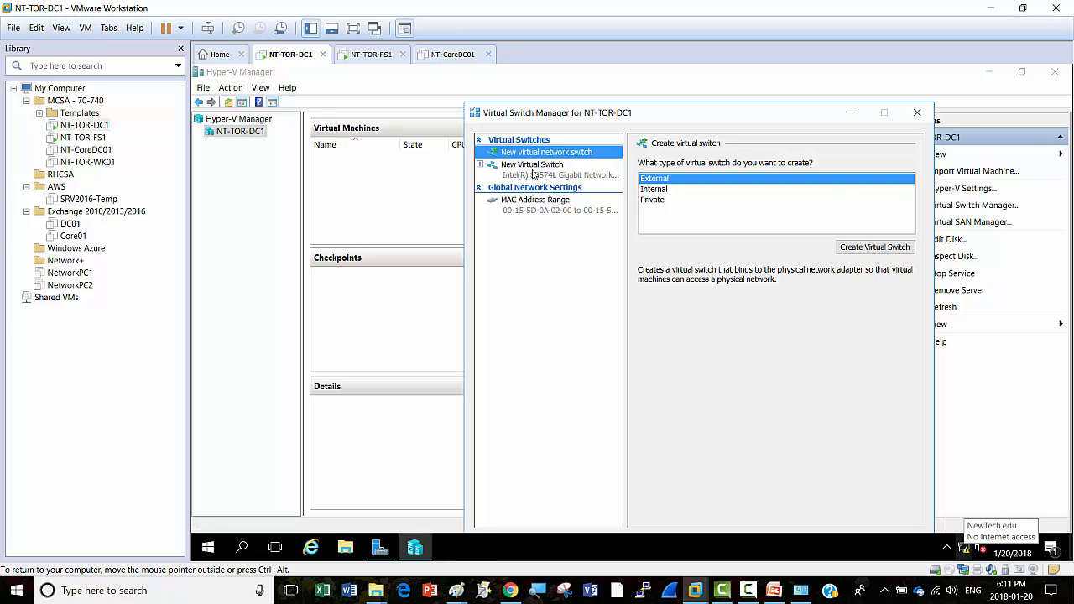
pyautogui.moveTo(676, 116); pyautogui.dragTo(617, 78)
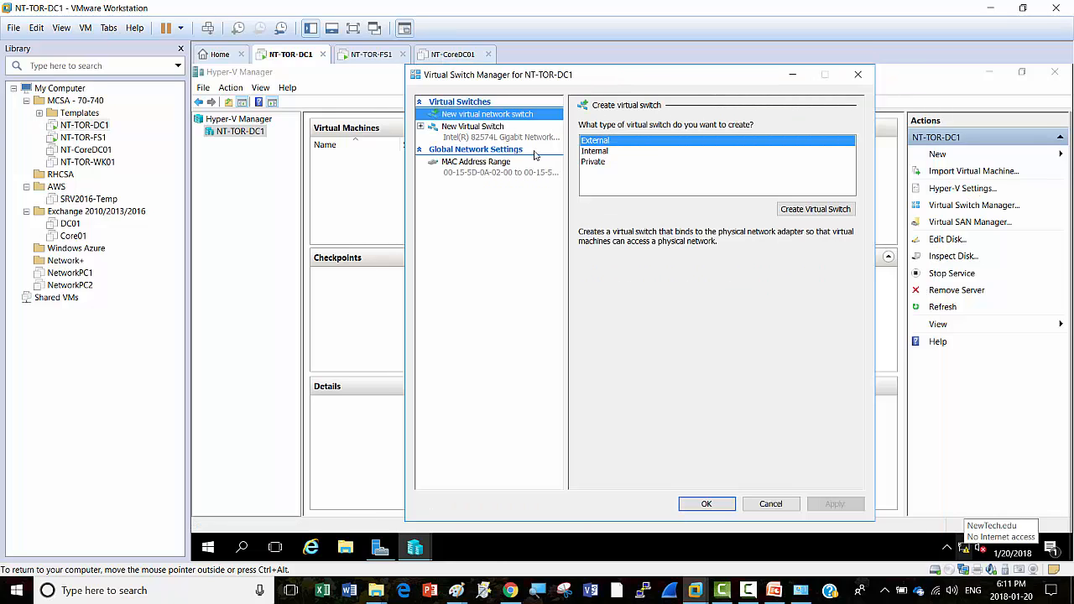
pyautogui.click(473, 129)
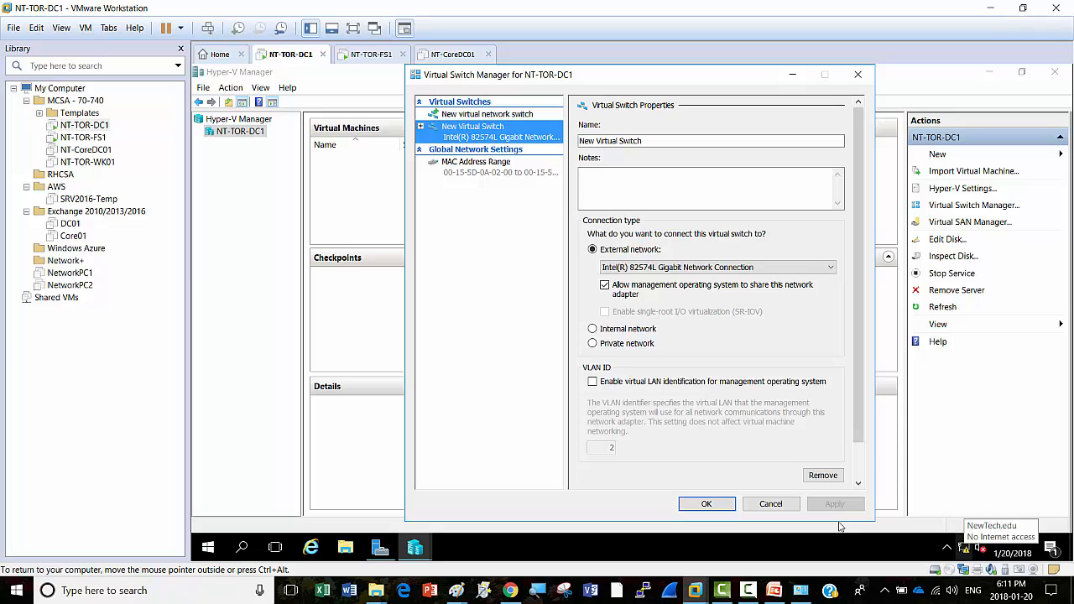
pyautogui.click(770, 505)
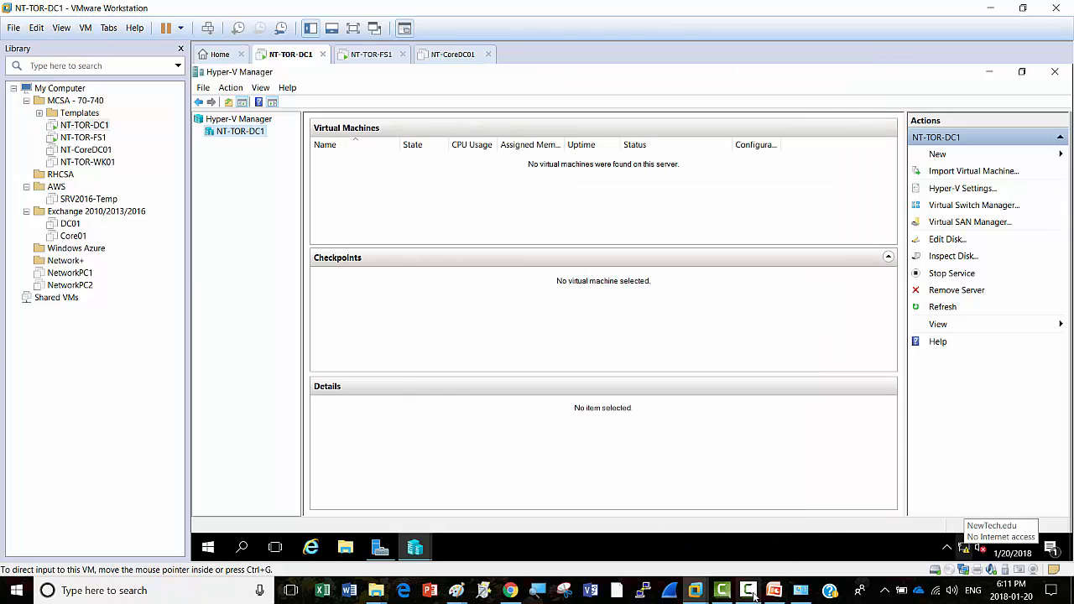
# Step: Minimize Hyper-V Manager to reveal Server Manager and open the guest Start menu
pyautogui.click(748, 589)
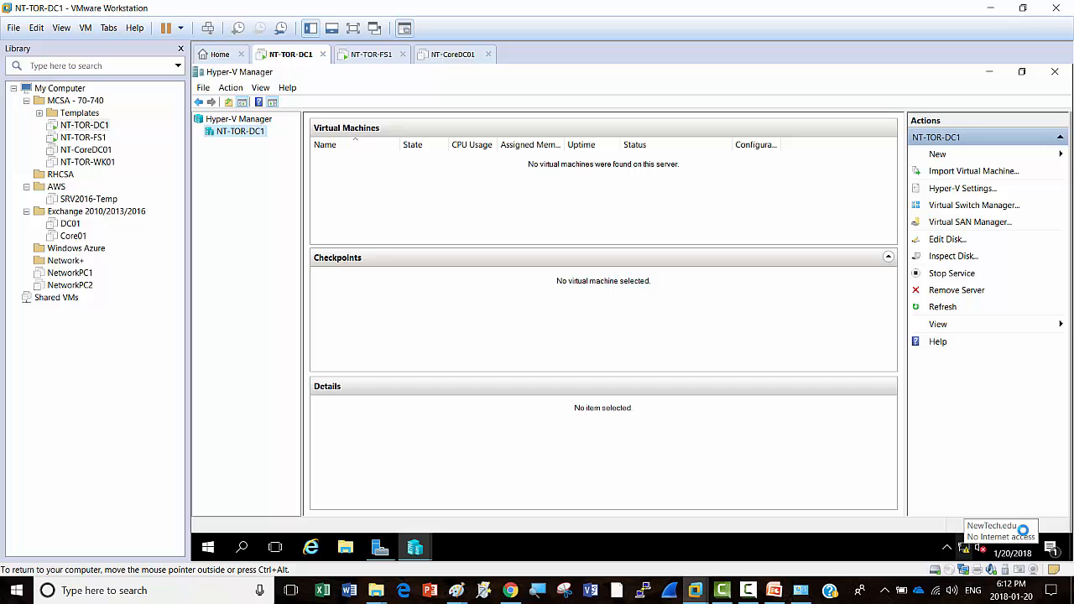
pyautogui.click(989, 75)
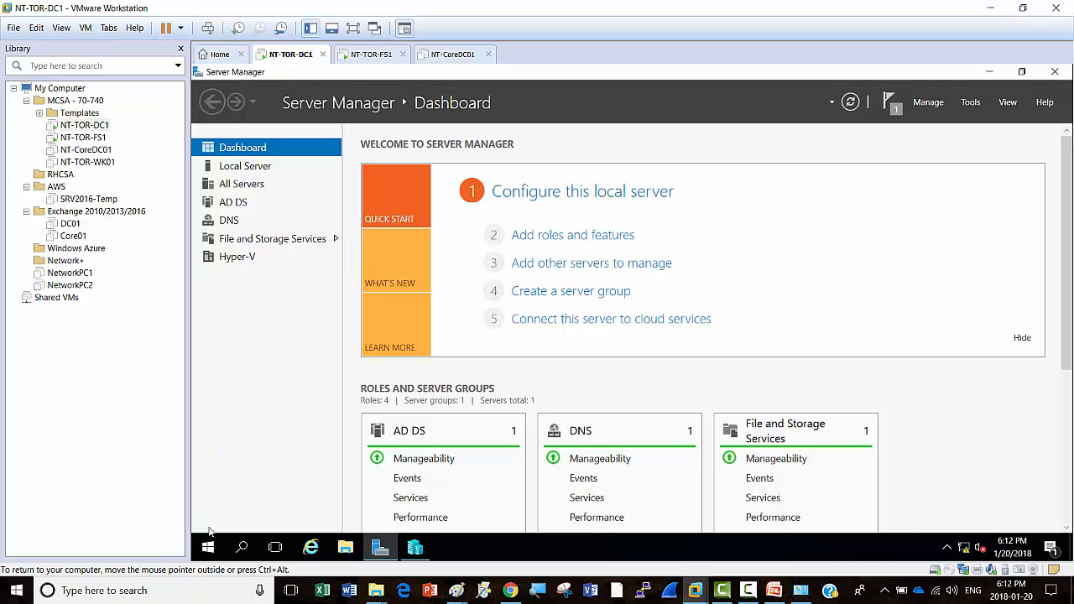
pyautogui.click(208, 549)
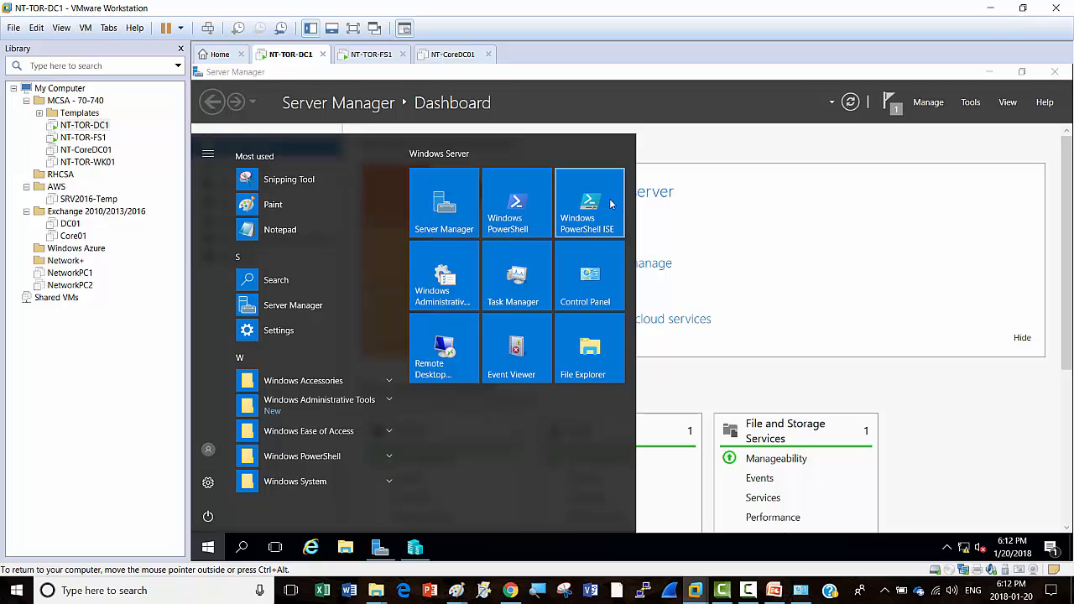
# Step: Launch Windows PowerShell ISE as administrator from its Start menu tile
pyautogui.click(750, 590)
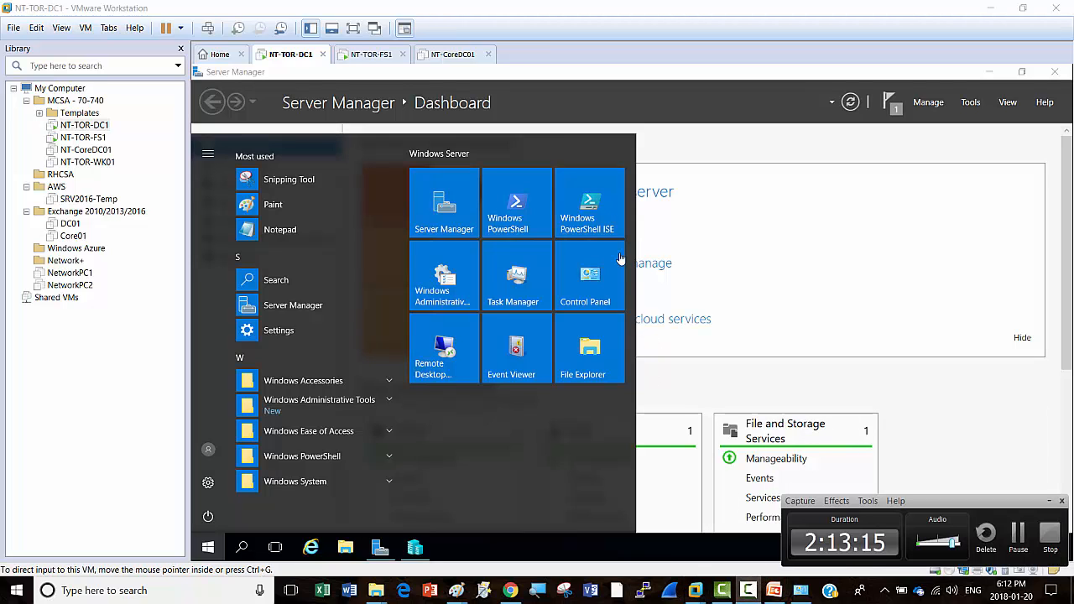
pyautogui.click(590, 204)
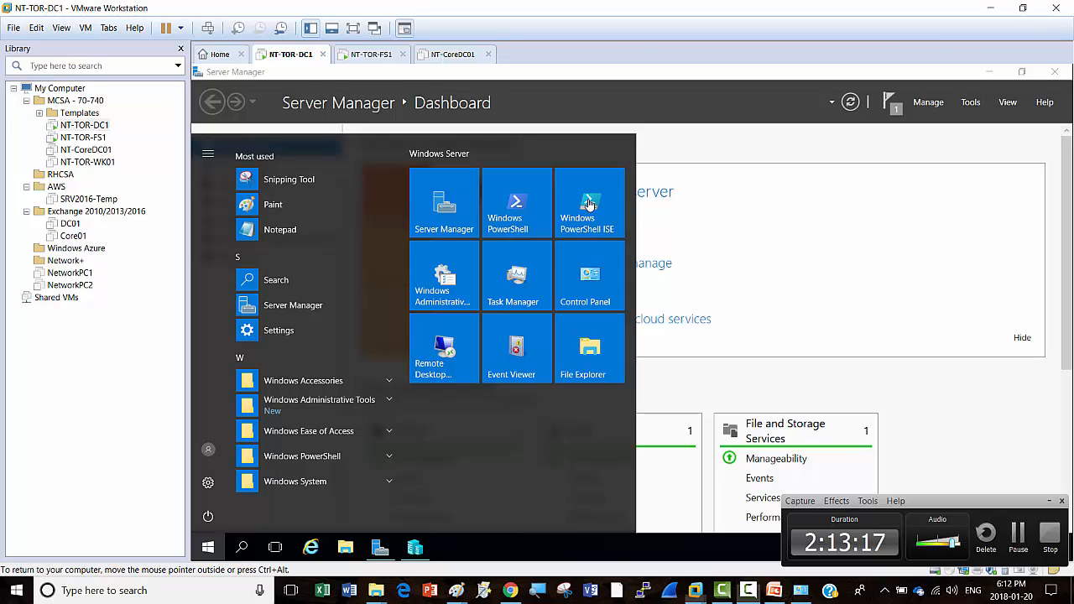
pyautogui.rightClick(589, 204)
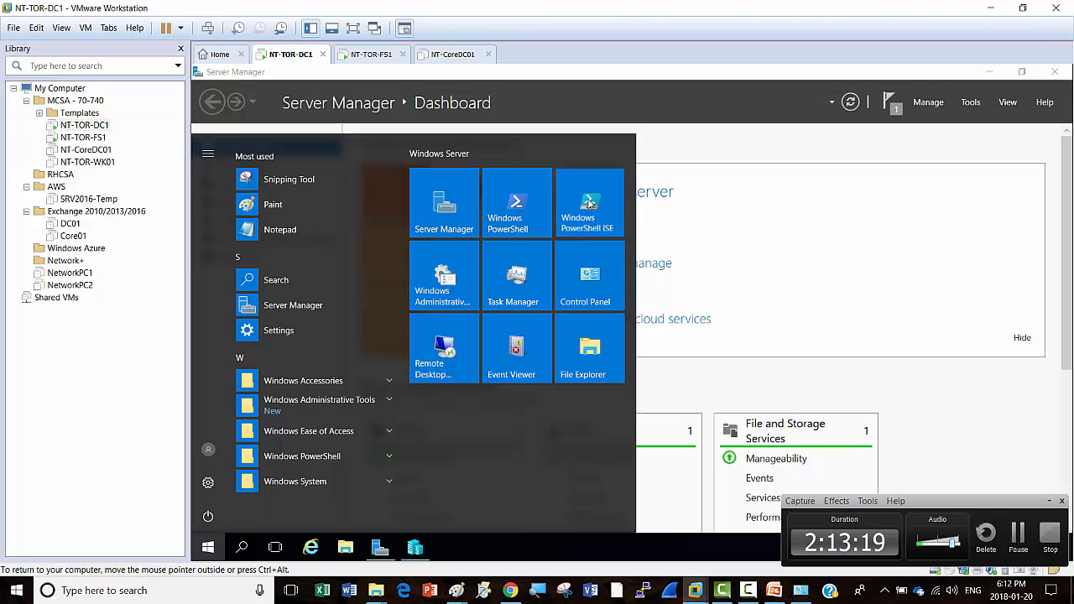
pyautogui.moveTo(636, 267)
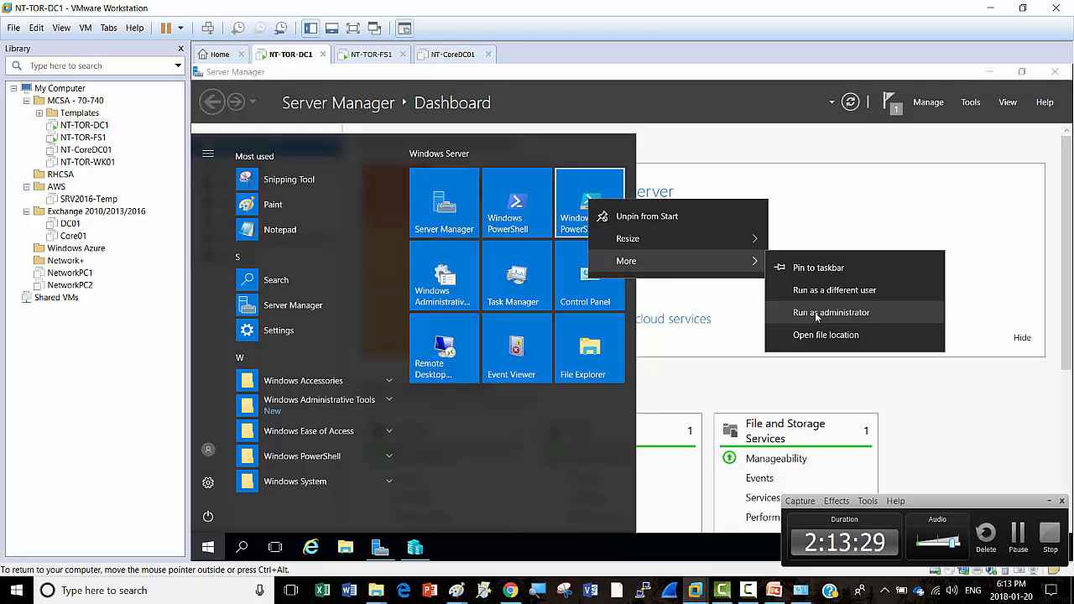
pyautogui.click(855, 188)
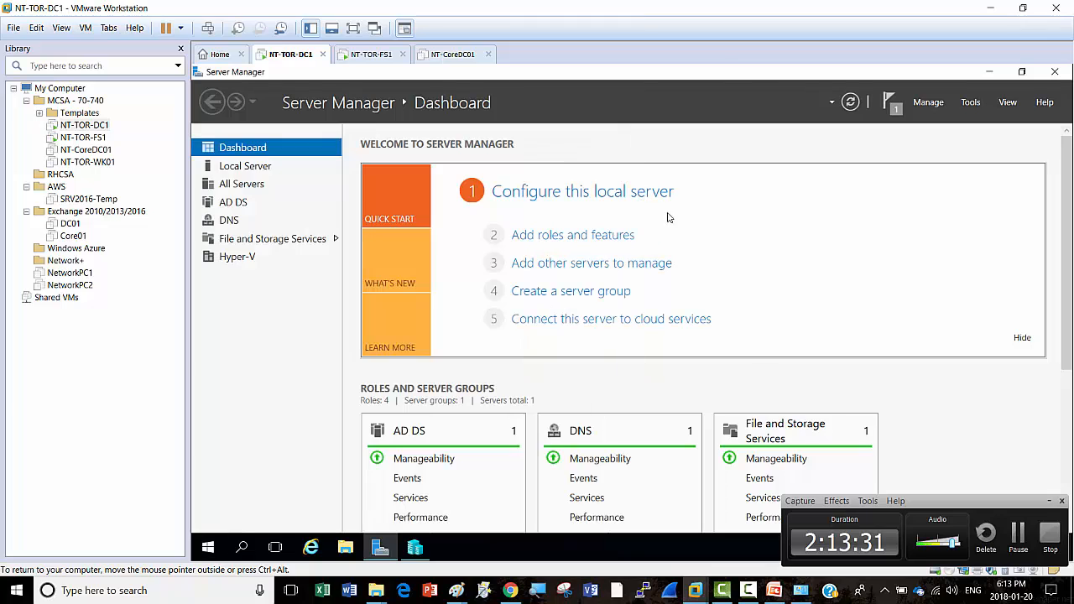
pyautogui.click(210, 550)
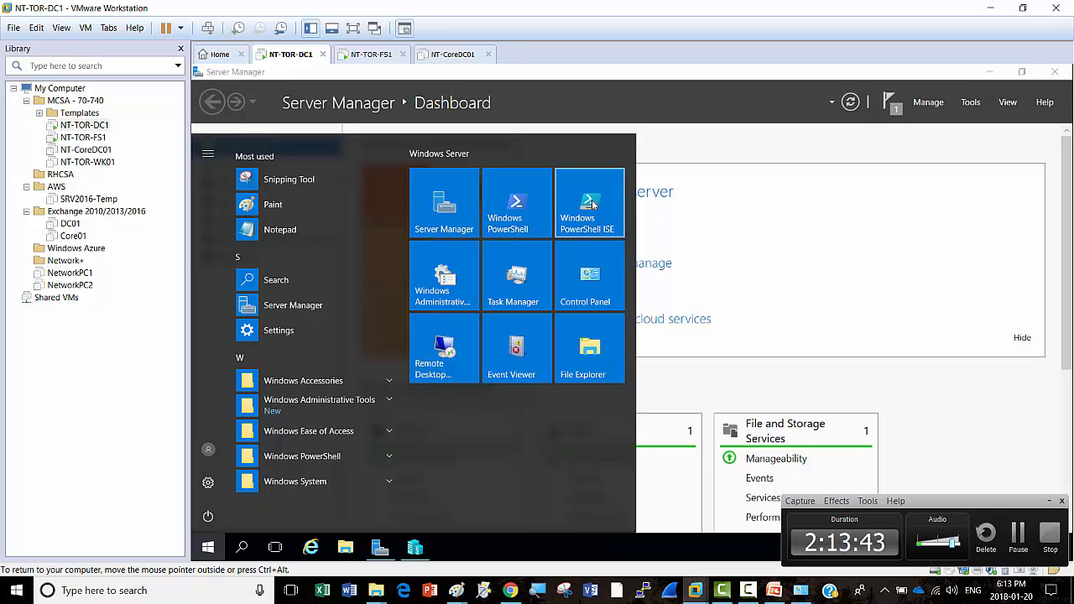
pyautogui.click(207, 547)
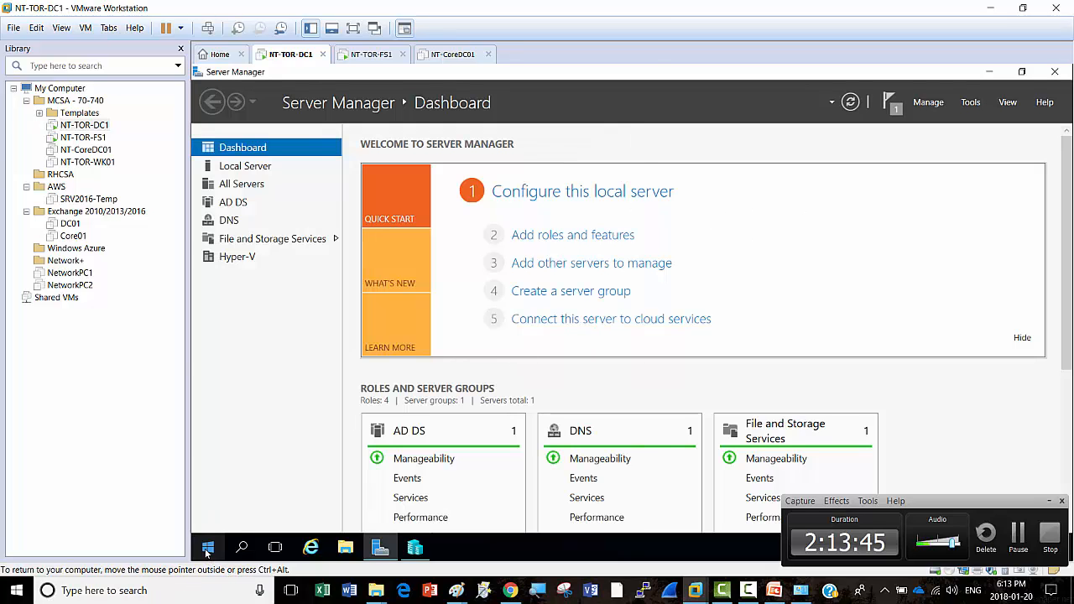
pyautogui.click(207, 547)
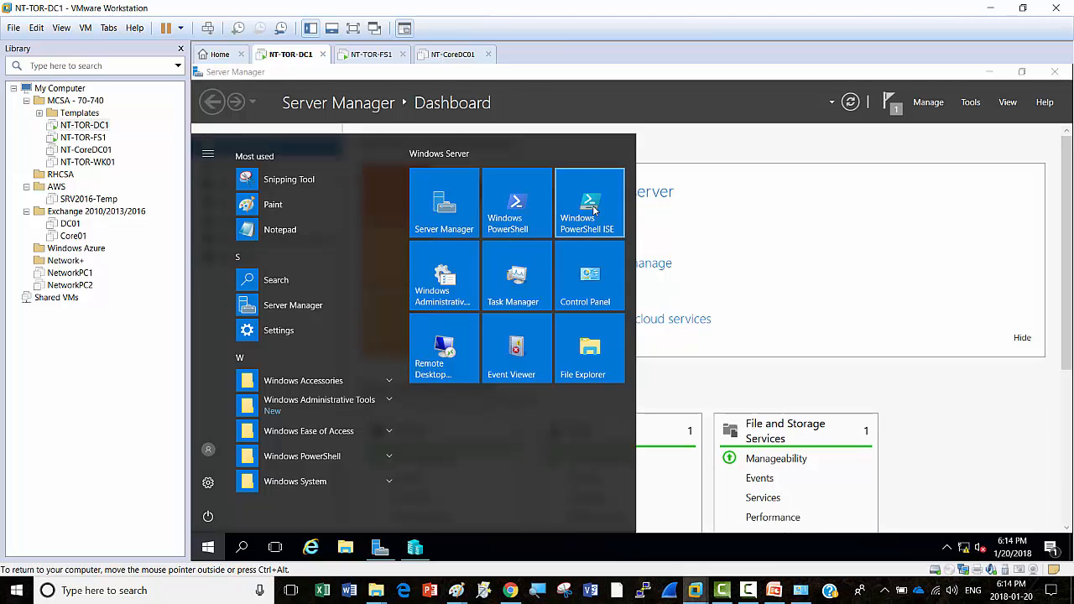
pyautogui.rightClick(592, 209)
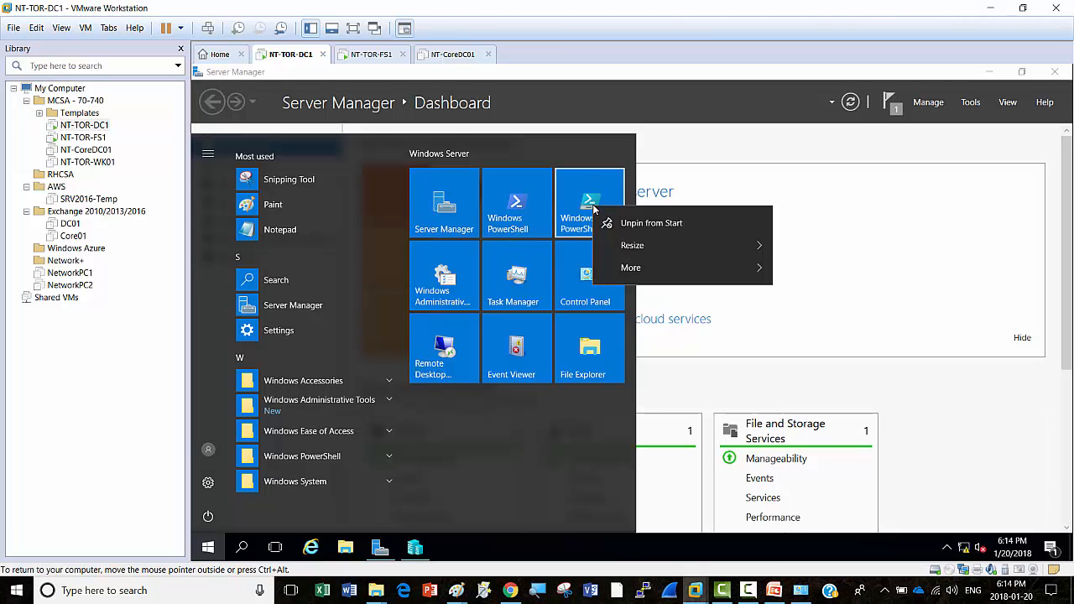
pyautogui.moveTo(620, 268)
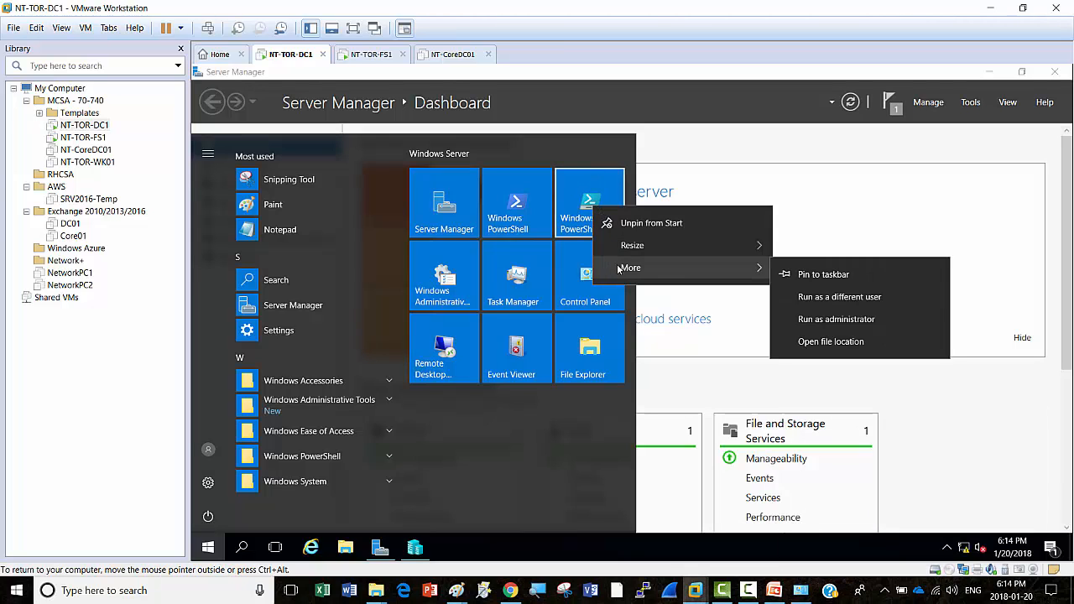
pyautogui.click(843, 319)
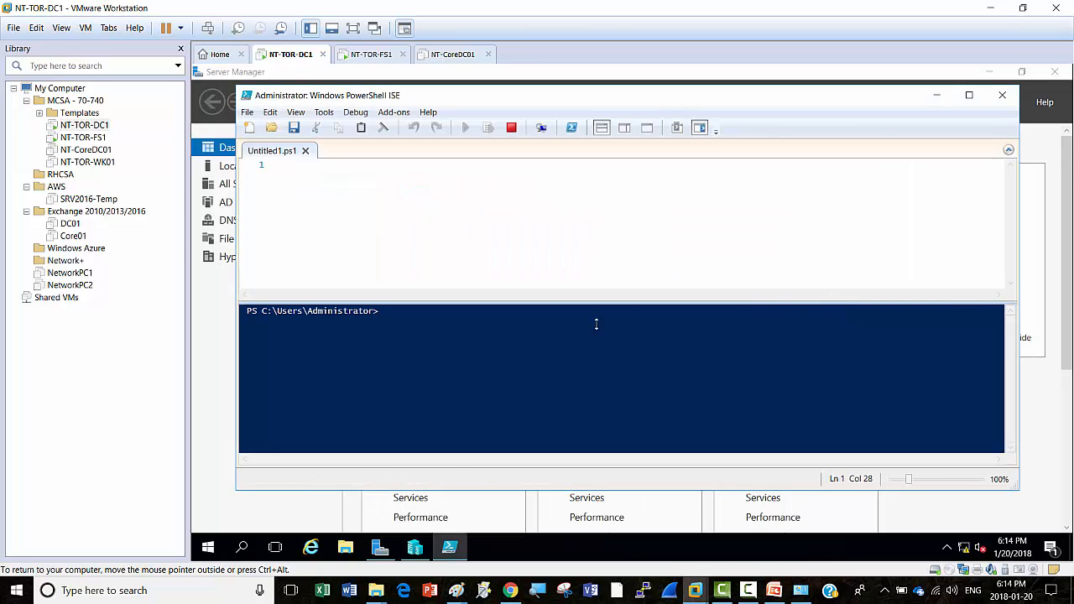
# Step: Maximize the PowerShell ISE window and enlarge its console pane
pyautogui.click(970, 95)
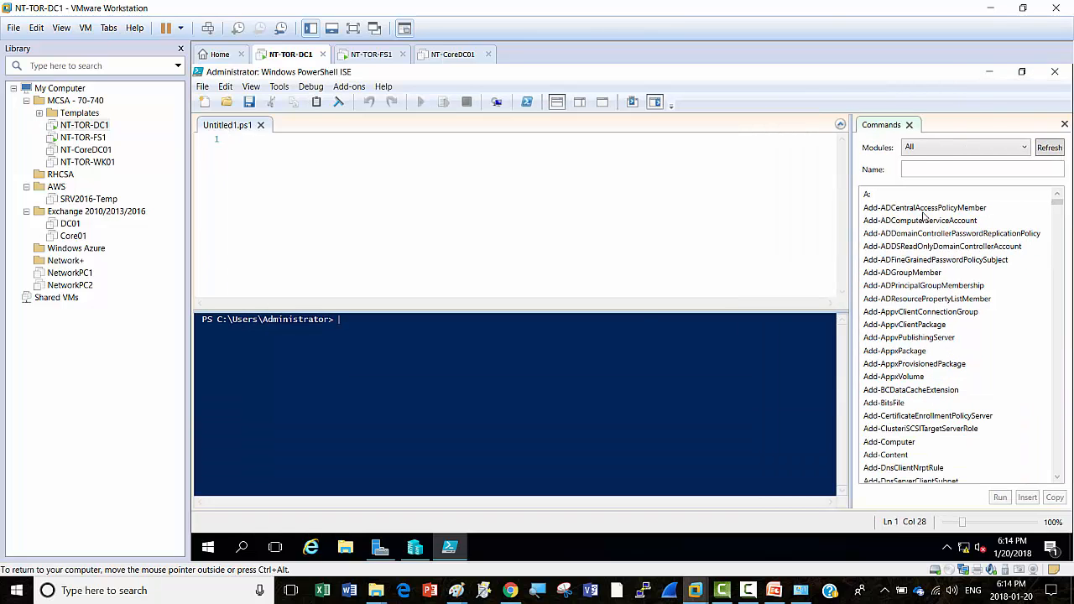
pyautogui.moveTo(651, 309); pyautogui.dragTo(646, 239)
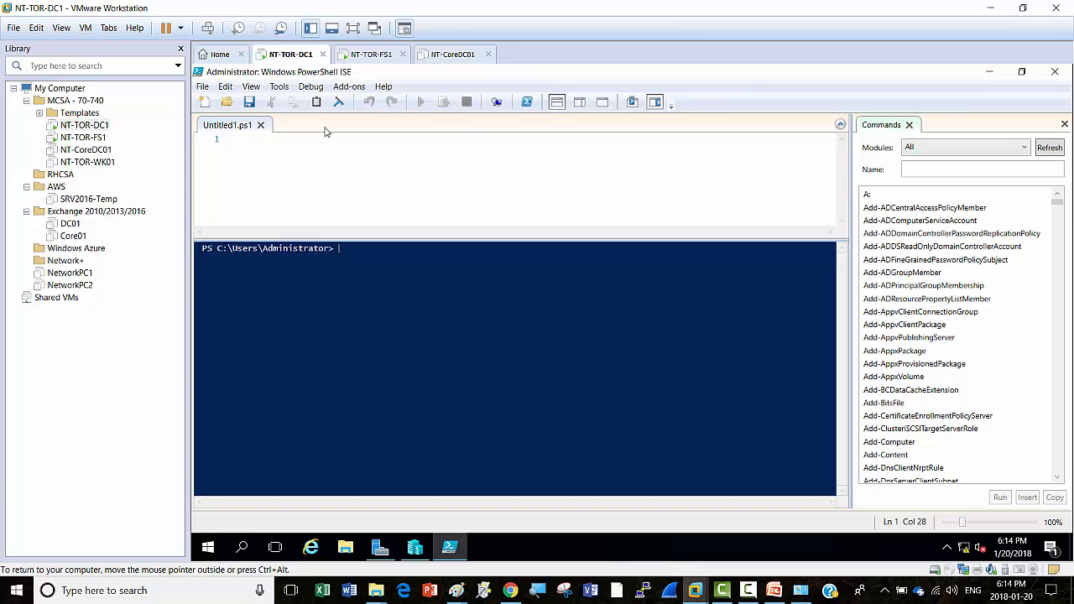
pyautogui.rightClick(283, 56)
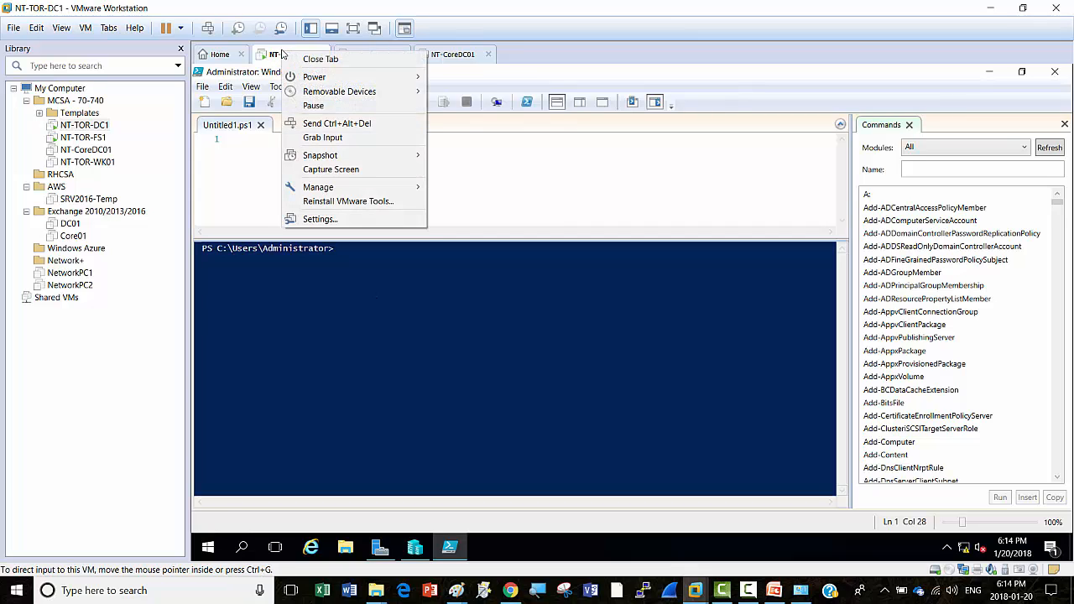
# Step: Set NT-TOR-DC1's CD/DVD drive to the 14393 Windows Server evaluation ISO and accept the settings
pyautogui.click(313, 219)
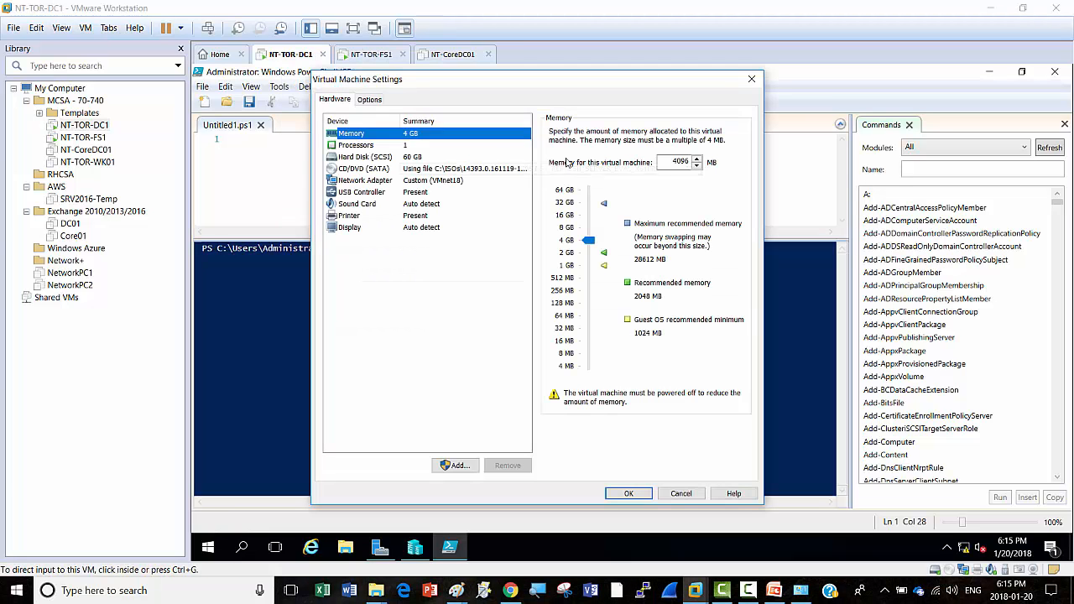
pyautogui.click(369, 170)
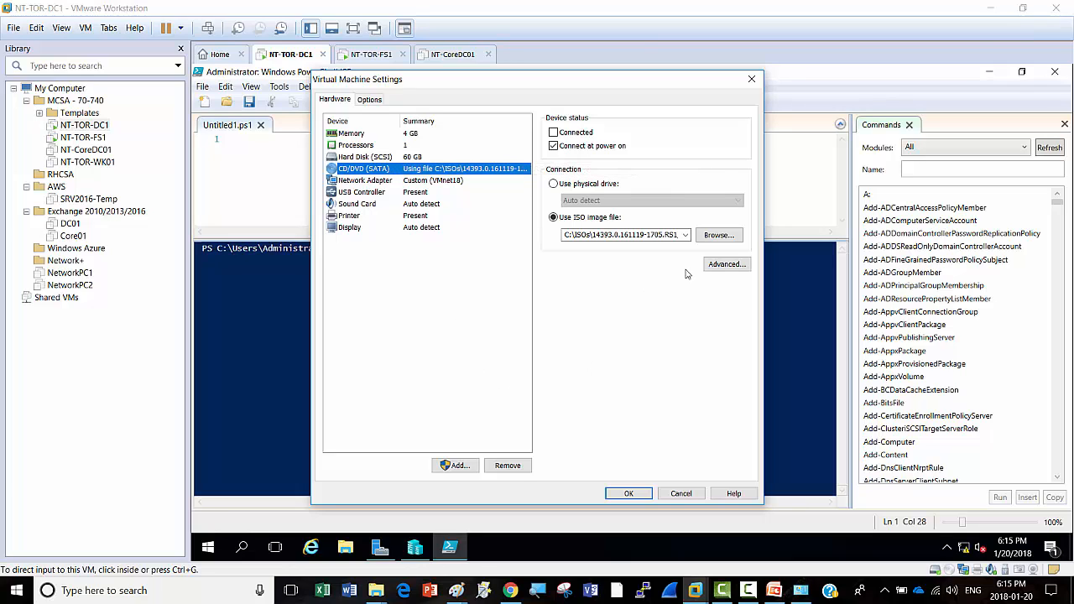
pyautogui.click(719, 235)
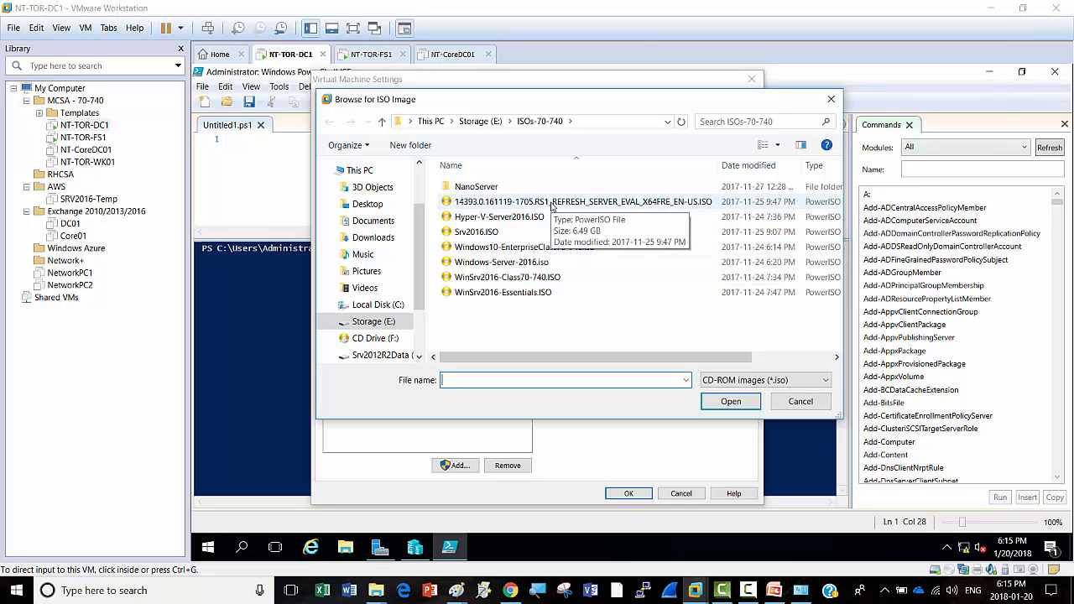
pyautogui.click(551, 204)
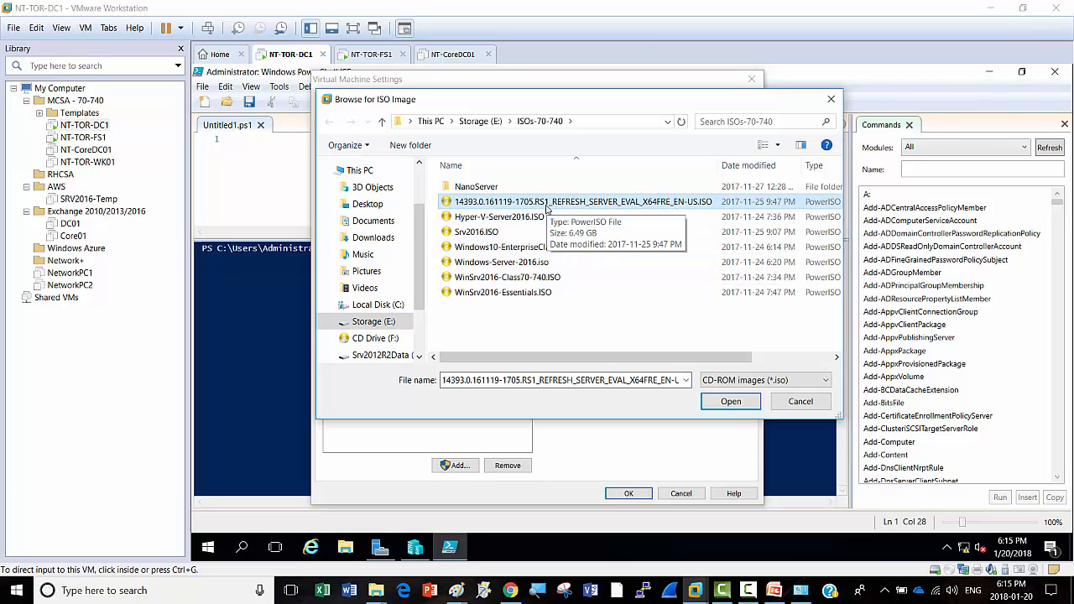
pyautogui.click(724, 402)
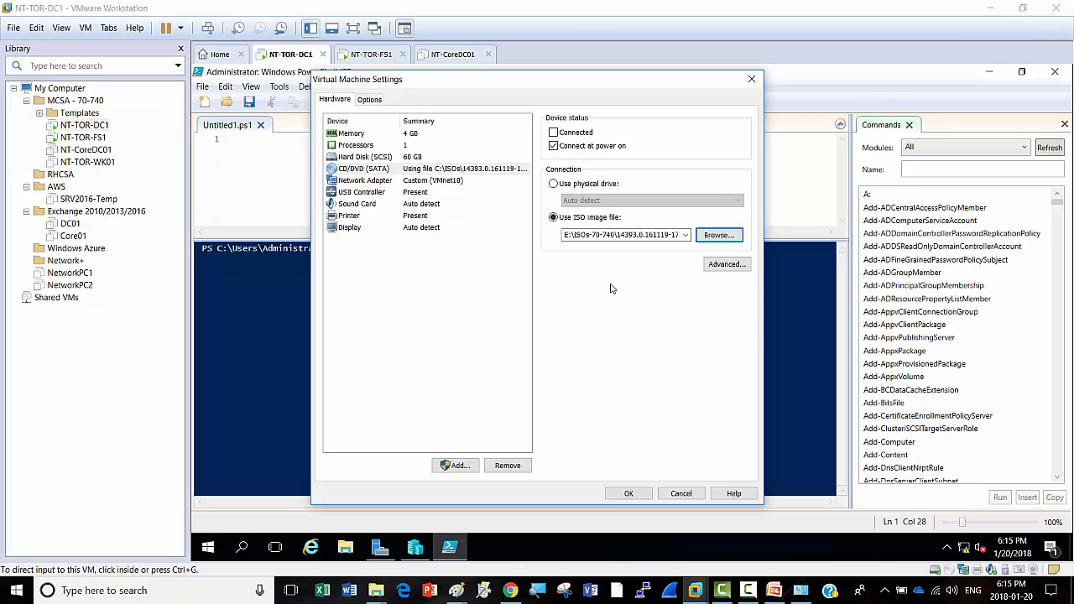
pyautogui.click(628, 494)
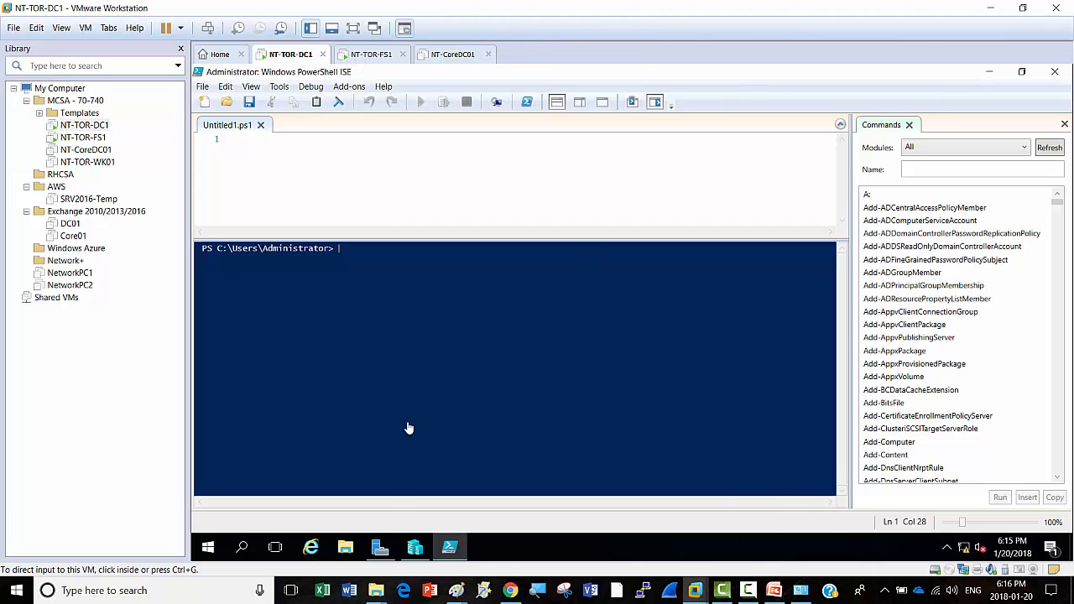
# Step: Open File Explorer in the VM and show the drives on This PC
pyautogui.click(346, 548)
pyautogui.click(348, 550)
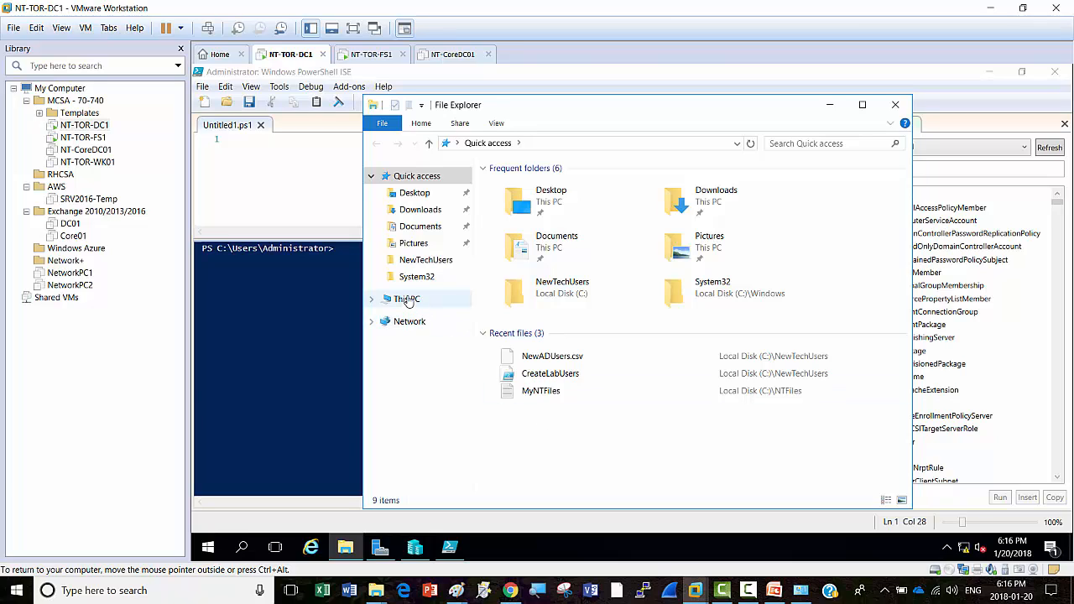
pyautogui.click(407, 299)
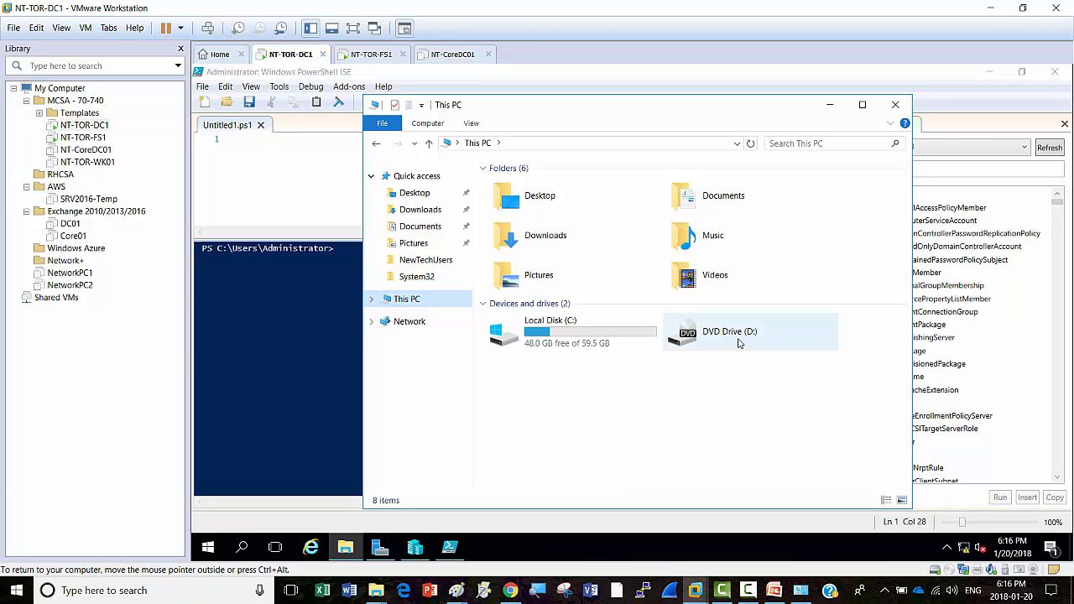
# Step: Mark the VM's CD/DVD (SATA) drive as Connected in Virtual Machine Settings
pyautogui.rightClick(287, 53)
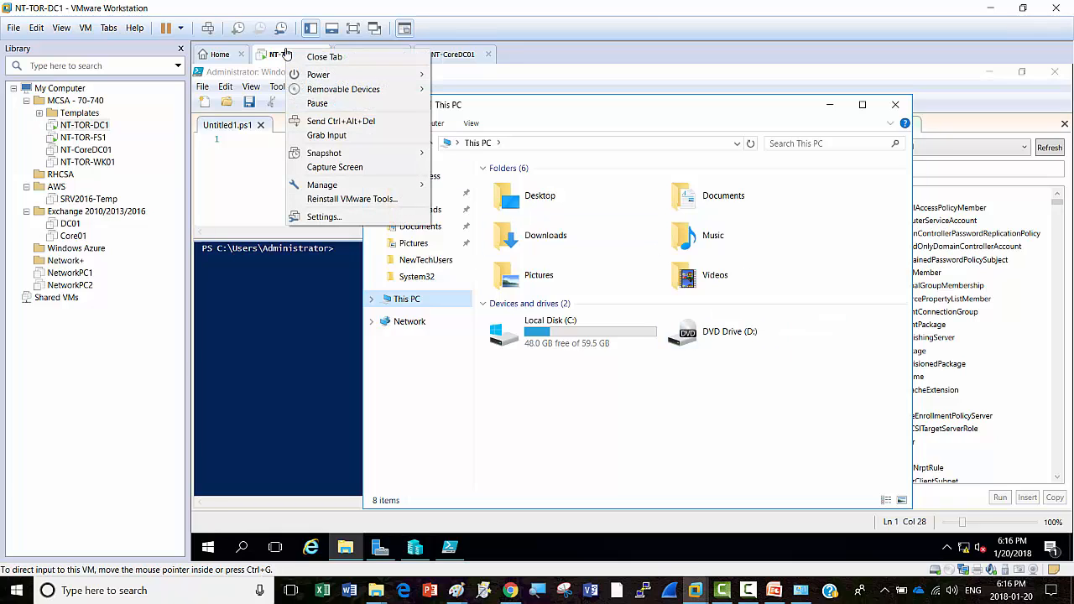
pyautogui.click(327, 217)
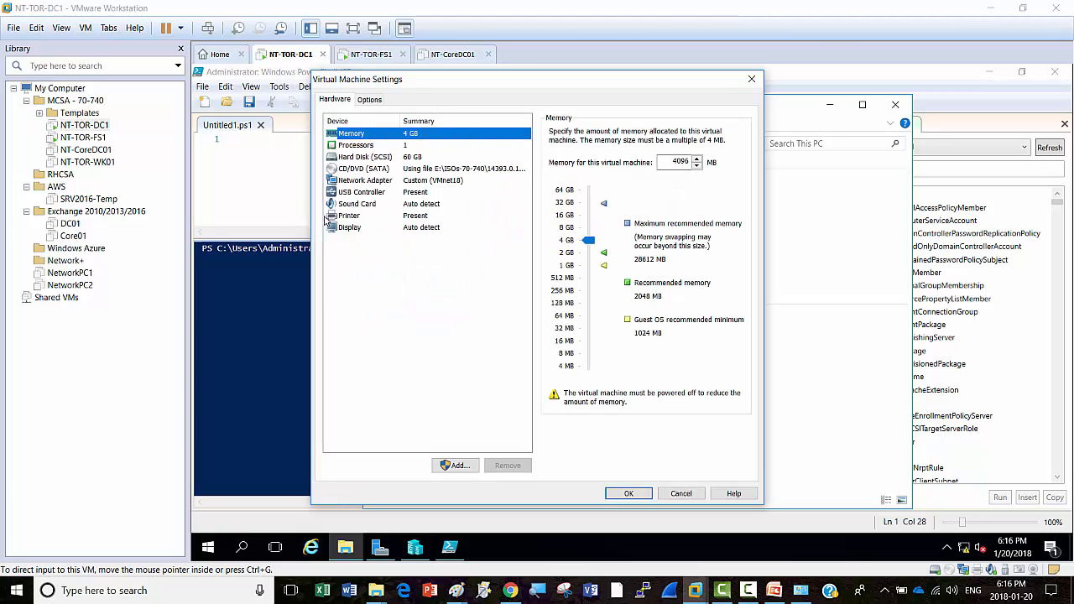
pyautogui.click(379, 169)
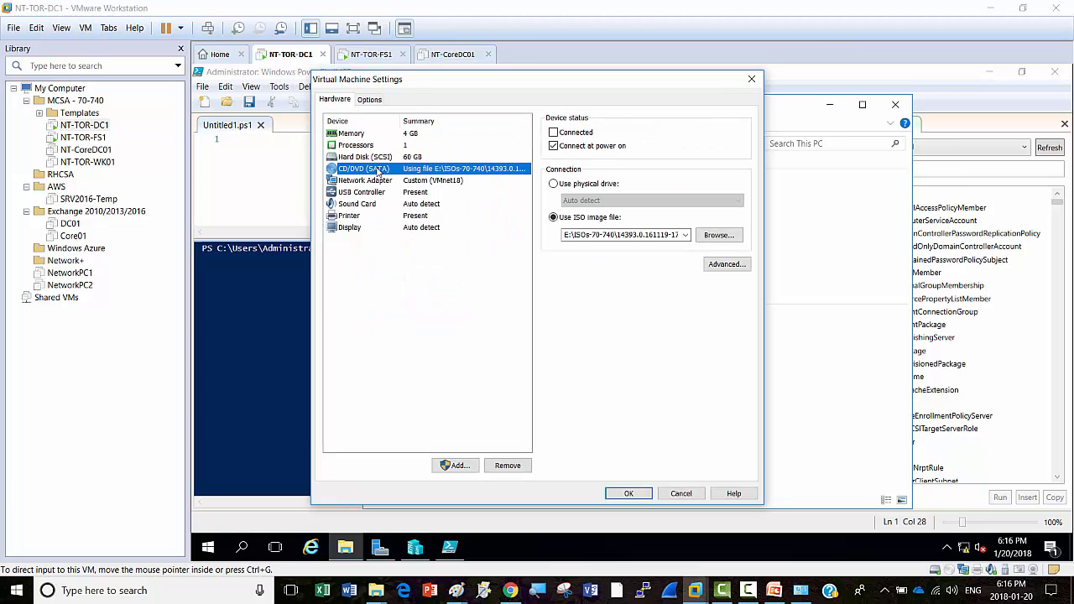
pyautogui.click(554, 134)
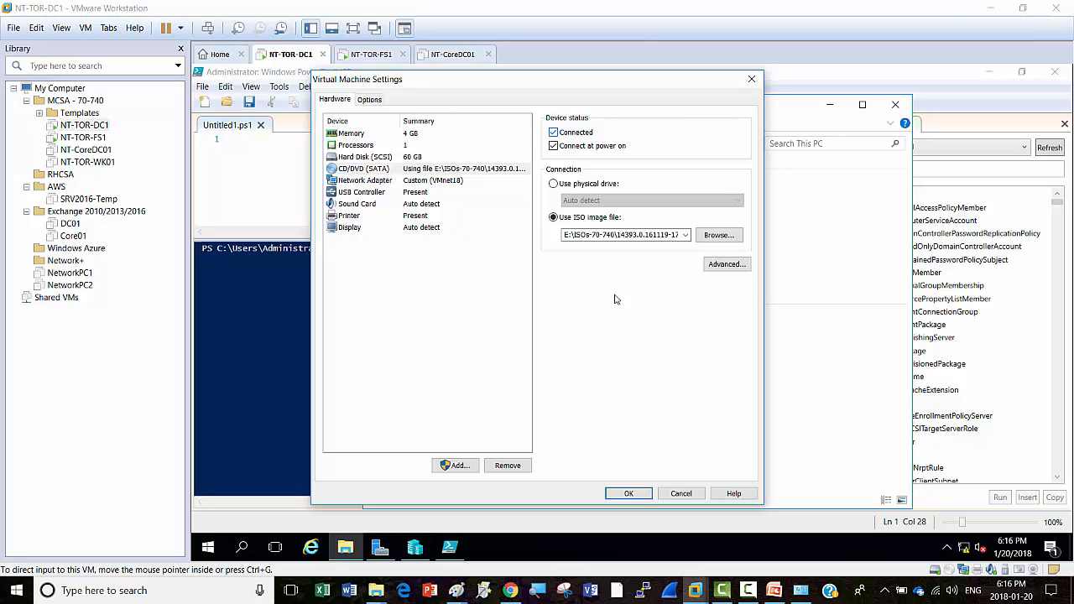
pyautogui.click(643, 496)
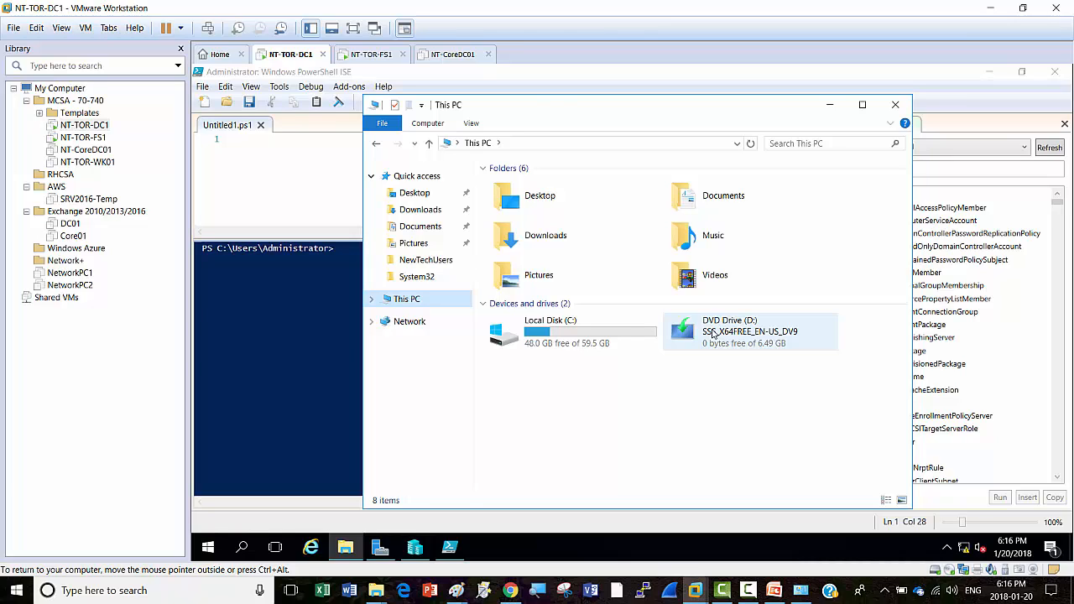
# Step: Copy the NanoServer folder from DVD Drive (D:)
pyautogui.rightClick(712, 333)
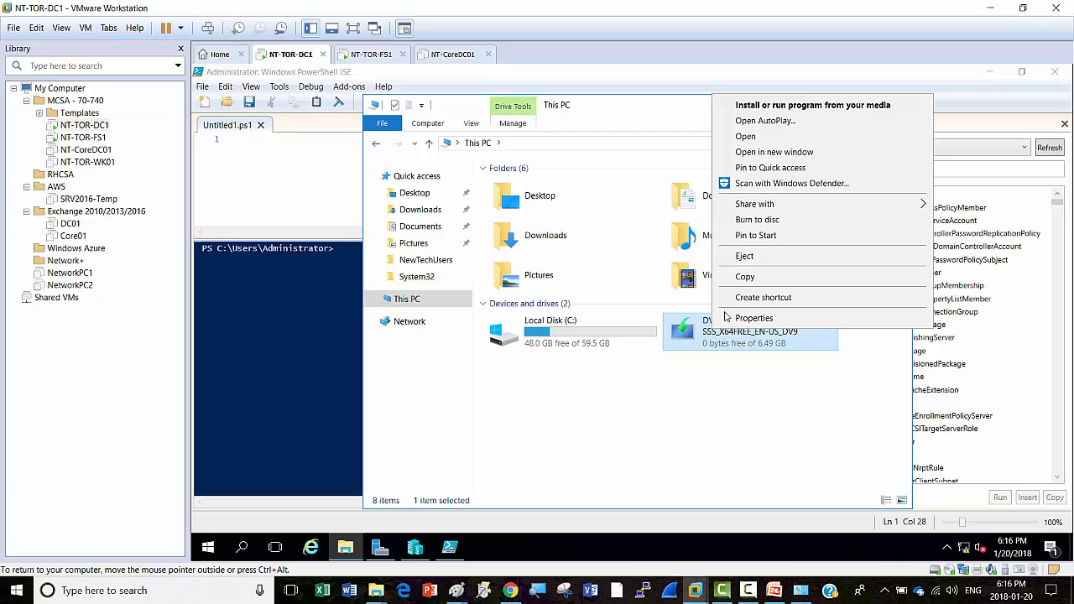
pyautogui.click(749, 137)
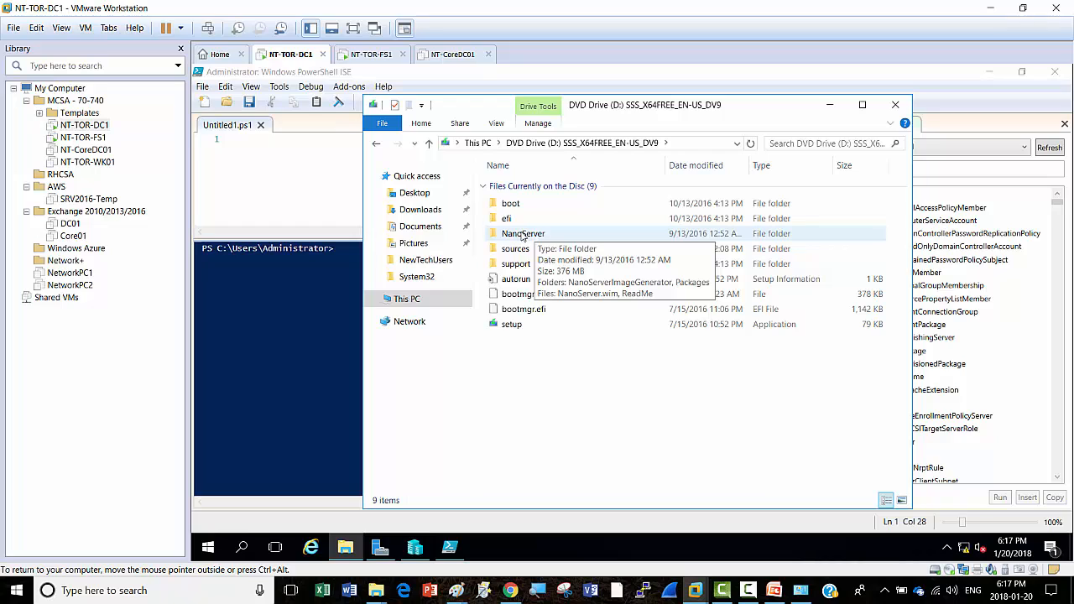
pyautogui.rightClick(521, 235)
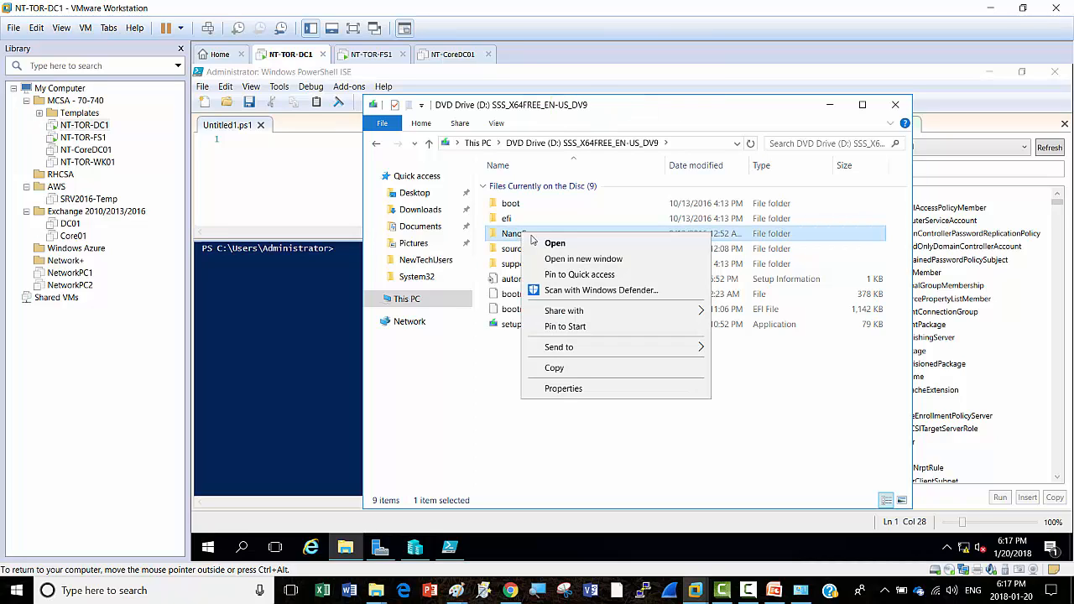
pyautogui.click(569, 372)
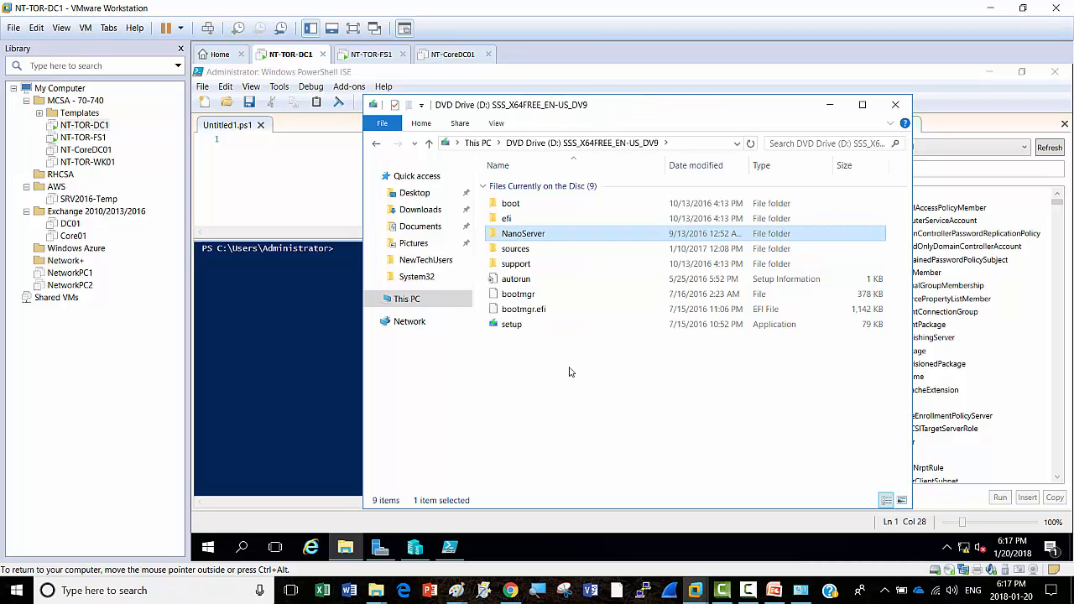
# Step: Paste the NanoServer folder into the root of Local Disk (C:) and minimize Explorer
pyautogui.click(406, 300)
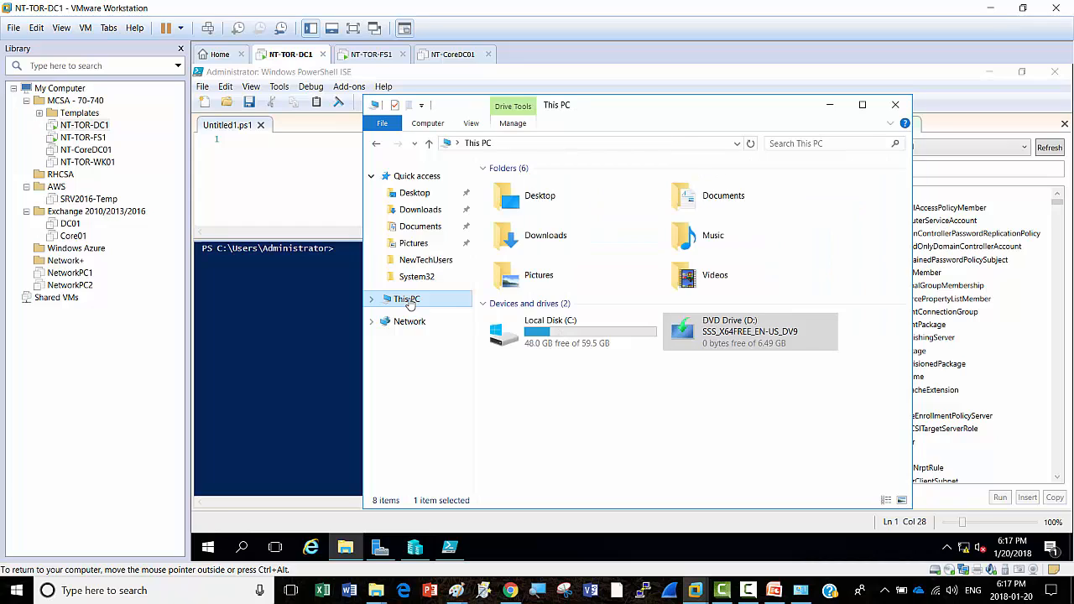
pyautogui.doubleClick(567, 334)
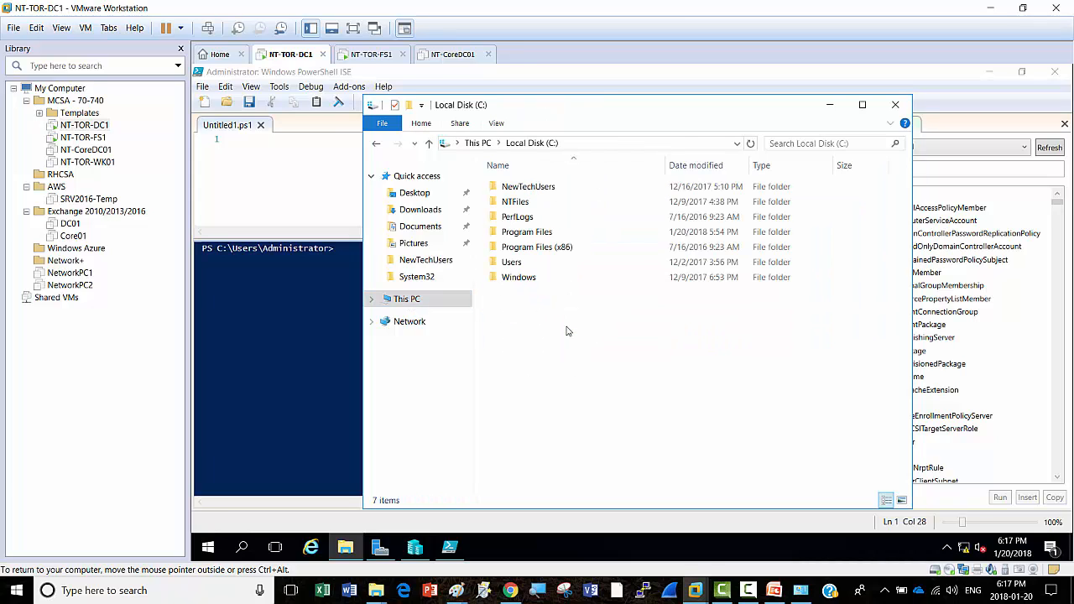
pyautogui.rightClick(516, 324)
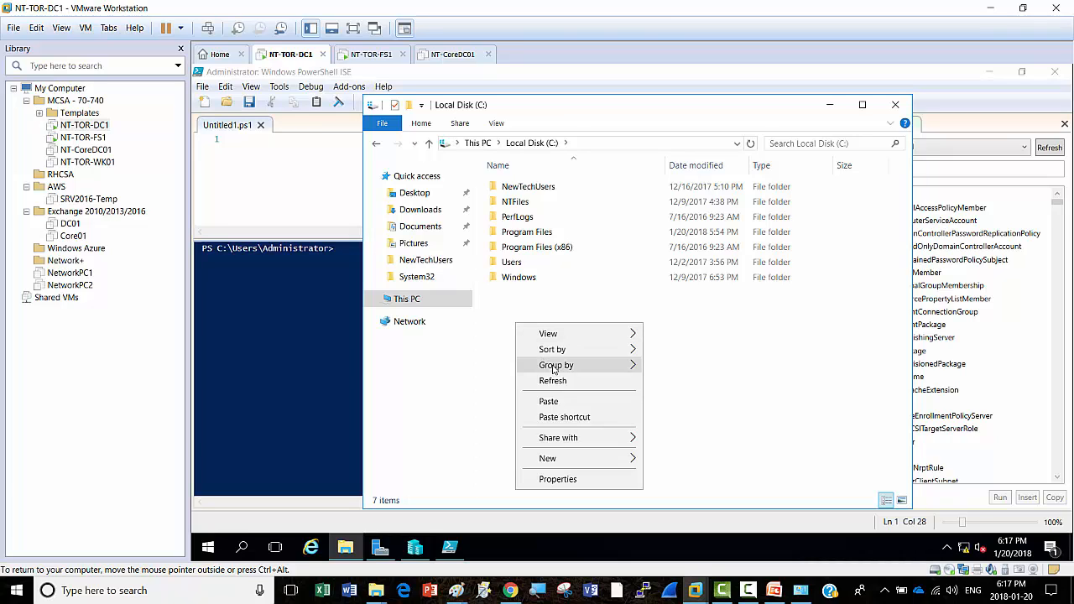
pyautogui.click(550, 402)
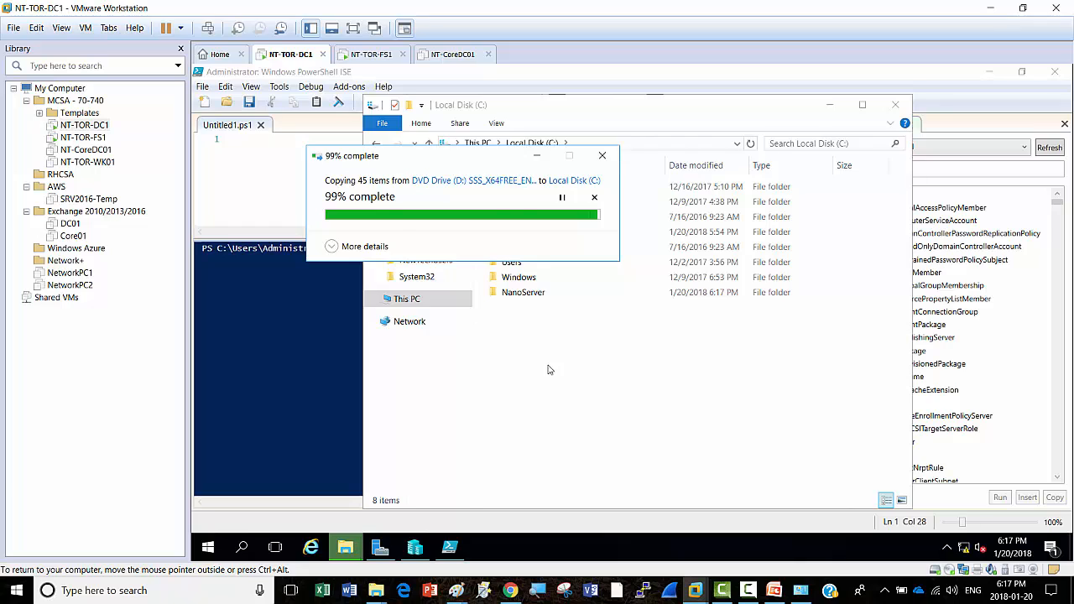
pyautogui.click(538, 334)
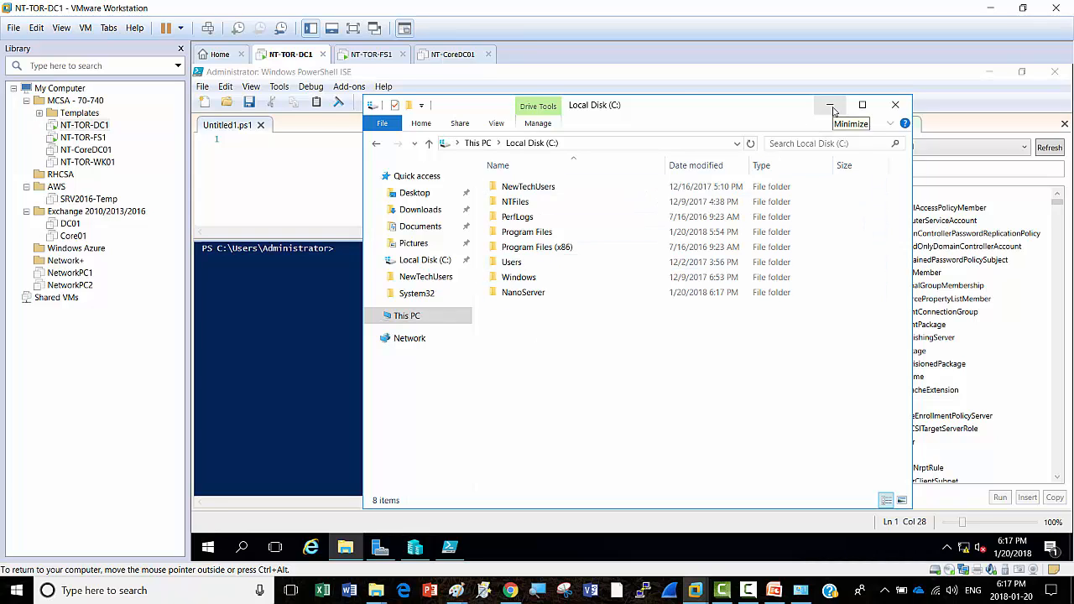
pyautogui.click(831, 106)
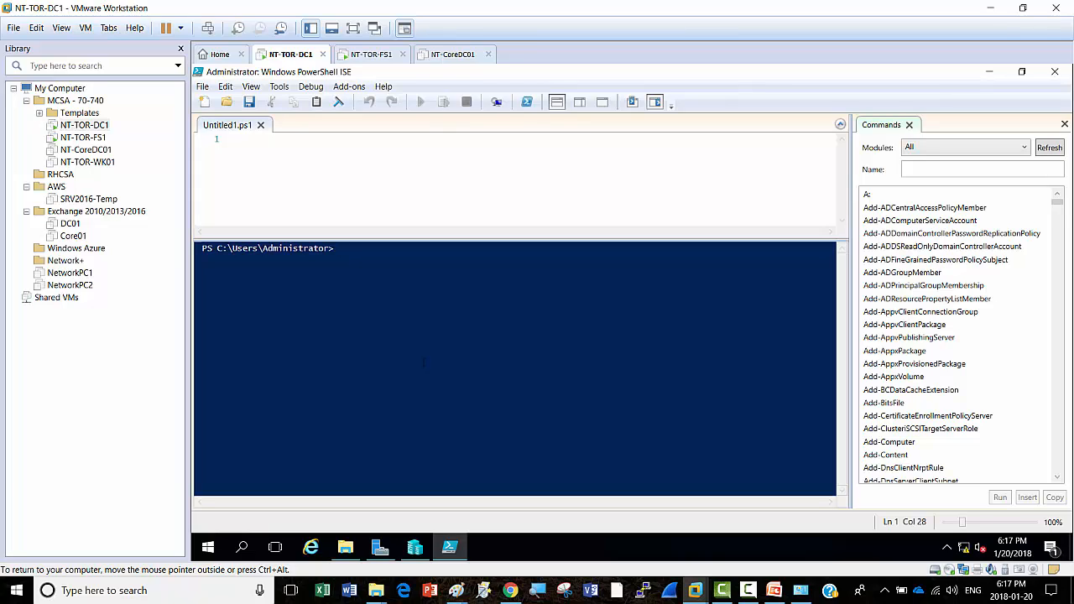
# Step: Enter Set-ExecutionPolicy remotesigned at the ISE console without running it, and copy it
pyautogui.write('Set-')
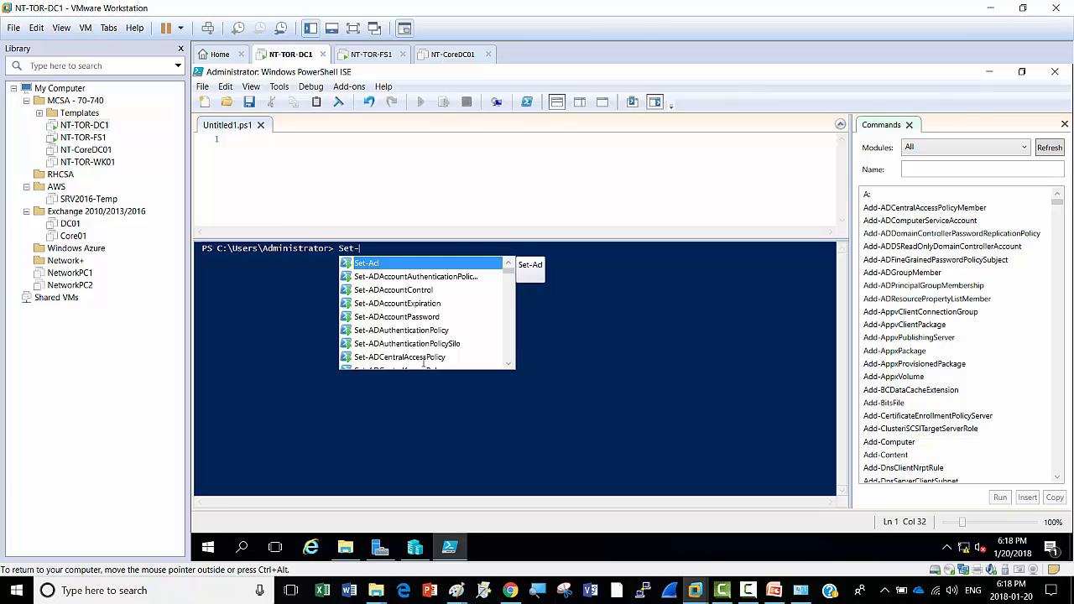
pyautogui.write('exe')
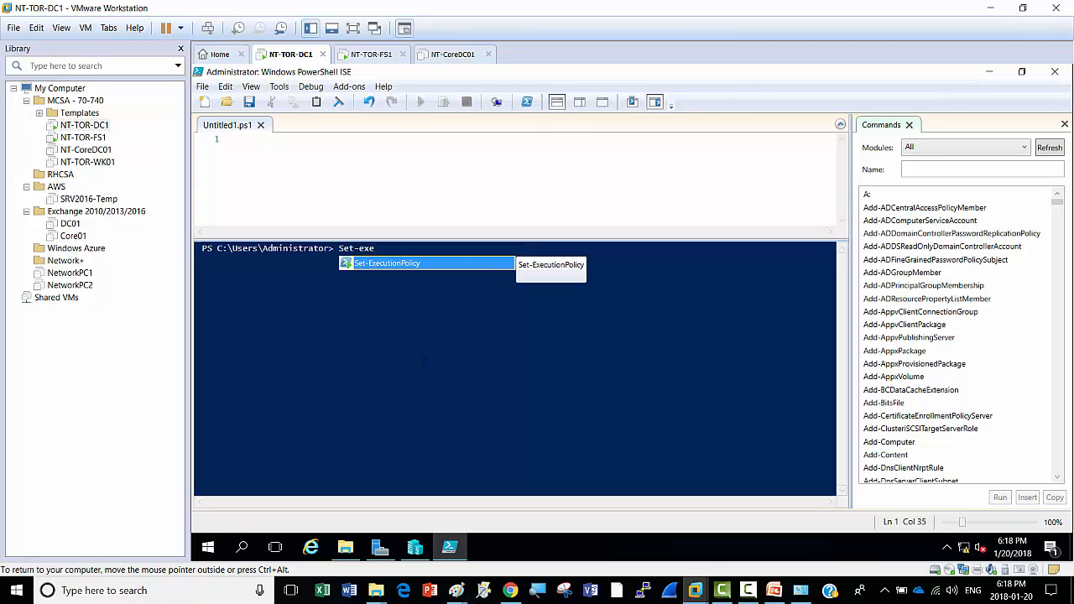
pyautogui.press('Tab')
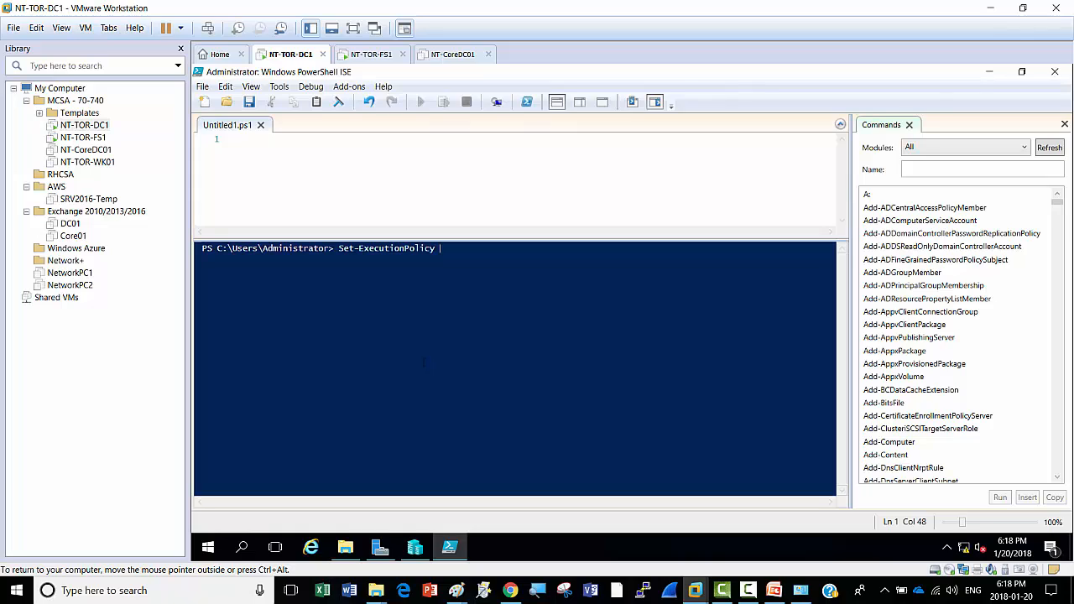
pyautogui.write('remotesigned')
pyautogui.moveTo(339, 248); pyautogui.dragTo(502, 249)
pyautogui.rightClick(487, 250)
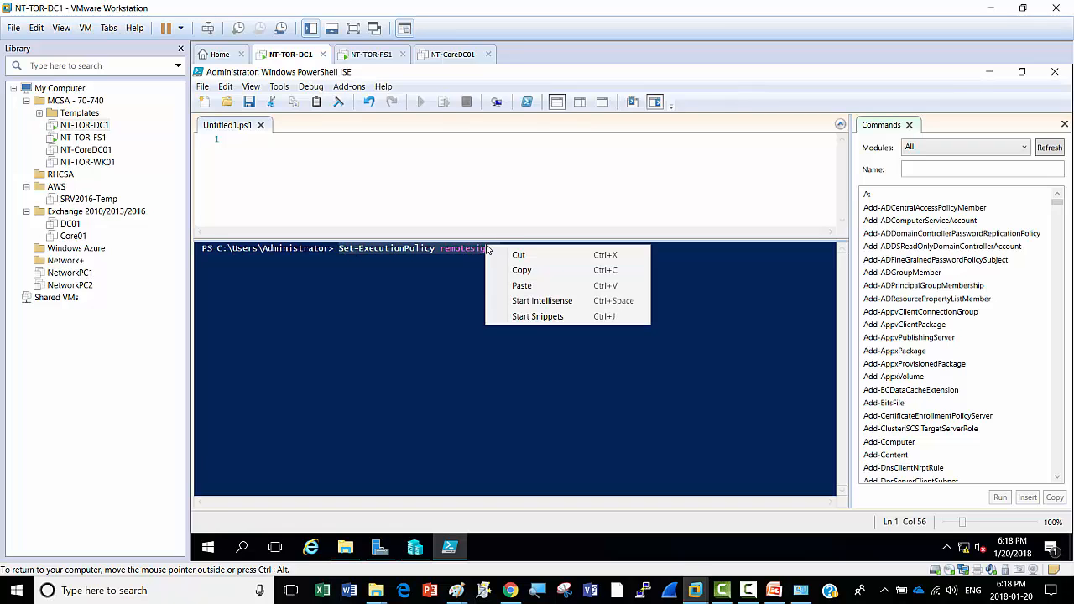
pyautogui.click(521, 271)
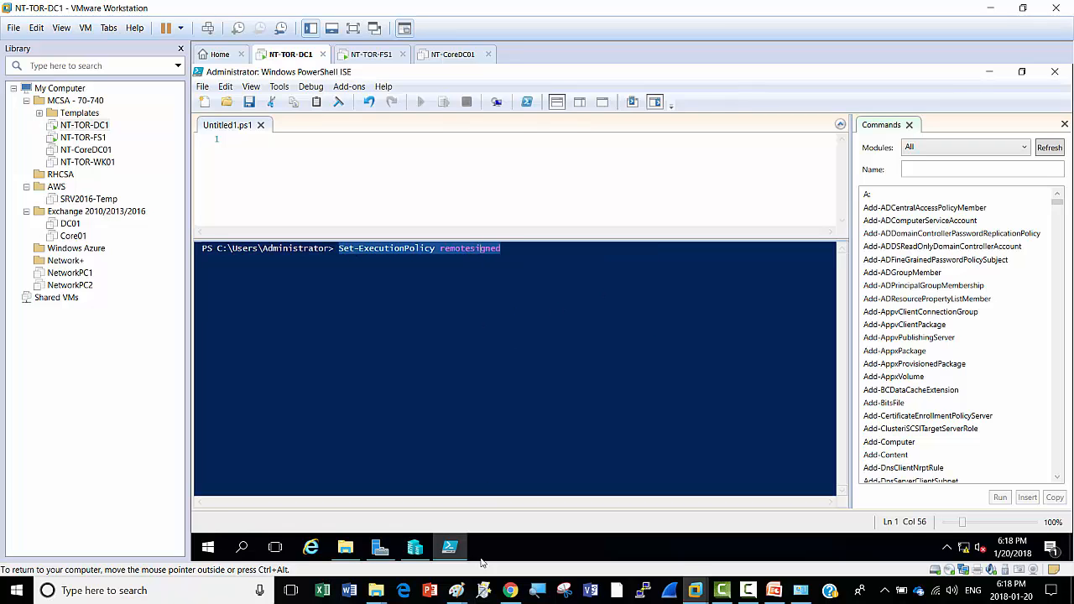
pyautogui.click(510, 590)
# Step: Paste Set-ExecutionPolicy remotesigned on a new line in the notepad.pw note and select it
pyautogui.click(200, 173)
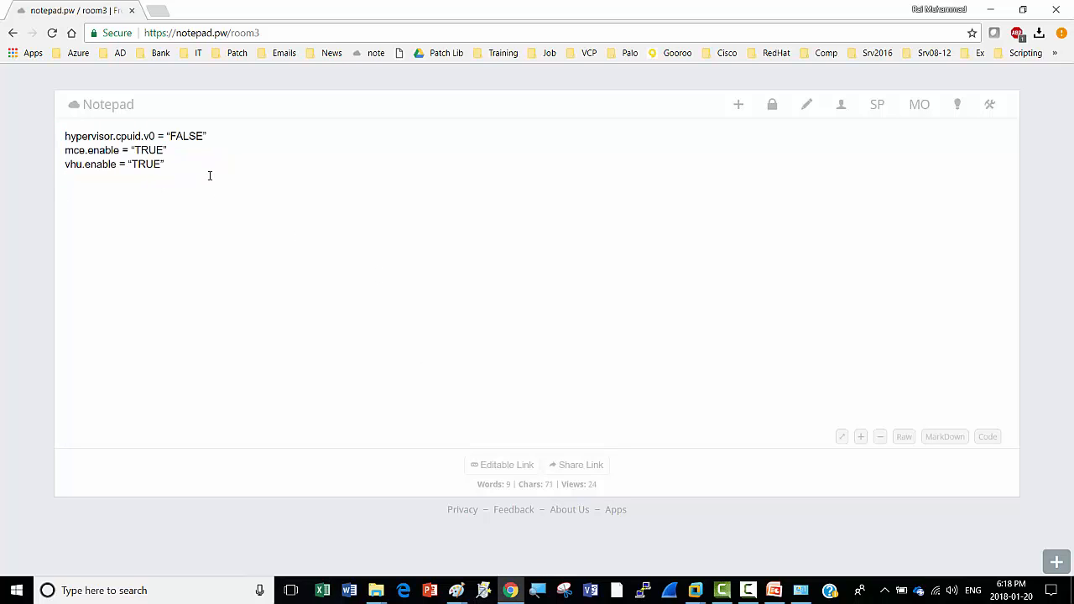
pyautogui.press('Return')
pyautogui.press('Return')
pyautogui.hotkey('ctrl', 'v')
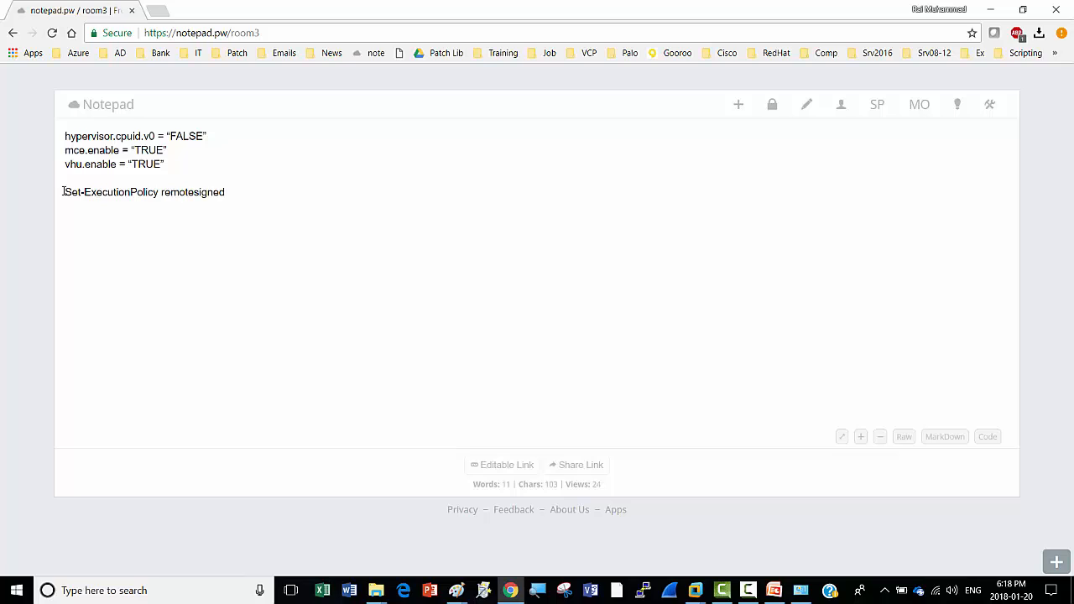
pyautogui.moveTo(63, 191); pyautogui.dragTo(235, 186)
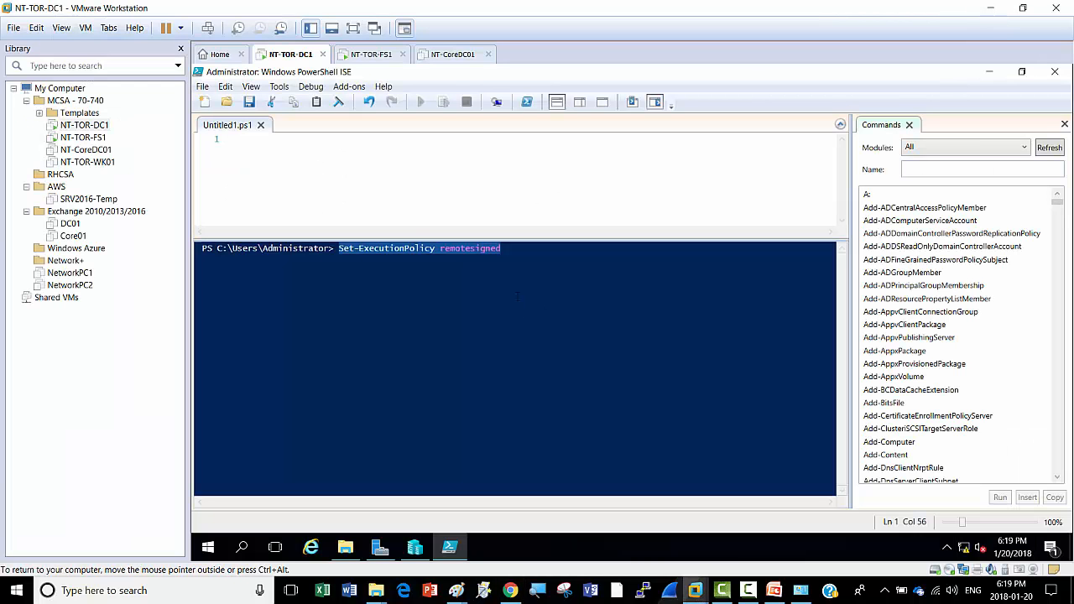
# Step: Run Set-ExecutionPolicy remotesigned and confirm the policy change with Yes
pyautogui.click(509, 250)
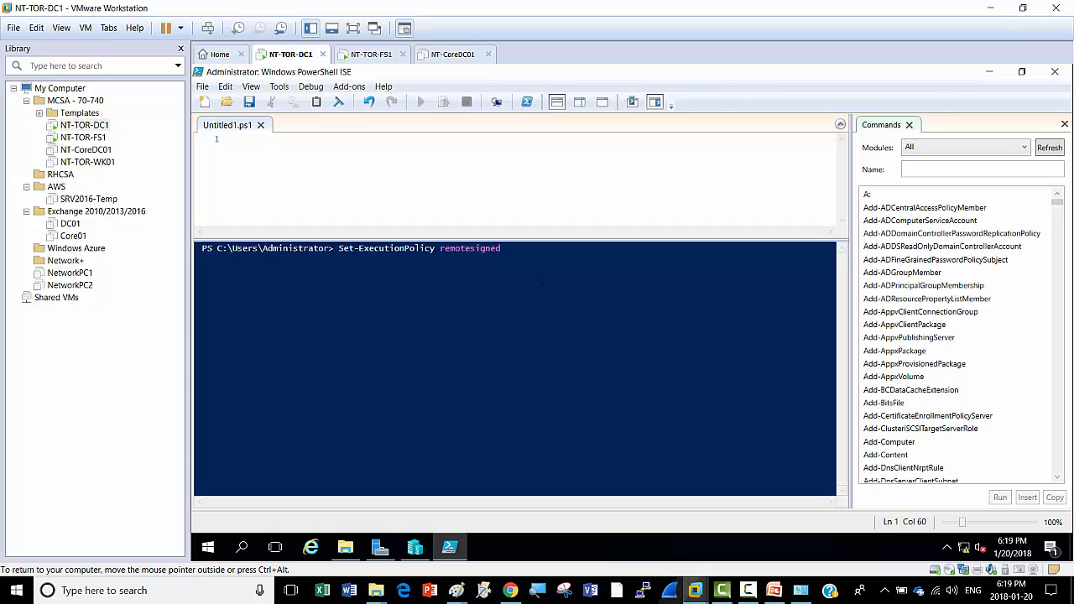
pyautogui.press('Return')
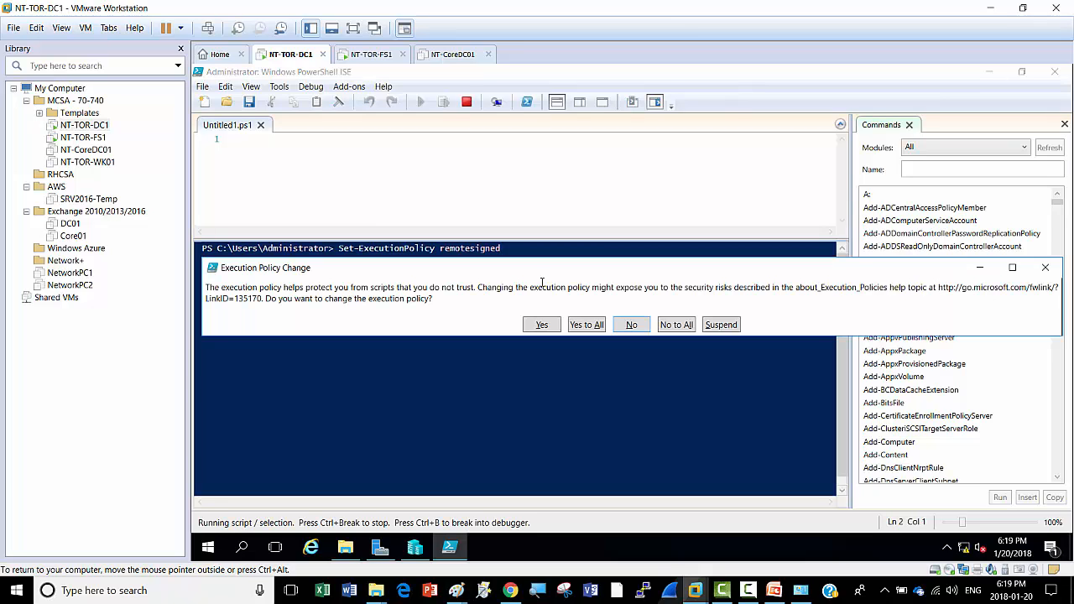
pyautogui.click(541, 327)
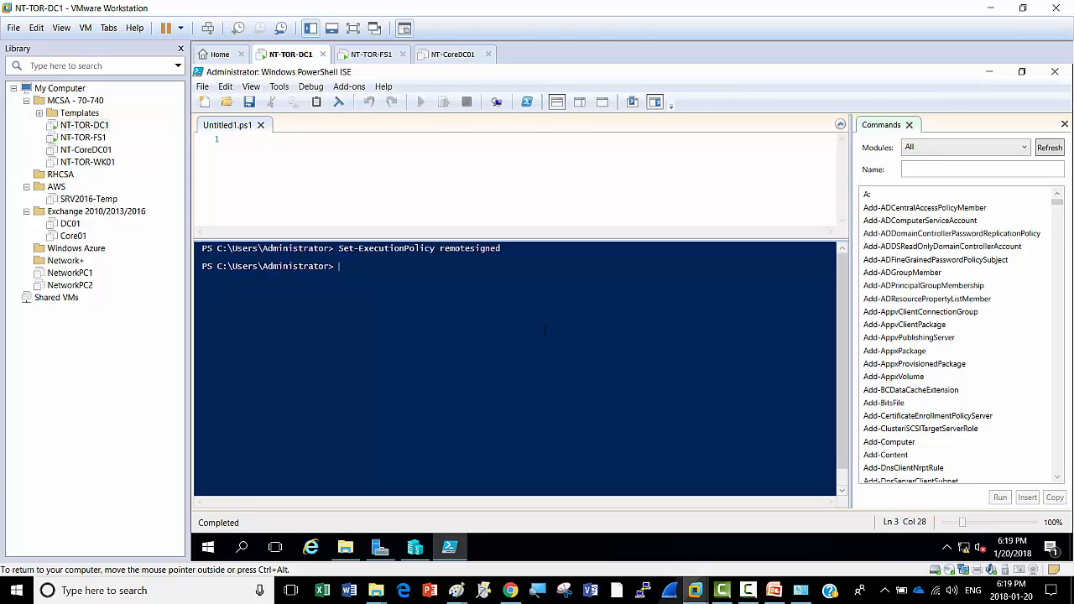
# Step: Change directory to the root of C: and then into the nanoserver folder
pyautogui.write('cd')
pyautogui.press('Return')
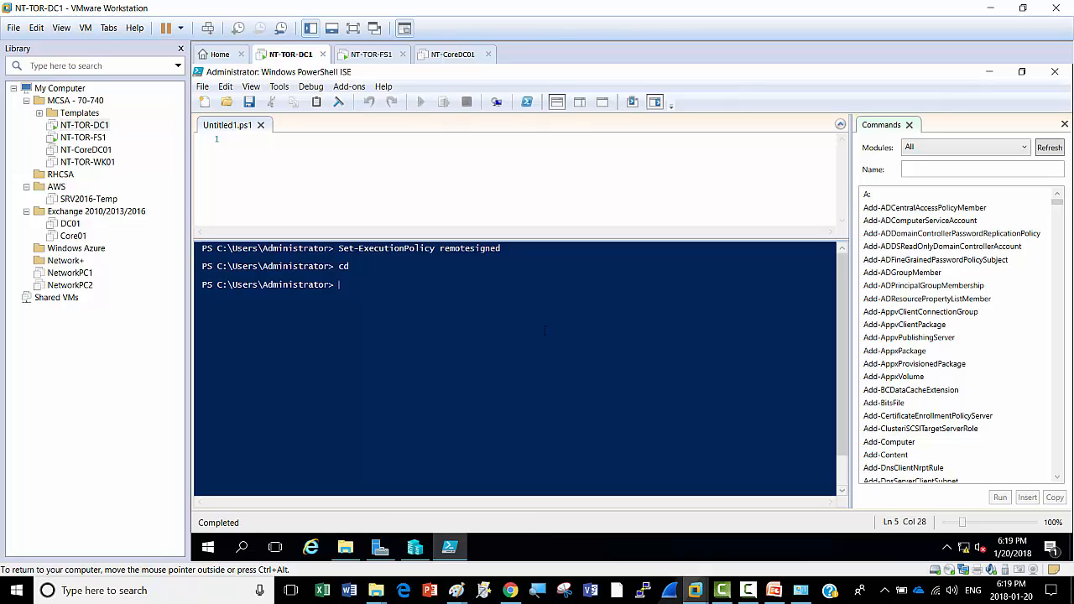
pyautogui.write('cd\\')
pyautogui.press('Return')
pyautogui.write('cd')
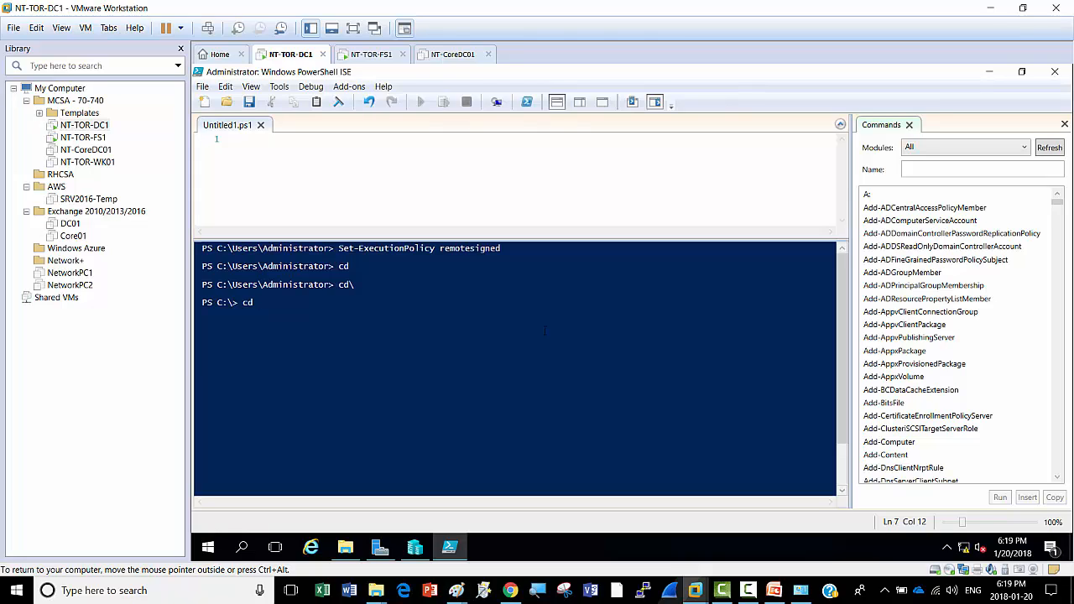
pyautogui.write('nanoserver')
pyautogui.press('Return')
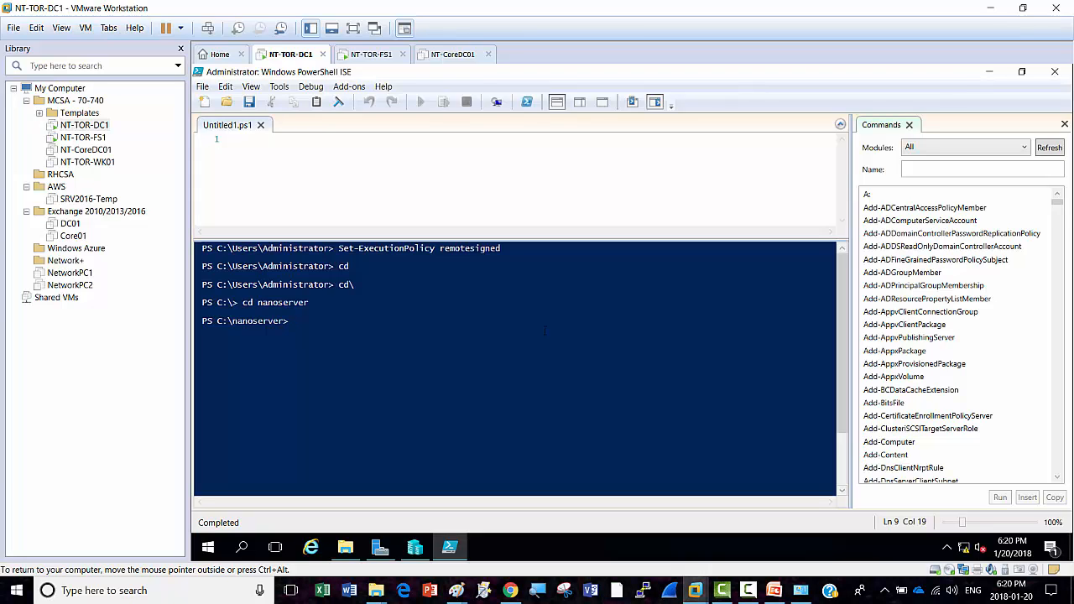
# Step: Run Import-Module .\NanoServerImageGenerator -Verbose to load the Nano Server image cmdlets
pyautogui.write('import-')
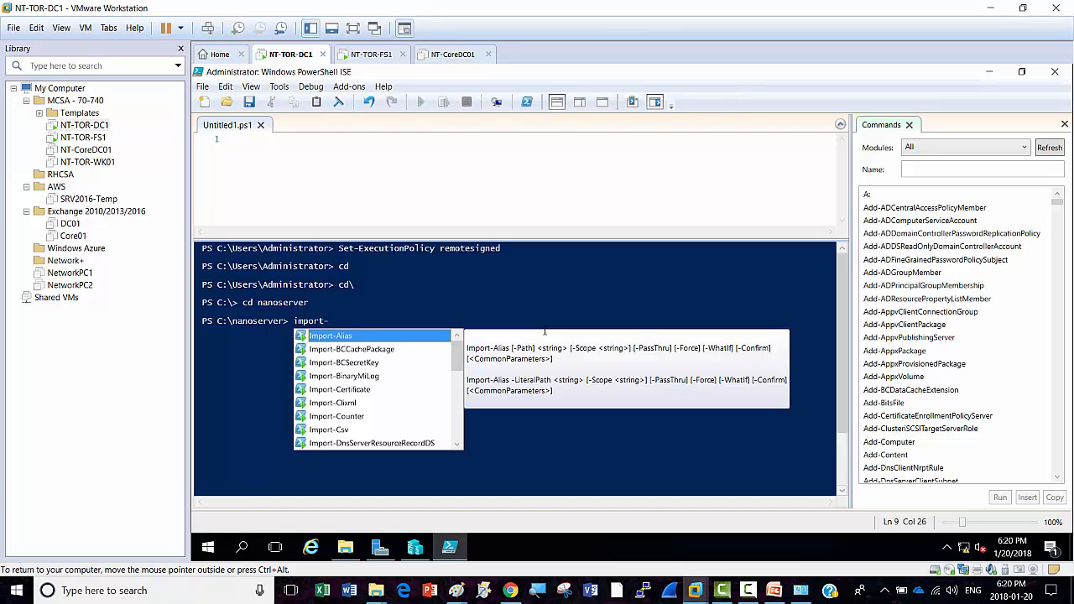
pyautogui.write('m')
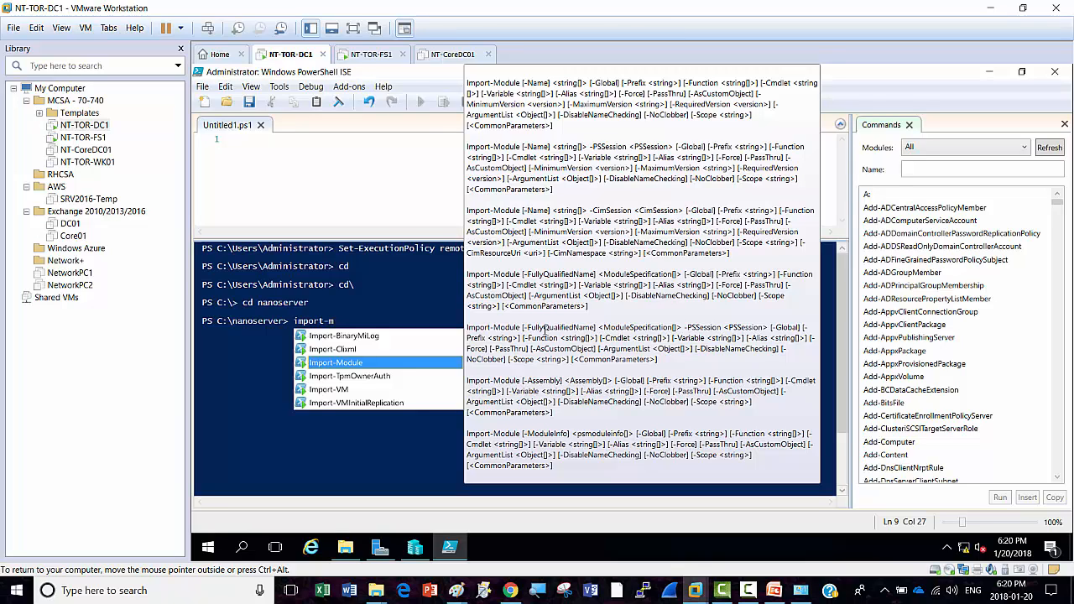
pyautogui.press('Tab')
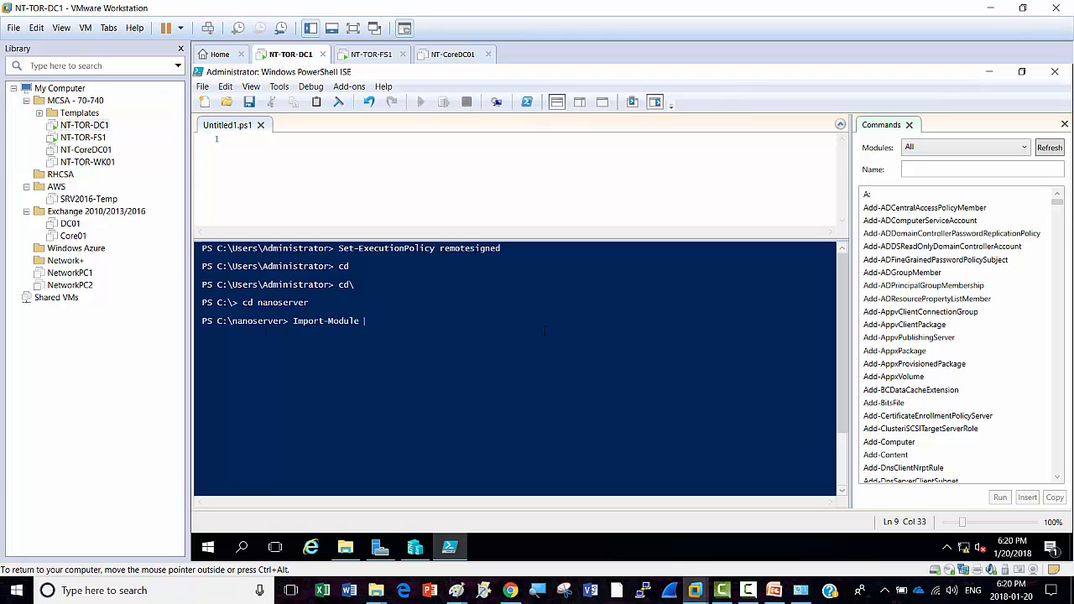
pyautogui.write('.\\')
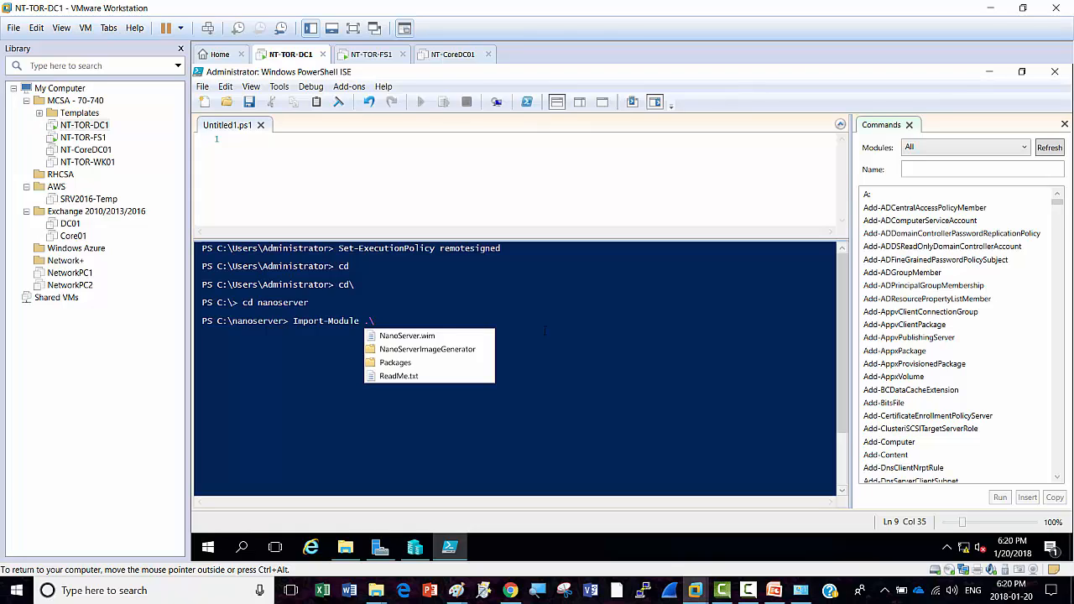
pyautogui.press('Down')
pyautogui.press('Down')
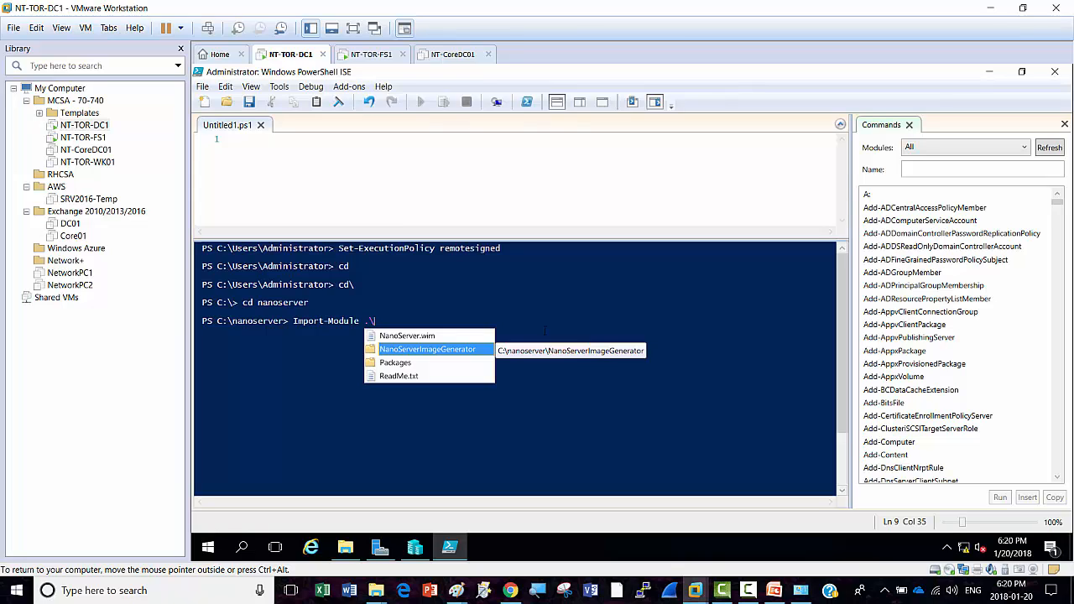
pyautogui.press('Return')
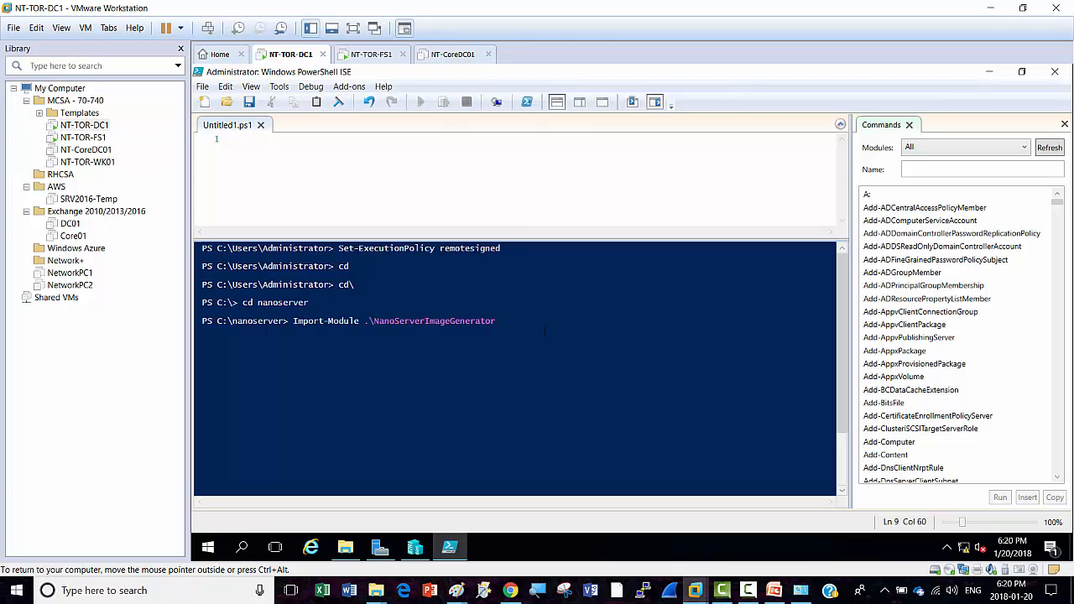
pyautogui.write('-')
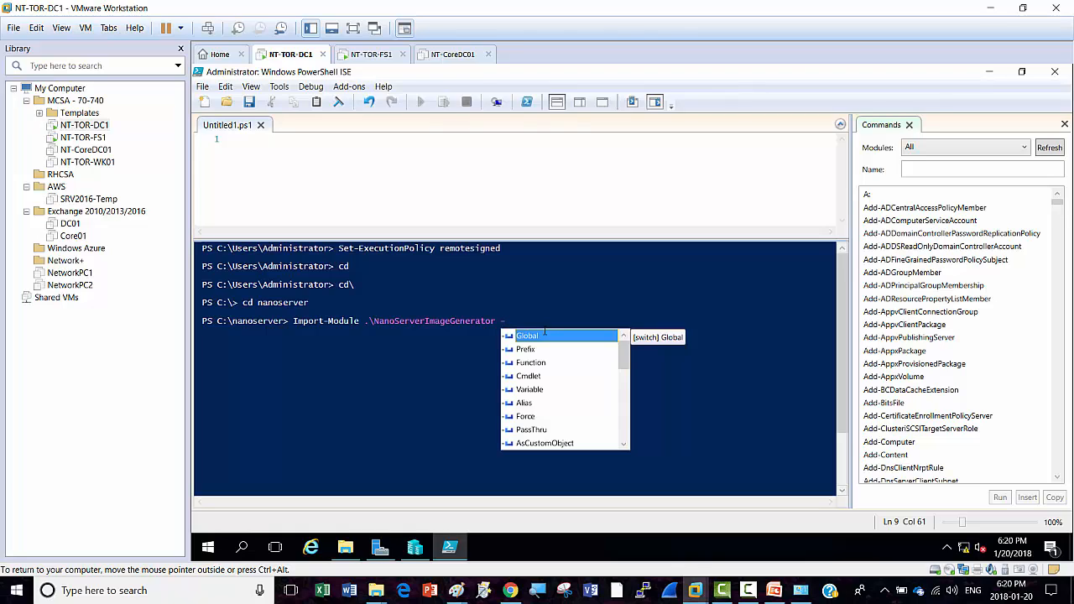
pyautogui.write('ve')
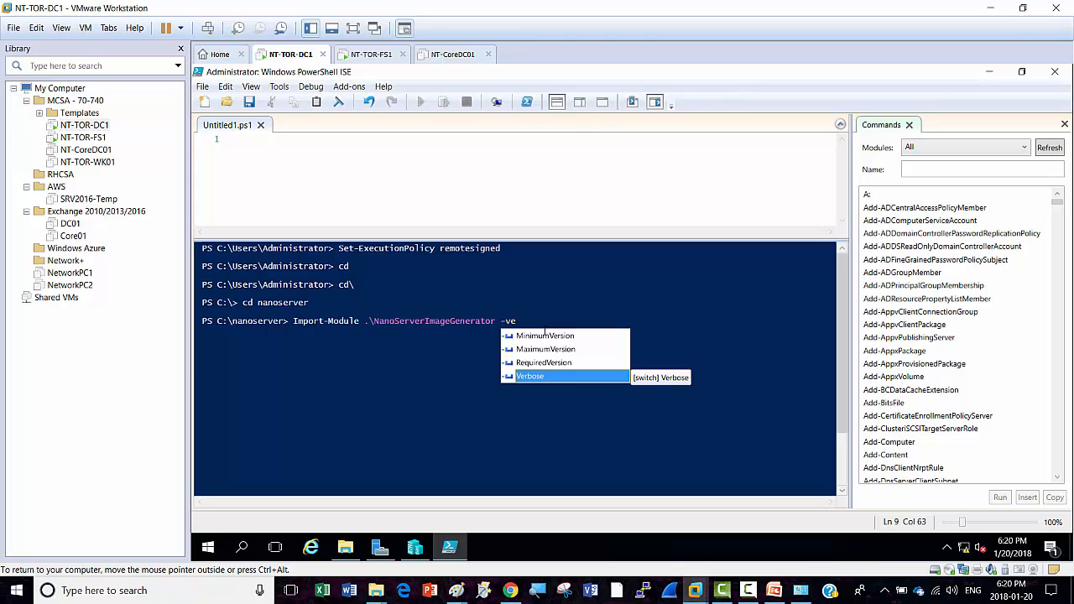
pyautogui.press('Tab')
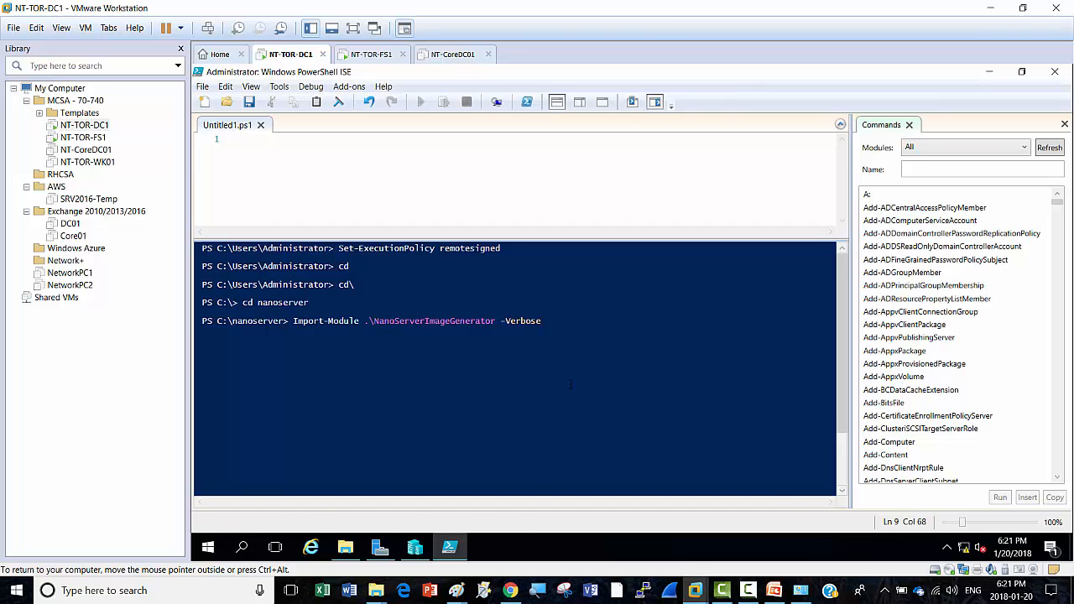
pyautogui.press('Return')
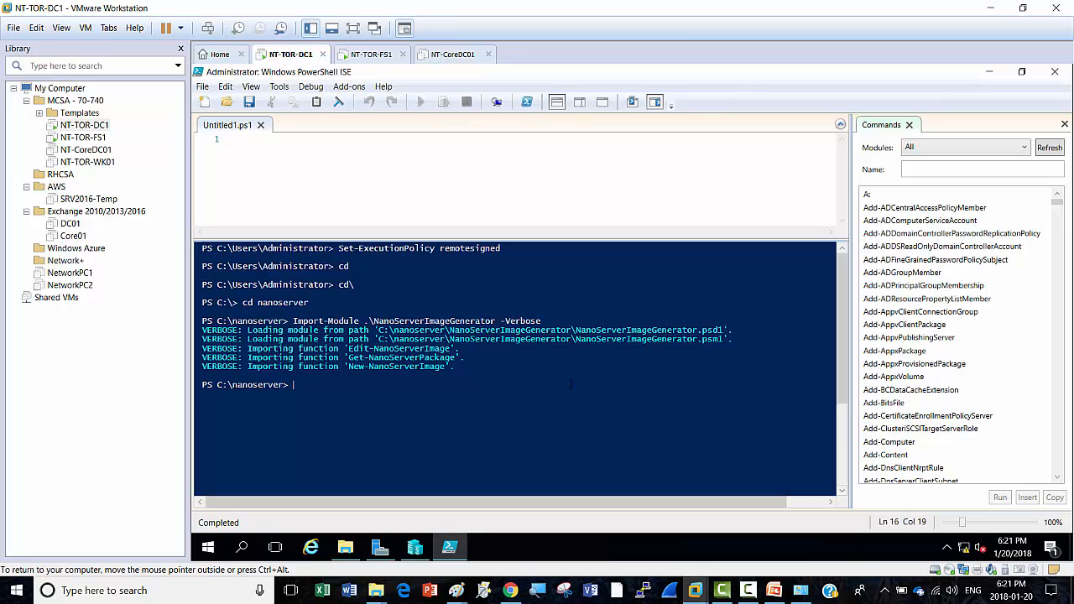
# Step: Type New-NanoServerImage -Edition Standard -DeploymentType Guest and begin the next parameter
pyautogui.write('new-')
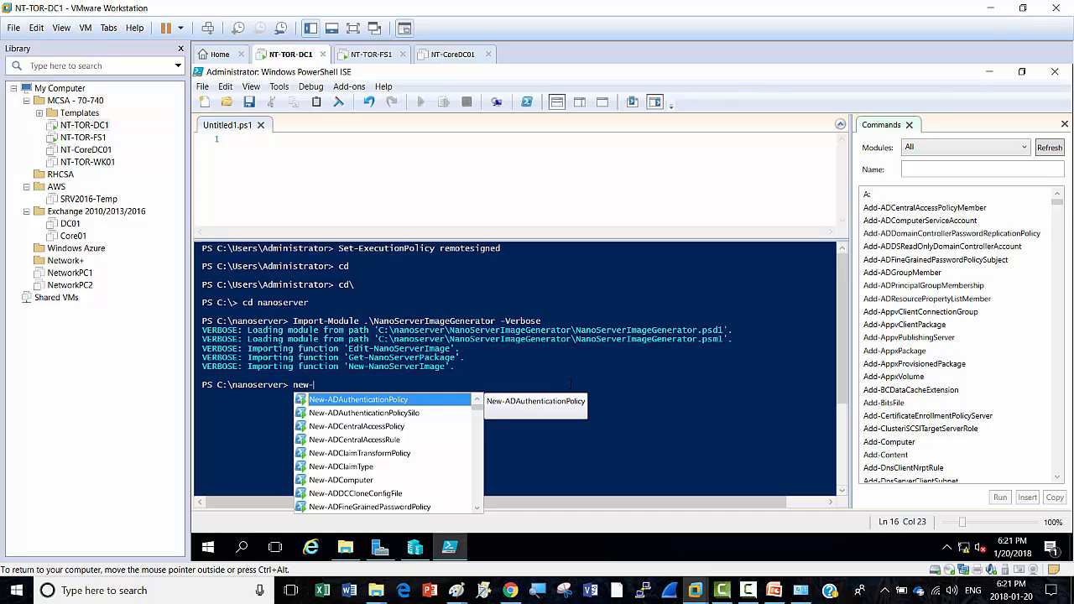
pyautogui.write('na')
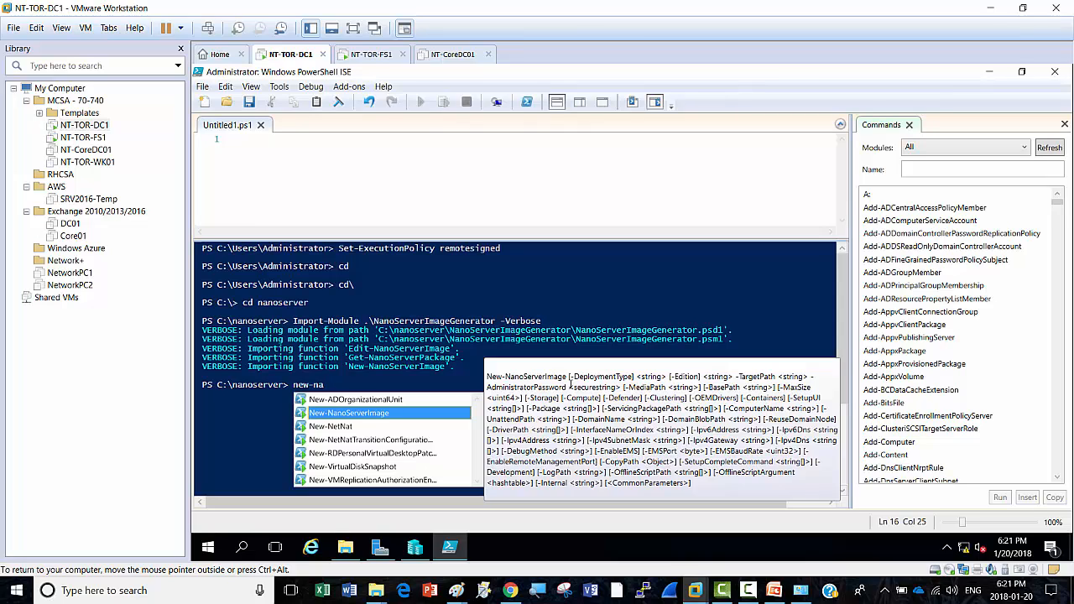
pyautogui.press('Tab')
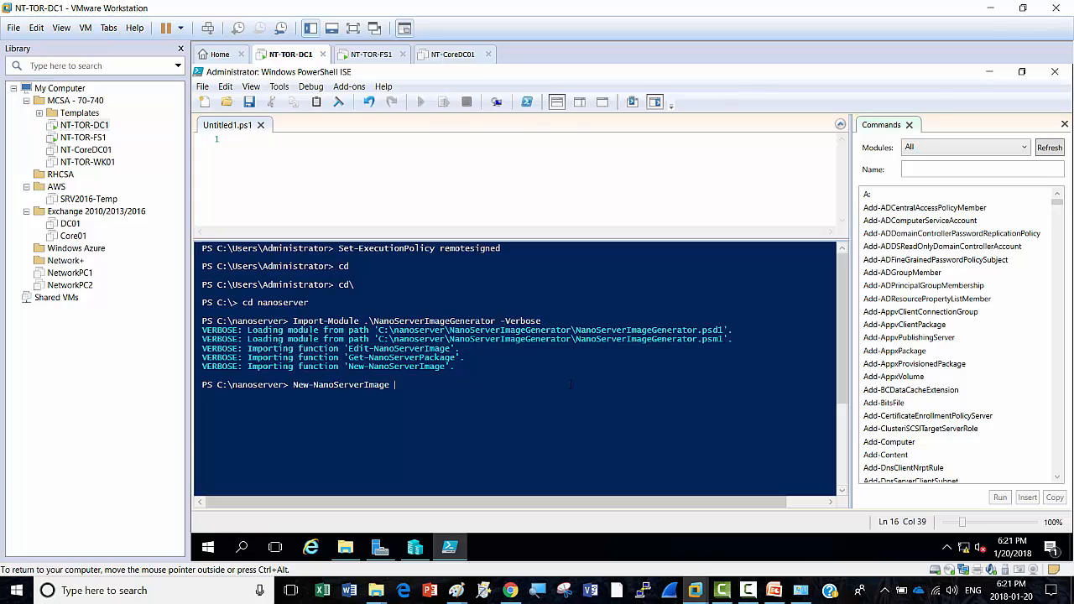
pyautogui.write('-')
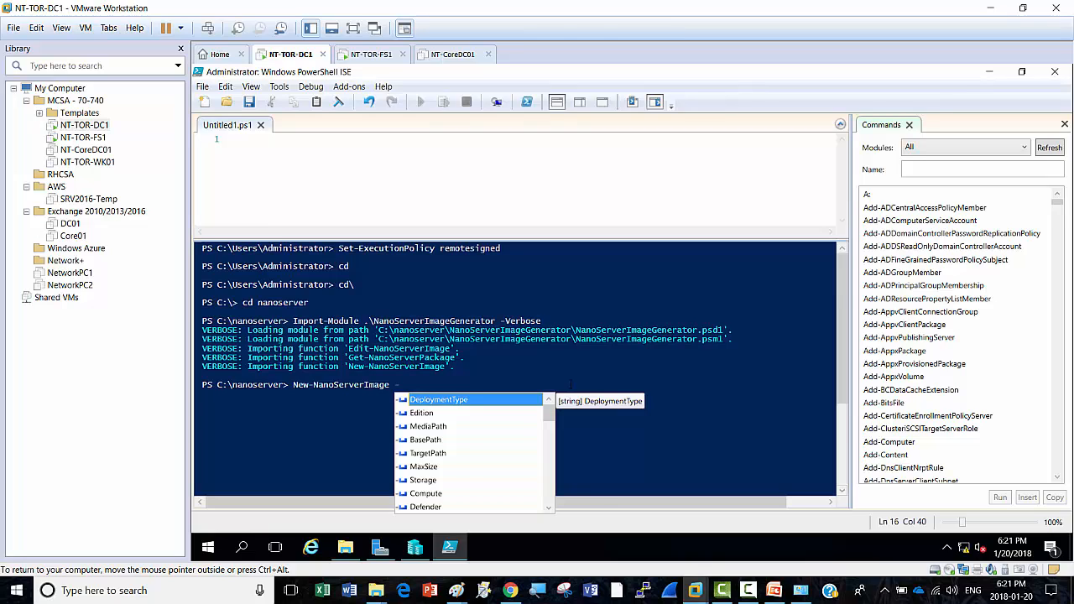
pyautogui.press('Down')
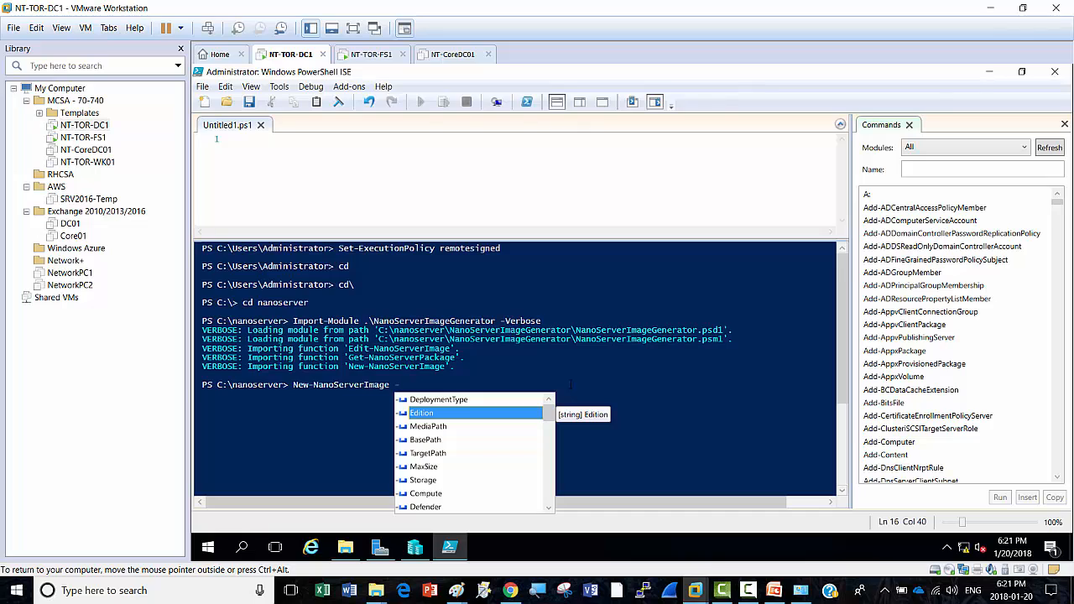
pyautogui.press('Return')
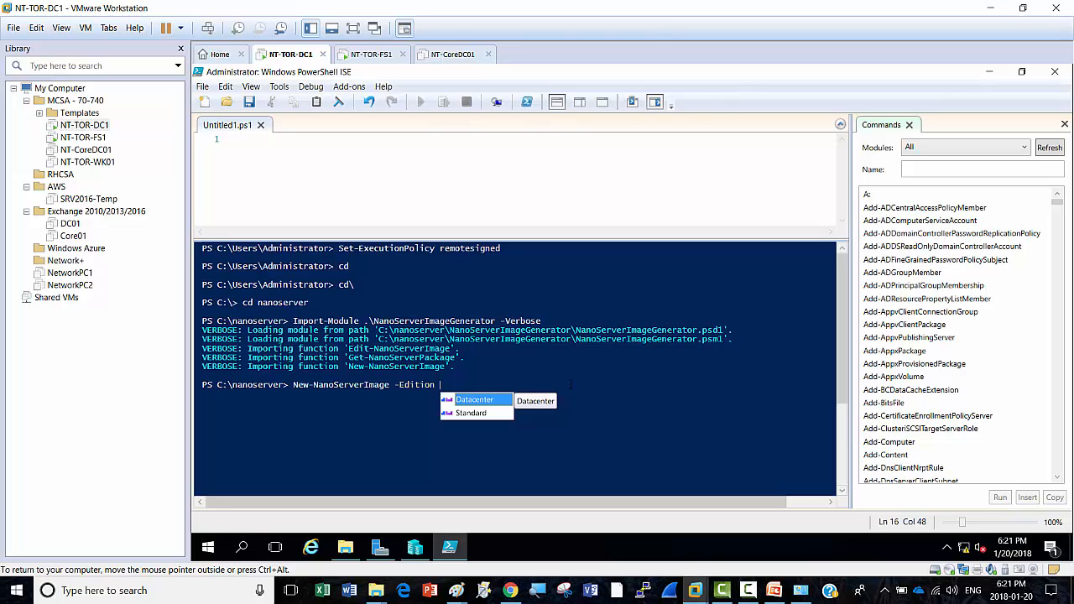
pyautogui.press('Down')
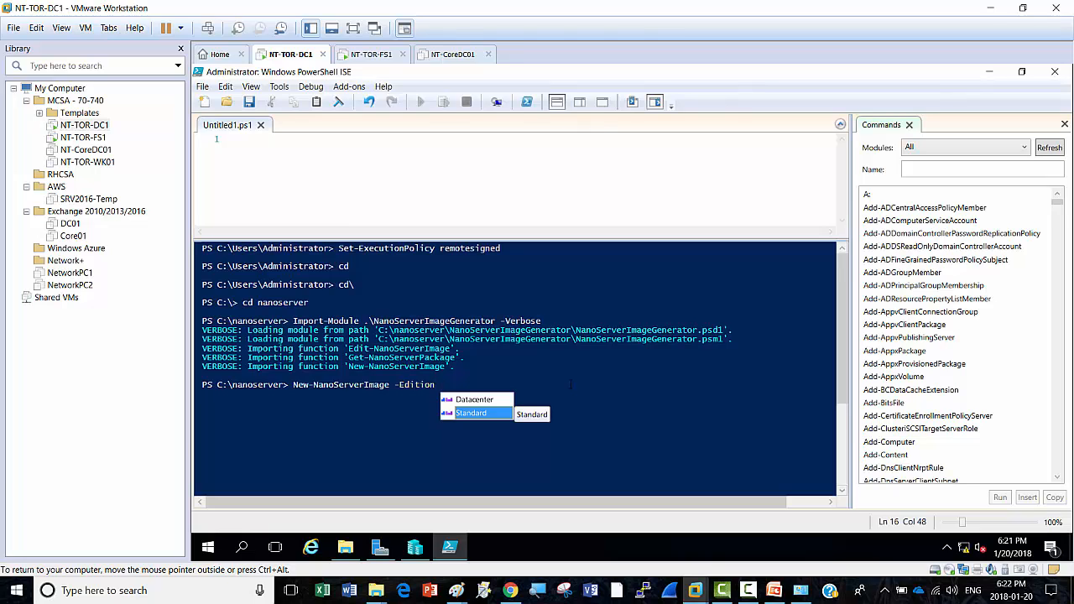
pyautogui.press('Return')
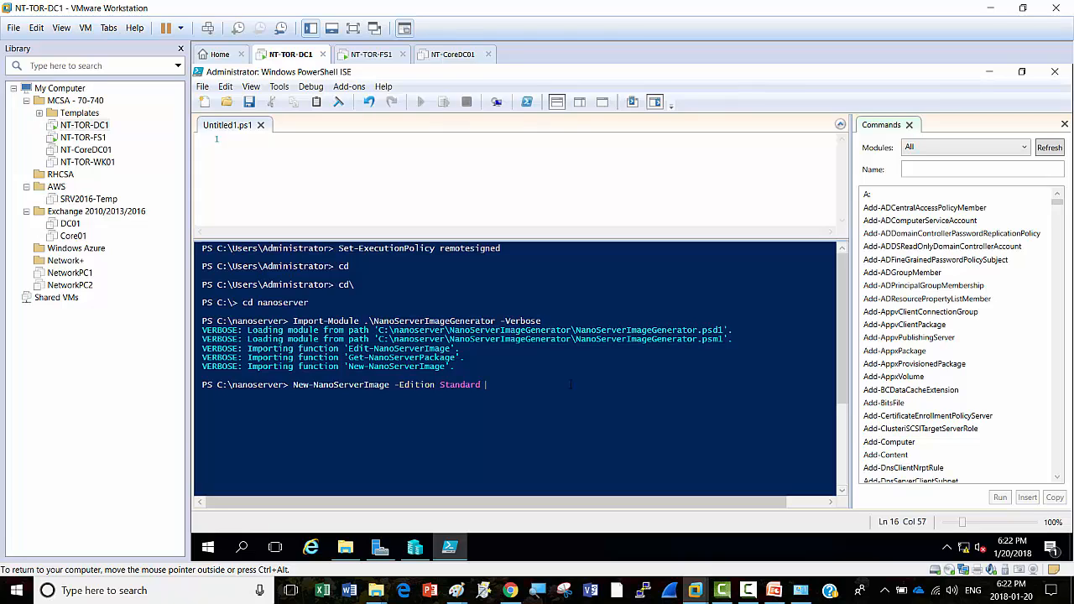
pyautogui.write('-')
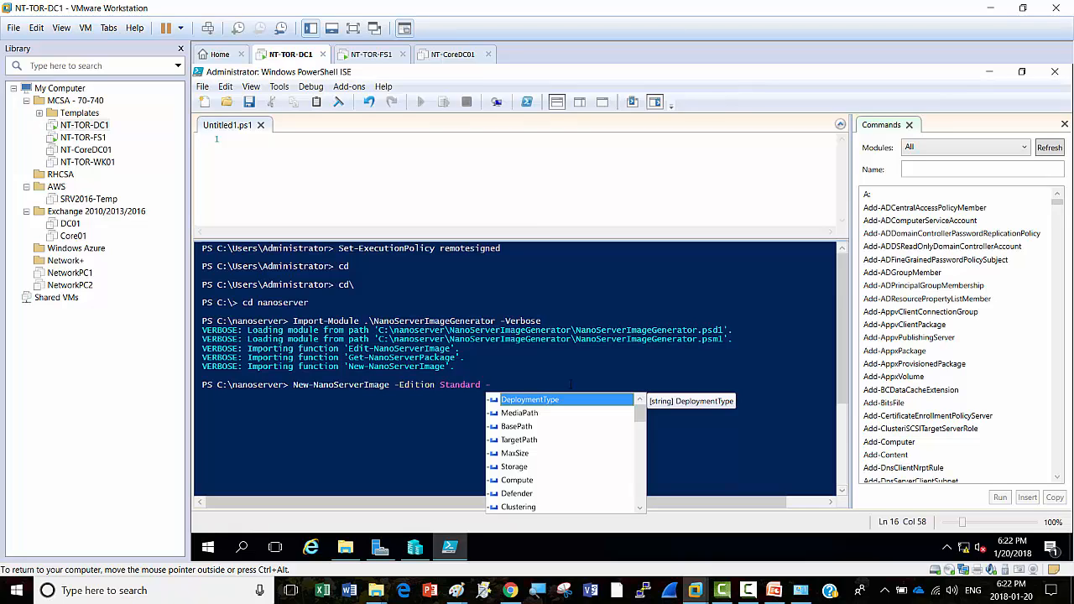
pyautogui.press('Tab')
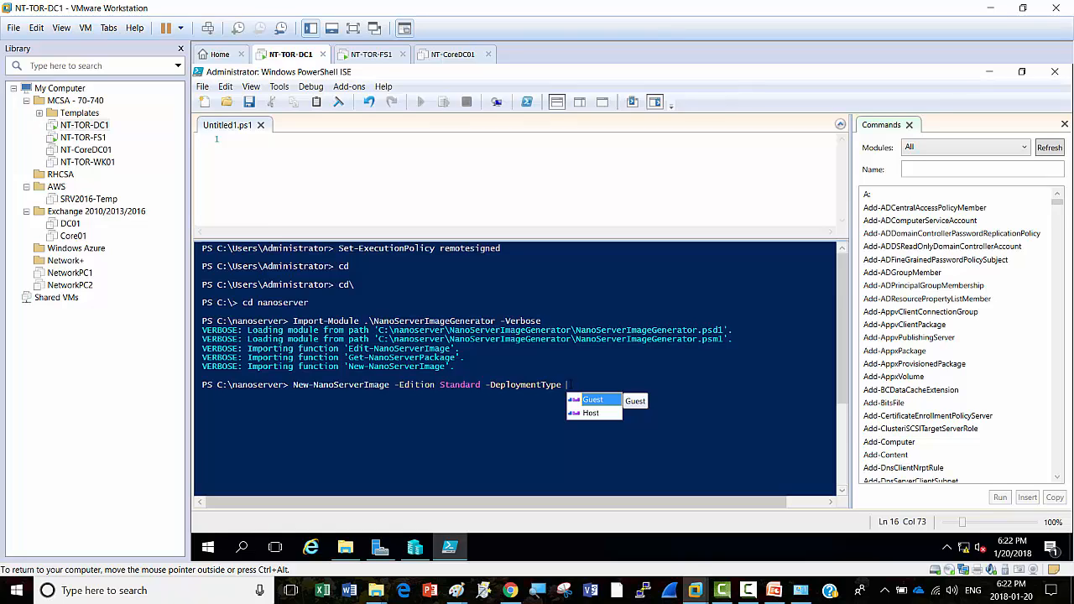
pyautogui.press('Tab')
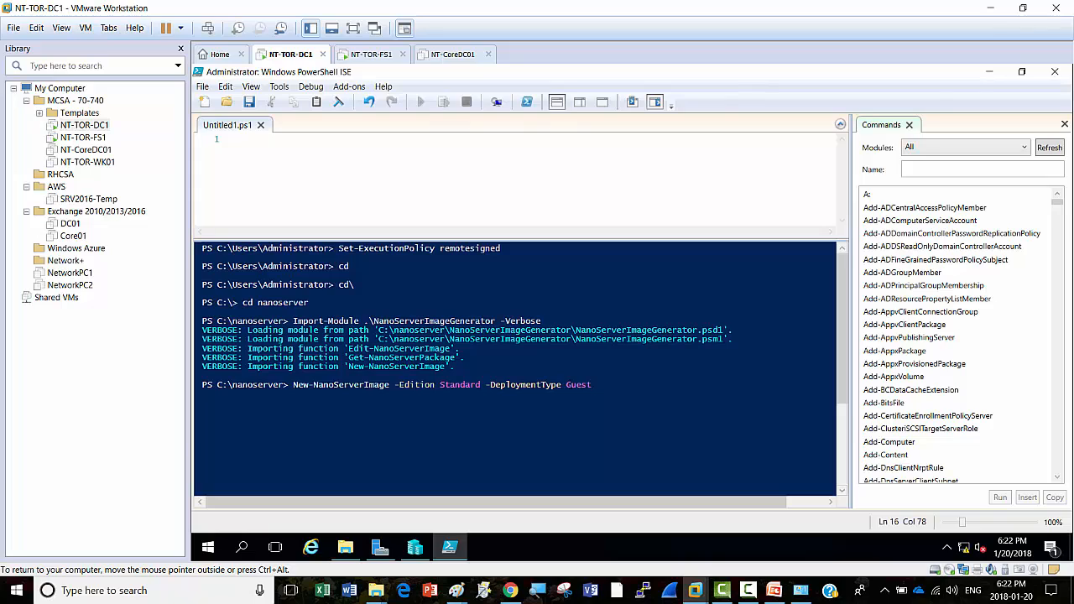
pyautogui.write('-')
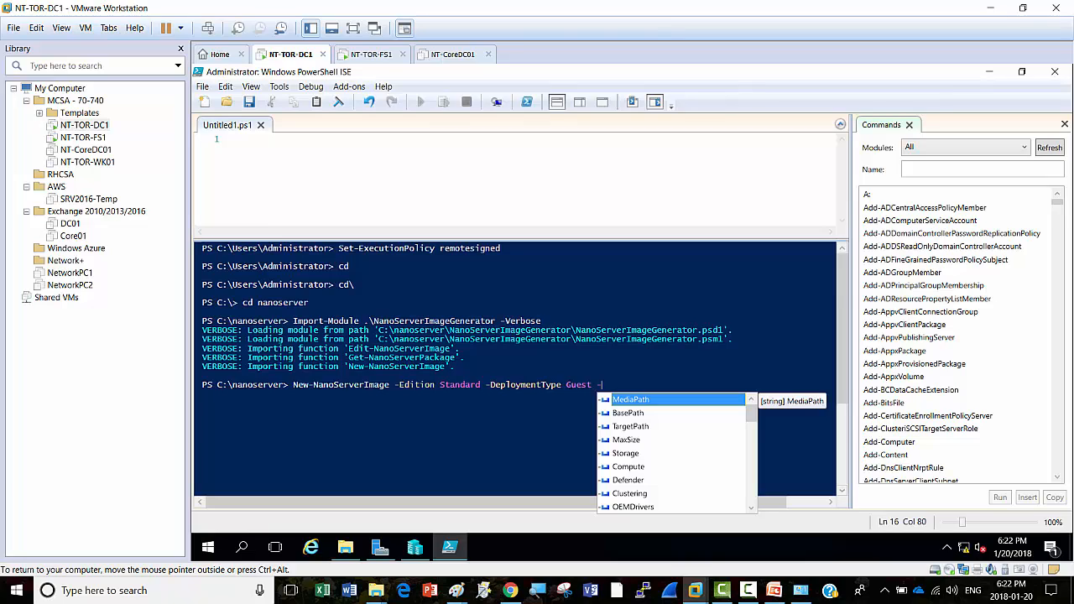
# Step: Add -MediaPath c:\, -BasePath .\Base and -TargetPath .\nanoserver01 to the command
pyautogui.press('Return')
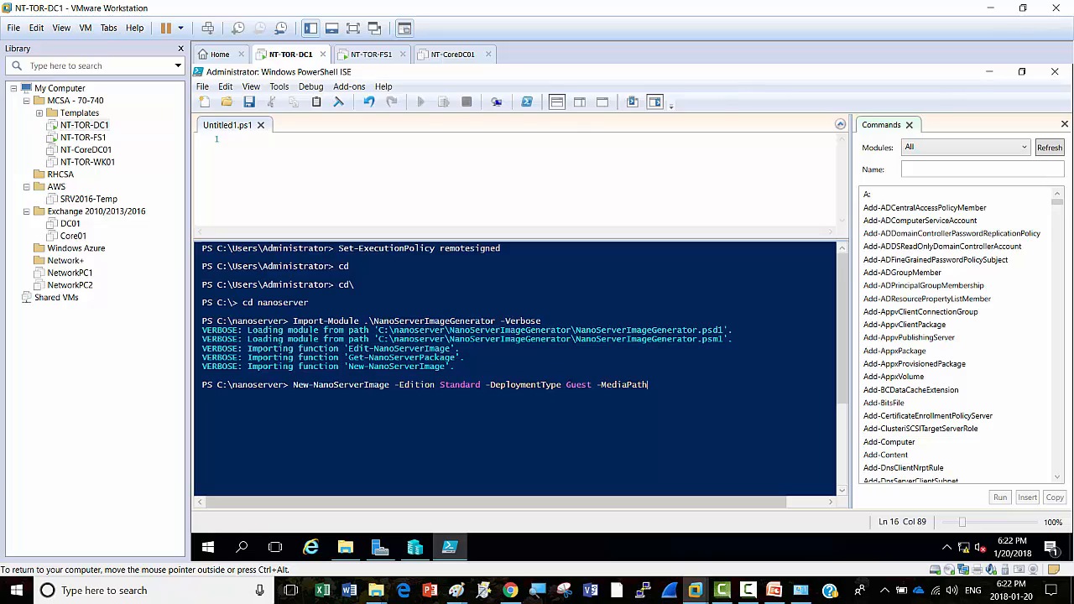
pyautogui.write('c:\\ -')
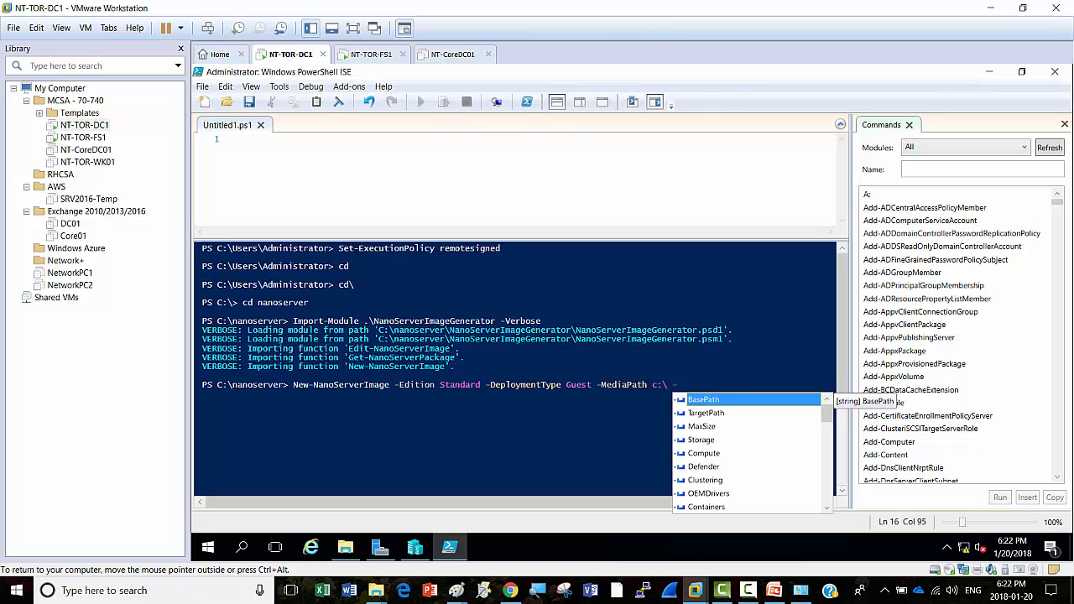
pyautogui.press('Return')
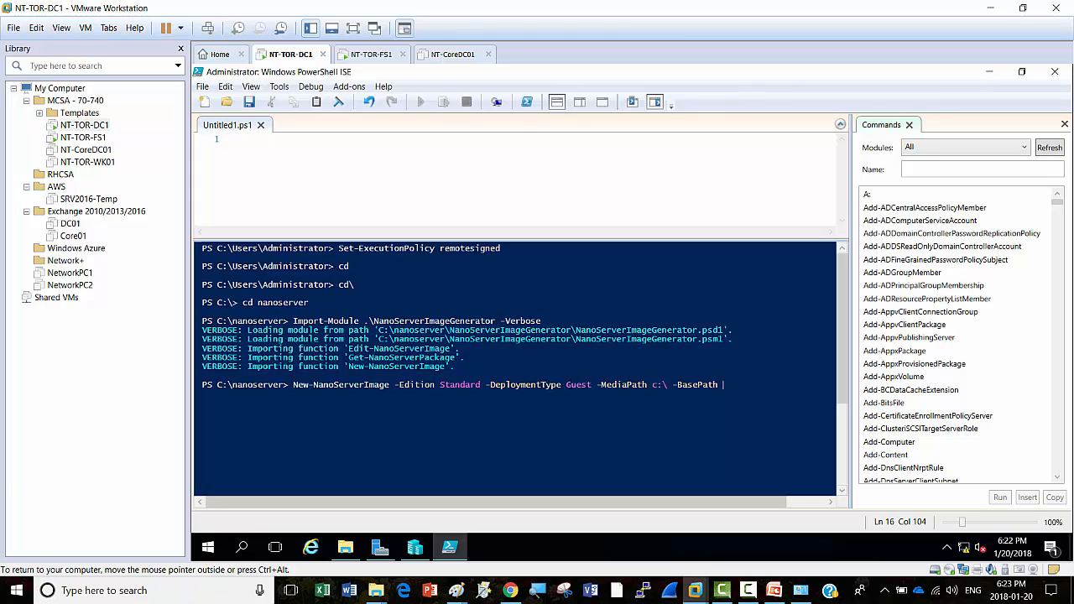
pyautogui.write('.\\')
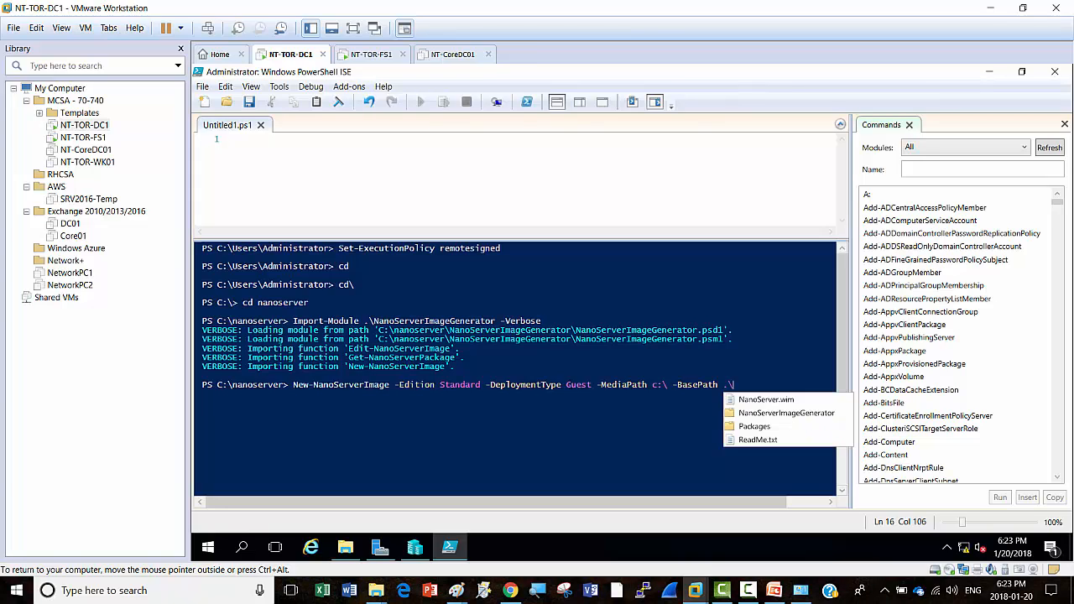
pyautogui.write('Base')
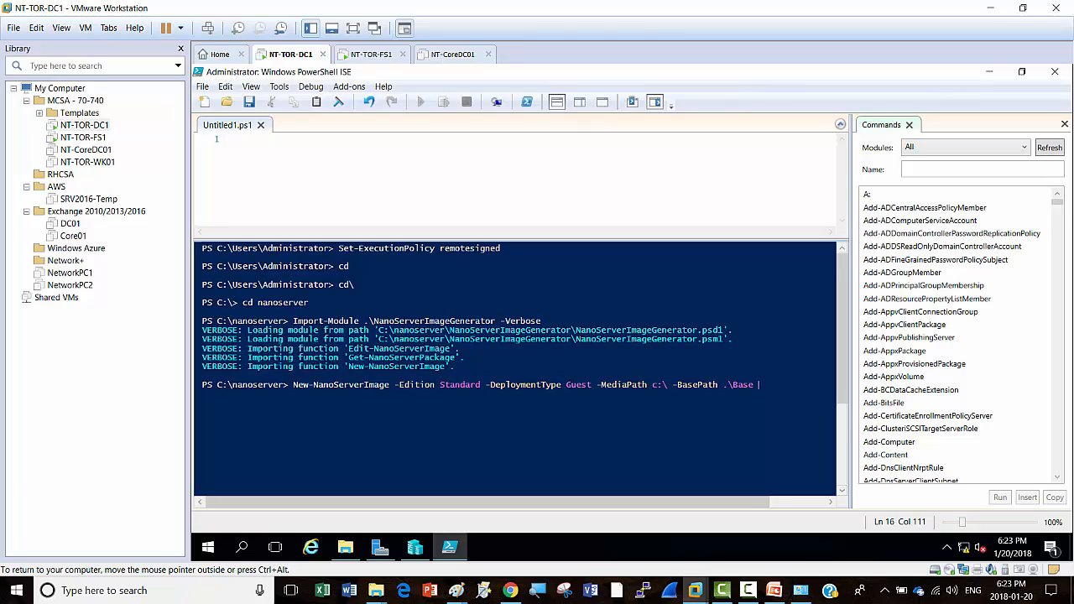
pyautogui.write('-')
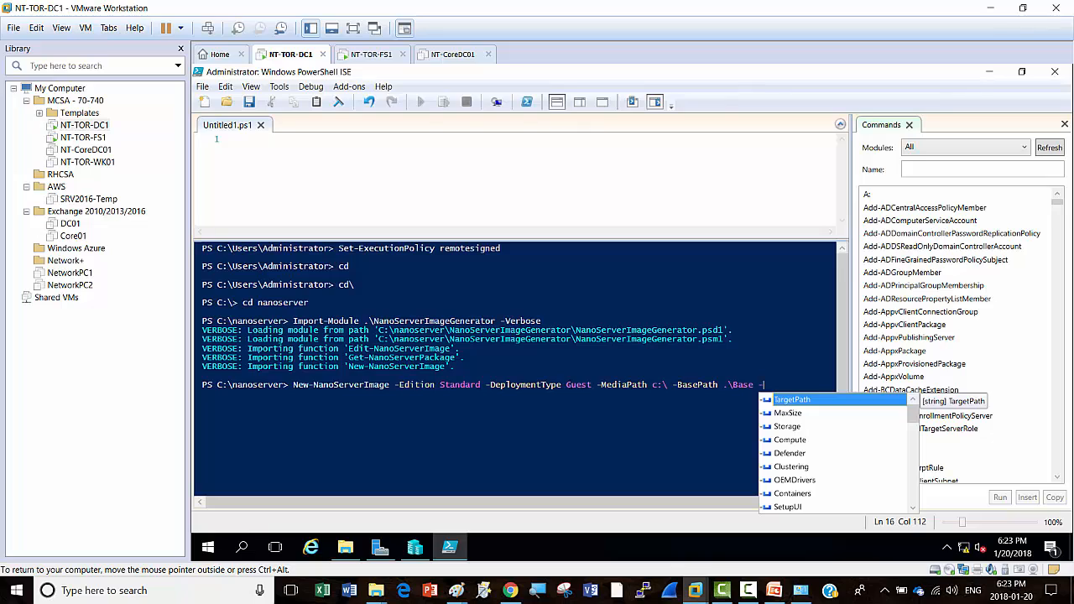
pyautogui.press('Tab')
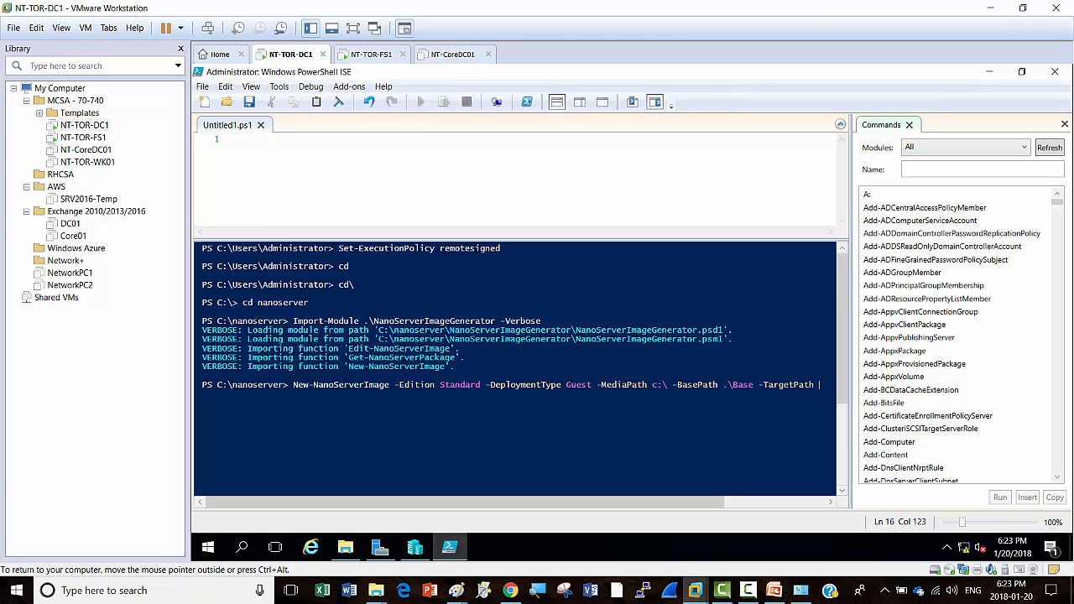
pyautogui.write('.\\')
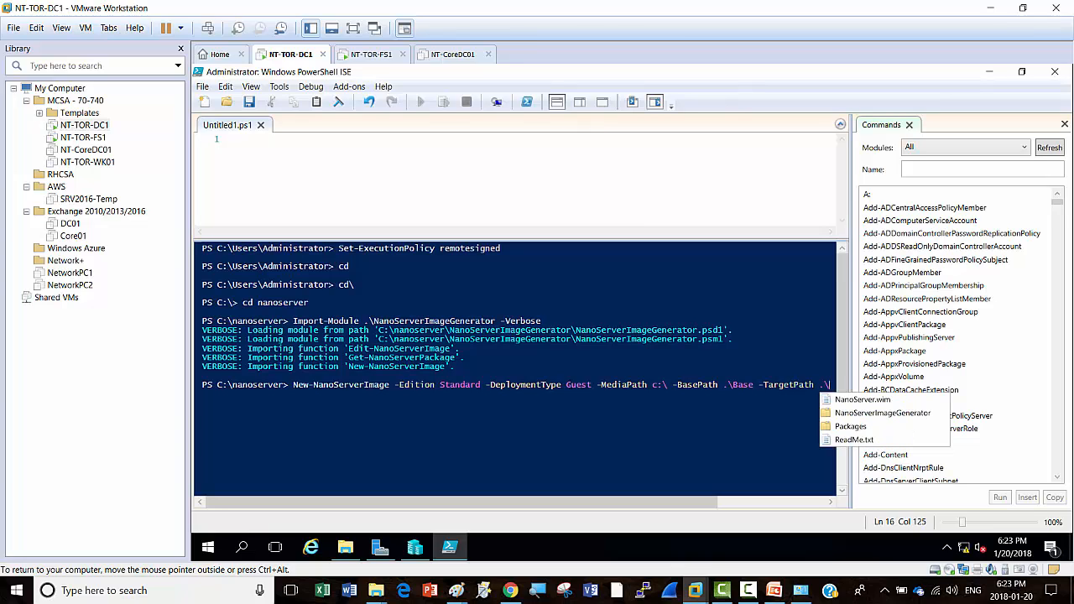
pyautogui.write('nanoserver01')
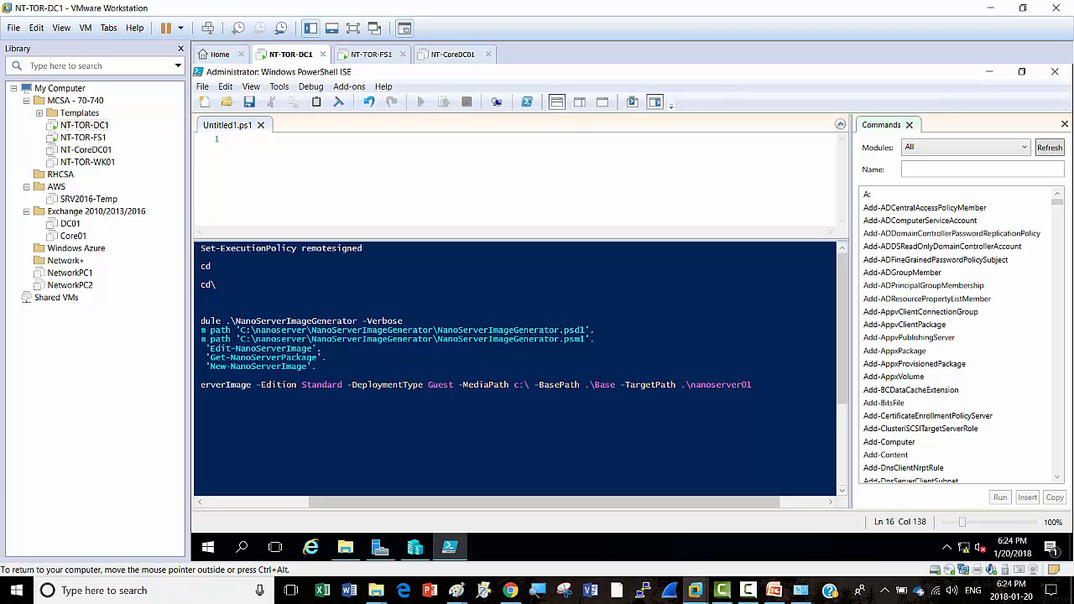
# Step: Extend the target path to .\nanoserver01\nano.vhd and add -ComputerName NanoServer01
pyautogui.press('BackSpace')
pyautogui.write('\\nano.vhd')
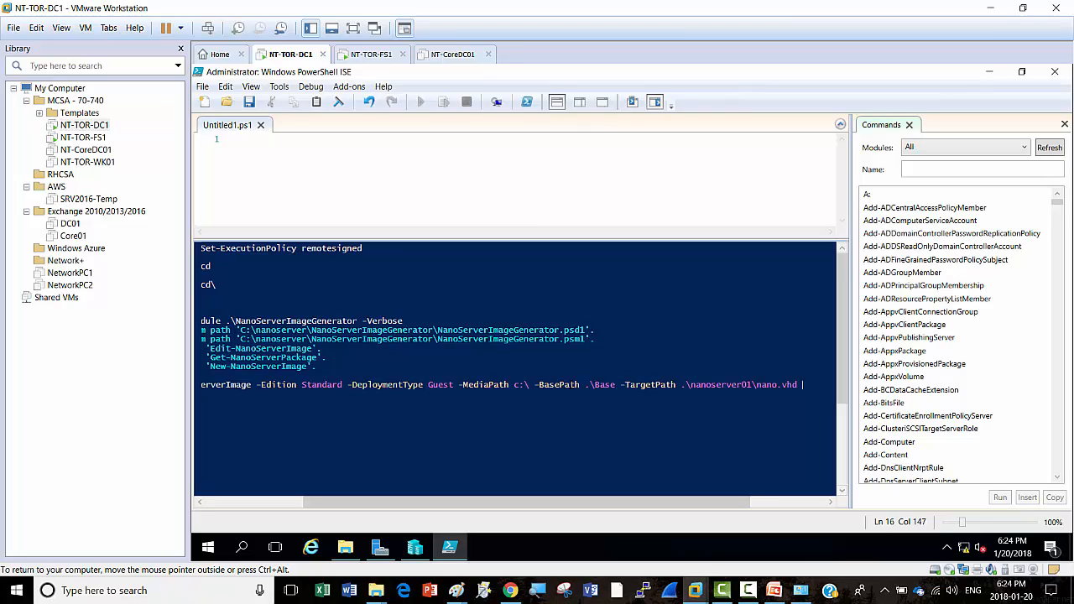
pyautogui.write(' -')
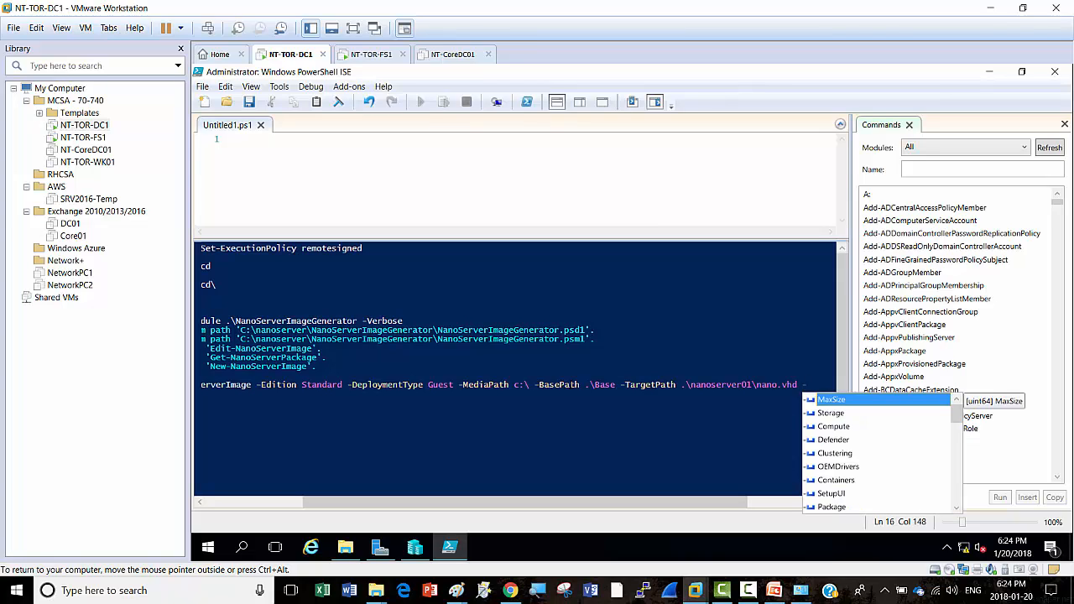
pyautogui.write('c')
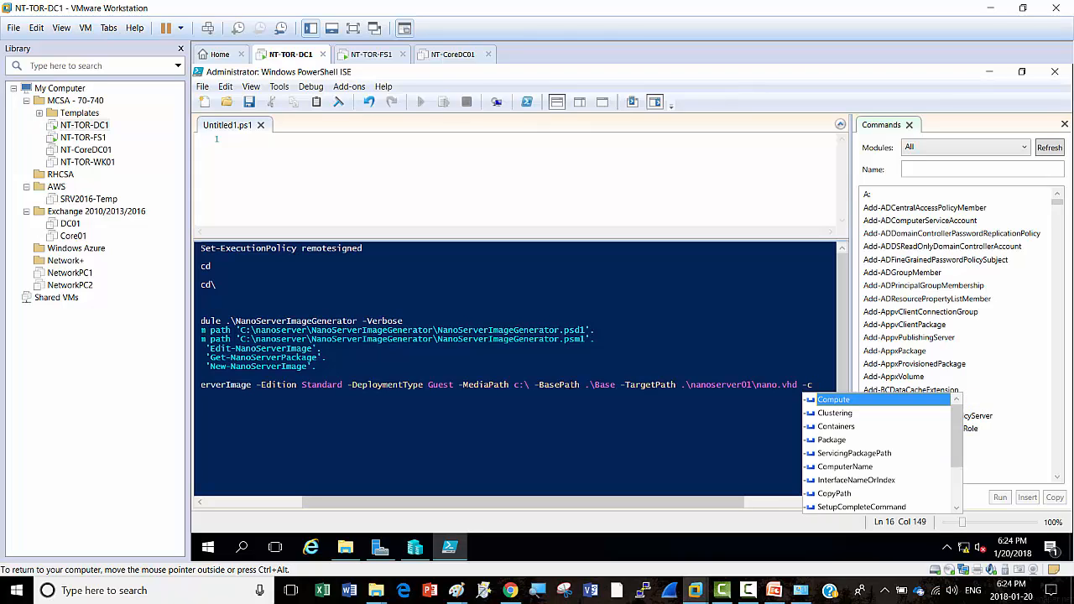
pyautogui.write('o')
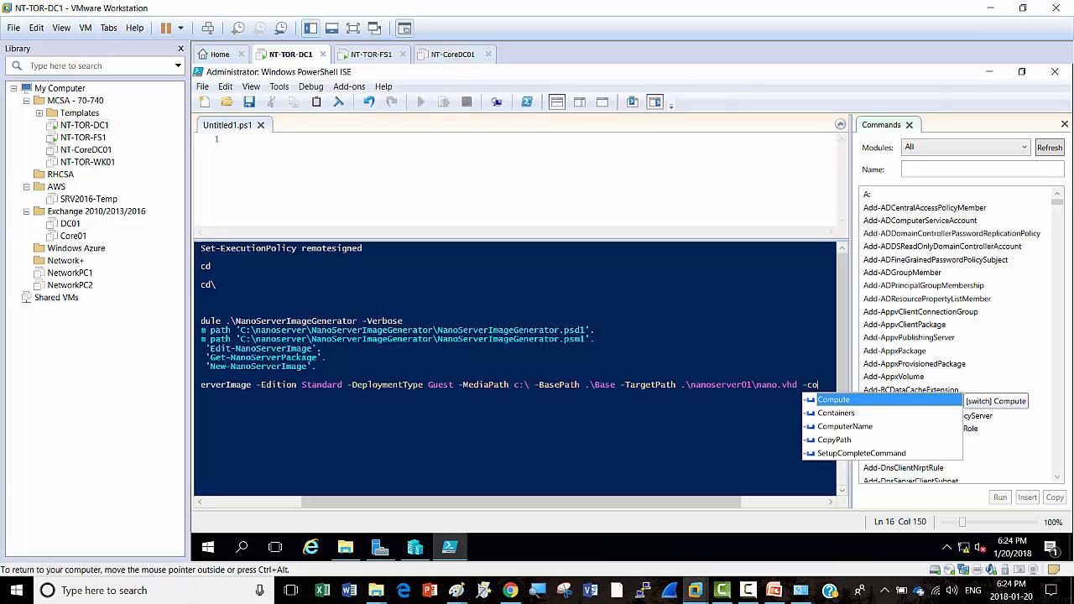
pyautogui.press('Down')
pyautogui.press('Down')
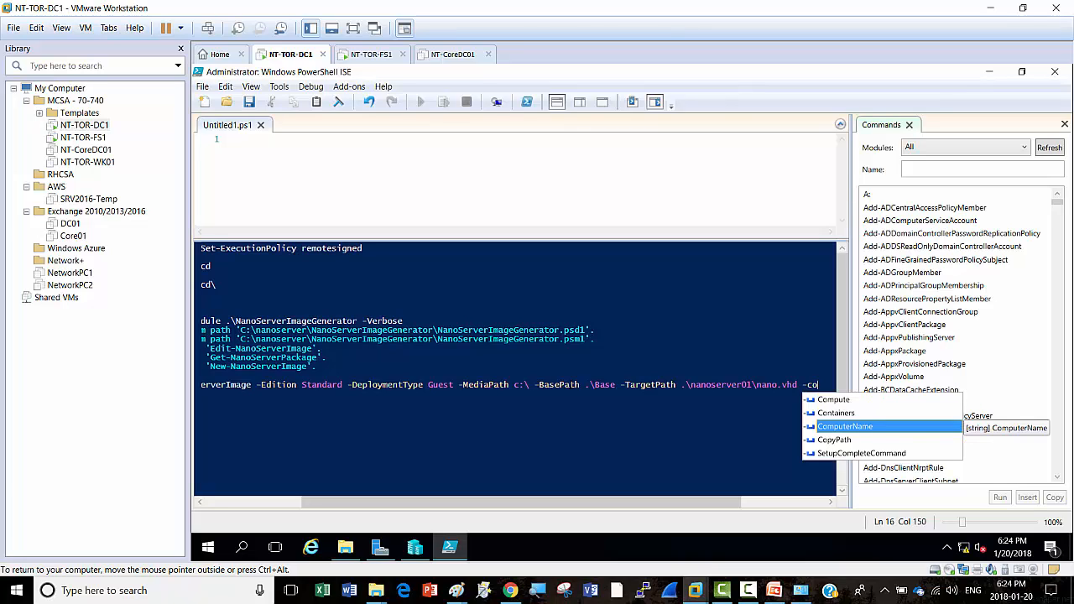
pyautogui.press('Tab')
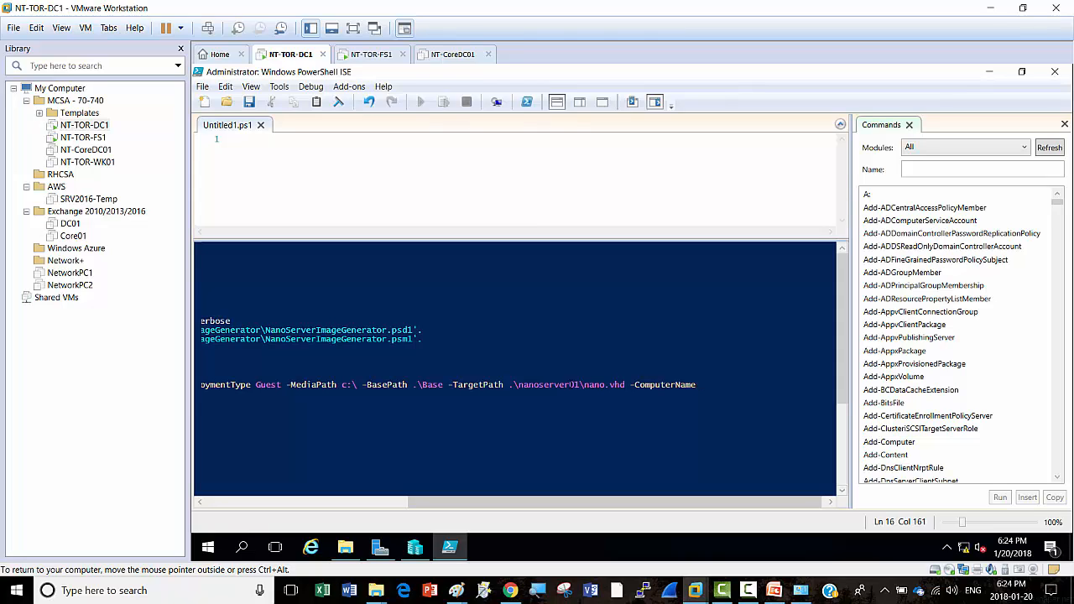
pyautogui.write('NanoServer01')
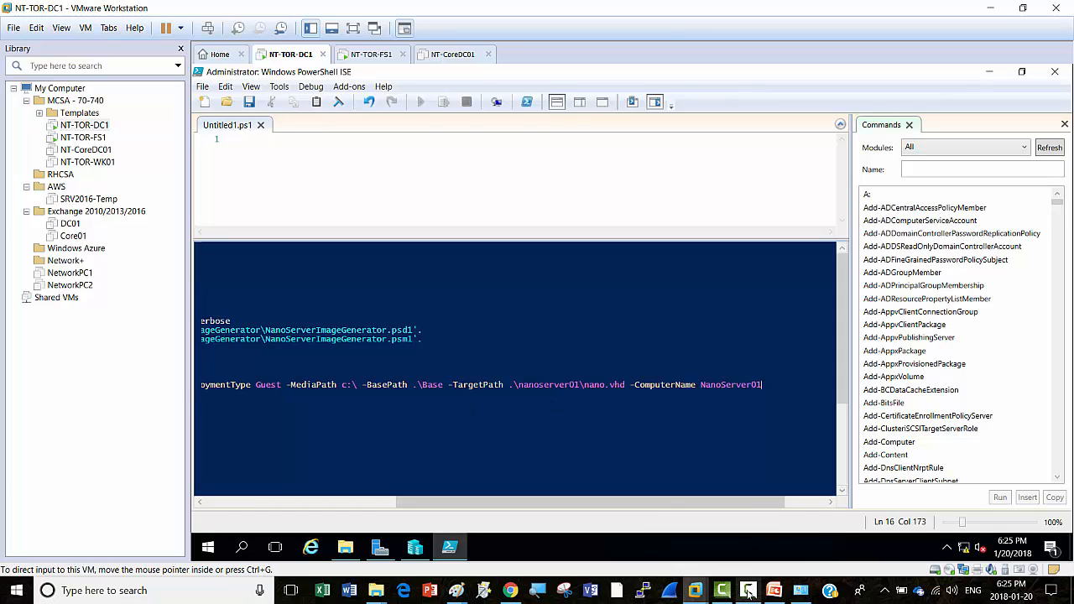
pyautogui.moveTo(750, 593)
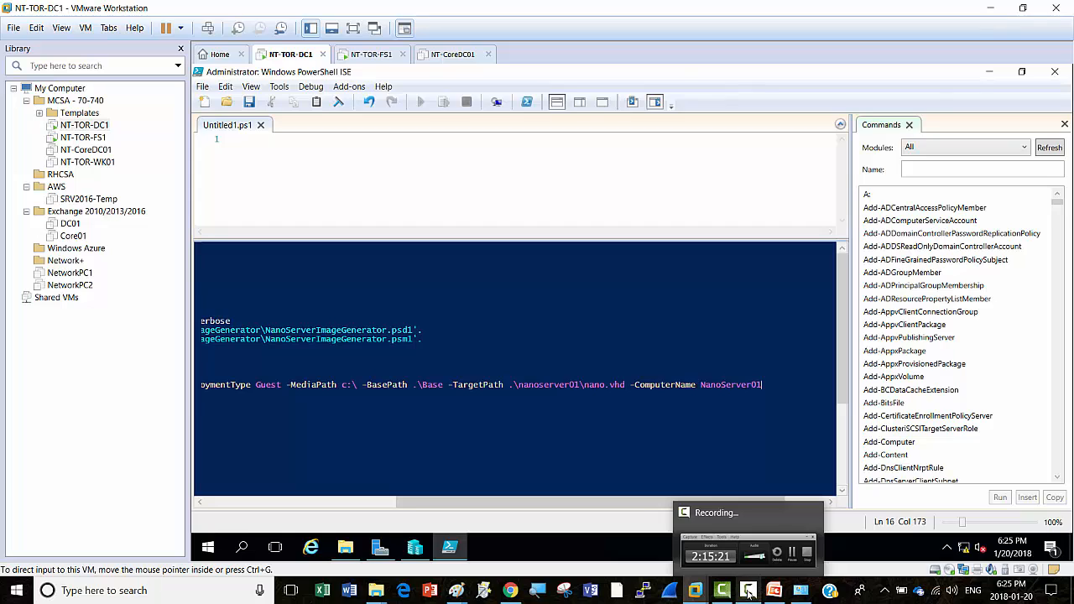
pyautogui.click(750, 593)
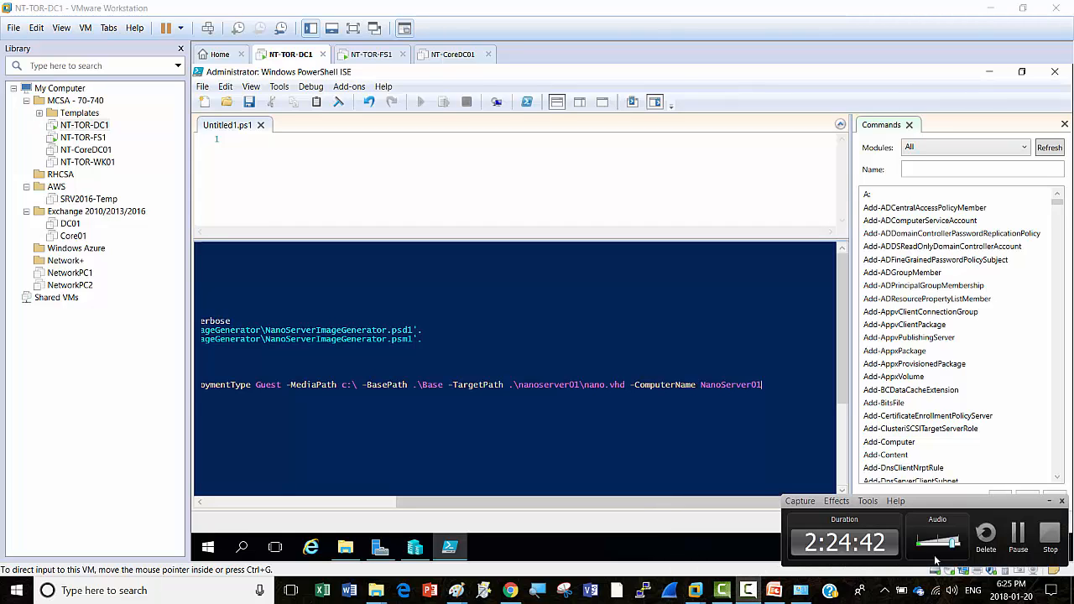
pyautogui.click(1018, 542)
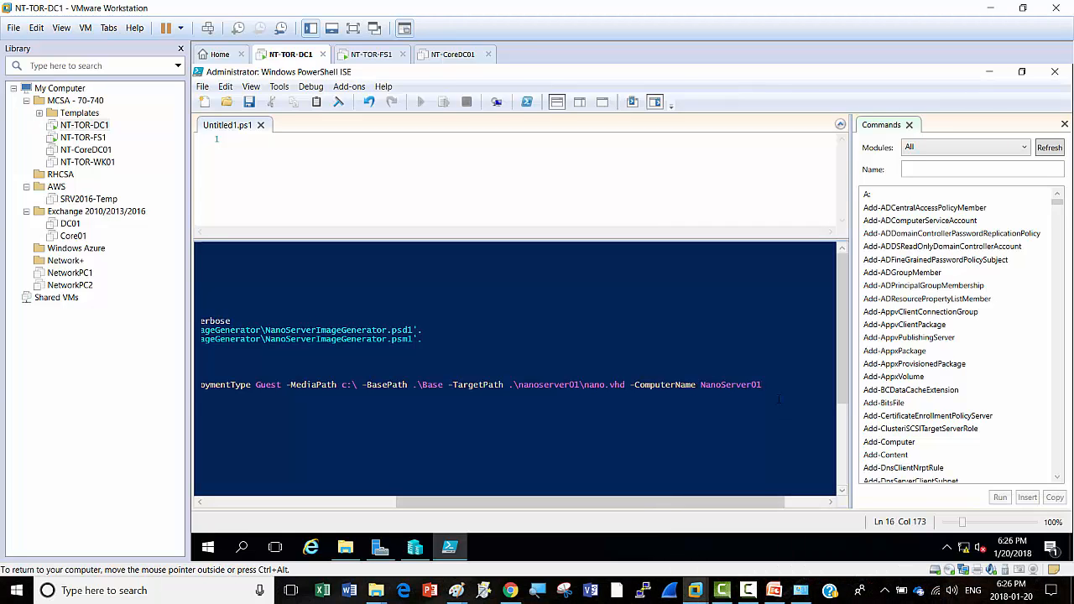
# Step: Run New-NanoServerImage and supply the administrator password when prompted
pyautogui.press('Return')
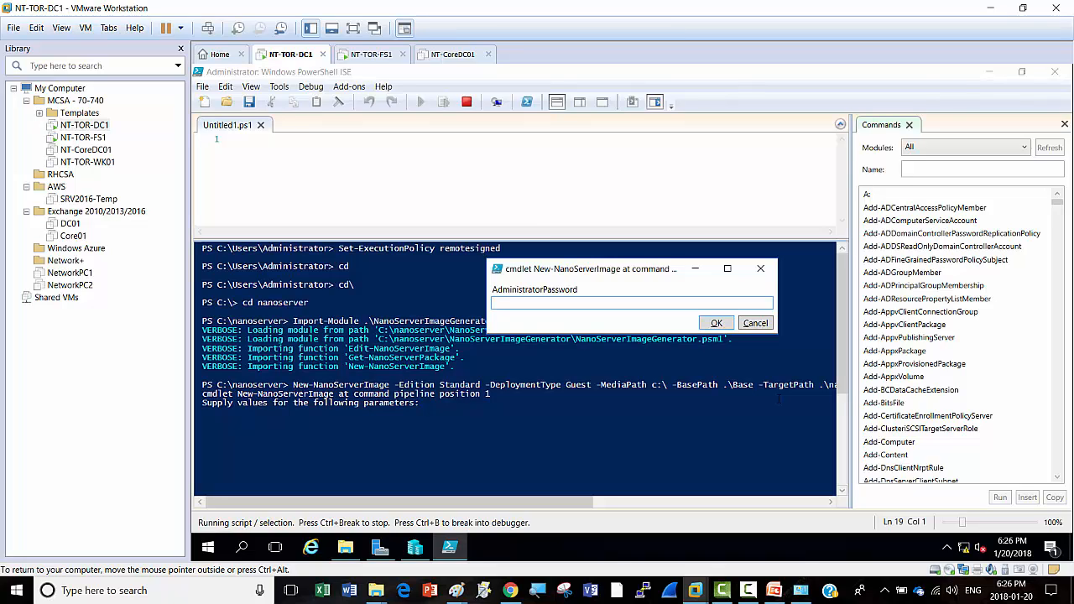
pyautogui.write('Pa$$w0rd')
pyautogui.click(715, 323)
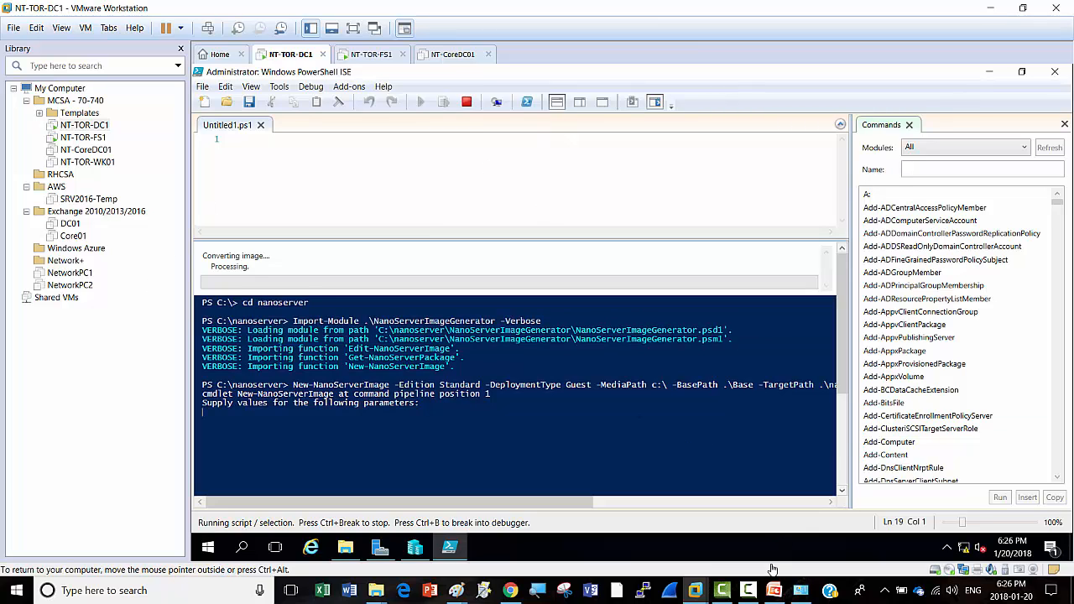
# Step: Let the Nano Server image build continue formatting the volume and converting the image
pyautogui.moveTo(749, 595)
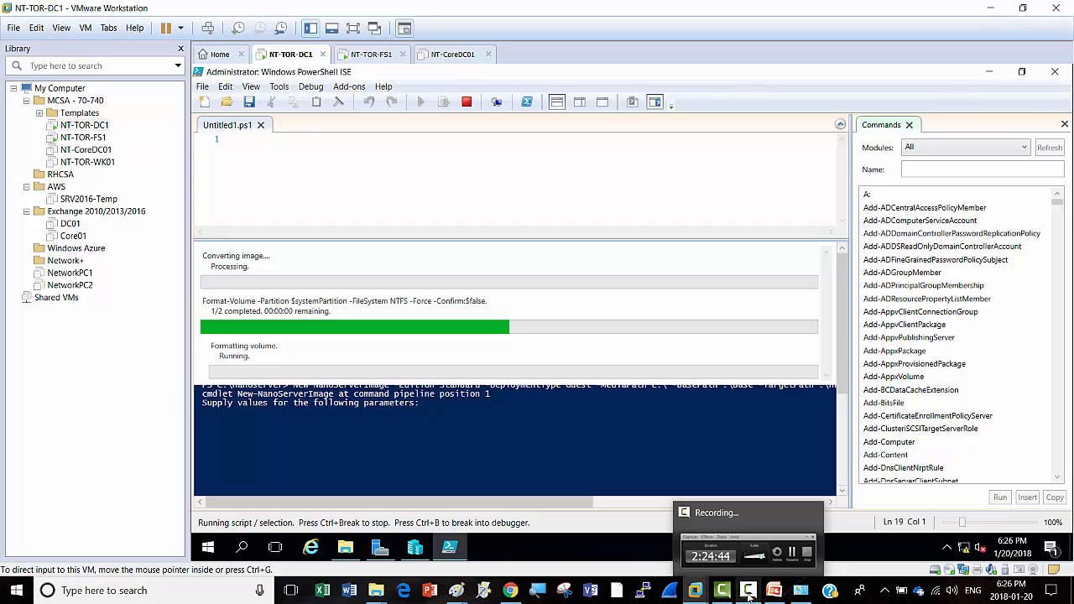
pyautogui.click(748, 595)
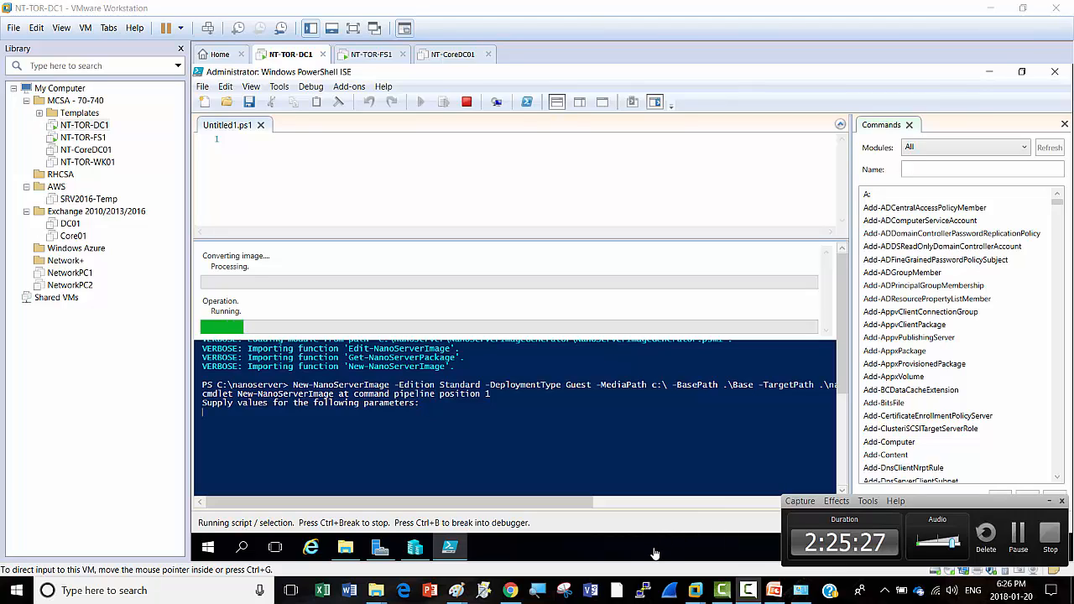
pyautogui.click(1049, 501)
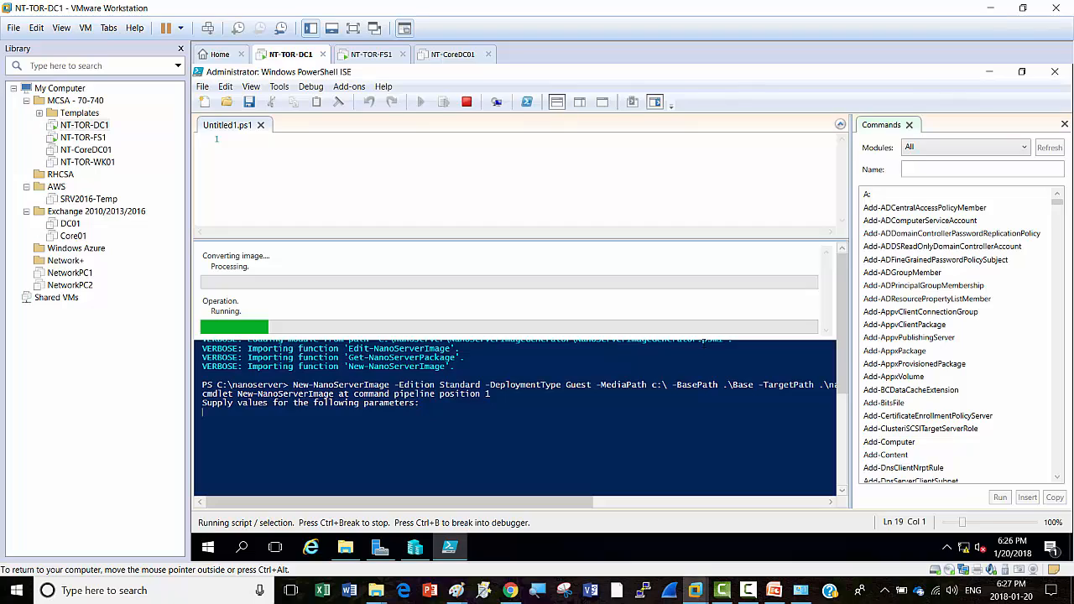
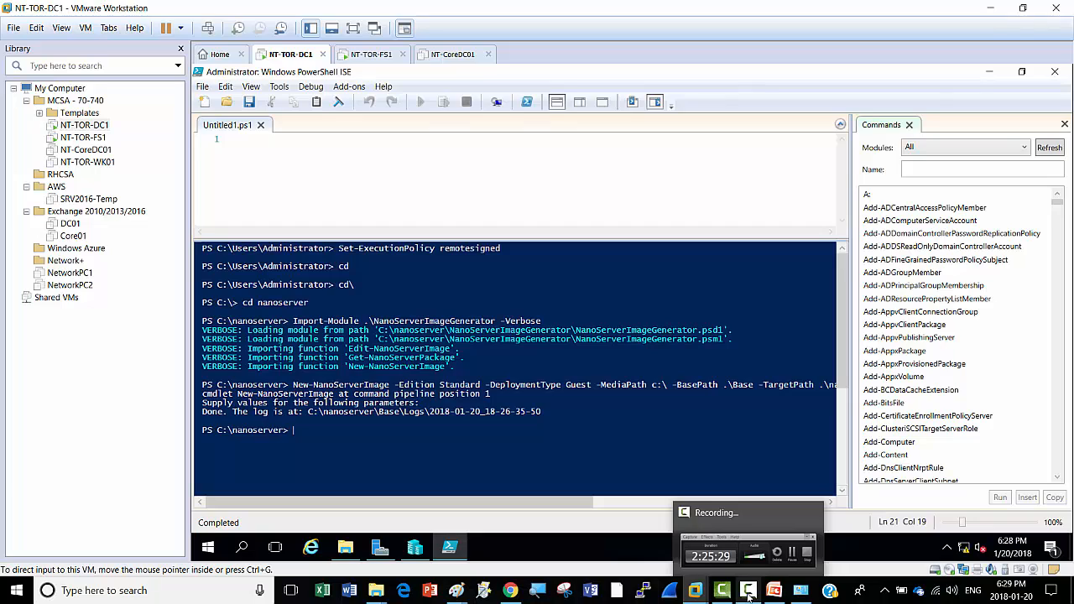
# Step: After the Nano Server image build finishes, minimize PowerShell ISE on NT-TOR-DC1 to reveal Server Manager
pyautogui.click(750, 594)
pyautogui.click(1018, 537)
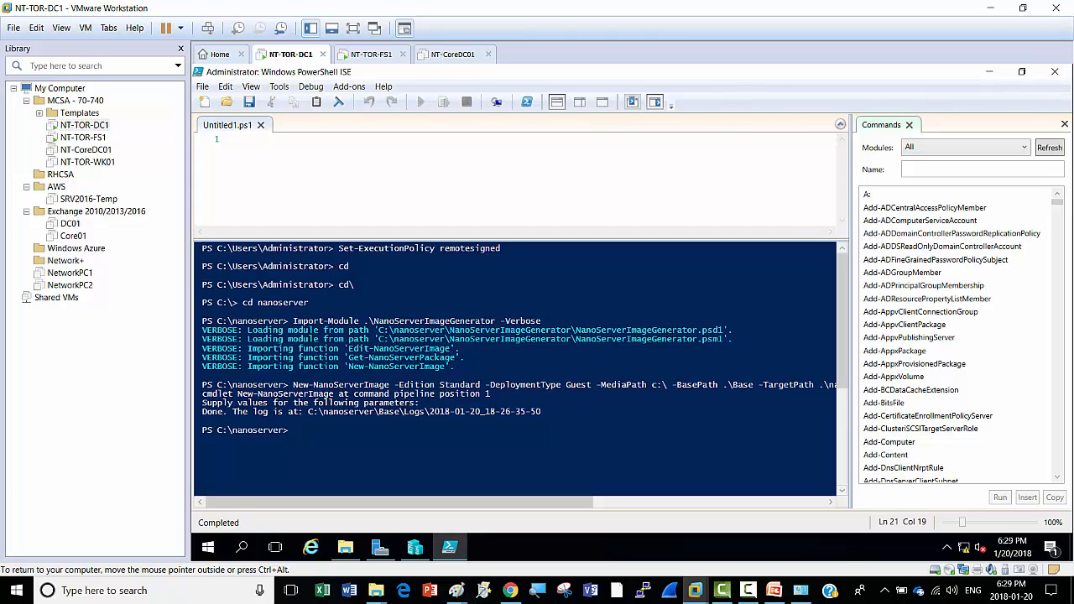
pyautogui.click(991, 74)
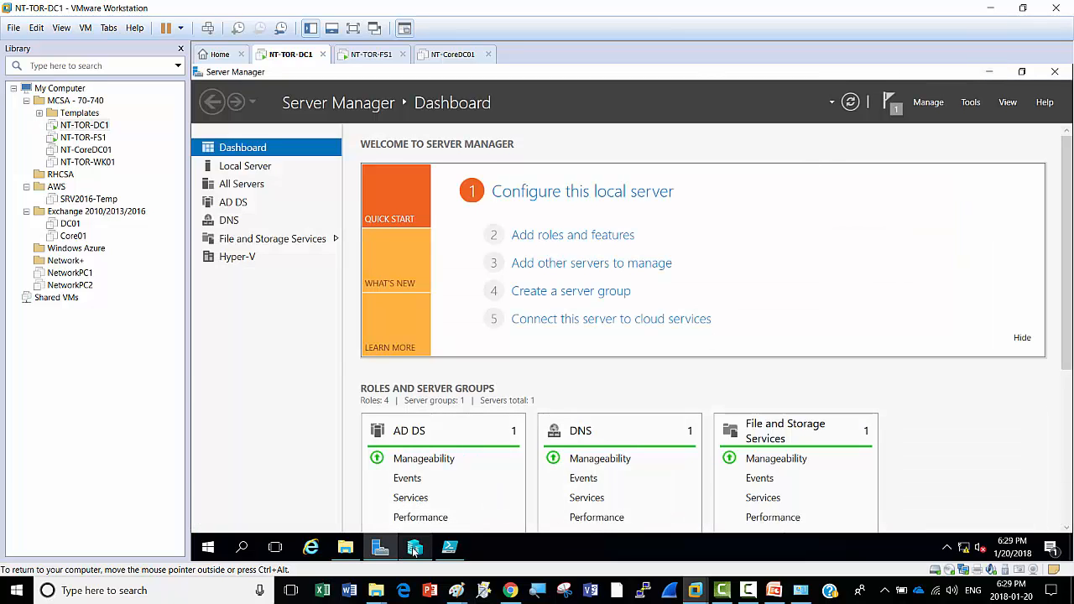
pyautogui.moveTo(416, 550)
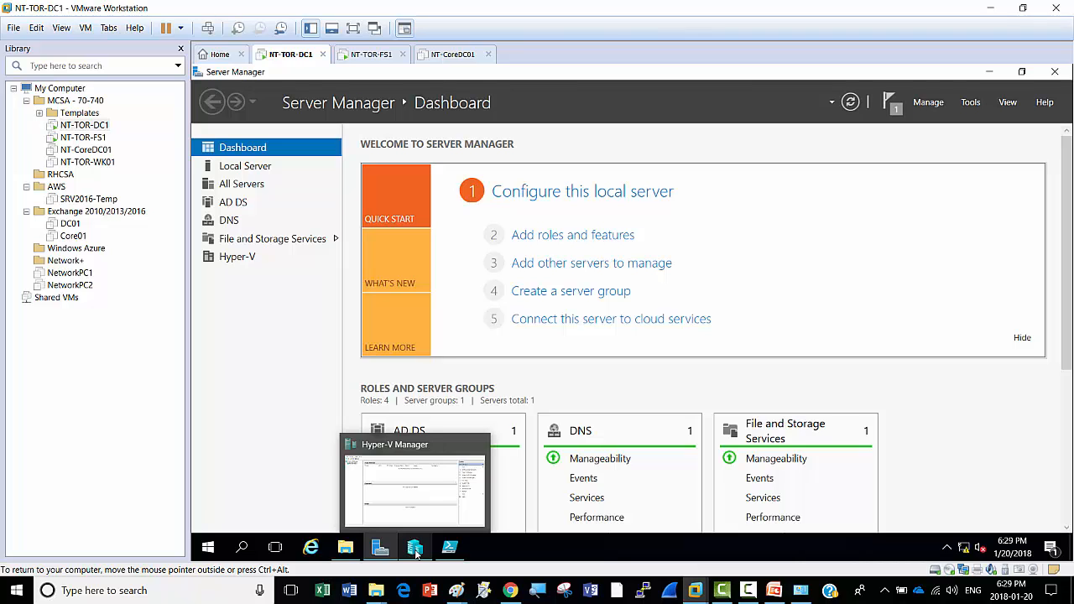
# Step: Bring up Hyper-V Manager and start a new virtual machine via New > Virtual Machine
pyautogui.click(416, 552)
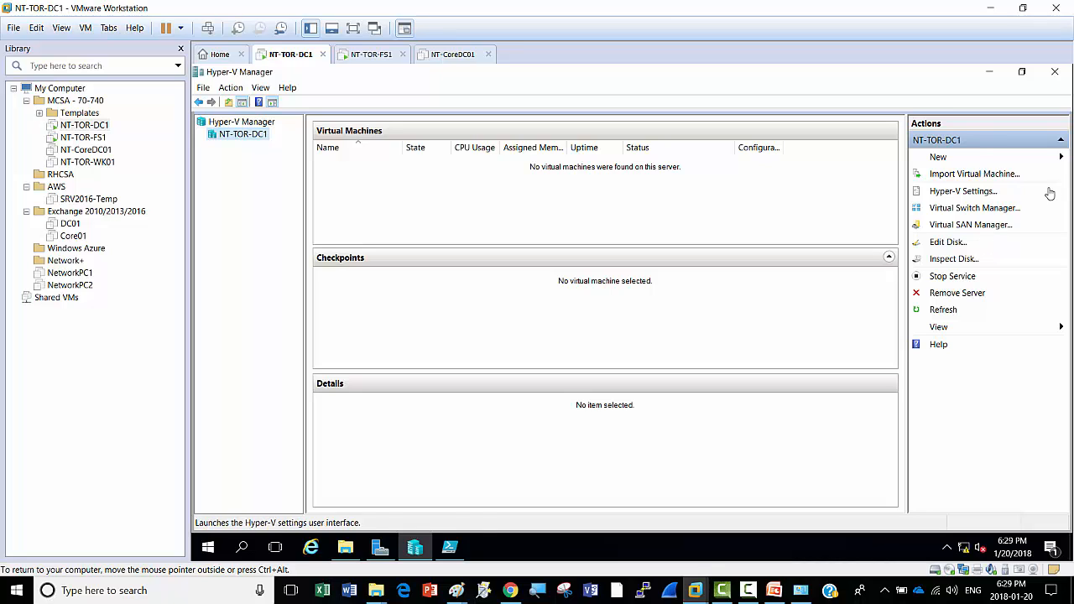
pyautogui.click(941, 158)
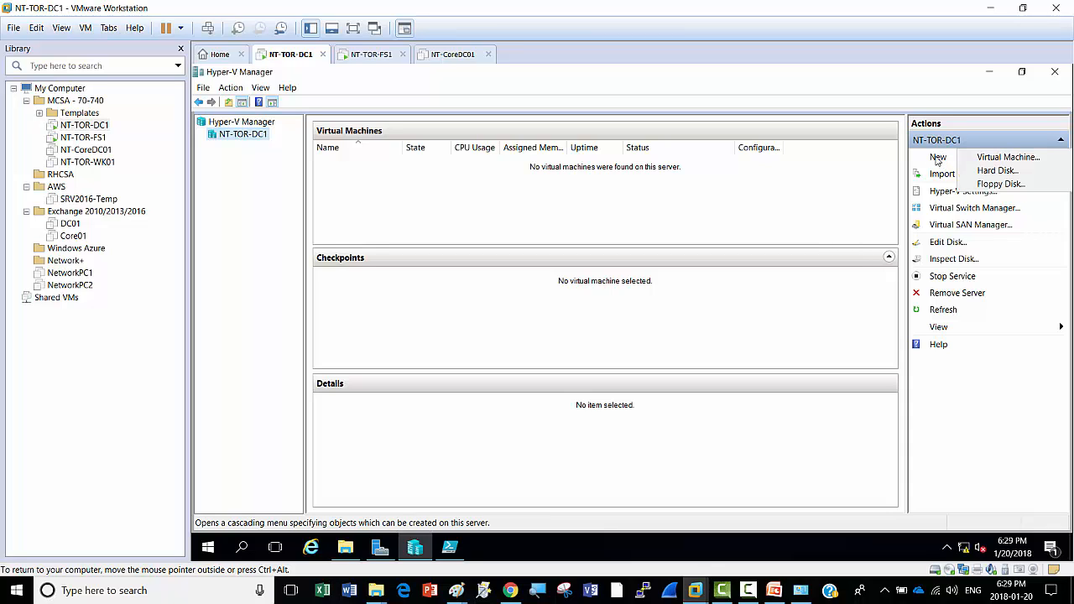
pyautogui.click(1009, 158)
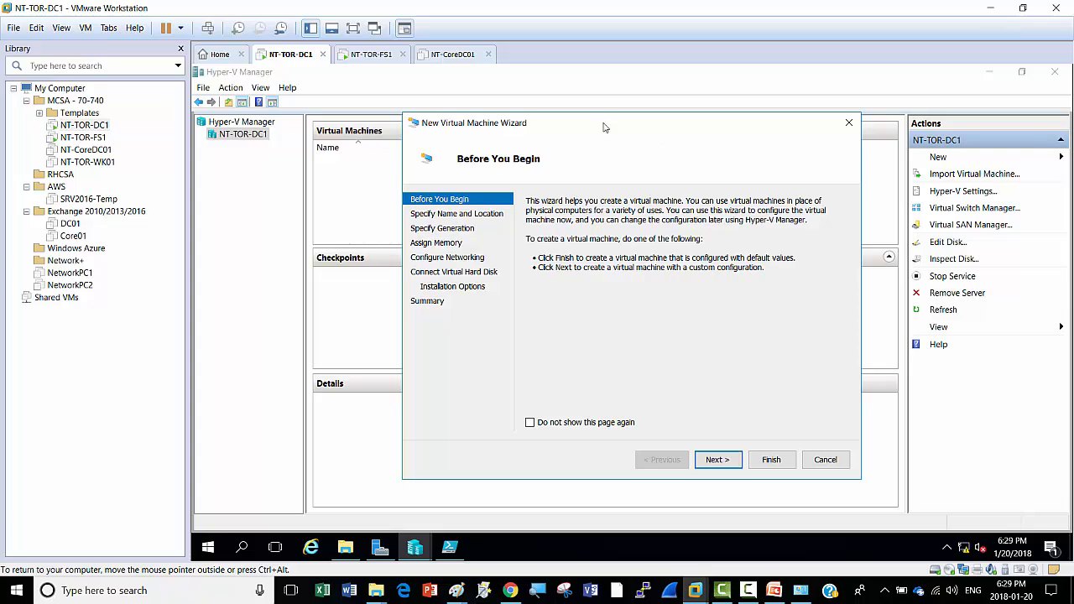
# Step: Name the new virtual machine NanoServer01 and keep it Generation 1
pyautogui.click(716, 460)
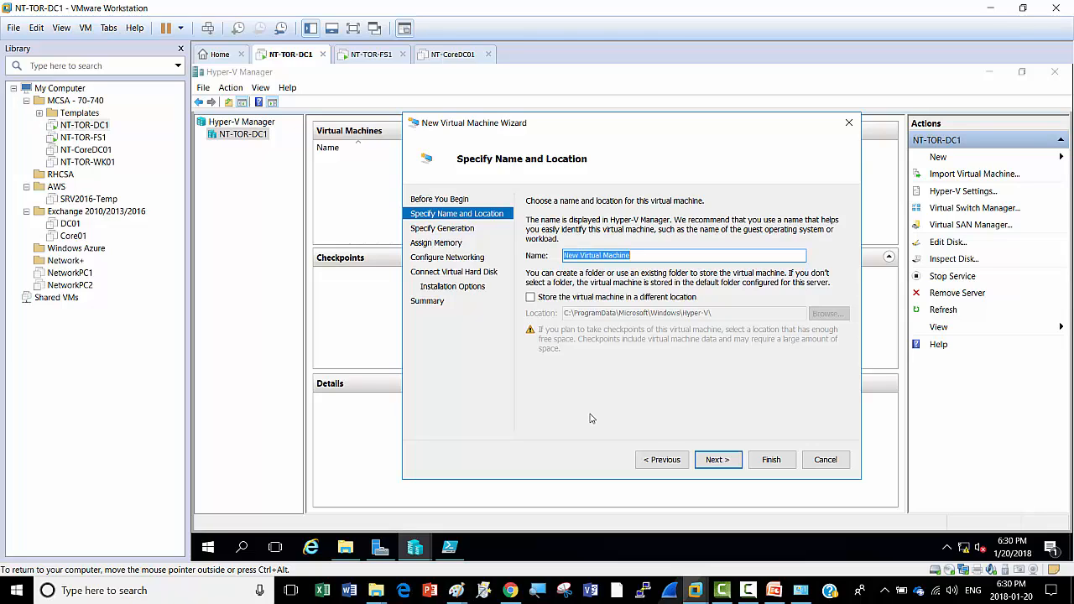
pyautogui.write('Nano')
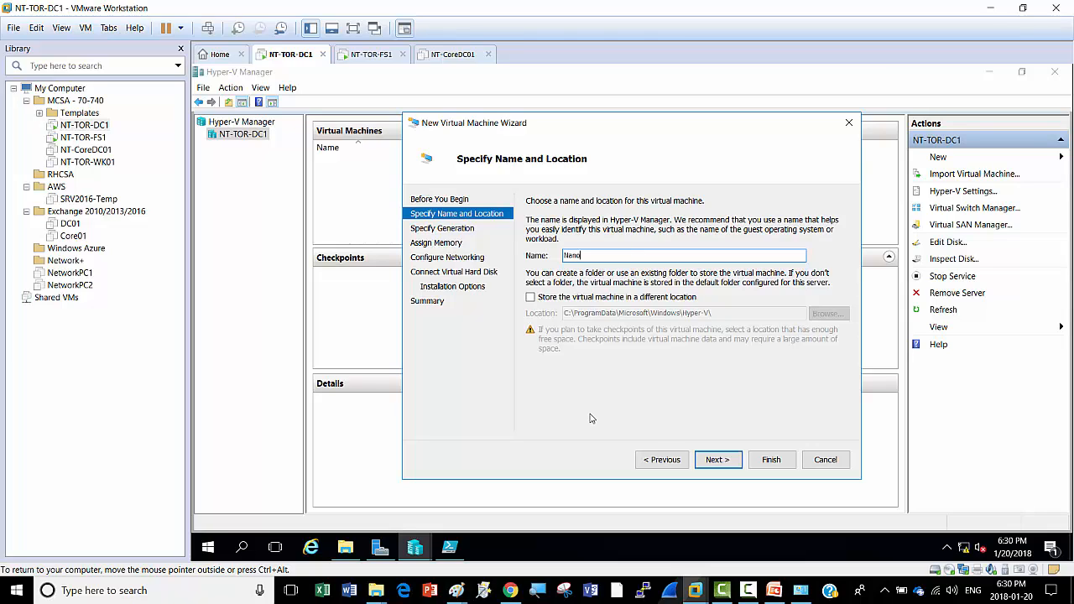
pyautogui.write('Server01')
pyautogui.click(718, 460)
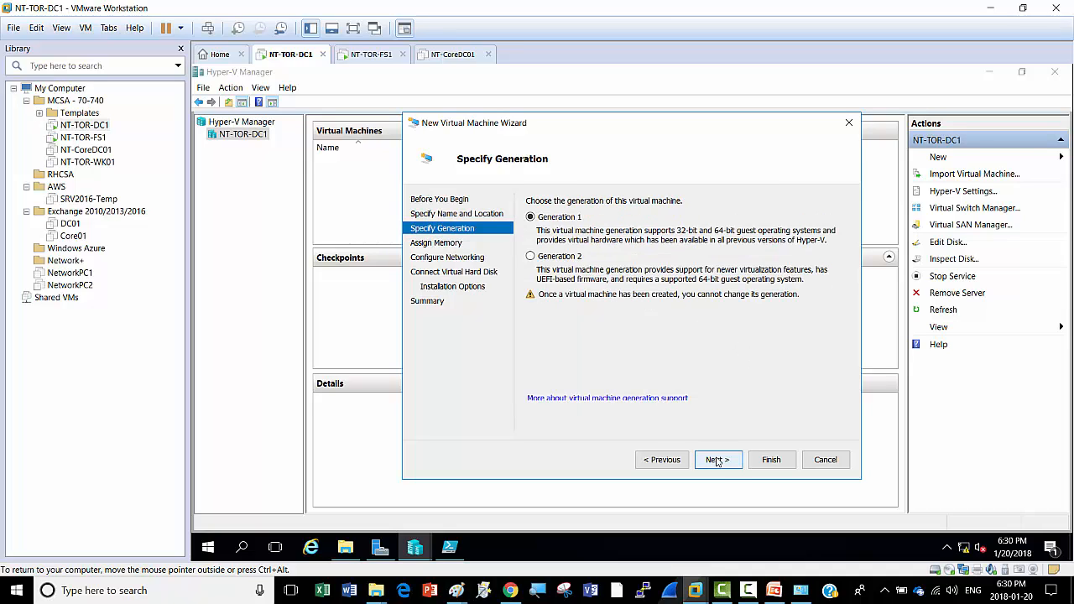
pyautogui.click(718, 460)
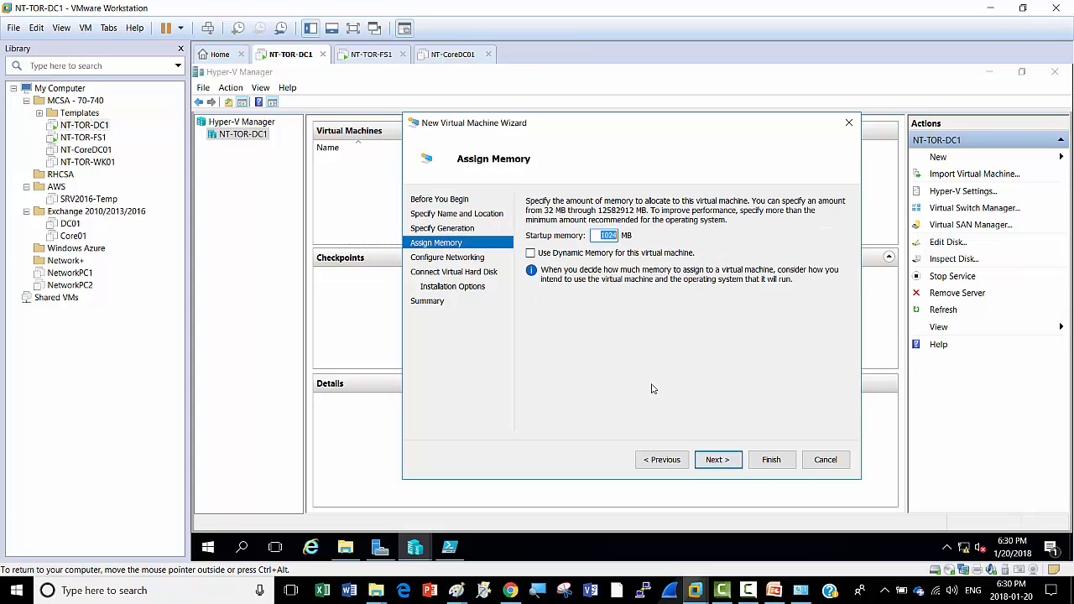
# Step: Enable dynamic memory and connect the VM's network to New Virtual Switch
pyautogui.click(530, 254)
pyautogui.click(718, 460)
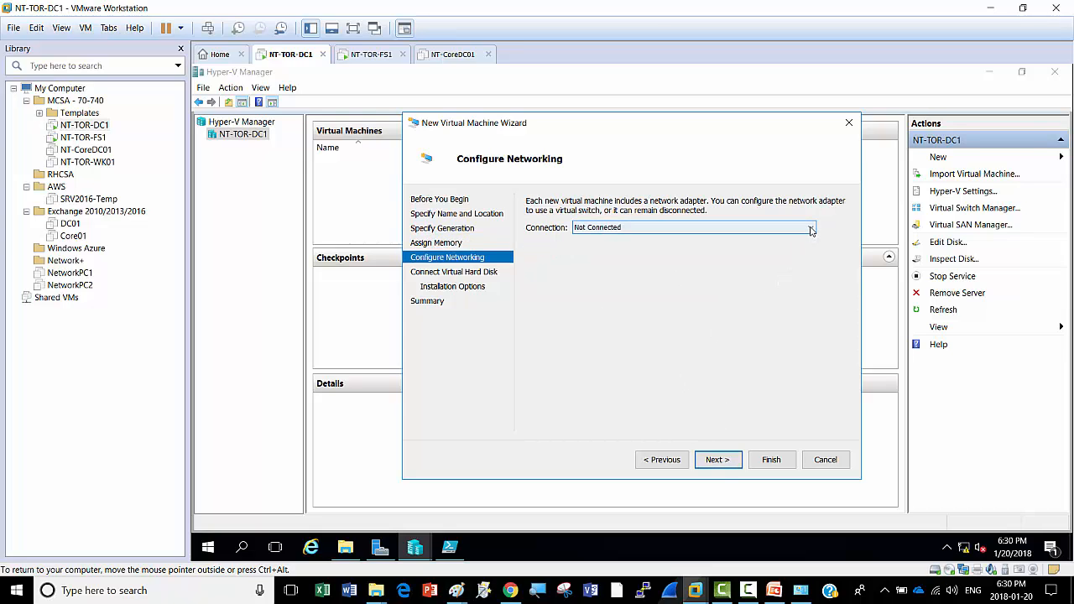
pyautogui.click(811, 229)
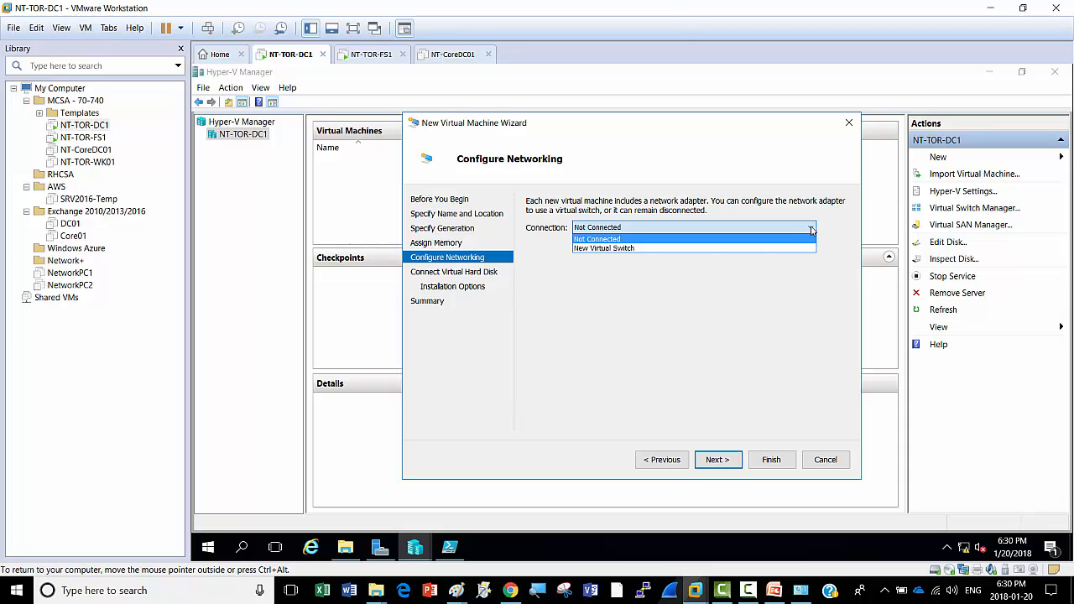
pyautogui.click(626, 249)
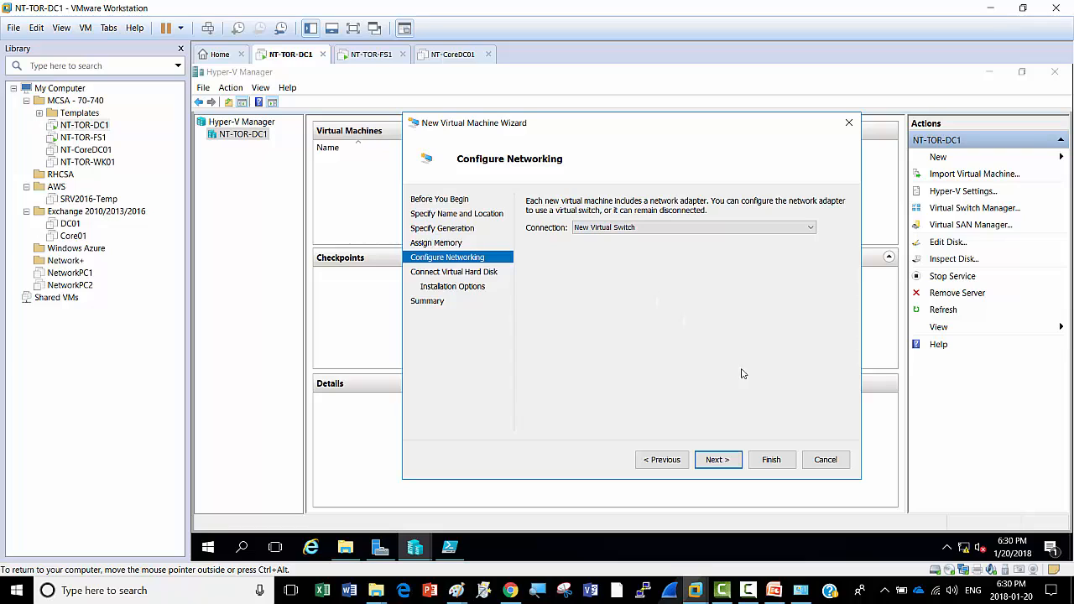
pyautogui.click(724, 592)
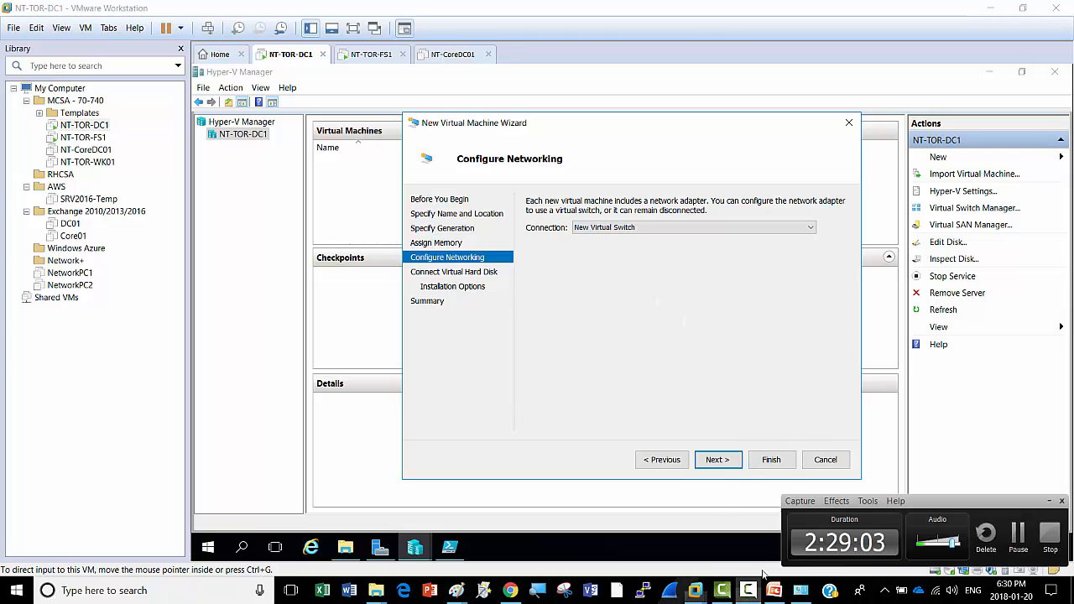
pyautogui.click(1018, 537)
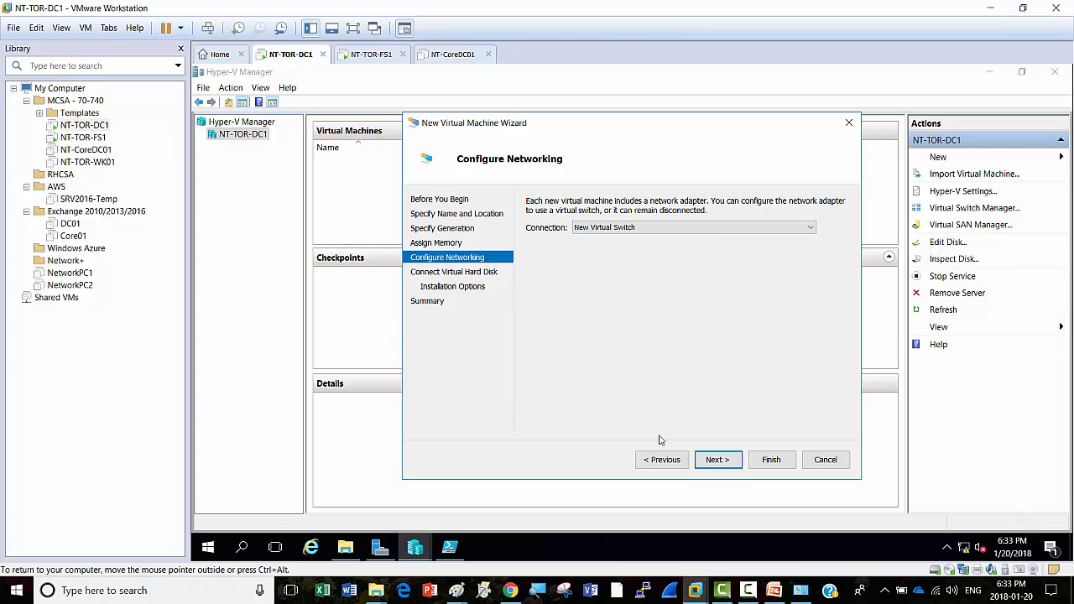
pyautogui.click(718, 460)
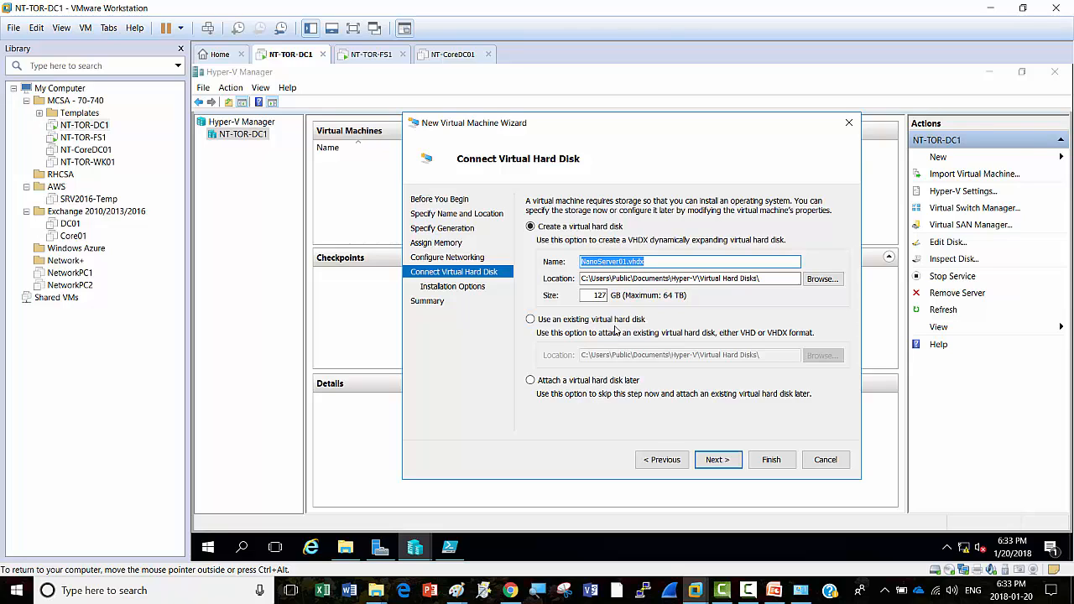
# Step: Attach the existing disk C:\NanoServer\nanoserver01\nano.vhd and finish creating NanoServer01
pyautogui.click(530, 320)
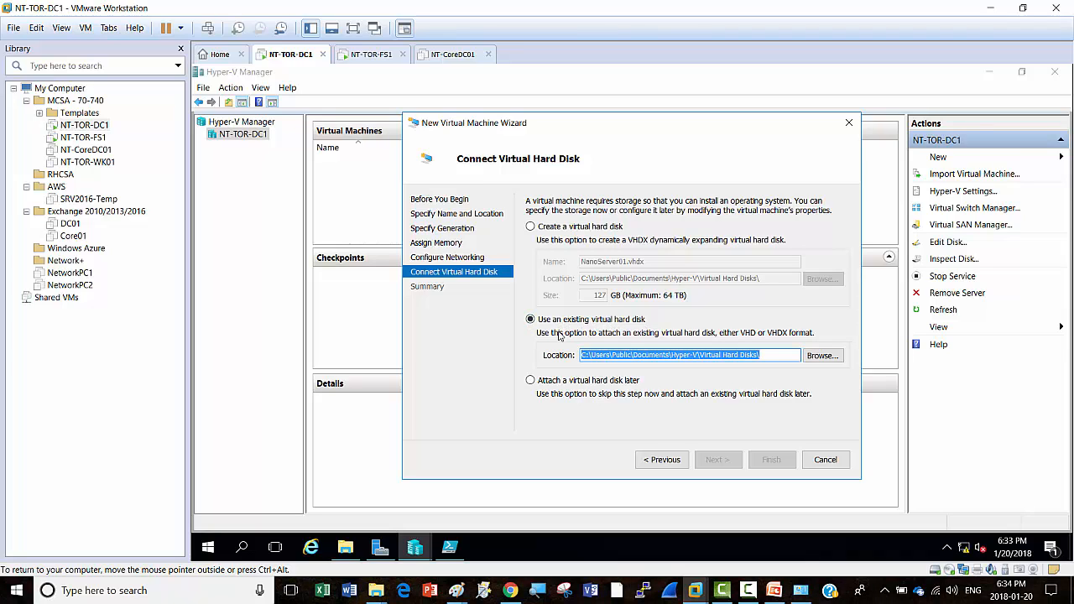
pyautogui.click(823, 356)
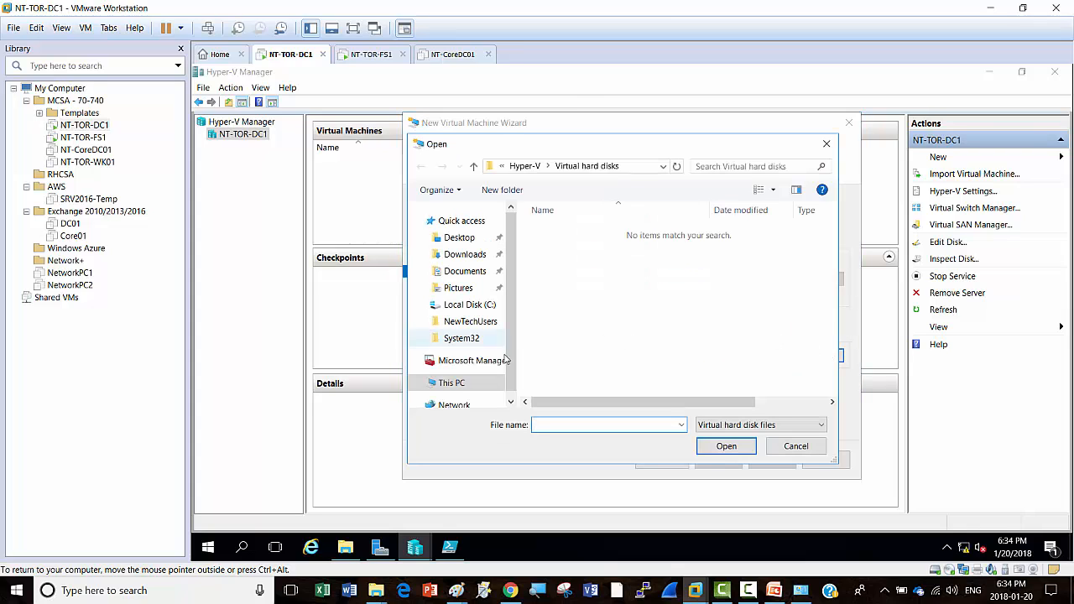
pyautogui.click(452, 383)
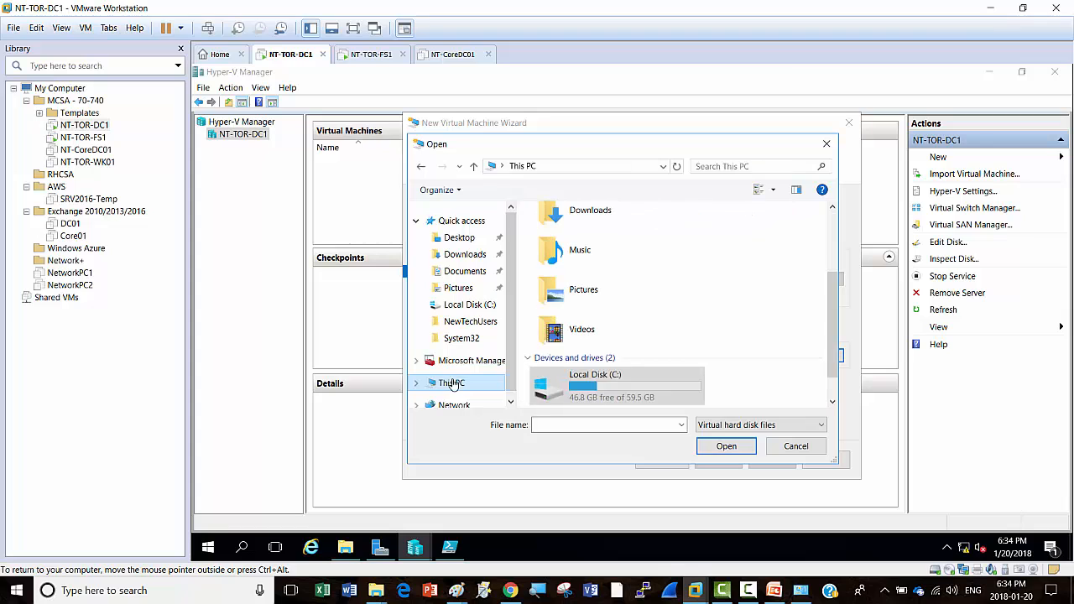
pyautogui.doubleClick(611, 390)
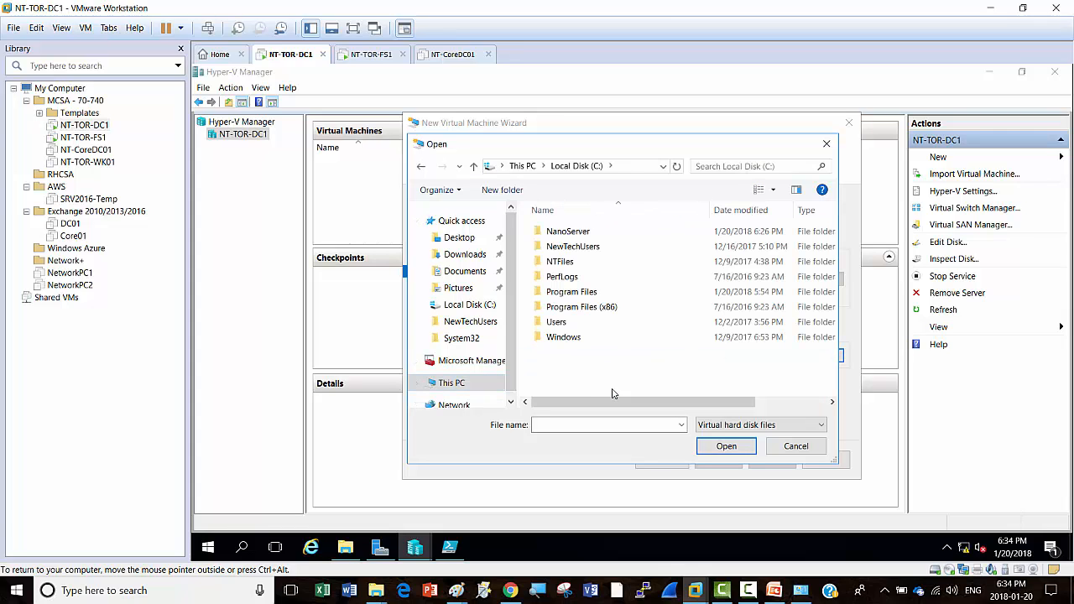
pyautogui.doubleClick(579, 232)
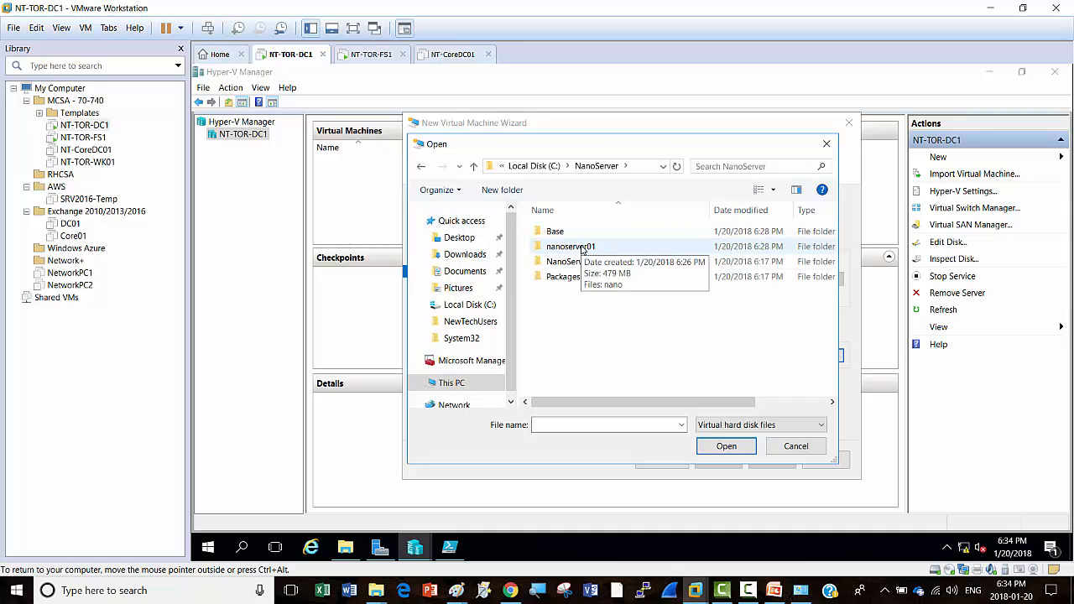
pyautogui.doubleClick(582, 247)
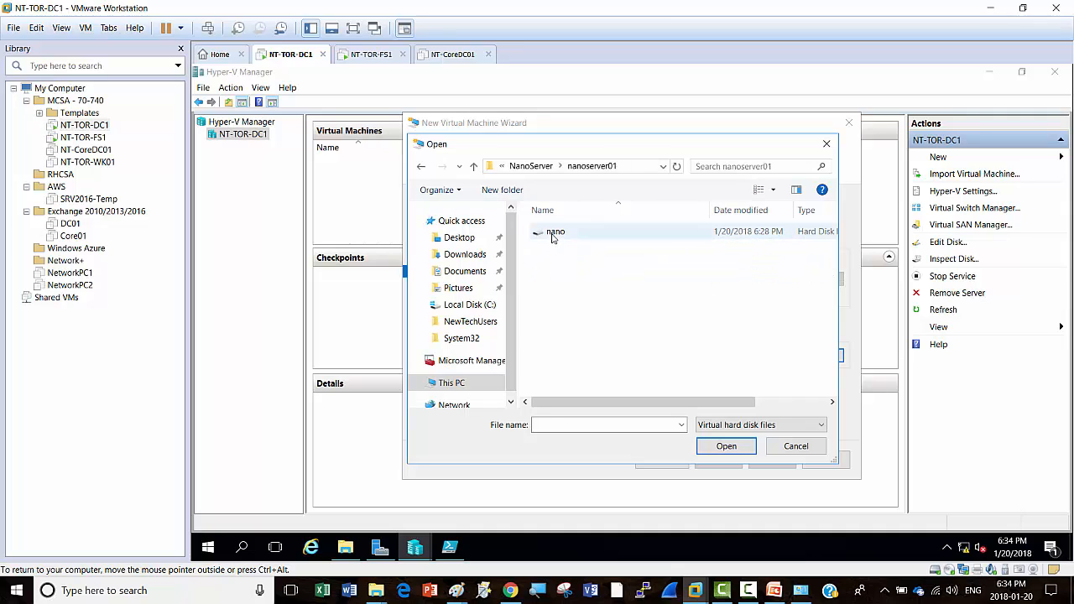
pyautogui.click(552, 236)
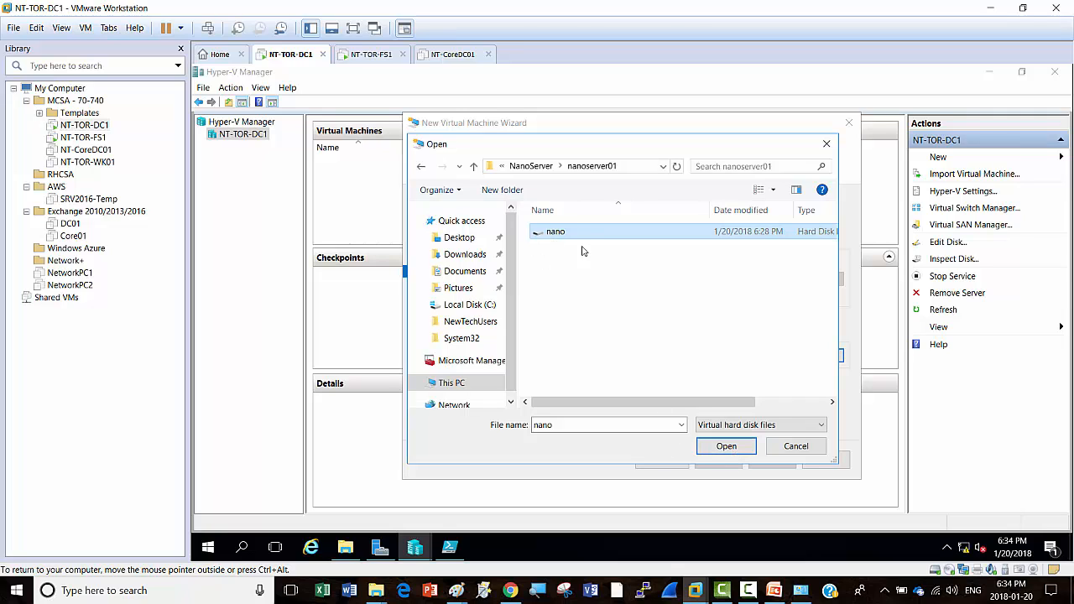
pyautogui.click(726, 447)
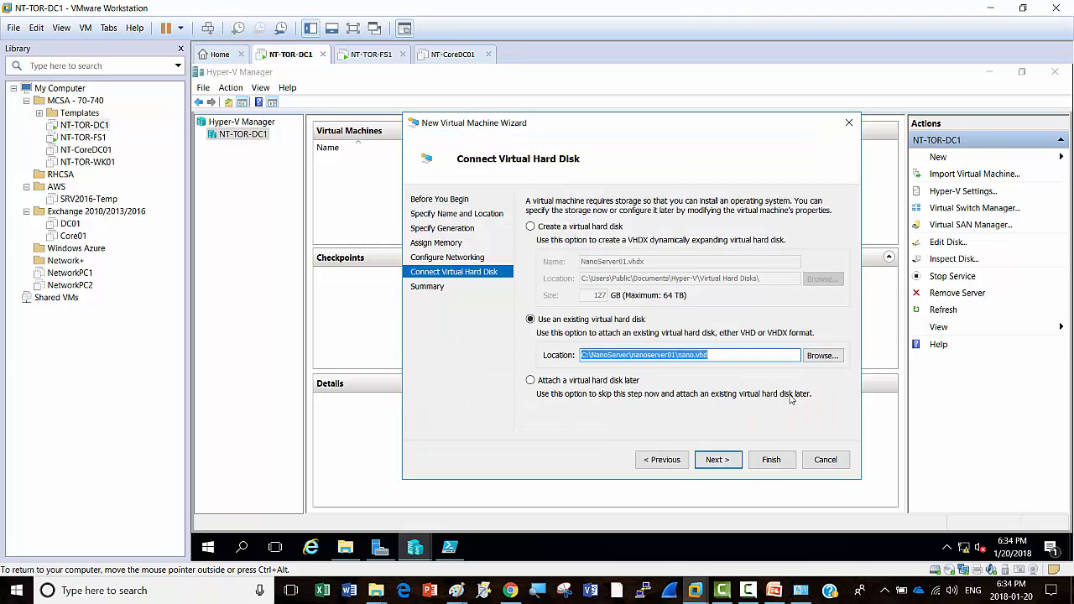
pyautogui.click(718, 464)
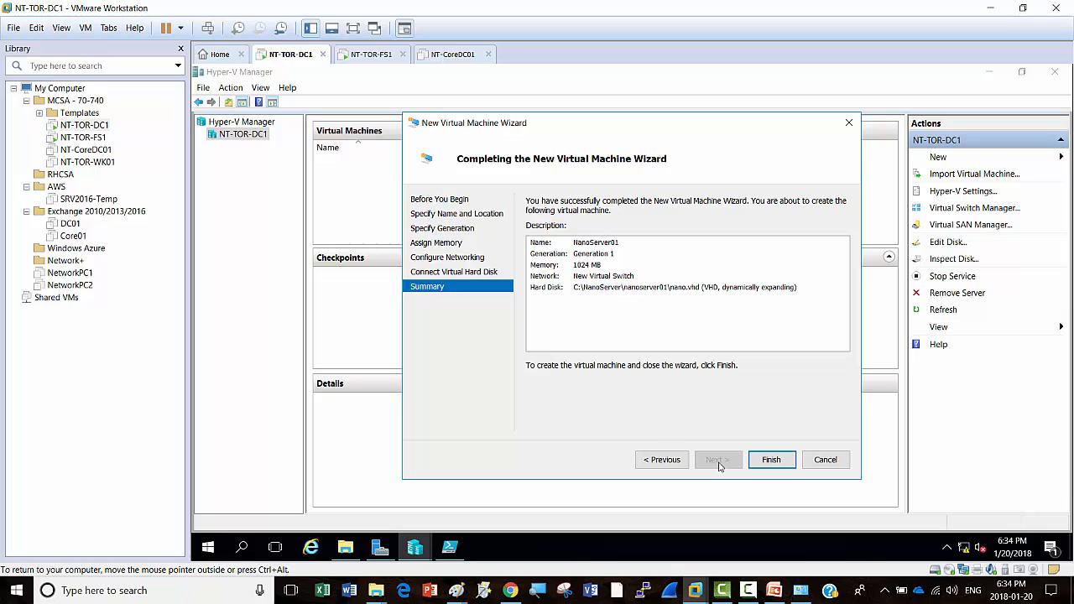
pyautogui.click(771, 461)
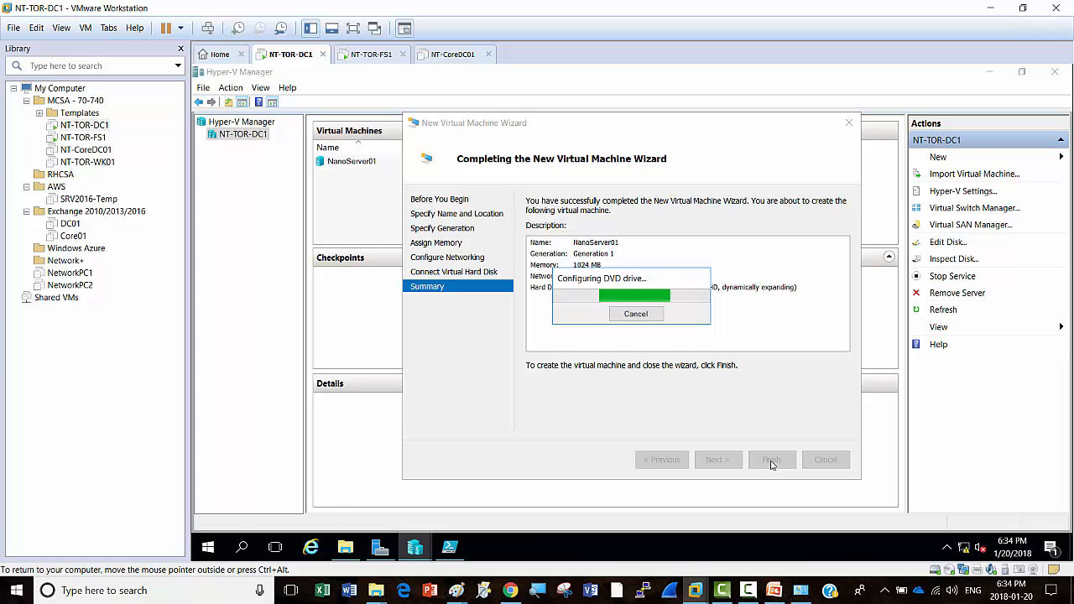
# Step: Open a Virtual Machine Connection window to the powered-off NanoServer01
pyautogui.click(751, 592)
pyautogui.click(752, 592)
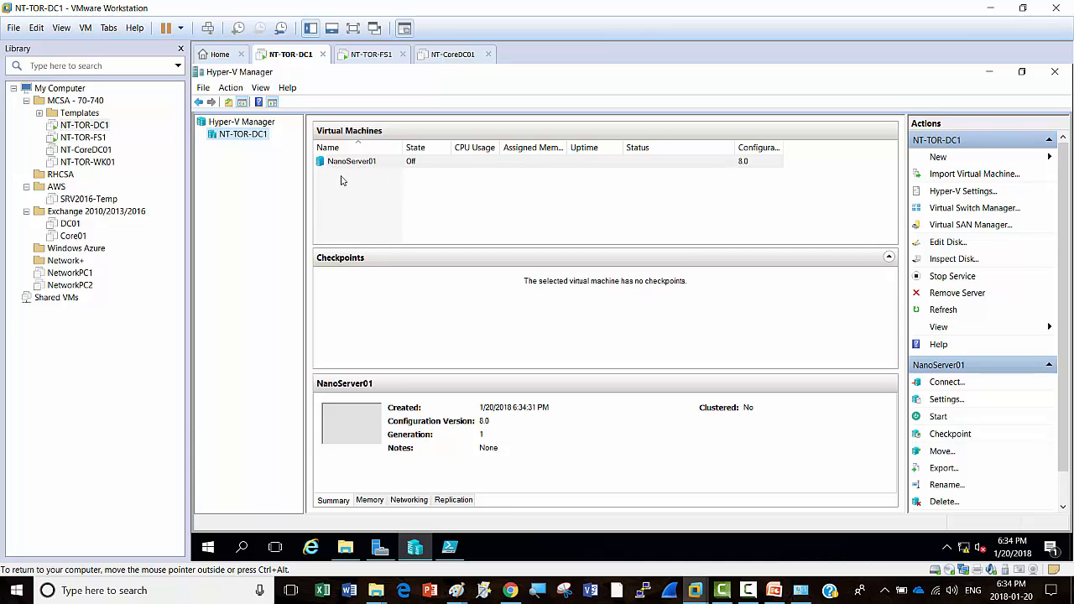
pyautogui.click(352, 162)
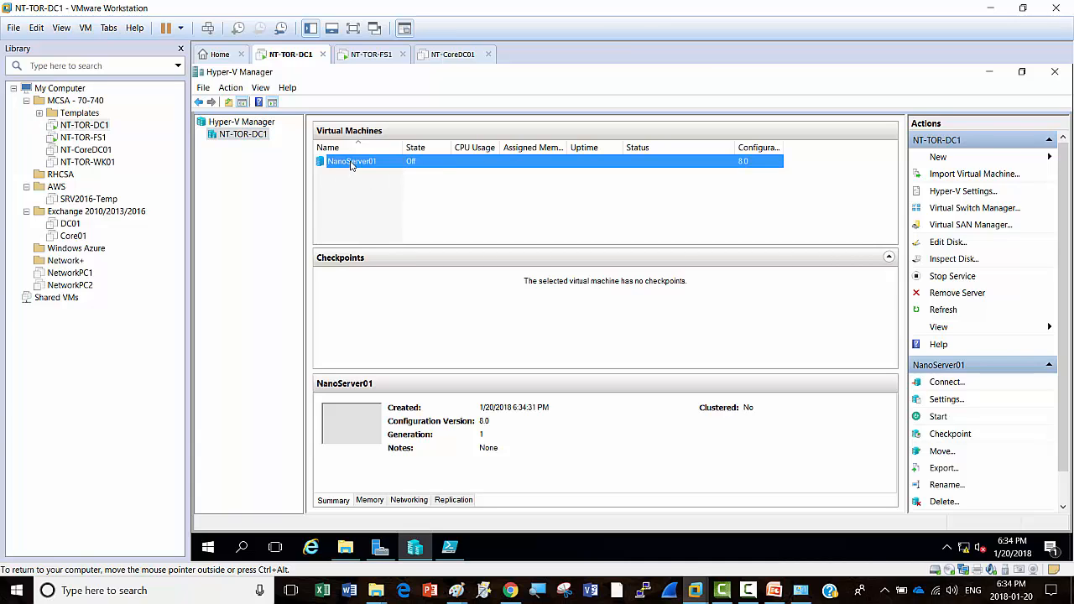
pyautogui.doubleClick(351, 162)
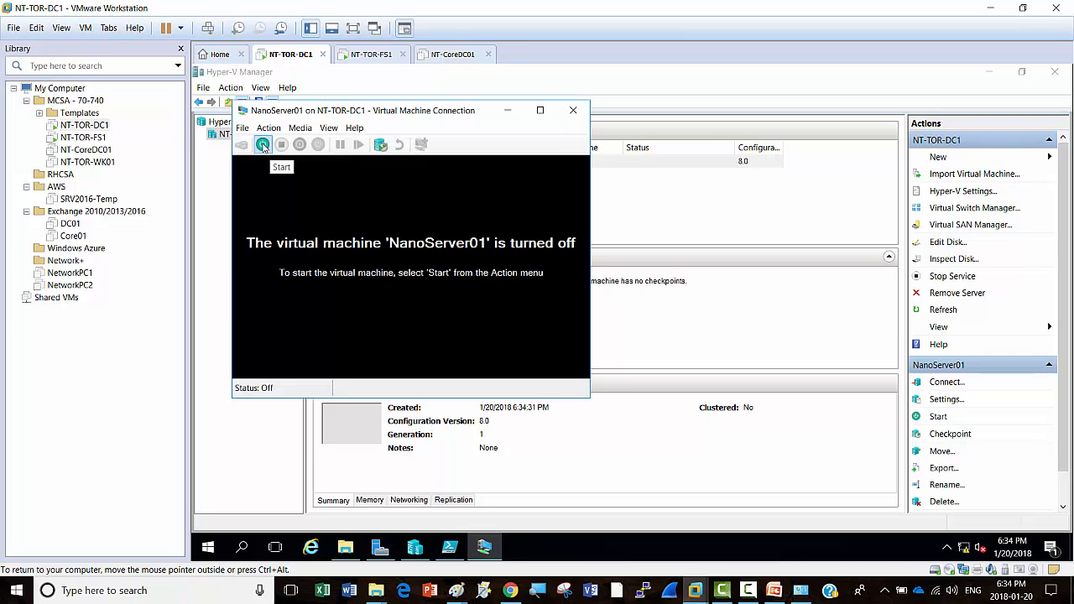
# Step: Start NanoServer01 and reposition its console window while it boots to the login screen
pyautogui.click(263, 144)
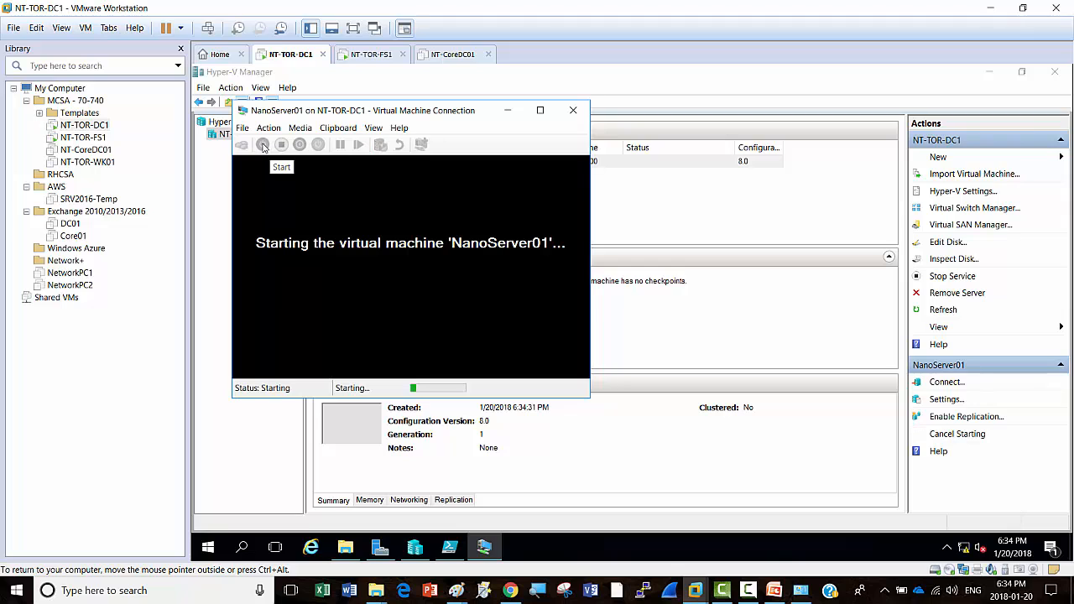
pyautogui.moveTo(419, 118); pyautogui.dragTo(564, 112)
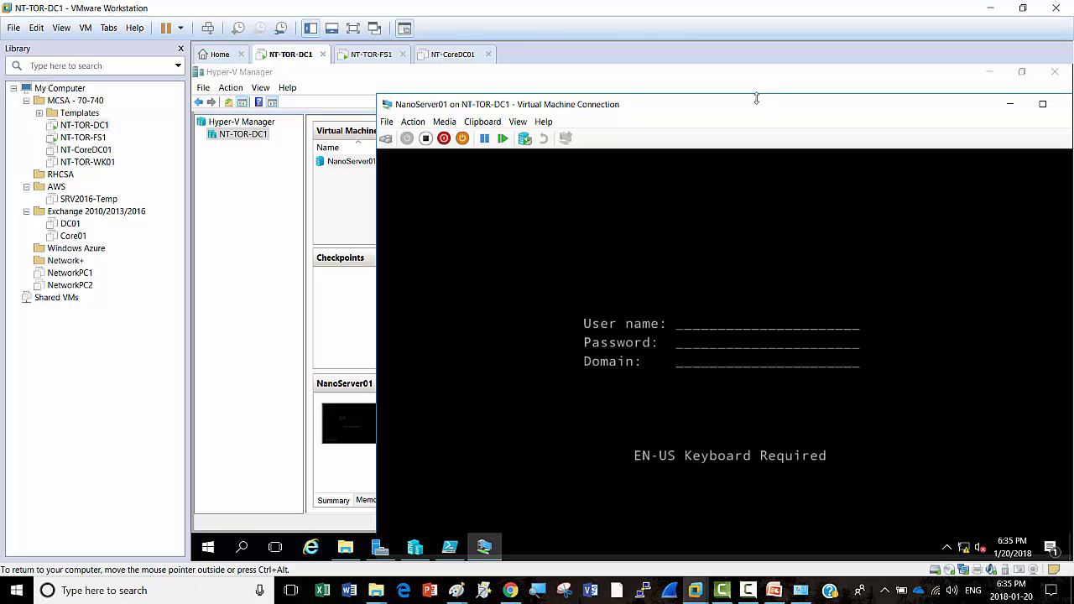
pyautogui.moveTo(755, 105); pyautogui.dragTo(655, 87)
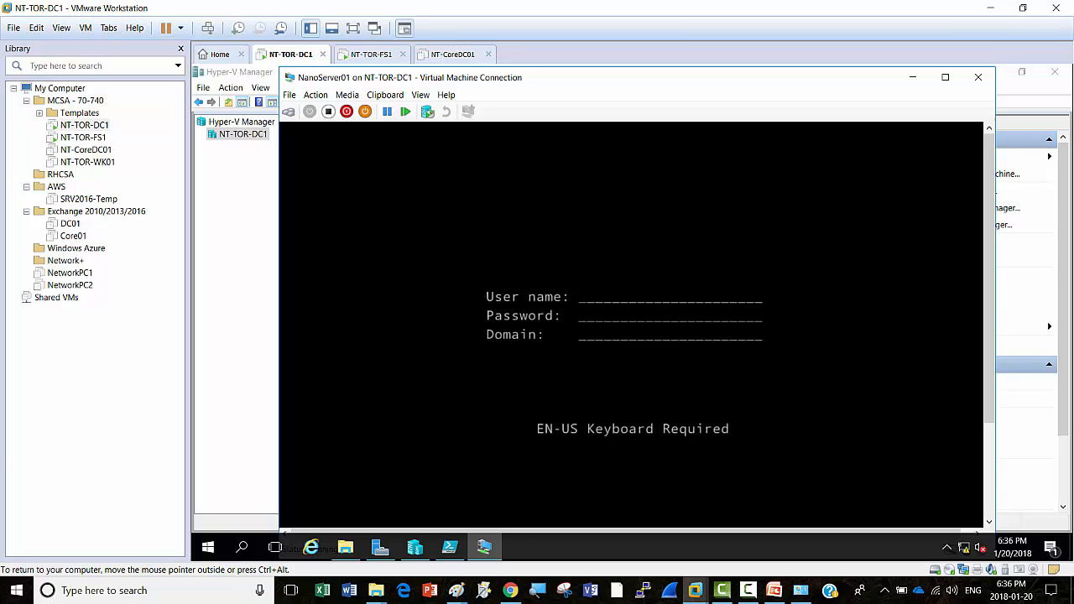
# Step: Sign in to the Nano Server Recovery Console as administrator and open Networking
pyautogui.write('administrator')
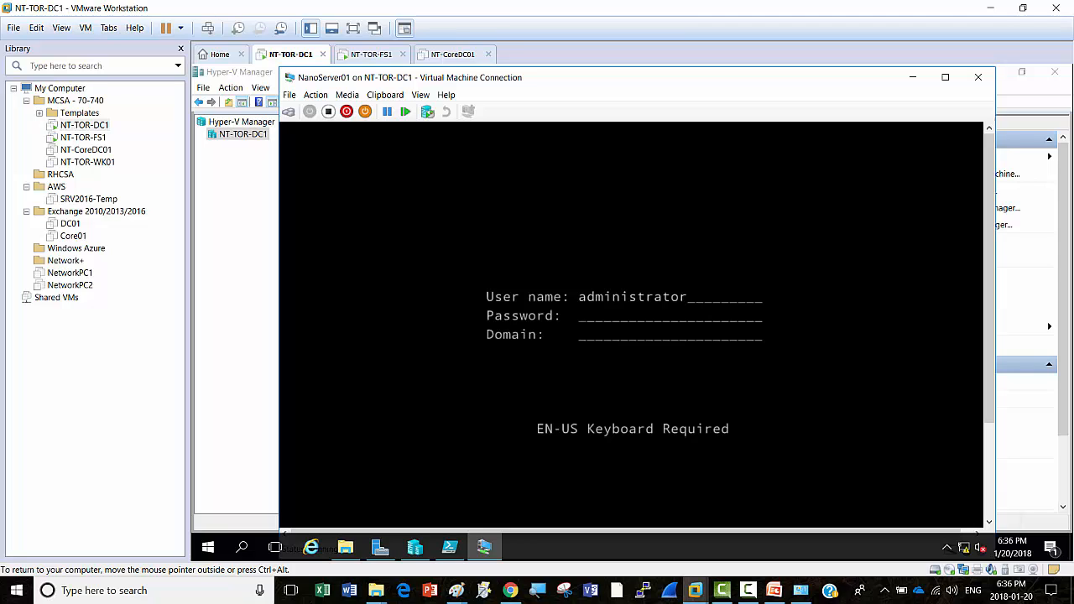
pyautogui.write('Pa$$')
pyautogui.press('Return')
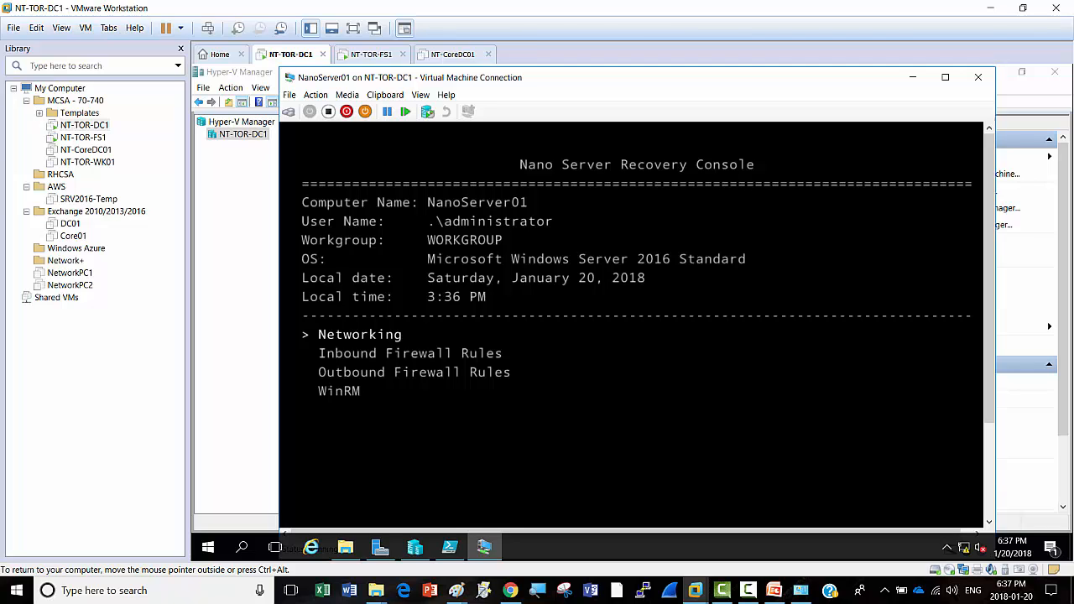
pyautogui.press('Return')
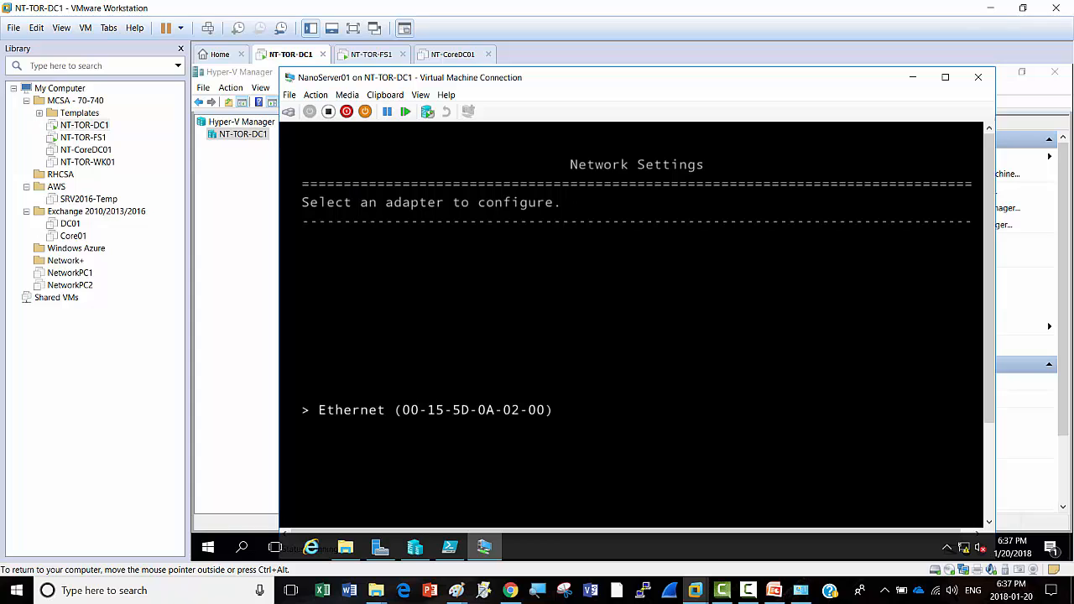
# Step: Open the Ethernet adapter's settings and scroll through them (DHCP enabled, 169.254.117.220)
pyautogui.press('Return')
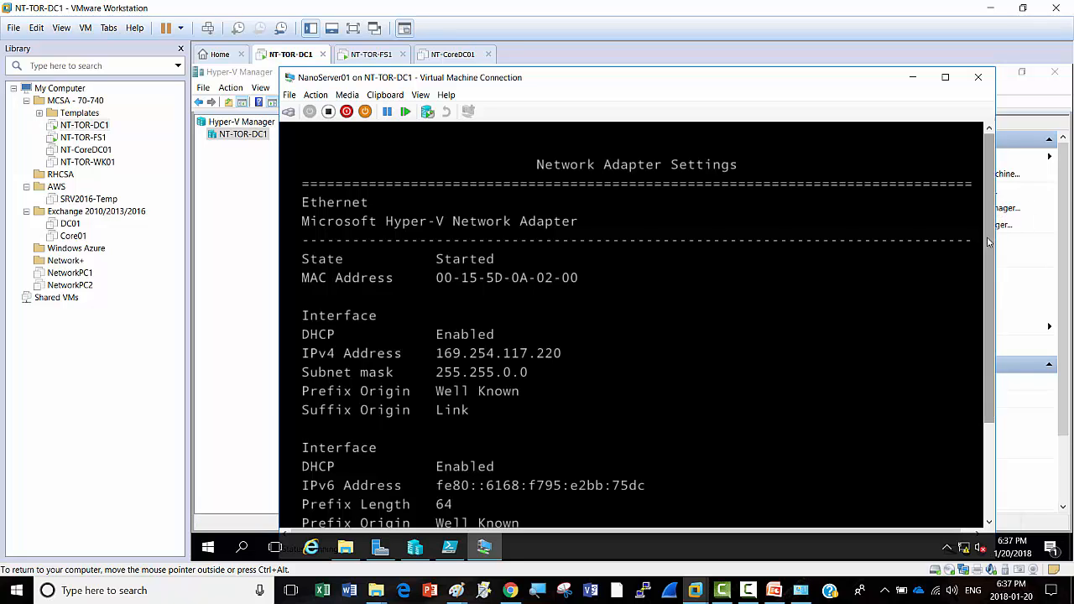
pyautogui.moveTo(988, 246); pyautogui.dragTo(998, 304)
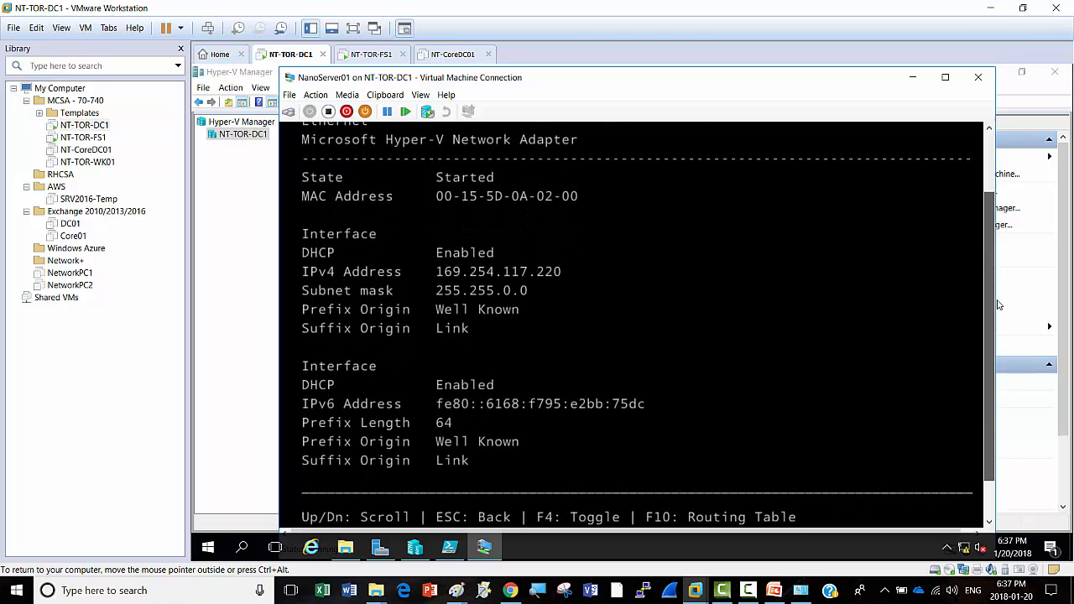
pyautogui.moveTo(999, 304); pyautogui.dragTo(1000, 303)
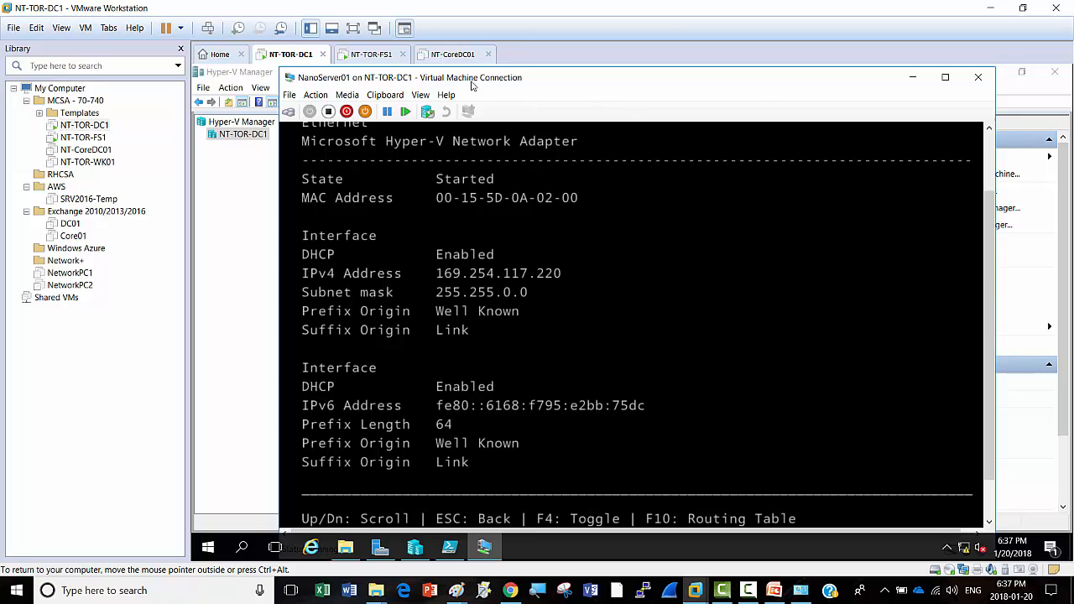
# Step: Power on the NT-CoreDC01 virtual machine from its summary page
pyautogui.click(453, 54)
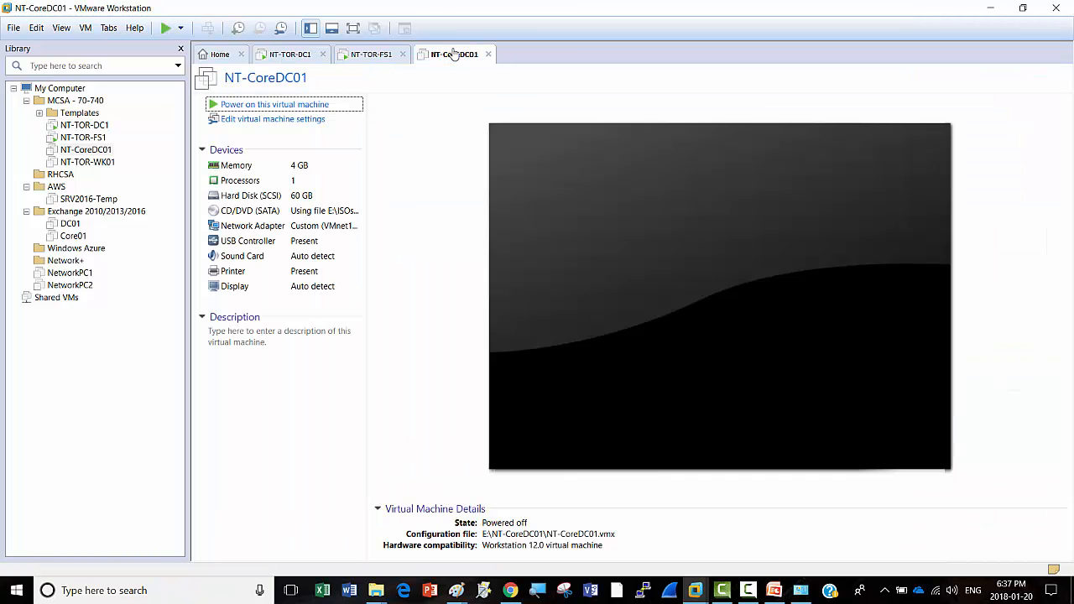
pyautogui.click(367, 56)
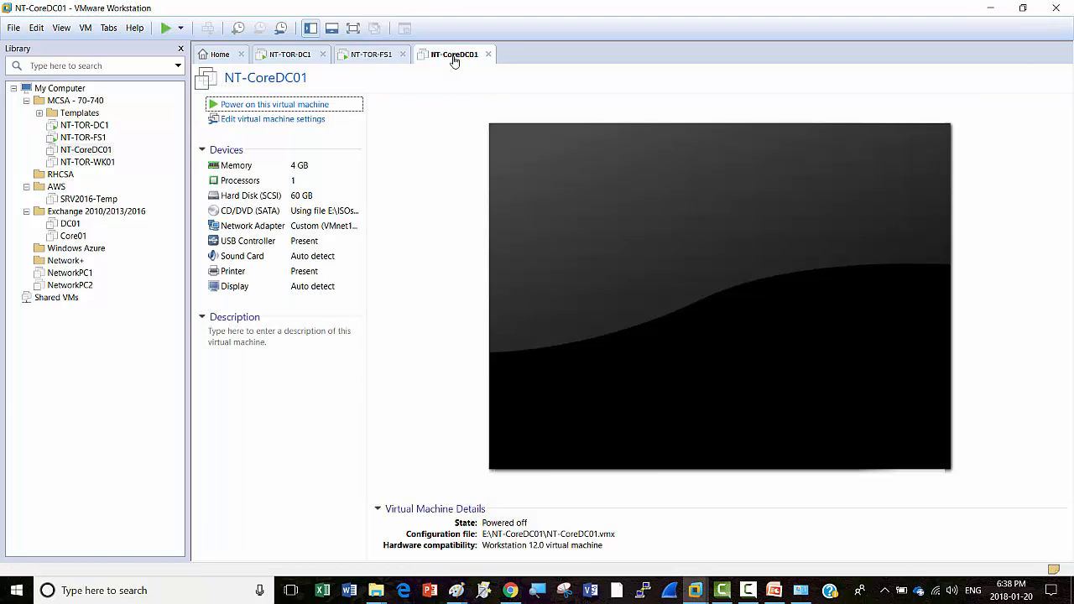
pyautogui.click(453, 54)
pyautogui.click(289, 105)
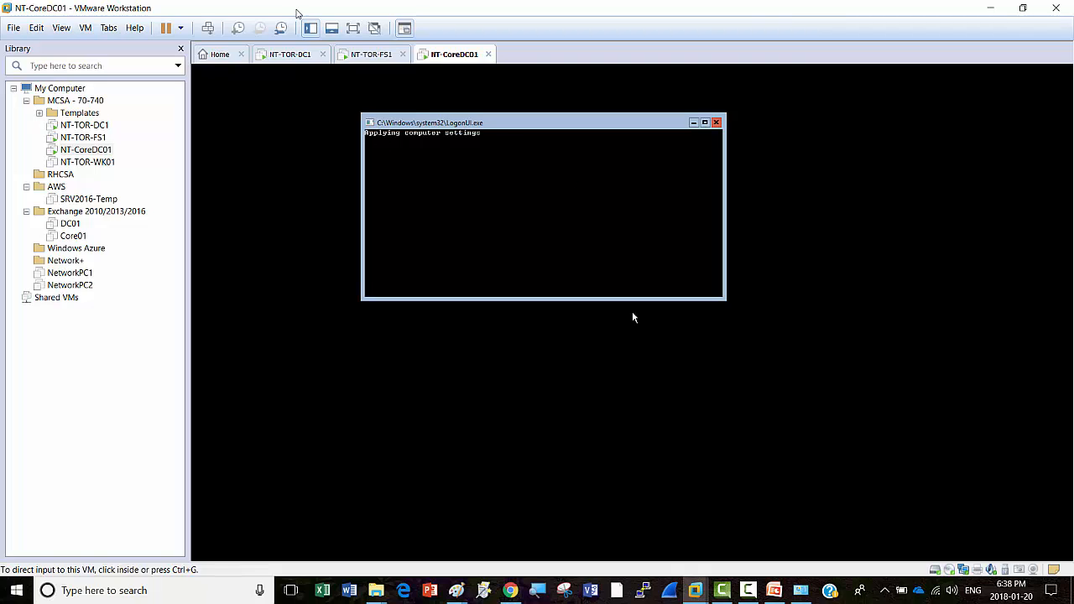
# Step: Check Disk Management on NT-TOR-FS1, then return to NanoServer01's adapter details on NT-TOR-DC1
pyautogui.click(365, 57)
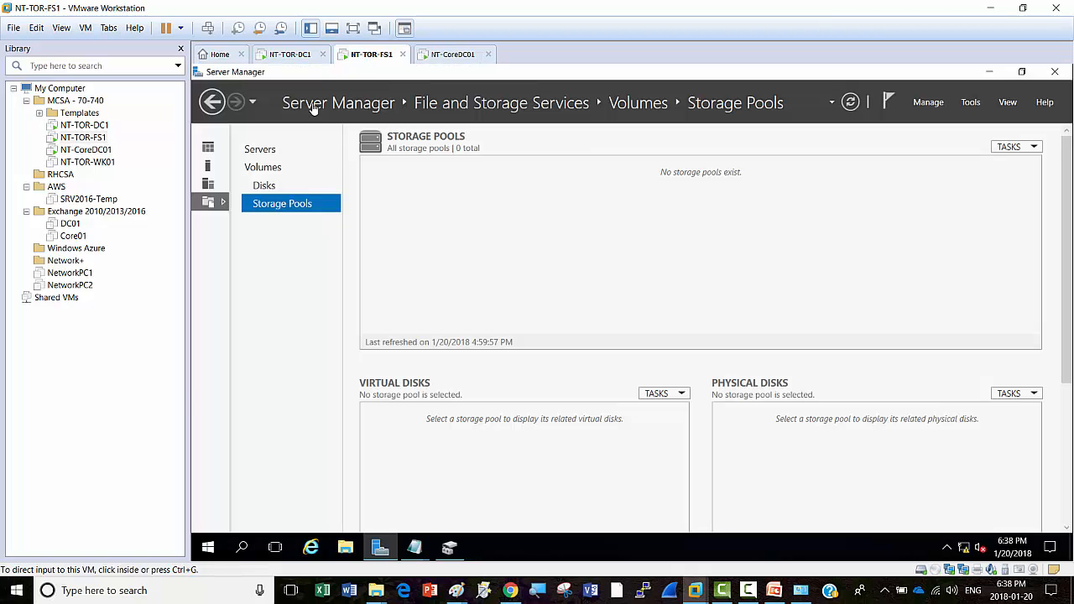
pyautogui.click(453, 548)
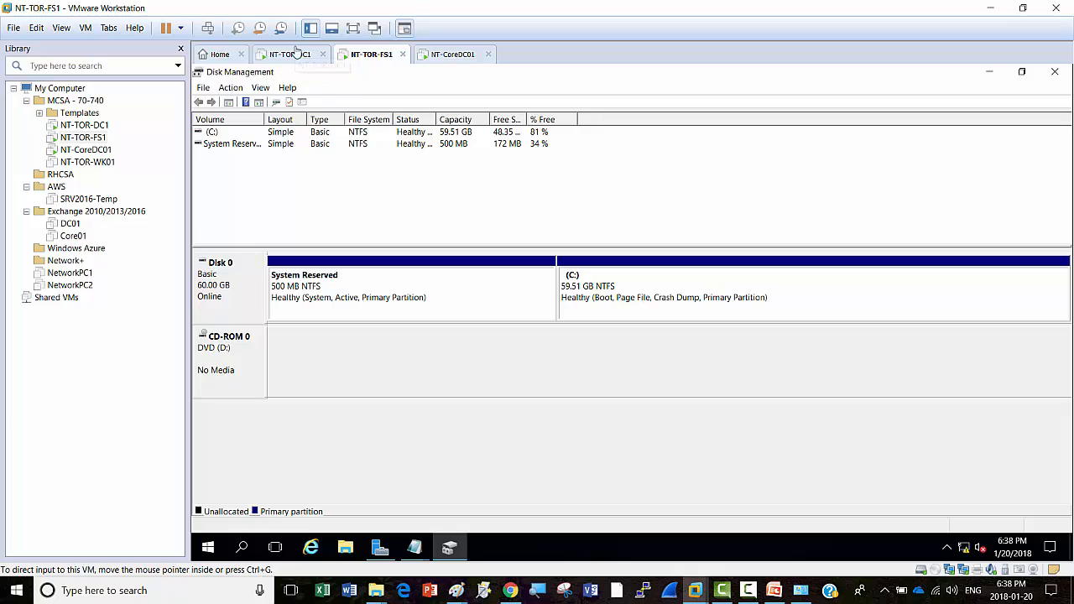
pyautogui.click(289, 54)
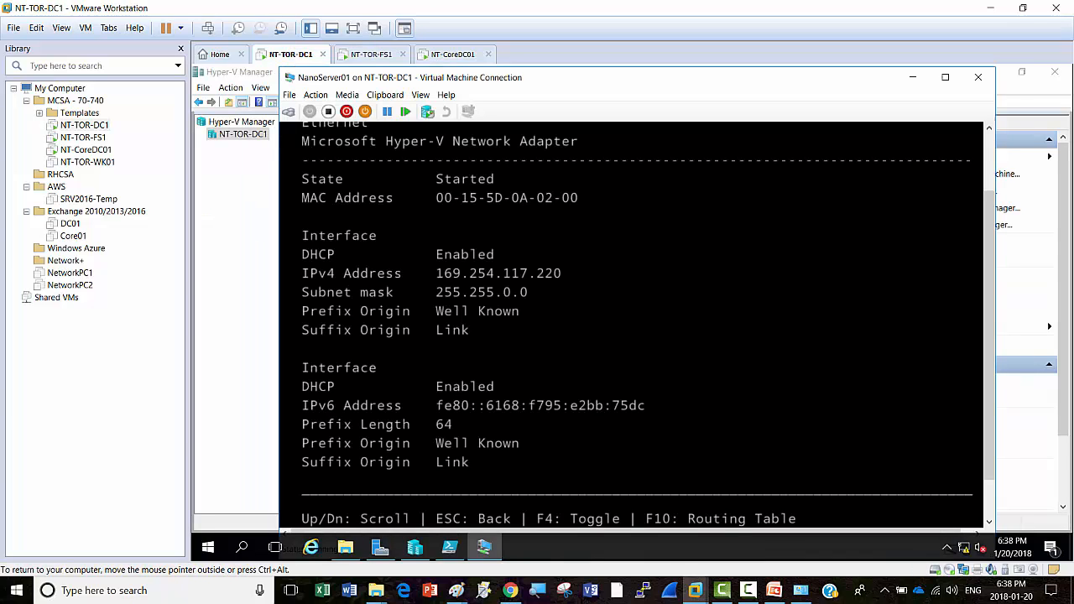
pyautogui.moveTo(989, 270); pyautogui.dragTo(982, 210)
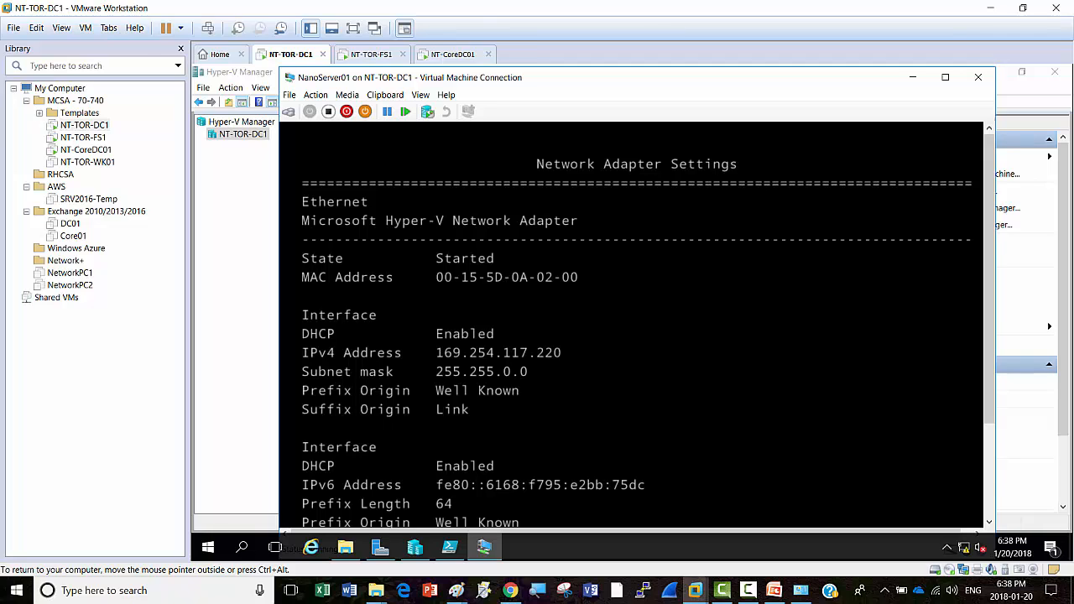
pyautogui.click(452, 54)
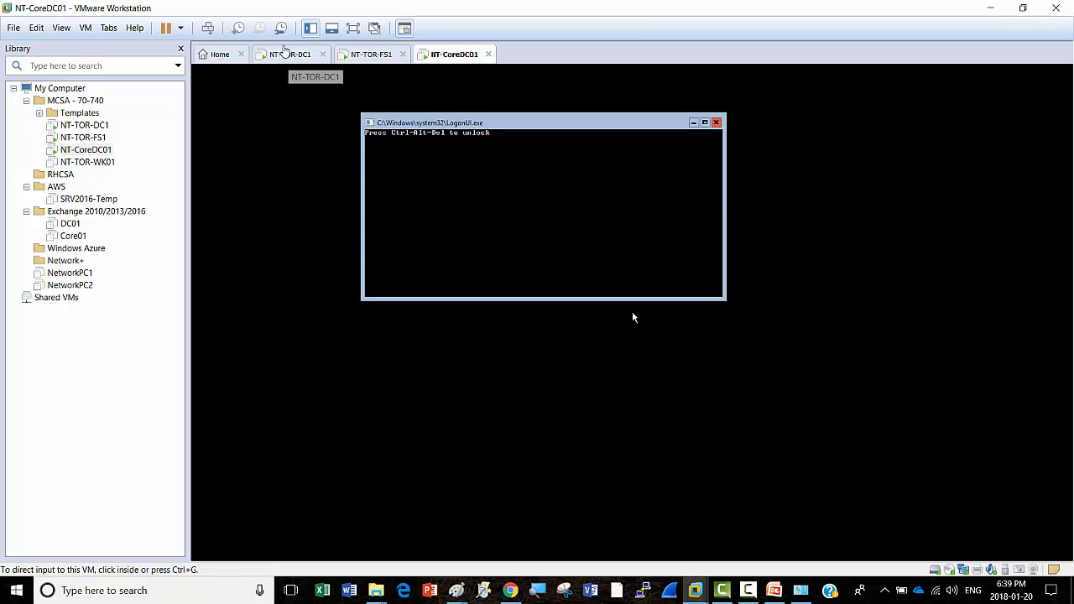
pyautogui.click(281, 55)
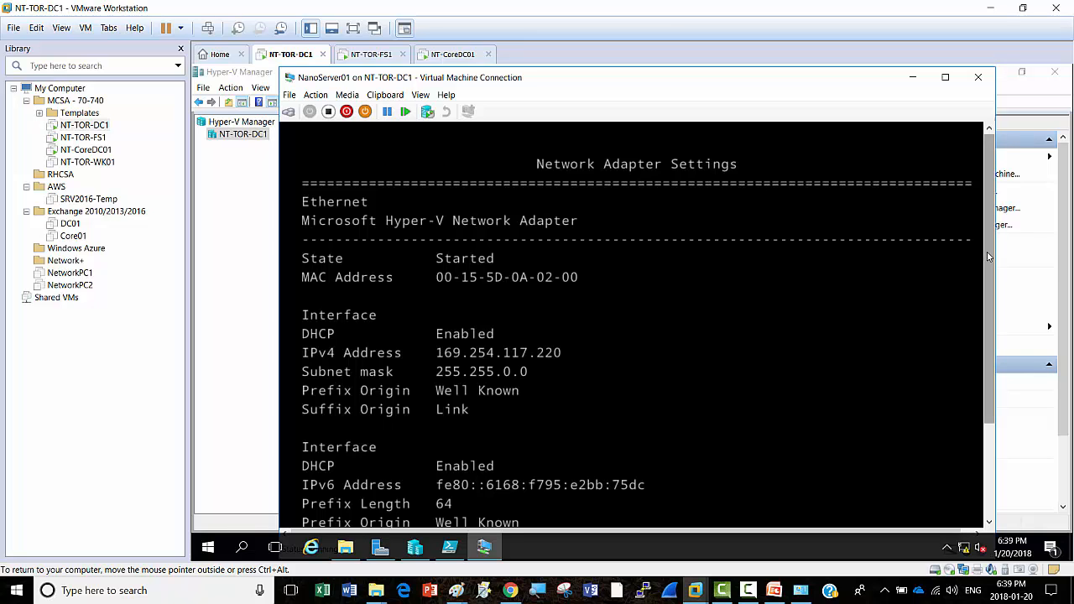
pyautogui.scroll(-3, 641, 327)
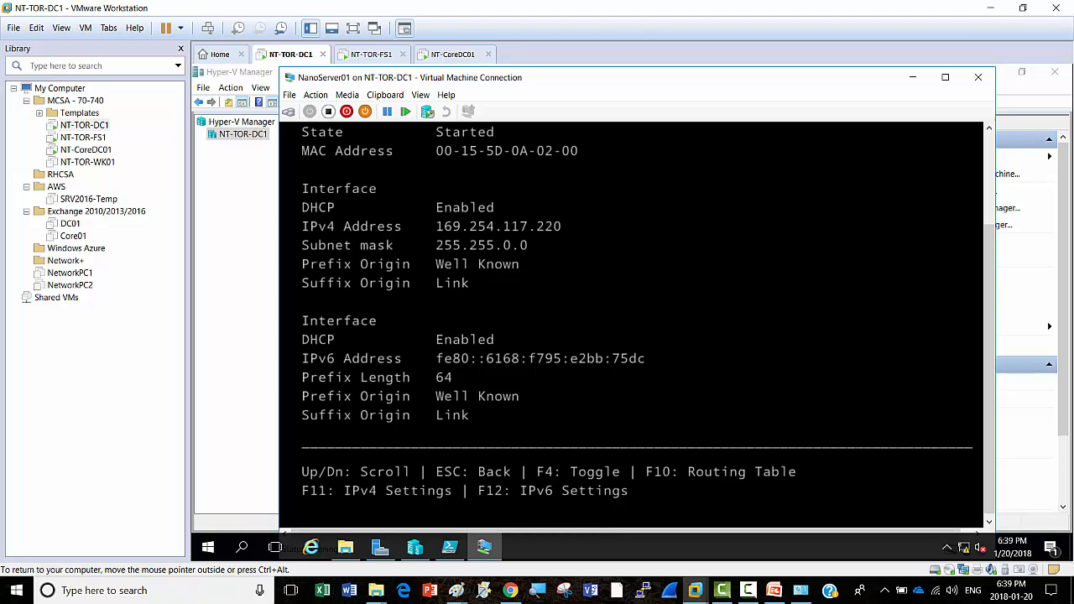
pyautogui.moveTo(990, 300); pyautogui.dragTo(986, 347)
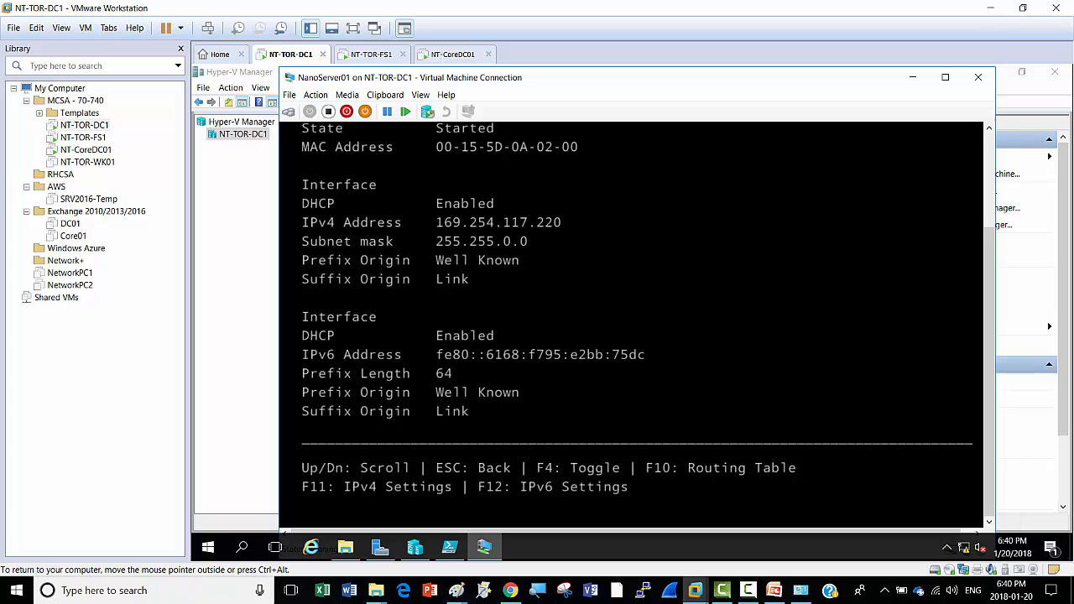
# Step: Toggle the Nano Server adapter's DHCP off and back on, then scroll to review its settings
pyautogui.press('F4')
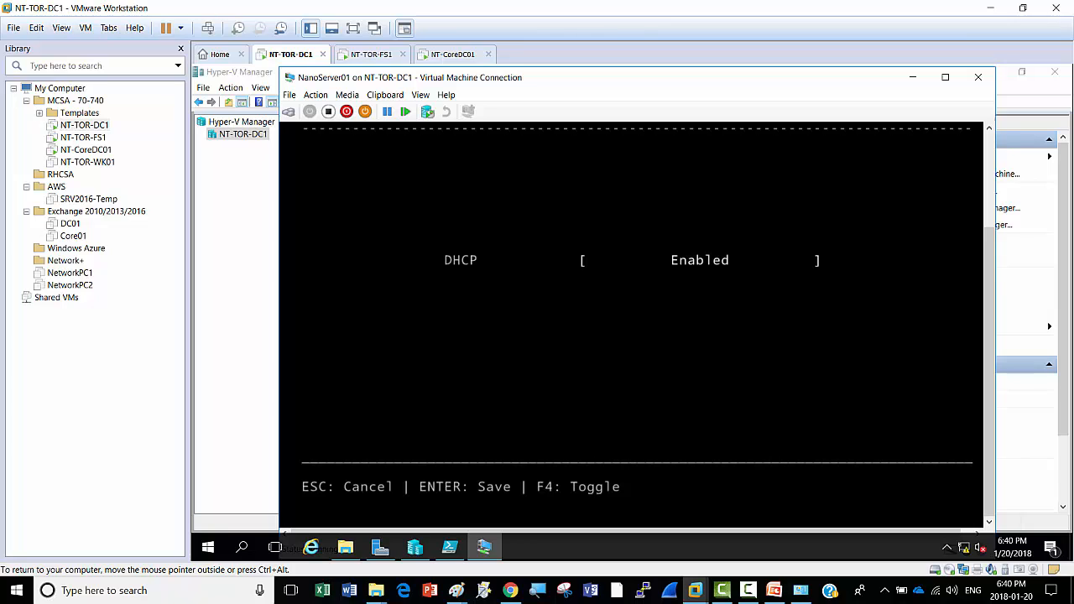
pyautogui.press('F4')
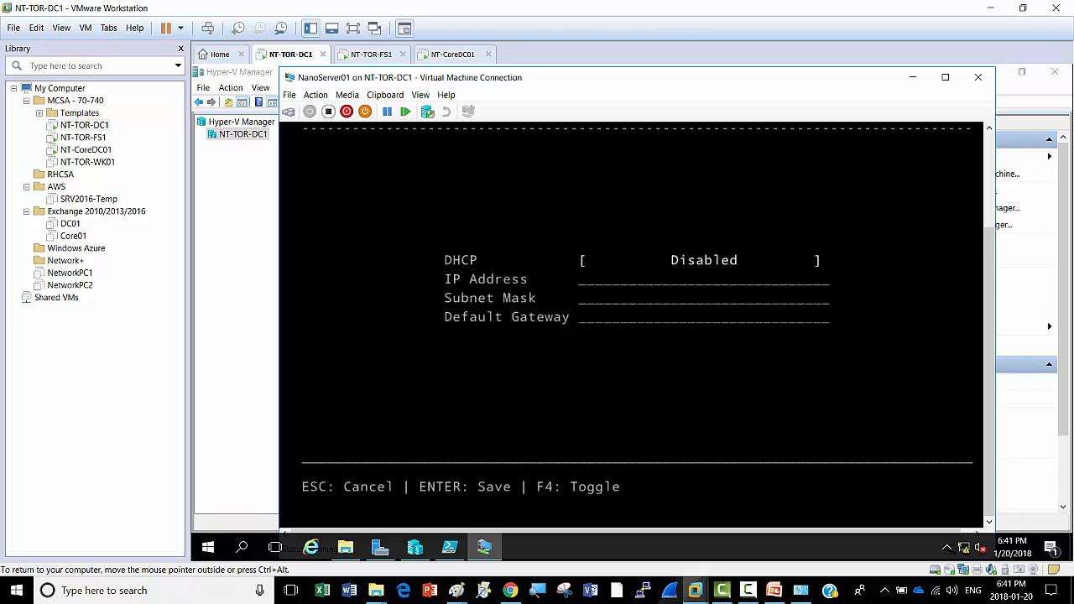
pyautogui.press('F4')
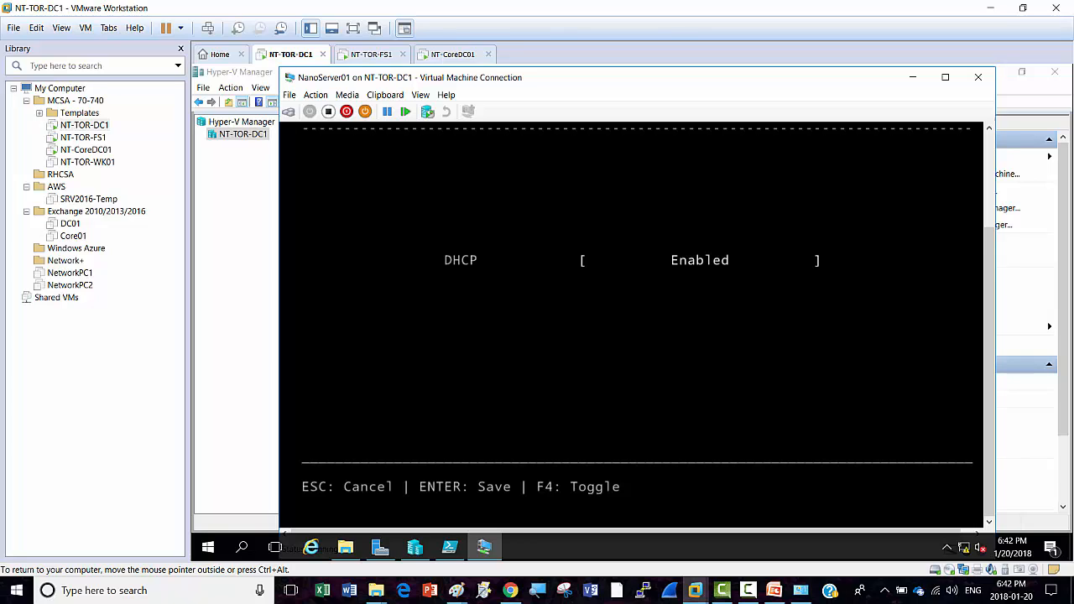
pyautogui.press('Escape')
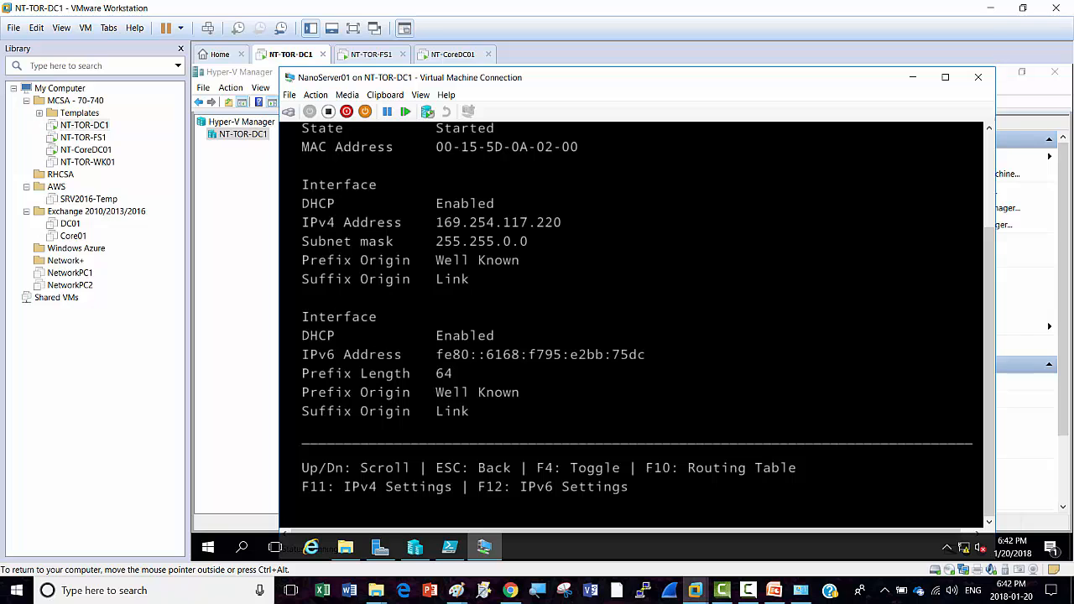
pyautogui.moveTo(989, 356); pyautogui.dragTo(989, 391)
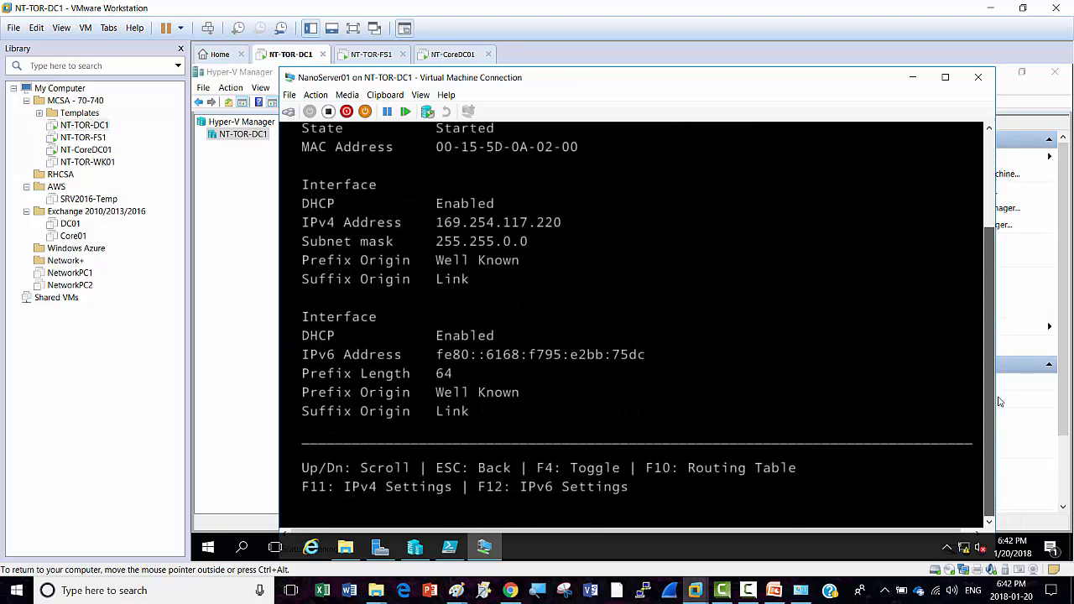
pyautogui.moveTo(990, 353); pyautogui.dragTo(984, 261)
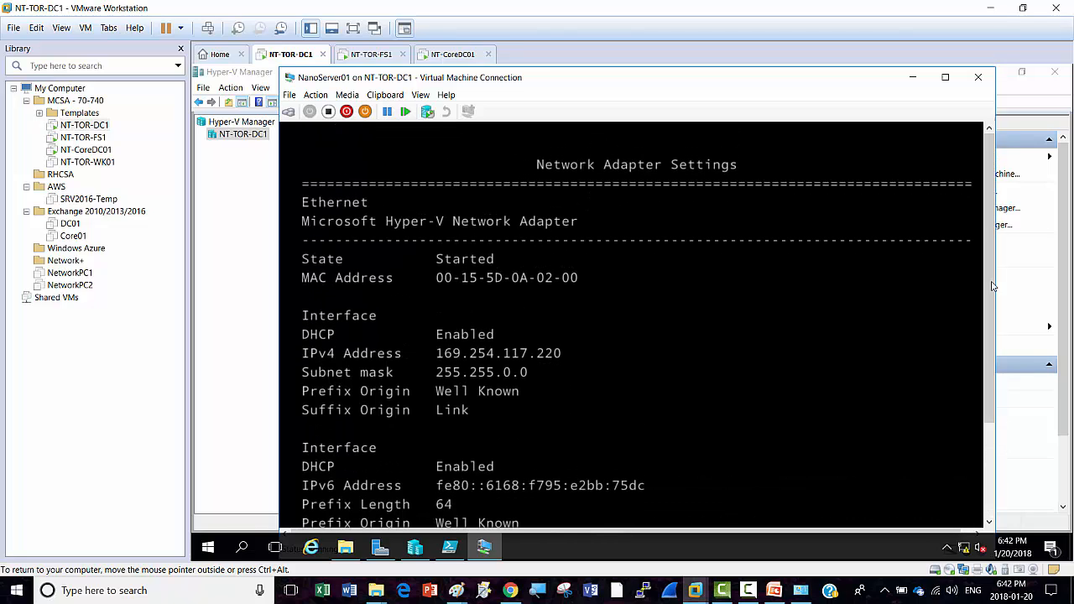
# Step: On NT-CoreDC01, send Ctrl+Alt+Del and sign in with the administrator password
pyautogui.click(458, 55)
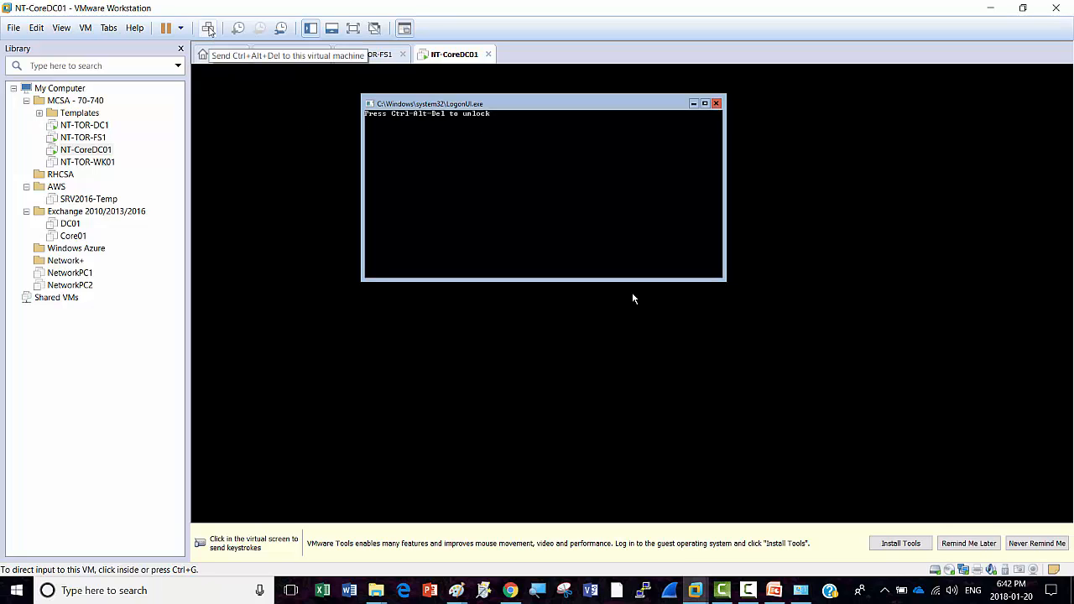
pyautogui.click(208, 29)
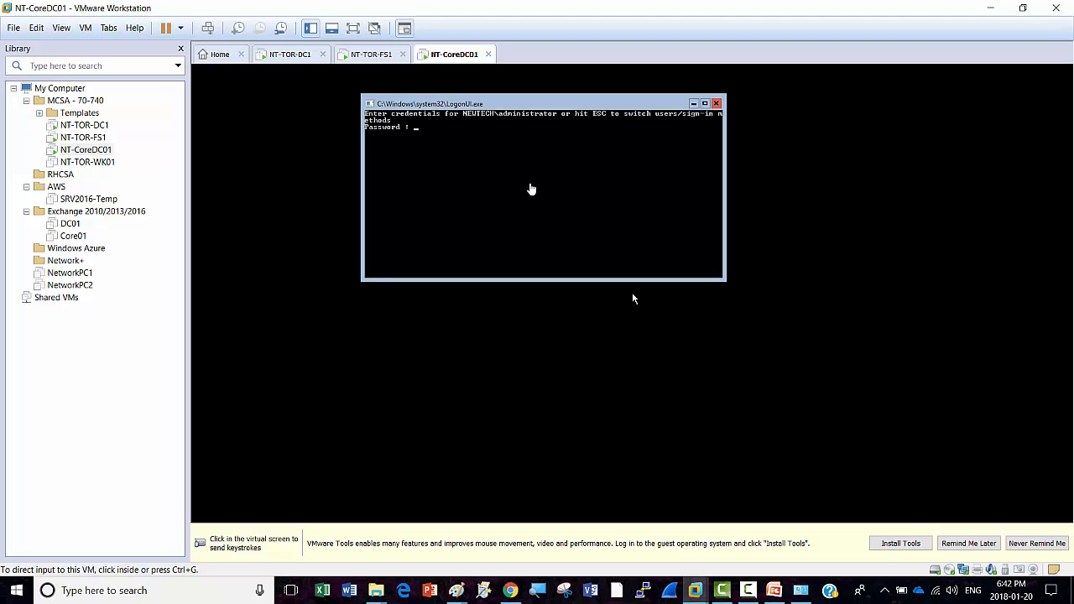
pyautogui.click(634, 298)
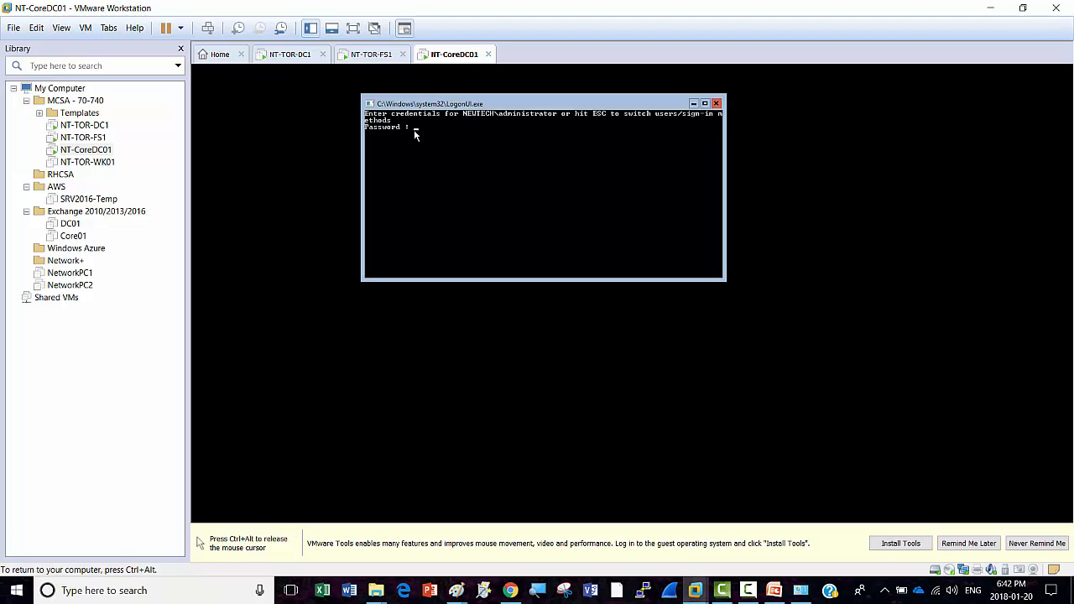
pyautogui.write('********')
pyautogui.press('Return')
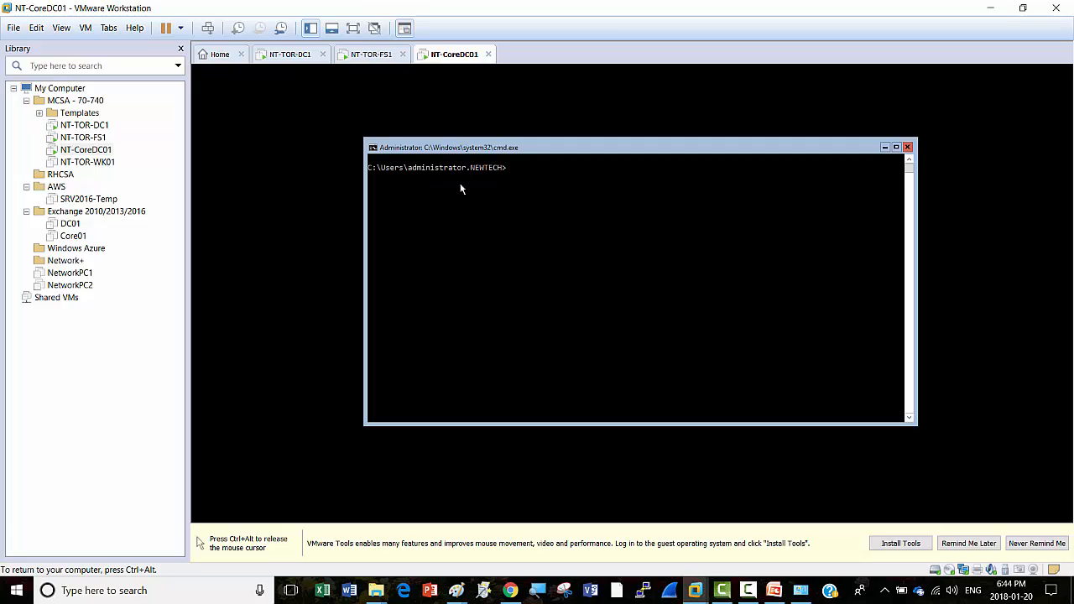
pyautogui.hotkey('ctrl', 'alt')
pyautogui.click(604, 281)
pyautogui.hotkey('ctrl', 'alt')
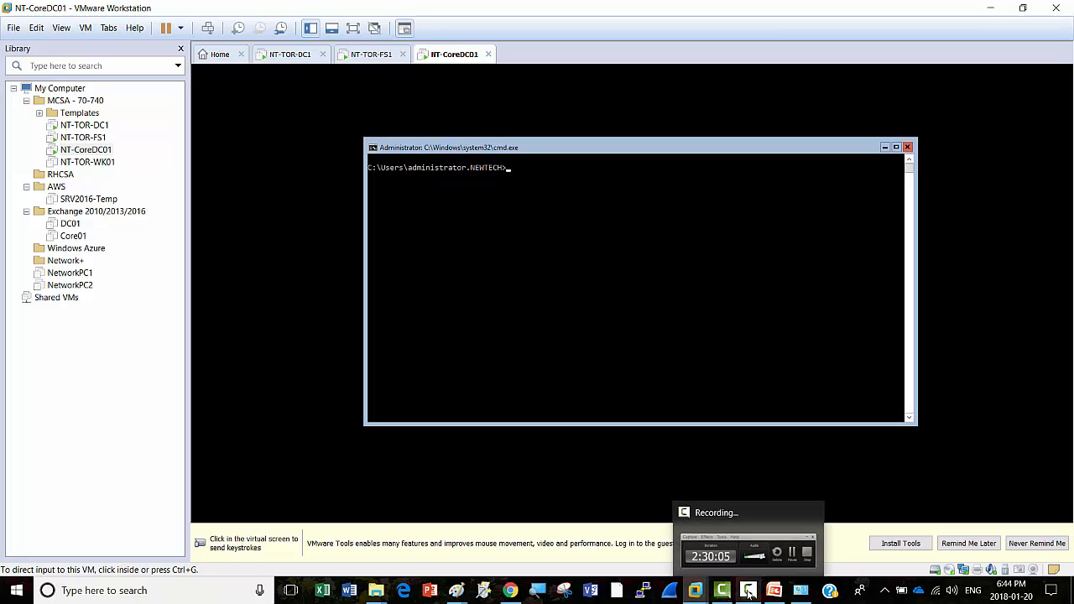
pyautogui.click(752, 591)
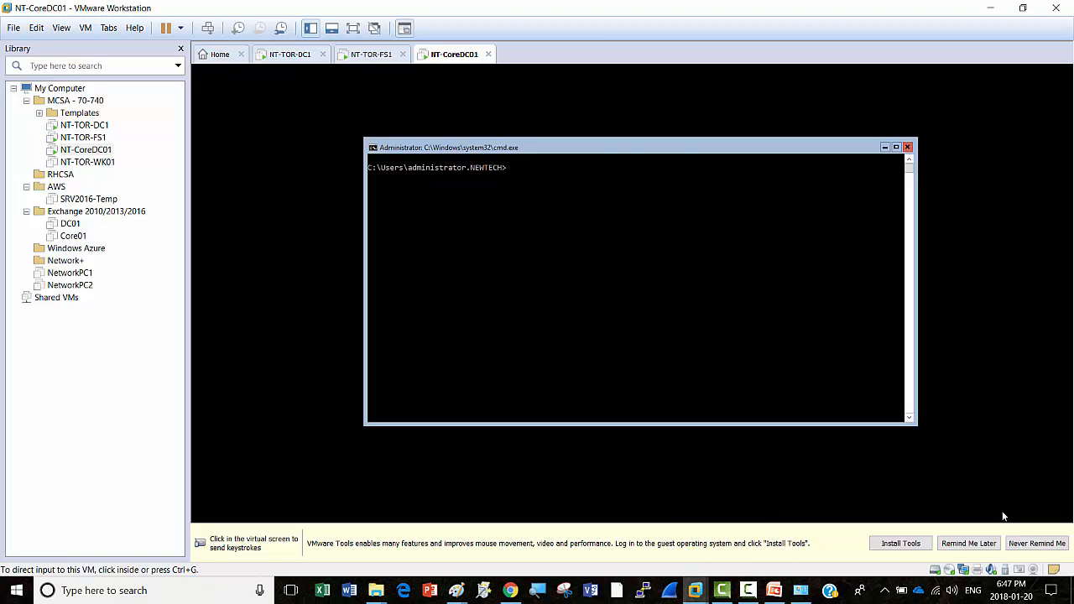
# Step: Enter the partial command 'netsh advfirewall' in NT-CoreDC01's cmd window, then release the VM's input
pyautogui.click(660, 140)
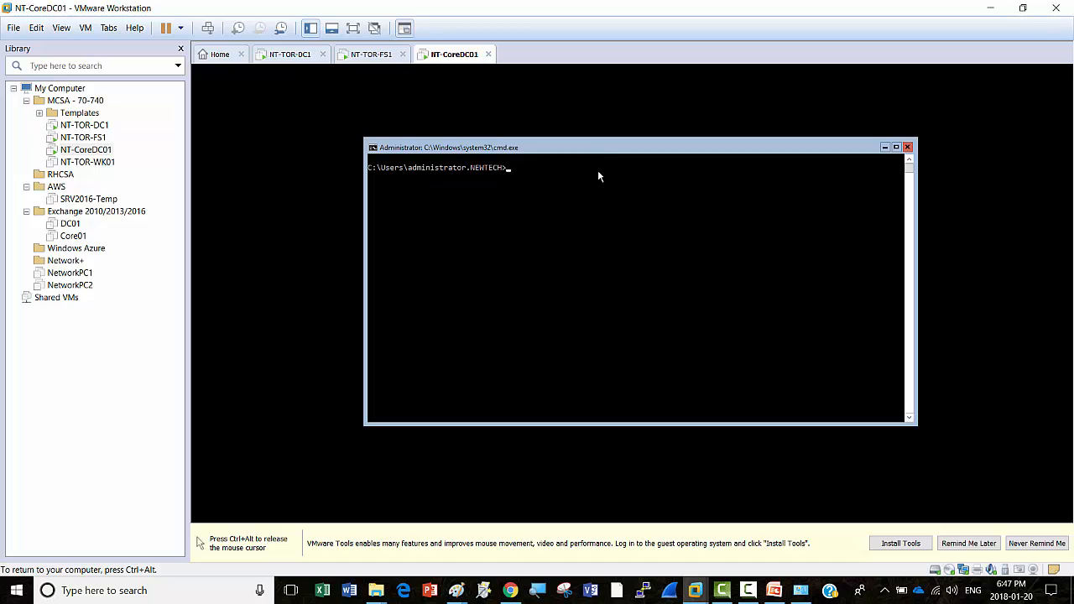
pyautogui.click(510, 172)
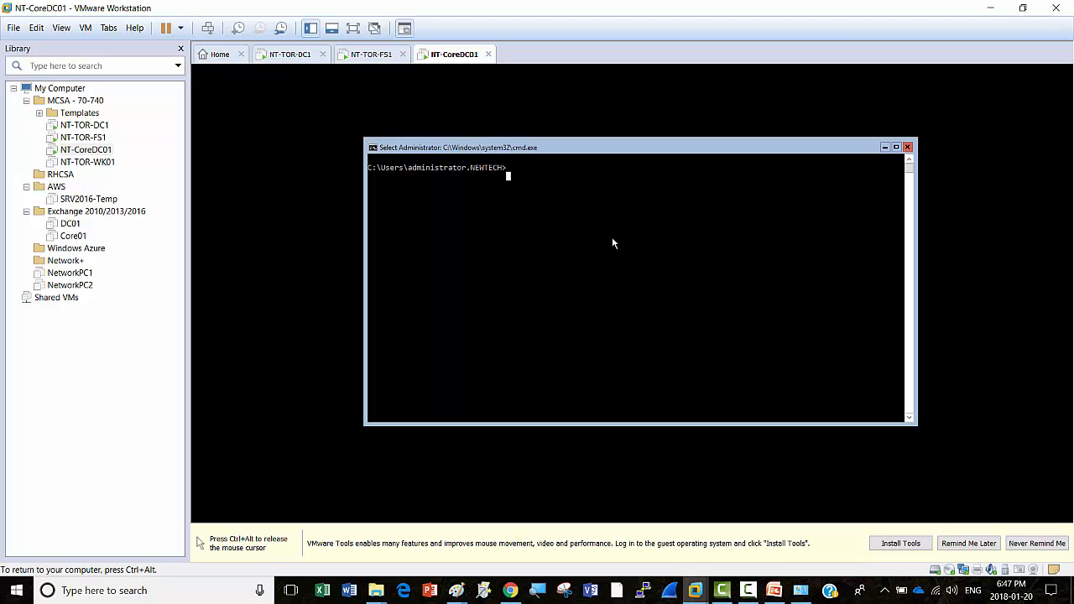
pyautogui.write('netsh')
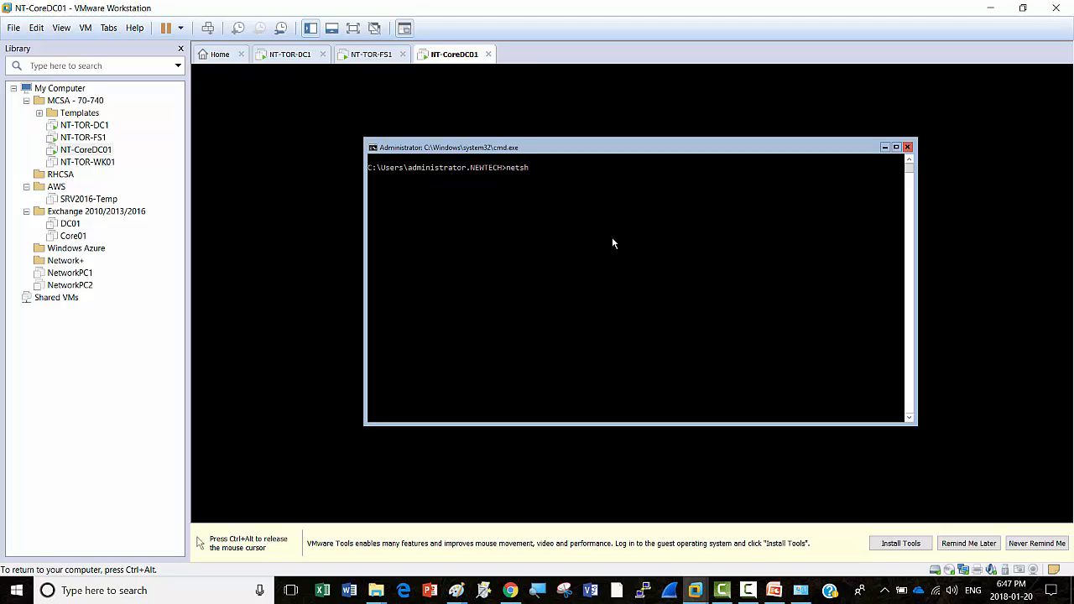
pyautogui.write('adv')
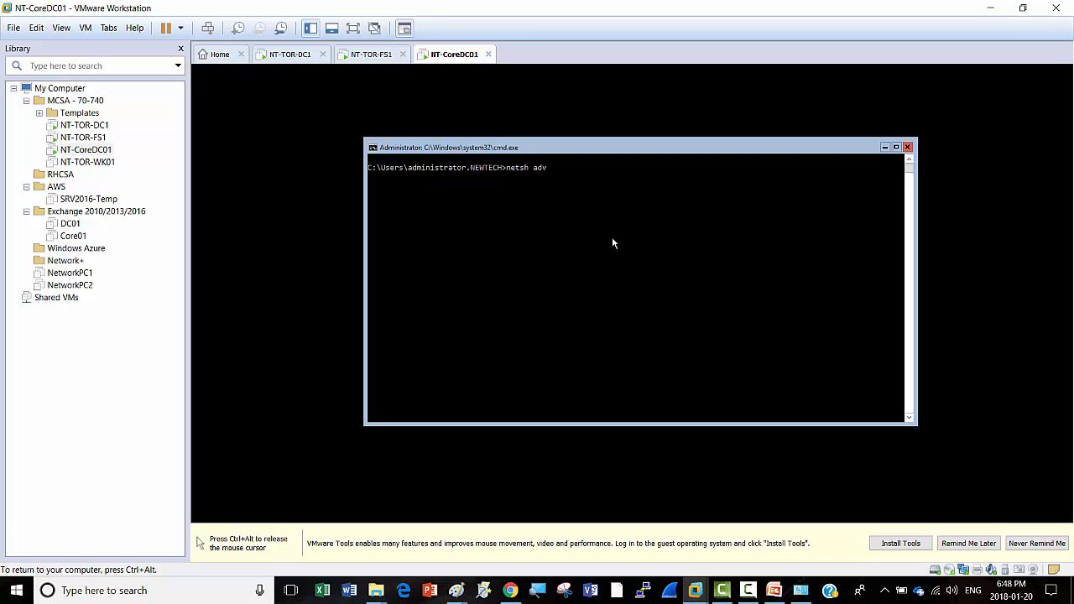
pyautogui.write('firewall')
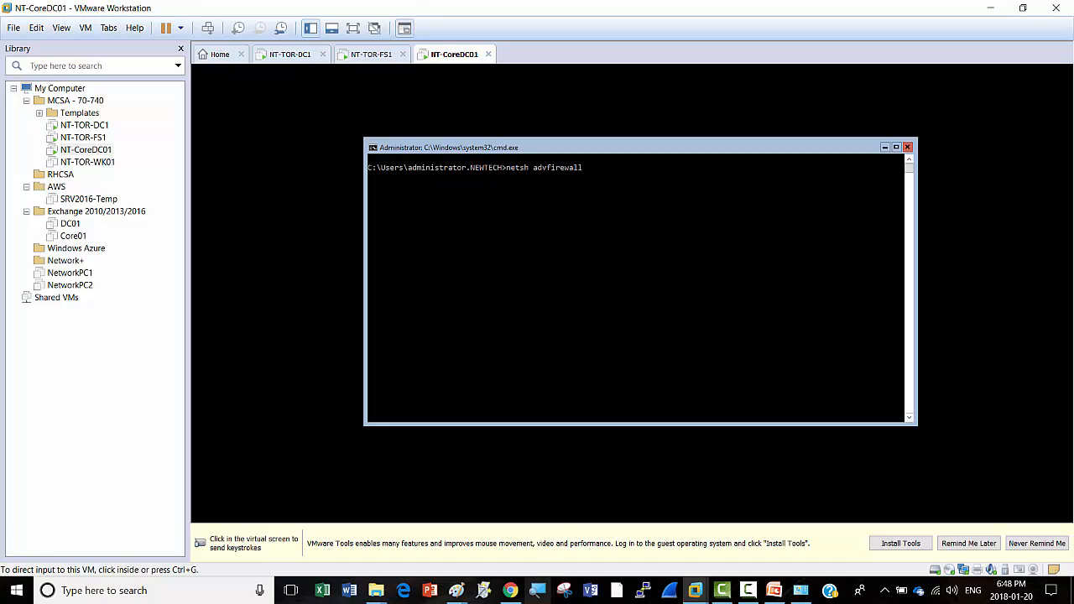
pyautogui.hotkey('ctrl', 'alt')
# Step: Add the line 'netsh advfirewall set allprofiles state off' to the notepad.pw notes
pyautogui.click(511, 590)
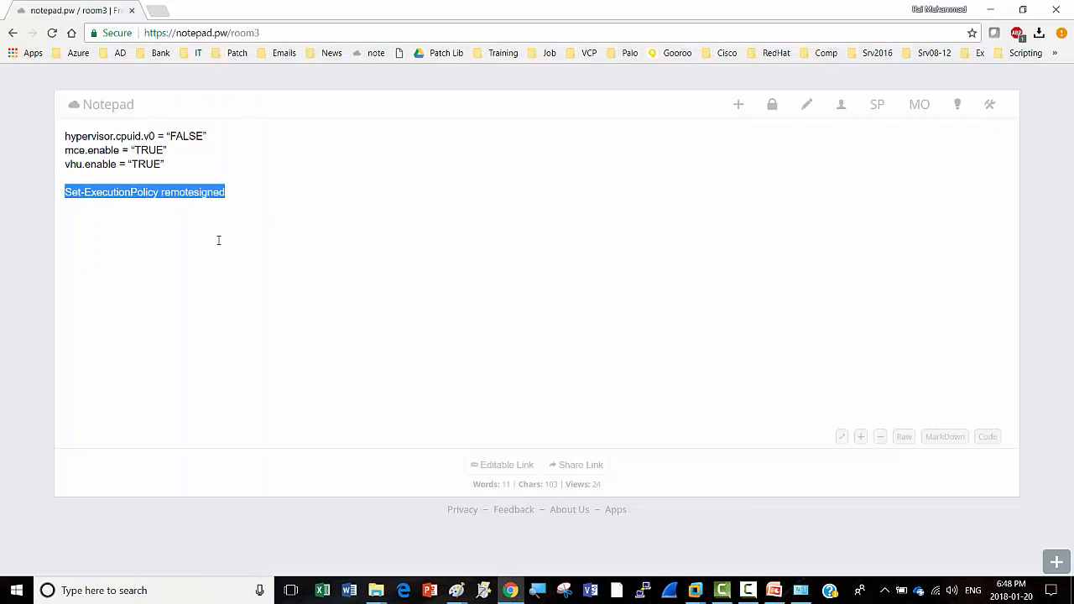
pyautogui.click(84, 227)
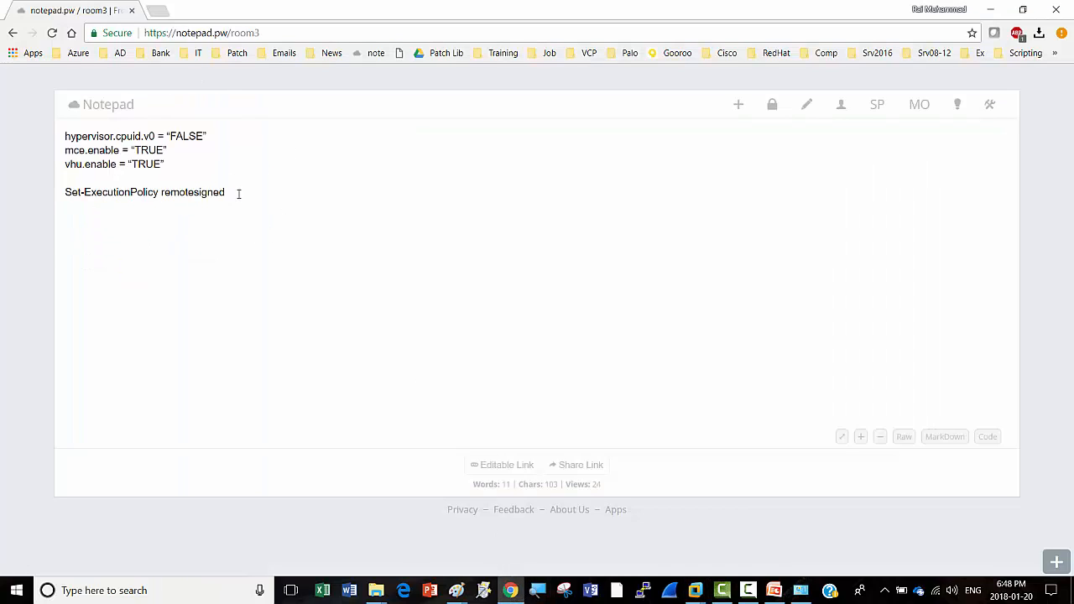
pyautogui.press('Return')
pyautogui.write('netsh advfirewall set allprofiles s')
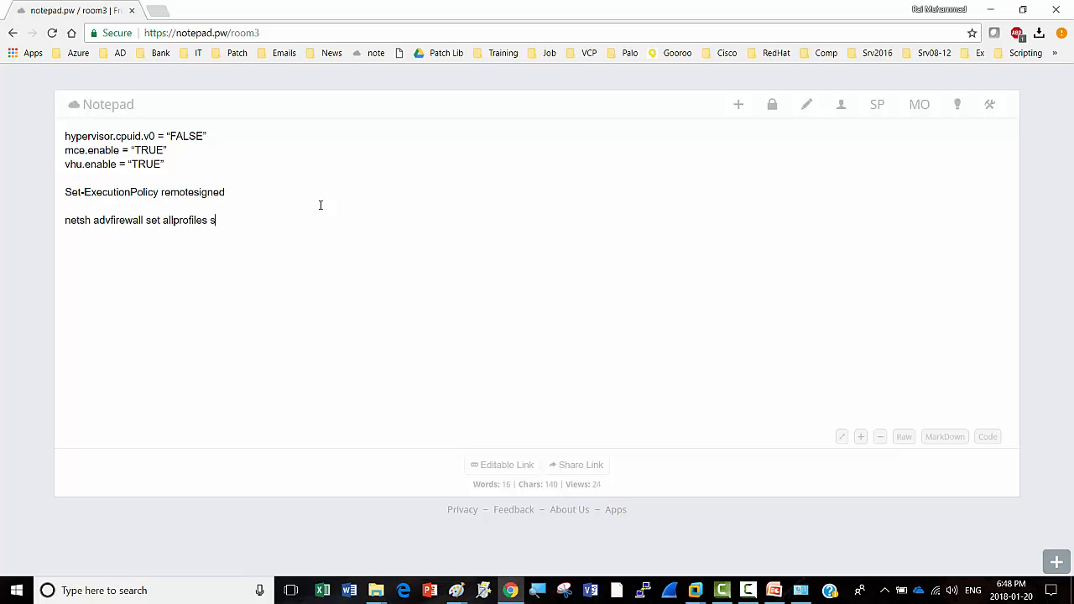
pyautogui.write('tate off')
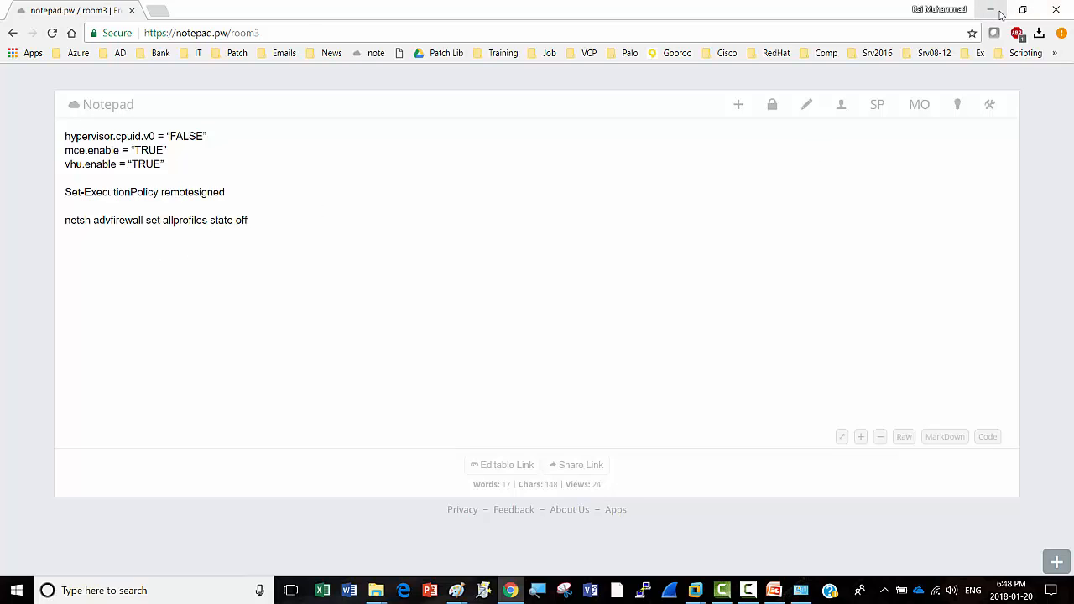
# Step: Complete and run 'netsh advfirewall set allprofiles state off' on NT-CoreDC01, turning its firewall off
pyautogui.click(1000, 14)
pyautogui.click(766, 160)
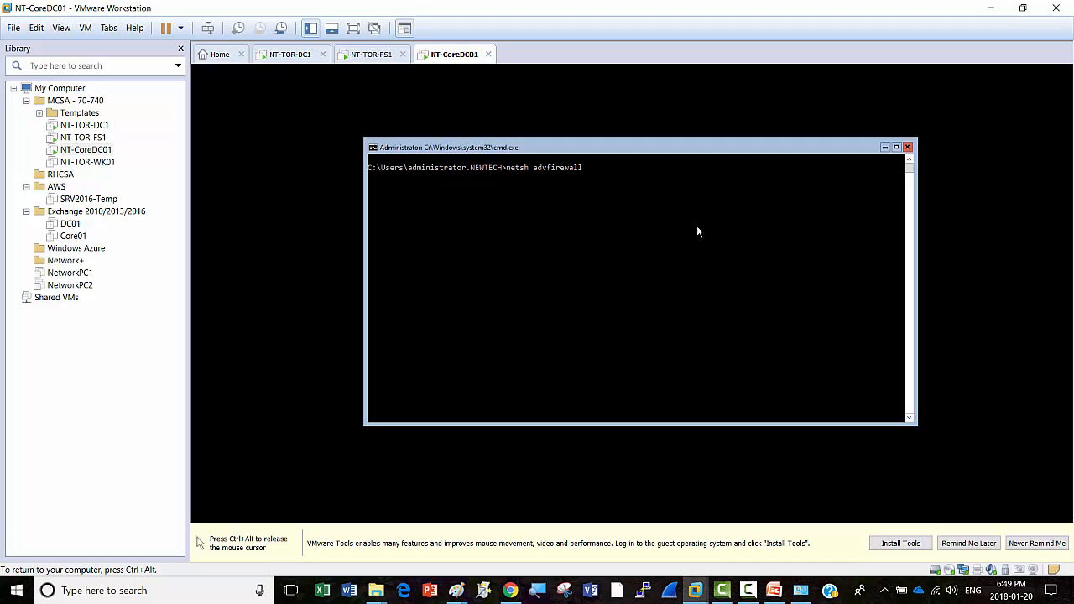
pyautogui.write('set allprofiles state off')
pyautogui.press('Return')
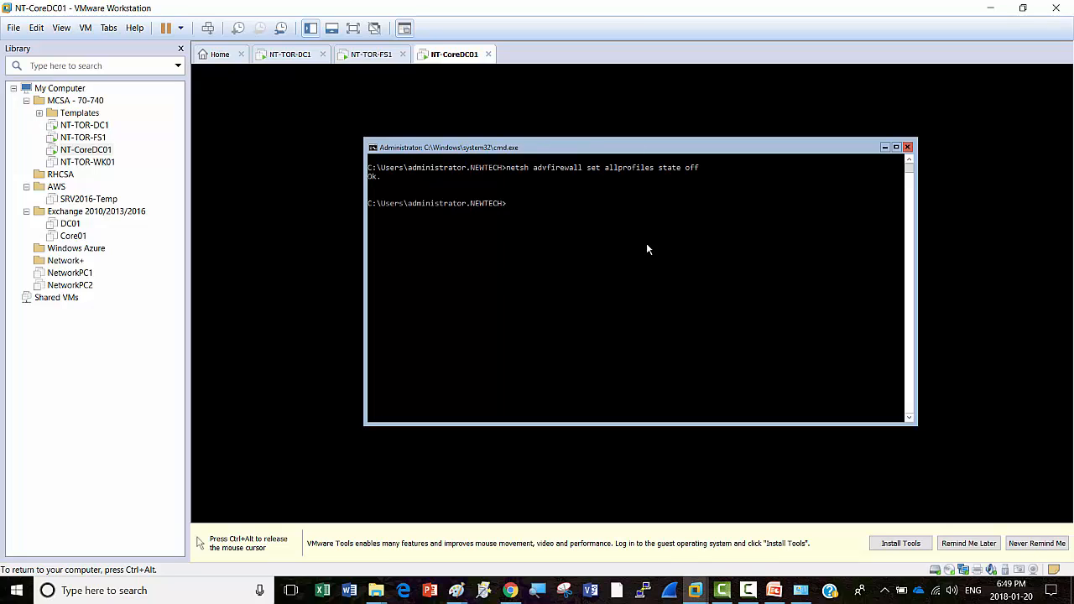
pyautogui.hotkey('ctrl', 'alt')
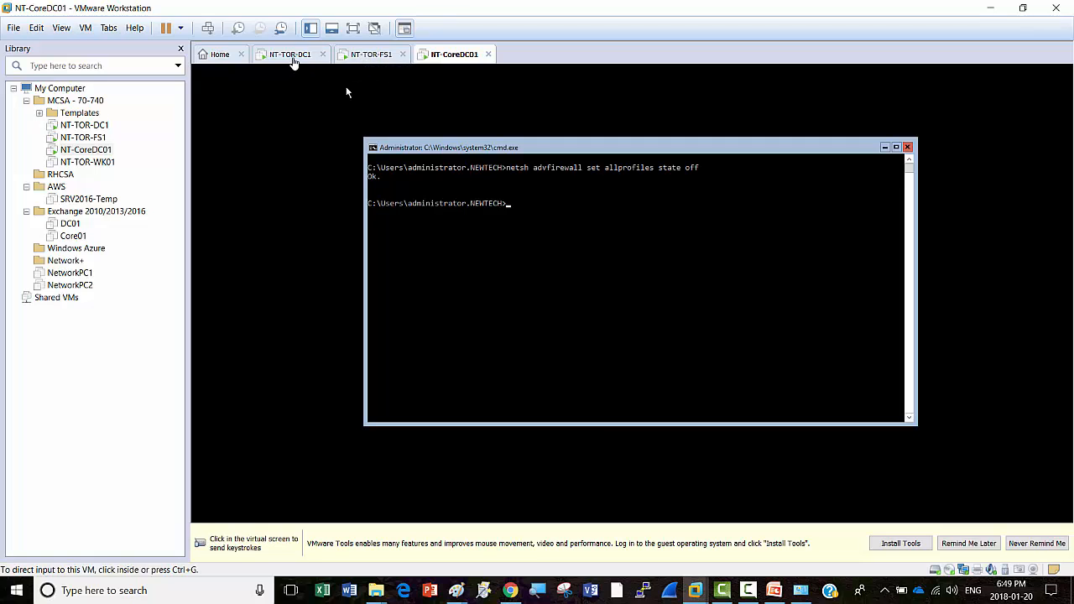
# Step: On NT-TOR-DC1, scroll NanoServer01's adapter details and bring up its IPv4 Settings with F11
pyautogui.click(287, 55)
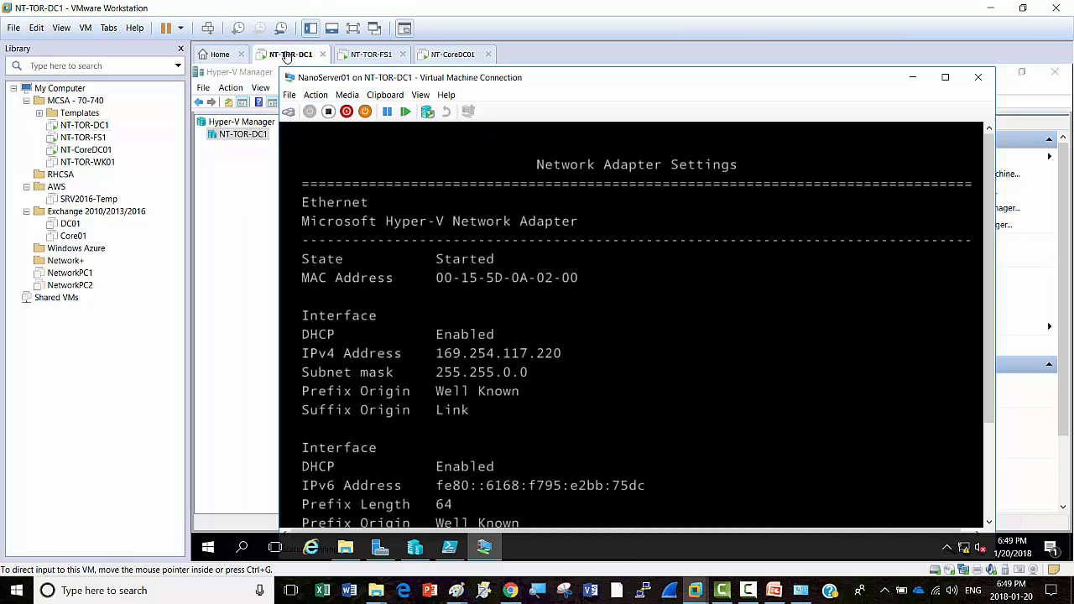
pyautogui.hotkey('ctrl', 'g')
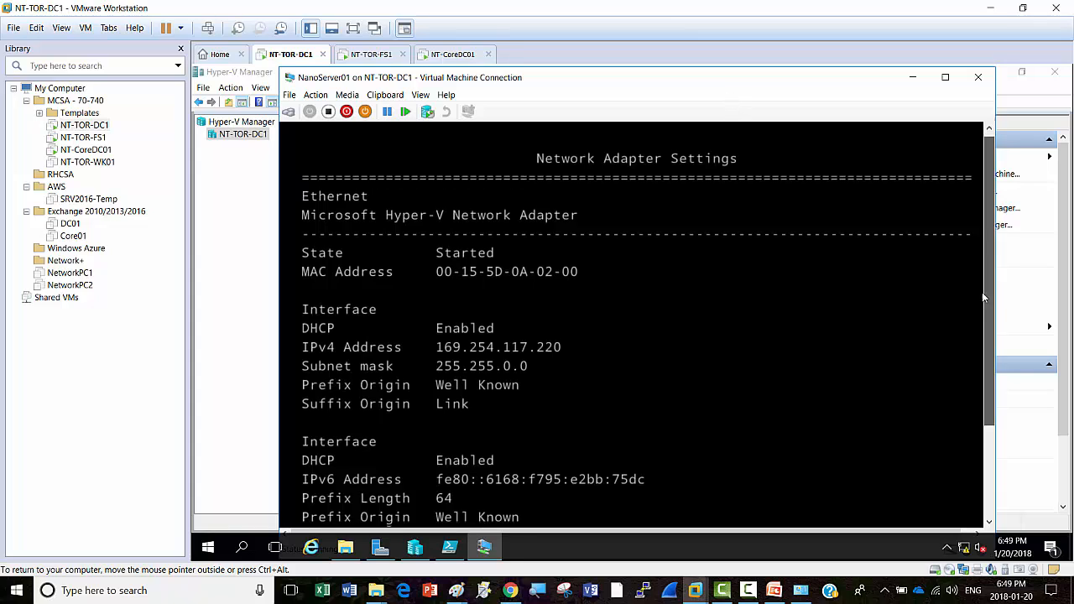
pyautogui.scroll(-2, 988, 344)
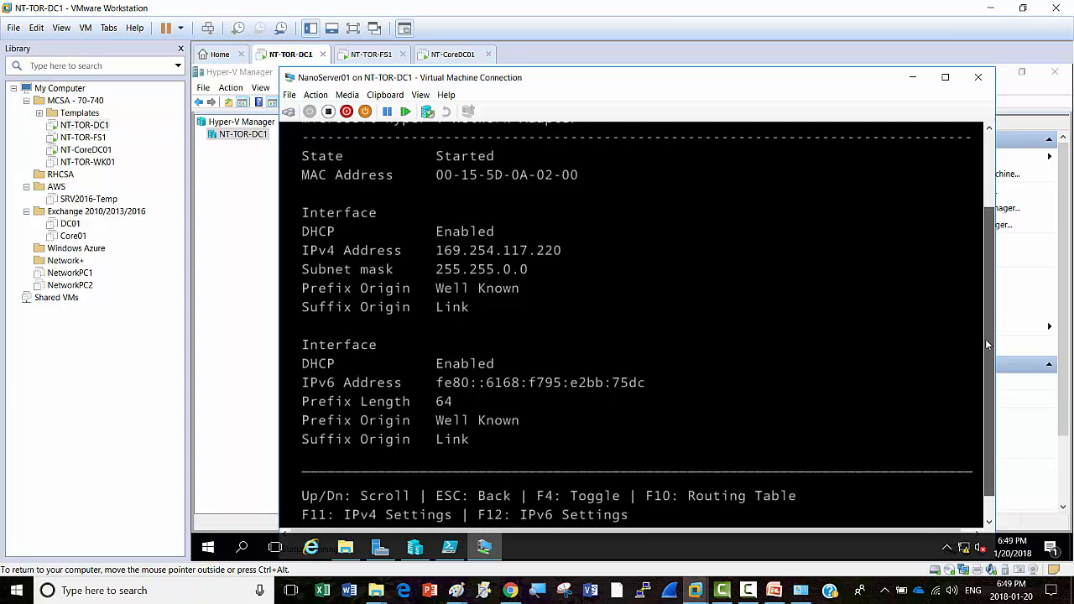
pyautogui.scroll(-1, 987, 344)
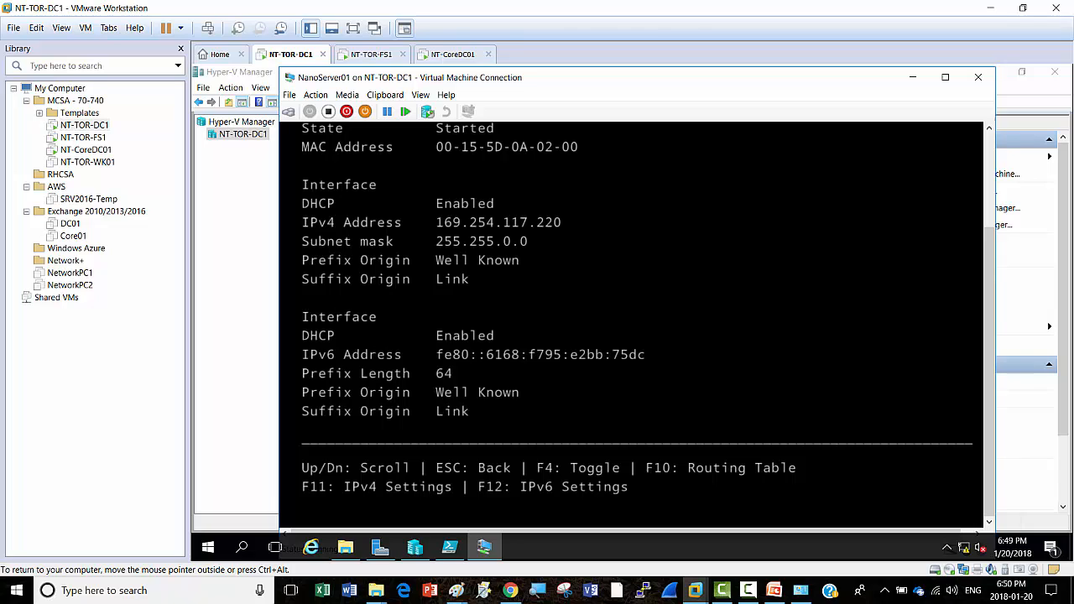
pyautogui.press('F11')
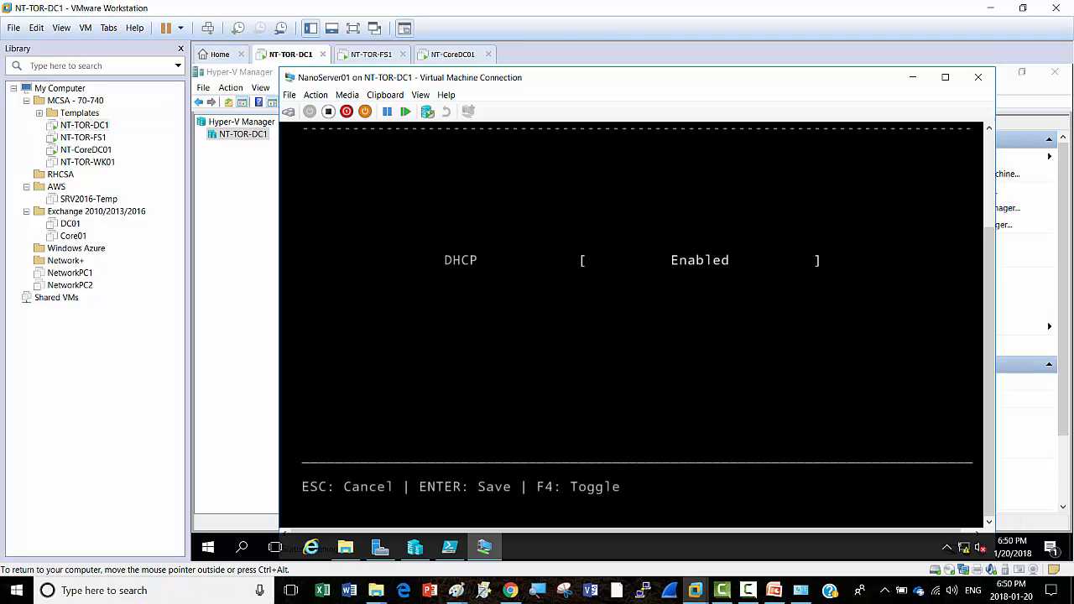
# Step: Try disabling DHCP on NanoServer01, then cancel unsaved after the 'Invalid IP address' error
pyautogui.press('F4')
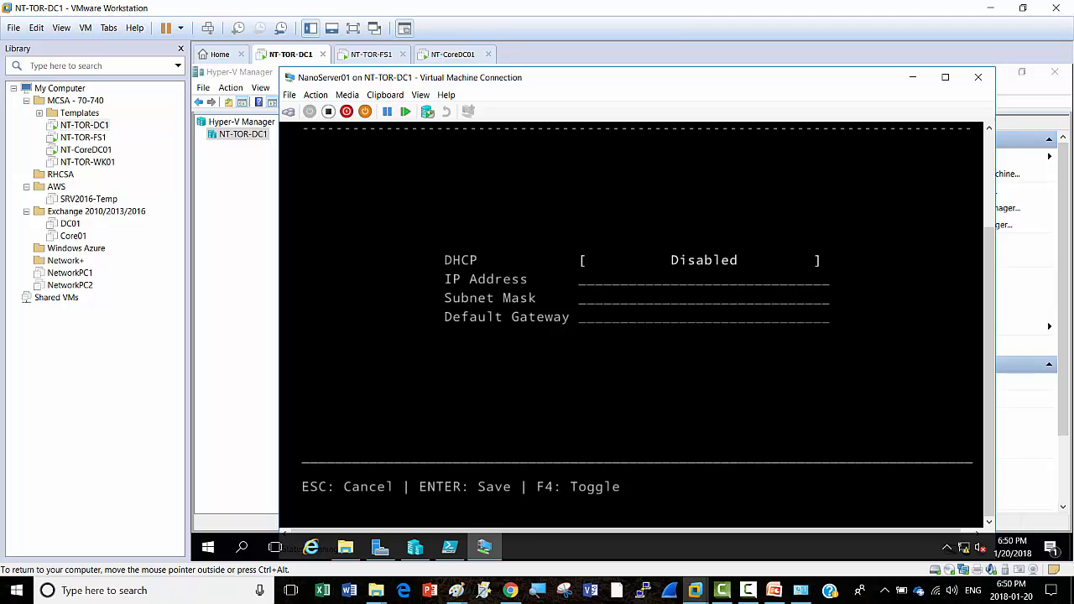
pyautogui.press('Tab')
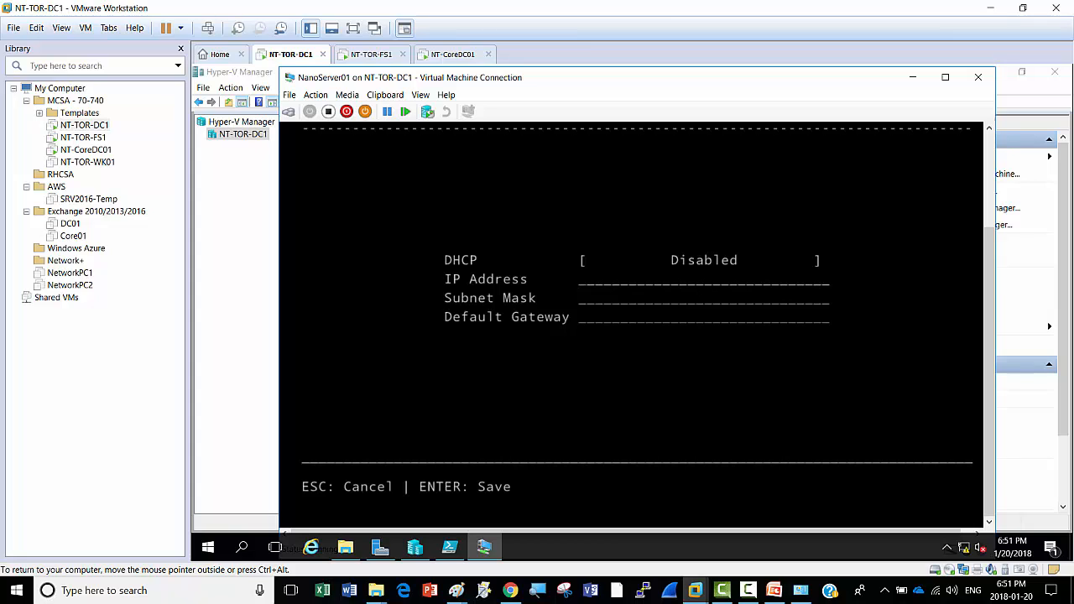
pyautogui.click(752, 593)
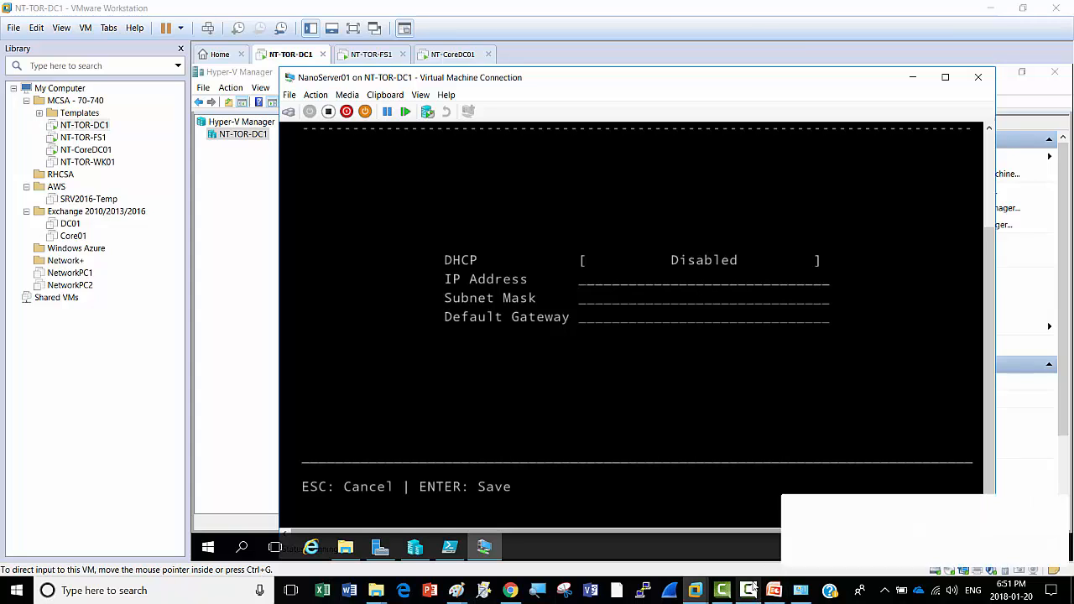
pyautogui.click(1018, 536)
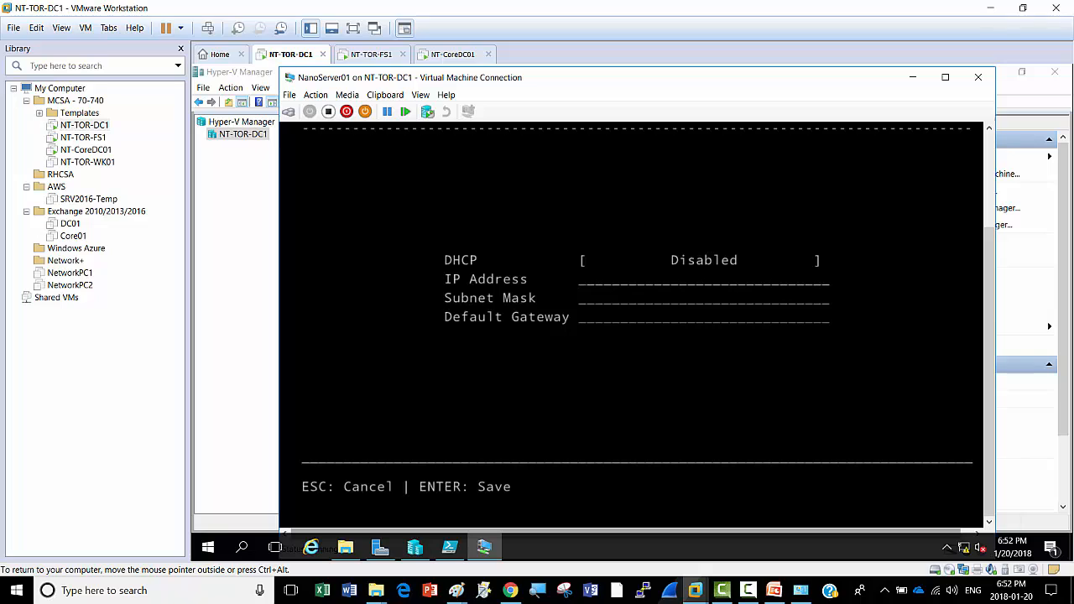
pyautogui.press('Return')
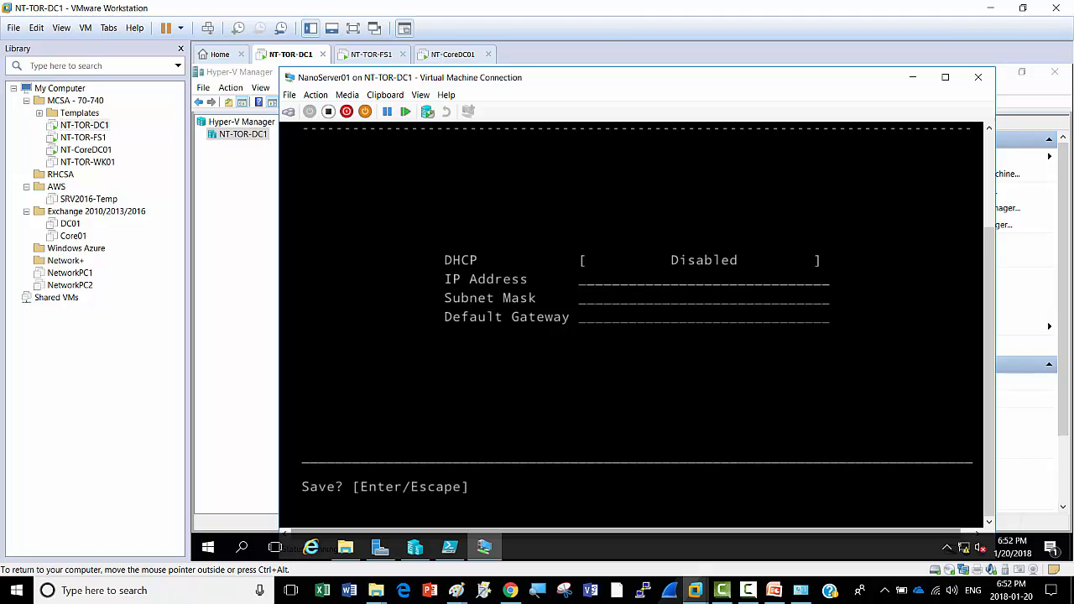
pyautogui.press('Return')
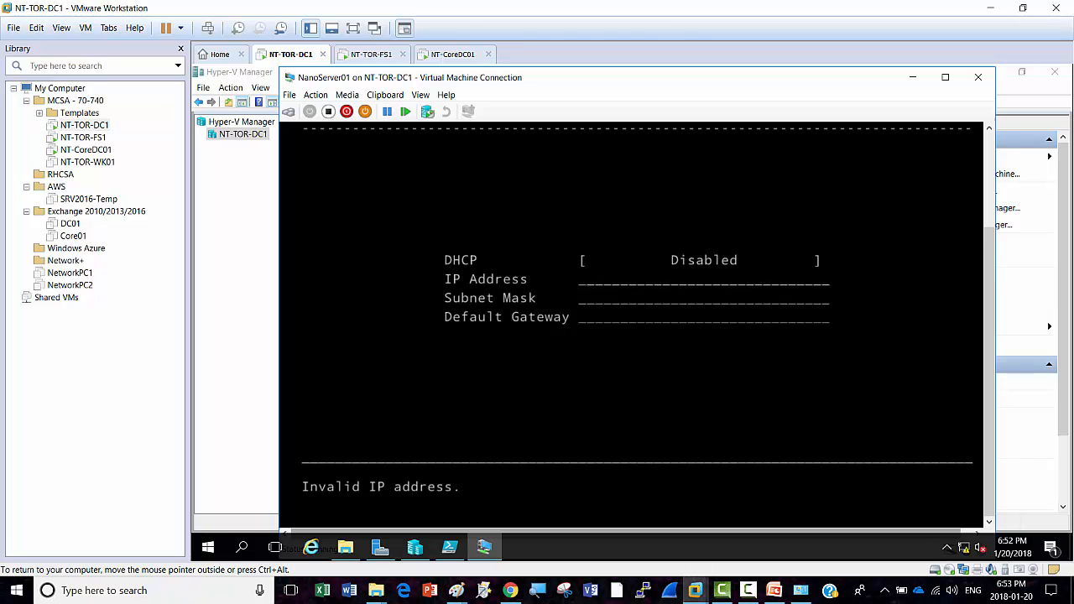
pyautogui.press('Return')
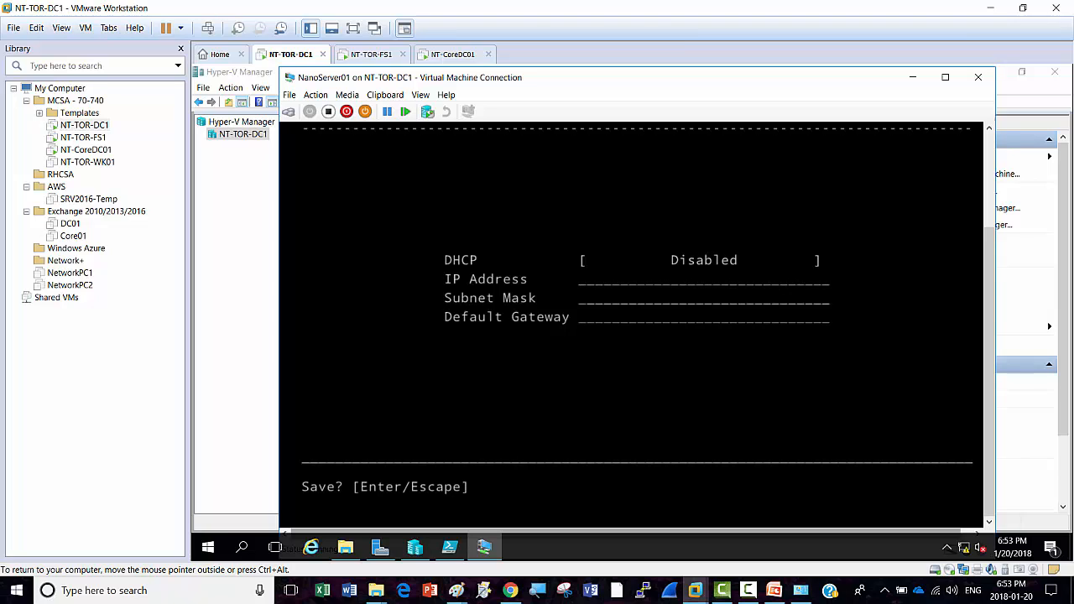
pyautogui.press('Escape')
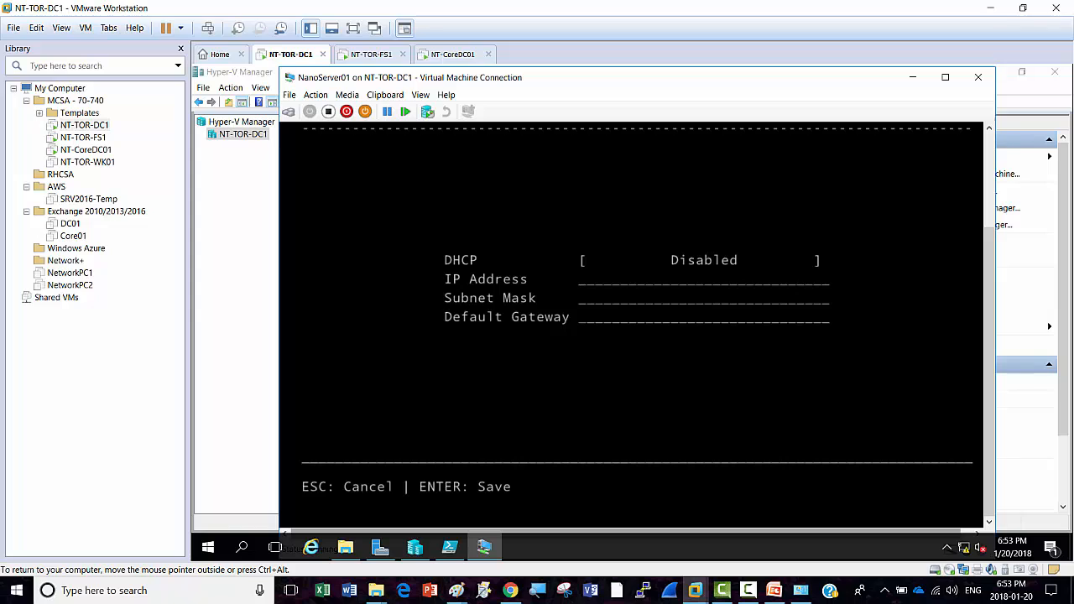
pyautogui.press('Escape')
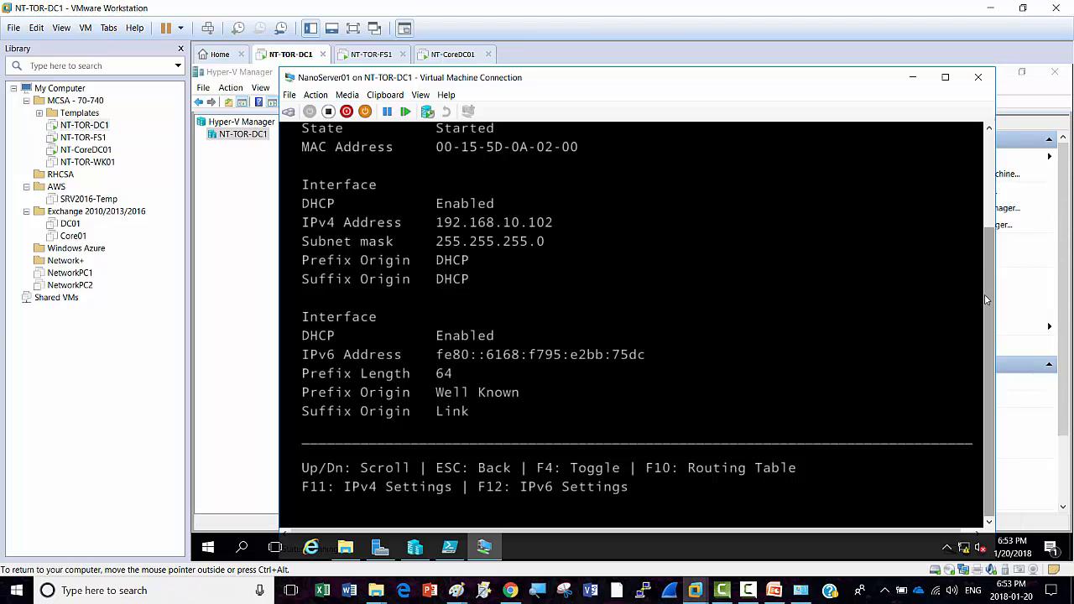
pyautogui.moveTo(990, 284); pyautogui.dragTo(985, 259)
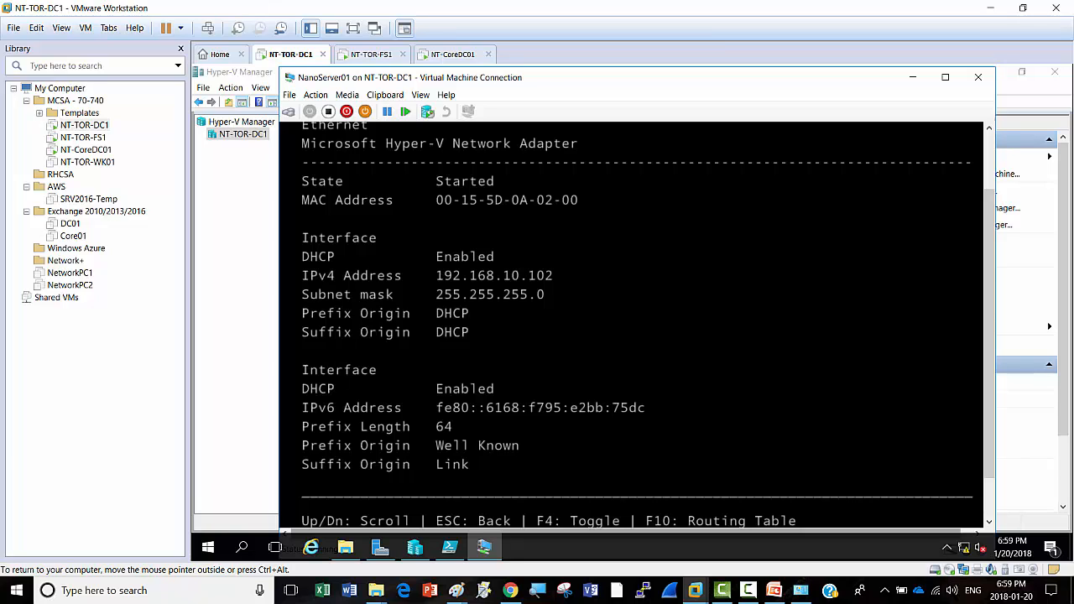
pyautogui.rightClick(452, 55)
pyautogui.click(286, 57)
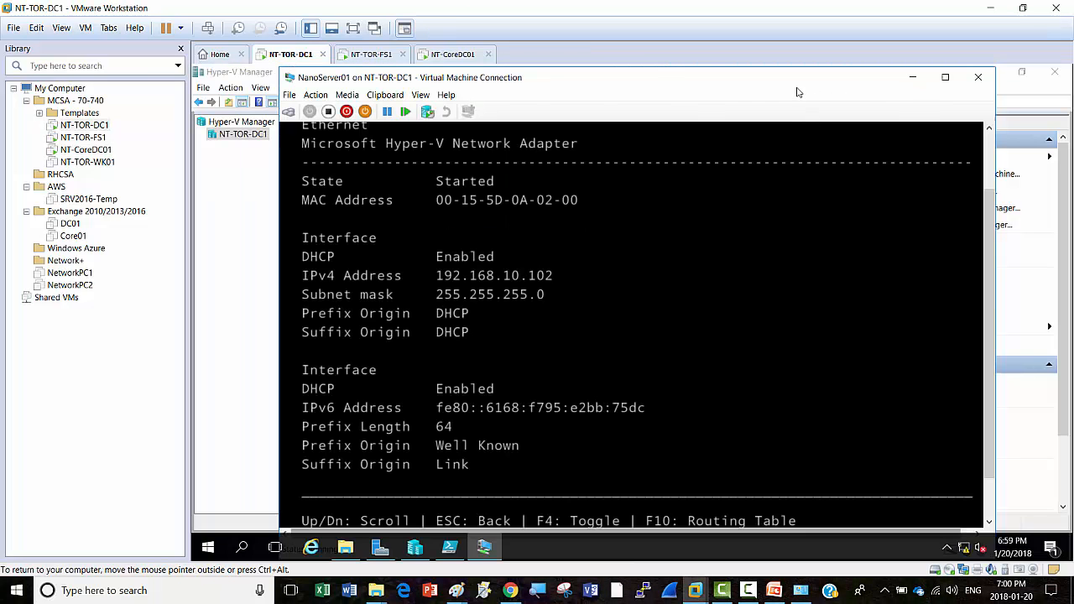
# Step: Shut down NanoServer01 and close its VM Connection window
pyautogui.click(346, 112)
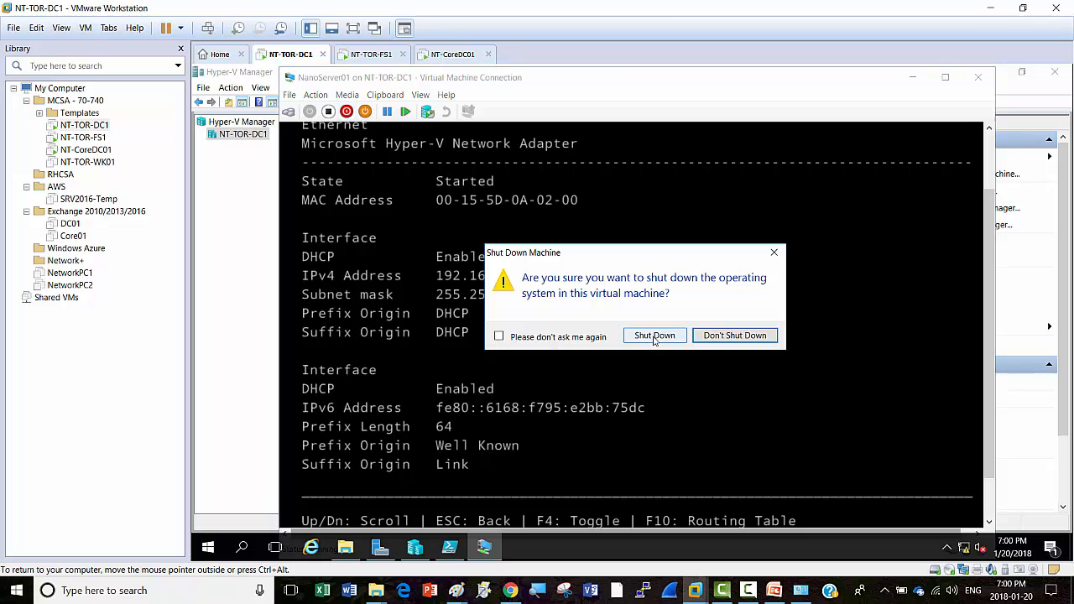
pyautogui.click(655, 336)
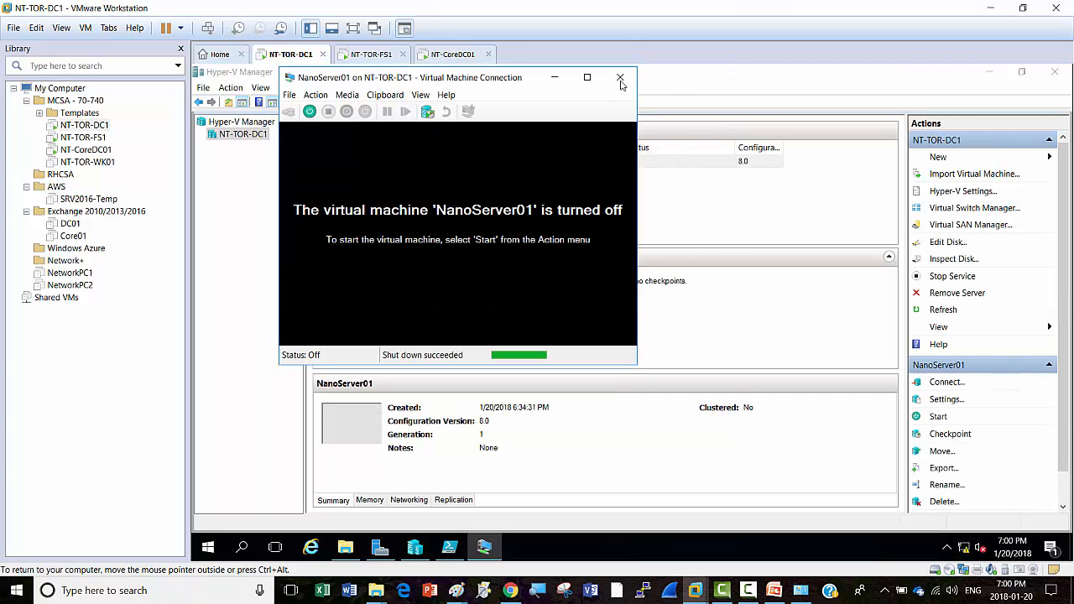
pyautogui.click(620, 78)
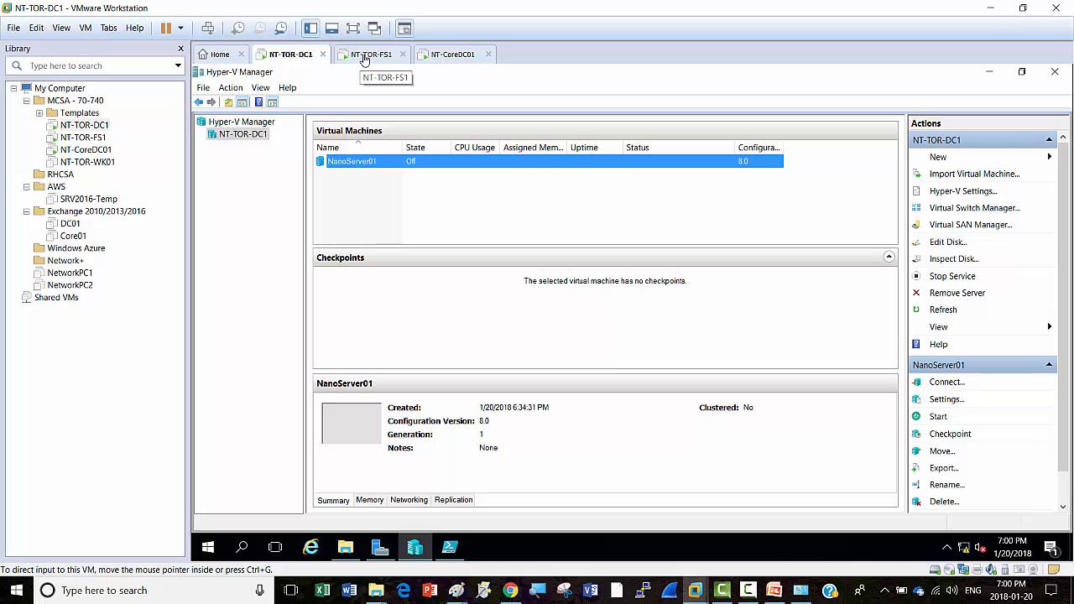
# Step: Shut down the NT-CoreDC01 guest via Power > Shut Down Guest
pyautogui.click(450, 55)
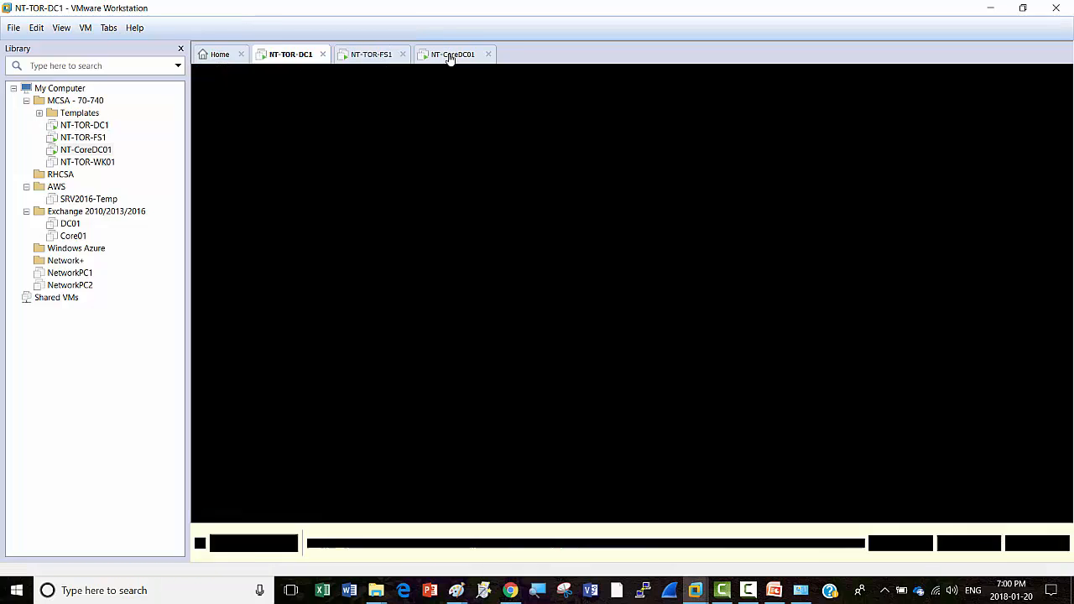
pyautogui.rightClick(450, 56)
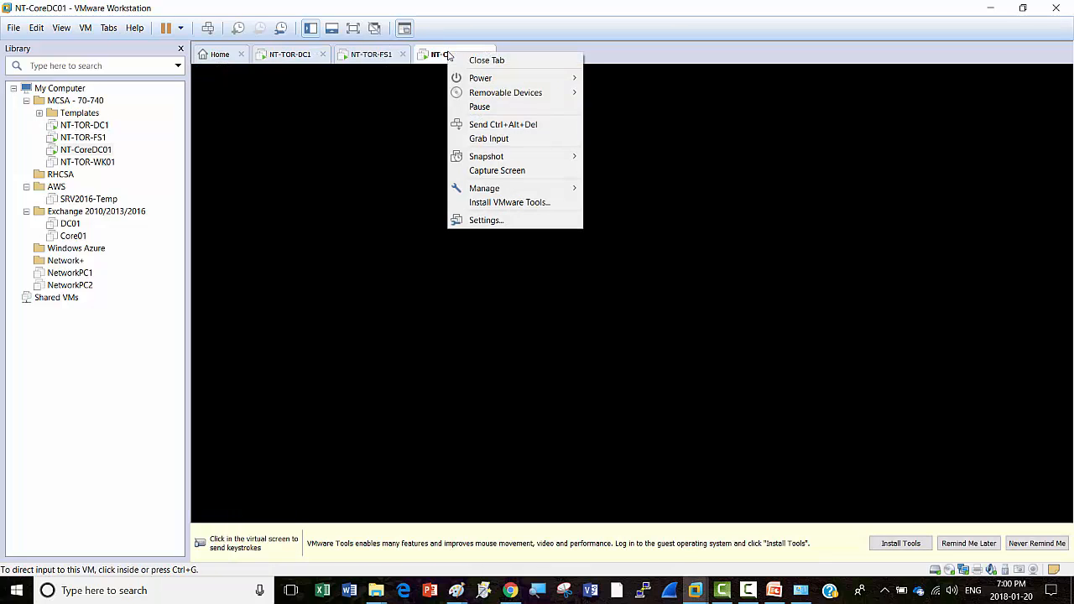
pyautogui.moveTo(512, 88)
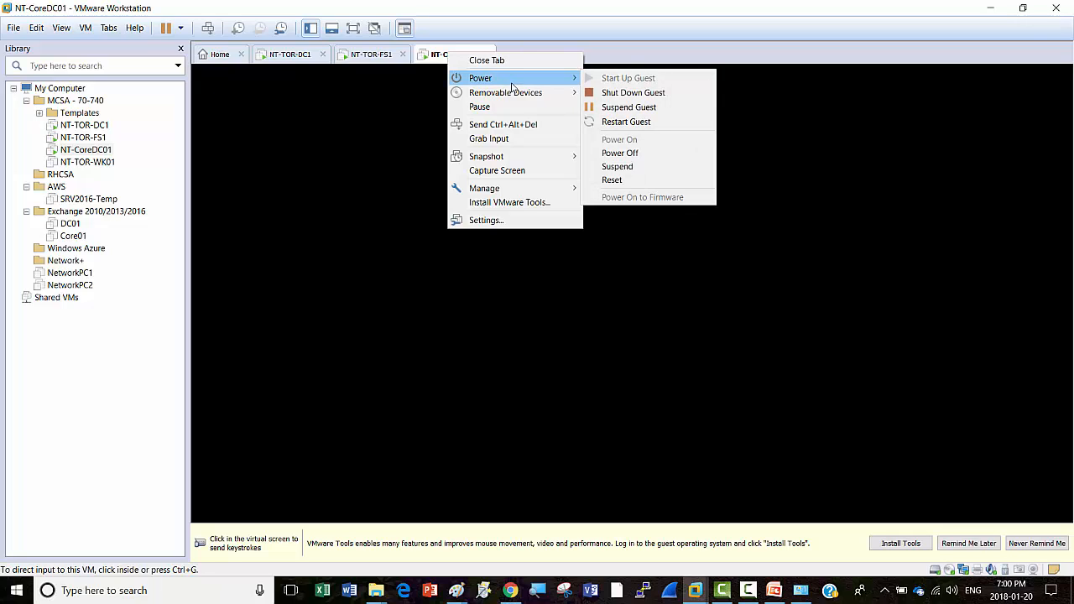
pyautogui.click(625, 93)
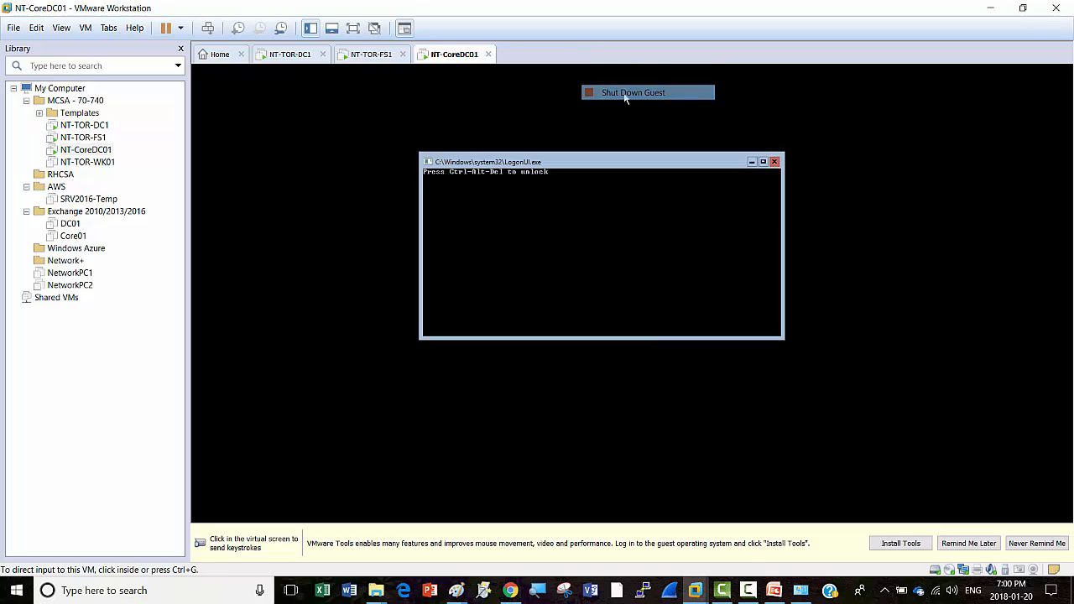
pyautogui.click(559, 323)
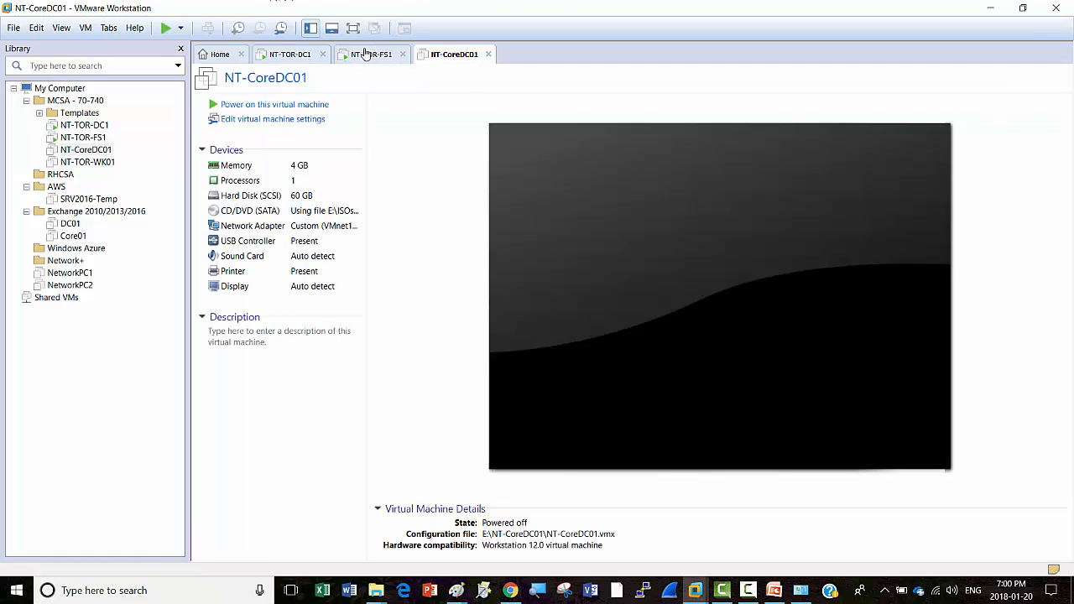
pyautogui.click(365, 53)
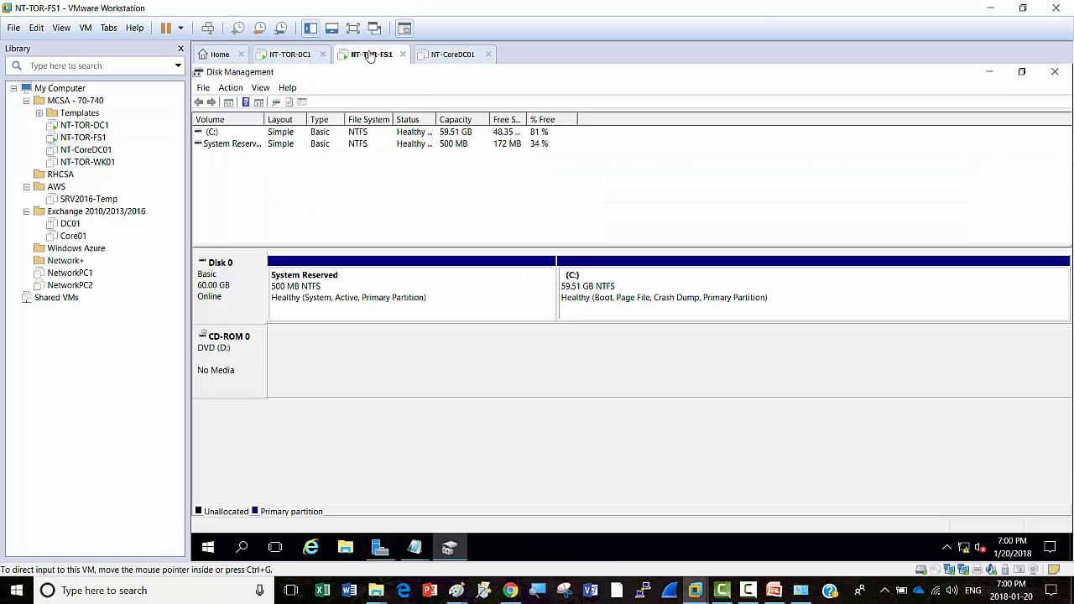
# Step: Shut down the NT-TOR-FS1 guest via Power > Shut Down Guest
pyautogui.rightClick(369, 56)
pyautogui.moveTo(405, 78)
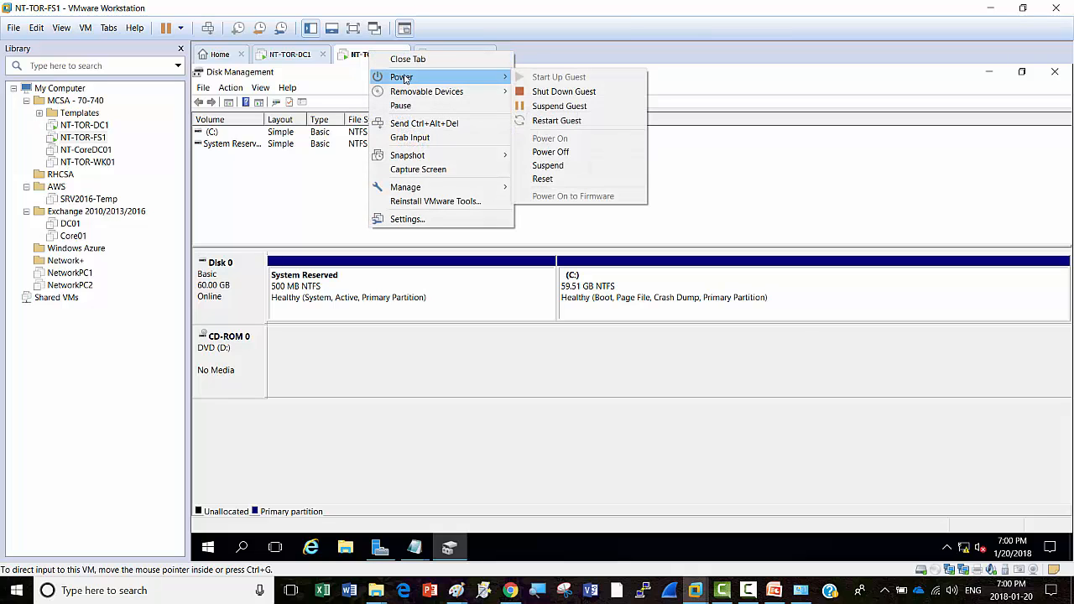
pyautogui.click(561, 93)
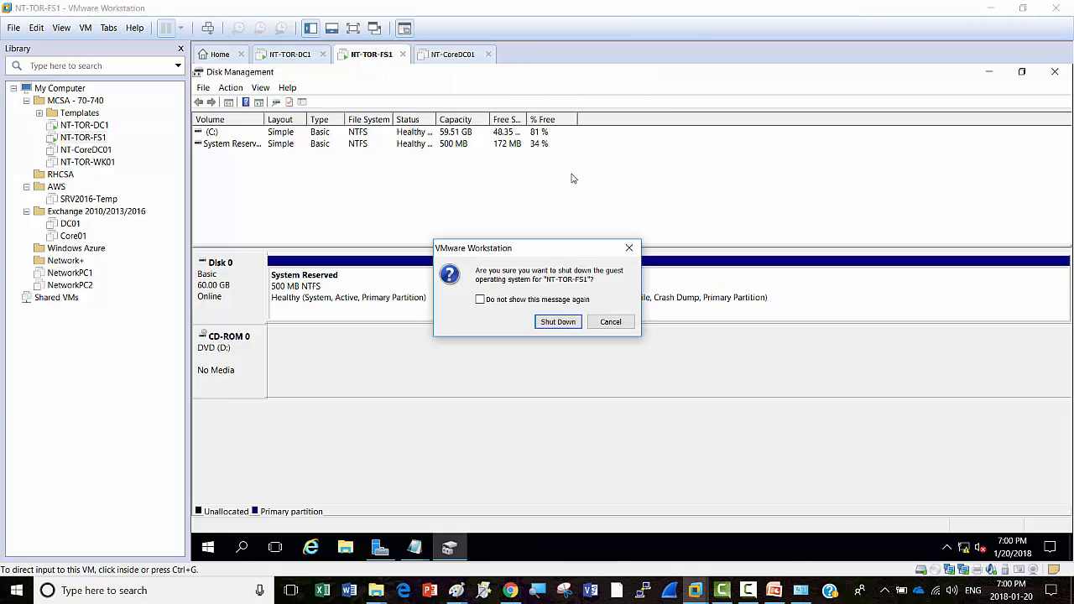
pyautogui.click(558, 323)
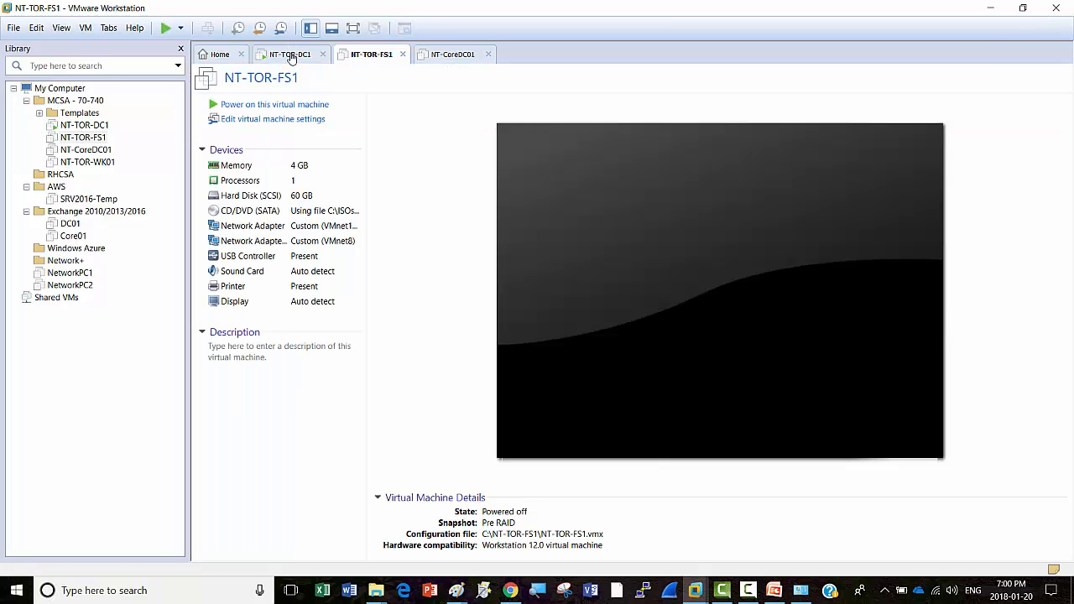
# Step: Shut down the NT-TOR-DC1 guest via Power > Shut Down Guest
pyautogui.click(290, 55)
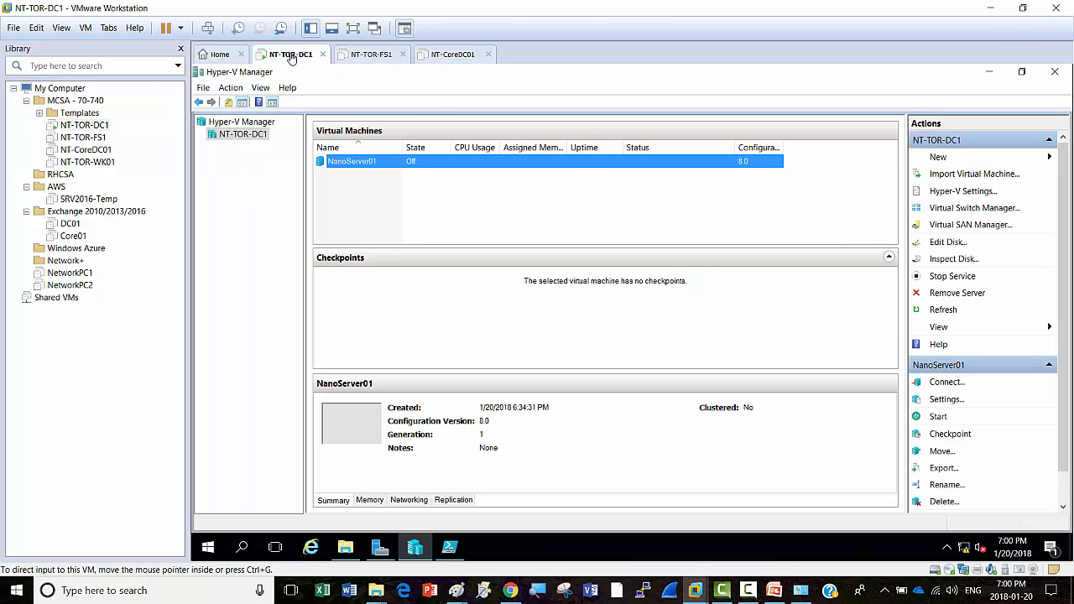
pyautogui.rightClick(291, 55)
pyautogui.moveTo(354, 80)
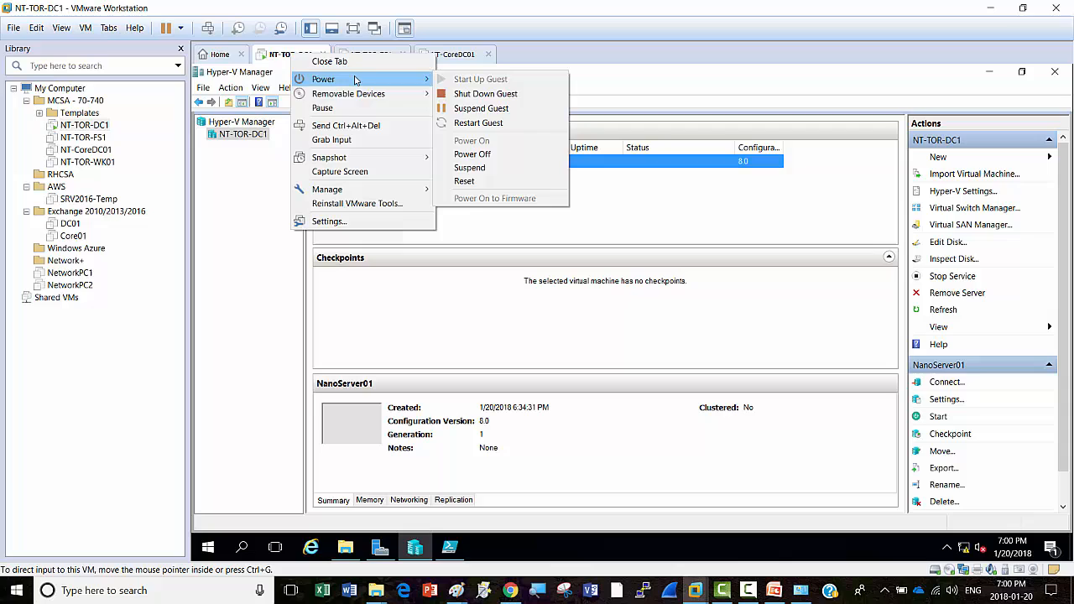
pyautogui.click(485, 94)
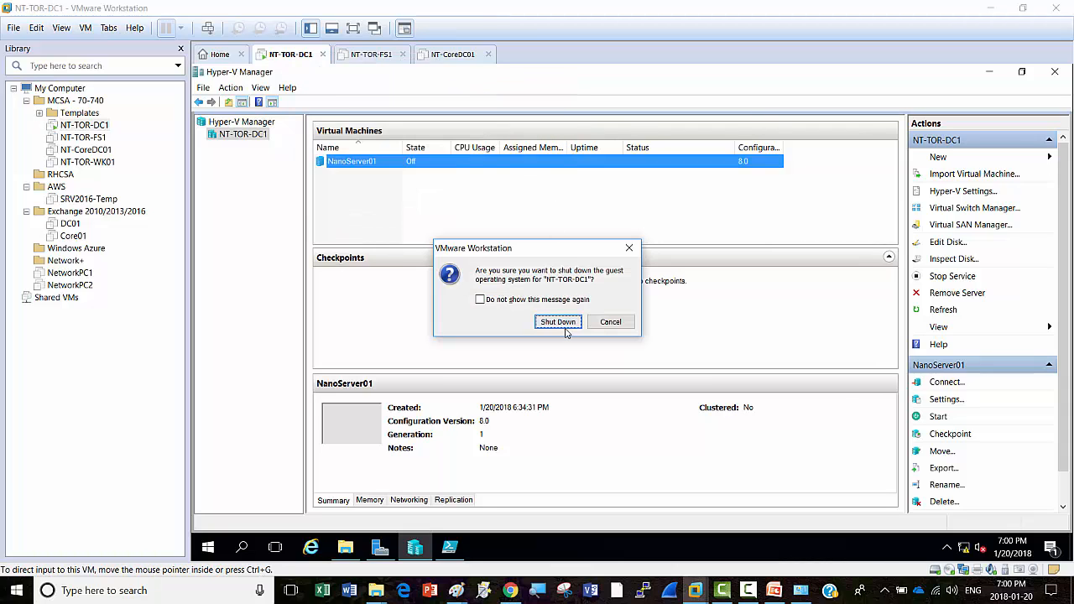
pyautogui.click(564, 325)
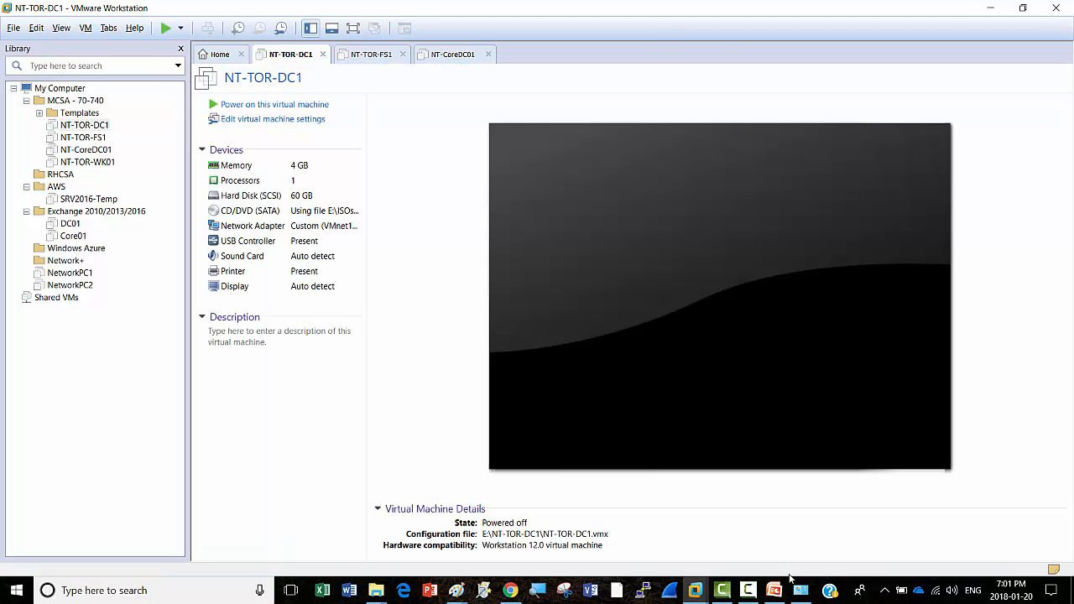
pyautogui.click(747, 590)
pyautogui.click(1013, 537)
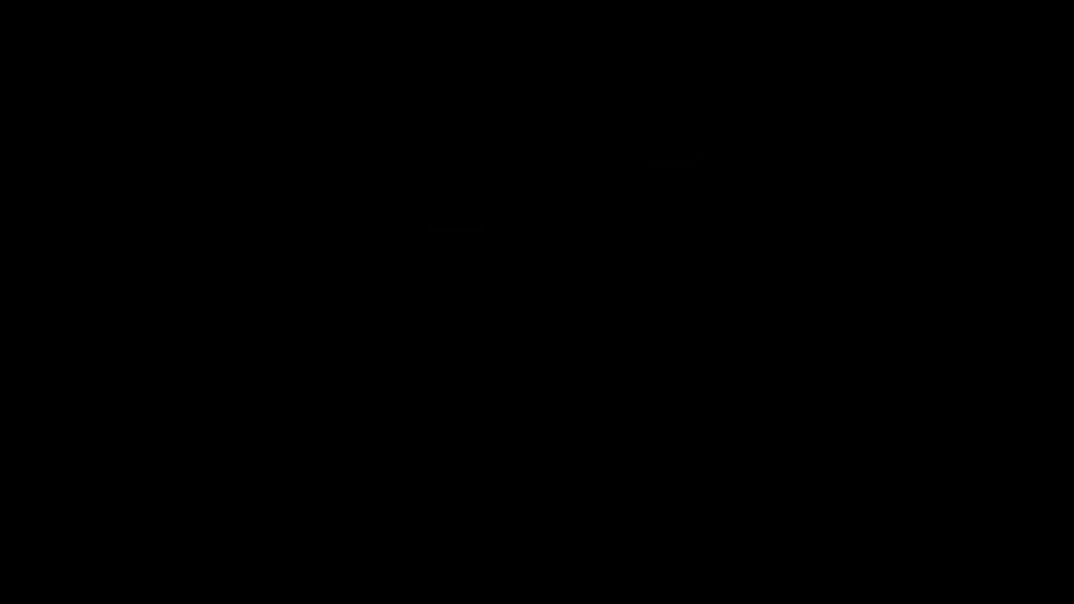